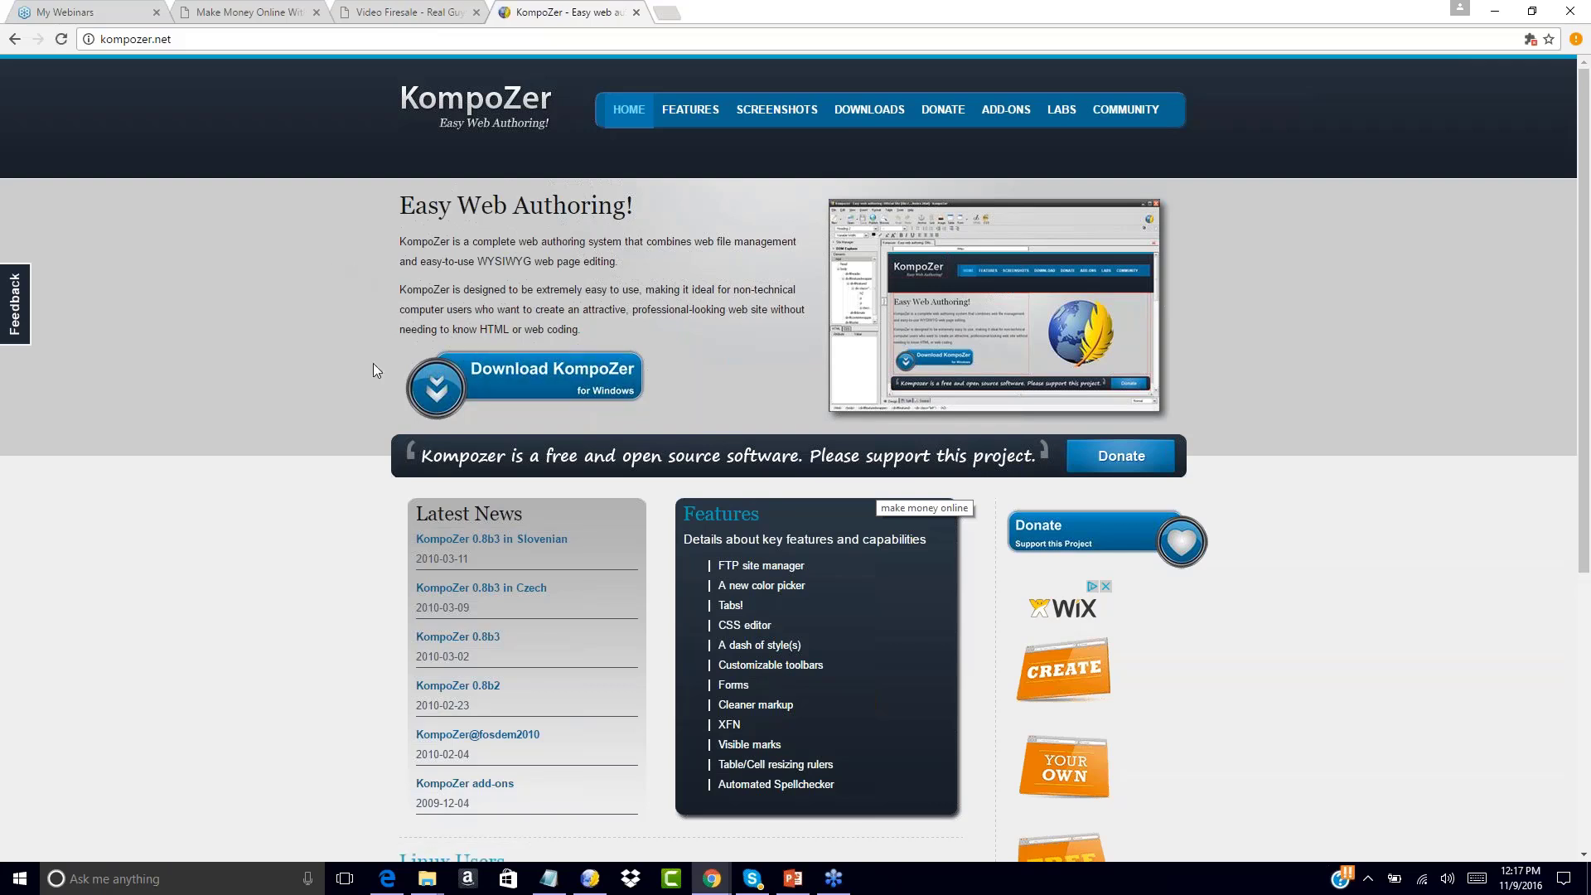
Bring the blank, untitled KompoZer editor window to the front
{"action": "left_click", "coordinate": [589, 878]}
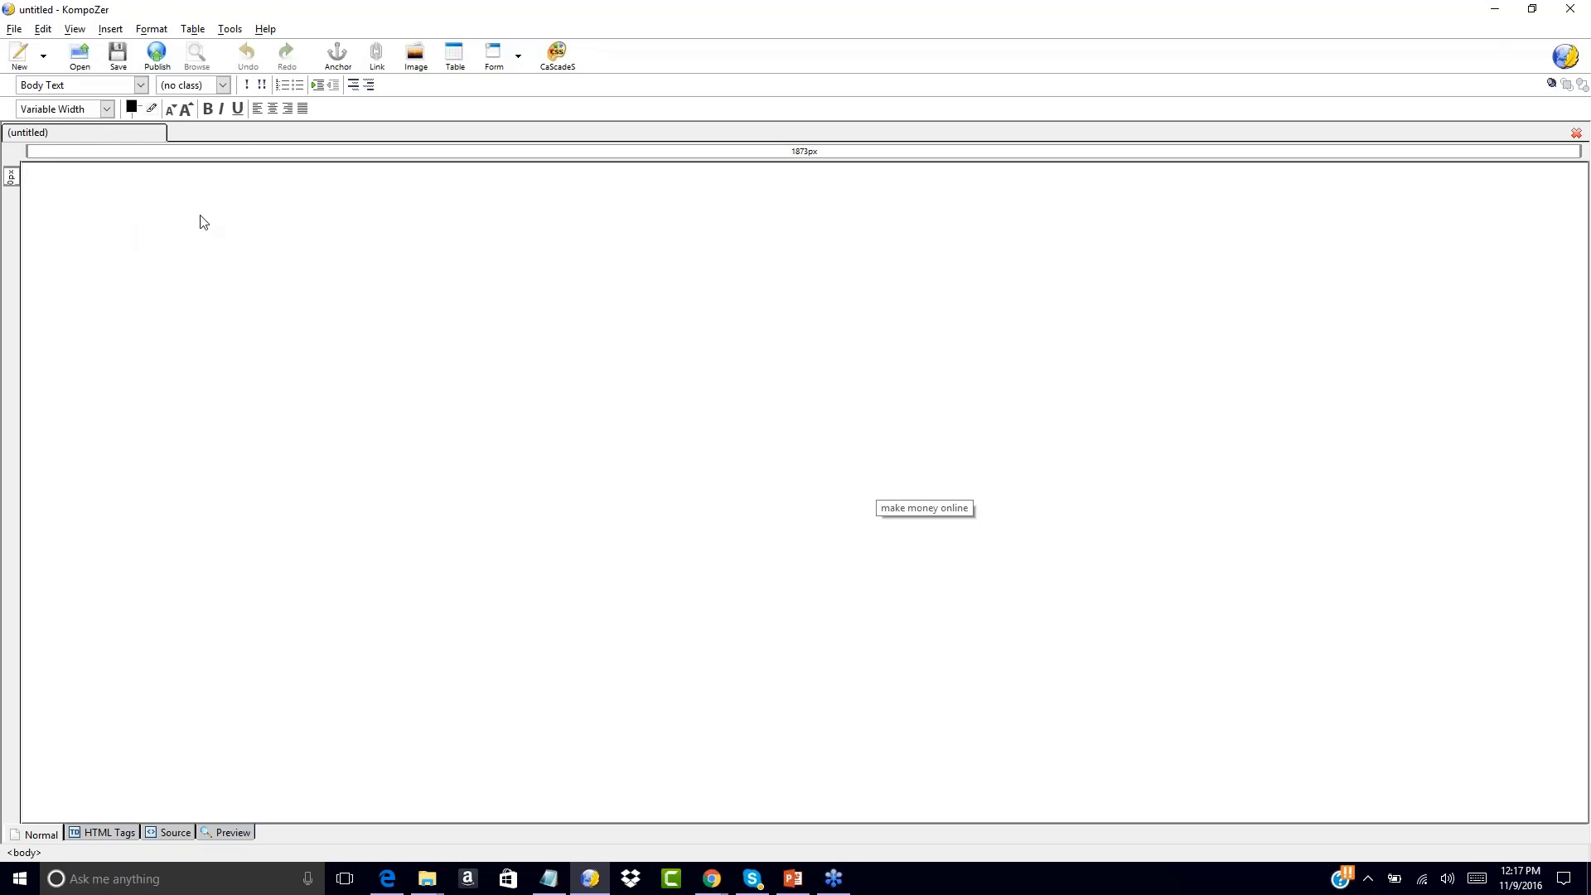
Open index.html from My Products > Your First Funnel > Squeeze Page to show the Free Offer page
{"action": "left_click", "coordinate": [79, 56]}
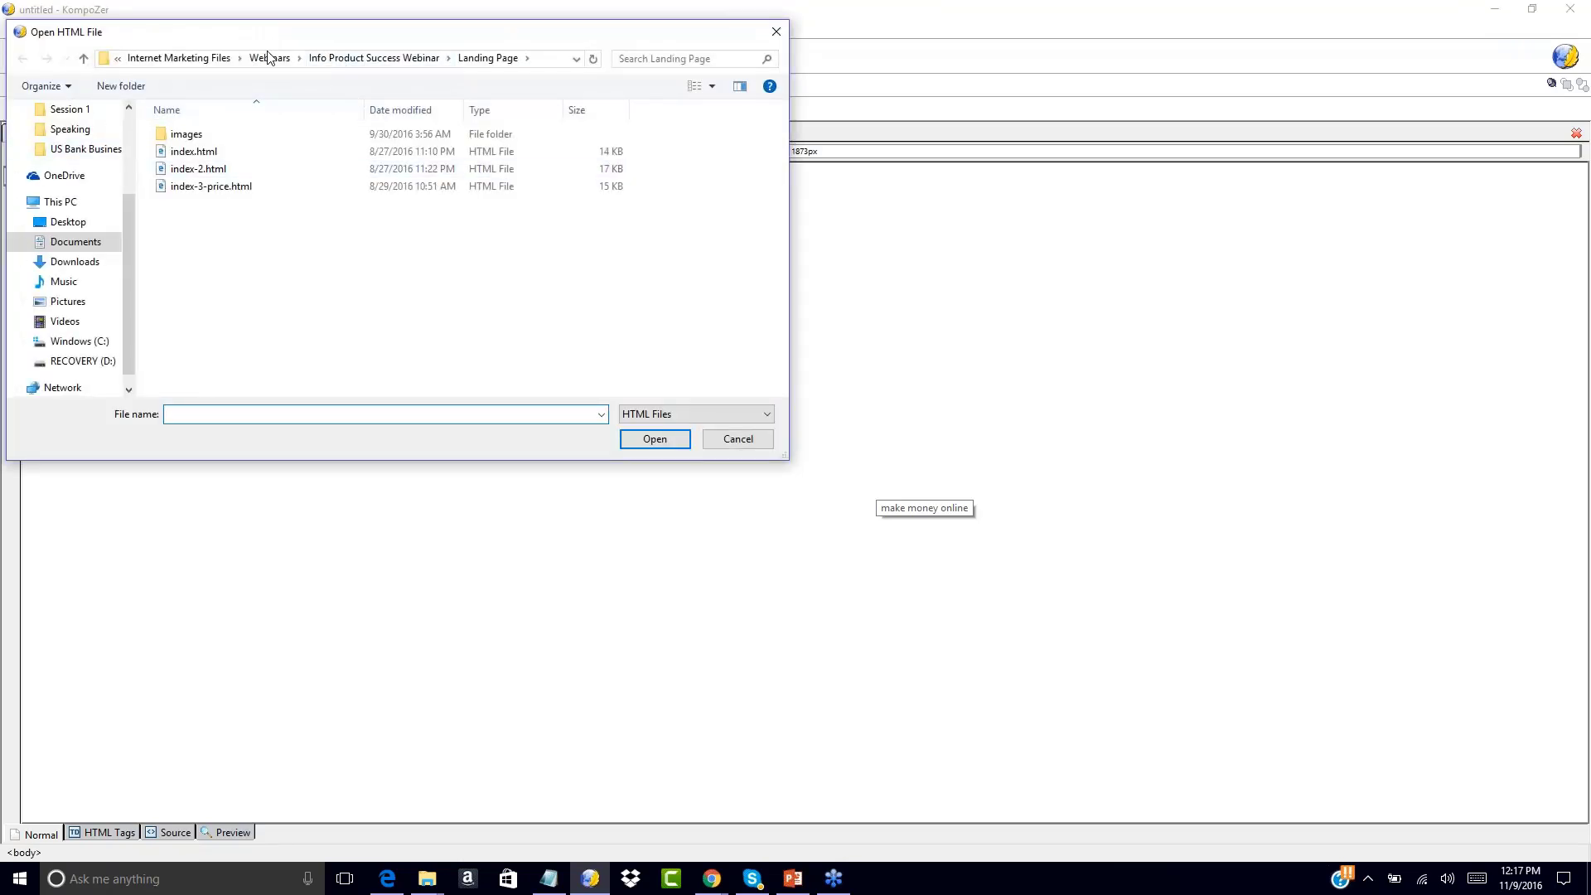
{"action": "left_click", "coordinate": [199, 59]}
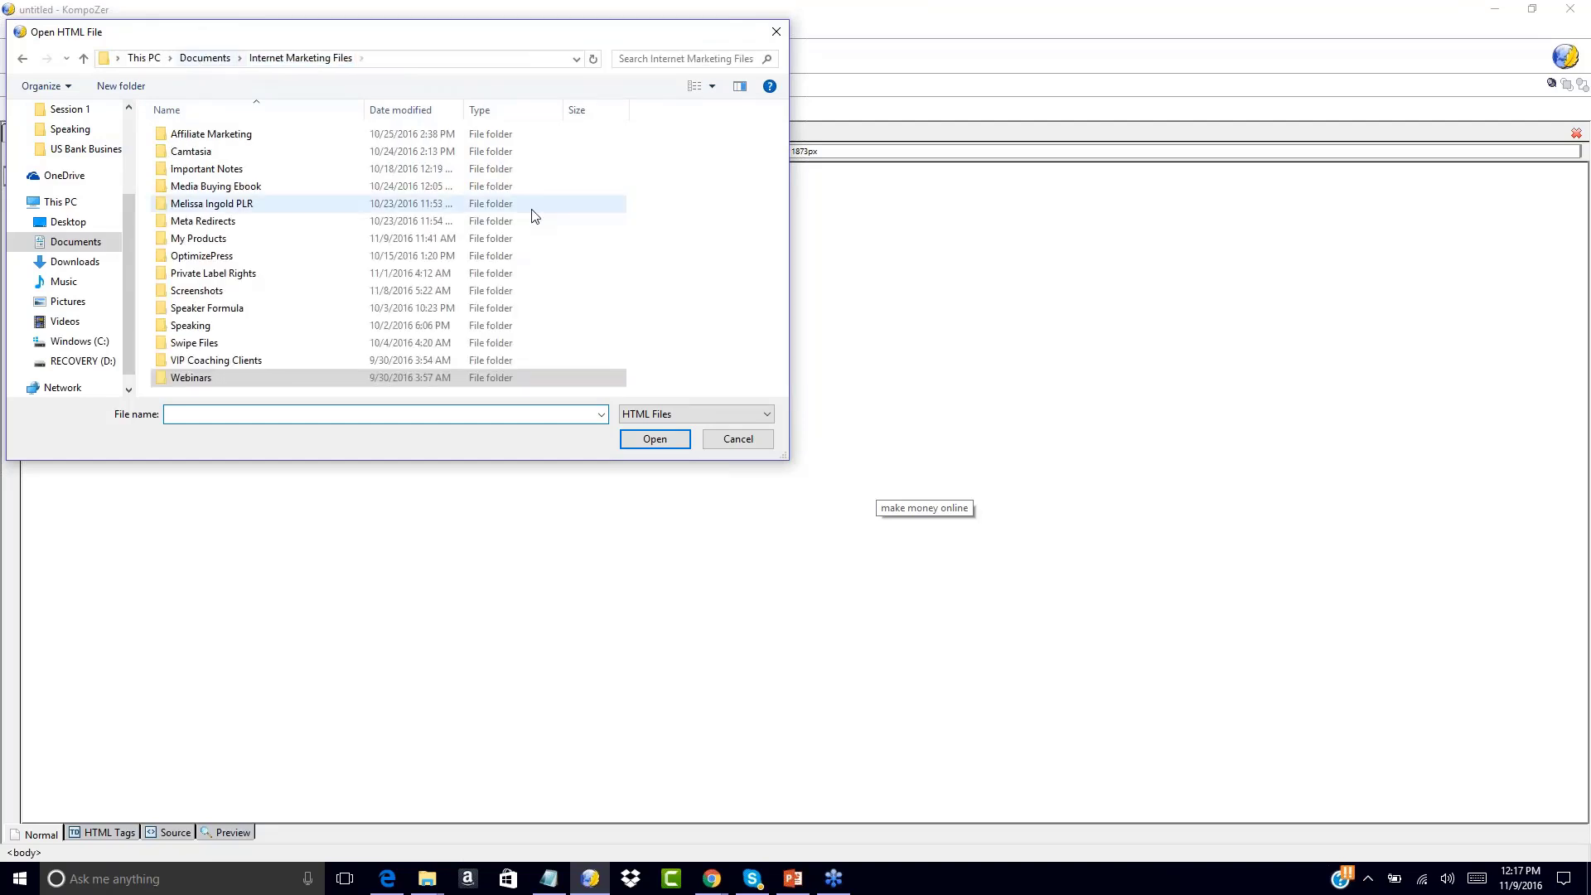
{"action": "double_click", "coordinate": [189, 239]}
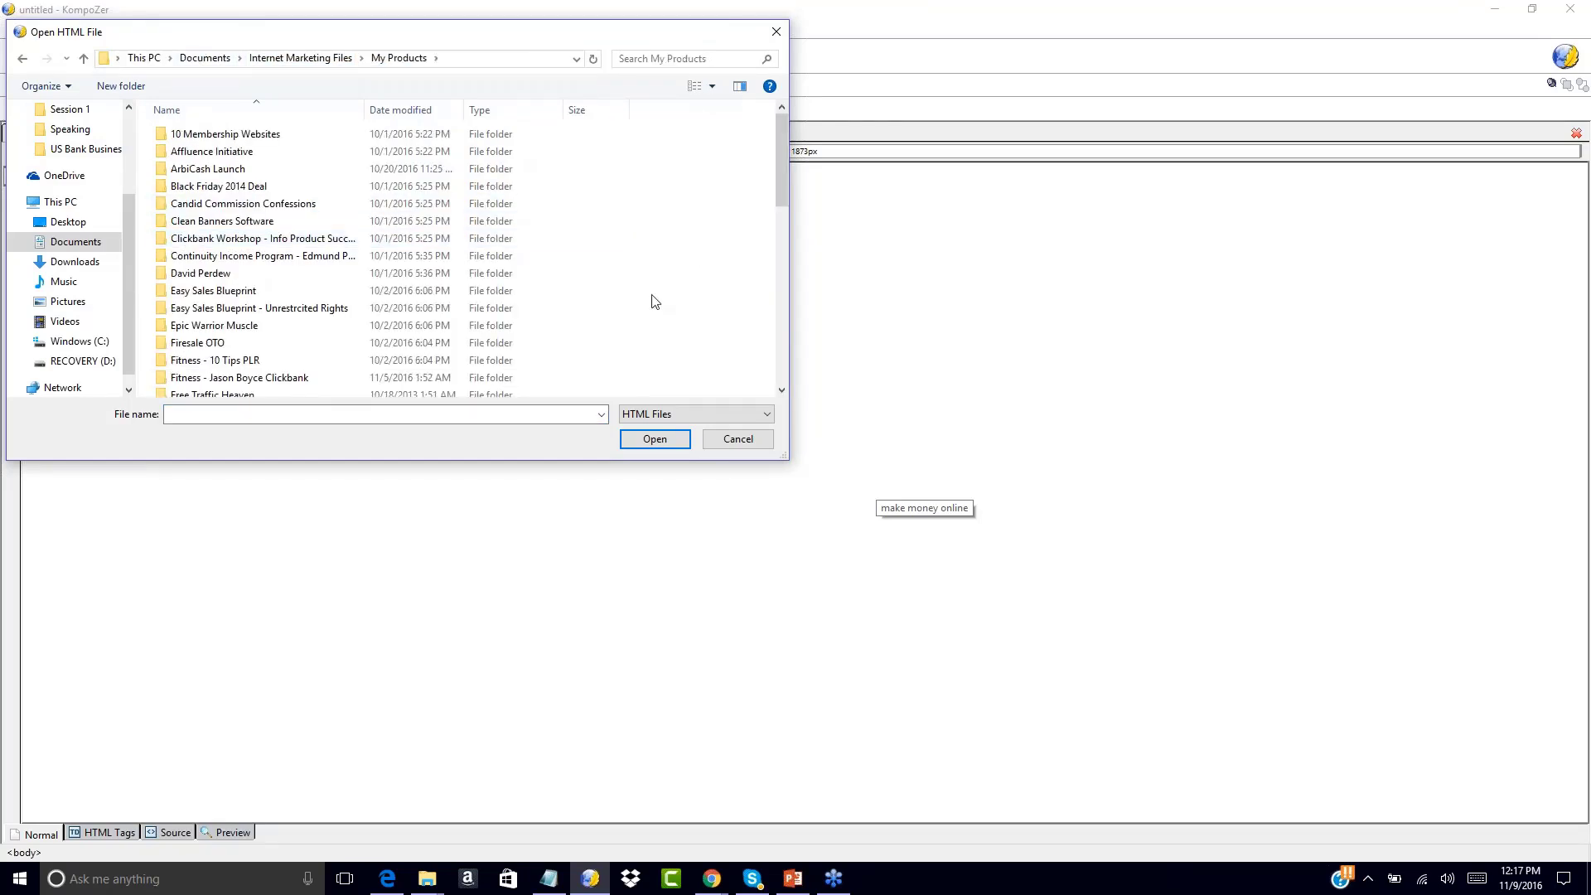
{"action": "scroll", "coordinate": [651, 302], "scroll_direction": "down", "scroll_amount": 5}
{"action": "double_click", "coordinate": [202, 391]}
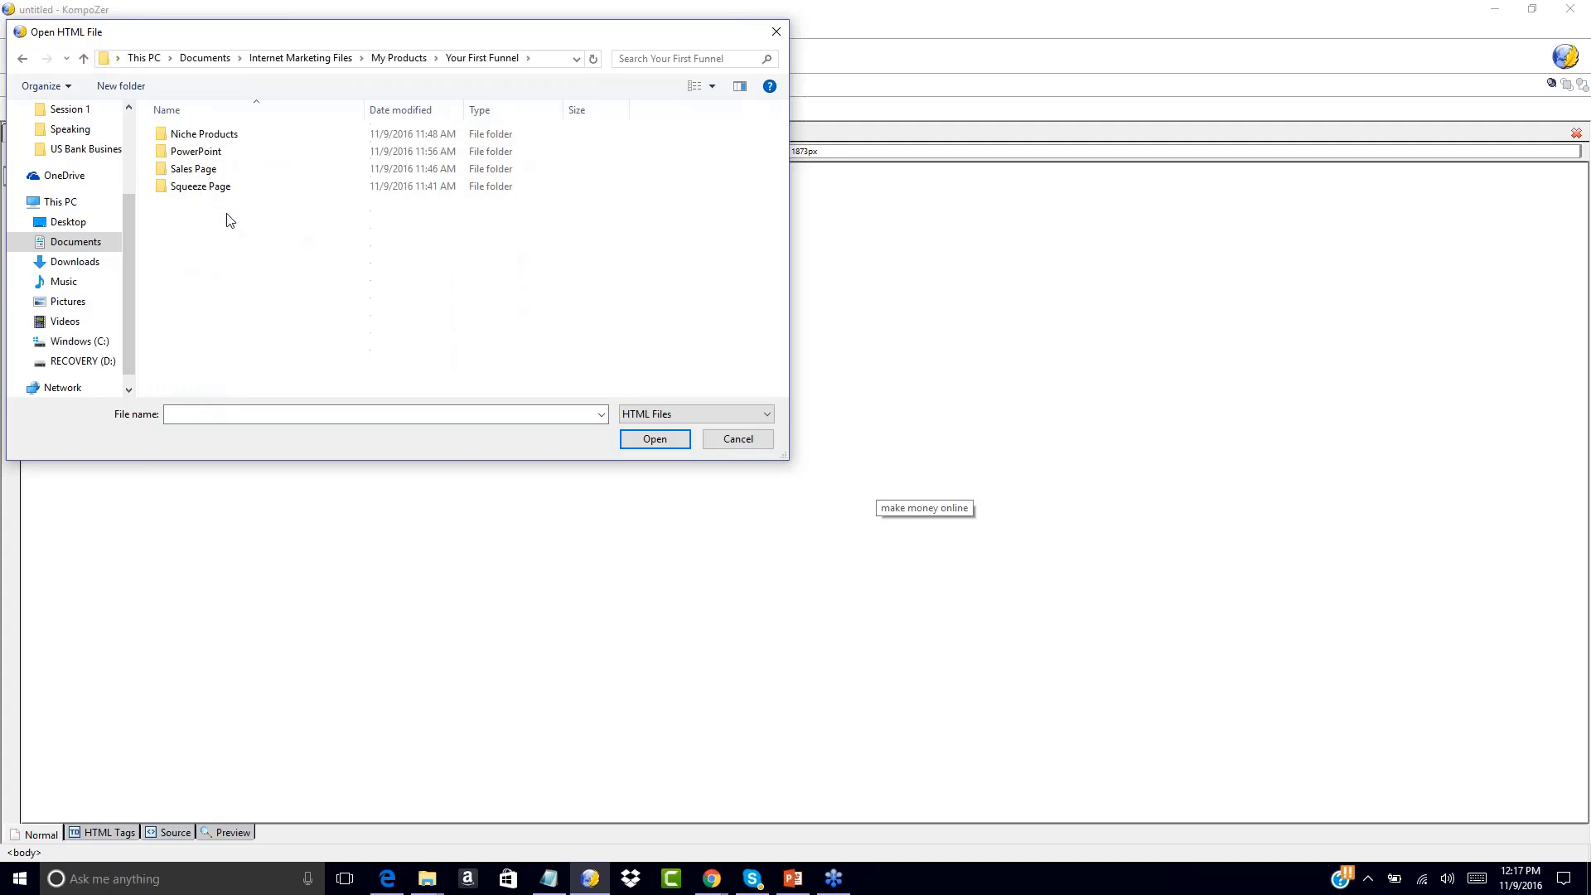
{"action": "double_click", "coordinate": [199, 189]}
{"action": "double_click", "coordinate": [178, 136]}
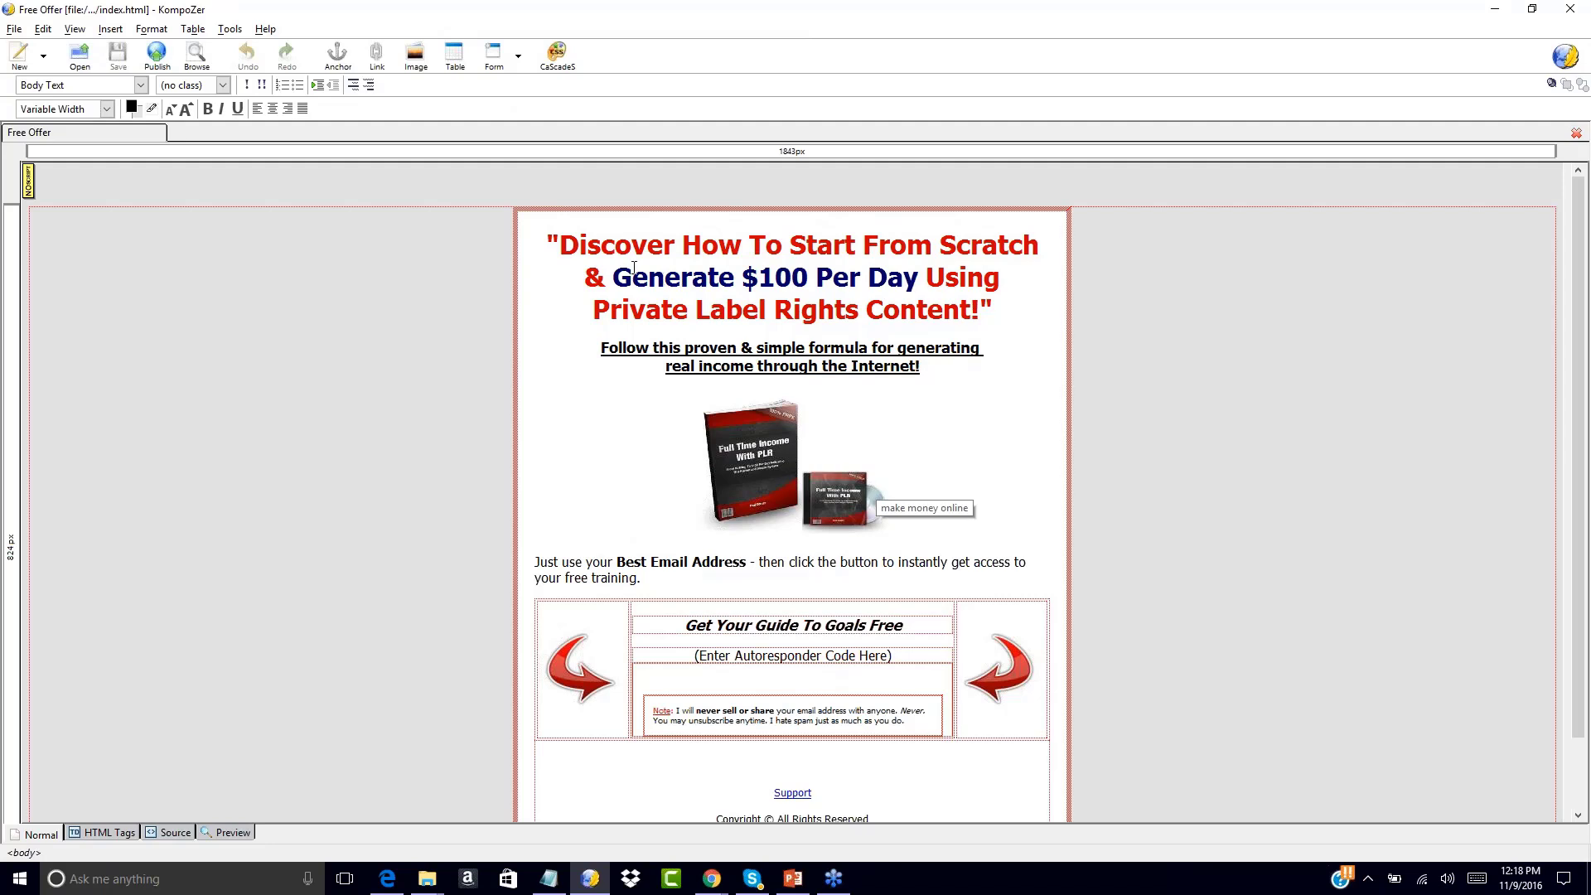
{"action": "left_click", "coordinate": [562, 247]}
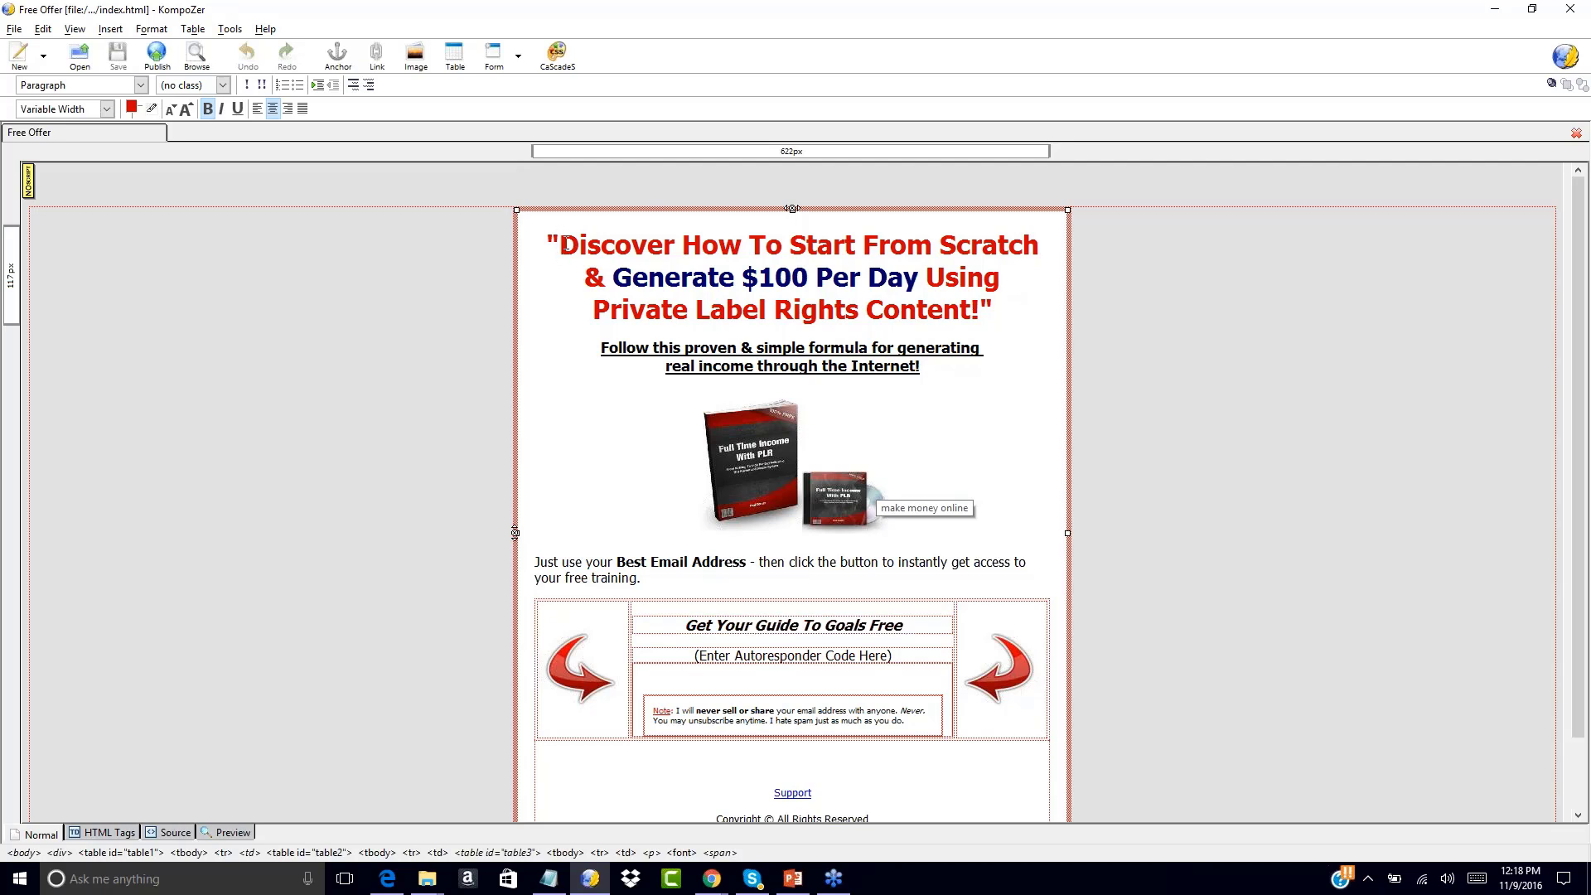
{"action": "scroll", "coordinate": [789, 317], "scroll_direction": "down", "scroll_amount": 1}
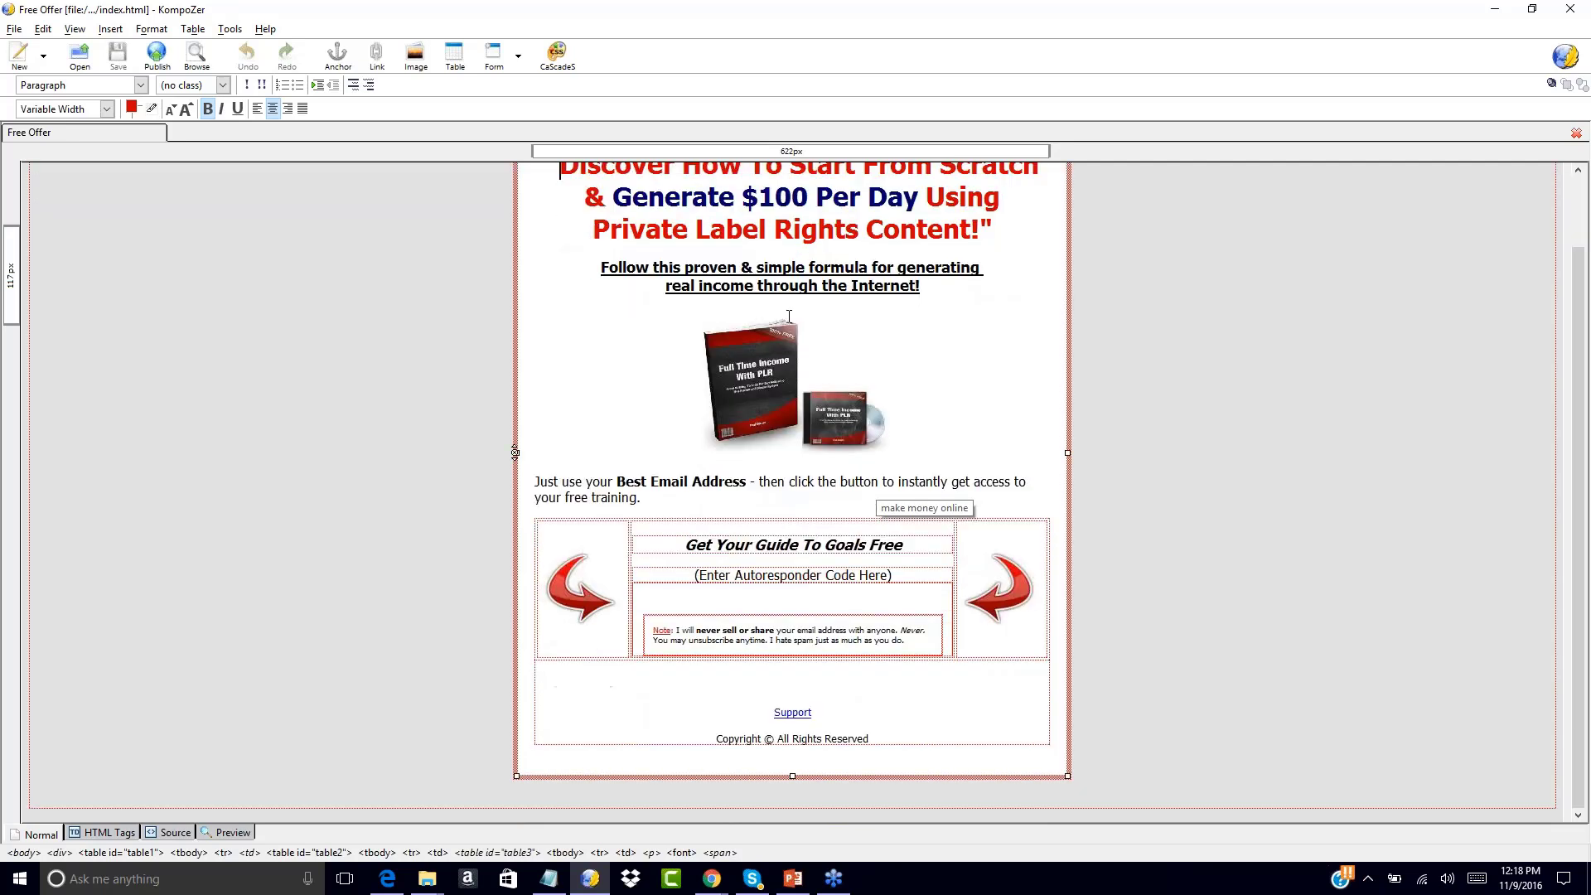
{"action": "scroll", "coordinate": [743, 259], "scroll_direction": "up", "scroll_amount": 1}
{"action": "left_click", "coordinate": [744, 249]}
{"action": "right_click", "coordinate": [743, 259]}
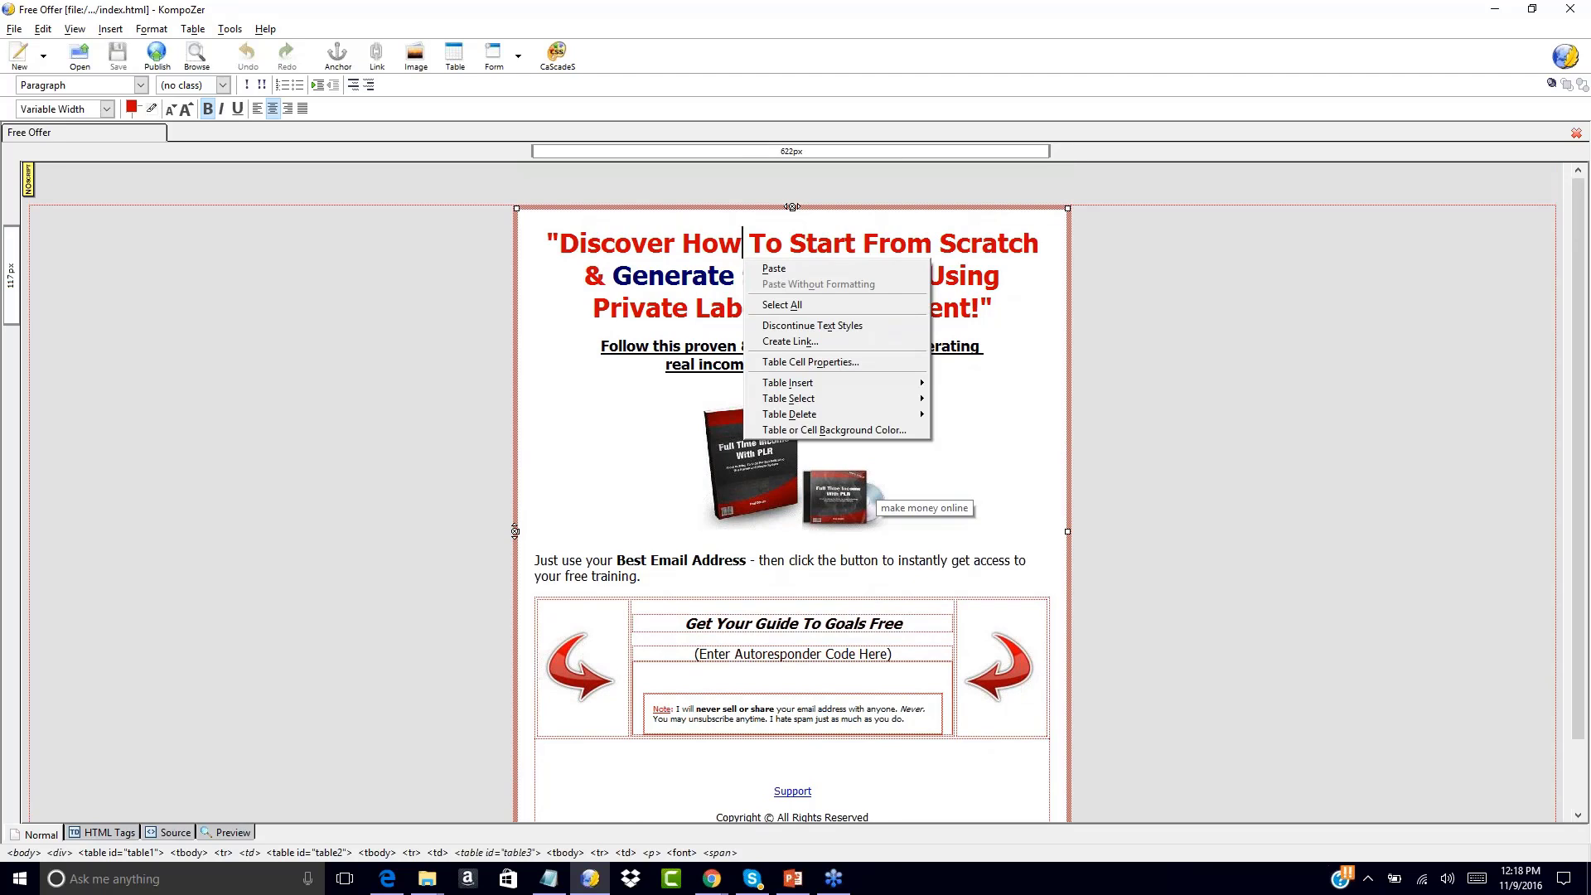
{"action": "left_click", "coordinate": [557, 301]}
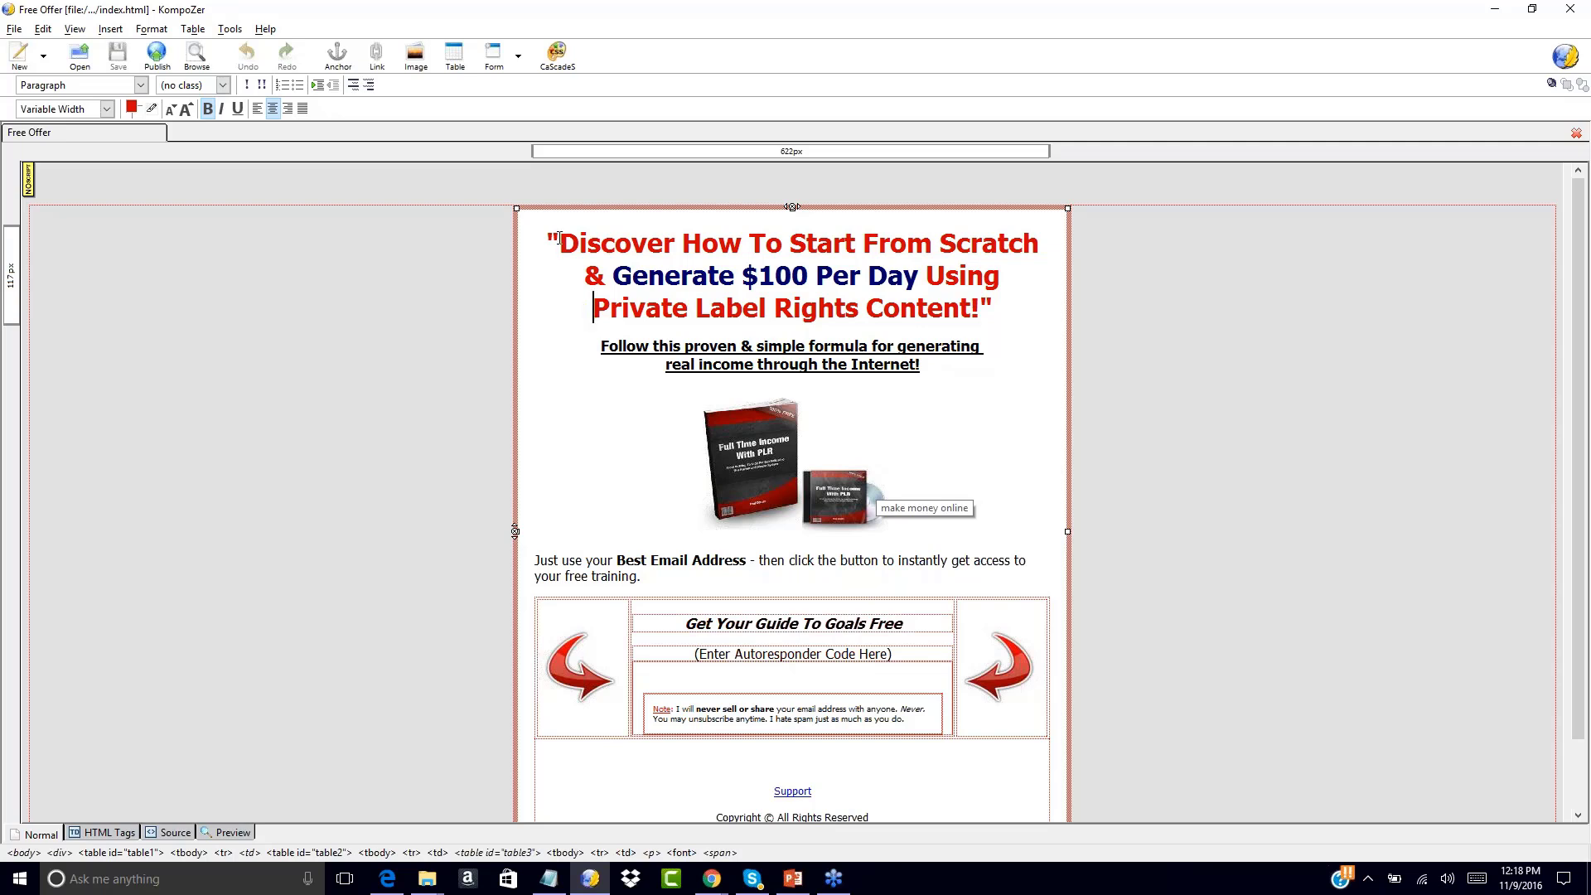
{"action": "left_click_drag", "start_coordinate": [560, 239], "coordinate": [887, 243]}
{"action": "left_click", "coordinate": [629, 276]}
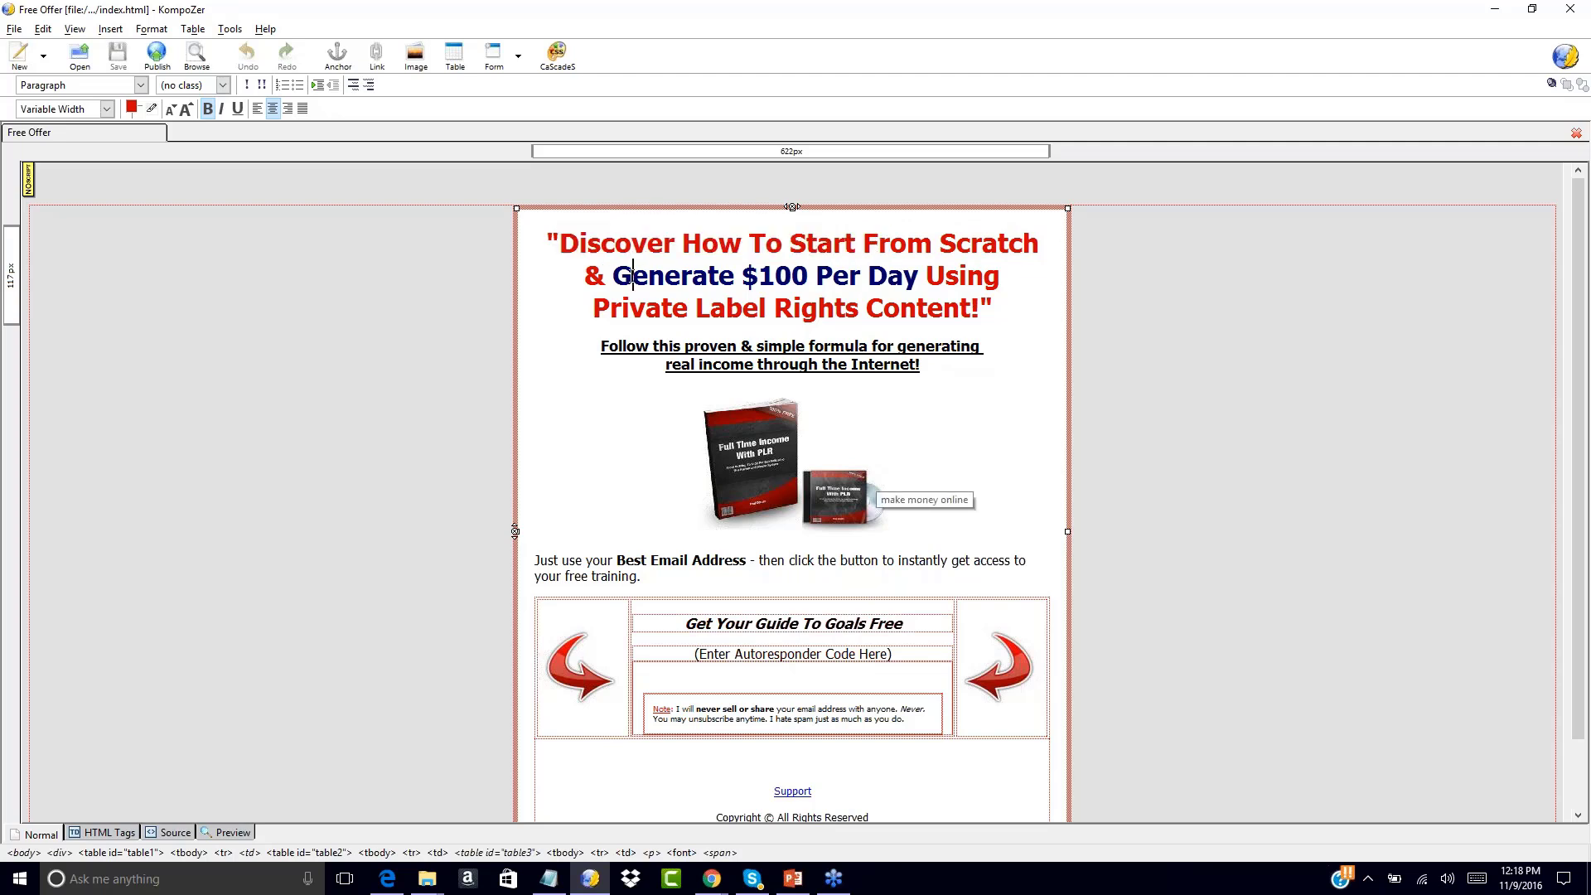
{"action": "left_click_drag", "start_coordinate": [630, 276], "coordinate": [925, 276]}
{"action": "left_click_drag", "start_coordinate": [639, 275], "coordinate": [915, 276]}
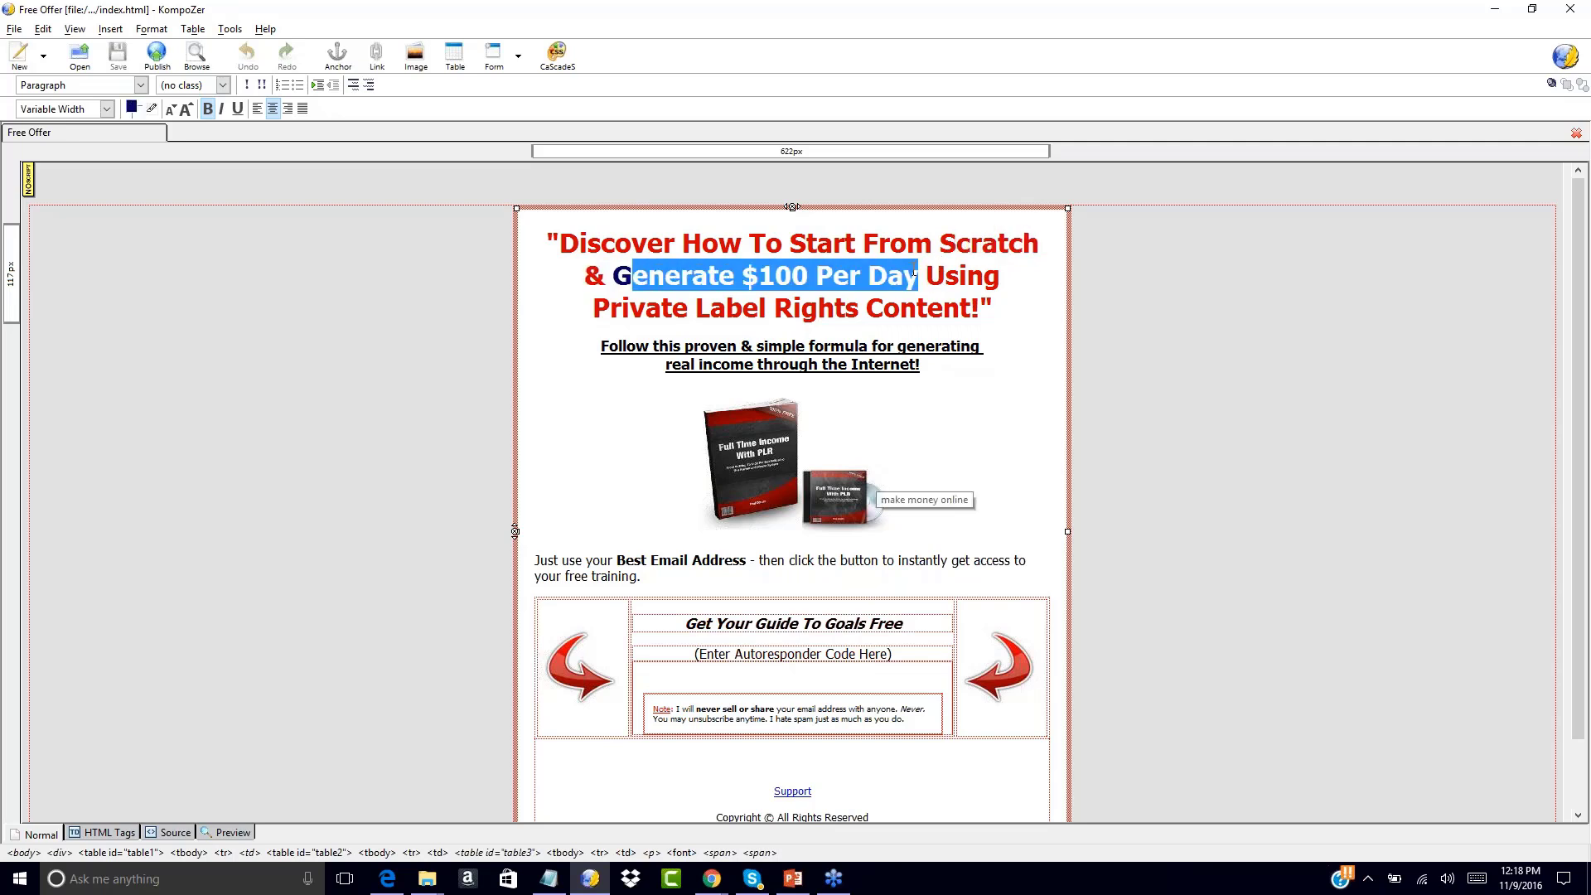
{"action": "type", "text": "enerate I"}
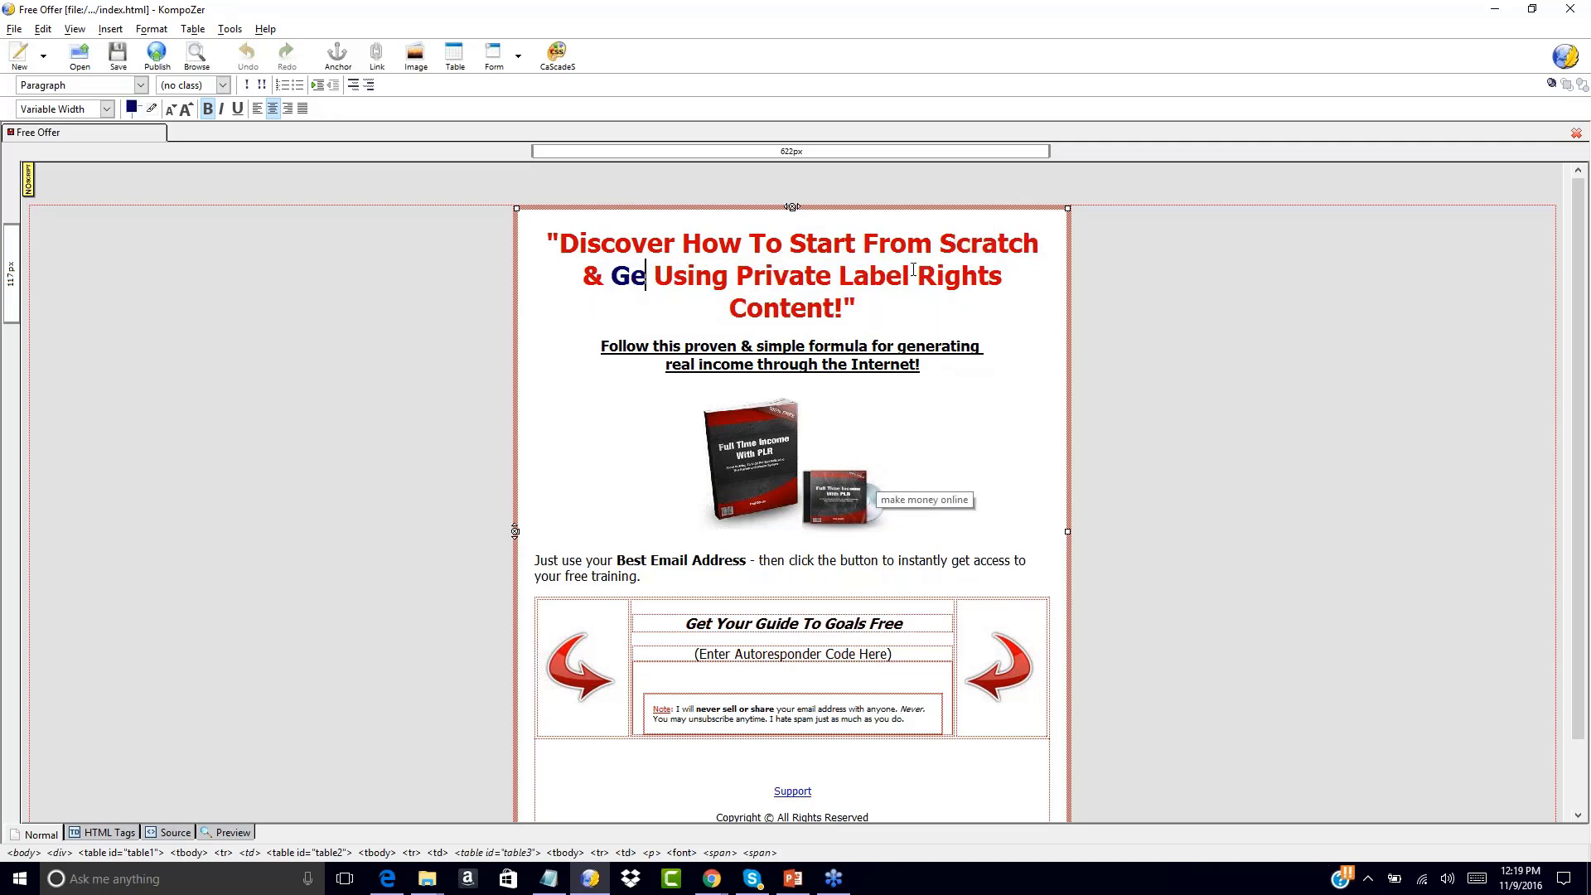
{"action": "type", "text": "ncome Onl"}
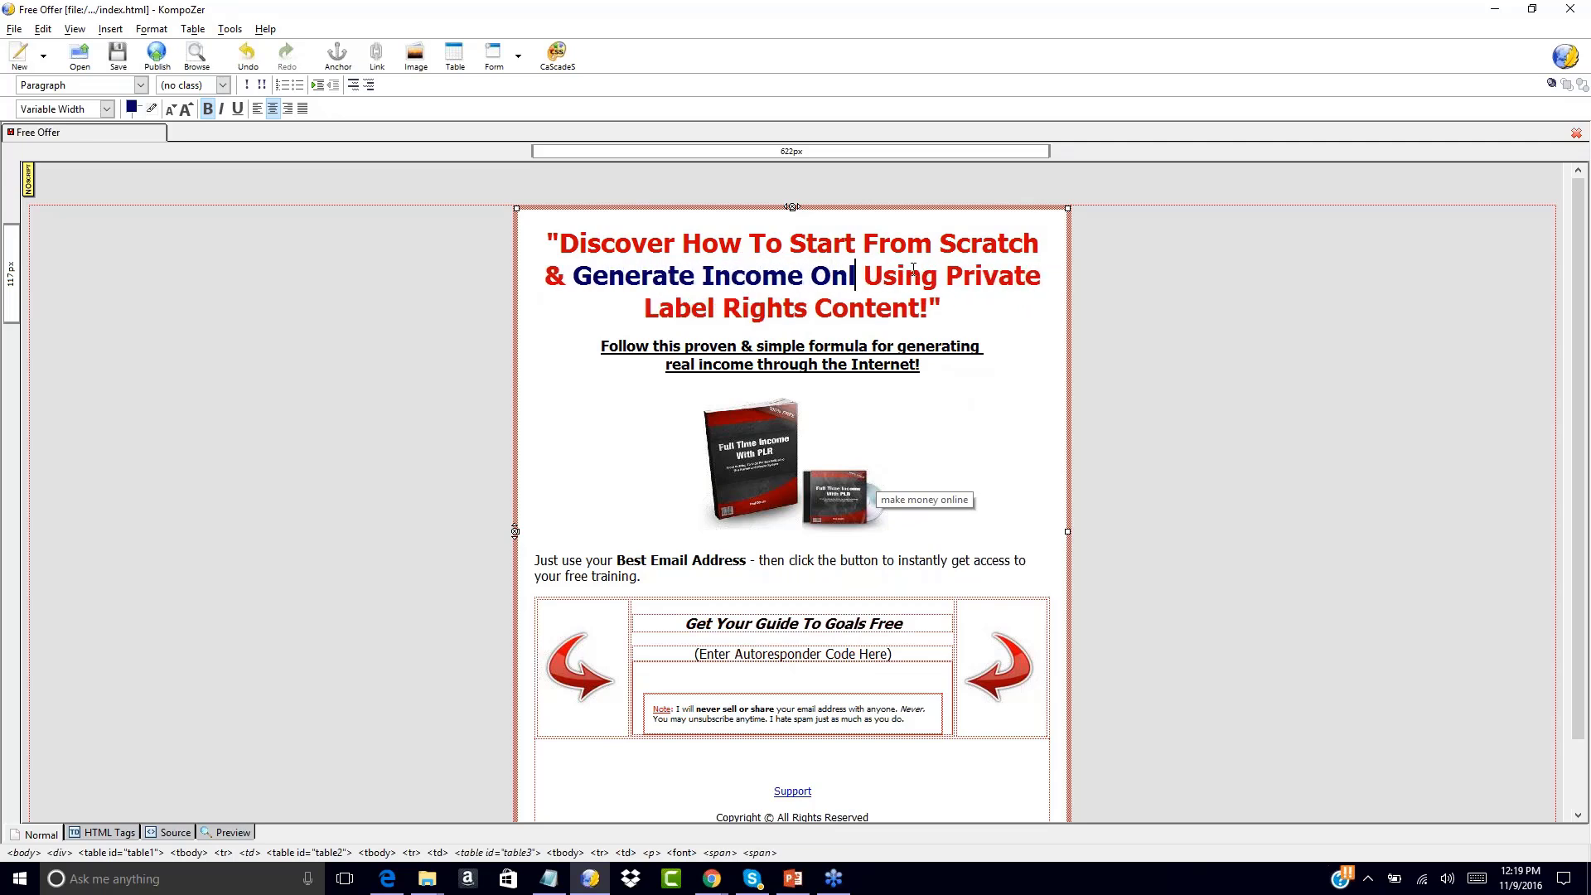
{"action": "type", "text": "ine"}
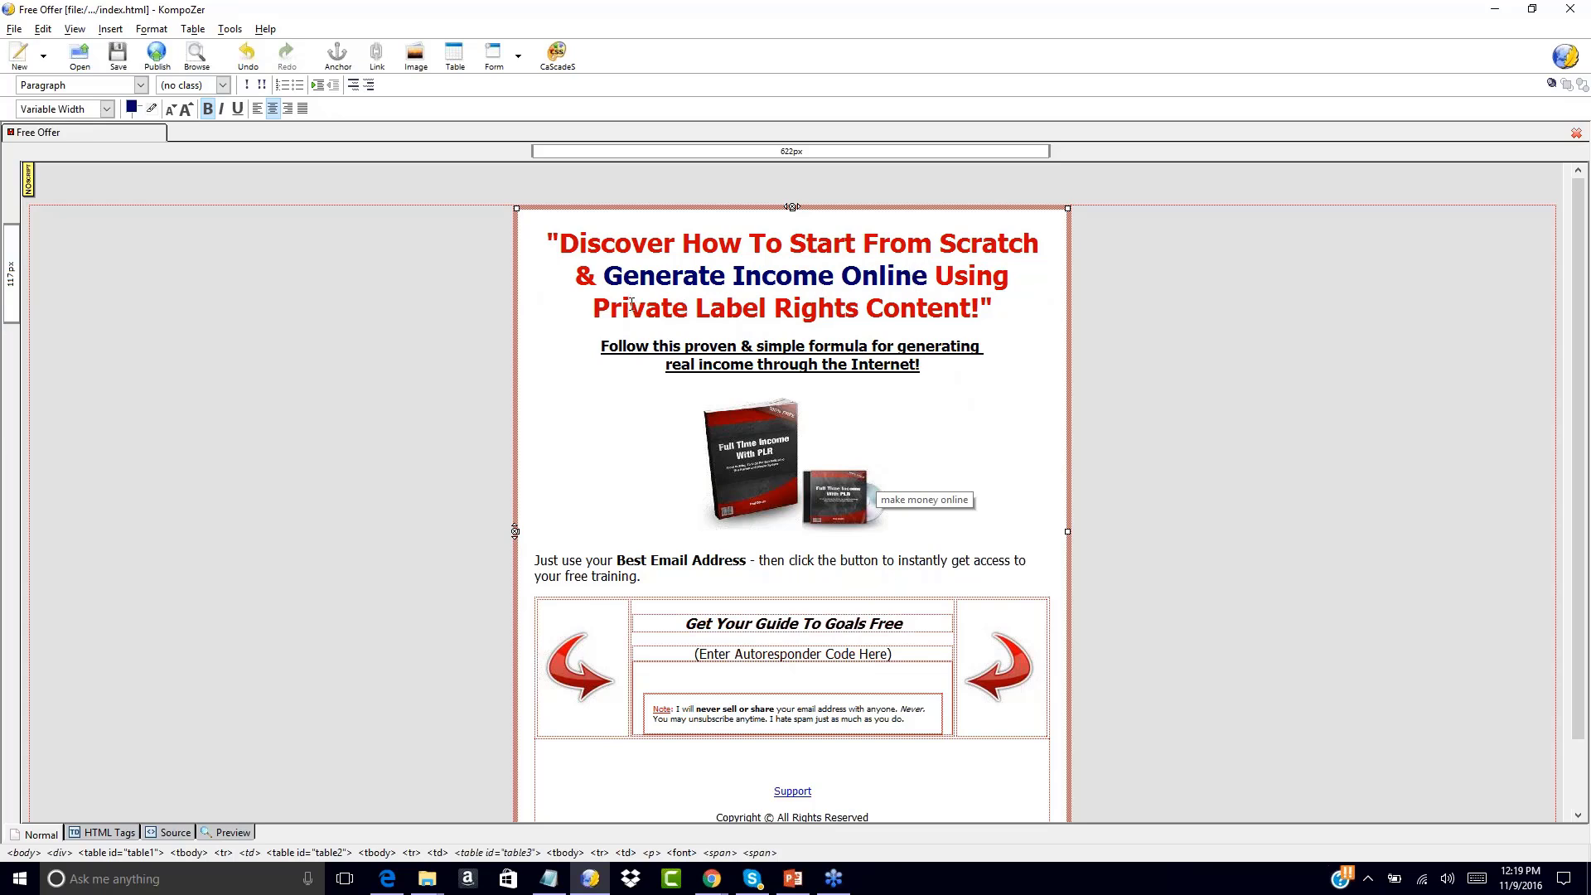
{"action": "key", "text": "ctrl+z"}
{"action": "key", "text": "ctrl+z"}
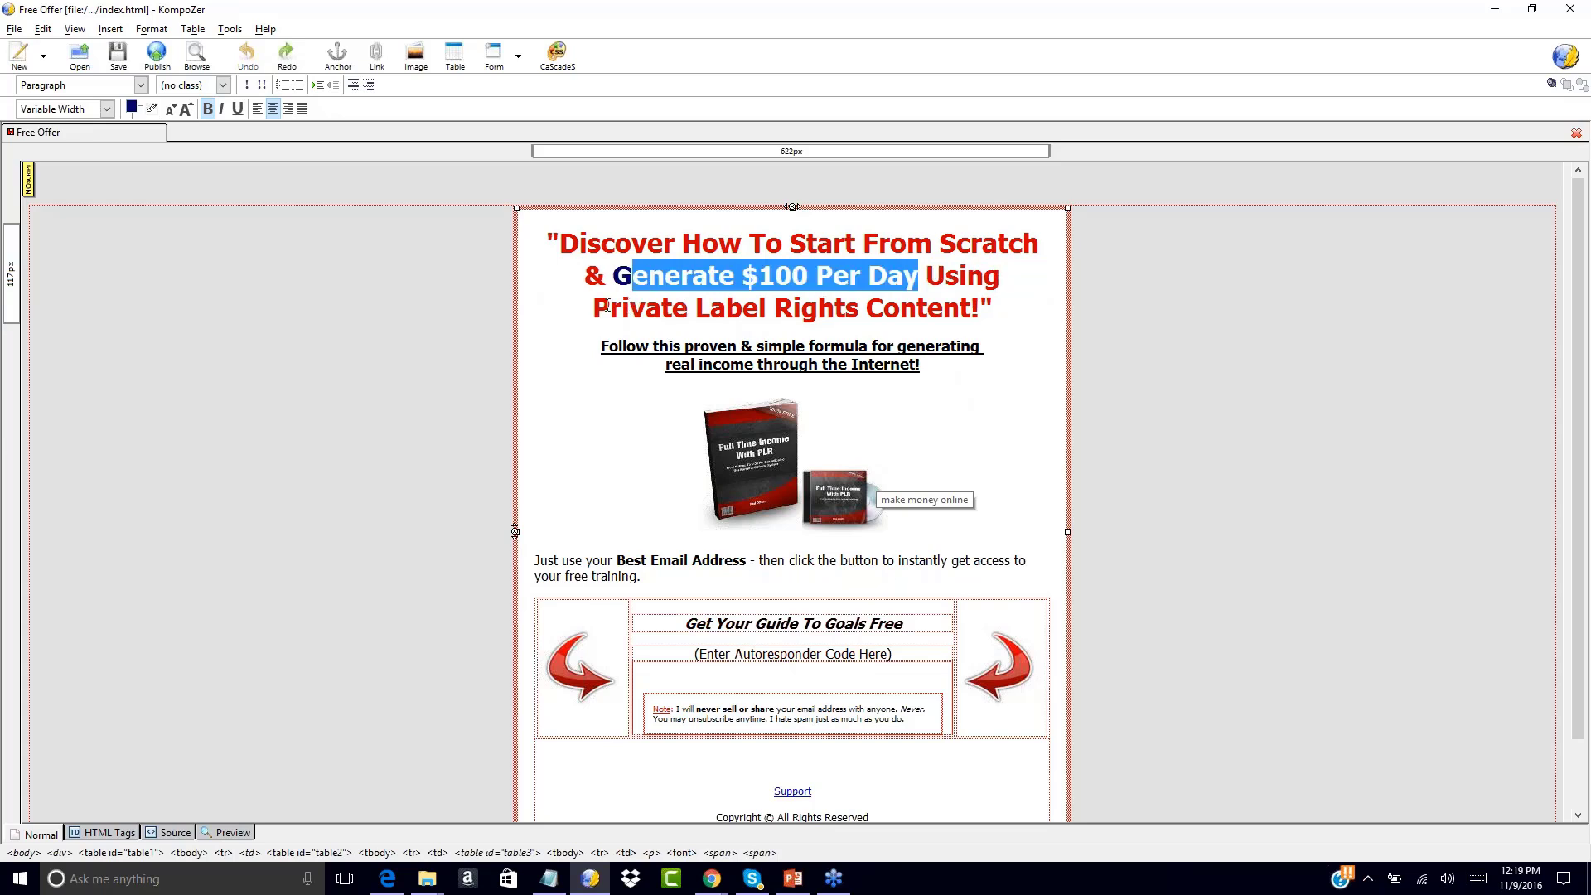
{"action": "left_click", "coordinate": [746, 273]}
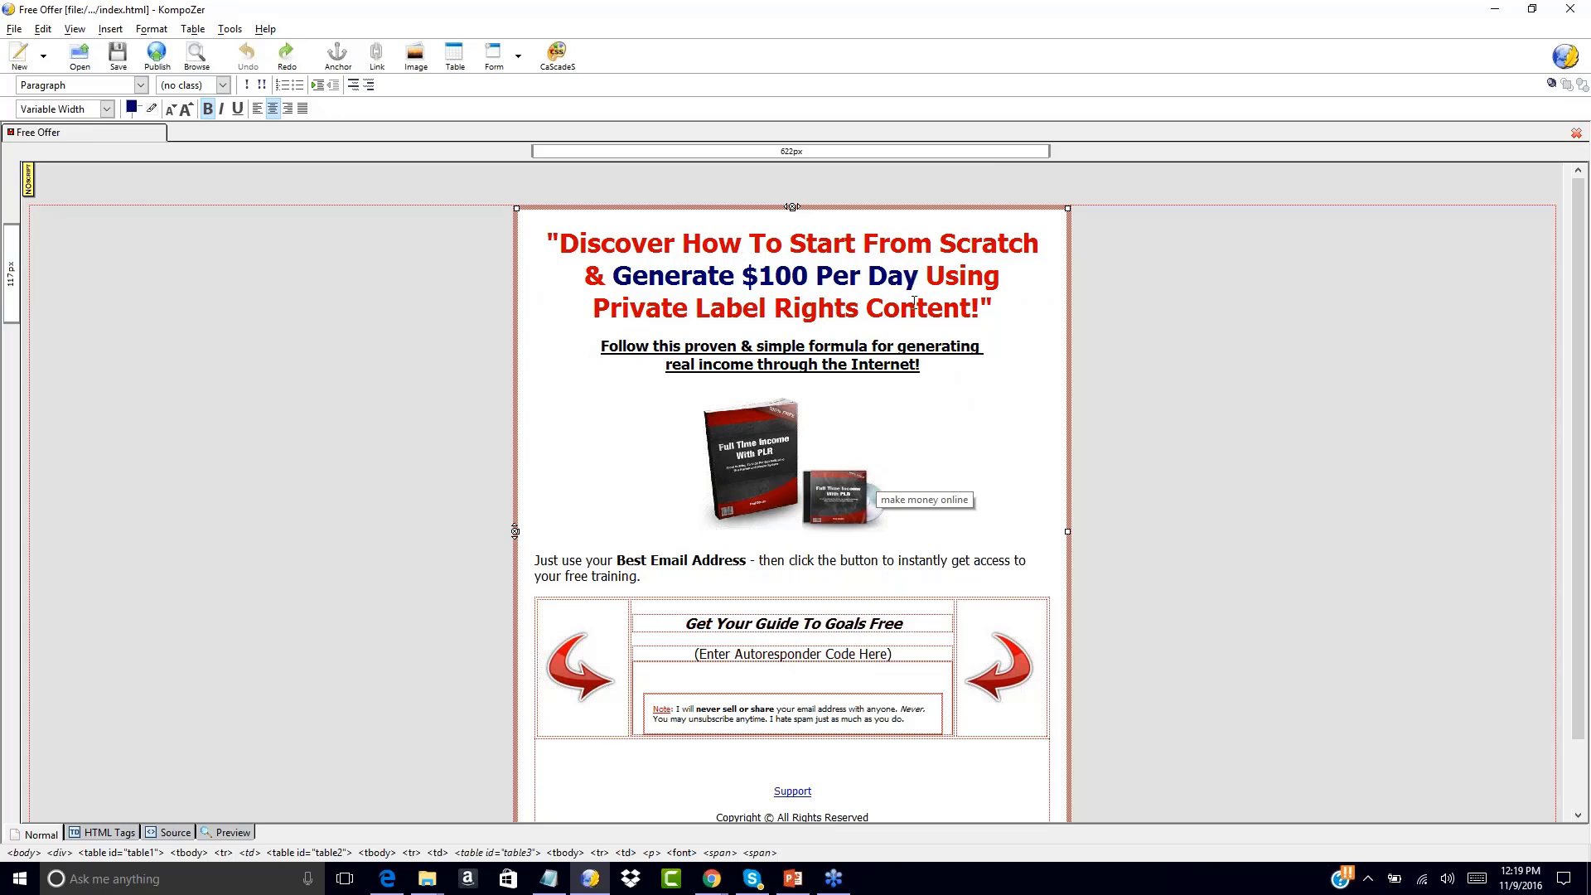
{"action": "left_click", "coordinate": [980, 307]}
{"action": "left_click_drag", "start_coordinate": [562, 245], "coordinate": [994, 308]}
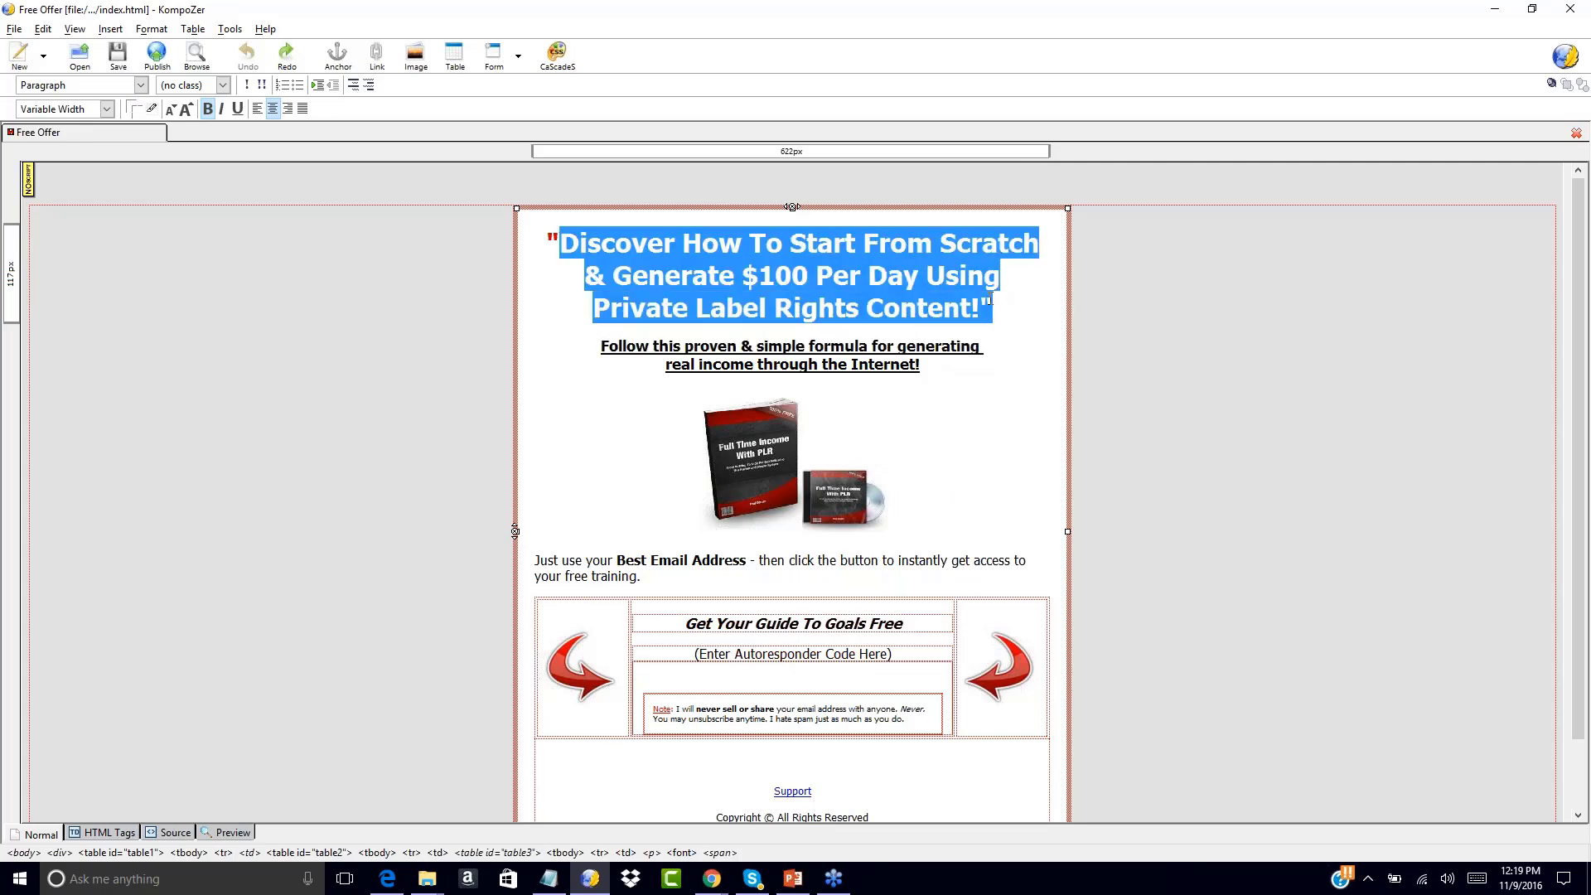
{"action": "left_click", "coordinate": [1575, 256]}
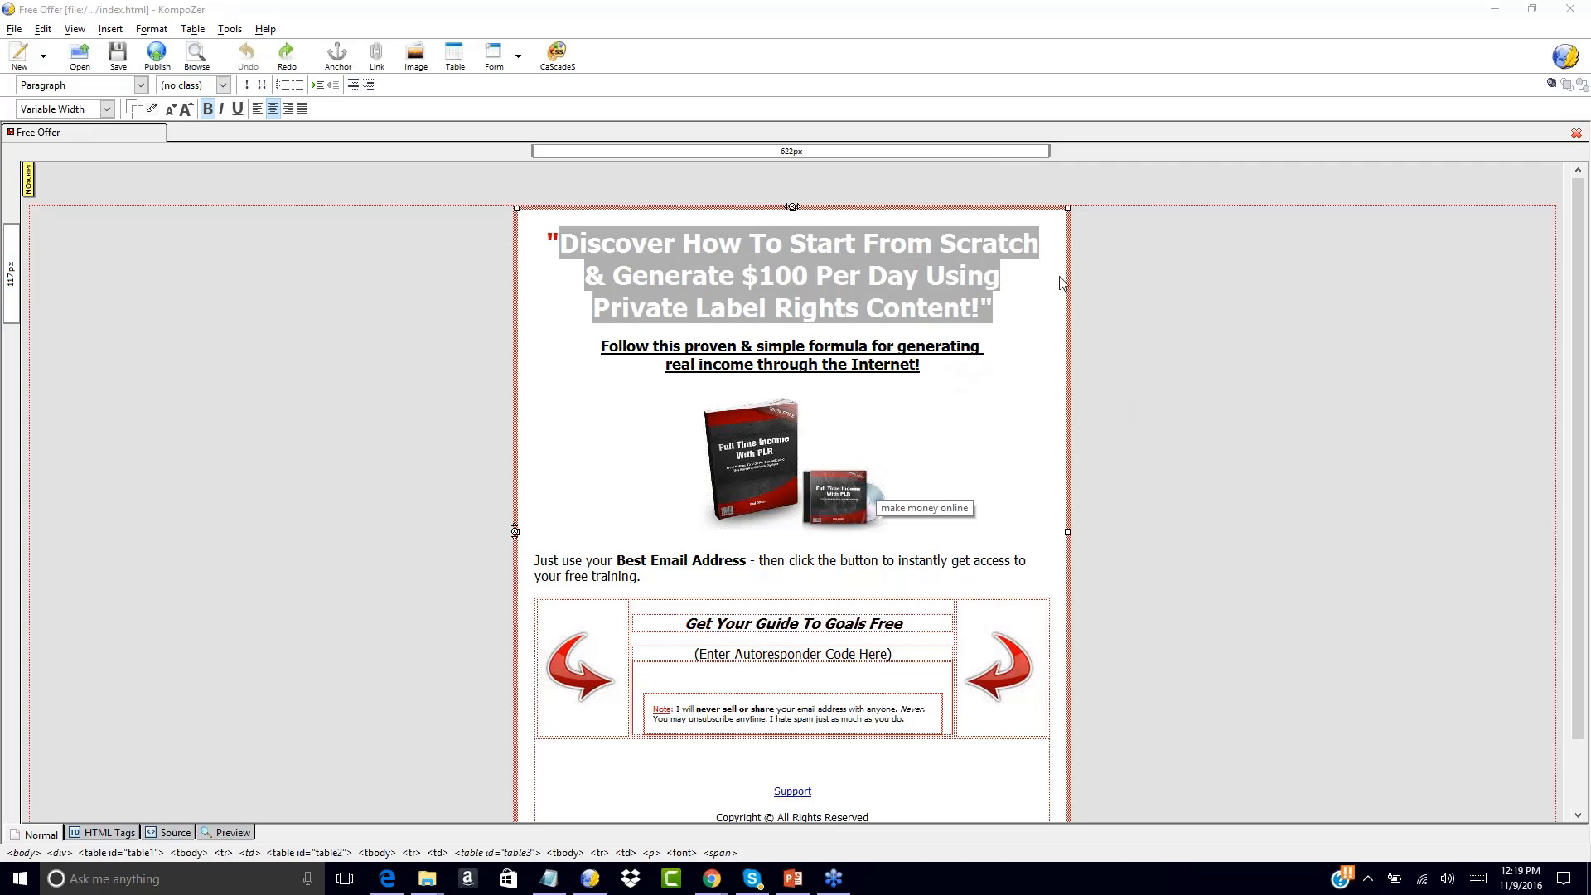
{"action": "left_click", "coordinate": [859, 308]}
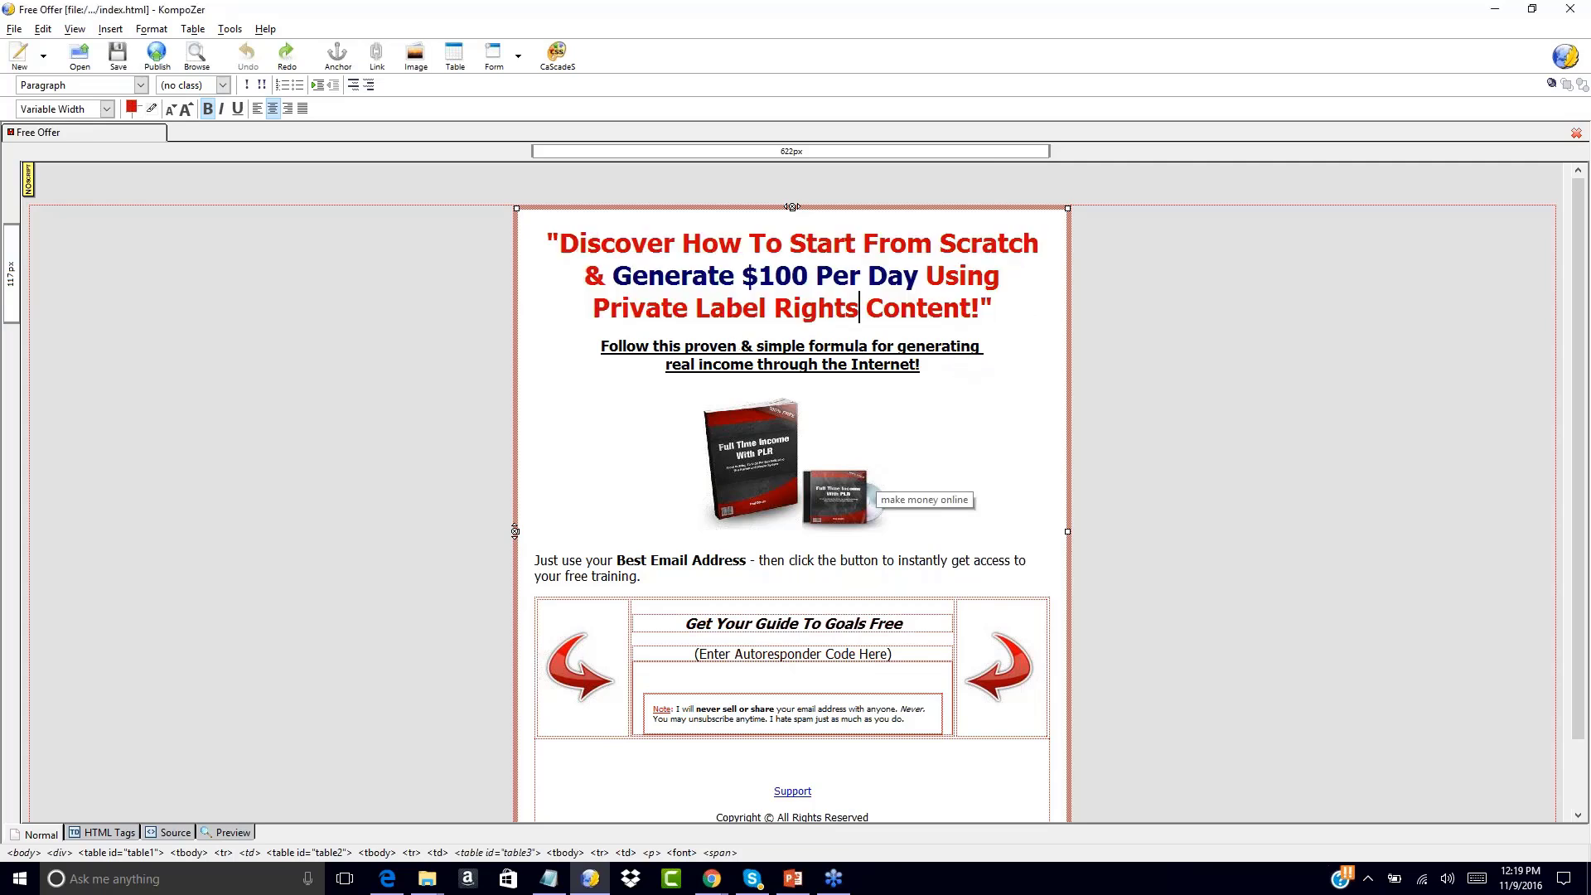
{"action": "left_click", "coordinate": [560, 242]}
{"action": "left_click", "coordinate": [567, 244]}
{"action": "left_click", "coordinate": [757, 445]}
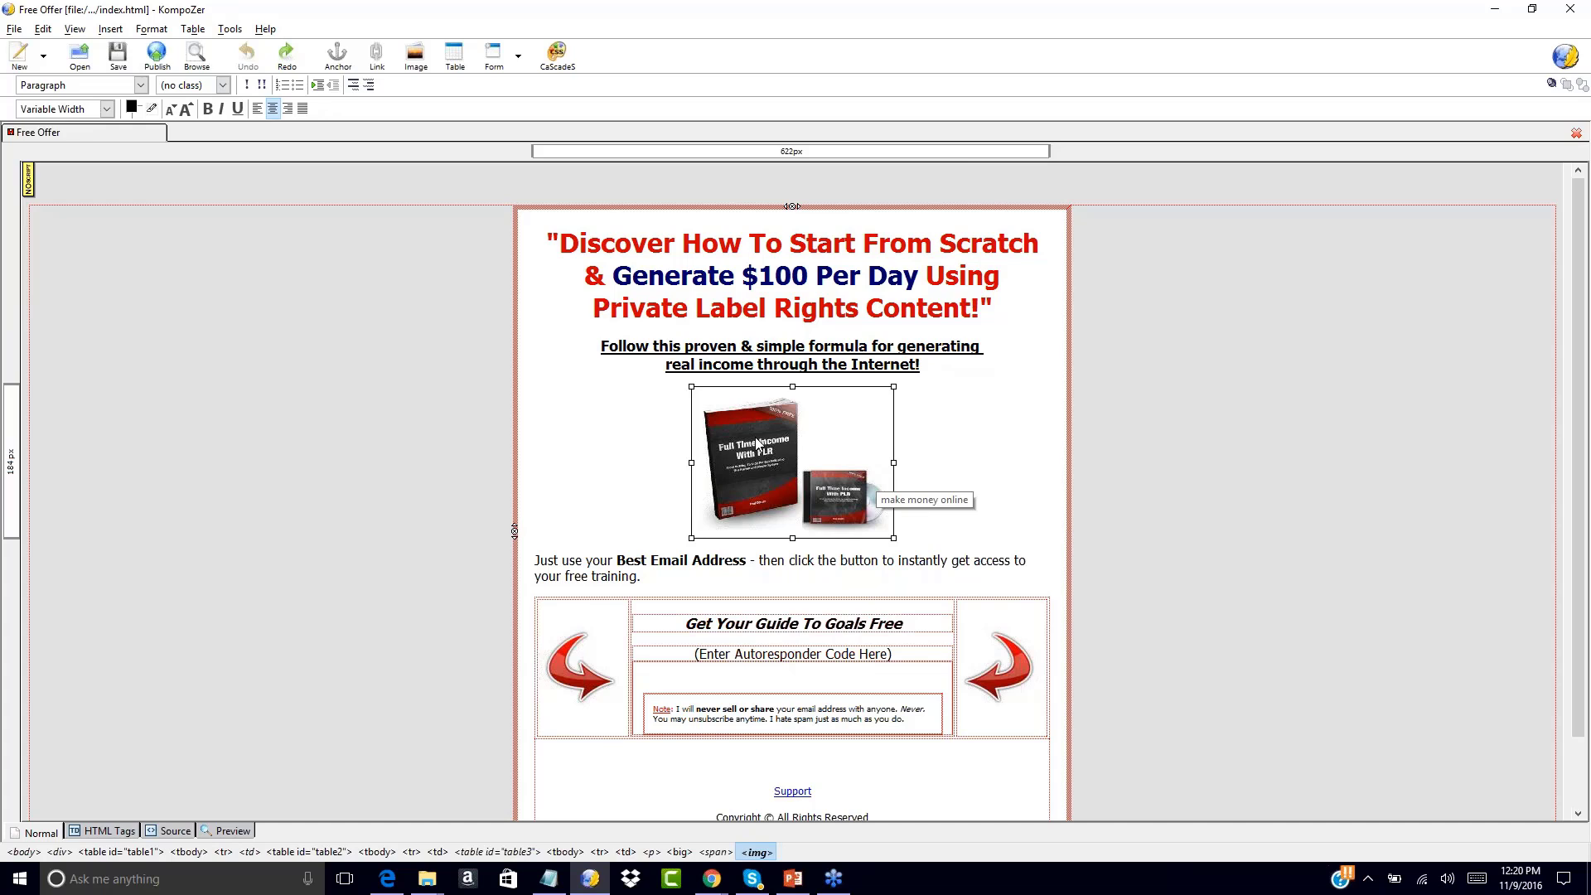
{"action": "left_click", "coordinate": [913, 431]}
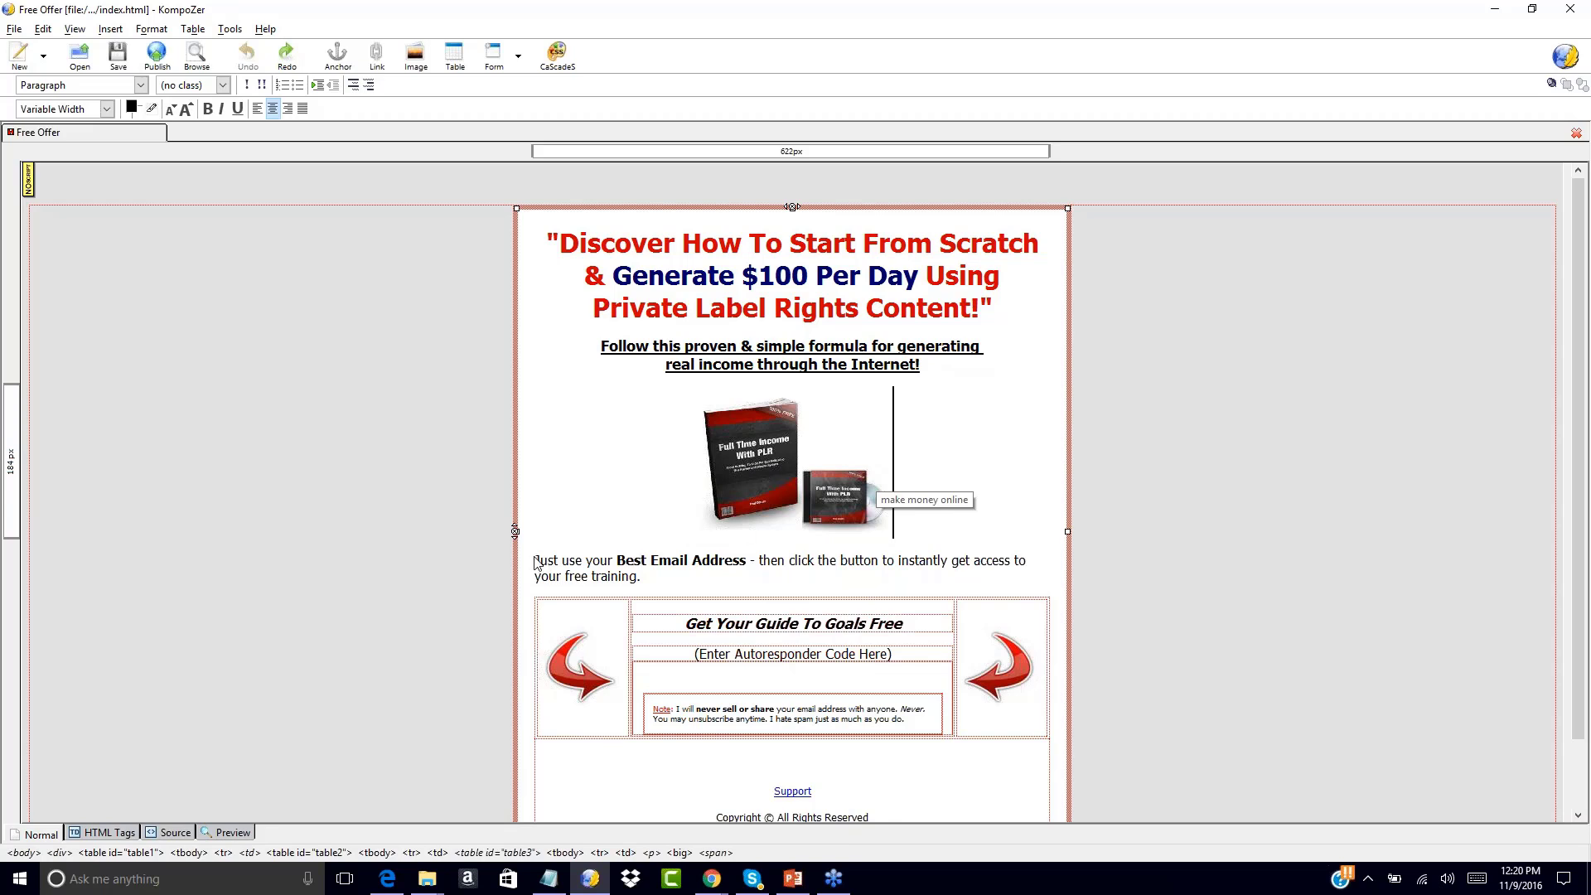
{"action": "left_click_drag", "start_coordinate": [536, 560], "coordinate": [643, 594]}
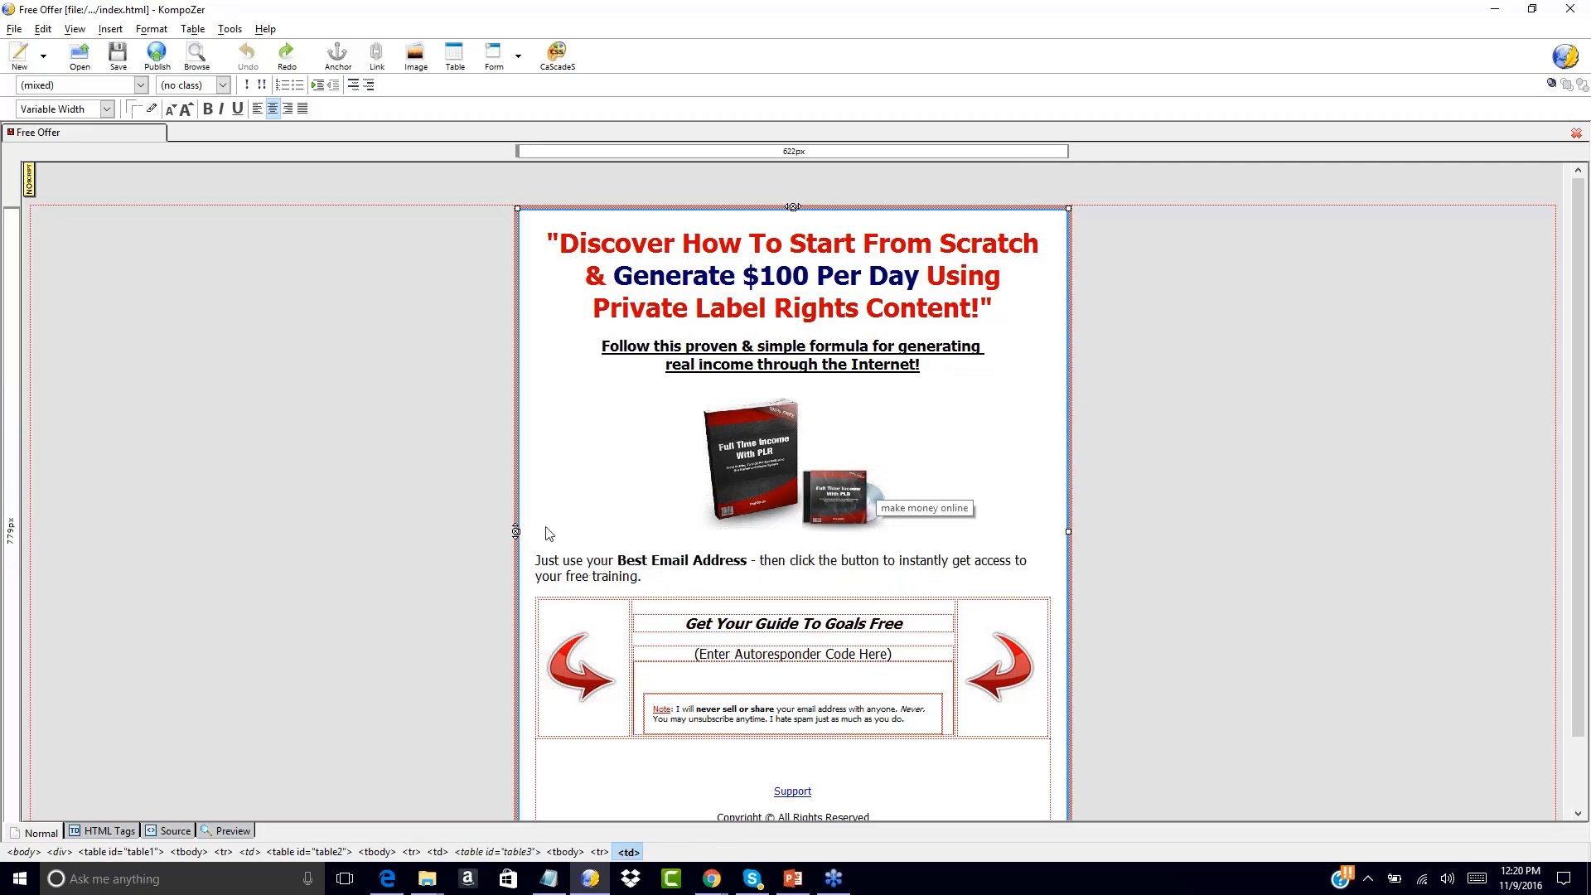
{"action": "left_click", "coordinate": [424, 450]}
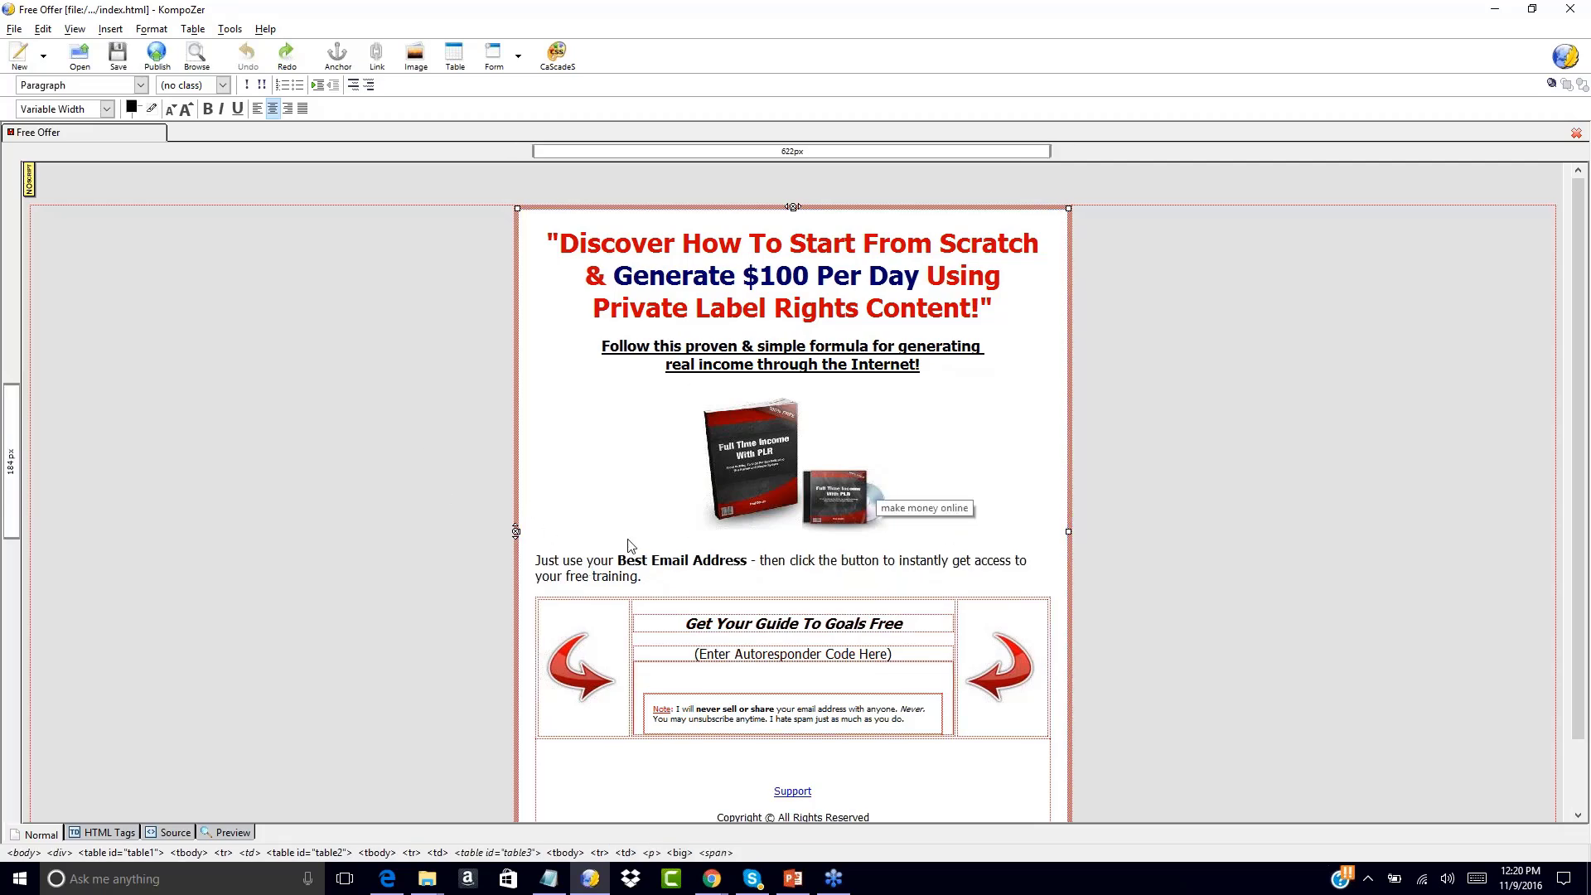
{"action": "double_click", "coordinate": [763, 499]}
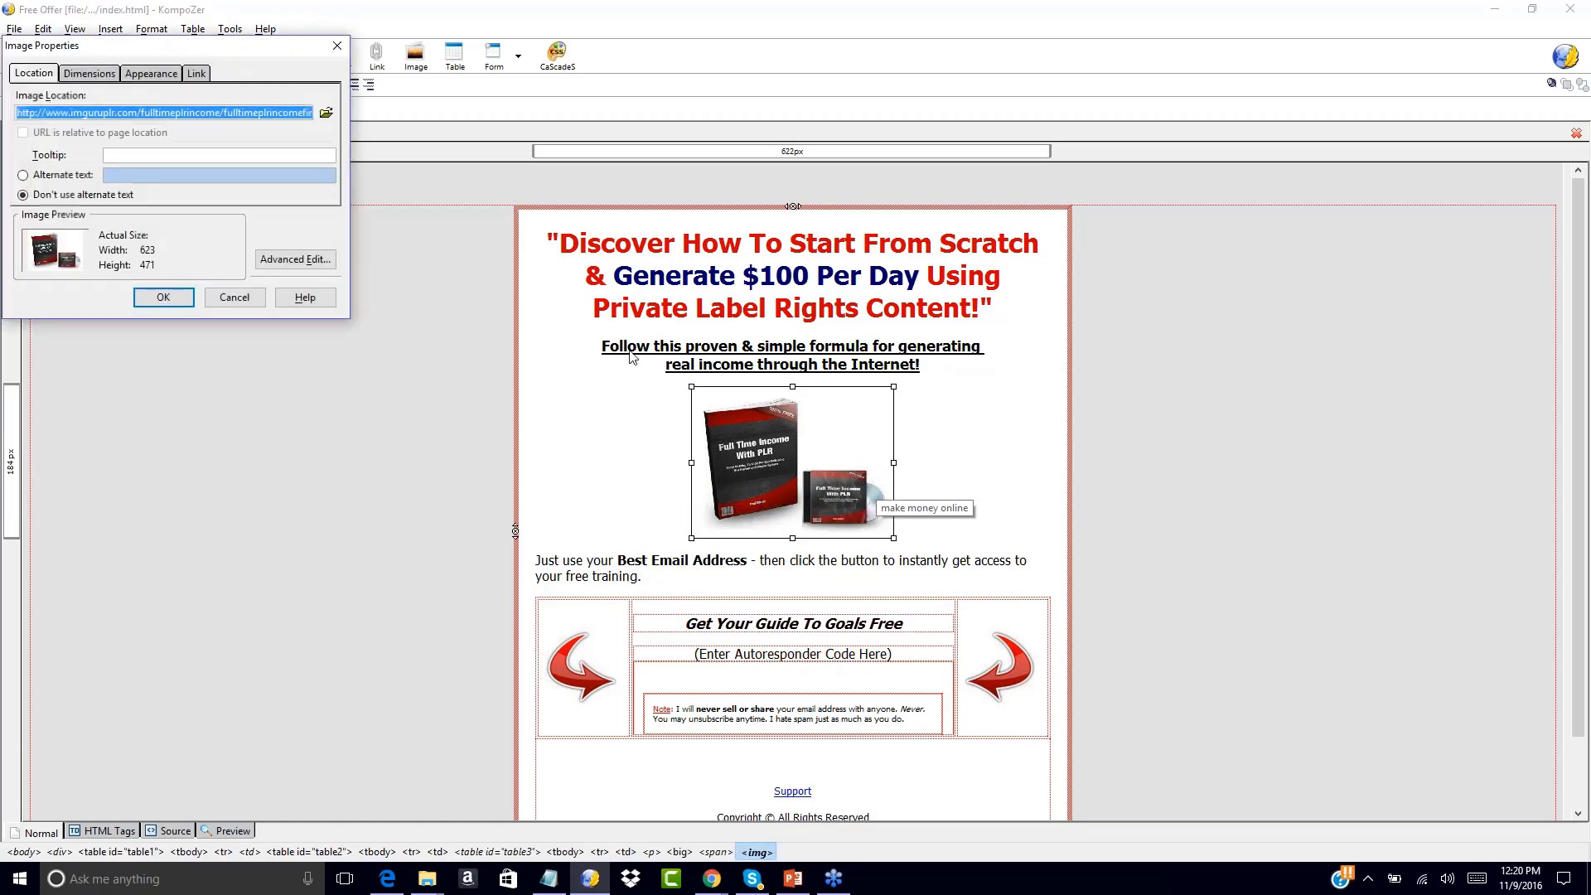
{"action": "left_click", "coordinate": [109, 74]}
{"action": "left_click", "coordinate": [147, 79]}
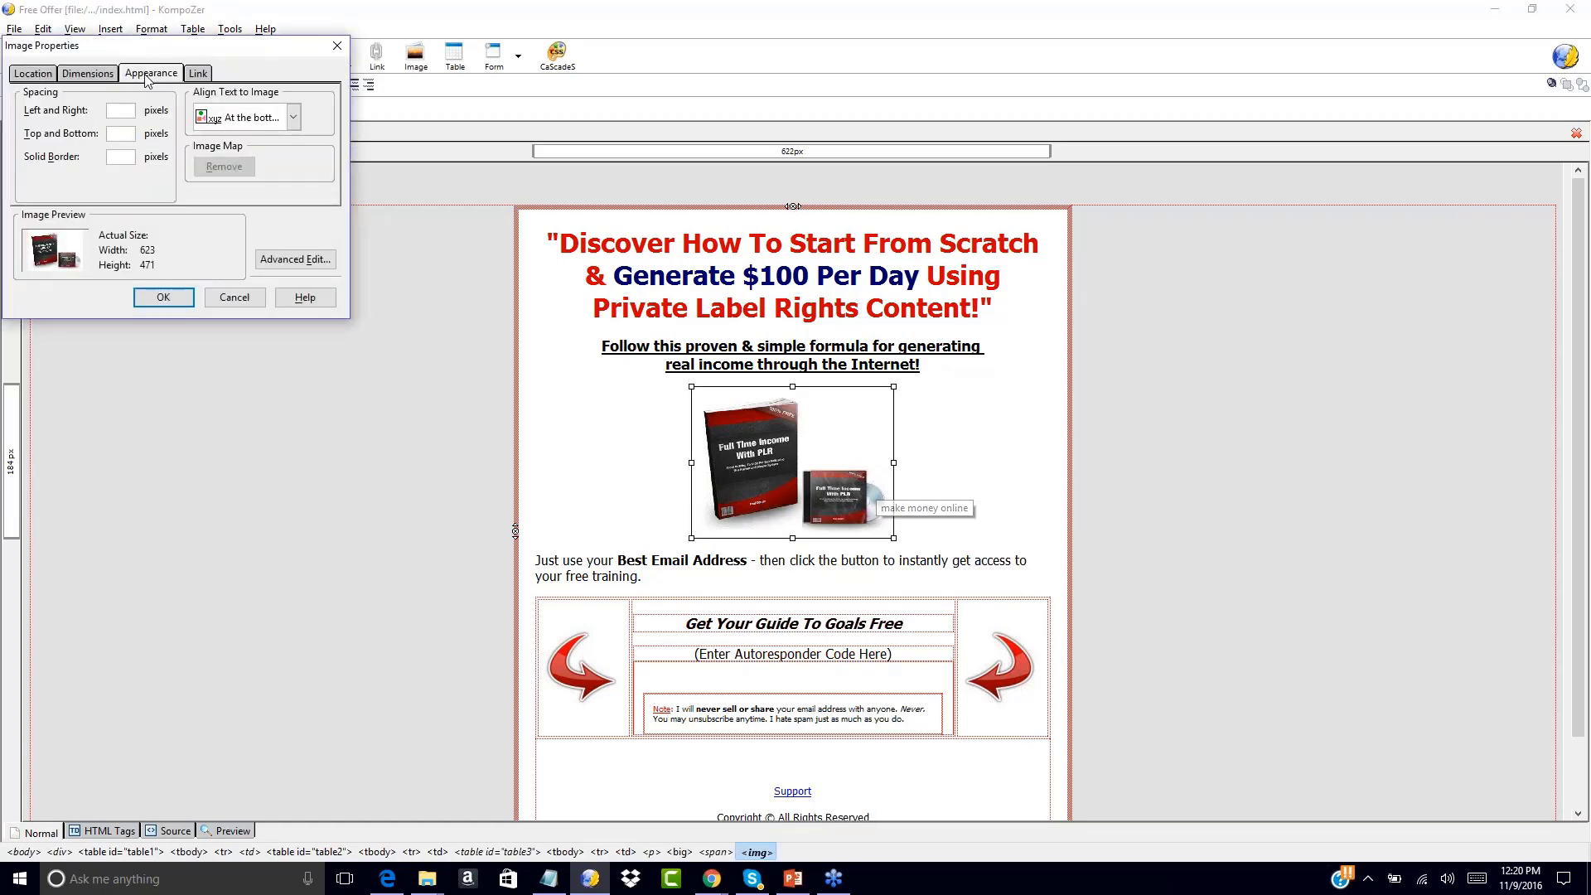
{"action": "left_click", "coordinate": [197, 73]}
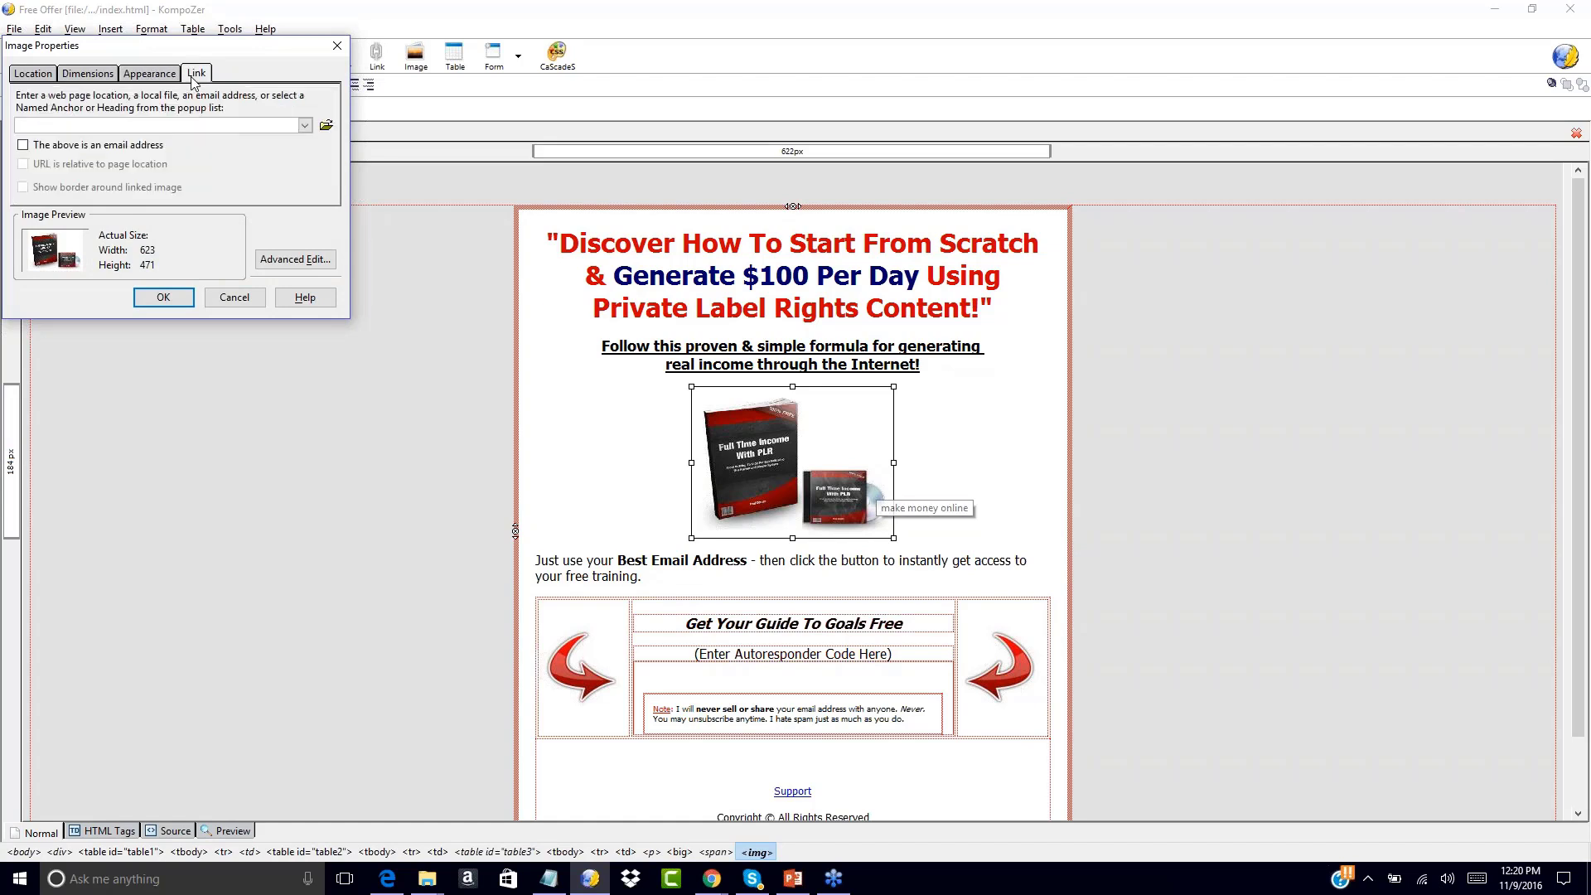
{"action": "left_click", "coordinate": [46, 73]}
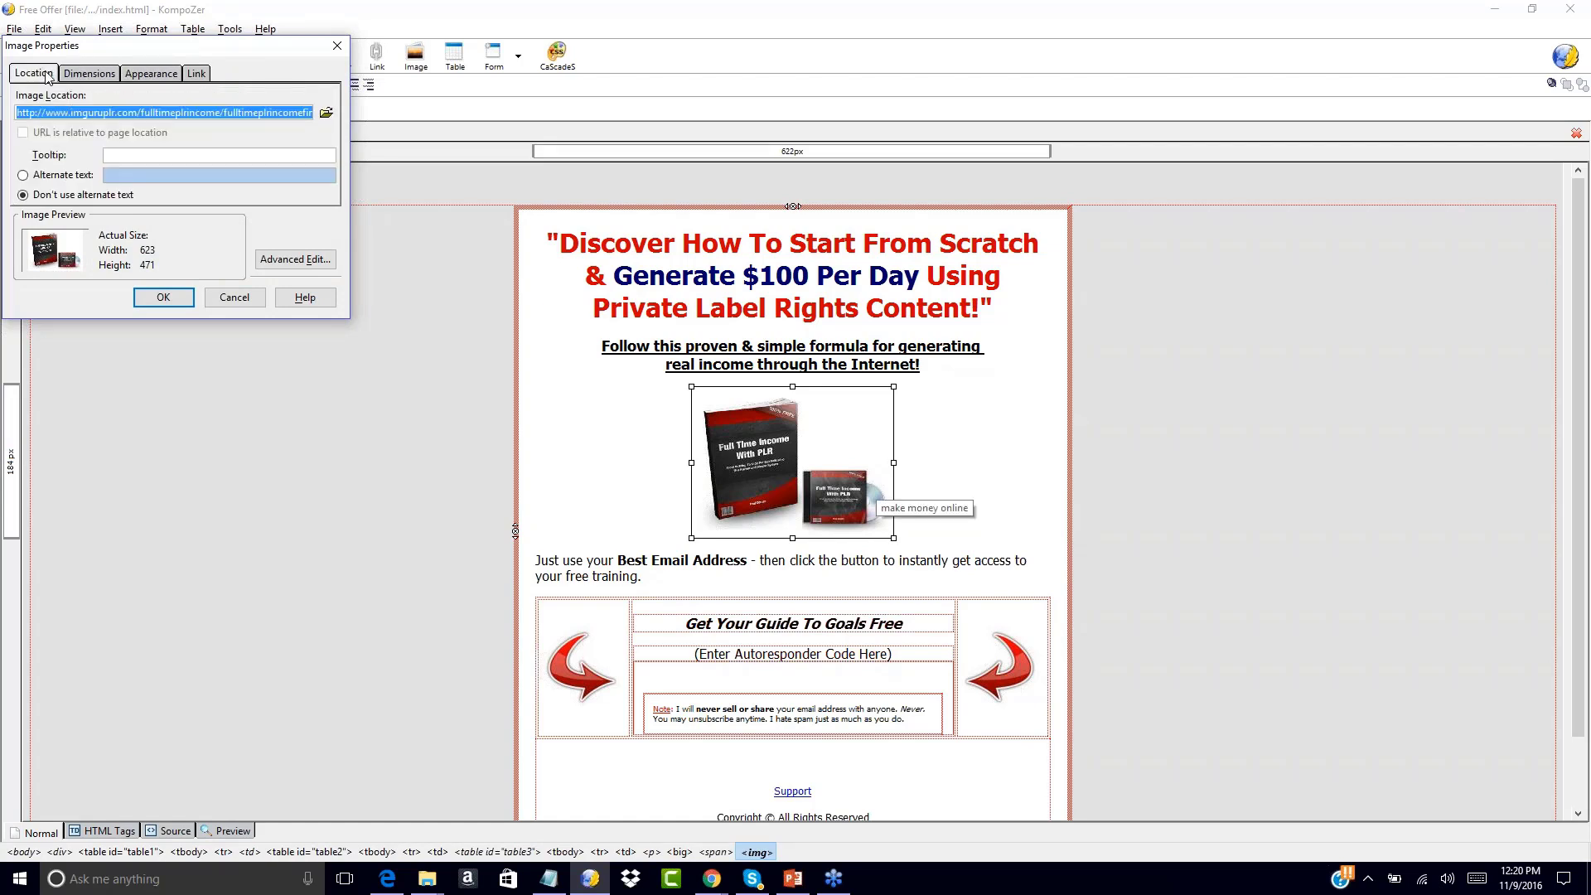
{"action": "left_click", "coordinate": [235, 297]}
{"action": "left_click", "coordinate": [766, 580]}
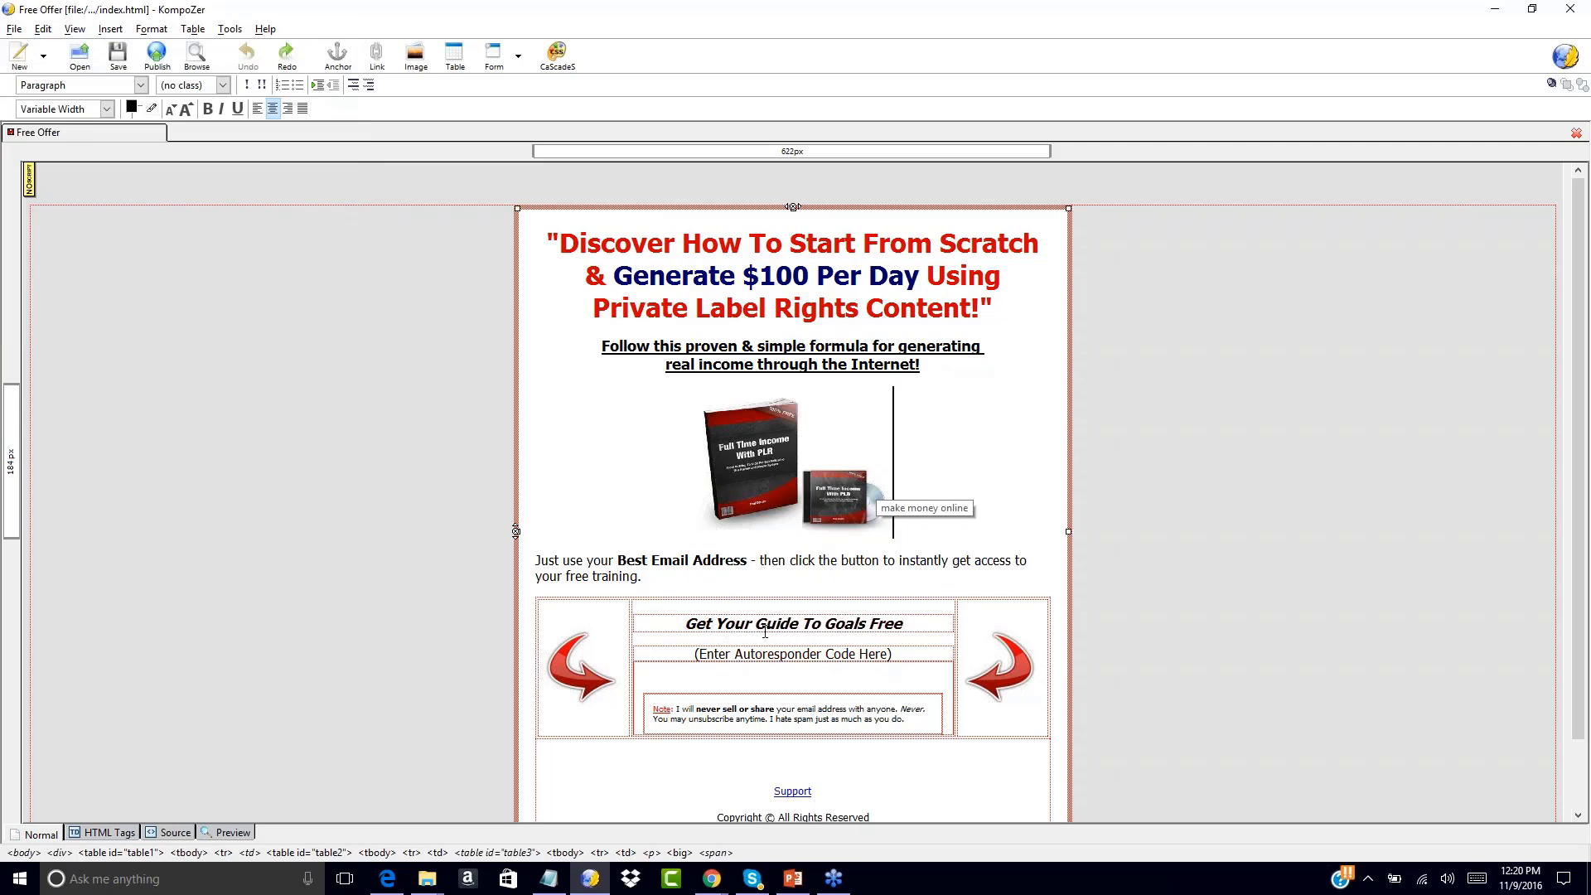
{"action": "left_click_drag", "start_coordinate": [825, 623], "coordinate": [903, 623]}
{"action": "type", "text": "Make Money Online Free"}
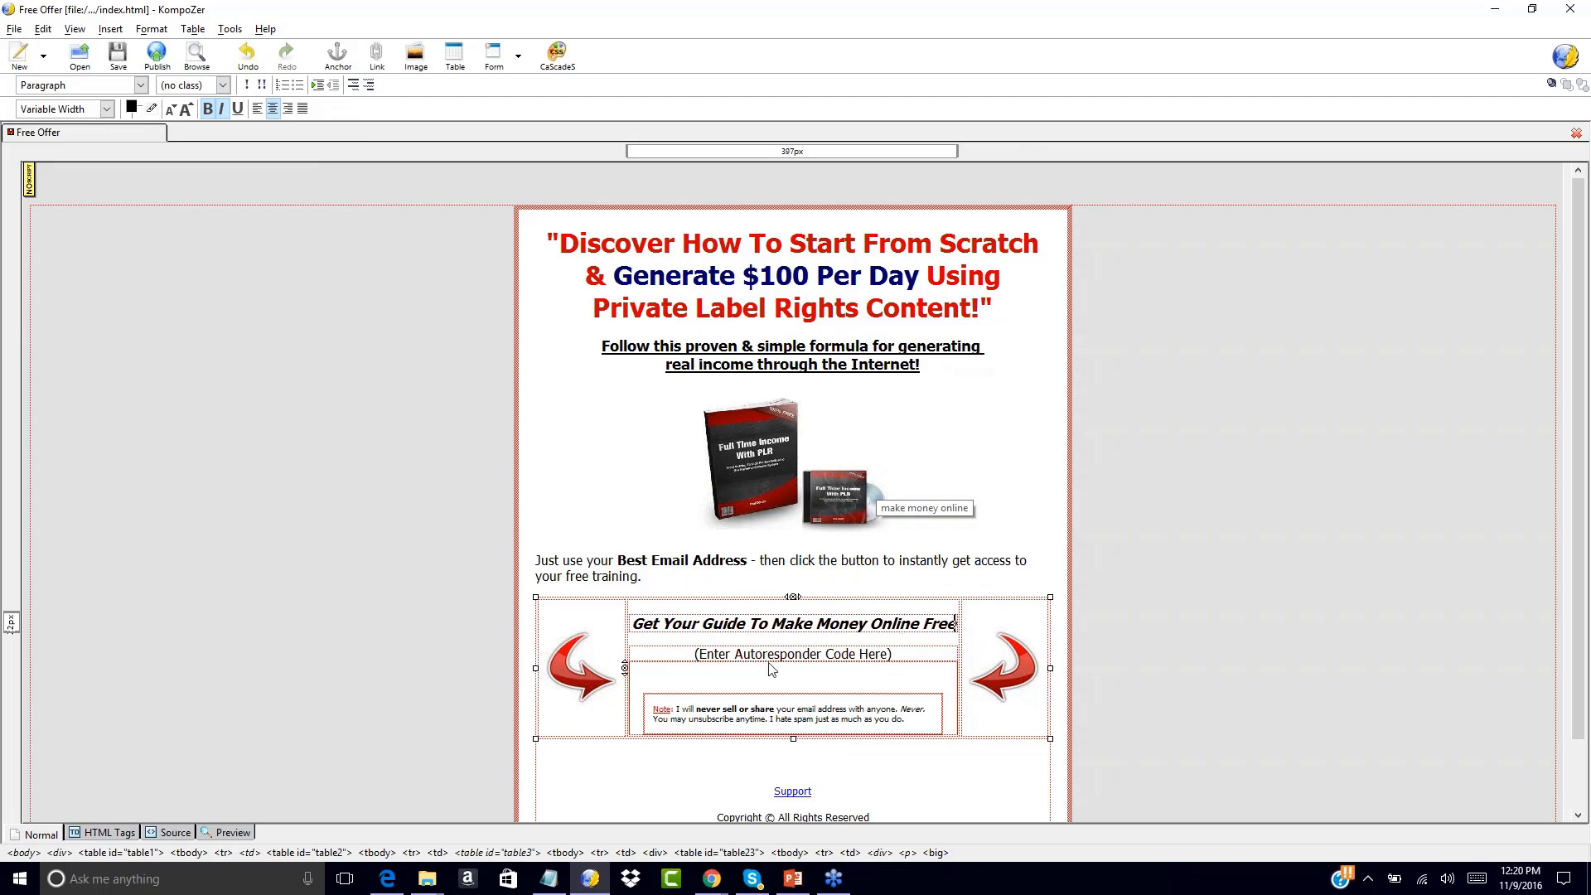
{"action": "left_click_drag", "start_coordinate": [694, 653], "coordinate": [903, 665]}
{"action": "left_click", "coordinate": [903, 664]}
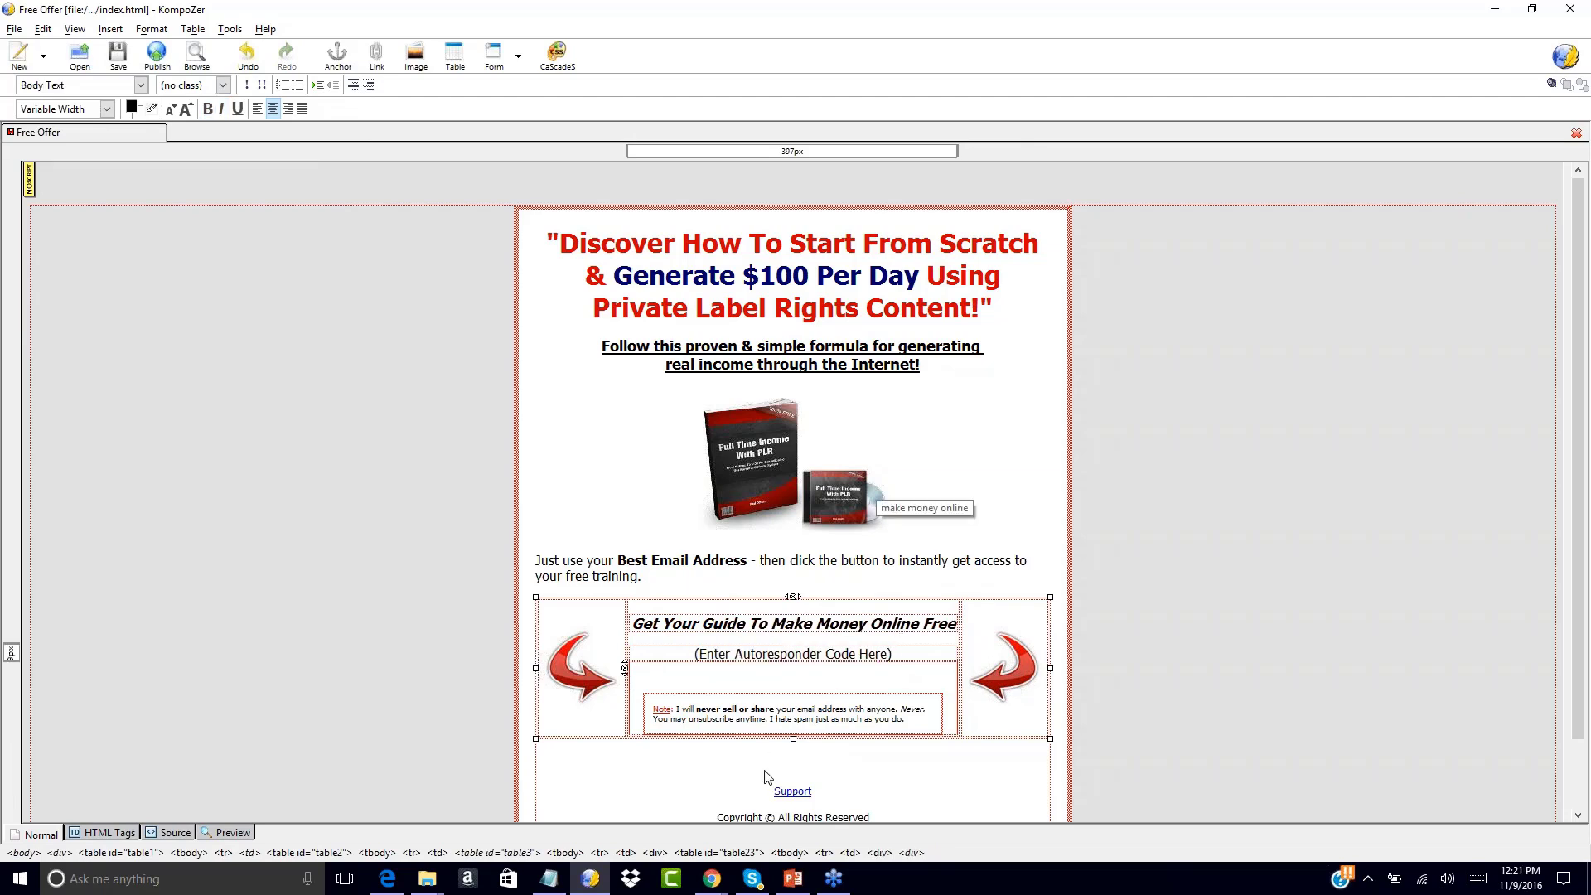
{"action": "double_click", "coordinate": [792, 791]}
{"action": "left_click", "coordinate": [686, 494]}
{"action": "left_click", "coordinate": [712, 310]}
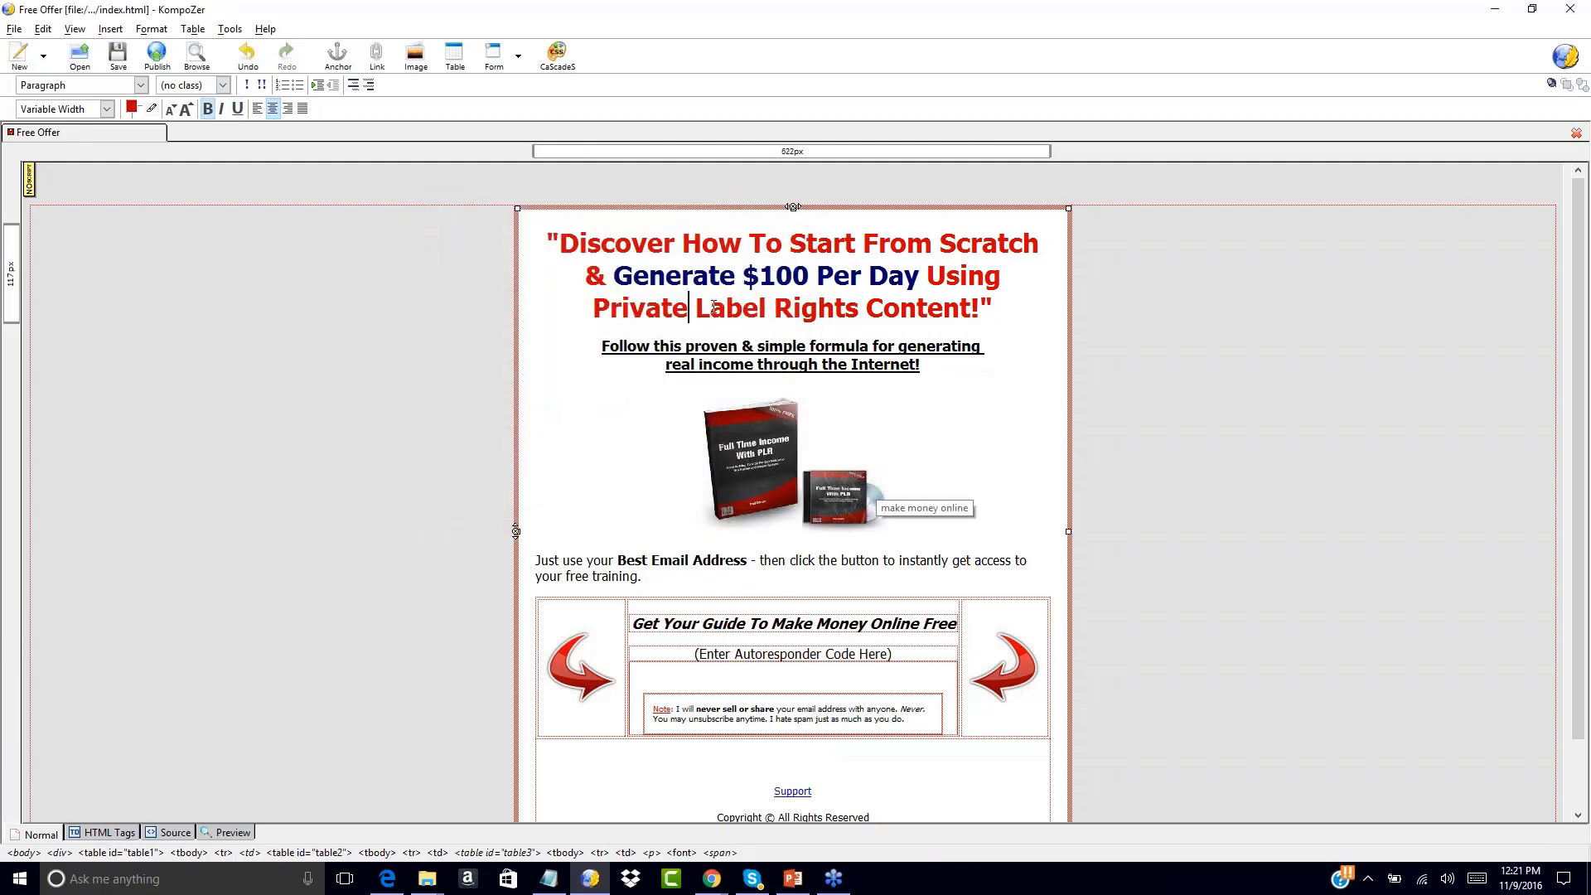
{"action": "key", "text": "BackSpace"}
{"action": "key", "text": "BackSpace"}
{"action": "key", "text": "BackSpace"}
{"action": "key", "text": "BackSpace"}
{"action": "key", "text": "BackSpace"}
{"action": "key", "text": "BackSpace"}
{"action": "key", "text": "BackSpace"}
{"action": "type", "text": "Changing The Word Label Rights"}
{"action": "key", "text": "BackSpace"}
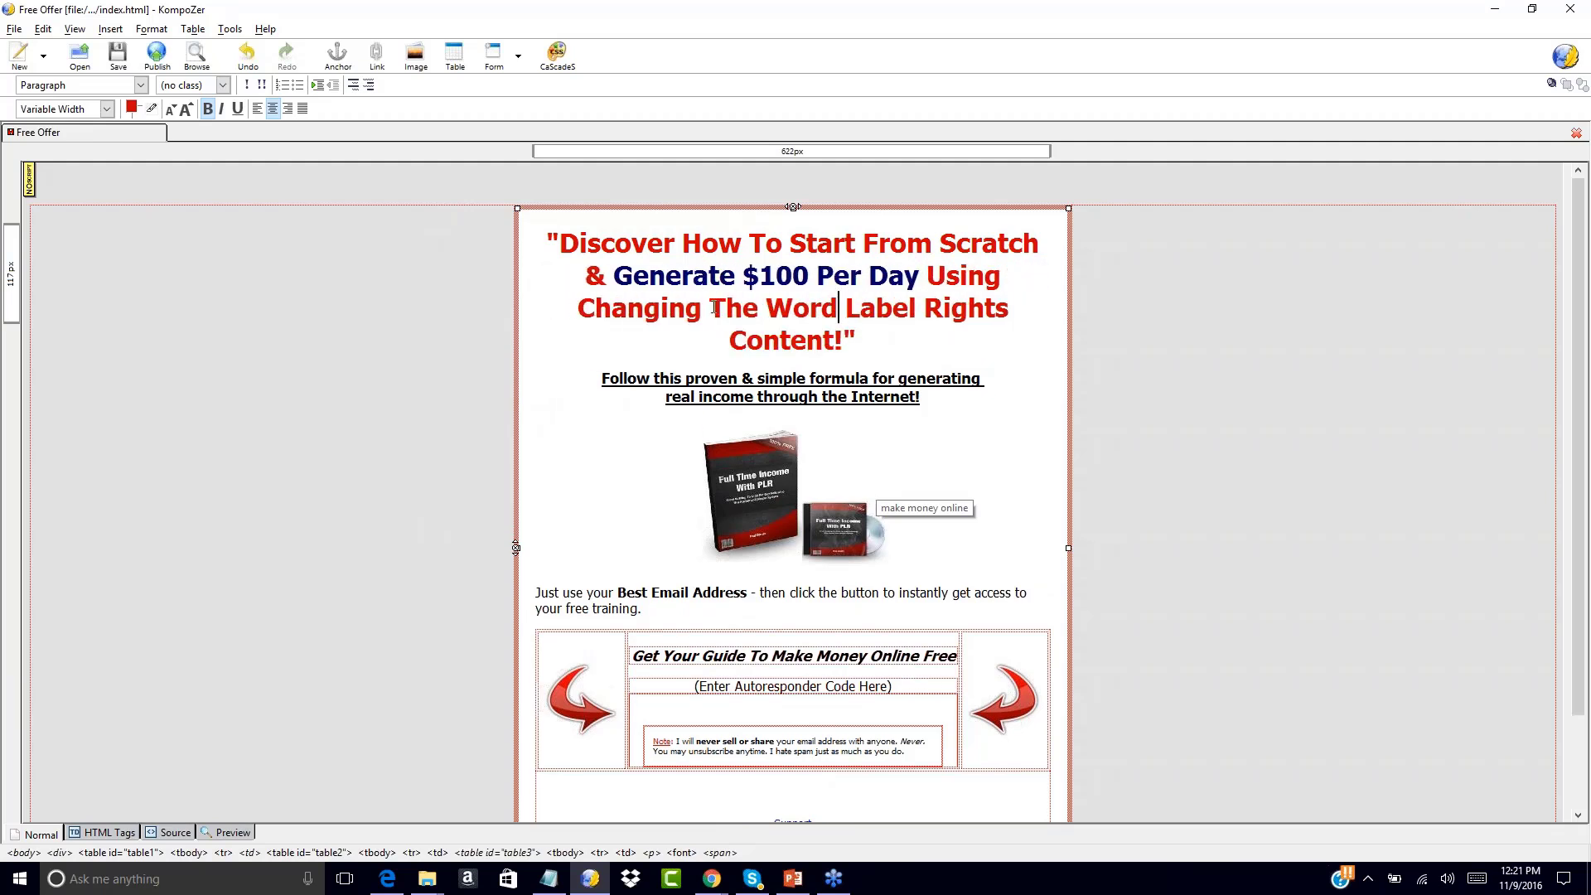
{"action": "key", "text": "BackSpace"}
{"action": "key", "text": "BackSpace"}
{"action": "key", "text": "BackSpace"}
{"action": "key", "text": "BackSpace"}
{"action": "key", "text": "BackSpace"}
{"action": "key", "text": "BackSpace"}
{"action": "key", "text": "BackSpace"}
{"action": "key", "text": "BackSpace"}
{"action": "key", "text": "BackSpace"}
{"action": "key", "text": "BackSpace"}
{"action": "key", "text": "BackSpace"}
{"action": "key", "text": "BackSpace"}
{"action": "key", "text": "BackSpace"}
{"action": "key", "text": "BackSpace"}
{"action": "key", "text": "BackSpace"}
{"action": "key", "text": "BackSpace"}
{"action": "key", "text": "BackSpace"}
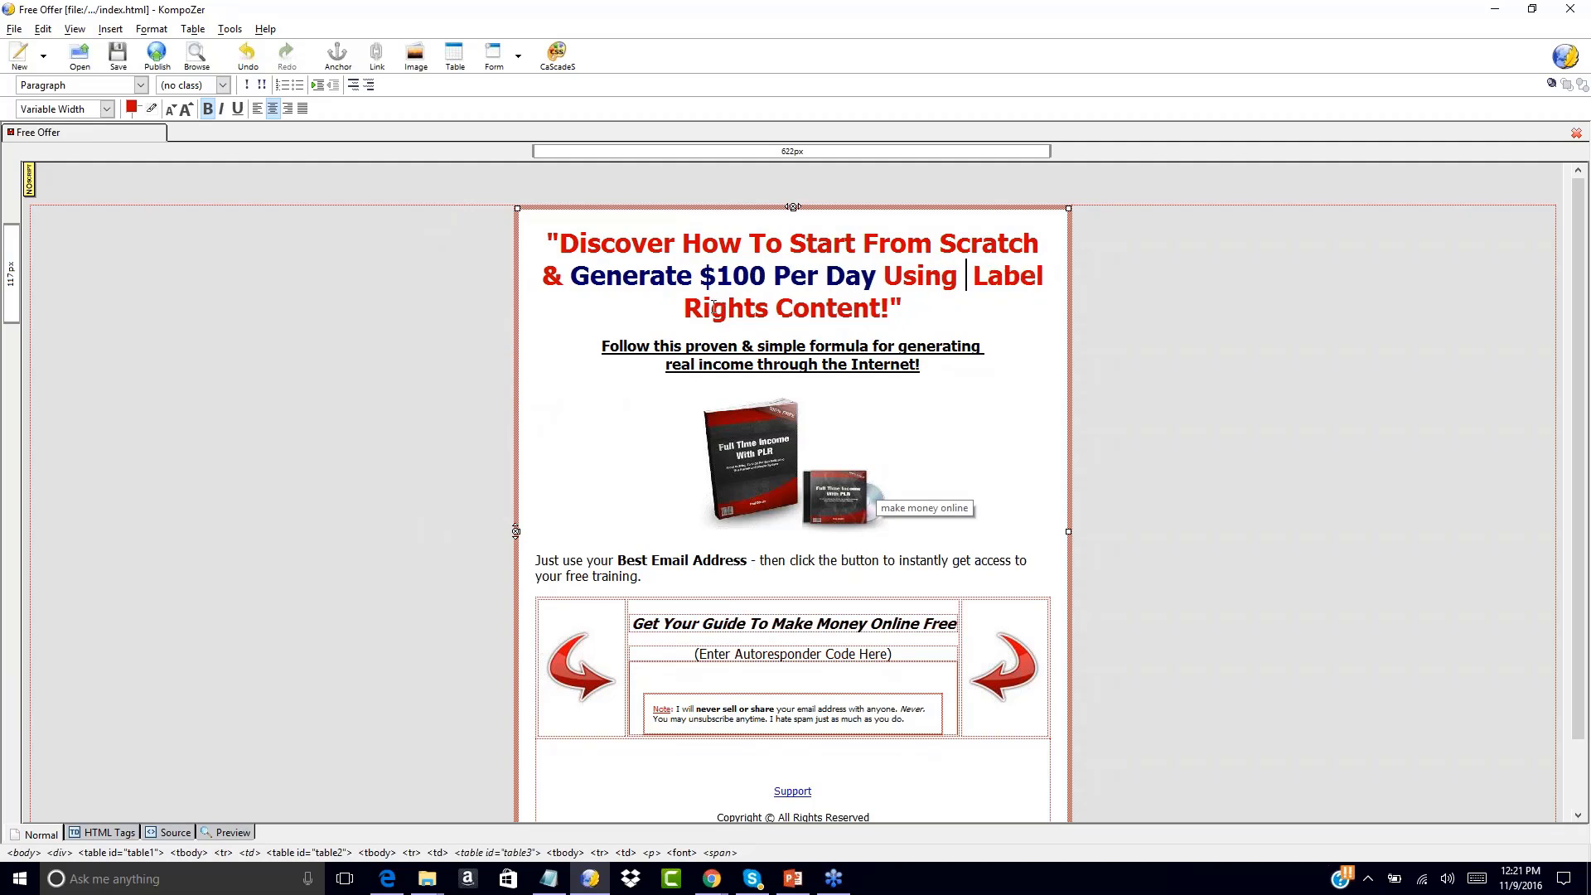
{"action": "key", "text": "BackSpace"}
{"action": "key", "text": "ctrl+z"}
{"action": "key", "text": "ctrl+z"}
{"action": "key", "text": "ctrl+z"}
{"action": "key", "text": "ctrl+z"}
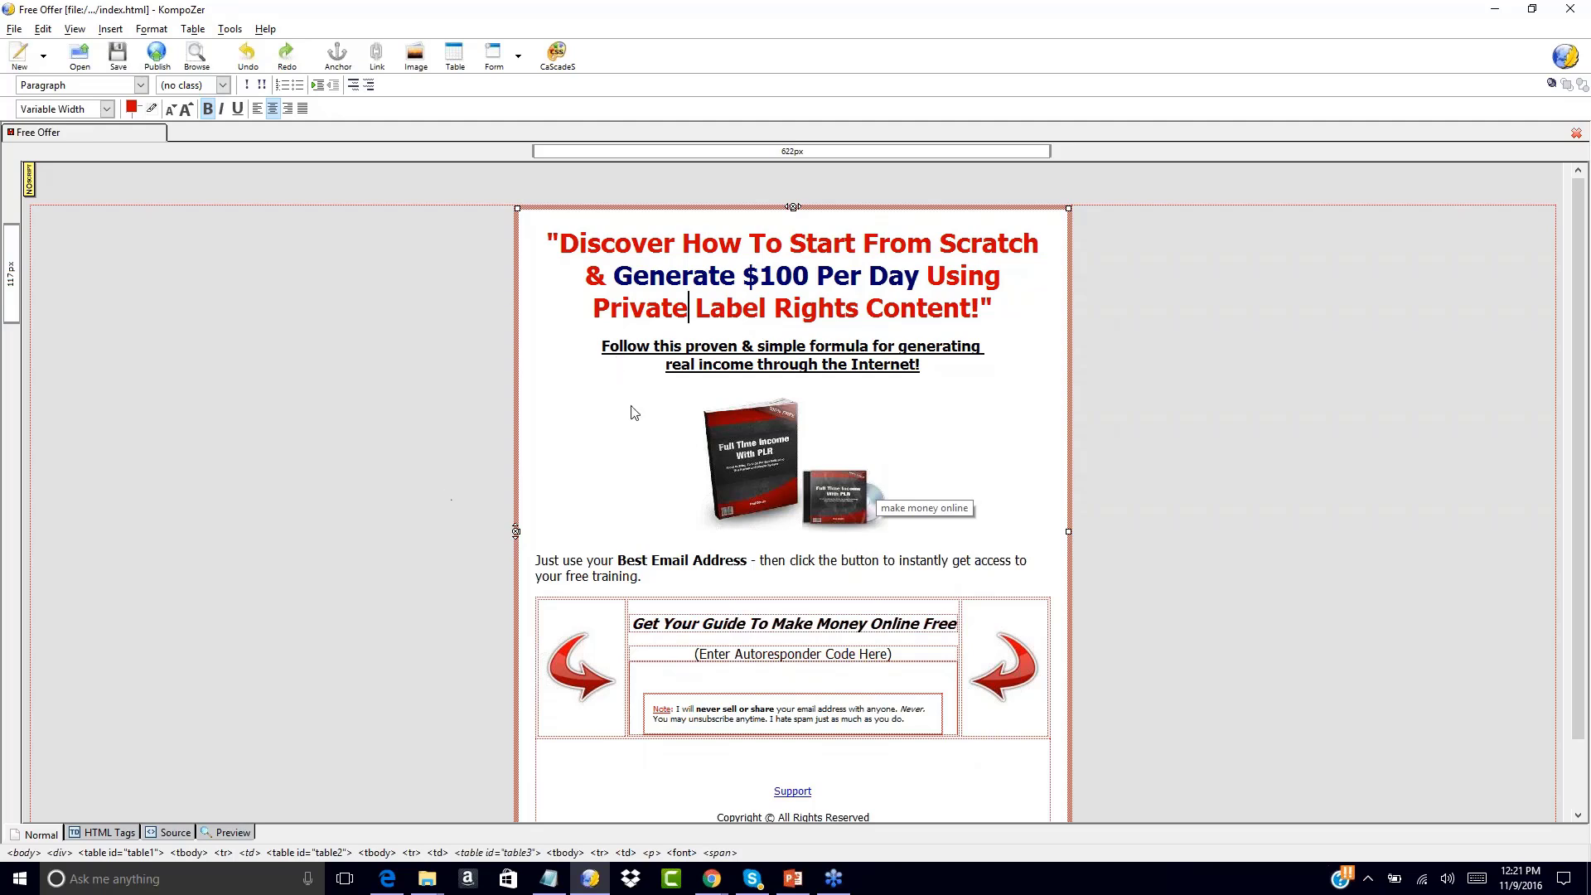
{"action": "scroll", "coordinate": [434, 396], "scroll_direction": "down", "scroll_amount": 1}
{"action": "scroll", "coordinate": [434, 396], "scroll_direction": "up", "scroll_amount": 1}
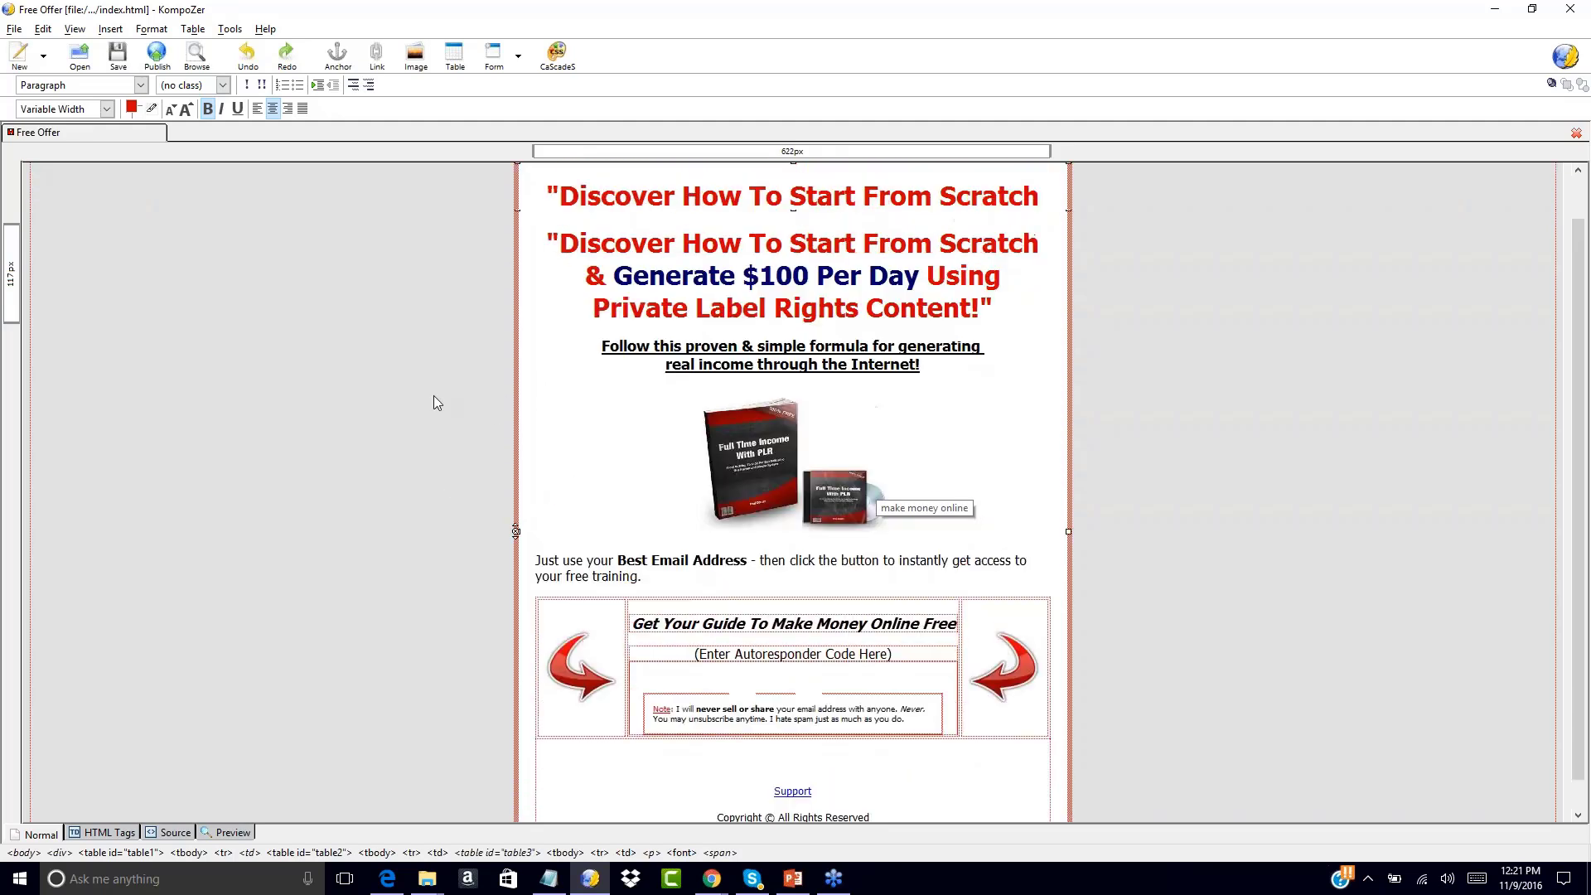
{"action": "scroll", "coordinate": [434, 395], "scroll_direction": "down", "scroll_amount": 1}
{"action": "scroll", "coordinate": [434, 395], "scroll_direction": "up", "scroll_amount": 1}
{"action": "scroll", "coordinate": [435, 395], "scroll_direction": "down", "scroll_amount": 1}
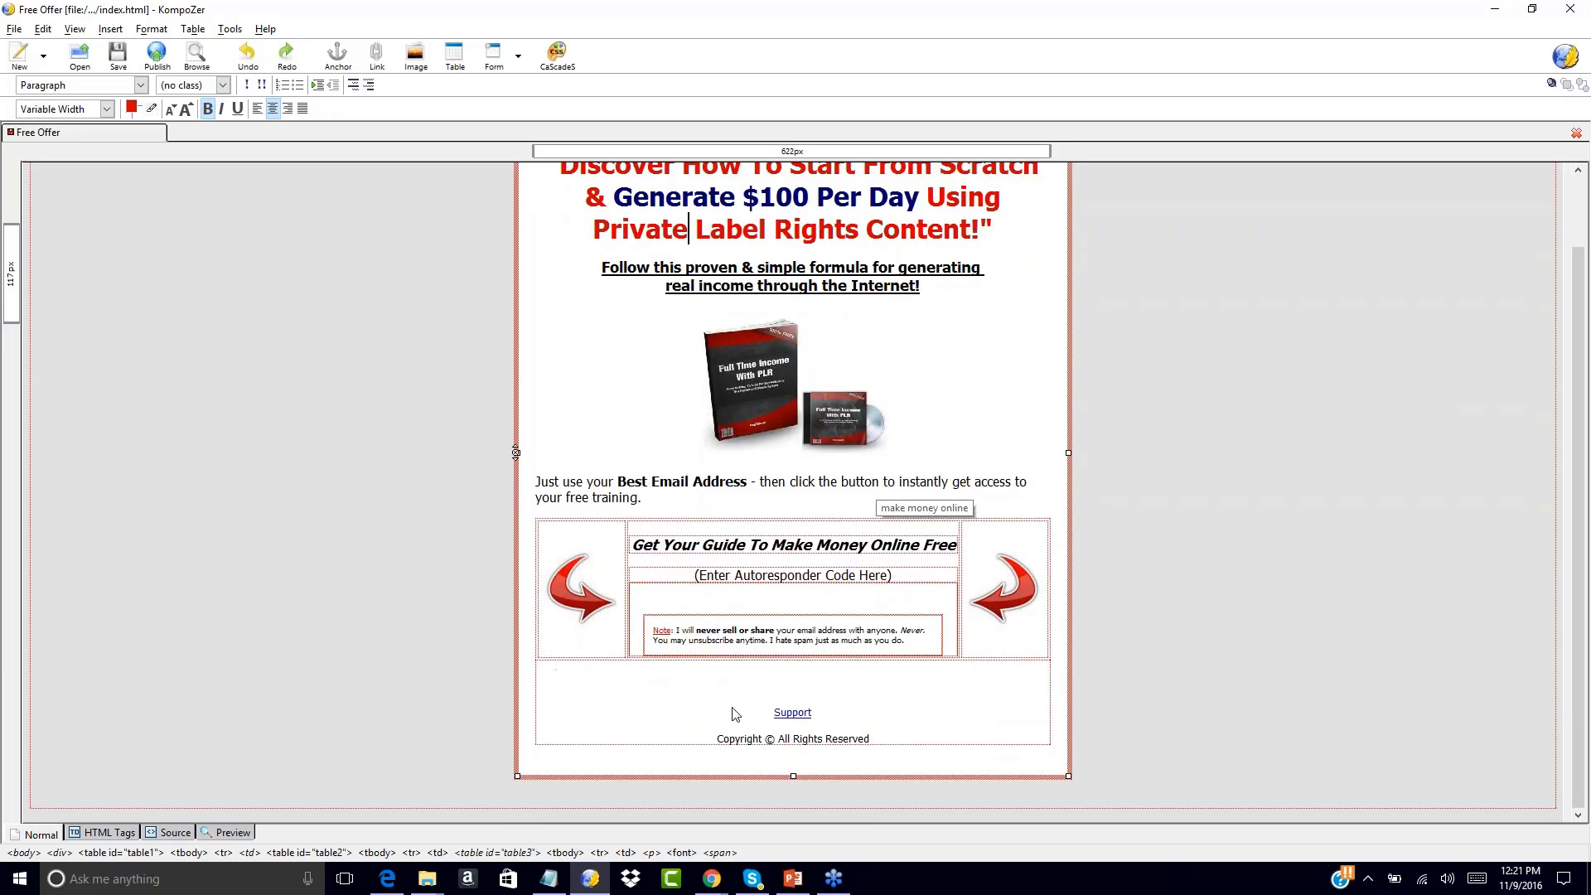
{"action": "left_click", "coordinate": [793, 739]}
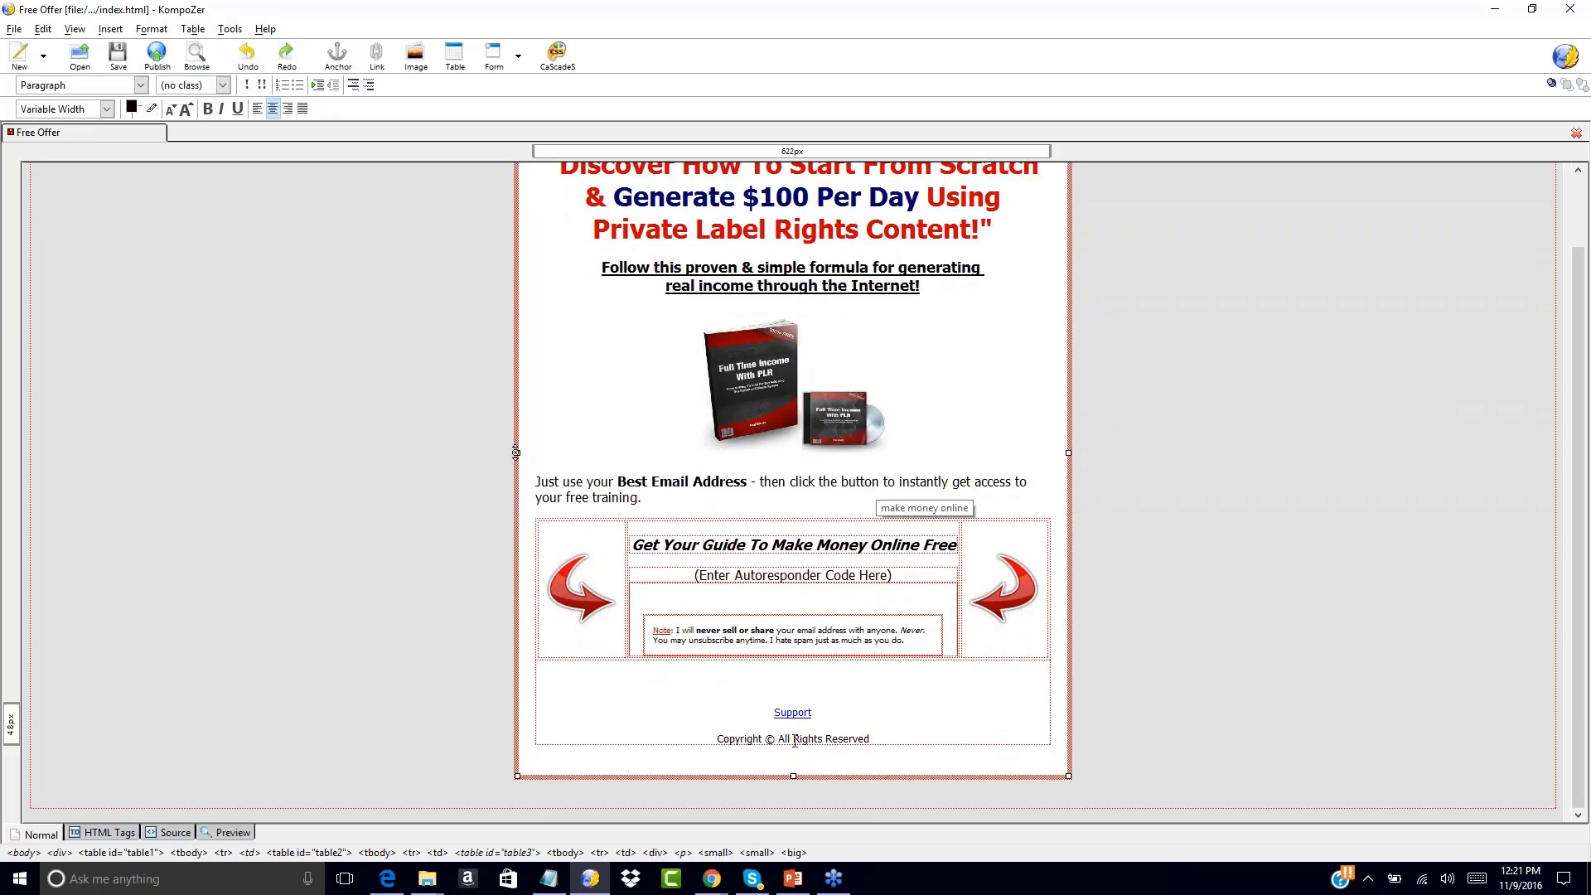
{"action": "type", "text": "Your Business Name"}
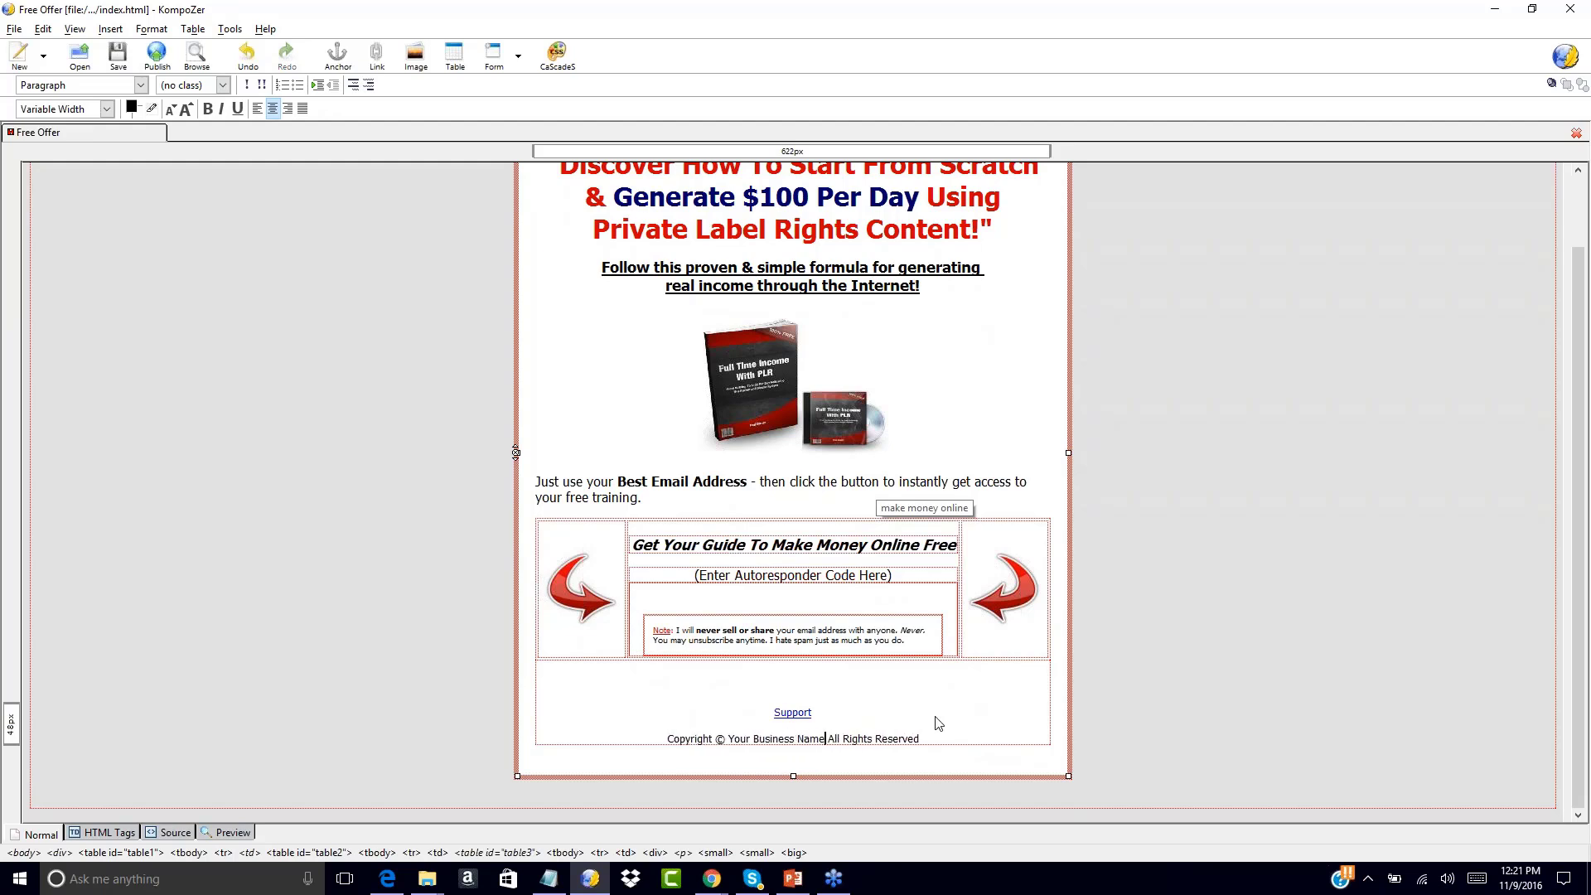
{"action": "key", "text": "BackSpace"}
{"action": "key", "text": "BackSpace"}
{"action": "key", "text": "BackSpace"}
{"action": "key", "text": "BackSpace"}
{"action": "key", "text": "BackSpace"}
{"action": "key", "text": "BackSpace"}
{"action": "key", "text": "BackSpace"}
{"action": "key", "text": "BackSpace"}
{"action": "key", "text": "BackSpace"}
{"action": "key", "text": "BackSpace"}
{"action": "key", "text": "BackSpace"}
{"action": "key", "text": "BackSpace"}
{"action": "key", "text": "BackSpace"}
{"action": "key", "text": "BackSpace"}
{"action": "key", "text": "BackSpace"}
{"action": "key", "text": "BackSpace"}
{"action": "key", "text": "BackSpace"}
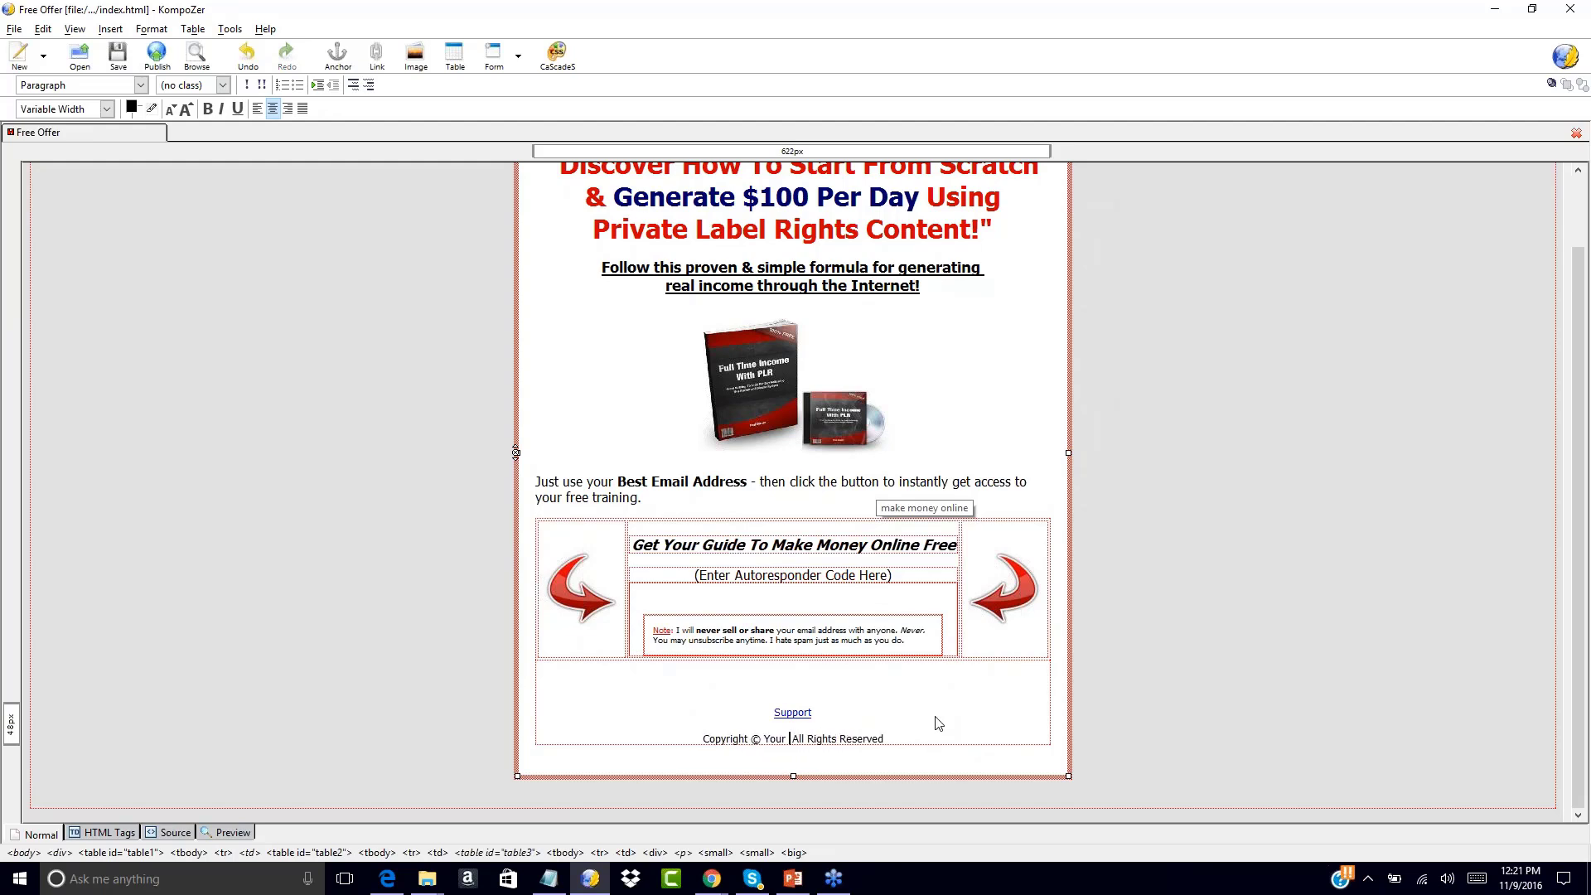
{"action": "key", "text": "BackSpace"}
{"action": "key", "text": "BackSpace"}
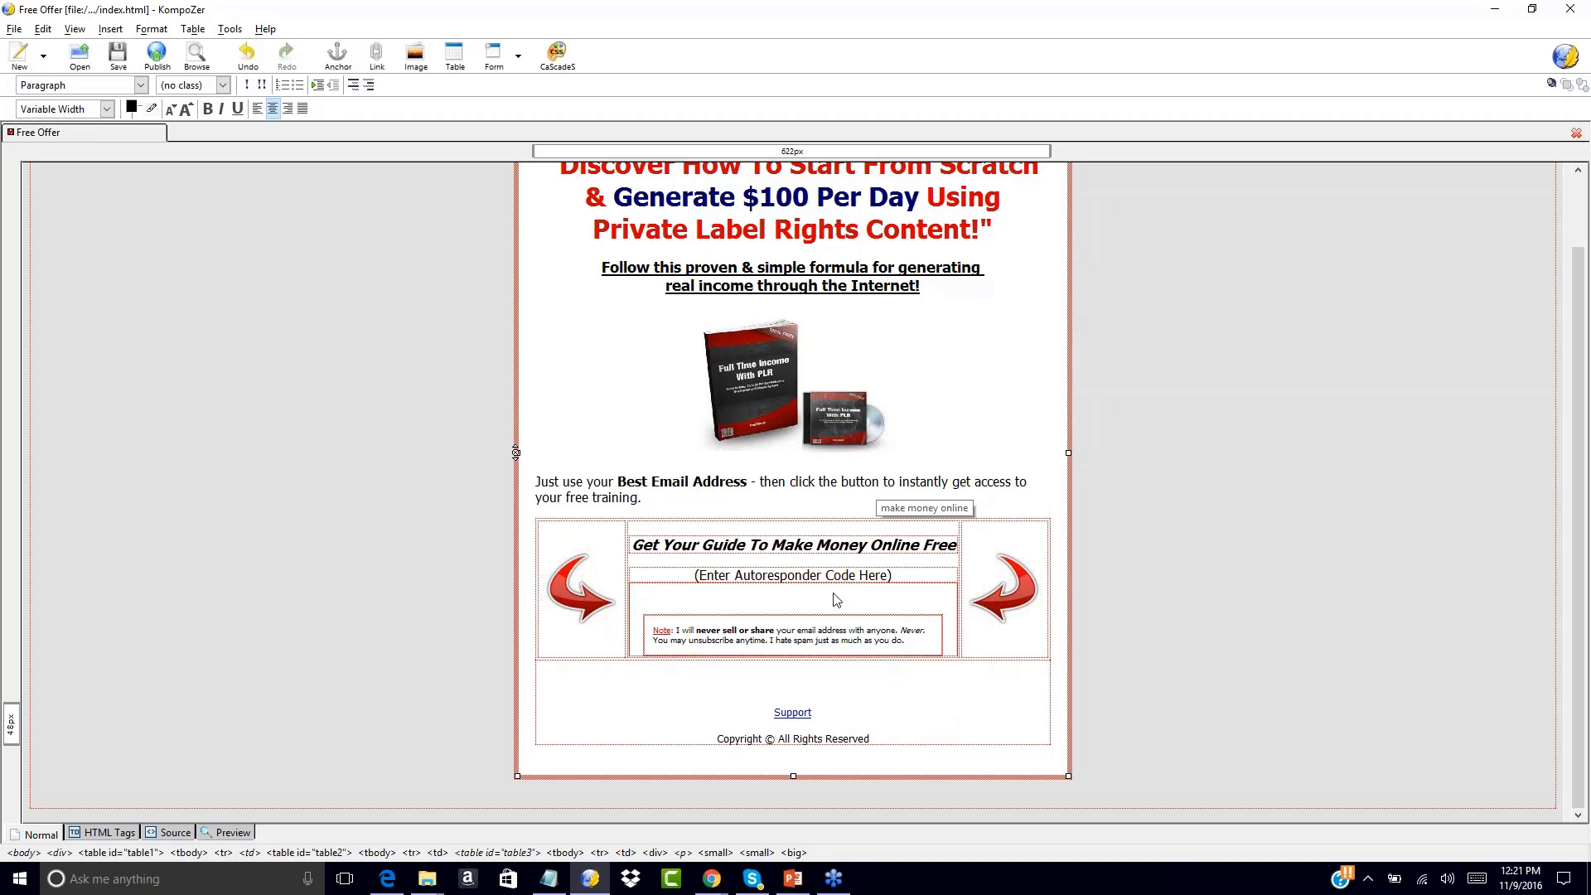
{"action": "scroll", "coordinate": [412, 436], "scroll_direction": "up", "scroll_amount": 3}
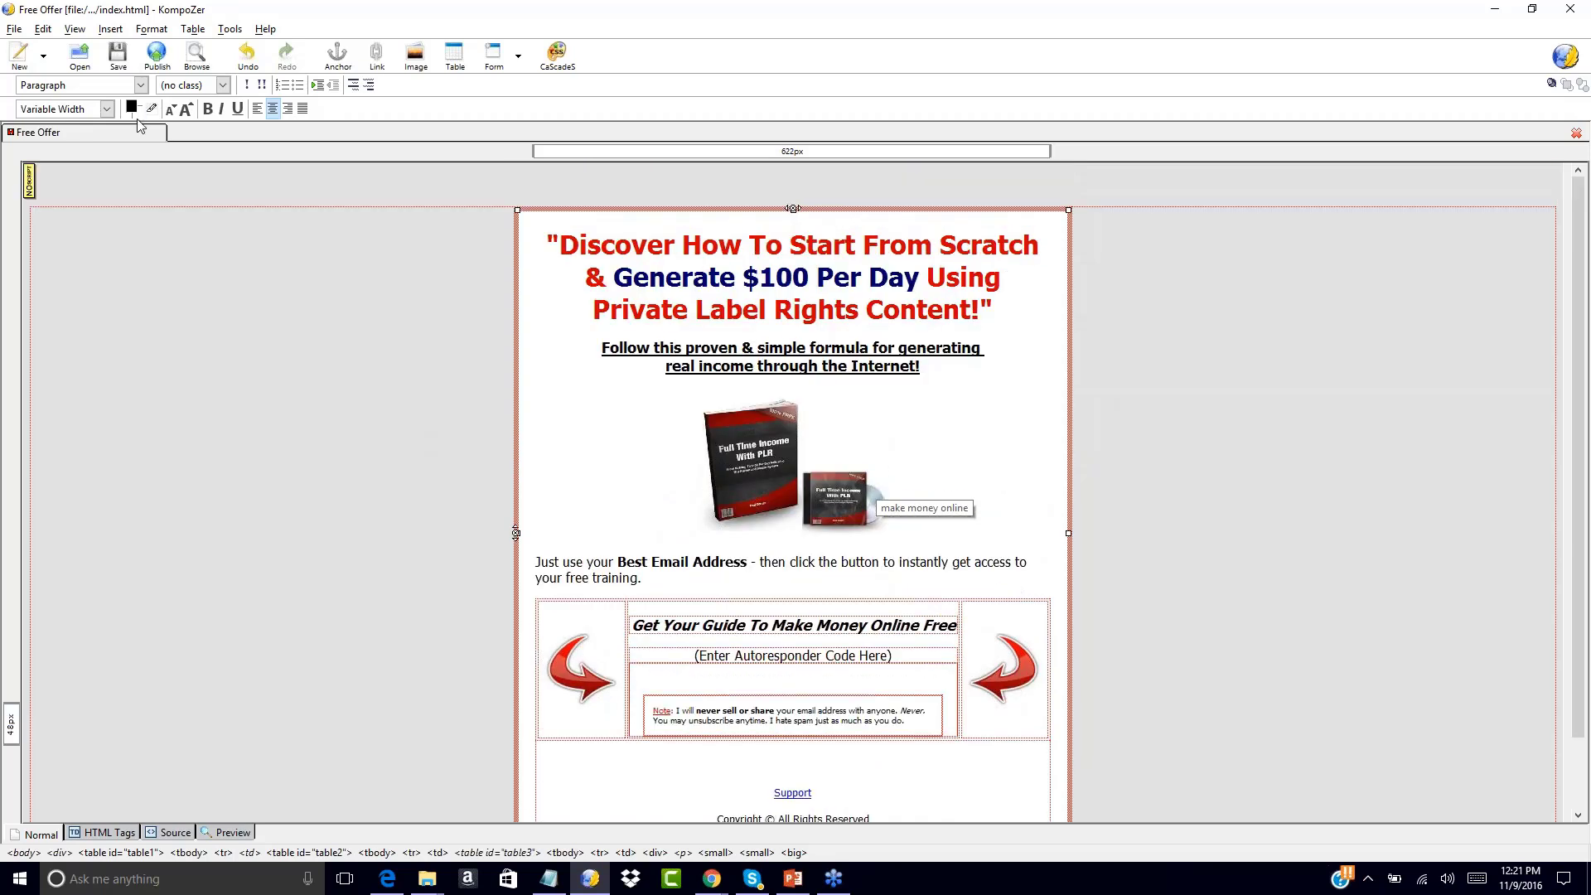
{"action": "left_click", "coordinate": [3, 30]}
{"action": "left_click", "coordinate": [2, 363]}
Save the Free Offer page as index-2.html with the HTML Files type
{"action": "left_click", "coordinate": [14, 29]}
{"action": "left_click", "coordinate": [43, 163]}
{"action": "left_click", "coordinate": [197, 413]}
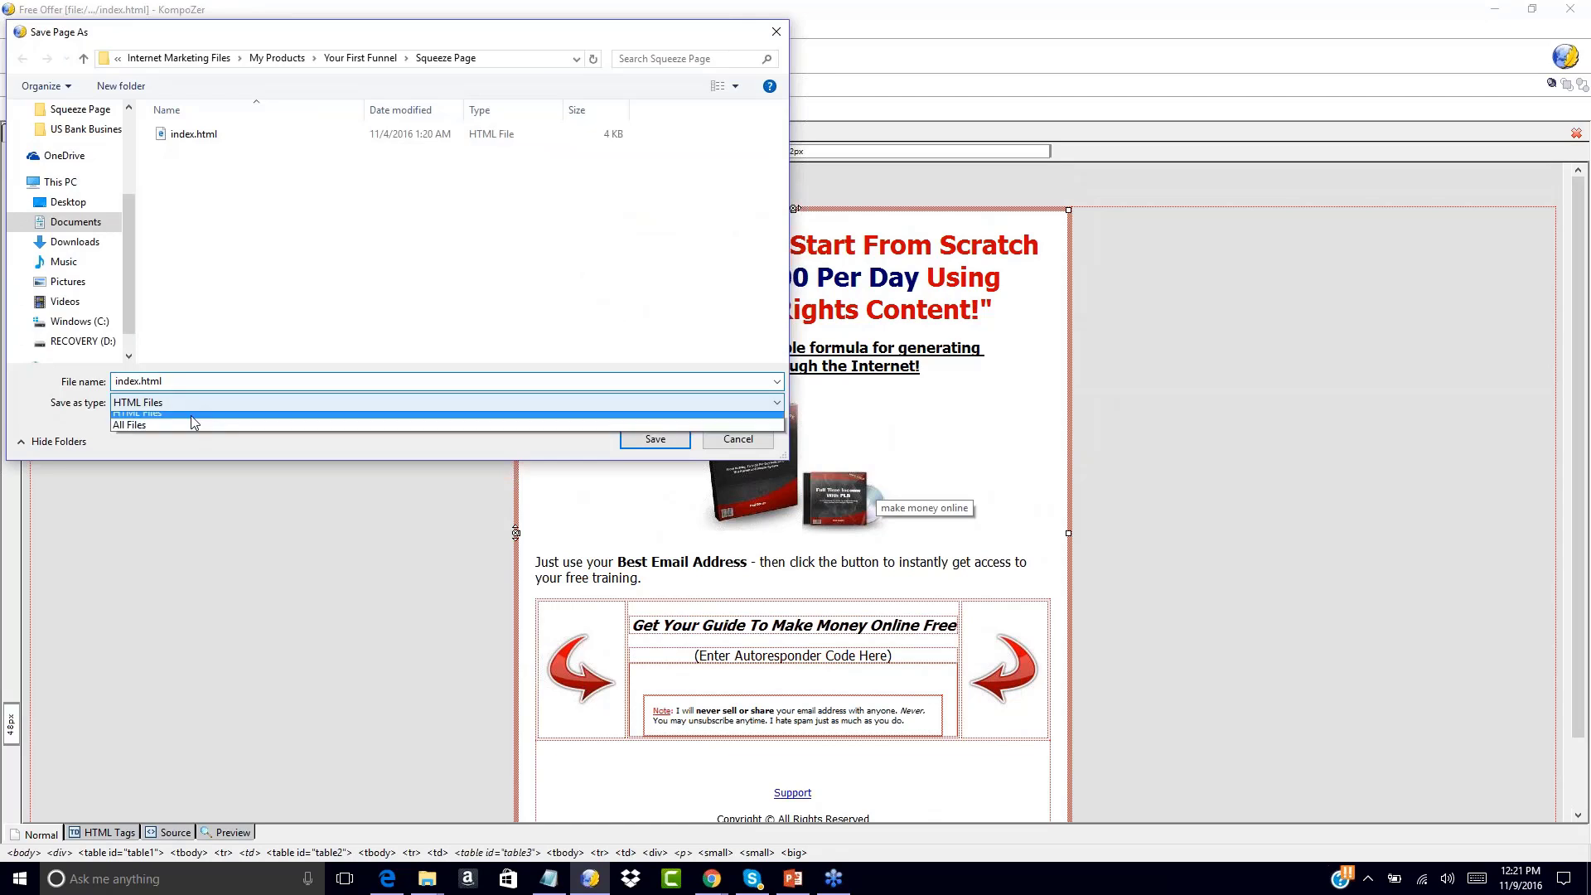
{"action": "left_click", "coordinate": [167, 423]}
{"action": "left_click", "coordinate": [140, 381]}
{"action": "left_click", "coordinate": [140, 381]}
{"action": "type", "text": "-2"}
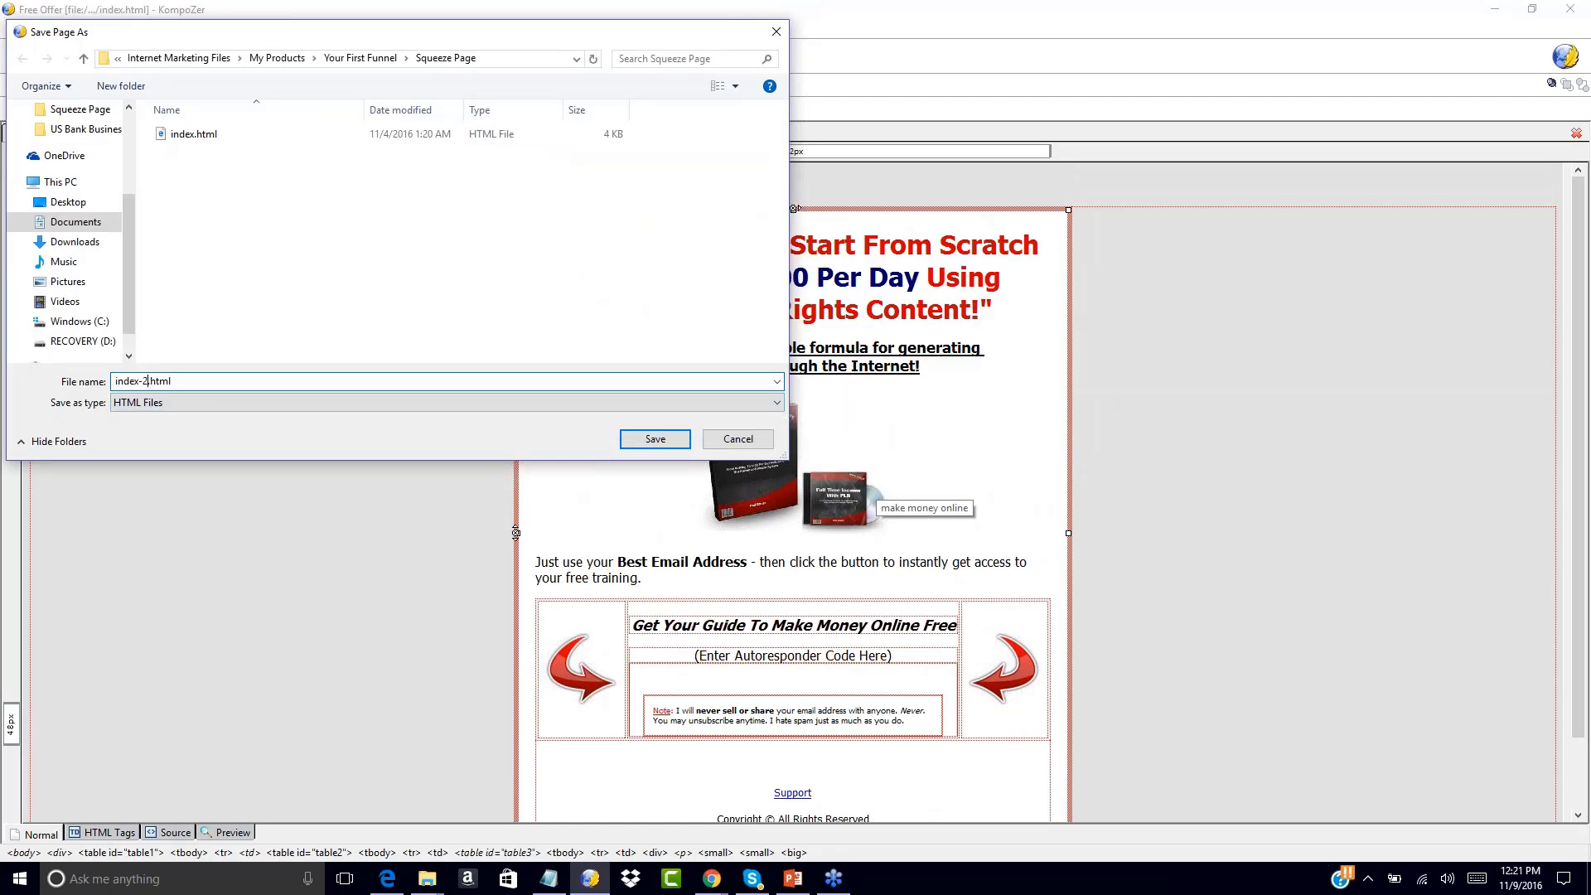
{"action": "left_click", "coordinate": [656, 443]}
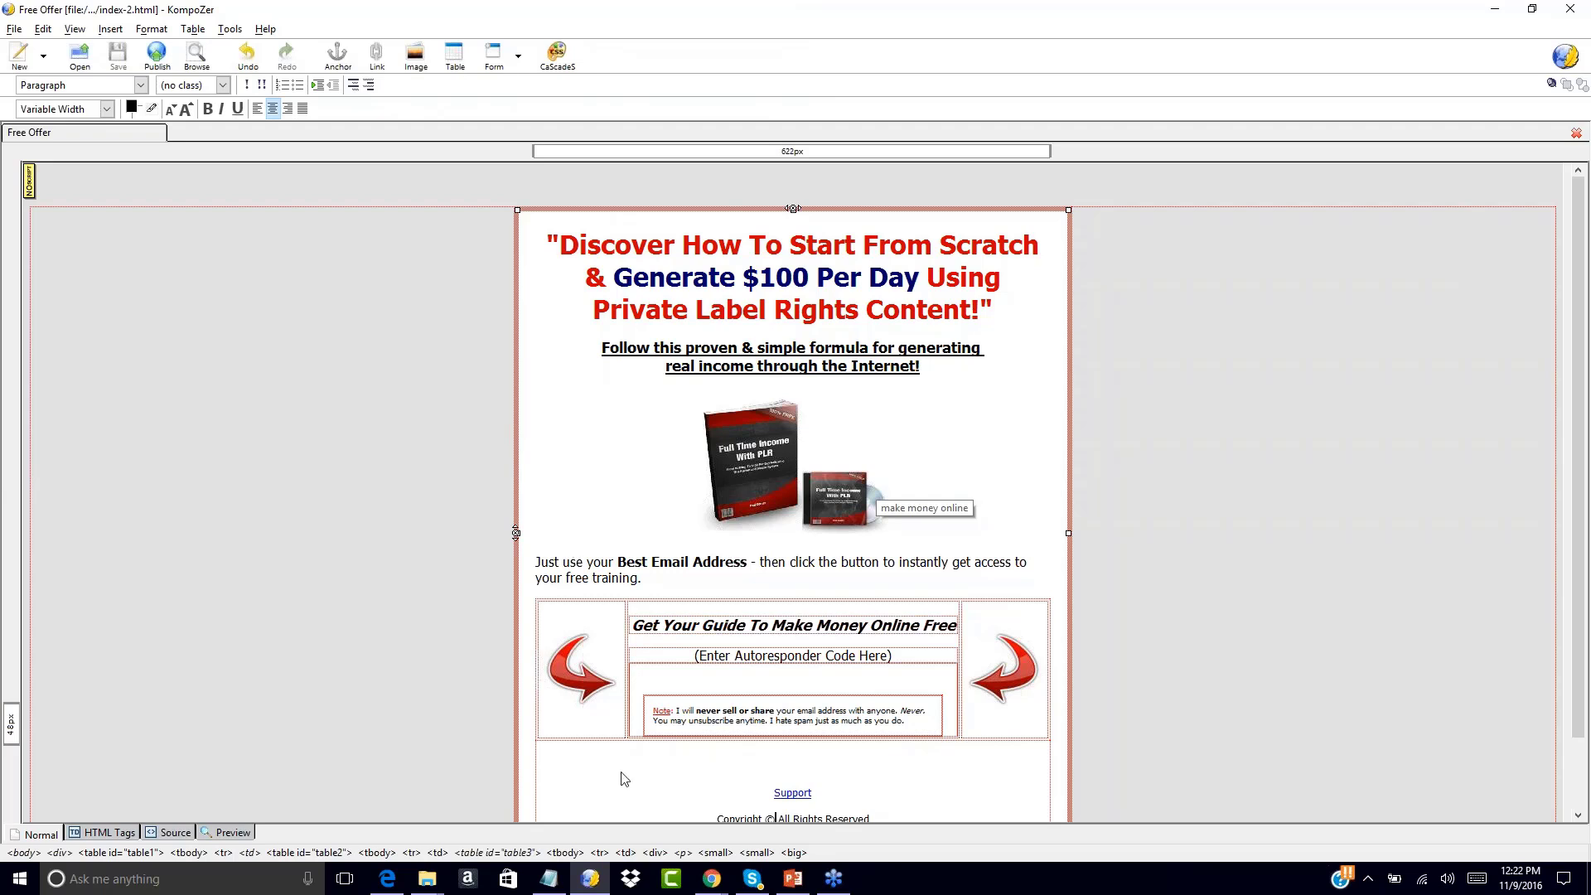
Load godaddy.com in Chrome, check the Video Firesale tab, then return to GoDaddy
{"action": "mouse_move", "coordinate": [712, 879]}
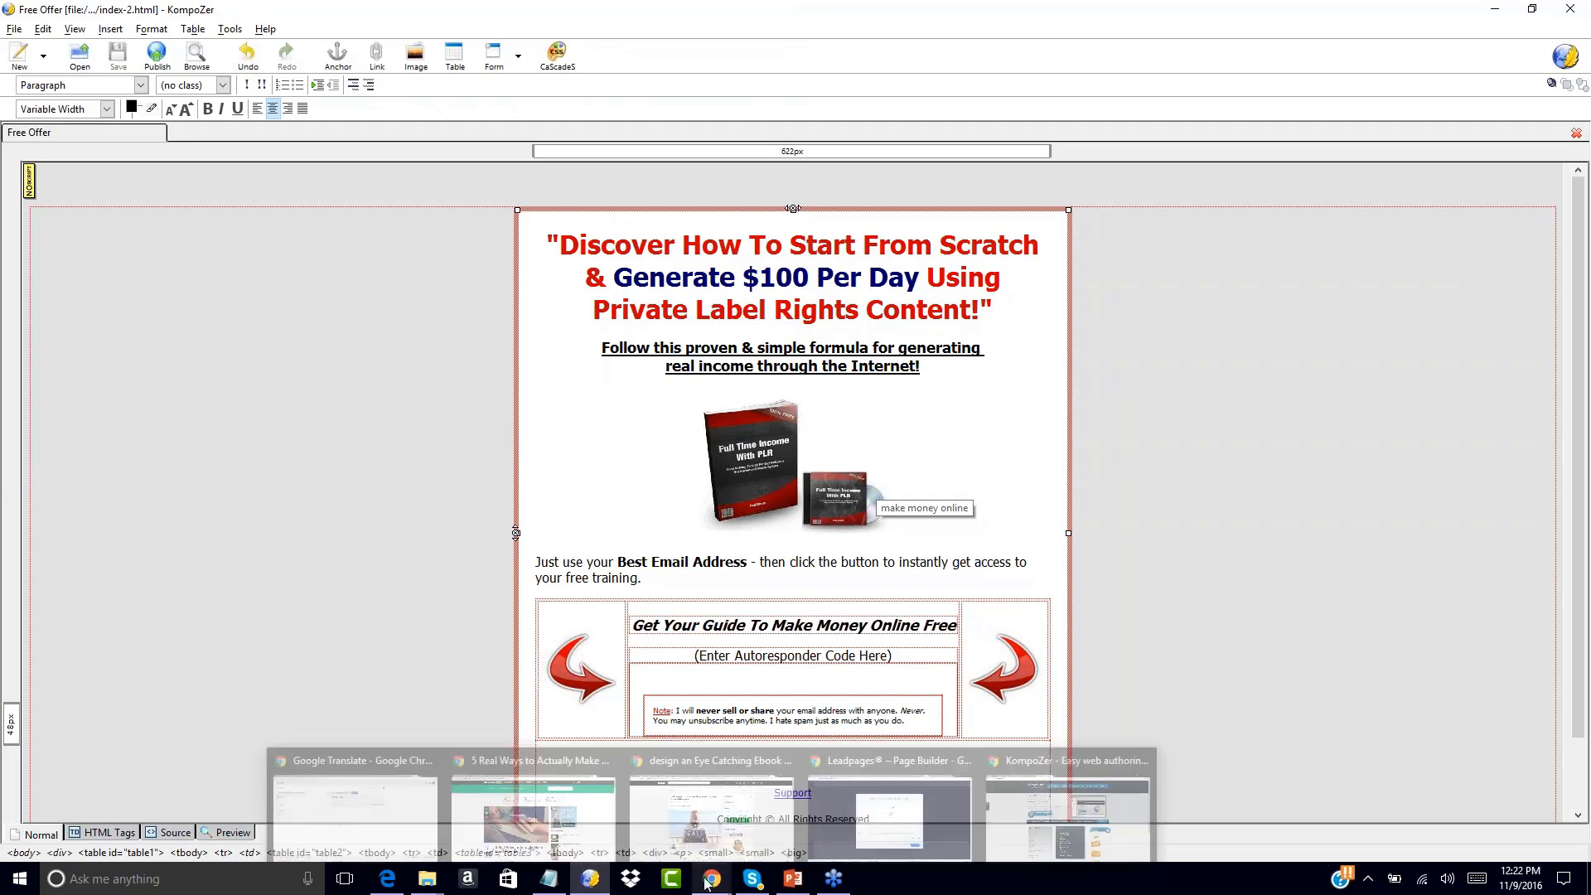
{"action": "left_click", "coordinate": [1017, 815]}
{"action": "left_click", "coordinate": [450, 39]}
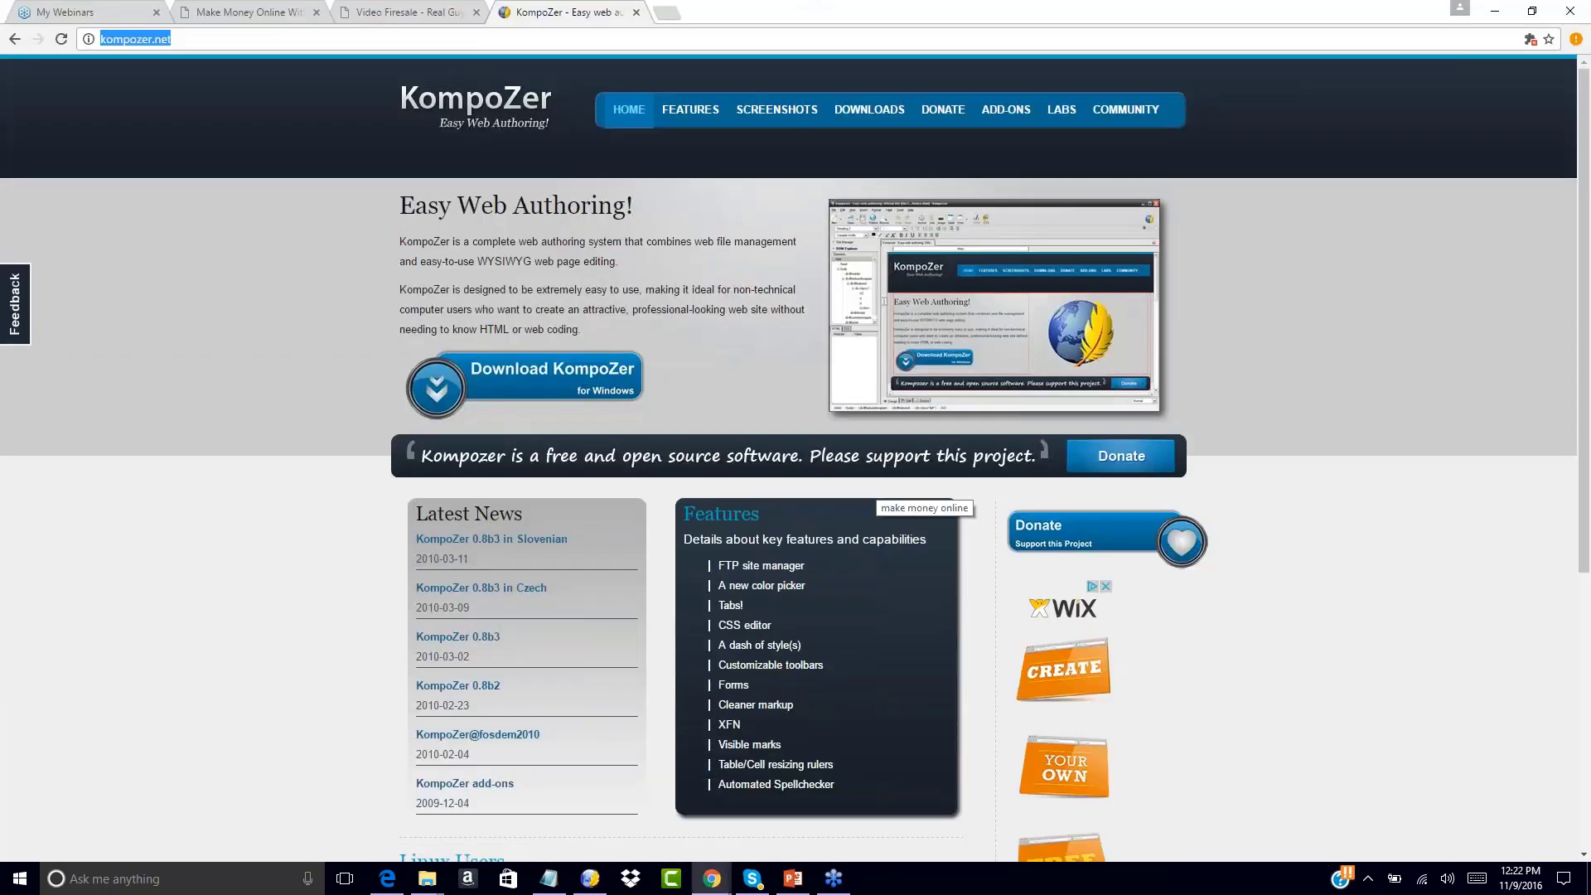
{"action": "left_click", "coordinate": [449, 42]}
{"action": "type", "text": "godad"}
{"action": "key", "text": "ctrl+a"}
{"action": "type", "text": "godaddy.com"}
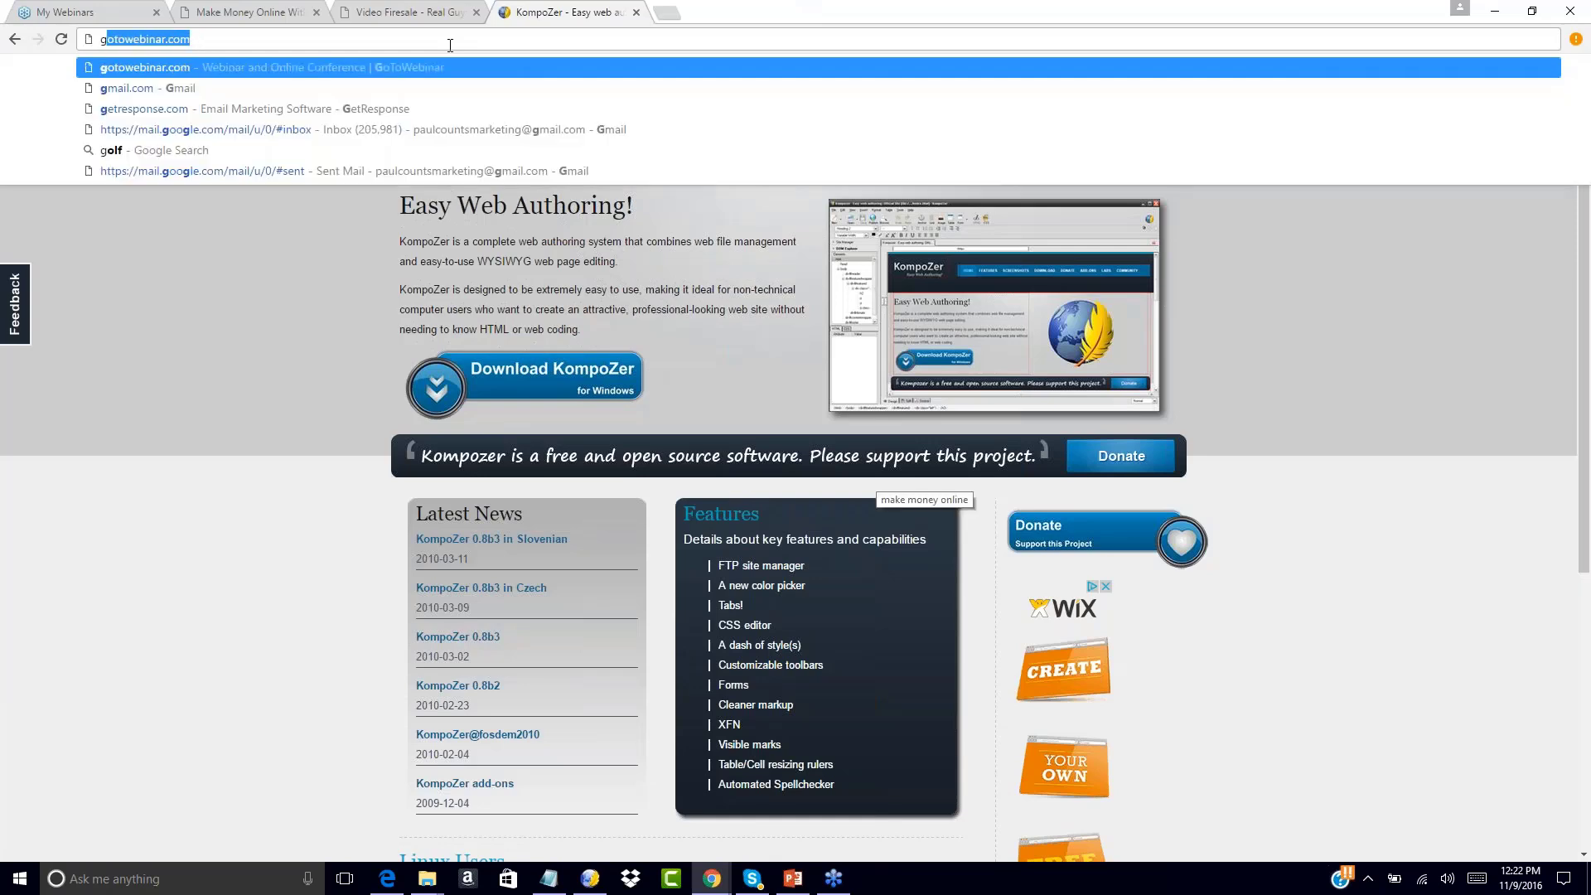
{"action": "key", "text": "Return"}
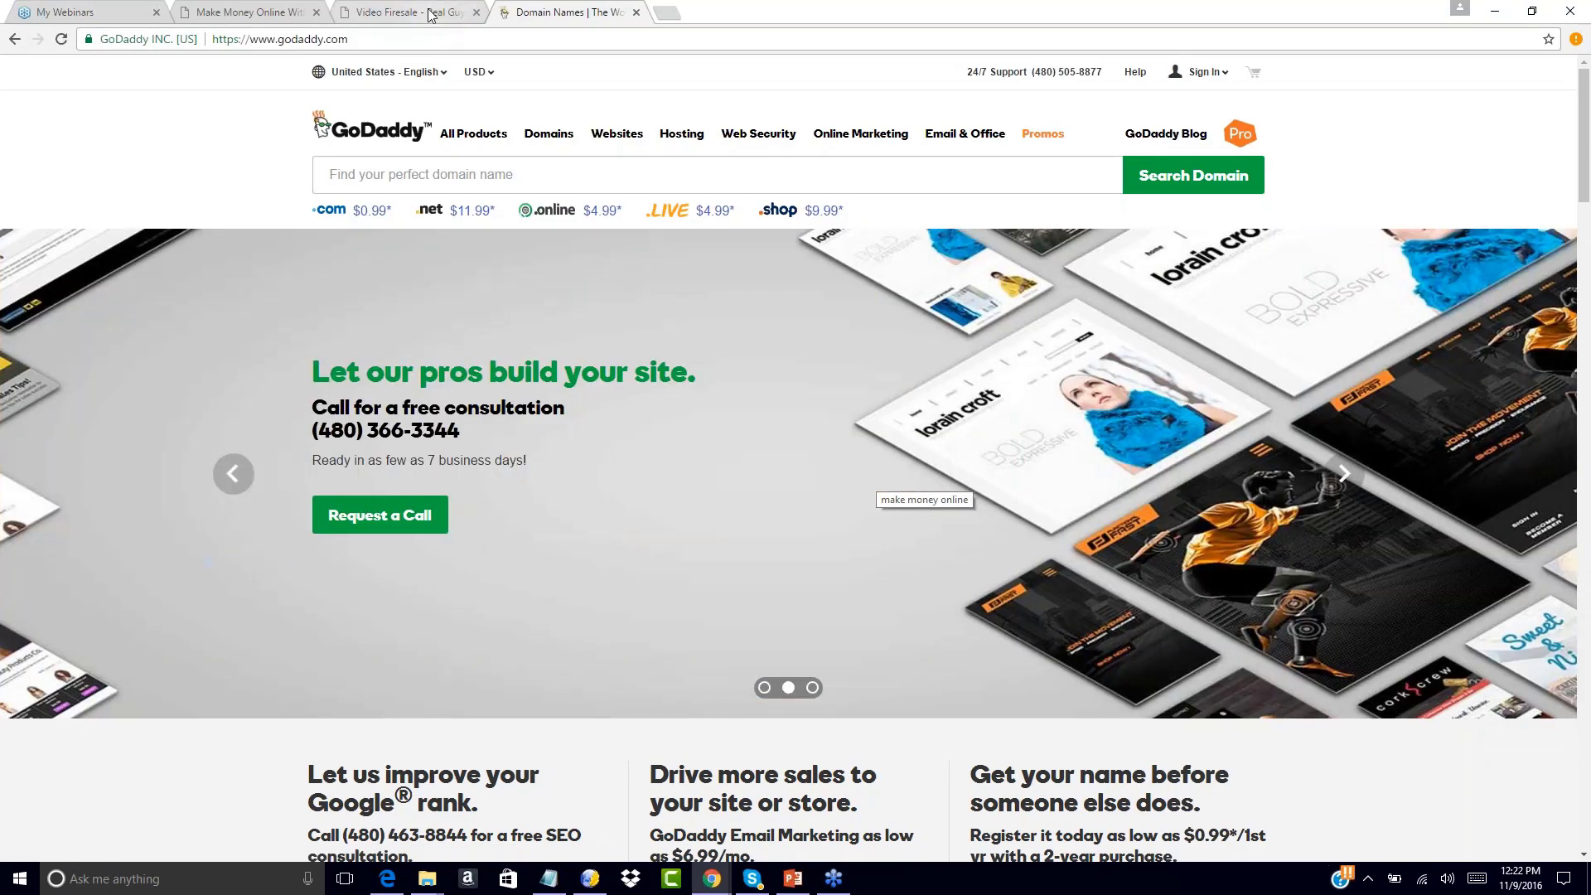
{"action": "left_click", "coordinate": [435, 25]}
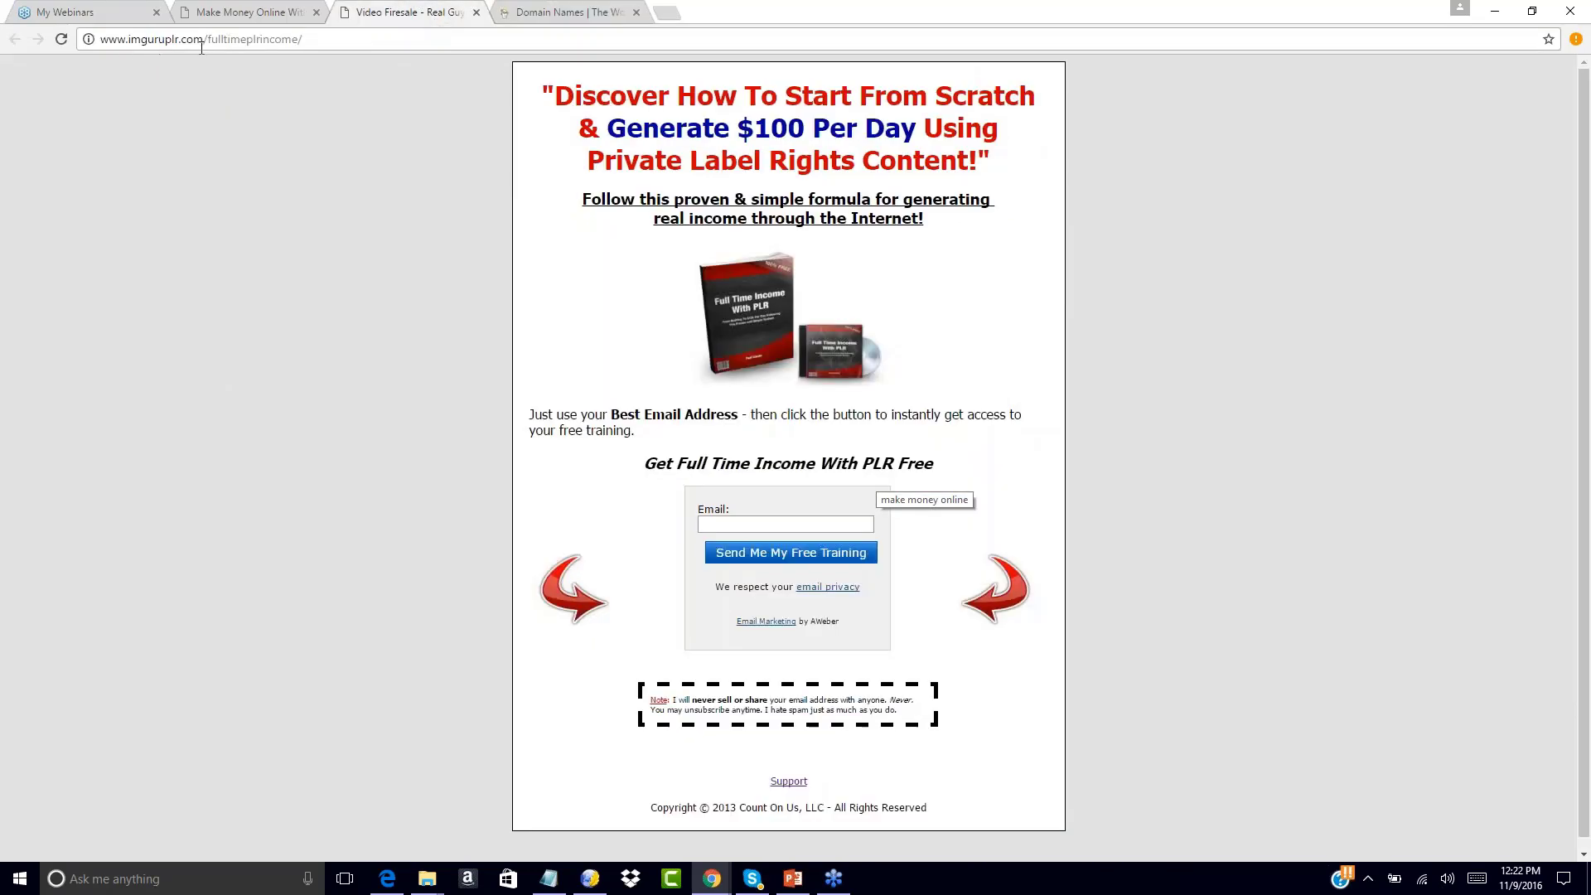
{"action": "left_click", "coordinate": [531, 10]}
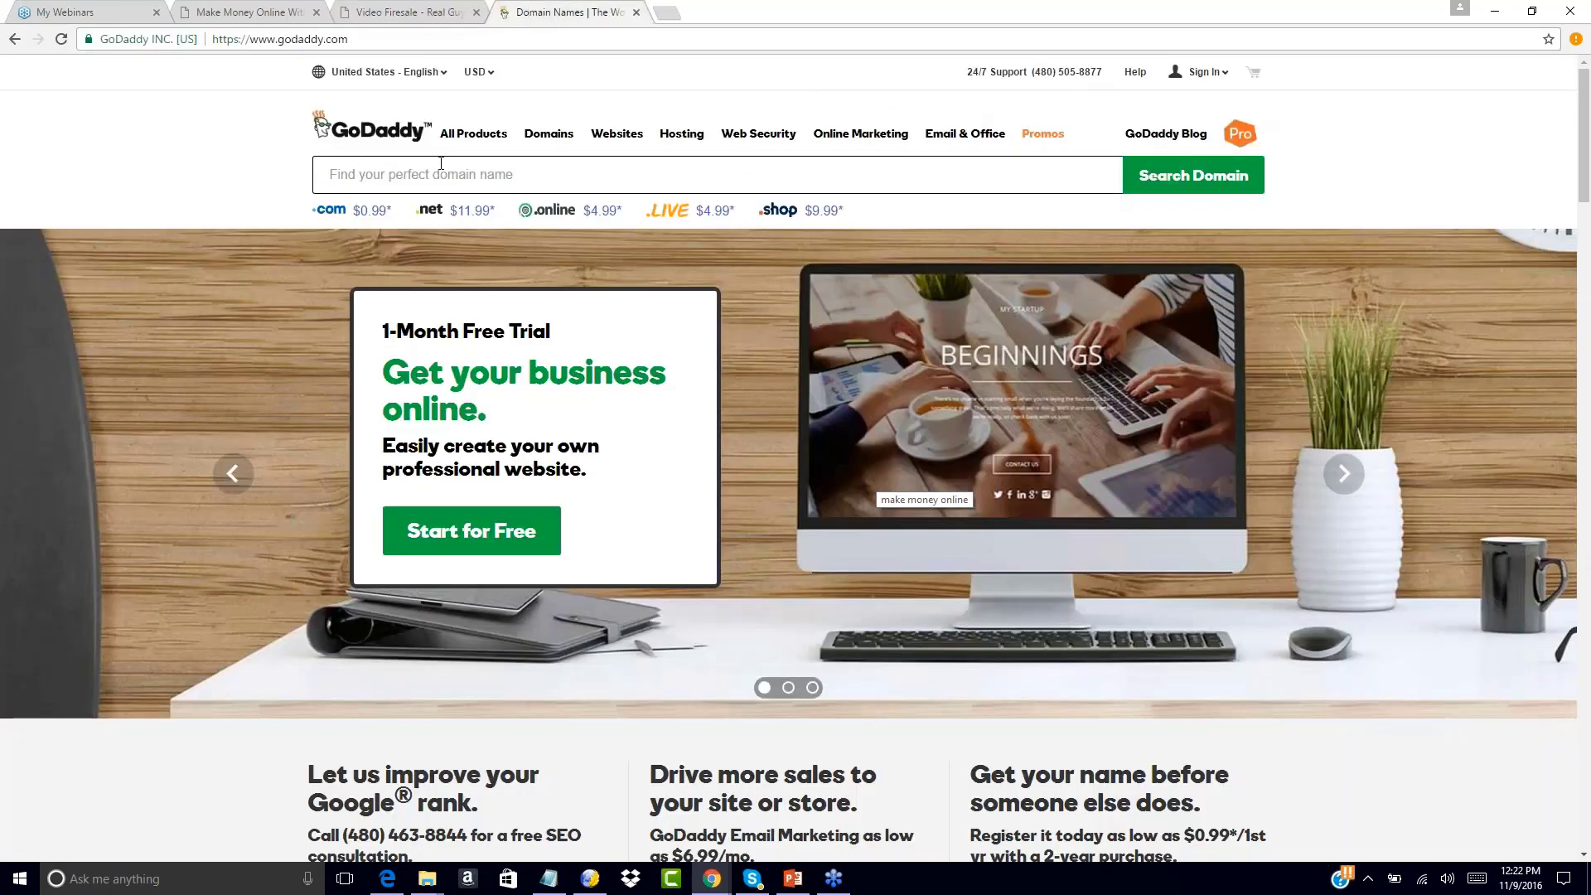
Search GoDaddy for the domain yourfitnessoffer
{"action": "left_click", "coordinate": [441, 163]}
{"action": "type", "text": "yourfitness"}
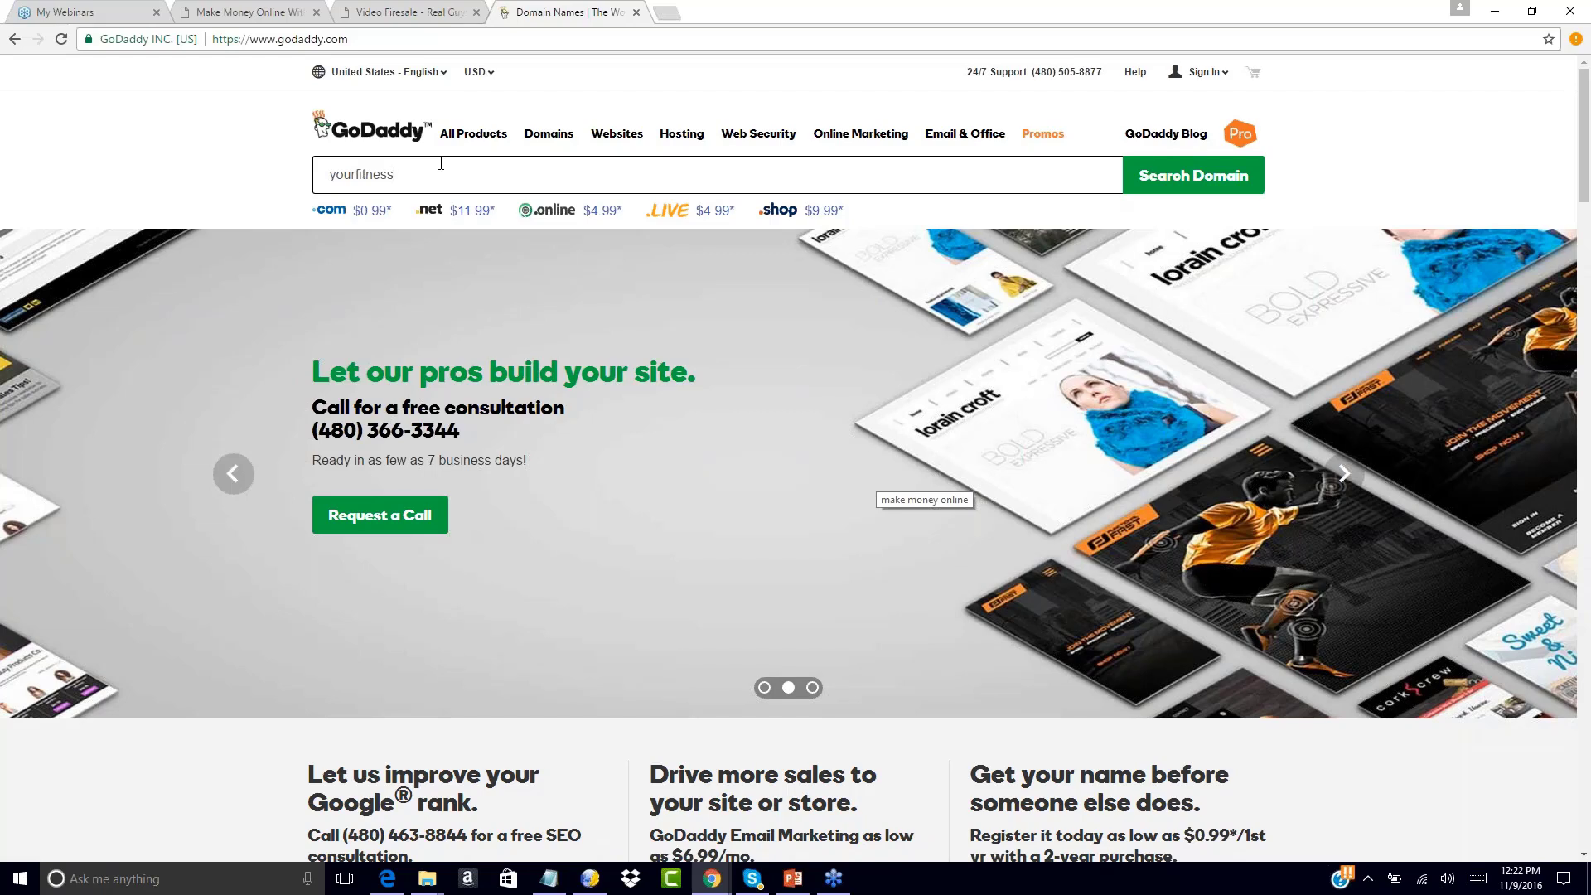
{"action": "type", "text": "offer"}
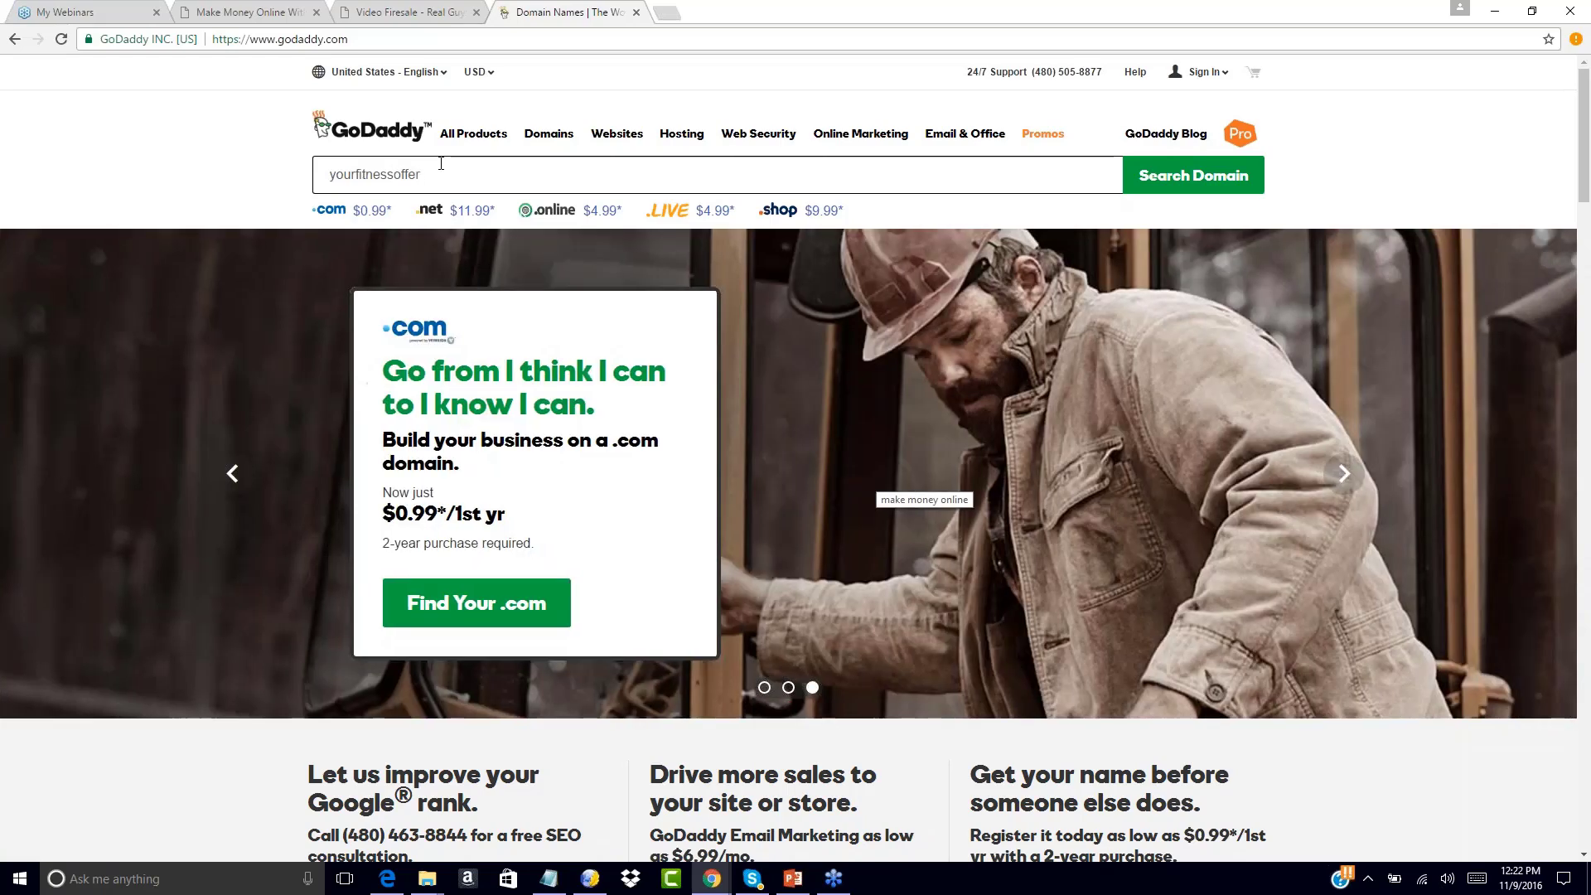
{"action": "left_click", "coordinate": [1175, 177]}
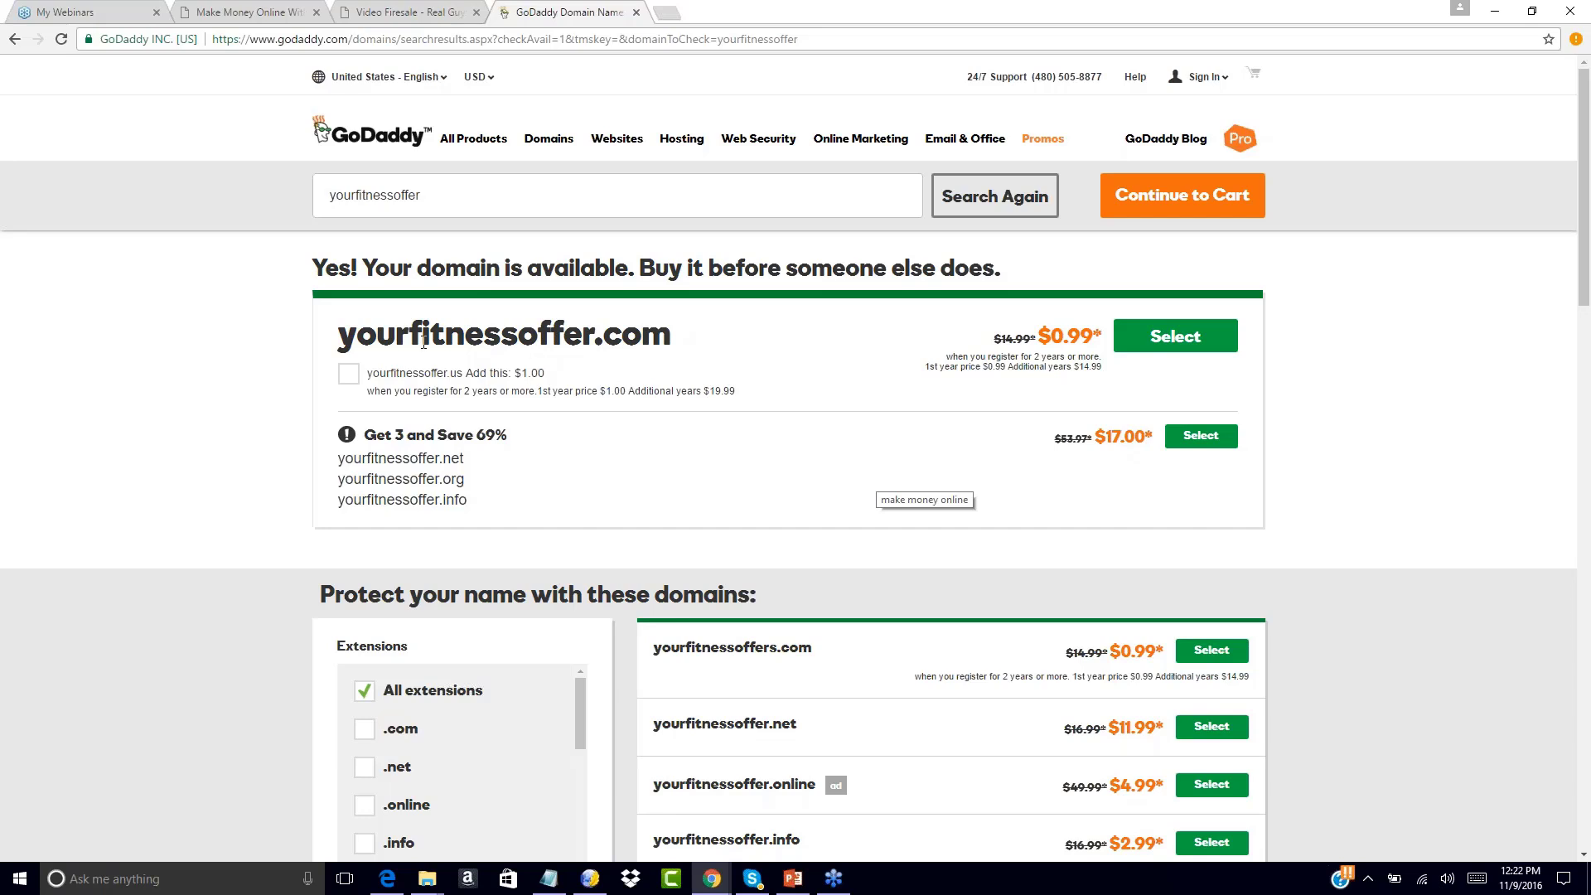
Select yourfitnessoffer.com and continue to the shopping cart
{"action": "left_click", "coordinate": [1165, 343]}
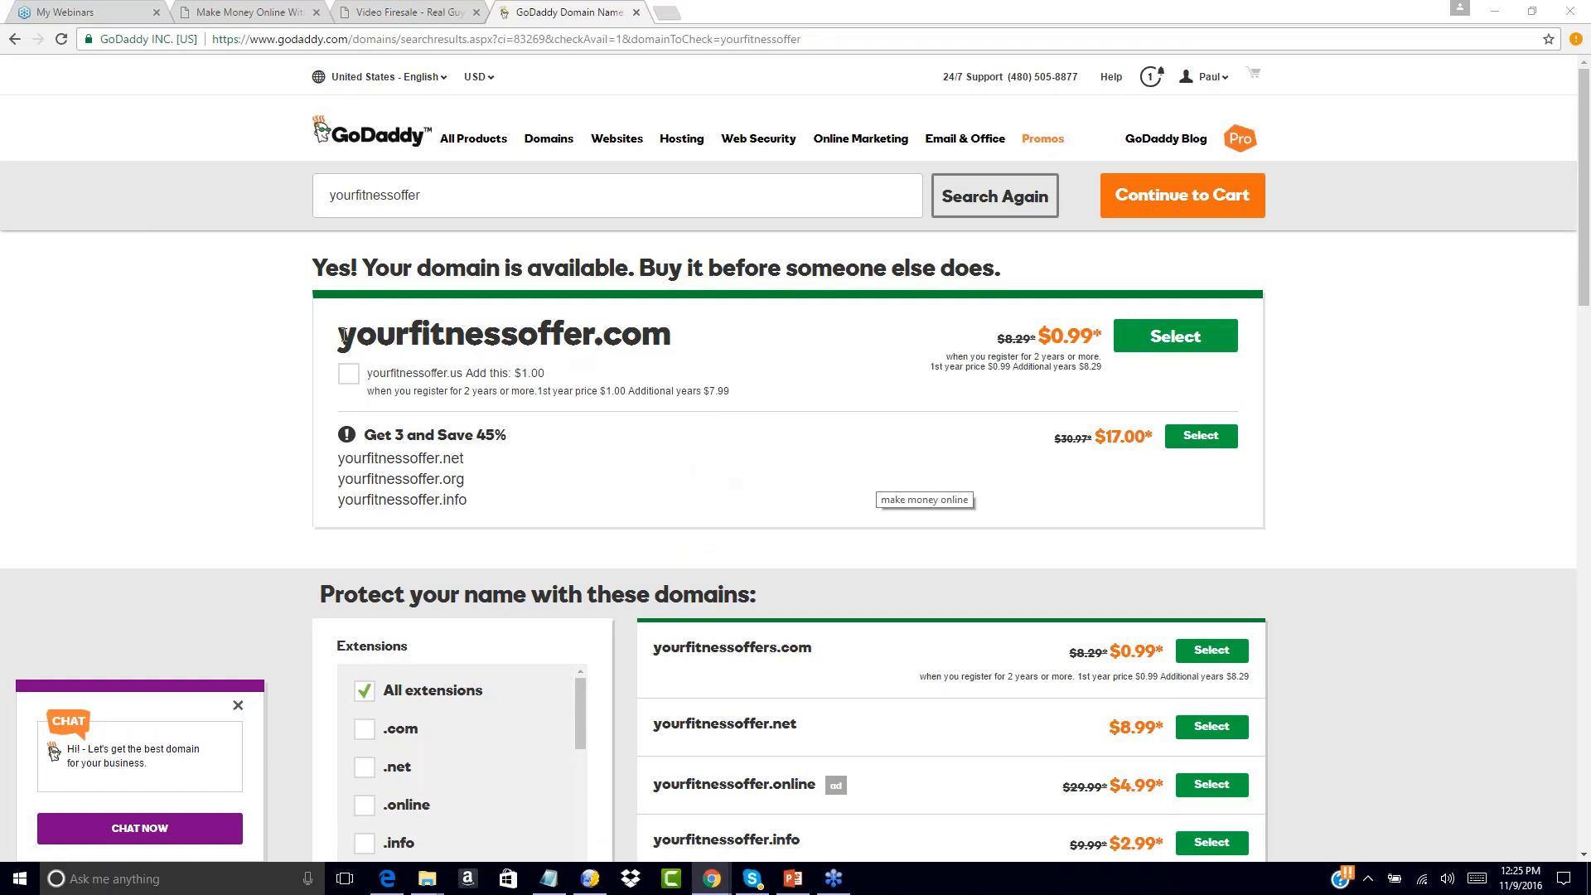
{"action": "left_click_drag", "start_coordinate": [341, 335], "coordinate": [685, 331]}
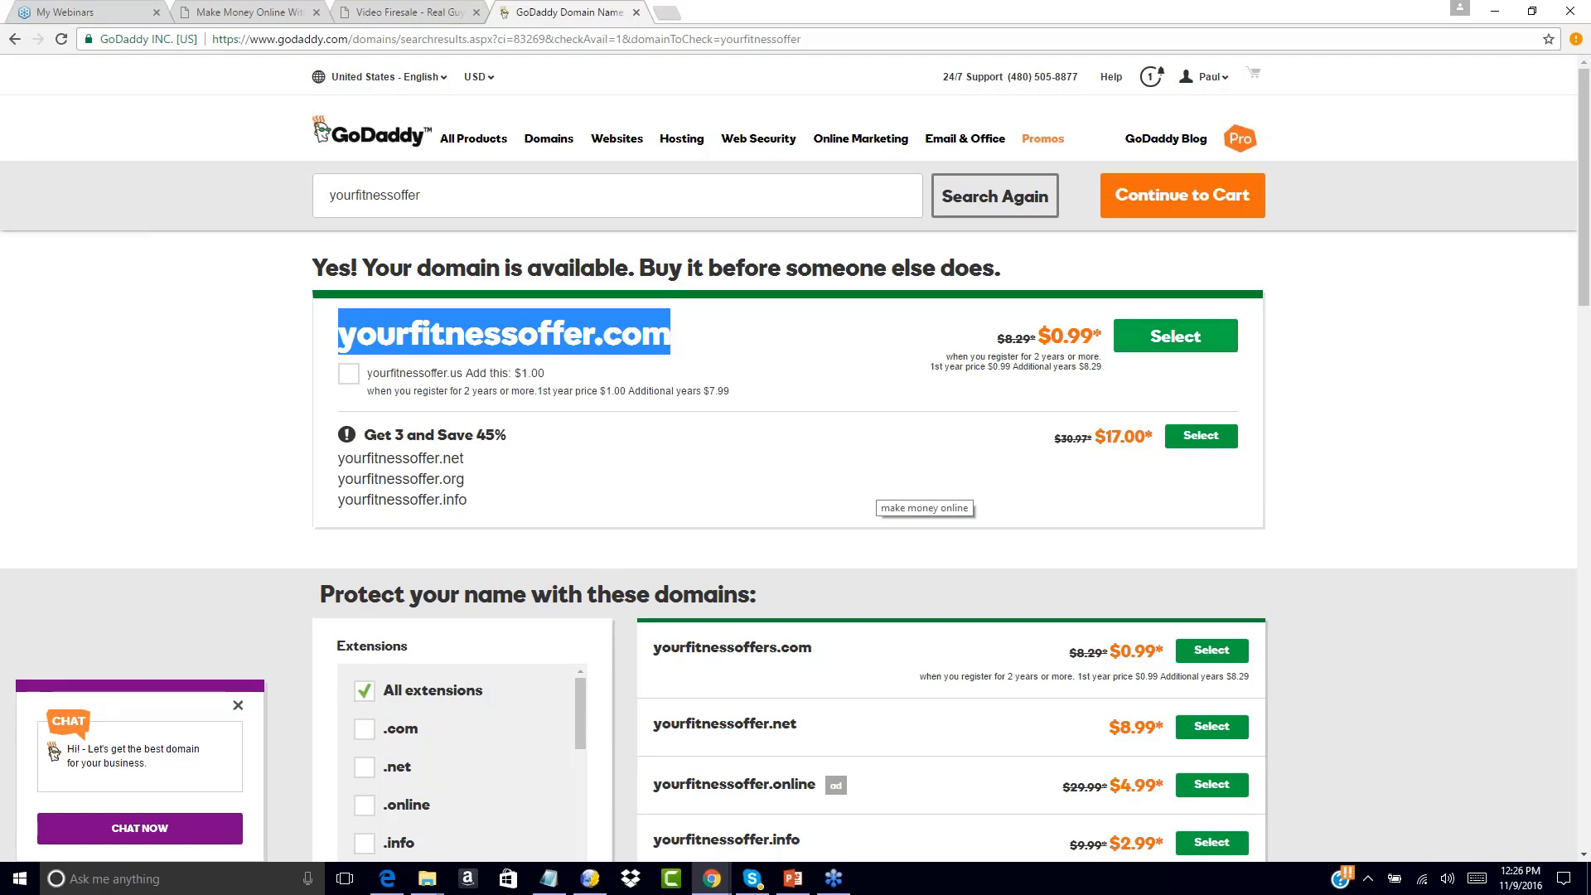
{"action": "left_click", "coordinate": [1158, 335]}
{"action": "left_click", "coordinate": [1176, 206]}
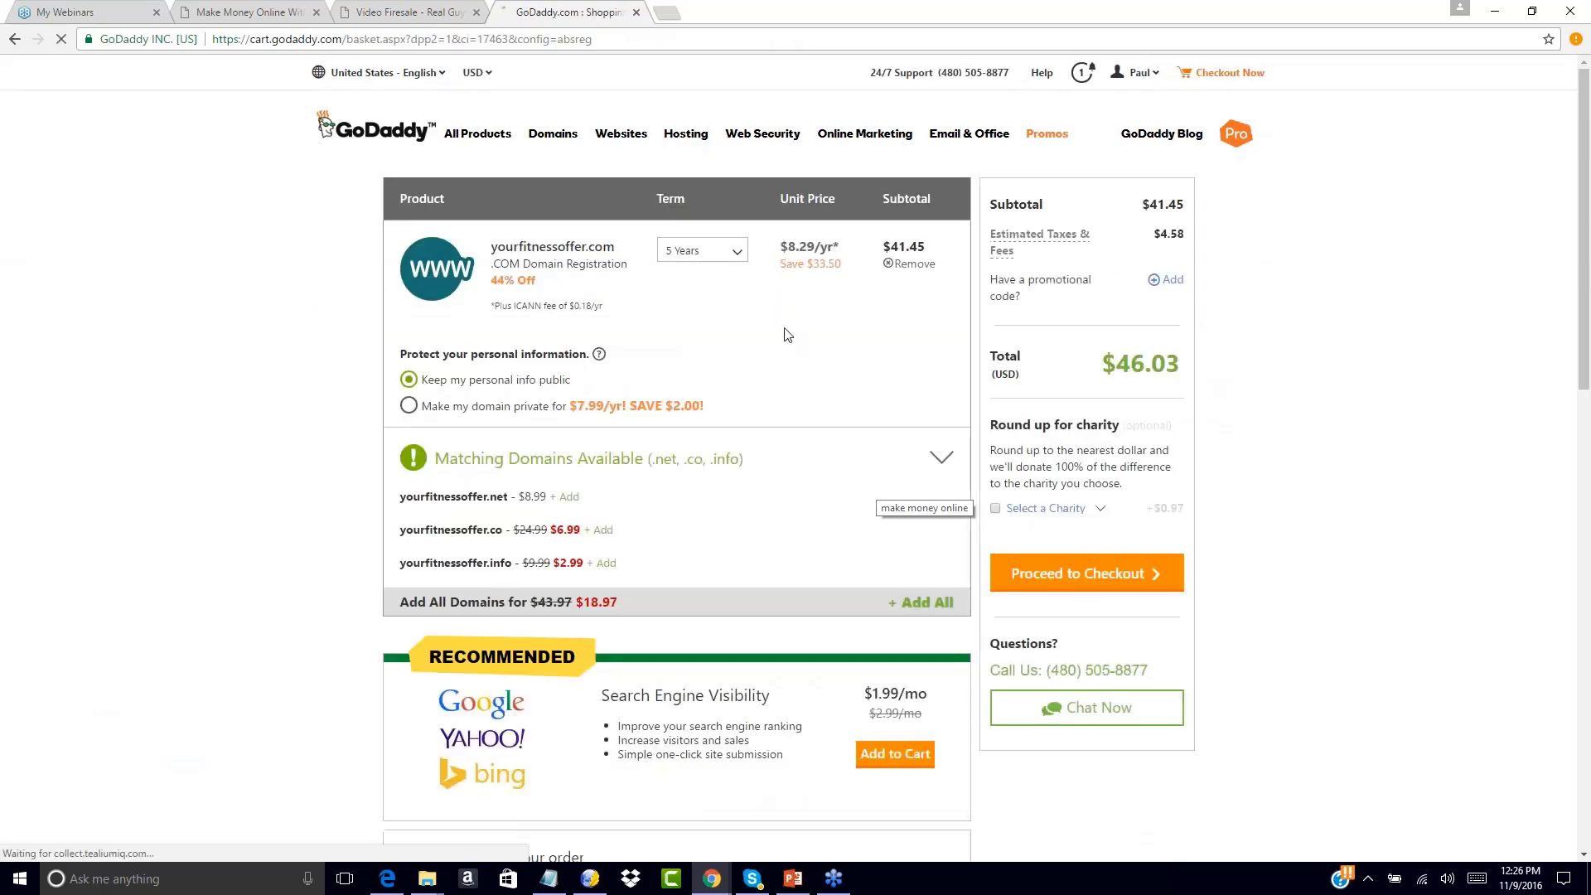
Change the term to 1 Year, check out, and place the $9.21 order
{"action": "left_click", "coordinate": [729, 263]}
{"action": "left_click", "coordinate": [719, 277]}
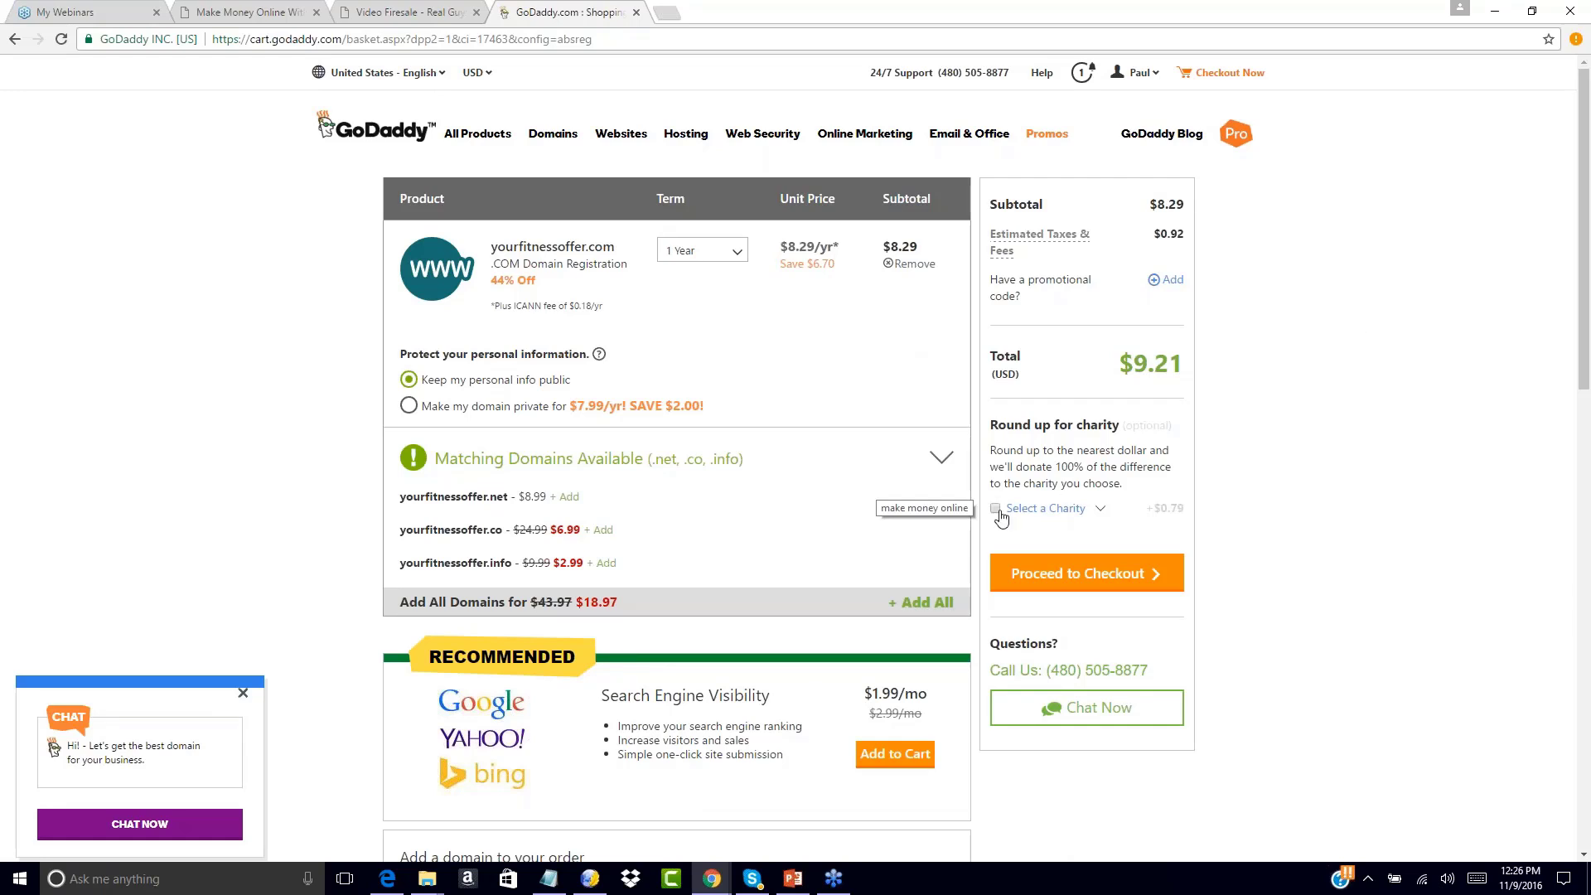
{"action": "left_click", "coordinate": [1096, 576]}
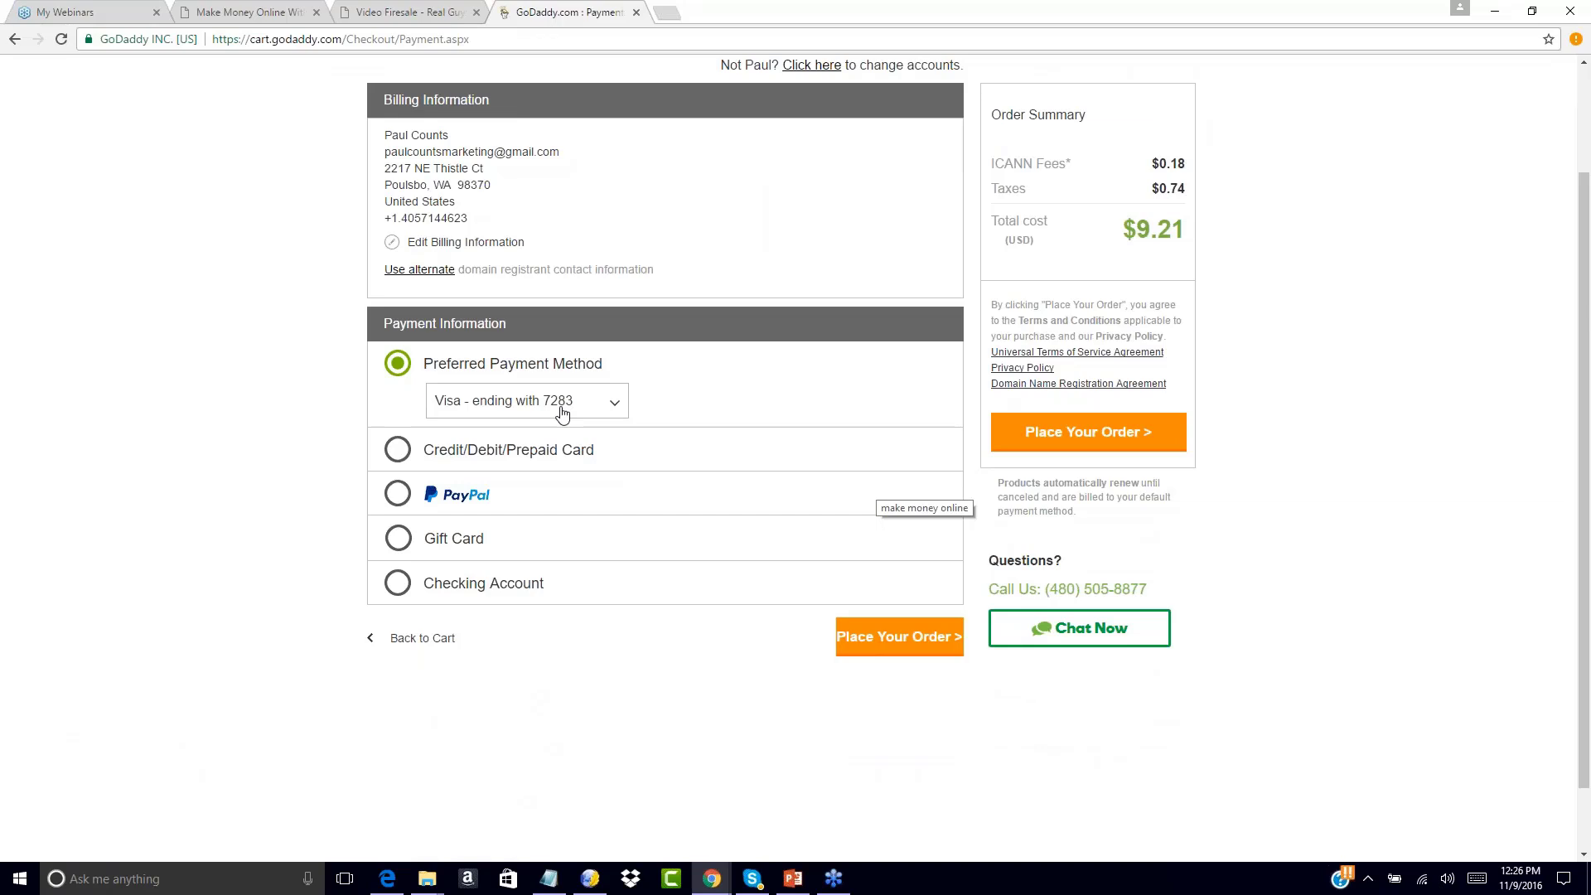
{"action": "left_click", "coordinate": [1070, 439]}
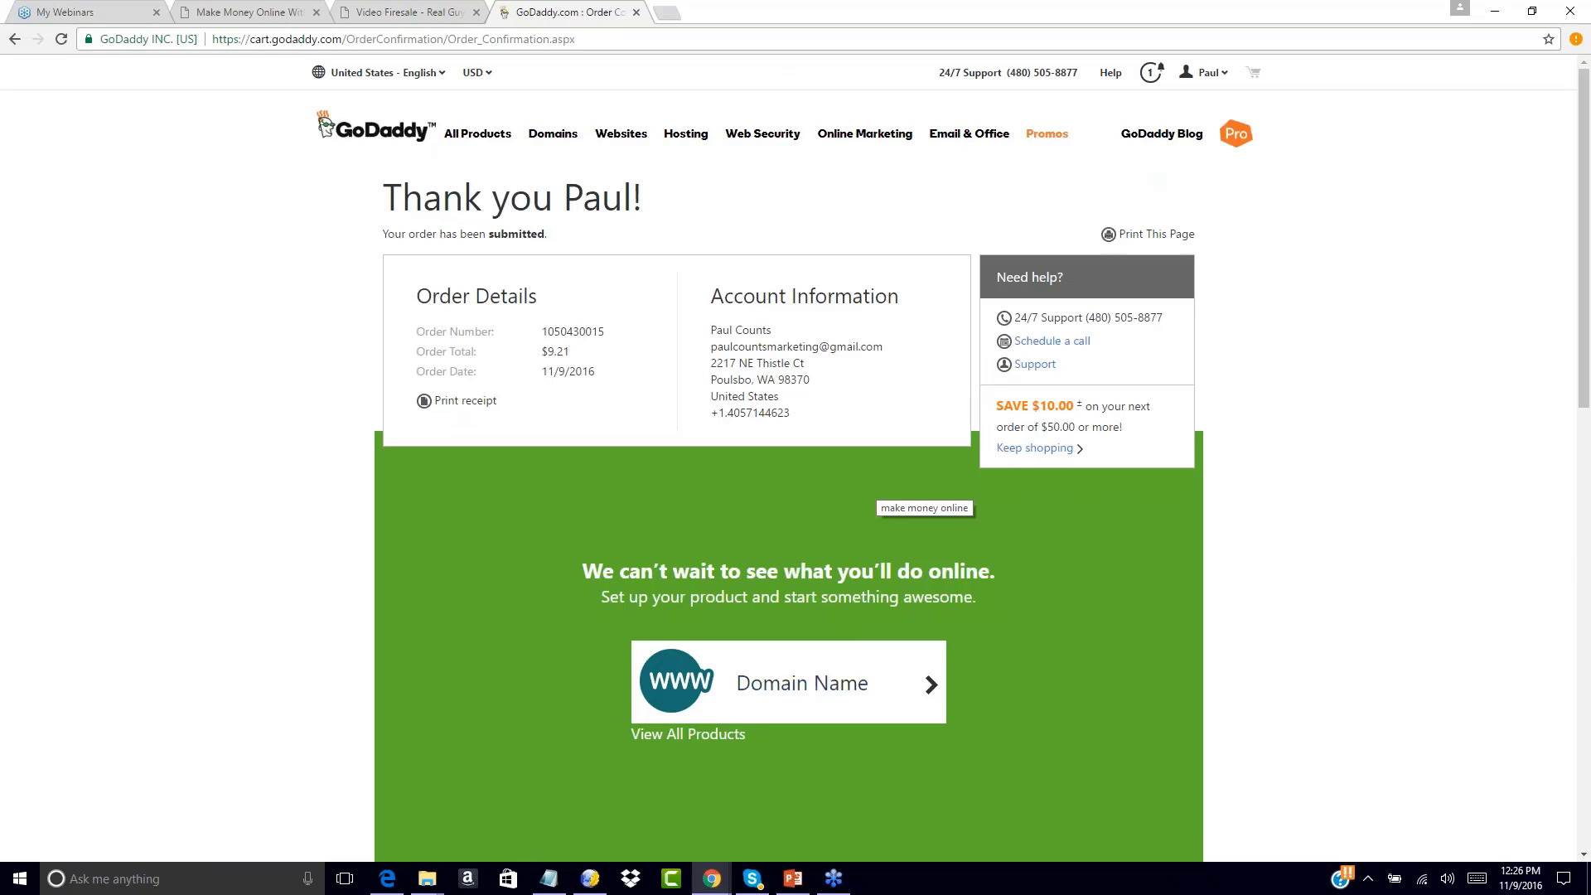
Open Google in a new tab and search for fitness, dismissing the location prompt
{"action": "key", "text": "ctrl+t"}
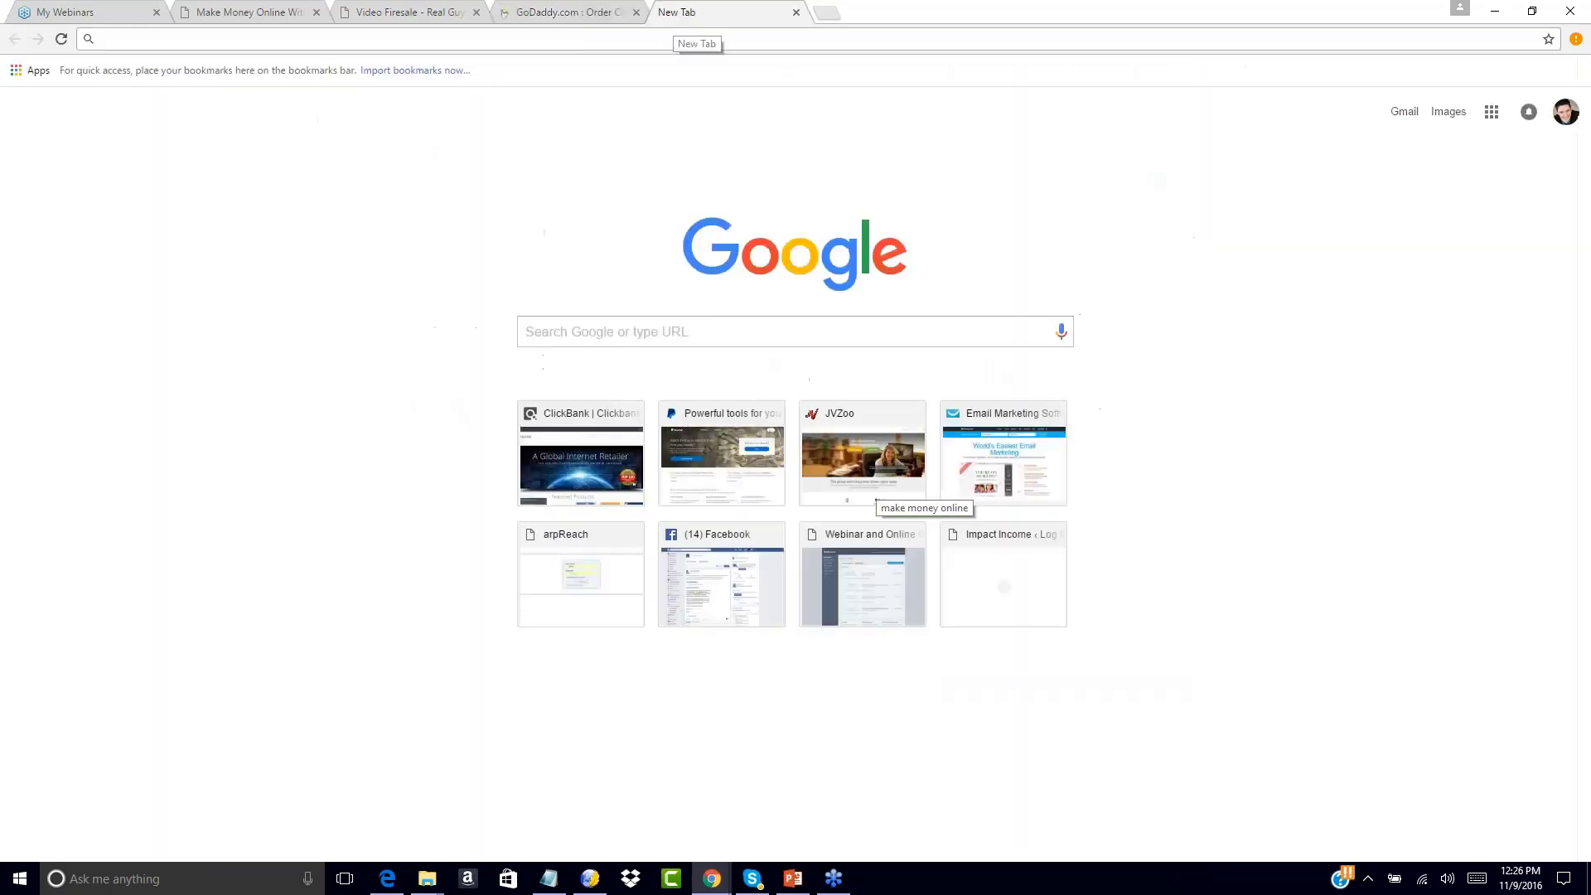
{"action": "type", "text": "google.com"}
{"action": "key", "text": "Return"}
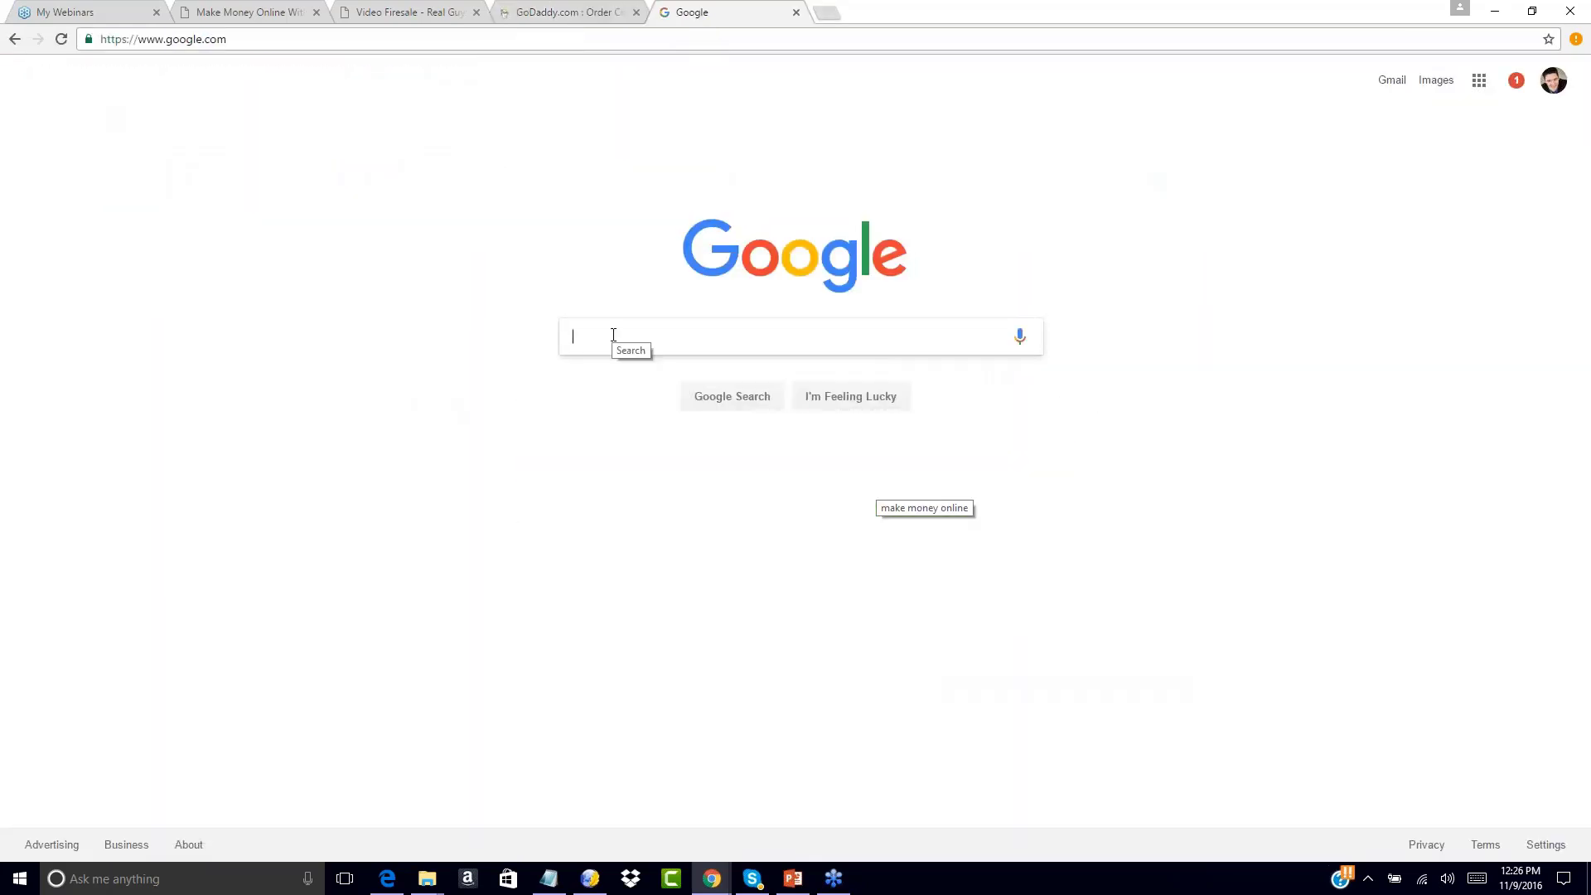
{"action": "type", "text": "fitness"}
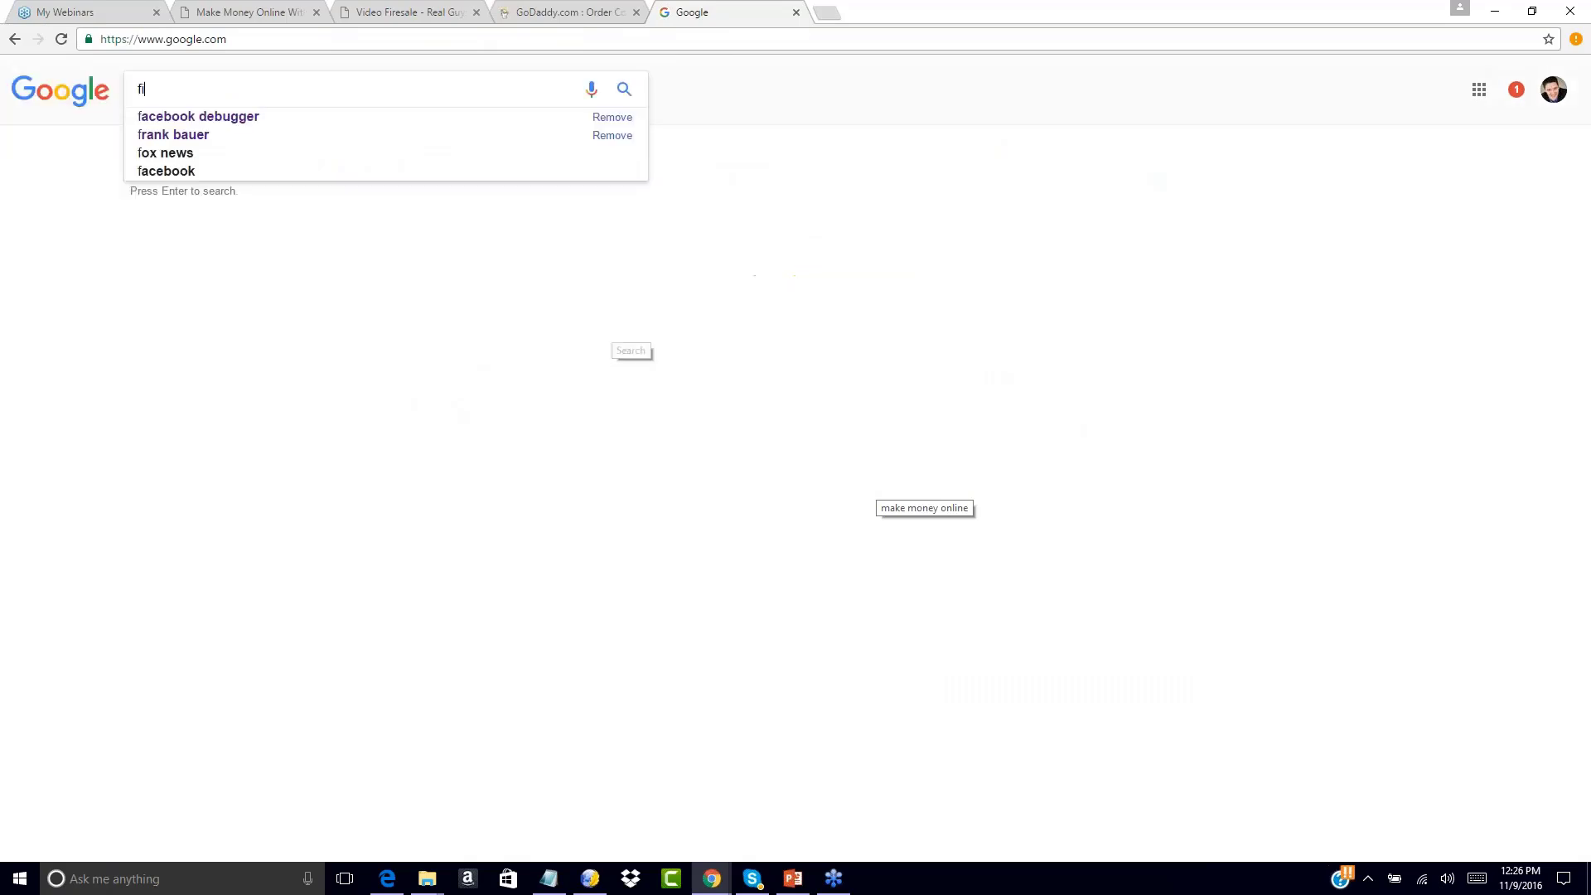
{"action": "key", "text": "Return"}
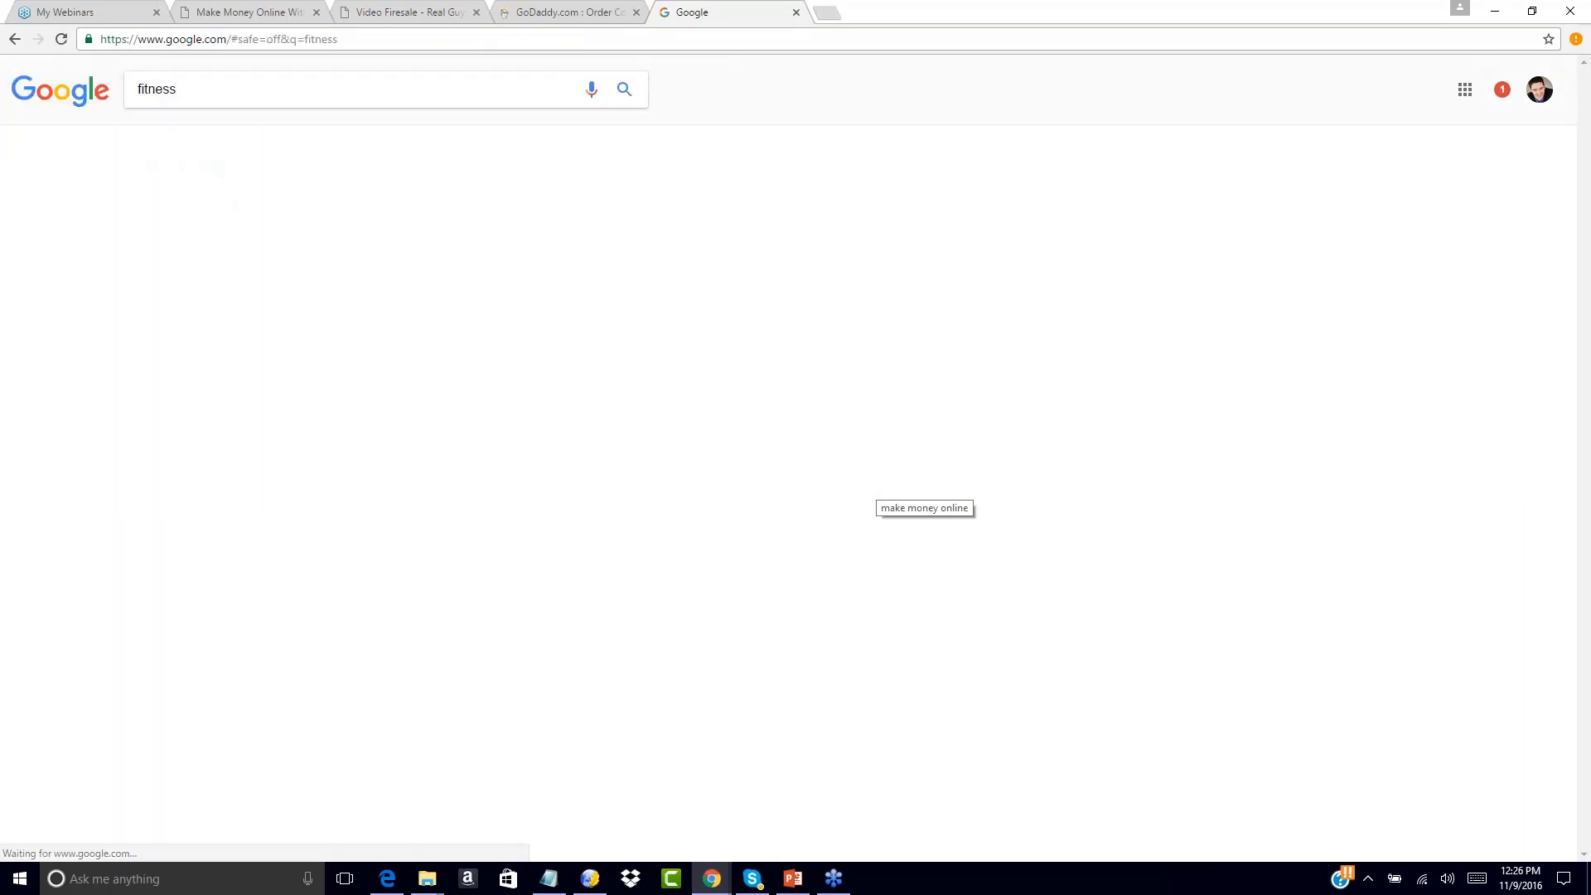
{"action": "scroll", "coordinate": [802, 440], "scroll_direction": "down", "scroll_amount": 5}
{"action": "scroll", "coordinate": [802, 440], "scroll_direction": "down", "scroll_amount": 5}
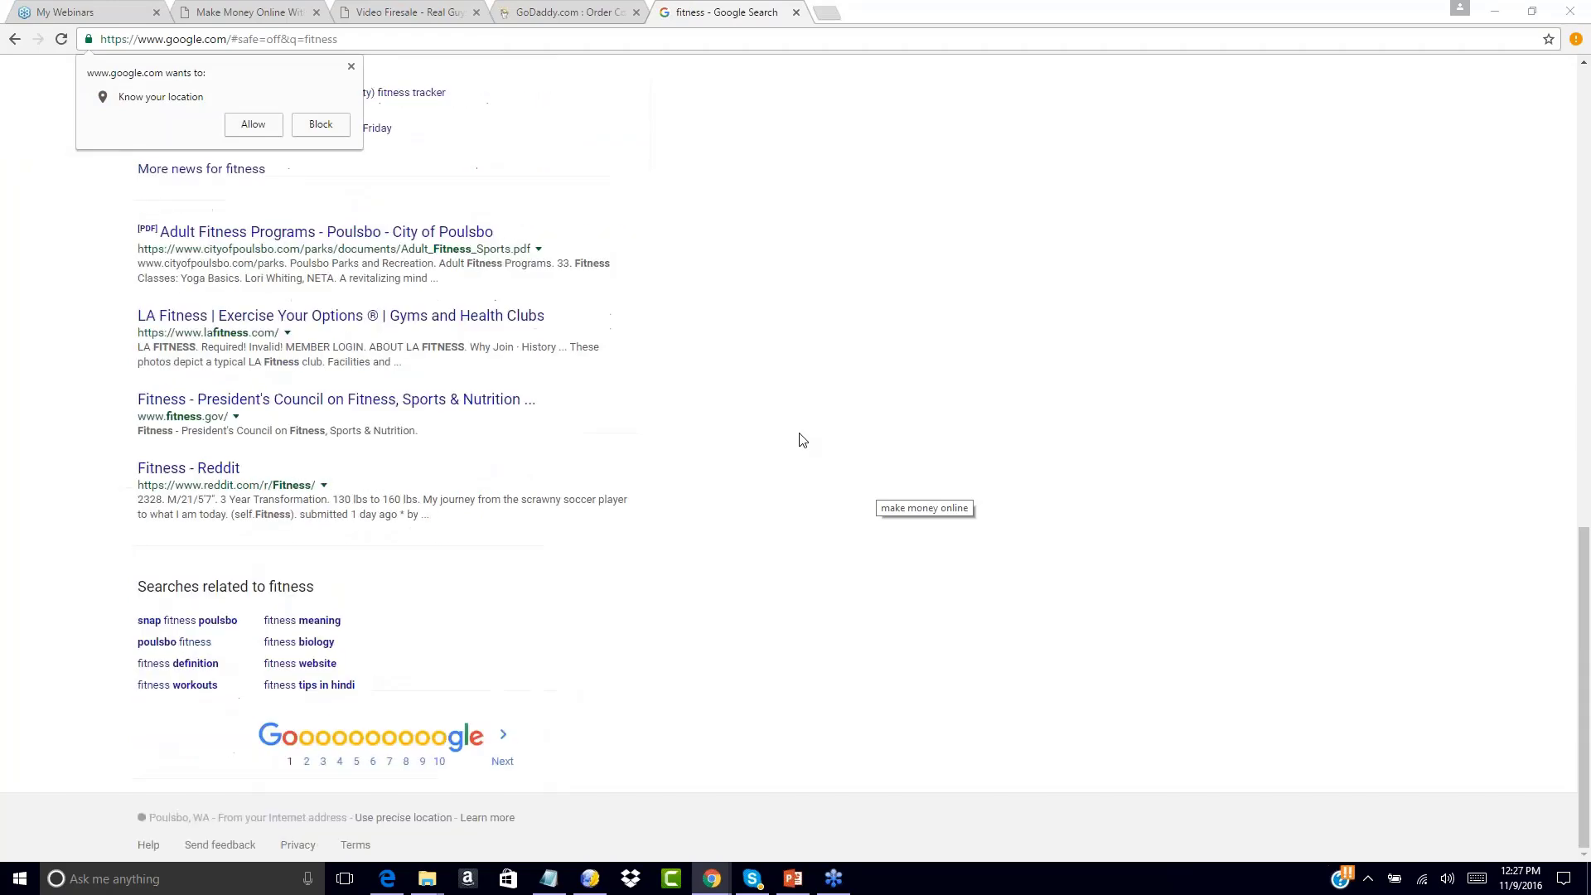
{"action": "left_click", "coordinate": [351, 67]}
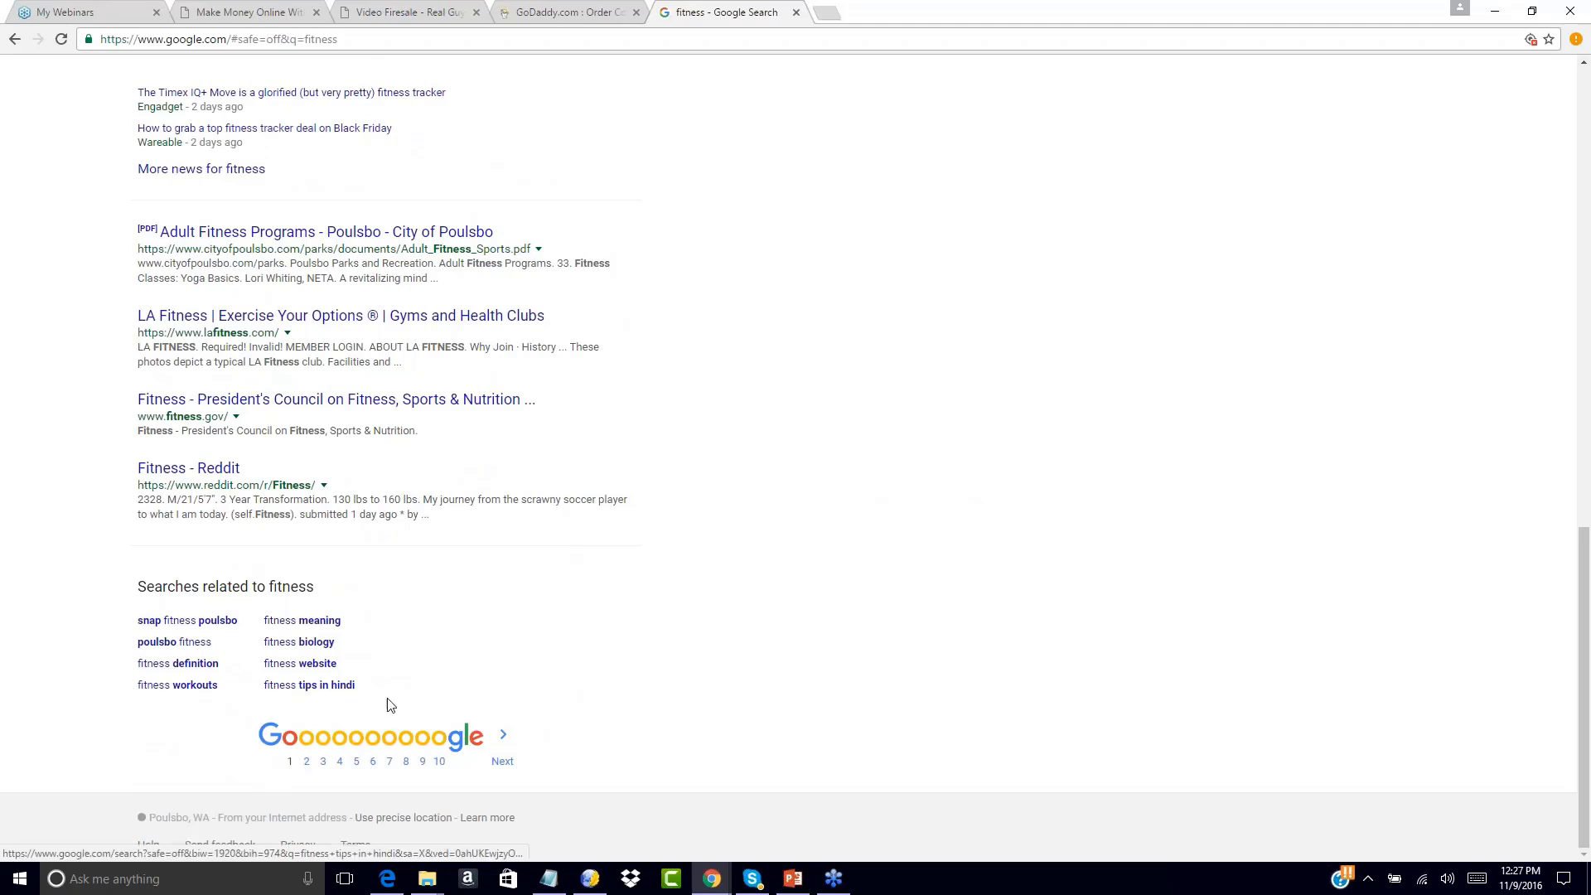
Search fitness website, fitness tips and fitness tips of the day, then return to the GoDaddy confirmation
{"action": "left_click", "coordinate": [288, 663]}
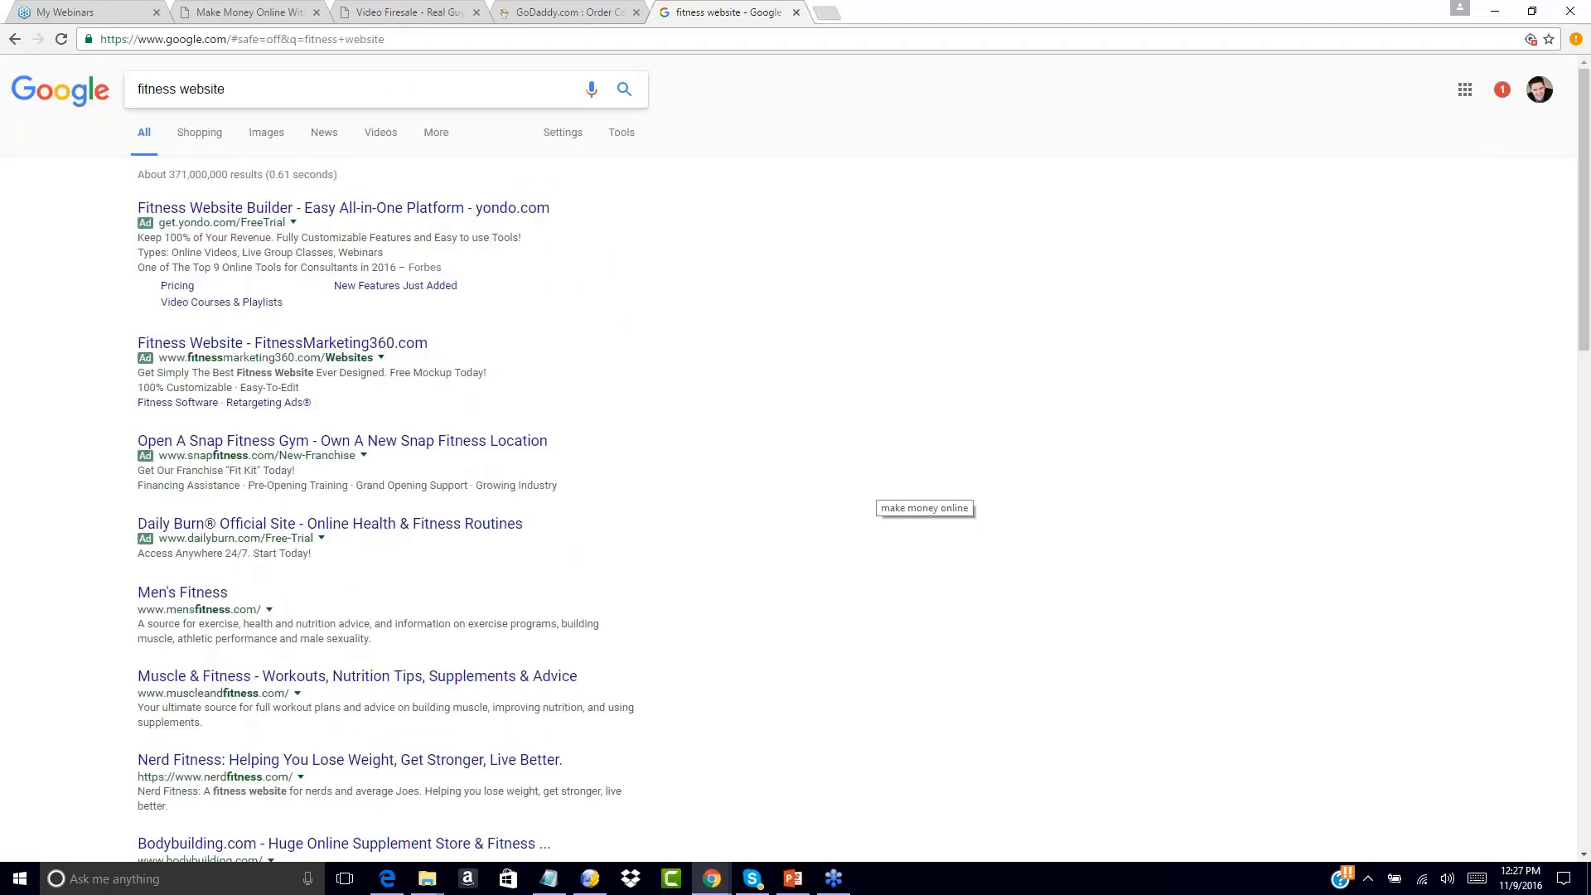
{"action": "left_click_drag", "start_coordinate": [331, 90], "coordinate": [39, 92]}
{"action": "type", "text": "fitness ti"}
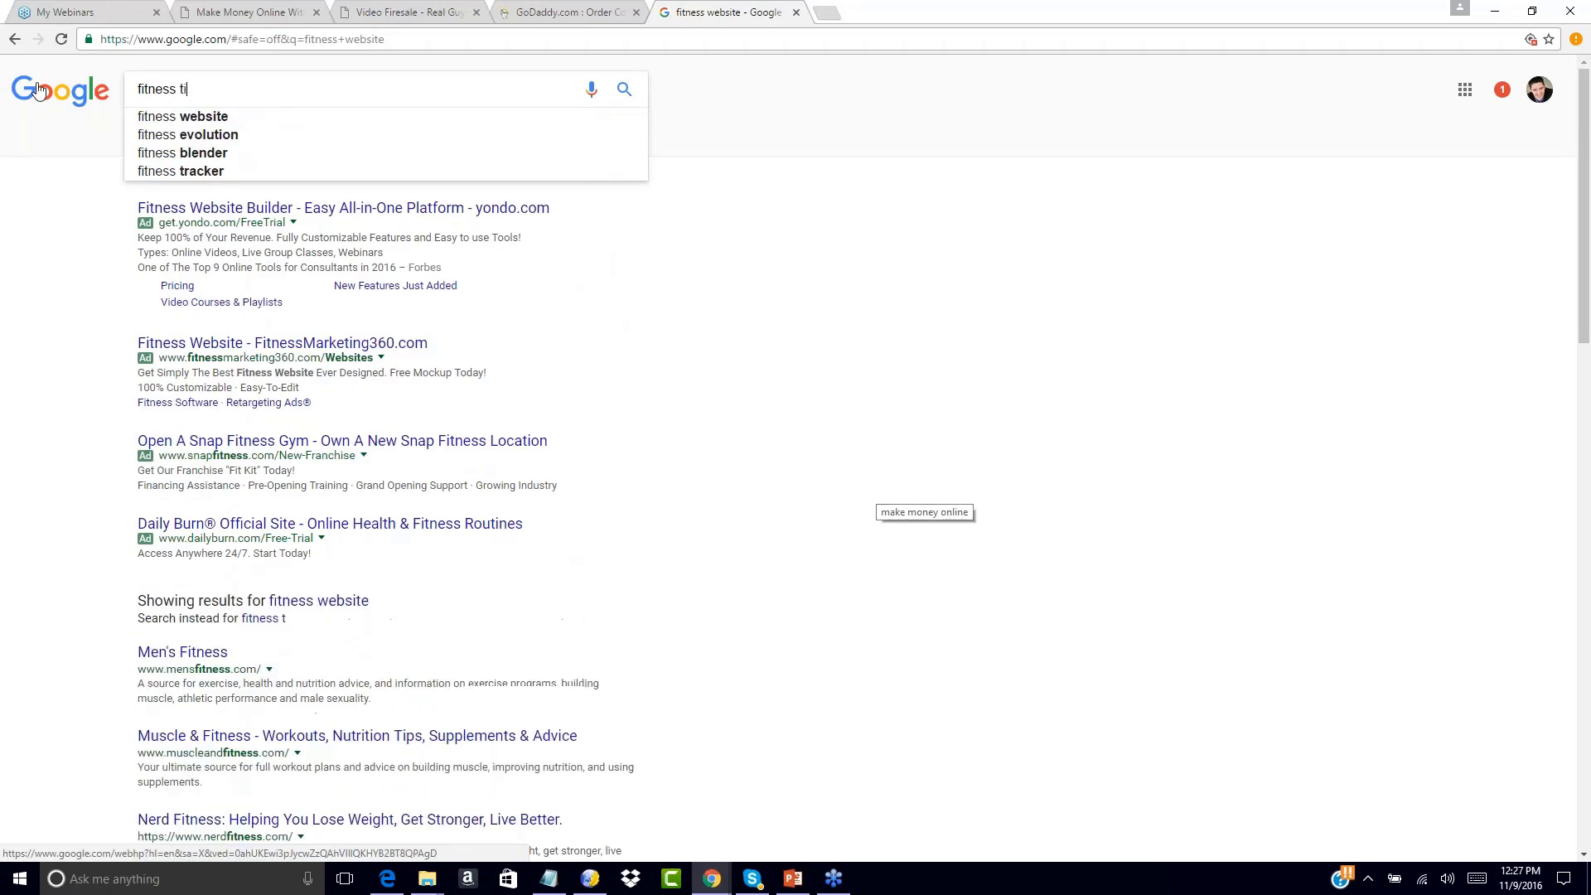
{"action": "type", "text": "ps"}
{"action": "key", "text": "Return"}
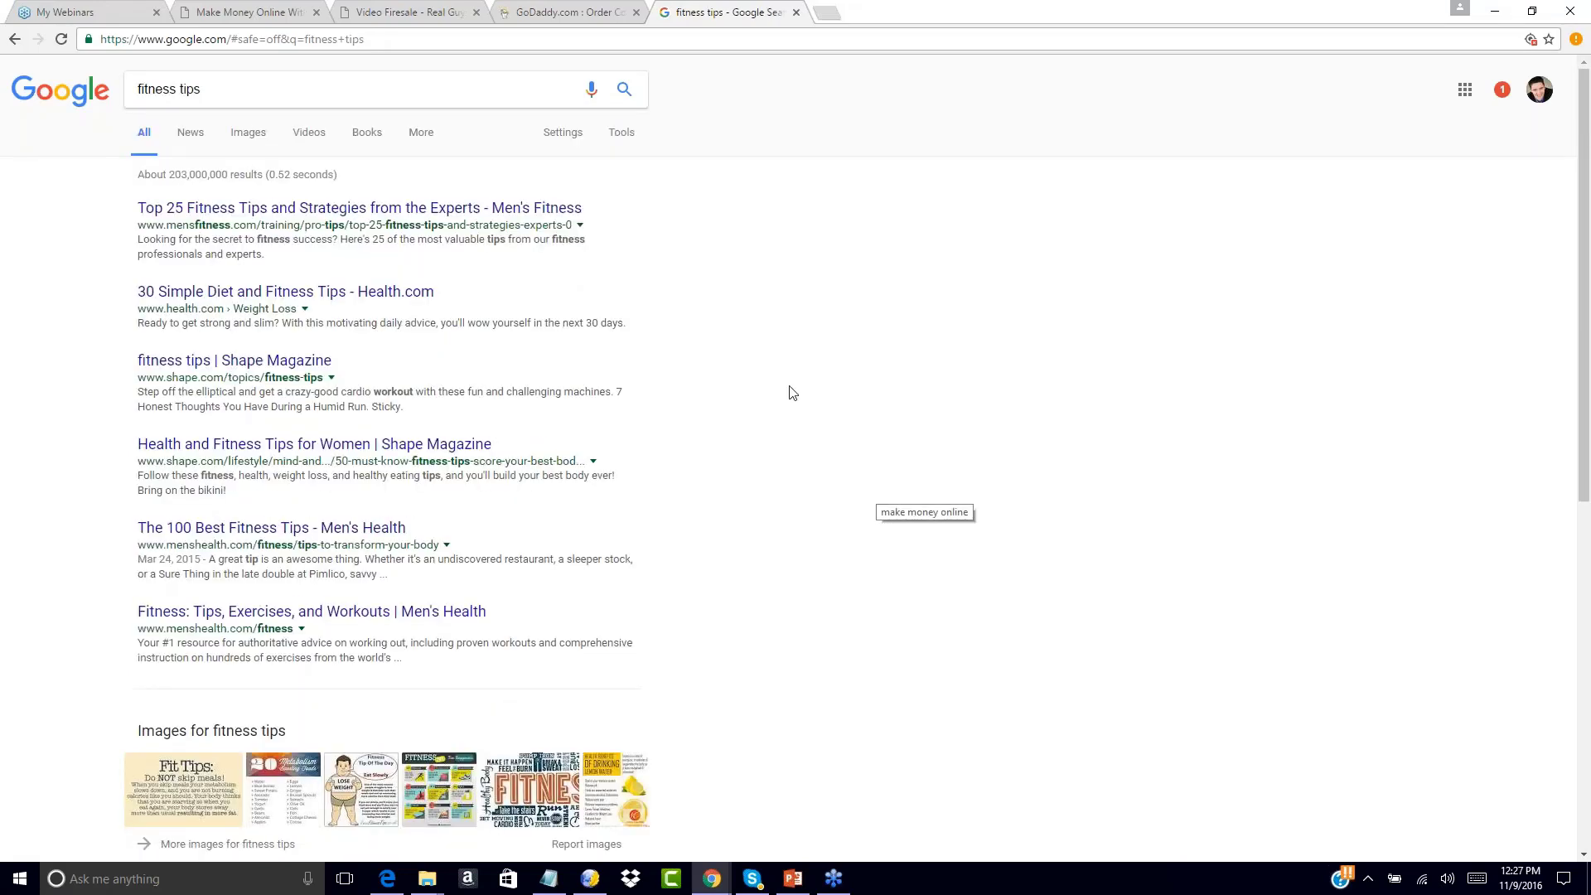
{"action": "scroll", "coordinate": [788, 391], "scroll_direction": "down", "scroll_amount": 8}
{"action": "left_click_drag", "start_coordinate": [121, 614], "coordinate": [240, 647]}
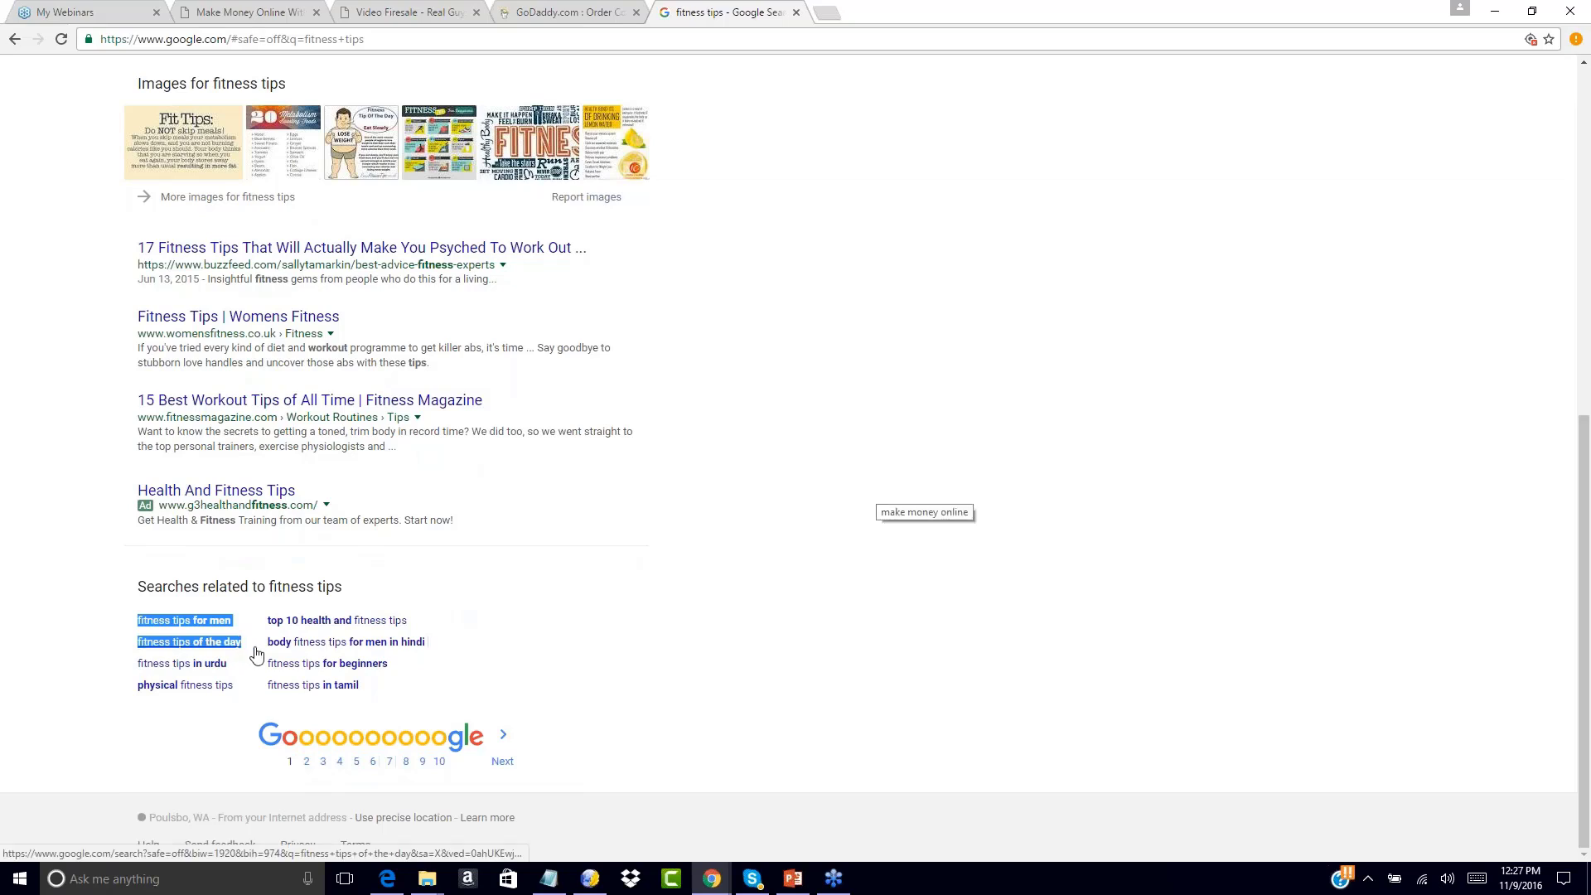
{"action": "left_click", "coordinate": [249, 644]}
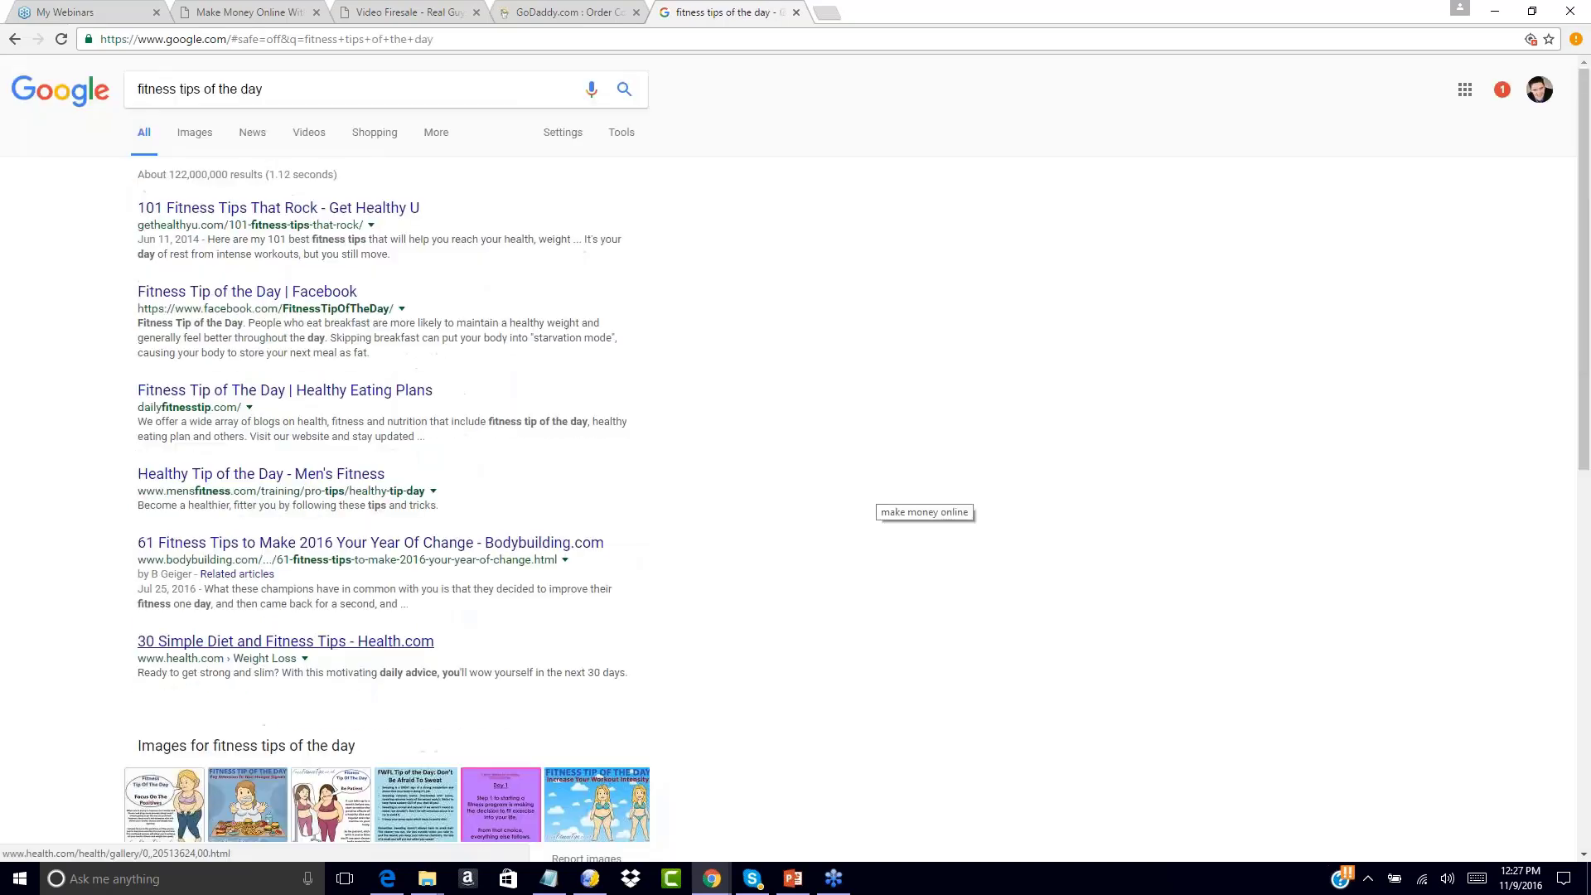
{"action": "left_click", "coordinate": [602, 10]}
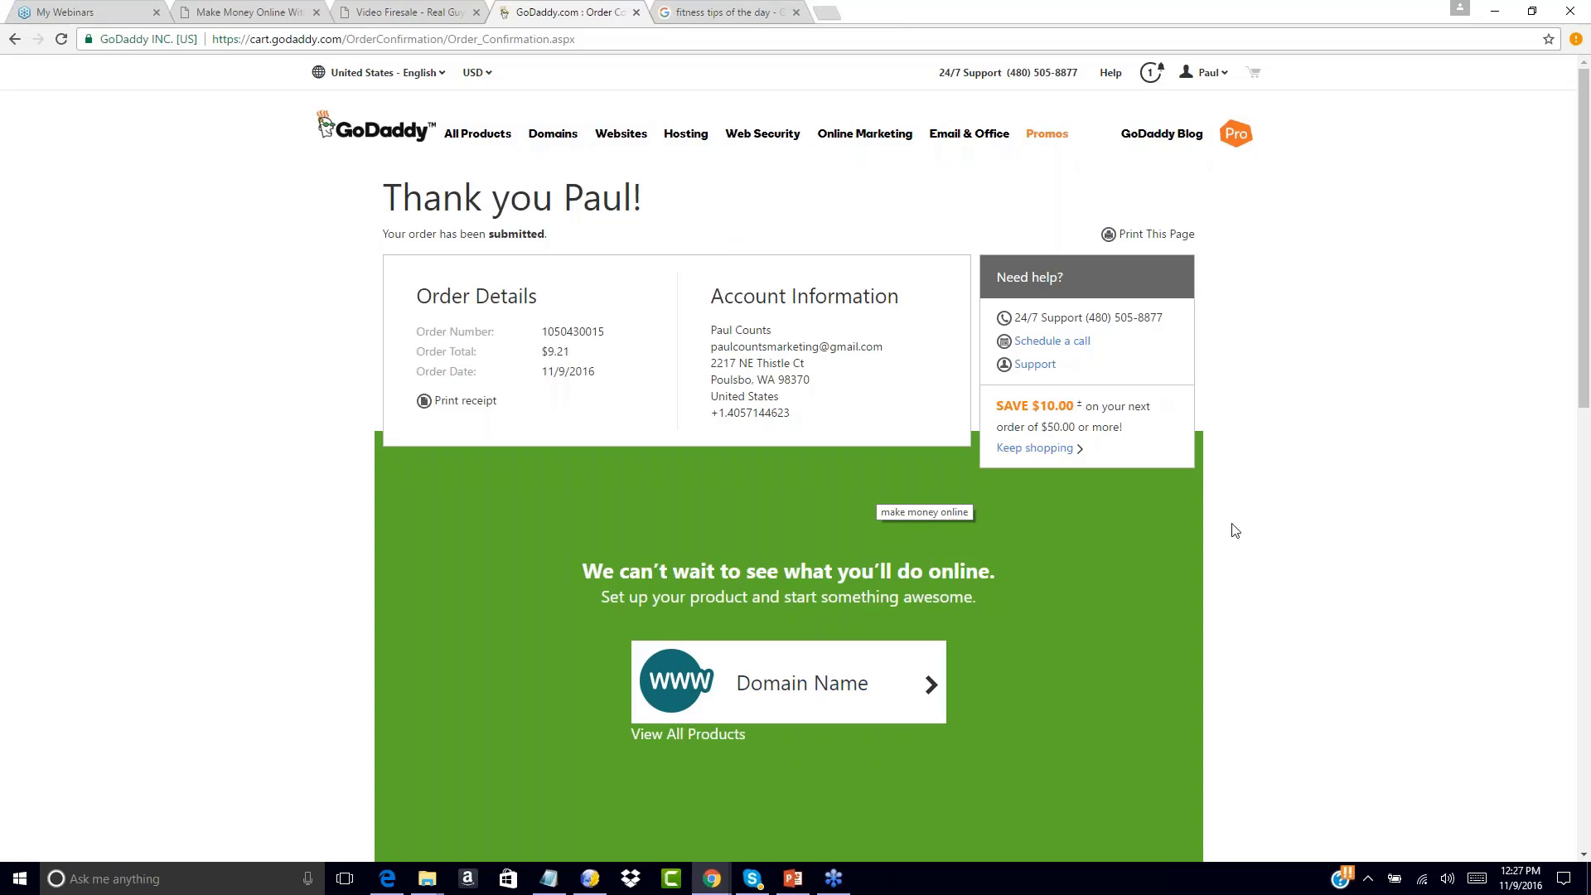
{"action": "left_click", "coordinate": [1575, 241]}
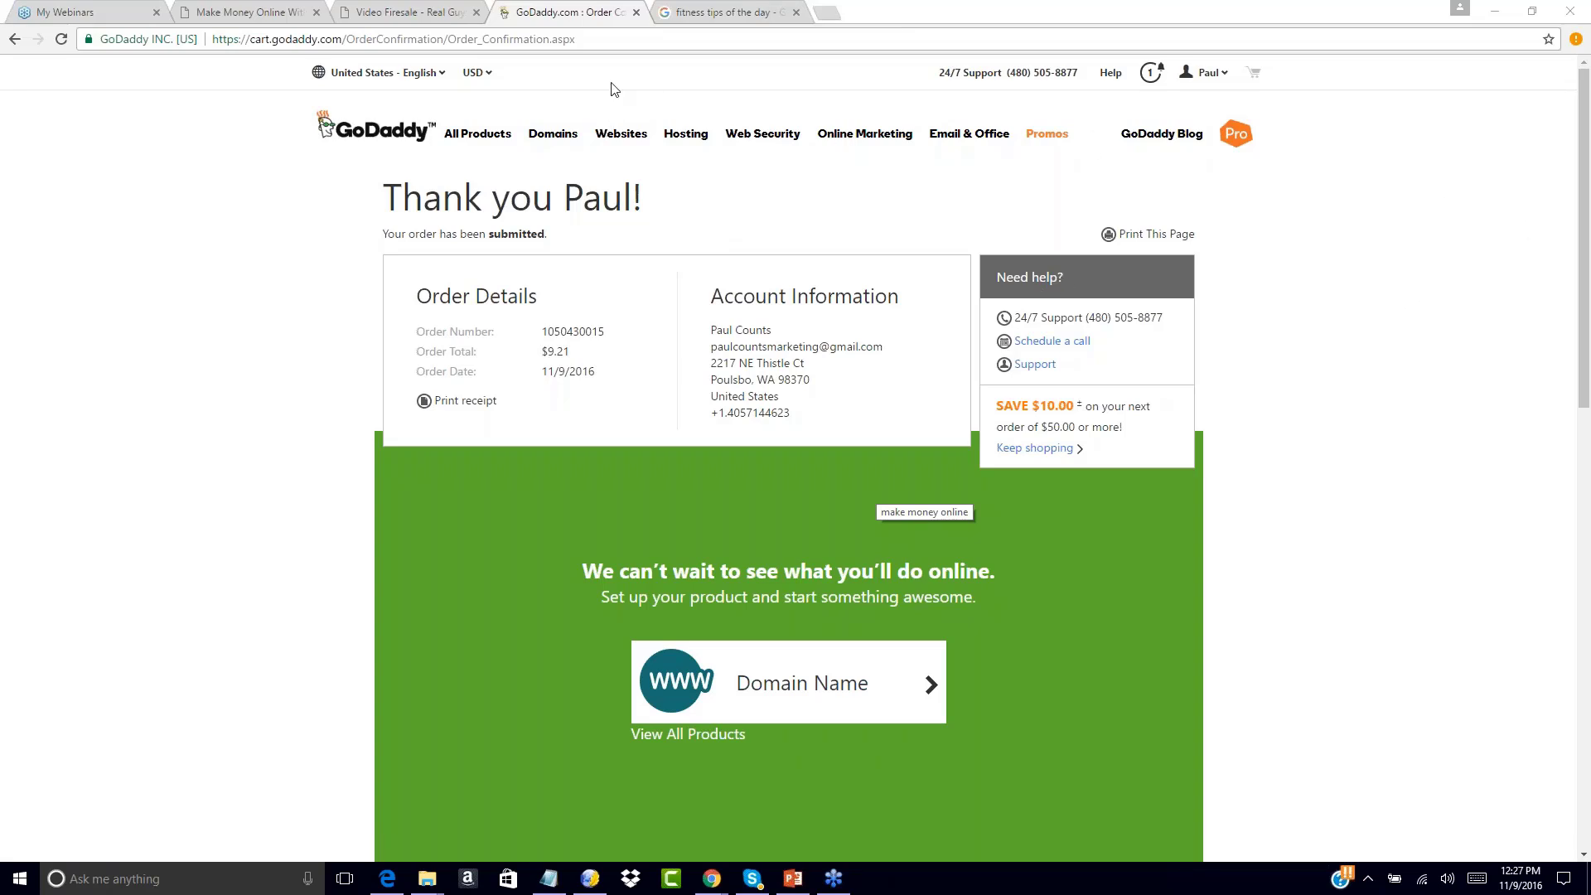
Switch back to KompoZer and select, then deselect, the Free Offer headline
{"action": "left_click", "coordinate": [590, 878]}
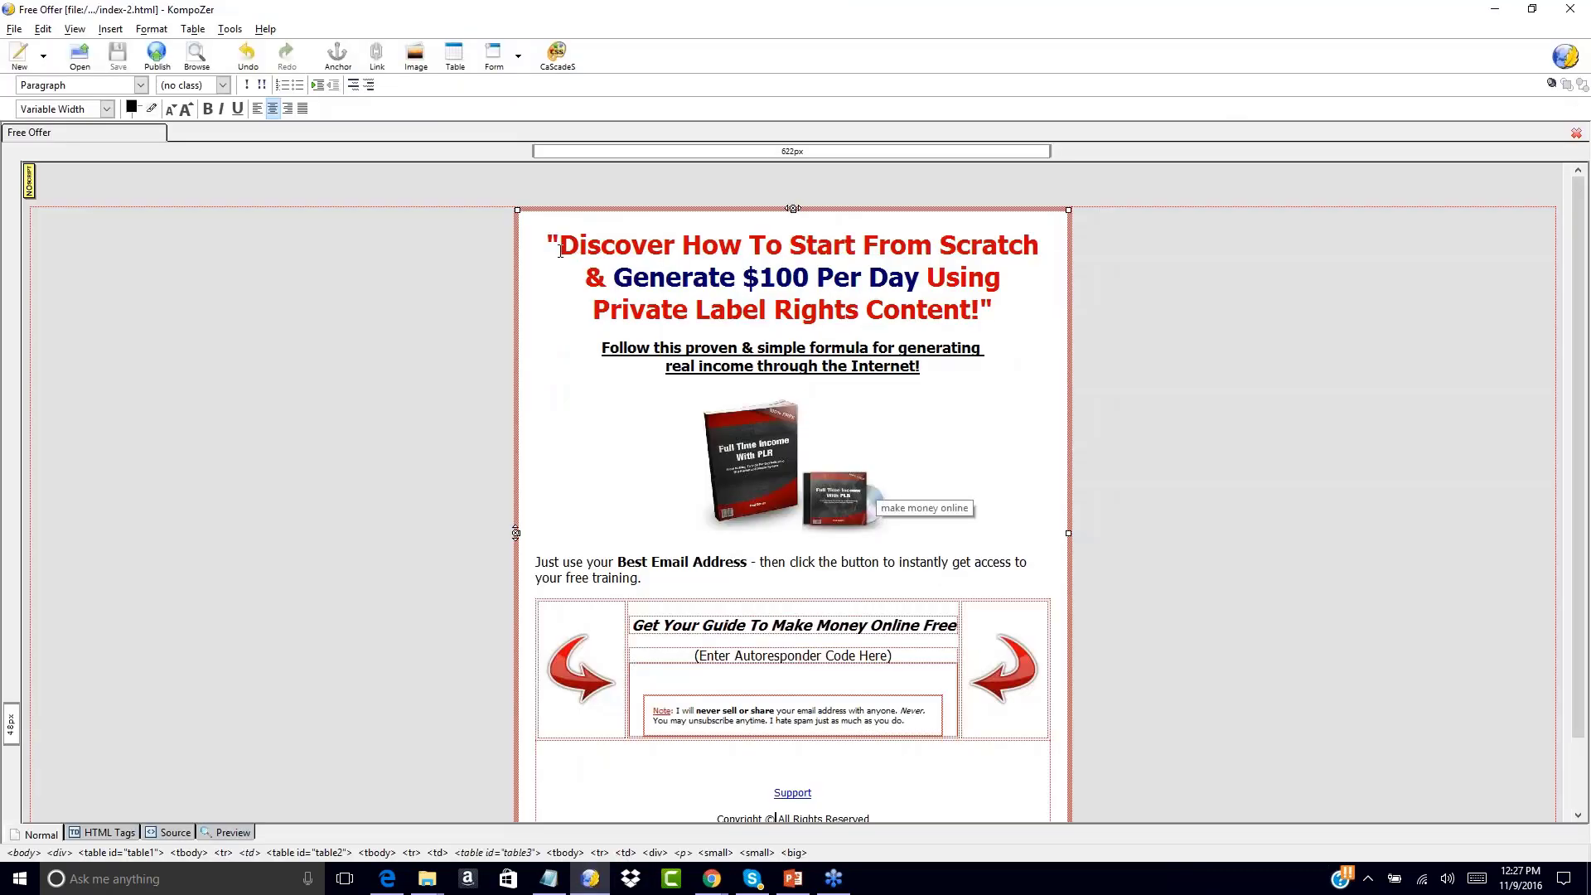
{"action": "left_click_drag", "start_coordinate": [560, 246], "coordinate": [984, 312]}
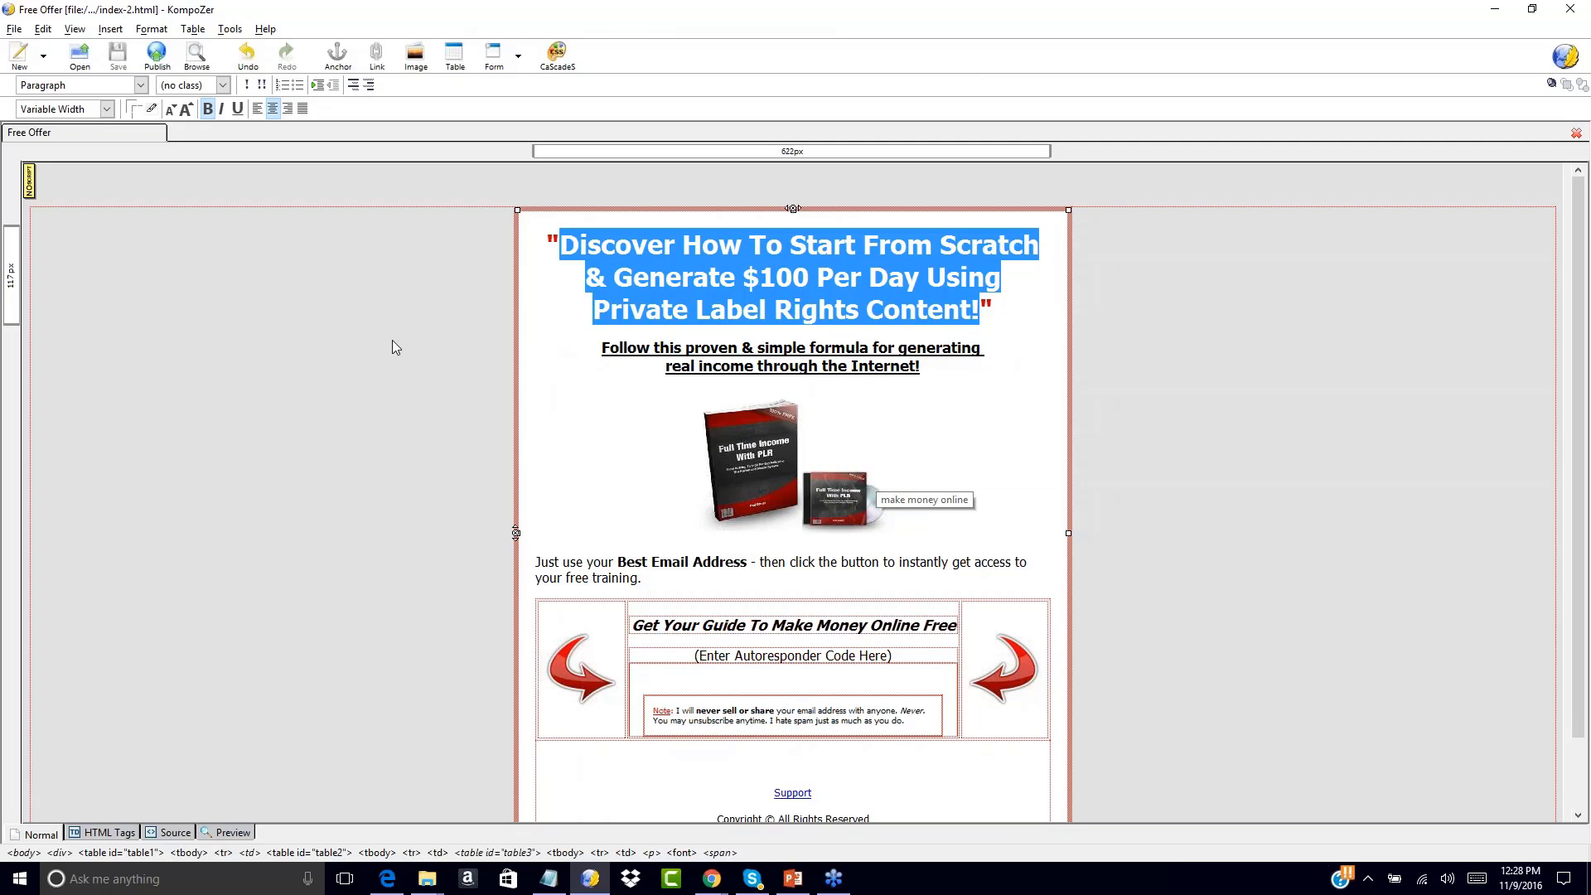
{"action": "left_click", "coordinate": [419, 345]}
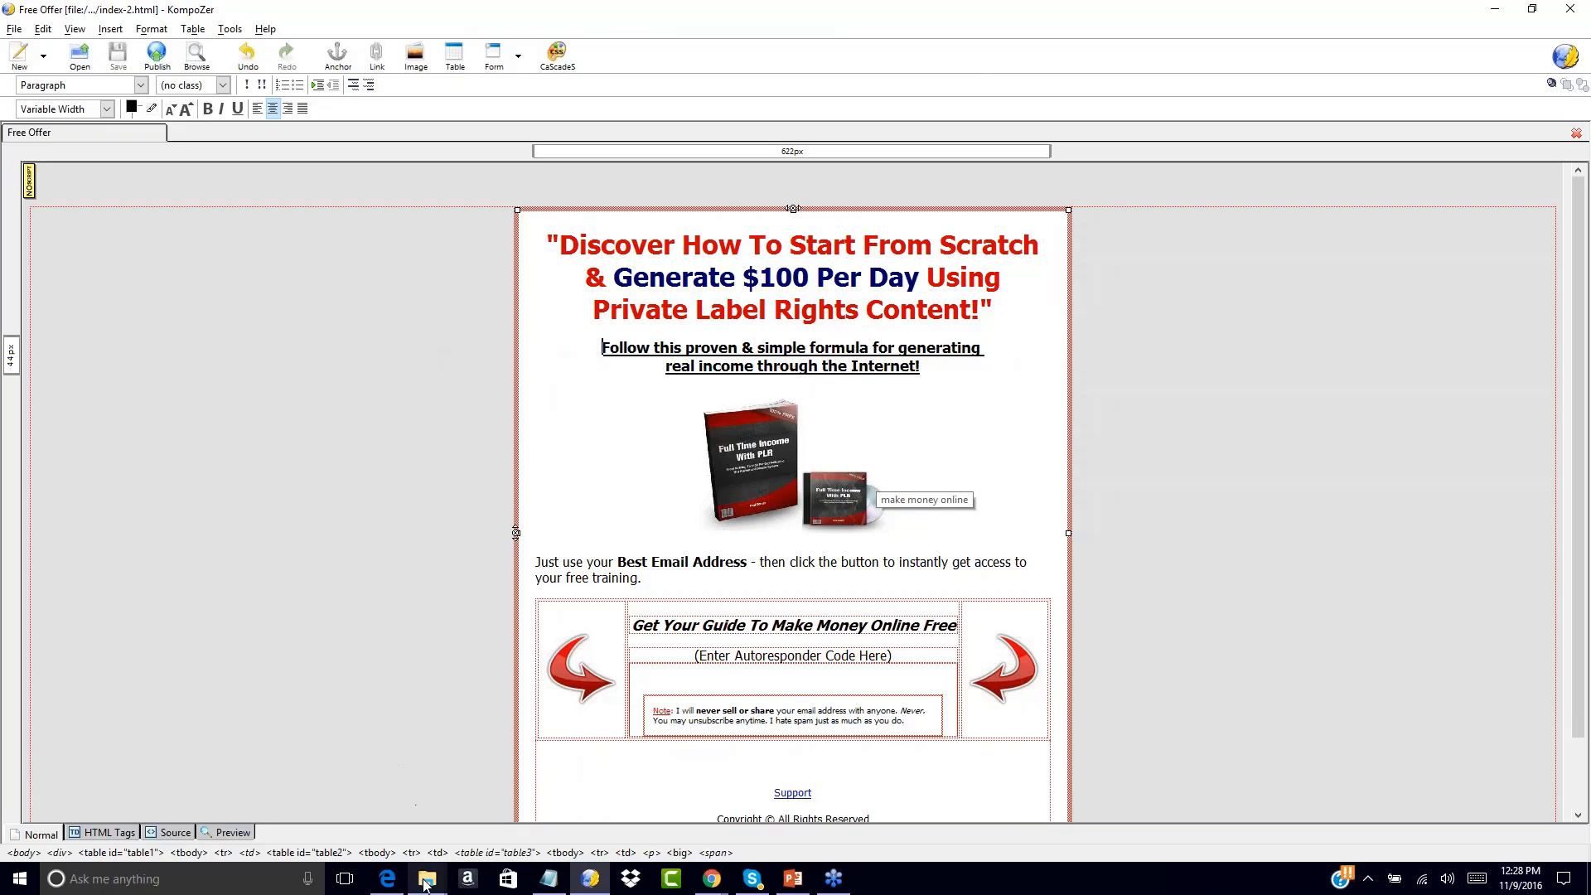
Open salespage.html from Sales Page > NCIS-salessite2 > salespage-plain
{"action": "mouse_move", "coordinate": [422, 879]}
{"action": "left_click", "coordinate": [78, 56]}
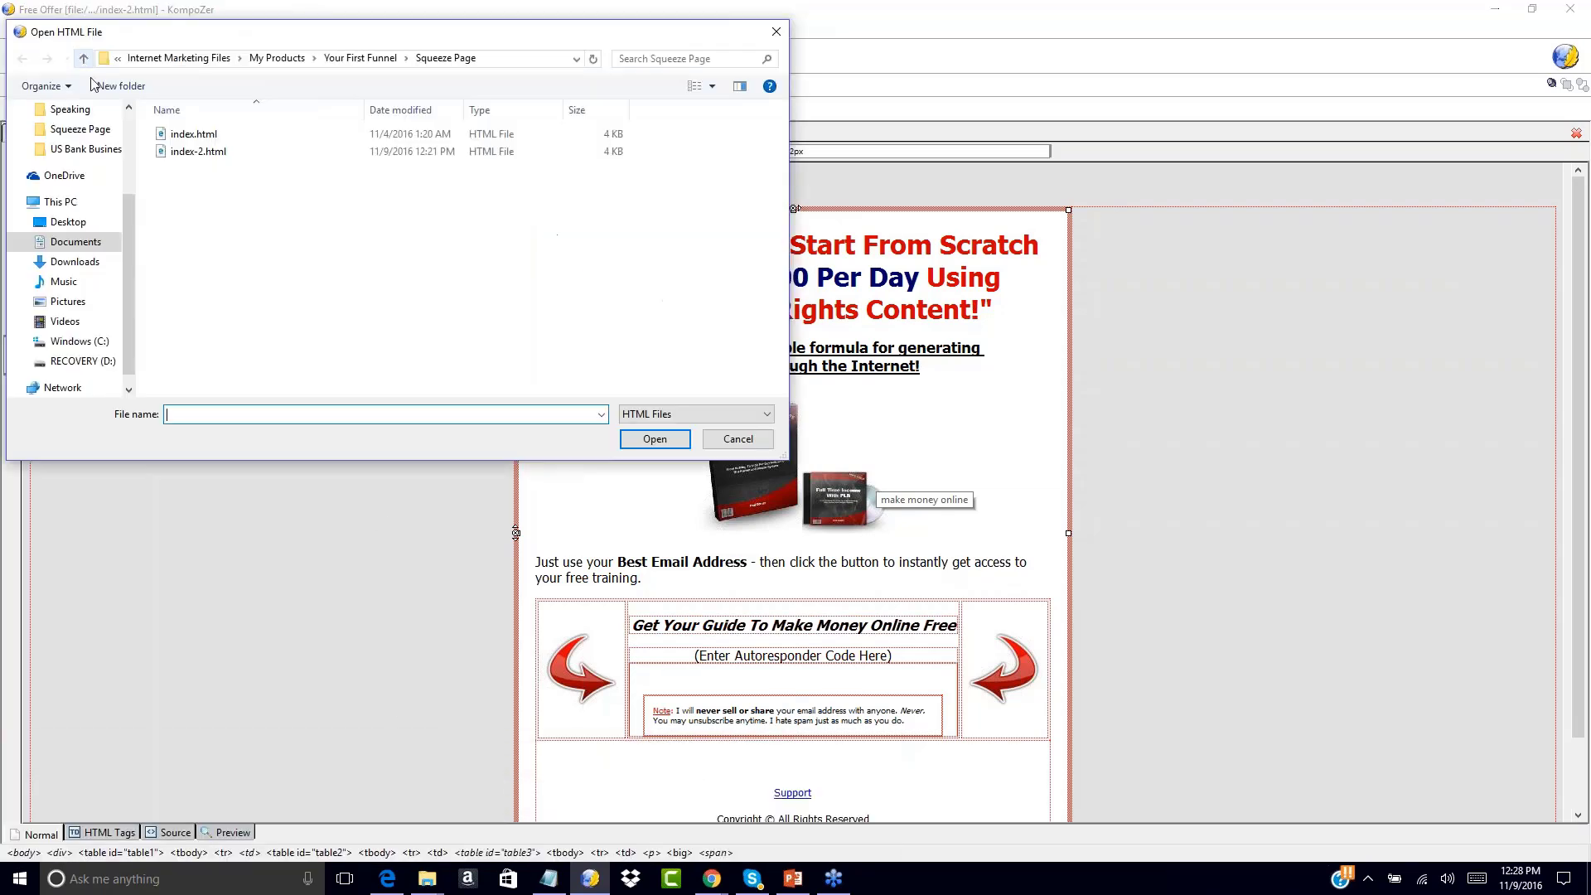
{"action": "left_click", "coordinate": [360, 58]}
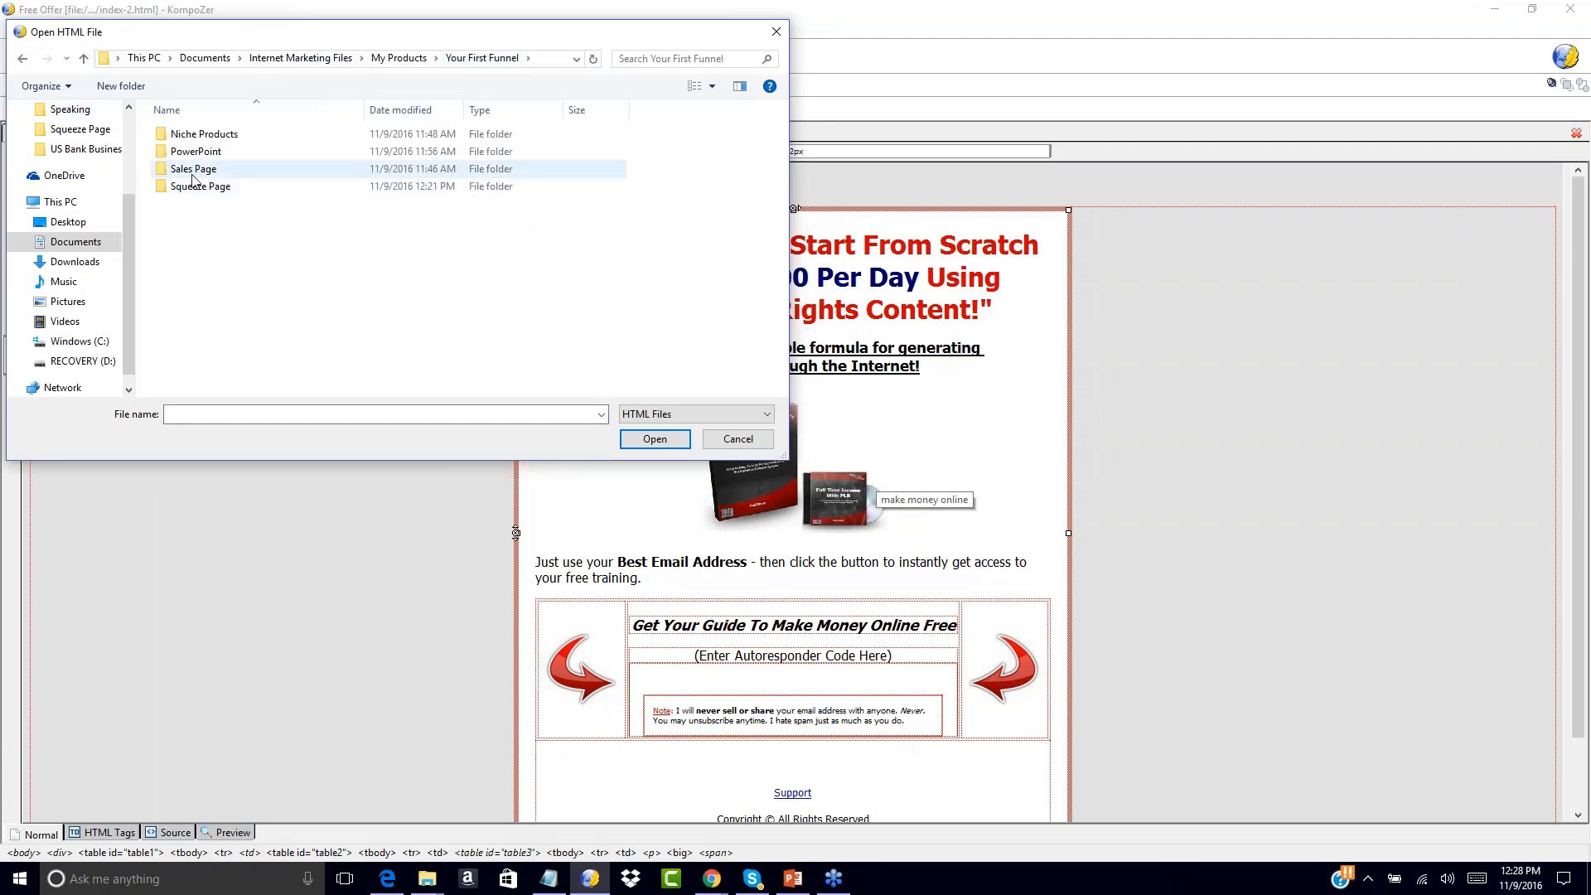
{"action": "double_click", "coordinate": [193, 170]}
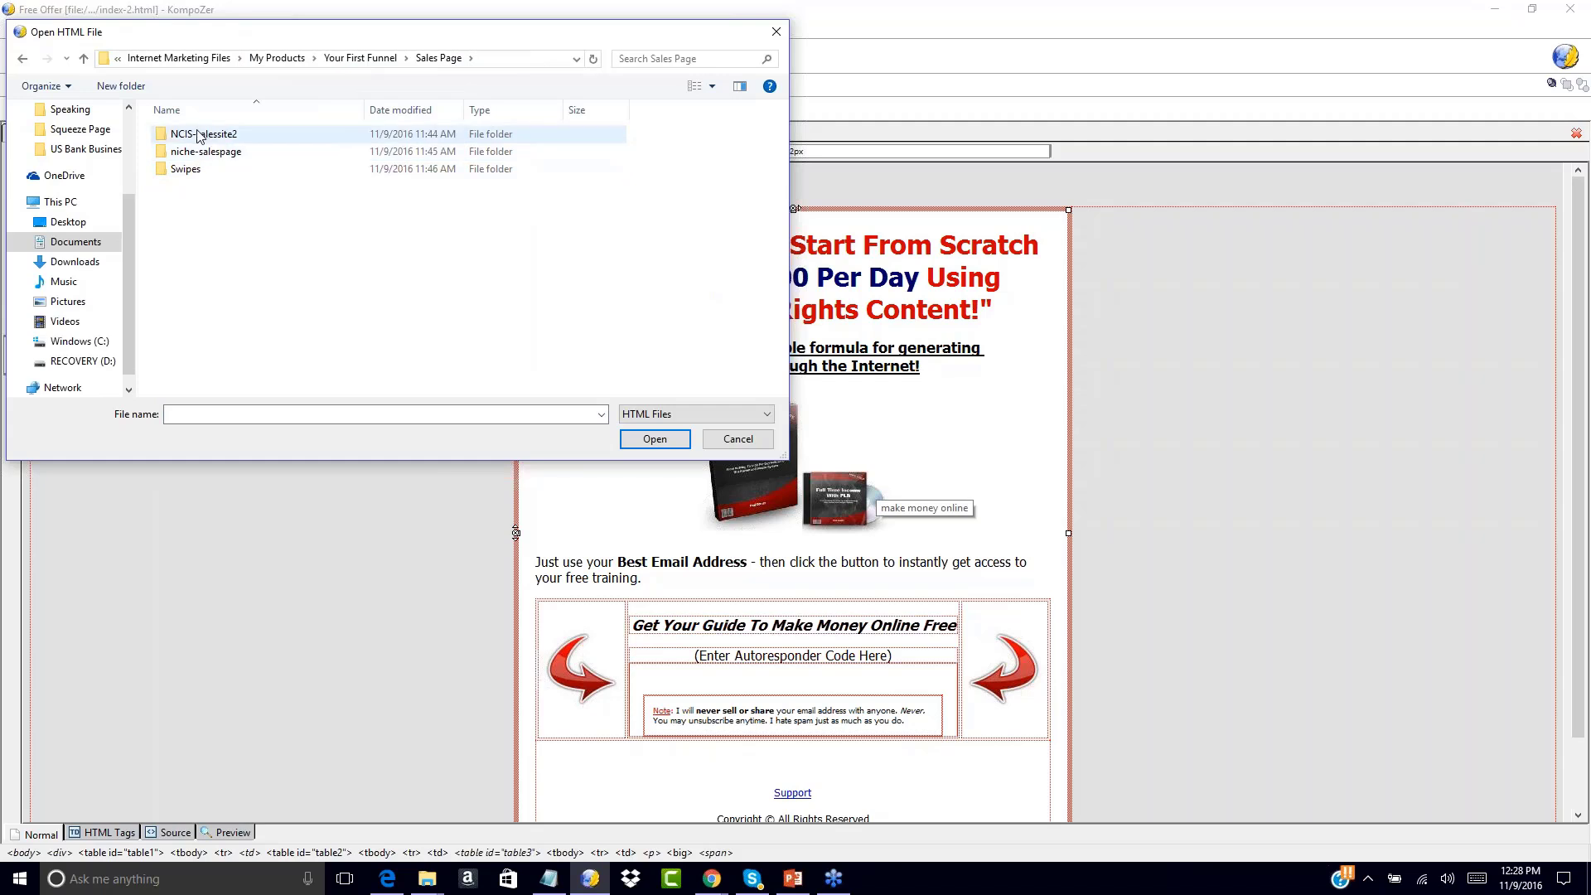
{"action": "double_click", "coordinate": [190, 137]}
{"action": "double_click", "coordinate": [199, 136]}
{"action": "double_click", "coordinate": [212, 171]}
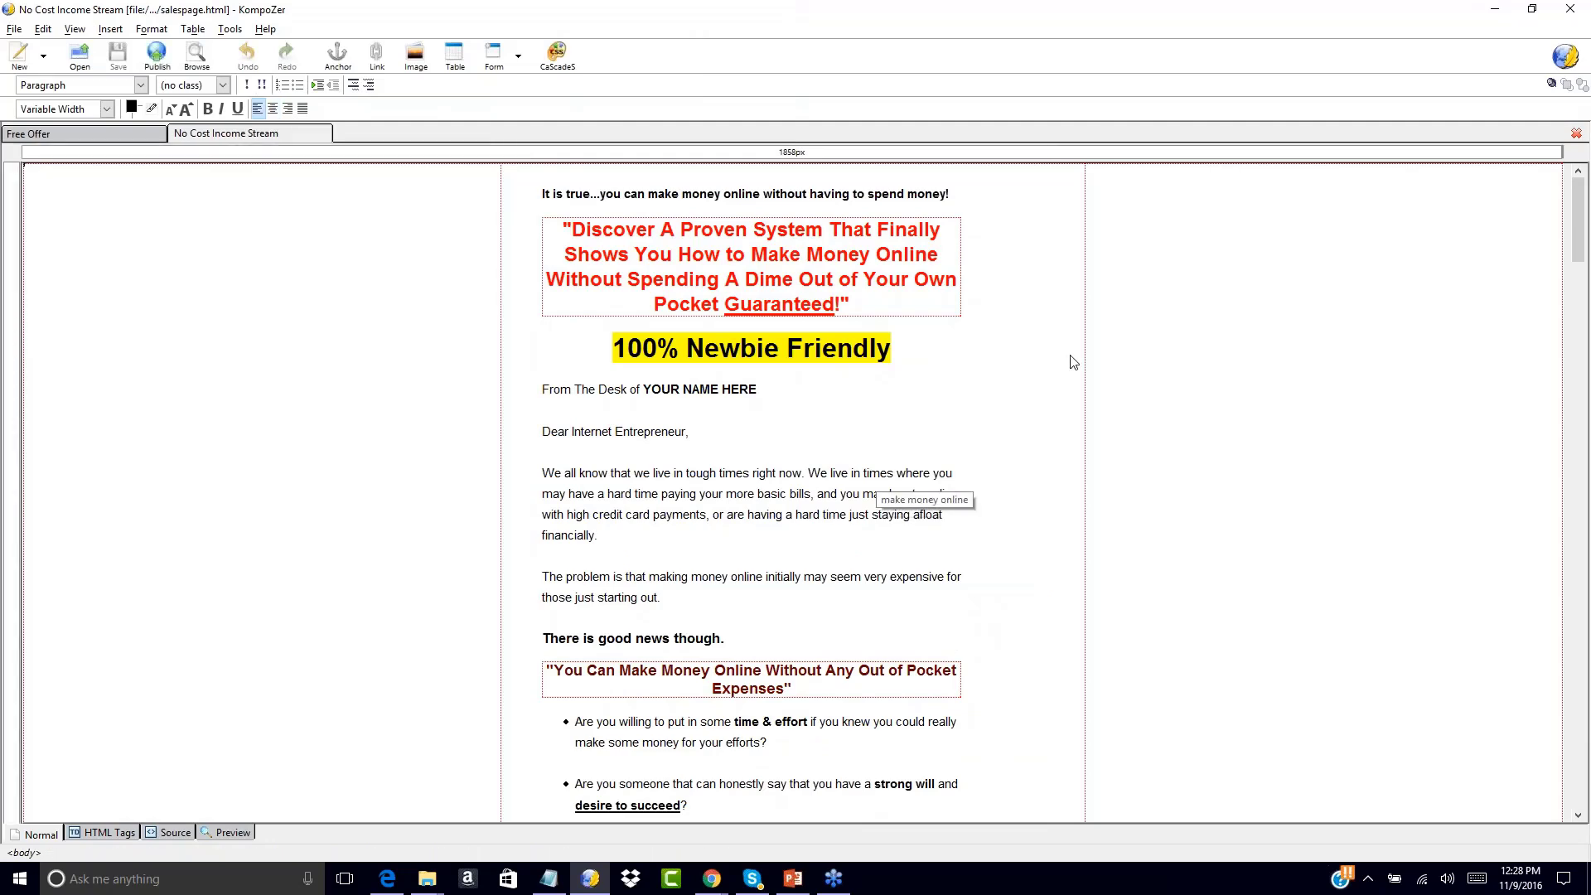
{"action": "scroll", "coordinate": [355, 555], "scroll_direction": "down", "scroll_amount": 5}
{"action": "scroll", "coordinate": [354, 555], "scroll_direction": "down", "scroll_amount": 20}
{"action": "scroll", "coordinate": [355, 555], "scroll_direction": "down", "scroll_amount": 11}
{"action": "scroll", "coordinate": [355, 555], "scroll_direction": "up", "scroll_amount": 20}
{"action": "scroll", "coordinate": [355, 555], "scroll_direction": "up", "scroll_amount": 17}
{"action": "left_click", "coordinate": [126, 133]}
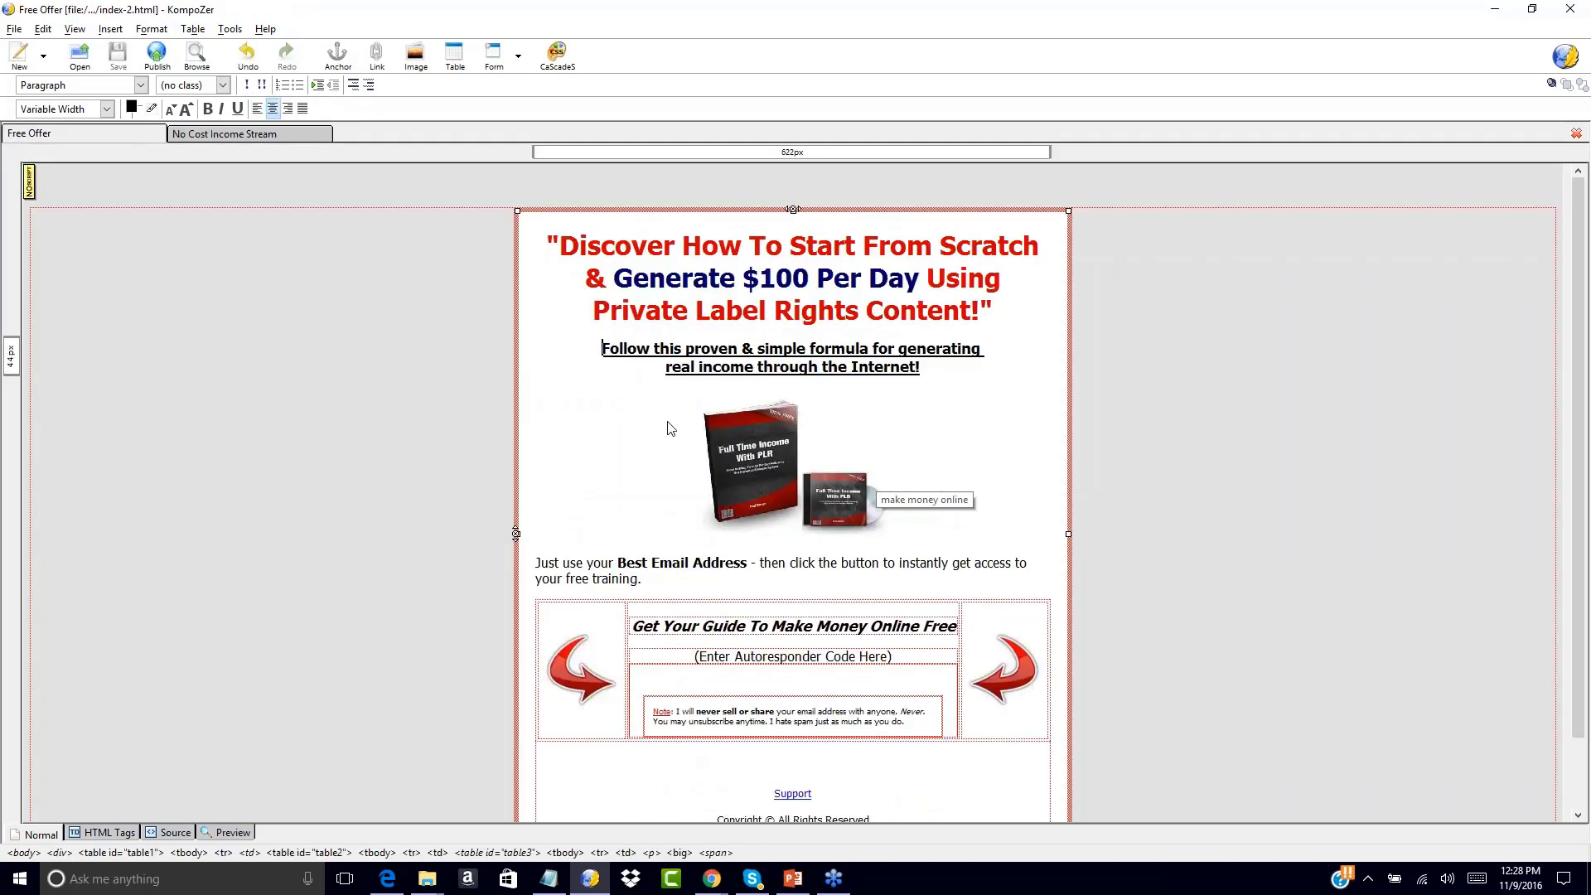
{"action": "left_click", "coordinate": [272, 137]}
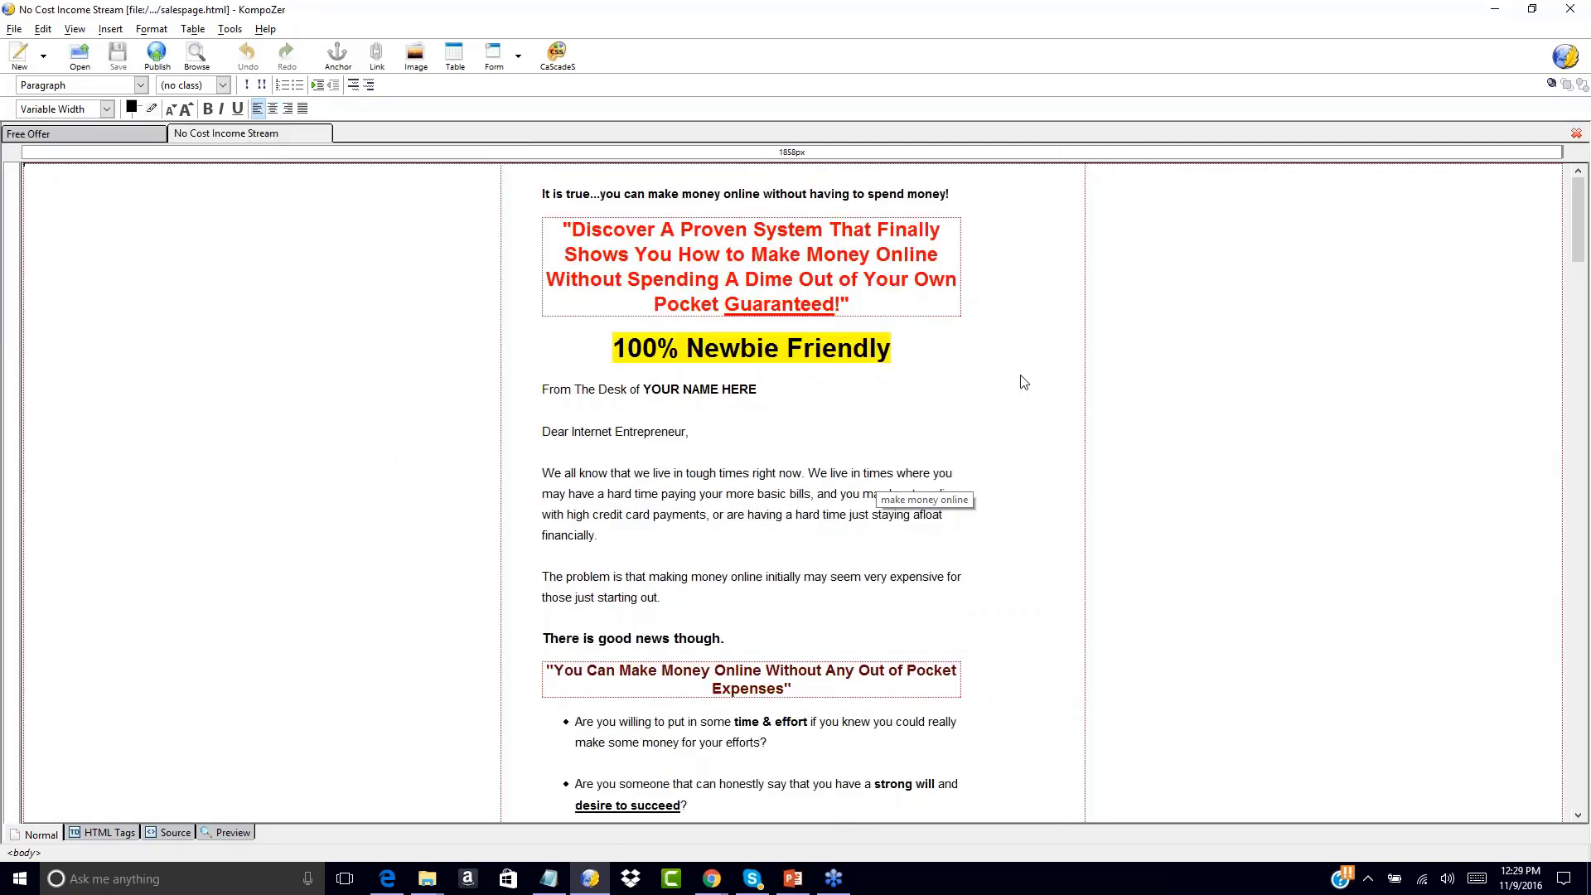
{"action": "left_click", "coordinate": [1576, 232]}
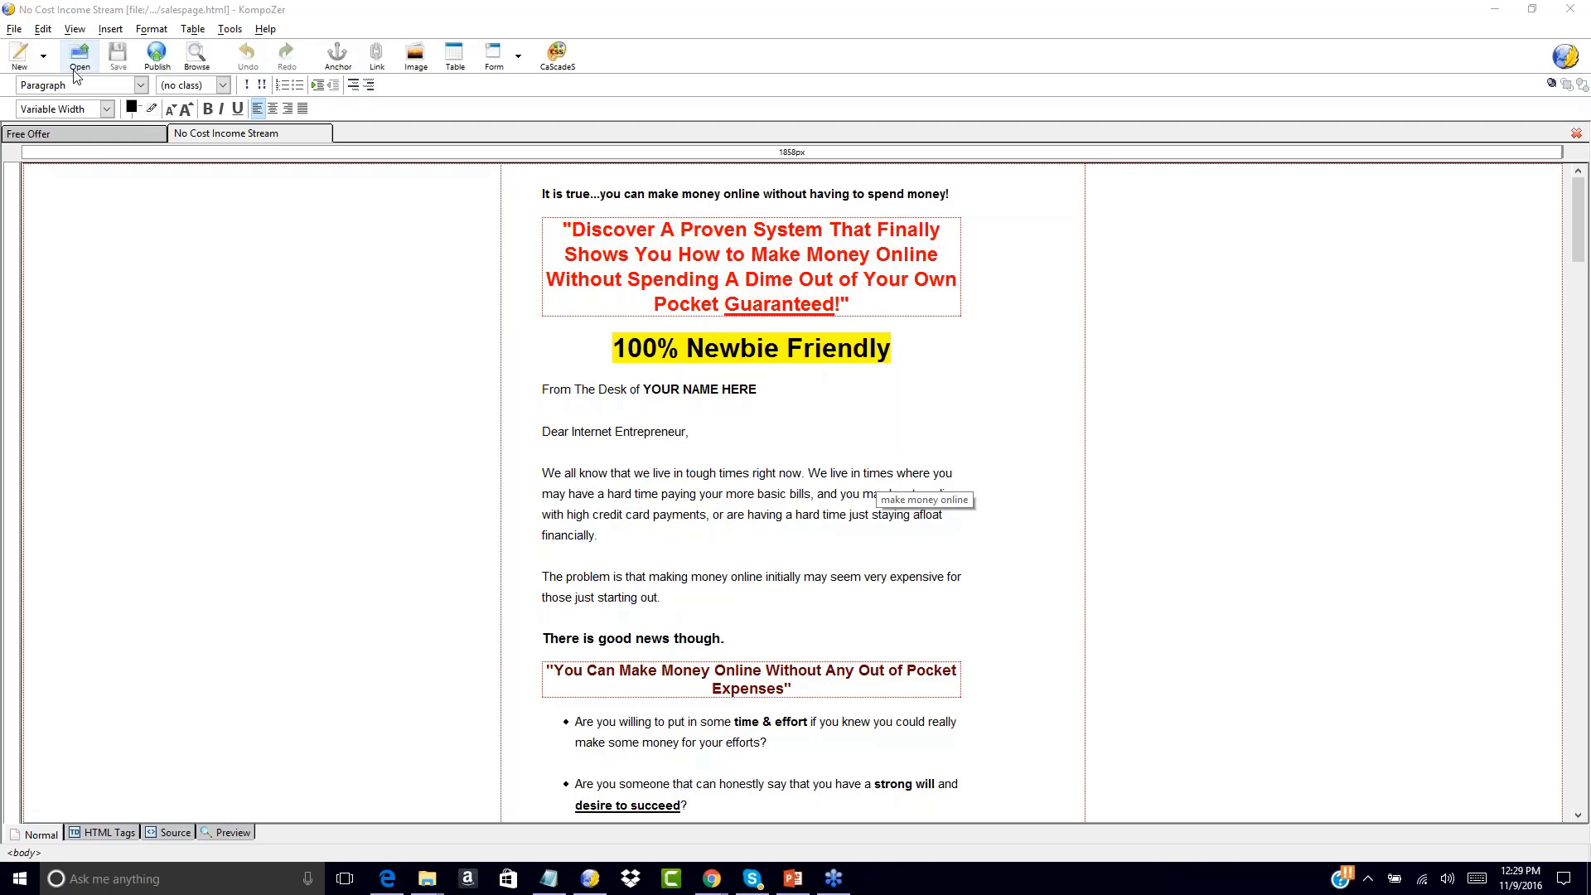
{"action": "left_click", "coordinate": [85, 133]}
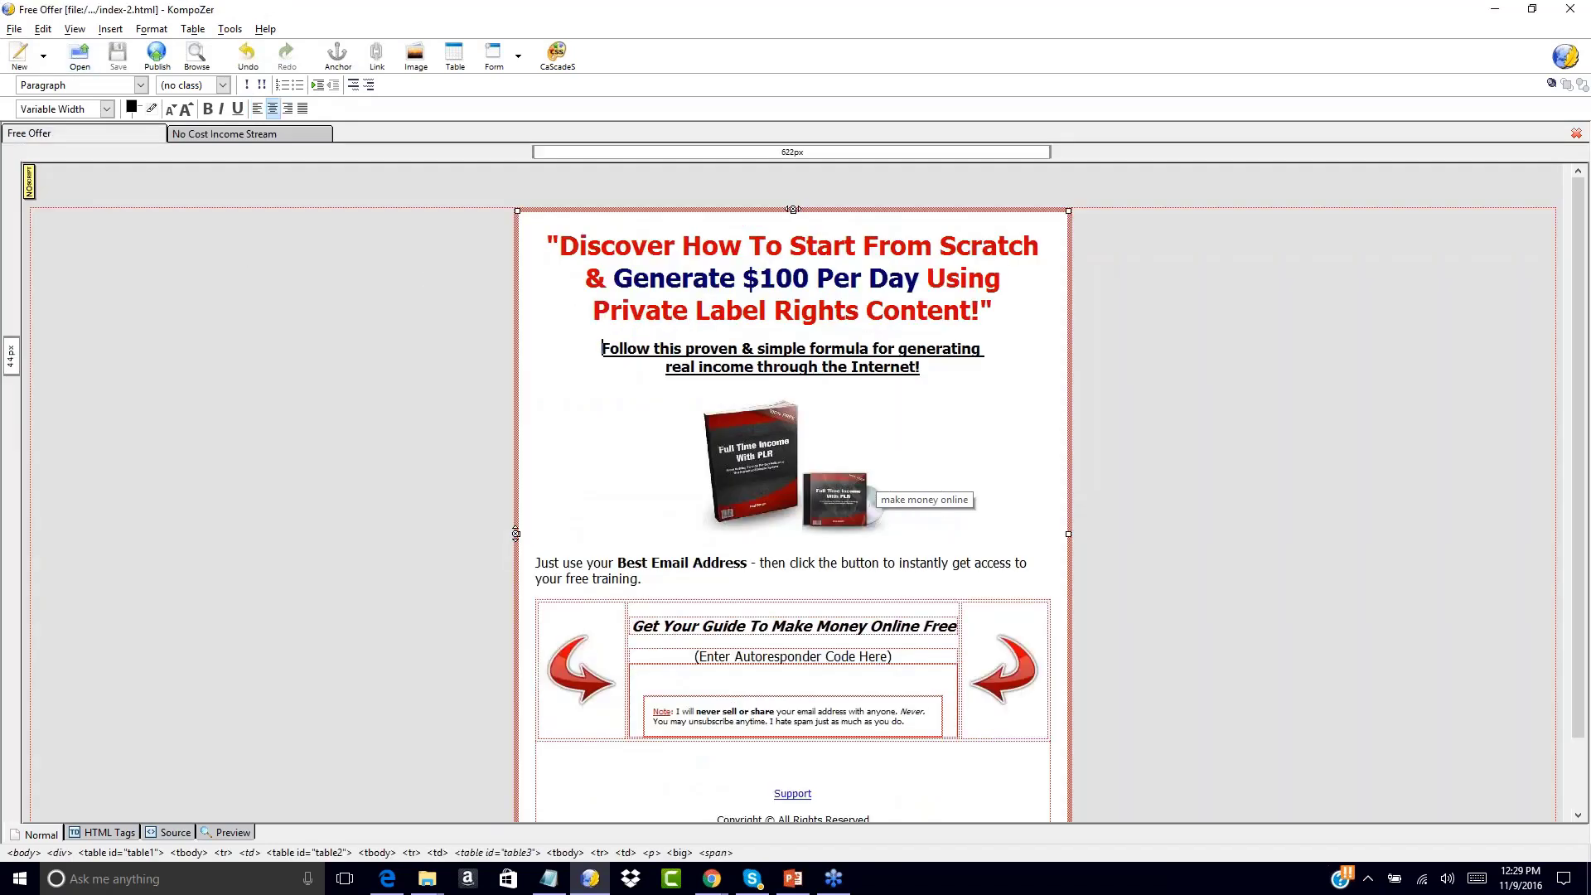
{"action": "left_click", "coordinate": [218, 136]}
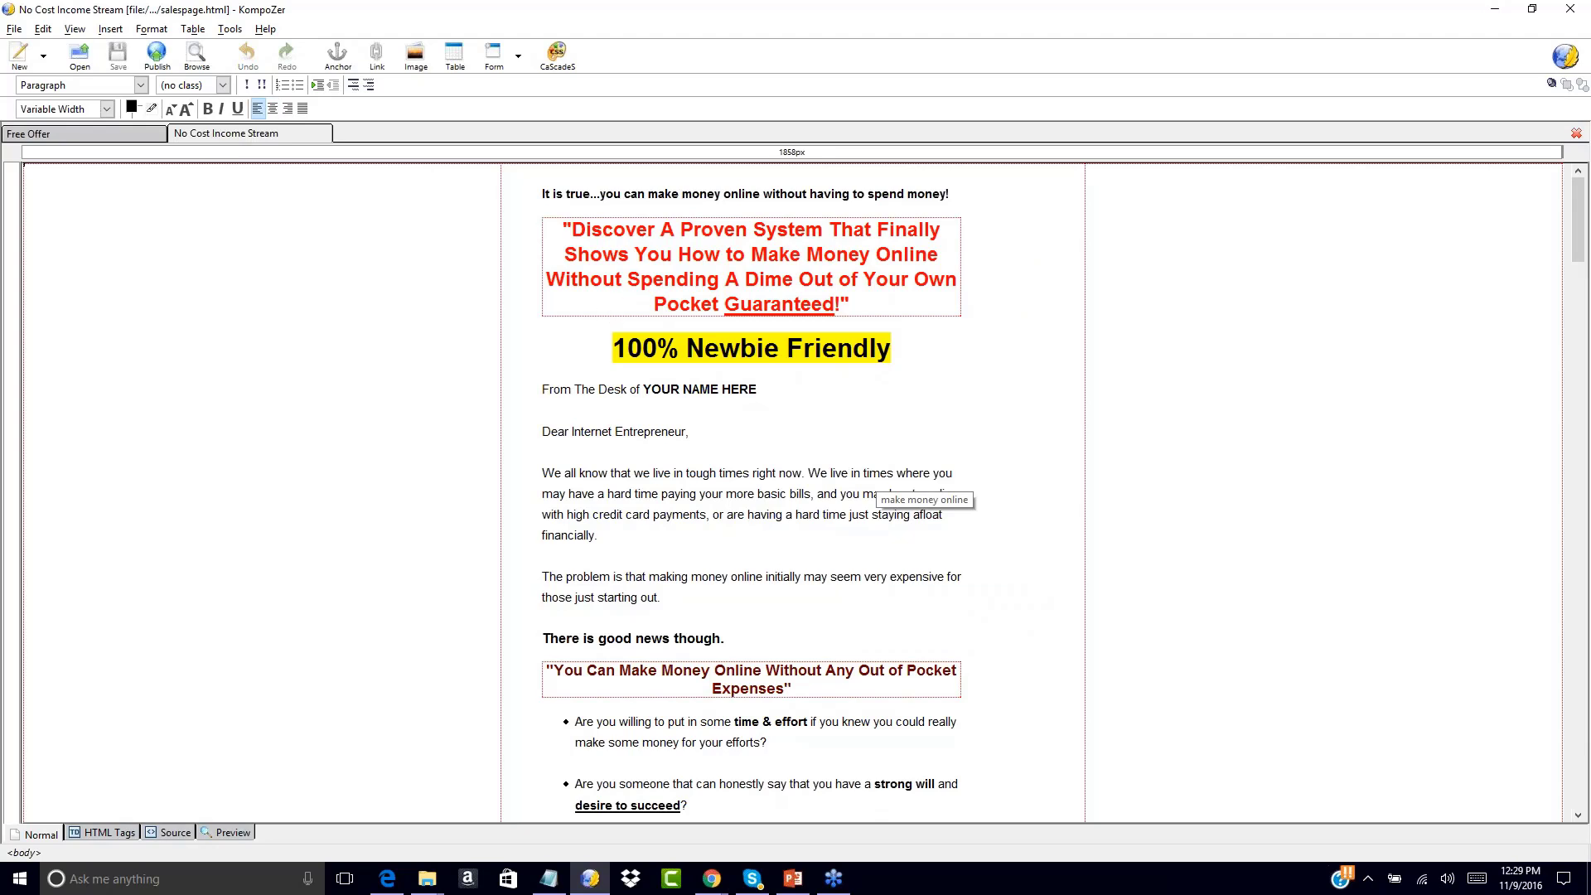
{"action": "scroll", "coordinate": [876, 476], "scroll_direction": "down", "scroll_amount": 3}
{"action": "scroll", "coordinate": [876, 476], "scroll_direction": "up", "scroll_amount": 3}
Insert a centred line above 'It is true...' and type 'Thank You For'
{"action": "left_click", "coordinate": [542, 194]}
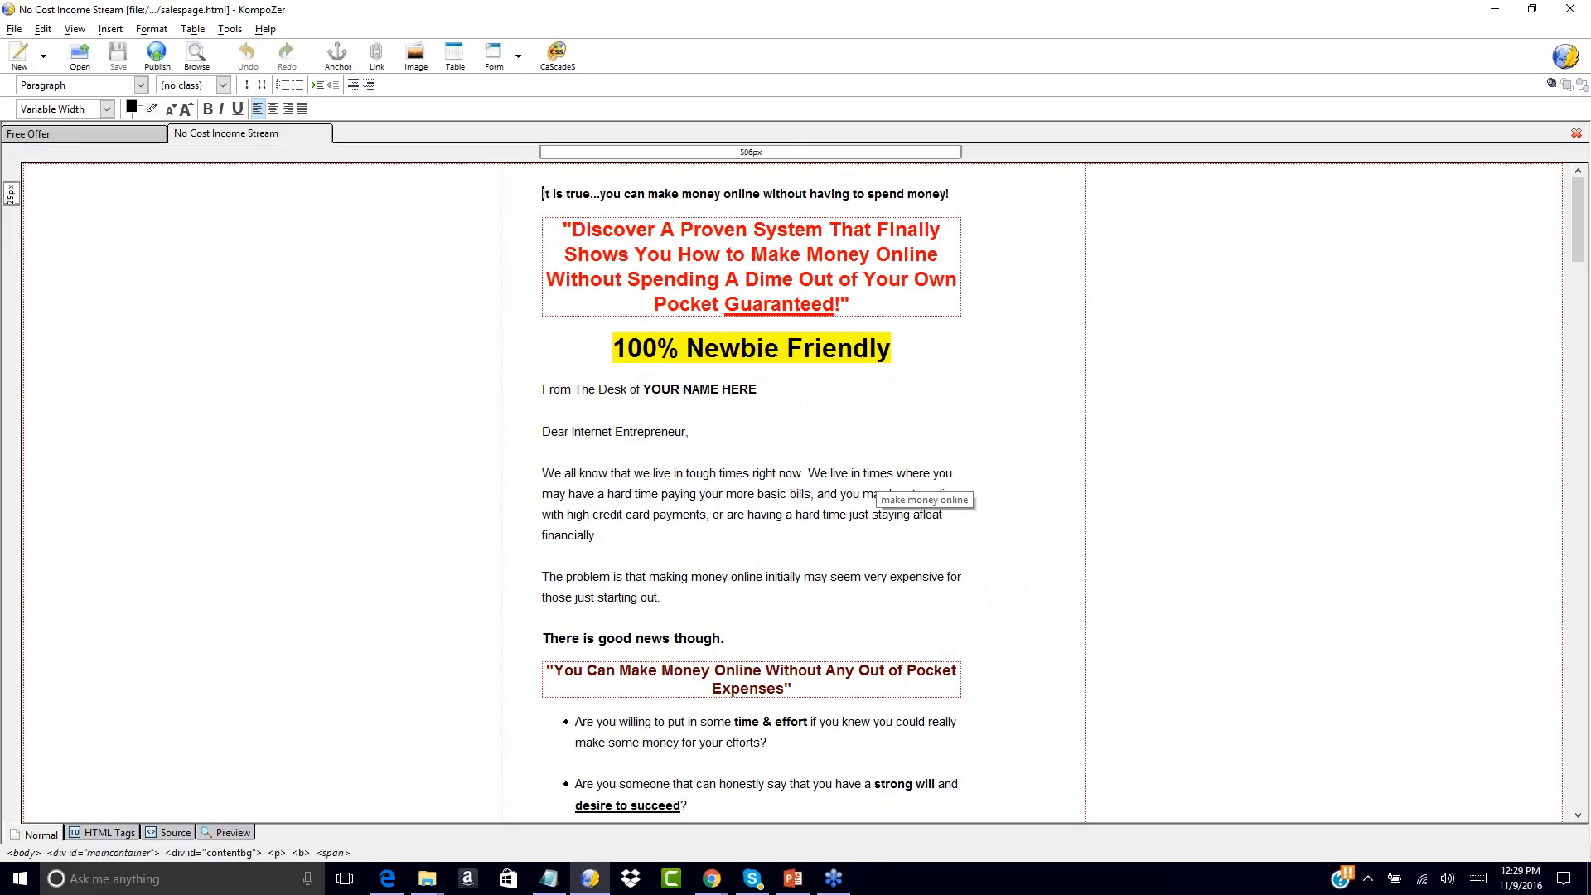
{"action": "key", "text": "Return"}
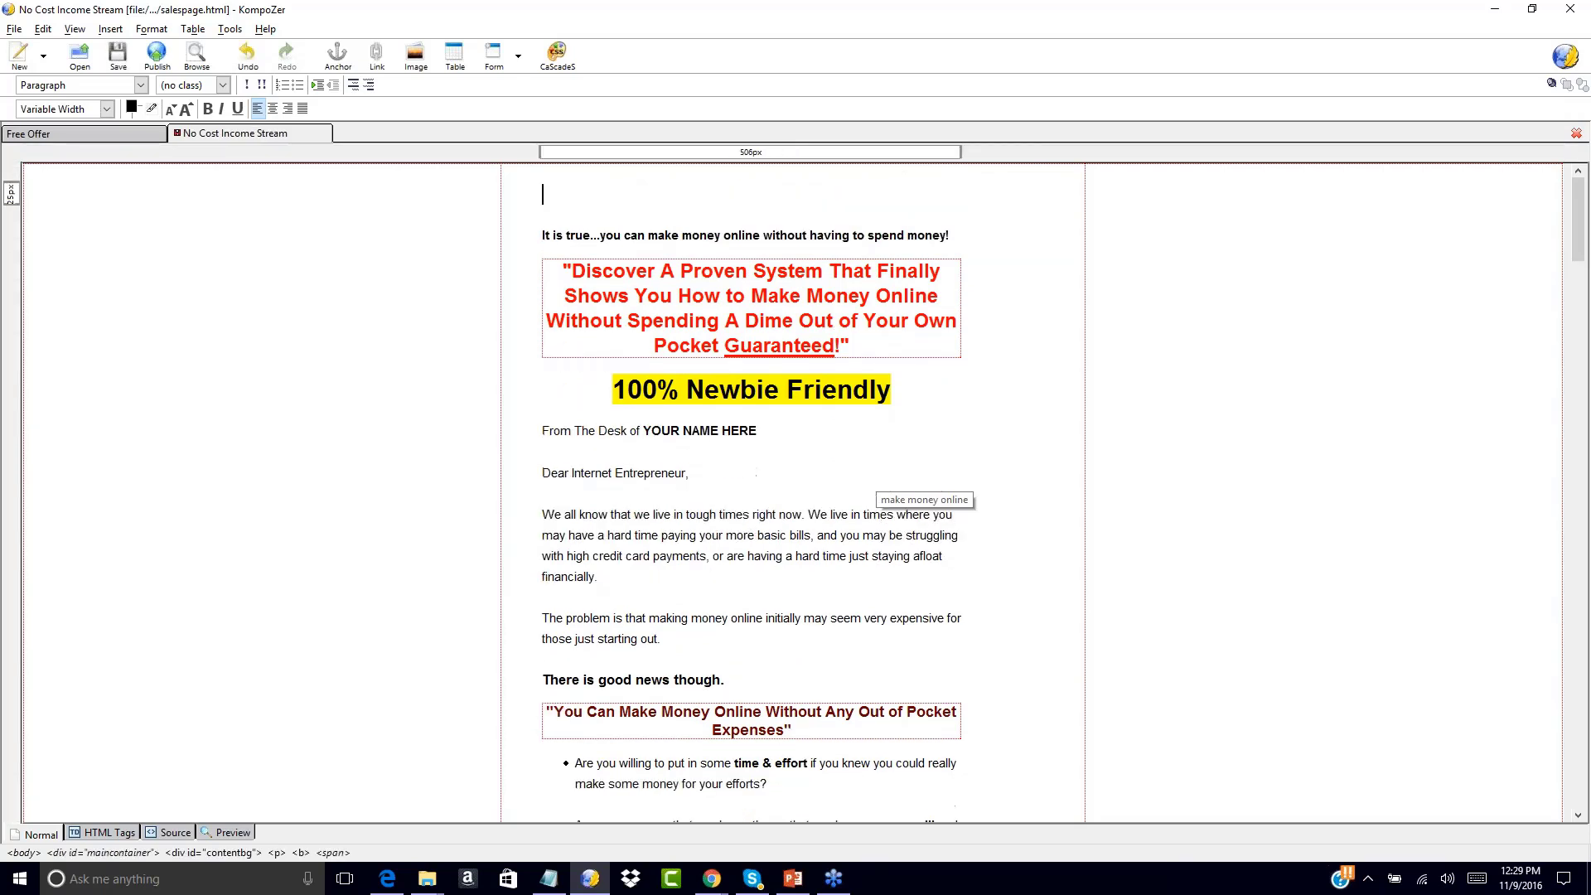
{"action": "left_click", "coordinate": [273, 108]}
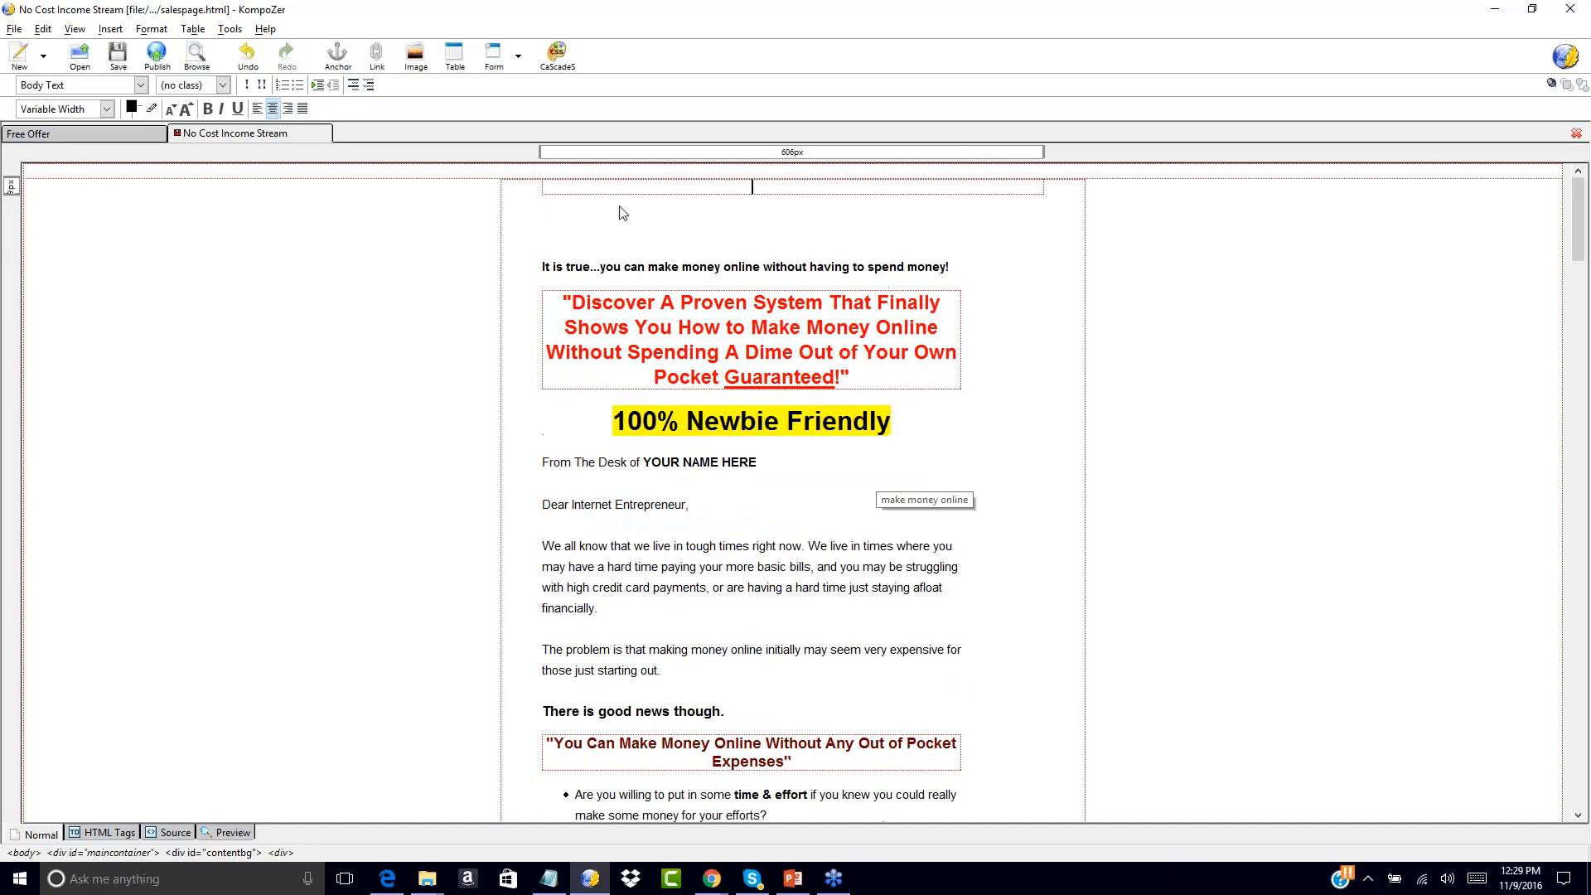
{"action": "left_click", "coordinate": [765, 230]}
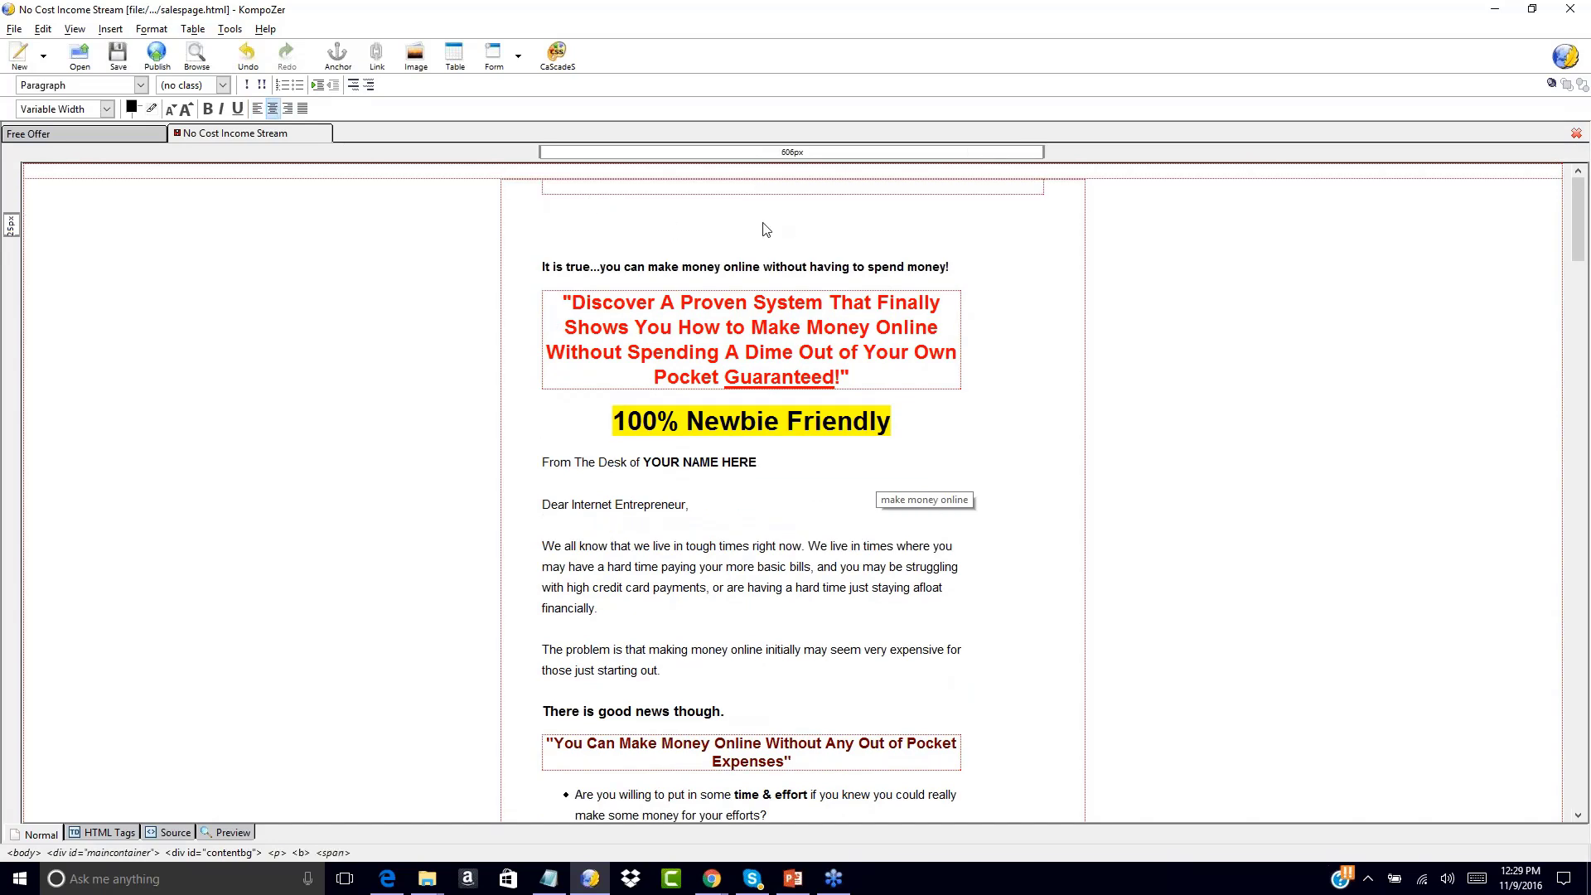
{"action": "key", "text": "BackSpace"}
{"action": "type", "text": "Thank You For"}
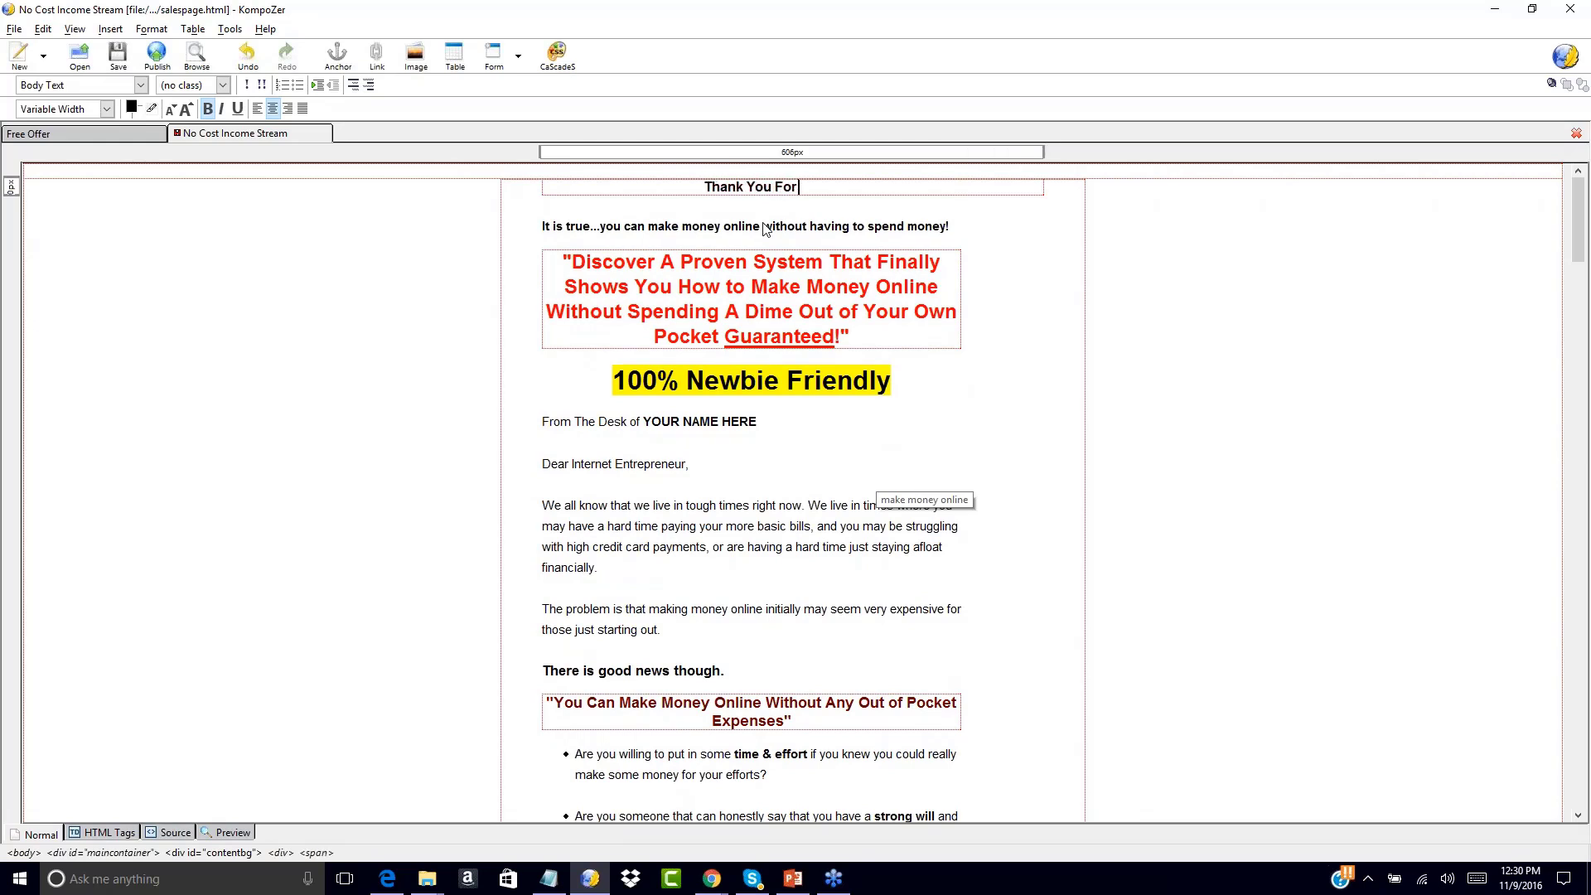
{"action": "left_click", "coordinate": [106, 136]}
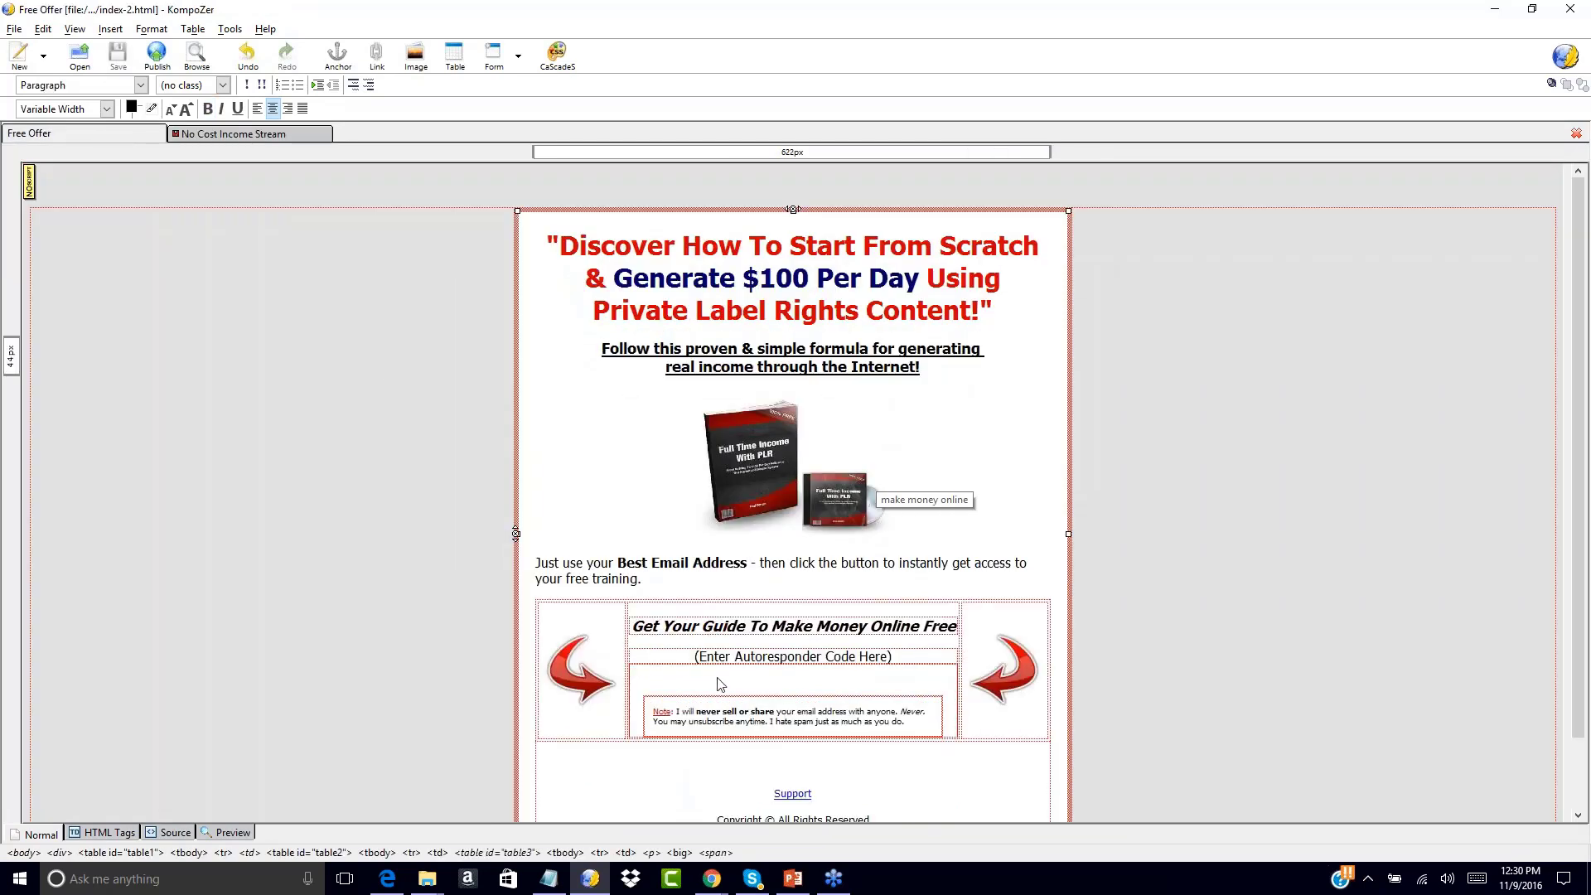
{"action": "left_click", "coordinate": [240, 137]}
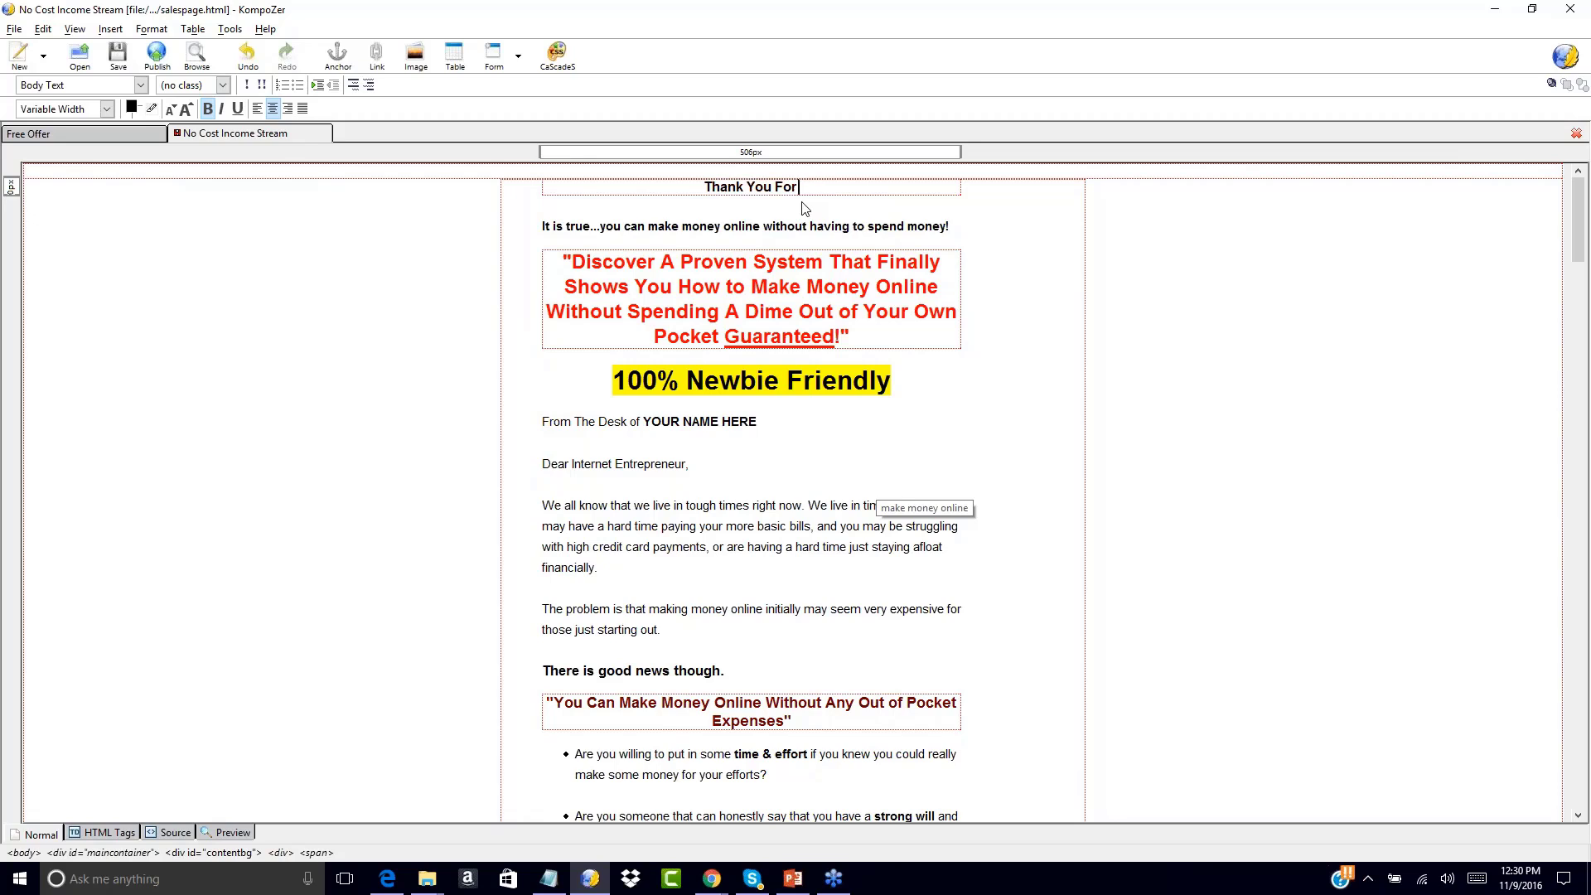
Continue the heading with 'Signing Up For The Free', fixing a typo
{"action": "type", "text": "Signing Up Fr"}
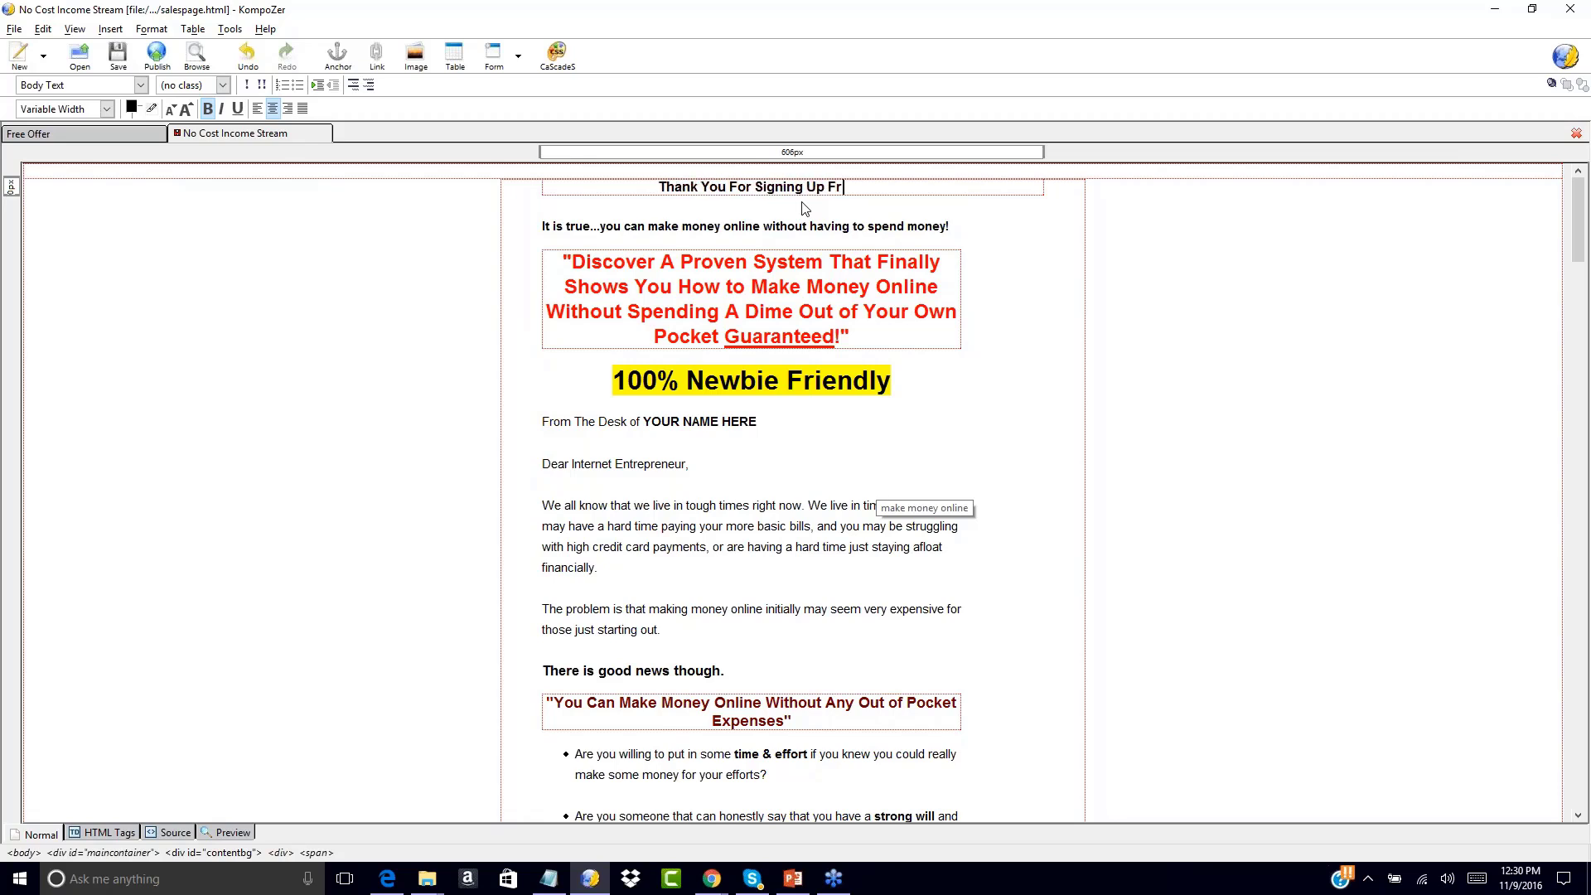
{"action": "key", "text": "BackSpace"}
{"action": "type", "text": "or The Free"}
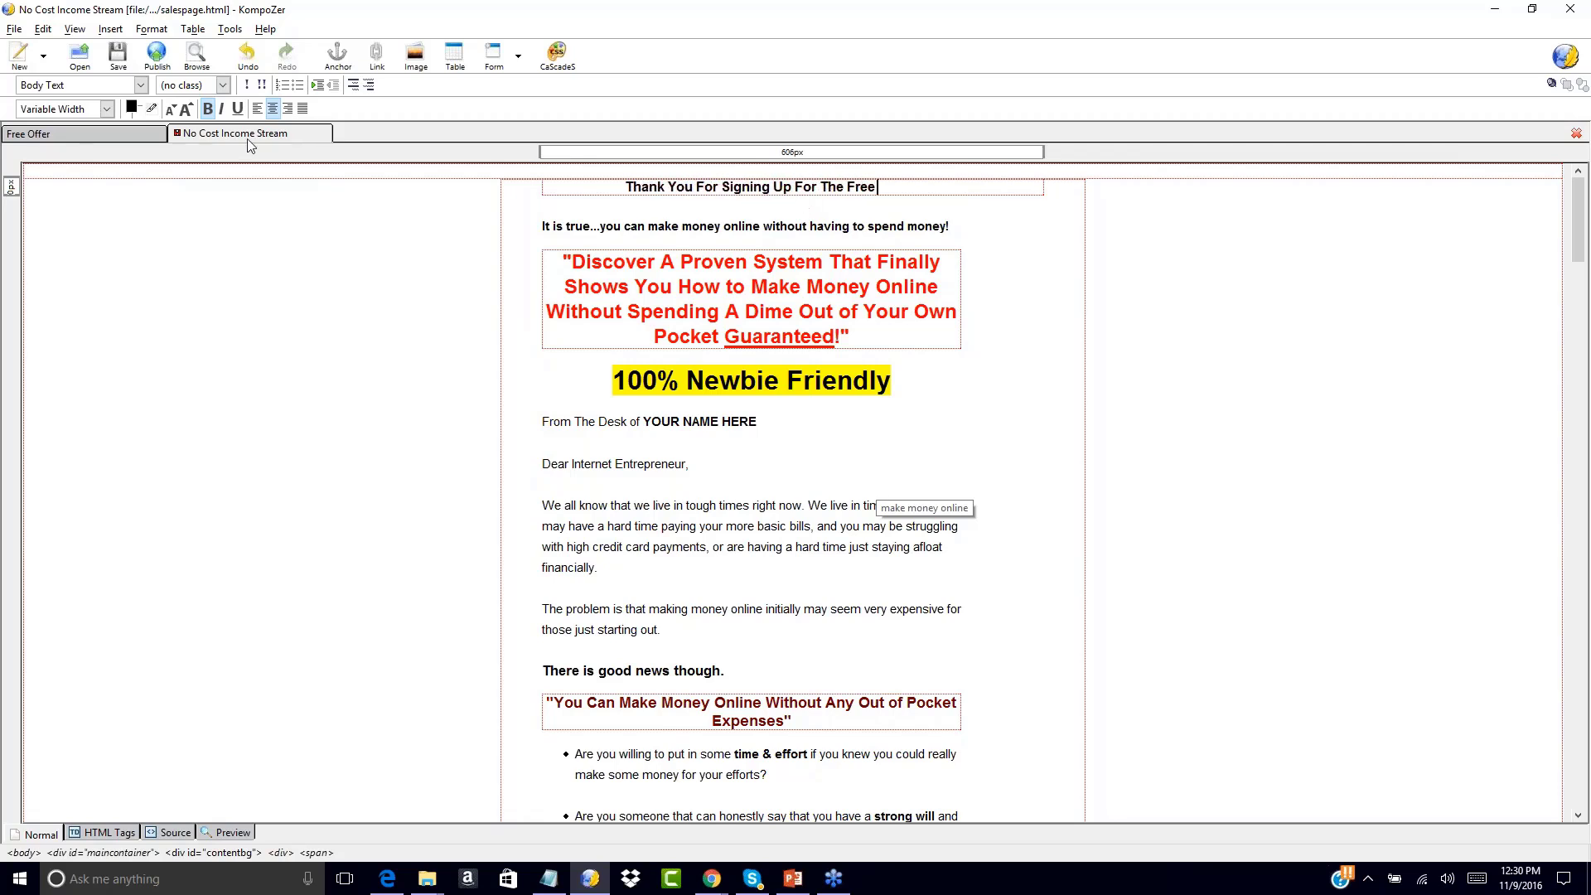
{"action": "left_click", "coordinate": [73, 133]}
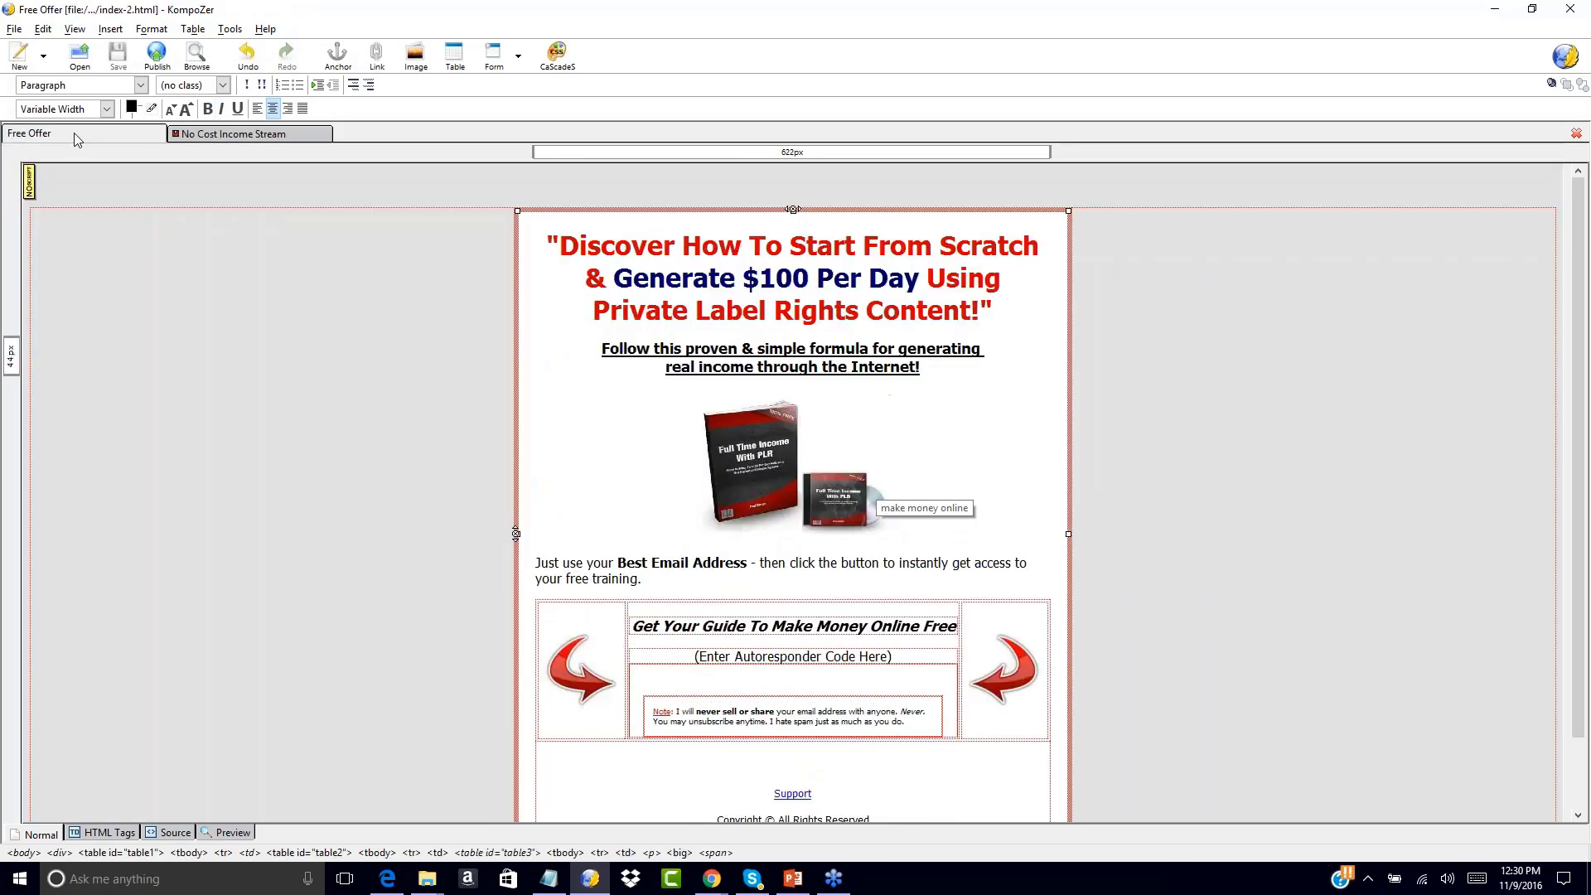
{"action": "left_click", "coordinate": [232, 133]}
Add '"Full Time Income with PLR" Training.' to the heading, correcting the misspelling
{"action": "type", "text": "\"Fu"}
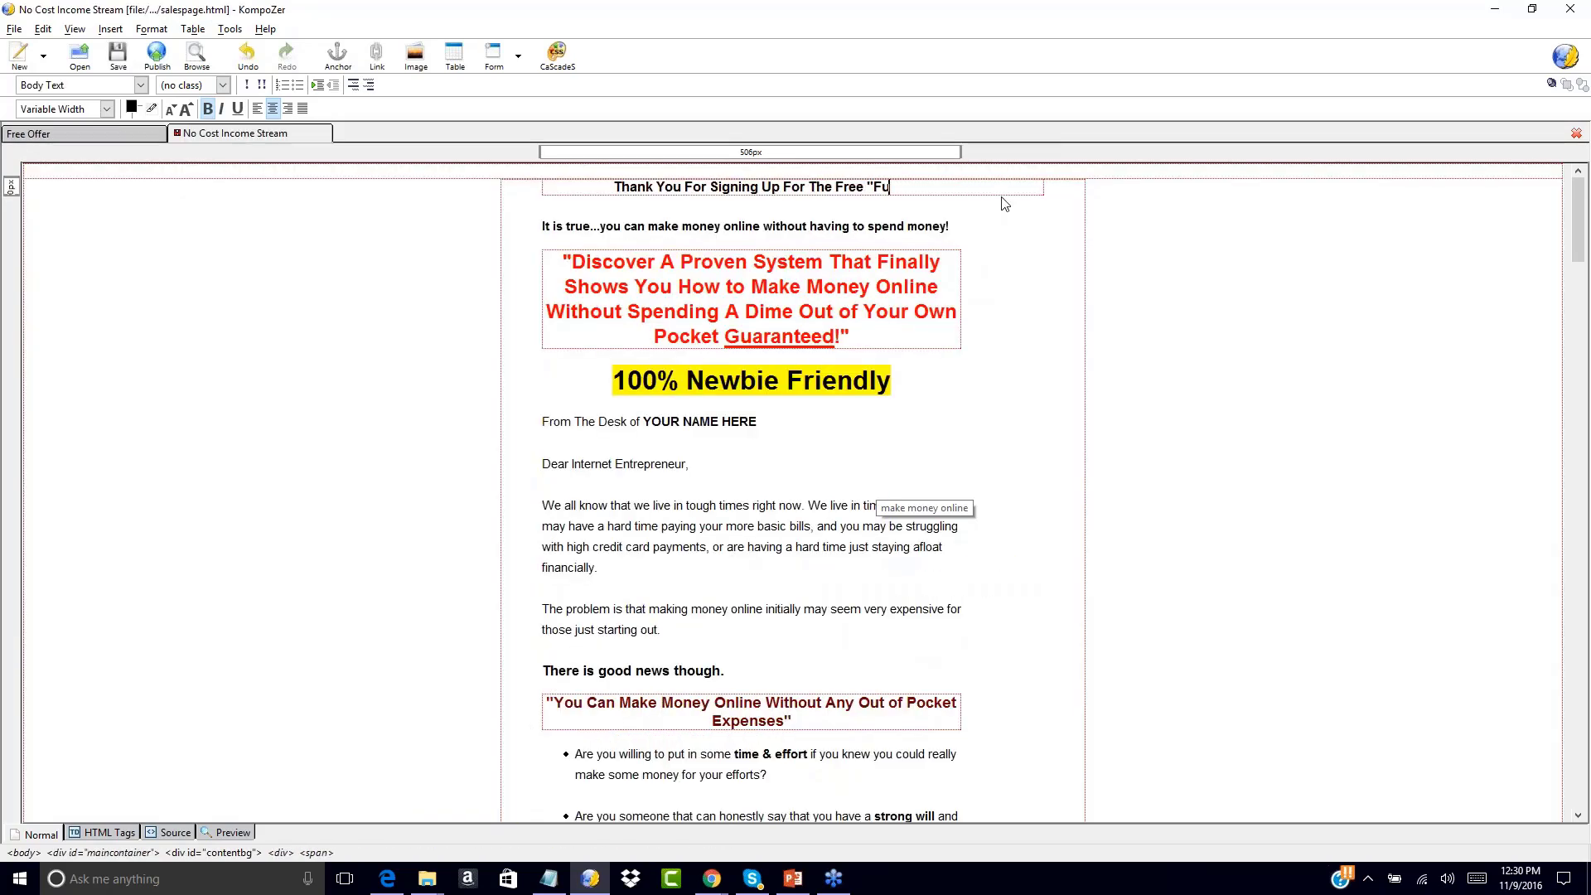
{"action": "type", "text": "ll Time In"}
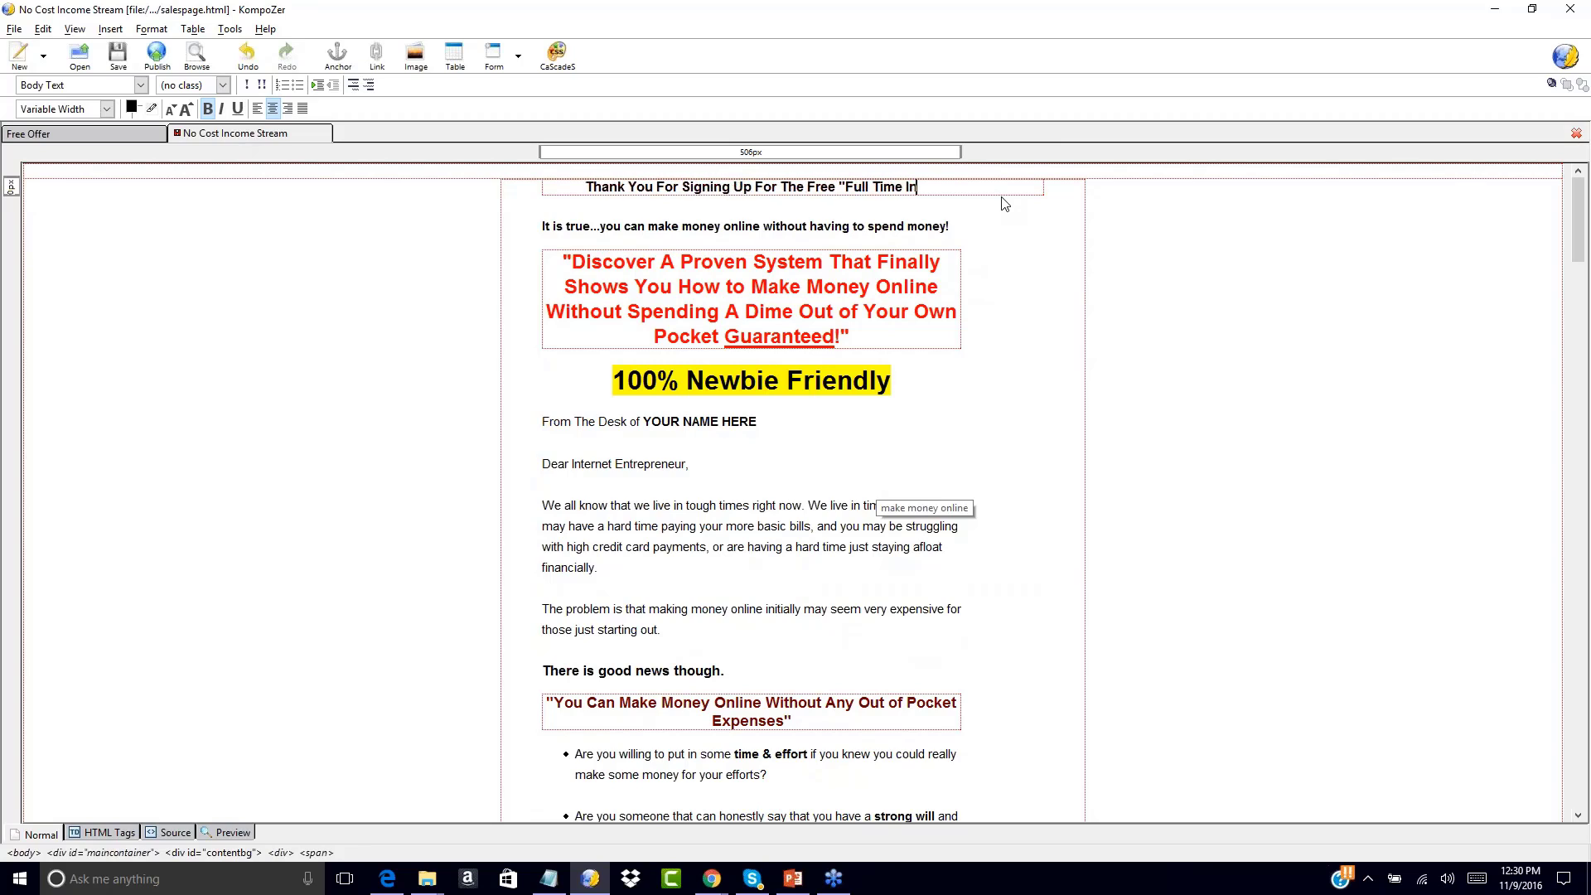
{"action": "type", "text": "come with PLR\" Tr"}
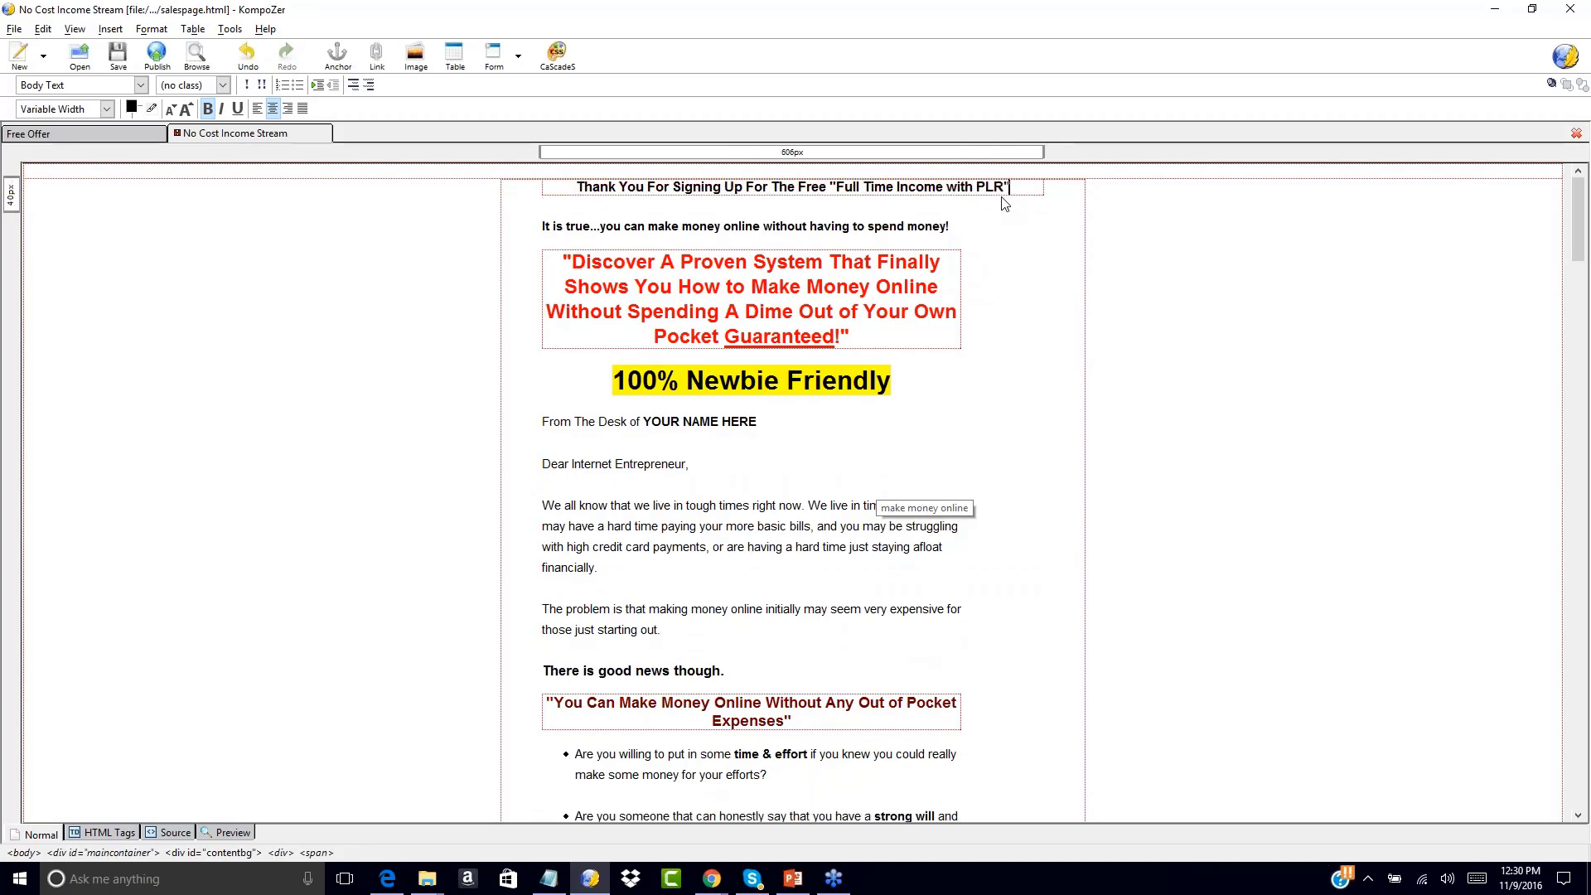
{"action": "type", "text": "aiin"}
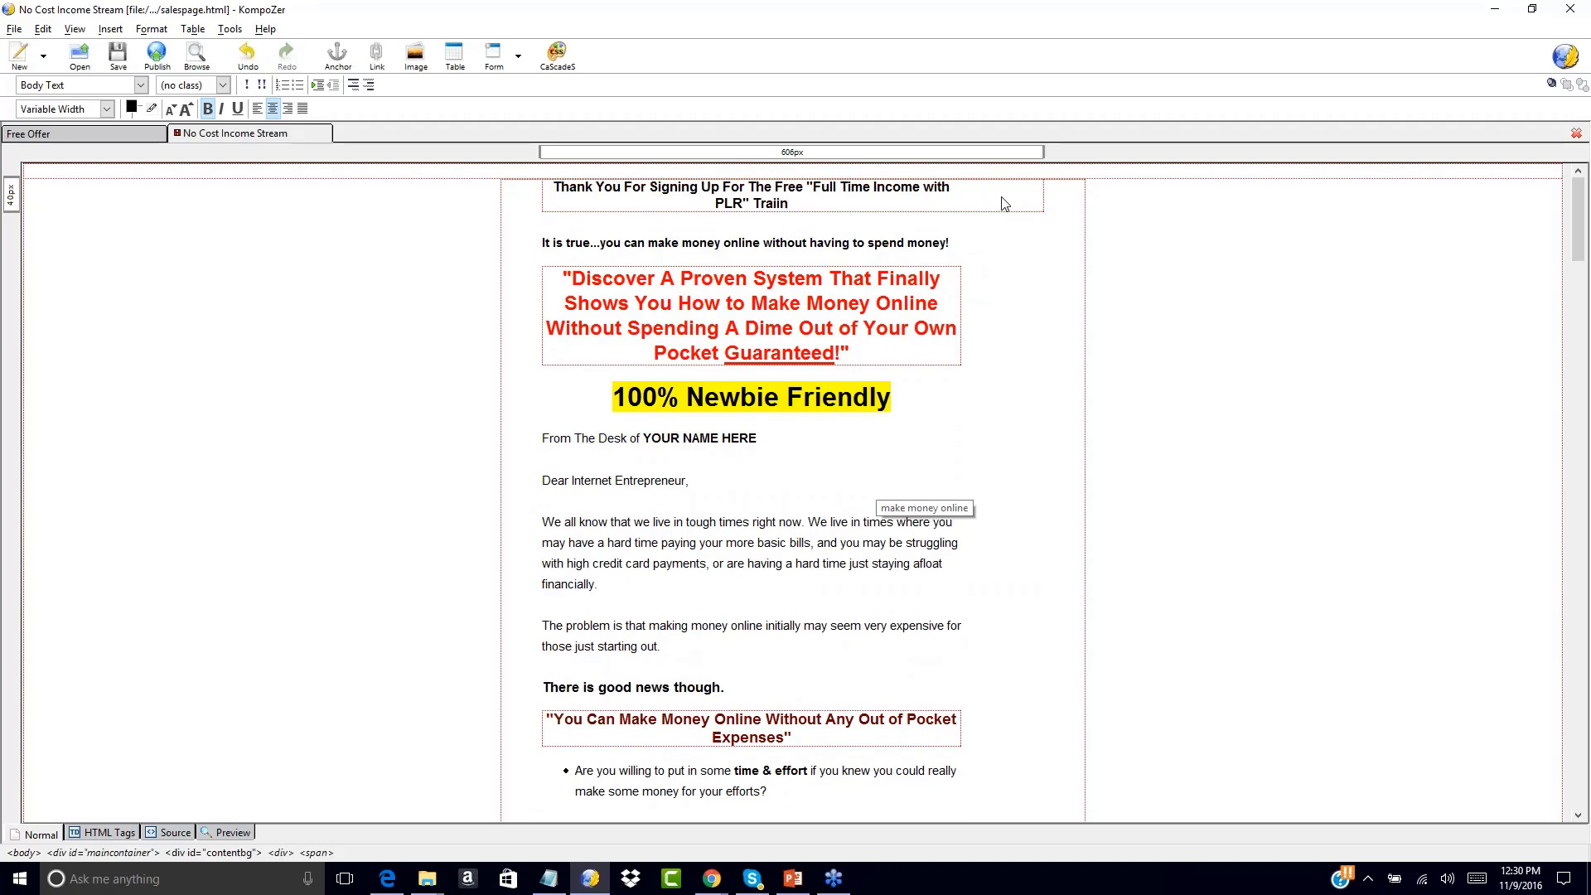
{"action": "key", "text": "BackSpace"}
{"action": "key", "text": "BackSpace"}
{"action": "type", "text": "ning."}
Append 'Your Download Link Has Been Emailed To You. Please Check Your Inbox. After You Review'
{"action": "type", "text": "Please"}
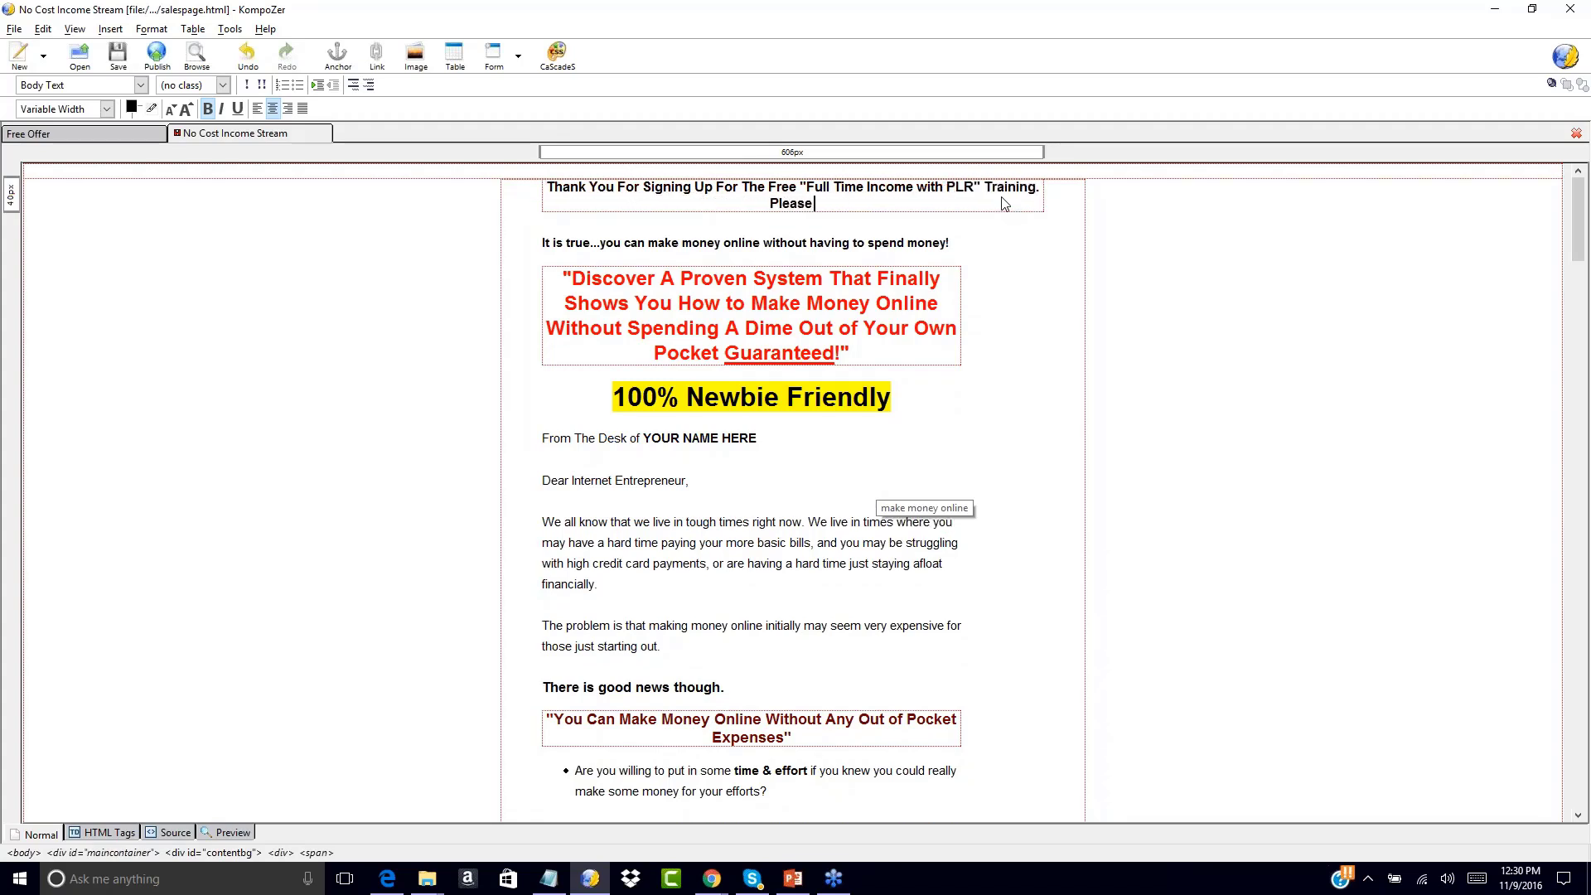
{"action": "type", "text": "ou"}
{"action": "key", "text": "BackSpace"}
{"action": "key", "text": "BackSpace"}
{"action": "key", "text": "BackSpace"}
{"action": "key", "text": "BackSpace"}
{"action": "key", "text": "BackSpace"}
{"action": "key", "text": "BackSpace"}
{"action": "type", "text": "Your Download Link Has Been Email"}
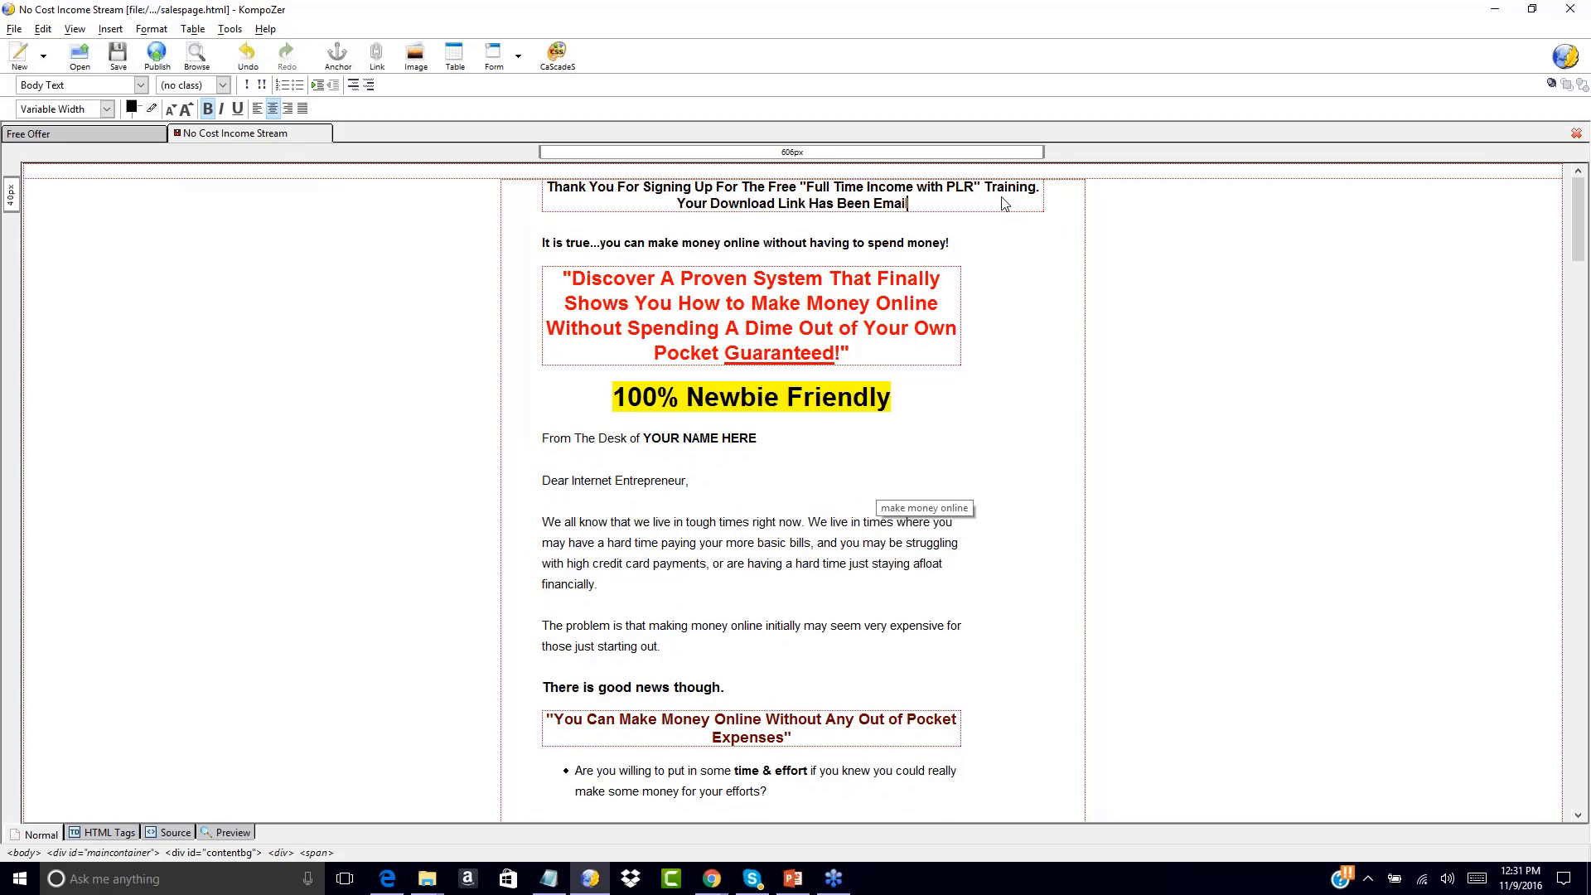
{"action": "type", "text": "ed To You. Please Ch"}
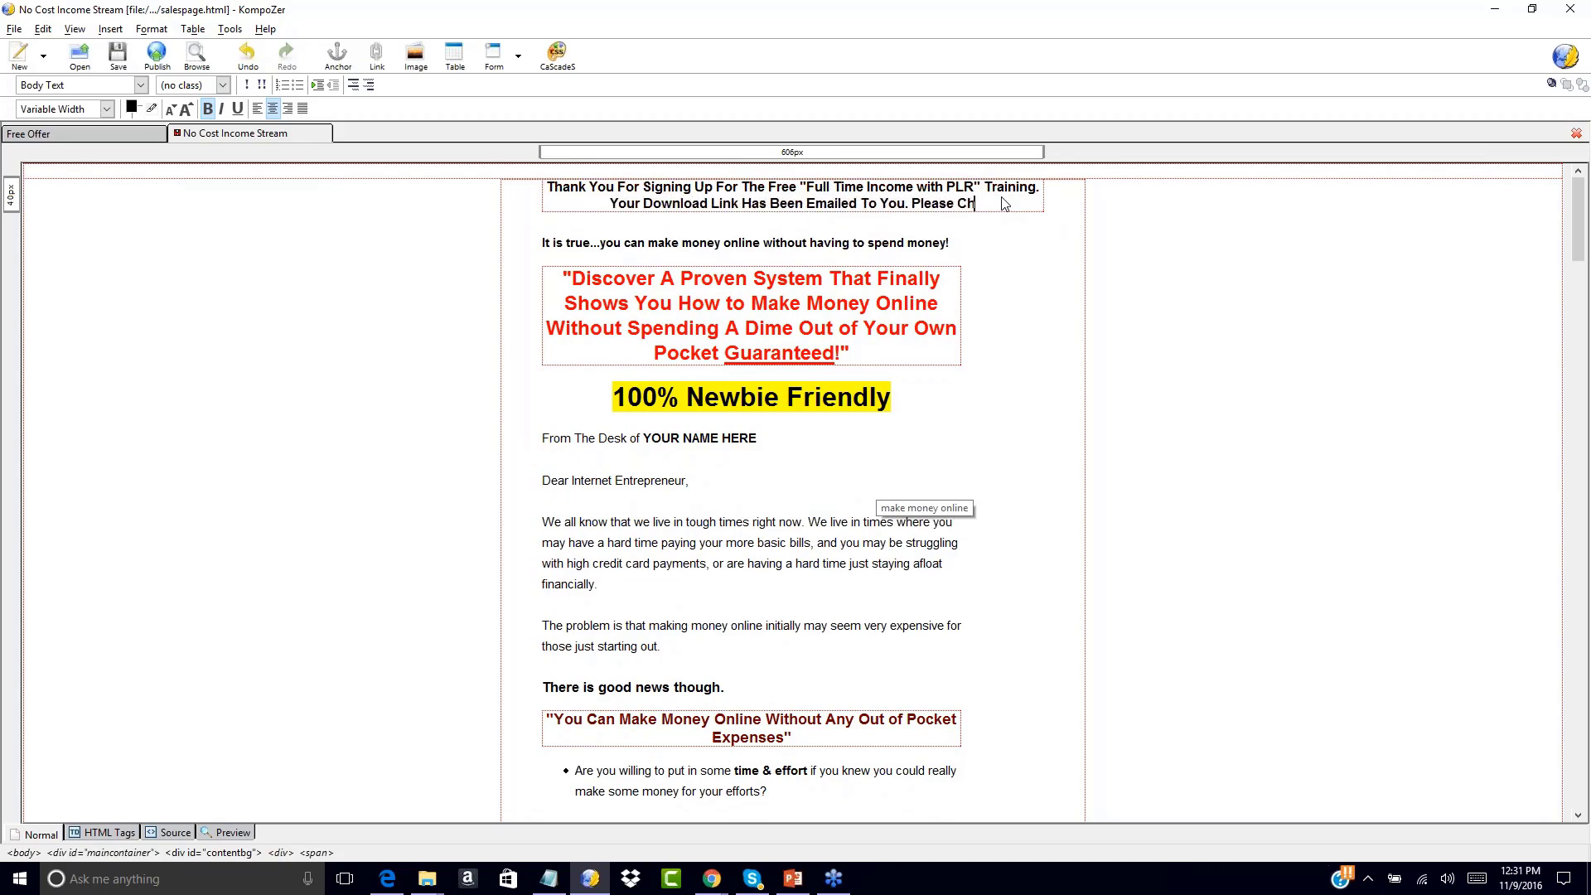
{"action": "type", "text": "eck Your Inbox"}
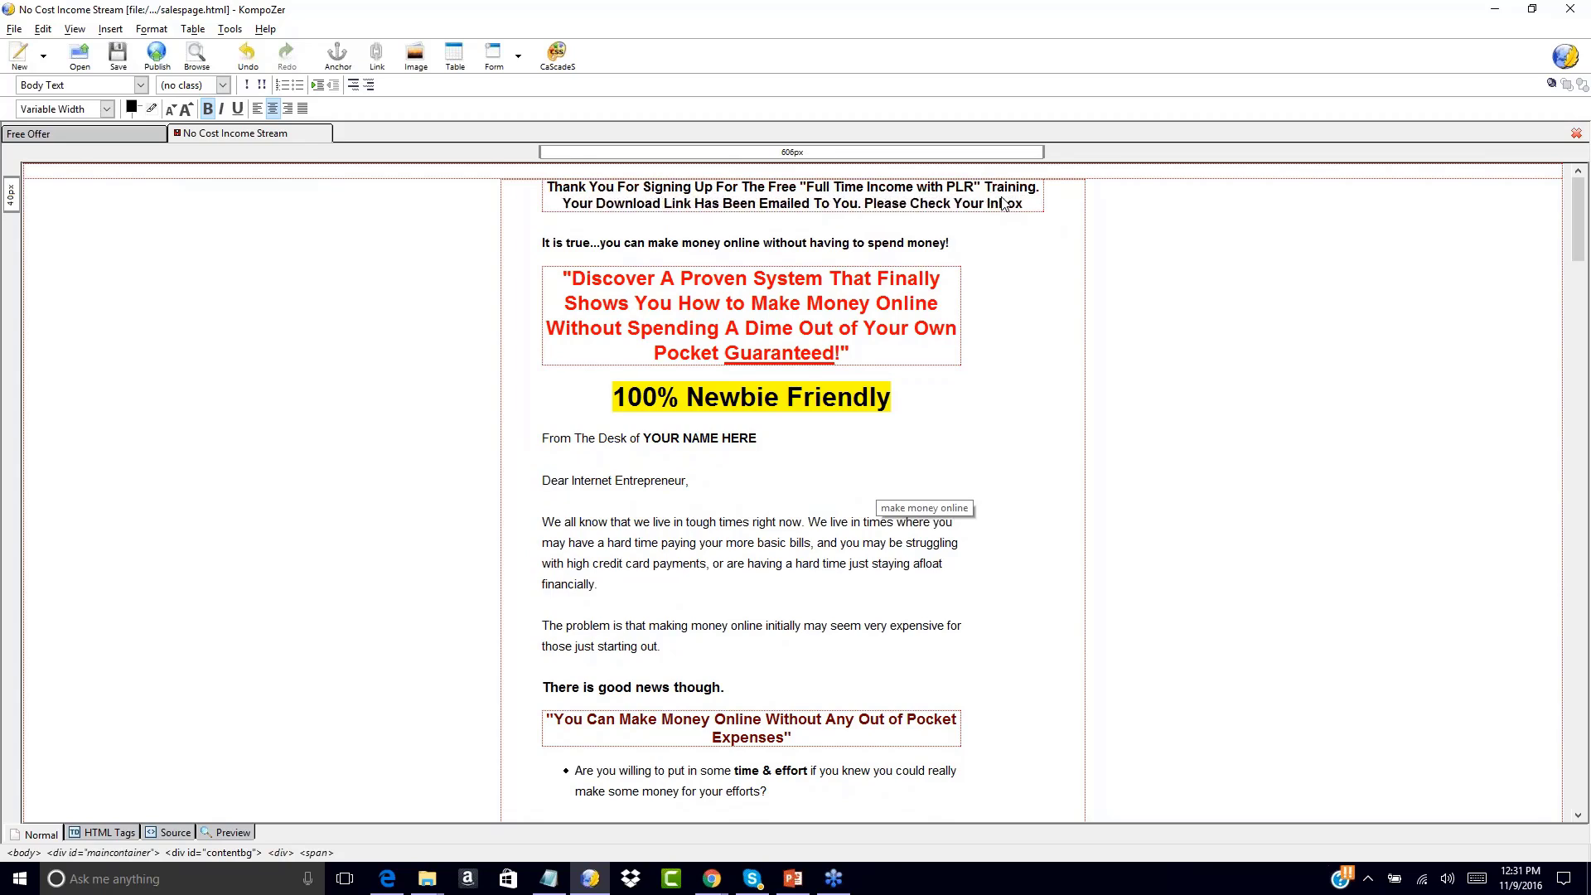
{"action": "type", "text": ". After"}
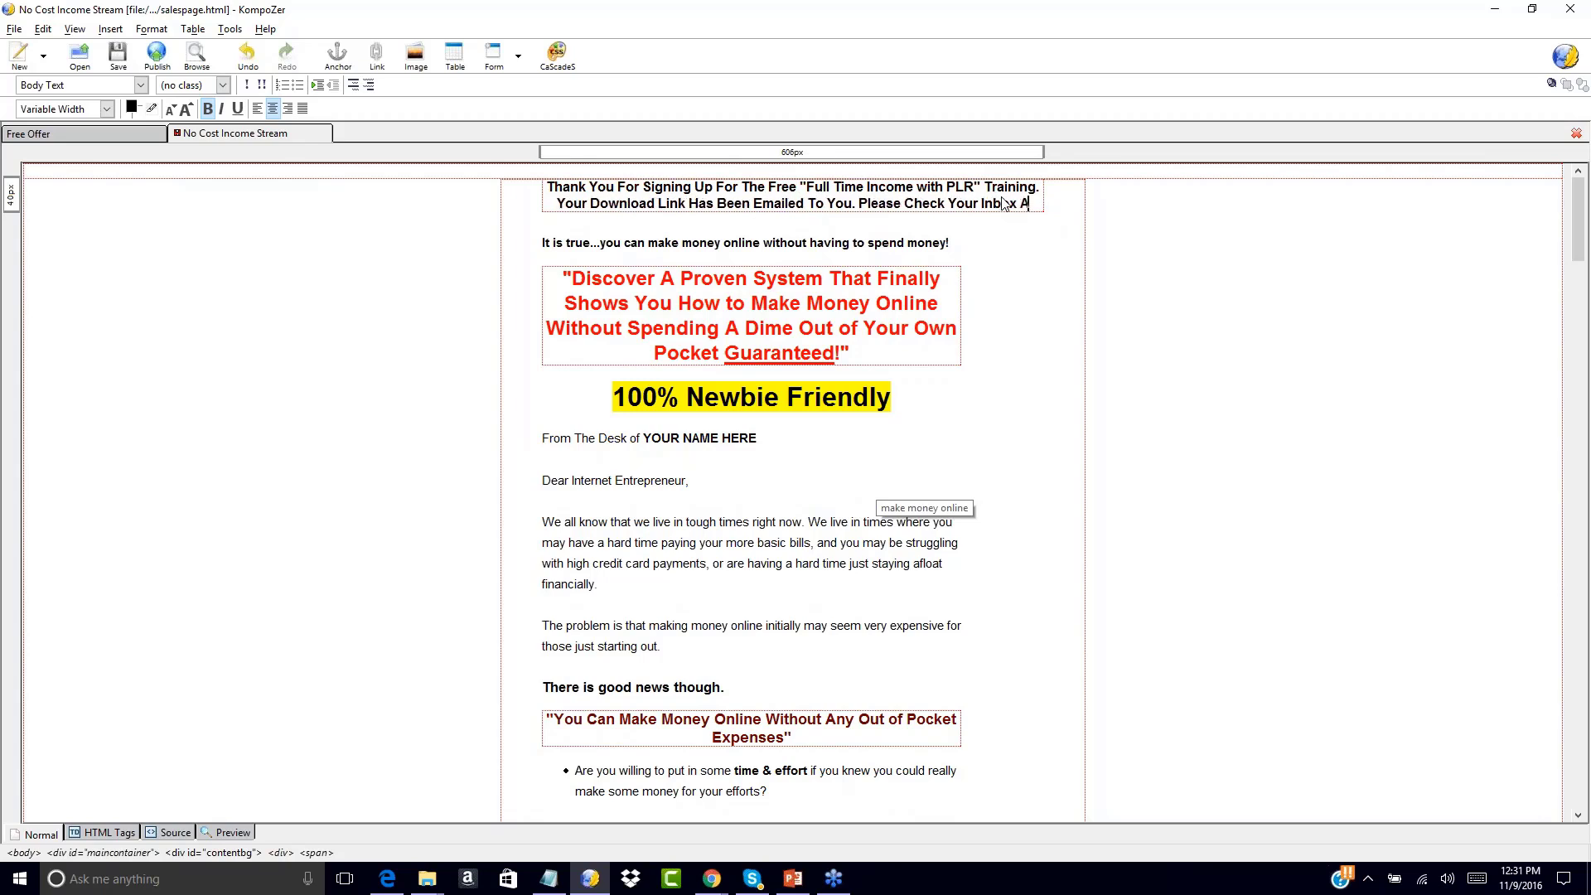
{"action": "type", "text": " You Review This Very Special Opportunity!"}
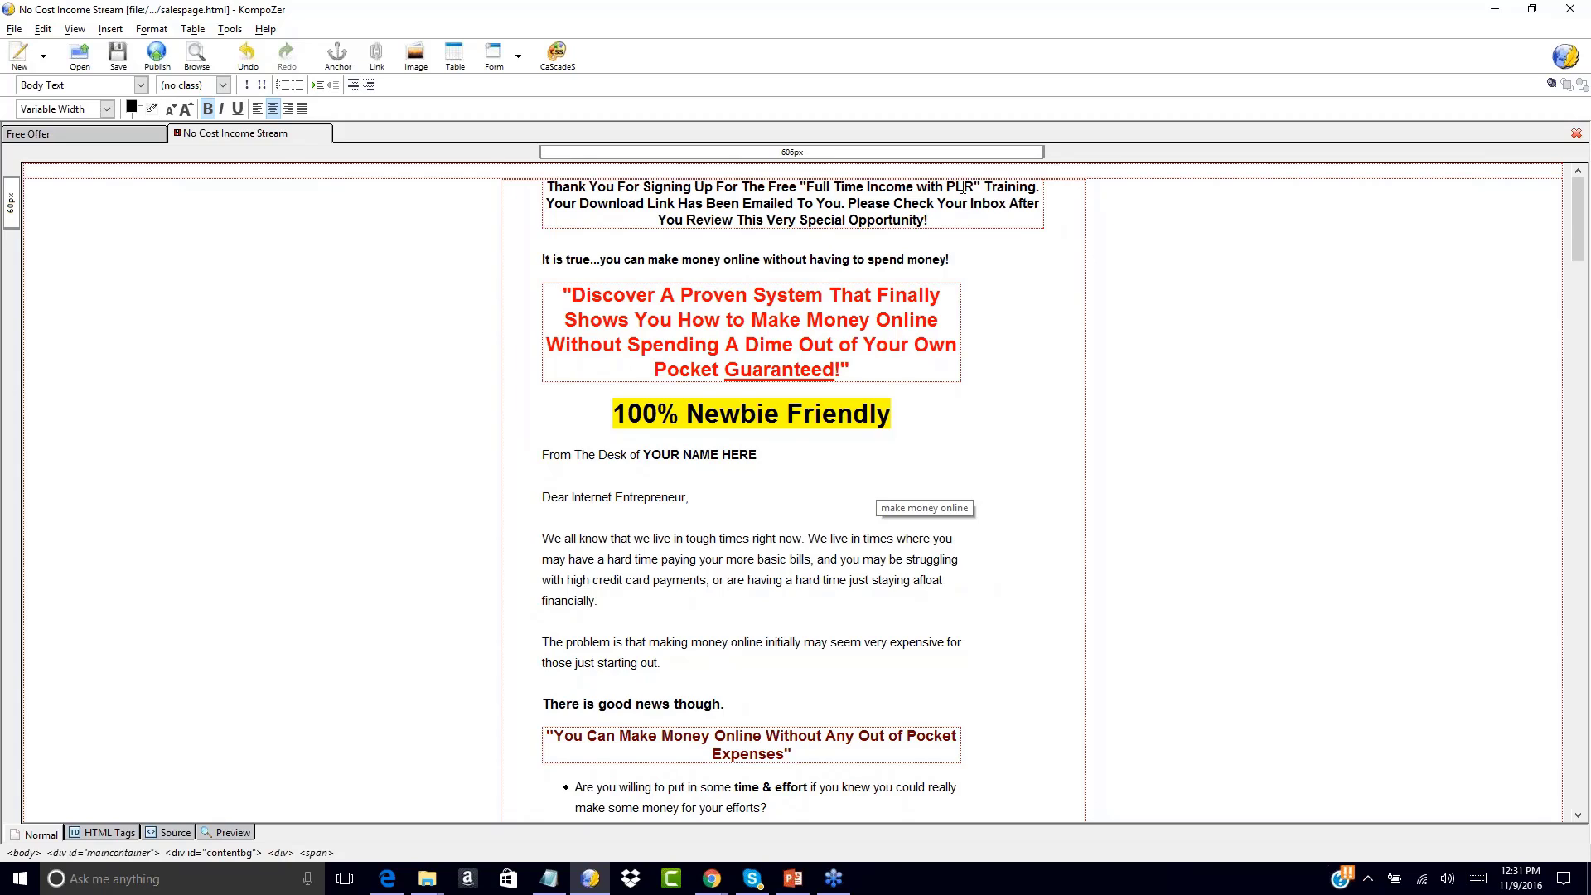
{"action": "left_click", "coordinate": [61, 134]}
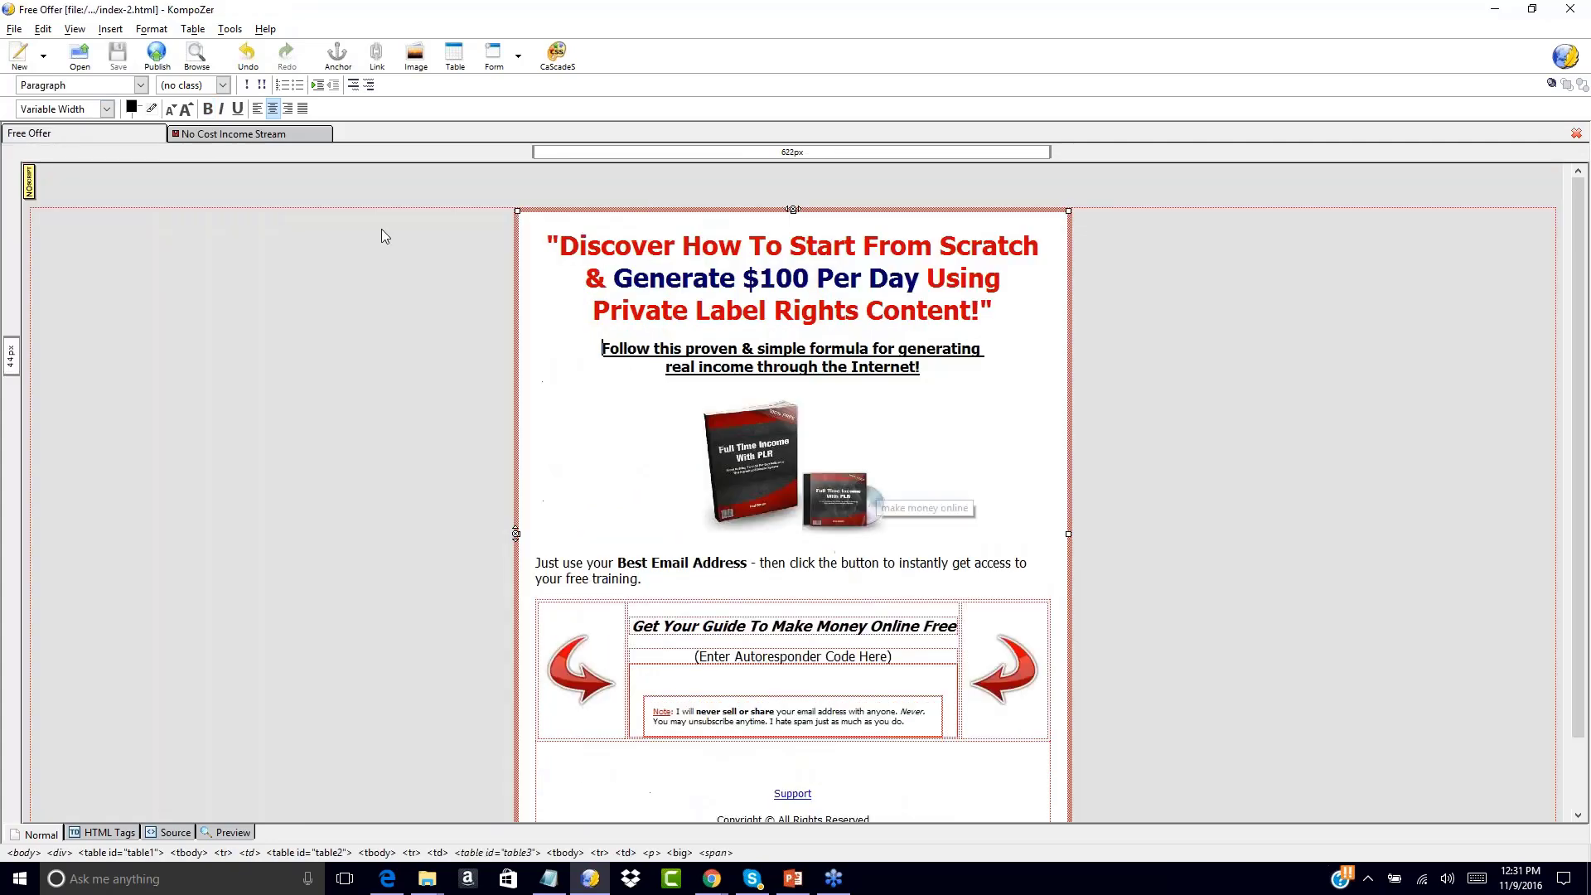
{"action": "left_click", "coordinate": [258, 136]}
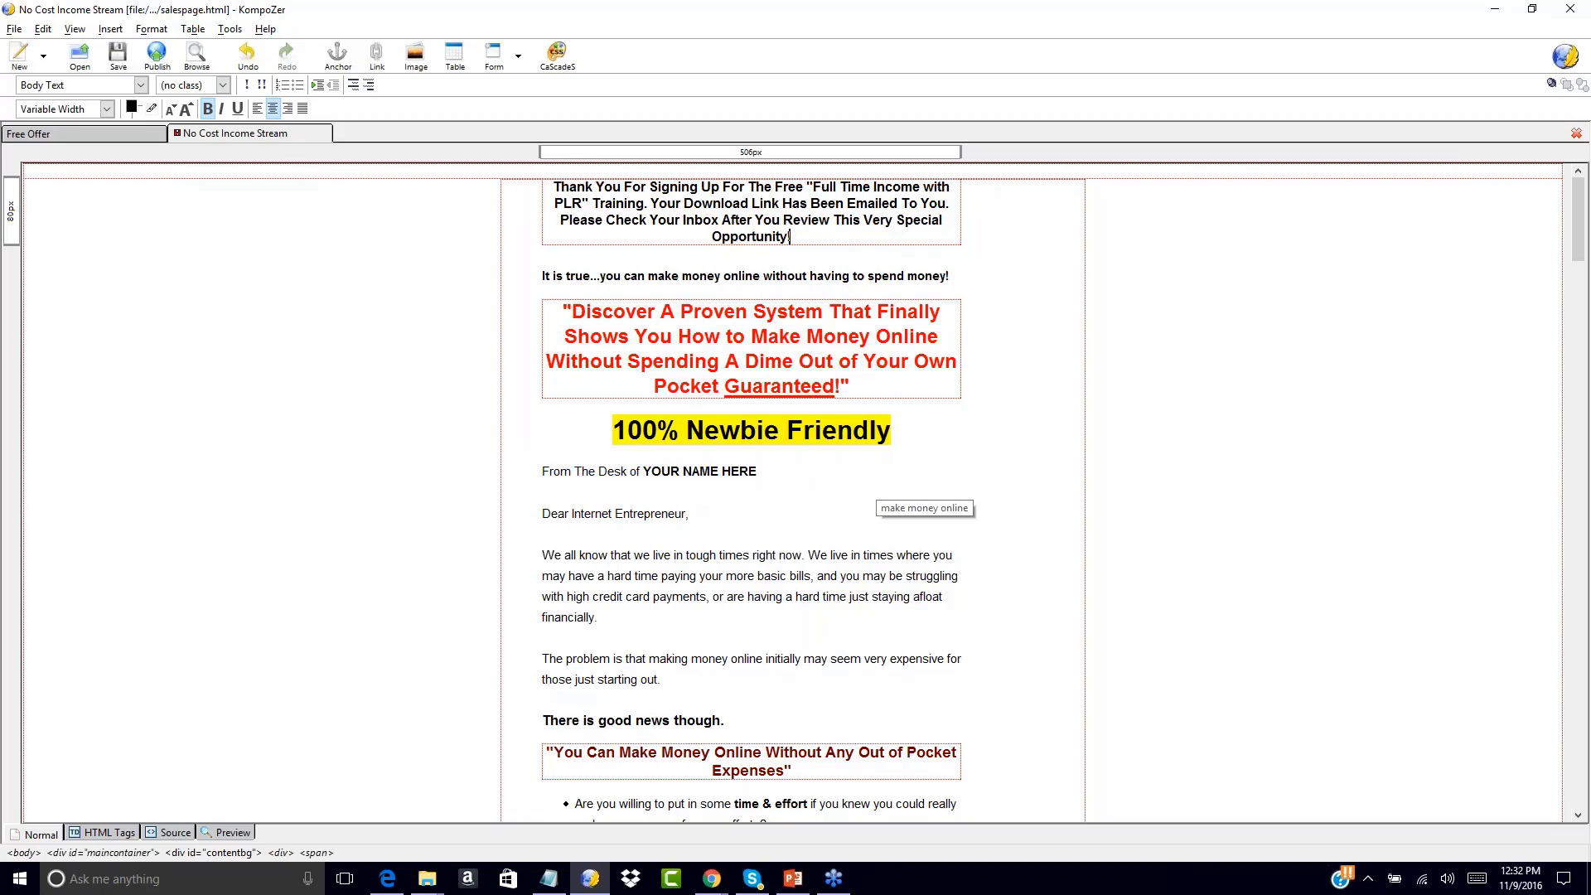
Select the full four-line thank-you heading, through 'Please Check Your Inbox After You Review...'
{"action": "left_click_drag", "start_coordinate": [554, 187], "coordinate": [804, 245]}
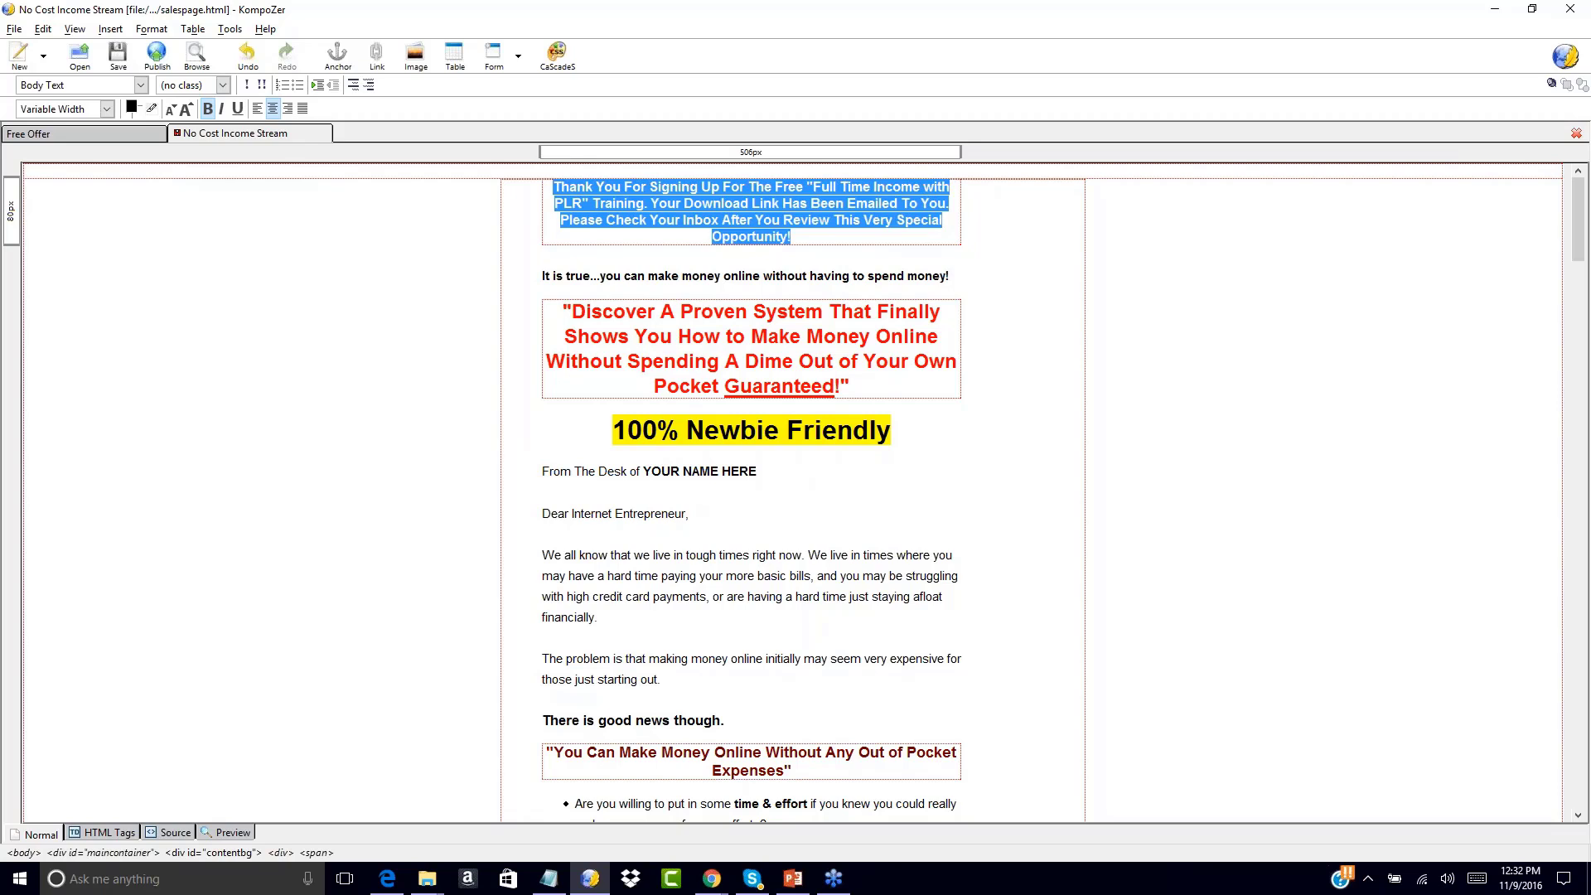
{"action": "left_click", "coordinate": [802, 241]}
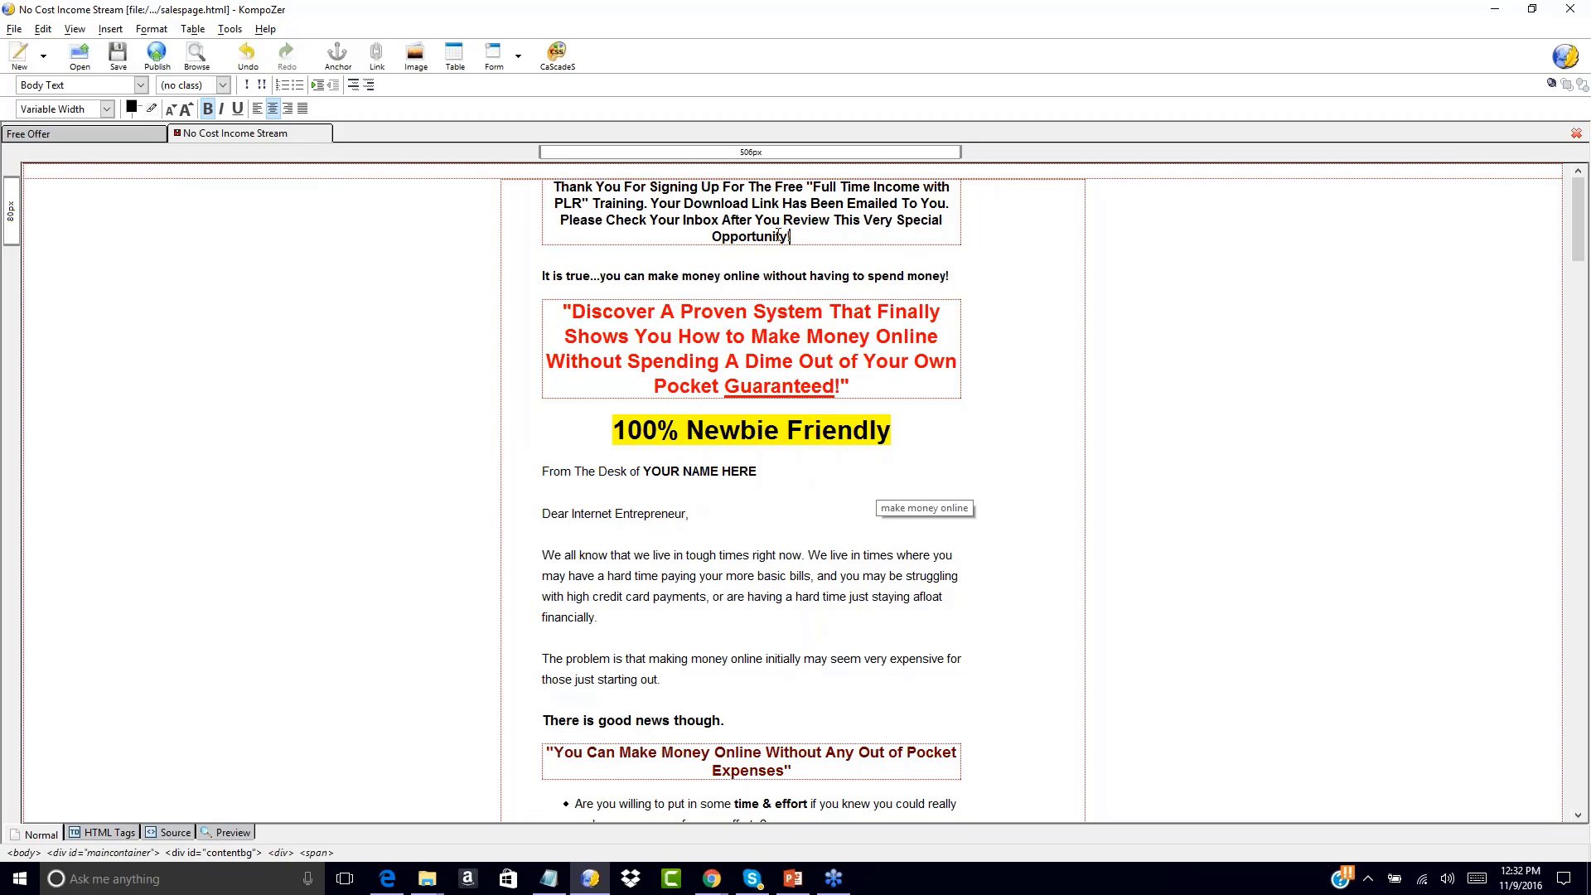
{"action": "left_click_drag", "start_coordinate": [557, 187], "coordinate": [832, 242]}
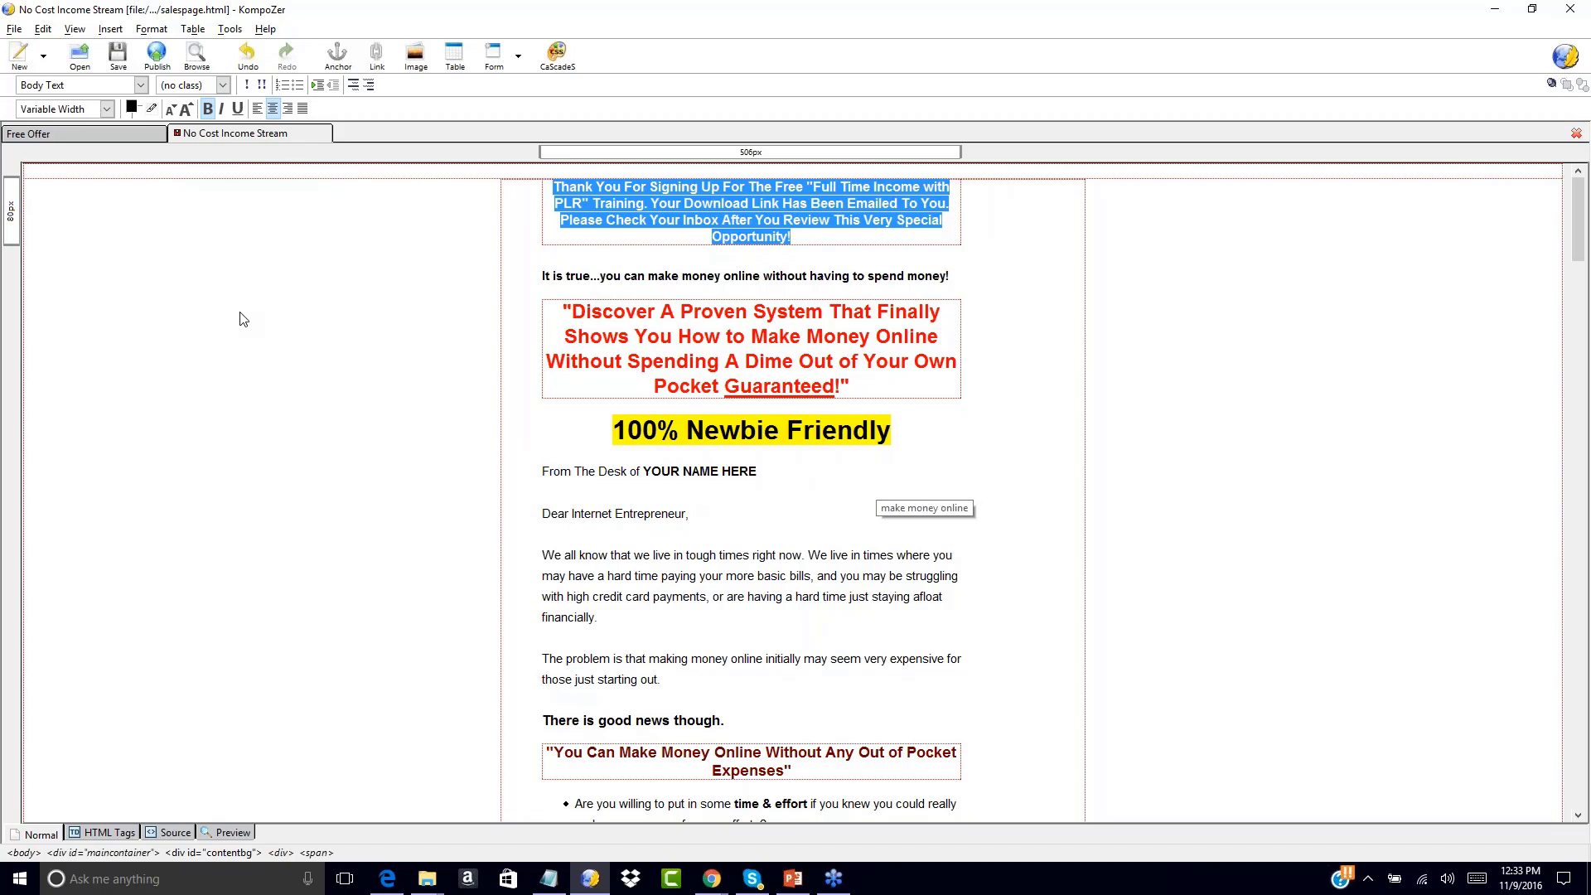
Enlarge the heading text by three size steps, then reduce it by one
{"action": "left_click", "coordinate": [185, 110]}
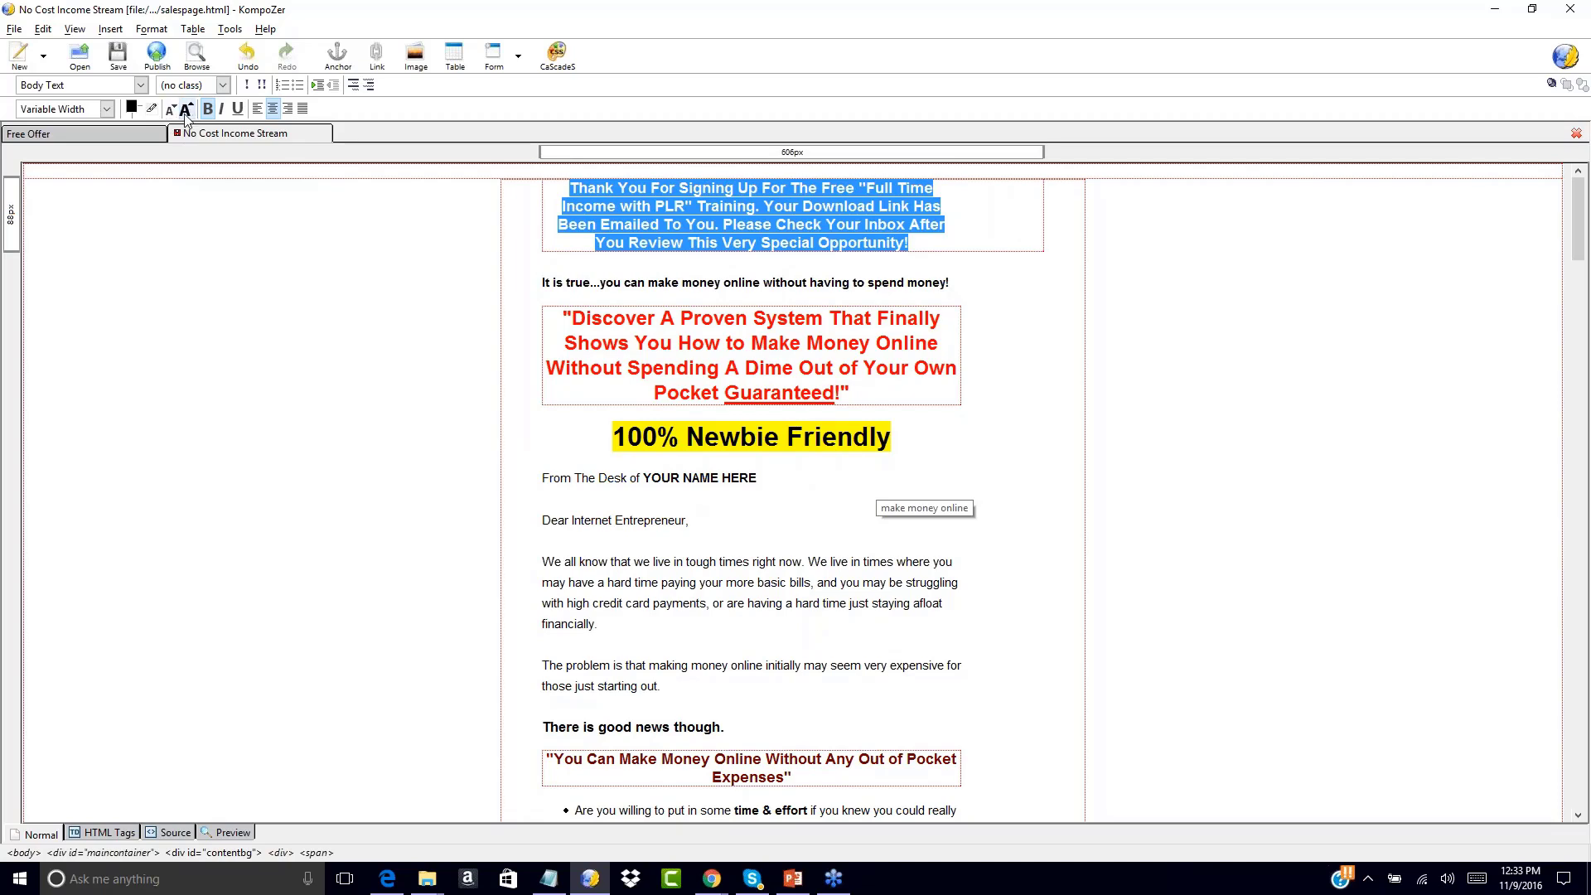
{"action": "left_click", "coordinate": [187, 111]}
{"action": "left_click", "coordinate": [187, 112]}
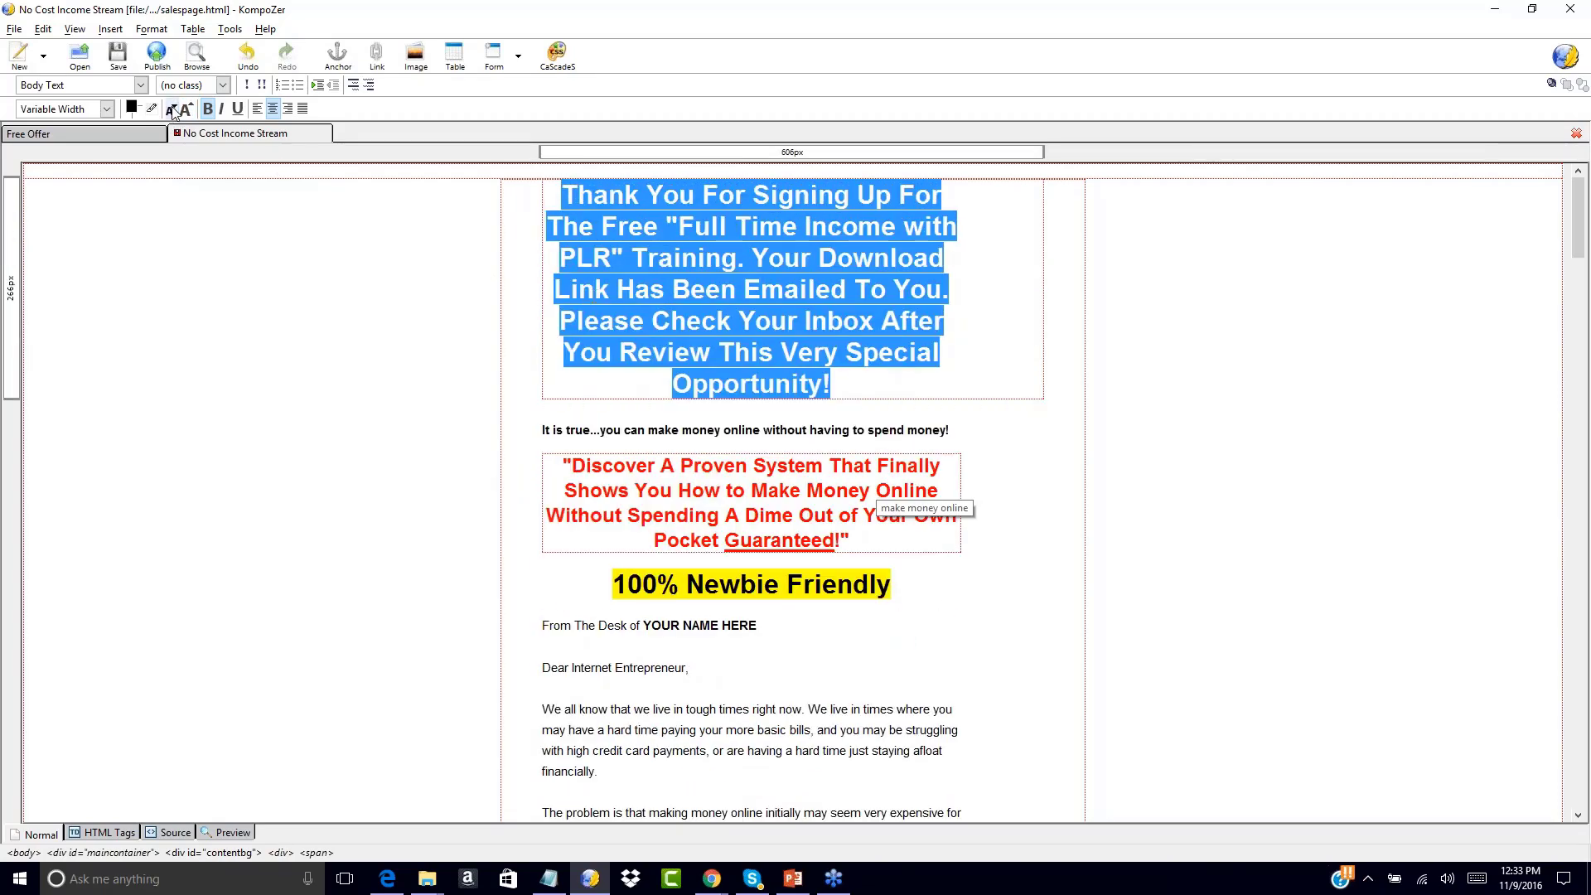
{"action": "left_click", "coordinate": [172, 110]}
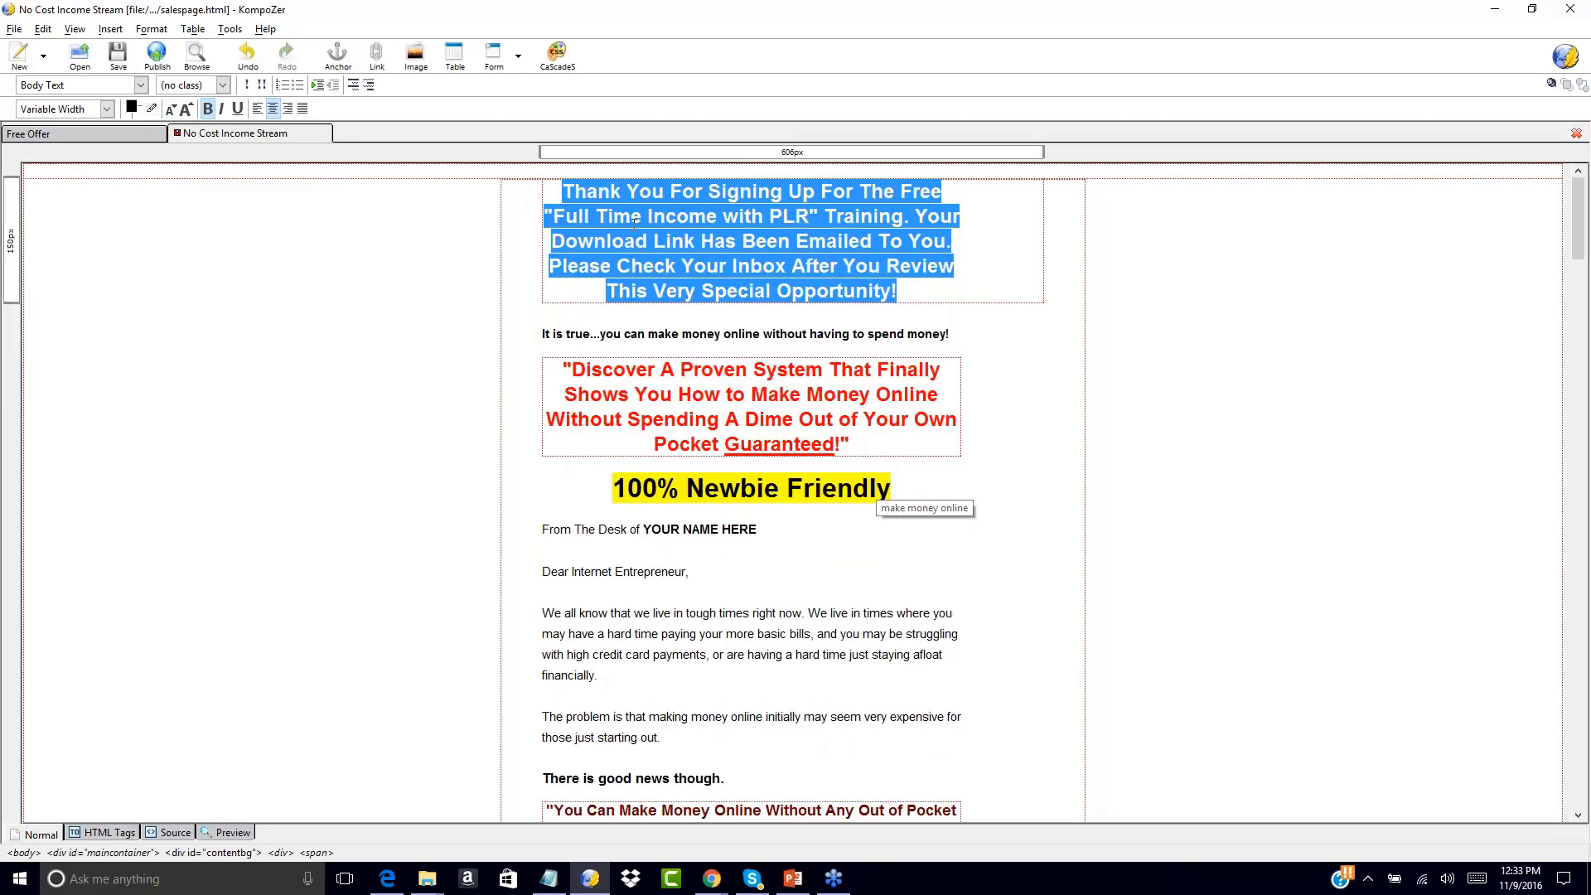
Give the heading a light yellow #FFFF66 highlight
{"action": "left_click", "coordinate": [152, 109]}
{"action": "left_click", "coordinate": [280, 103]}
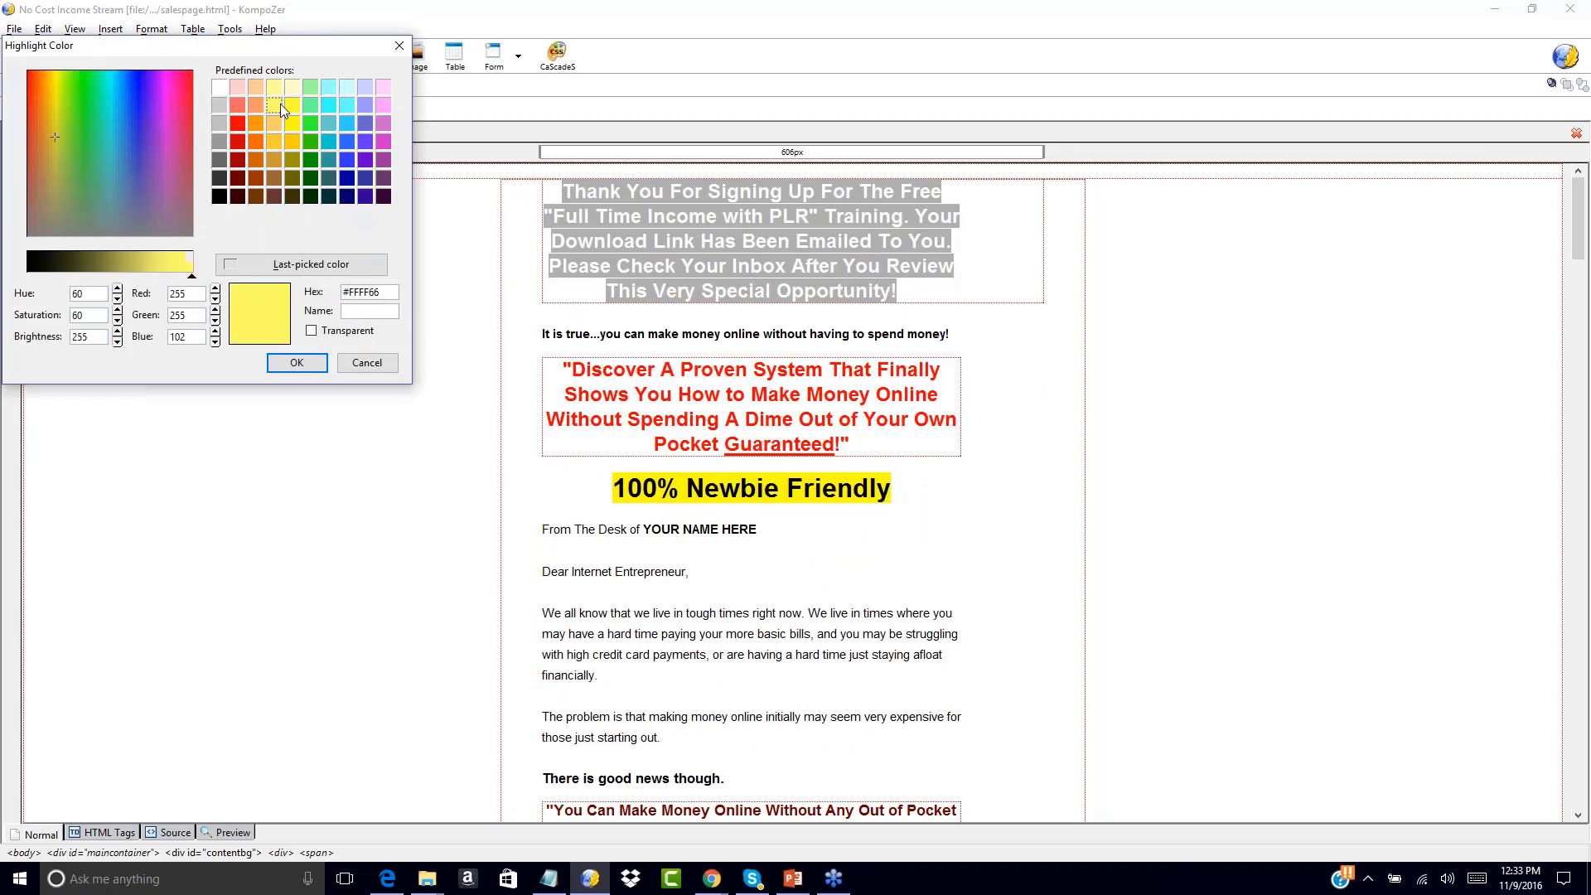
{"action": "left_click", "coordinate": [296, 363]}
{"action": "left_click", "coordinate": [302, 369]}
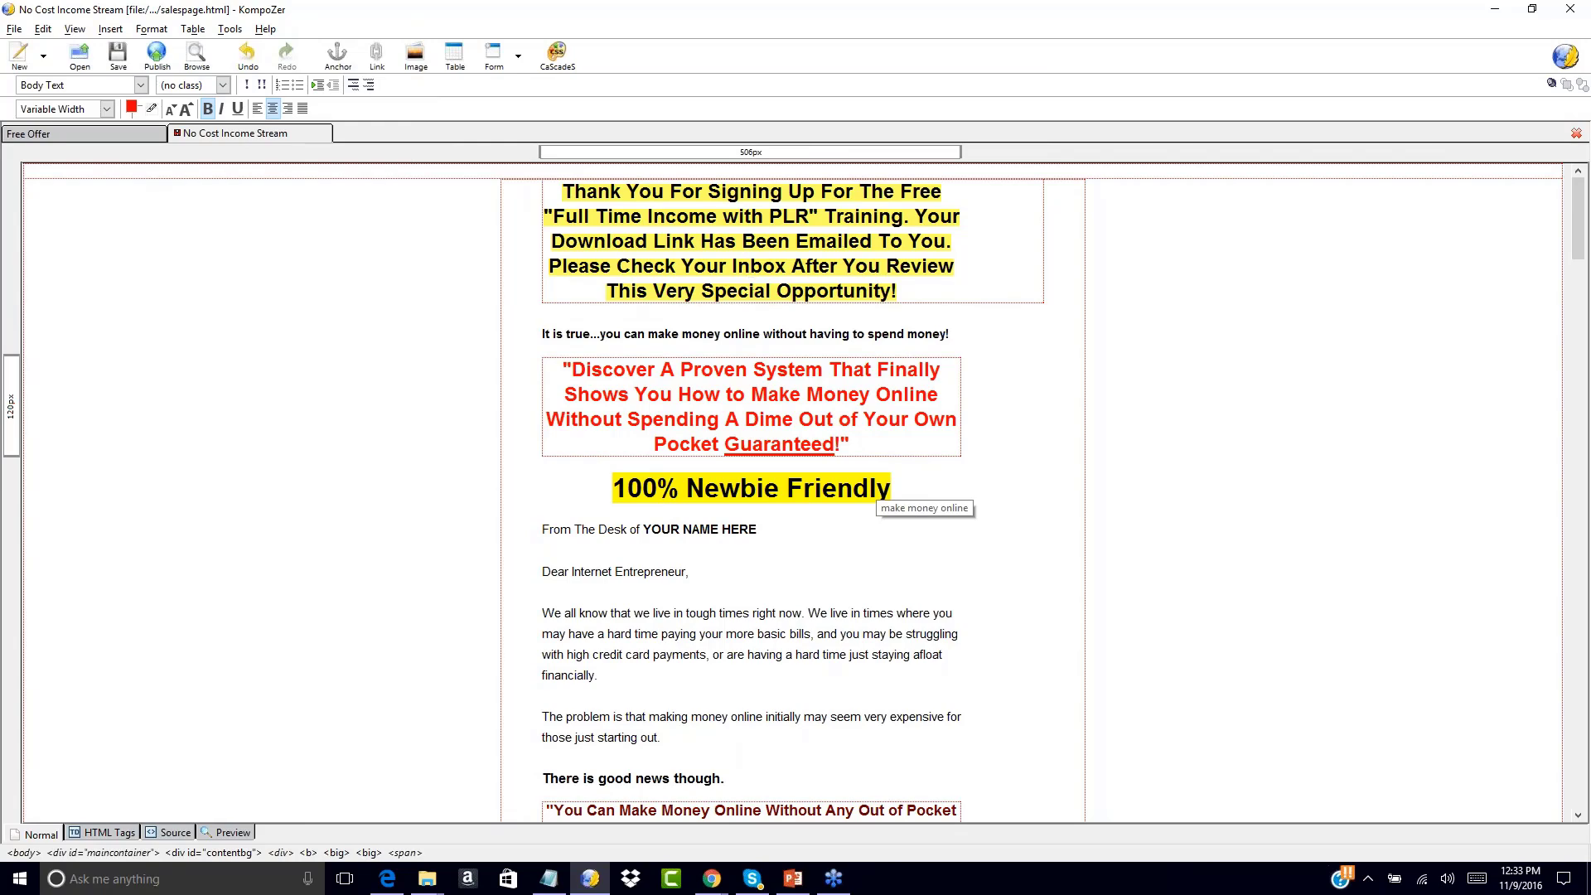
Replace 'YOUR NAME HERE' in the 'From The Desk of' line with the author's name
{"action": "scroll", "coordinate": [401, 445], "scroll_direction": "down", "scroll_amount": 10}
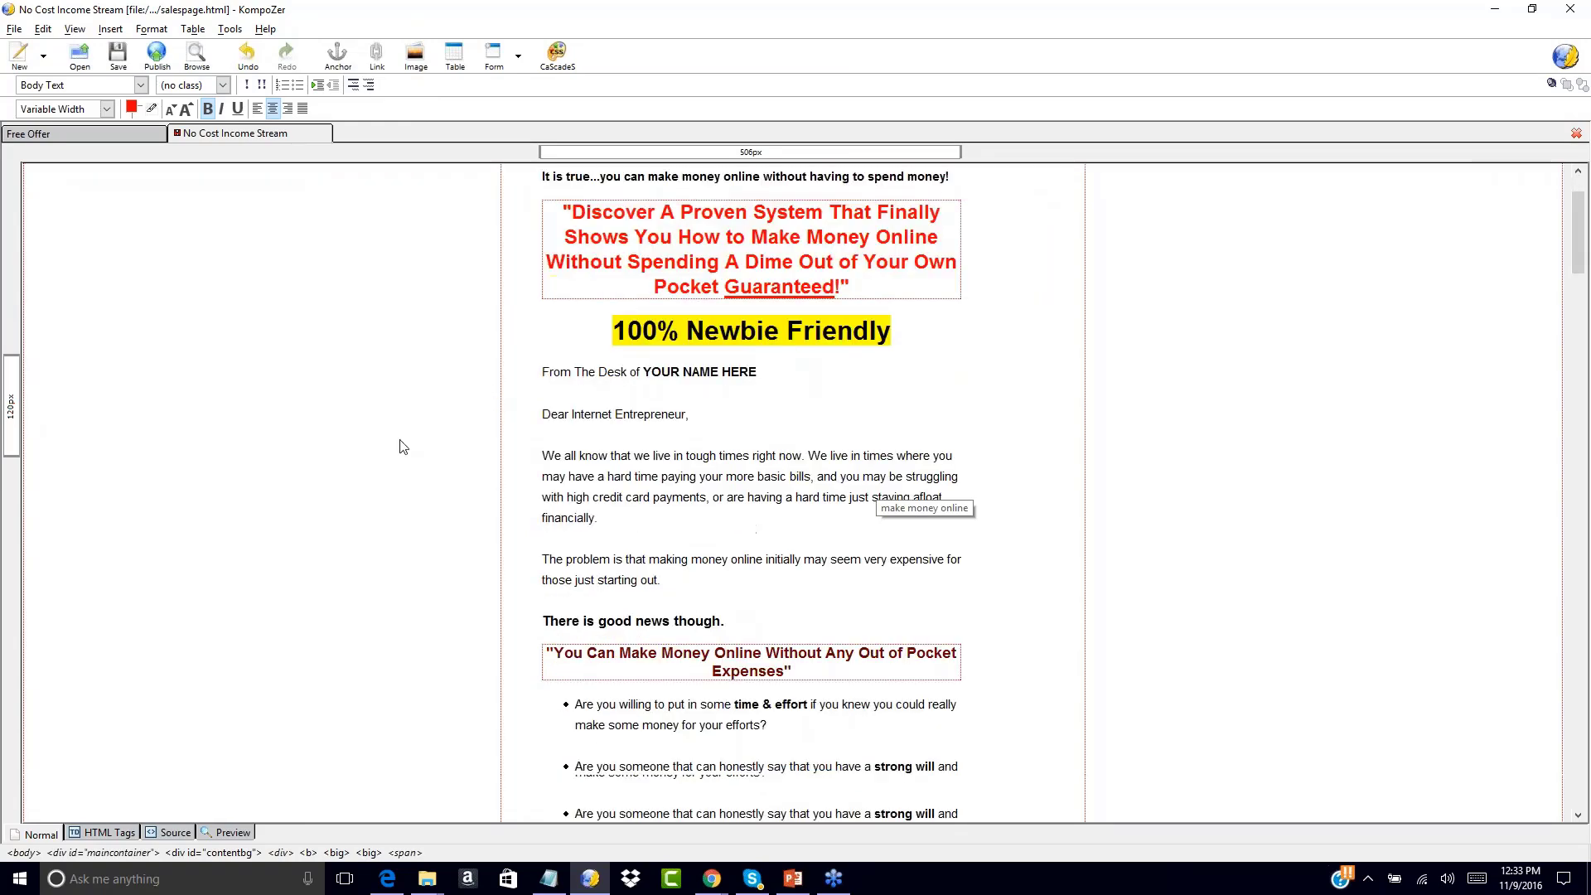
{"action": "scroll", "coordinate": [401, 447], "scroll_direction": "up", "scroll_amount": 10}
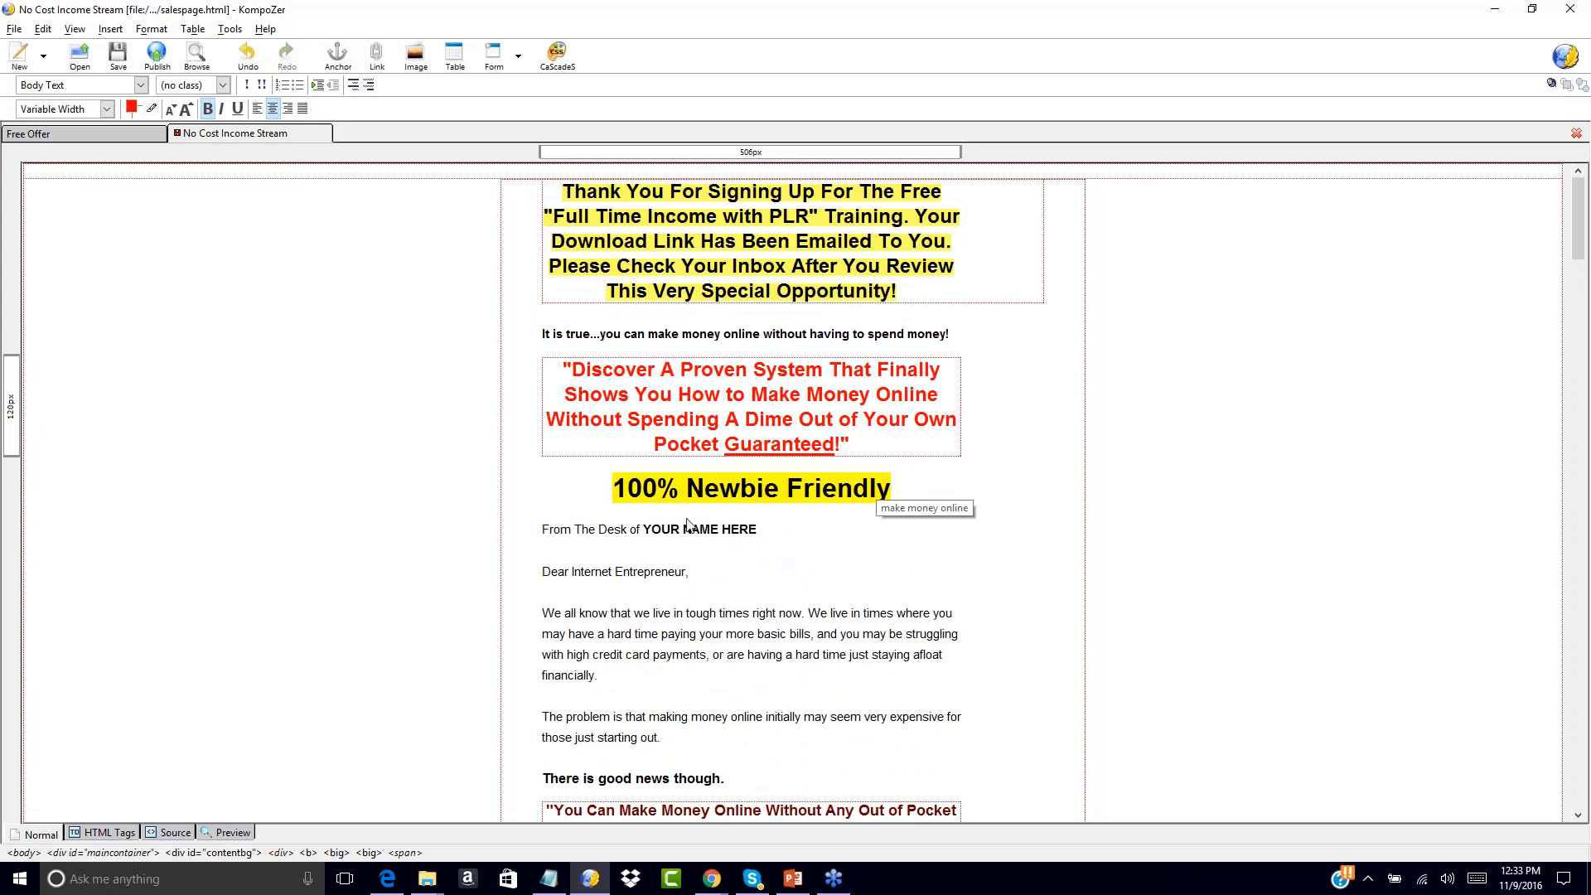
{"action": "left_click_drag", "start_coordinate": [646, 528], "coordinate": [757, 531]}
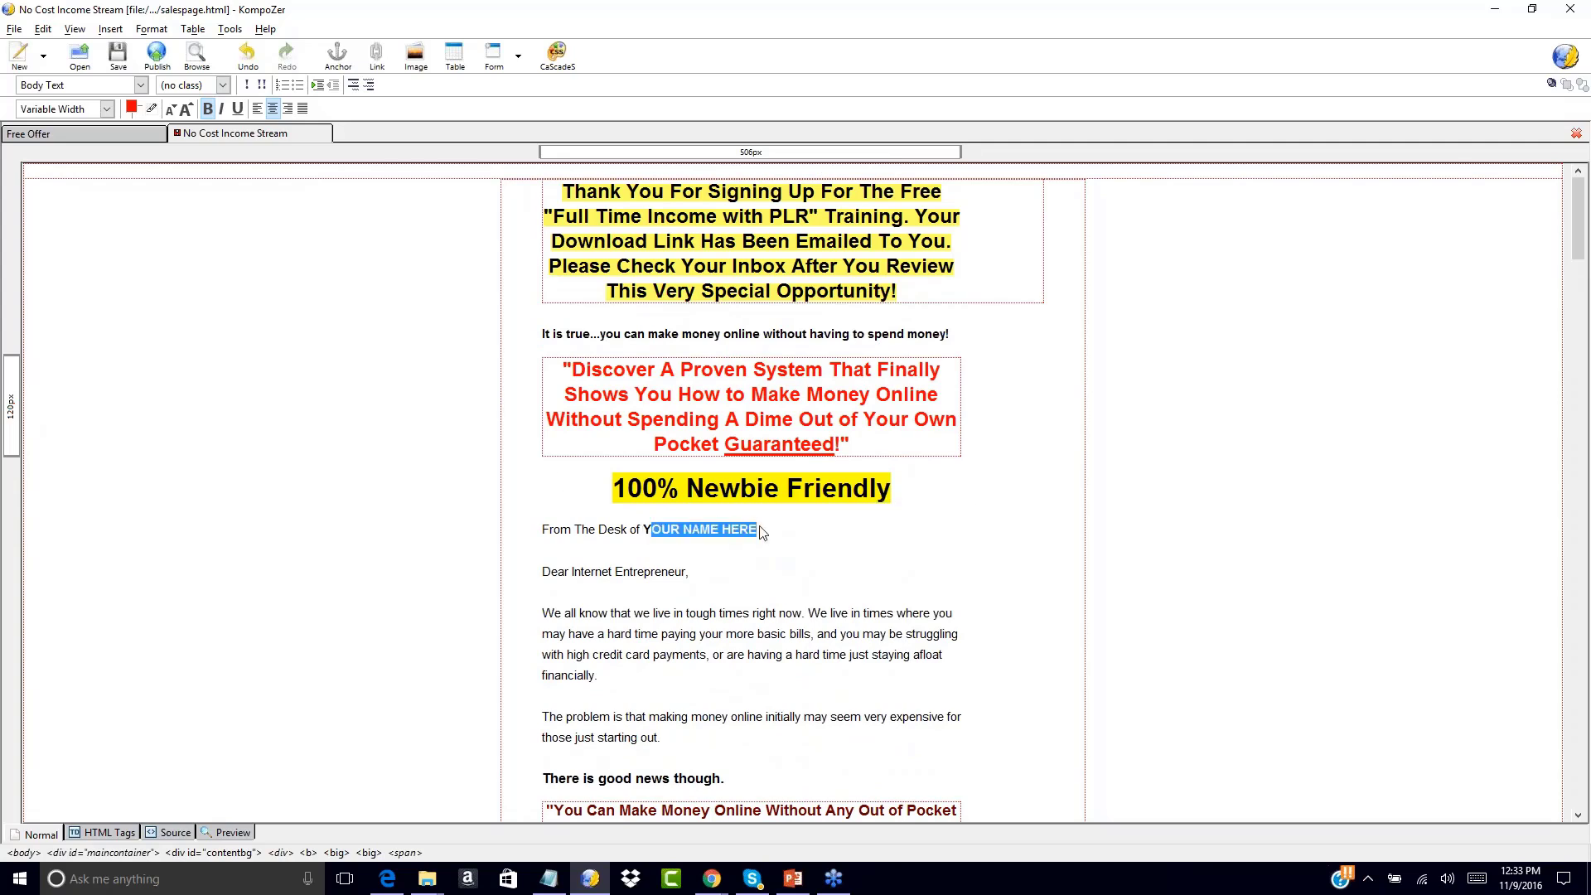
{"action": "key", "text": "BackSpace"}
{"action": "type", "text": "Paul Counts"}
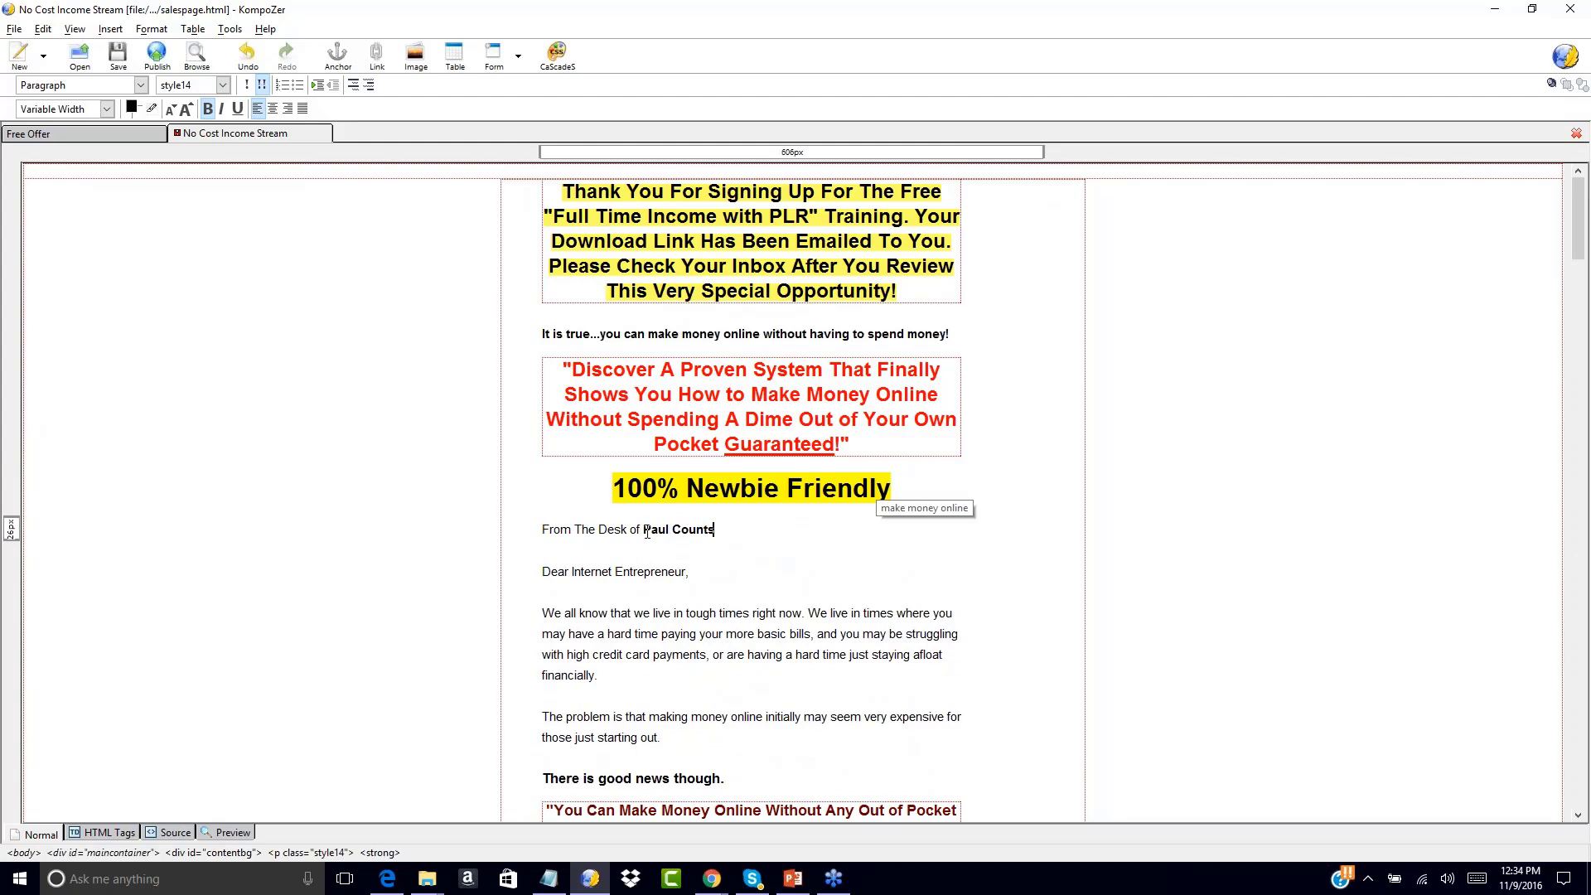
{"action": "key", "text": "ctrl+shift+Left"}
{"action": "key", "text": "ctrl+shift+Left"}
{"action": "type", "text": "John SMith"}
{"action": "key", "text": "BackSpace"}
{"action": "key", "text": "BackSpace"}
{"action": "key", "text": "BackSpace"}
{"action": "key", "text": "BackSpace"}
{"action": "type", "text": "mith"}
{"action": "left_click", "coordinate": [904, 572]}
Replace the 'YOUR NAME' placeholder under Sincerely with the author's name
{"action": "scroll", "coordinate": [962, 550], "scroll_direction": "down", "scroll_amount": 15}
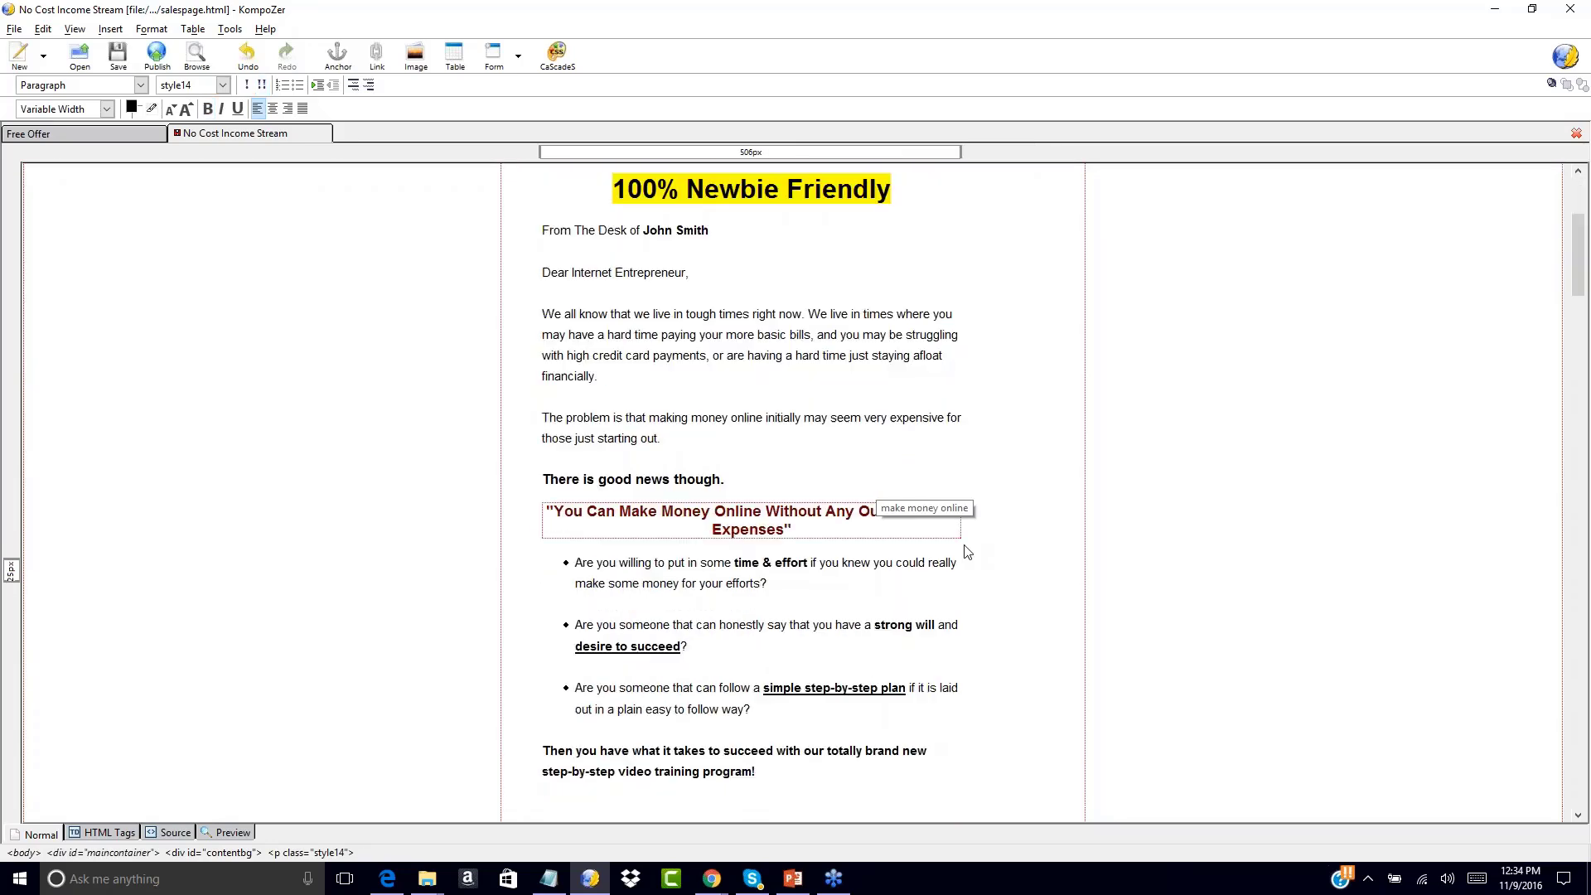
{"action": "scroll", "coordinate": [966, 552], "scroll_direction": "down", "scroll_amount": 20}
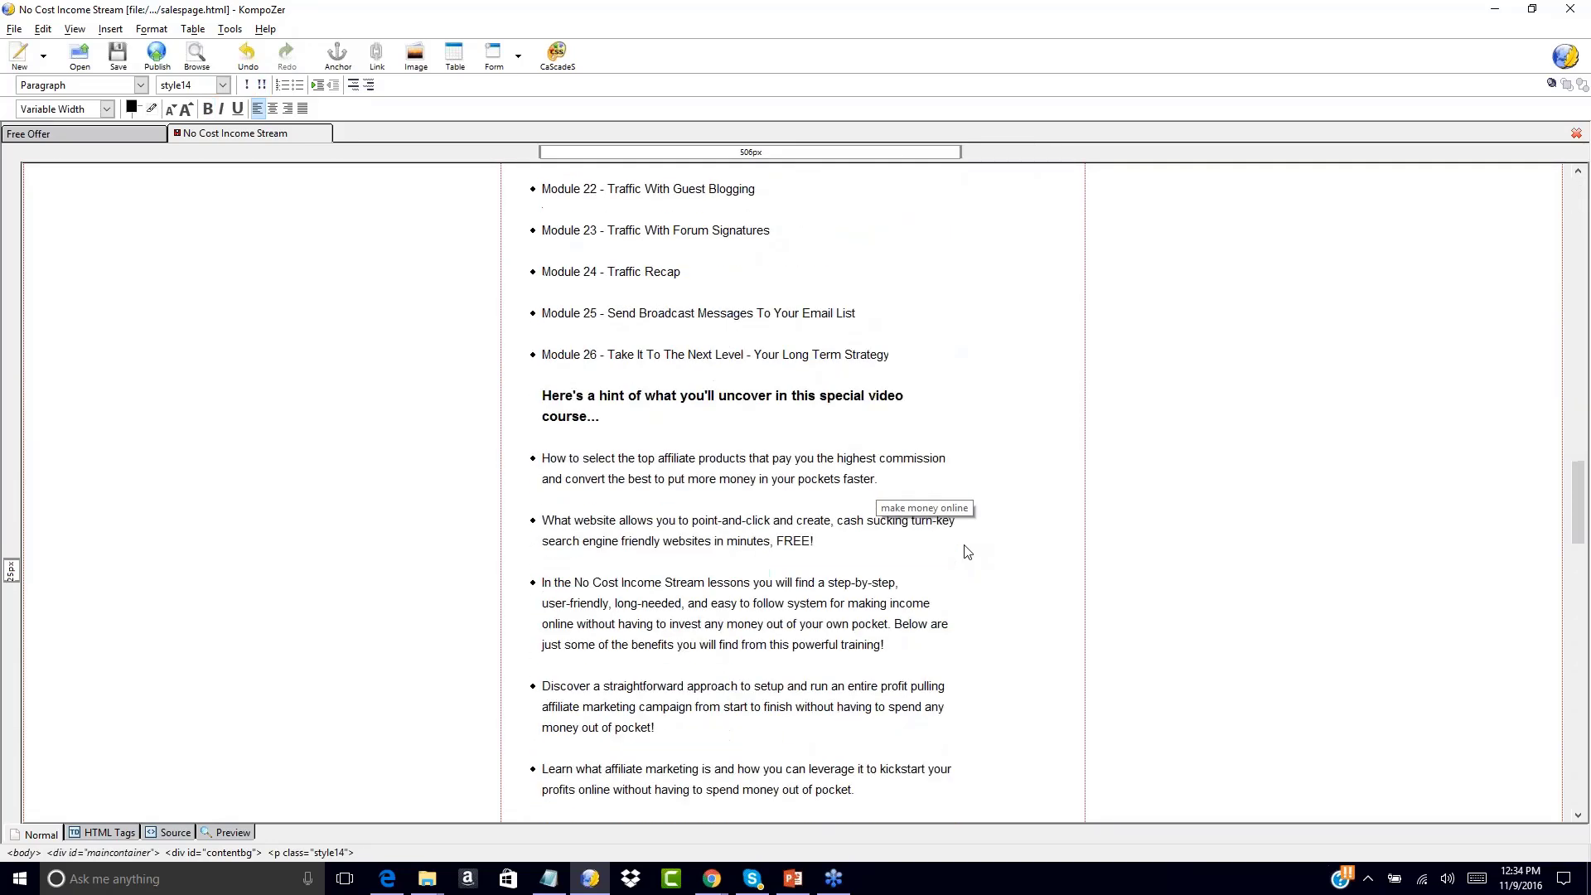
{"action": "scroll", "coordinate": [968, 552], "scroll_direction": "down", "scroll_amount": 12}
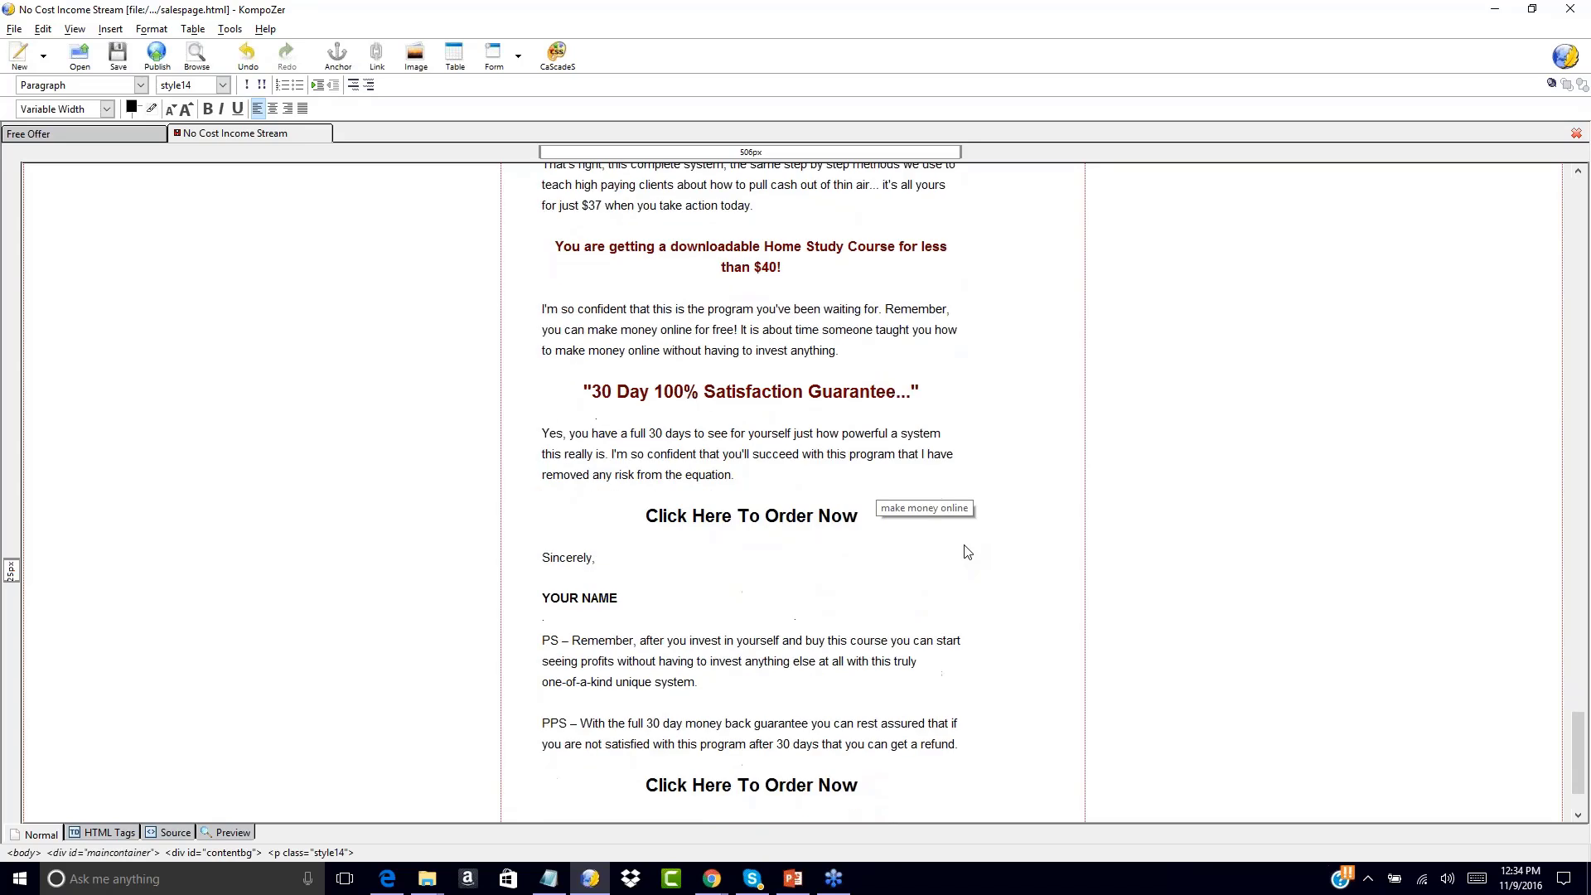
{"action": "left_click_drag", "start_coordinate": [646, 421], "coordinate": [862, 440]}
{"action": "left_click_drag", "start_coordinate": [542, 502], "coordinate": [617, 503]}
{"action": "type", "text": "John Smith"}
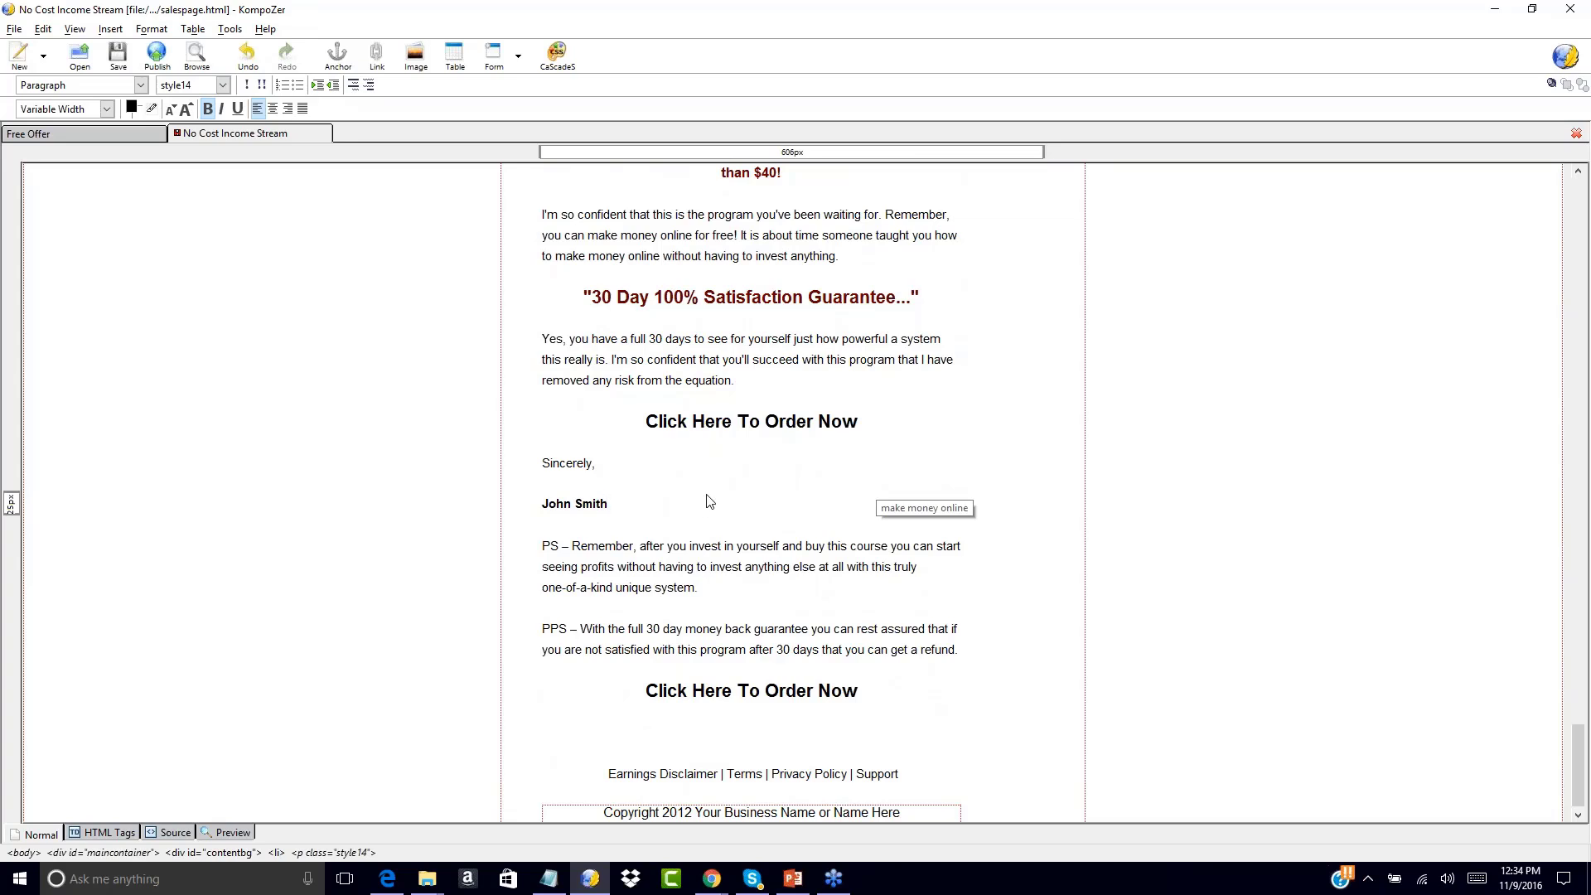
Change the copyright year from 2012 to 2016
{"action": "left_click", "coordinate": [692, 812]}
{"action": "key", "text": "BackSpace"}
{"action": "type", "text": "6"}
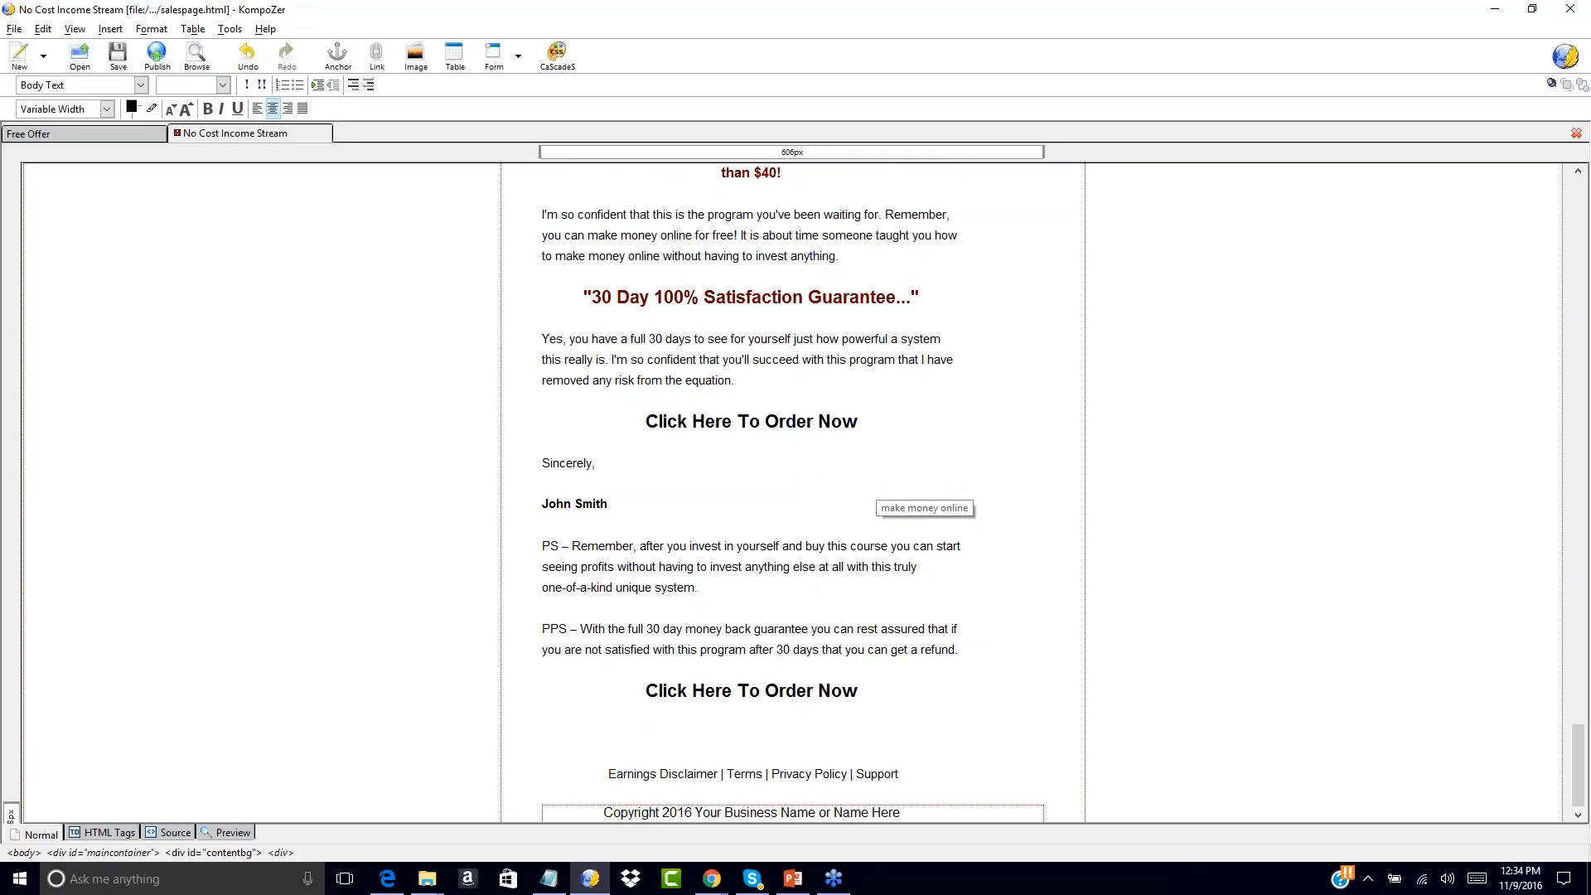
{"action": "scroll", "coordinate": [960, 362], "scroll_direction": "up", "scroll_amount": 20}
{"action": "scroll", "coordinate": [961, 362], "scroll_direction": "up", "scroll_amount": 10}
{"action": "scroll", "coordinate": [961, 362], "scroll_direction": "down", "scroll_amount": 4}
{"action": "scroll", "coordinate": [961, 363], "scroll_direction": "up", "scroll_amount": 4}
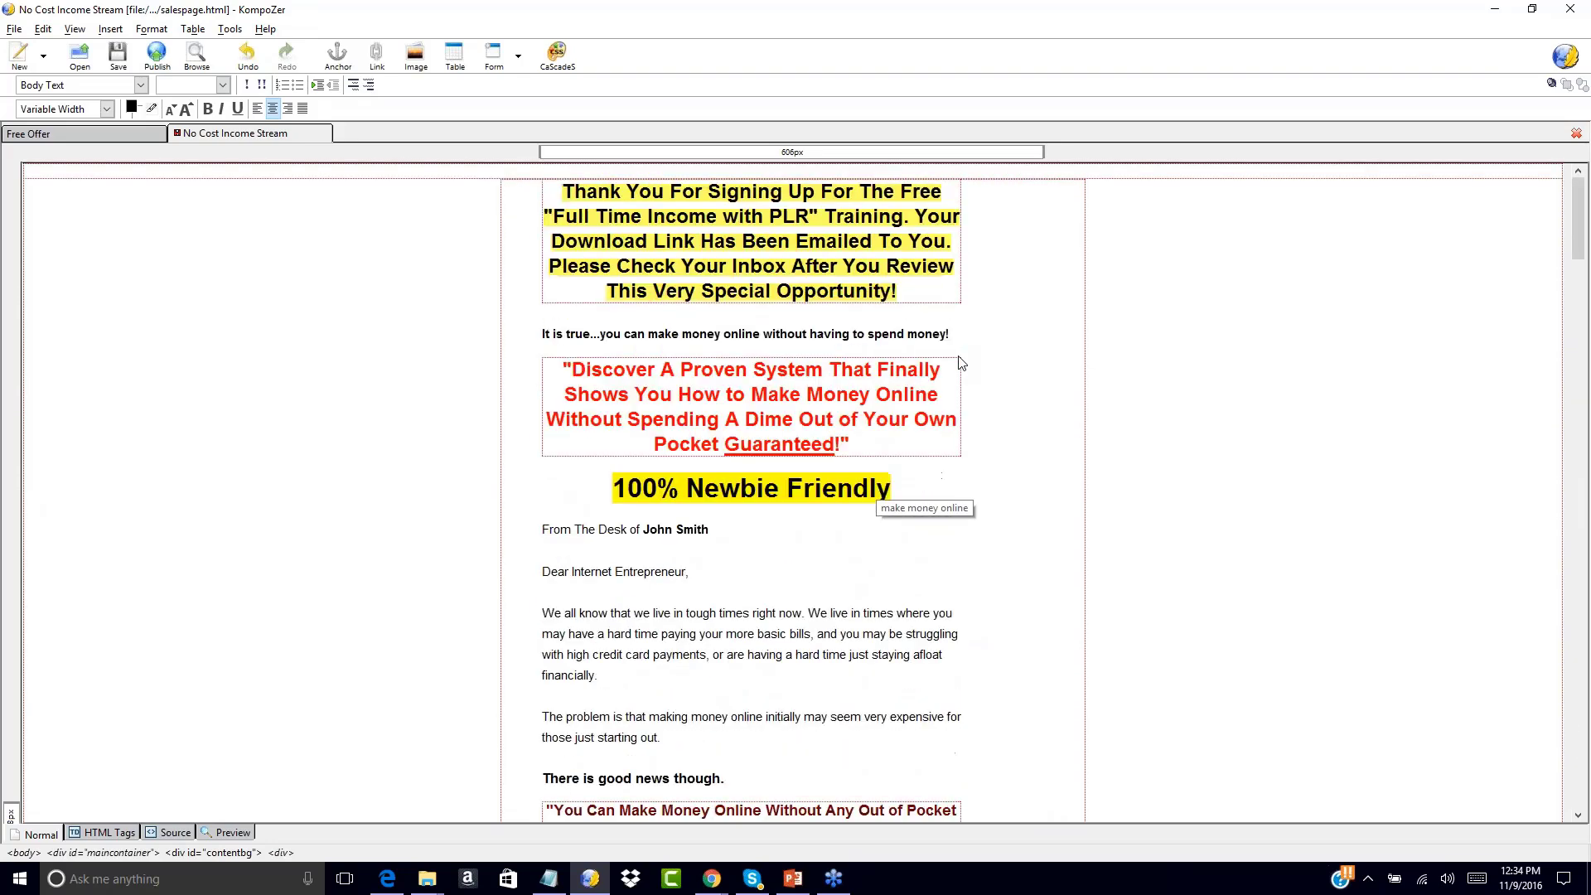
Insert a new line after the first 'Click Here To Order Now' heading
{"action": "left_click", "coordinate": [91, 133]}
{"action": "left_click", "coordinate": [198, 136]}
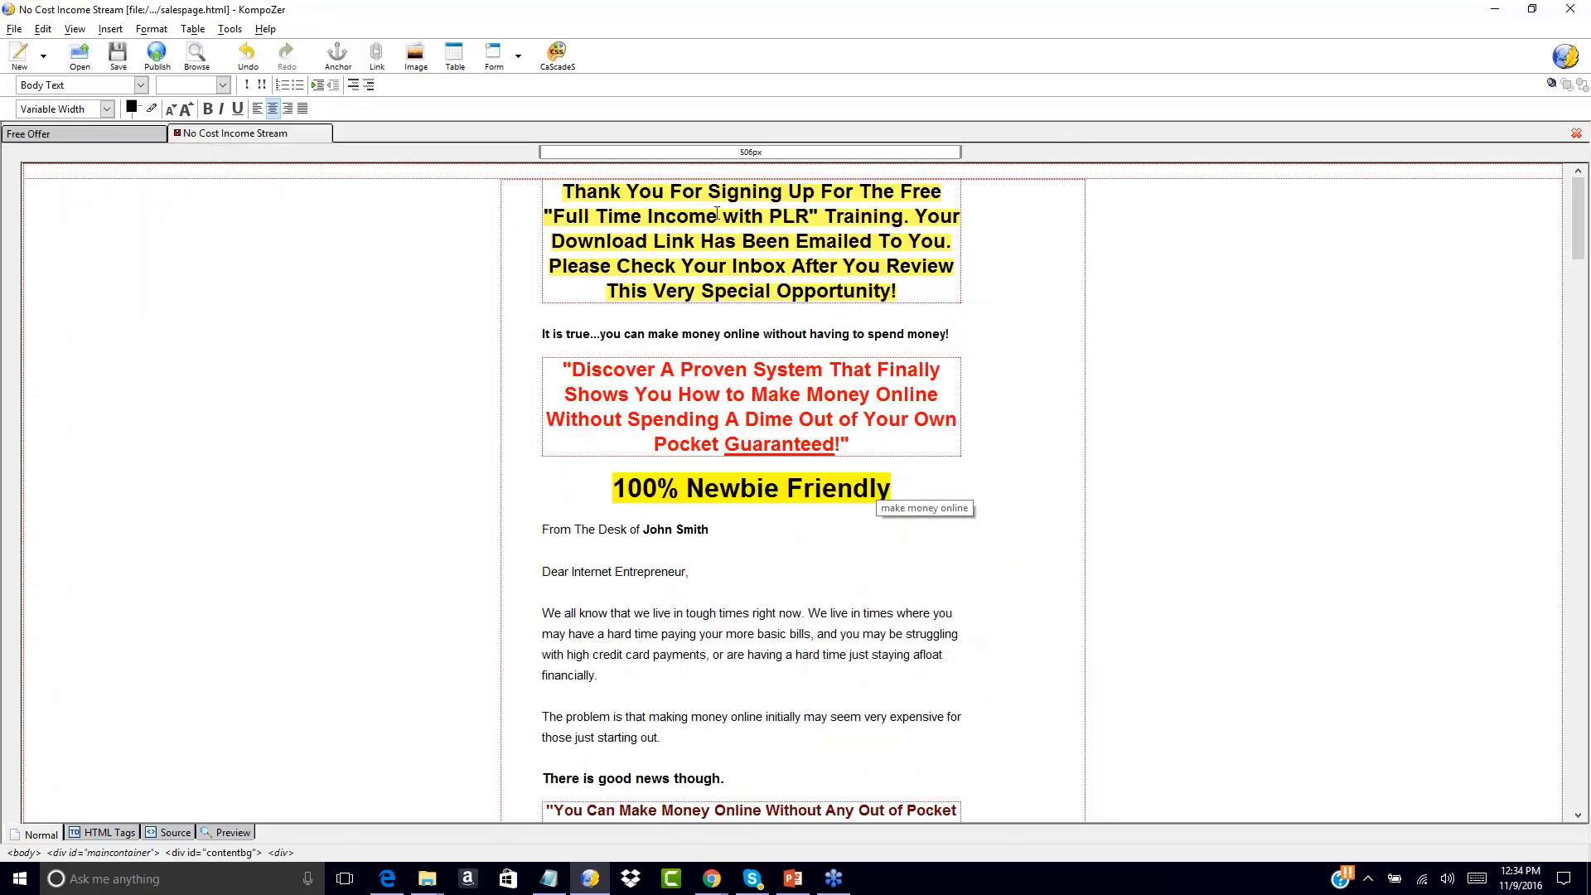
{"action": "scroll", "coordinate": [872, 534], "scroll_direction": "down", "scroll_amount": 20}
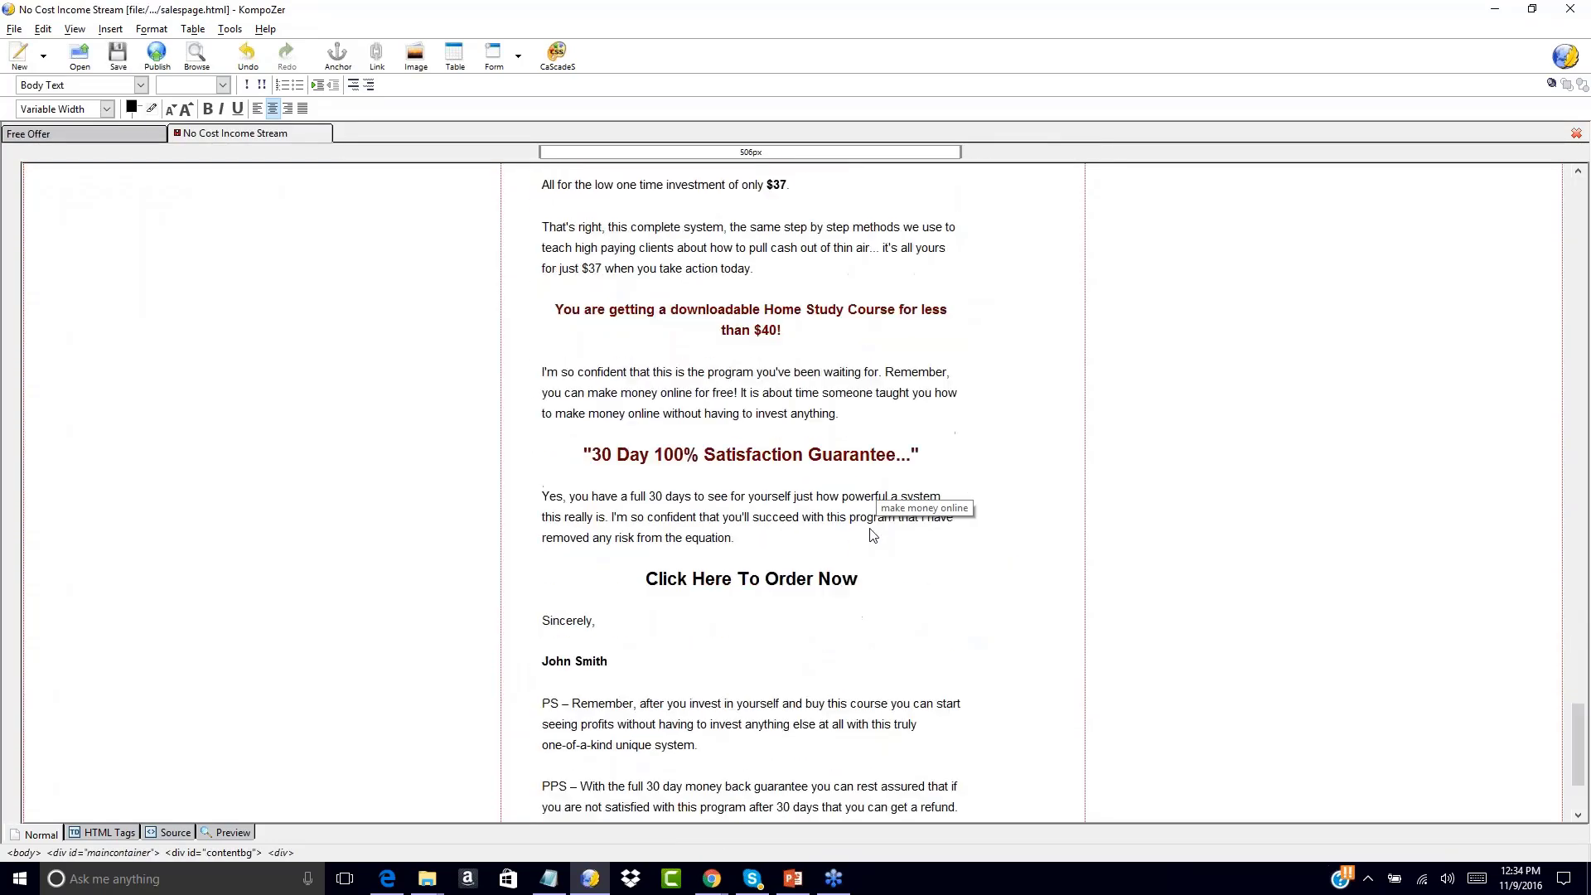
{"action": "left_click", "coordinate": [920, 412]}
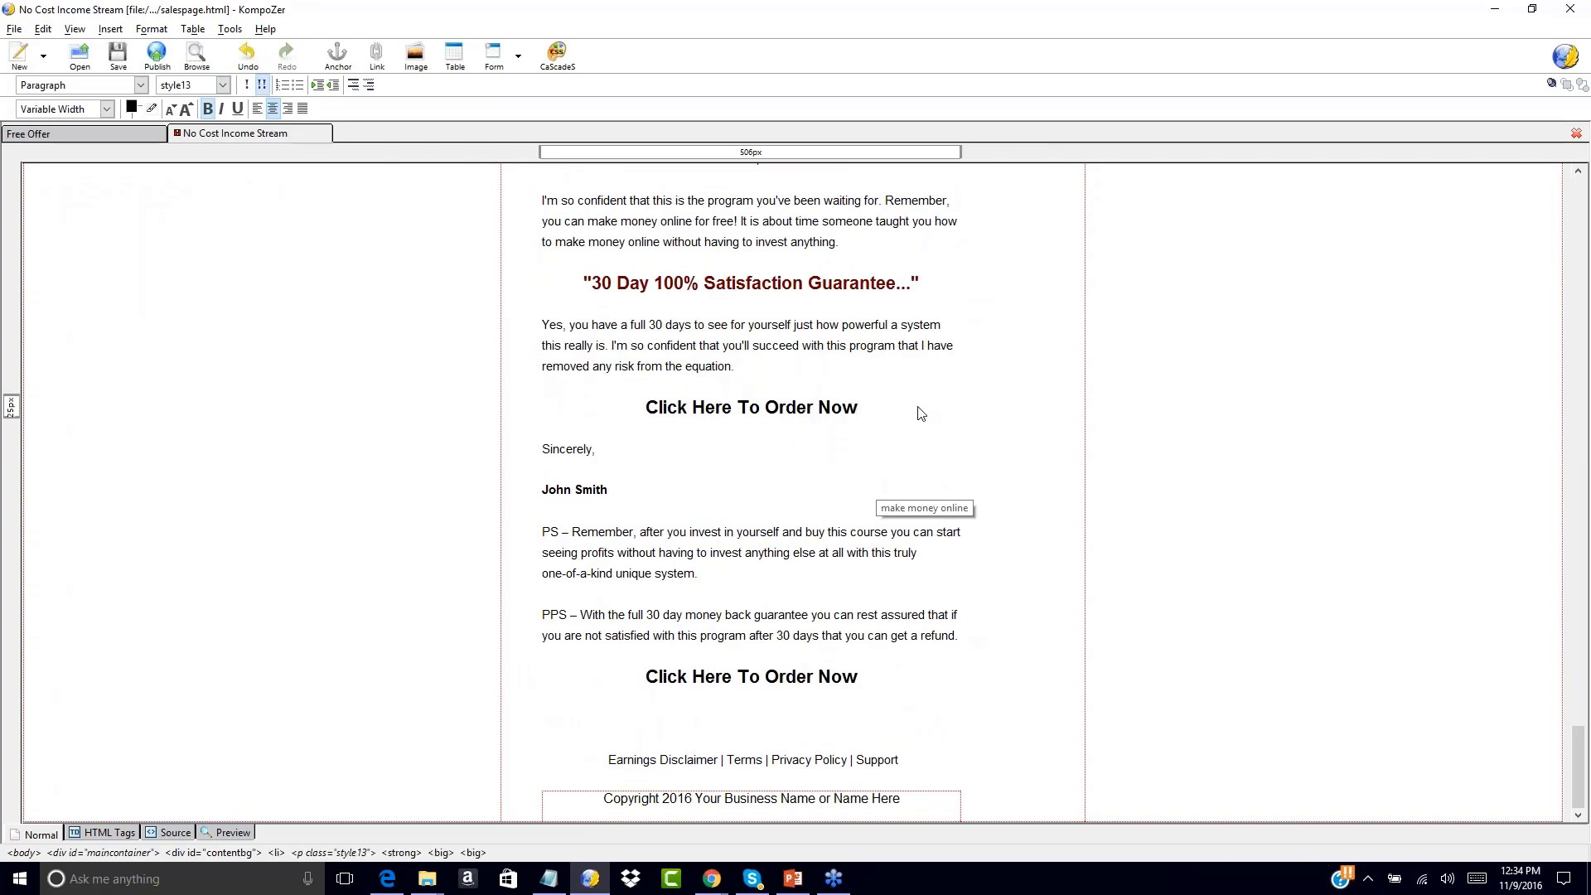
{"action": "key", "text": "Return"}
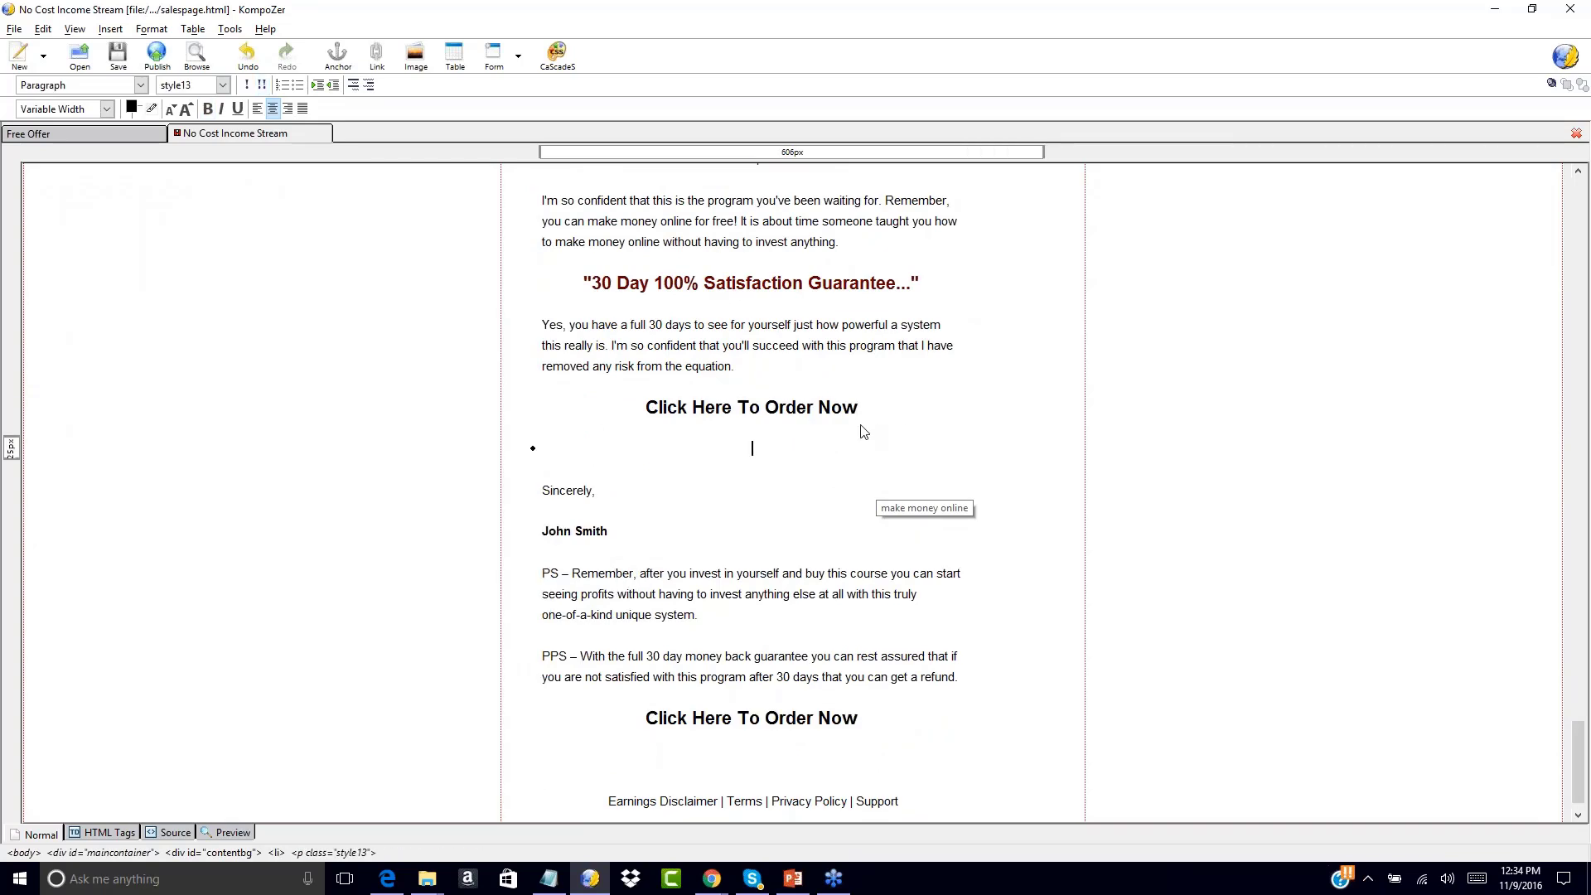
Type 'No Thanks, I Will Pass On This Special Upgrade Opportunity.' under the order heading
{"action": "key", "text": "Delete"}
{"action": "key", "text": "ctrl+z"}
{"action": "key", "text": "ctrl+z"}
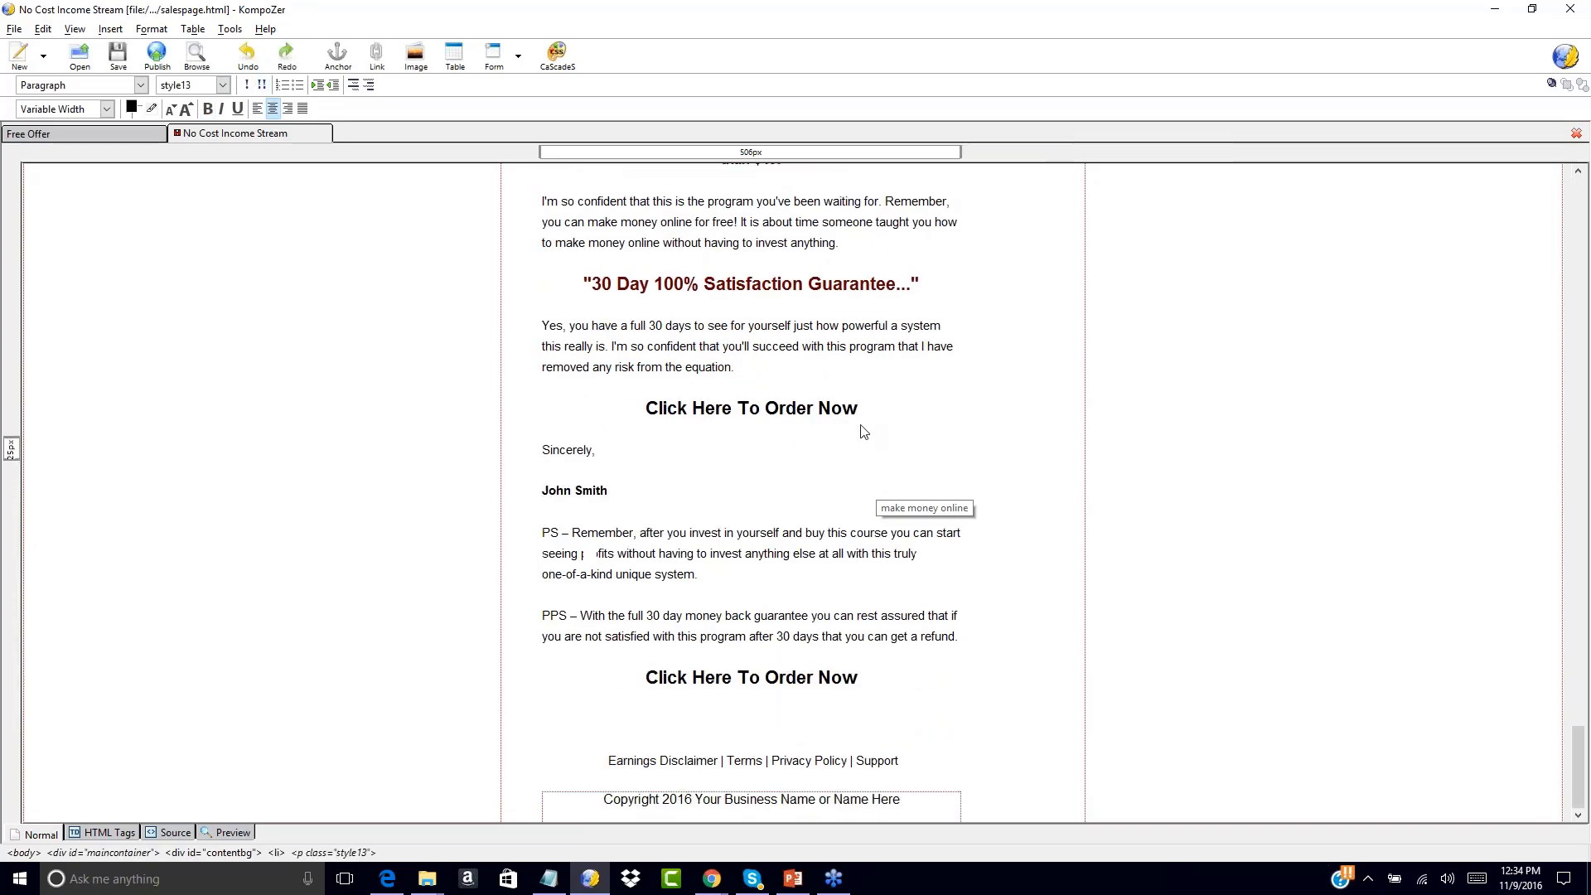
{"action": "key", "text": "Return"}
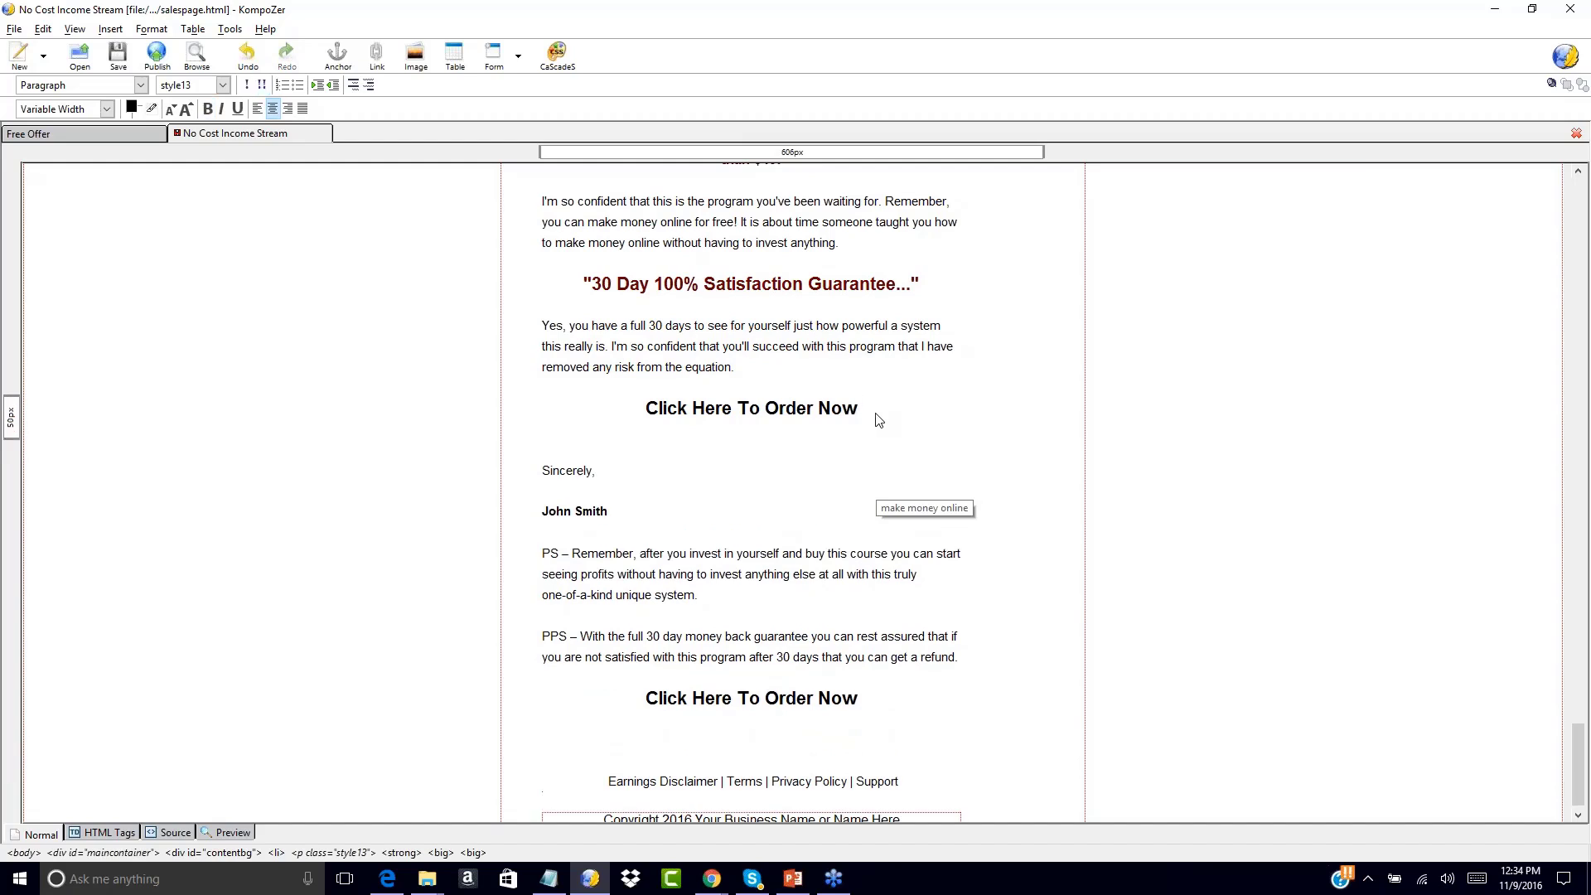
{"action": "key", "text": "Return"}
{"action": "key", "text": "Return"}
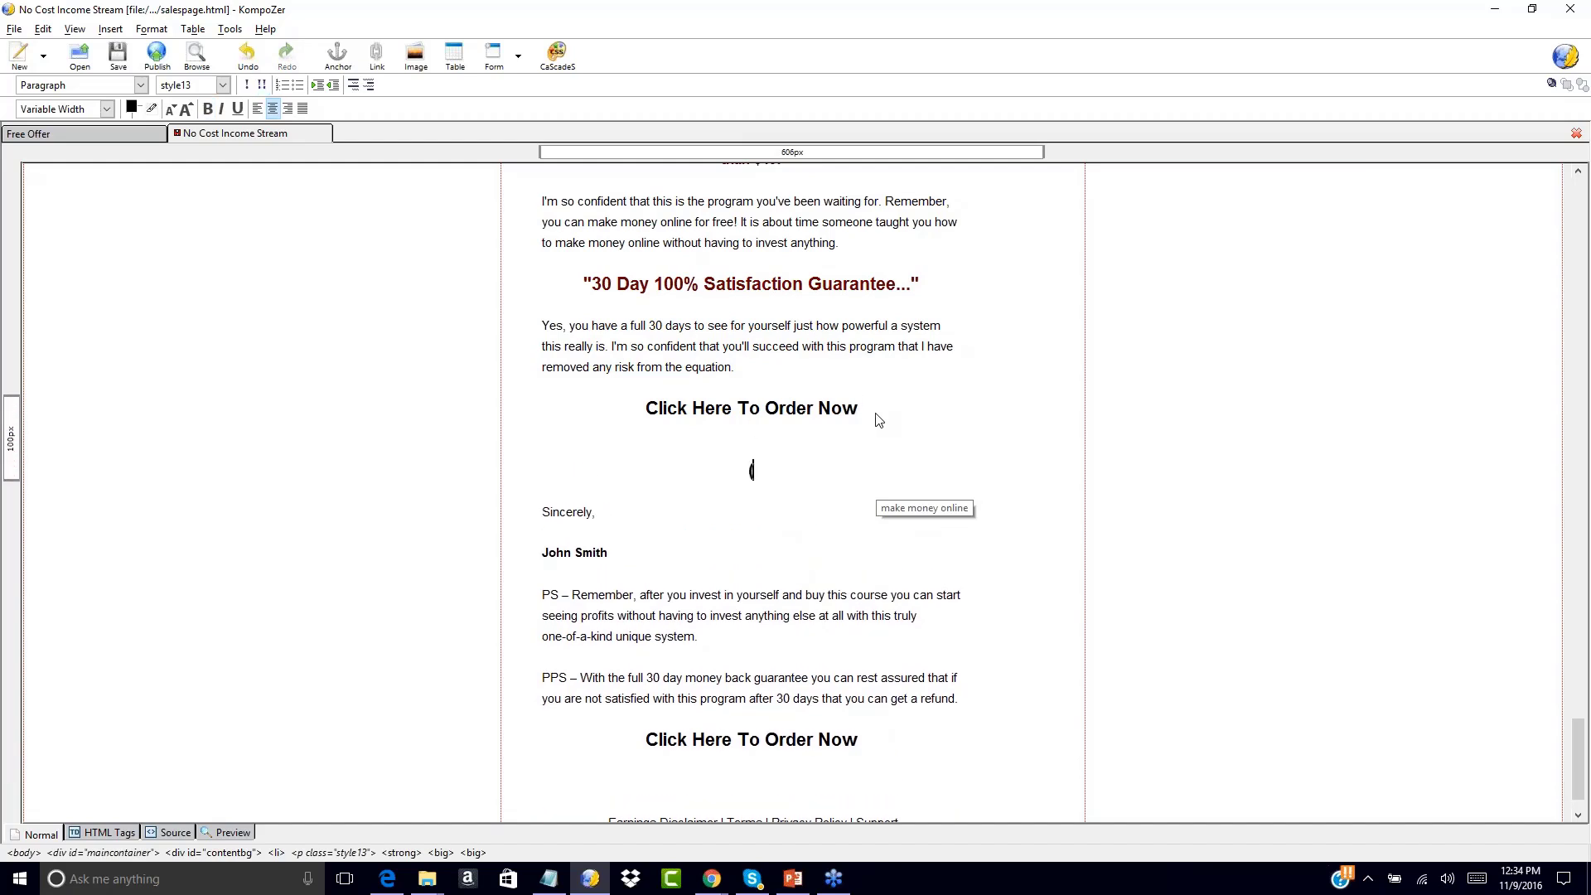
{"action": "type", "text": "No Thanks"}
{"action": "type", "text": ", I"}
{"action": "type", "text": " Will Pass On This"}
{"action": "type", "text": " Oppo"}
{"action": "key", "text": "BackSpace"}
{"action": "key", "text": "BackSpace"}
{"action": "key", "text": "BackSpace"}
{"action": "key", "text": "BackSpace"}
{"action": "type", "text": "Upgrade"}
{"action": "key", "text": "BackSpace"}
{"action": "key", "text": "BackSpace"}
{"action": "key", "text": "BackSpace"}
{"action": "key", "text": "BackSpace"}
{"action": "key", "text": "BackSpace"}
{"action": "key", "text": "BackSpace"}
{"action": "key", "text": "BackSpace"}
{"action": "type", "text": "Special Upgrade "}
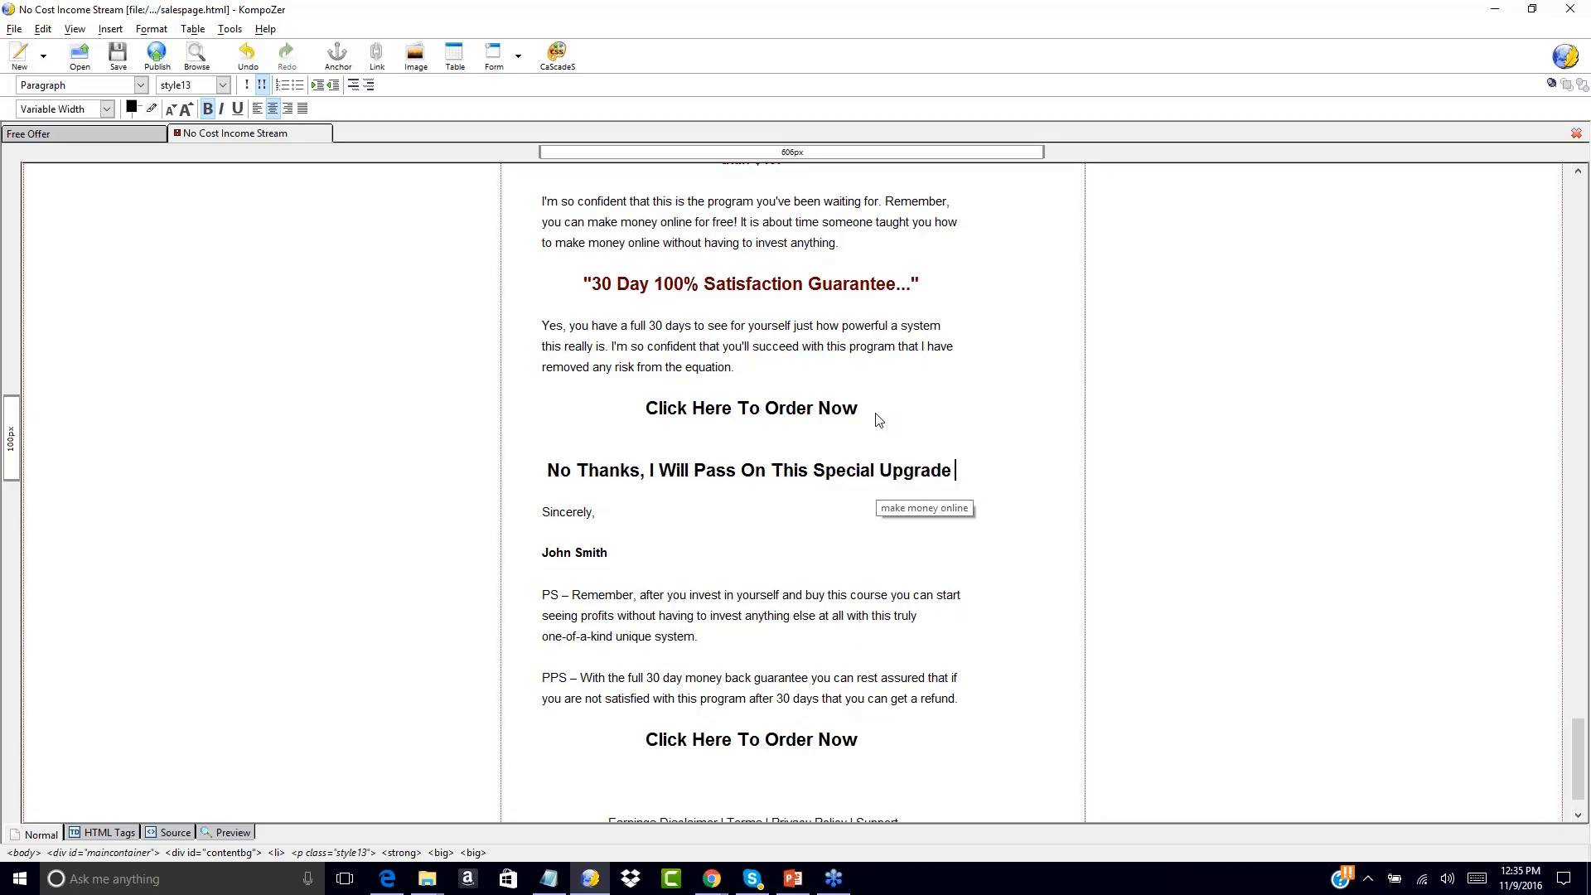
{"action": "type", "text": "Opportunity."}
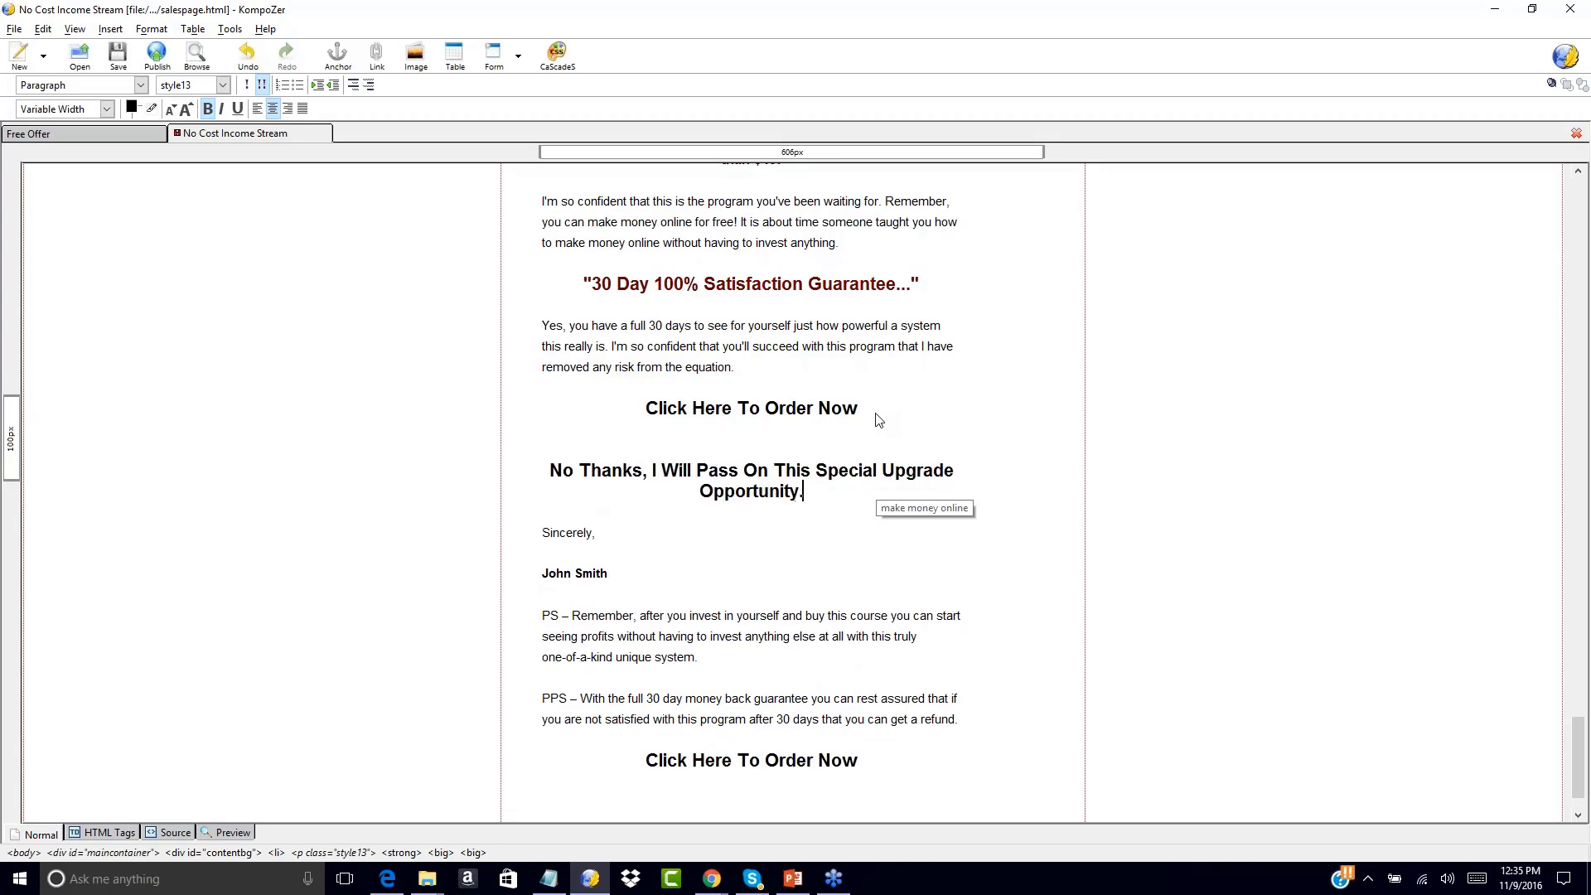
Make the No Thanks line smaller and non-bold, and remove the extra blank line above it
{"action": "left_click_drag", "start_coordinate": [553, 469], "coordinate": [825, 497]}
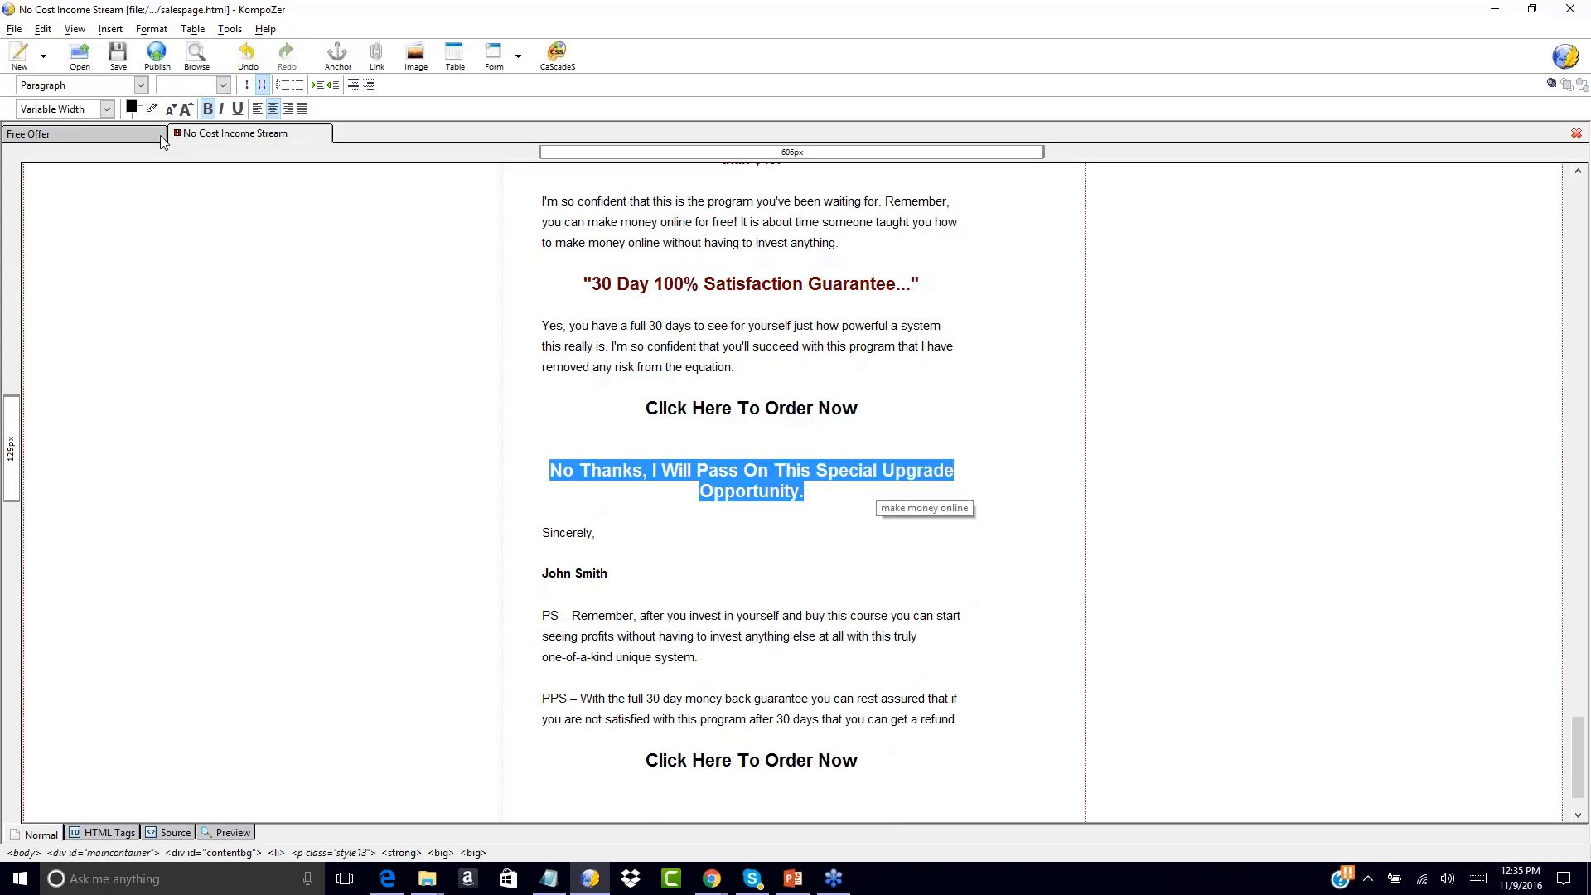
{"action": "left_click", "coordinate": [172, 109]}
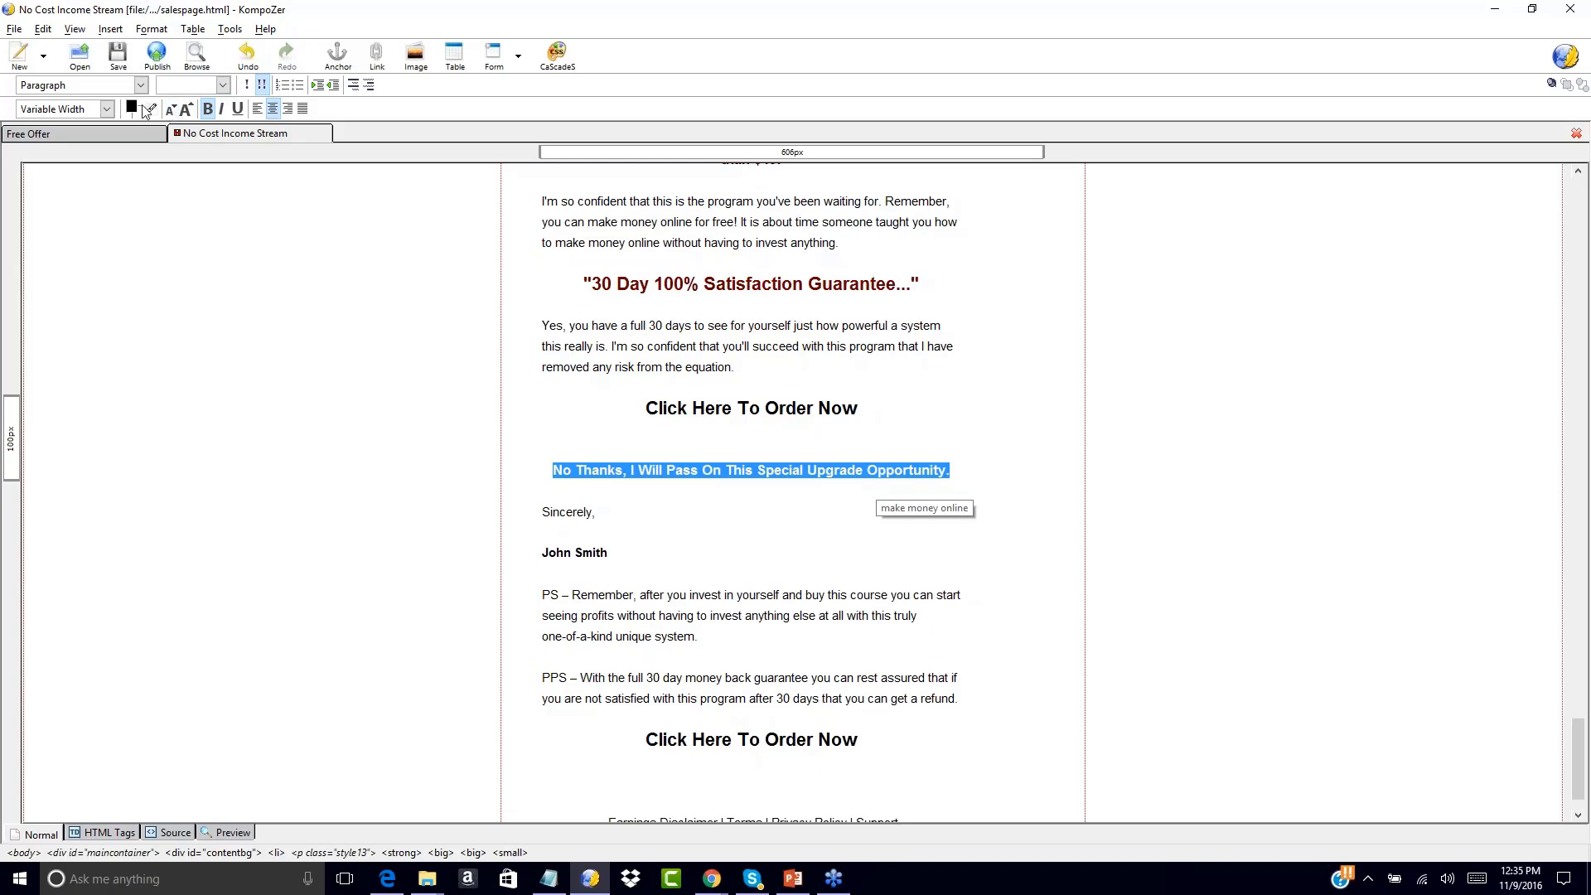
{"action": "left_click", "coordinate": [207, 108]}
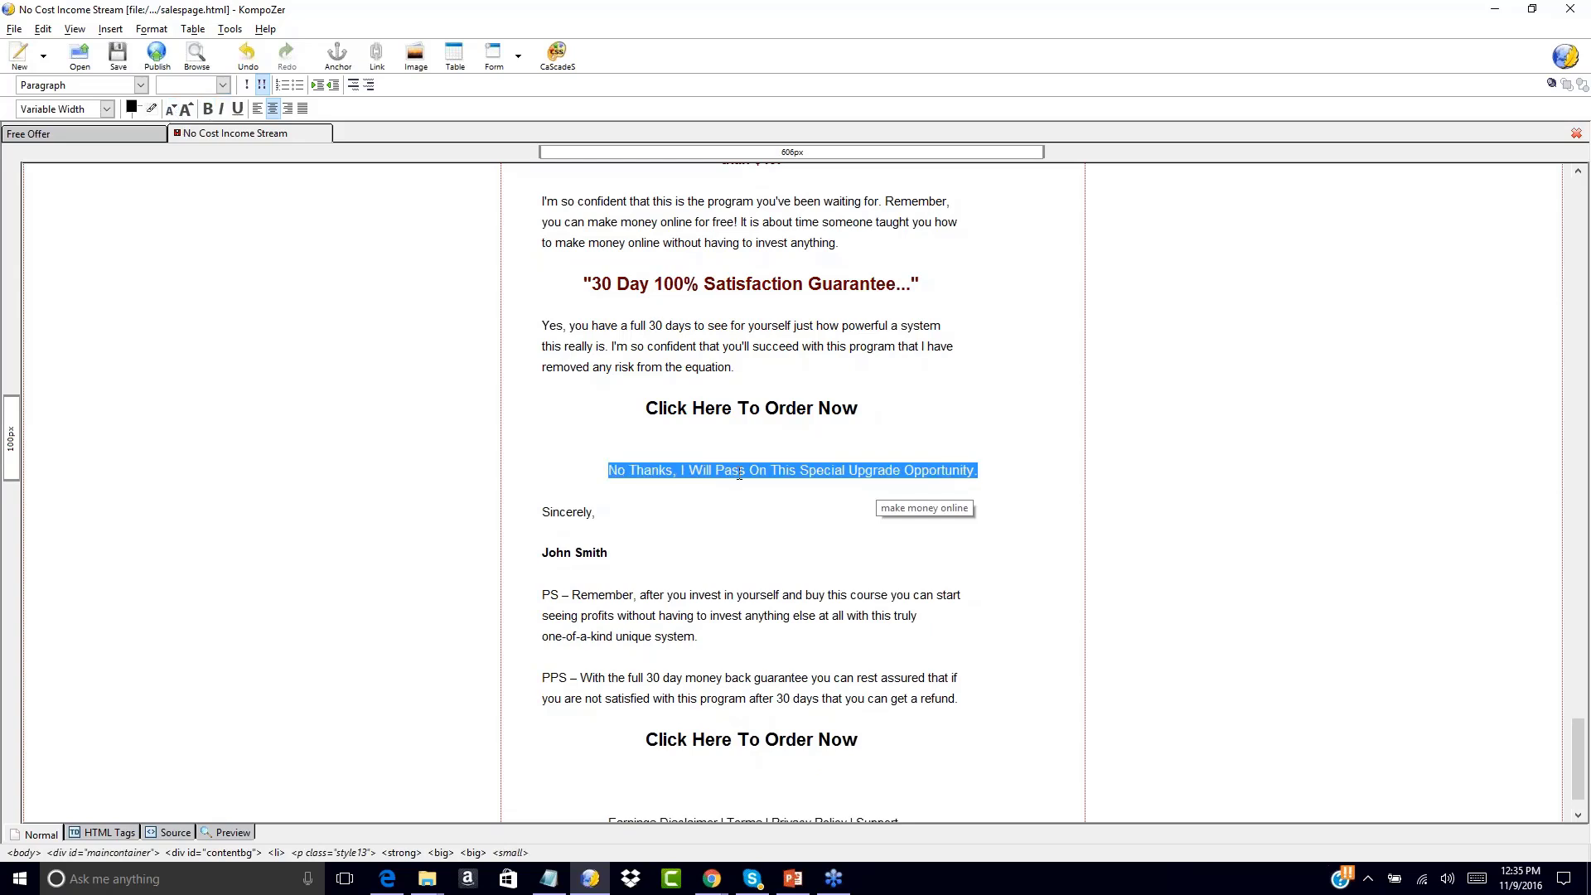
{"action": "left_click", "coordinate": [750, 447]}
{"action": "key", "text": "BackSpace"}
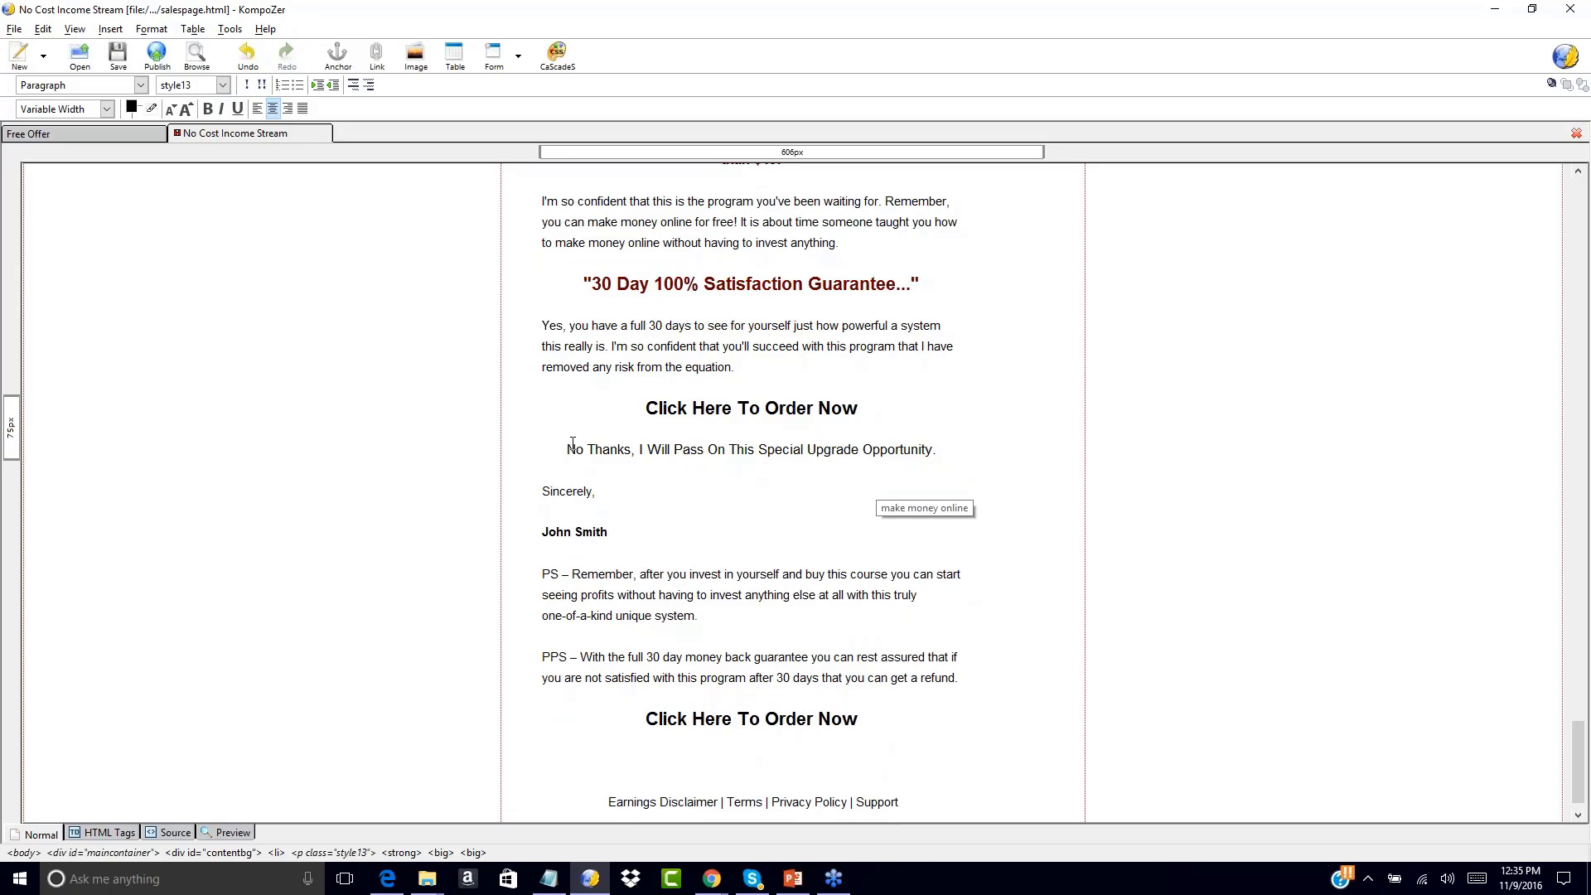
{"action": "left_click_drag", "start_coordinate": [567, 449], "coordinate": [936, 450]}
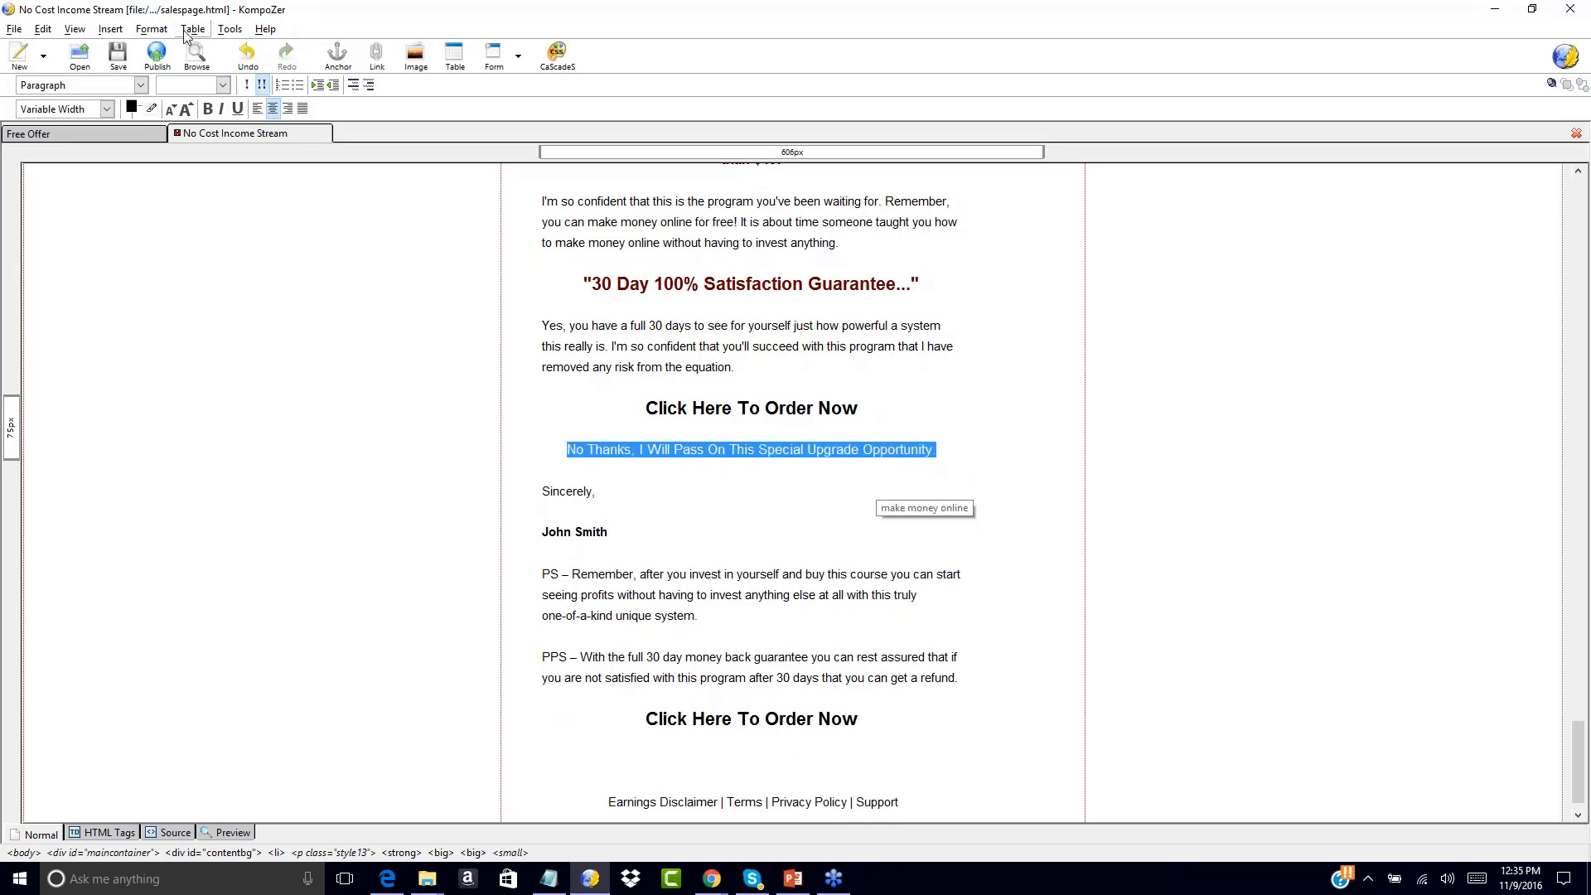
{"action": "left_click", "coordinate": [111, 30]}
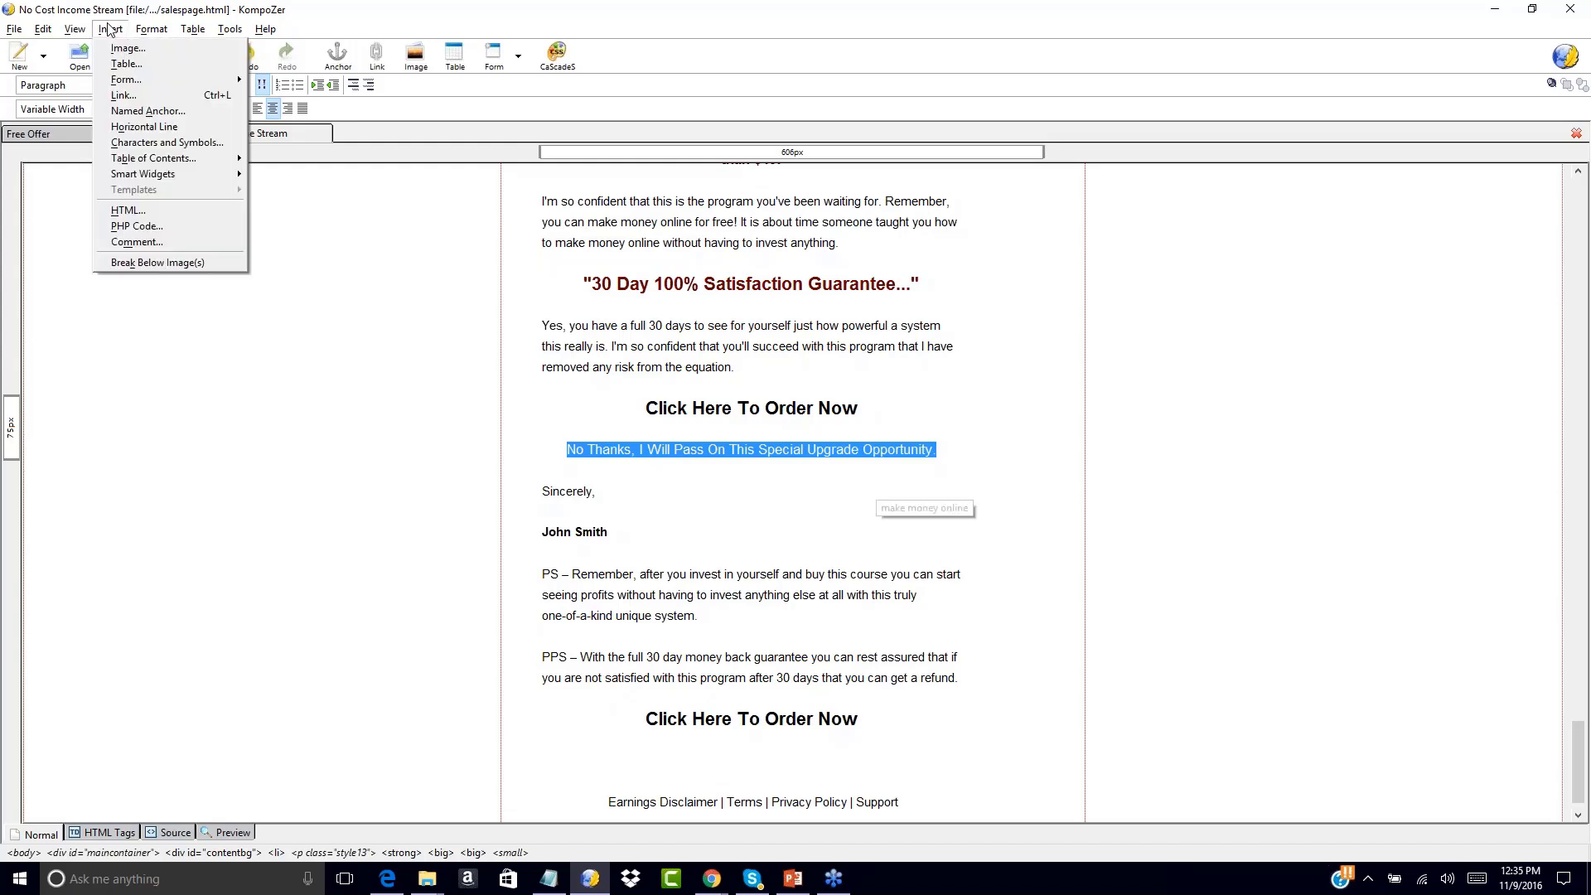
{"action": "left_click", "coordinate": [121, 97]}
{"action": "type", "text": "http://www.yourdomain.com/"}
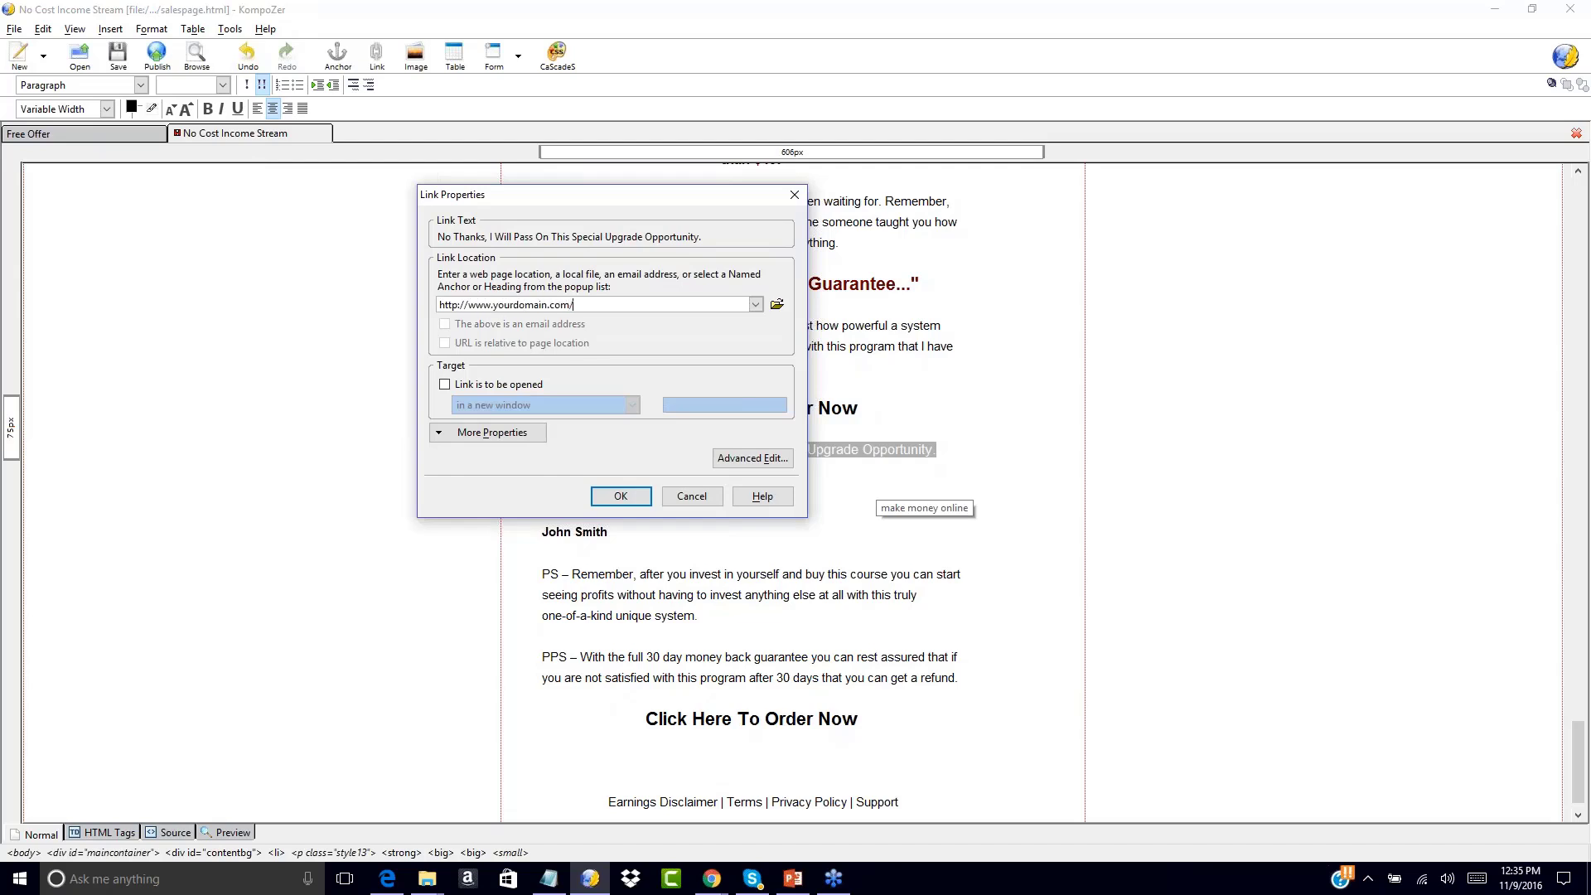
{"action": "type", "text": "upgrade"}
{"action": "key", "text": "BackSpace"}
{"action": "key", "text": "BackSpace"}
{"action": "key", "text": "BackSpace"}
{"action": "key", "text": "BackSpace"}
{"action": "key", "text": "BackSpace"}
{"action": "key", "text": "BackSpace"}
{"action": "type", "text": "ownloadpage.html"}
{"action": "left_click", "coordinate": [621, 496]}
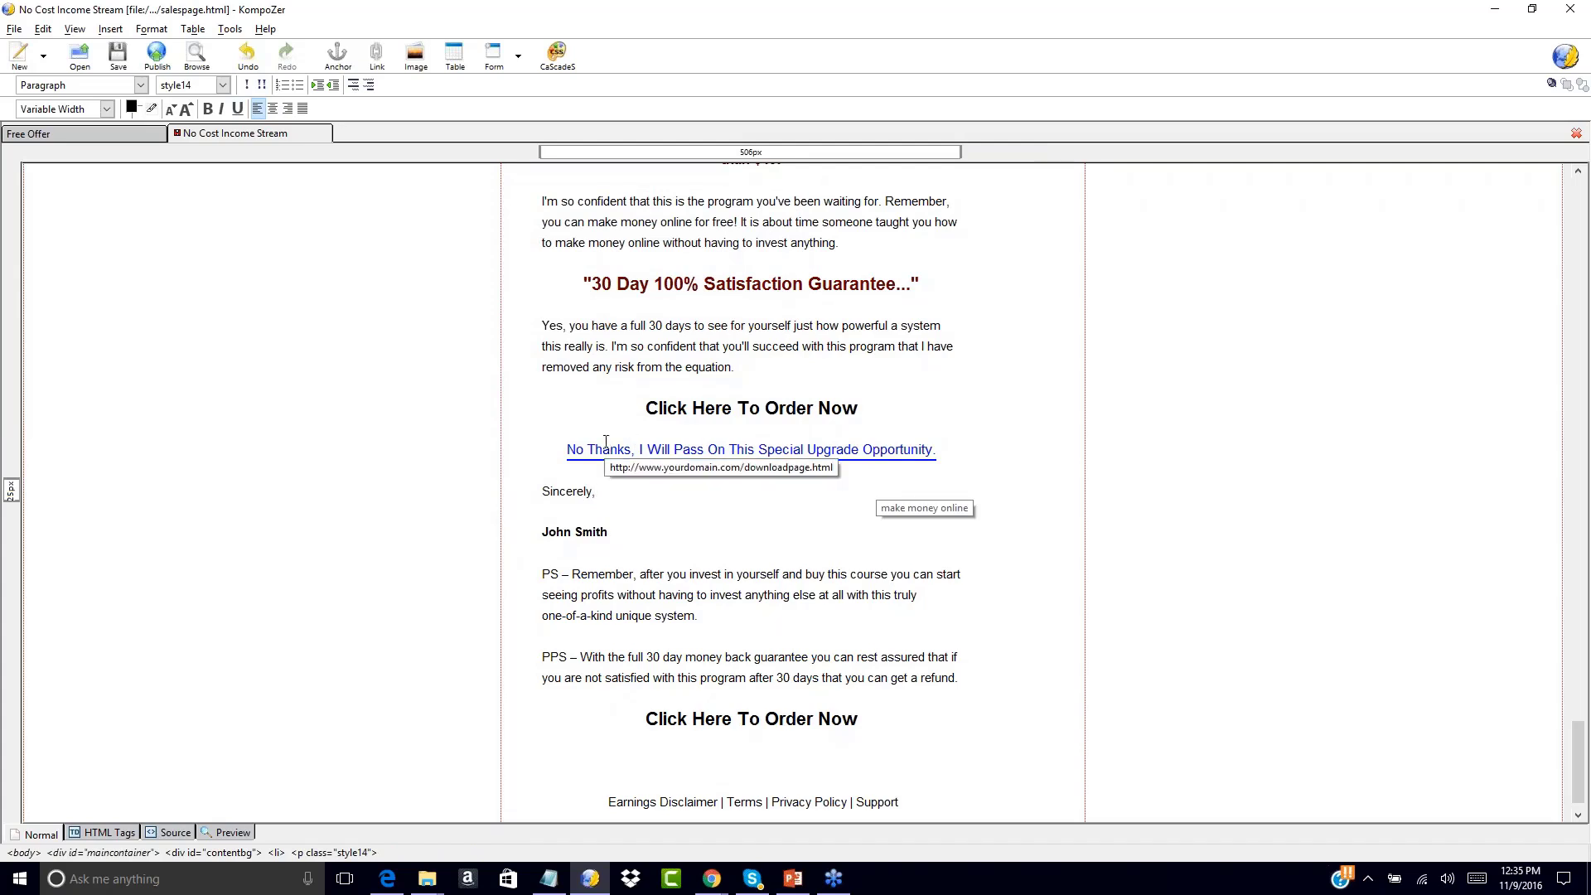
Copy the No Thanks link and paste it below the lower order heading
{"action": "scroll", "coordinate": [627, 365], "scroll_direction": "up", "scroll_amount": 7}
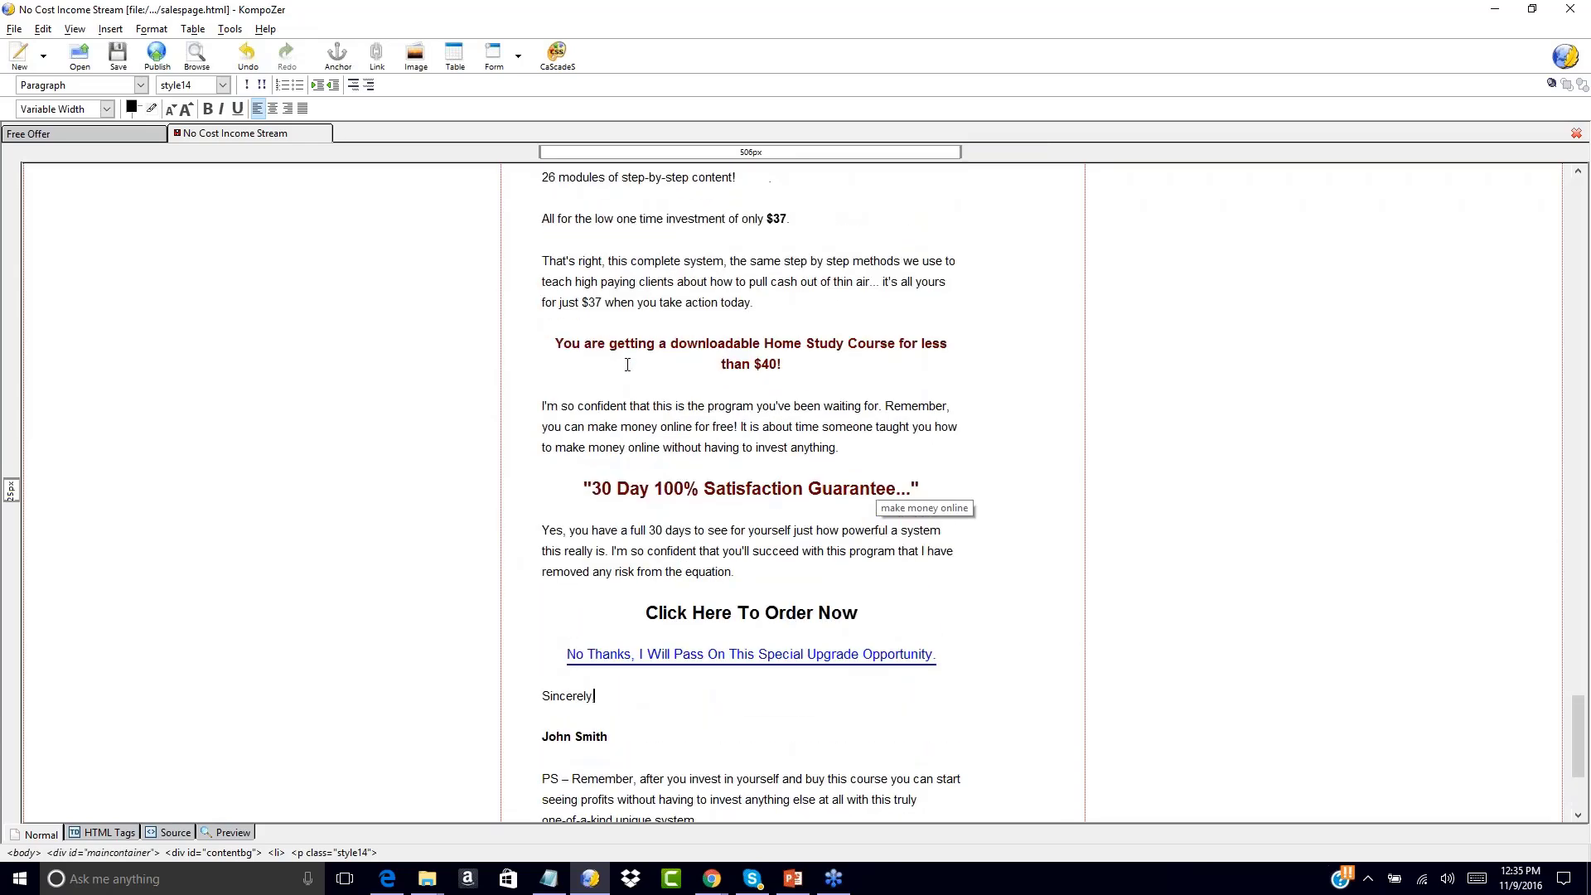
{"action": "scroll", "coordinate": [627, 364], "scroll_direction": "down", "scroll_amount": 8}
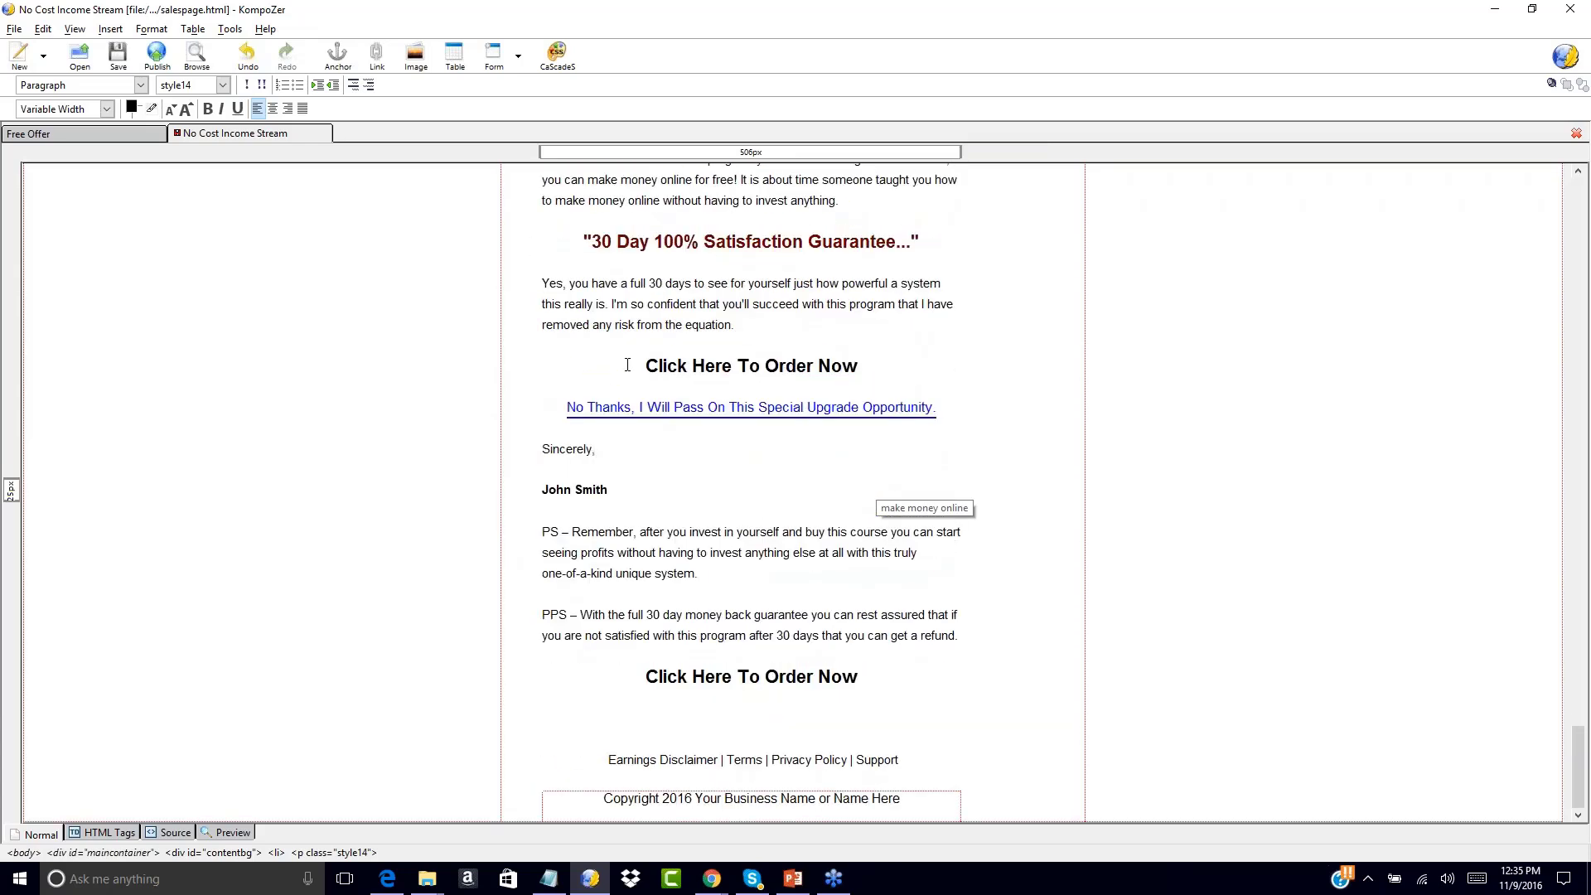
{"action": "left_click_drag", "start_coordinate": [567, 407], "coordinate": [940, 406]}
{"action": "key", "text": "ctrl+c"}
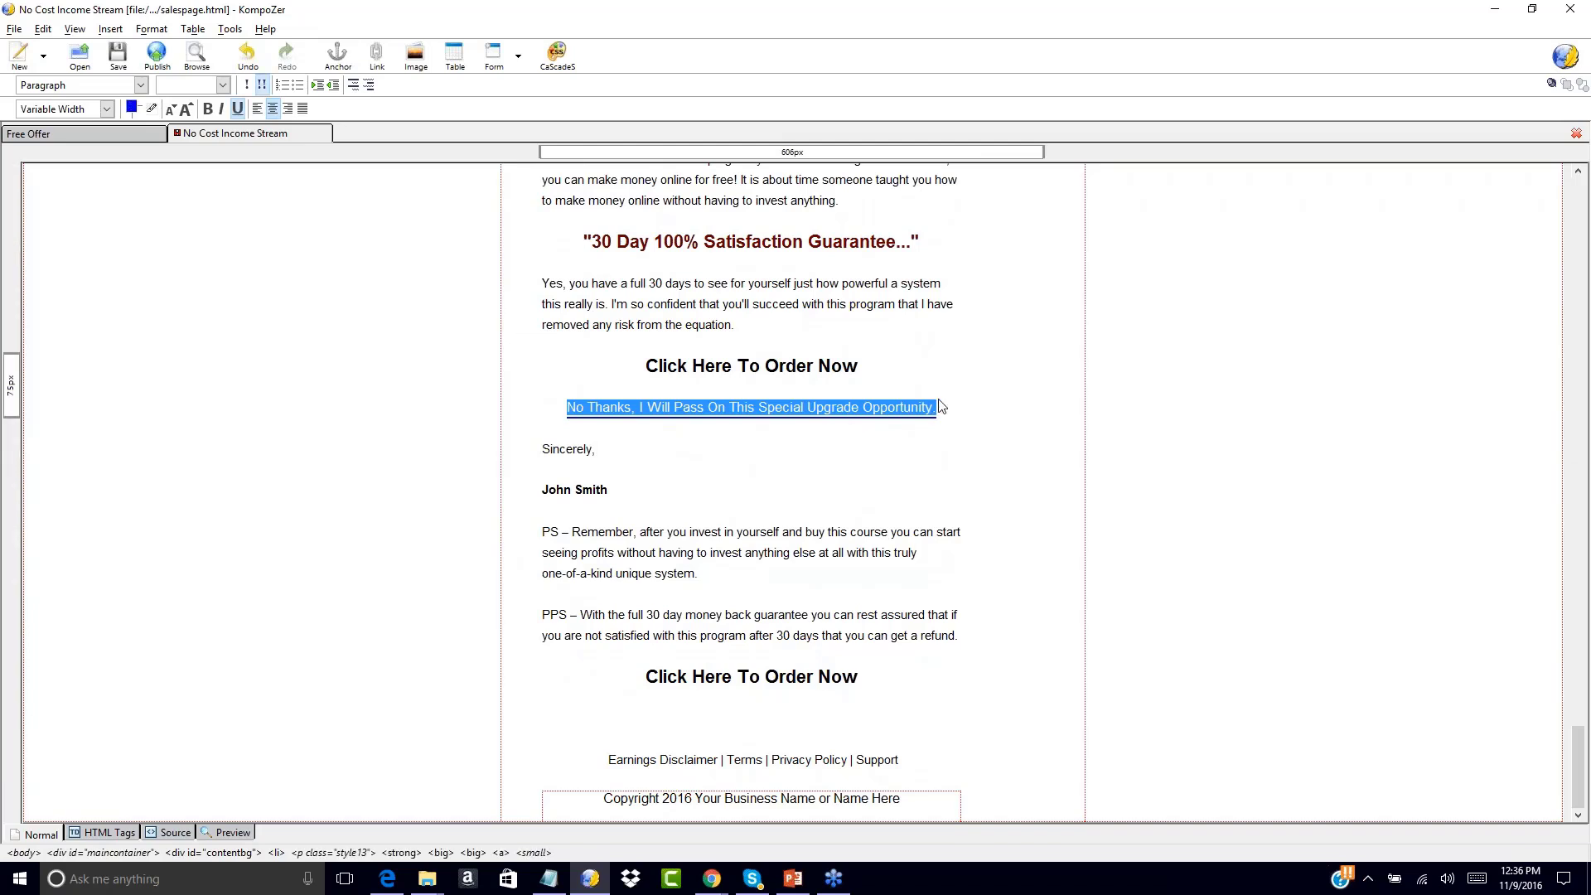
{"action": "left_click", "coordinate": [729, 713]}
{"action": "key", "text": "ctrl+v"}
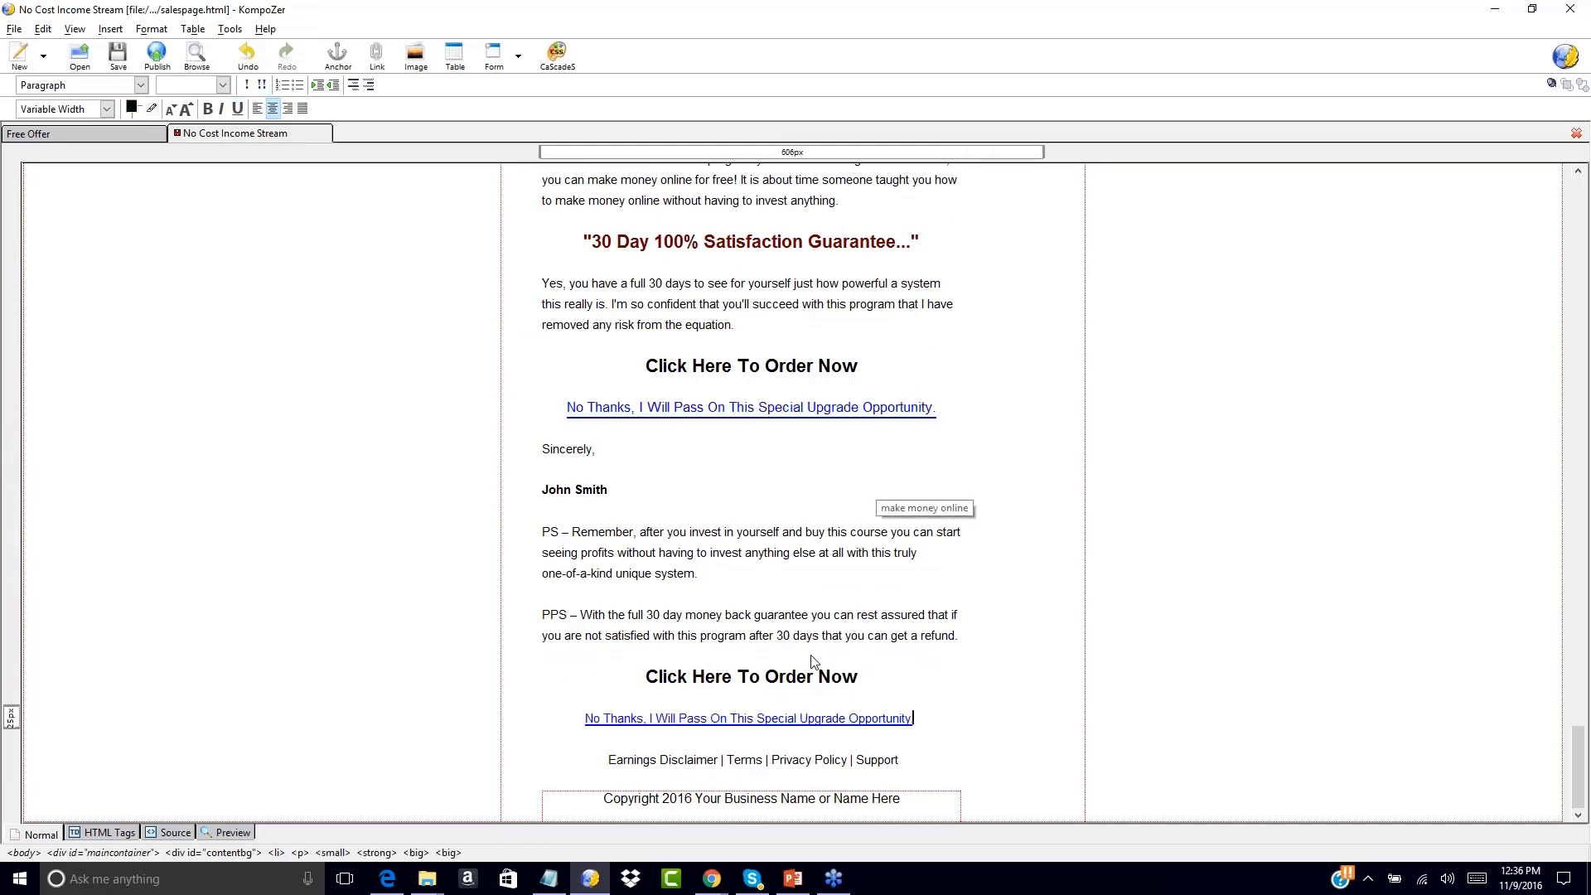
{"action": "scroll", "coordinate": [927, 569], "scroll_direction": "up", "scroll_amount": 20}
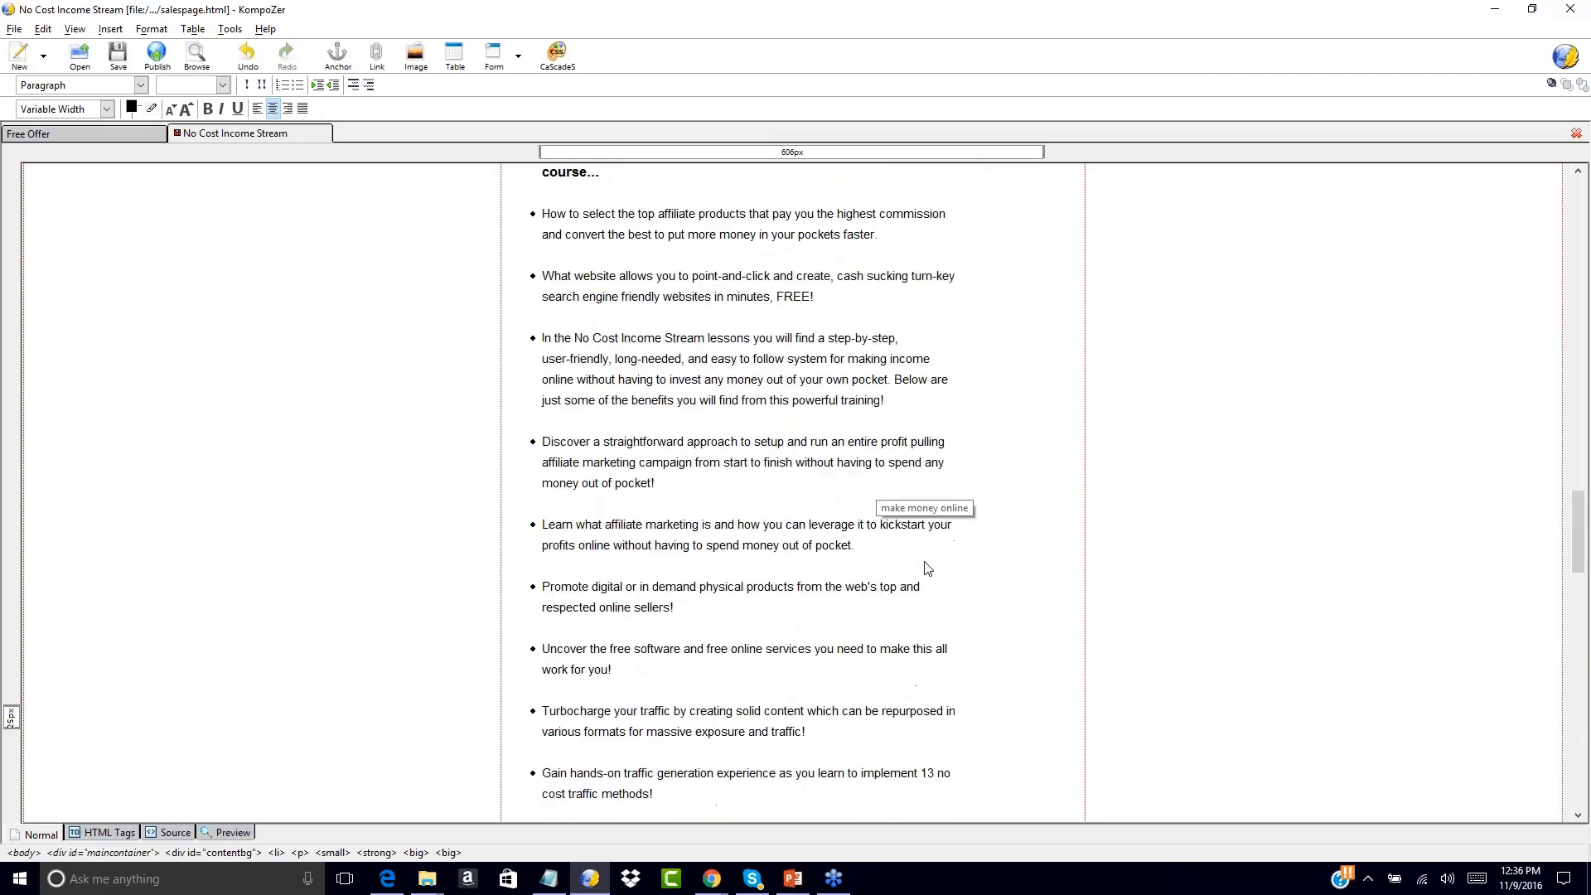
{"action": "scroll", "coordinate": [925, 563], "scroll_direction": "up", "scroll_amount": 5}
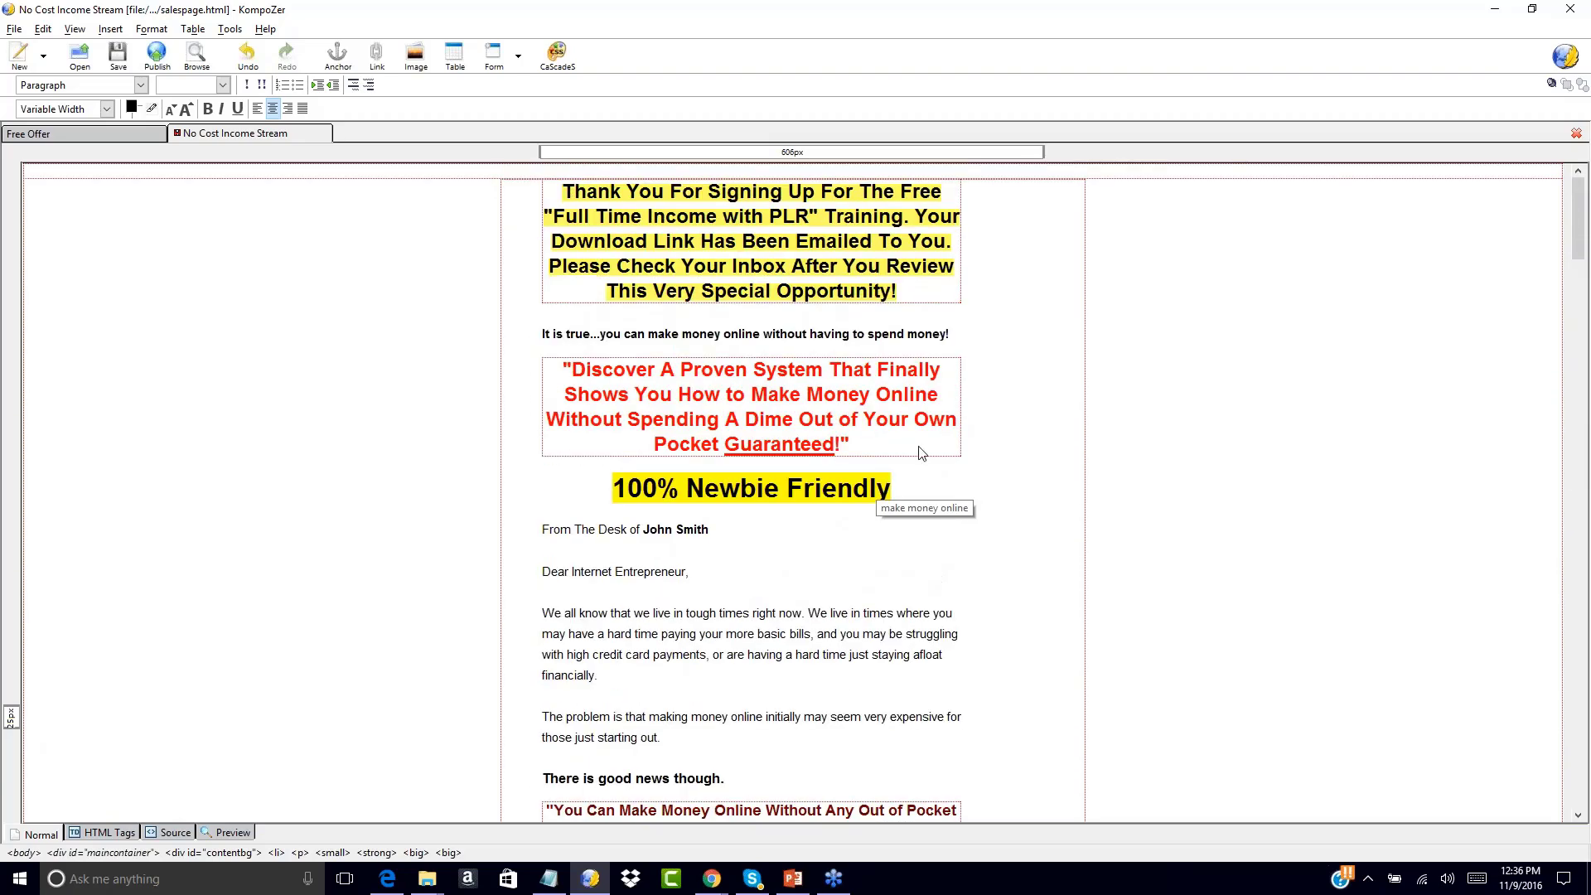
Append 'Scroll To The Bottom To Continue To The Download Page!' to the header and shrink the text
{"action": "type", "text": "Scrol"}
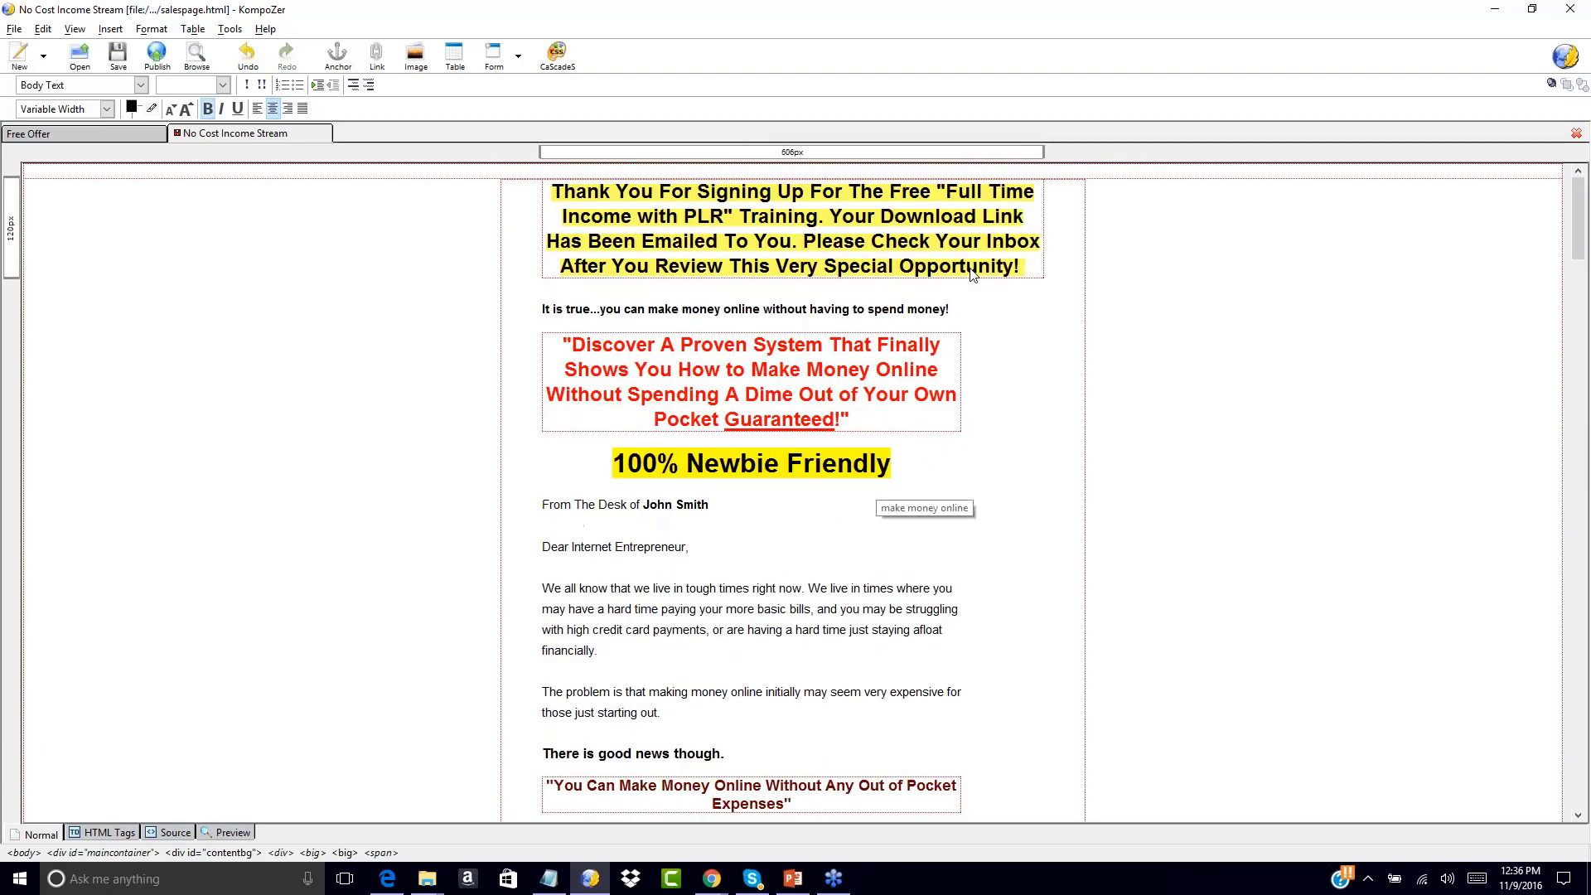
{"action": "type", "text": "l To The B"}
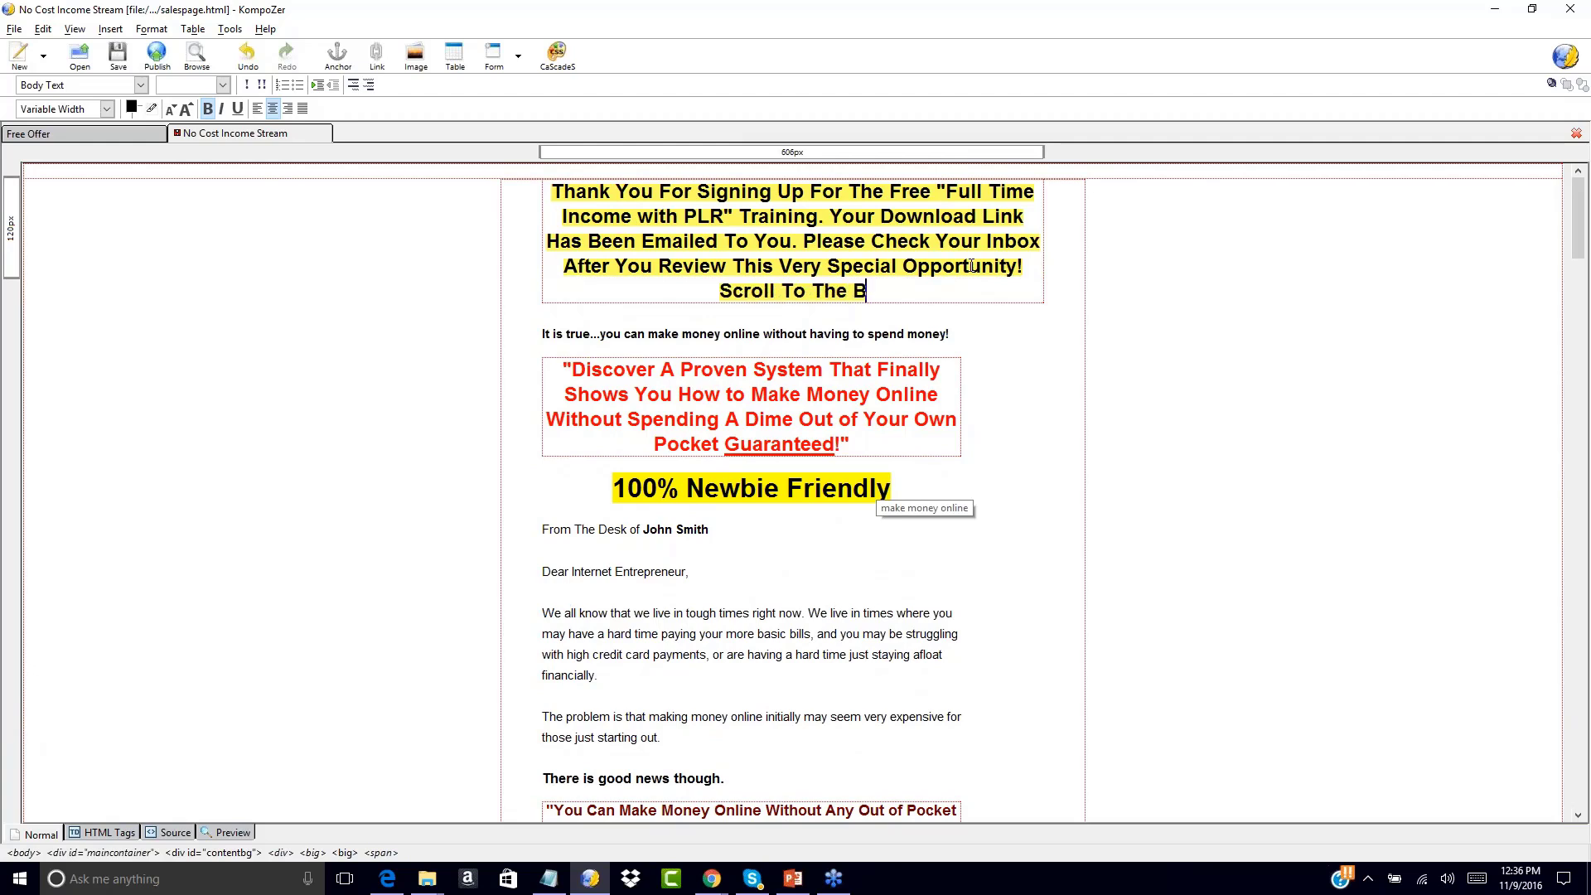
{"action": "type", "text": "ottom To Continue "}
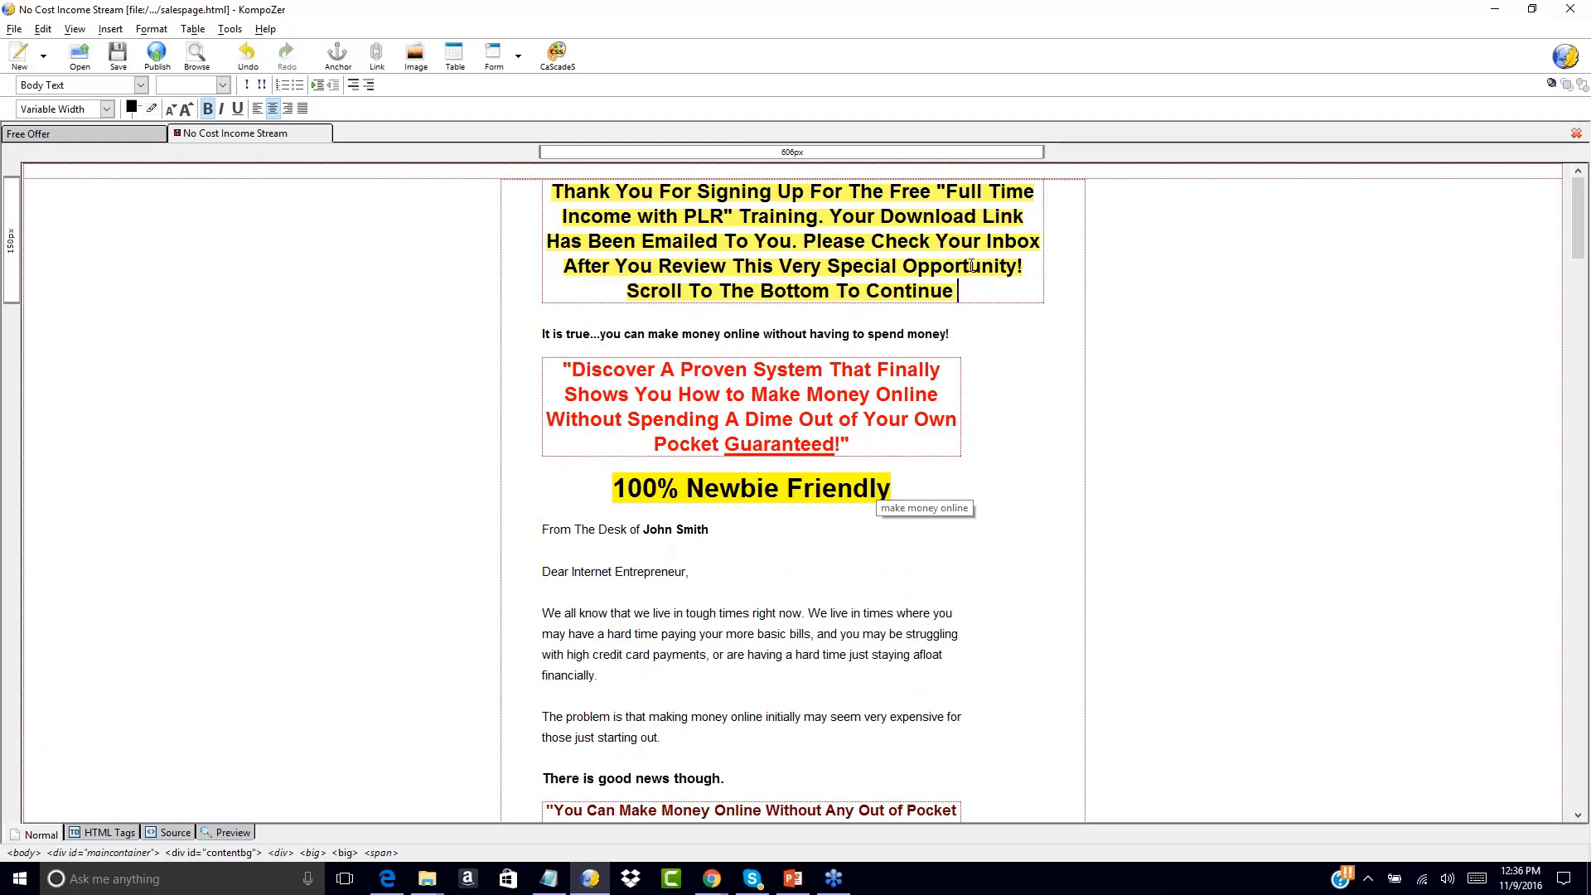
{"action": "type", "text": "To The Downloa"}
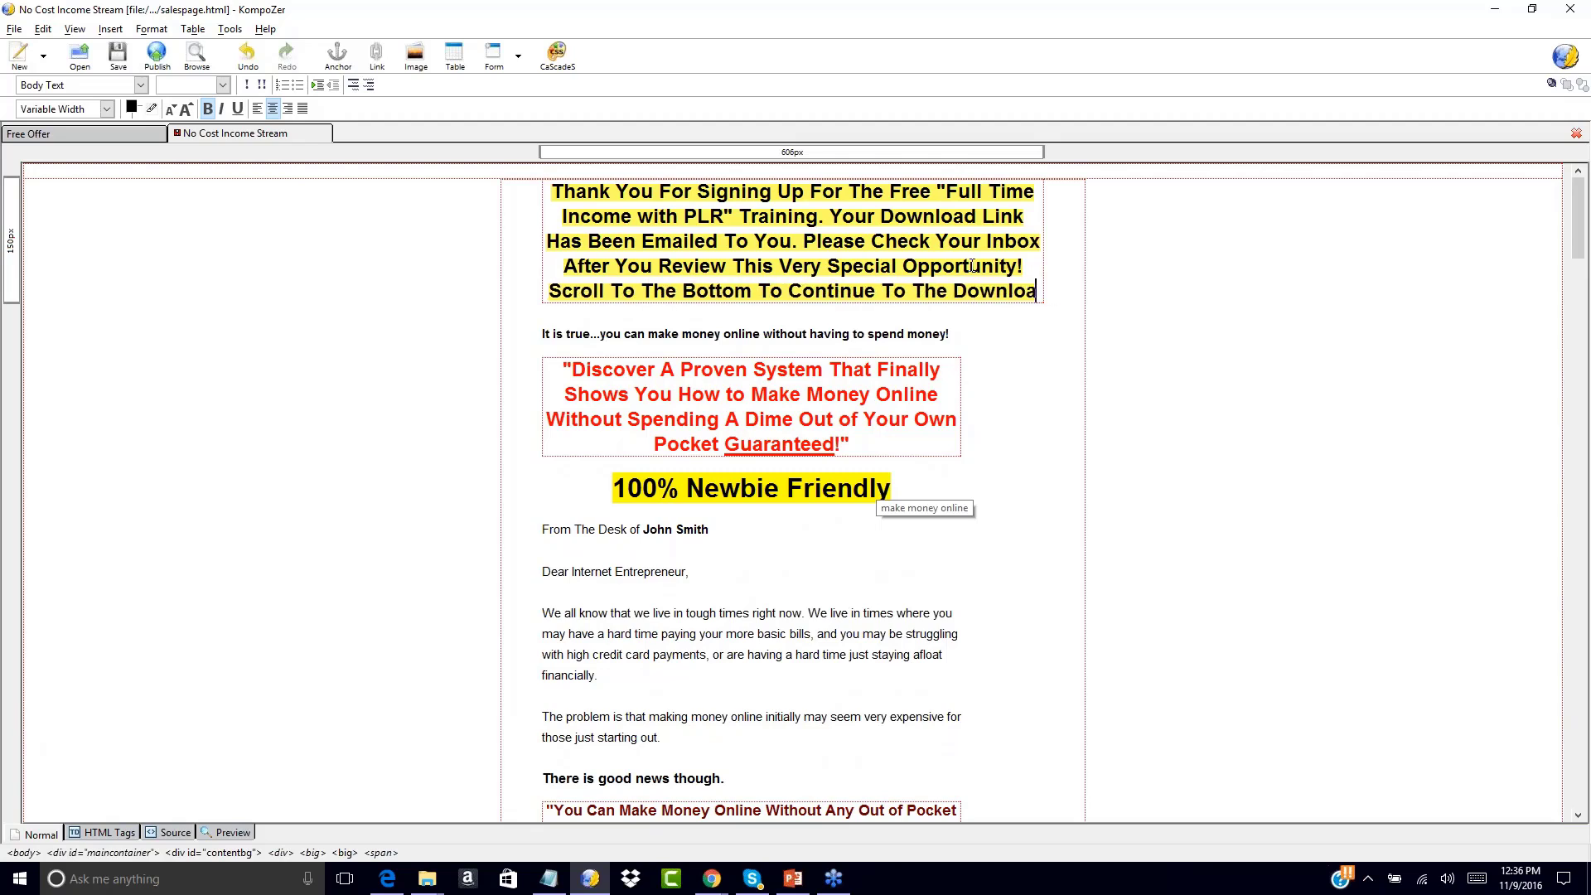
{"action": "type", "text": "d Page!"}
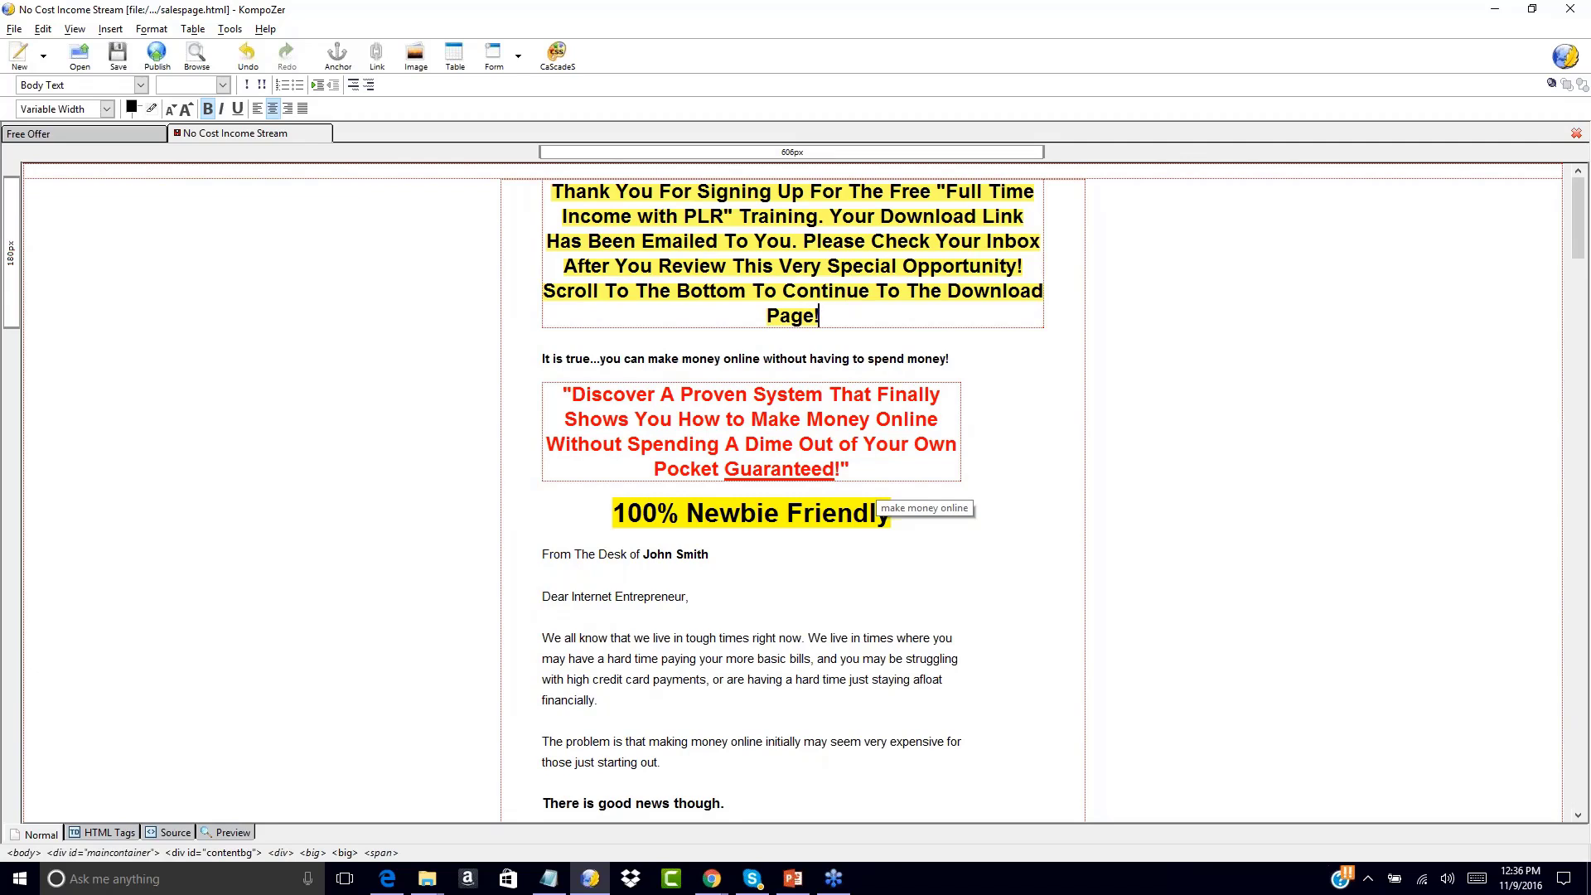
{"action": "left_click_drag", "start_coordinate": [819, 317], "coordinate": [540, 202]}
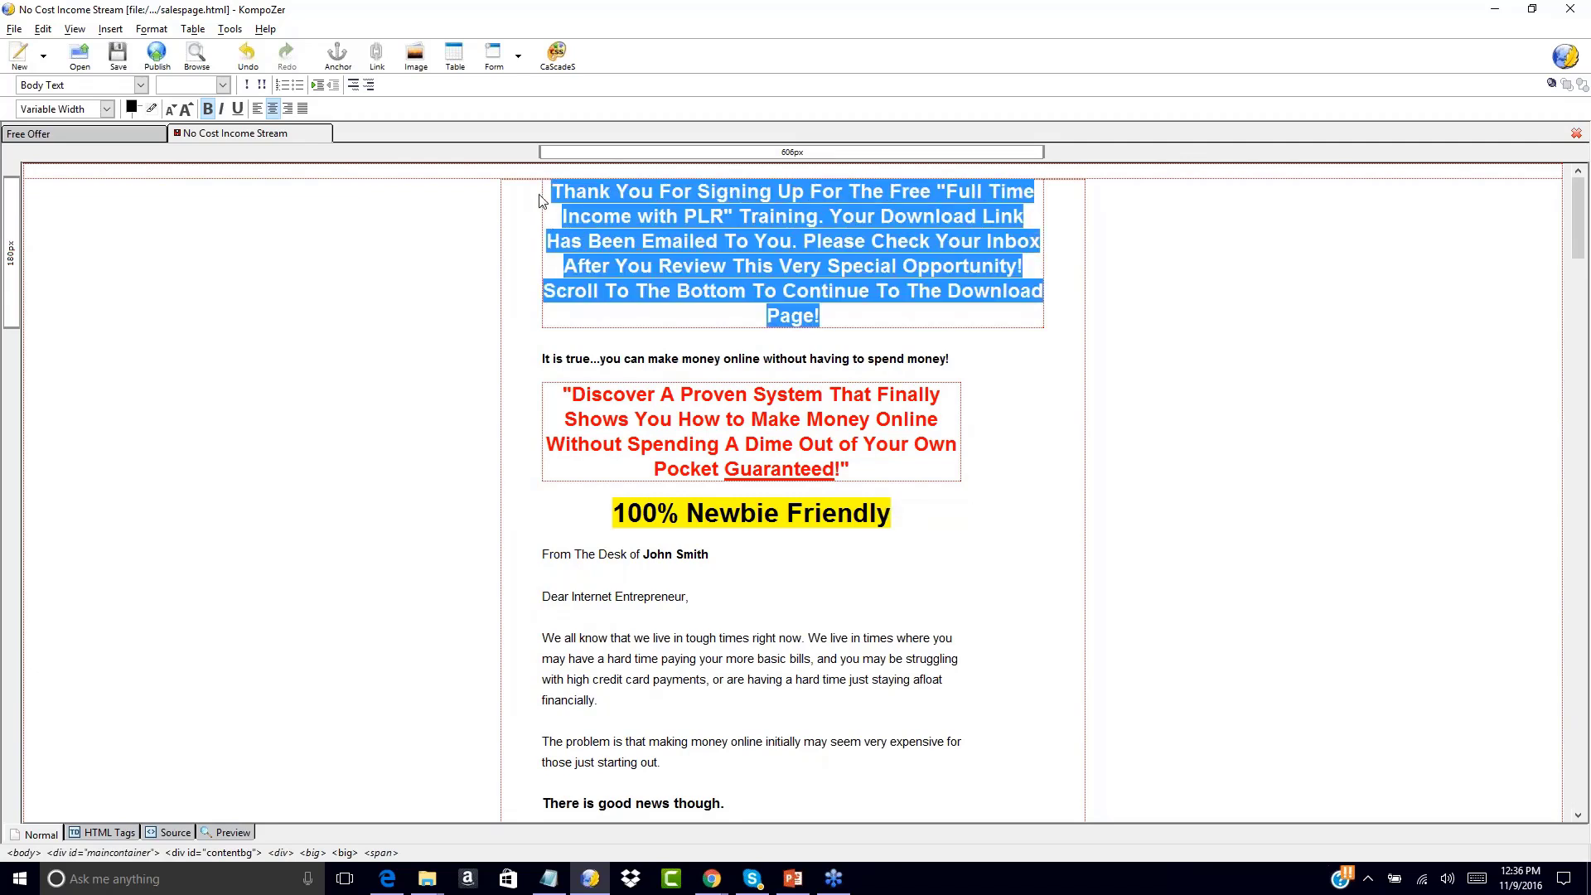
{"action": "left_click", "coordinate": [170, 109]}
{"action": "left_click", "coordinate": [715, 217]}
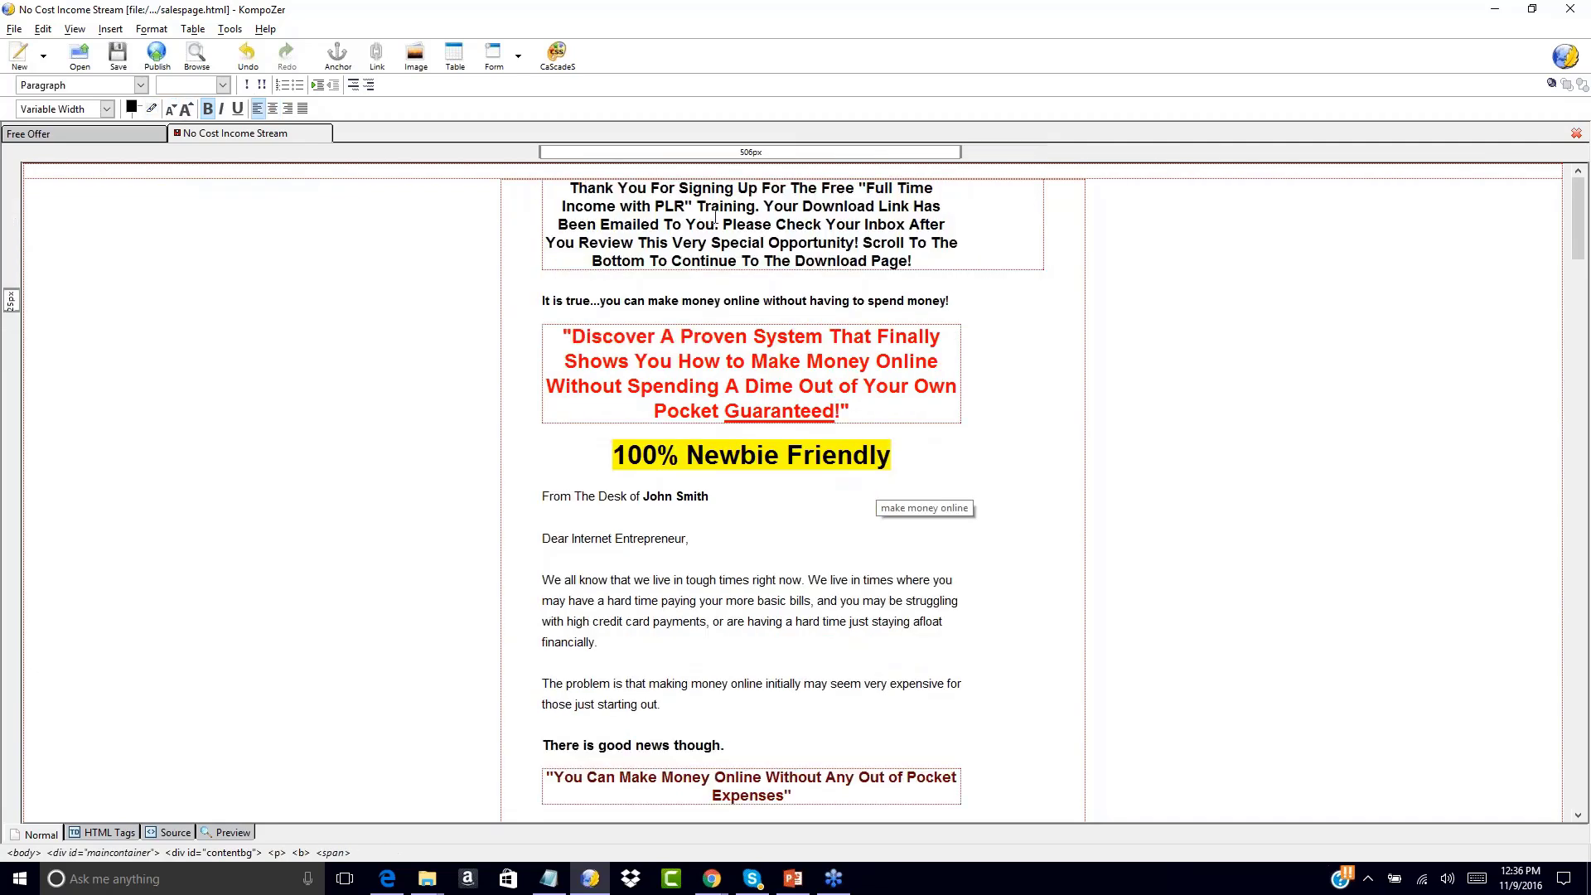
{"action": "left_click_drag", "start_coordinate": [573, 186], "coordinate": [911, 262]}
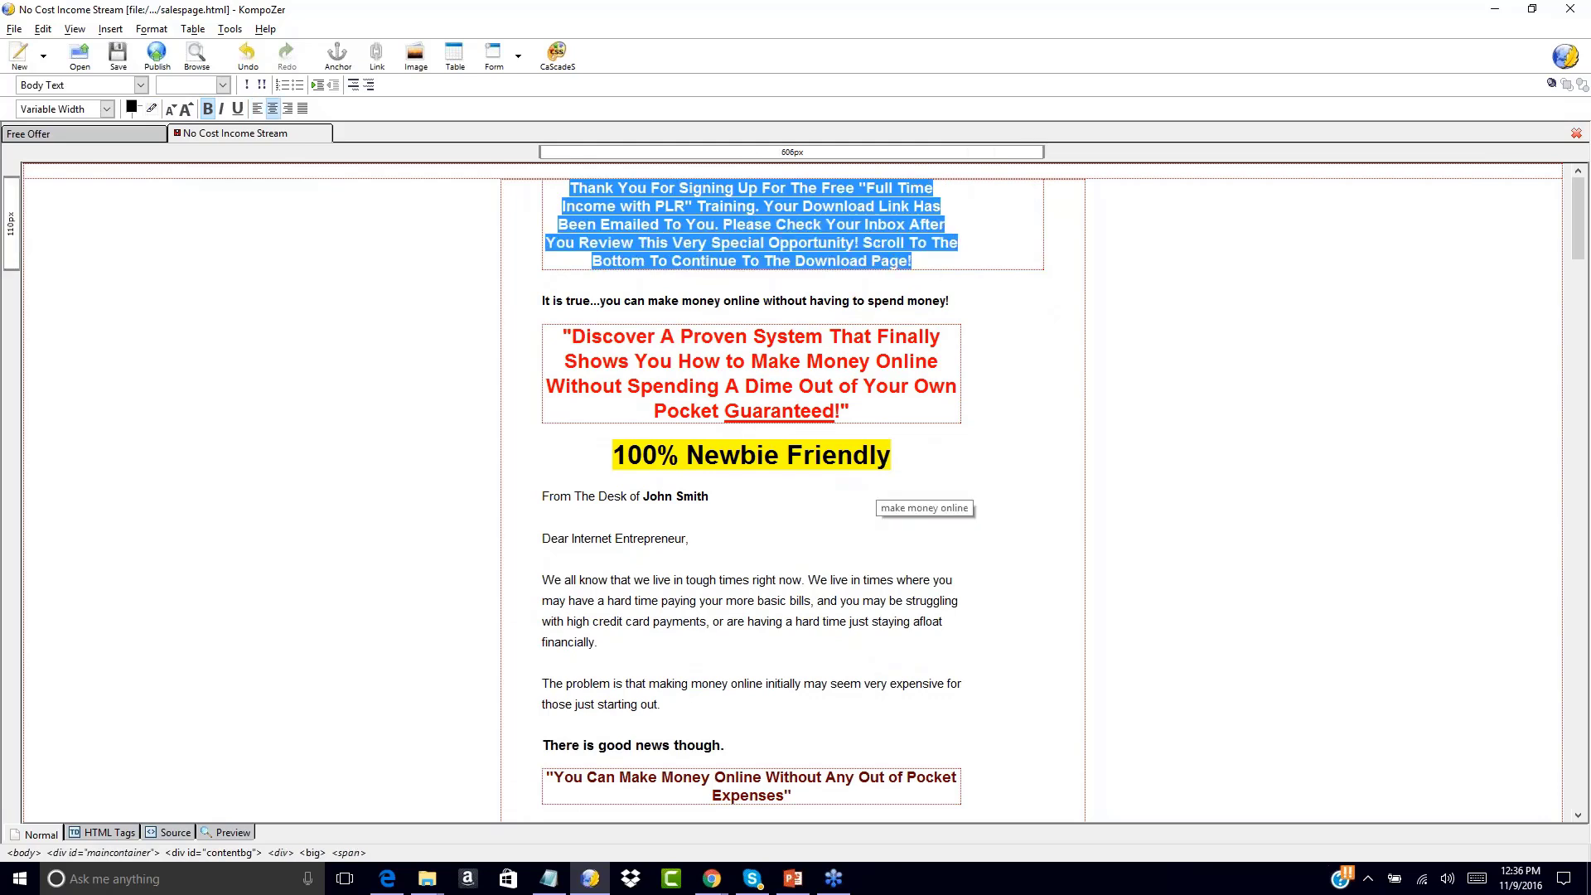
Shade the thank-you header block with a pale yellow #FFFF66 background
{"action": "left_click", "coordinate": [140, 114]}
{"action": "left_click", "coordinate": [272, 104]}
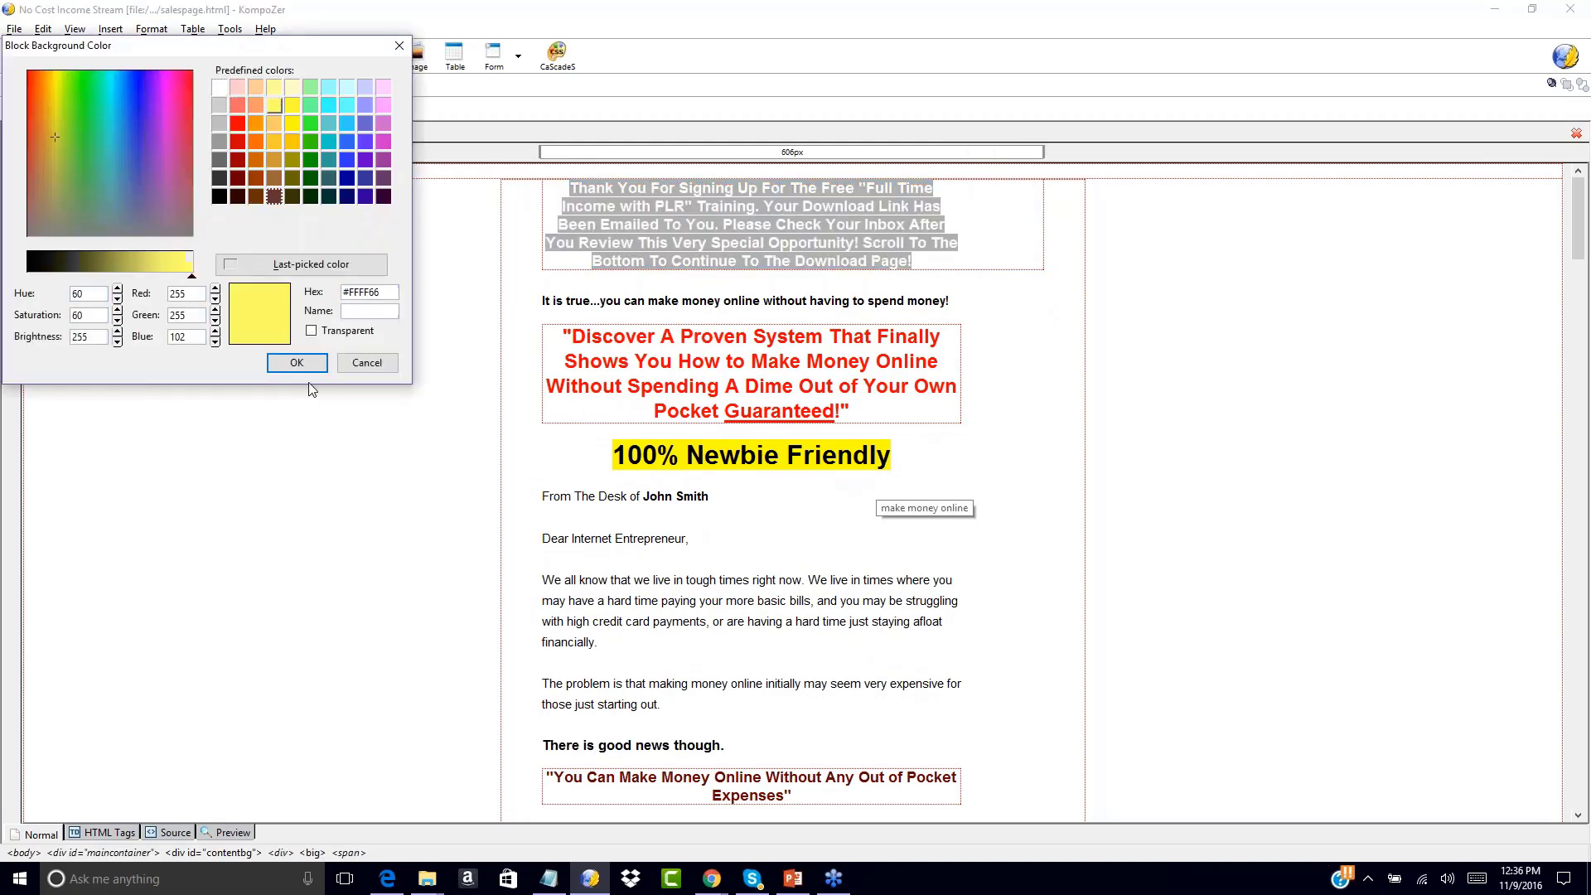
{"action": "left_click", "coordinate": [297, 362]}
{"action": "left_click", "coordinate": [1107, 262]}
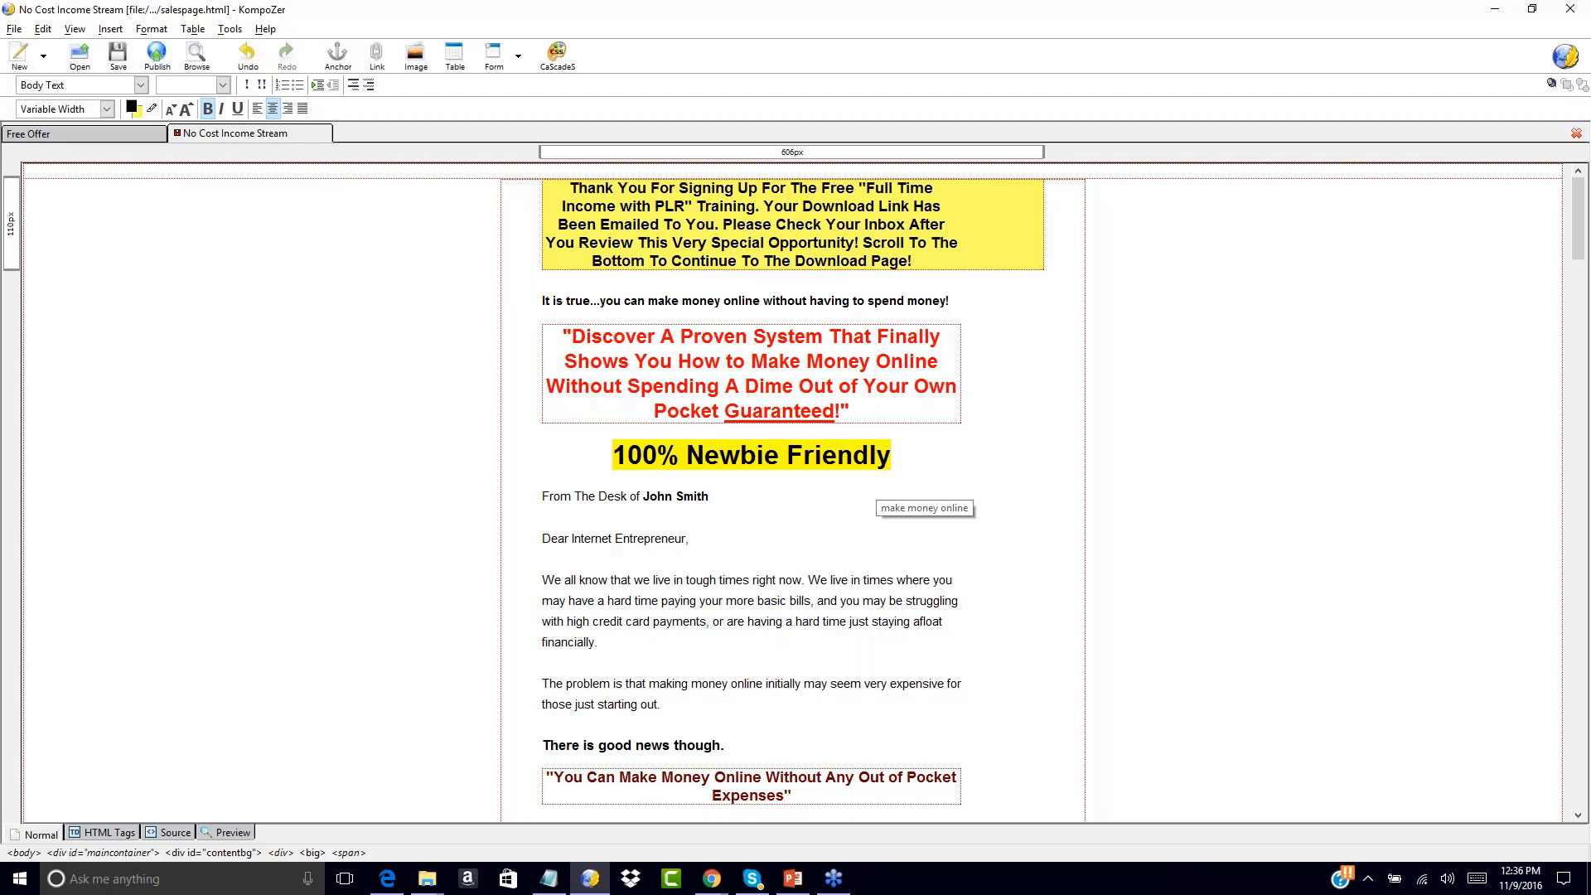
Open the content box's attribute editor and cancel it without changes
{"action": "scroll", "coordinate": [1024, 373], "scroll_direction": "down", "scroll_amount": 2}
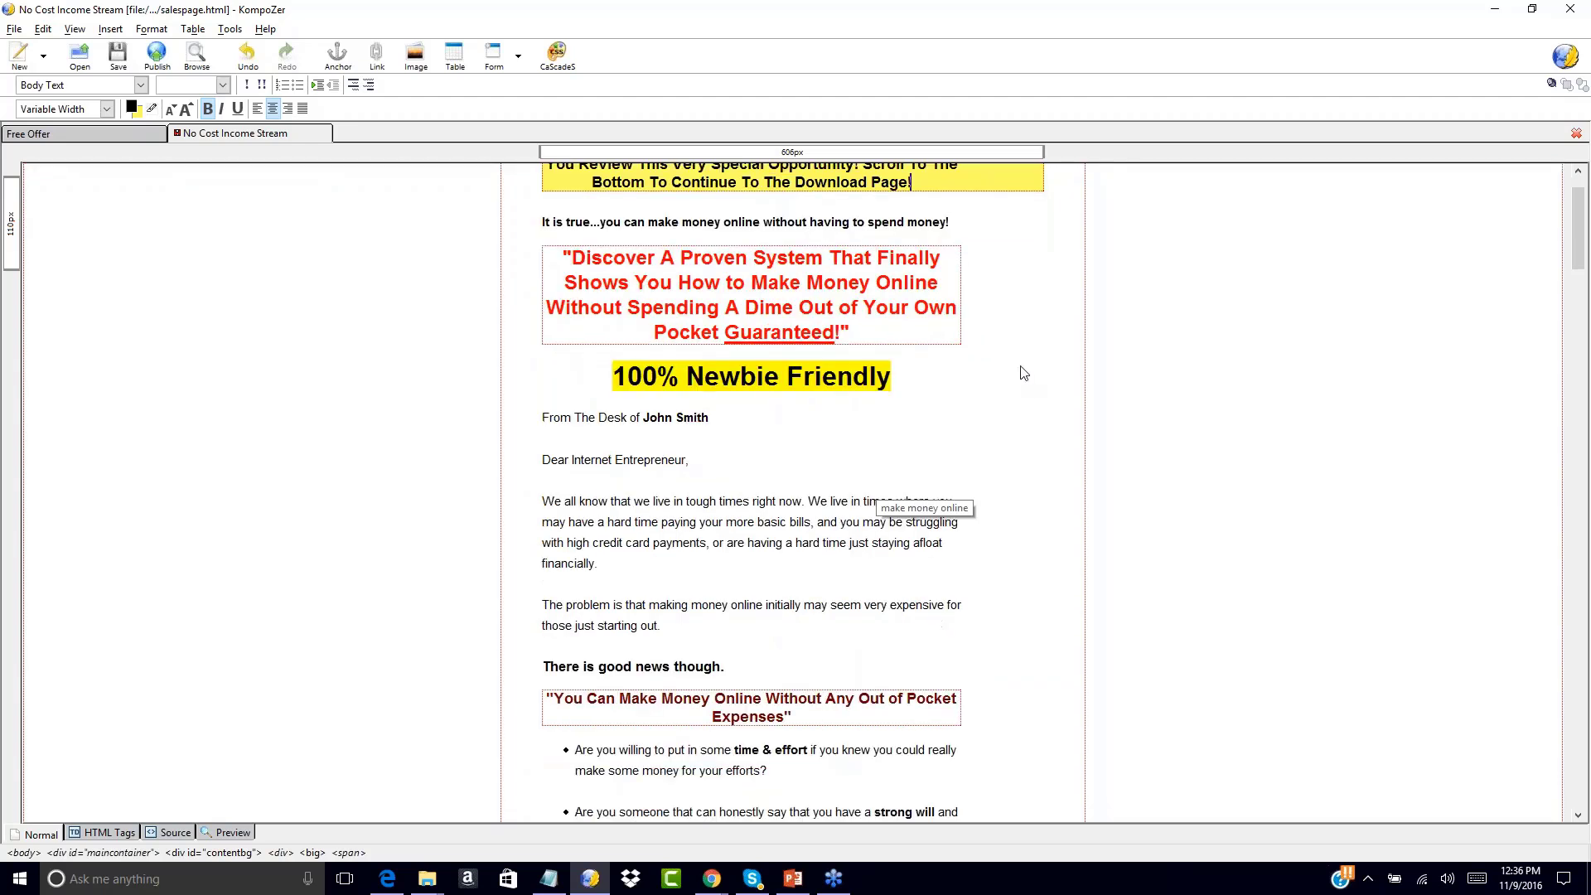
{"action": "double_click", "coordinate": [1024, 373]}
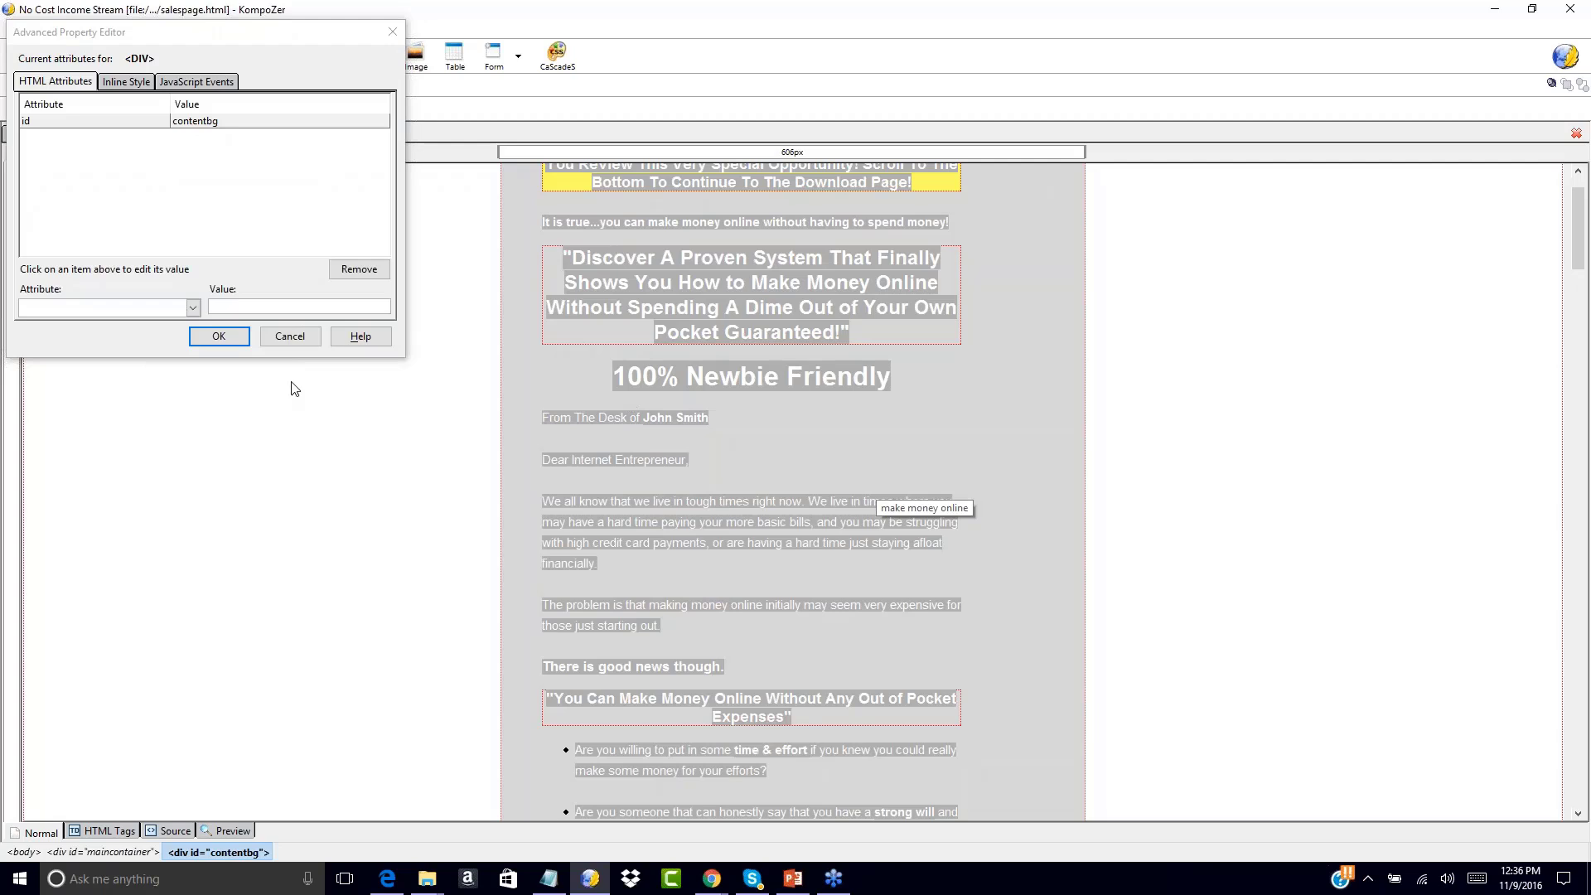
{"action": "left_click", "coordinate": [290, 338]}
{"action": "left_click", "coordinate": [440, 312]}
Review the No Cost Income Stream page, briefly comparing it with the Free Offer page
{"action": "scroll", "coordinate": [440, 309], "scroll_direction": "up", "scroll_amount": 2}
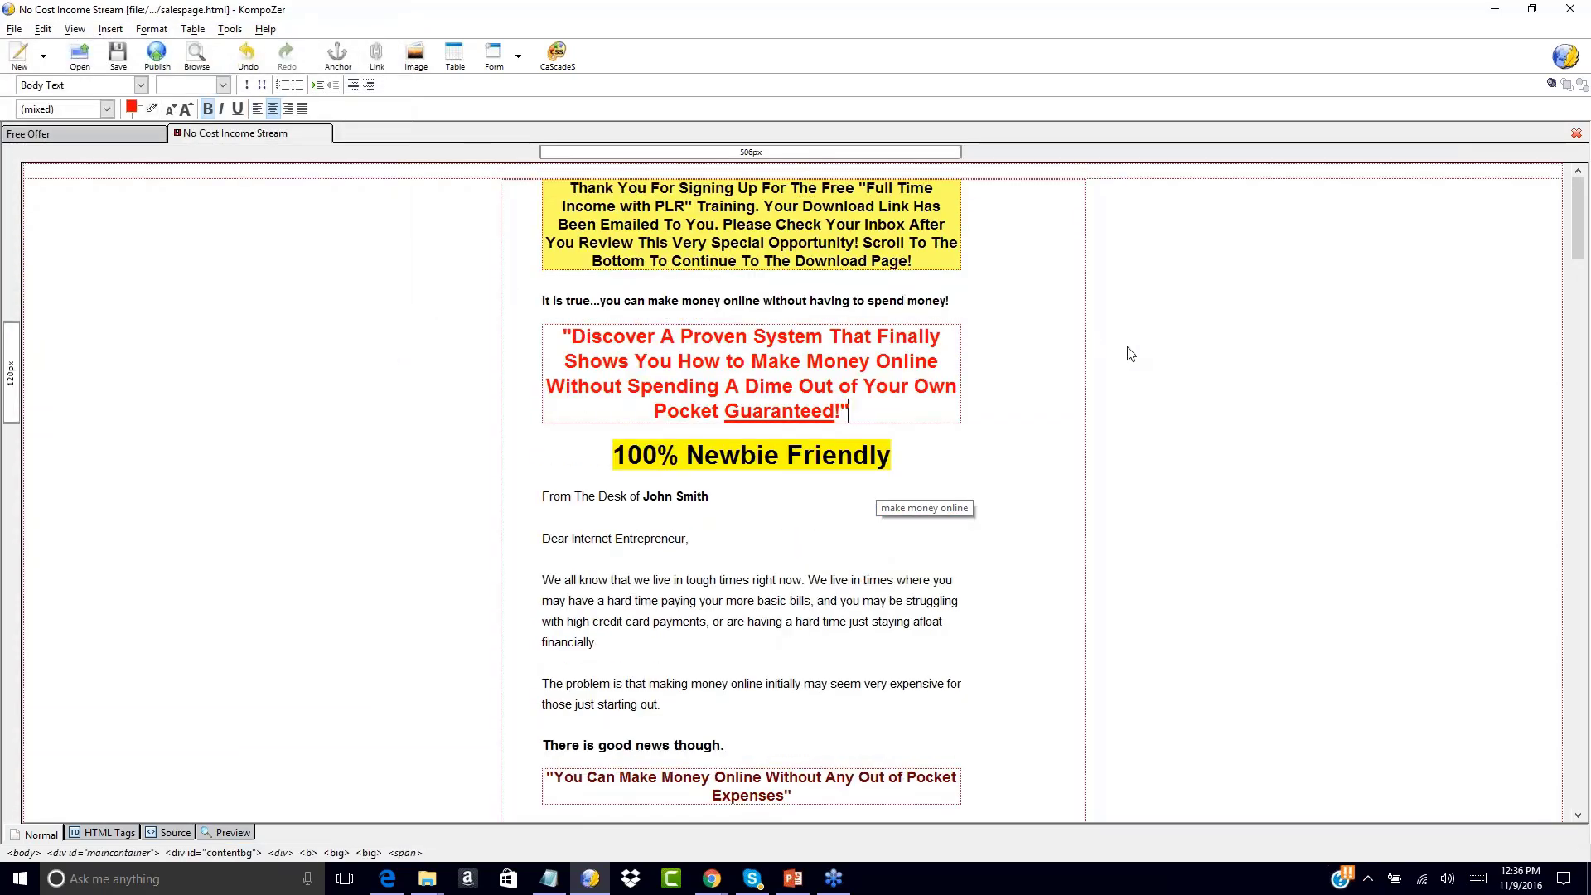
{"action": "scroll", "coordinate": [1131, 354], "scroll_direction": "down", "scroll_amount": 20}
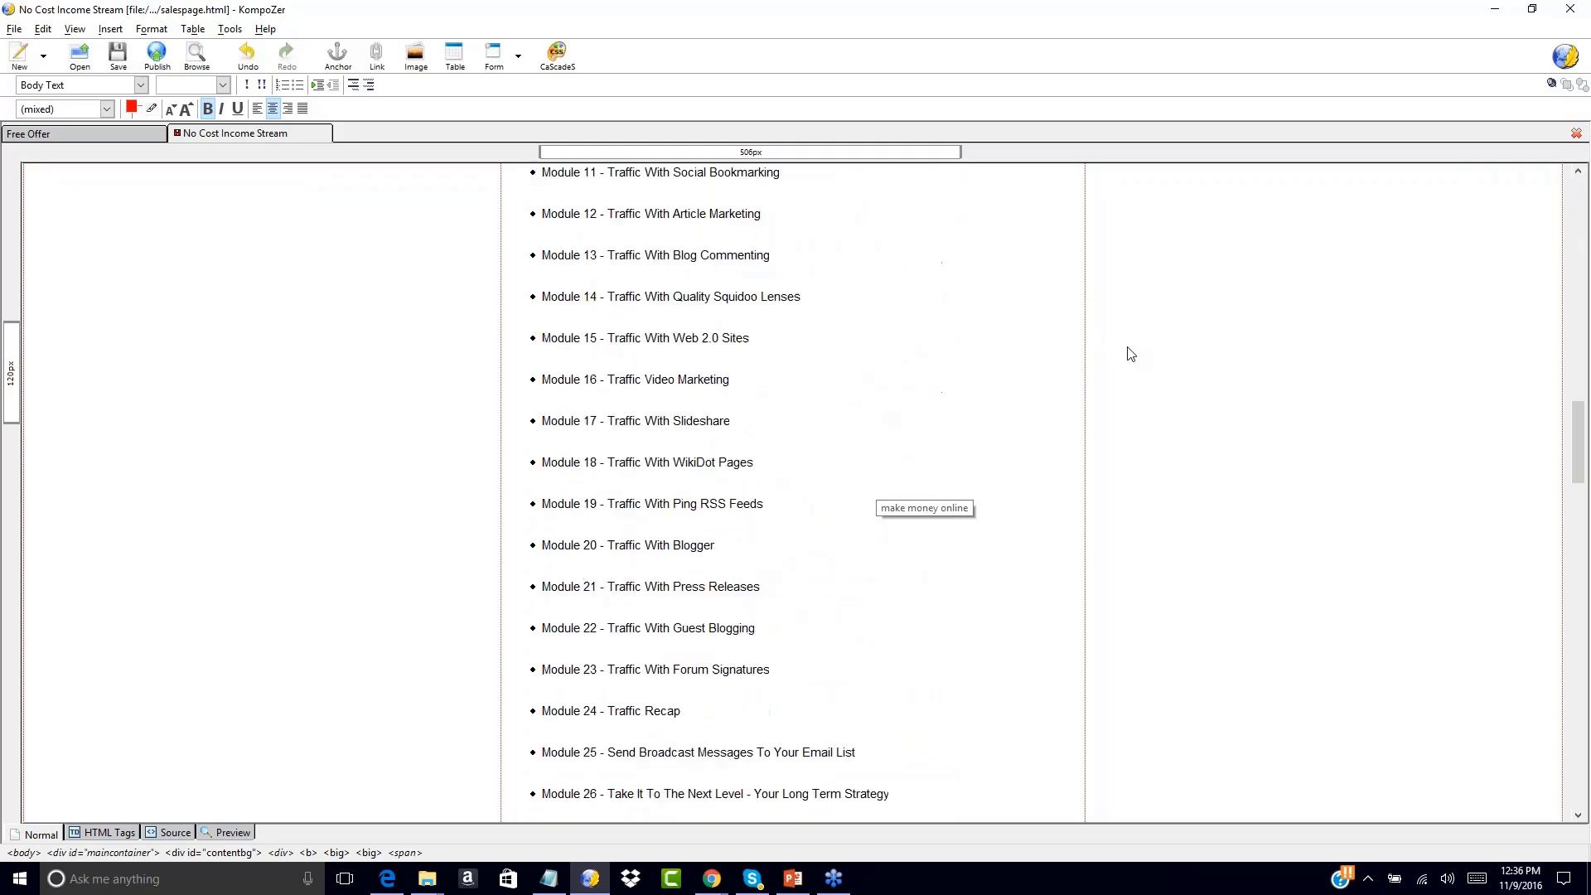
{"action": "scroll", "coordinate": [1131, 354], "scroll_direction": "down", "scroll_amount": 10}
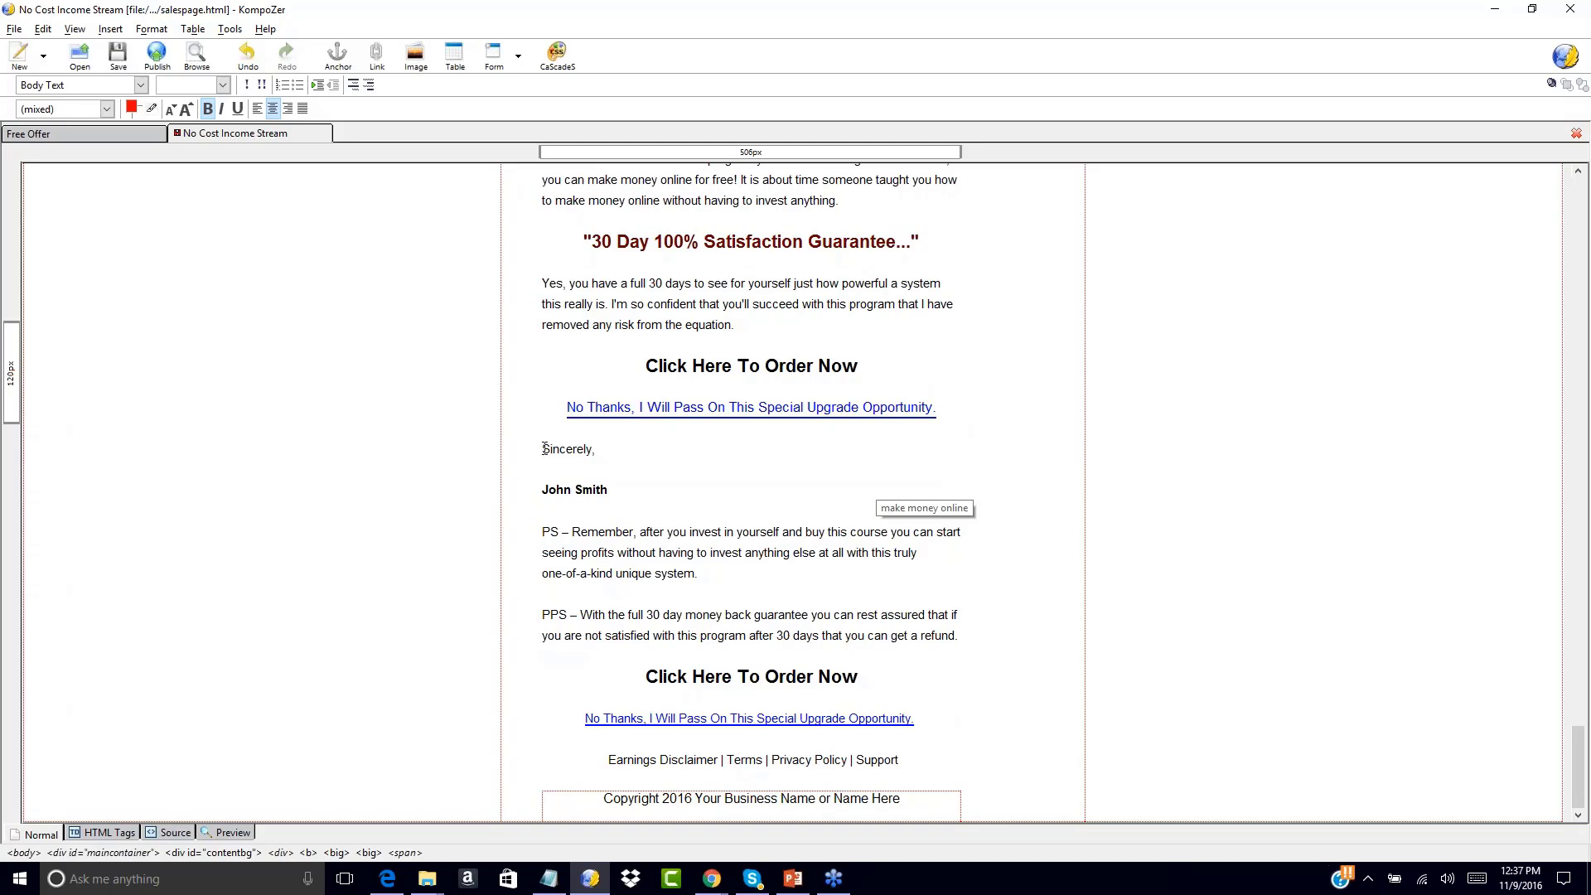
{"action": "scroll", "coordinate": [537, 355], "scroll_direction": "up", "scroll_amount": 10}
{"action": "scroll", "coordinate": [537, 354], "scroll_direction": "up", "scroll_amount": 15}
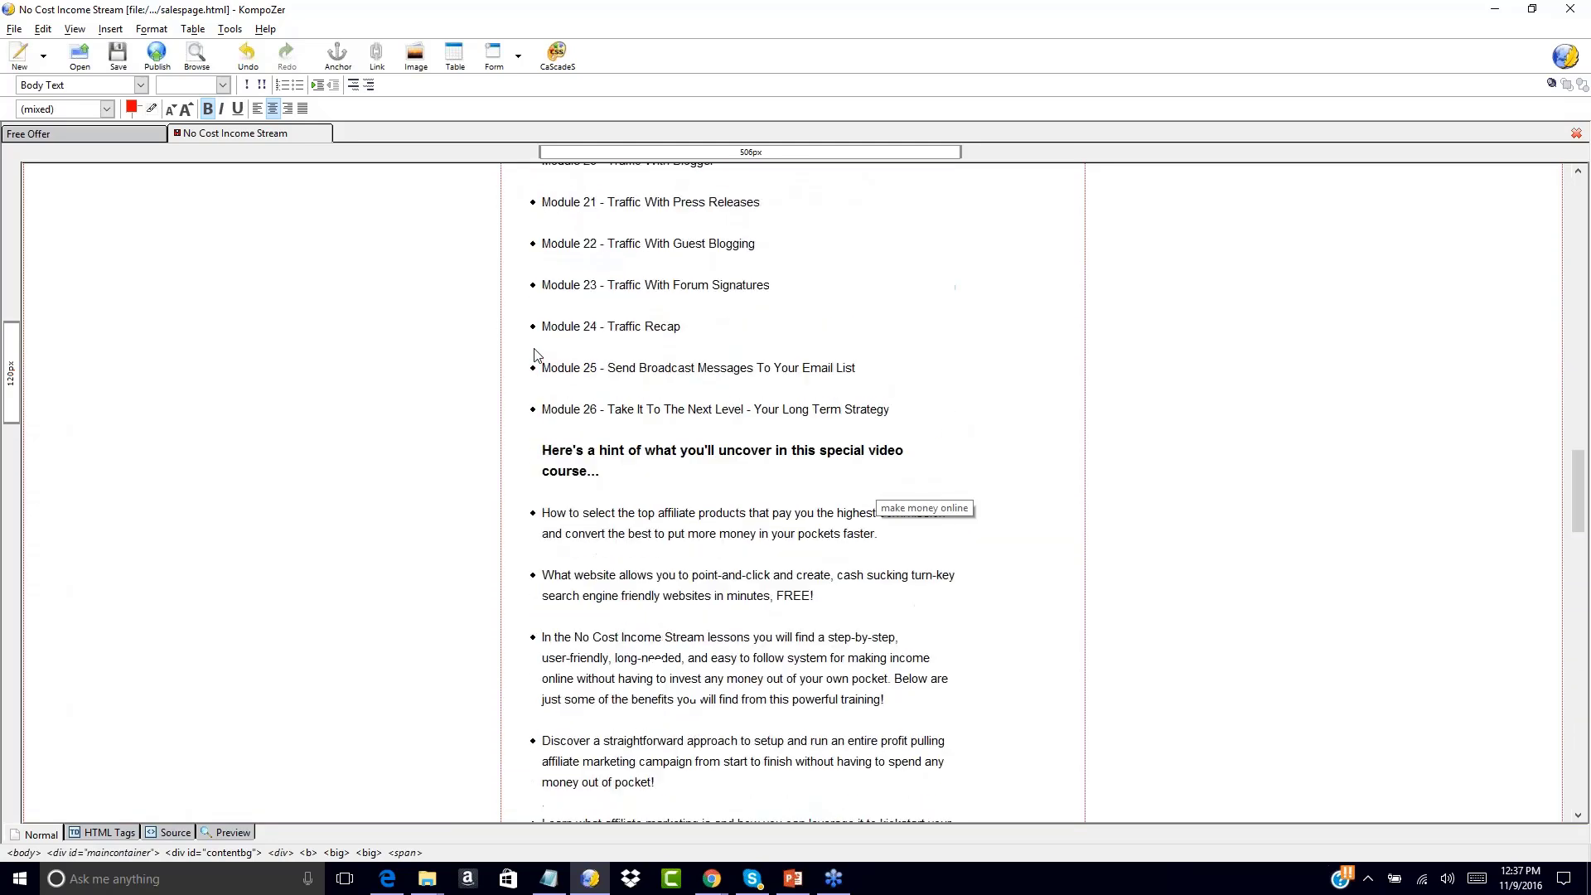
{"action": "scroll", "coordinate": [534, 354], "scroll_direction": "up", "scroll_amount": 7}
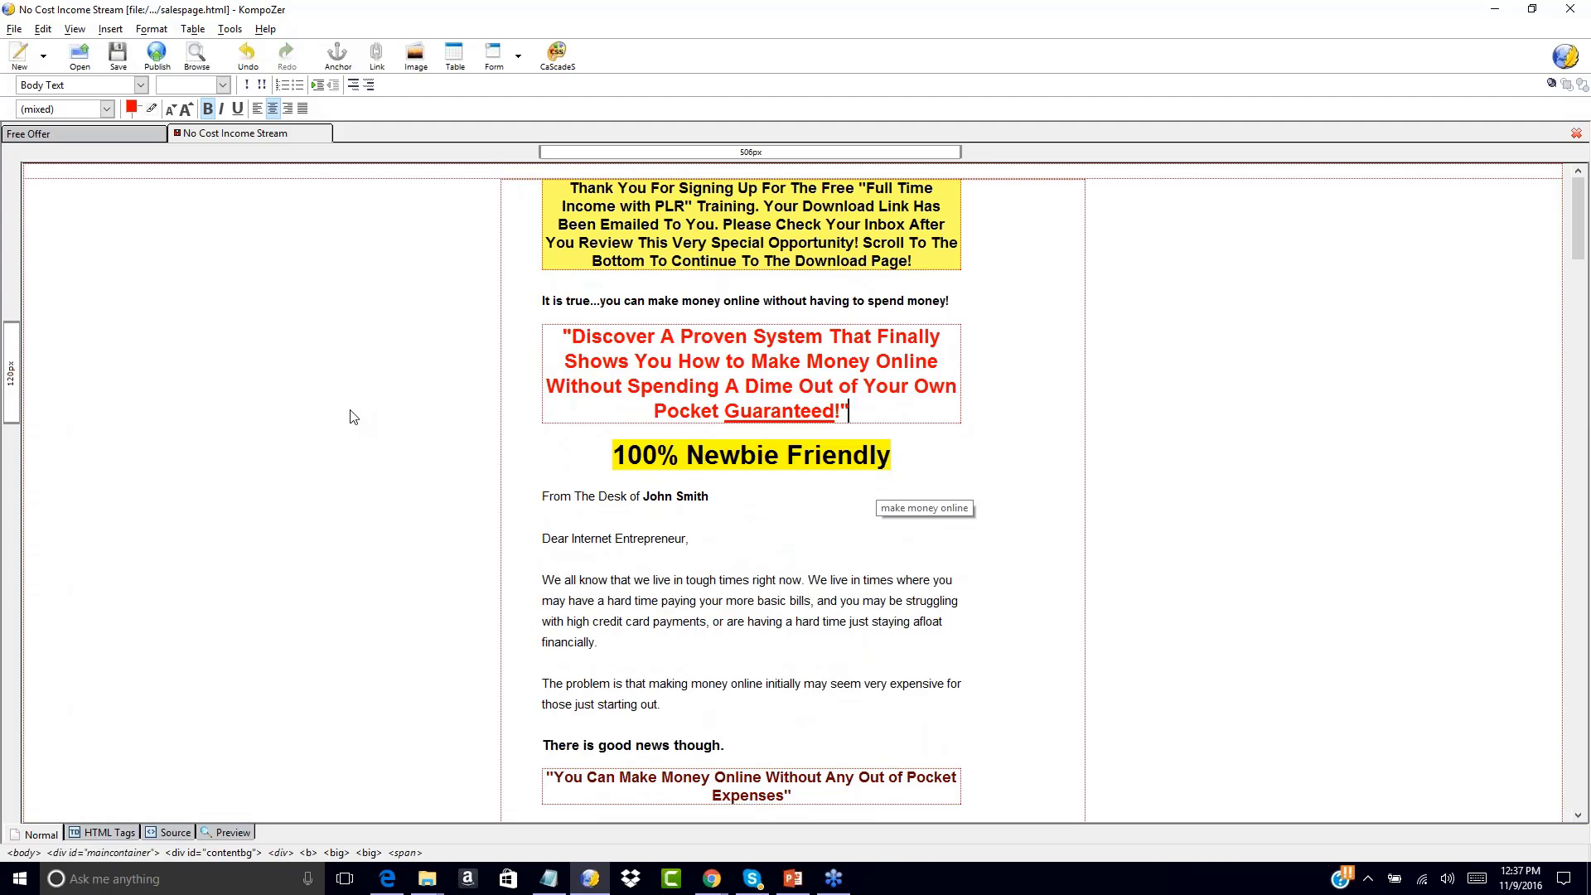
{"action": "left_click", "coordinate": [106, 135]}
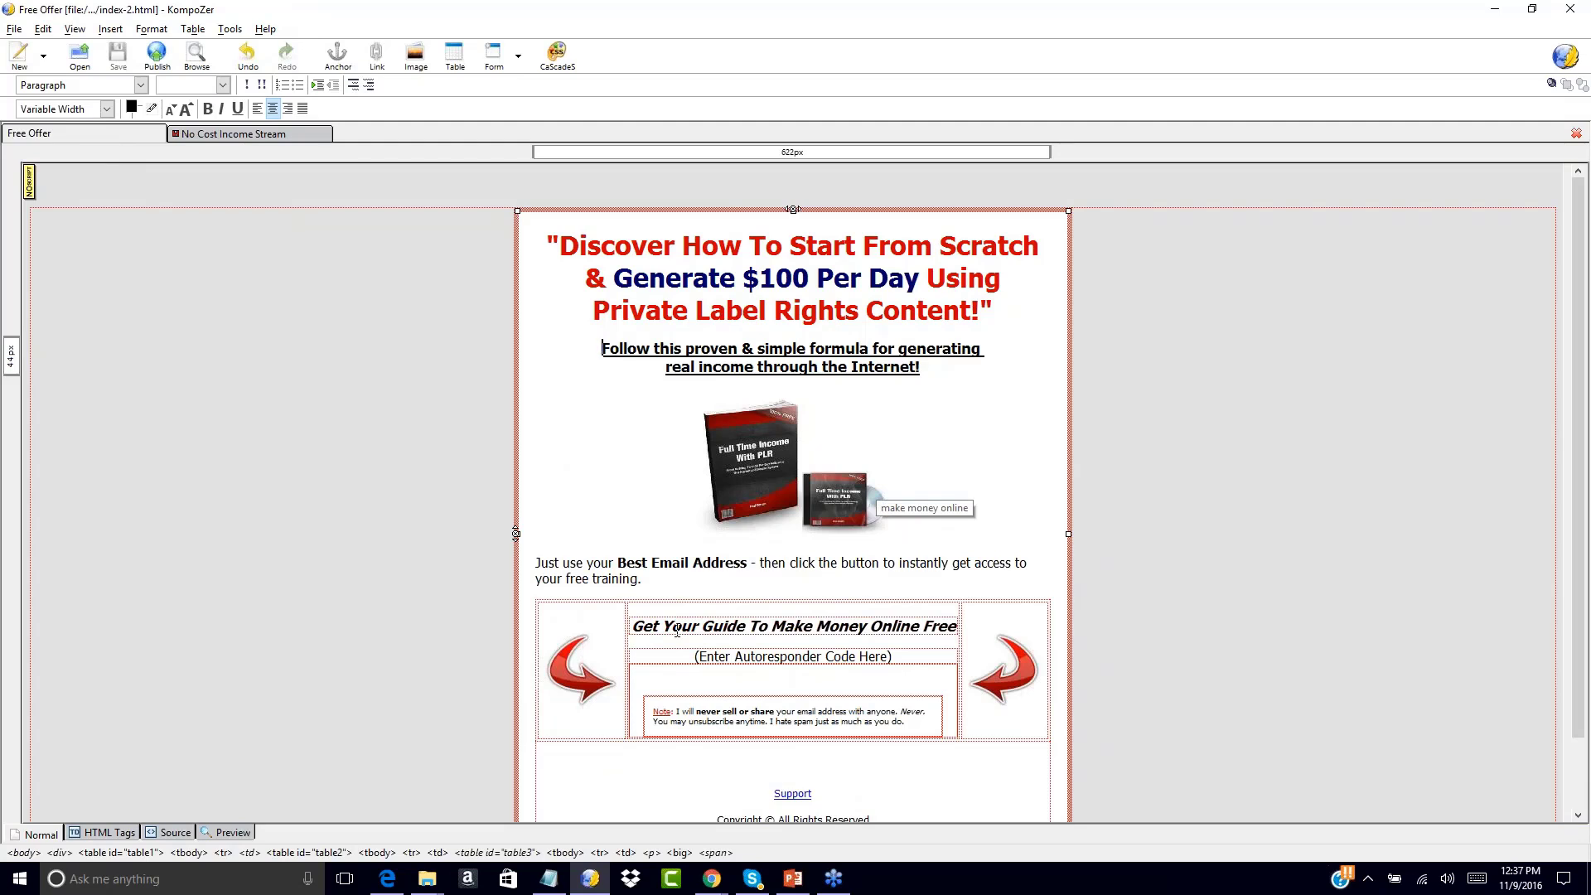
{"action": "left_click", "coordinate": [259, 135]}
{"action": "scroll", "coordinate": [429, 423], "scroll_direction": "down", "scroll_amount": 10}
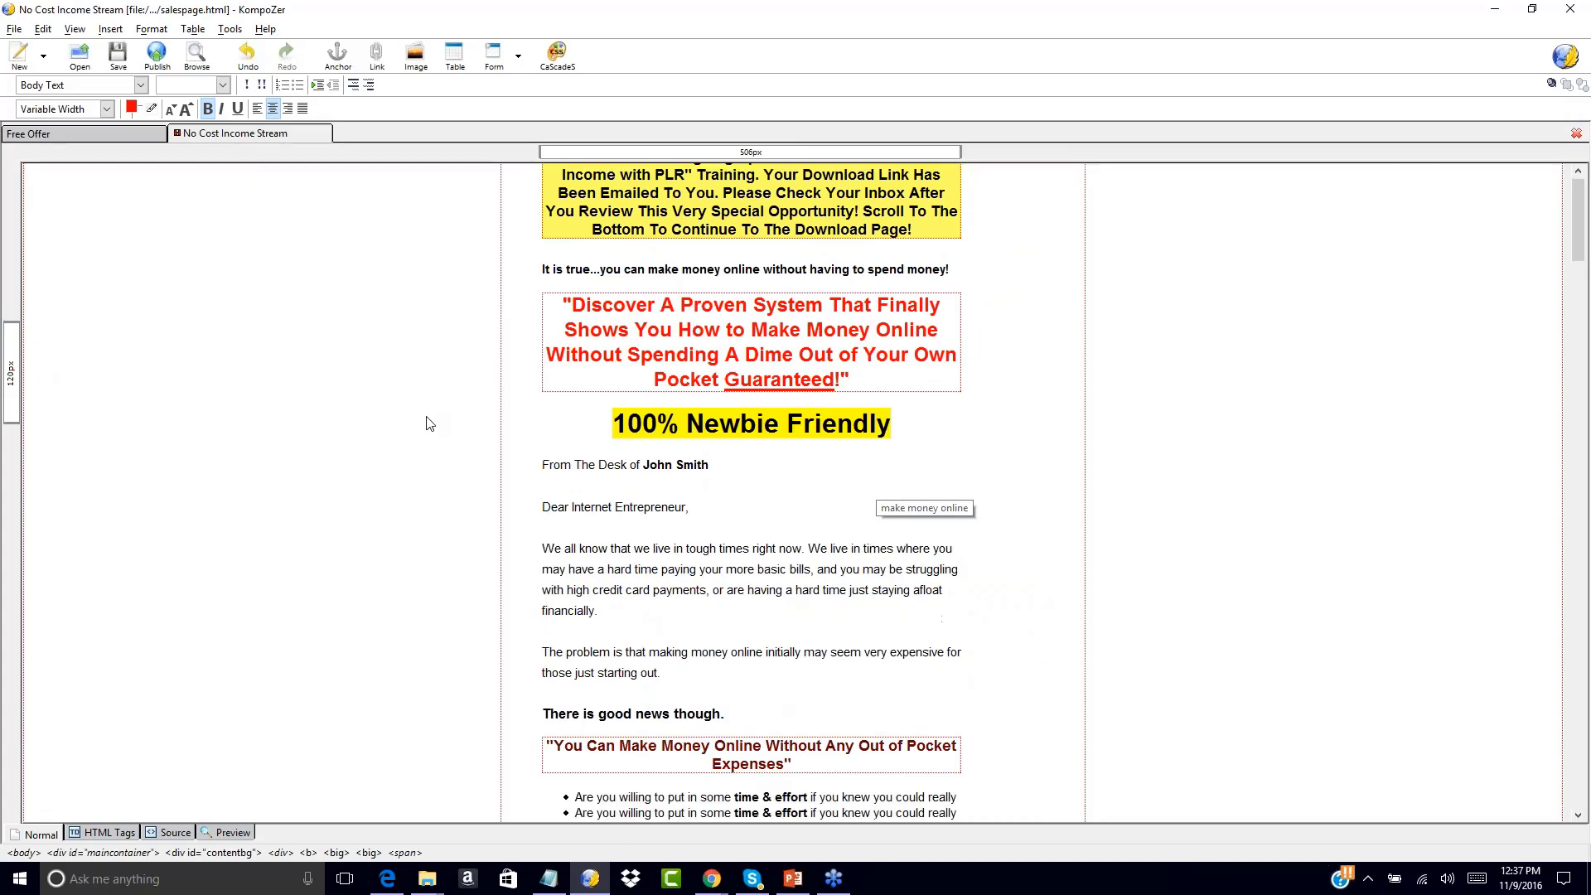
{"action": "scroll", "coordinate": [429, 424], "scroll_direction": "down", "scroll_amount": 2}
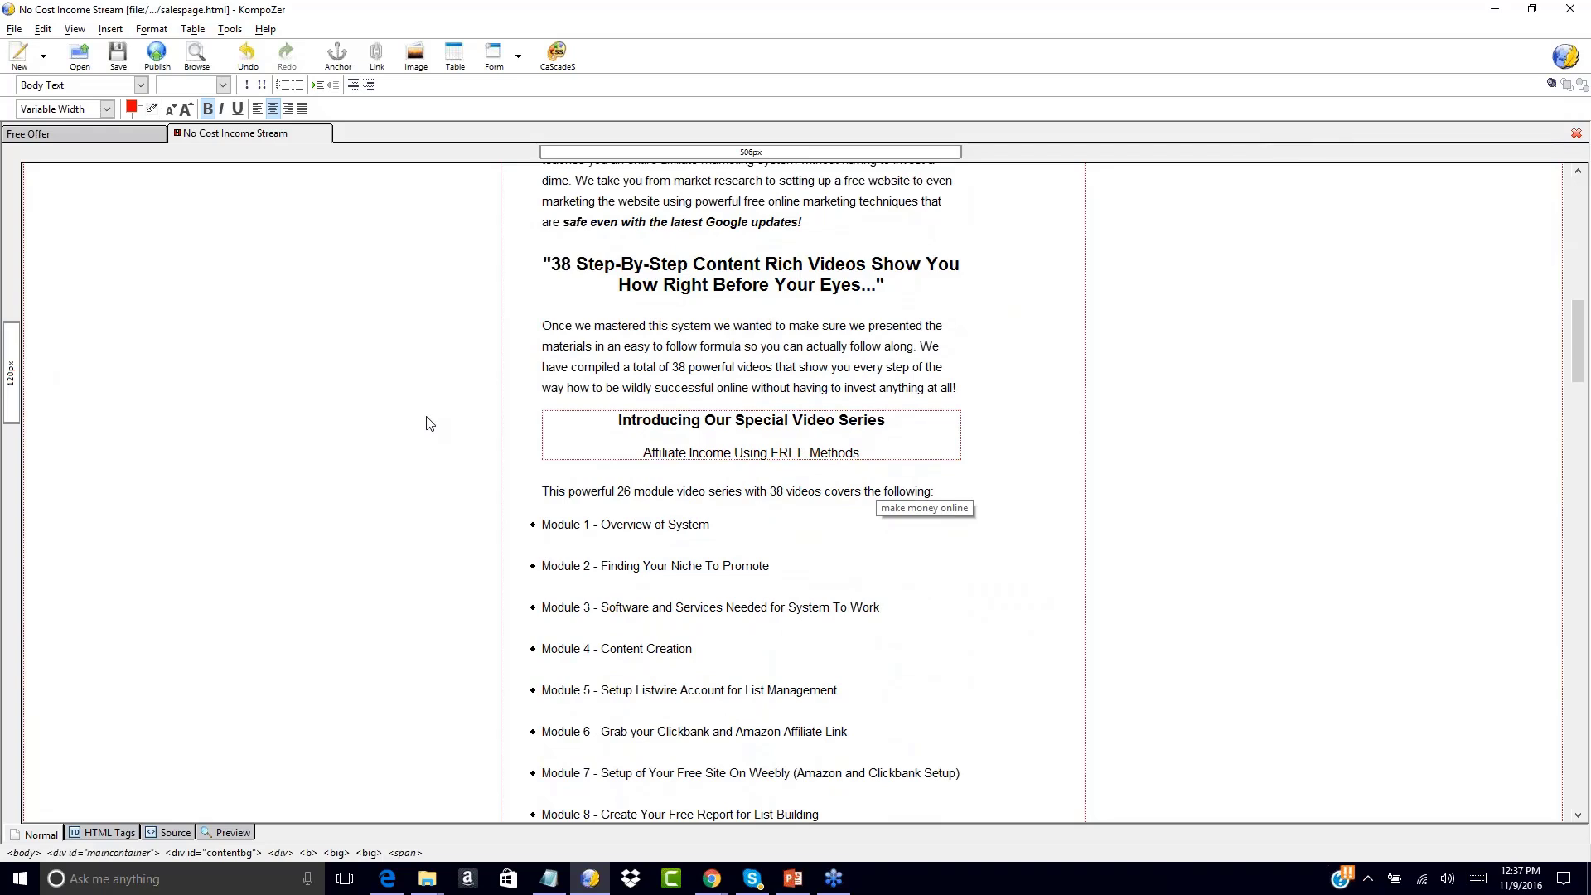
{"action": "scroll", "coordinate": [483, 335], "scroll_direction": "up", "scroll_amount": 20}
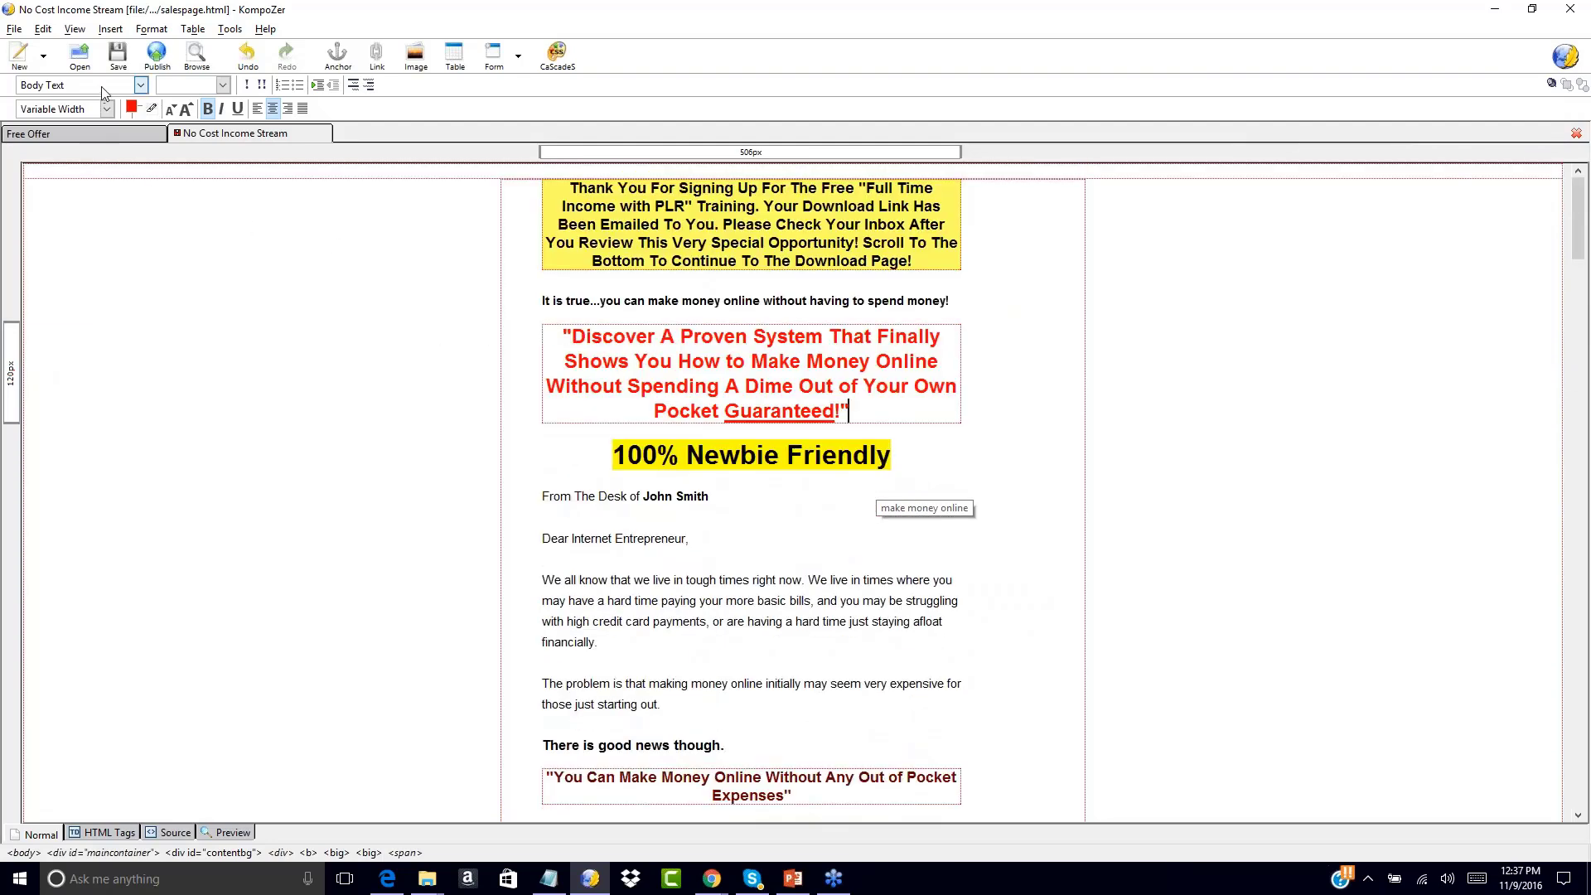
Save the page as funnel1-upsell1-dl568.html in salespage-plain, with file type set to All Files
{"action": "left_click", "coordinate": [14, 29]}
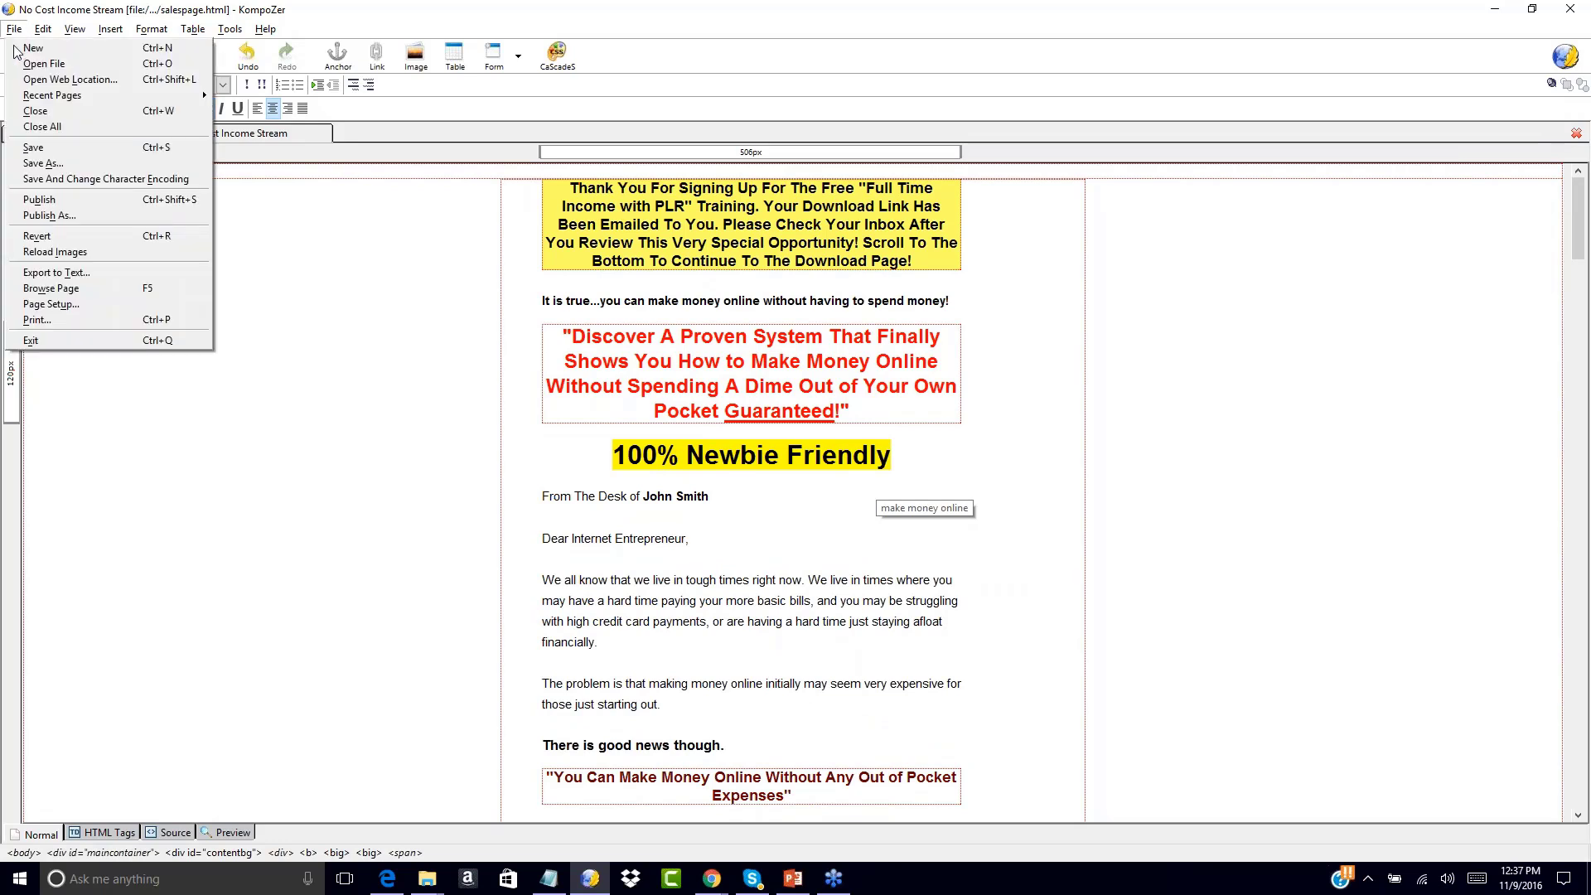
{"action": "left_click", "coordinate": [38, 164]}
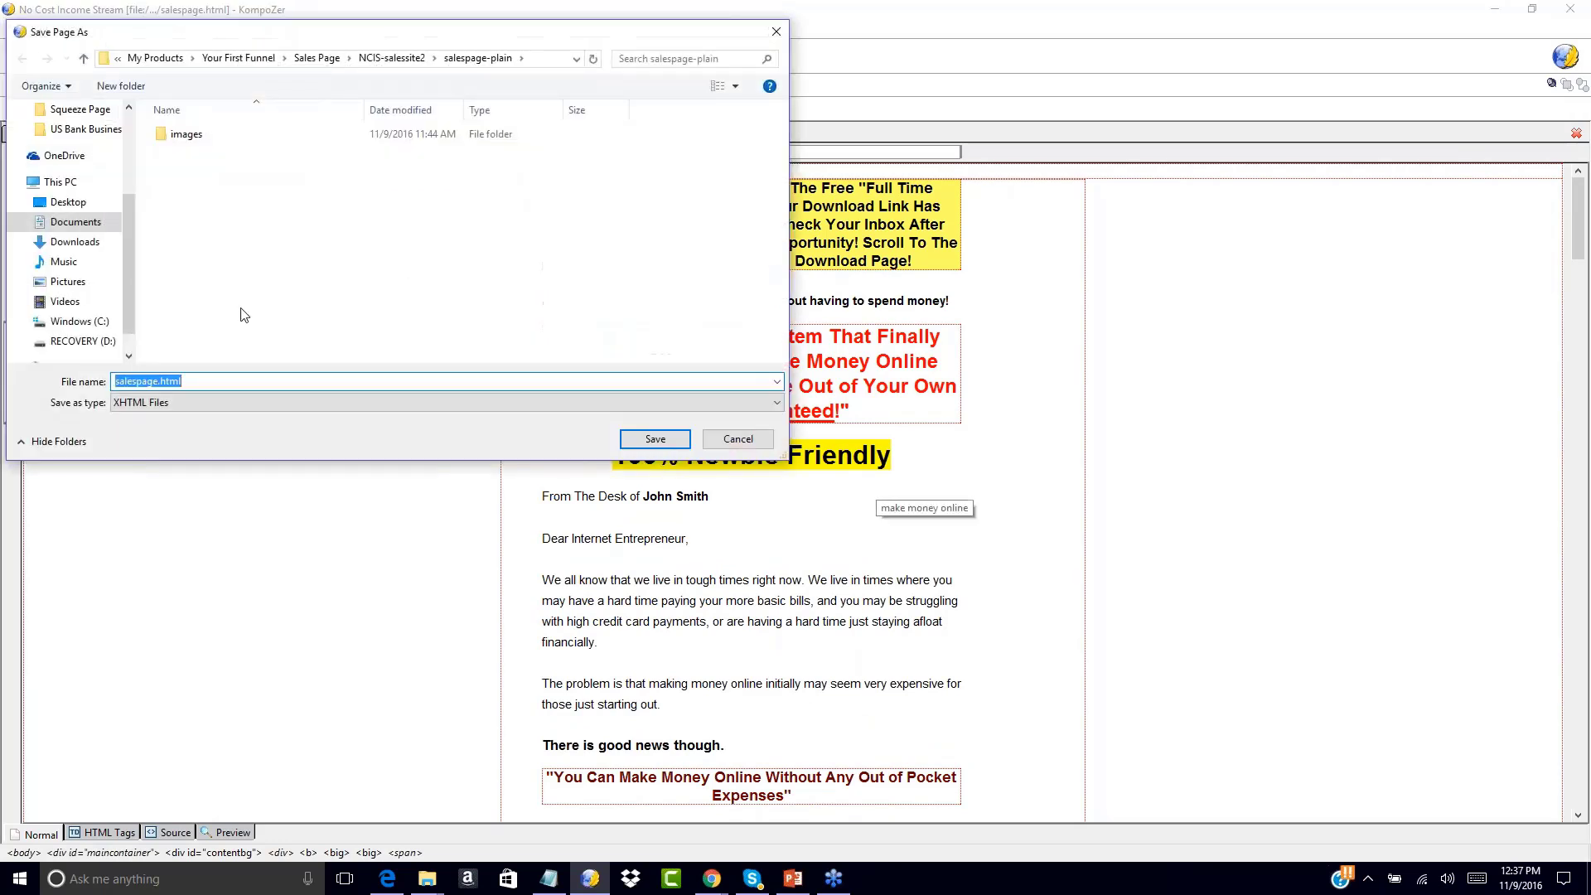
{"action": "left_click", "coordinate": [190, 402]}
{"action": "left_click", "coordinate": [150, 430]}
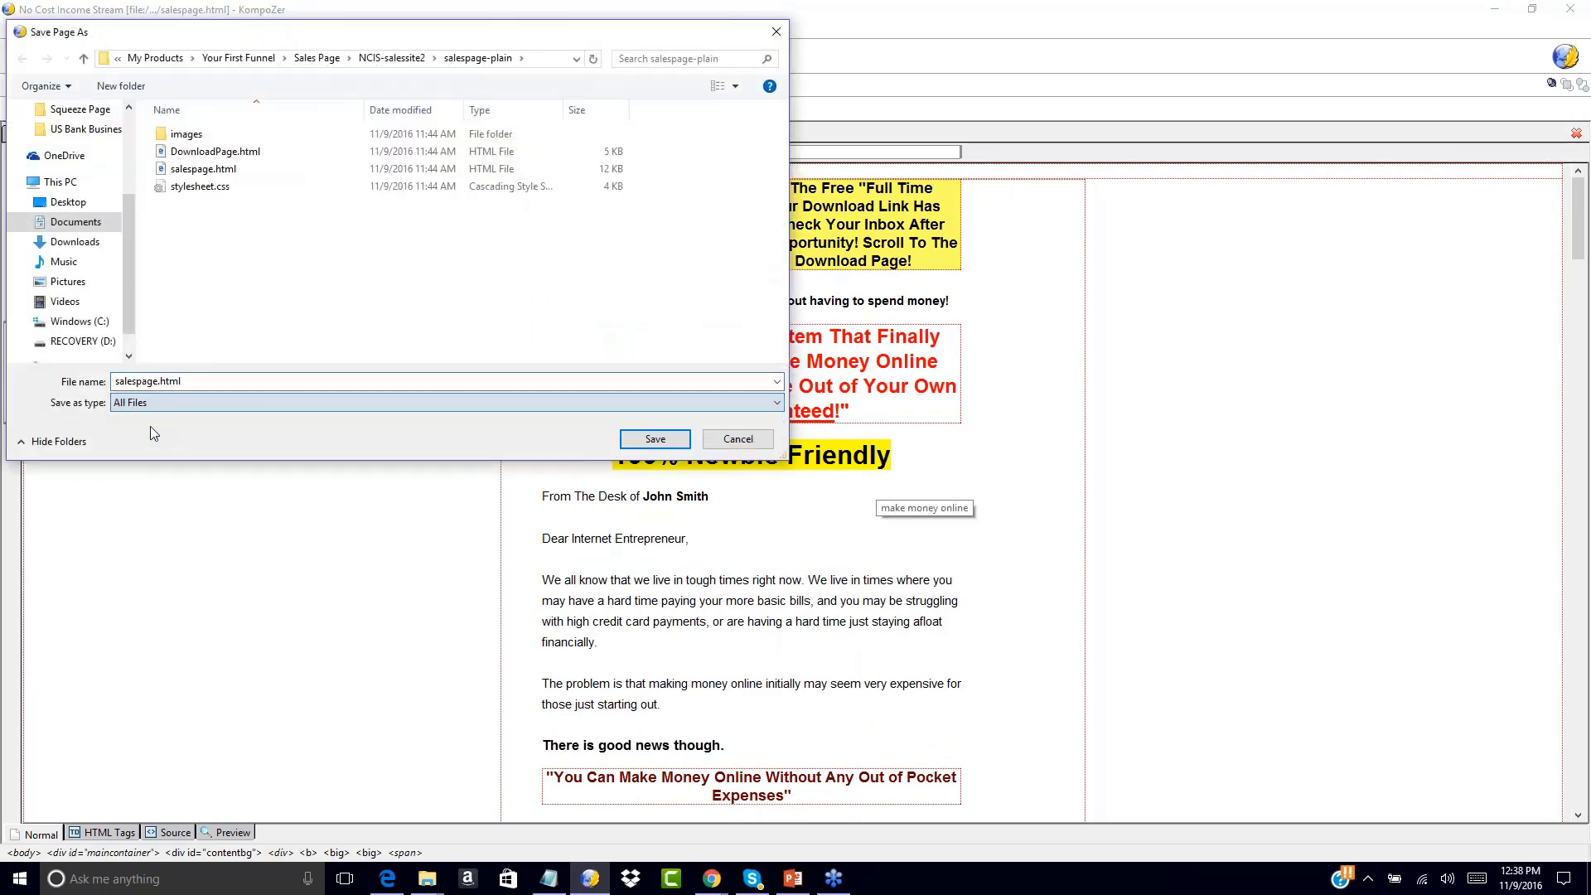
{"action": "left_click", "coordinate": [158, 382]}
{"action": "left_click", "coordinate": [158, 382]}
{"action": "key", "text": "BackSpace"}
{"action": "key", "text": "BackSpace"}
{"action": "key", "text": "BackSpace"}
{"action": "key", "text": "BackSpace"}
{"action": "key", "text": "BackSpace"}
{"action": "key", "text": "BackSpace"}
{"action": "key", "text": "BackSpace"}
{"action": "key", "text": "BackSpace"}
{"action": "key", "text": "BackSpace"}
{"action": "type", "text": "funnel1-upsell1-dl568"}
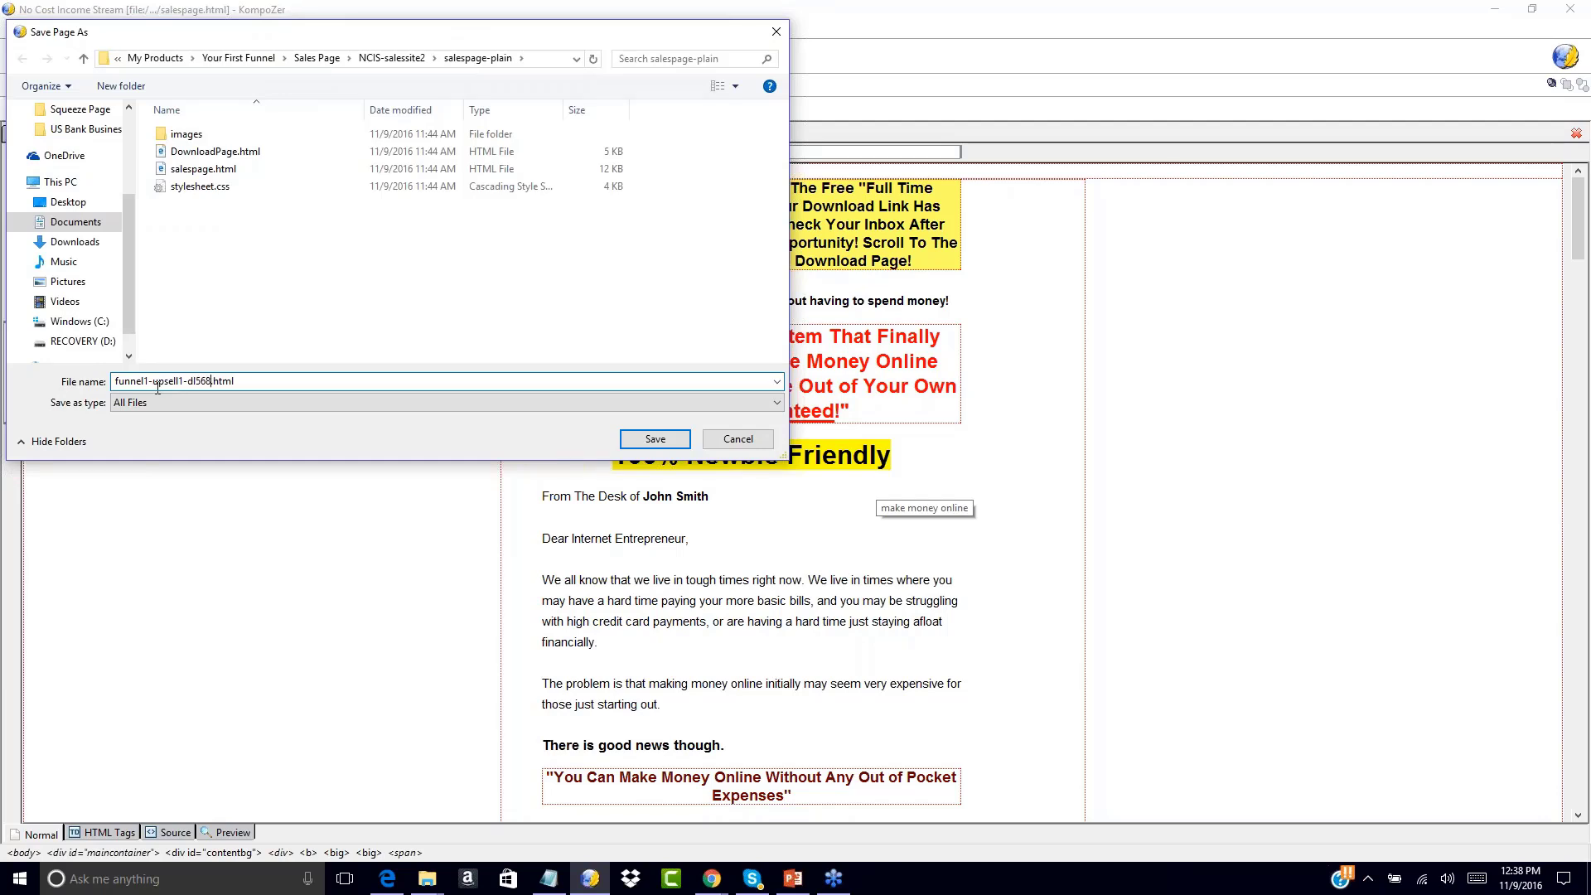
{"action": "left_click", "coordinate": [654, 440]}
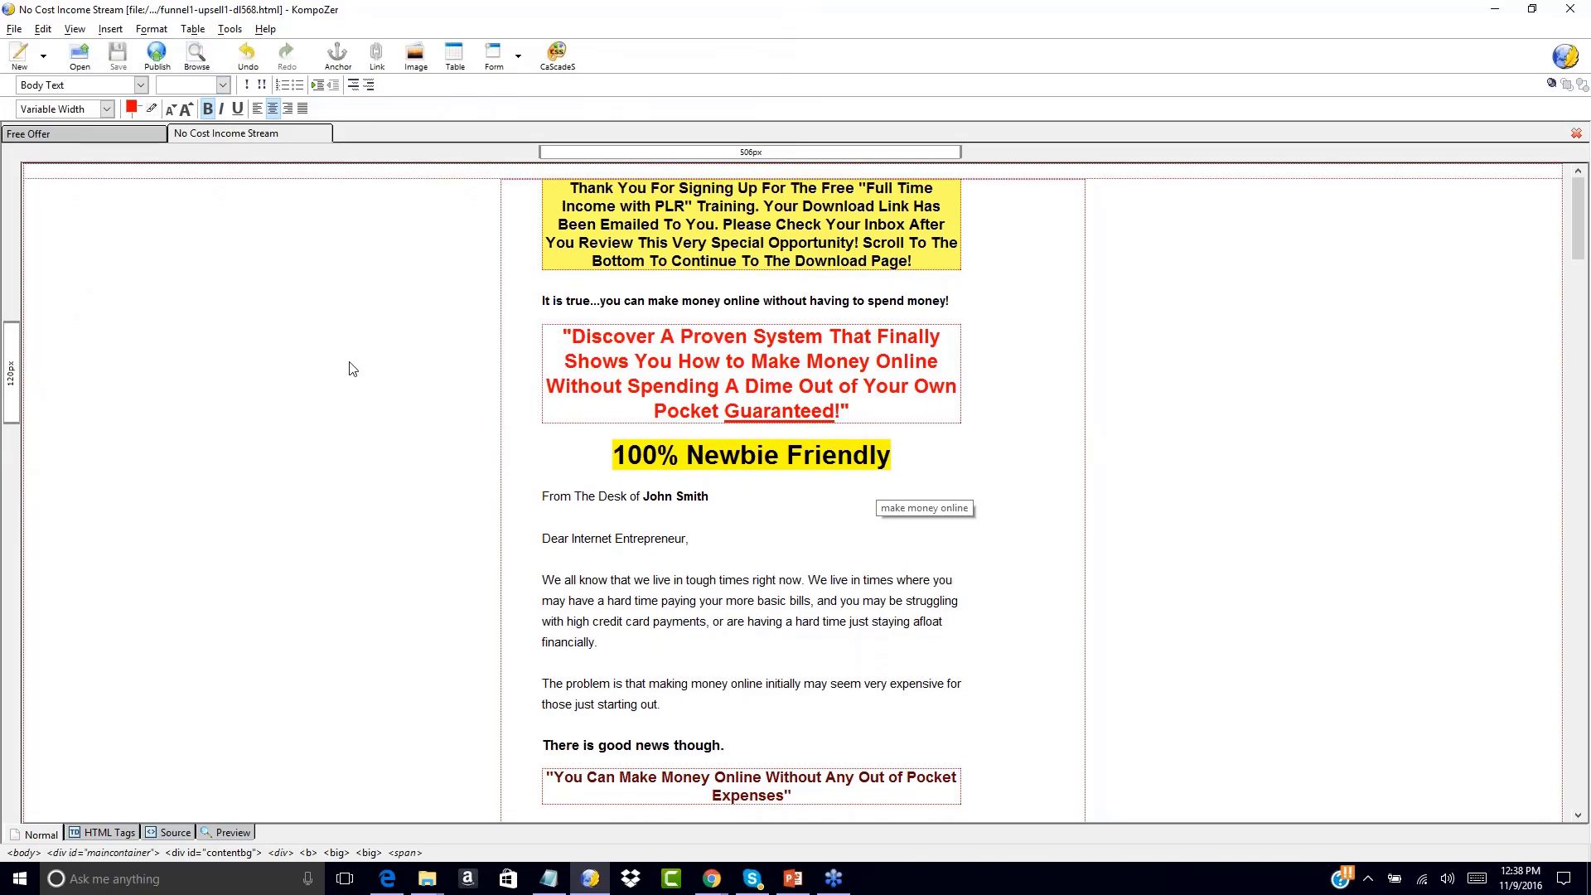
{"action": "scroll", "coordinate": [341, 508], "scroll_direction": "down", "scroll_amount": 15}
{"action": "scroll", "coordinate": [340, 508], "scroll_direction": "down", "scroll_amount": 20}
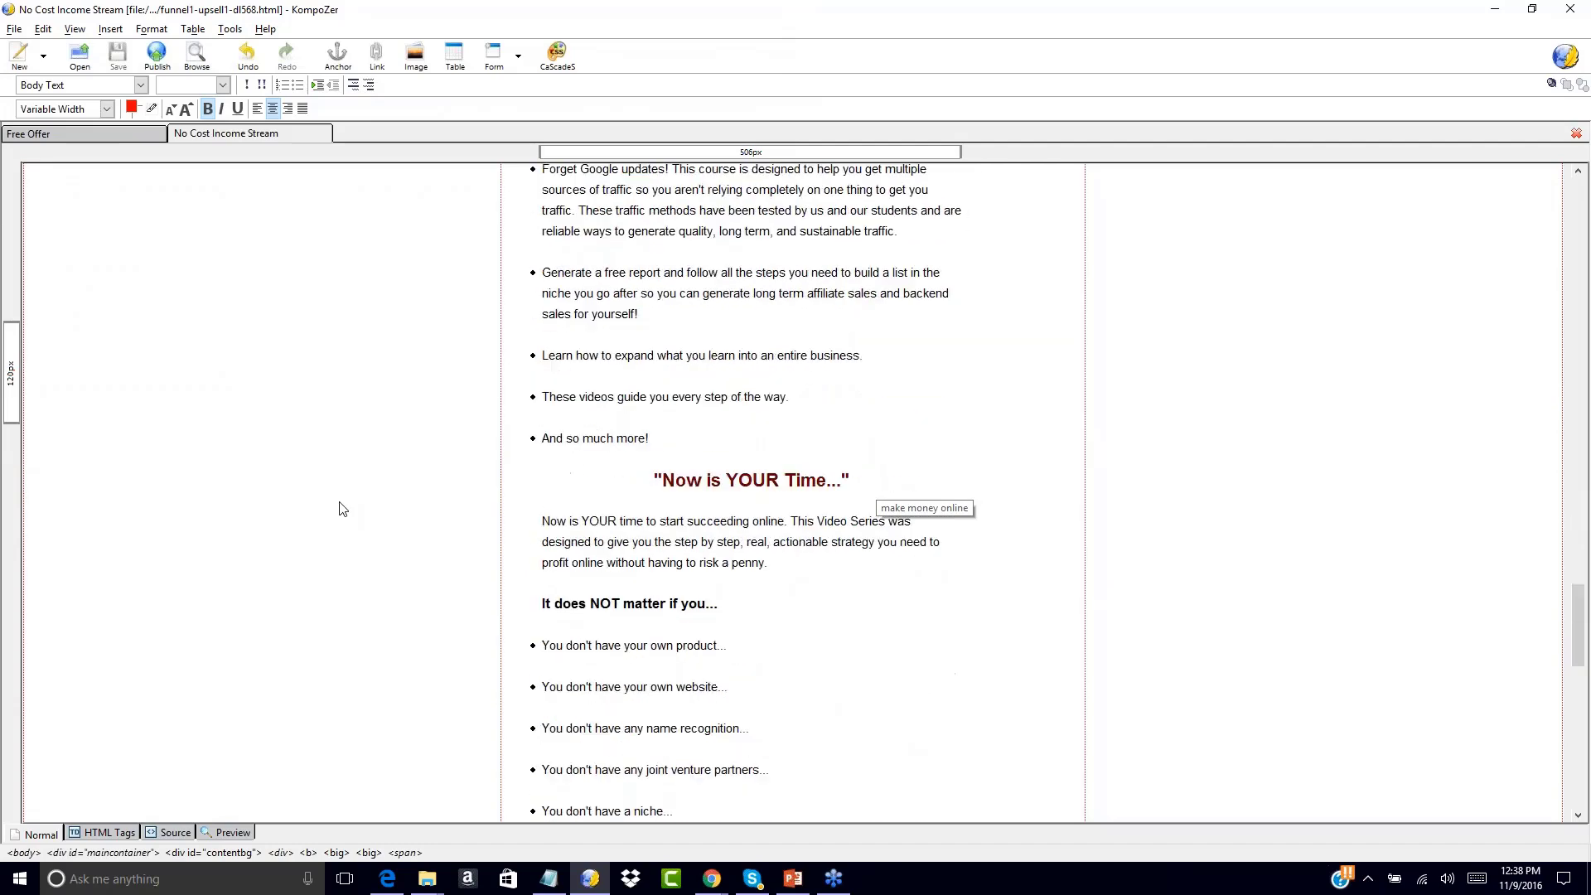
{"action": "scroll", "coordinate": [342, 508], "scroll_direction": "down", "scroll_amount": 15}
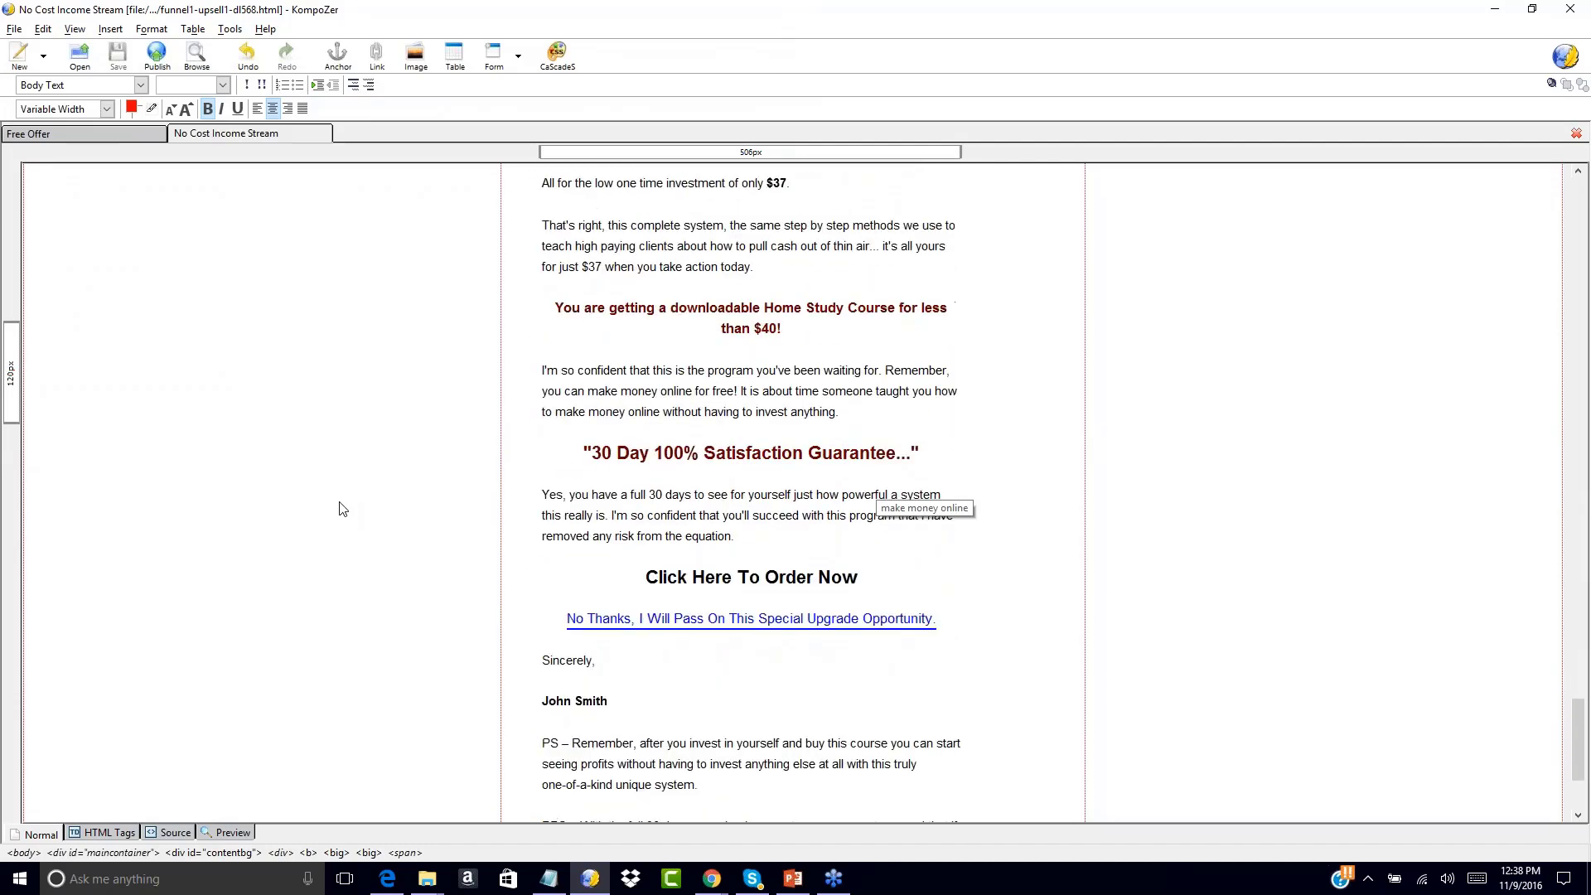
{"action": "scroll", "coordinate": [342, 508], "scroll_direction": "up", "scroll_amount": 20}
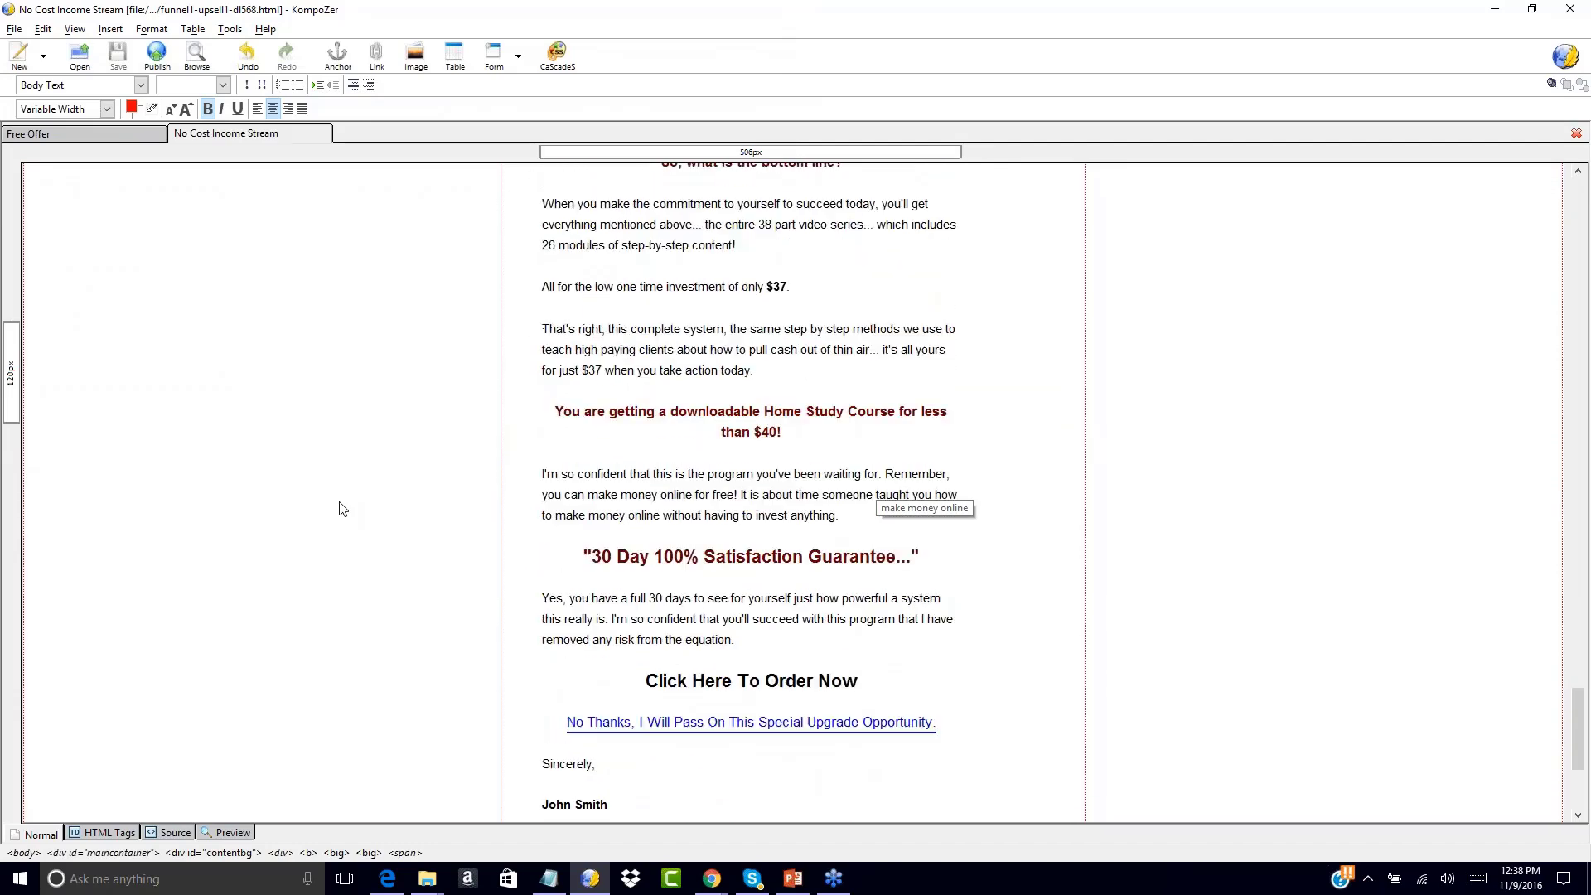
{"action": "scroll", "coordinate": [342, 507], "scroll_direction": "up", "scroll_amount": 10}
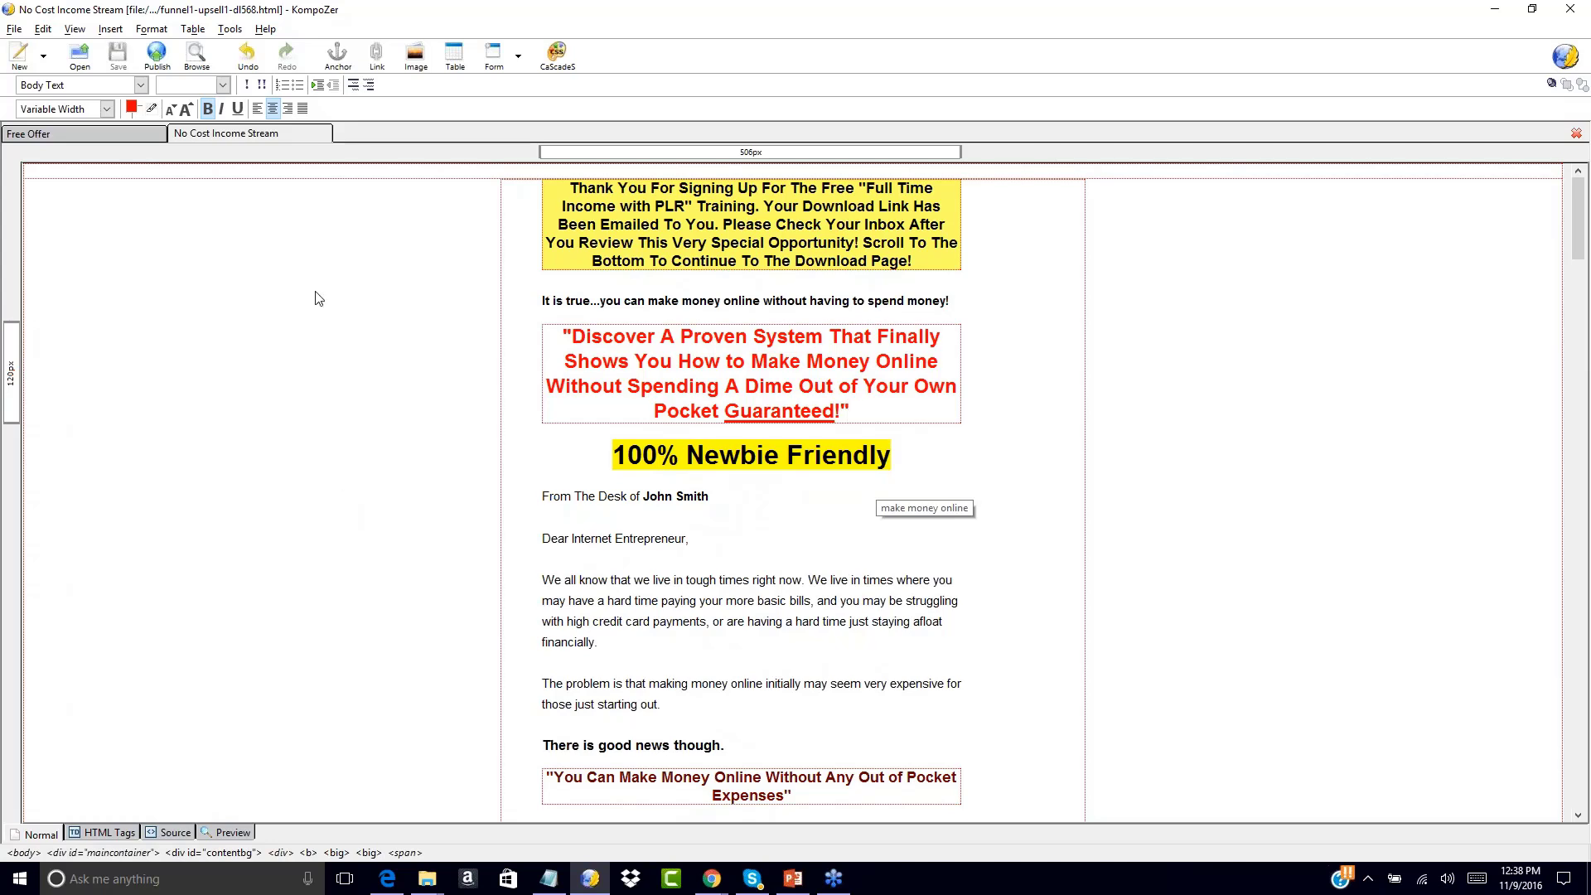
{"action": "left_click", "coordinate": [121, 136]}
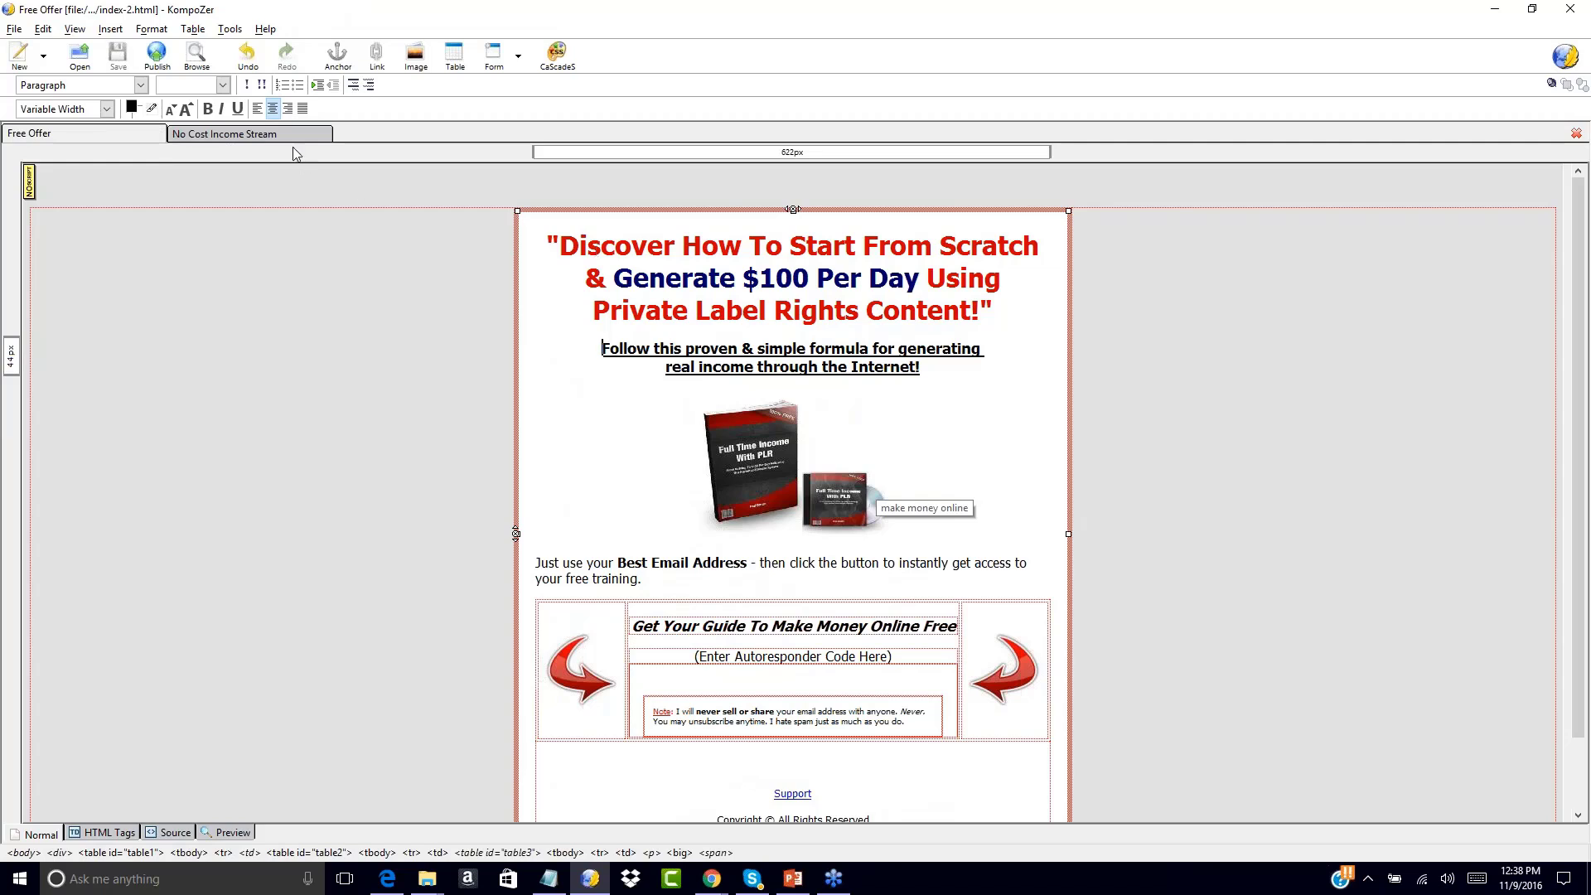
{"action": "left_click", "coordinate": [232, 135]}
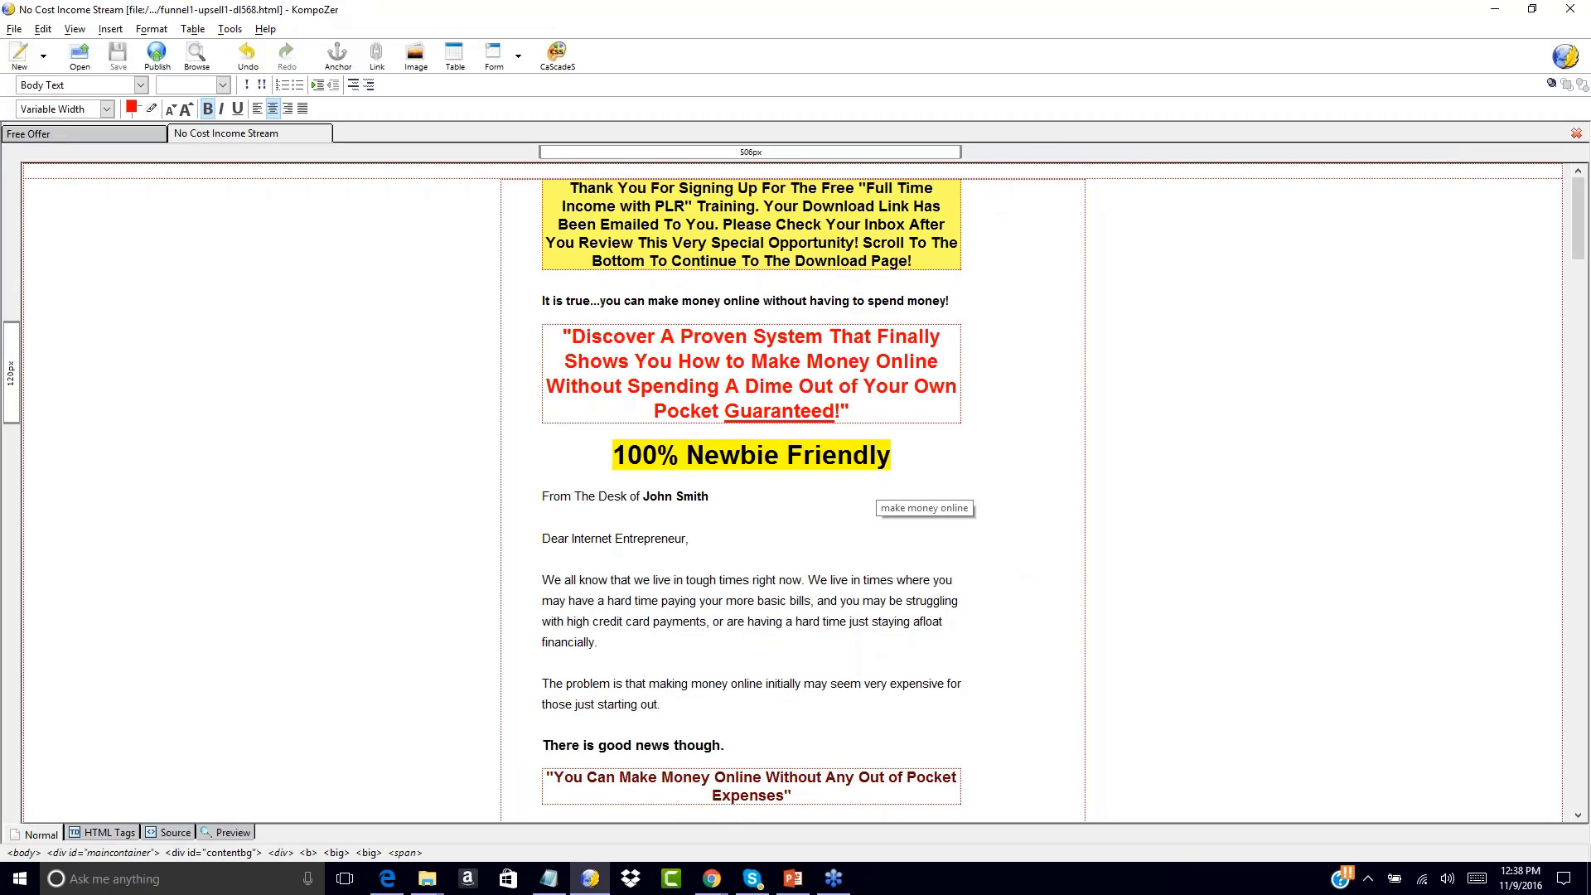
{"action": "scroll", "coordinate": [1204, 422], "scroll_direction": "down", "scroll_amount": 10}
{"action": "scroll", "coordinate": [1204, 423], "scroll_direction": "up", "scroll_amount": 10}
Open salespage.html from NCIS-salessite2 > salespage-plain in a new tab
{"action": "left_click", "coordinate": [15, 29]}
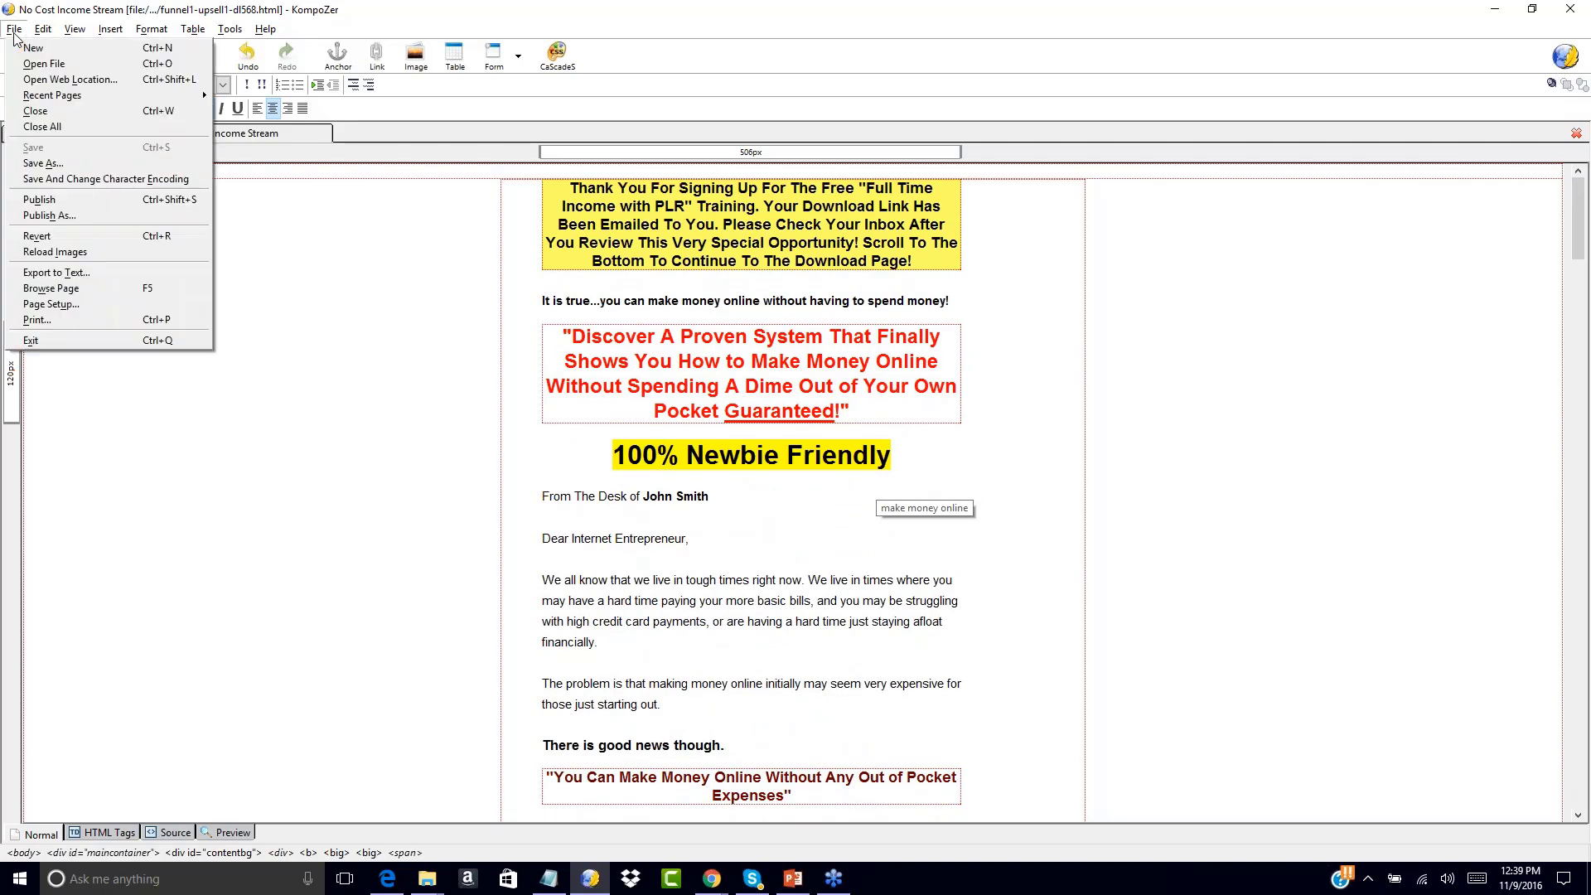
{"action": "left_click", "coordinate": [46, 65]}
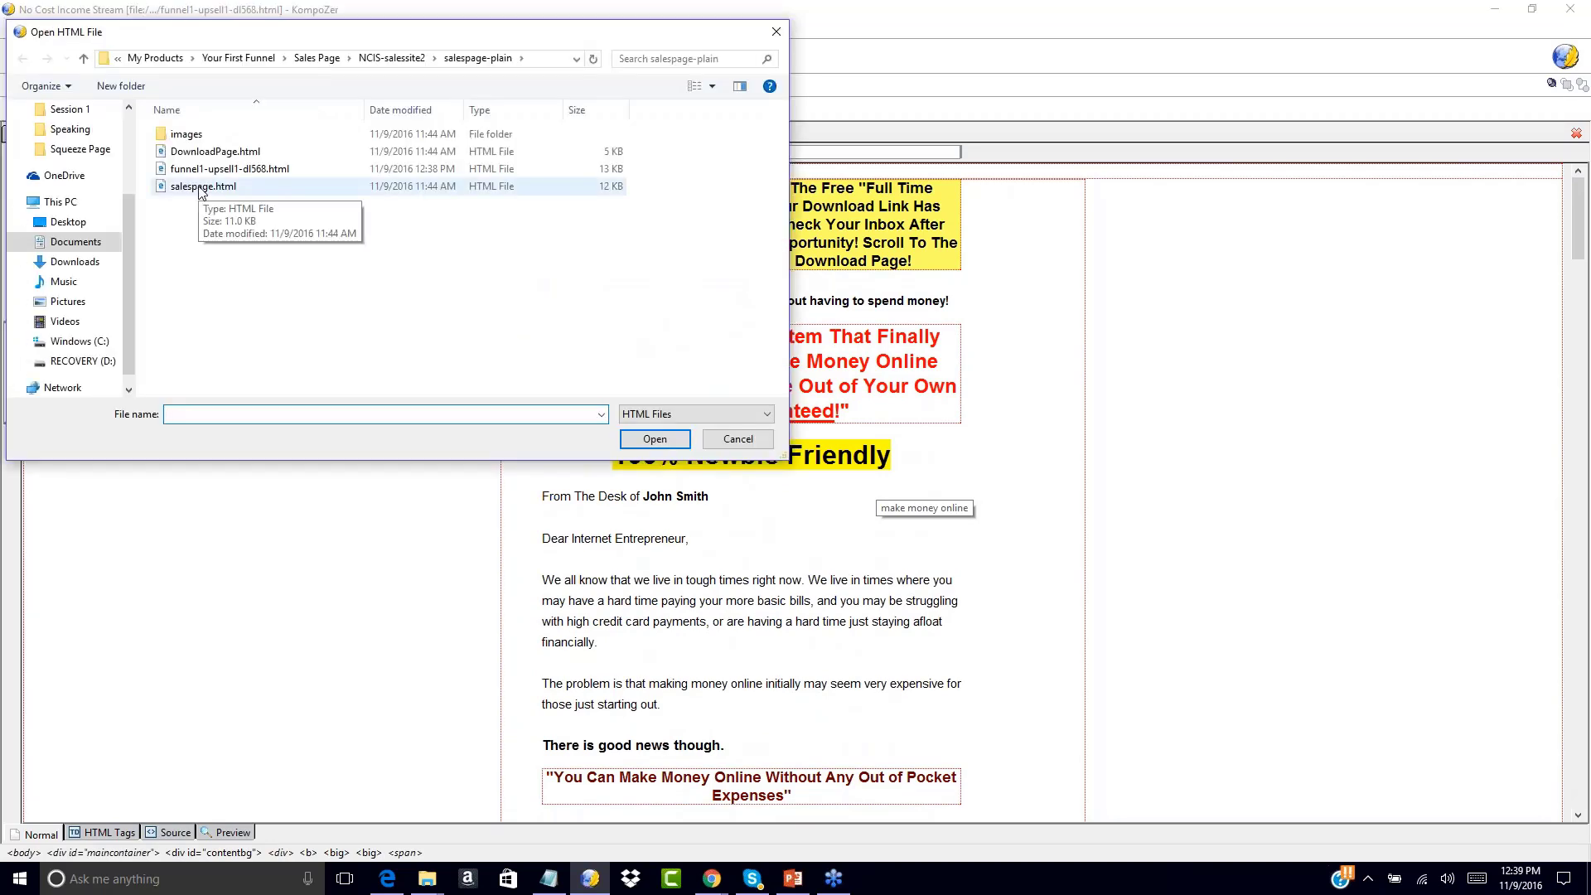
{"action": "left_click", "coordinate": [372, 60]}
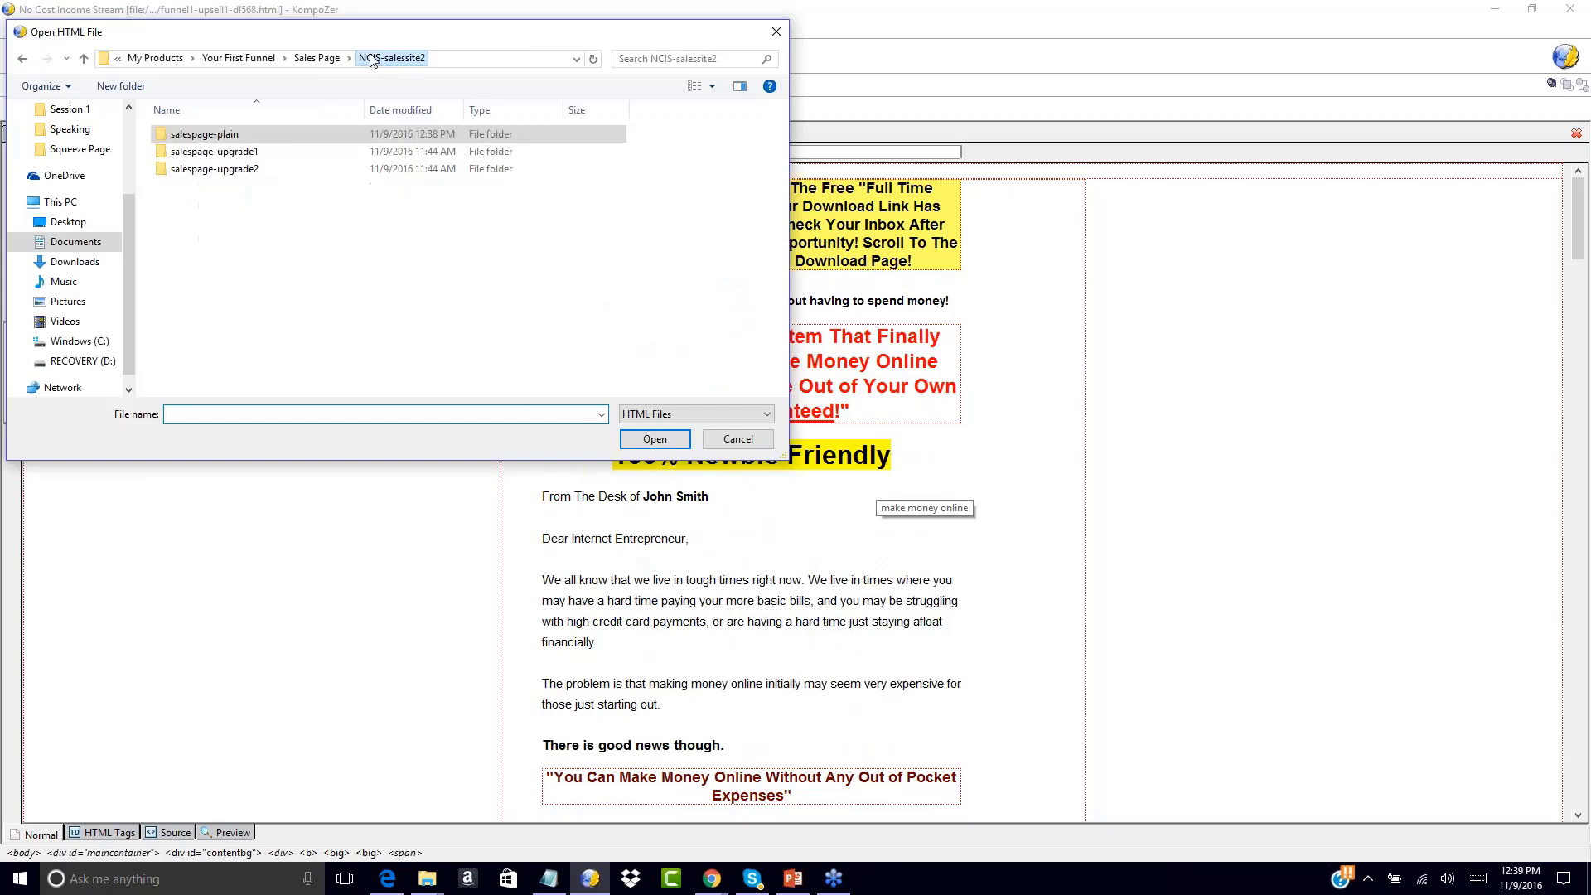
{"action": "double_click", "coordinate": [217, 135]}
{"action": "double_click", "coordinate": [209, 188]}
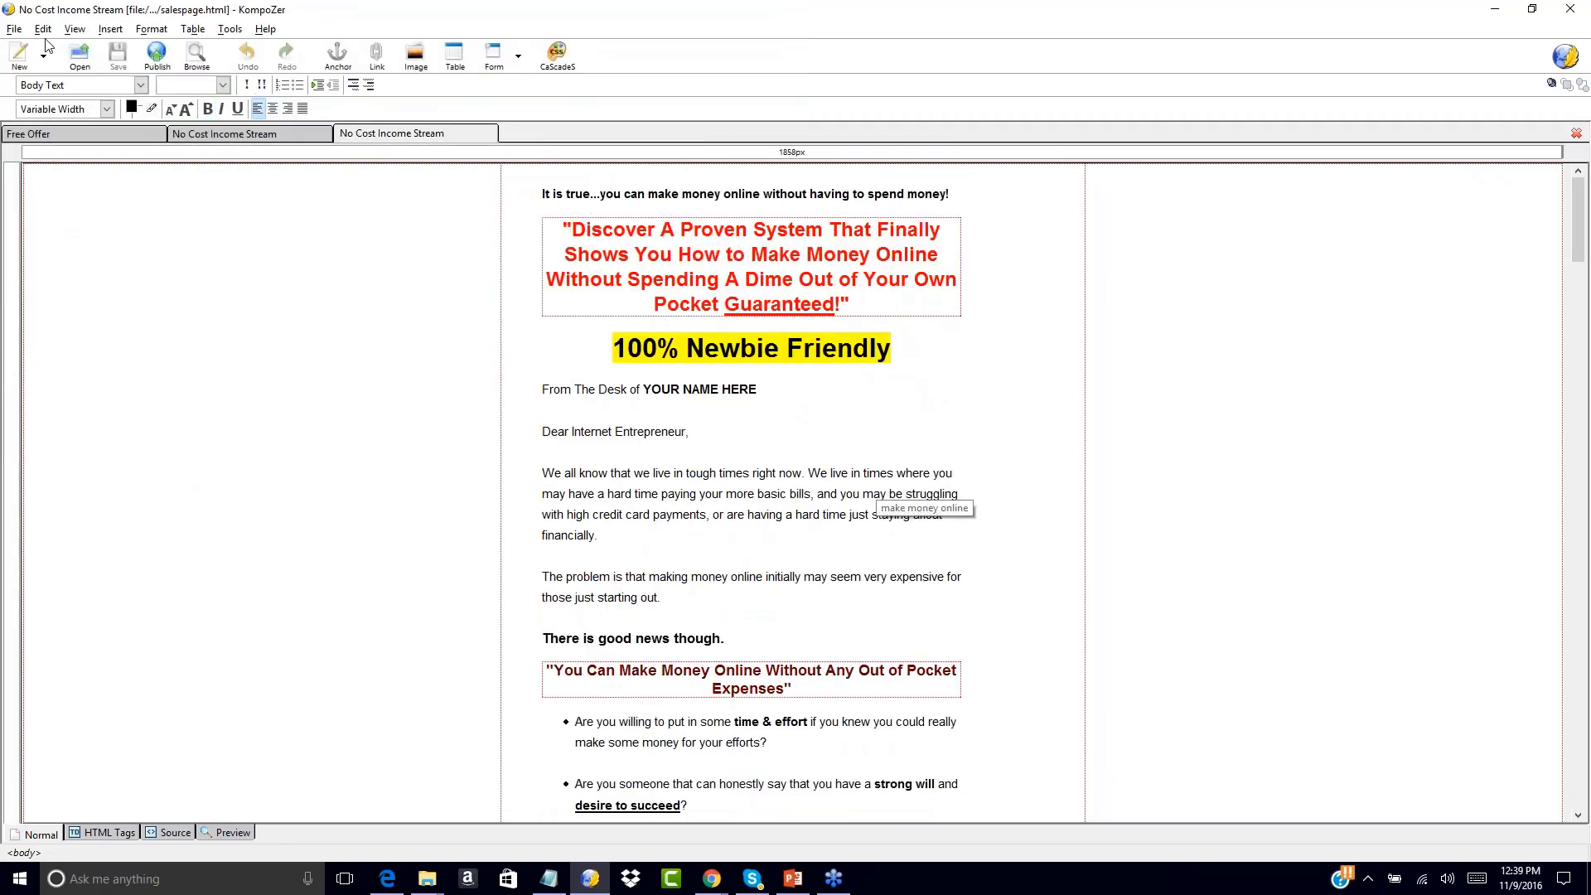
Save a copy of the page as salespage1.html, with file type set to All Files
{"action": "left_click", "coordinate": [14, 28]}
{"action": "left_click", "coordinate": [43, 163]}
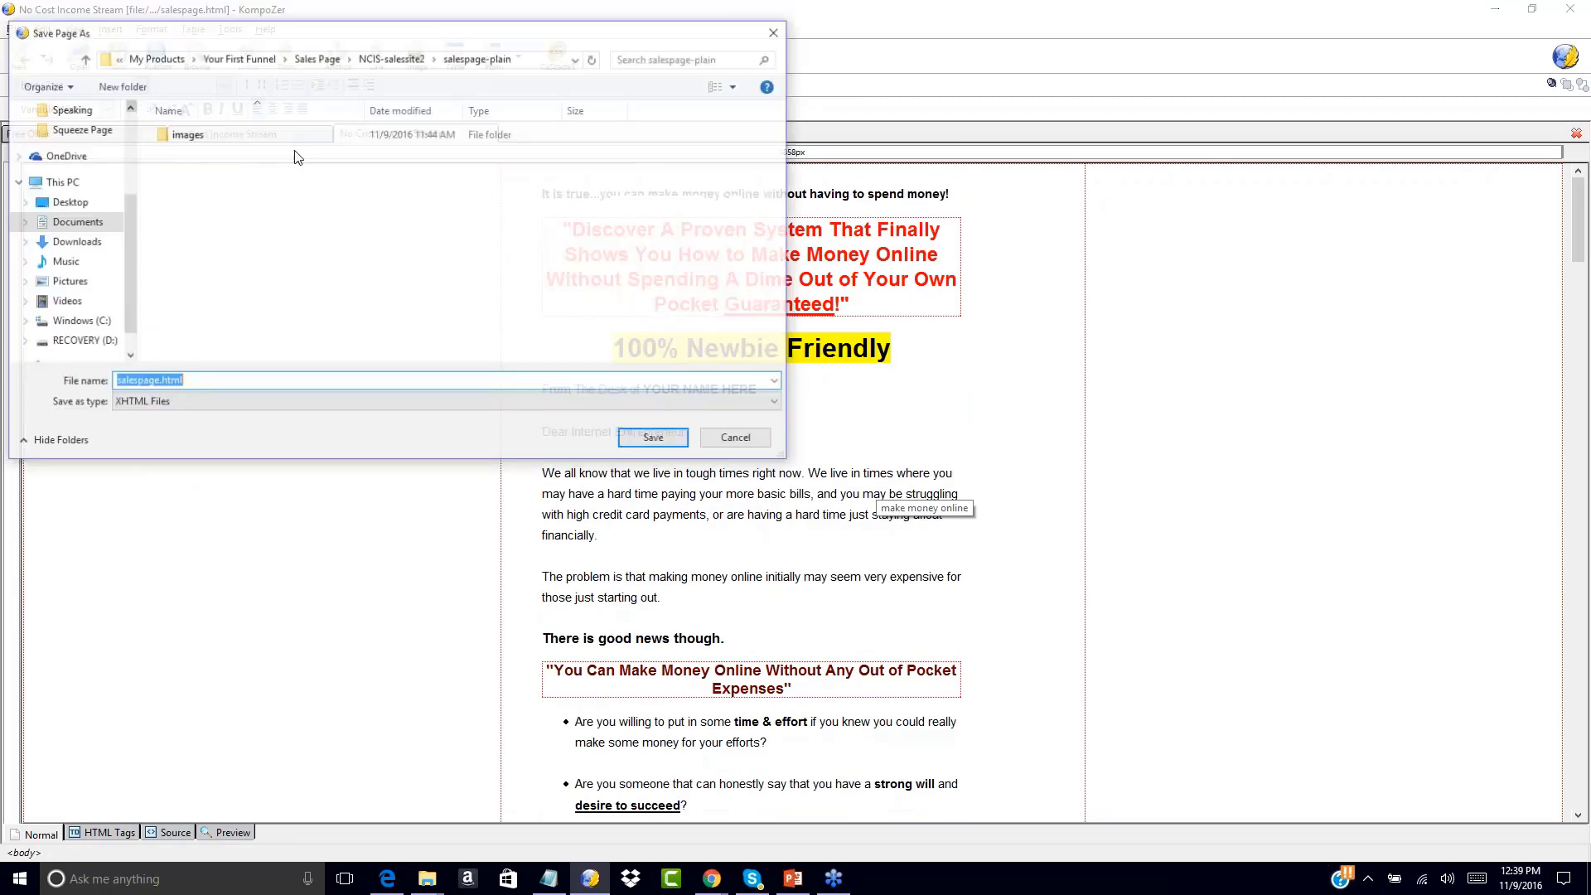
{"action": "left_click", "coordinate": [188, 401]}
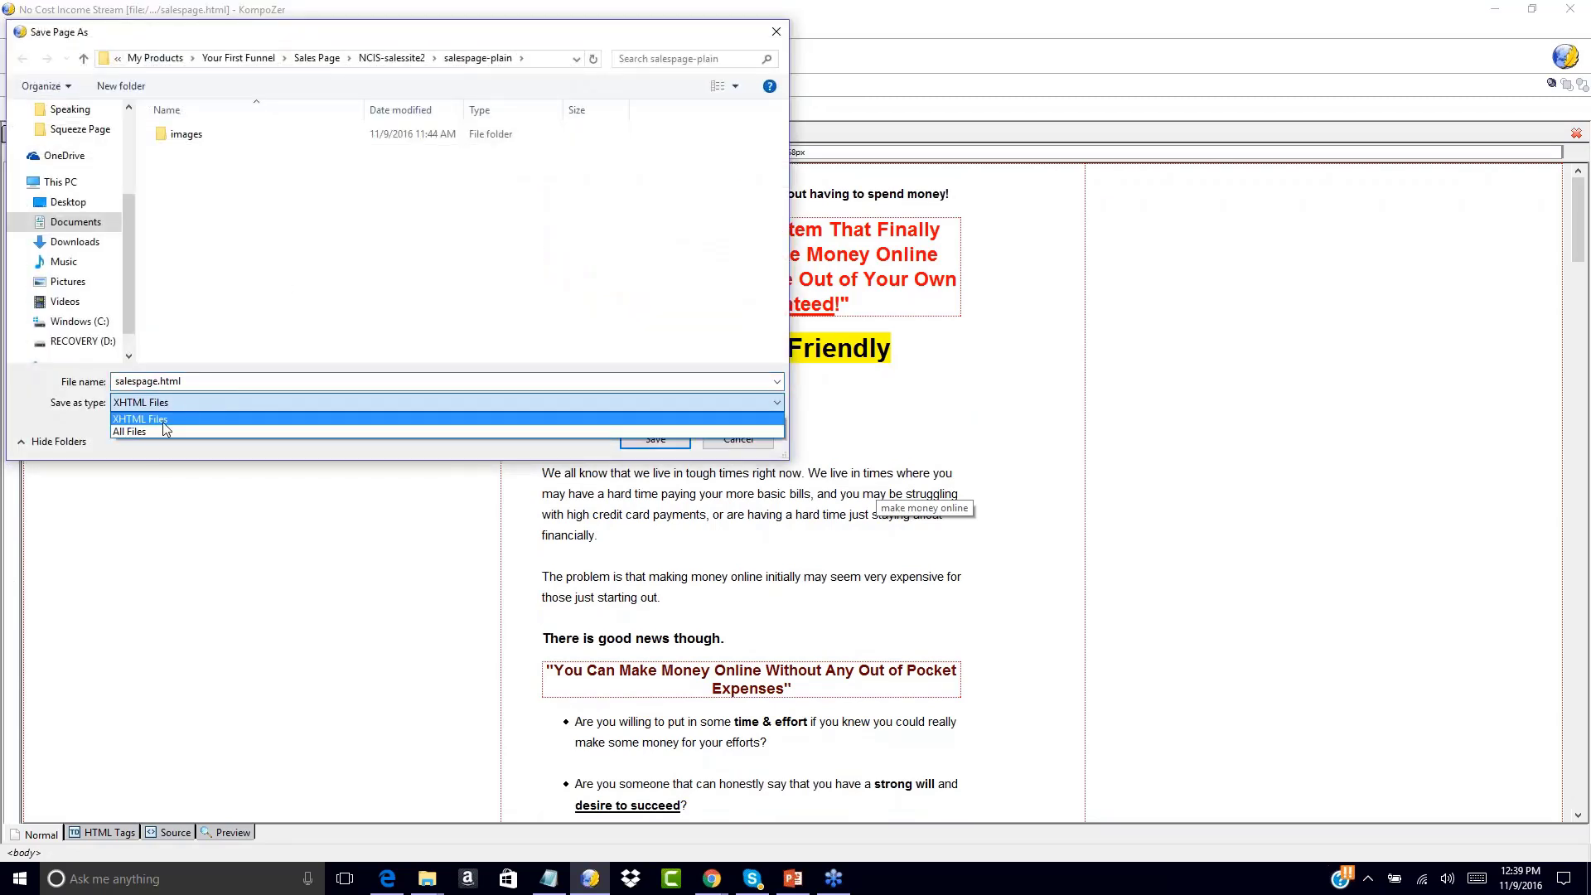
{"action": "left_click", "coordinate": [163, 421]}
{"action": "left_click", "coordinate": [150, 383]}
{"action": "left_click", "coordinate": [159, 381]}
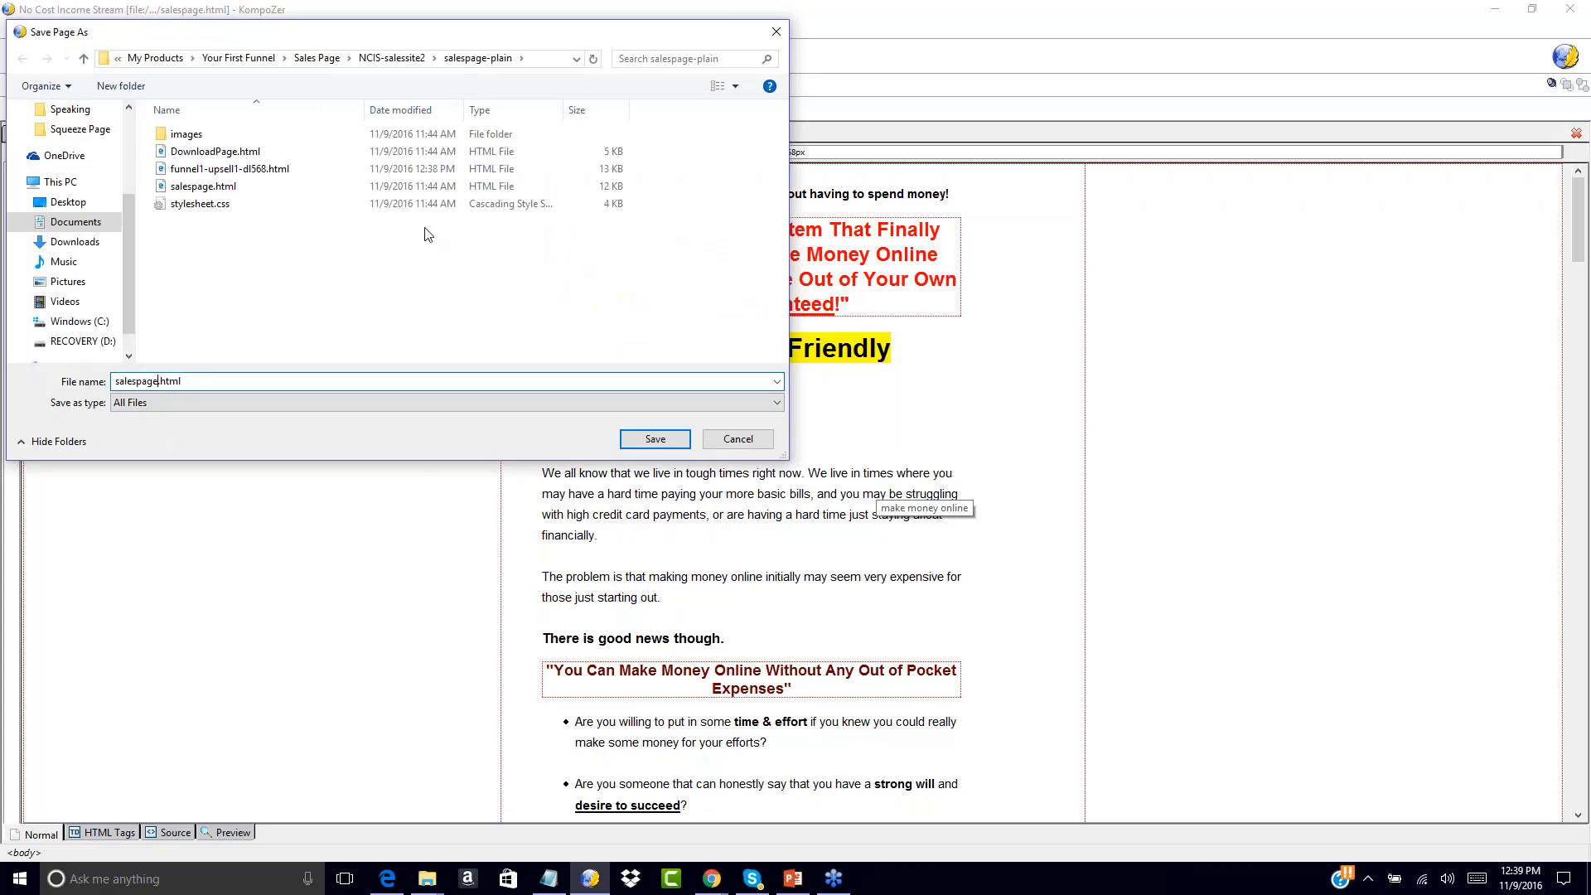
{"action": "type", "text": "1"}
{"action": "left_click", "coordinate": [663, 440]}
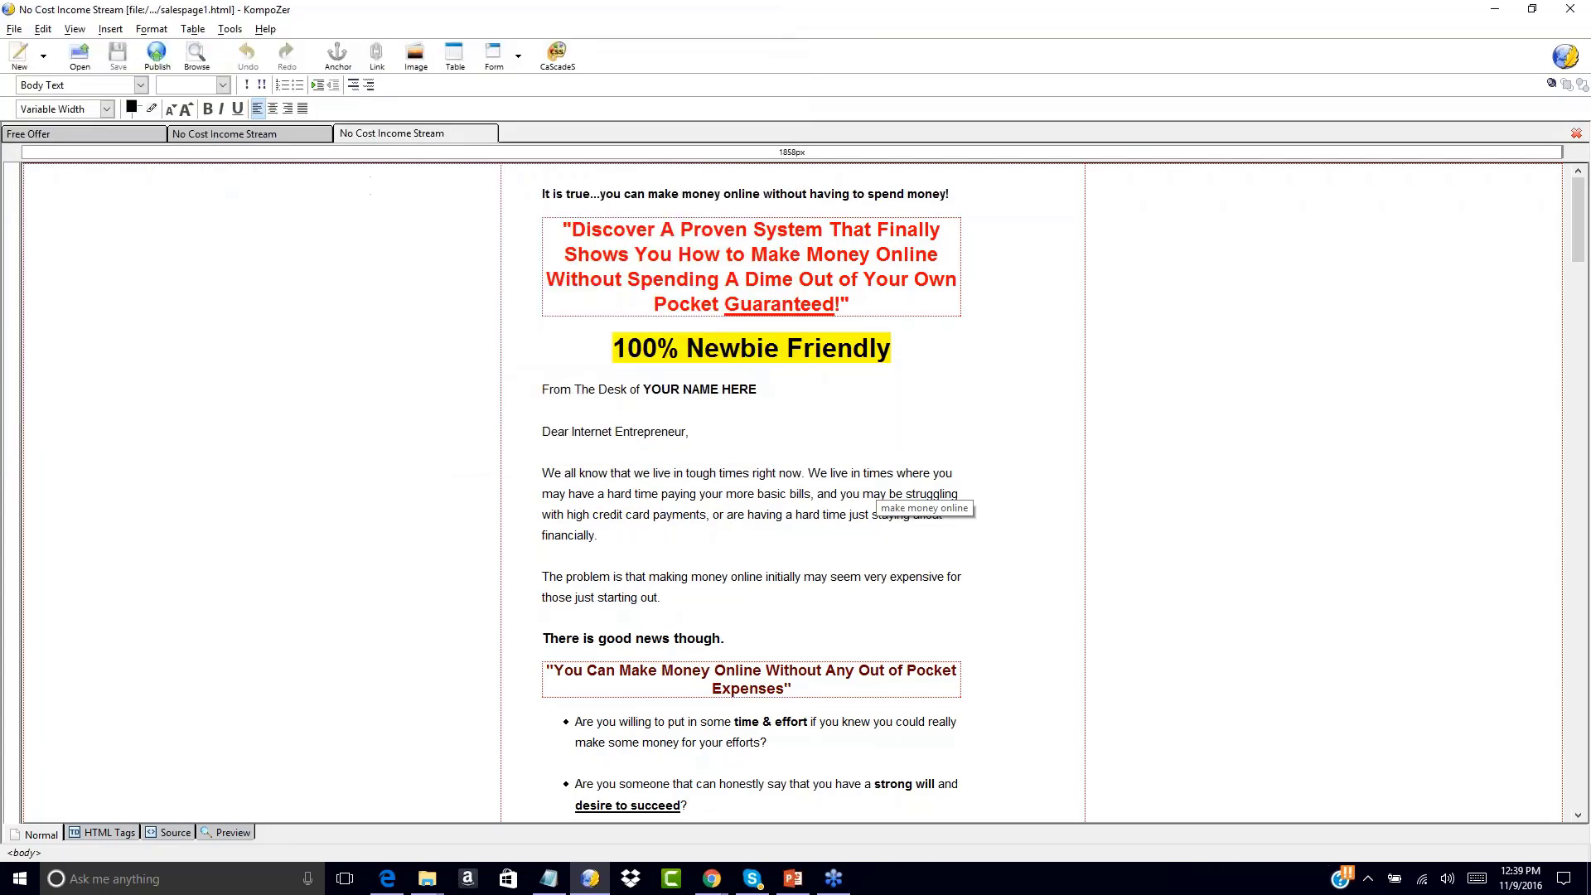
{"action": "left_click", "coordinate": [275, 134]}
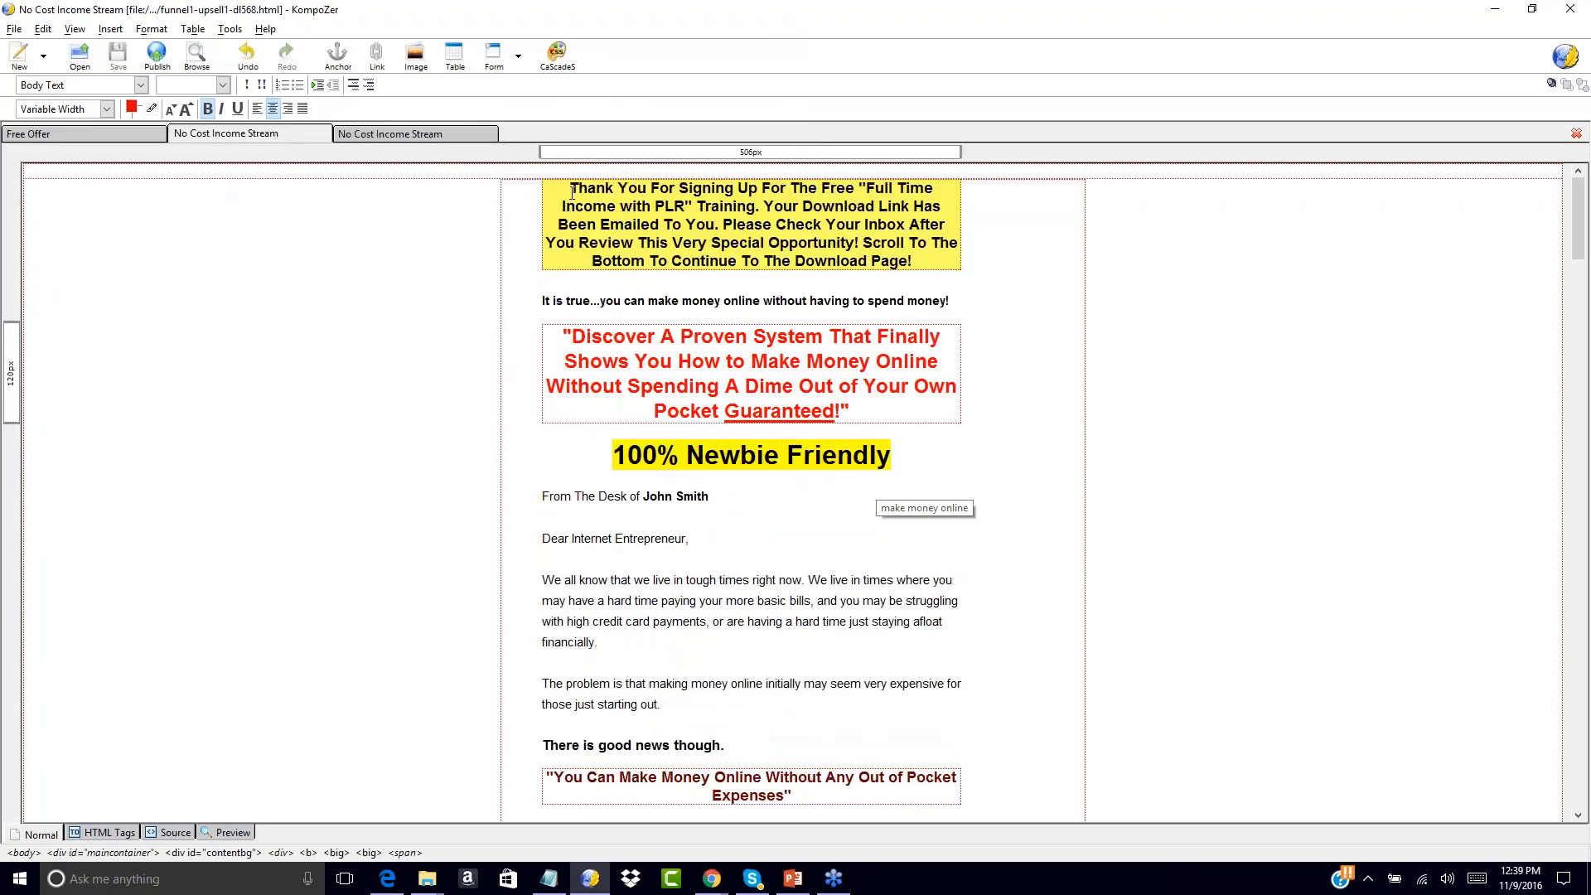
{"action": "left_click", "coordinate": [124, 133]}
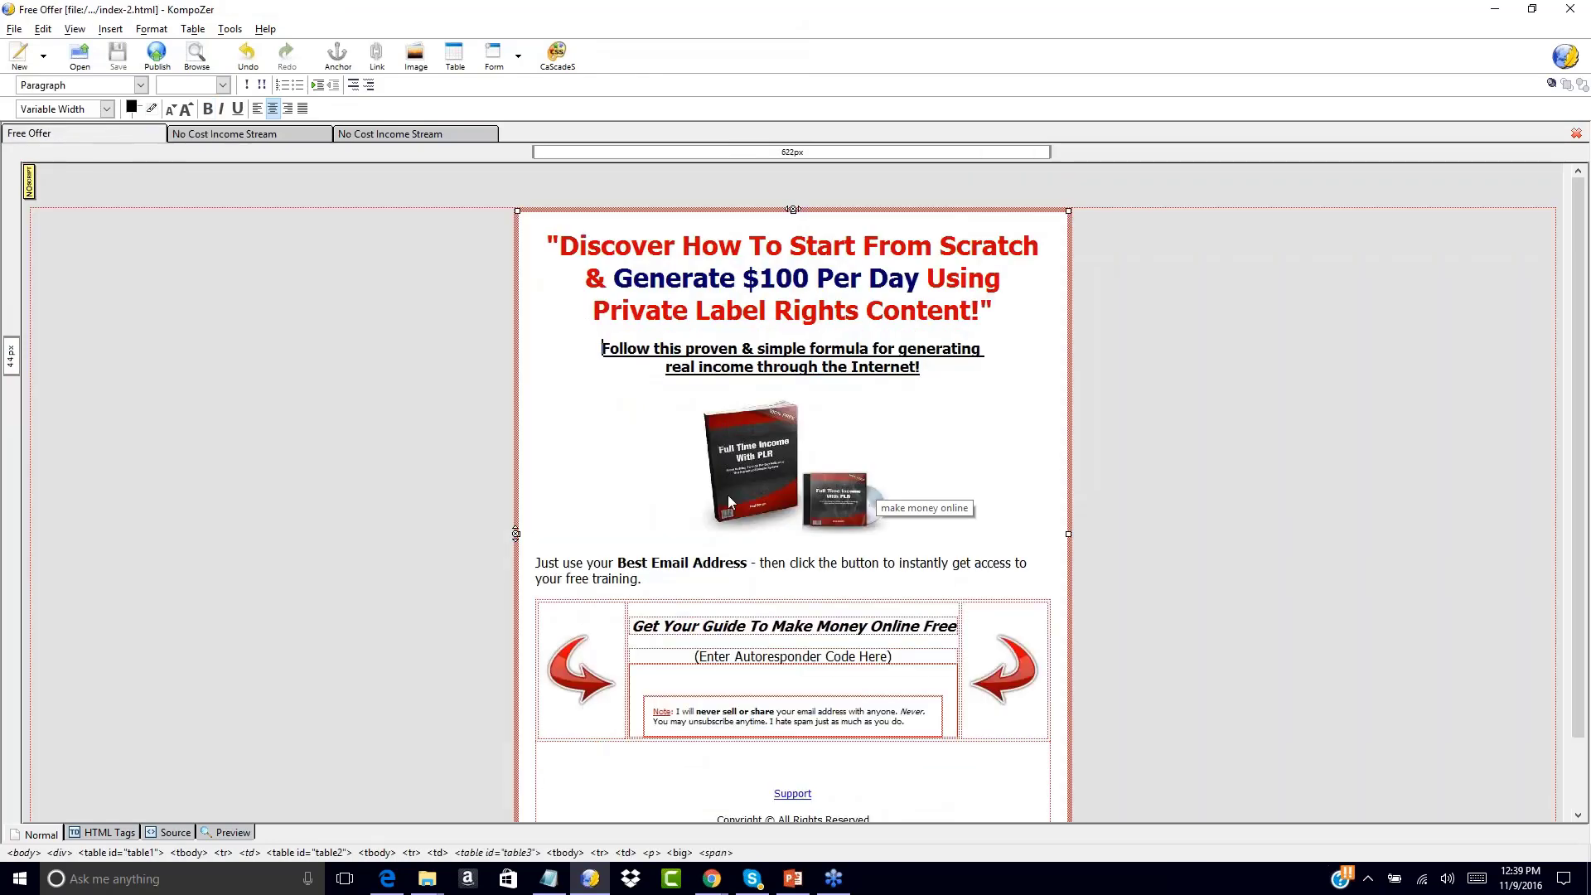
{"action": "left_click", "coordinate": [205, 133]}
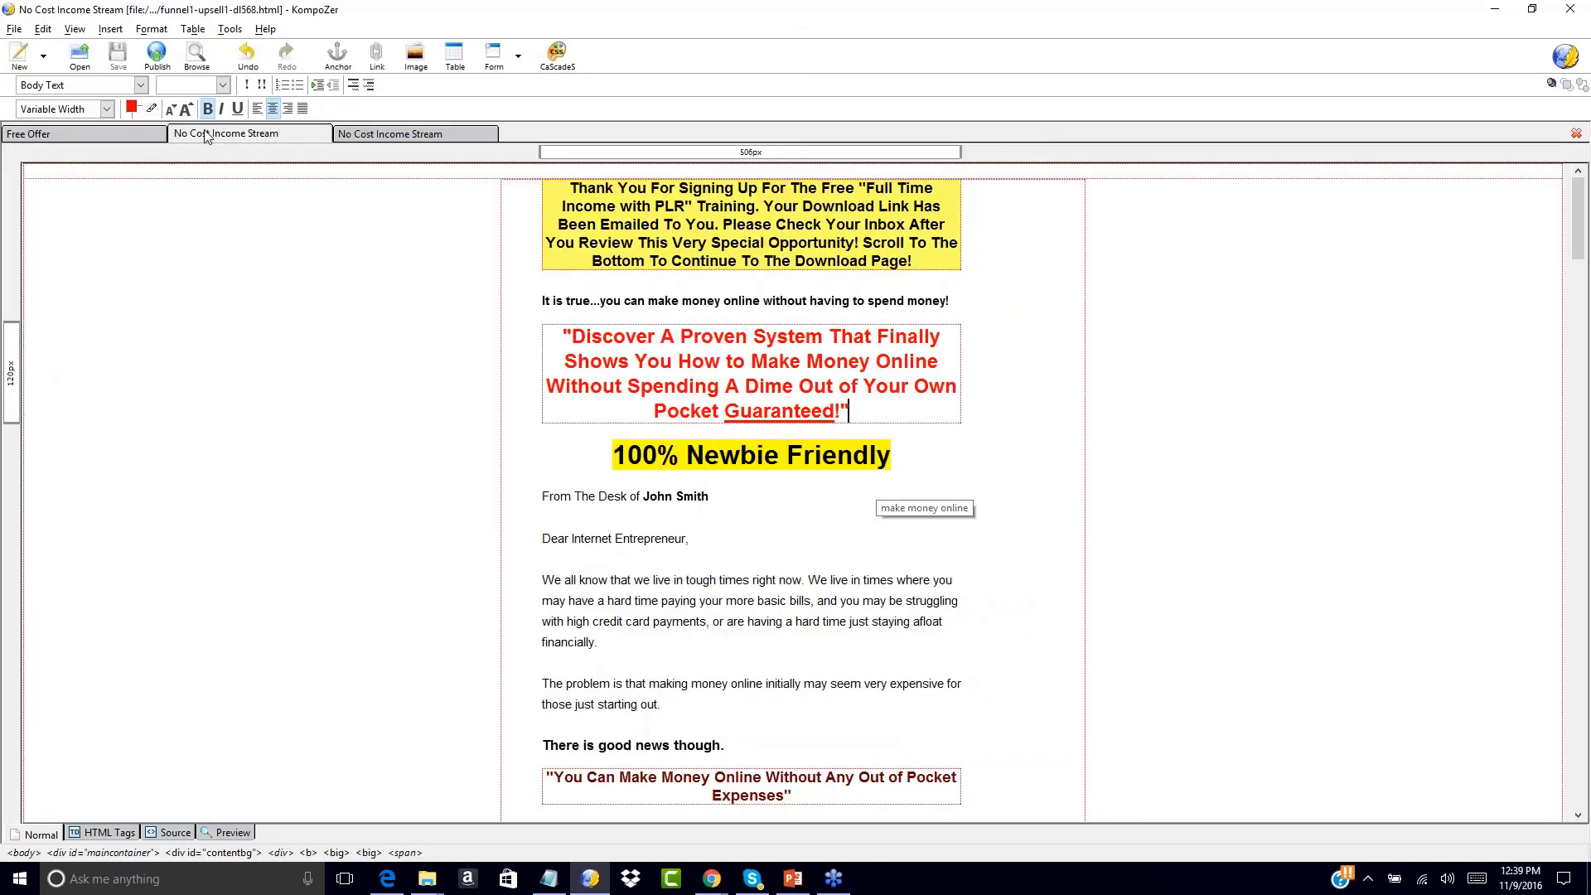
{"action": "left_click", "coordinate": [408, 137]}
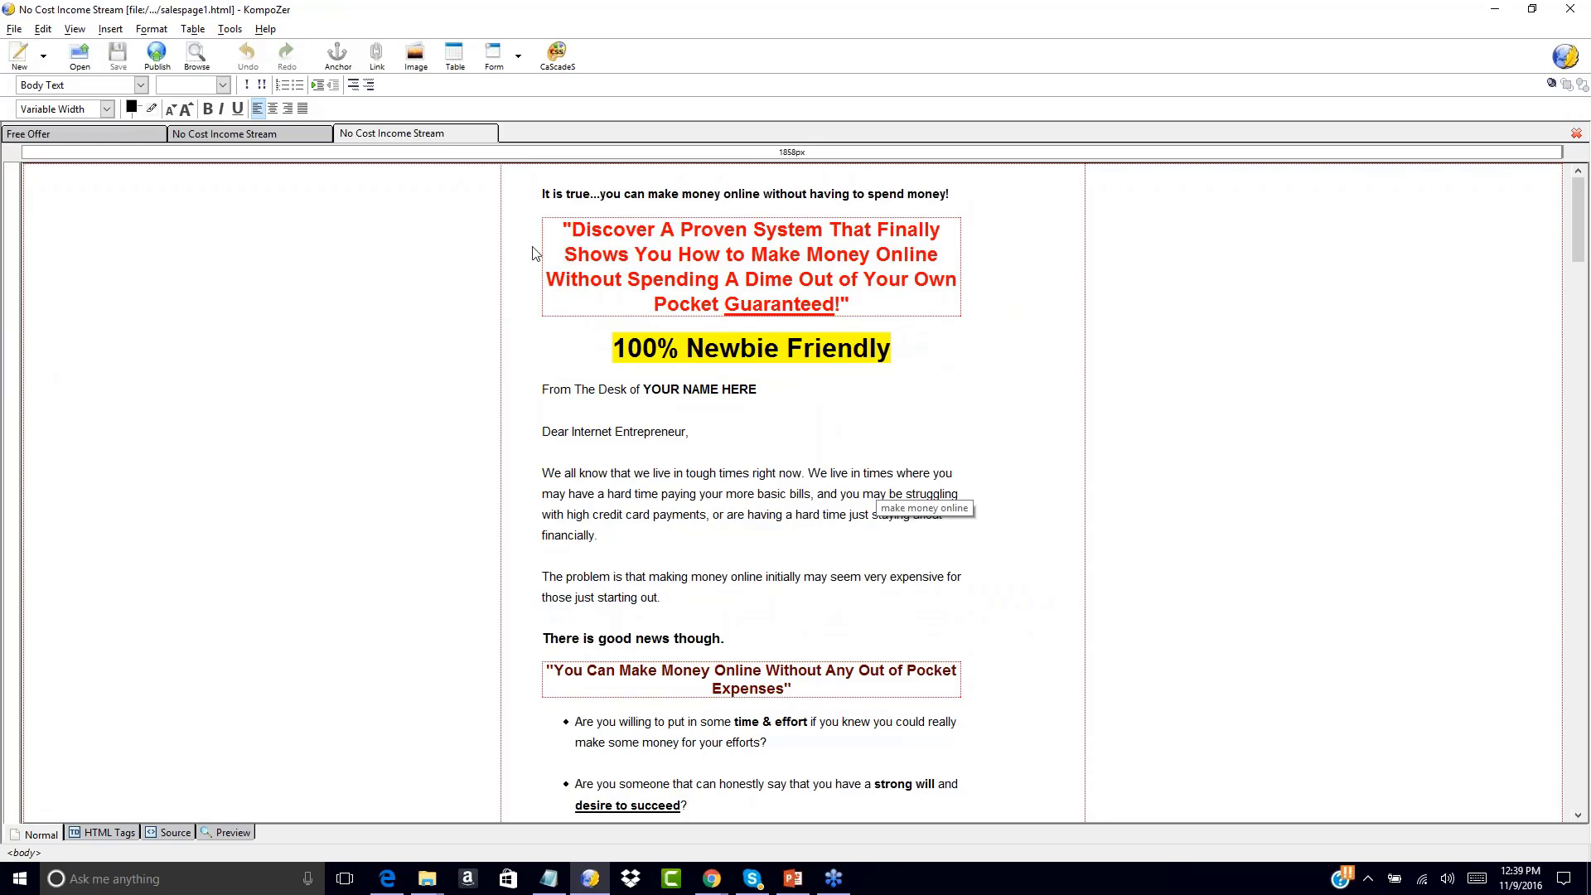
{"action": "left_click", "coordinate": [276, 135]}
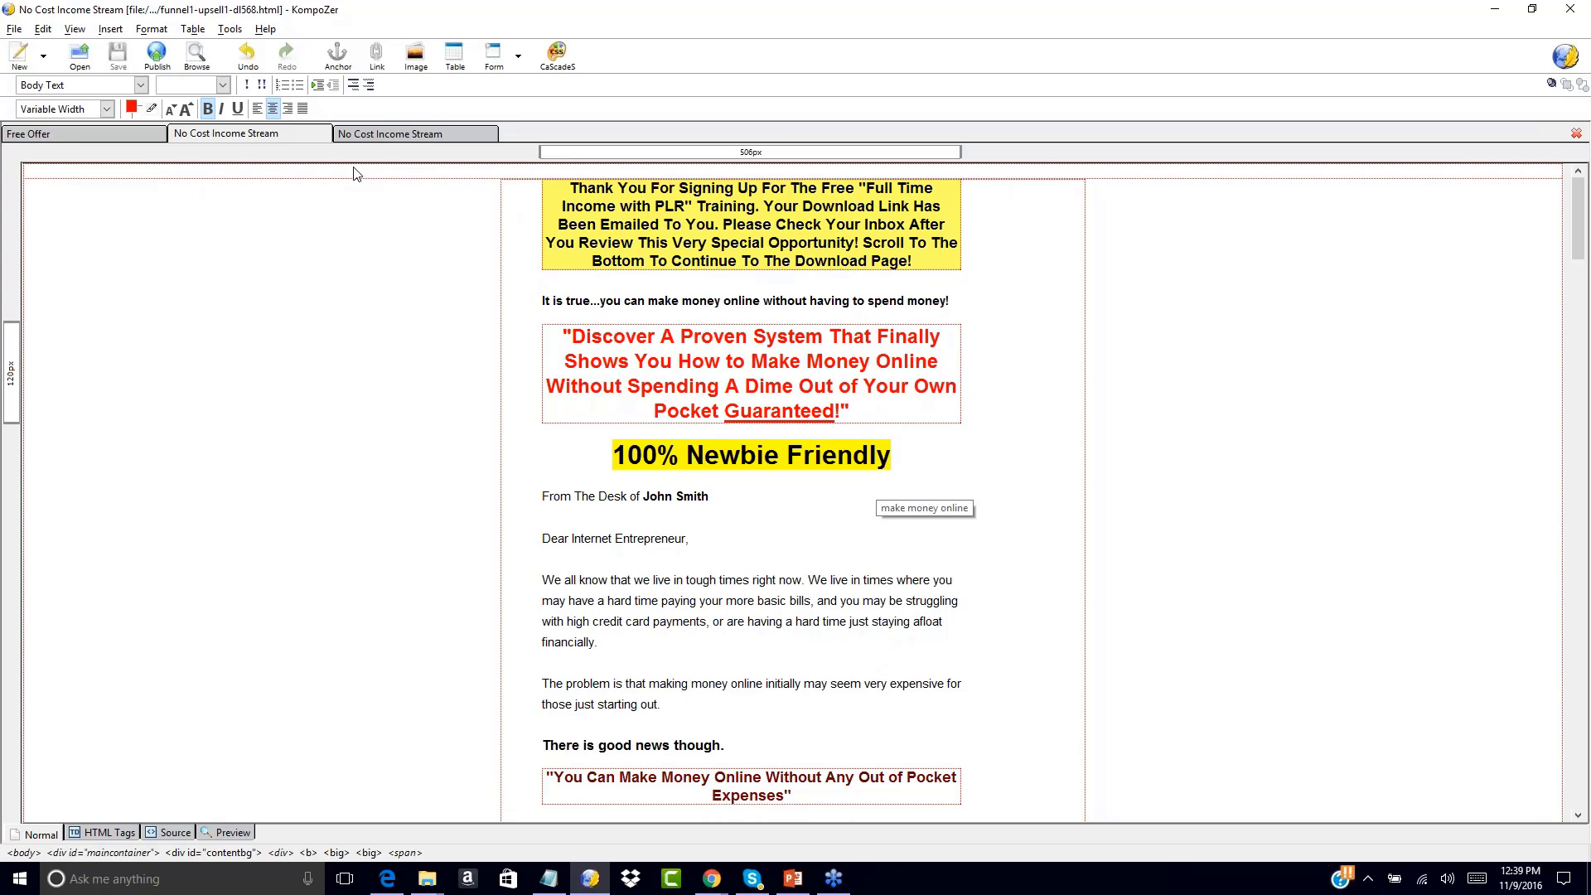
{"action": "left_click", "coordinate": [390, 131]}
{"action": "left_click", "coordinate": [291, 129]}
{"action": "left_click", "coordinate": [112, 130]}
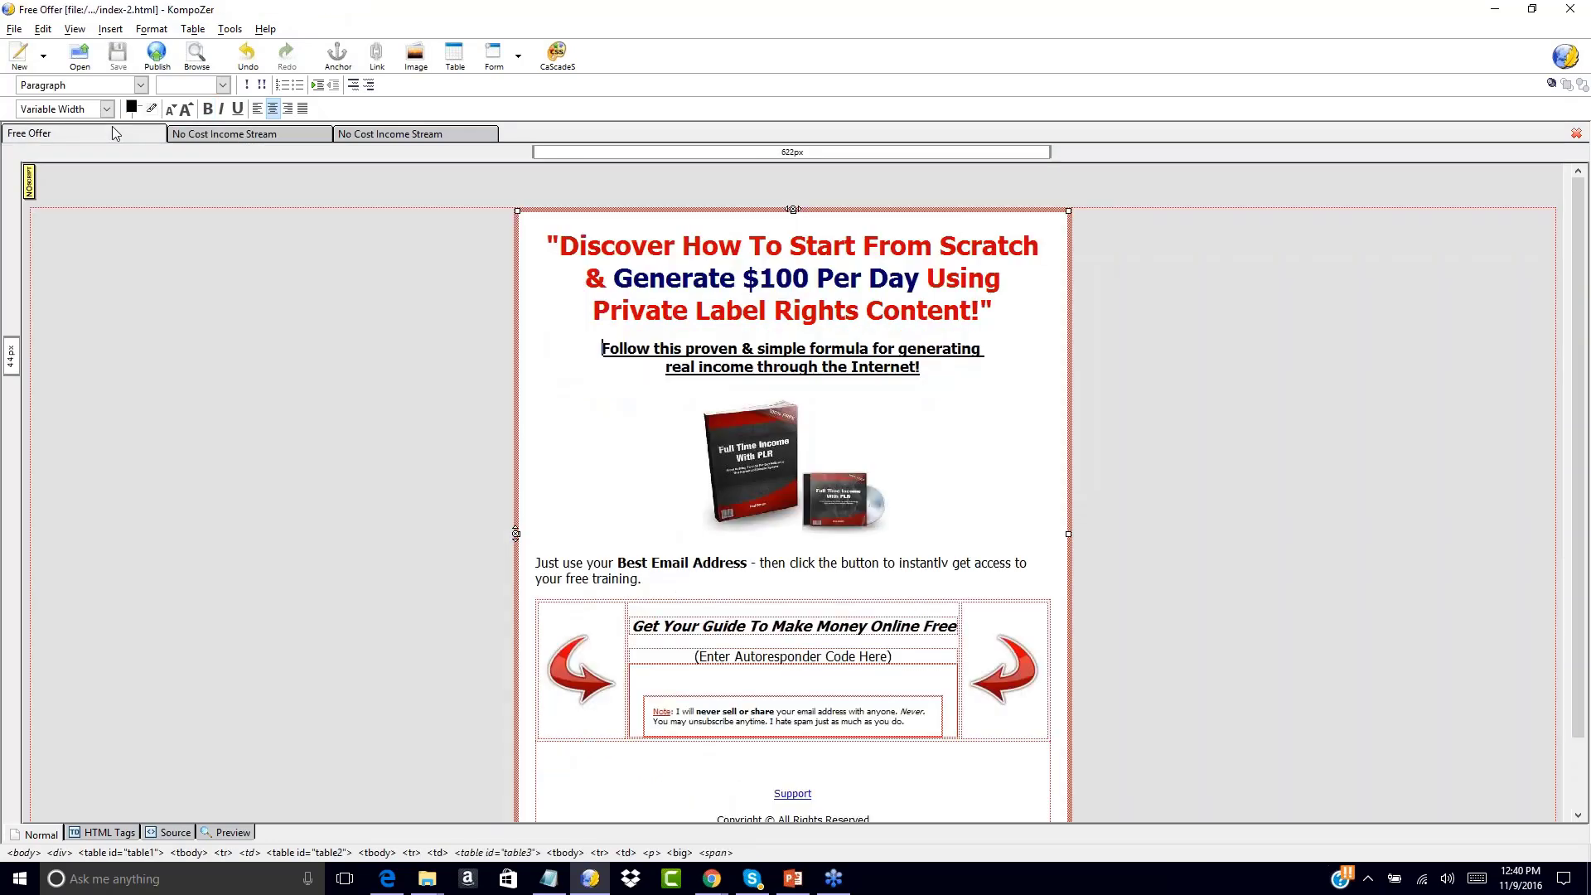
{"action": "left_click", "coordinate": [245, 135]}
{"action": "left_click", "coordinate": [348, 133]}
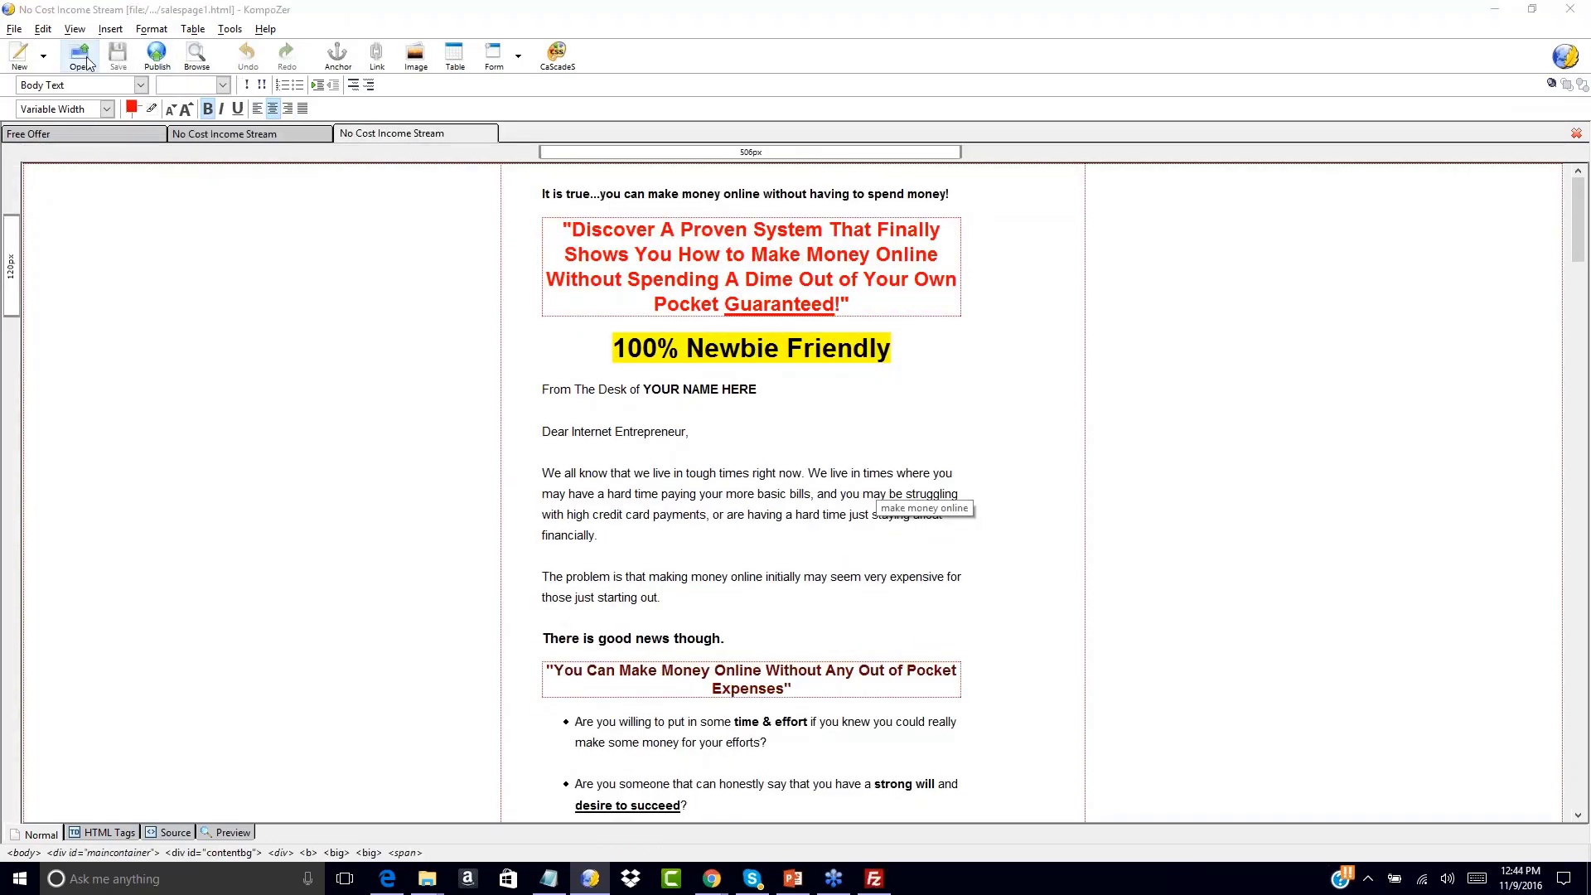
Open dl_fulltime_plr_jp.html from the Download Page folder under Your First Funnel
{"action": "left_click", "coordinate": [86, 57]}
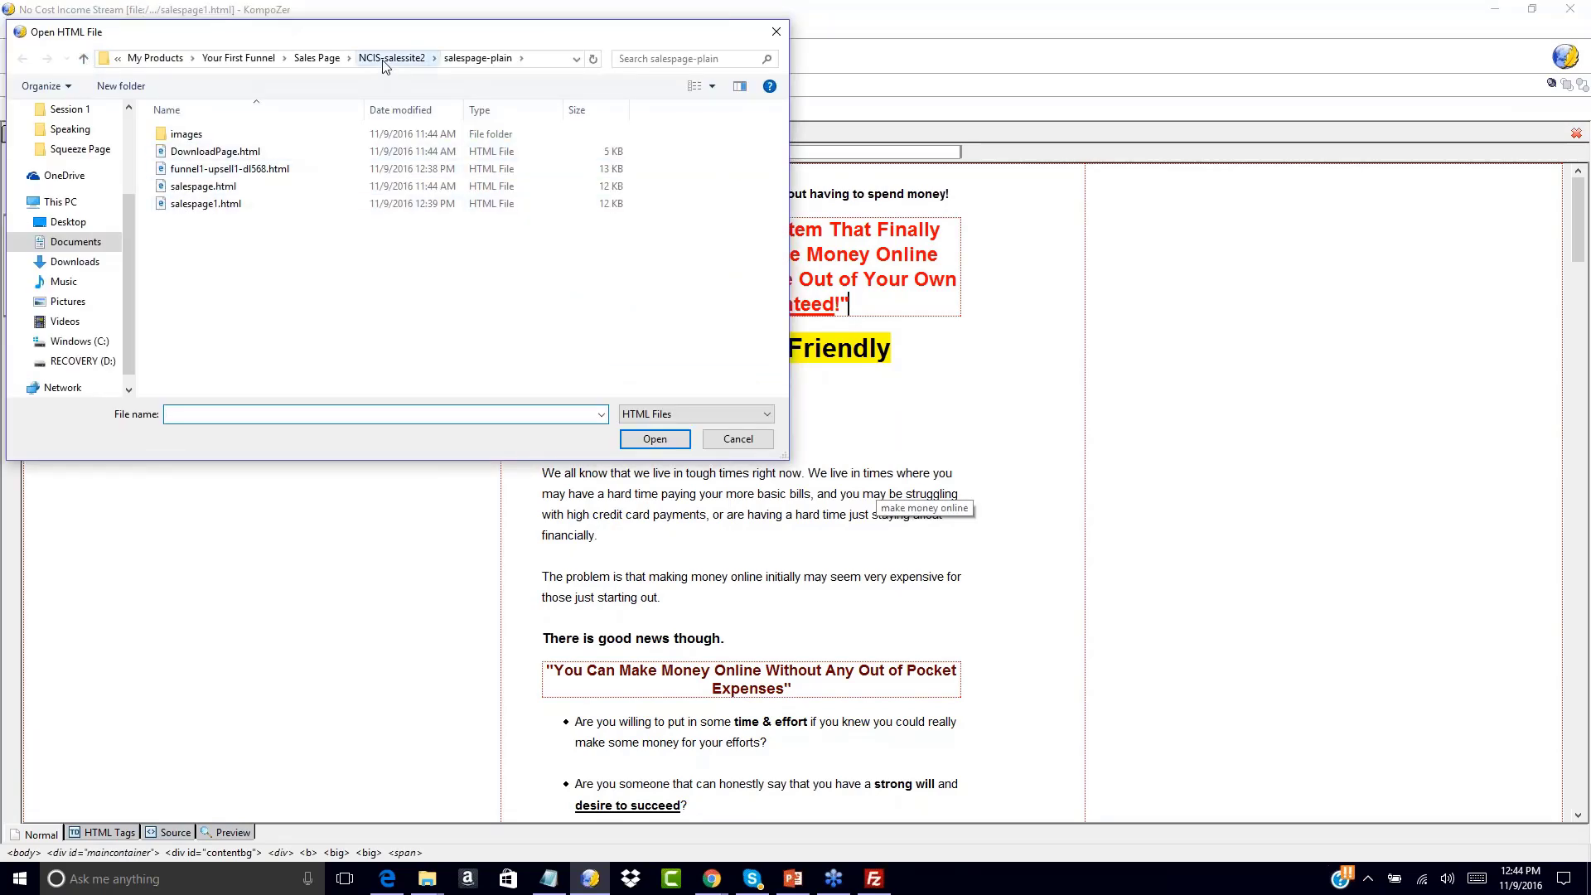
{"action": "left_click", "coordinate": [316, 58]}
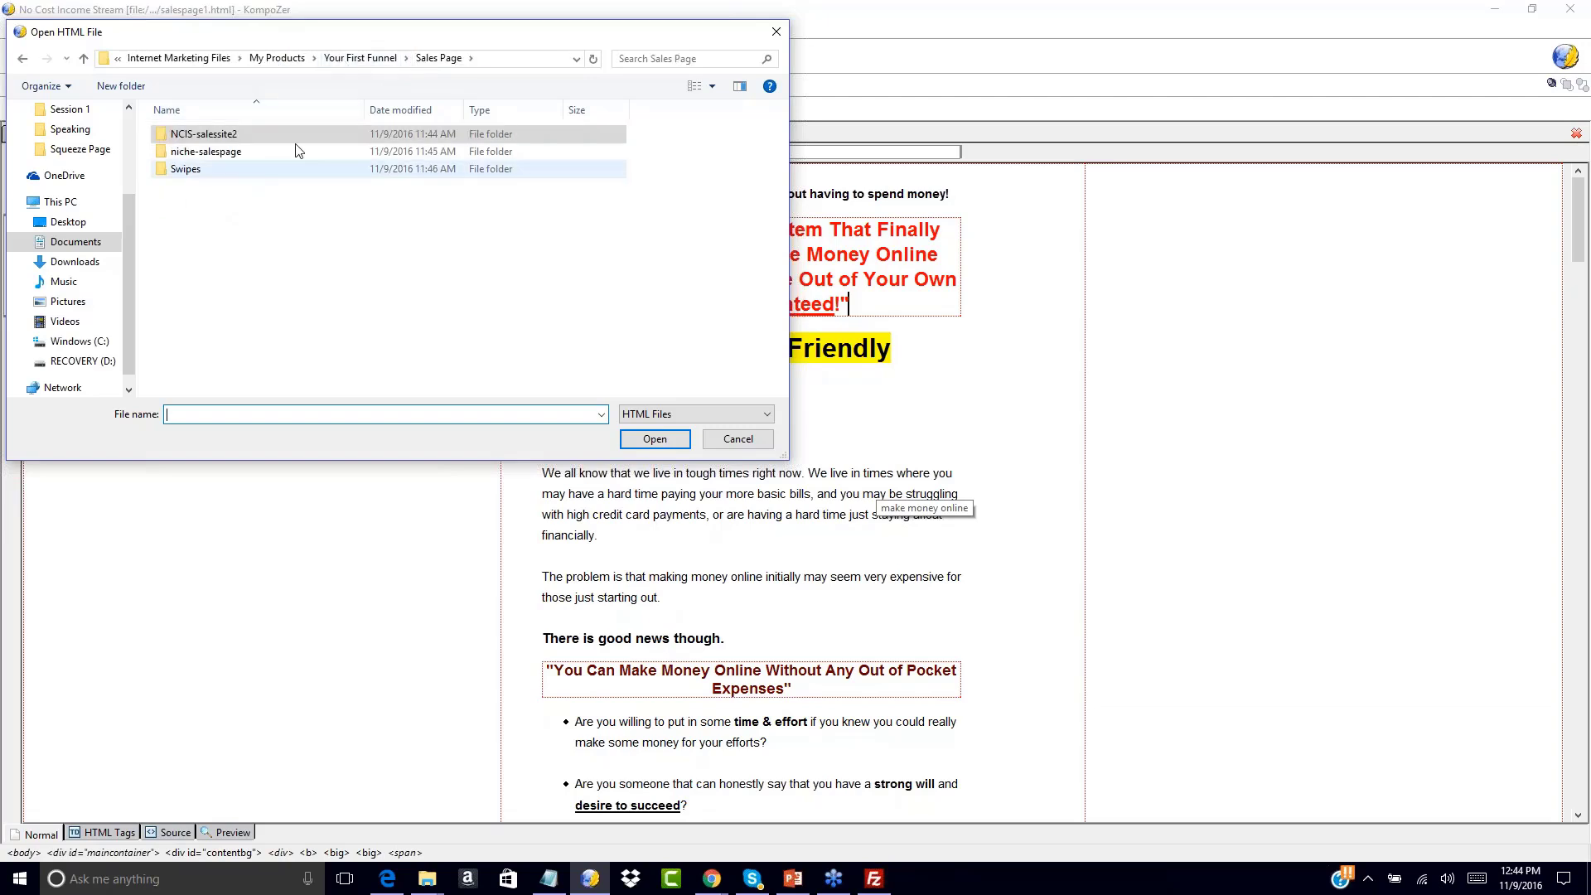
{"action": "left_click", "coordinate": [335, 58]}
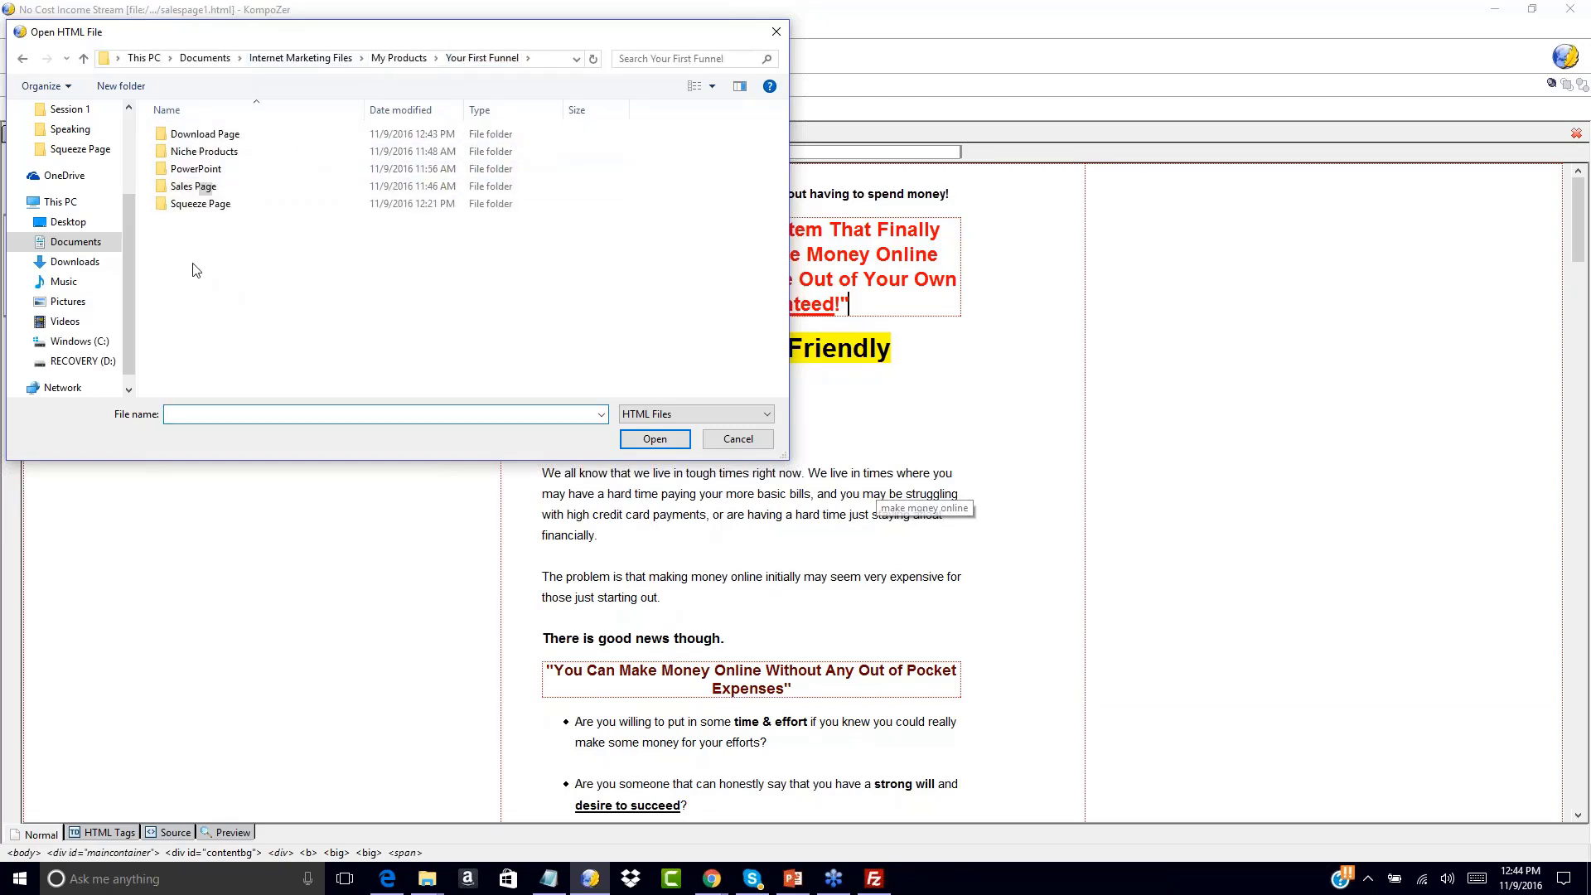
{"action": "double_click", "coordinate": [199, 133]}
{"action": "double_click", "coordinate": [179, 135]}
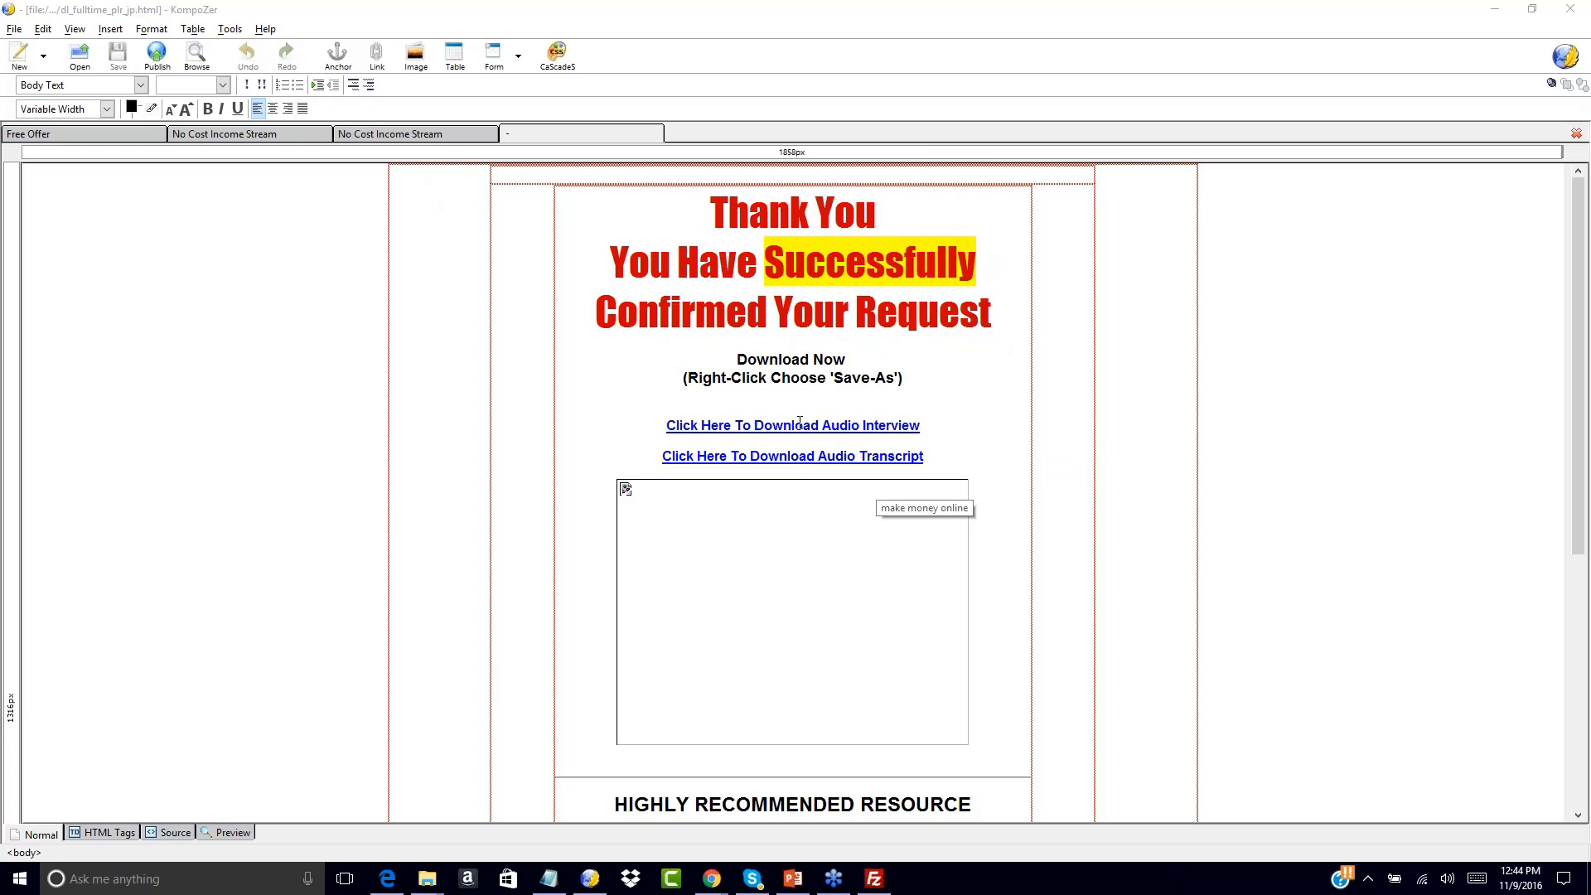
Delete the empty image box and the leftover blank line below the links
{"action": "double_click", "coordinate": [765, 547]}
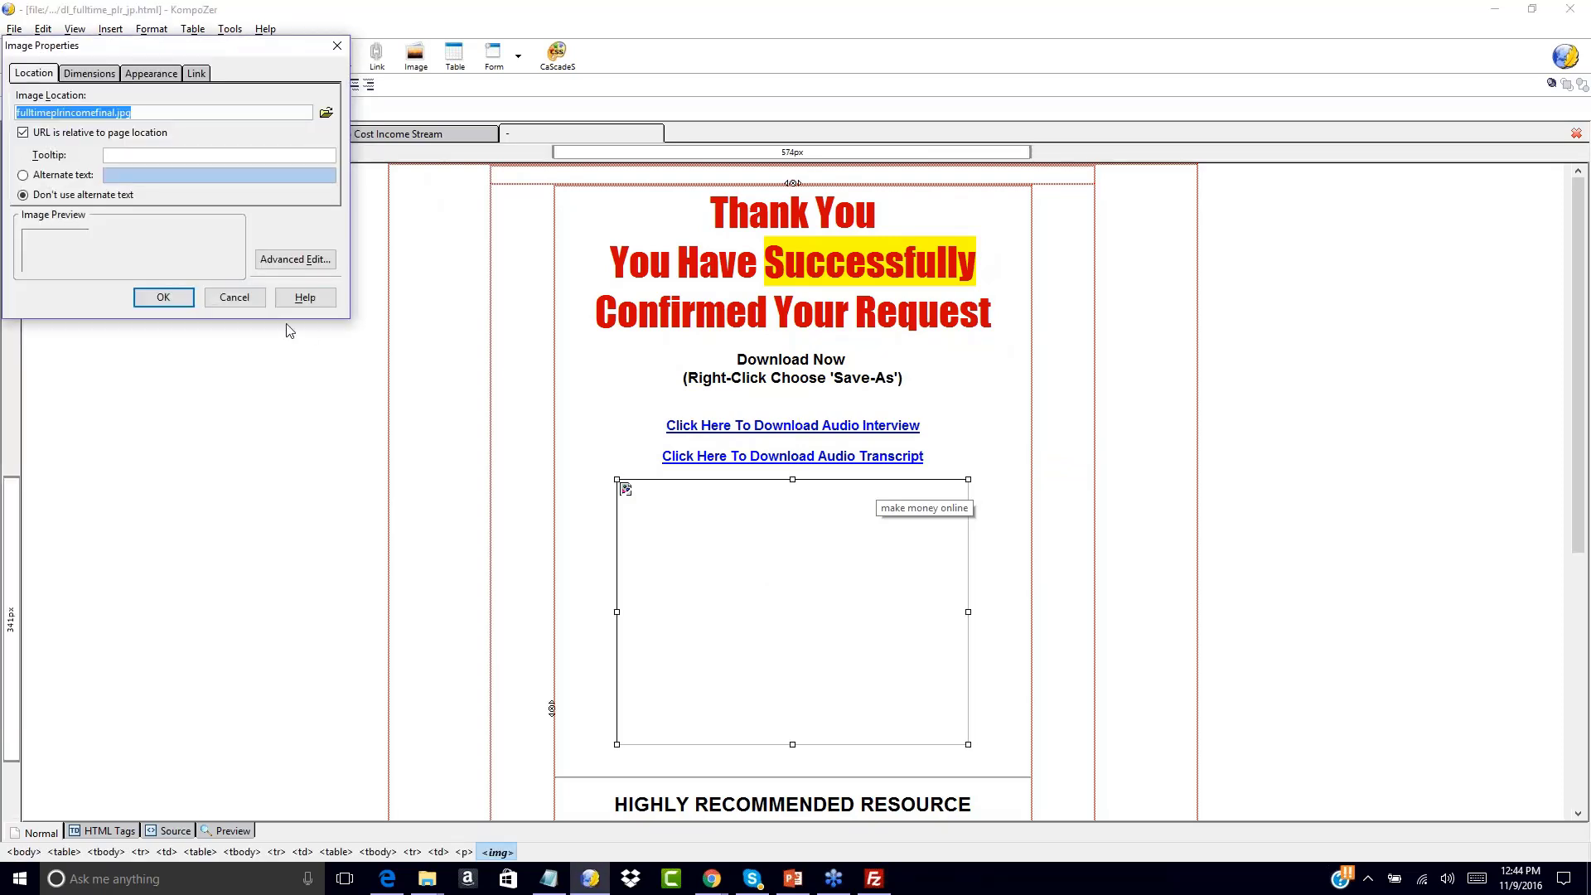
{"action": "left_click", "coordinate": [235, 298]}
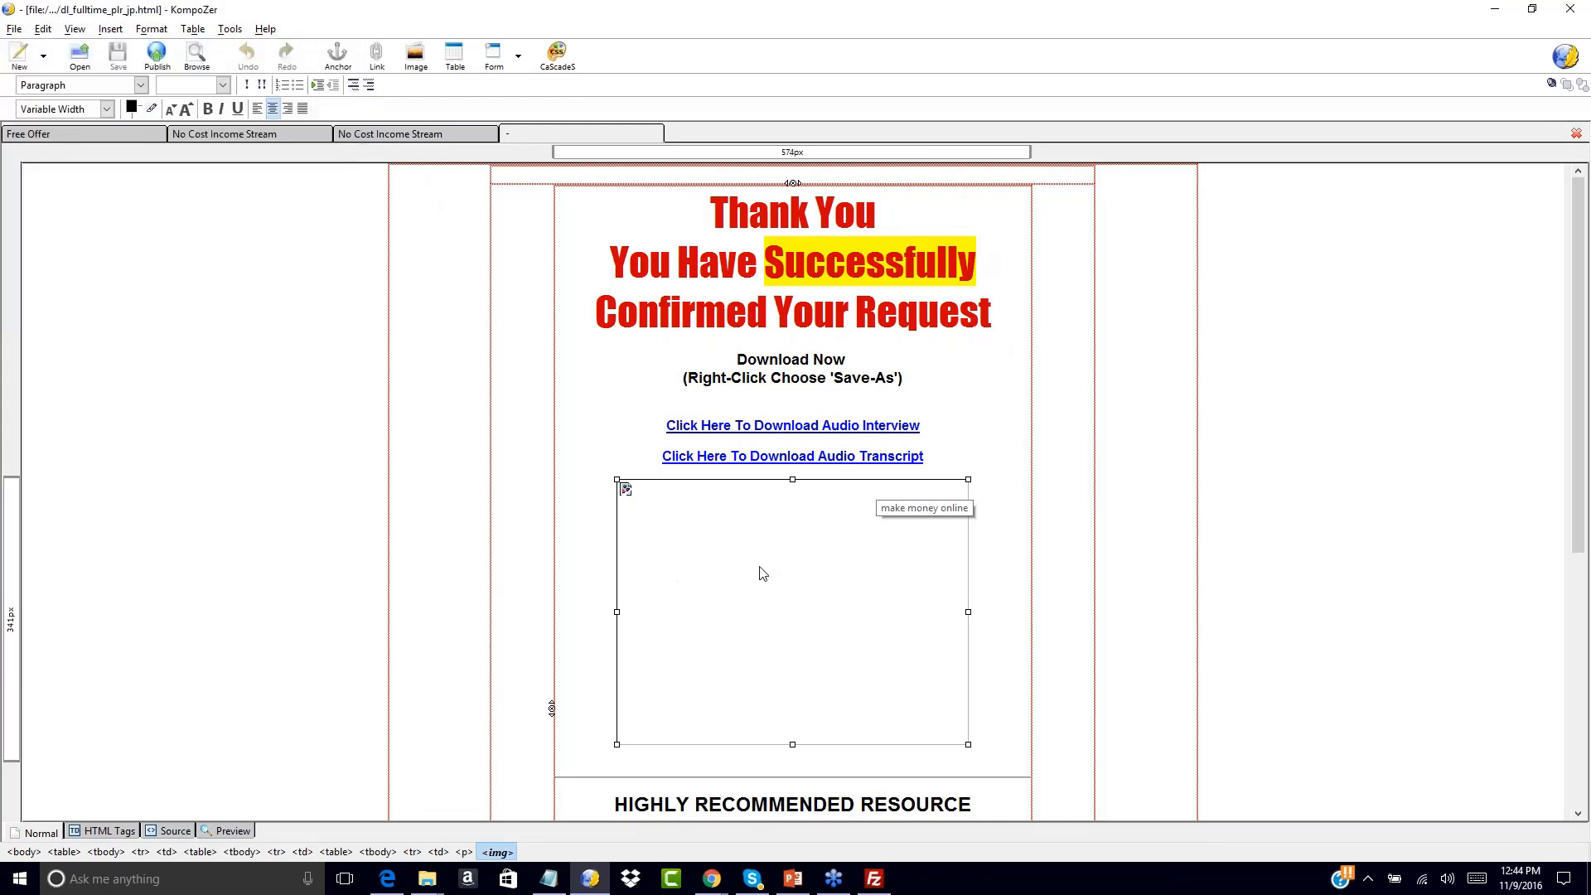
{"action": "key", "text": "Delete"}
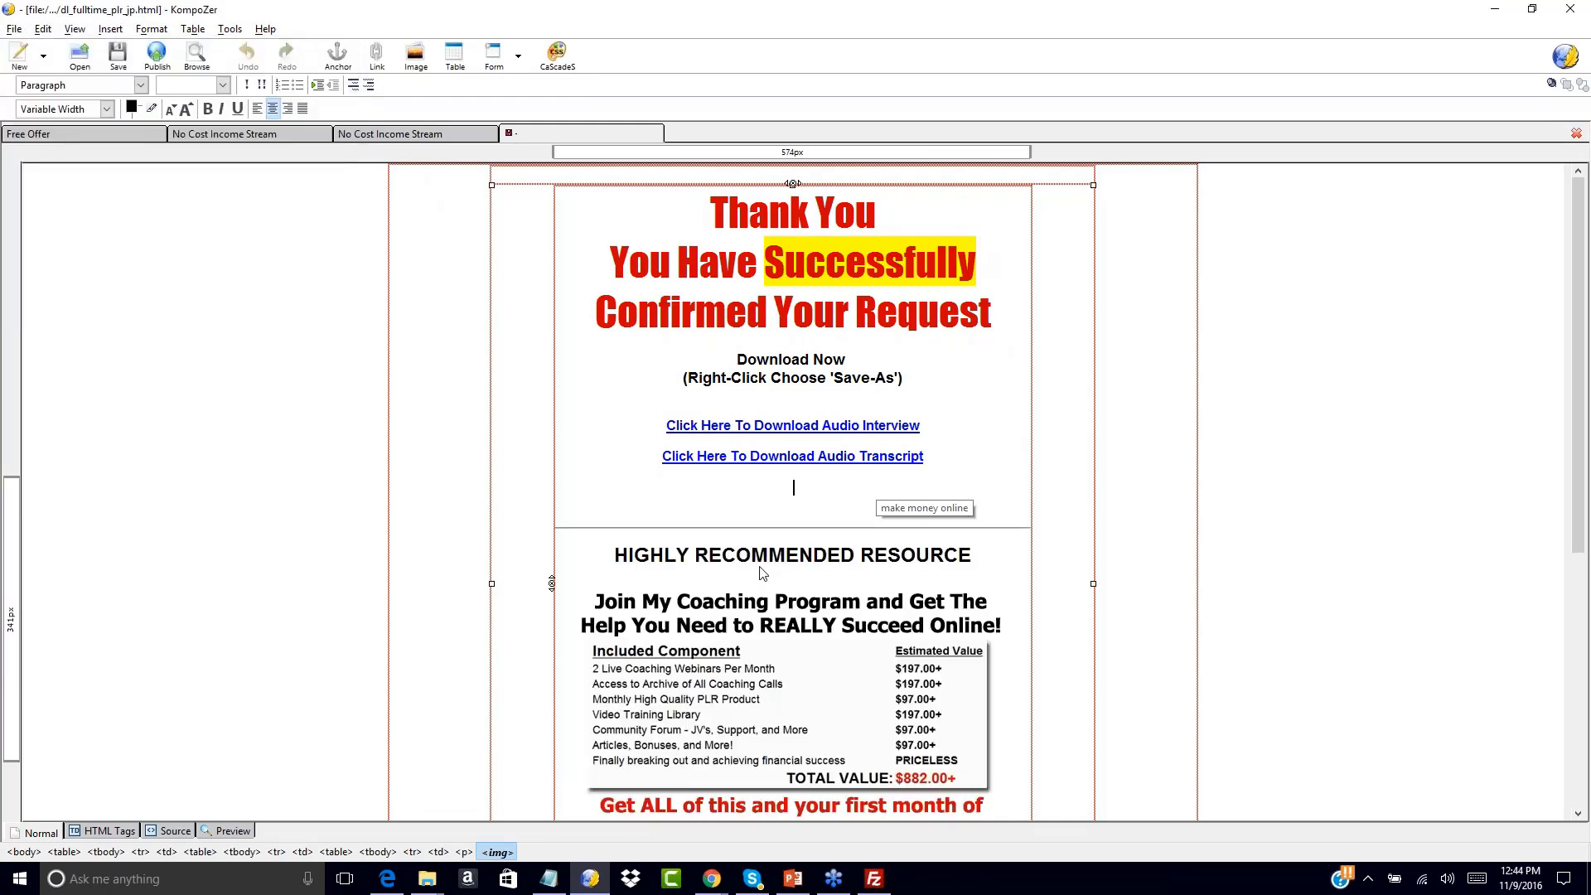
{"action": "key", "text": "BackSpace"}
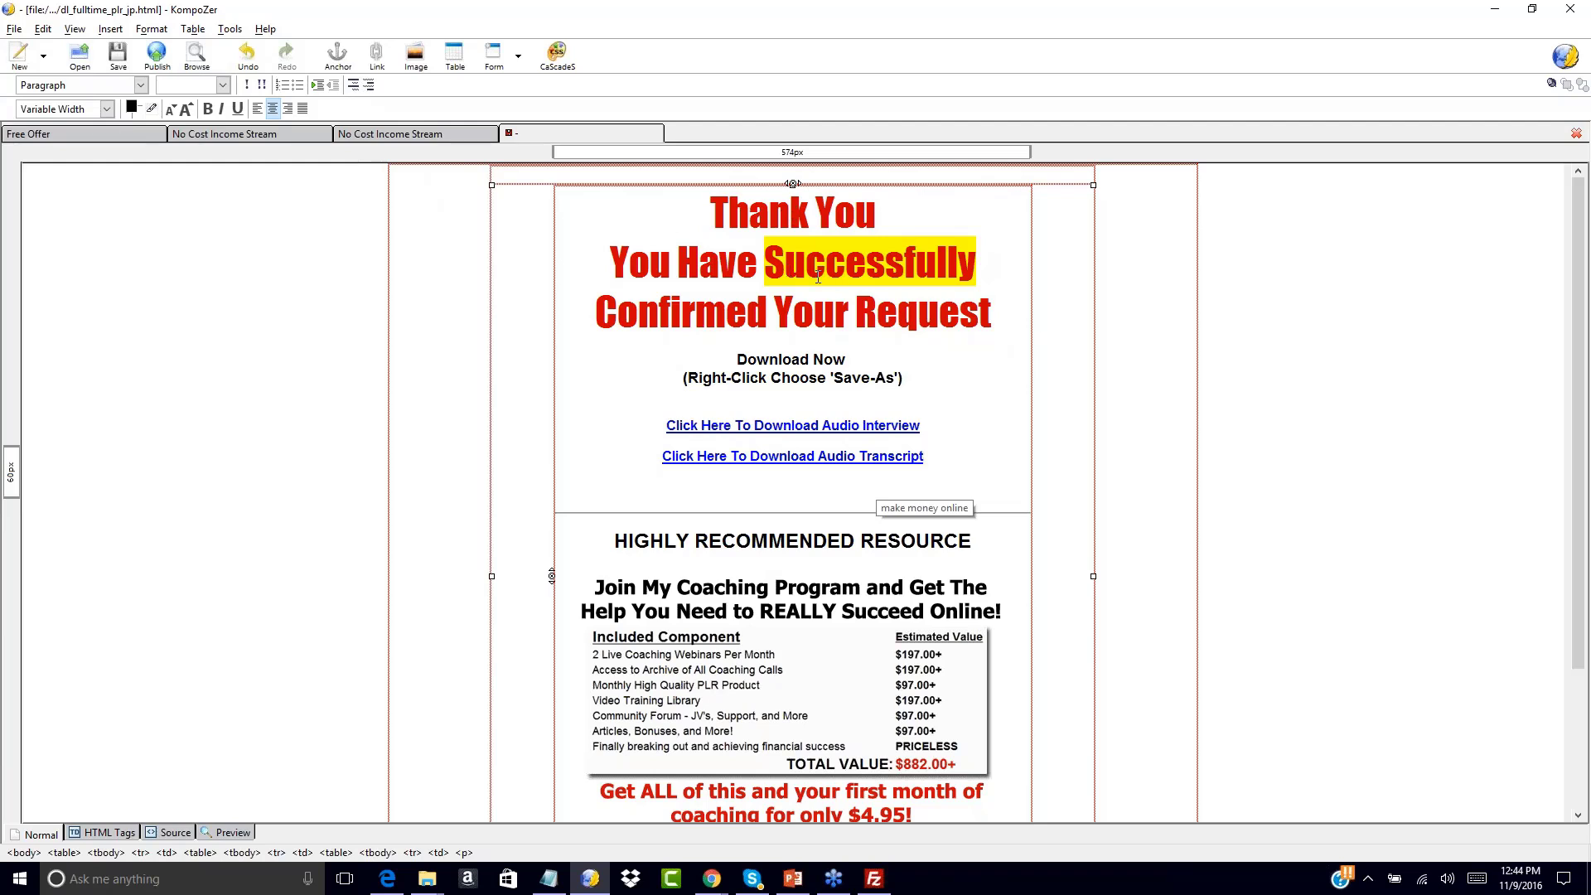
Replace 'Successfully Confirmed Your Request' with 'Your Free Offer Can Be Downloaded Below!'
{"action": "left_click_drag", "start_coordinate": [764, 262], "coordinate": [992, 314]}
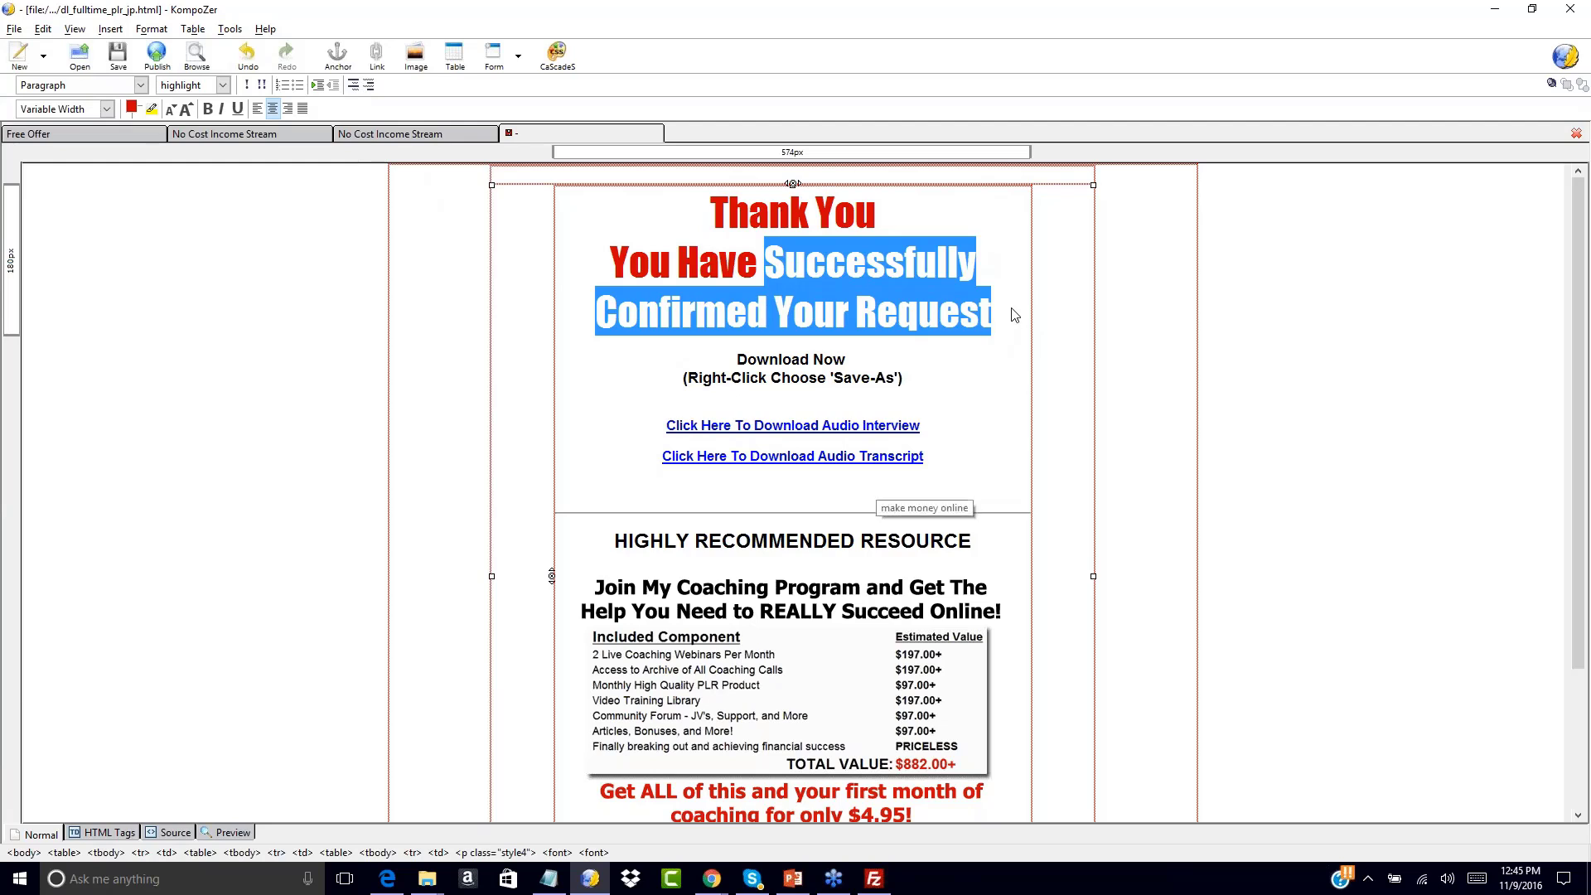
{"action": "key", "text": "BackSpace"}
{"action": "key", "text": "BackSpace"}
{"action": "key", "text": "BackSpace"}
{"action": "key", "text": "BackSpace"}
{"action": "key", "text": "BackSpace"}
{"action": "key", "text": "BackSpace"}
{"action": "type", "text": "r D"}
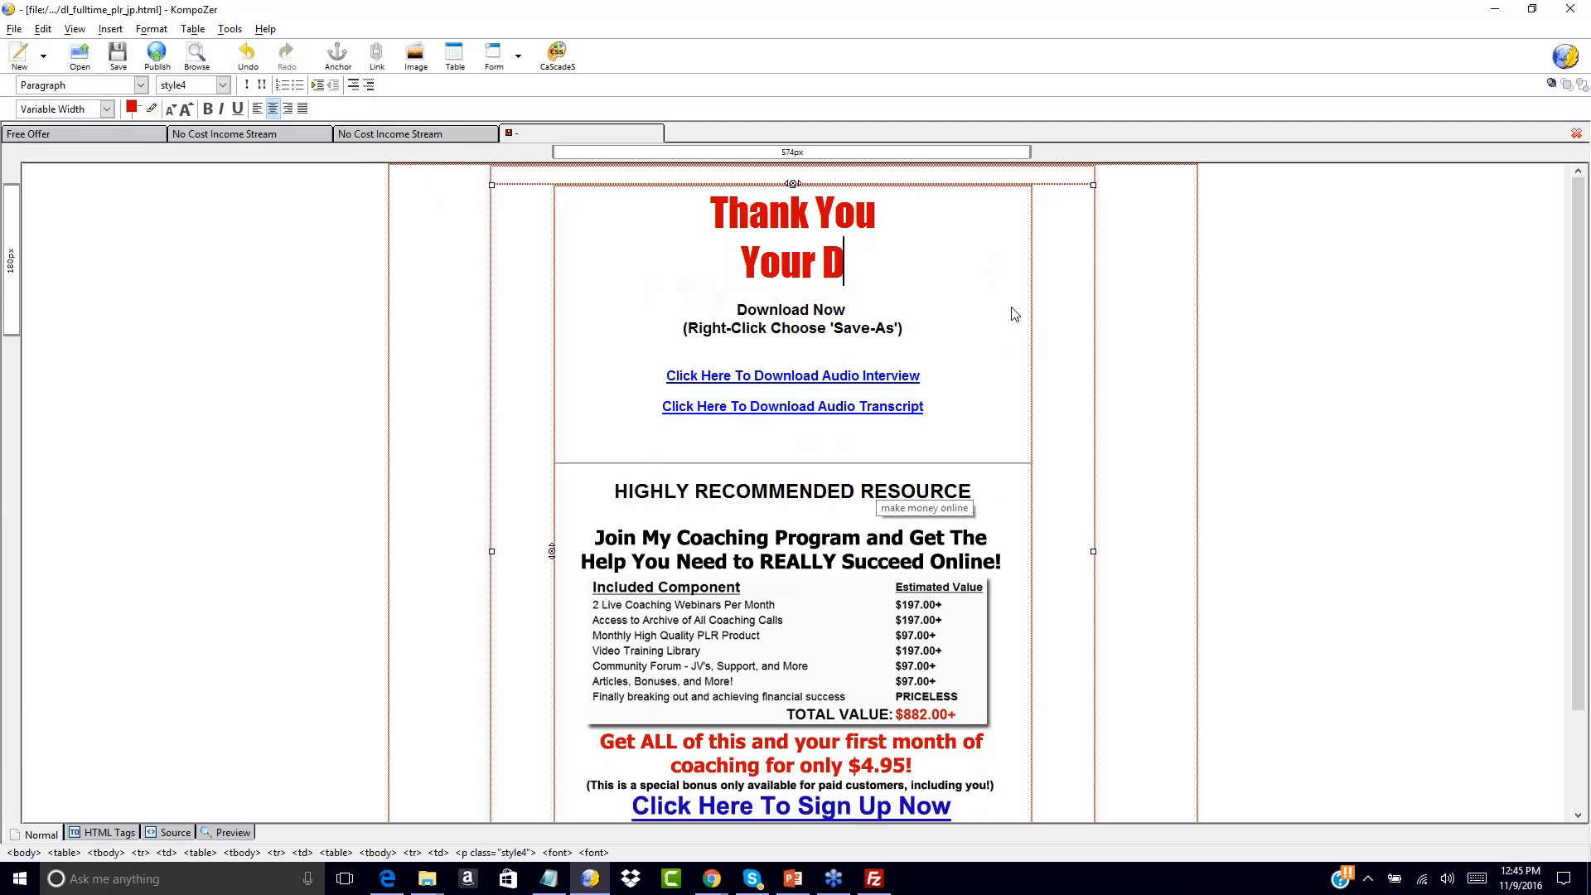
{"action": "key", "text": "BackSpace"}
{"action": "type", "text": "Free Offer"}
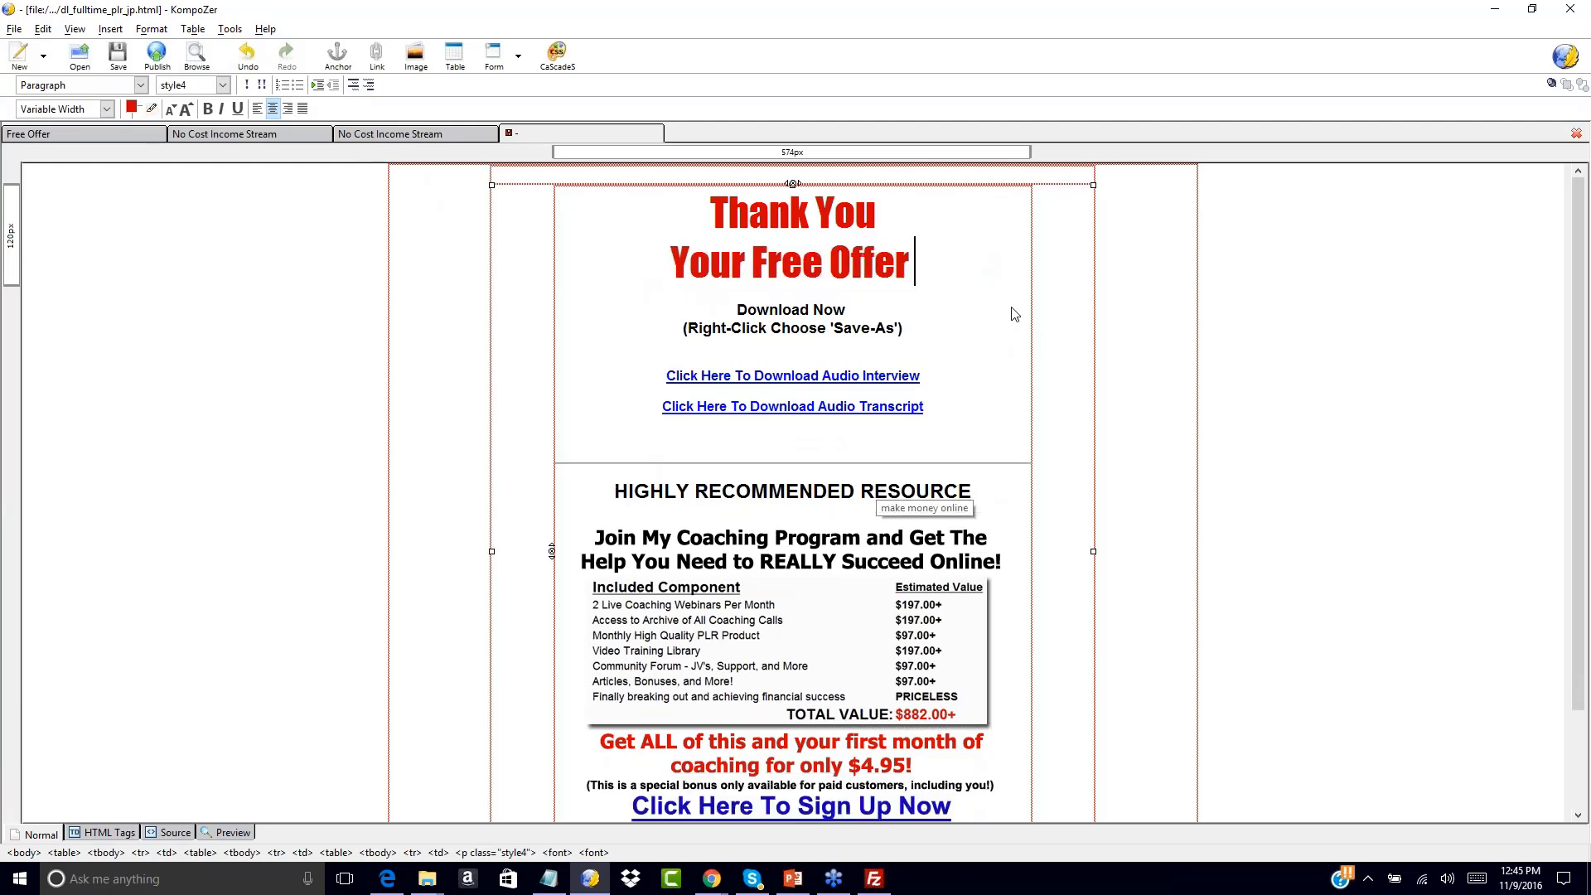
{"action": "type", "text": " Can Be Dow"}
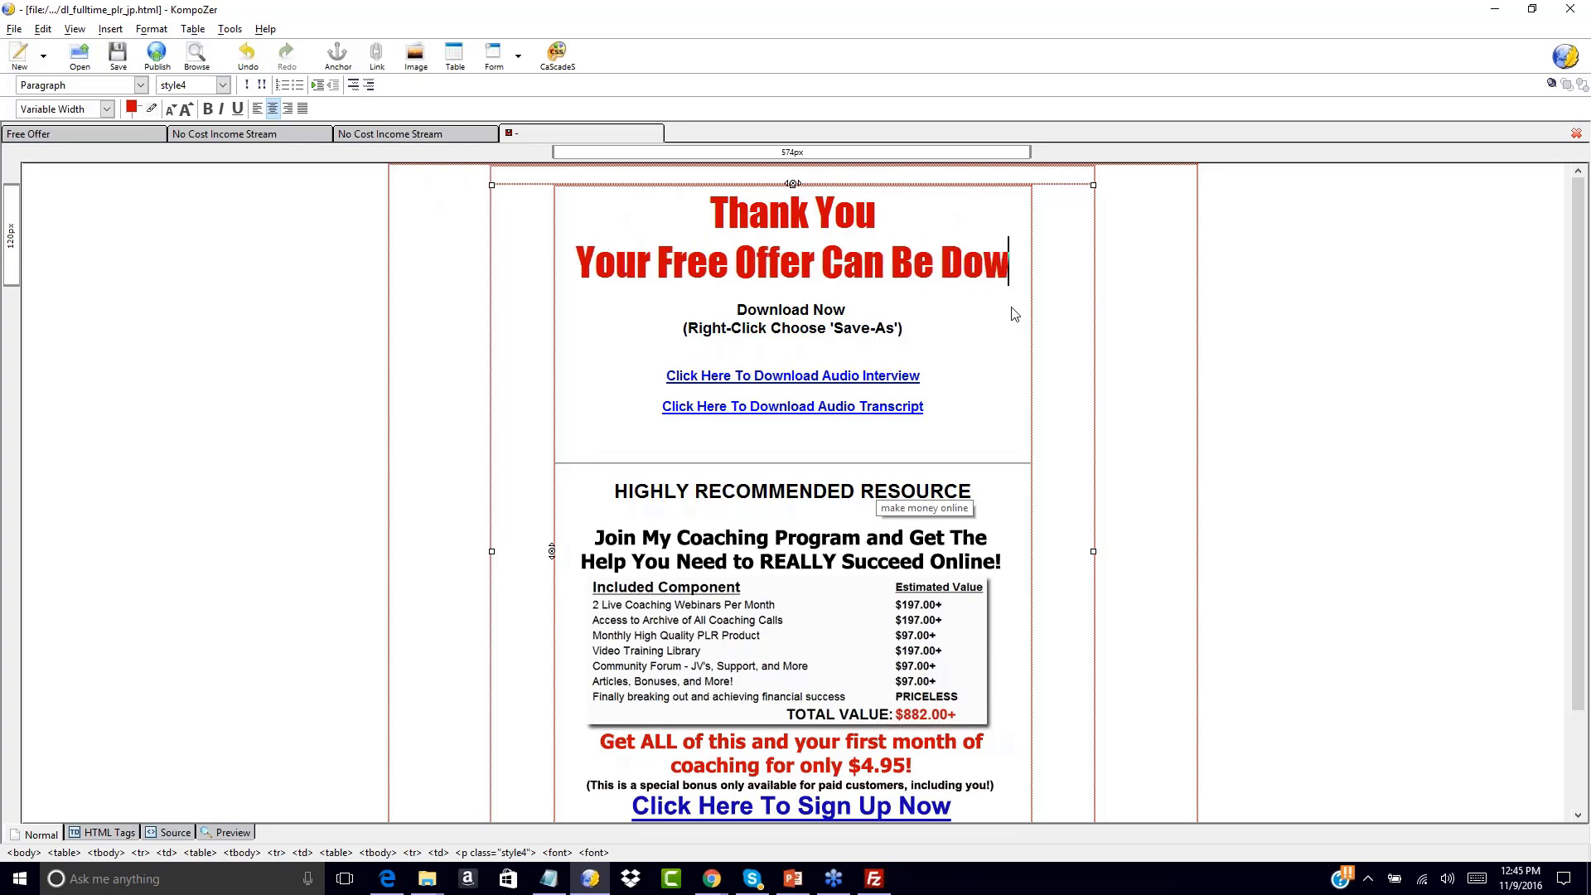
{"action": "type", "text": "nloaded Brlow"}
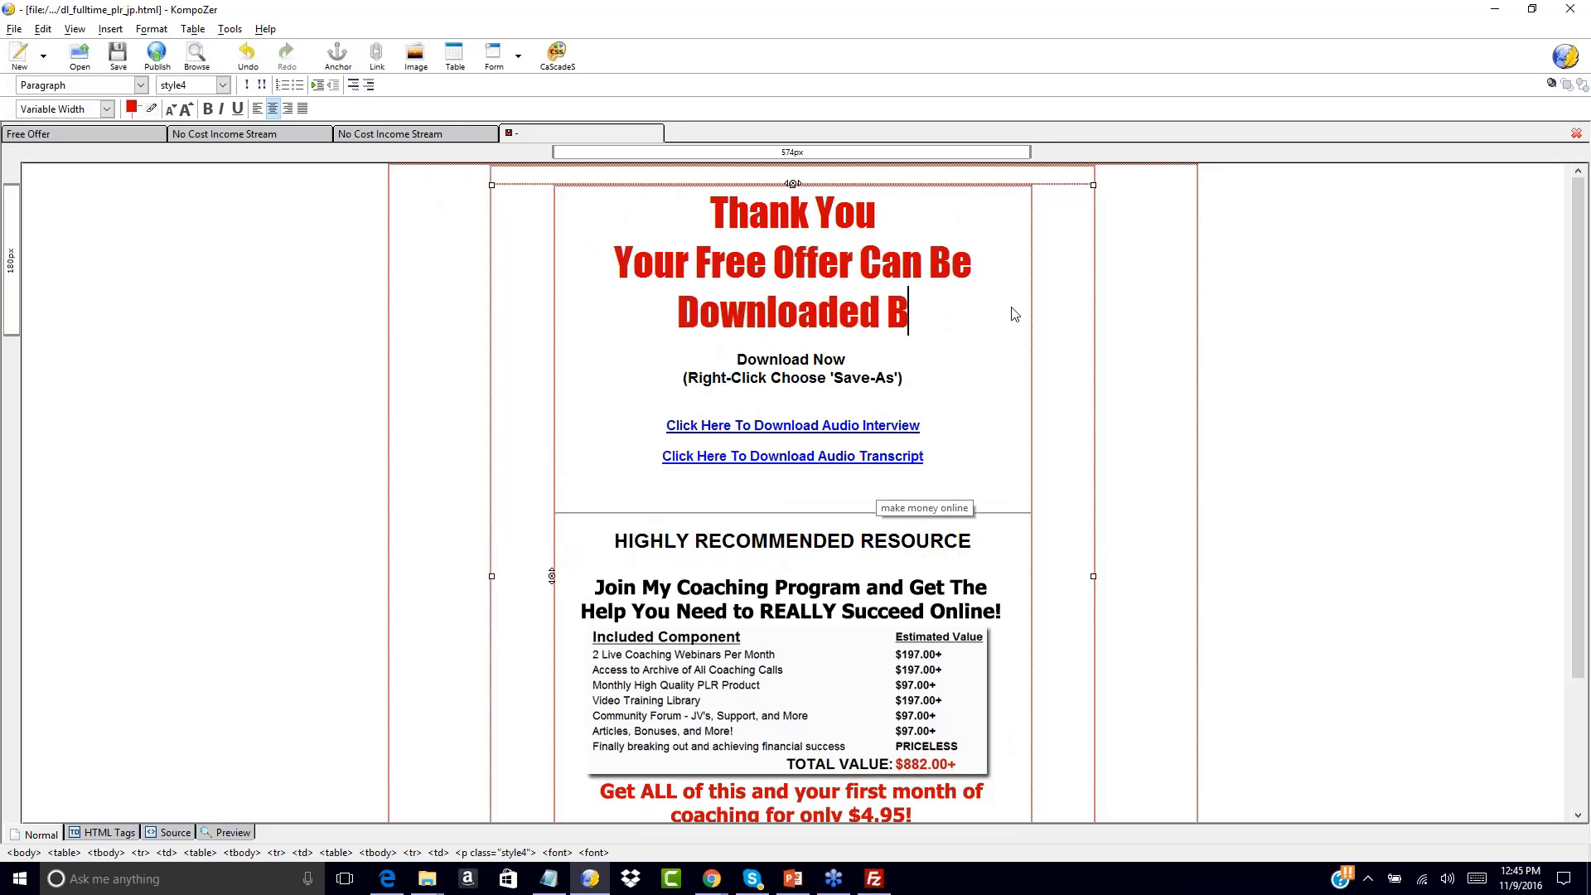
{"action": "key", "text": "BackSpace"}
{"action": "key", "text": "BackSpace"}
{"action": "key", "text": "BackSpace"}
{"action": "key", "text": "BackSpace"}
{"action": "type", "text": "elow!"}
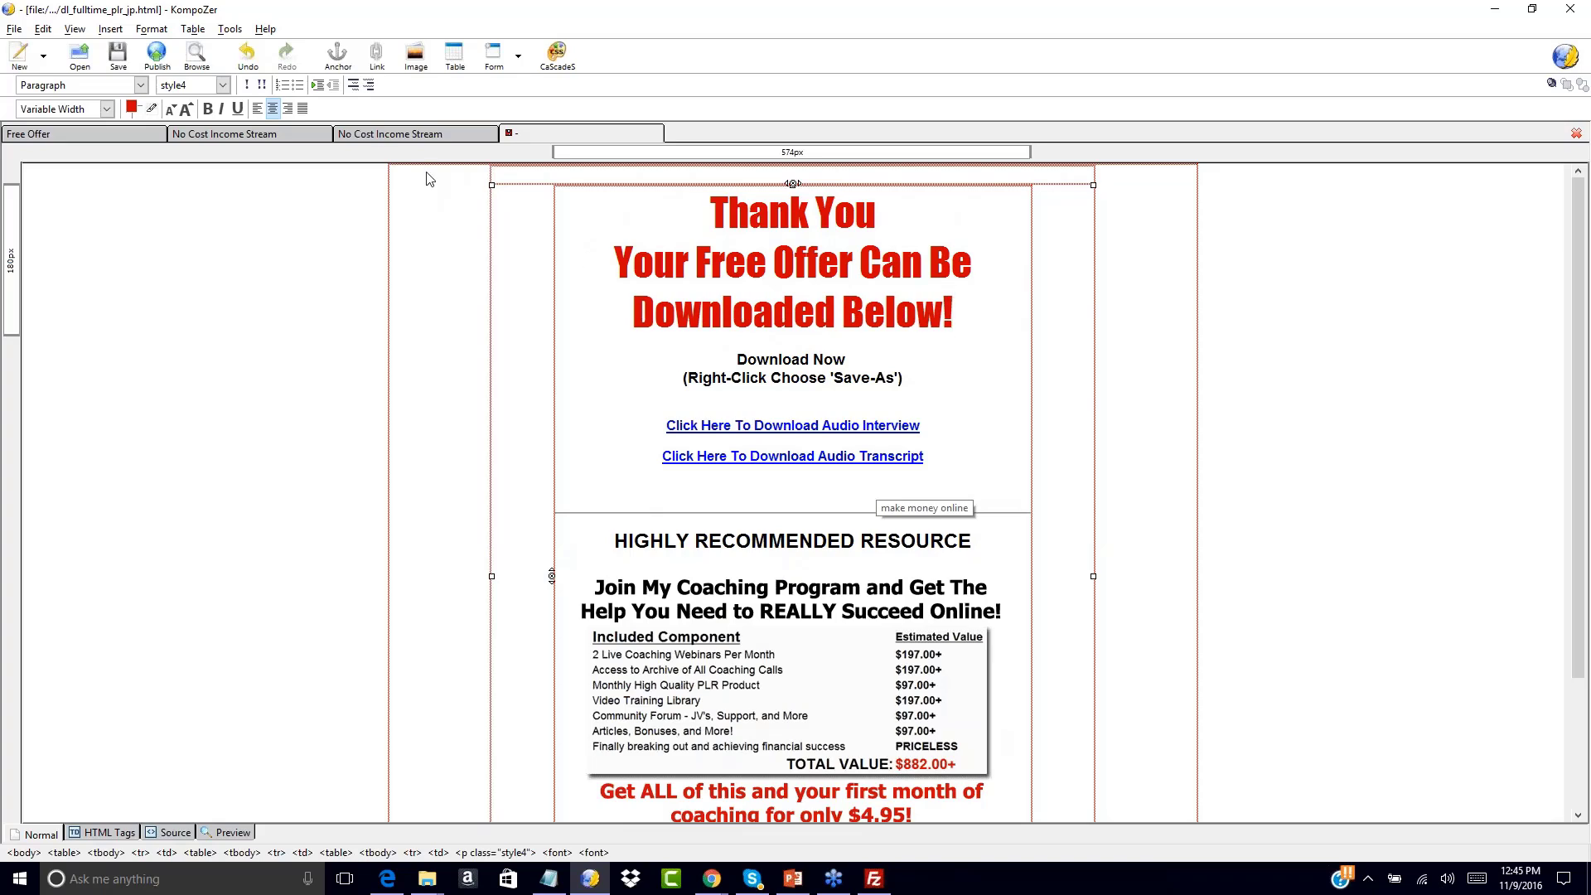
{"action": "left_click", "coordinate": [413, 131]}
{"action": "scroll", "coordinate": [457, 514], "scroll_direction": "down", "scroll_amount": 20}
{"action": "scroll", "coordinate": [459, 518], "scroll_direction": "down", "scroll_amount": 3}
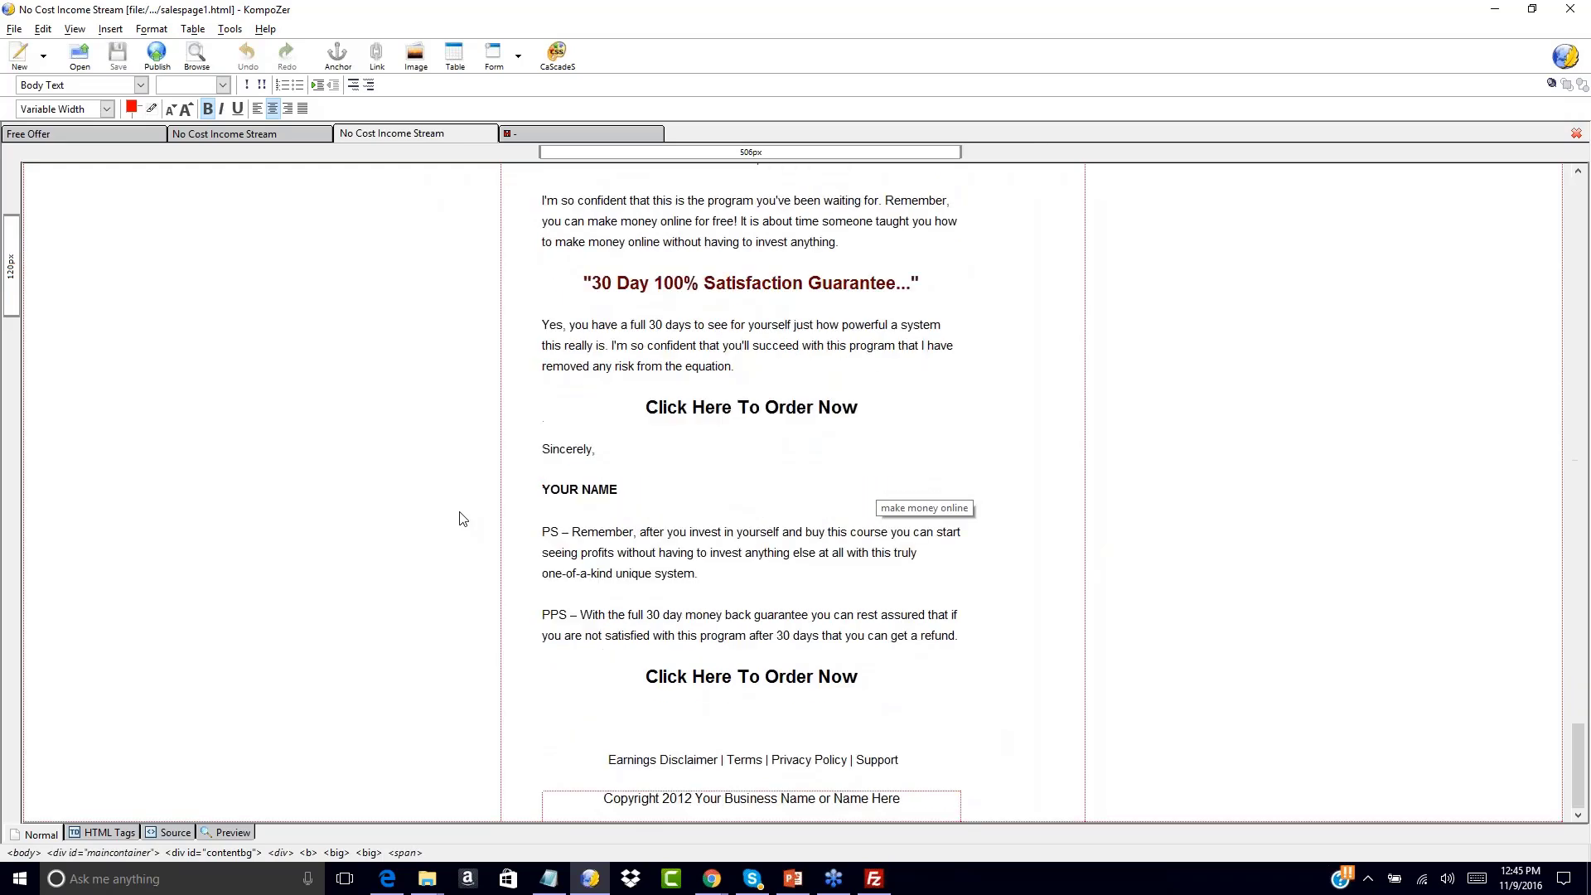
{"action": "left_click", "coordinate": [231, 137]}
{"action": "scroll", "coordinate": [543, 572], "scroll_direction": "down", "scroll_amount": 20}
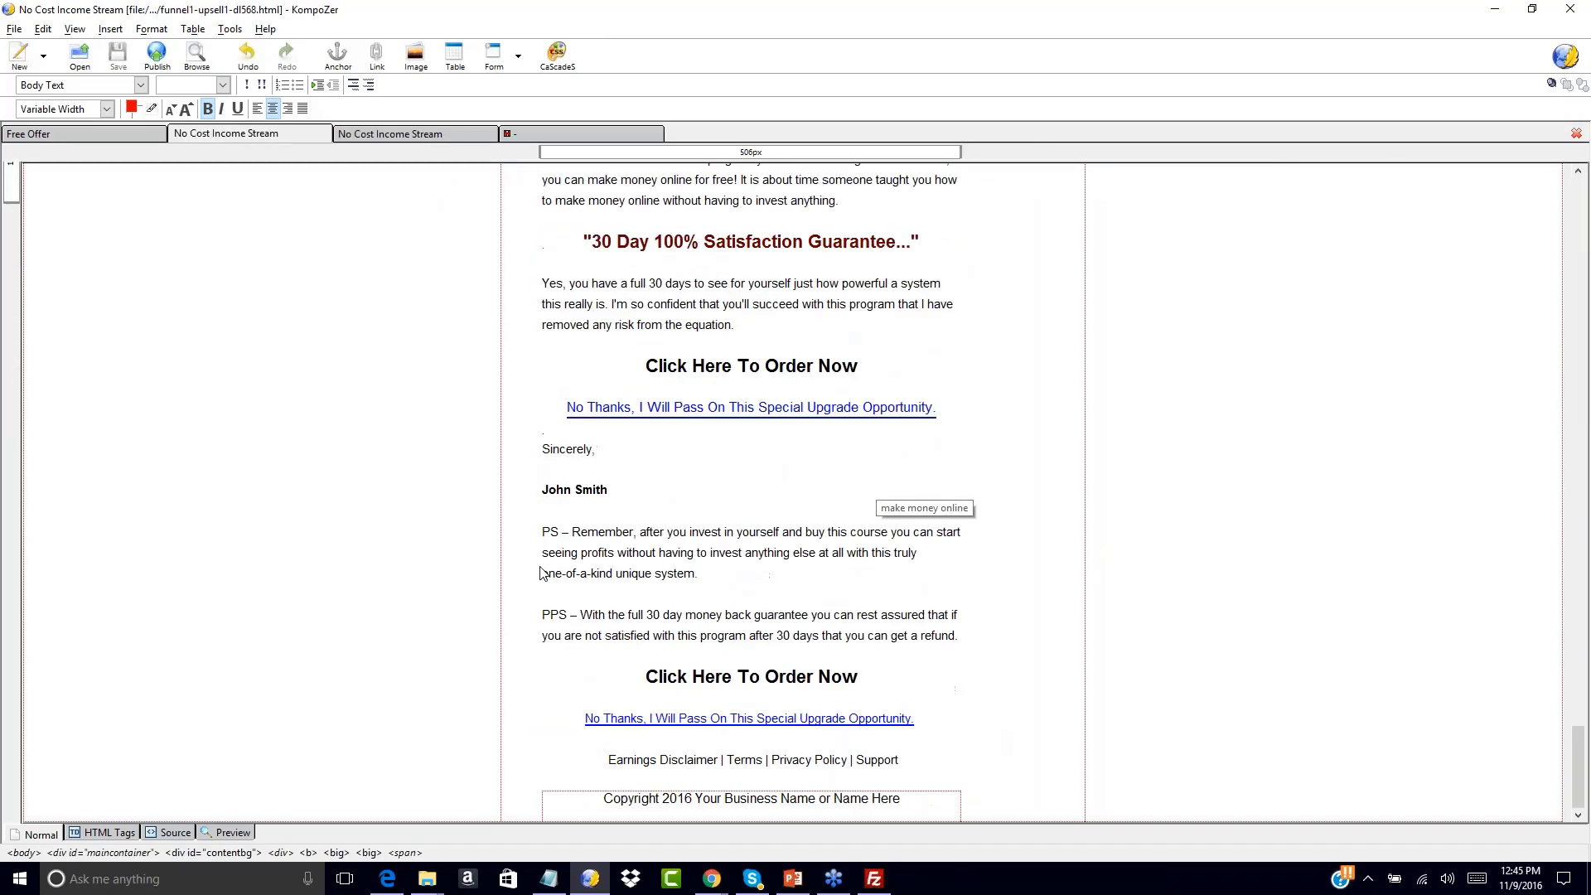
{"action": "left_click_drag", "start_coordinate": [539, 571], "coordinate": [660, 531]}
{"action": "left_click", "coordinate": [648, 445]}
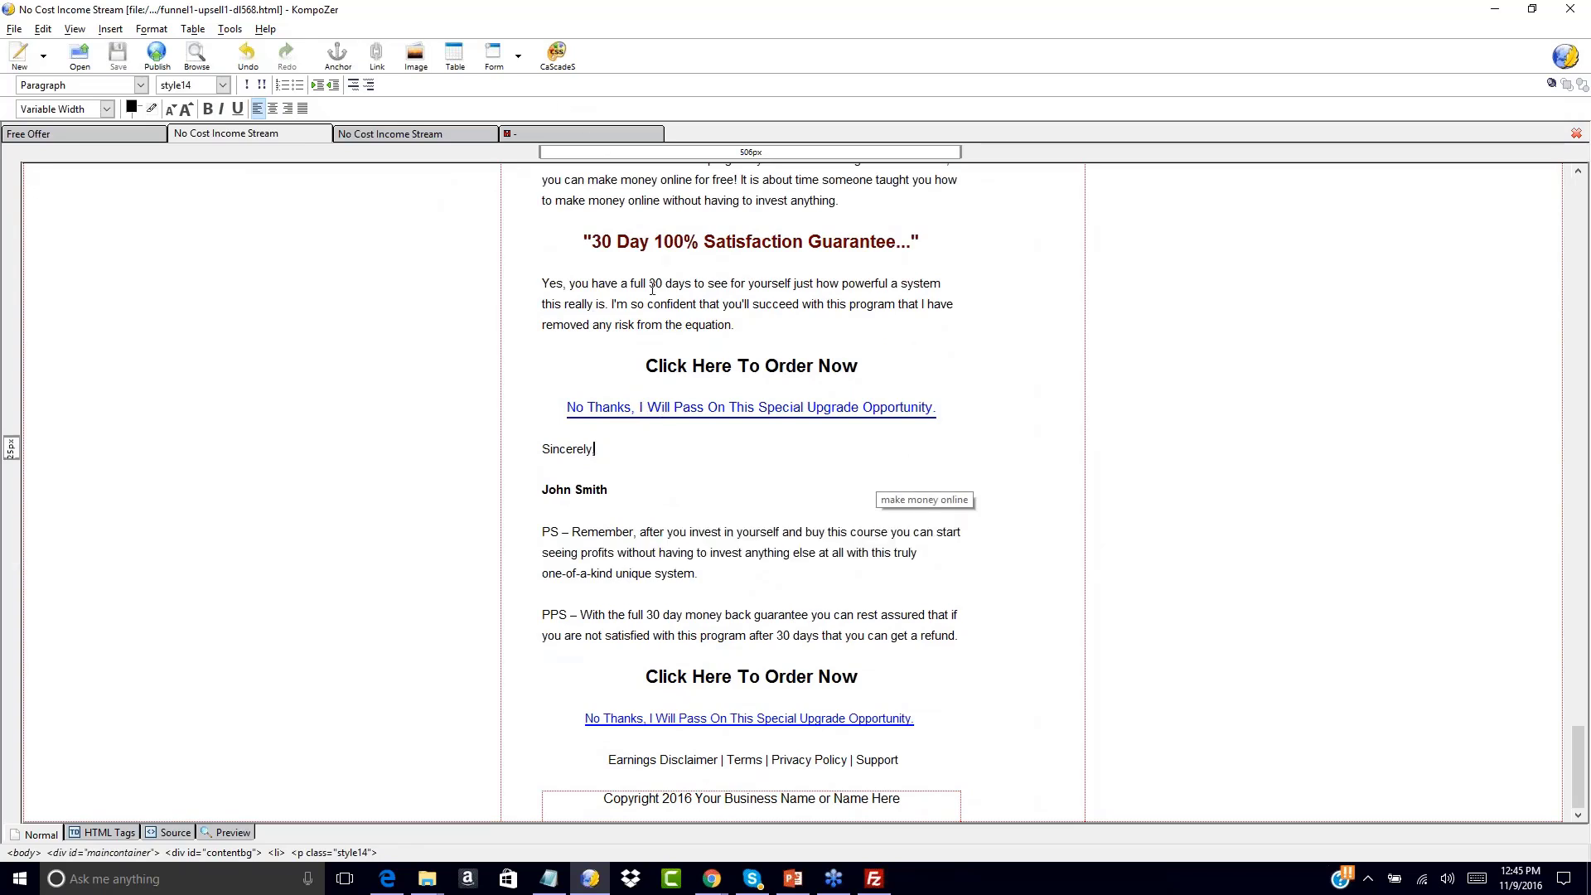
{"action": "left_click", "coordinate": [554, 132]}
{"action": "left_click", "coordinate": [469, 437]}
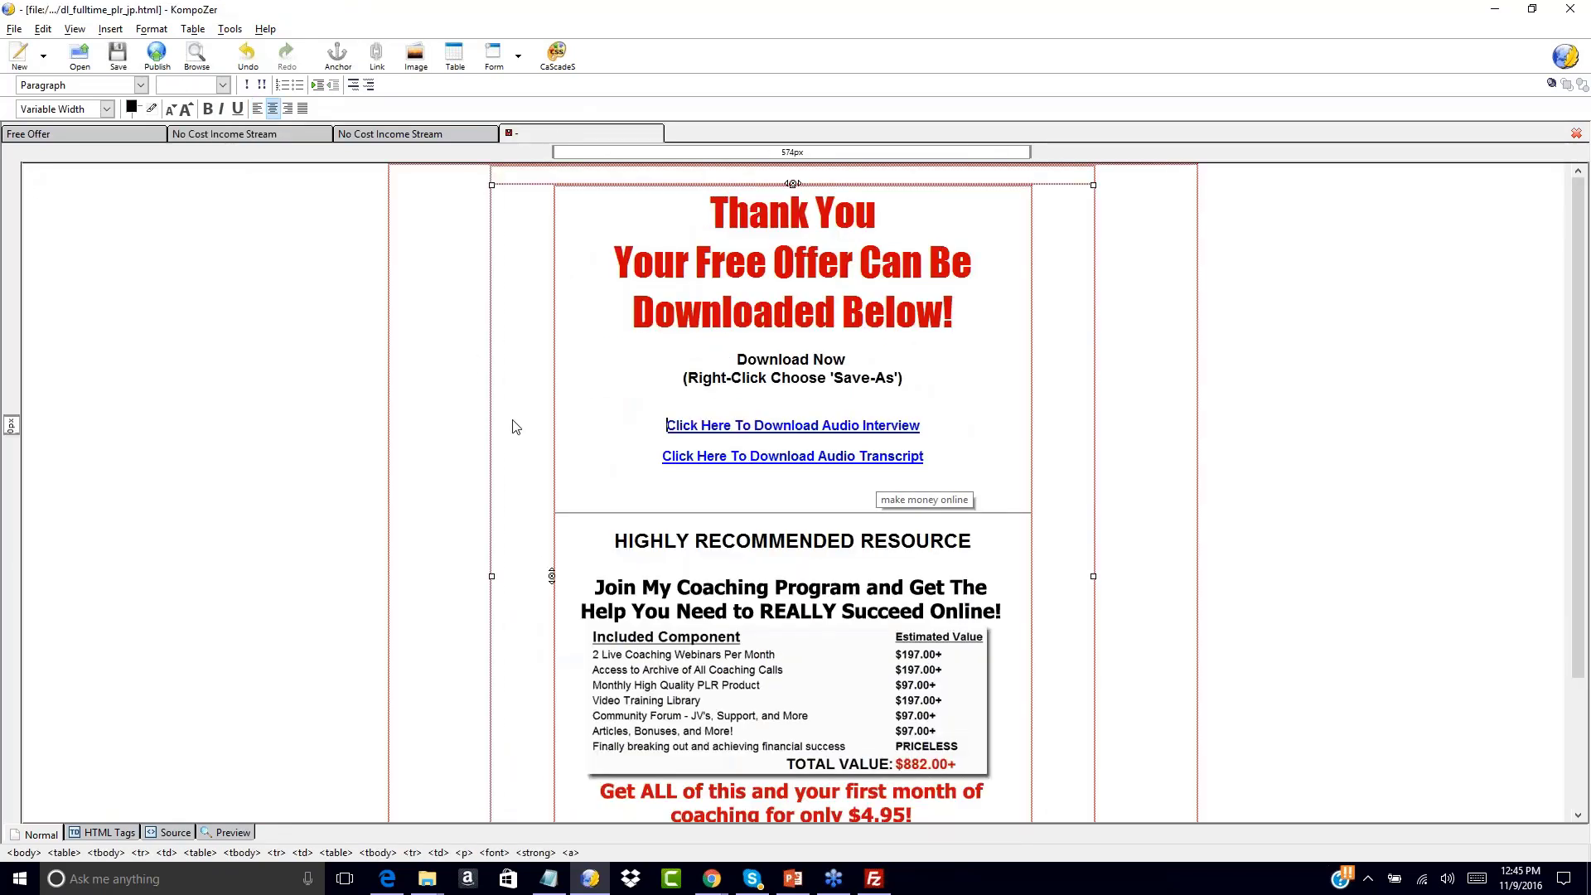
{"action": "scroll", "coordinate": [611, 528], "scroll_direction": "down", "scroll_amount": 1}
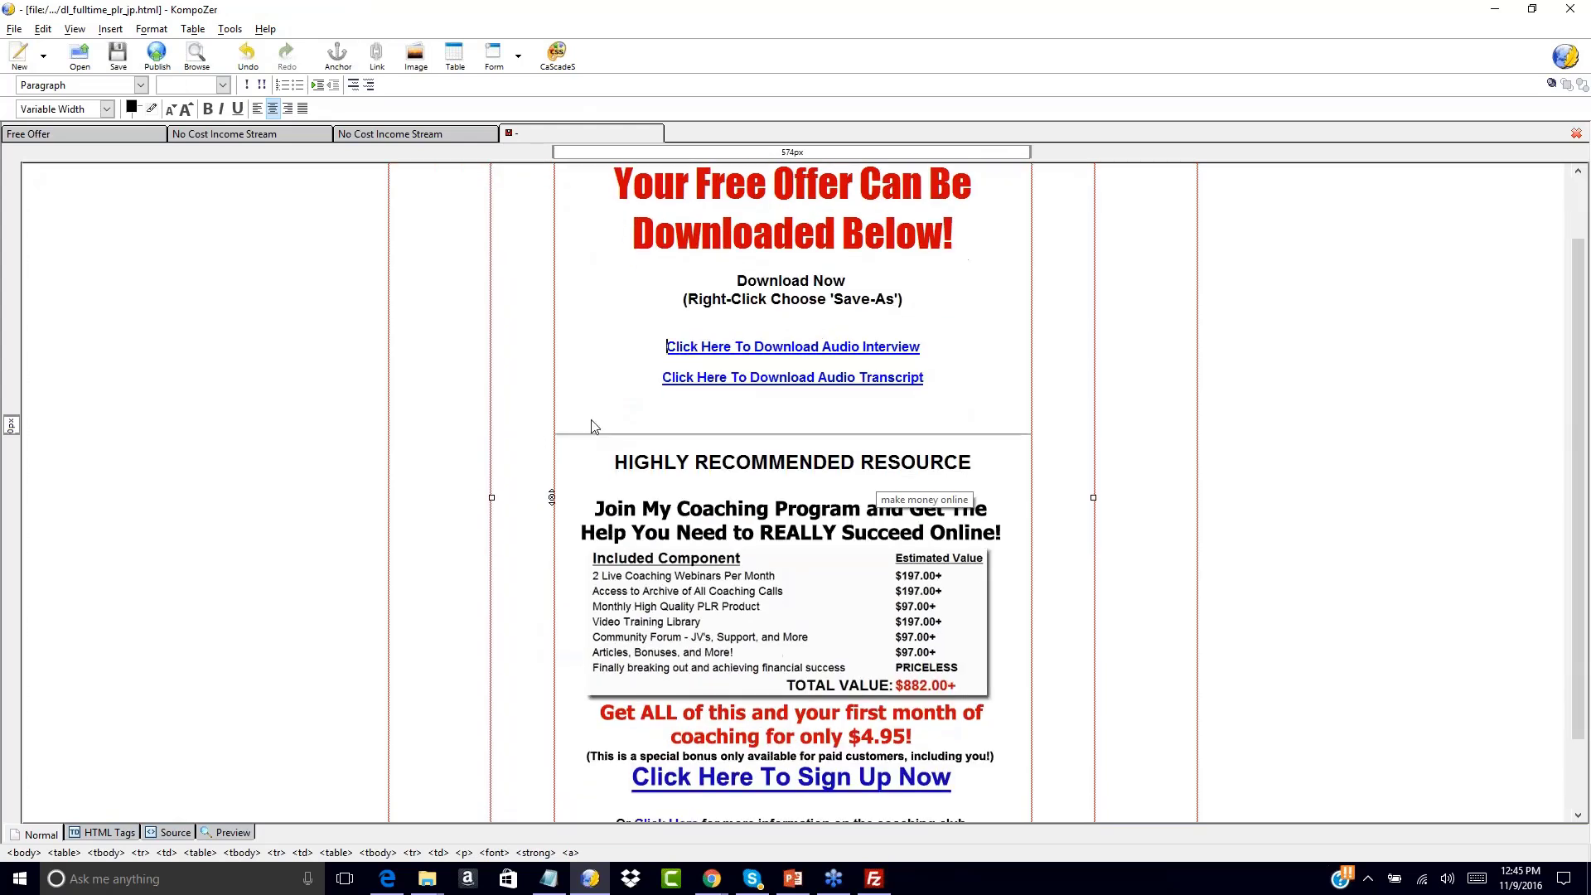
{"action": "scroll", "coordinate": [594, 369], "scroll_direction": "up", "scroll_amount": 1}
{"action": "scroll", "coordinate": [593, 415], "scroll_direction": "down", "scroll_amount": 2}
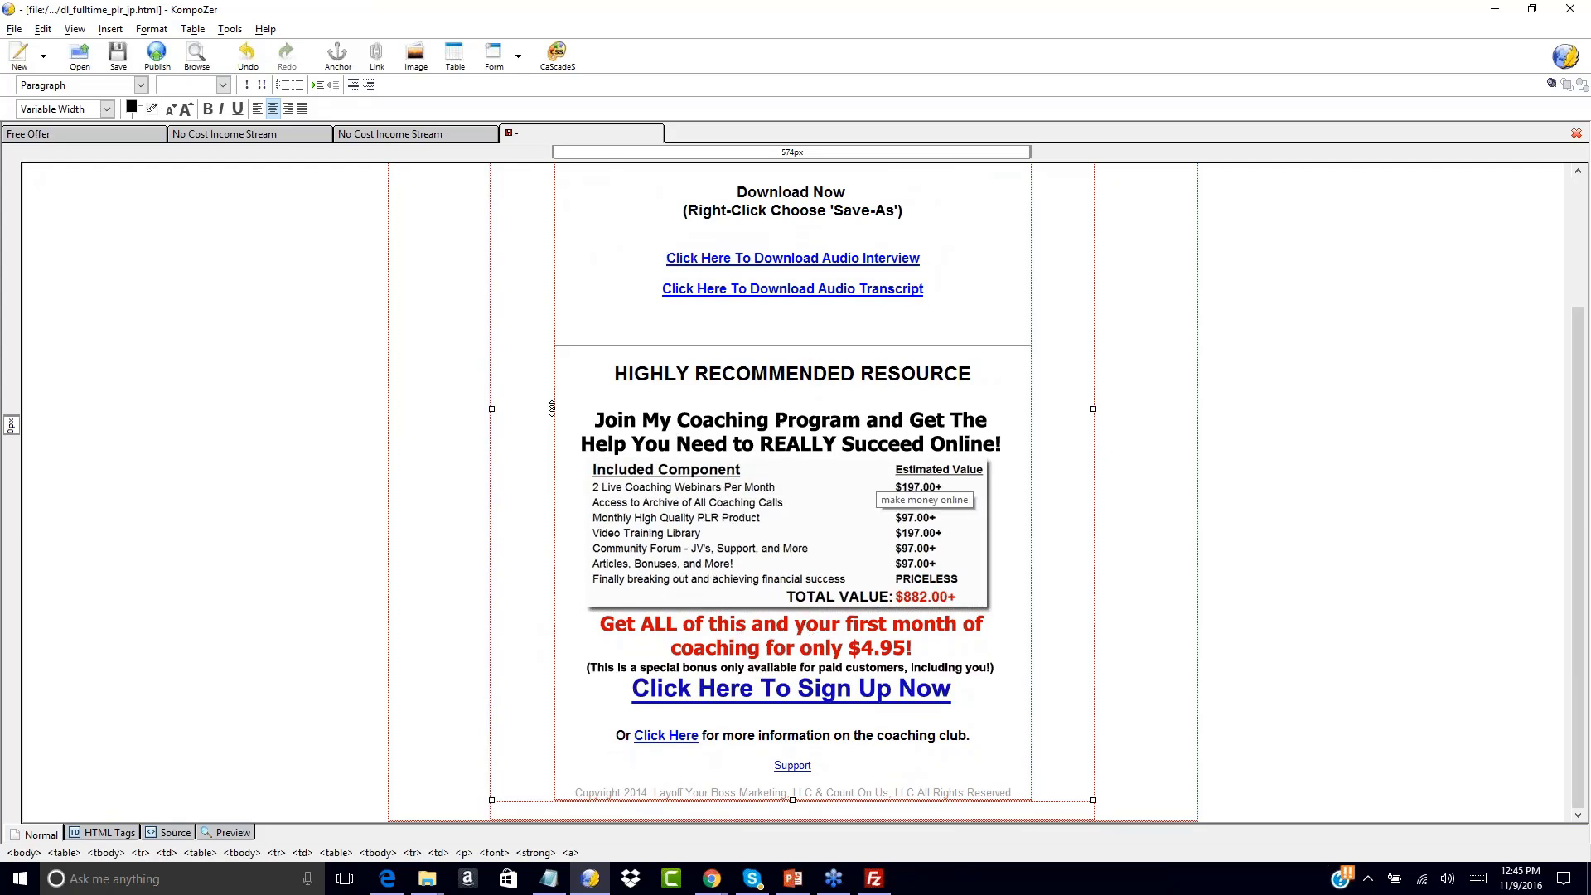
{"action": "scroll", "coordinate": [680, 432], "scroll_direction": "up", "scroll_amount": 2}
{"action": "scroll", "coordinate": [665, 487], "scroll_direction": "down", "scroll_amount": 2}
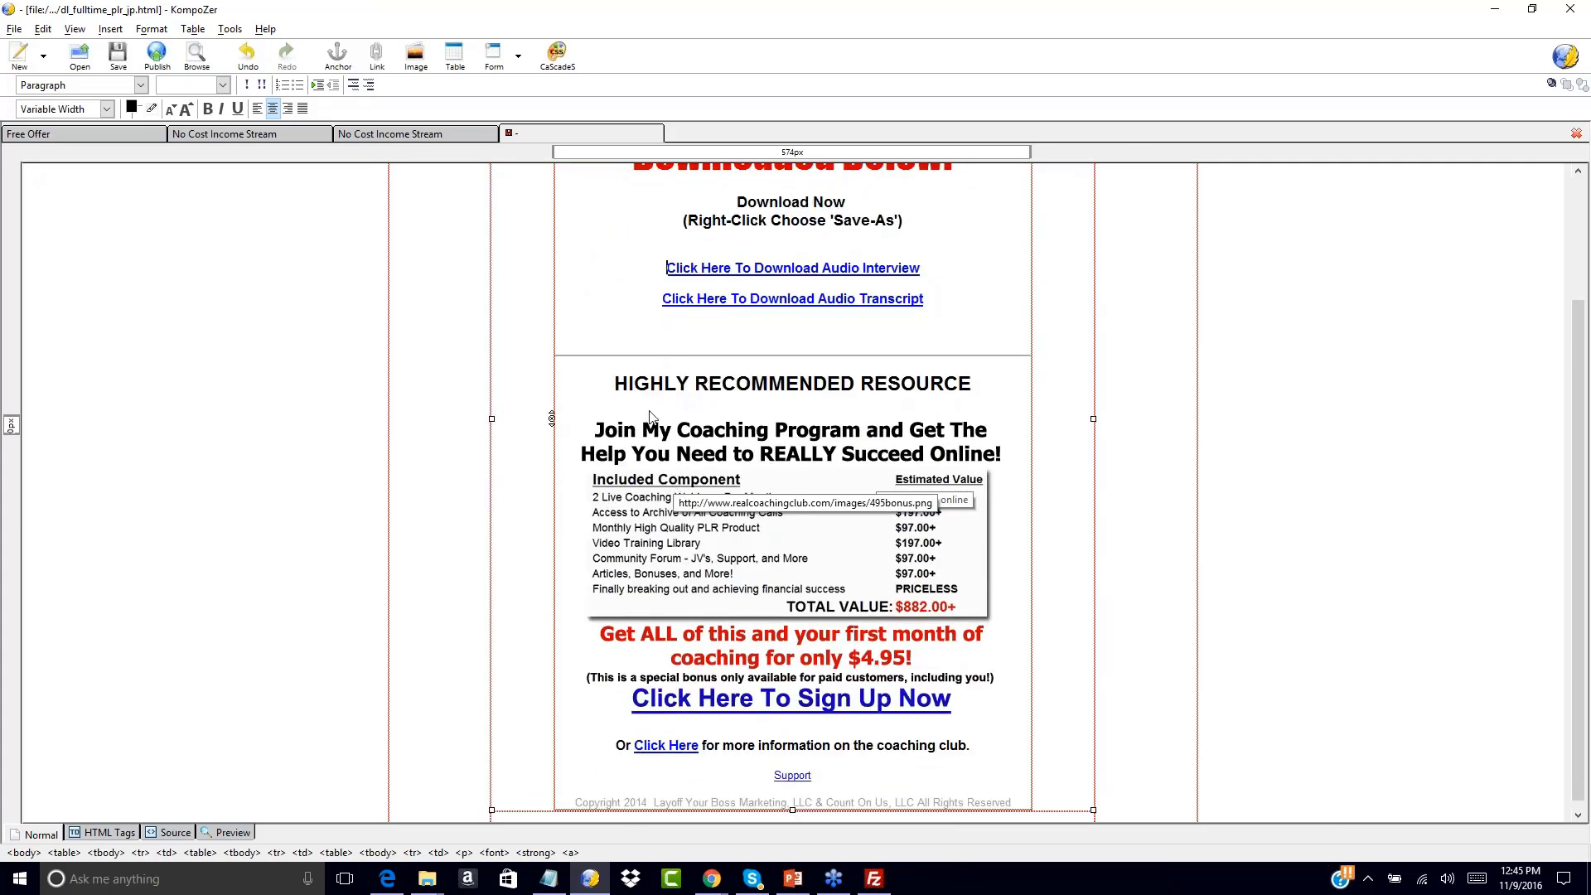
{"action": "left_click", "coordinate": [410, 137]}
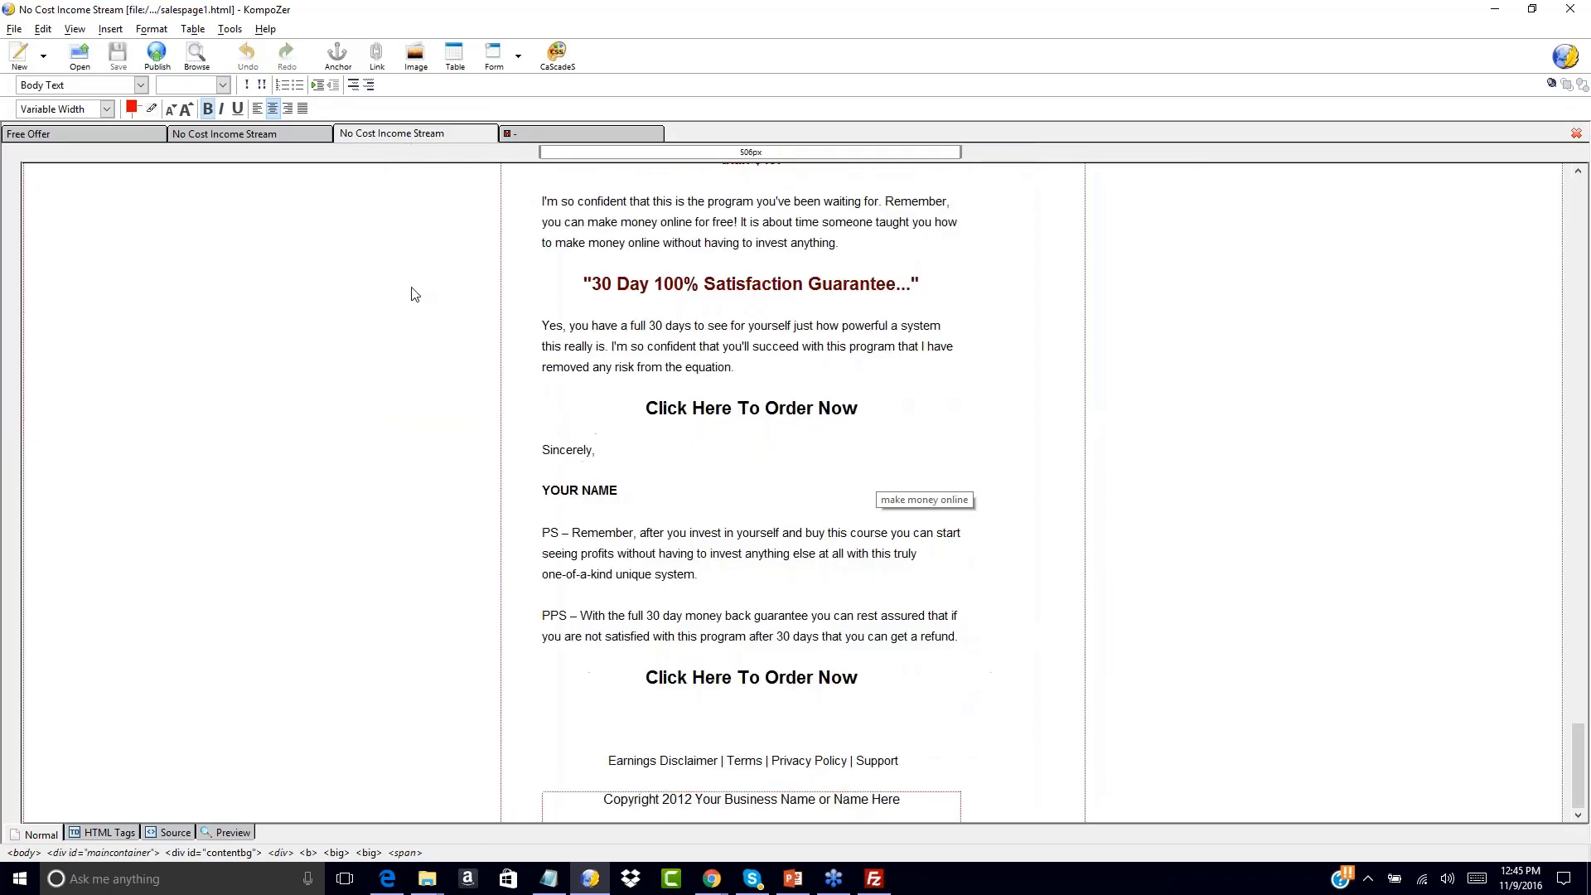
{"action": "scroll", "coordinate": [494, 348], "scroll_direction": "up", "scroll_amount": 10}
{"action": "scroll", "coordinate": [751, 489], "scroll_direction": "up", "scroll_amount": 15}
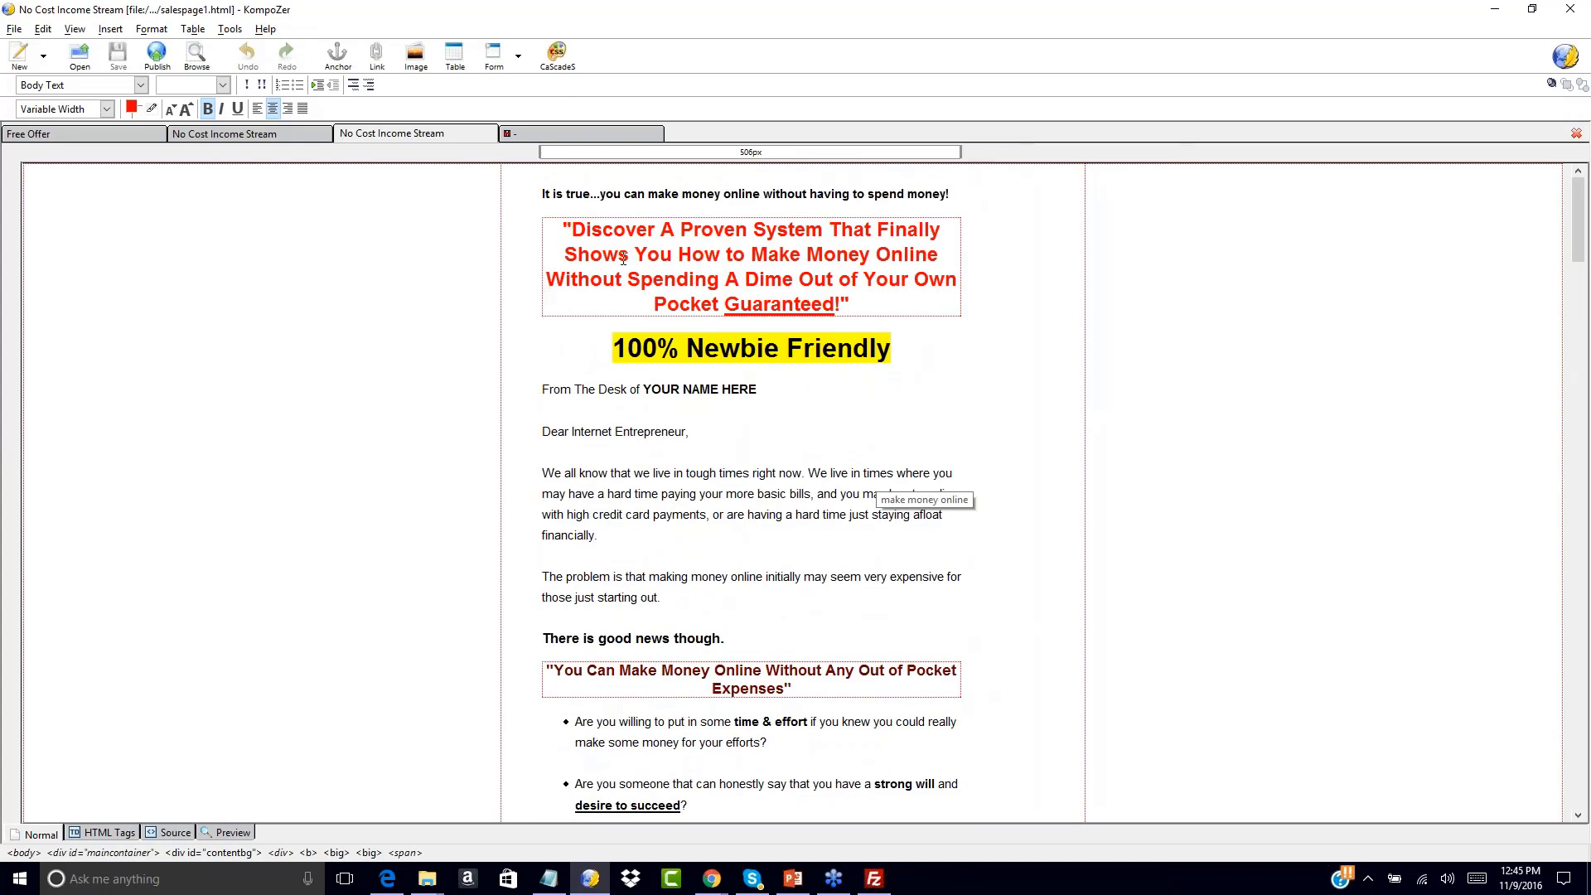
{"action": "left_click", "coordinate": [537, 129]}
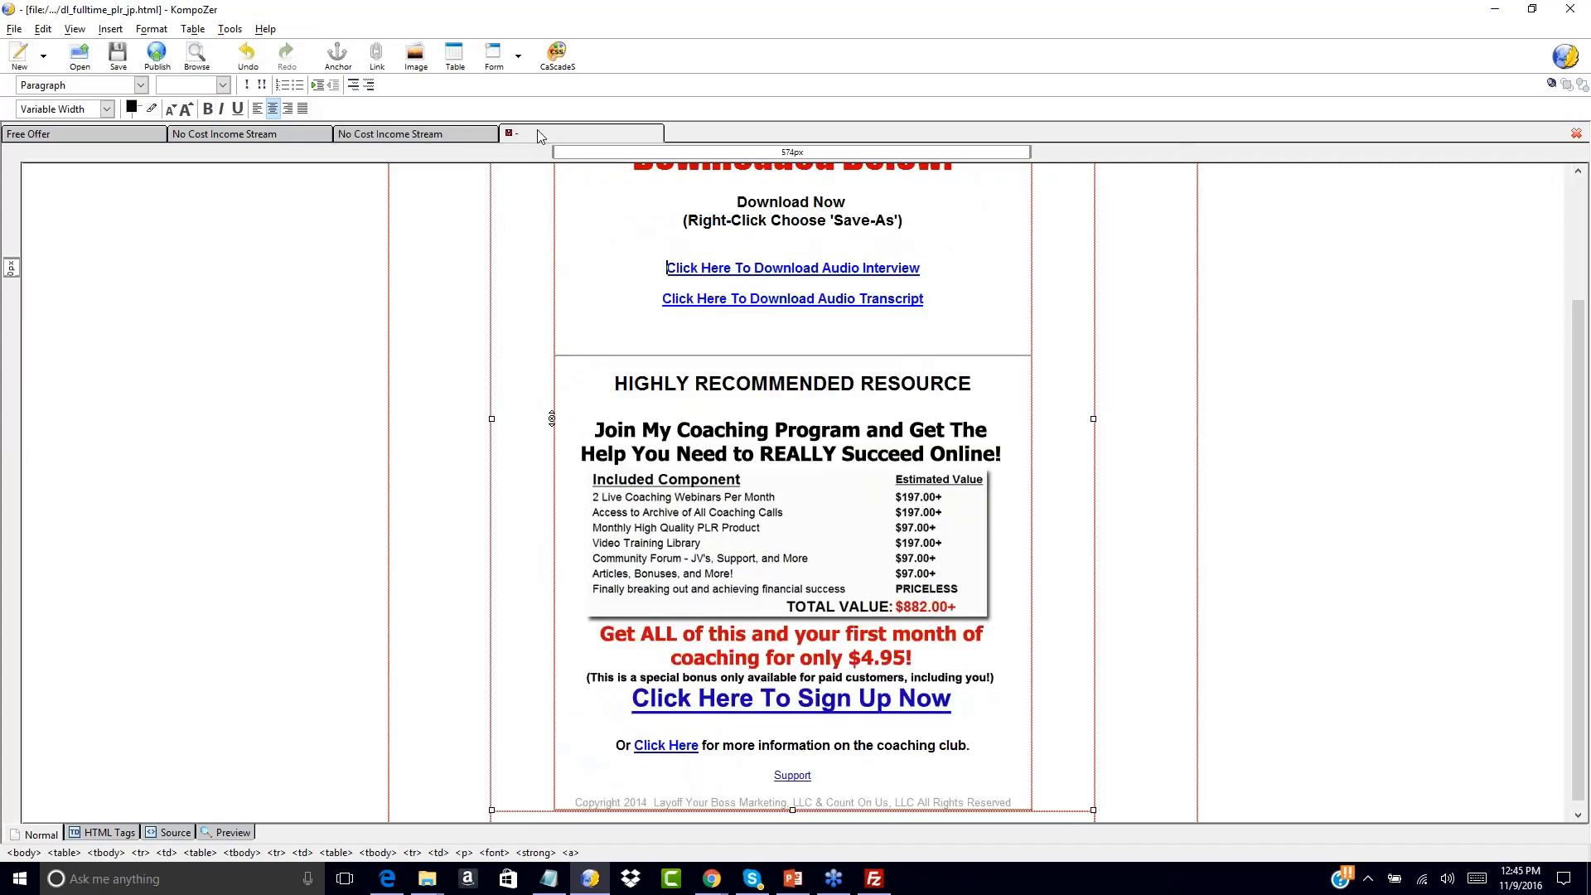
{"action": "left_click", "coordinate": [673, 449]}
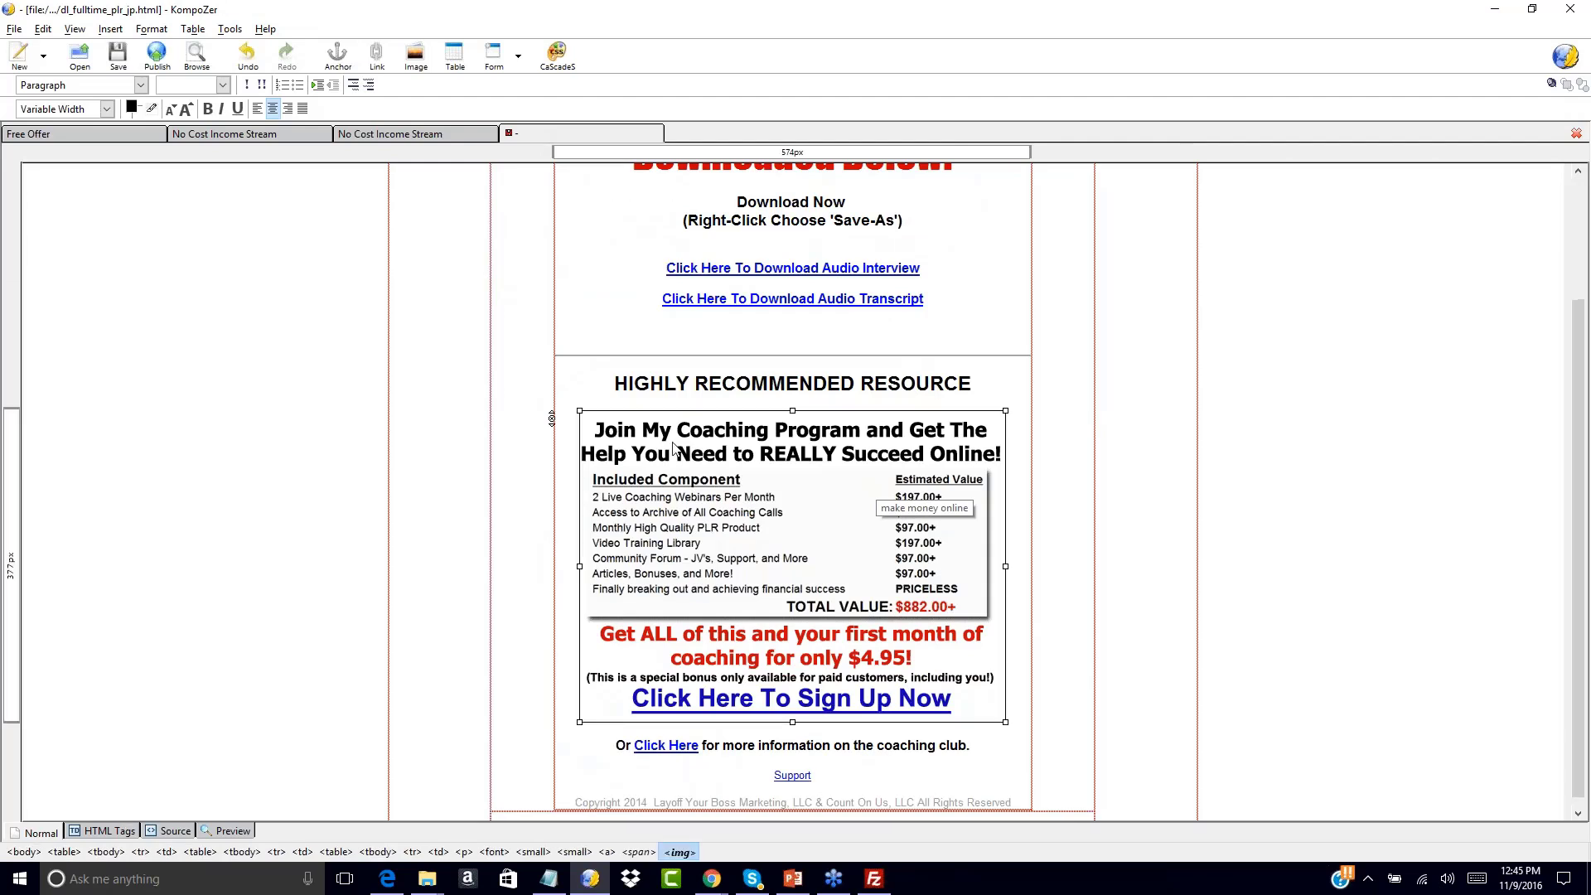
{"action": "left_click", "coordinate": [1013, 454]}
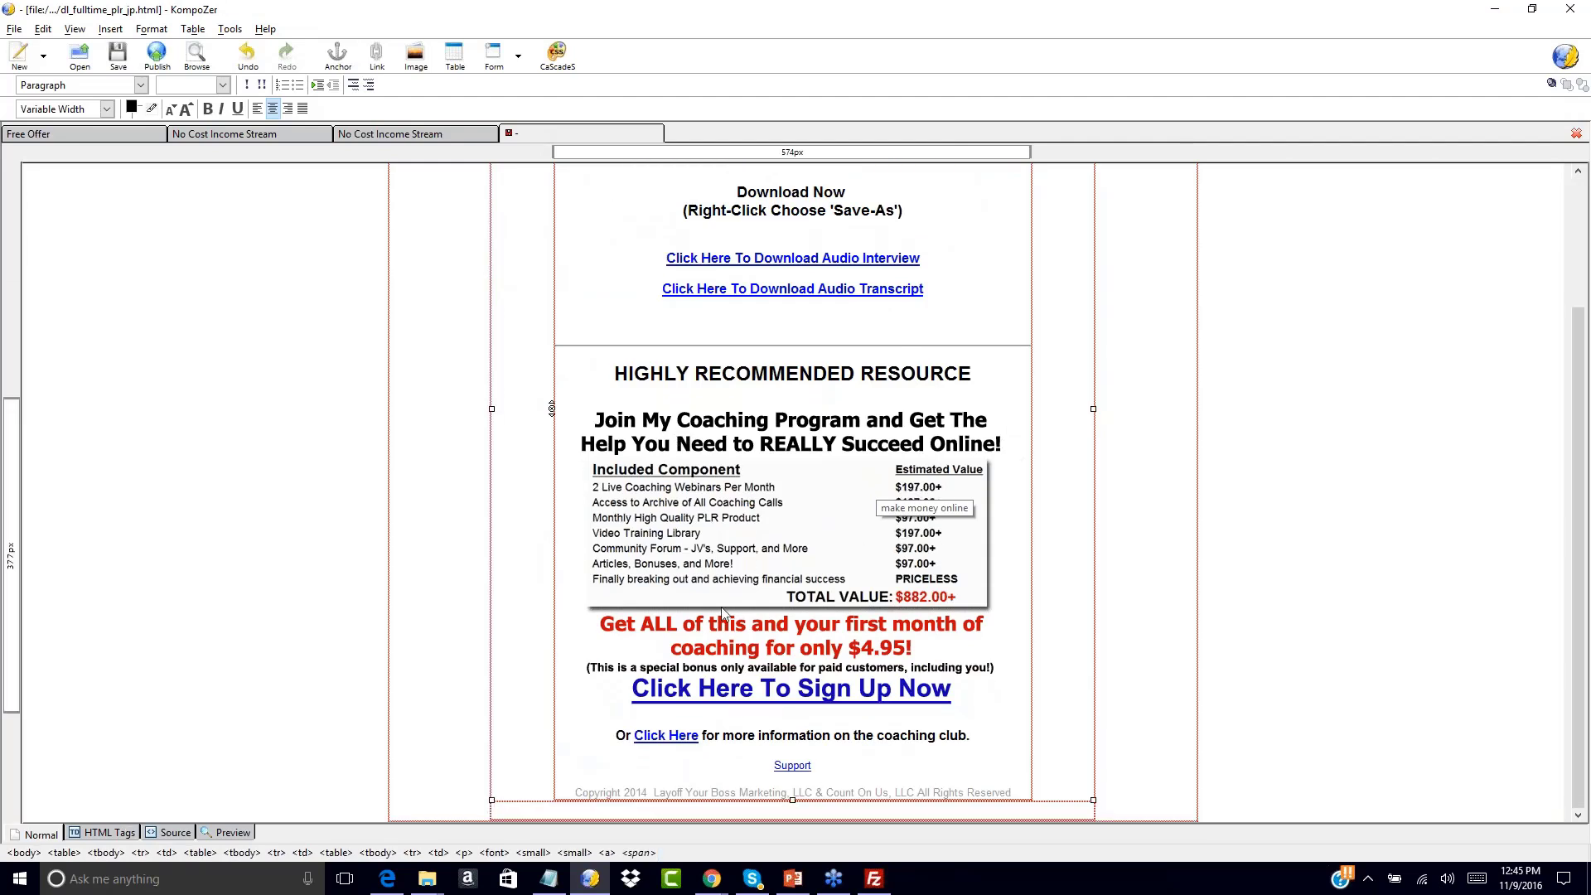
Change the copyright year from 2014 to 2016 and remove the company names
{"action": "left_click", "coordinate": [648, 793]}
{"action": "key", "text": "BackSpace"}
{"action": "type", "text": "6"}
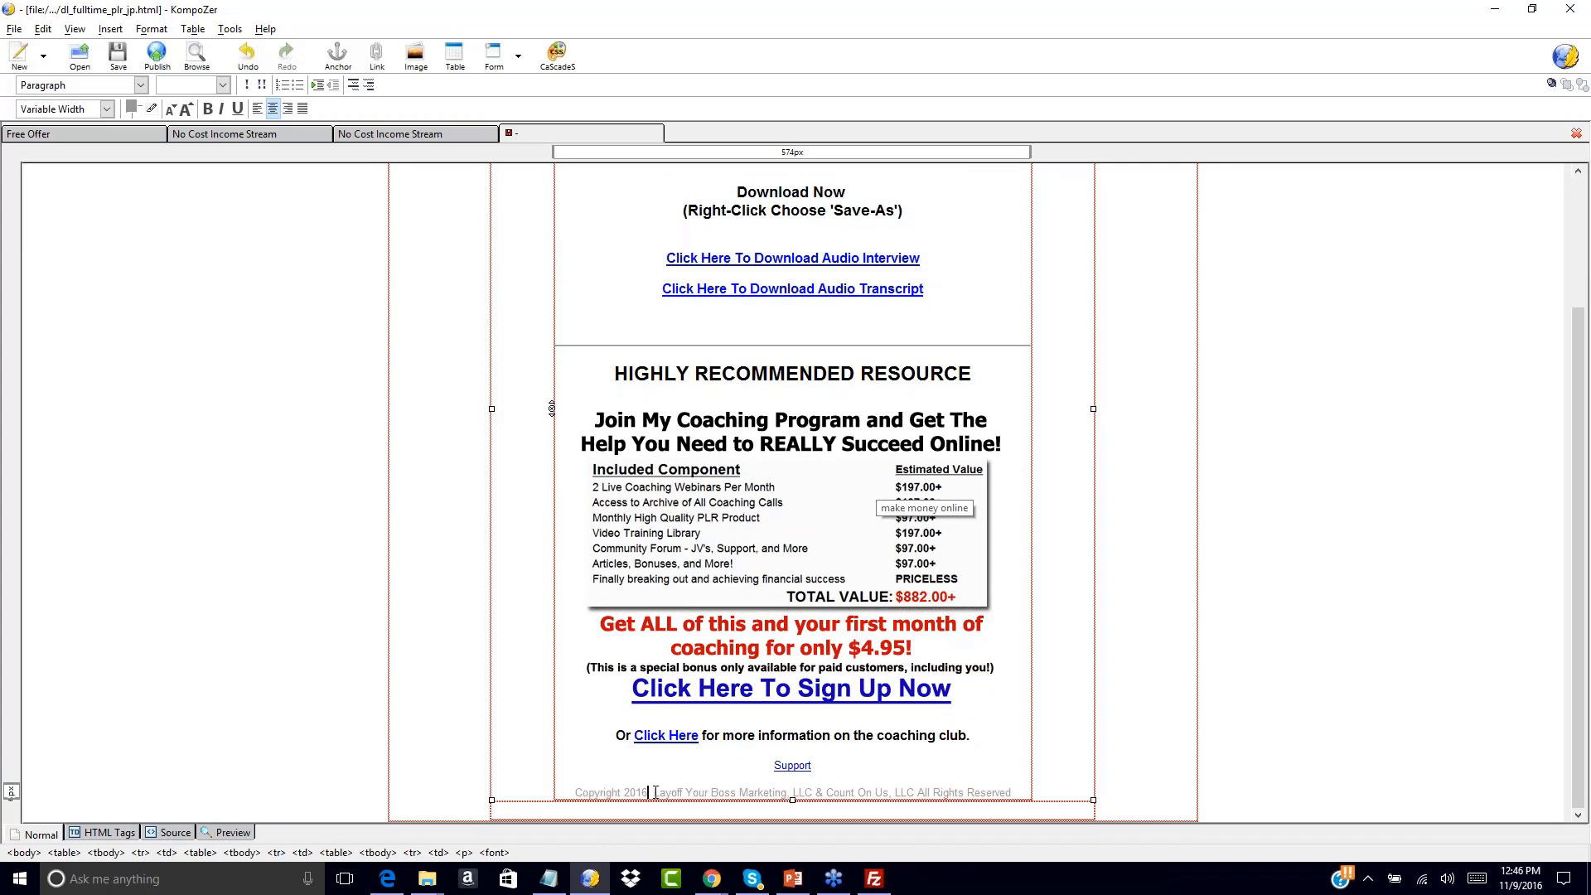
{"action": "left_click_drag", "start_coordinate": [653, 792], "coordinate": [915, 787]}
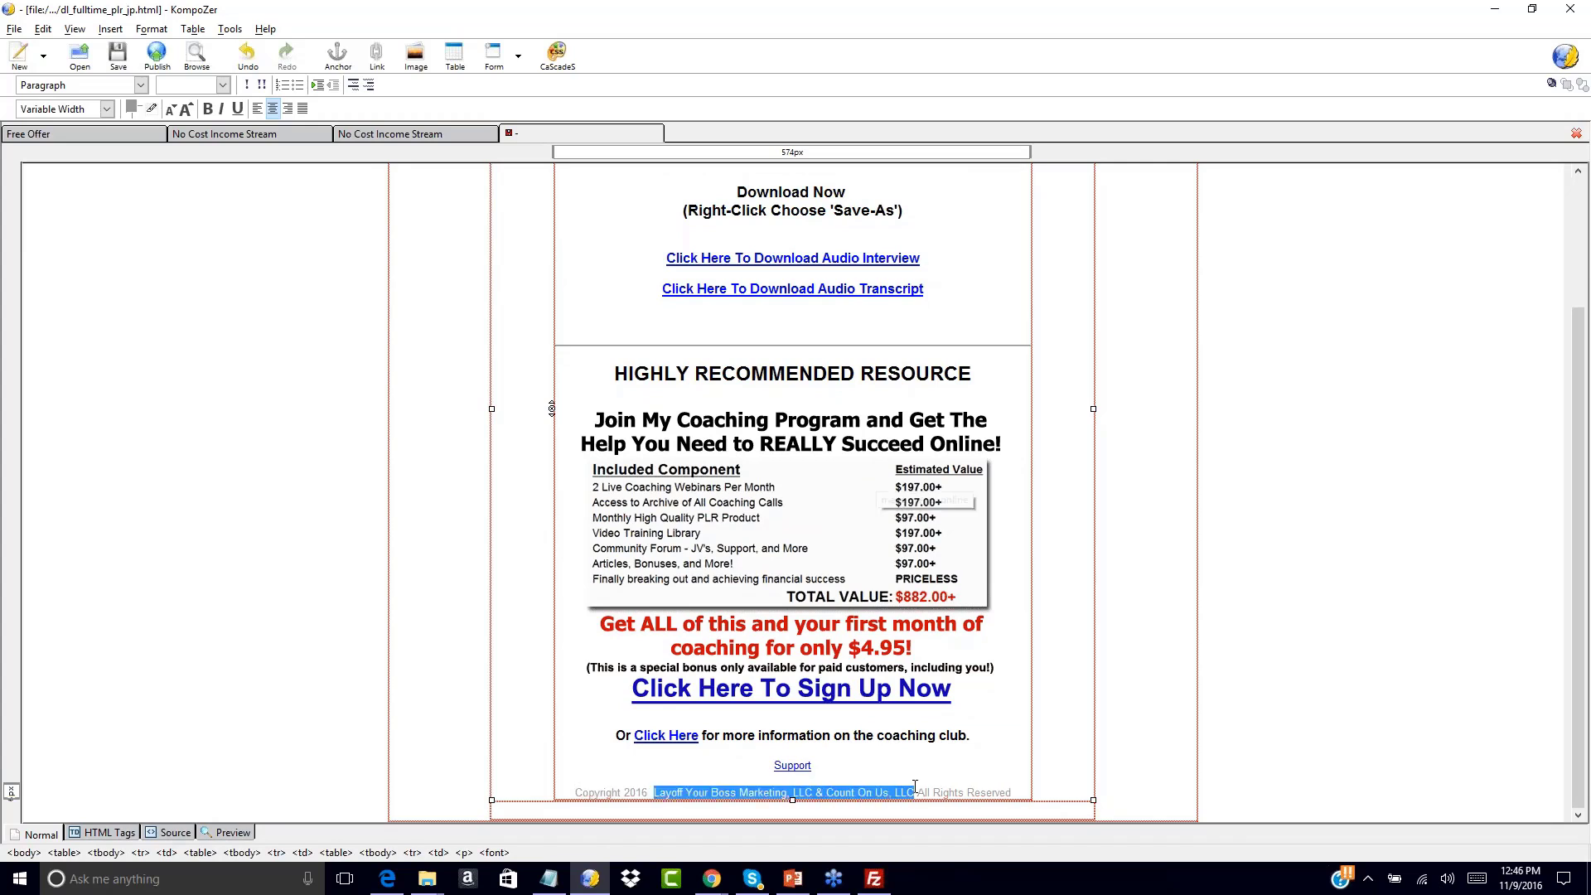
{"action": "key", "text": "Delete"}
{"action": "key", "text": "BackSpace"}
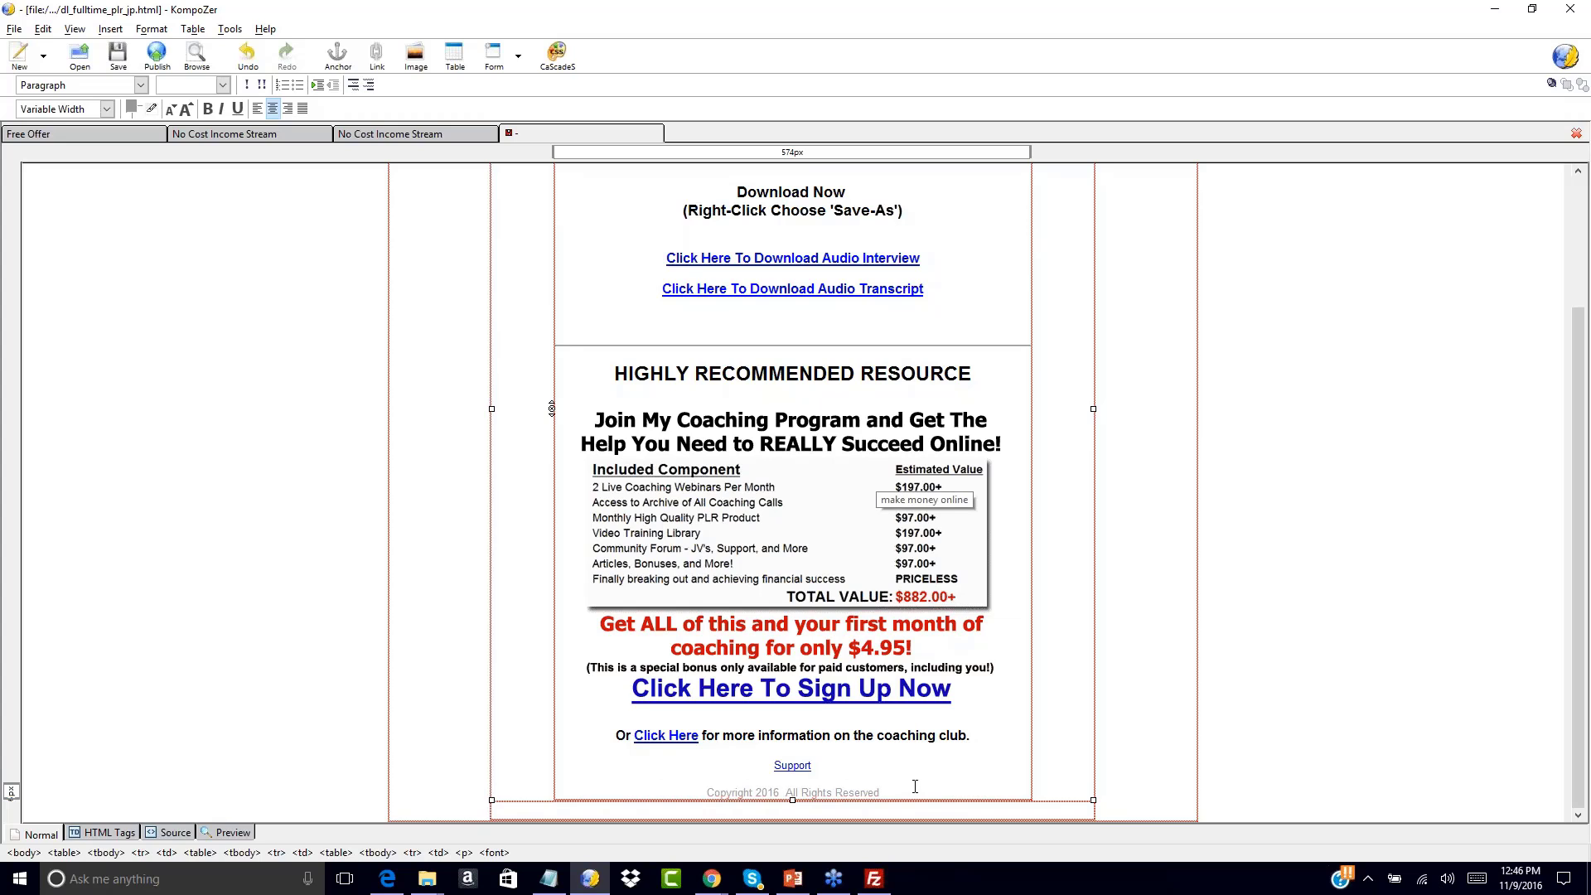
Set the Support link's location to #
{"action": "double_click", "coordinate": [792, 764]}
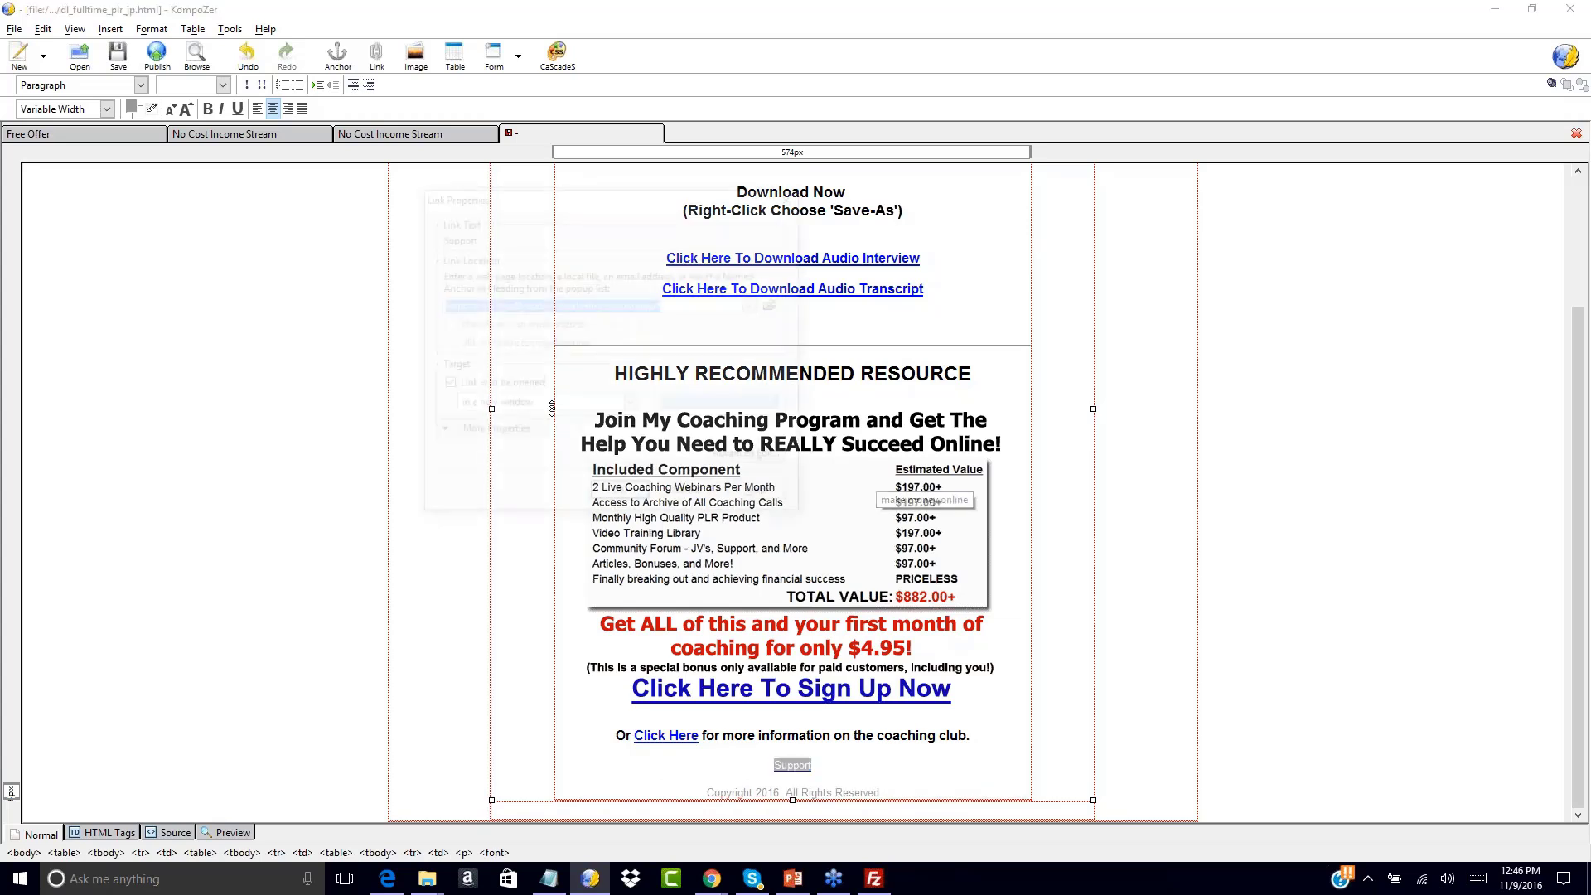
{"action": "type", "text": "#"}
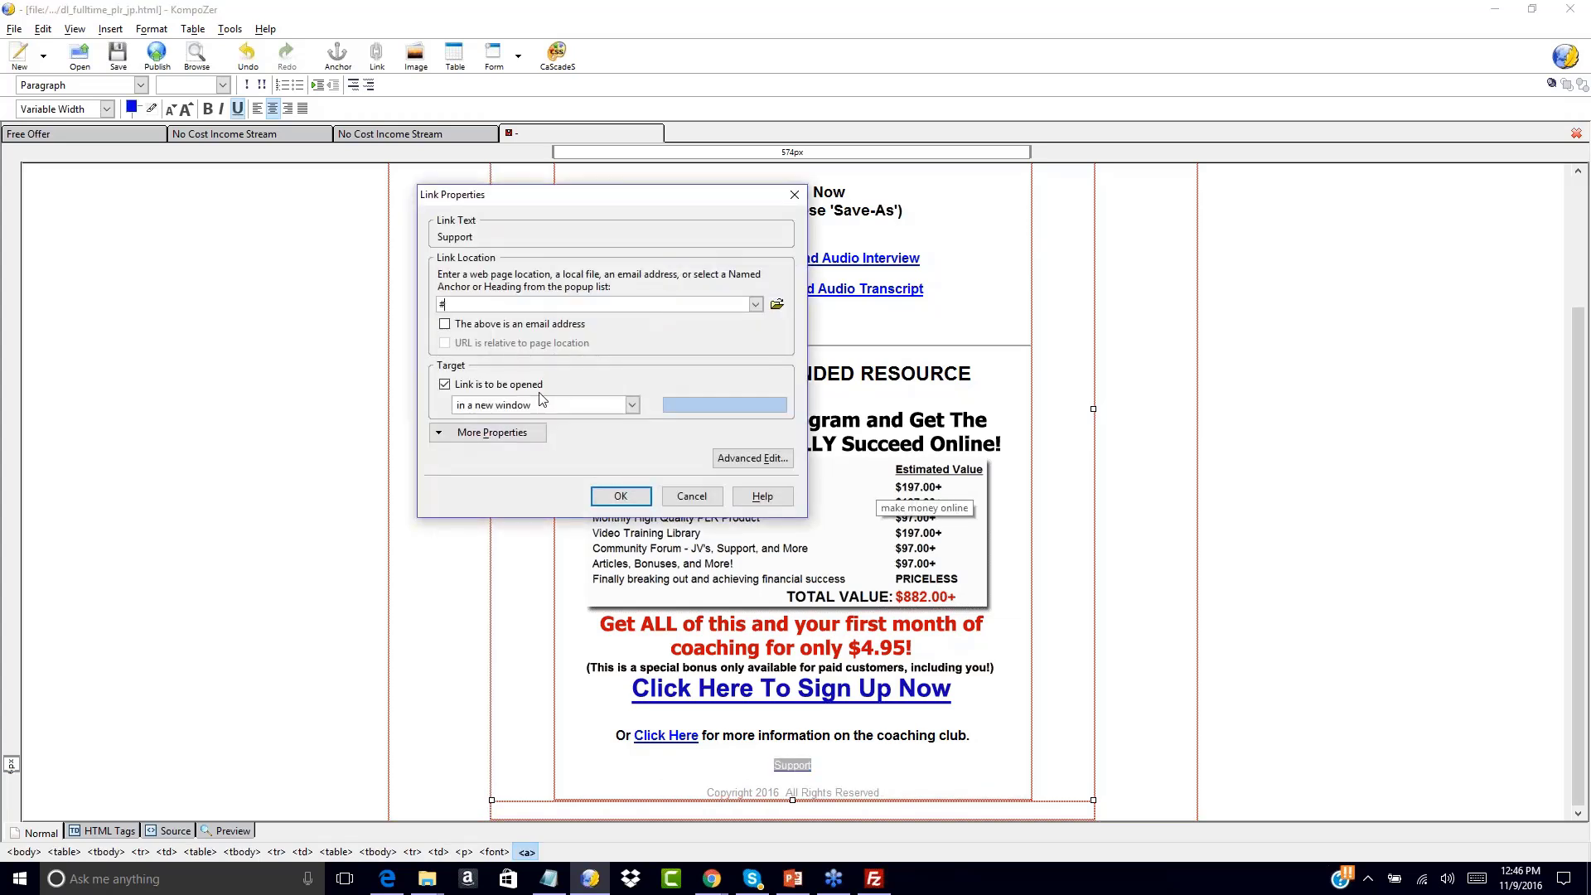
{"action": "left_click", "coordinate": [621, 495]}
{"action": "left_click", "coordinate": [911, 757]}
Select the Audio Interview download link text
{"action": "scroll", "coordinate": [928, 636], "scroll_direction": "up", "scroll_amount": 3}
{"action": "scroll", "coordinate": [928, 636], "scroll_direction": "up", "scroll_amount": 1}
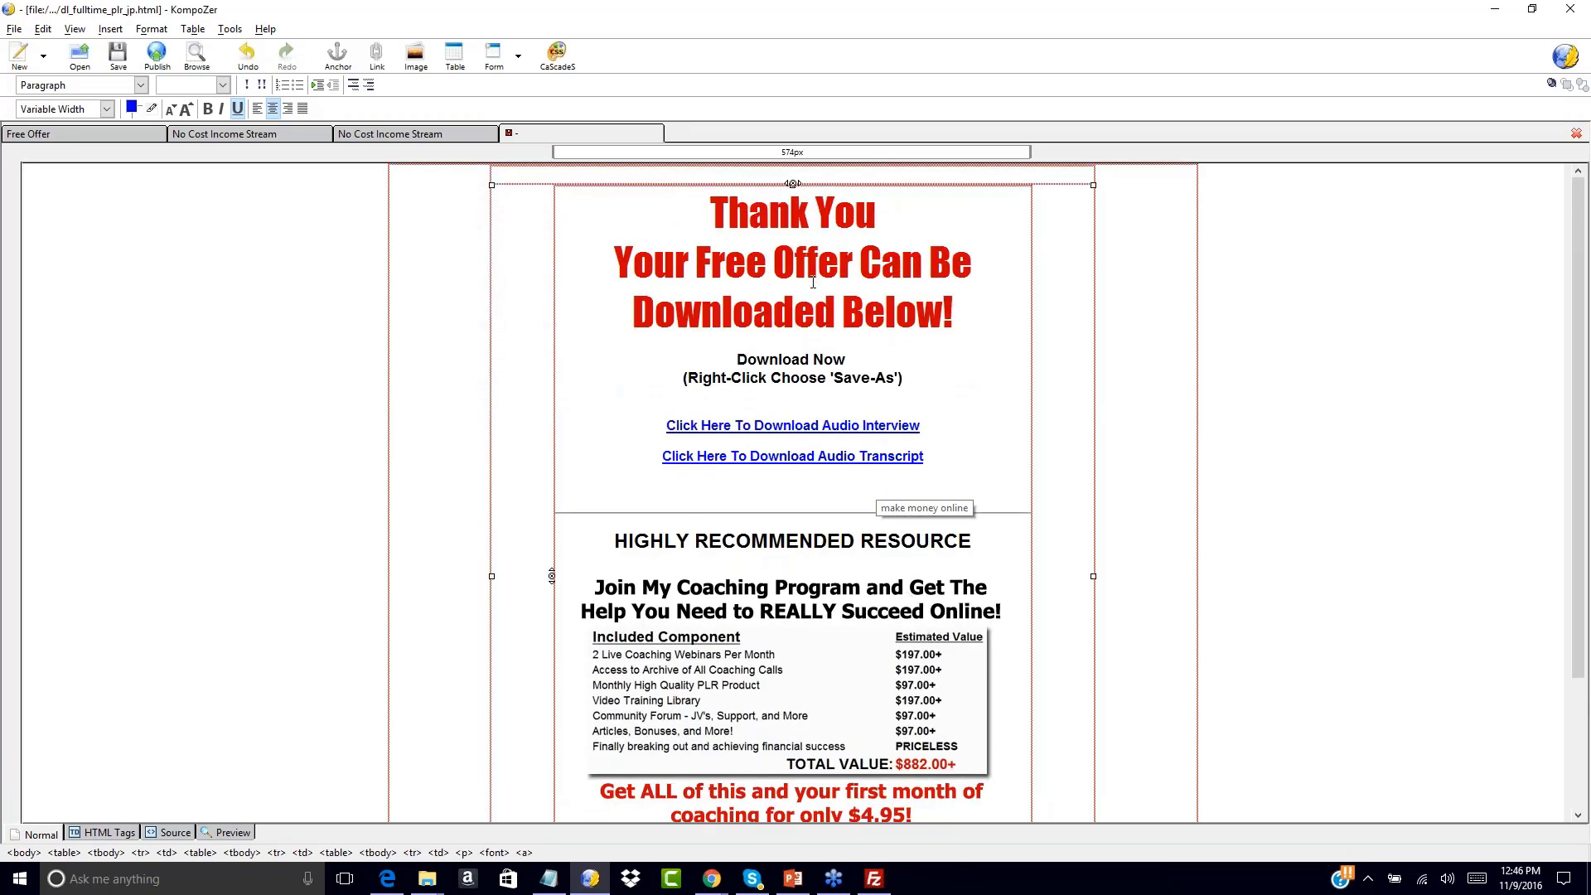
{"action": "scroll", "coordinate": [634, 343], "scroll_direction": "down", "scroll_amount": 4}
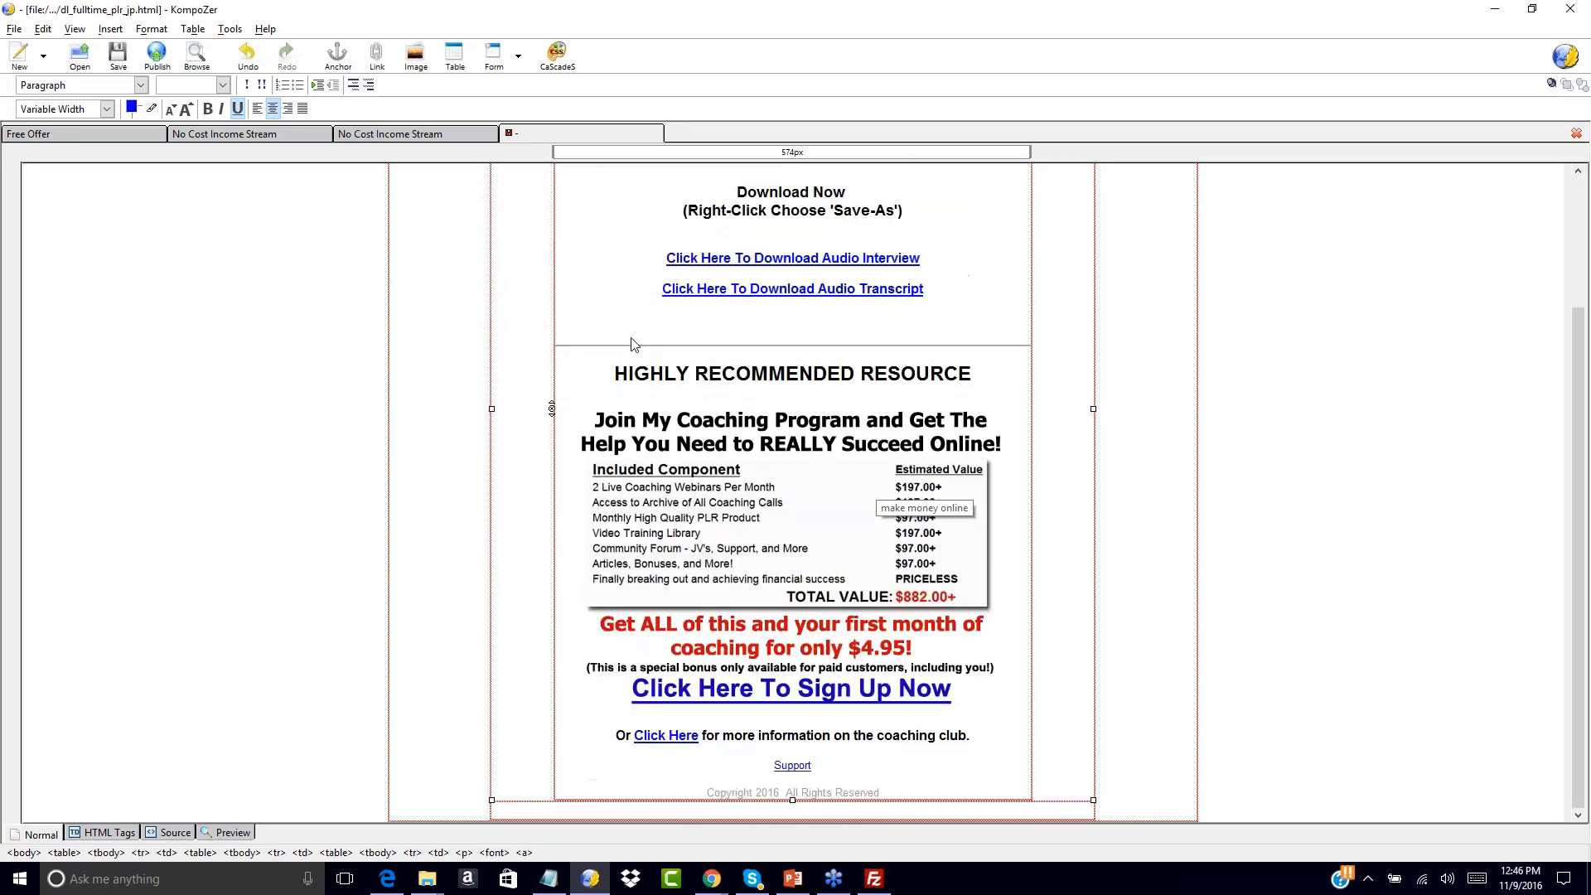
{"action": "scroll", "coordinate": [634, 344], "scroll_direction": "up", "scroll_amount": 4}
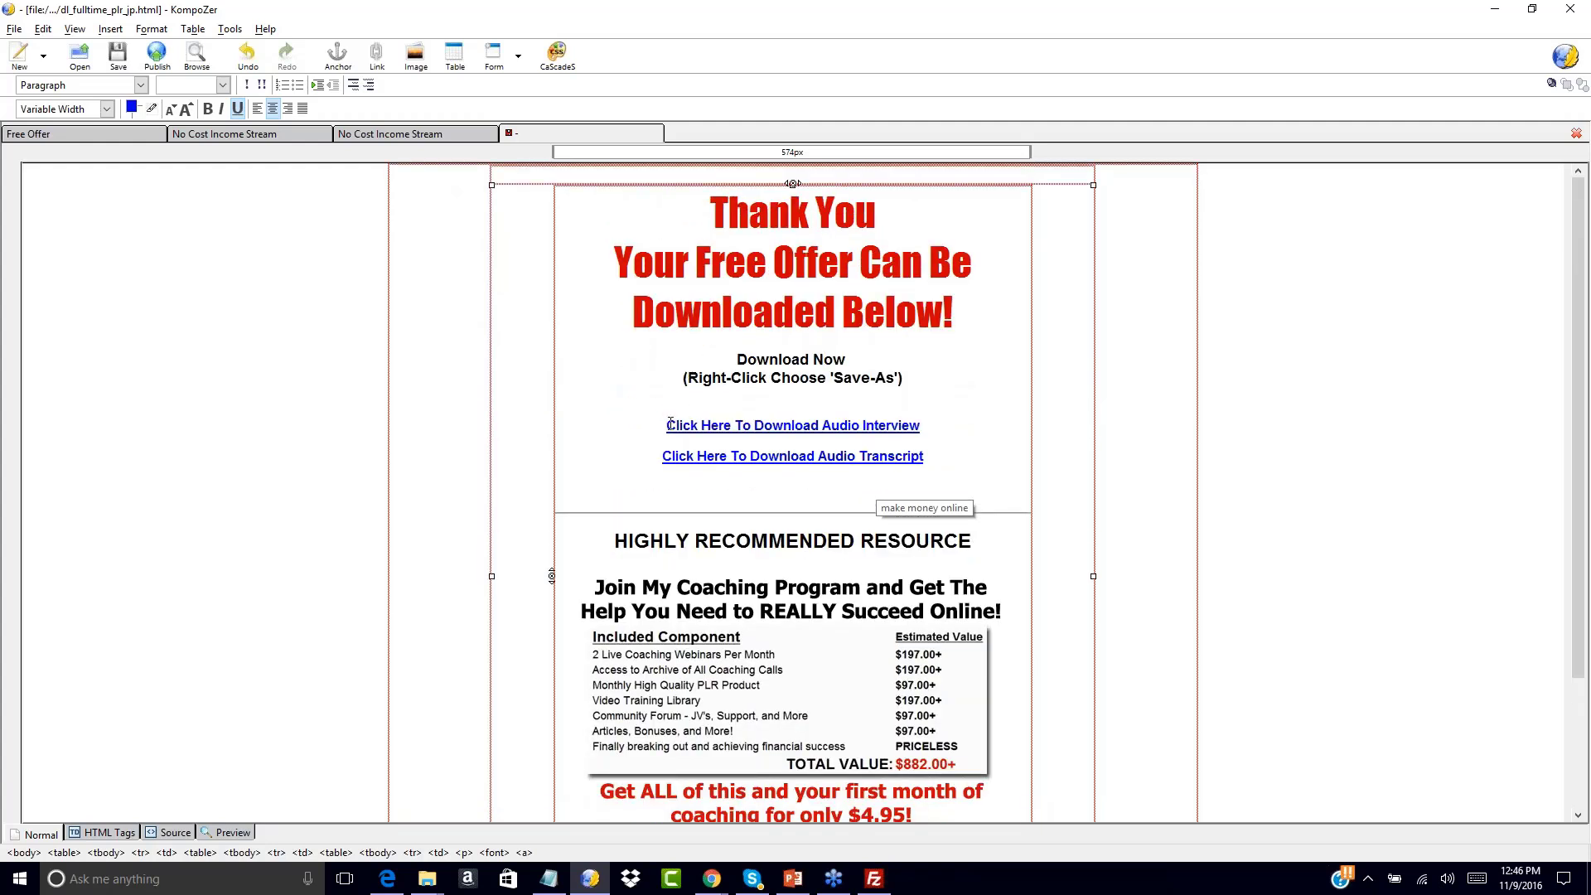
{"action": "left_click_drag", "start_coordinate": [667, 424], "coordinate": [920, 425]}
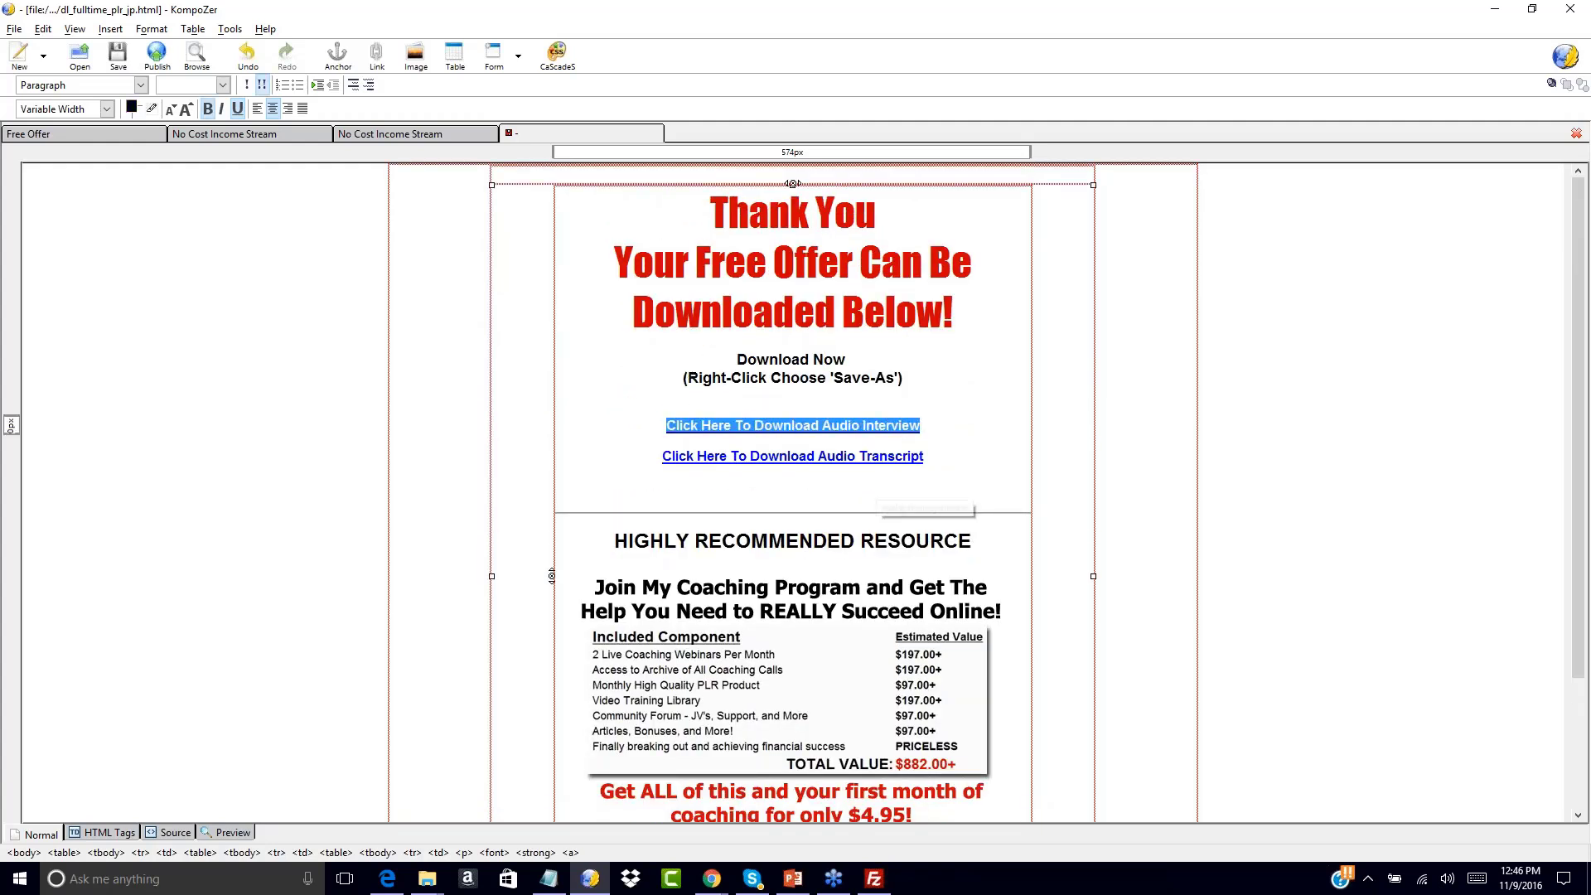
{"action": "left_click", "coordinate": [111, 29]}
{"action": "left_click", "coordinate": [2, 266]}
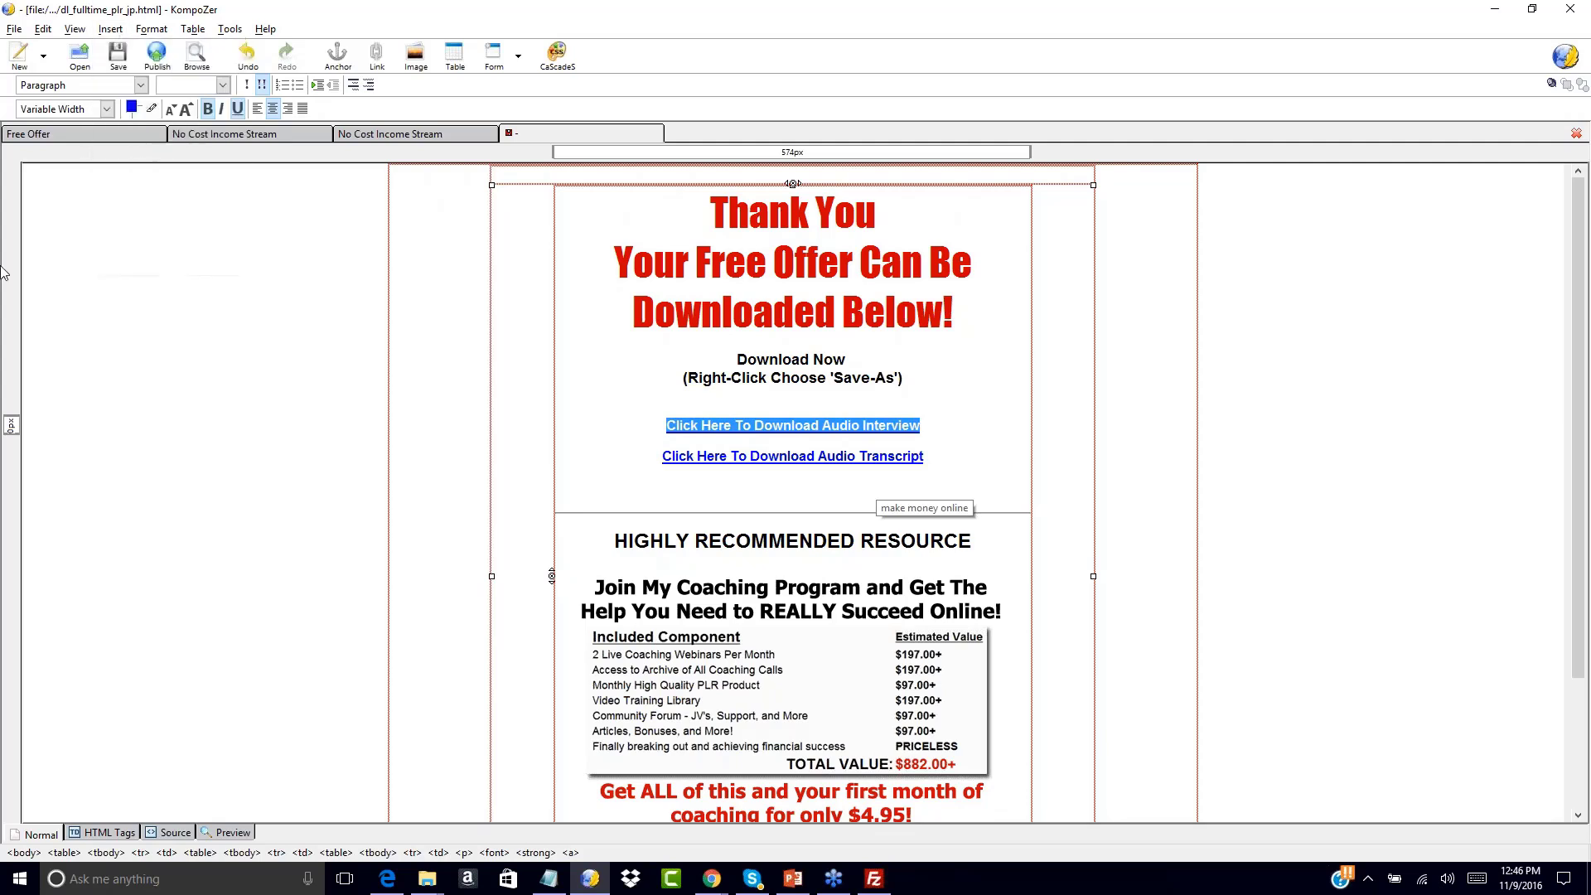
{"action": "left_click", "coordinate": [110, 29]}
{"action": "left_click", "coordinate": [123, 95]}
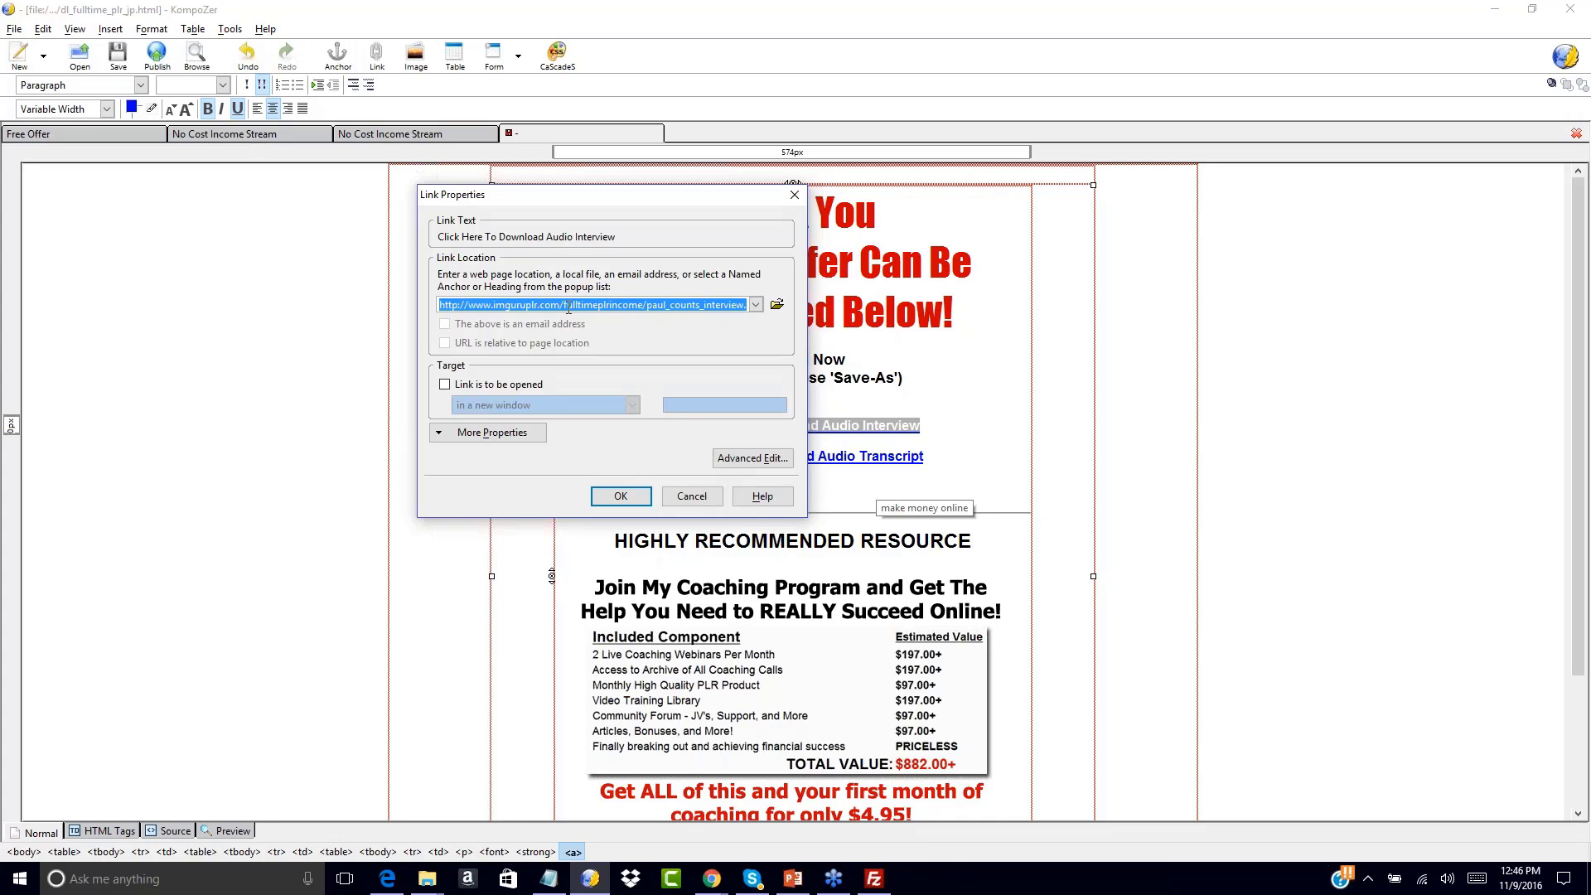
{"action": "left_click", "coordinate": [621, 496]}
{"action": "left_click", "coordinate": [1009, 386]}
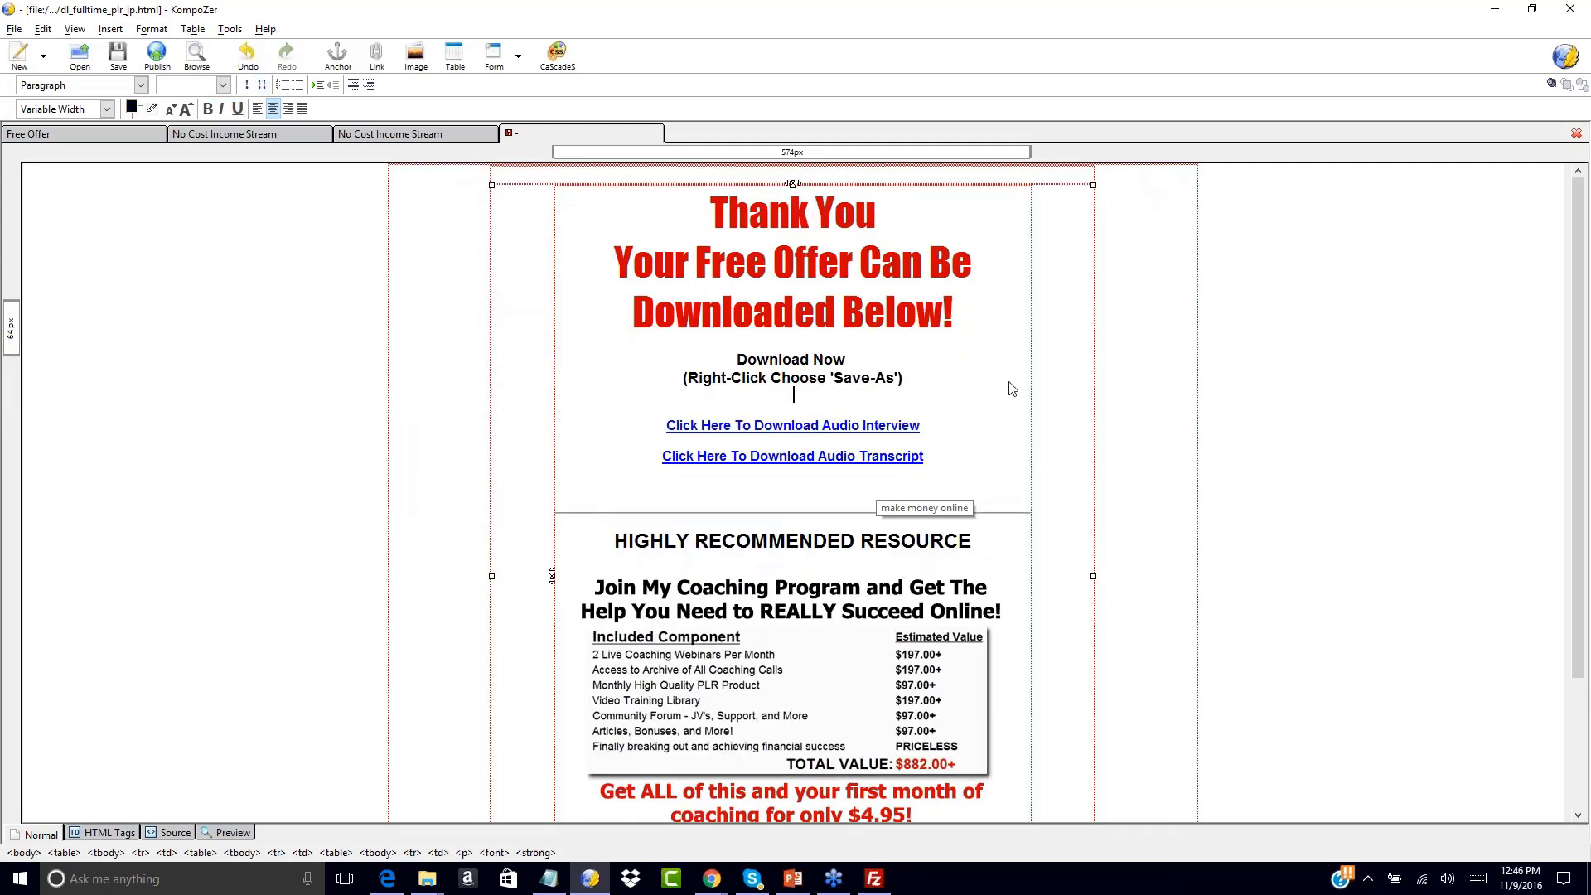
{"action": "left_click", "coordinate": [796, 261]}
{"action": "left_click", "coordinate": [750, 457]}
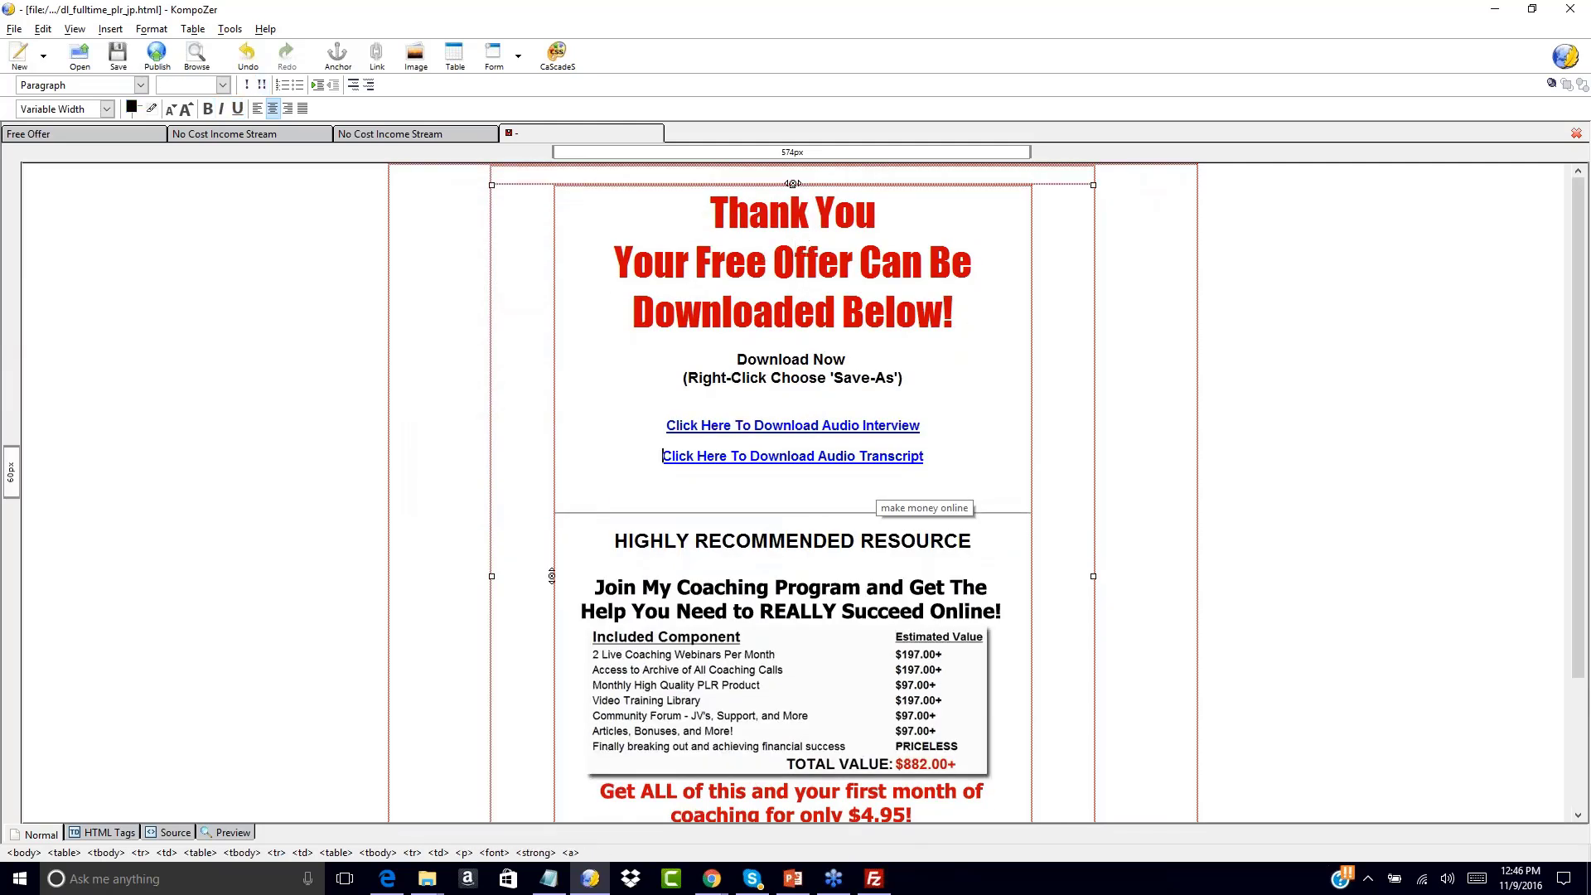
{"action": "left_click", "coordinate": [763, 264]}
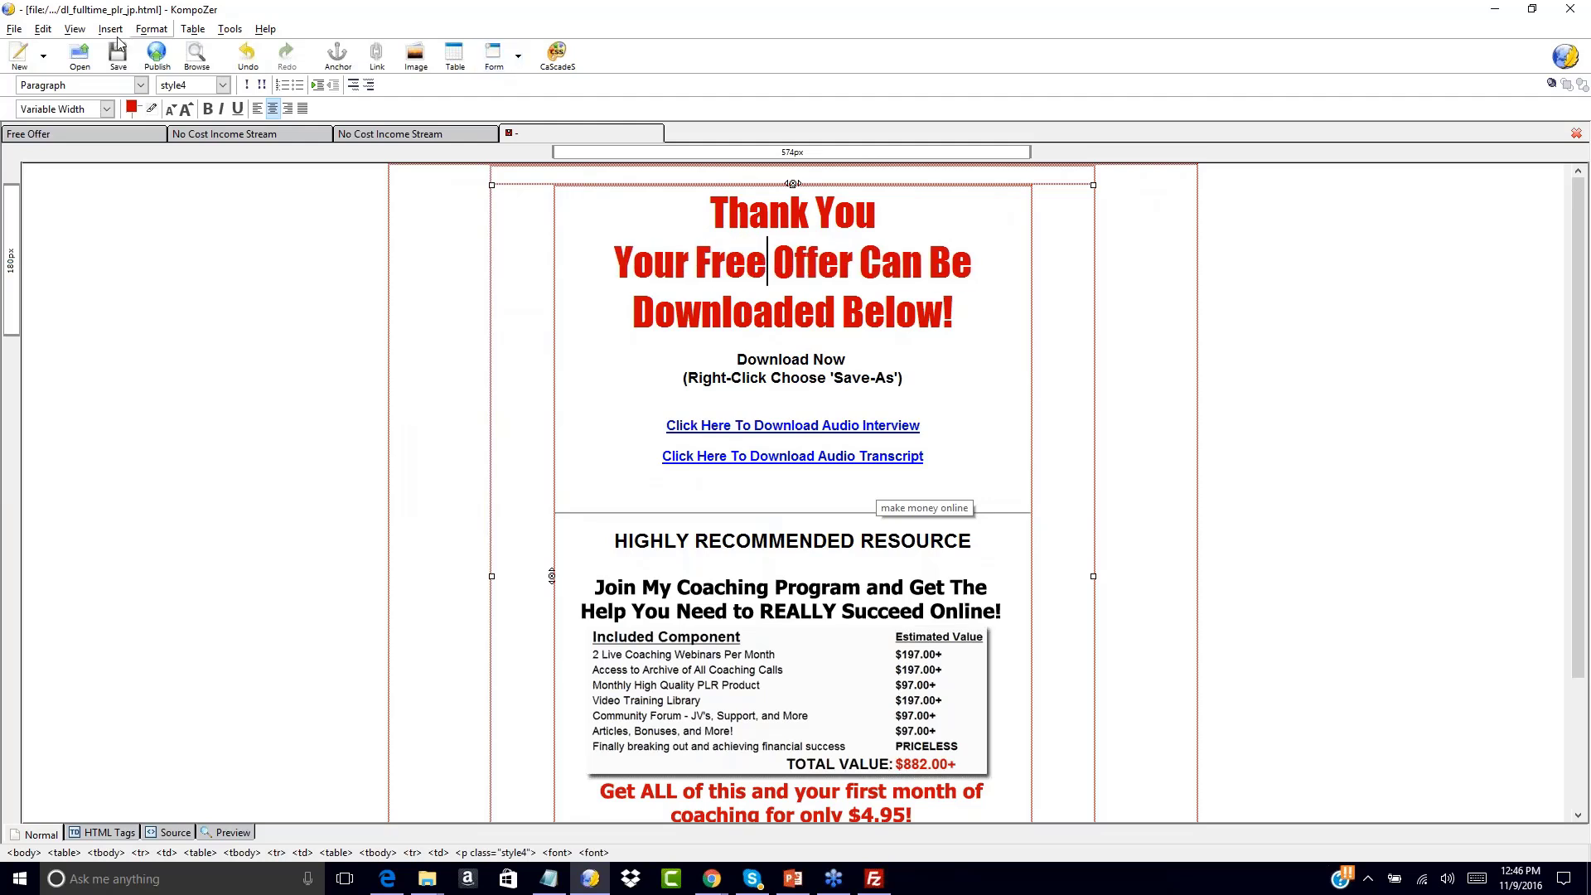
Save As, changing the name from dl_fulltime_plr_jp.html to dl_fulltime_plr_income.html
{"action": "left_click", "coordinate": [20, 30]}
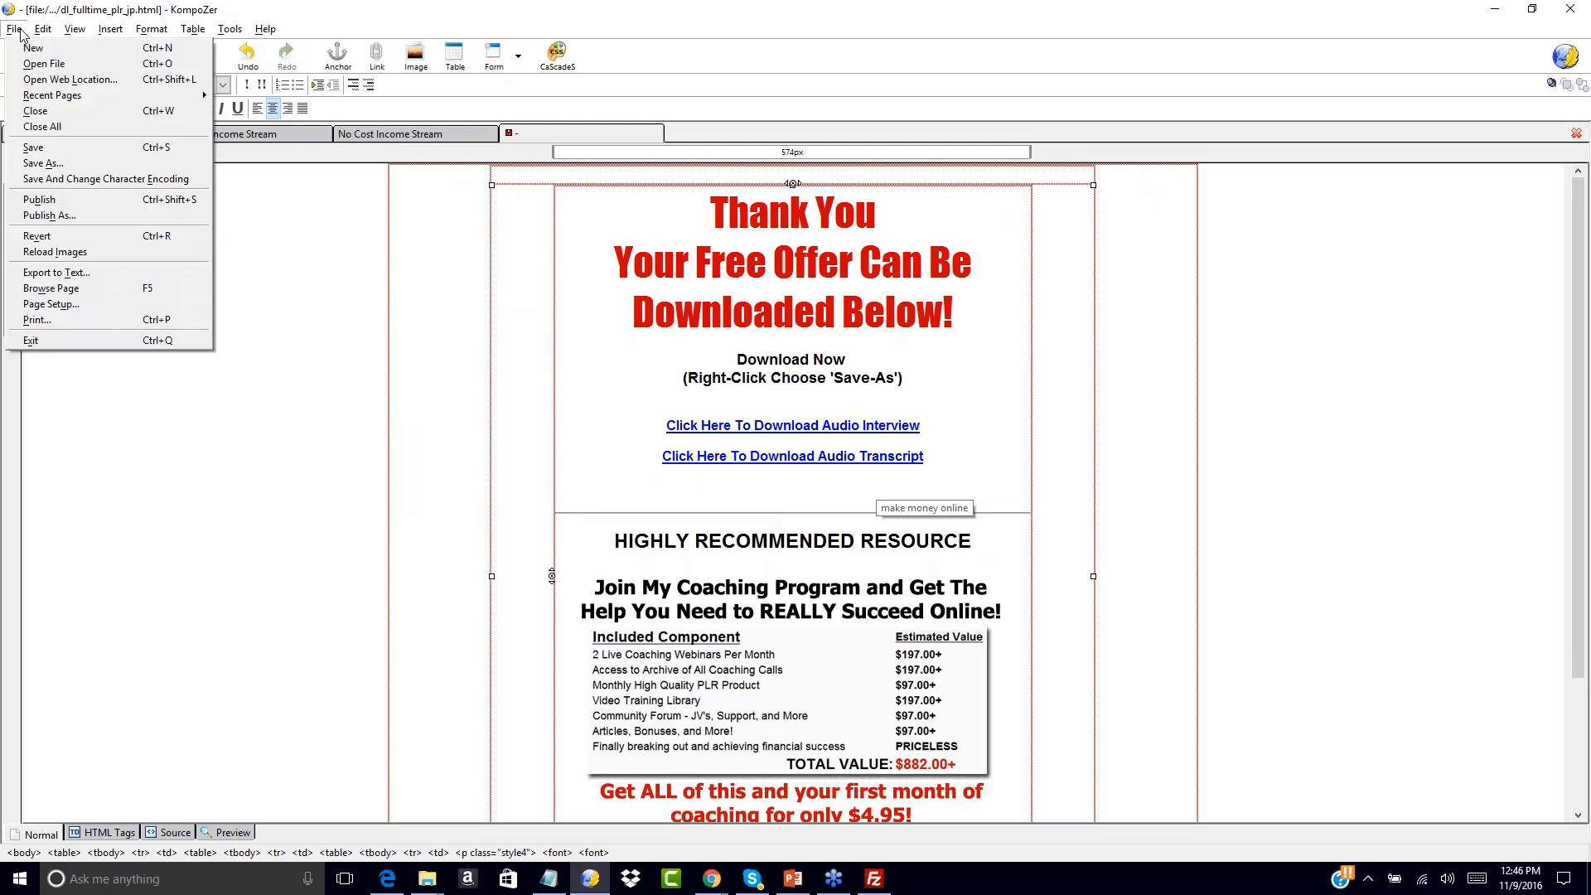
{"action": "left_click", "coordinate": [57, 162]}
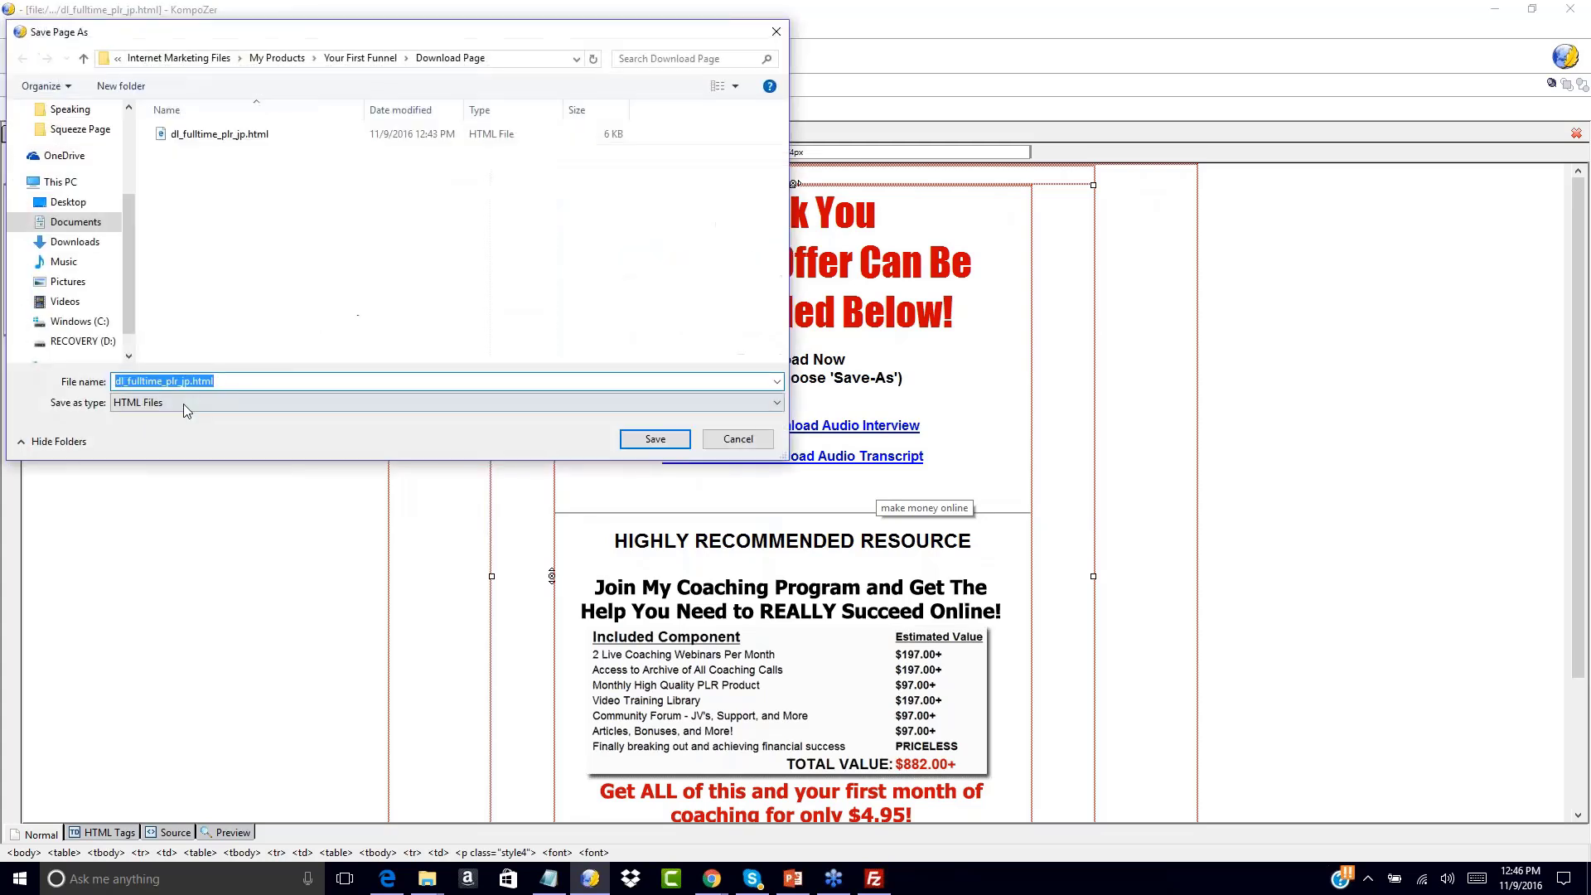
{"action": "left_click", "coordinate": [151, 381]}
{"action": "left_click", "coordinate": [188, 383]}
{"action": "key", "text": "BackSpace"}
{"action": "key", "text": "BackSpace"}
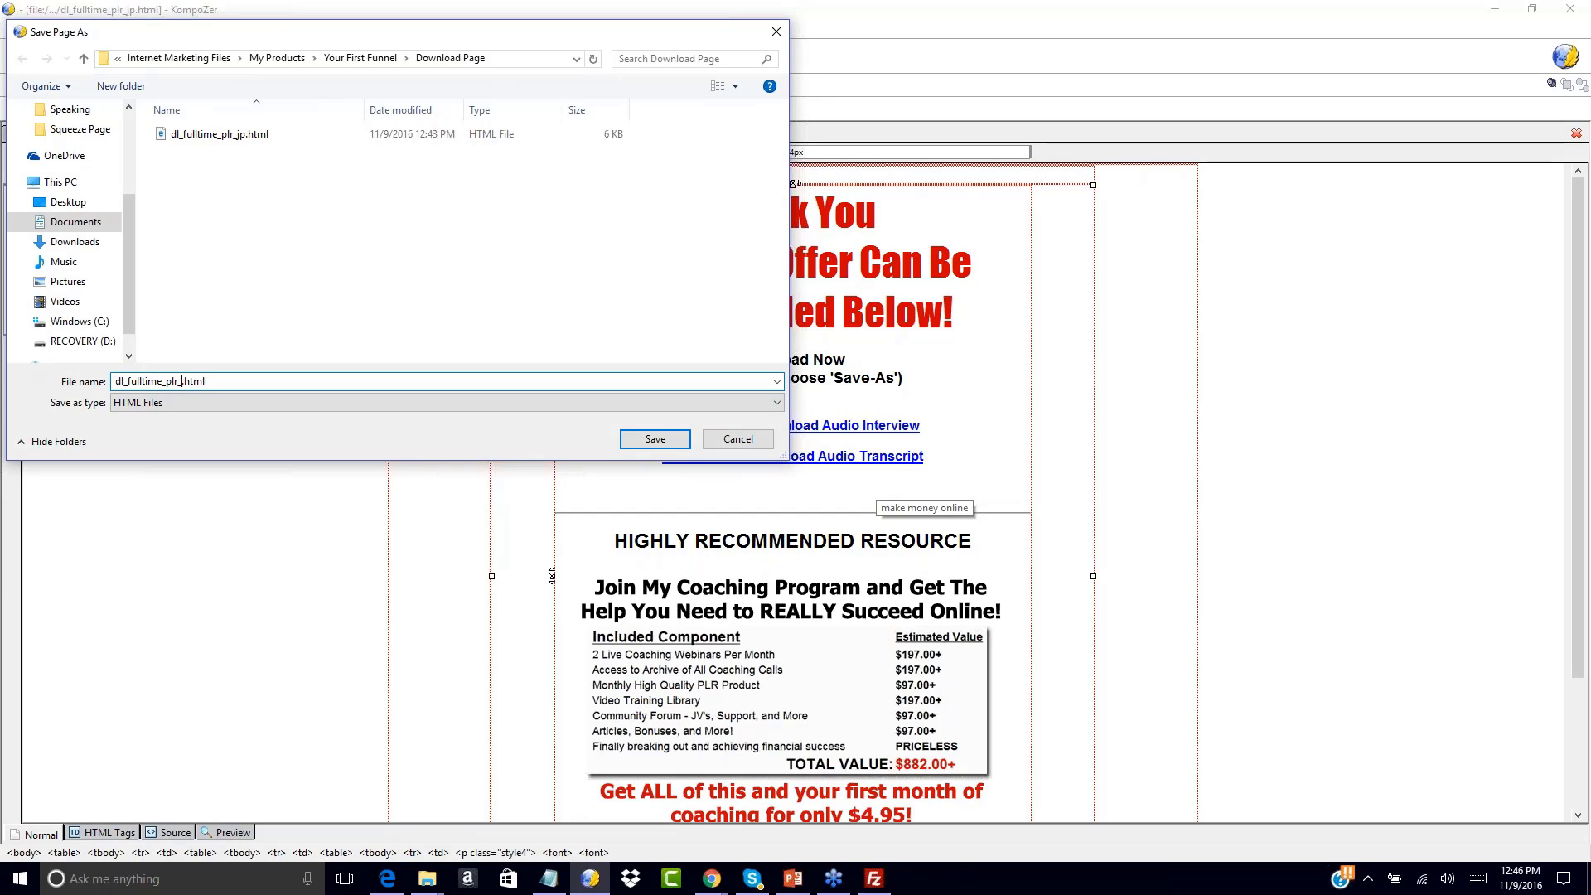
{"action": "type", "text": "income"}
{"action": "left_click", "coordinate": [636, 439]}
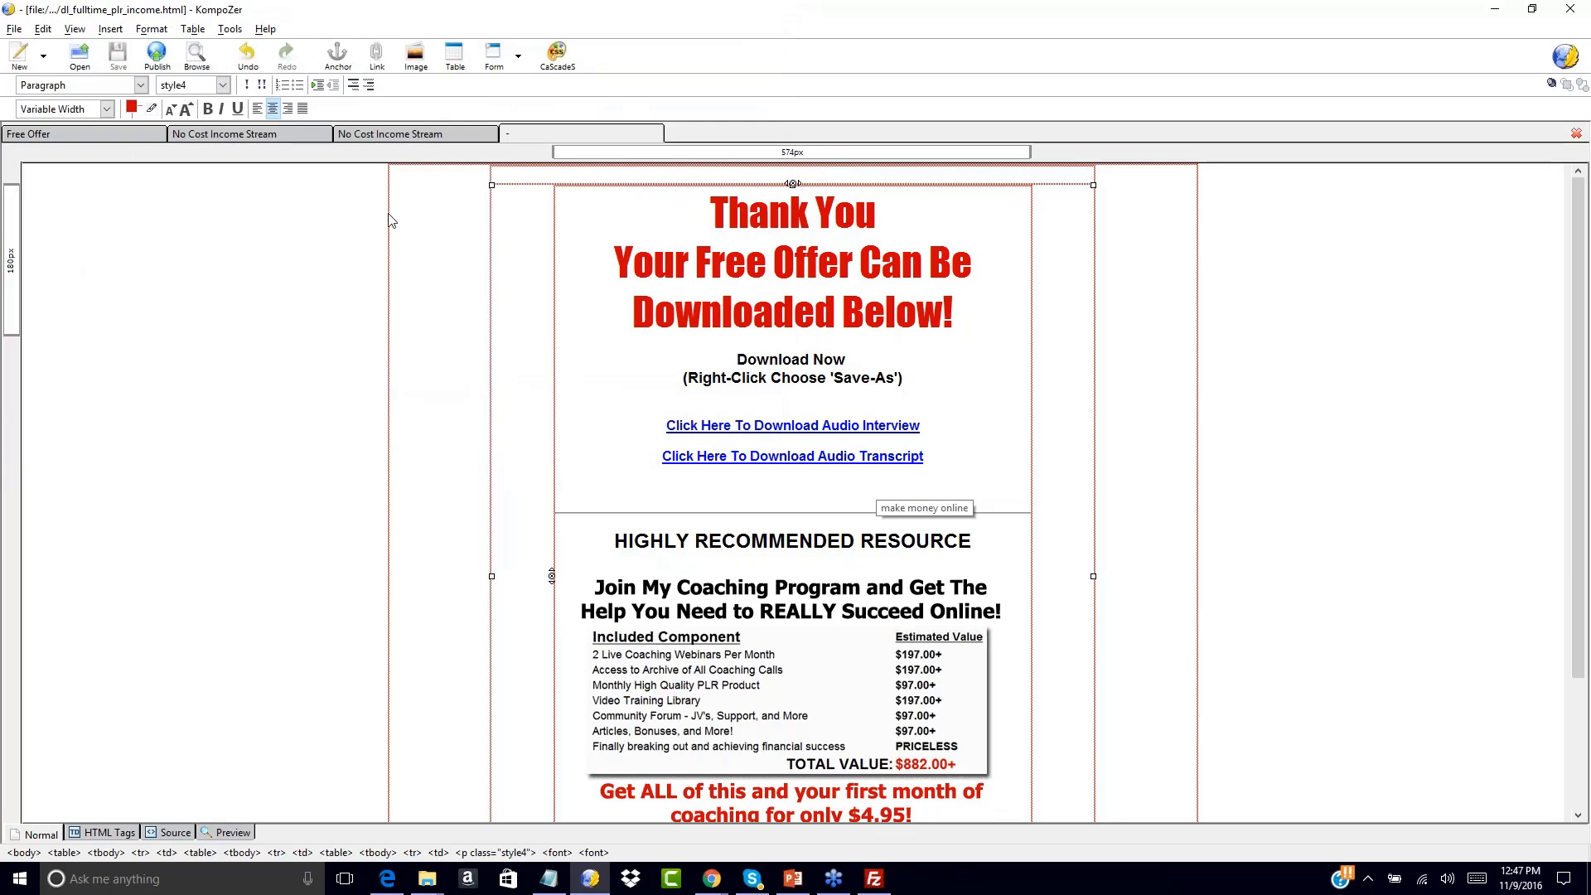
Review the Free Offer and both No Cost Income Stream tabs, ending on the thank-you page
{"action": "left_click", "coordinate": [83, 132]}
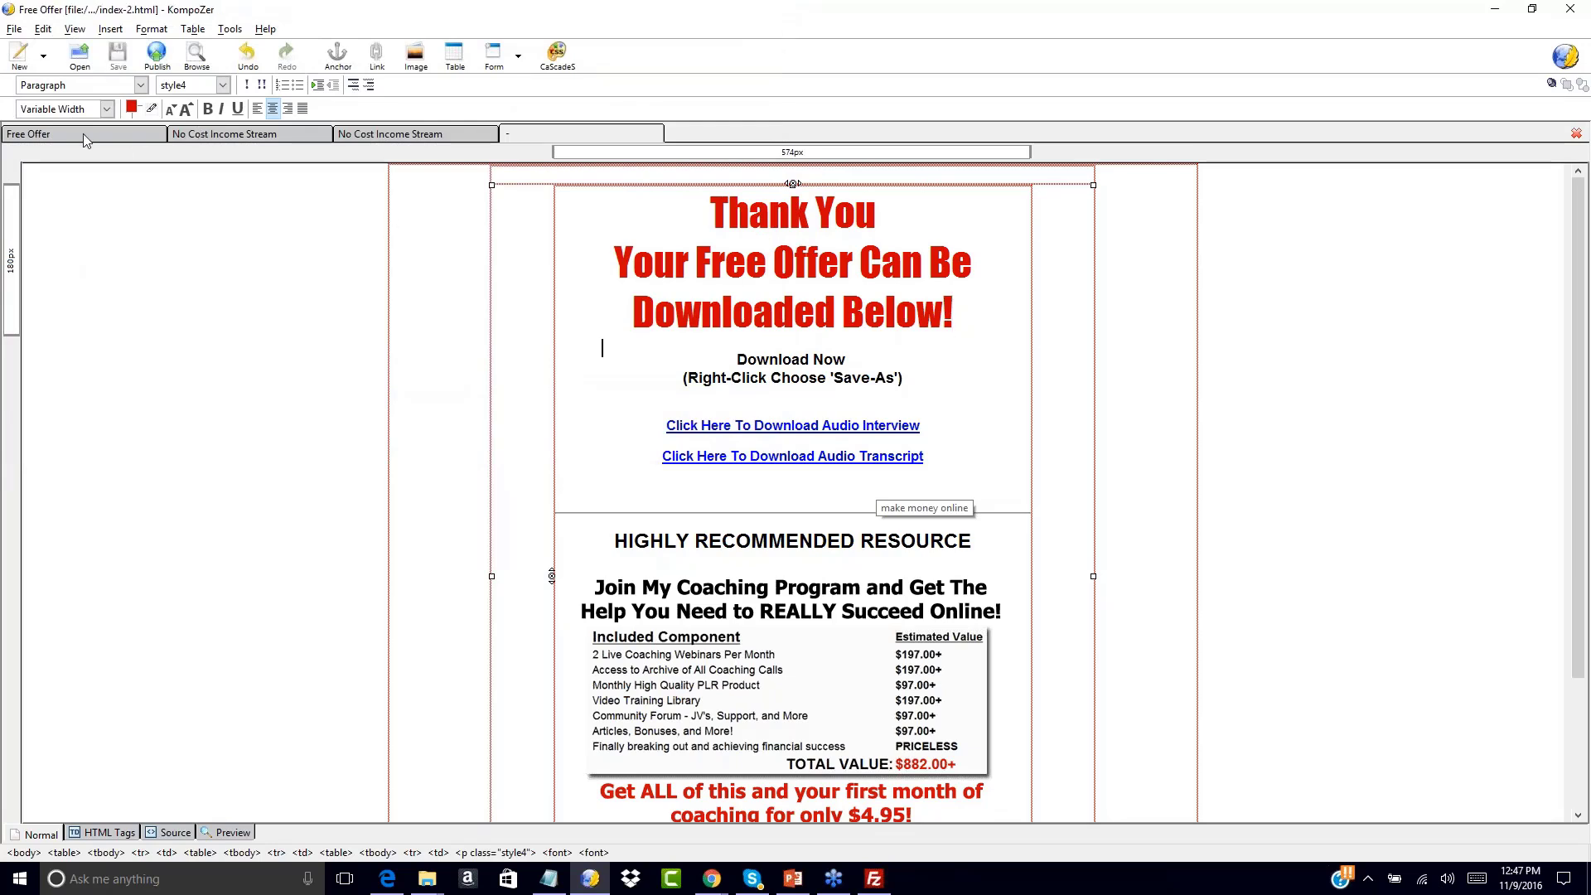
{"action": "left_click", "coordinate": [236, 138]}
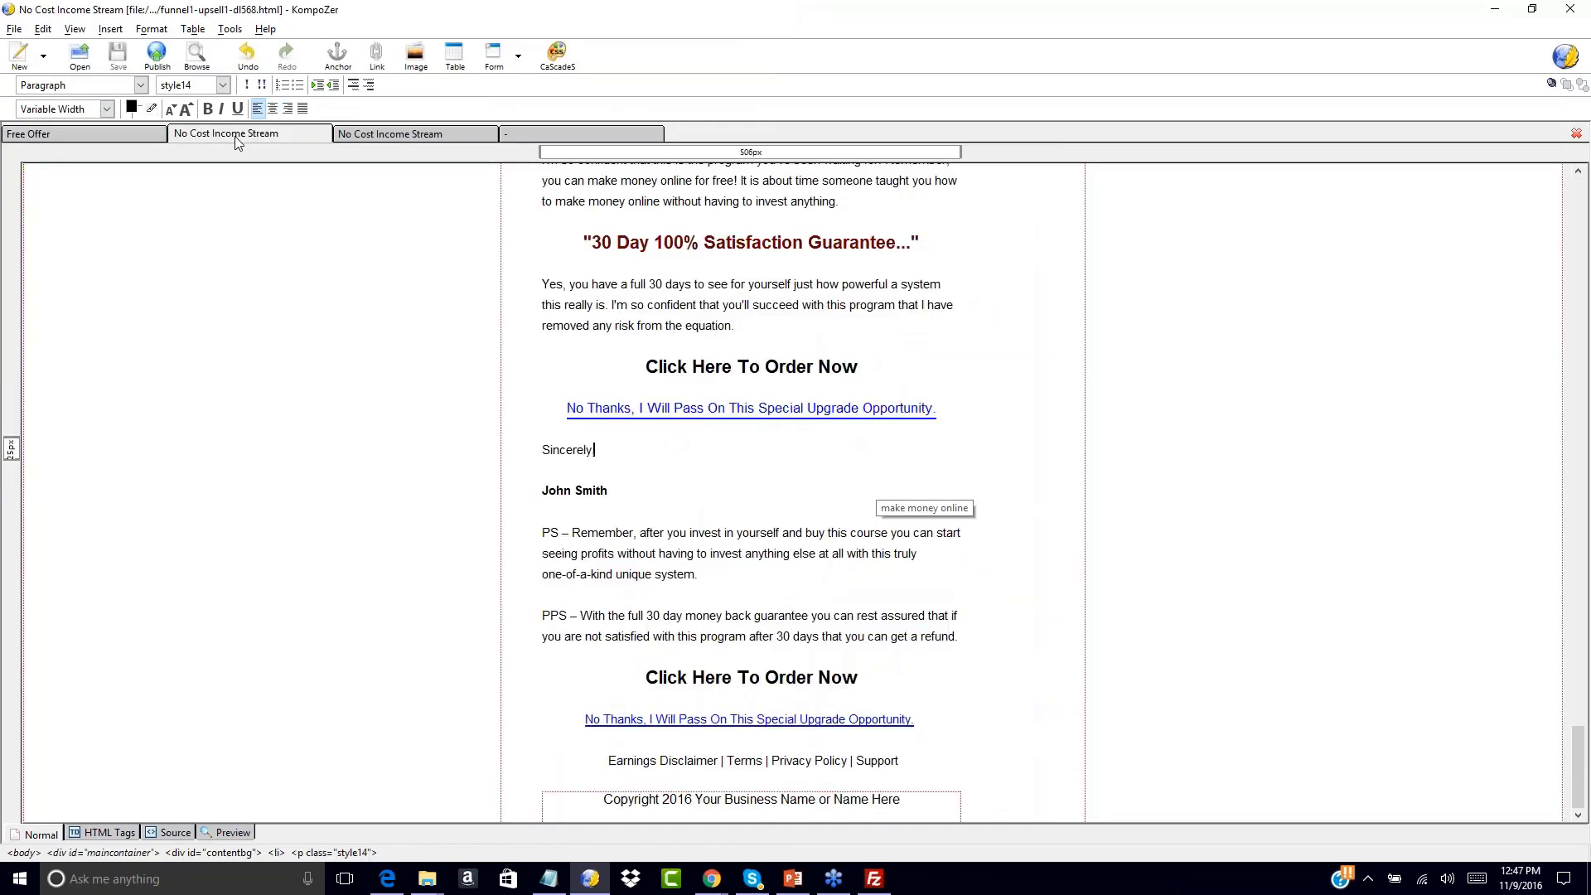
{"action": "scroll", "coordinate": [370, 298], "scroll_direction": "up", "scroll_amount": 10}
{"action": "scroll", "coordinate": [370, 299], "scroll_direction": "up", "scroll_amount": 15}
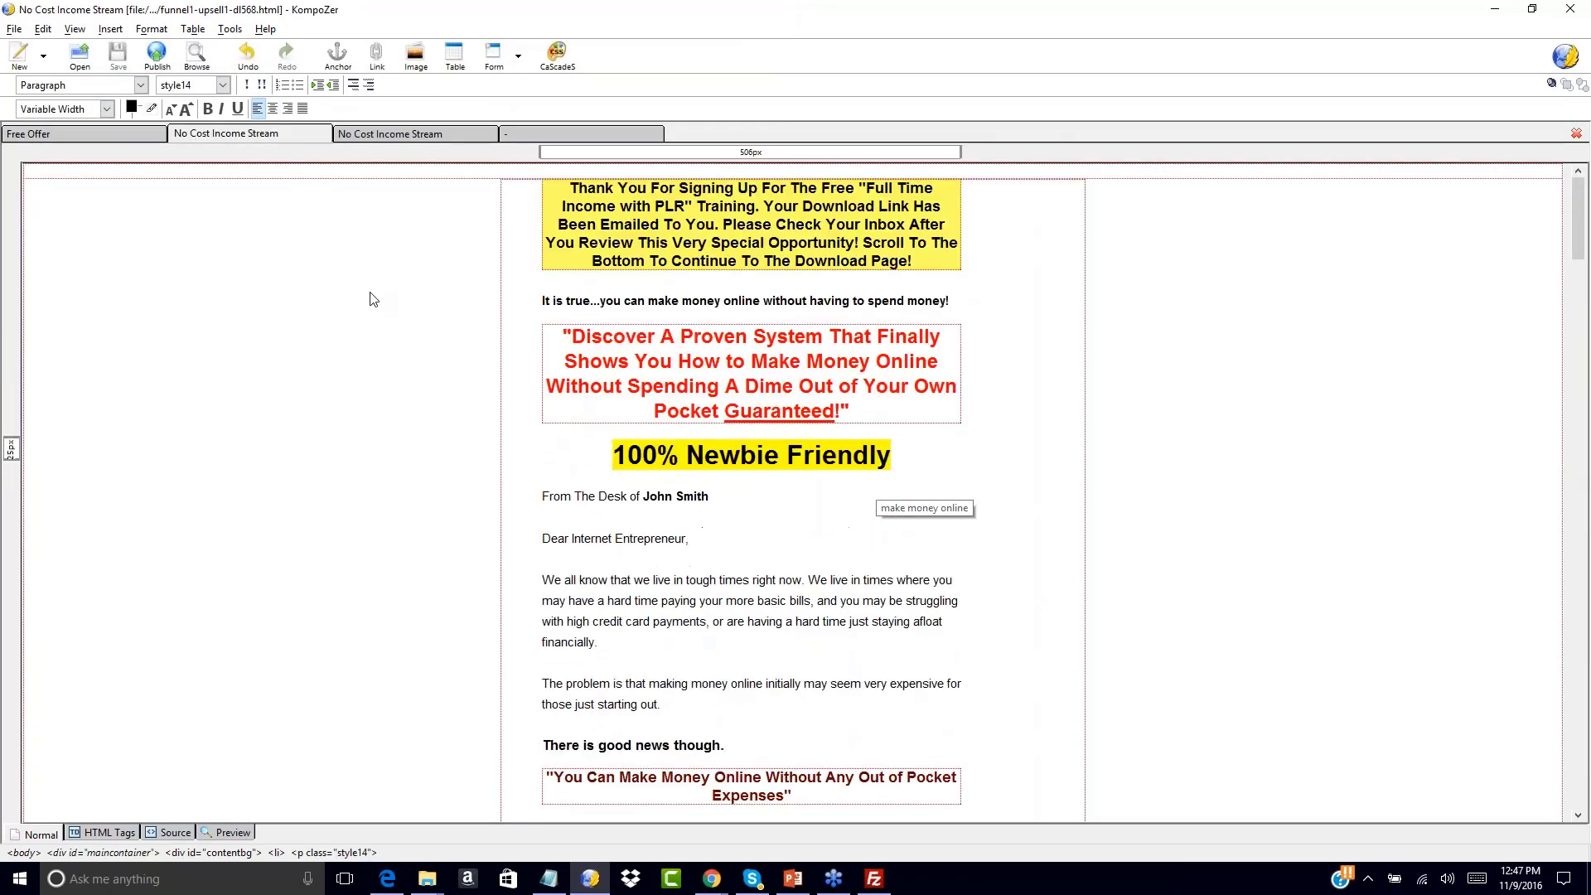
{"action": "left_click", "coordinate": [437, 136]}
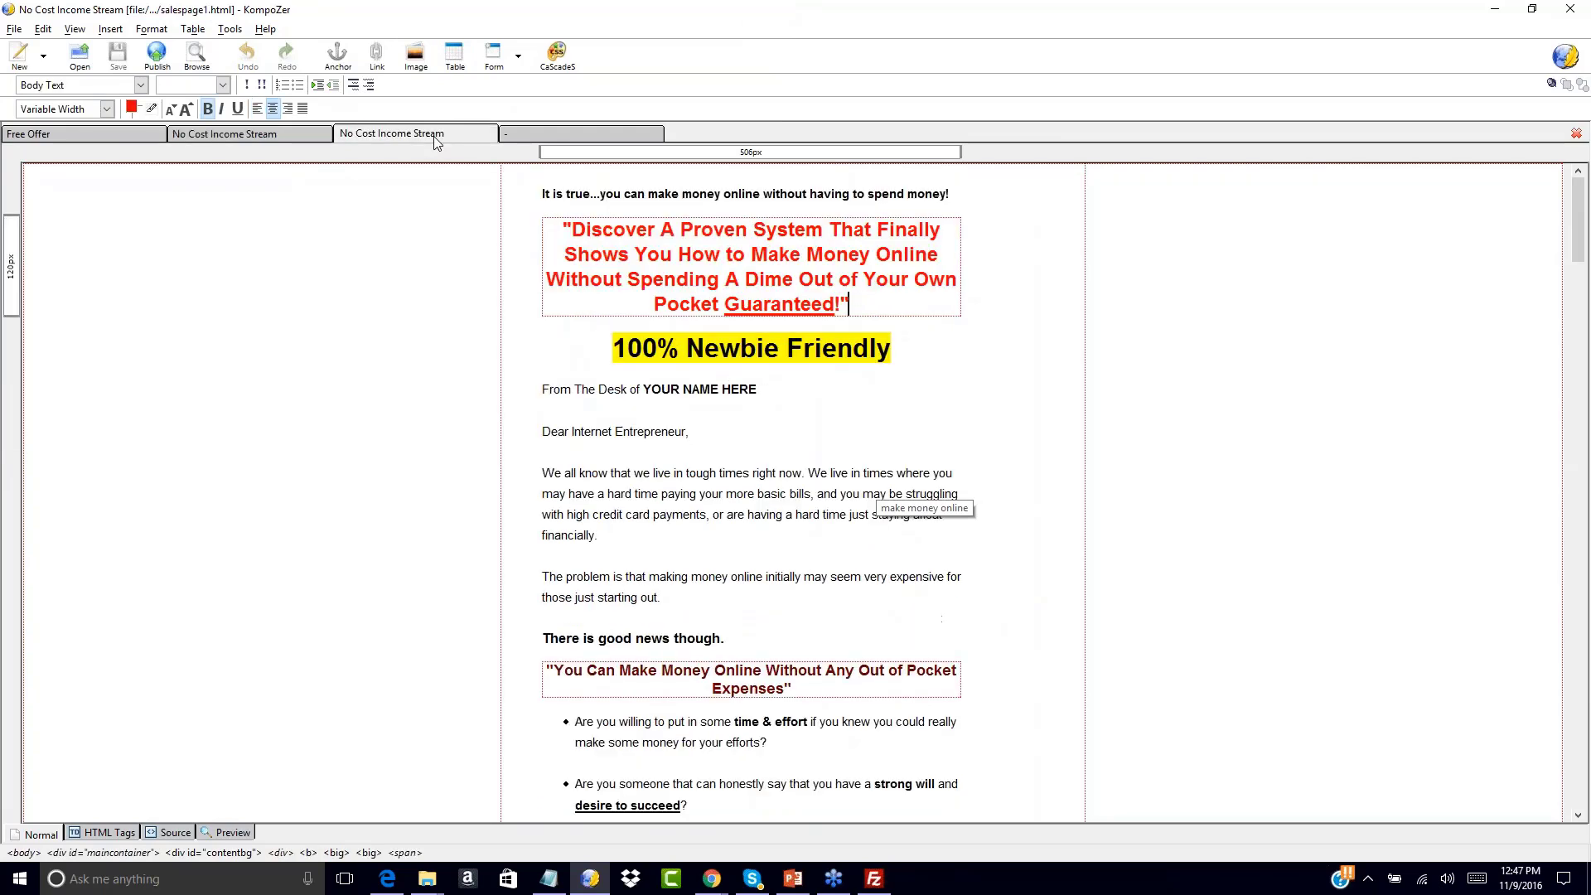
{"action": "left_click", "coordinate": [538, 136]}
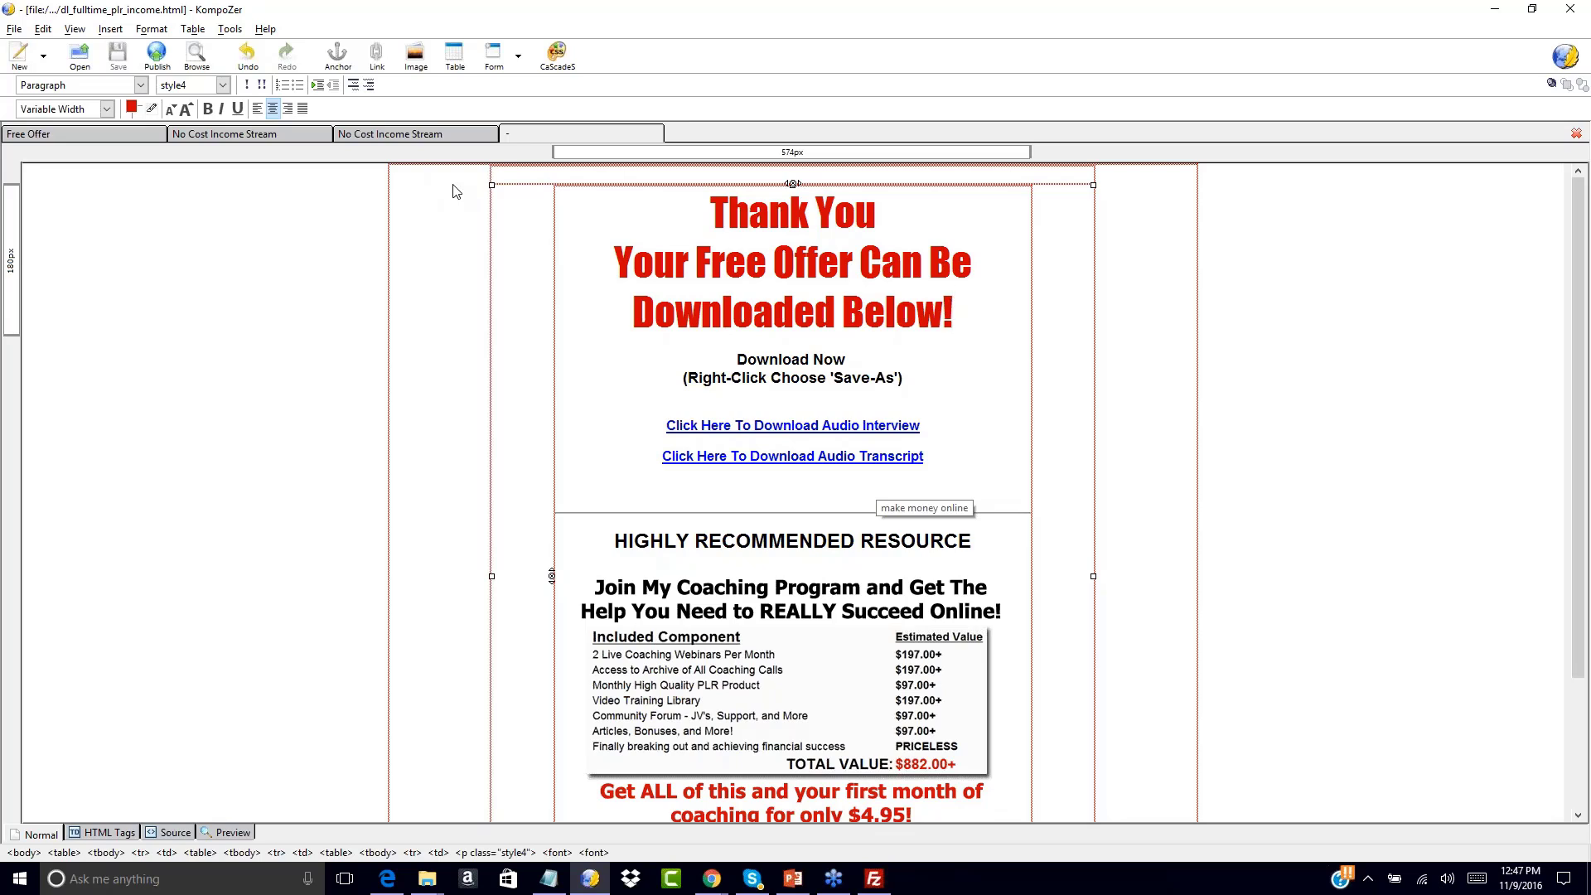
{"action": "left_click", "coordinate": [96, 134]}
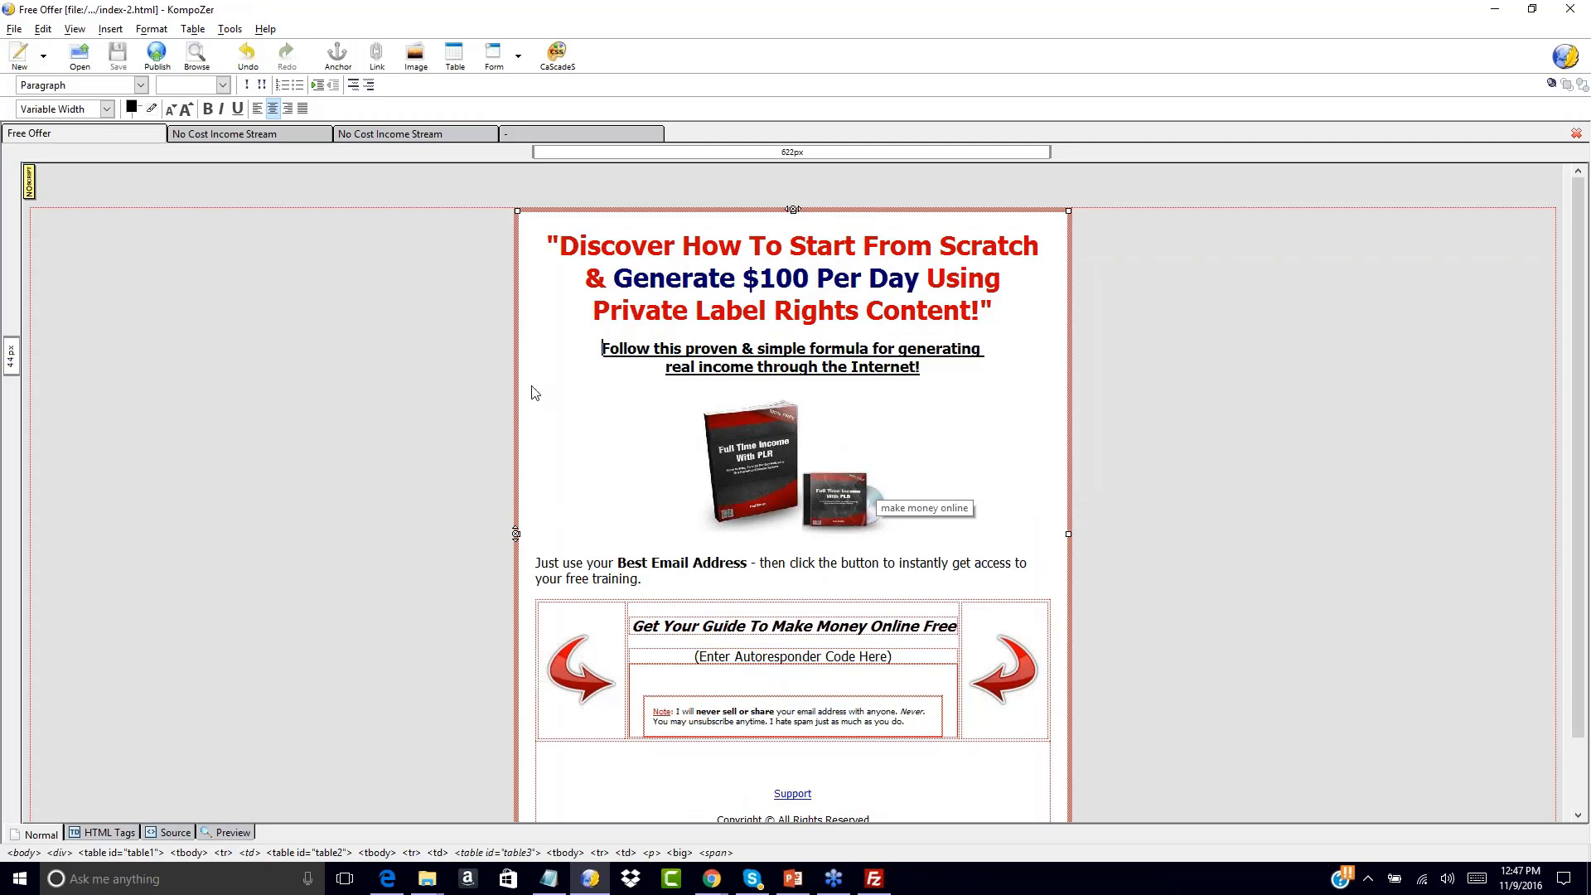
{"action": "left_click", "coordinate": [275, 134]}
{"action": "left_click", "coordinate": [564, 137]}
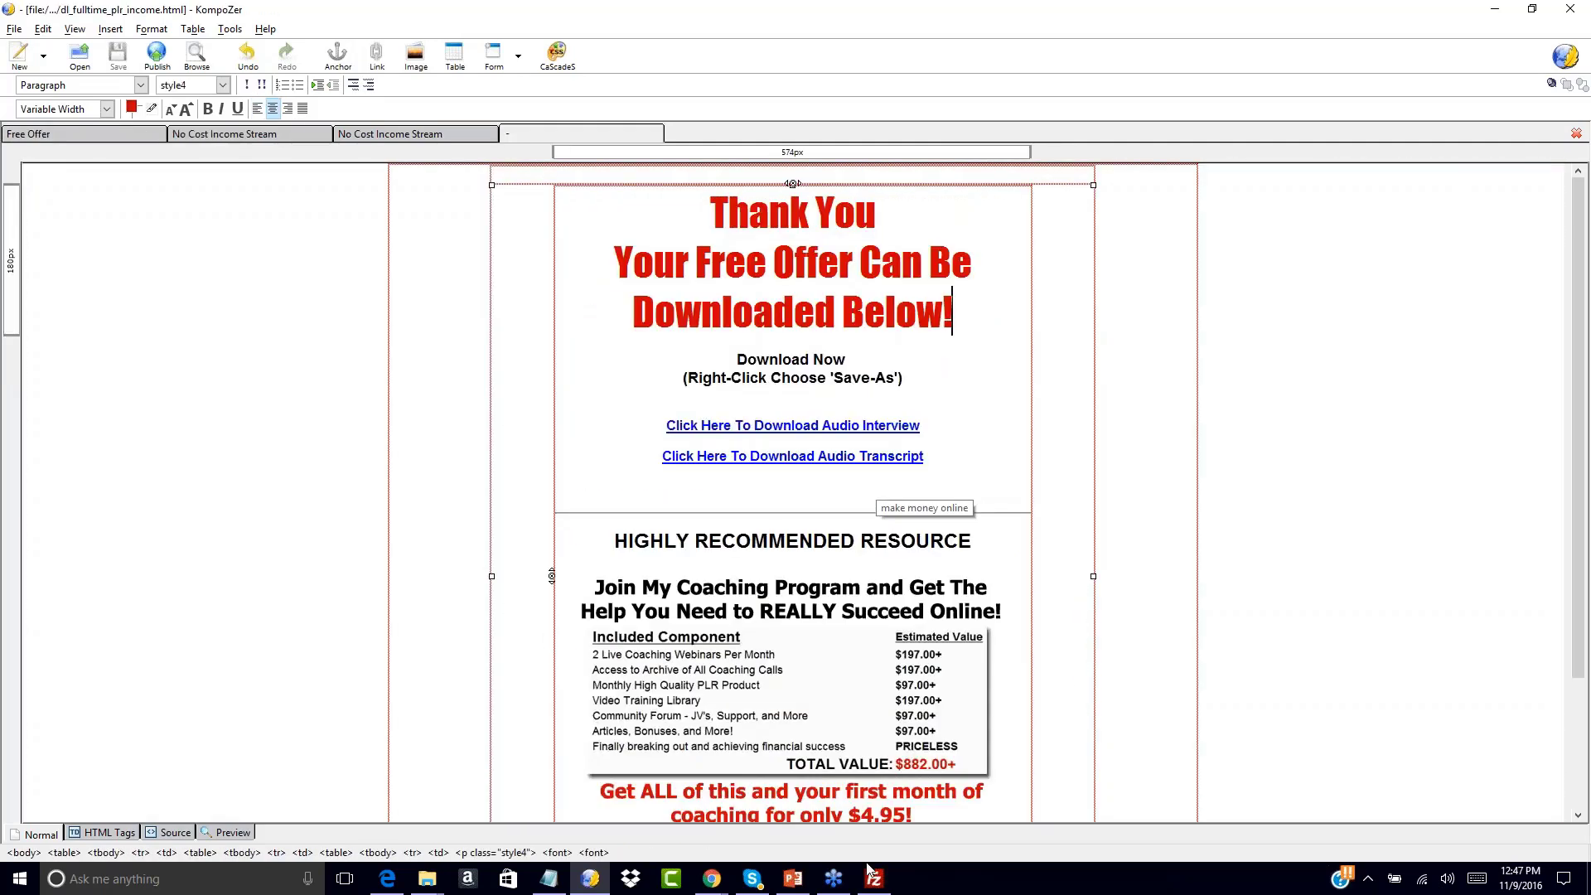
Bring Chrome's GoDaddy window forward and switch to the Google search tab
{"action": "mouse_move", "coordinate": [711, 878]}
{"action": "left_click", "coordinate": [1045, 806]}
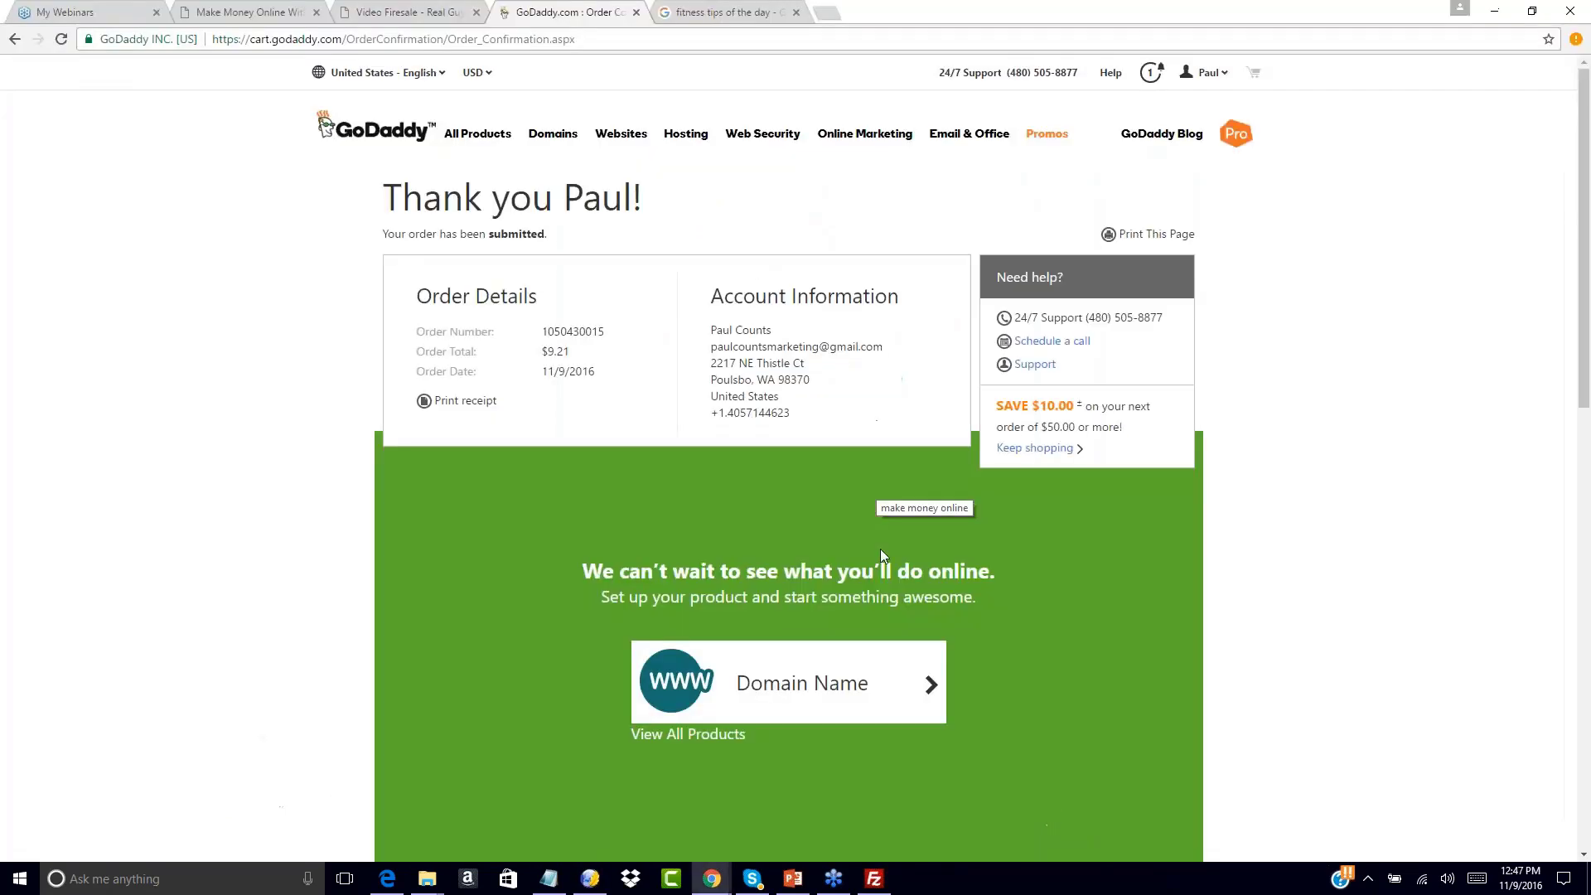
{"action": "left_click", "coordinate": [734, 12]}
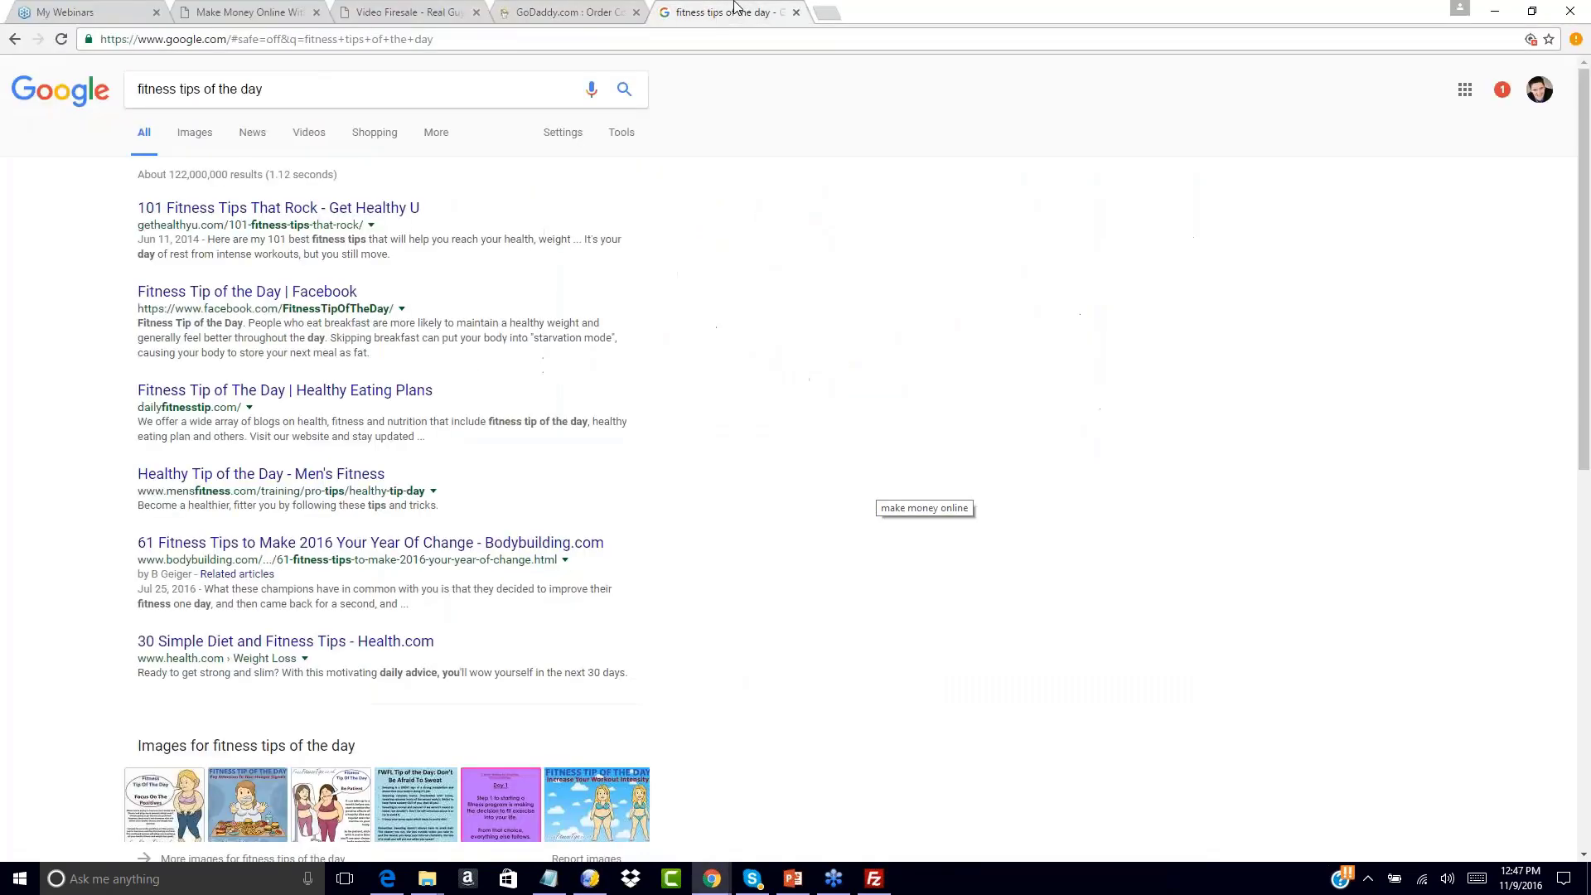
Search for filezilla and go to the official FileZilla Client download page
{"action": "left_click", "coordinate": [685, 35]}
{"action": "type", "text": "filezilla"}
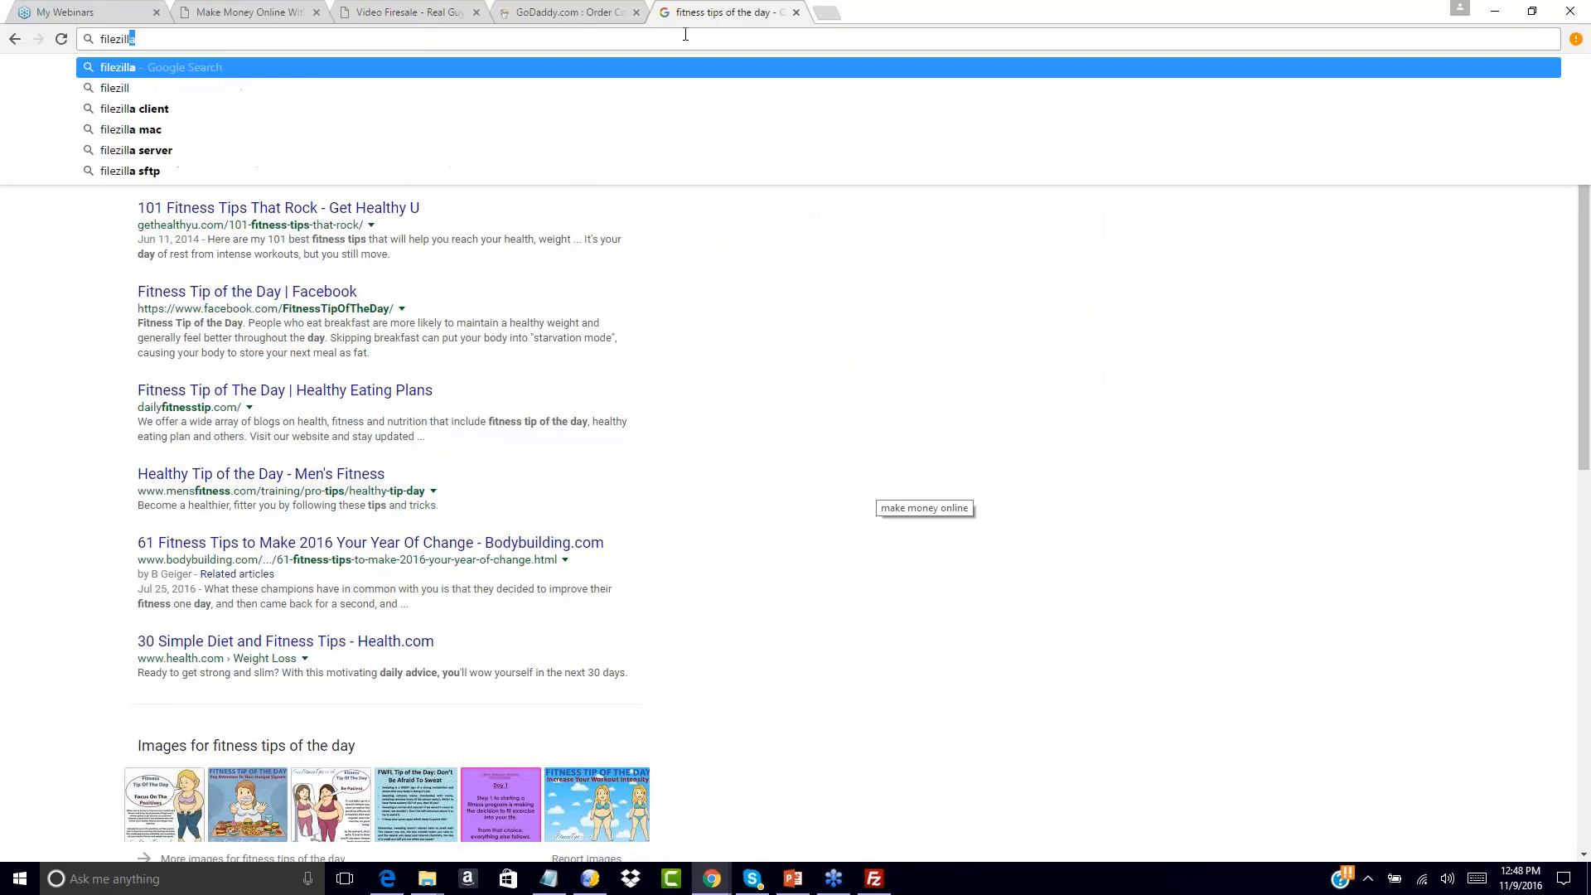
{"action": "key", "text": "Return"}
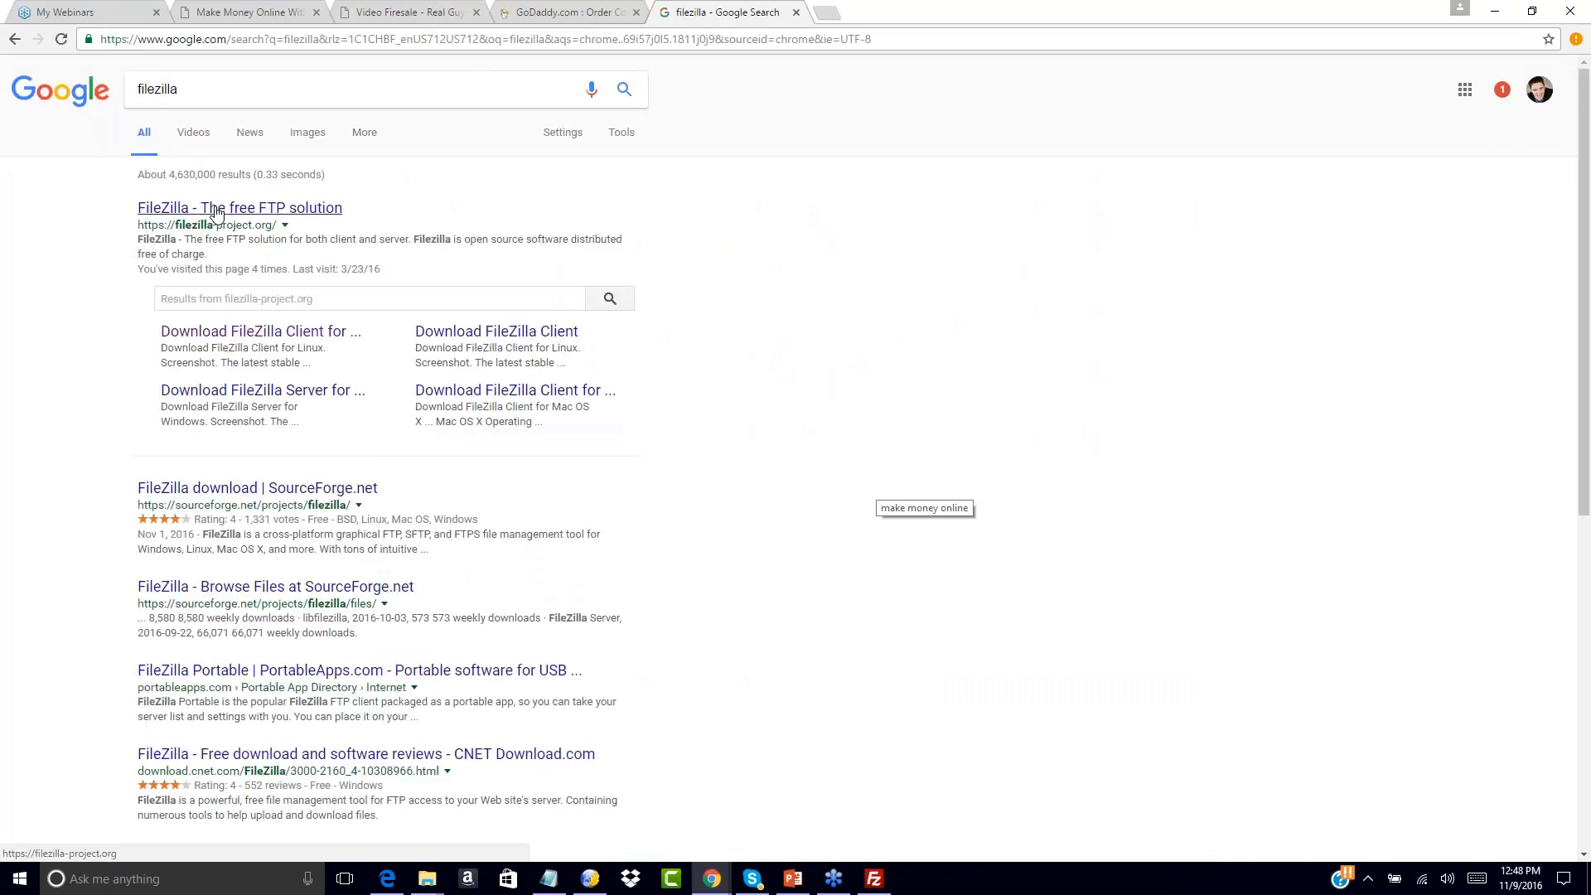
{"action": "left_click", "coordinate": [164, 216]}
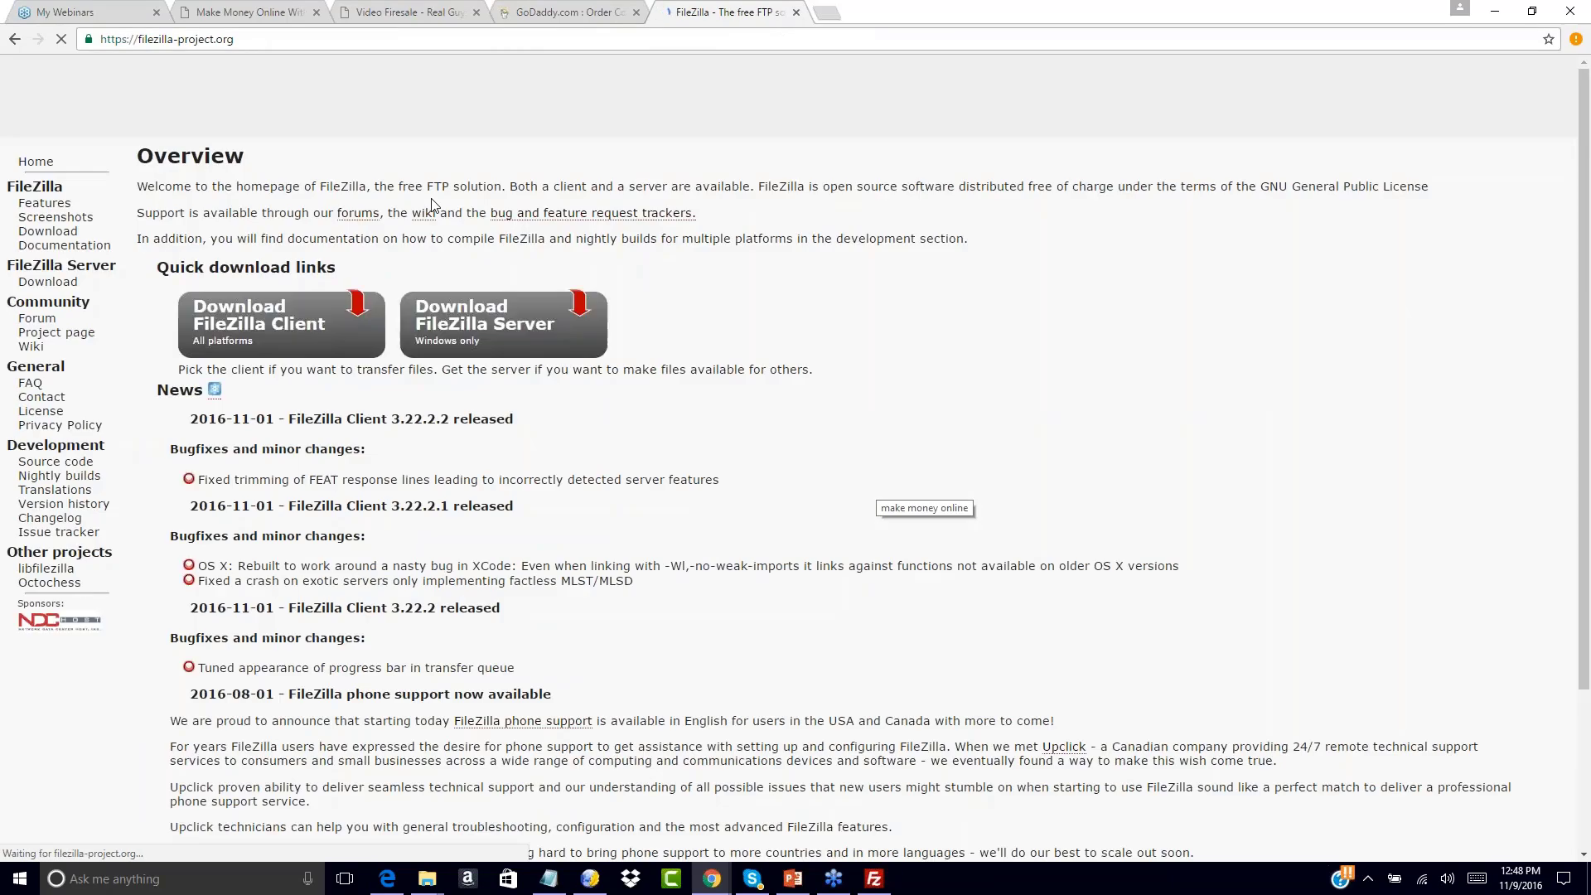
{"action": "left_click", "coordinate": [257, 325]}
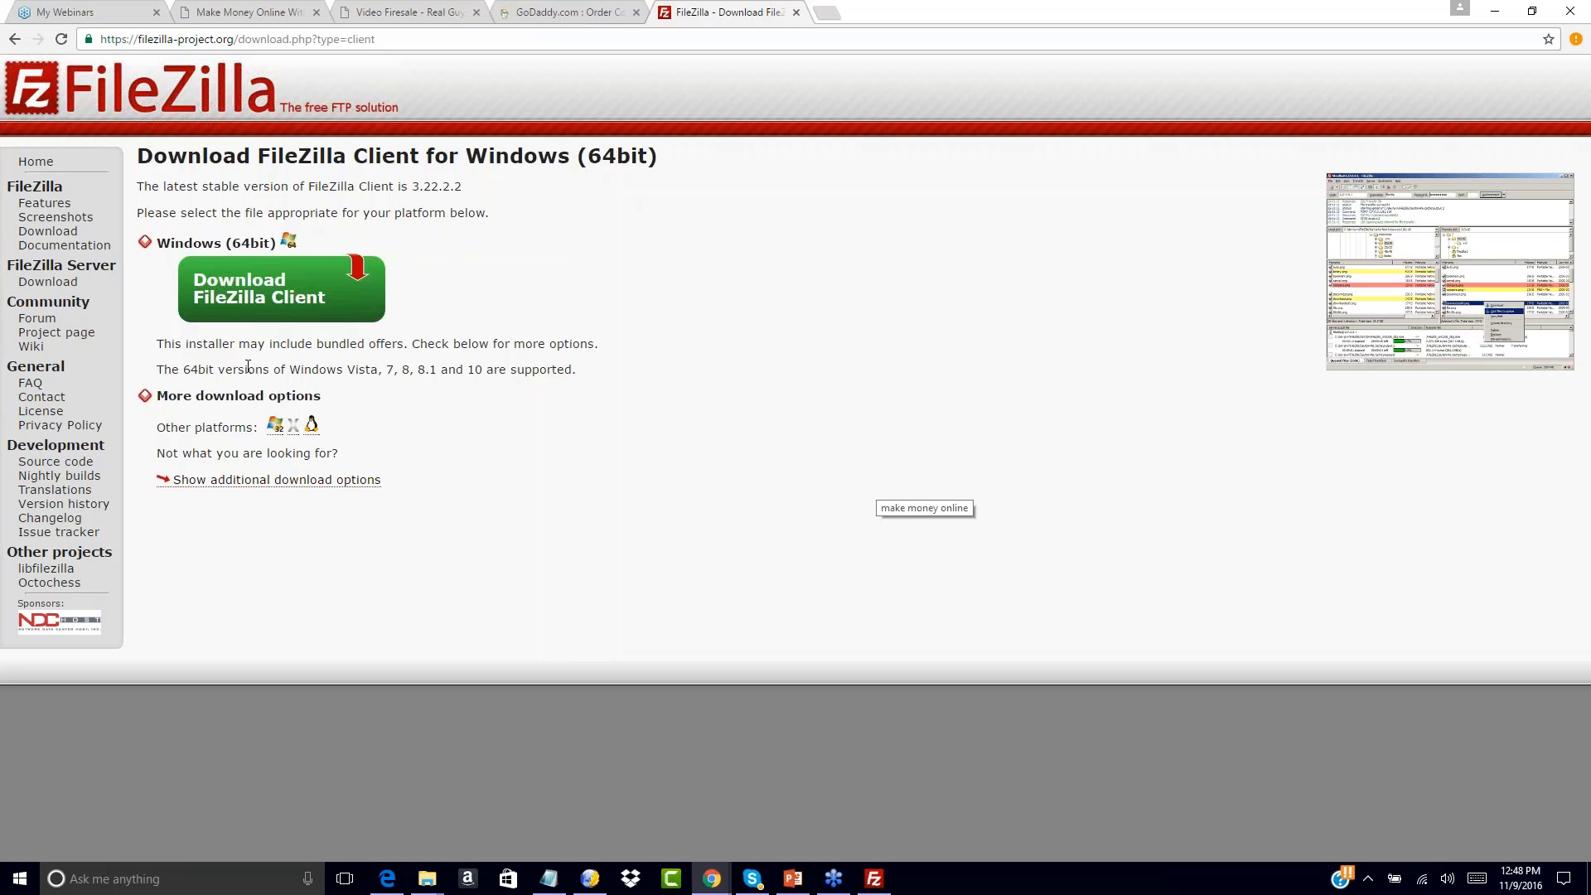
Load hostingcounts.com in a new Chrome tab and scroll the Bluehost hosting page
{"action": "left_click", "coordinate": [826, 13]}
{"action": "type", "text": "hostingc"}
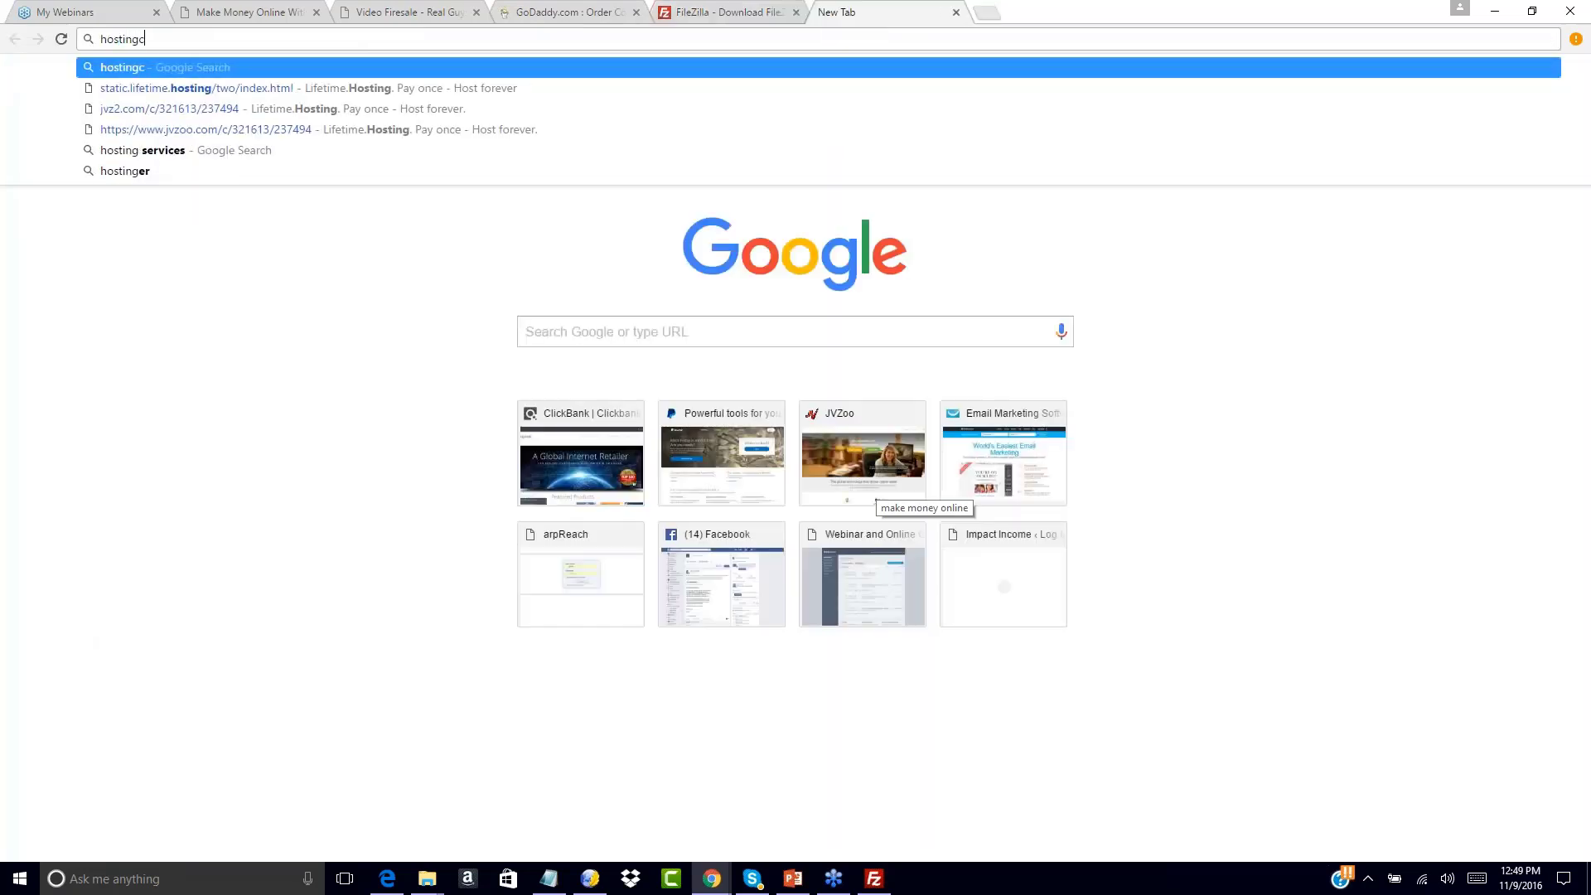
{"action": "type", "text": "ounts.com"}
{"action": "key", "text": "Return"}
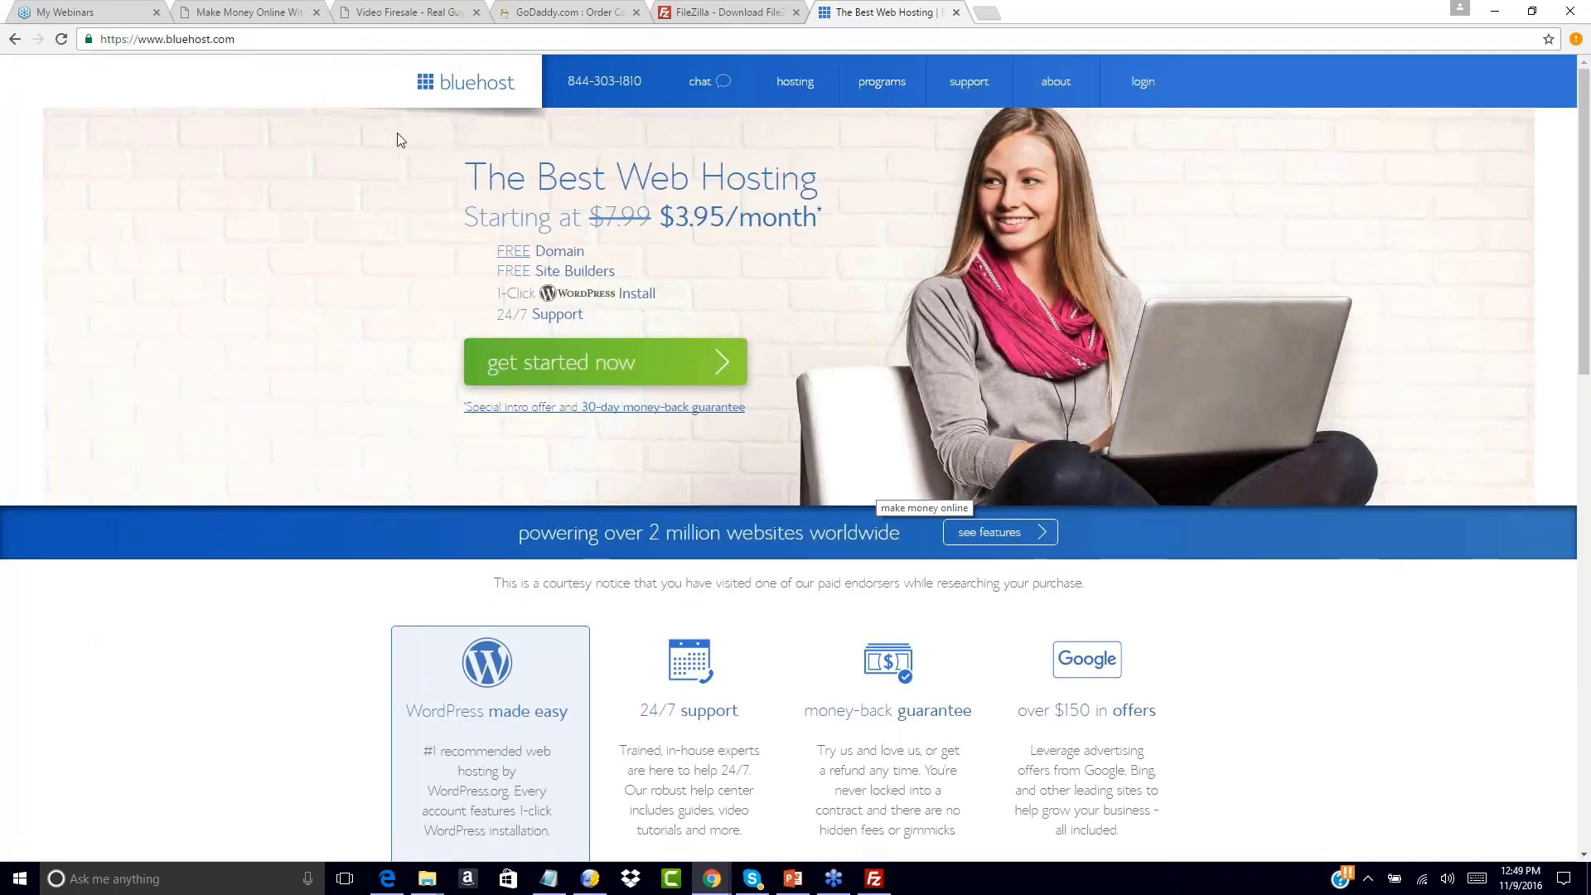
{"action": "mouse_move", "coordinate": [918, 72]}
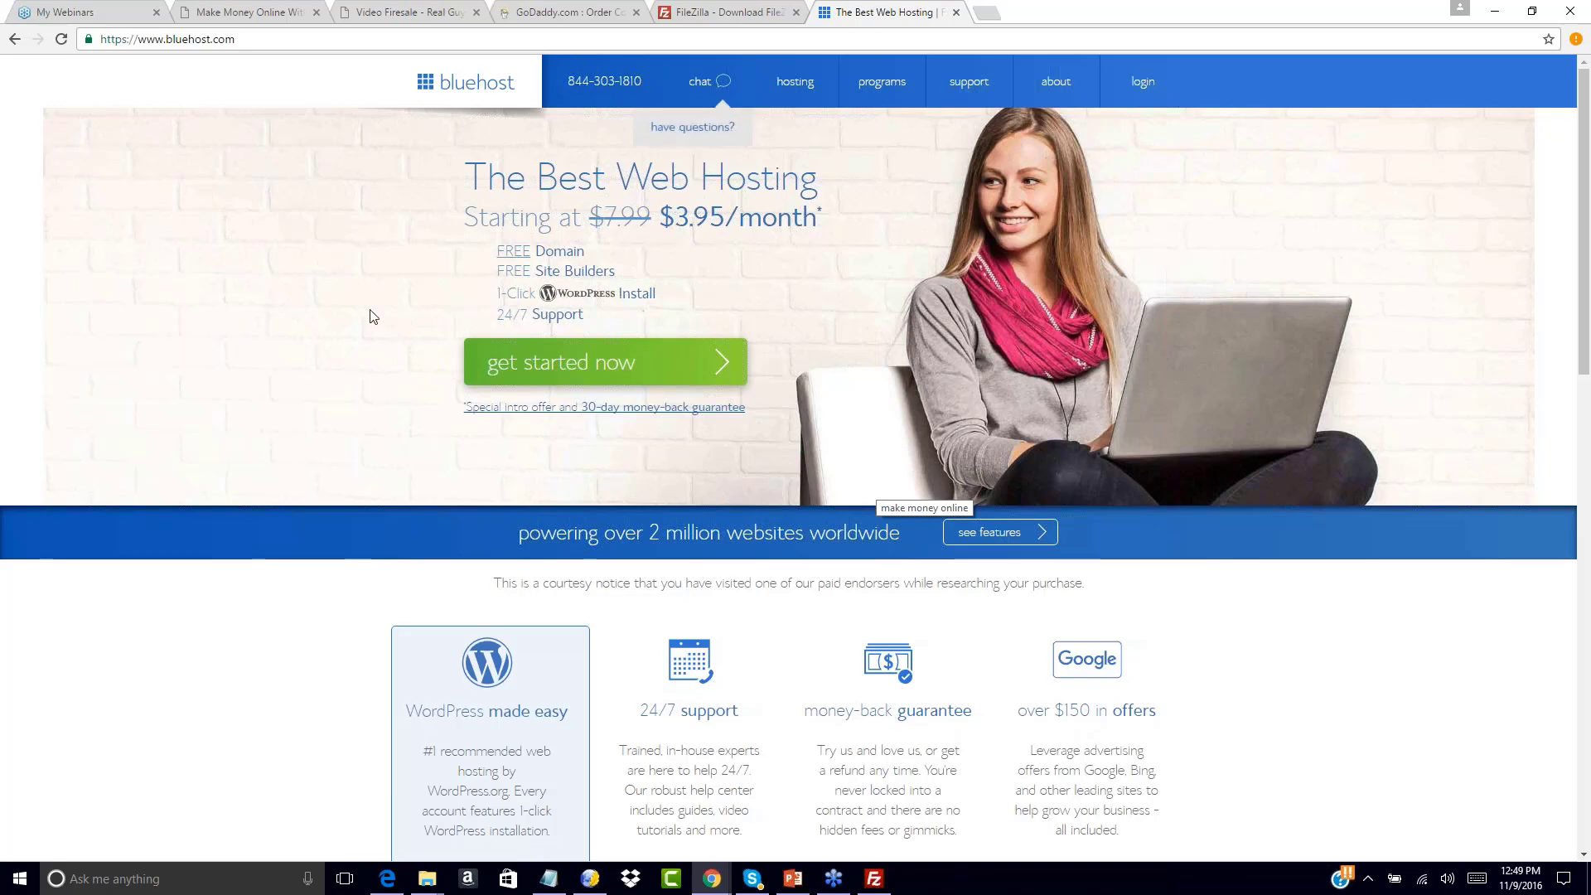
{"action": "scroll", "coordinate": [372, 315], "scroll_direction": "down", "scroll_amount": 1}
{"action": "scroll", "coordinate": [372, 315], "scroll_direction": "down", "scroll_amount": 1}
{"action": "scroll", "coordinate": [370, 313], "scroll_direction": "up", "scroll_amount": 2}
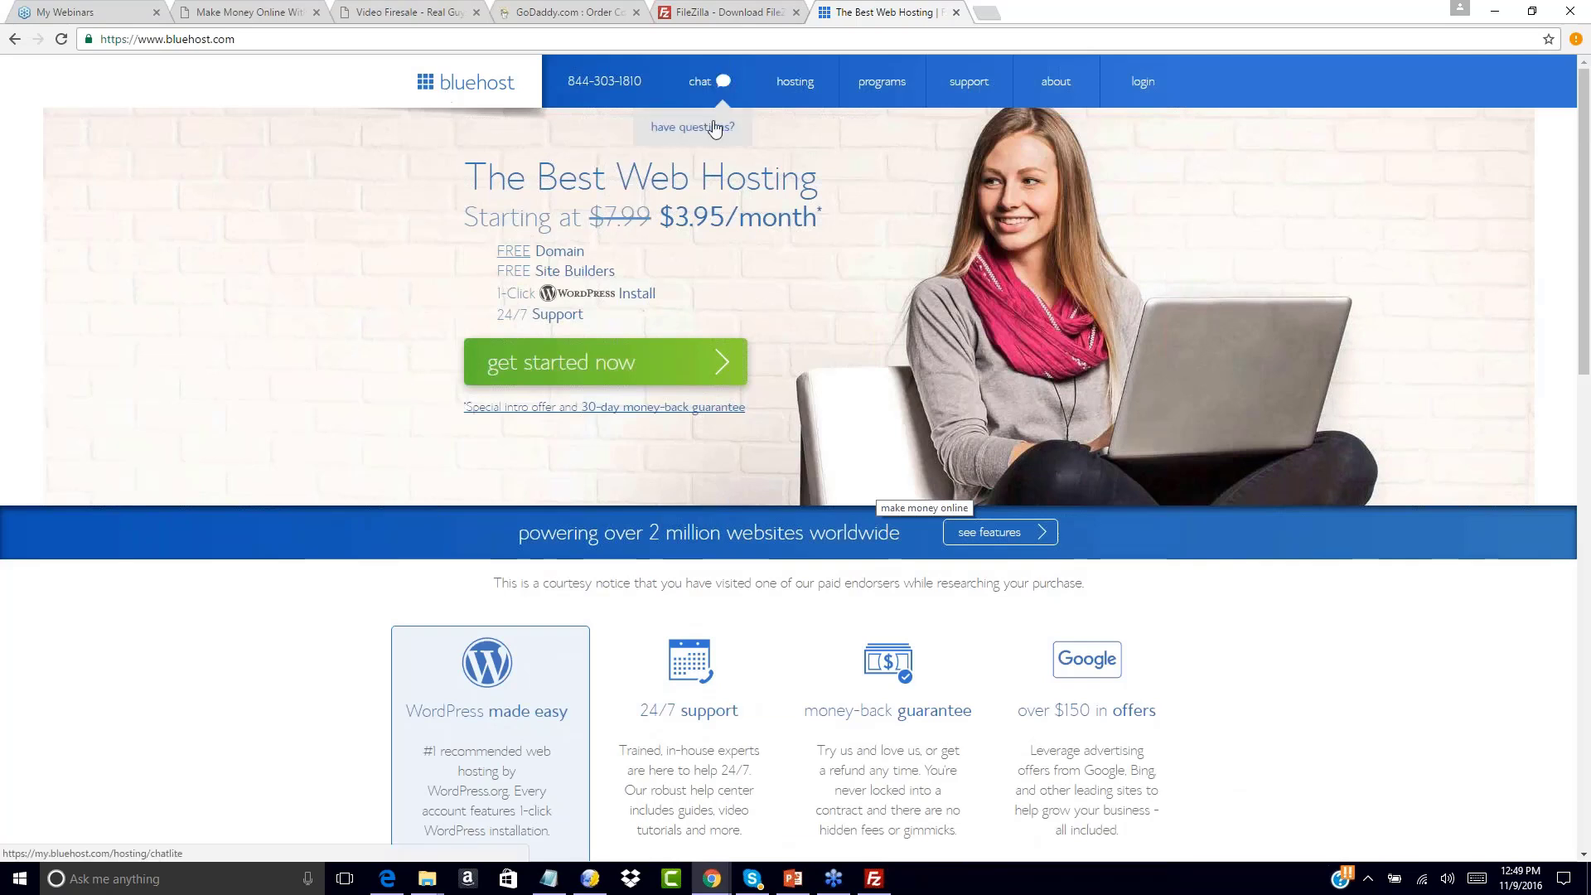
Load hostgator.com in another new tab and compare it with the Bluehost page
{"action": "left_click", "coordinate": [991, 16]}
{"action": "type", "text": "hostgator.com"}
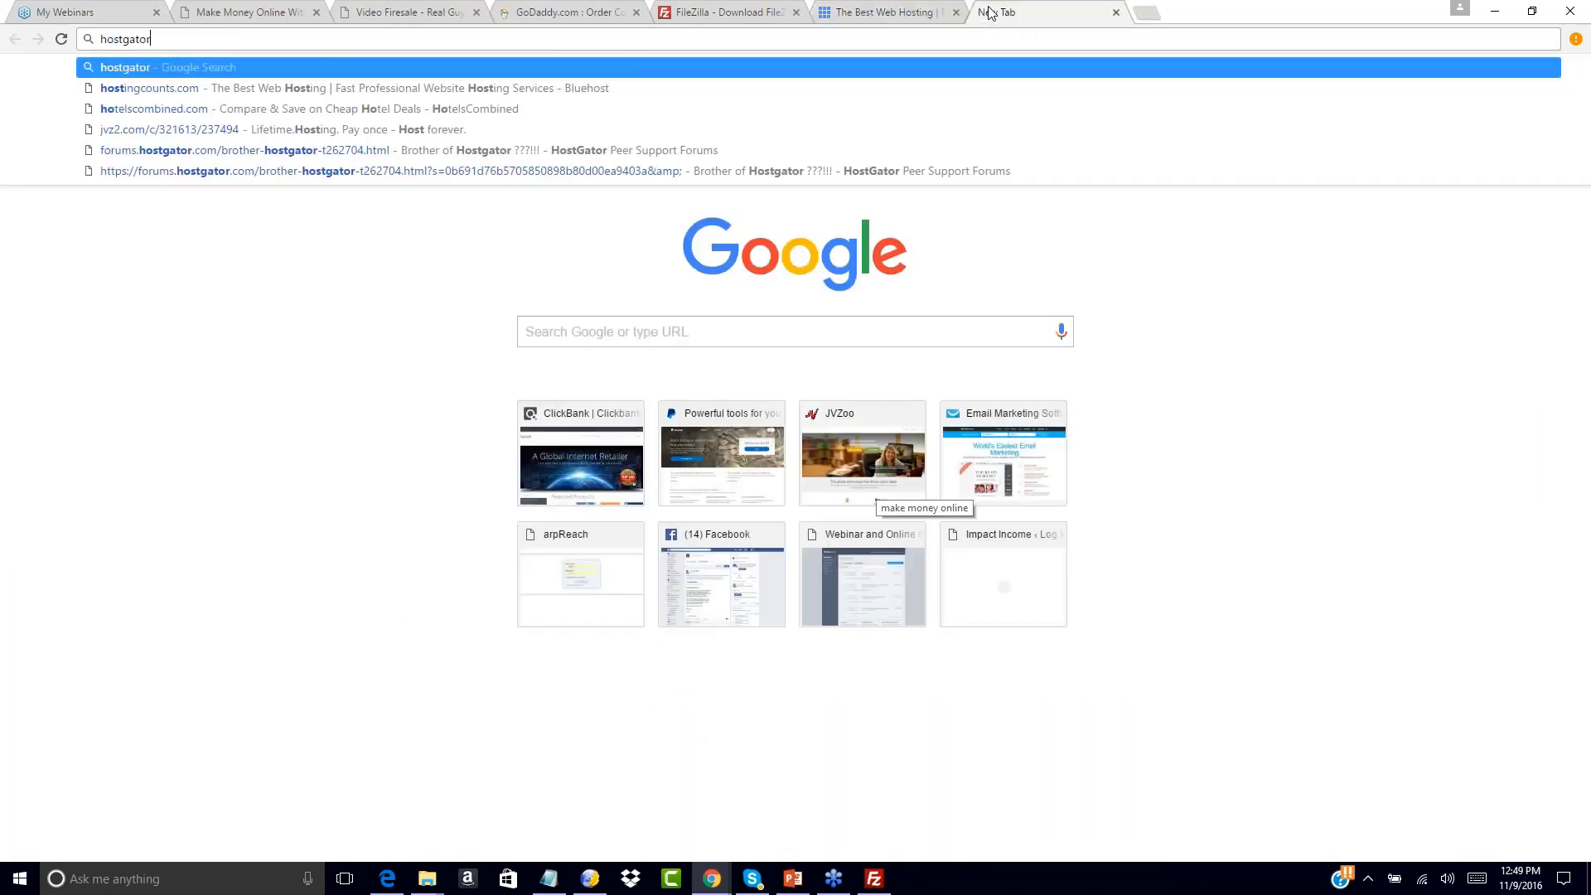
{"action": "key", "text": "Return"}
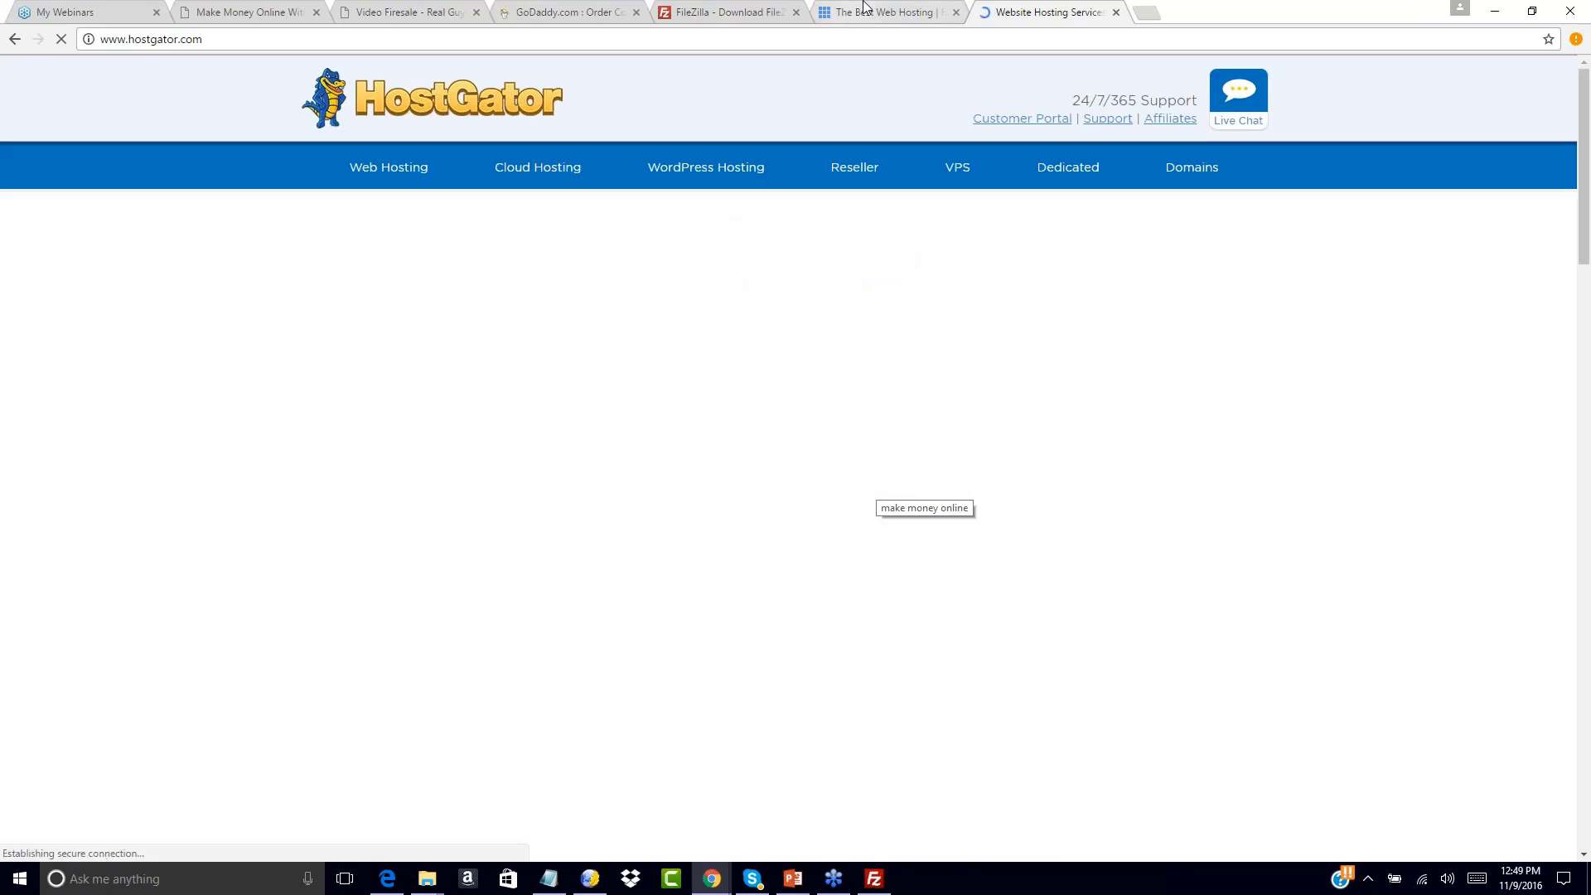
{"action": "left_click", "coordinate": [947, 7]}
{"action": "left_click", "coordinate": [1028, 12]}
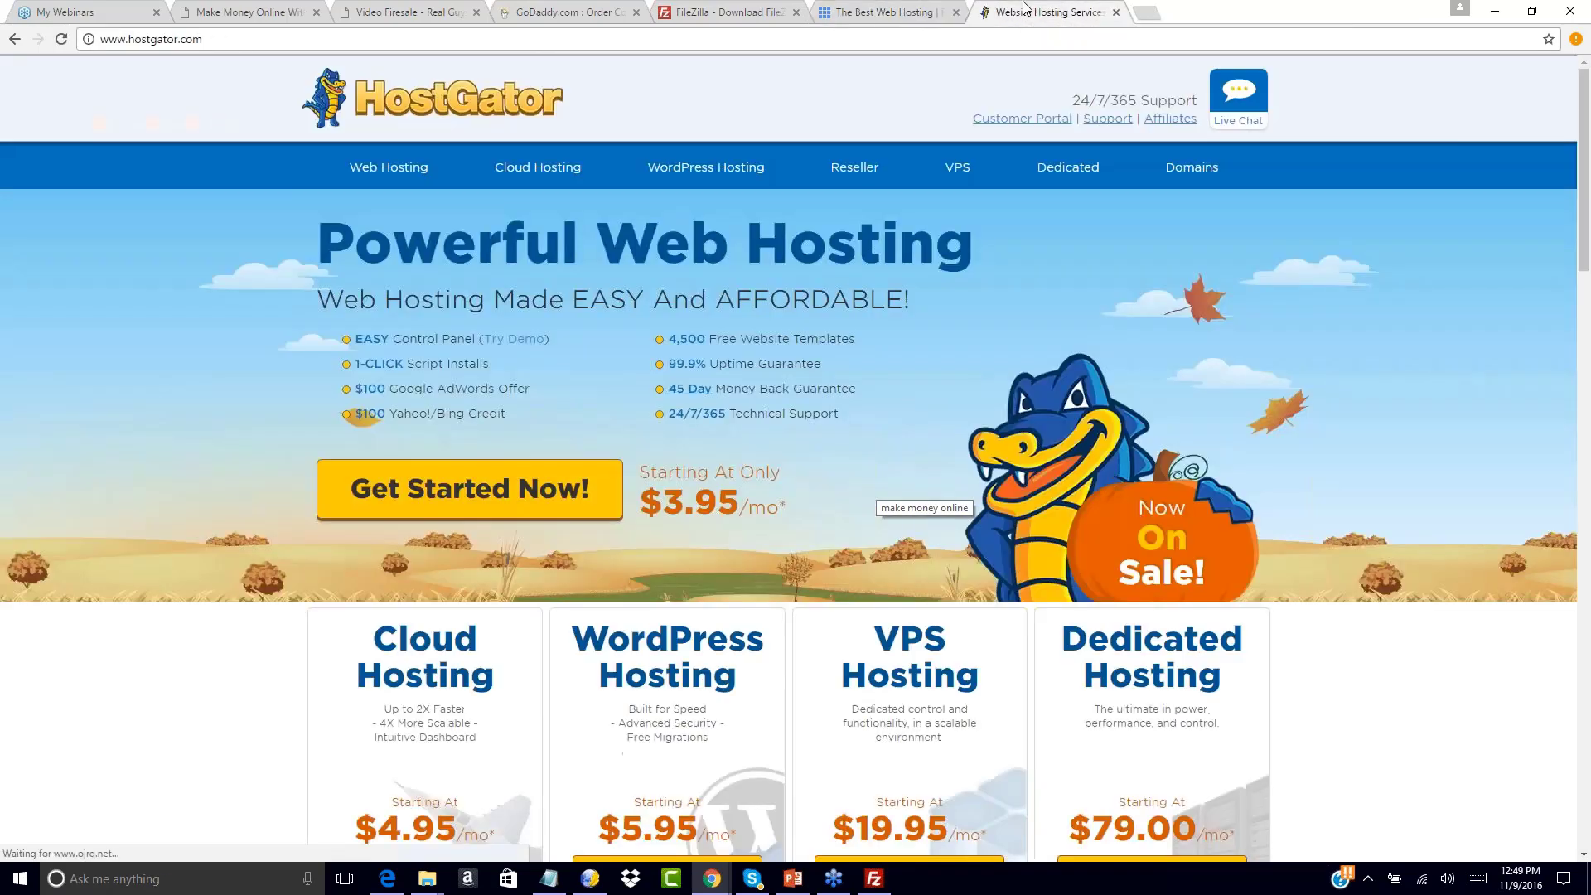
{"action": "left_click", "coordinate": [905, 9]}
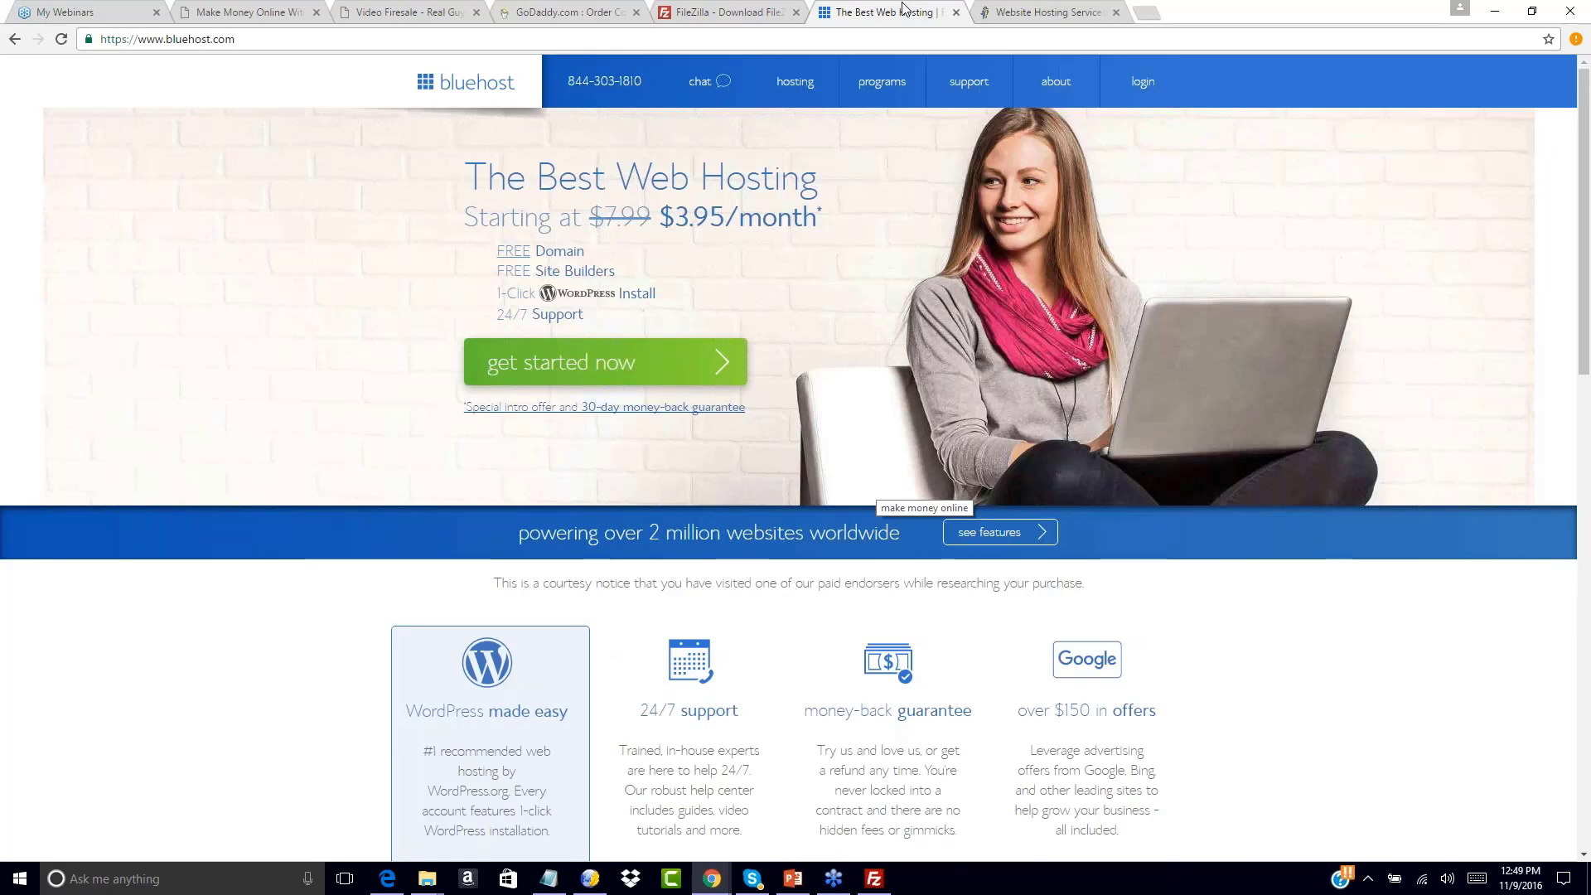
{"action": "left_click", "coordinate": [1033, 11]}
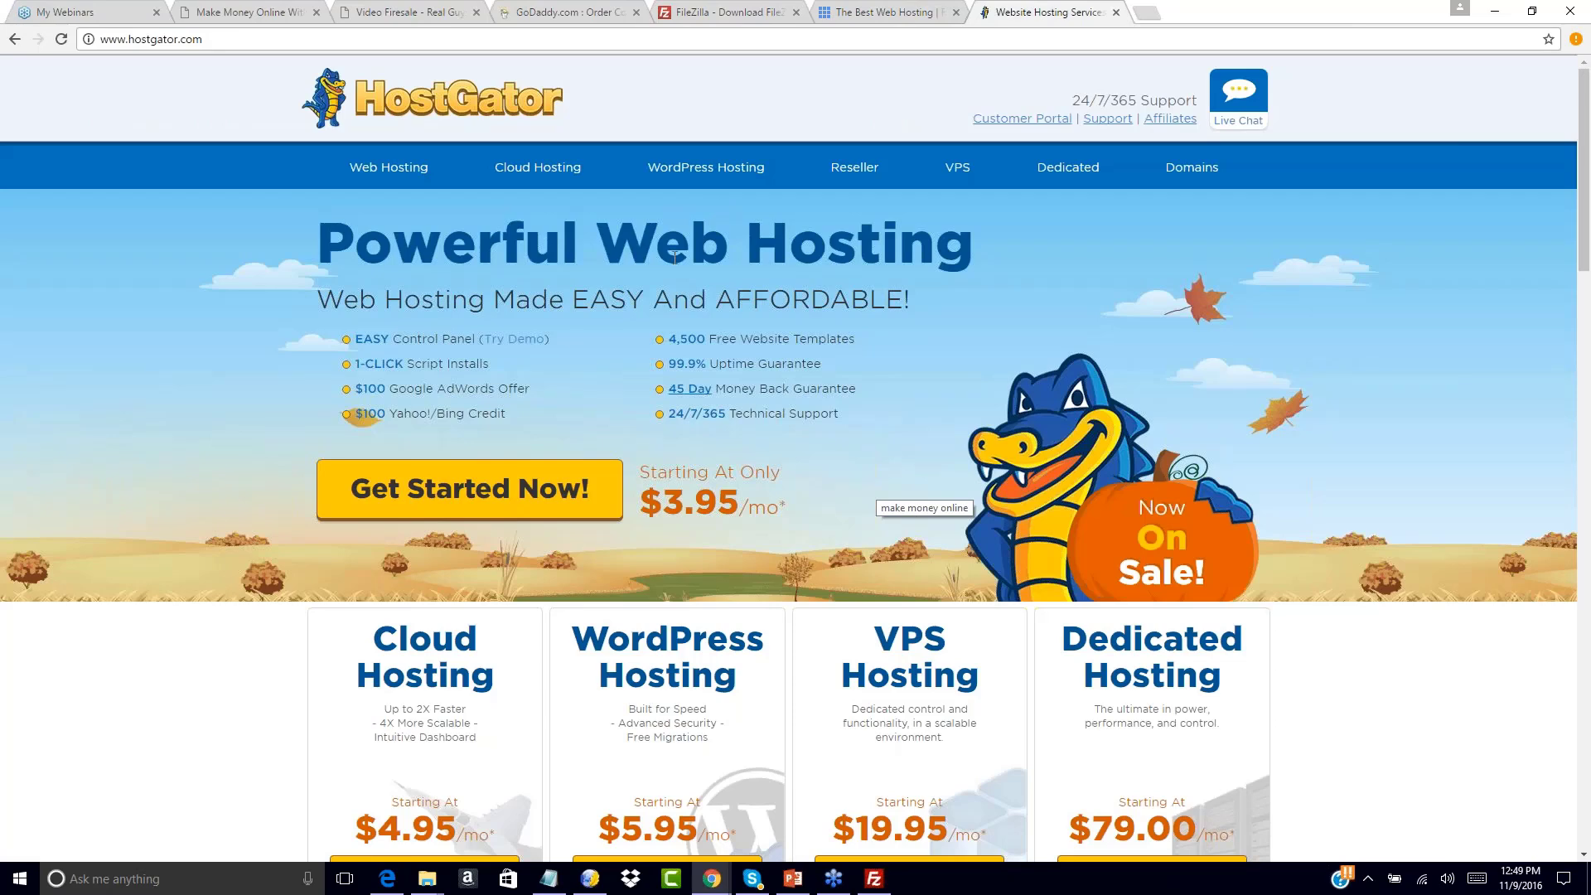
{"action": "left_click", "coordinate": [883, 11]}
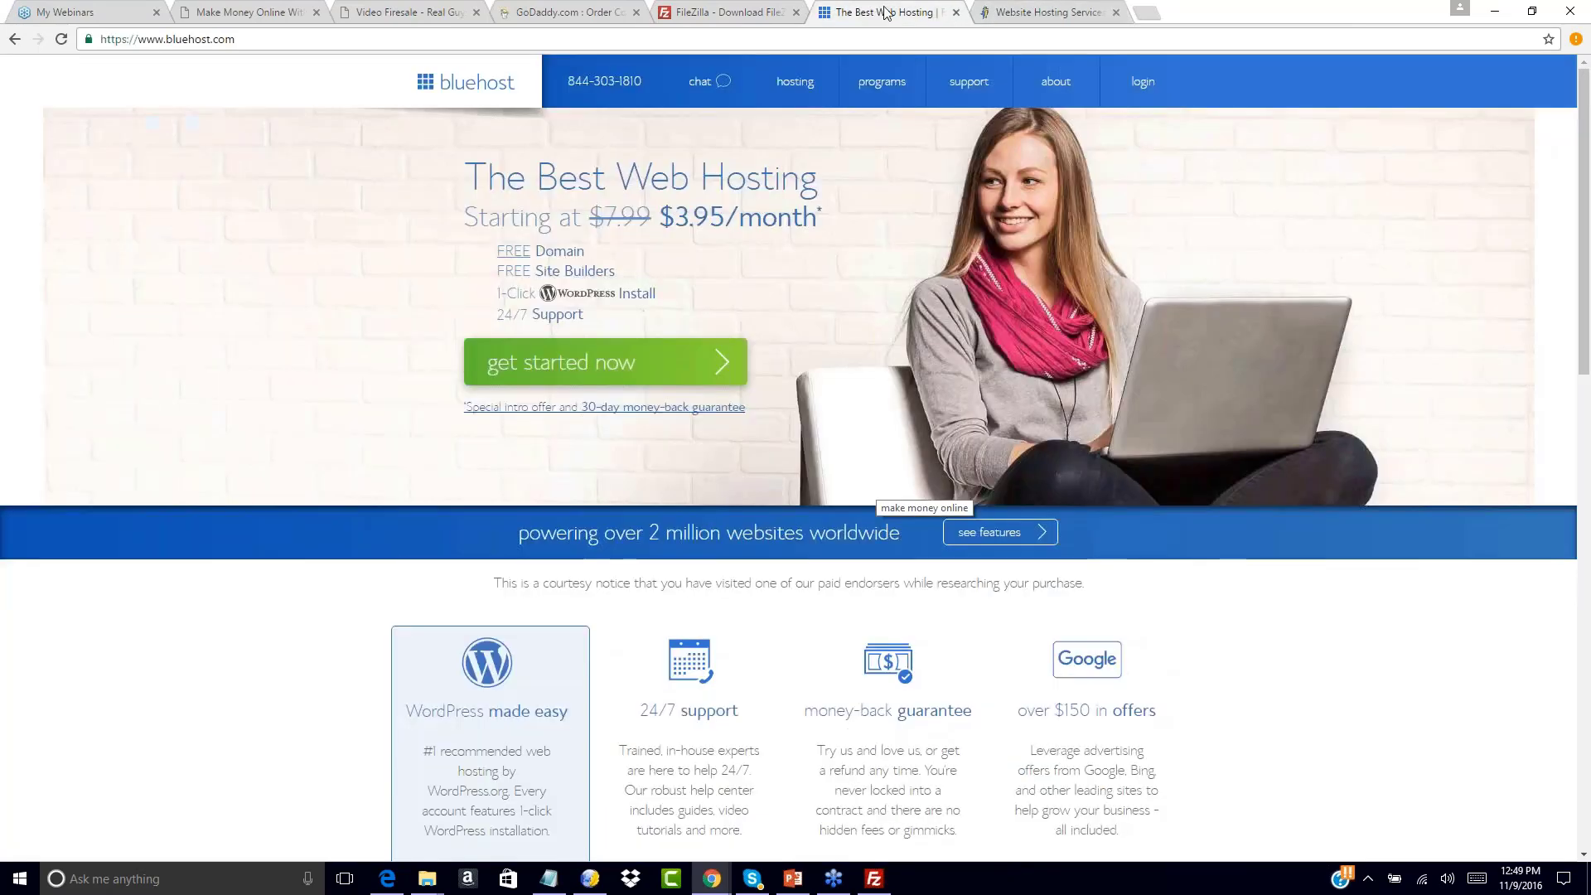
{"action": "left_click", "coordinate": [1040, 9]}
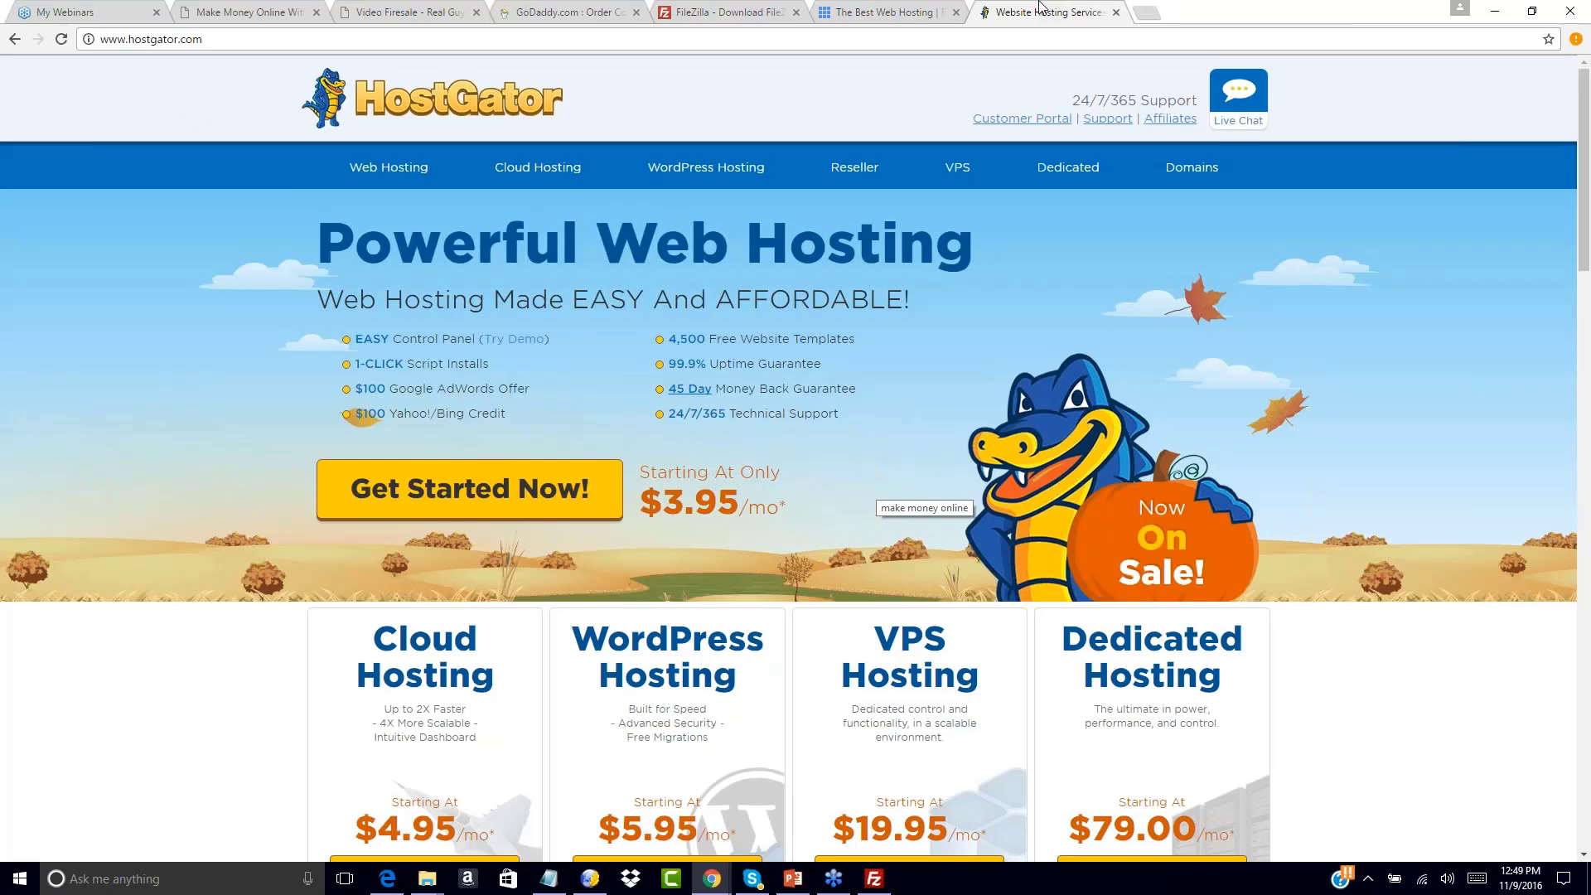
{"action": "left_click", "coordinate": [907, 10]}
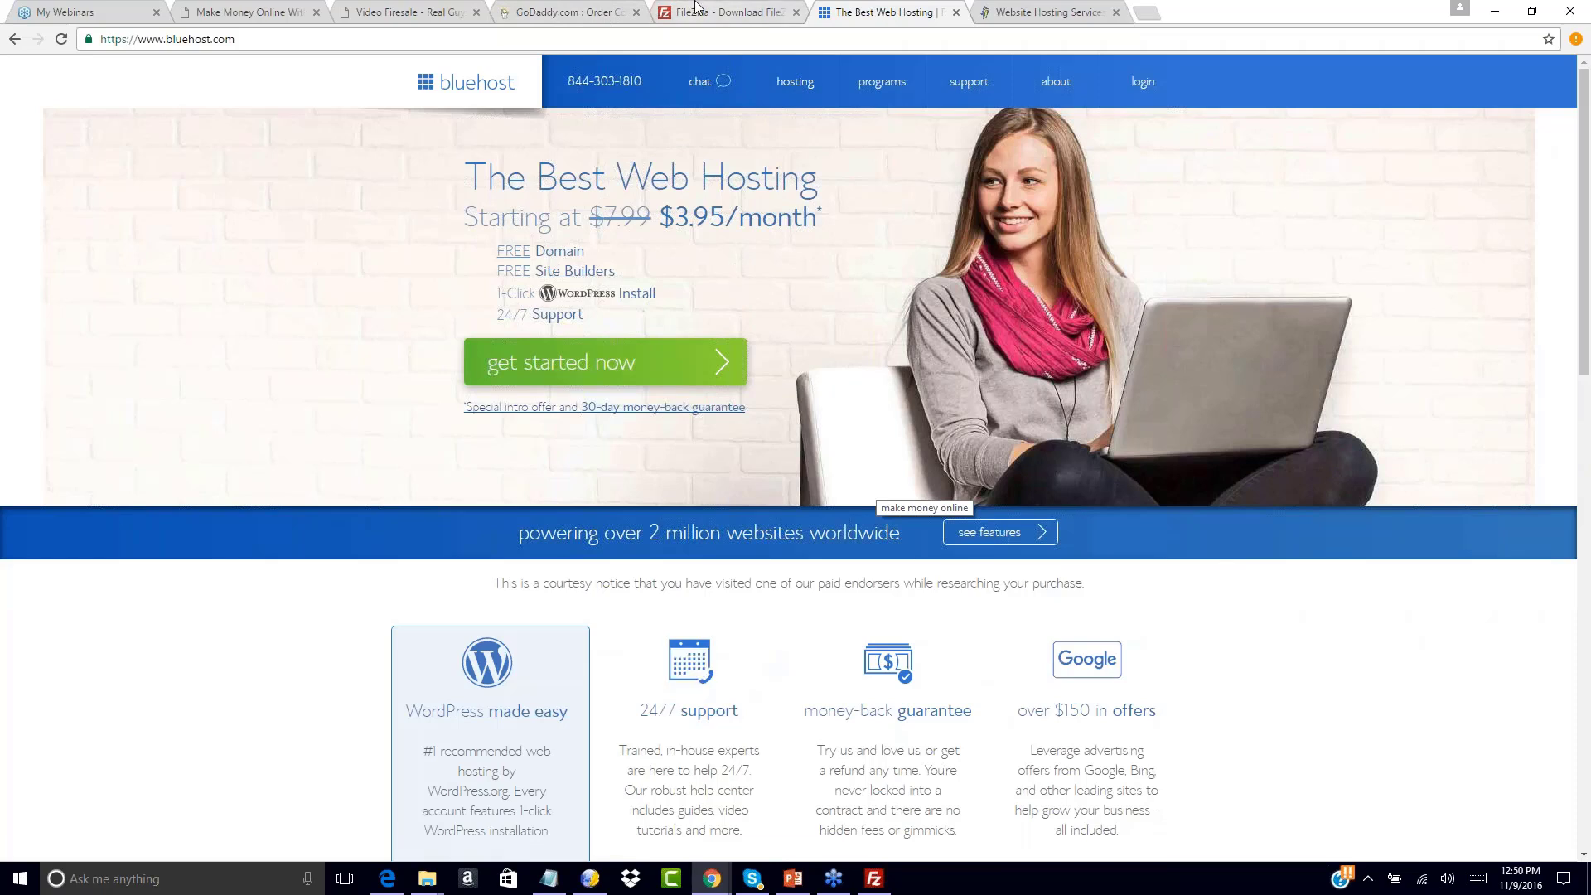
Open Bluehost's self-help support page, close the FileZilla download tab, and bring up FileZilla
{"action": "mouse_move", "coordinate": [968, 83]}
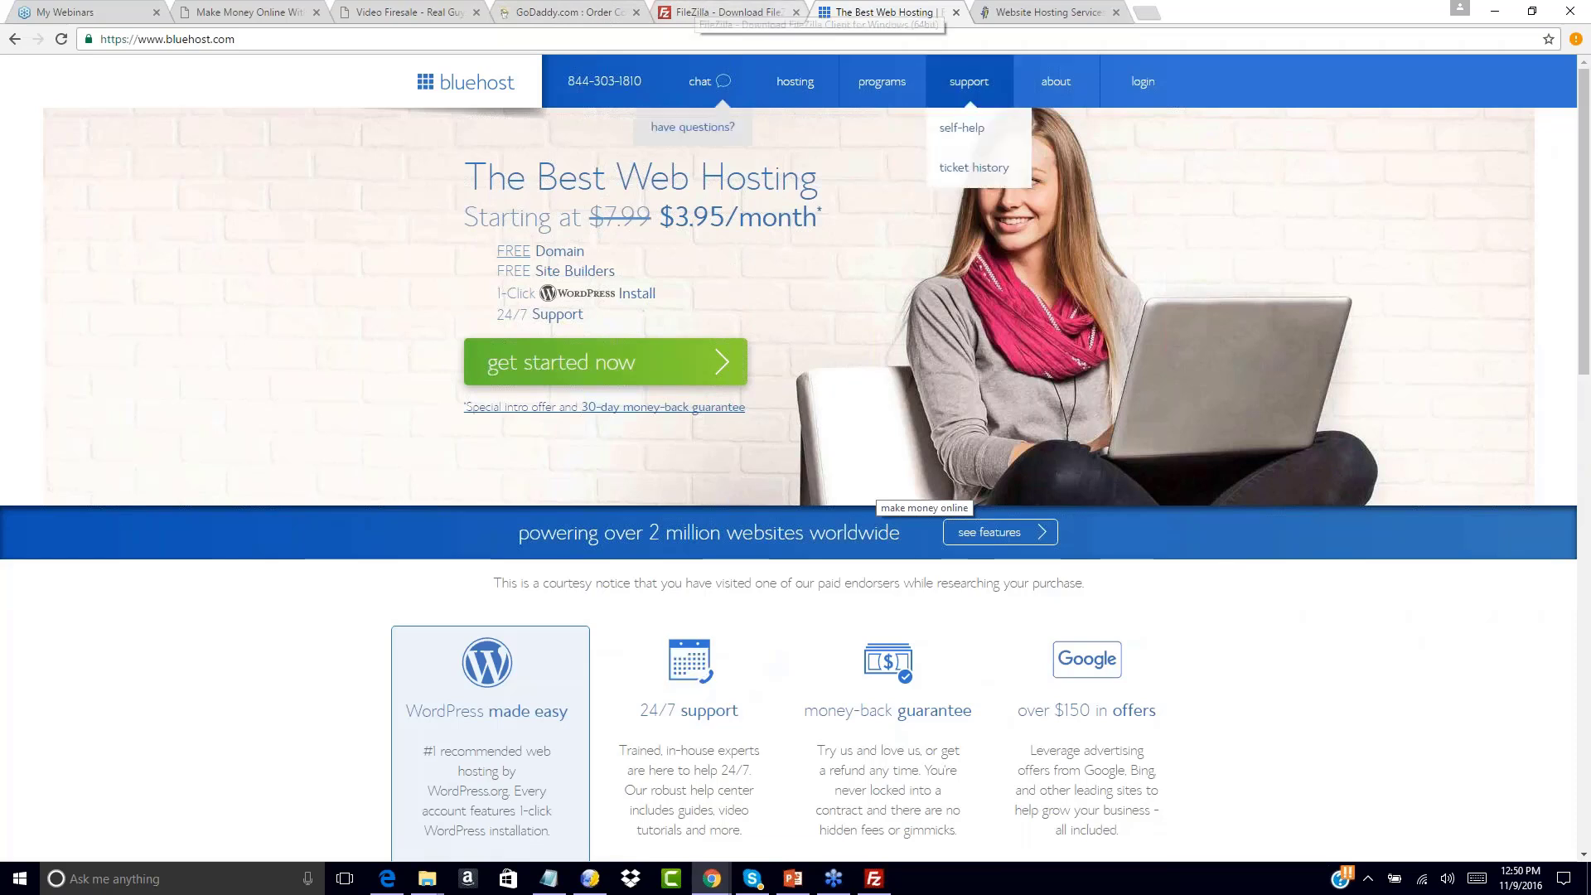
{"action": "left_click", "coordinate": [961, 128]}
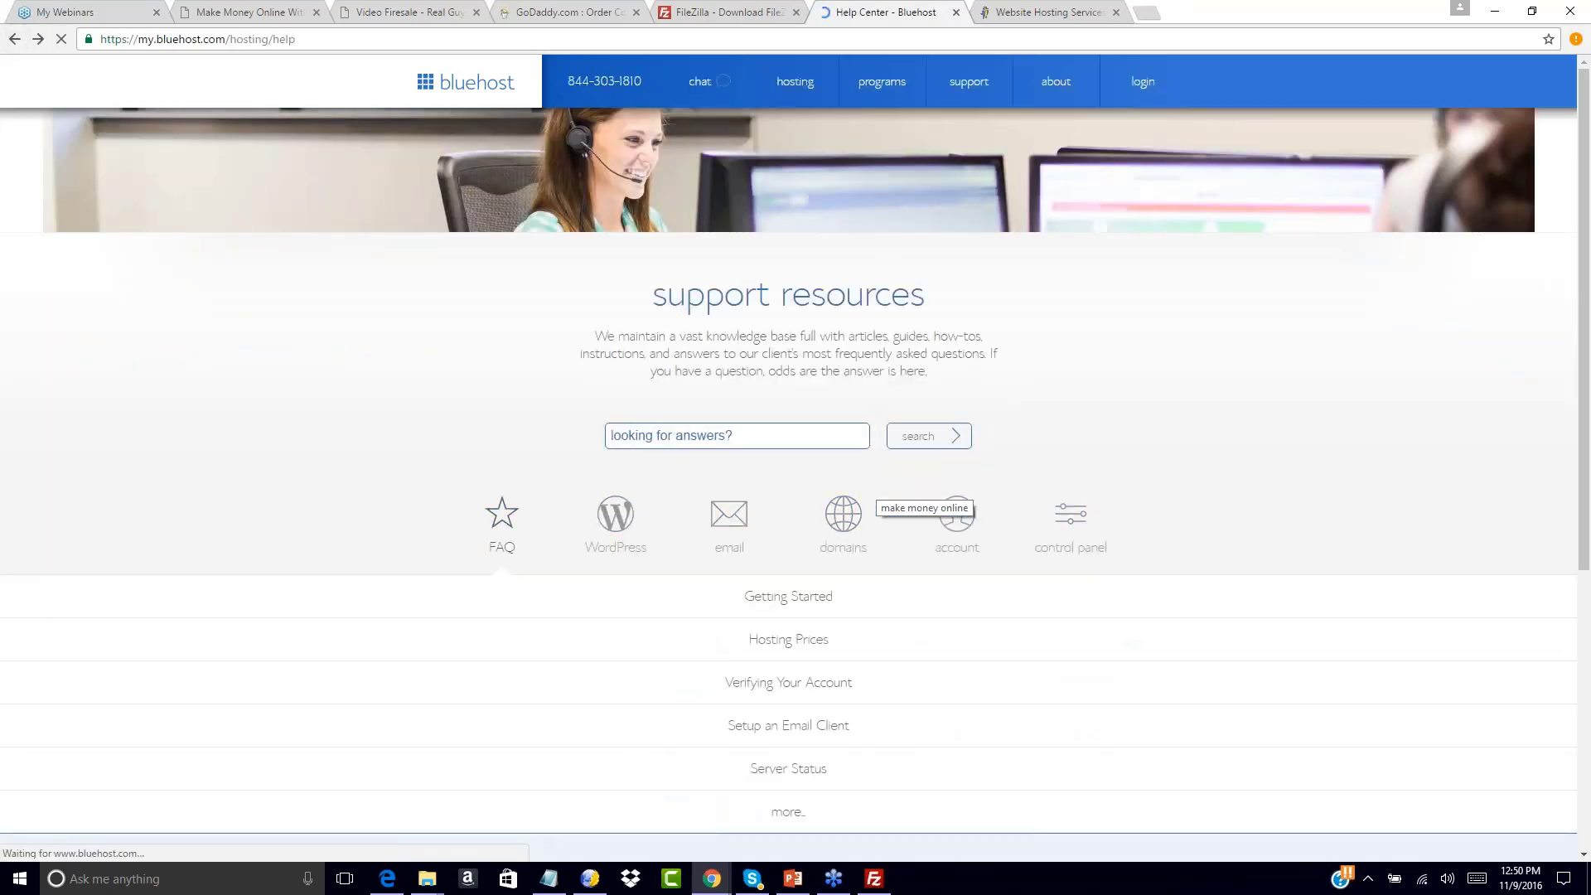
{"action": "left_click", "coordinate": [719, 11]}
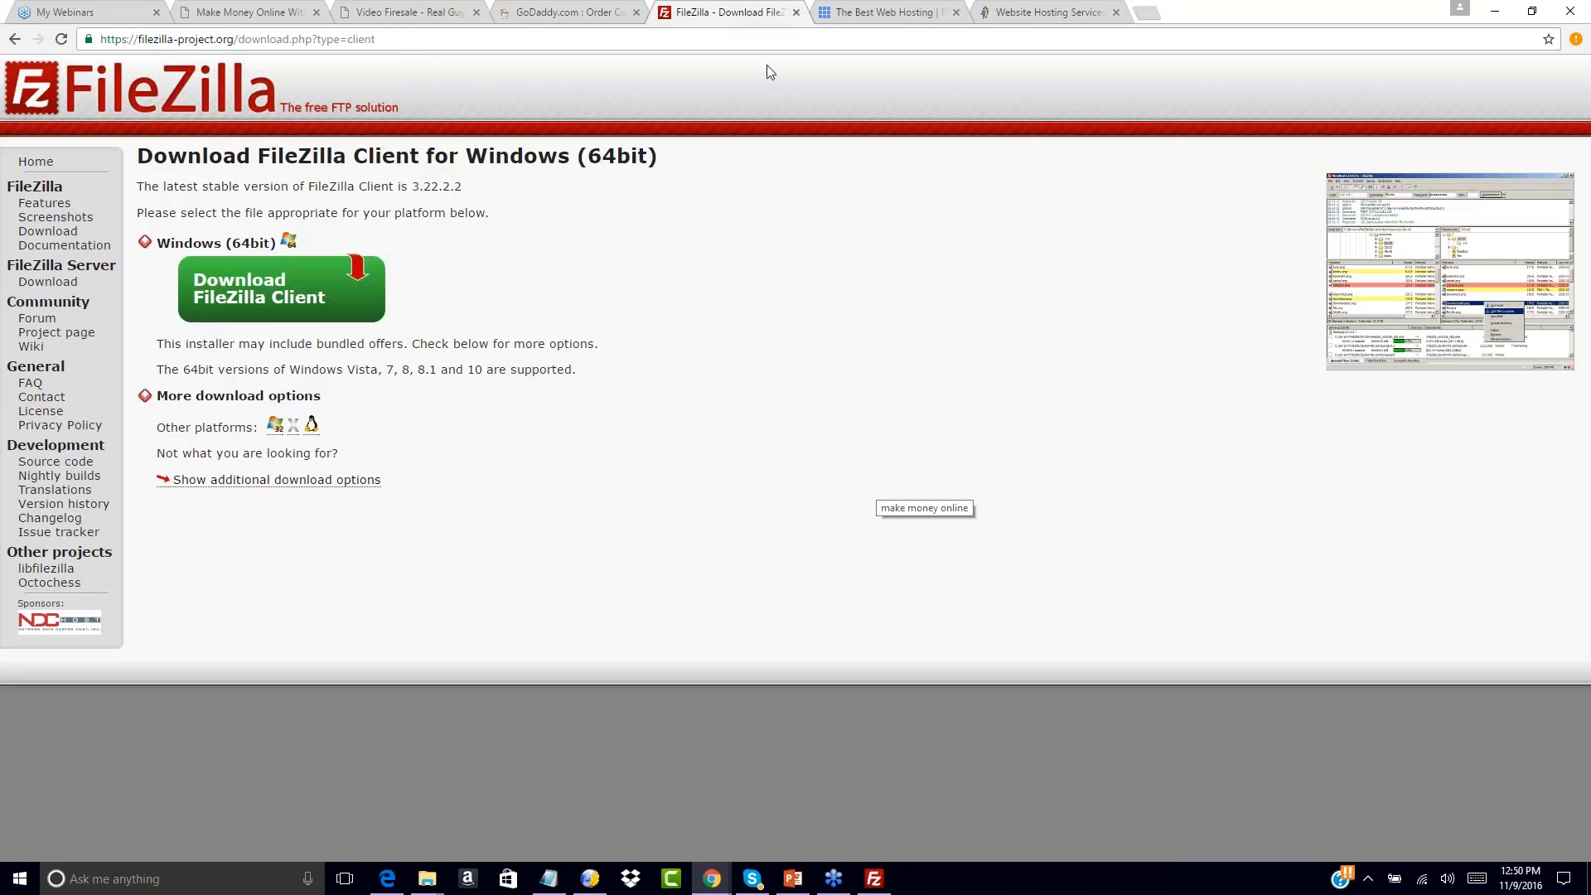
{"action": "left_click", "coordinate": [796, 11]}
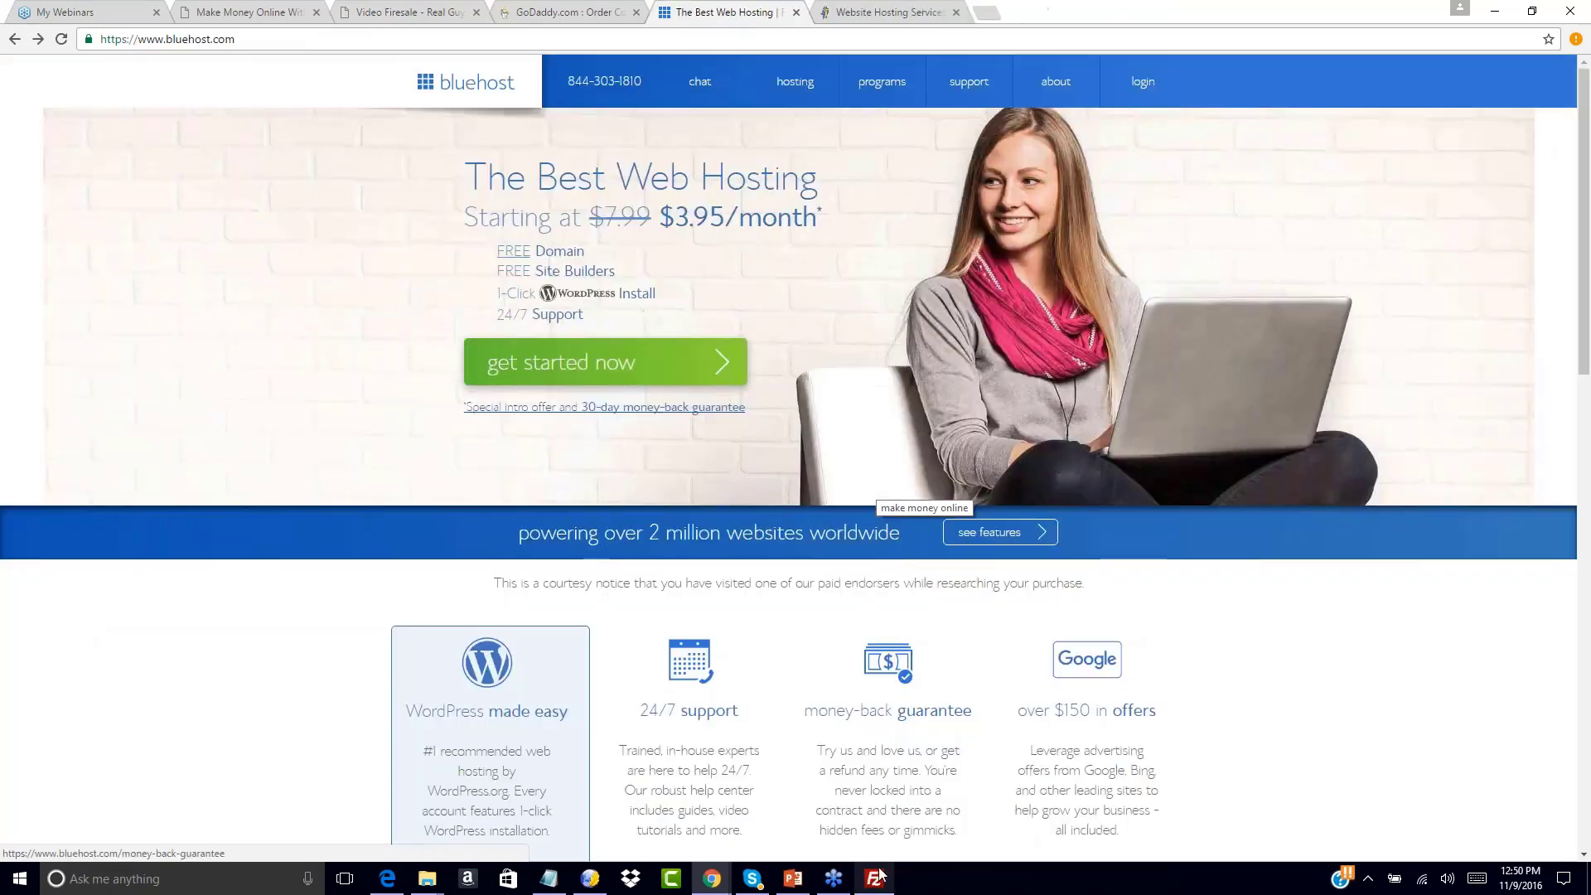
{"action": "left_click", "coordinate": [876, 878]}
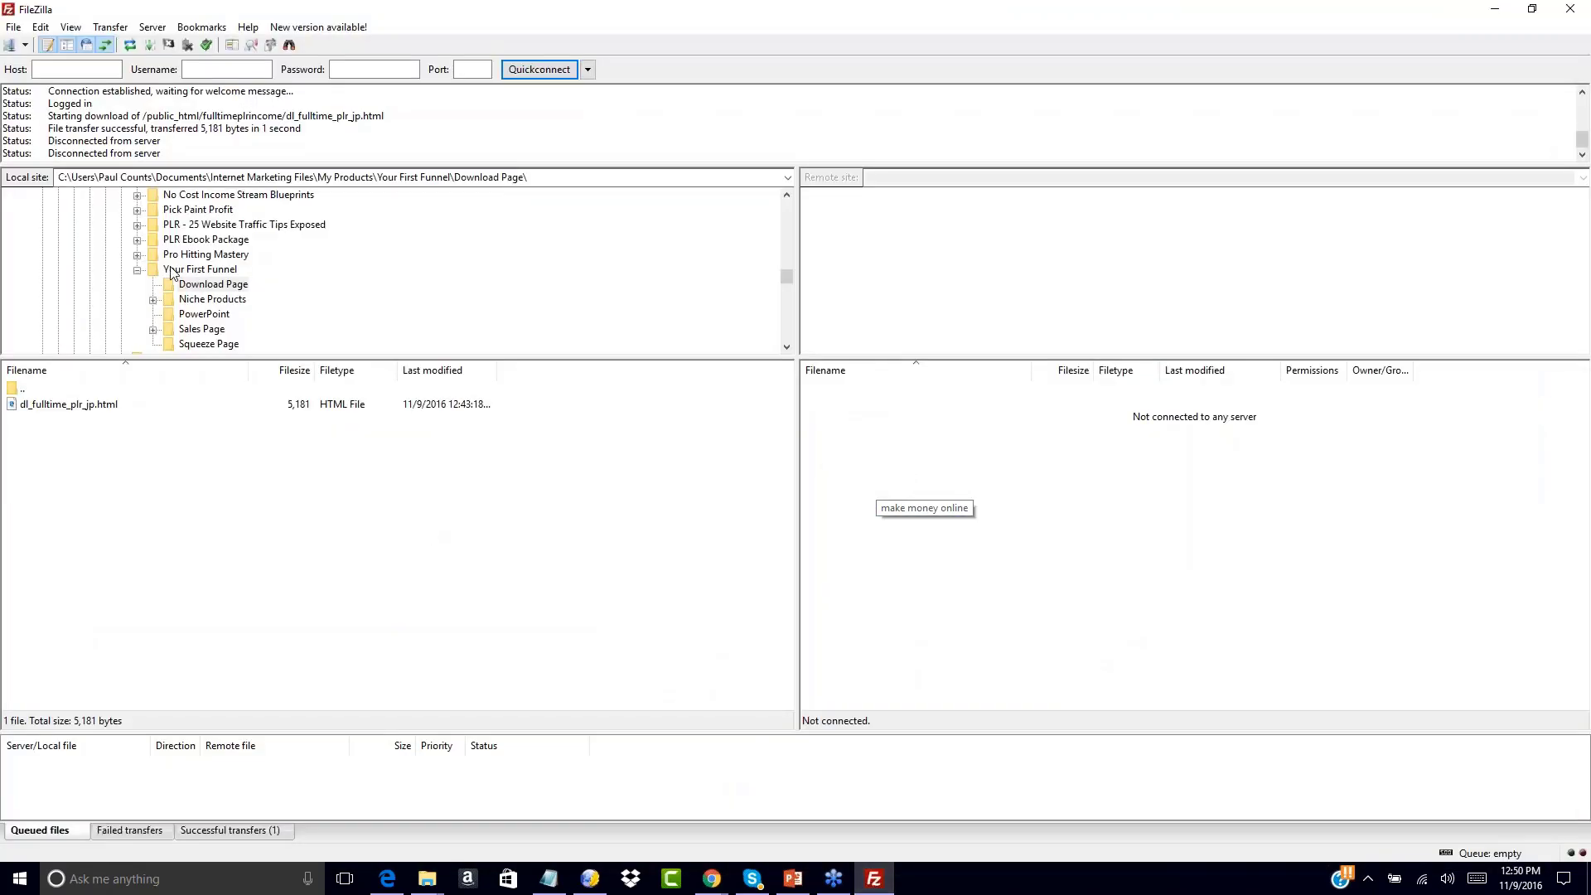
Open FileZilla's Site Manager and add a new site entry
{"action": "left_click", "coordinate": [27, 46]}
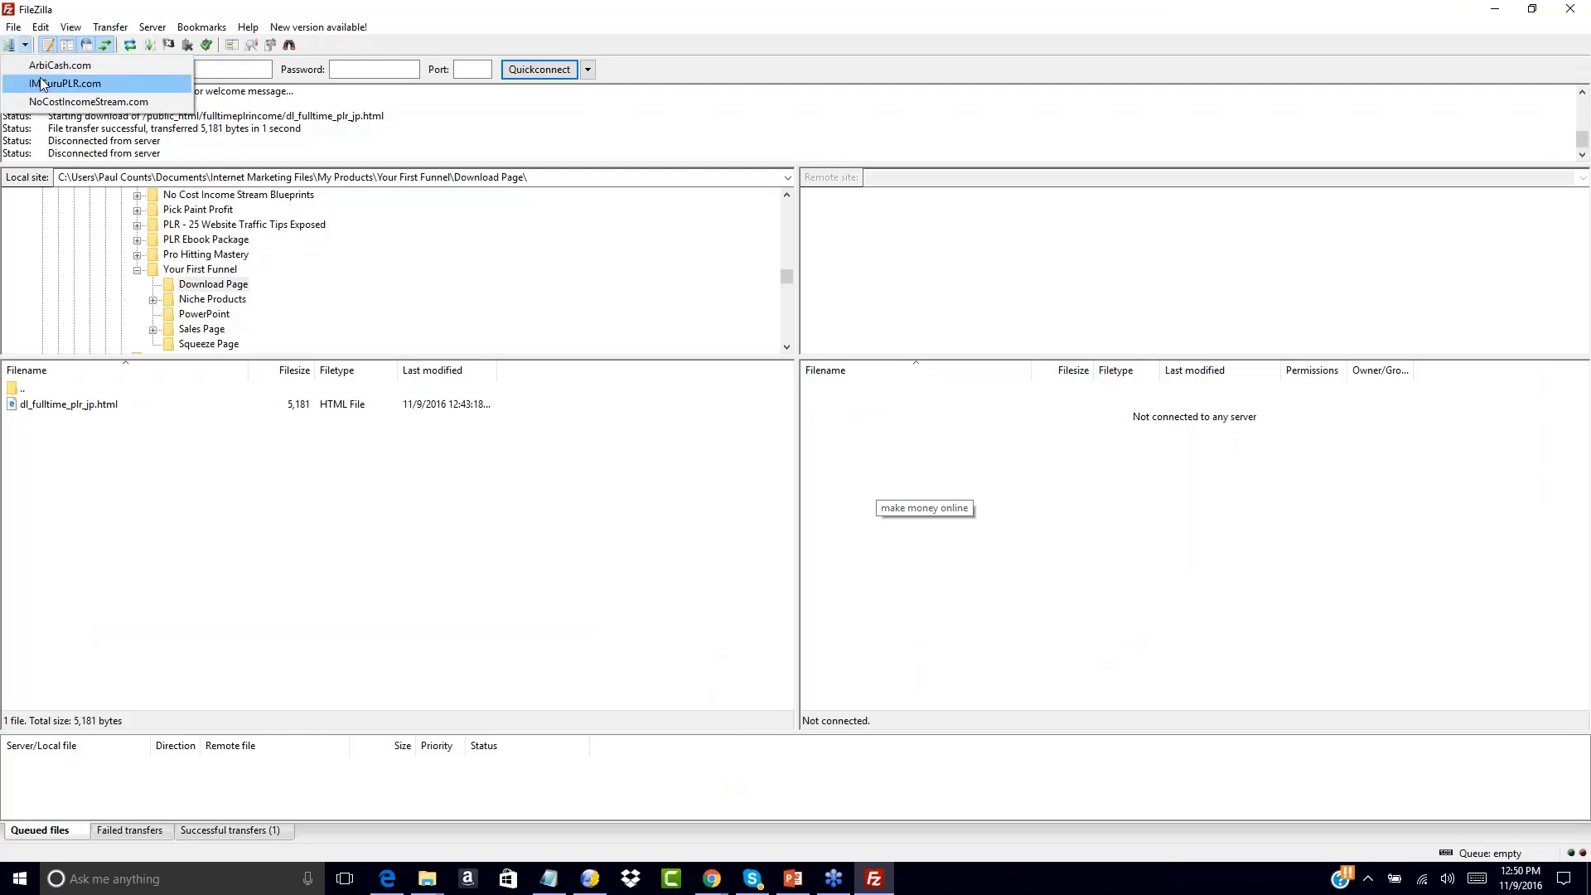
{"action": "left_click", "coordinate": [10, 44]}
{"action": "left_click", "coordinate": [10, 45]}
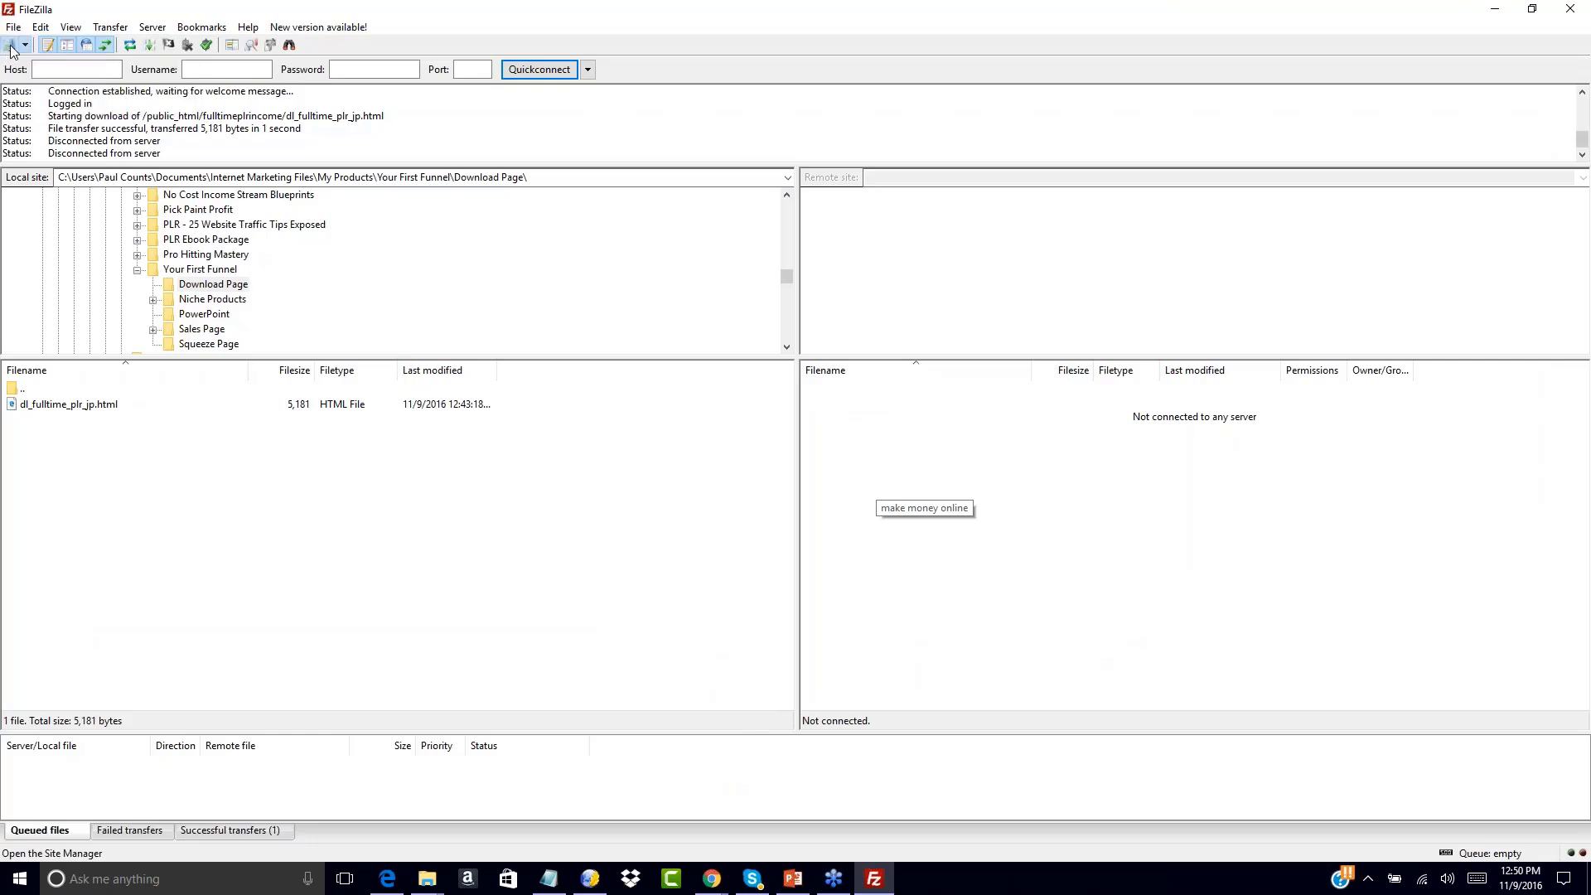
{"action": "left_click", "coordinate": [580, 528]}
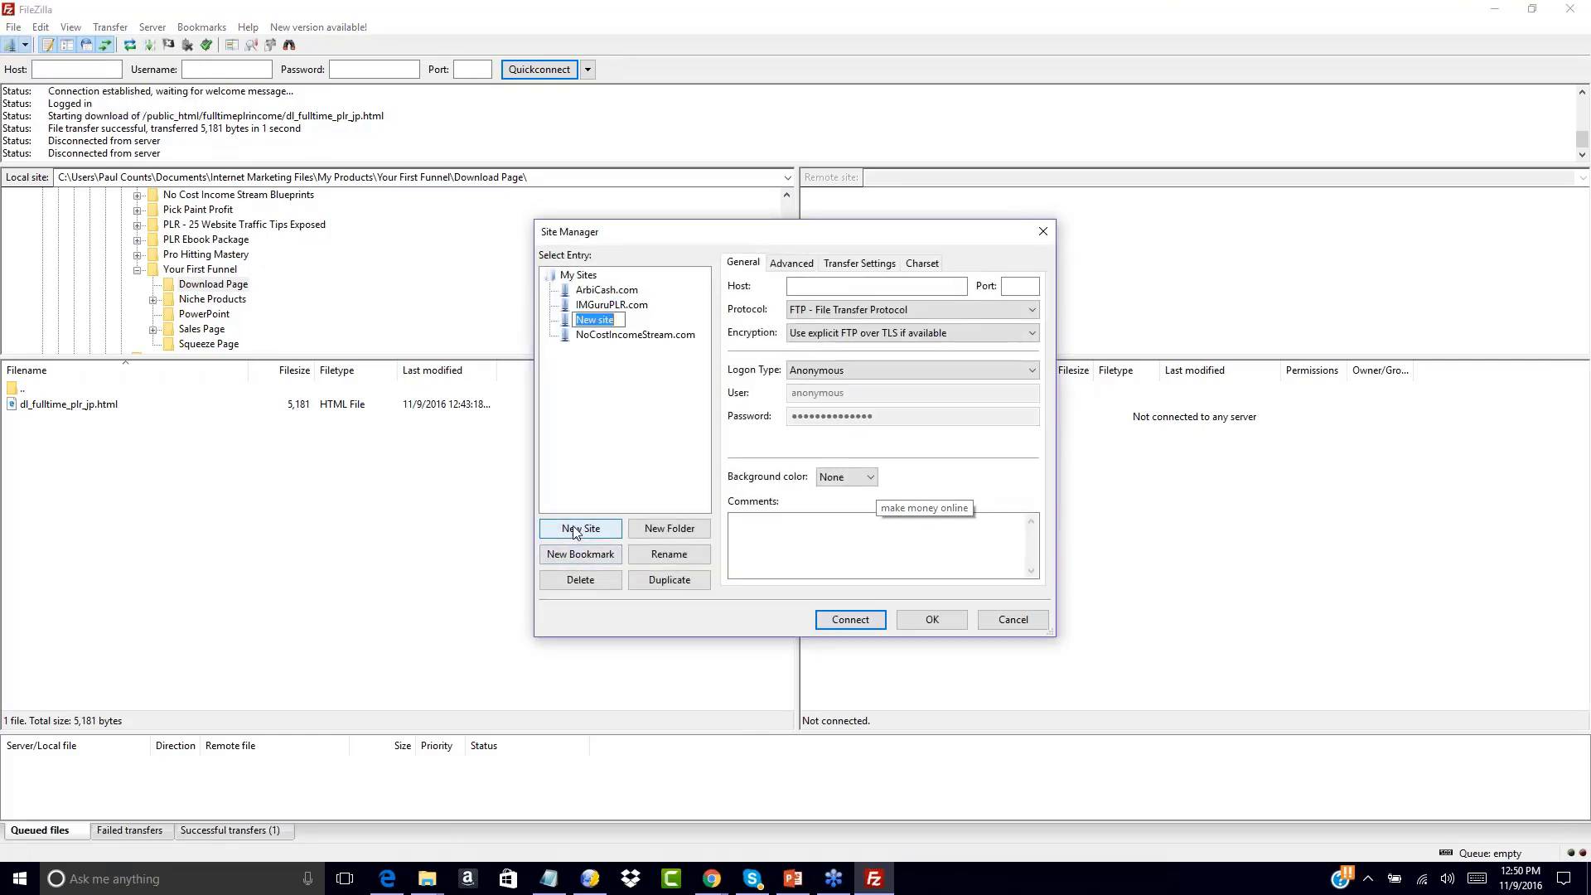
{"action": "left_click", "coordinate": [808, 288]}
{"action": "type", "text": "your"}
{"action": "key", "text": "BackSpace"}
{"action": "key", "text": "BackSpace"}
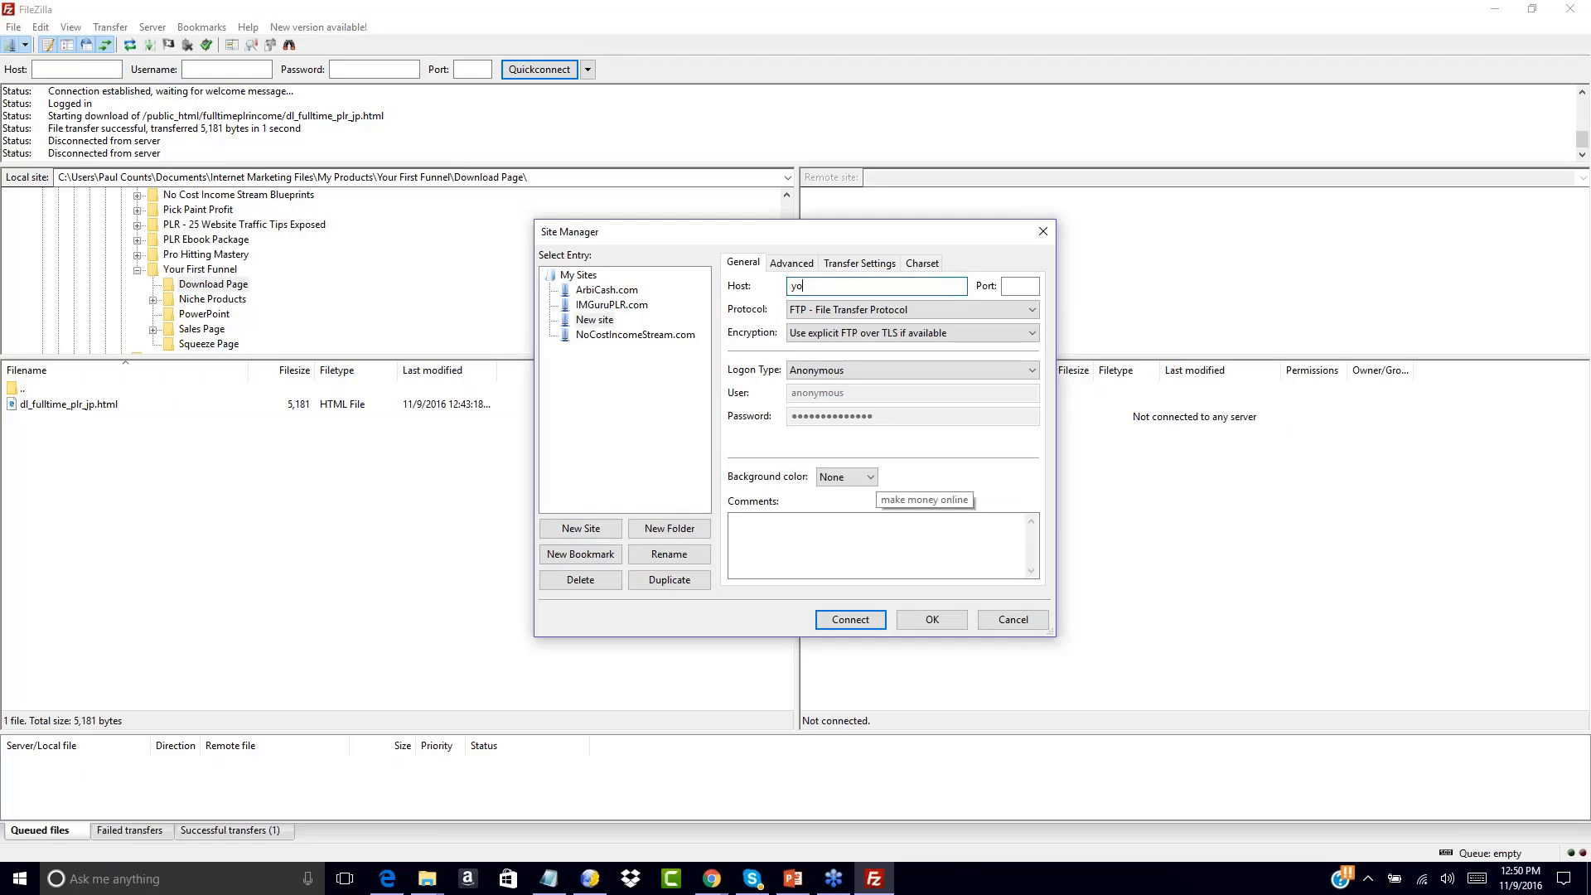
Rename the new site entry to YourFitnessOffer.com, dismissing the missing-hostname warnings
{"action": "left_click", "coordinate": [591, 319]}
{"action": "right_click", "coordinate": [593, 319]}
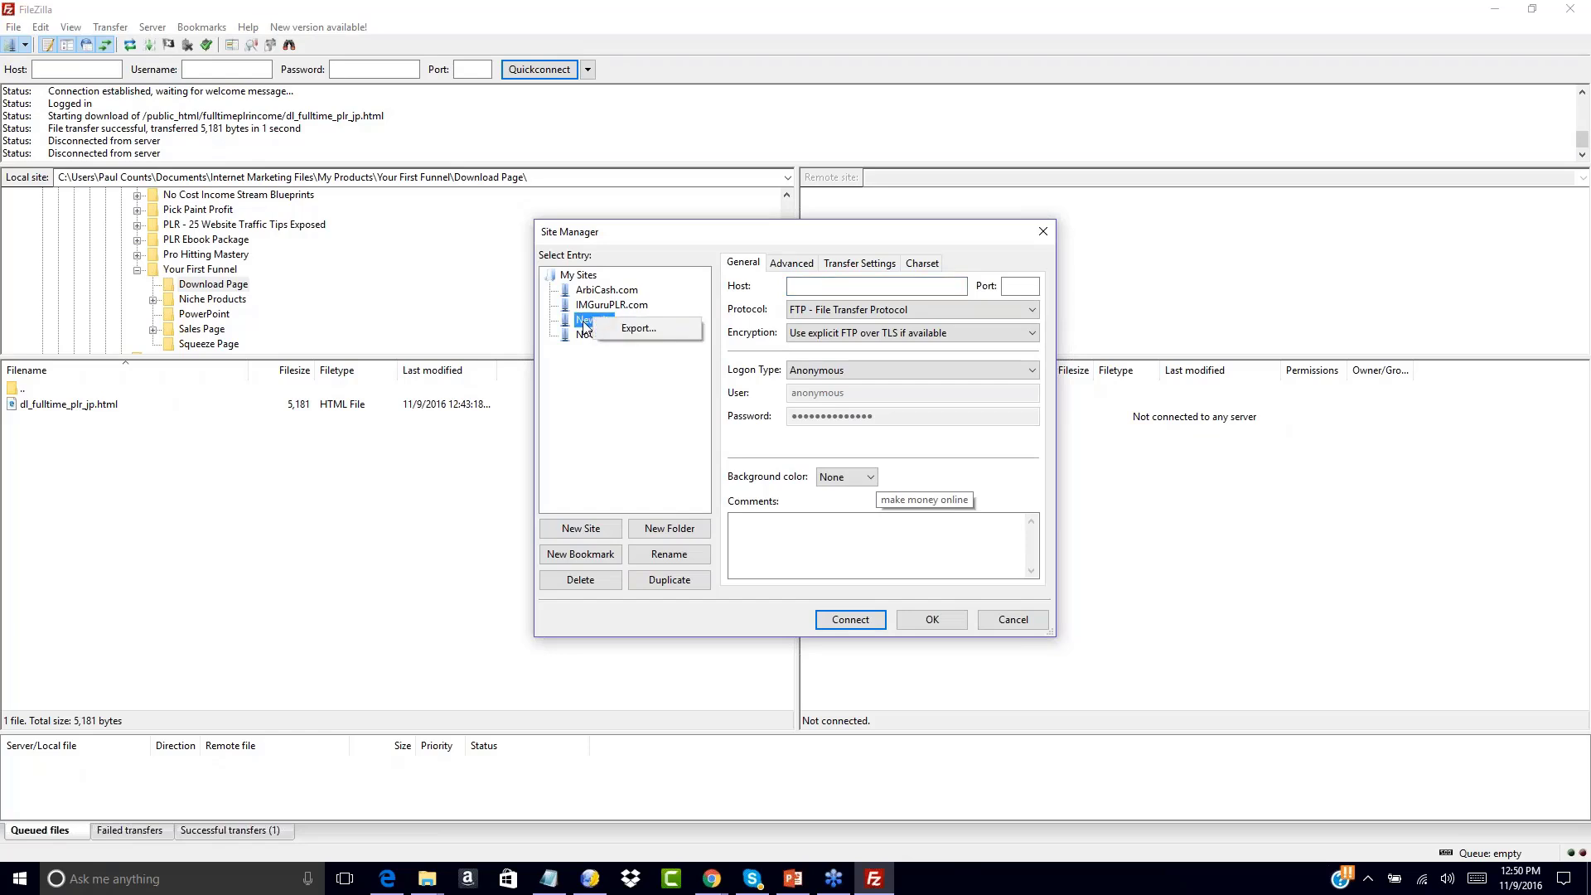
{"action": "left_click", "coordinate": [585, 330]}
{"action": "left_click", "coordinate": [859, 500]}
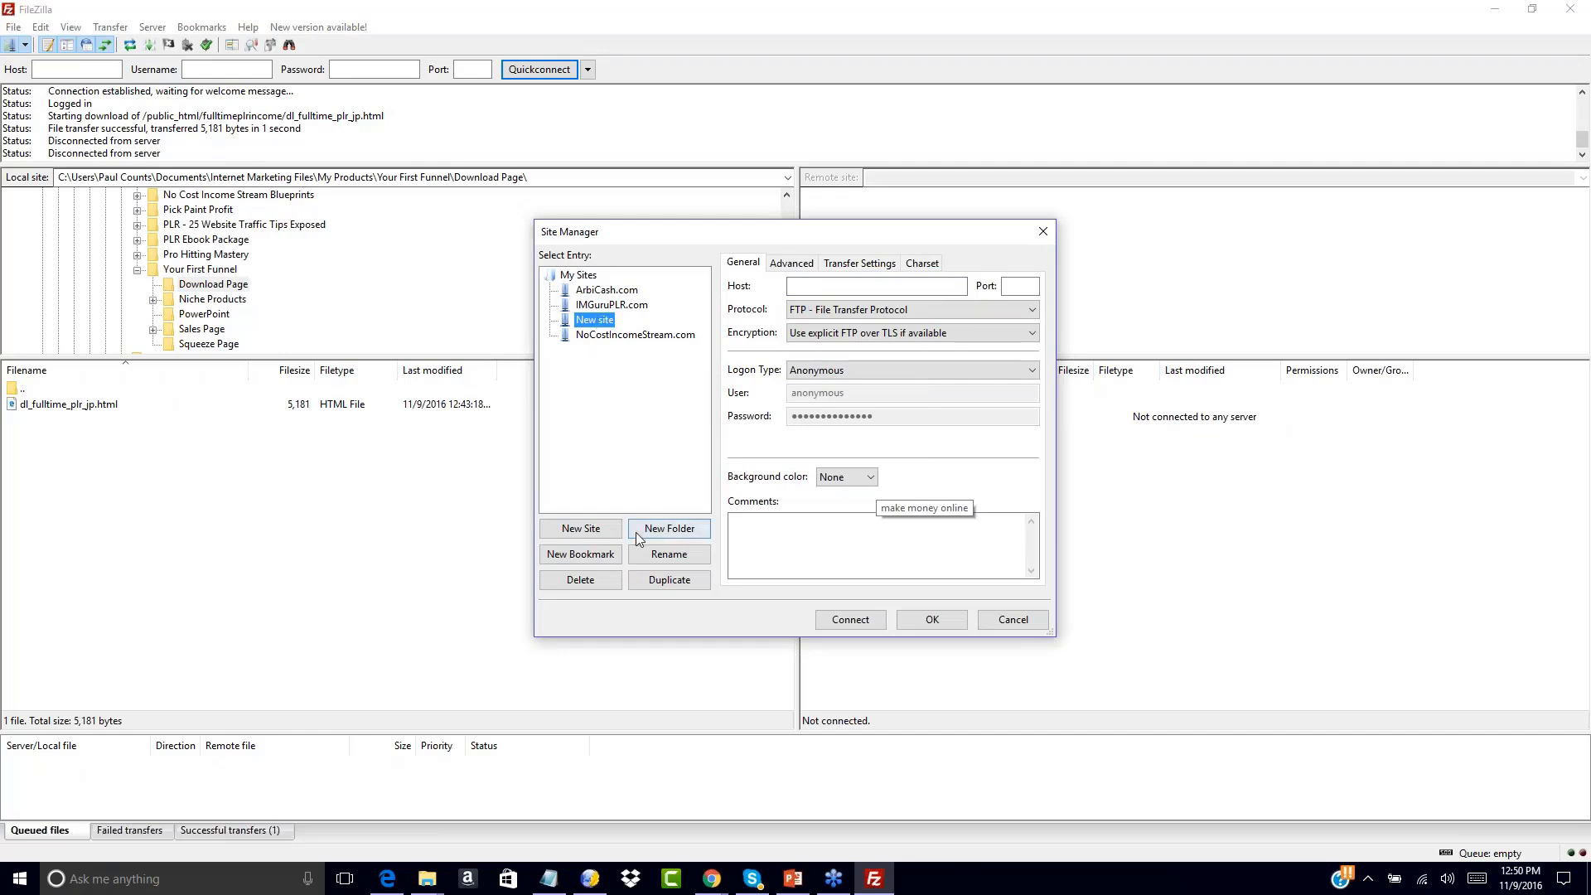
{"action": "left_click", "coordinate": [663, 553]}
{"action": "left_click", "coordinate": [692, 528]}
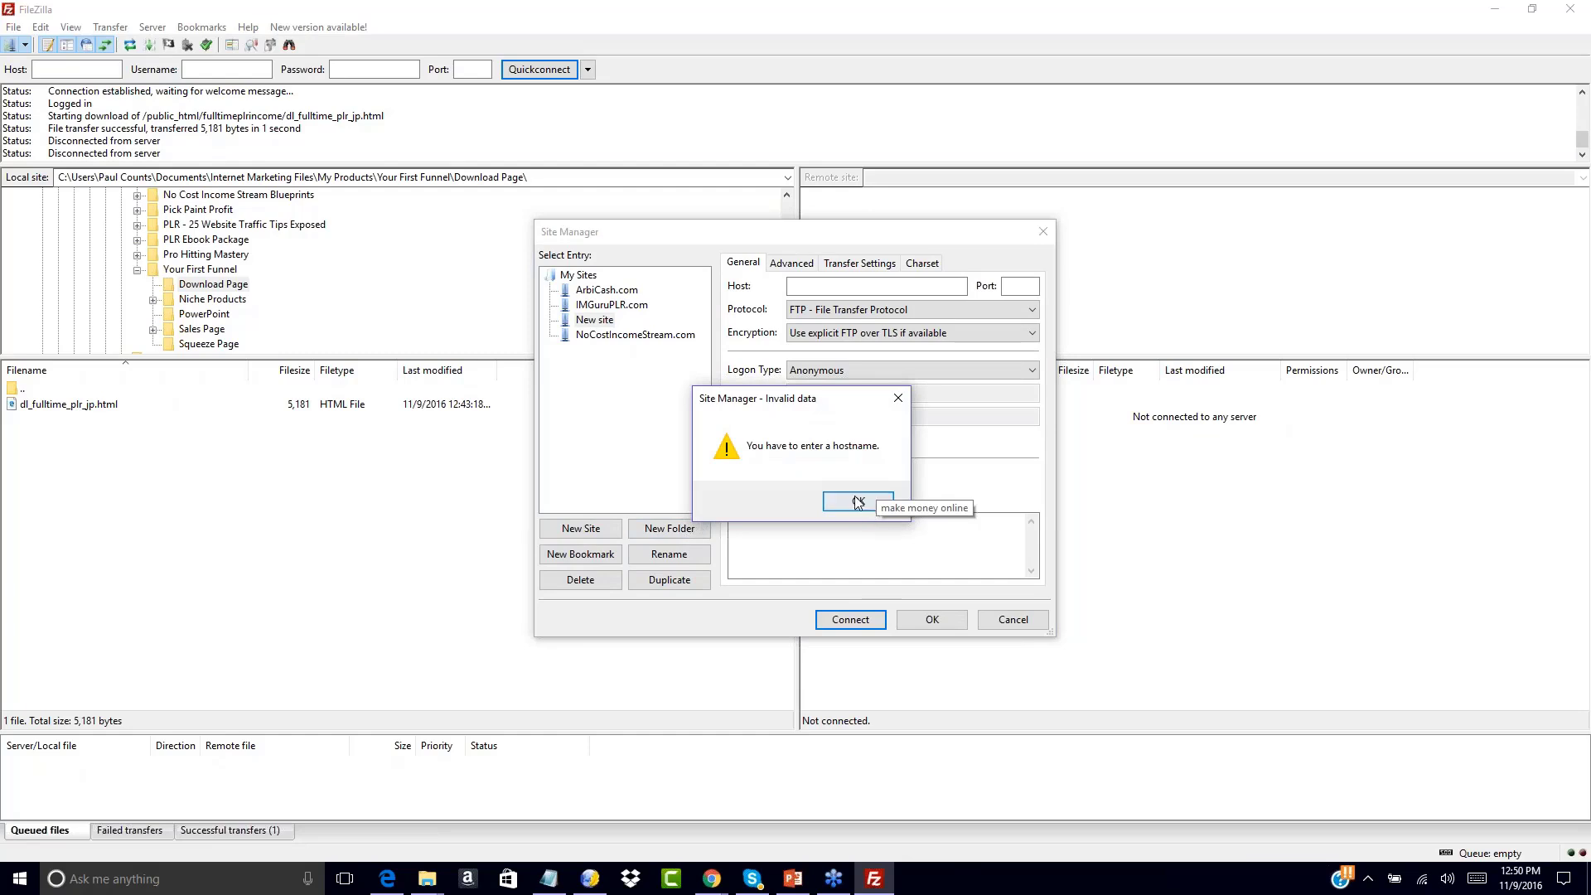
{"action": "left_click", "coordinate": [860, 501]}
{"action": "left_click", "coordinate": [590, 320]}
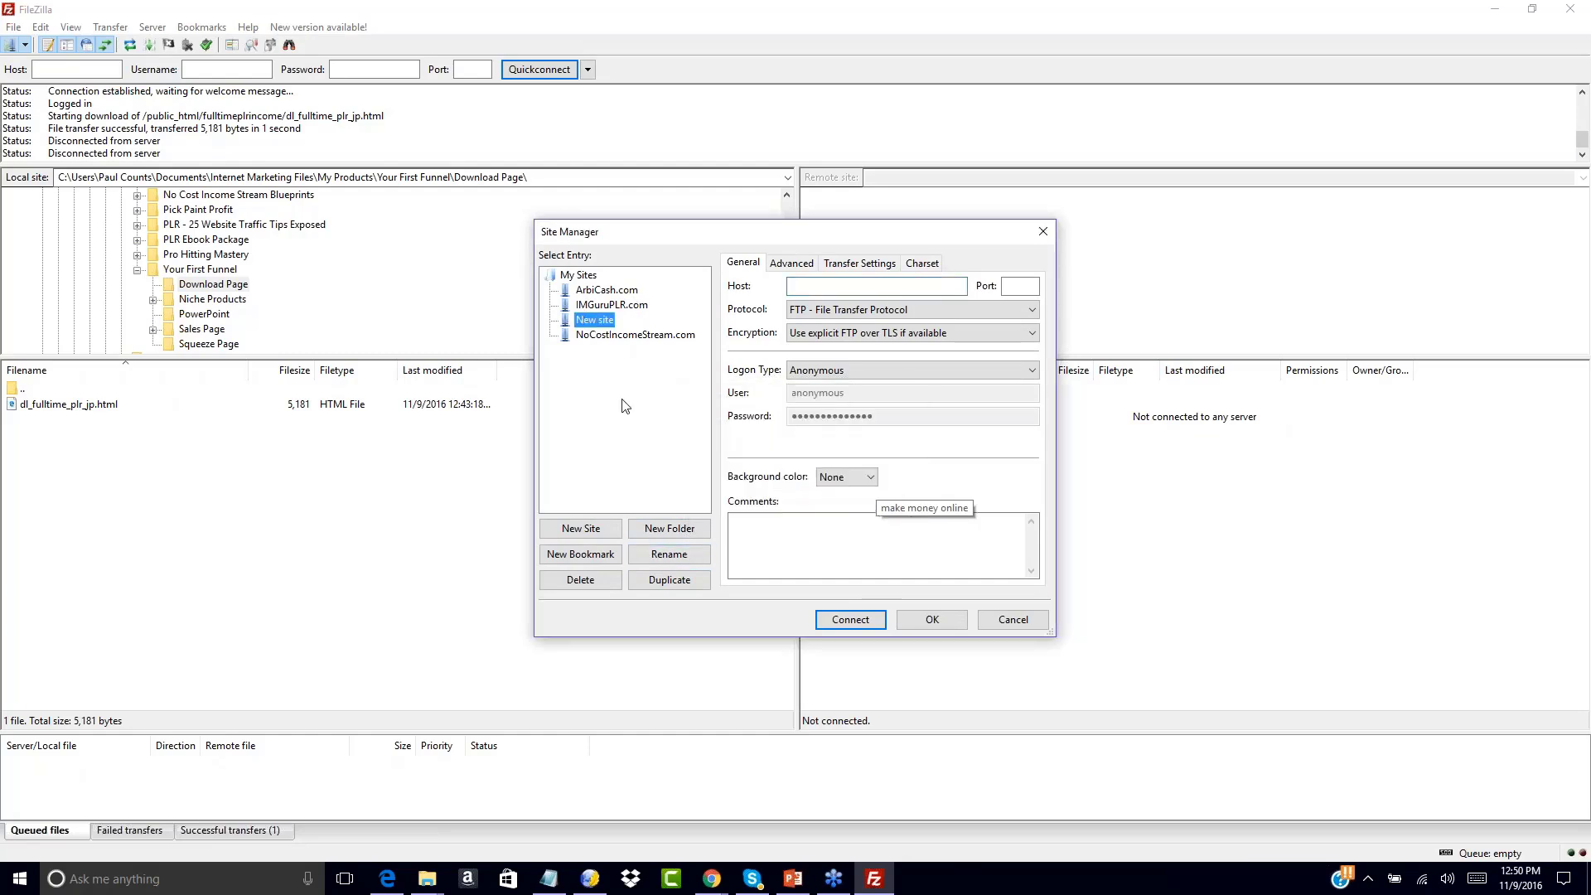
{"action": "left_click", "coordinate": [651, 554]}
{"action": "type", "text": "YourFitnessOffer.com"}
{"action": "key", "text": "Return"}
Set the host to yourfitnessoffer.com using FTP with plain, unencrypted FTP
{"action": "left_click", "coordinate": [803, 285]}
{"action": "type", "text": "yourfitness"}
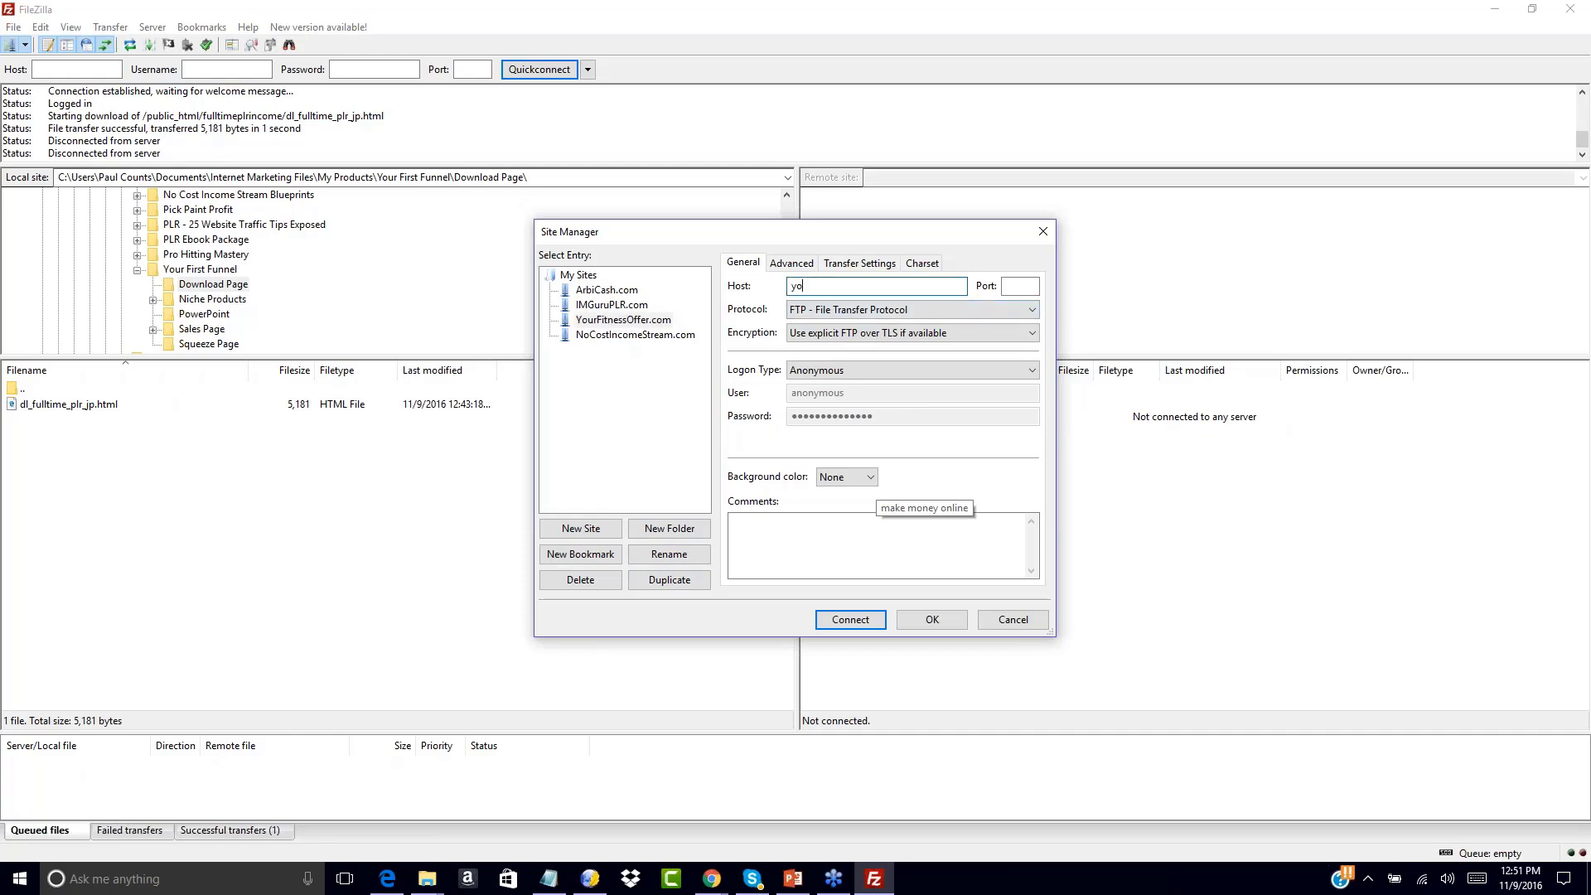
{"action": "type", "text": "offer.com"}
{"action": "left_click", "coordinate": [916, 310]}
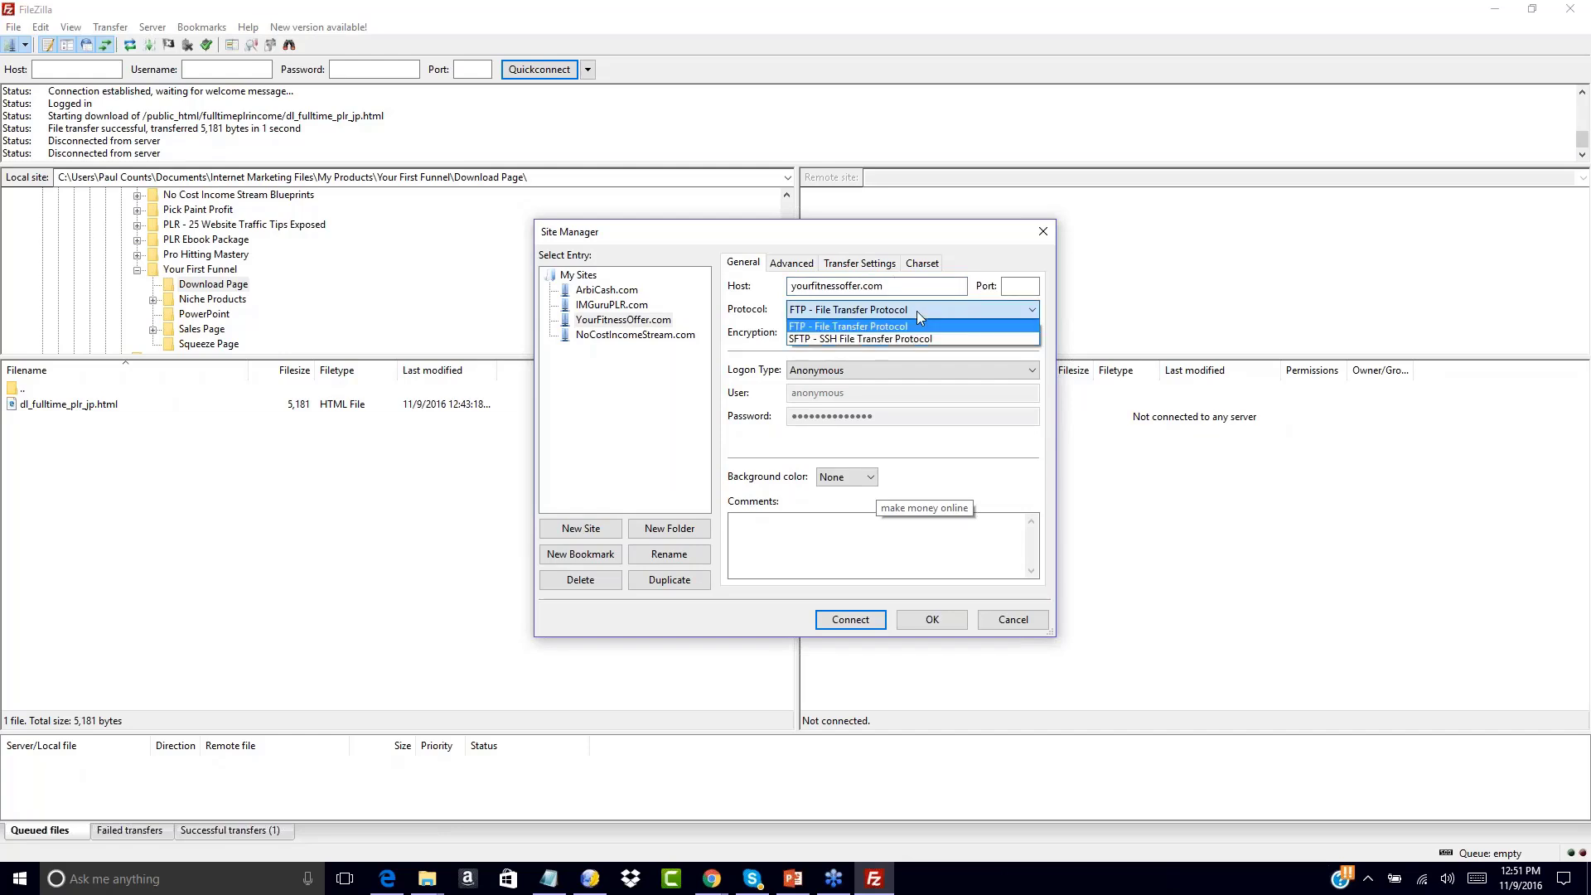
{"action": "left_click", "coordinate": [822, 328]}
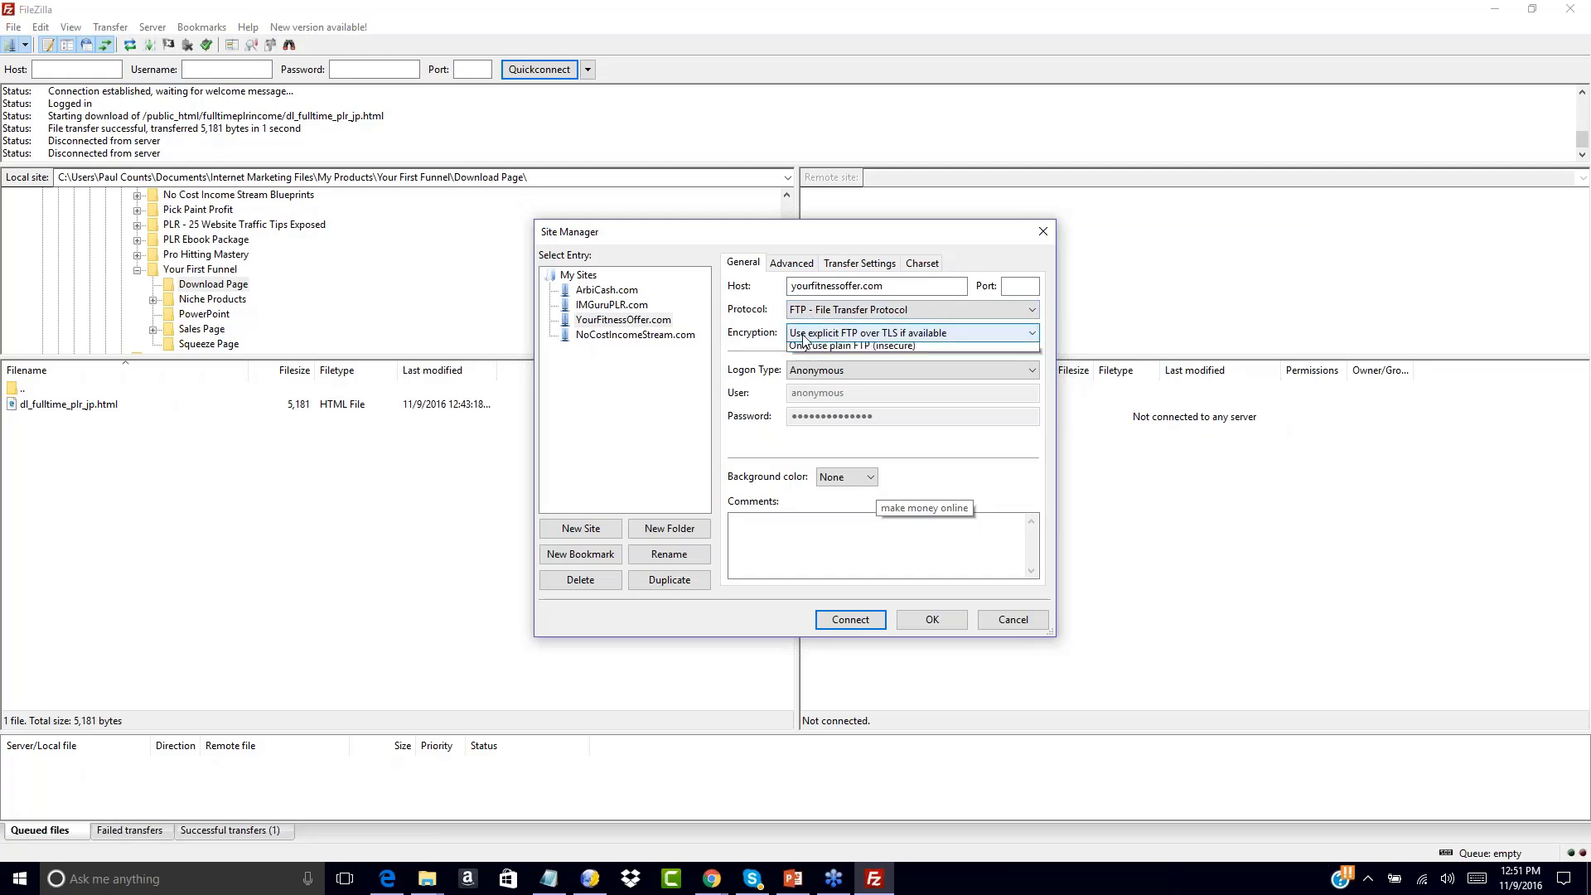
{"action": "left_click", "coordinate": [804, 338]}
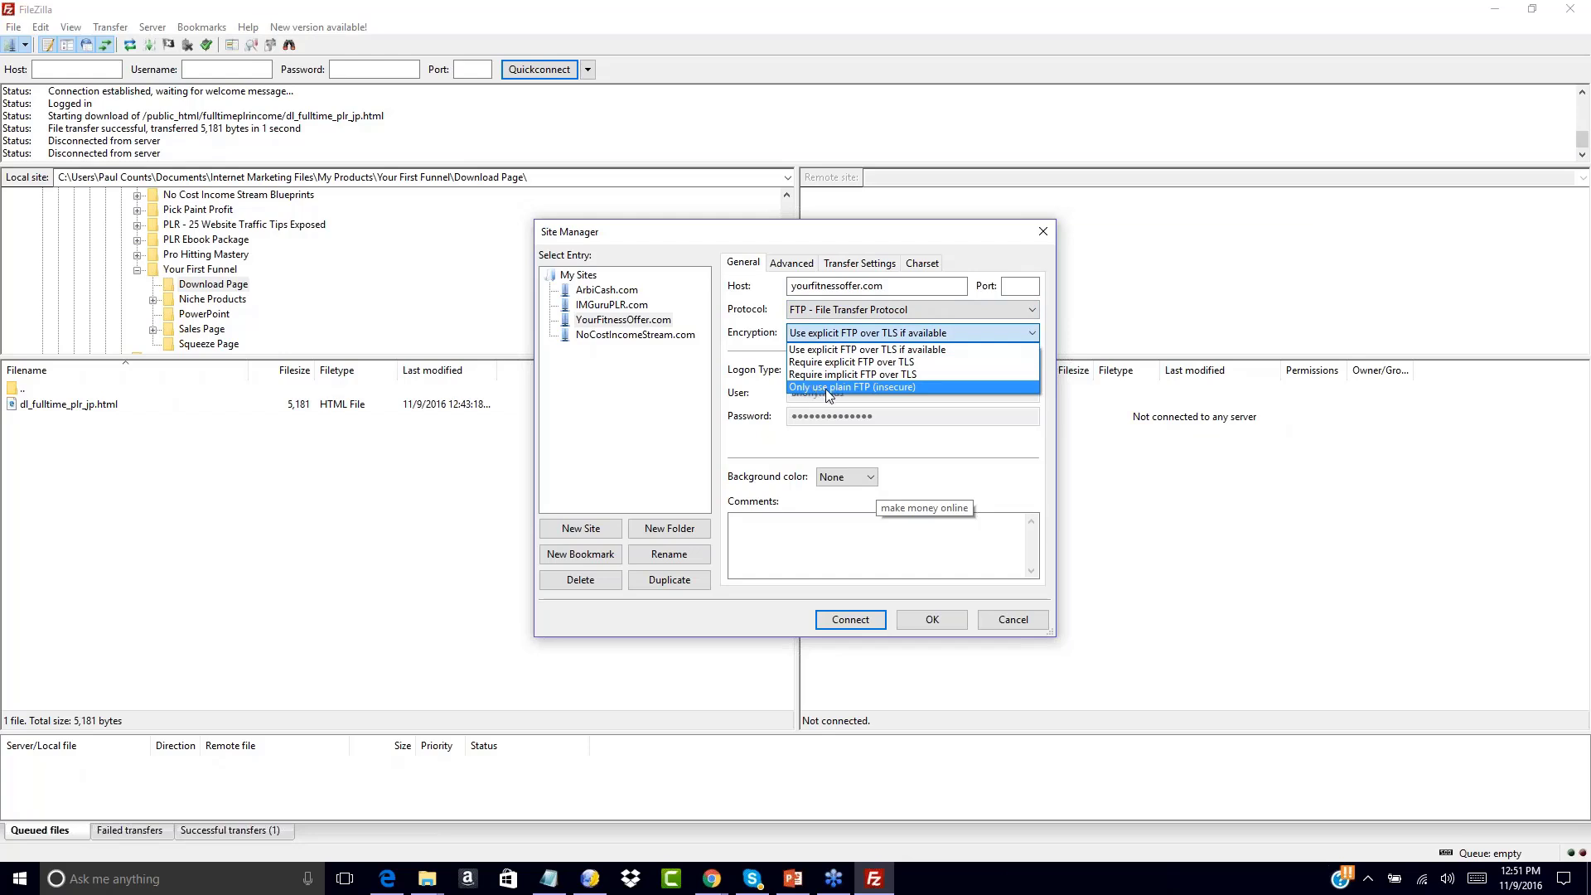
{"action": "left_click", "coordinate": [826, 388]}
Switch logon type to Normal, enter the account user name and password, and save
{"action": "left_click", "coordinate": [813, 373]}
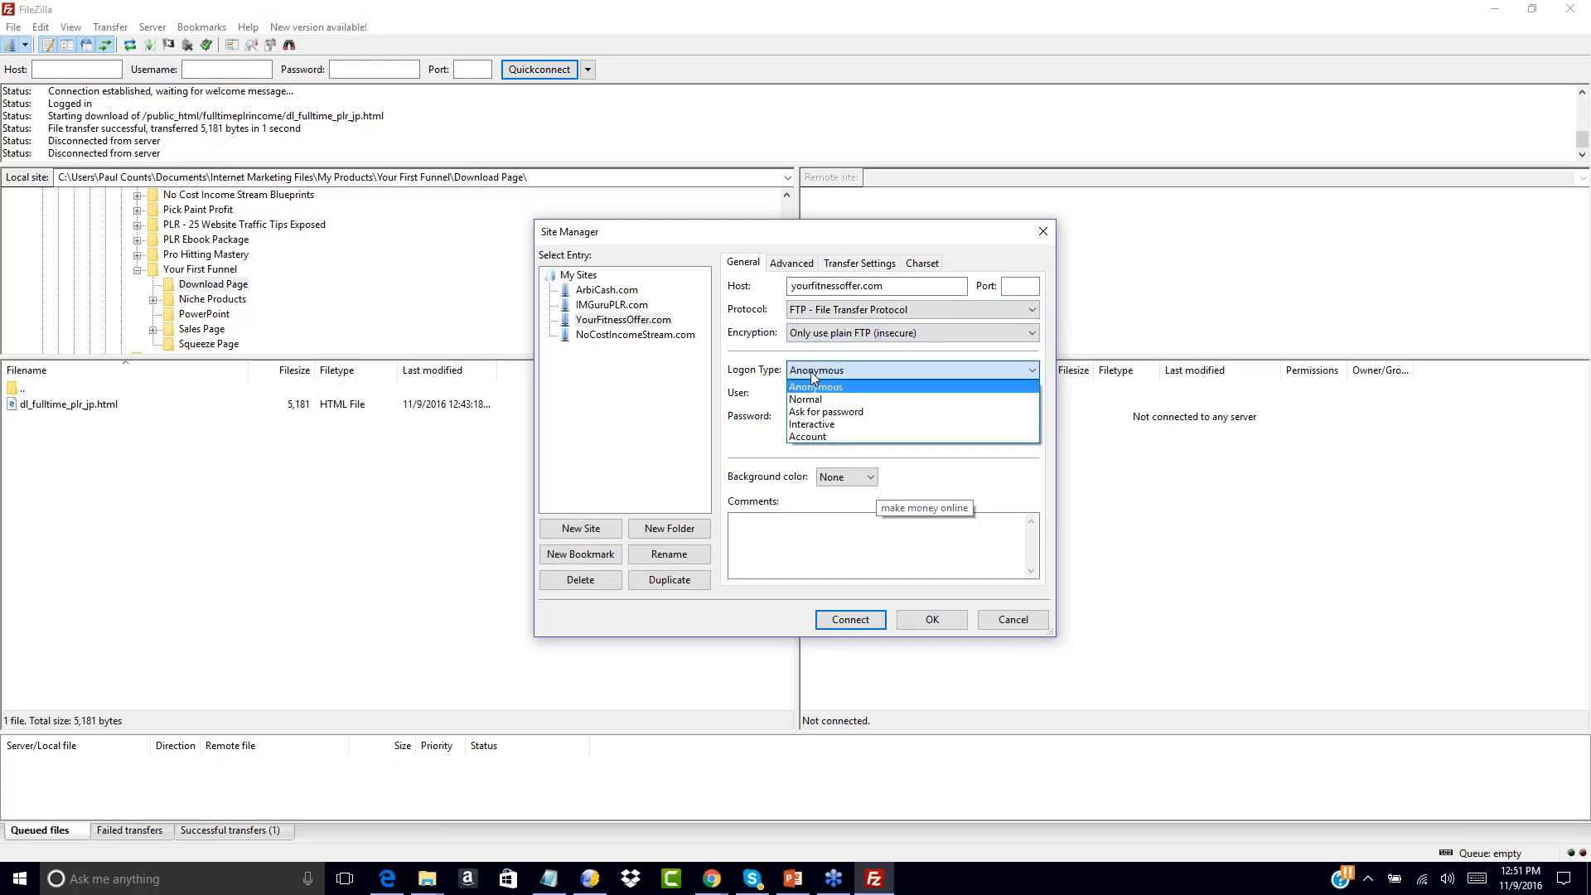
{"action": "left_click", "coordinate": [807, 396]}
{"action": "double_click", "coordinate": [851, 395]}
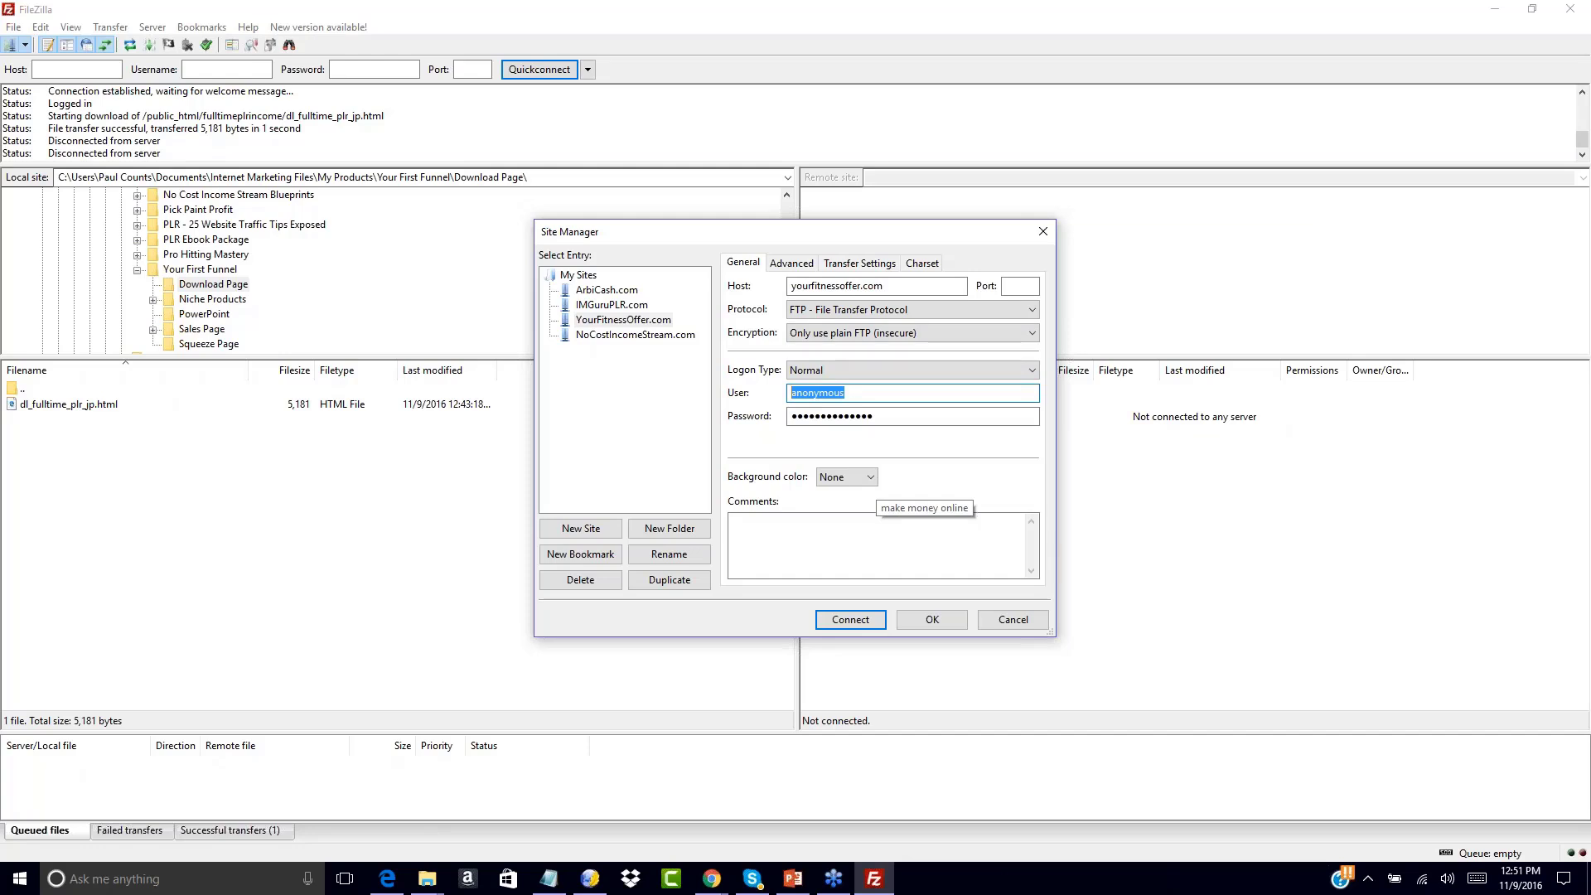
{"action": "type", "text": "username"}
{"action": "key", "text": "Tab"}
{"action": "type", "text": "password123"}
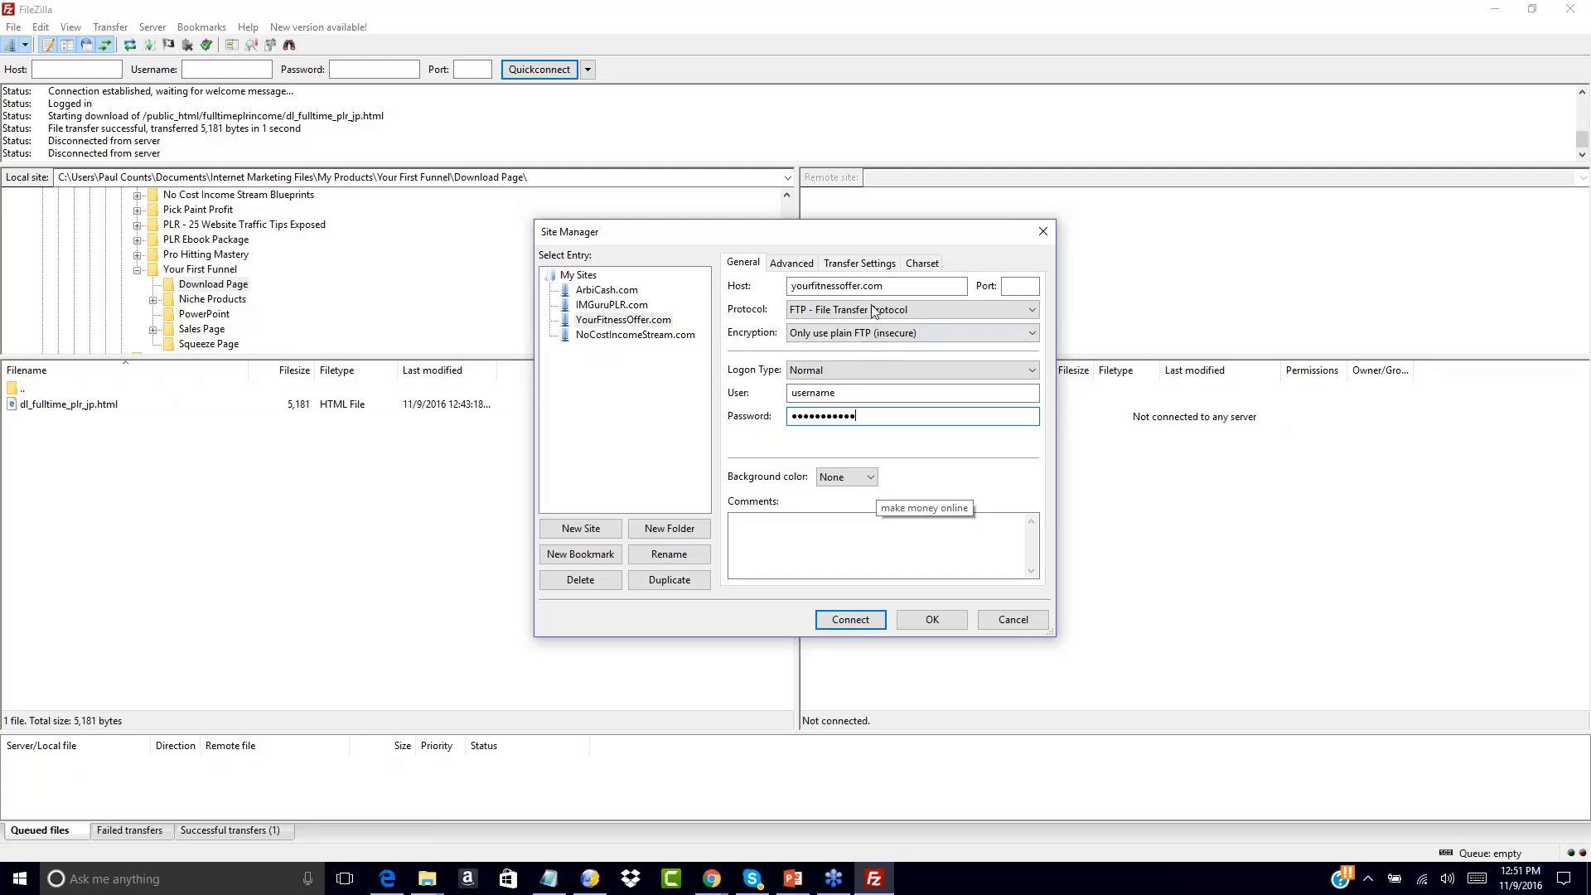
{"action": "left_click", "coordinate": [900, 285]}
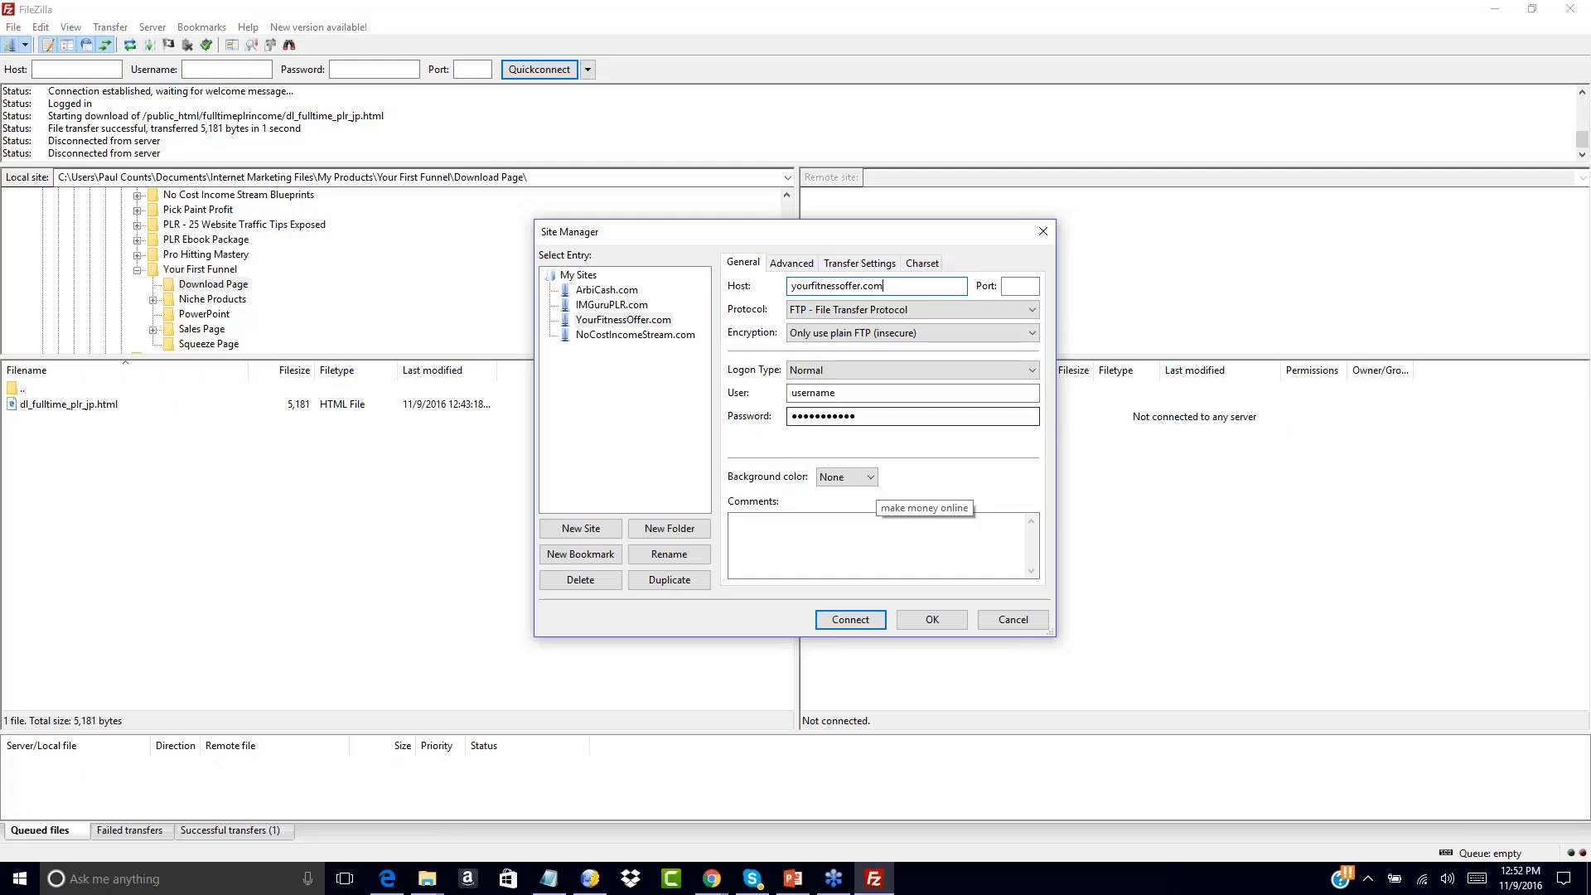
{"action": "left_click", "coordinate": [927, 622]}
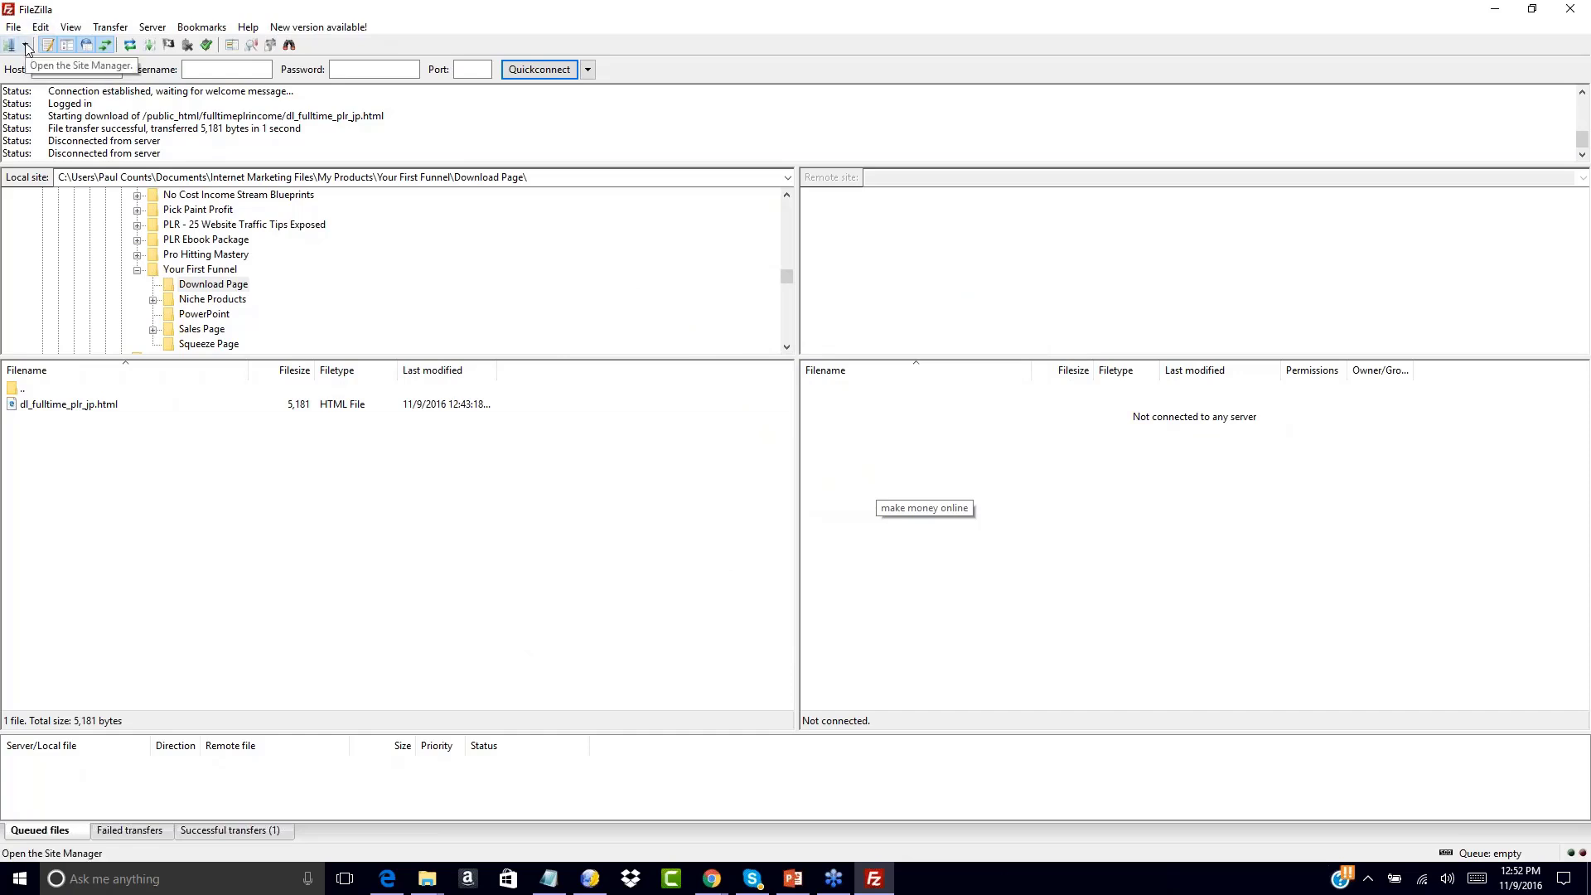
Connect to the IMGuruPLR.com server from the saved-sites list
{"action": "left_click", "coordinate": [20, 878]}
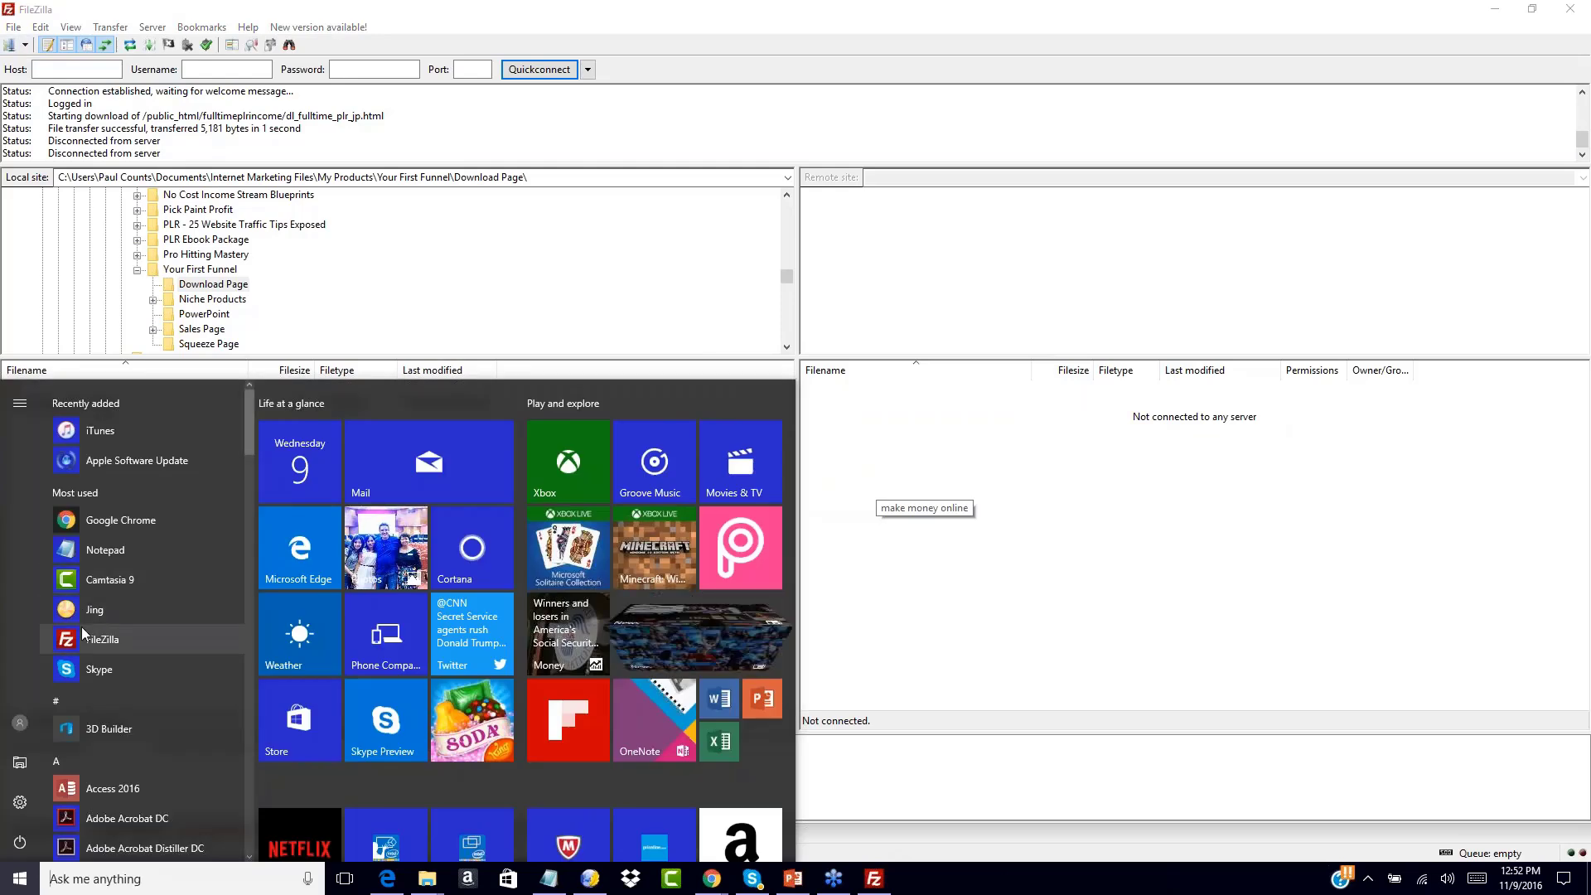
{"action": "left_click", "coordinate": [20, 878]}
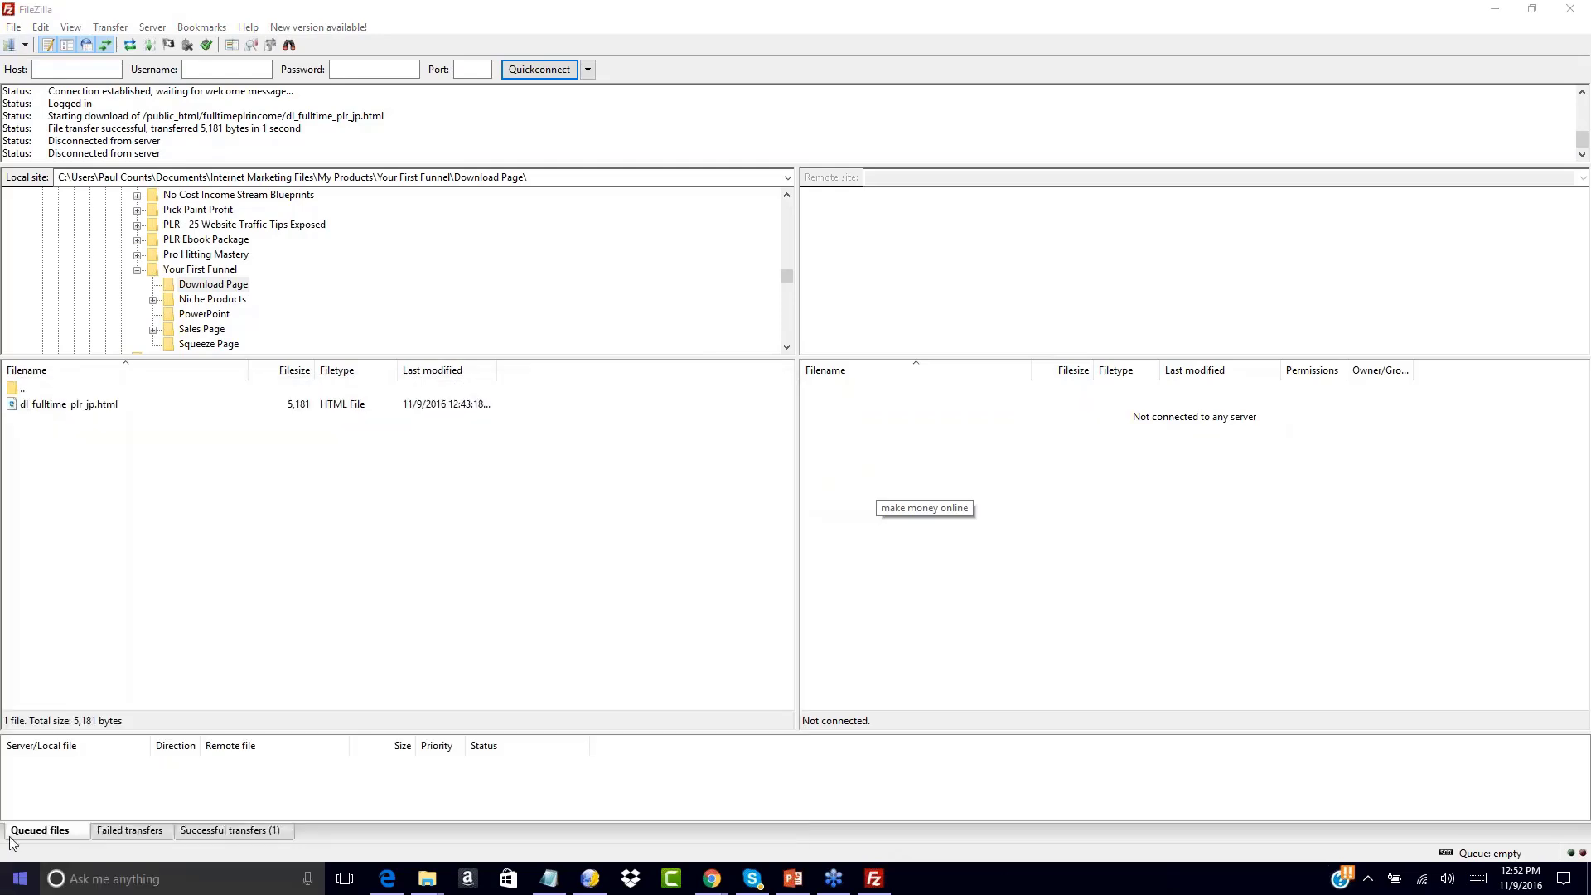
{"action": "left_click", "coordinate": [25, 44]}
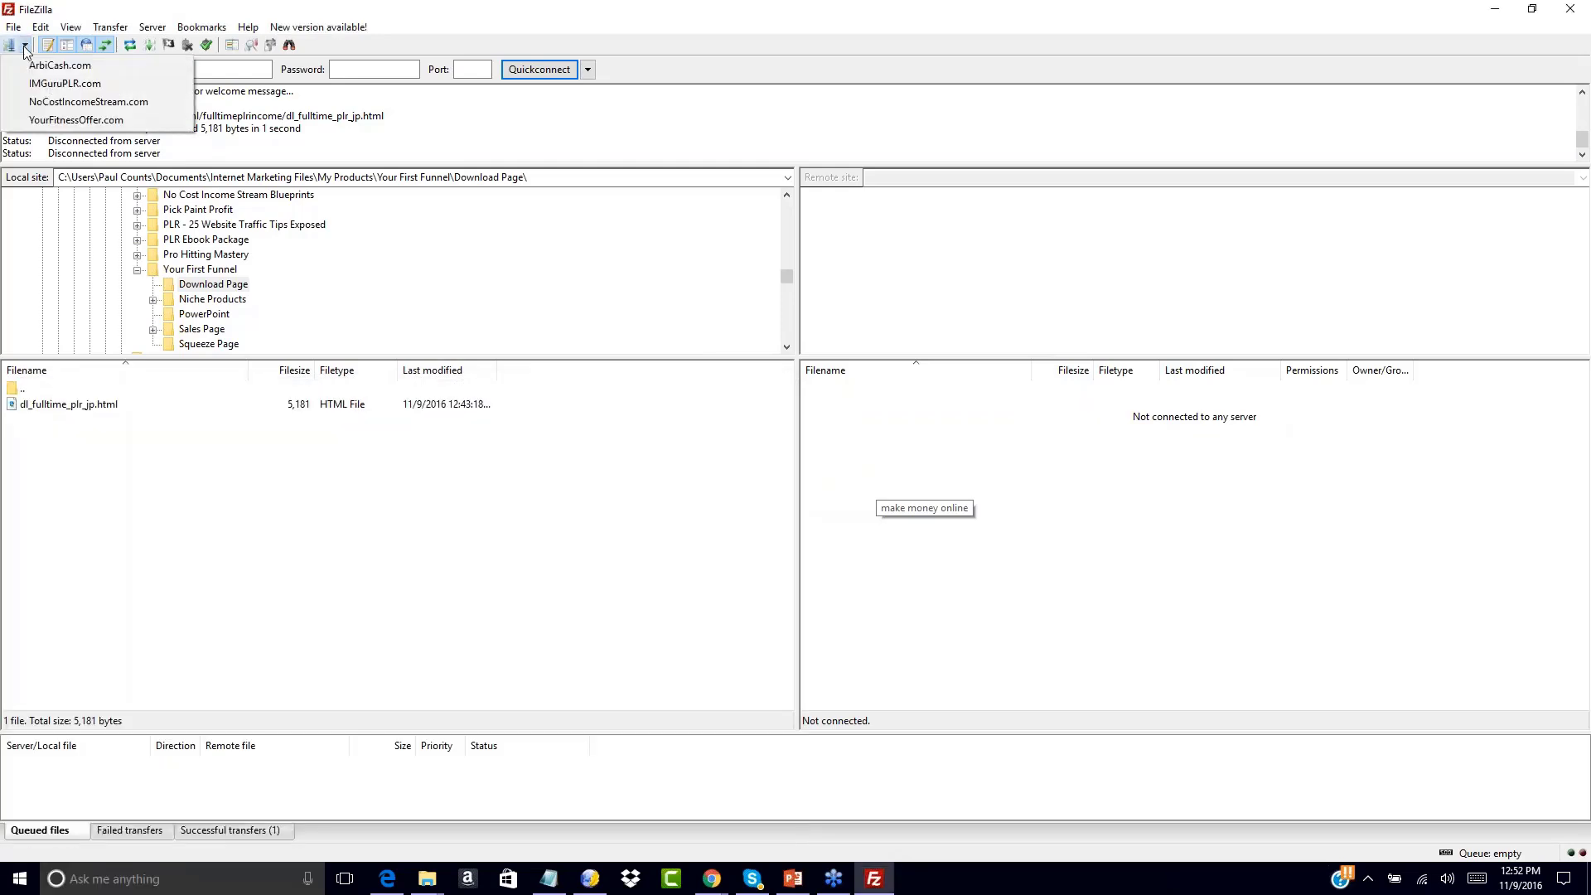
{"action": "left_click", "coordinate": [43, 121]}
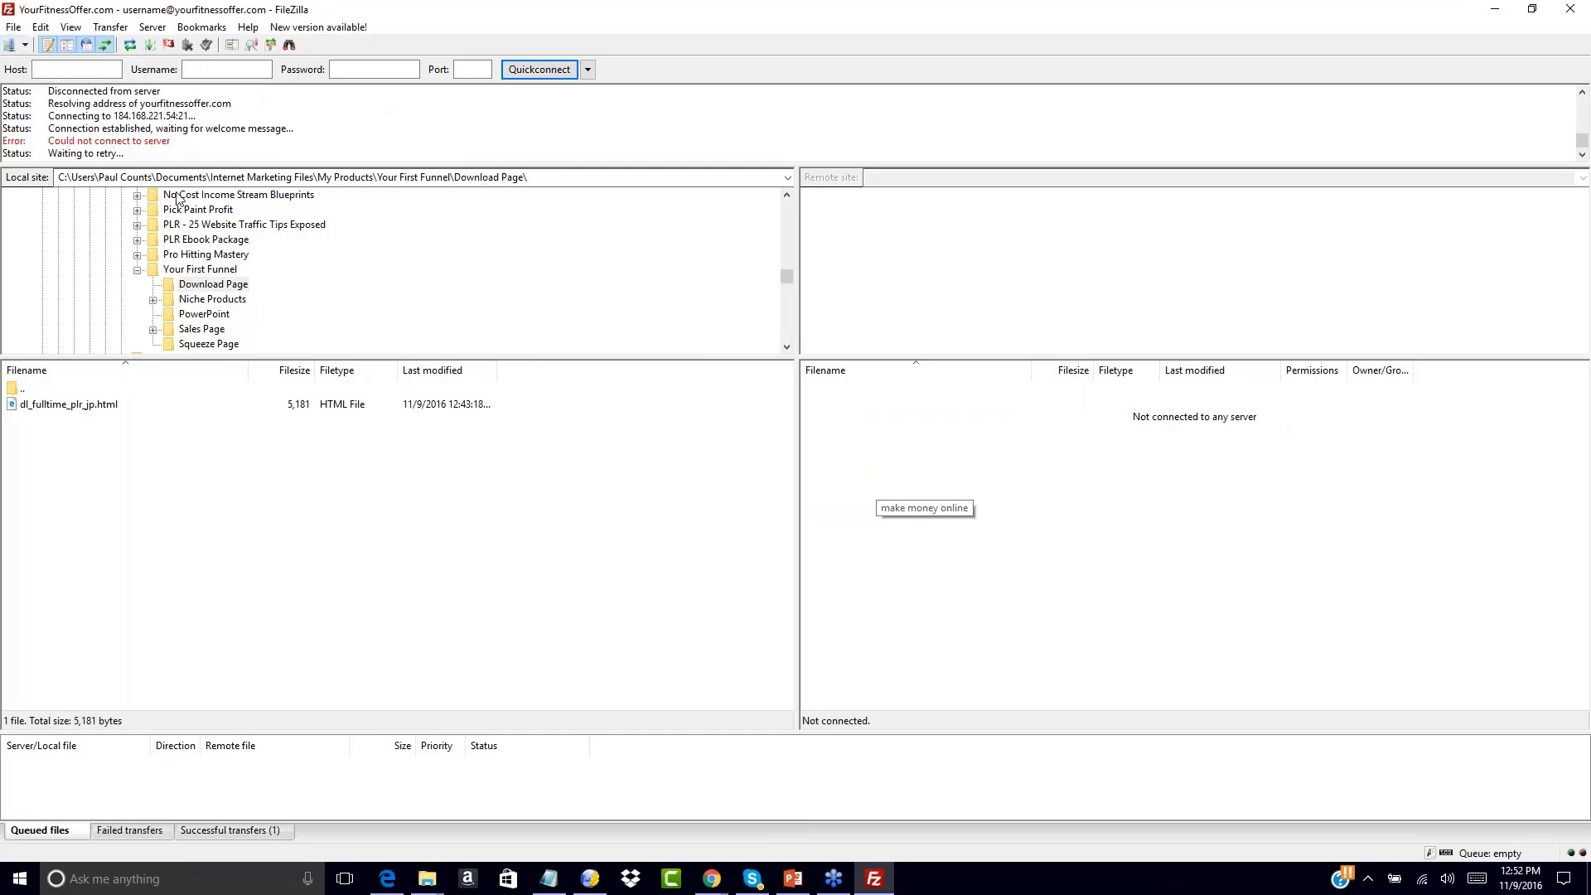
{"action": "left_click", "coordinate": [25, 45]}
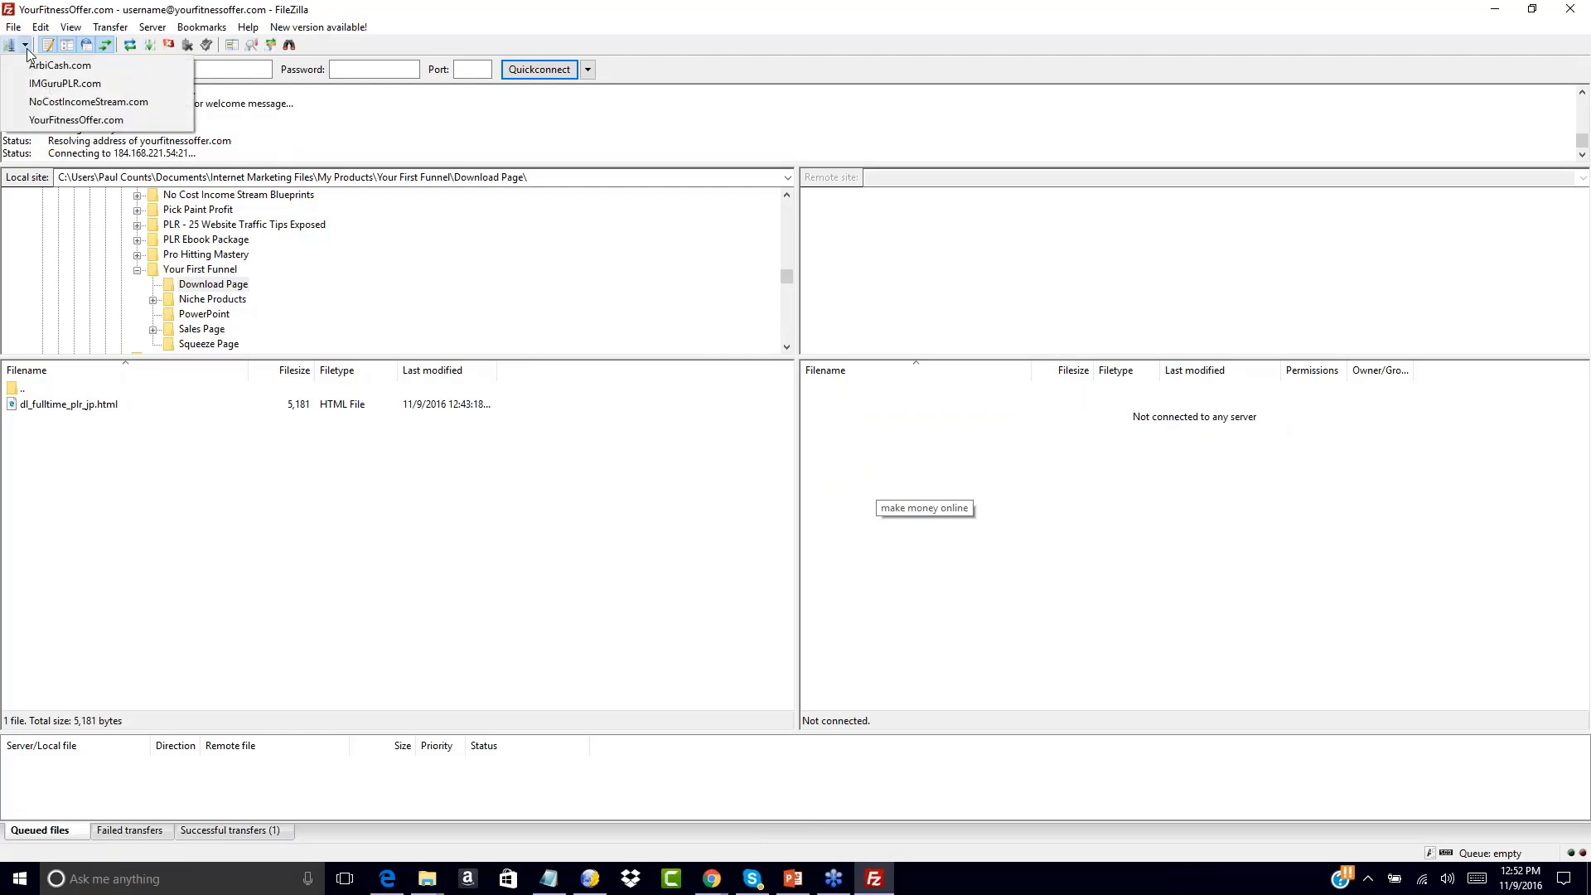
{"action": "left_click", "coordinate": [55, 85]}
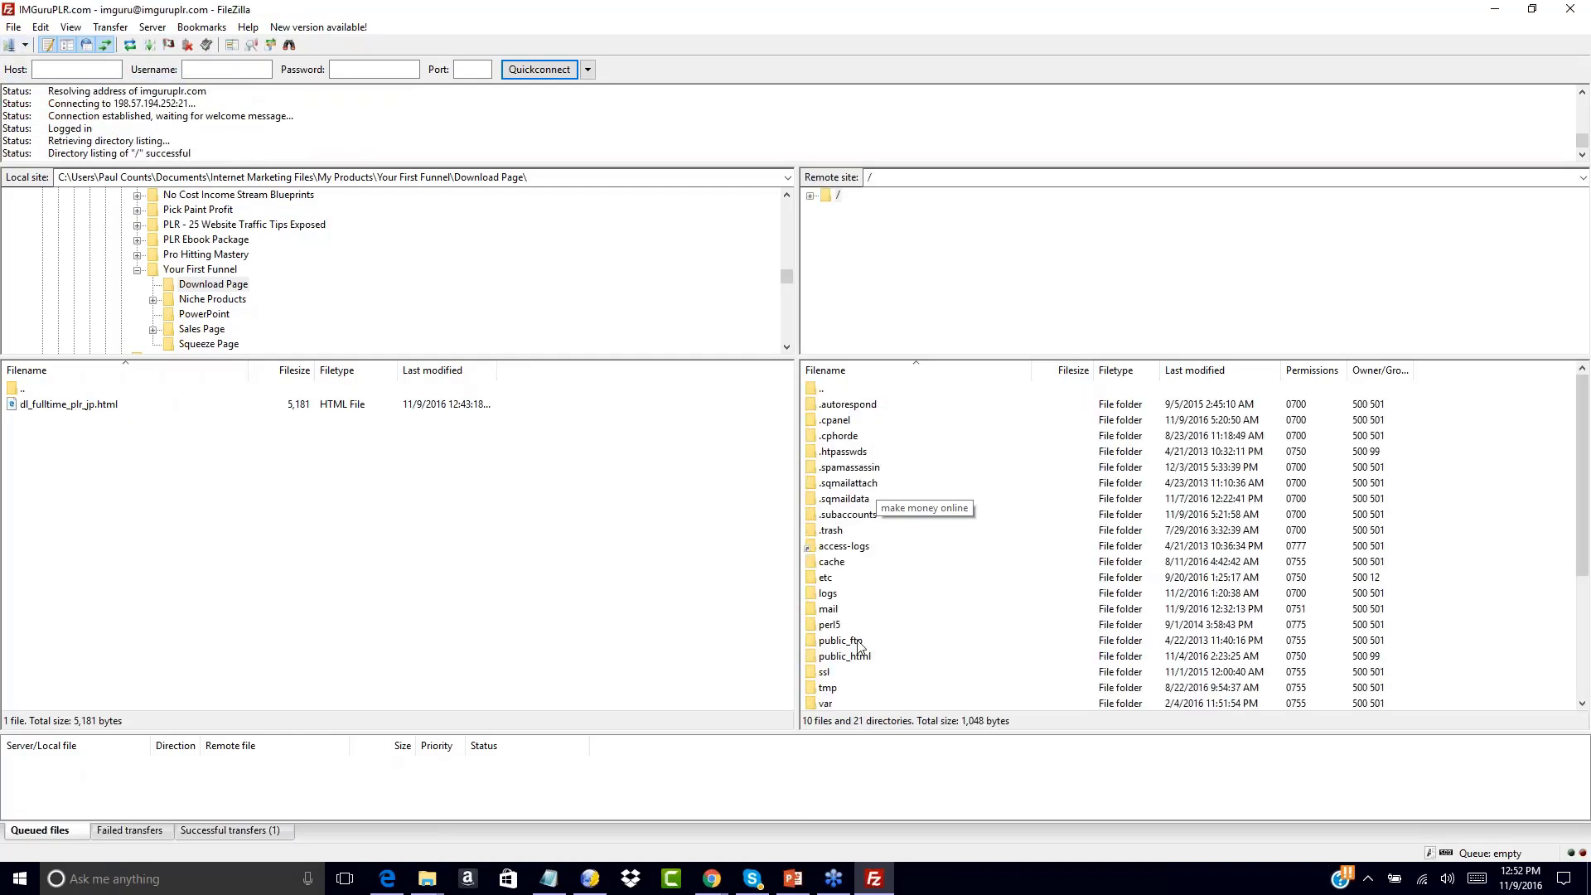
Open the server's public_html folder and browse its file listing
{"action": "double_click", "coordinate": [811, 658]}
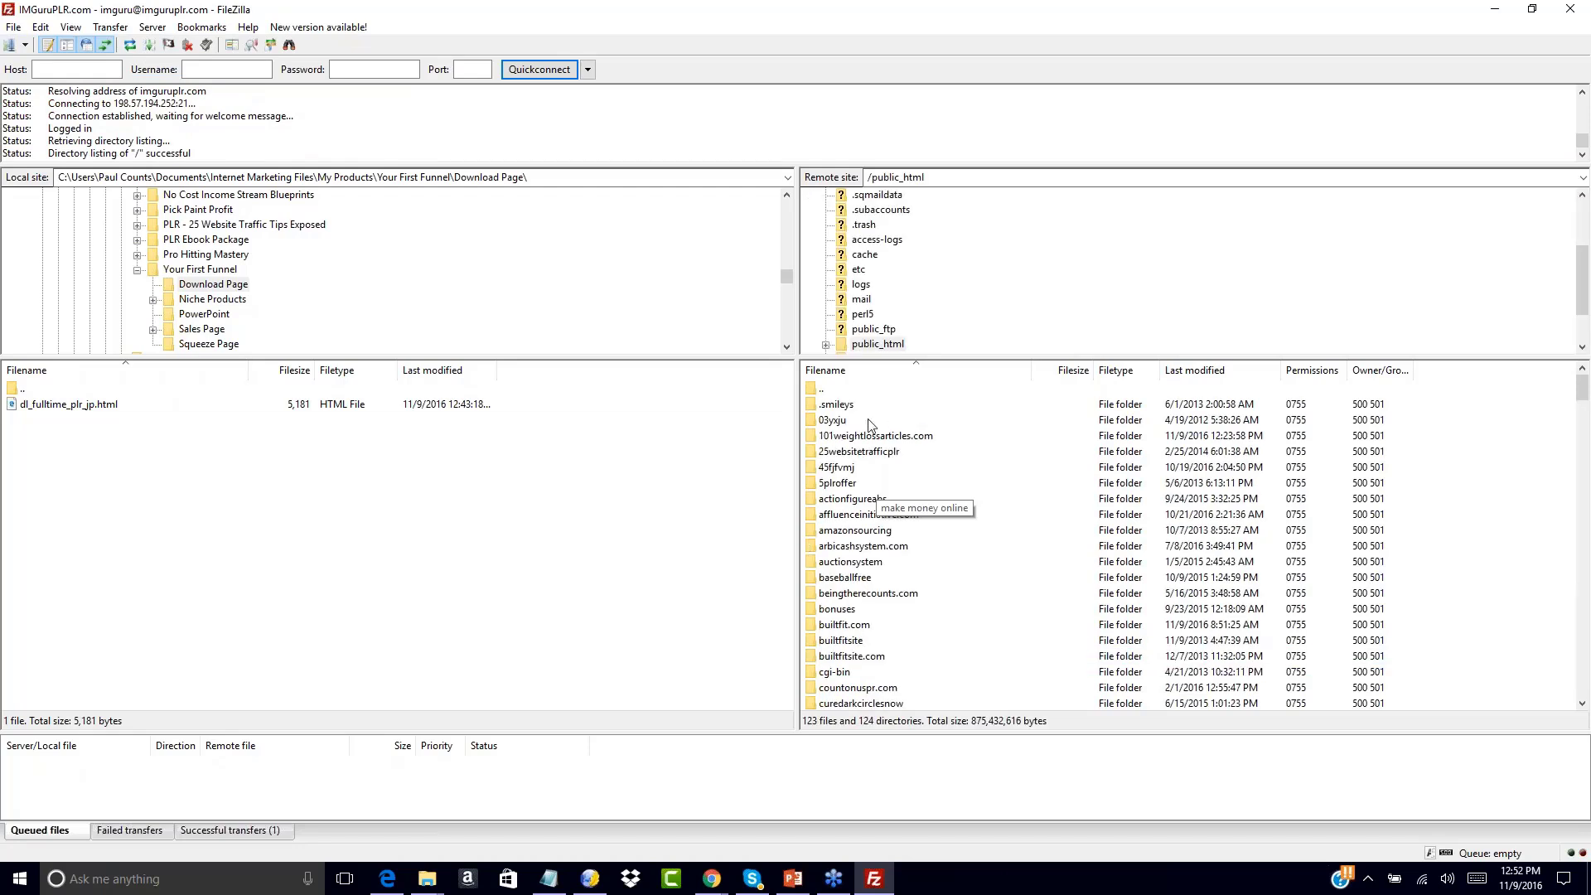
{"action": "double_click", "coordinate": [813, 387]}
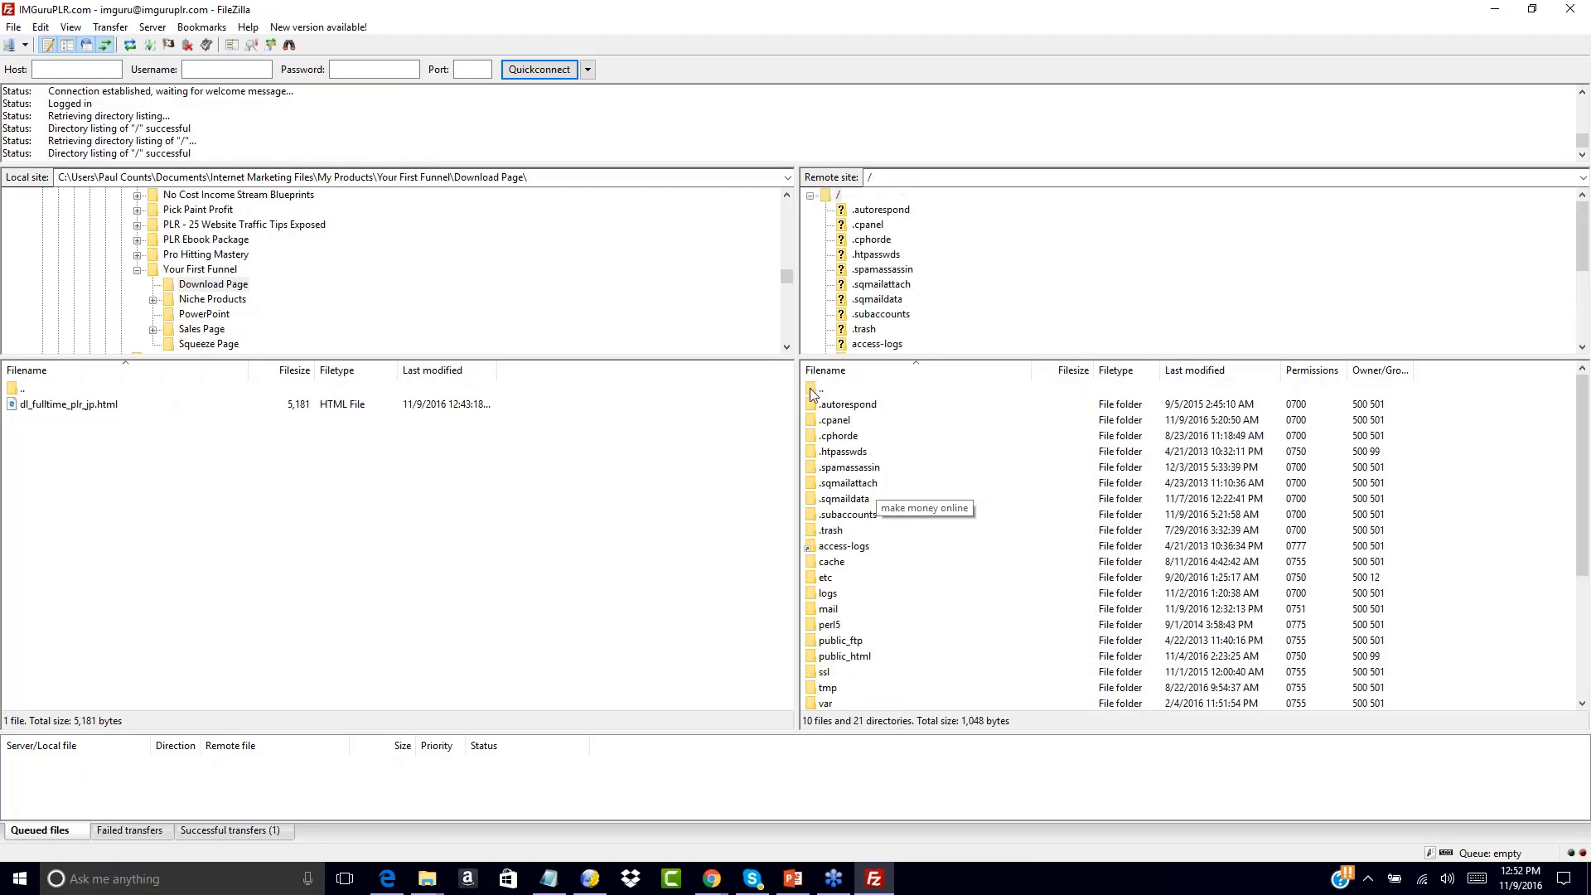
{"action": "double_click", "coordinate": [812, 655]}
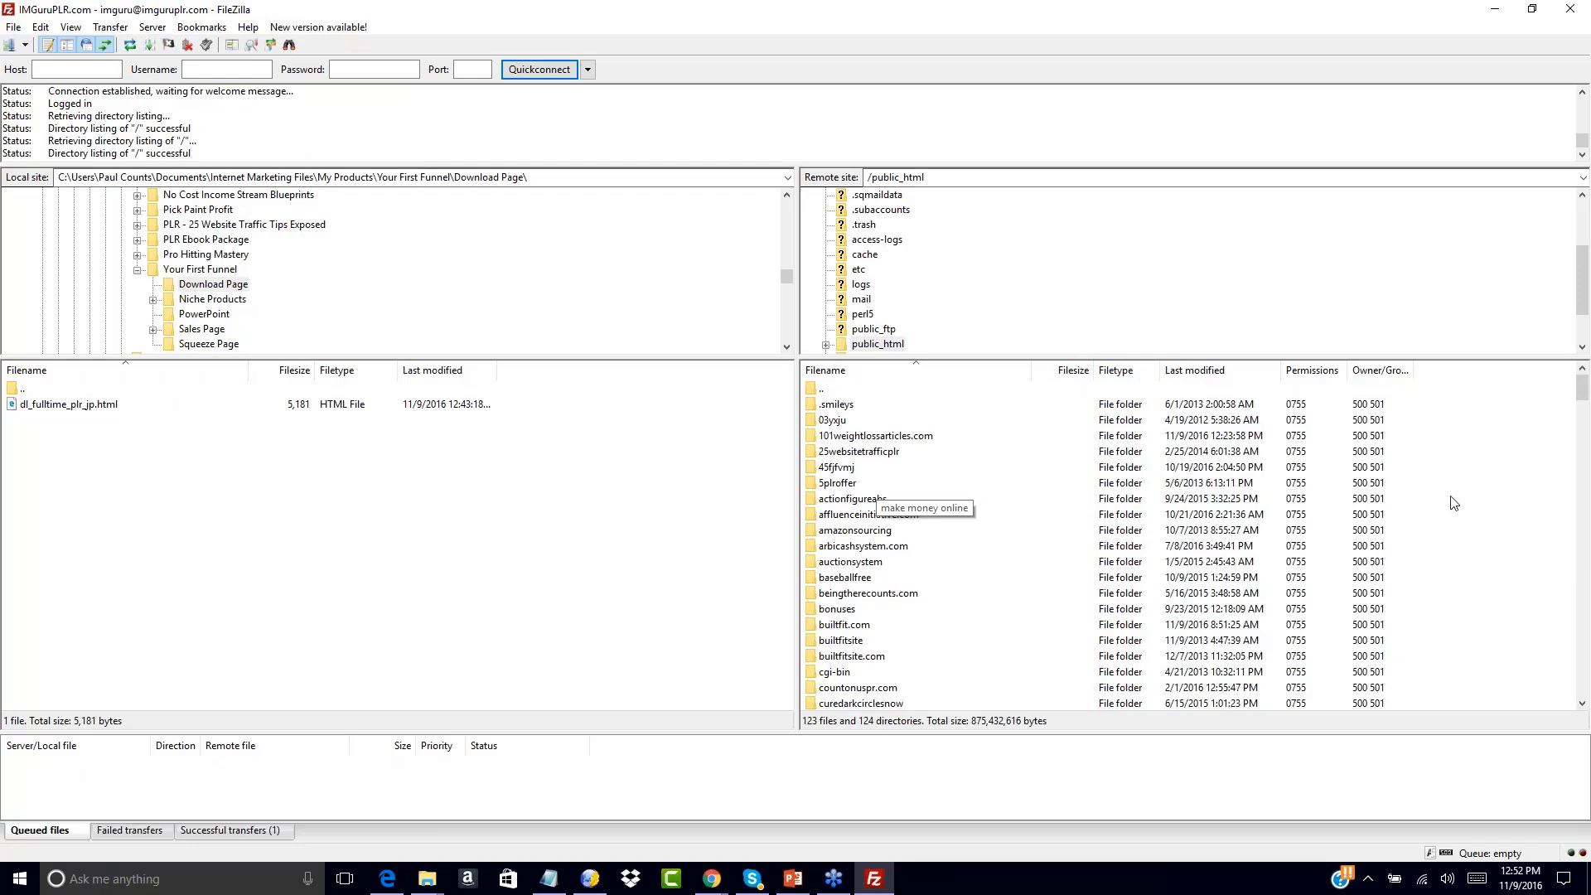
{"action": "scroll", "coordinate": [1466, 502], "scroll_direction": "down", "scroll_amount": 3}
{"action": "scroll", "coordinate": [1466, 501], "scroll_direction": "up", "scroll_amount": 3}
{"action": "scroll", "coordinate": [1467, 502], "scroll_direction": "down", "scroll_amount": 3}
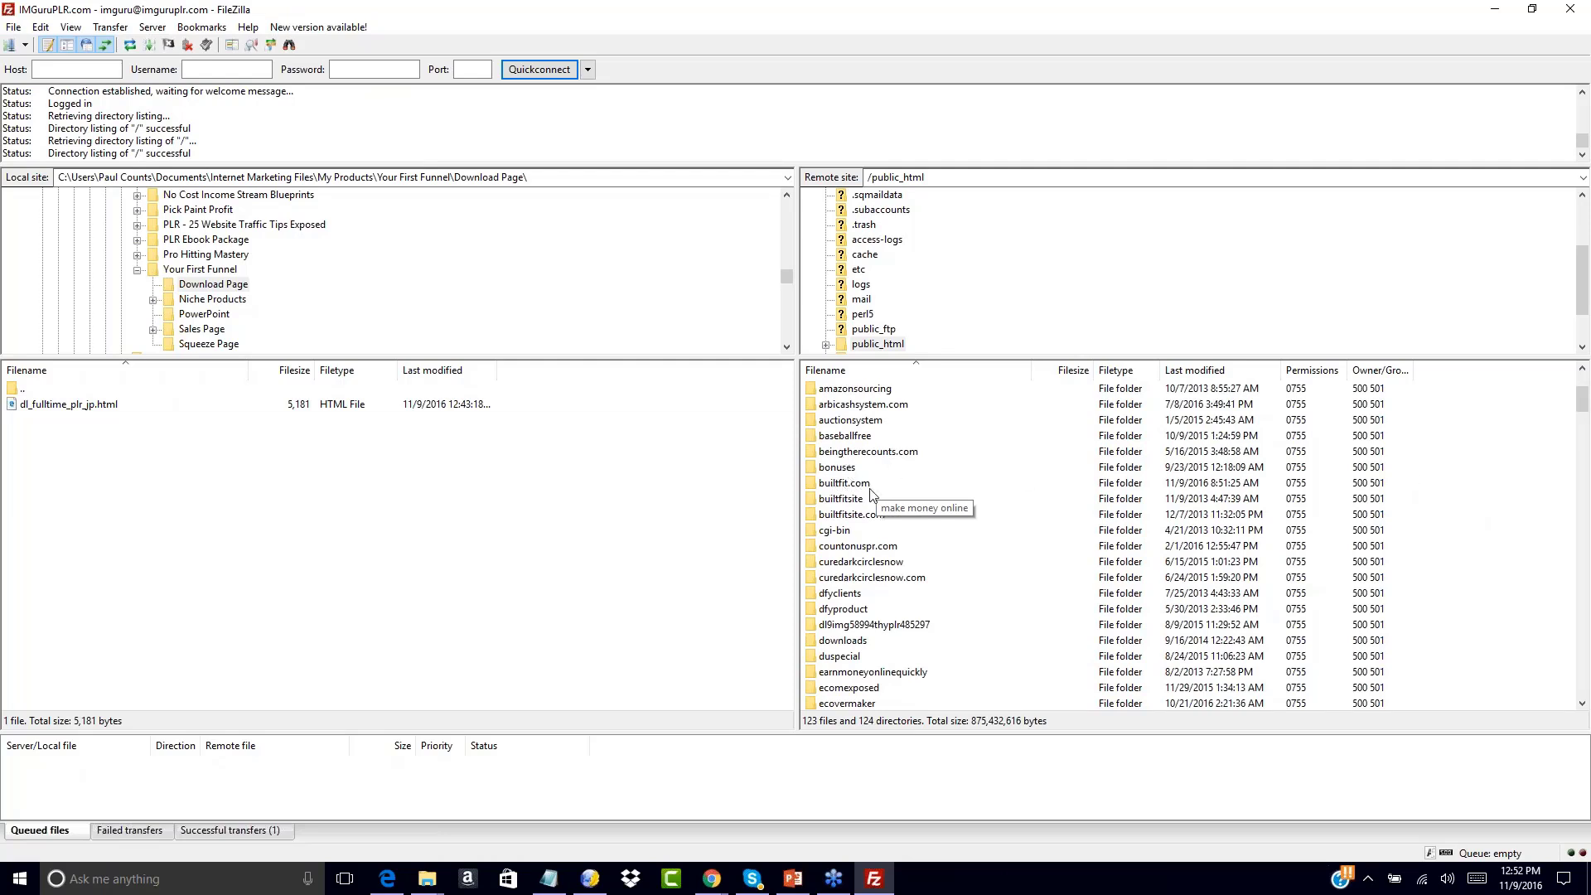
{"action": "scroll", "coordinate": [1422, 540], "scroll_direction": "down", "scroll_amount": 1}
{"action": "scroll", "coordinate": [1435, 519], "scroll_direction": "down", "scroll_amount": 1}
{"action": "scroll", "coordinate": [1434, 520], "scroll_direction": "down", "scroll_amount": 1}
{"action": "scroll", "coordinate": [1435, 520], "scroll_direction": "down", "scroll_amount": 4}
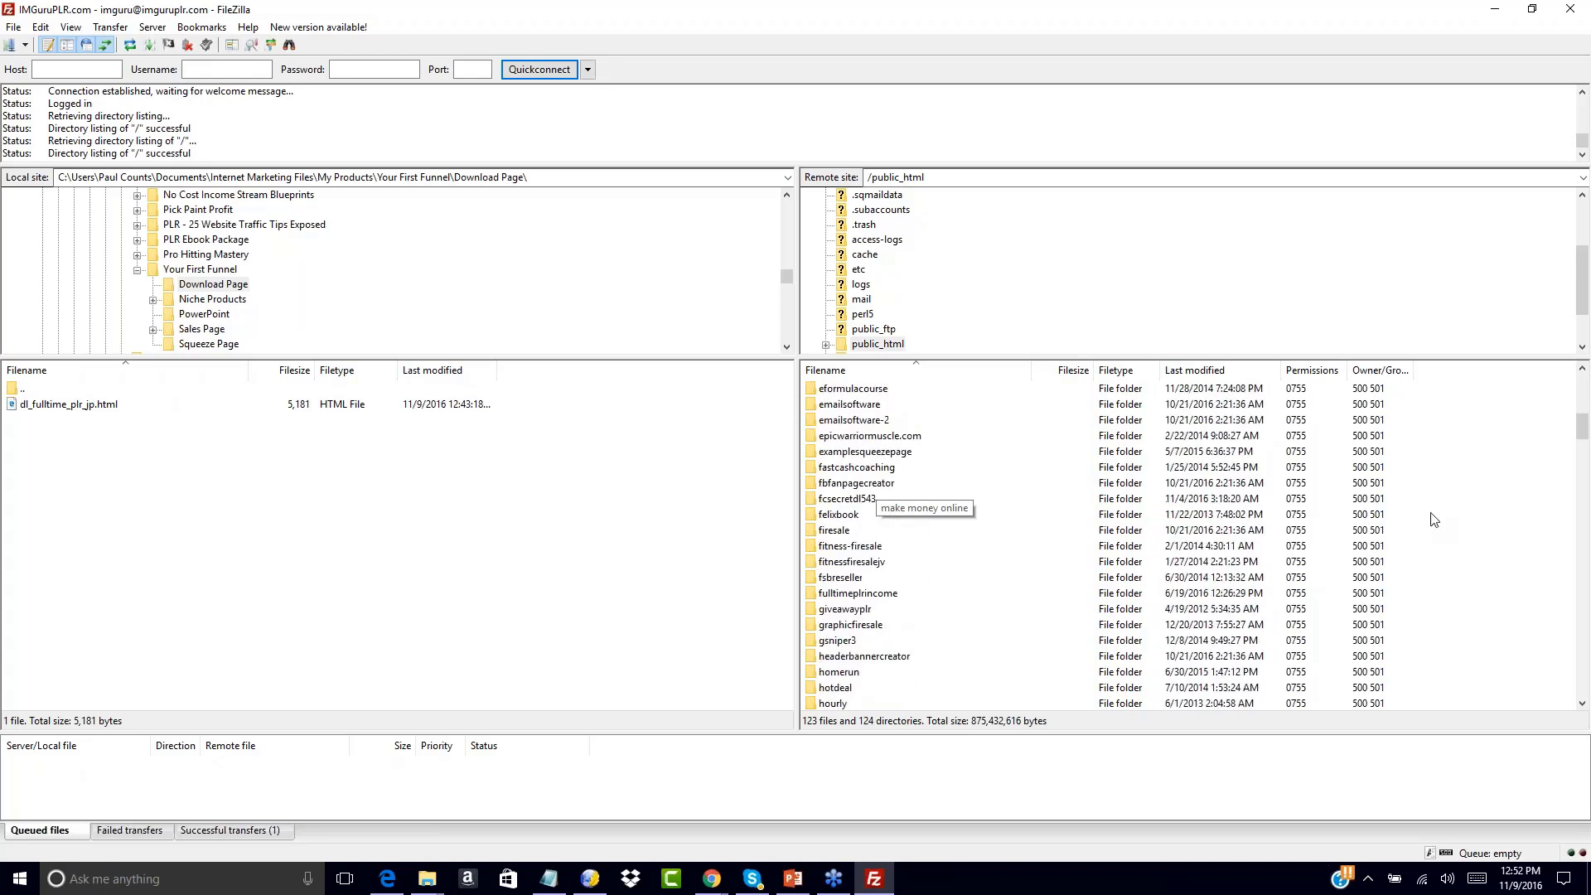
{"action": "scroll", "coordinate": [1434, 520], "scroll_direction": "up", "scroll_amount": 10}
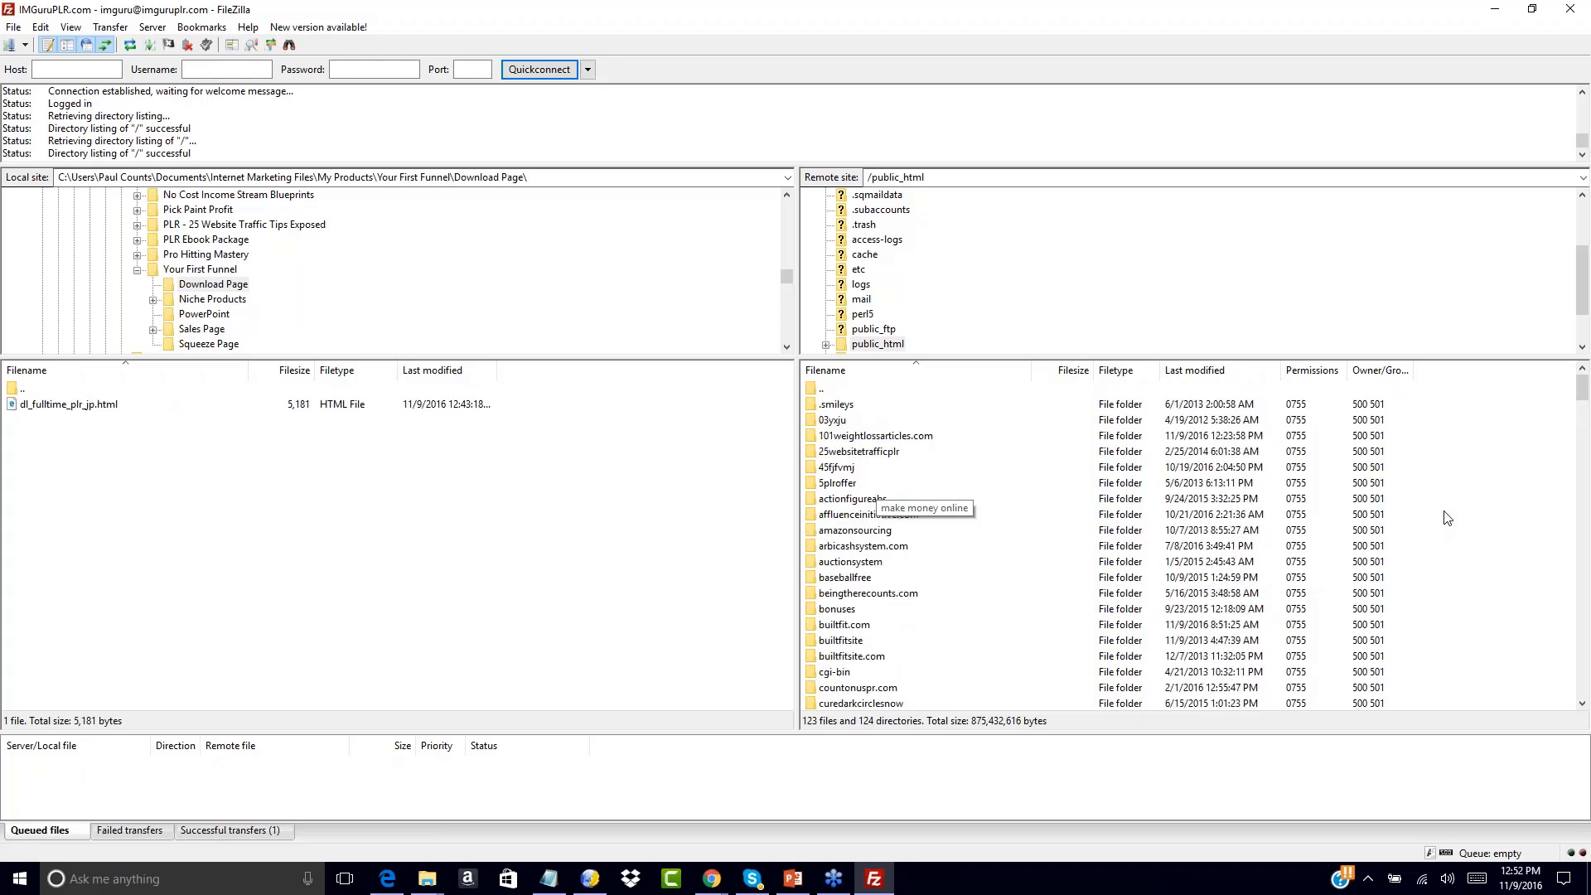
{"action": "right_click", "coordinate": [1445, 515]}
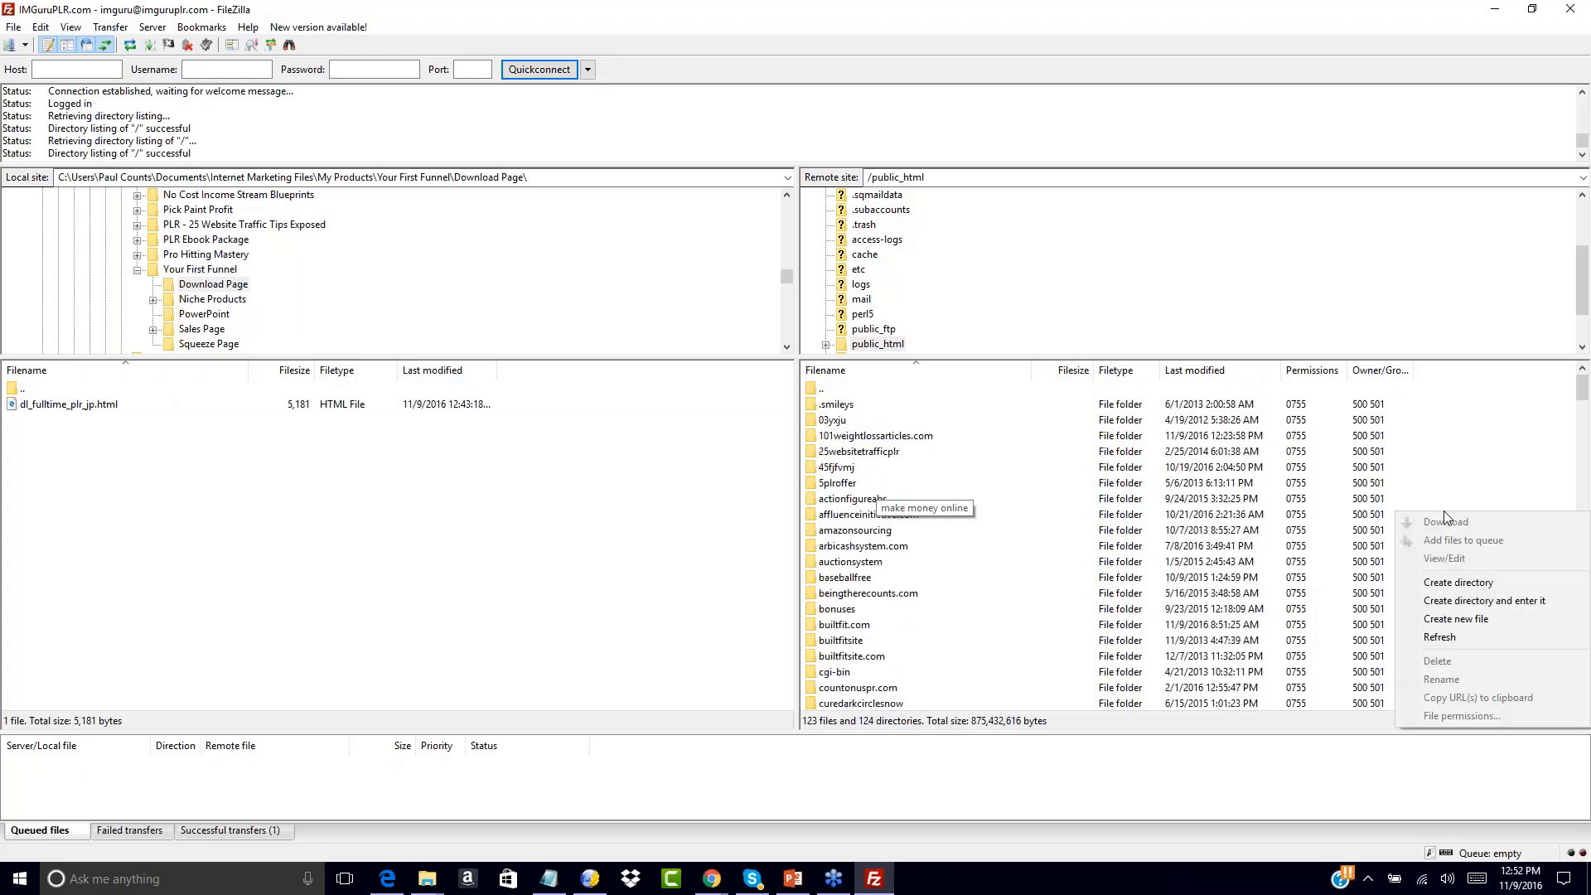
Create a freeoffer1 directory in /public_html and open it
{"action": "left_click", "coordinate": [1448, 583]}
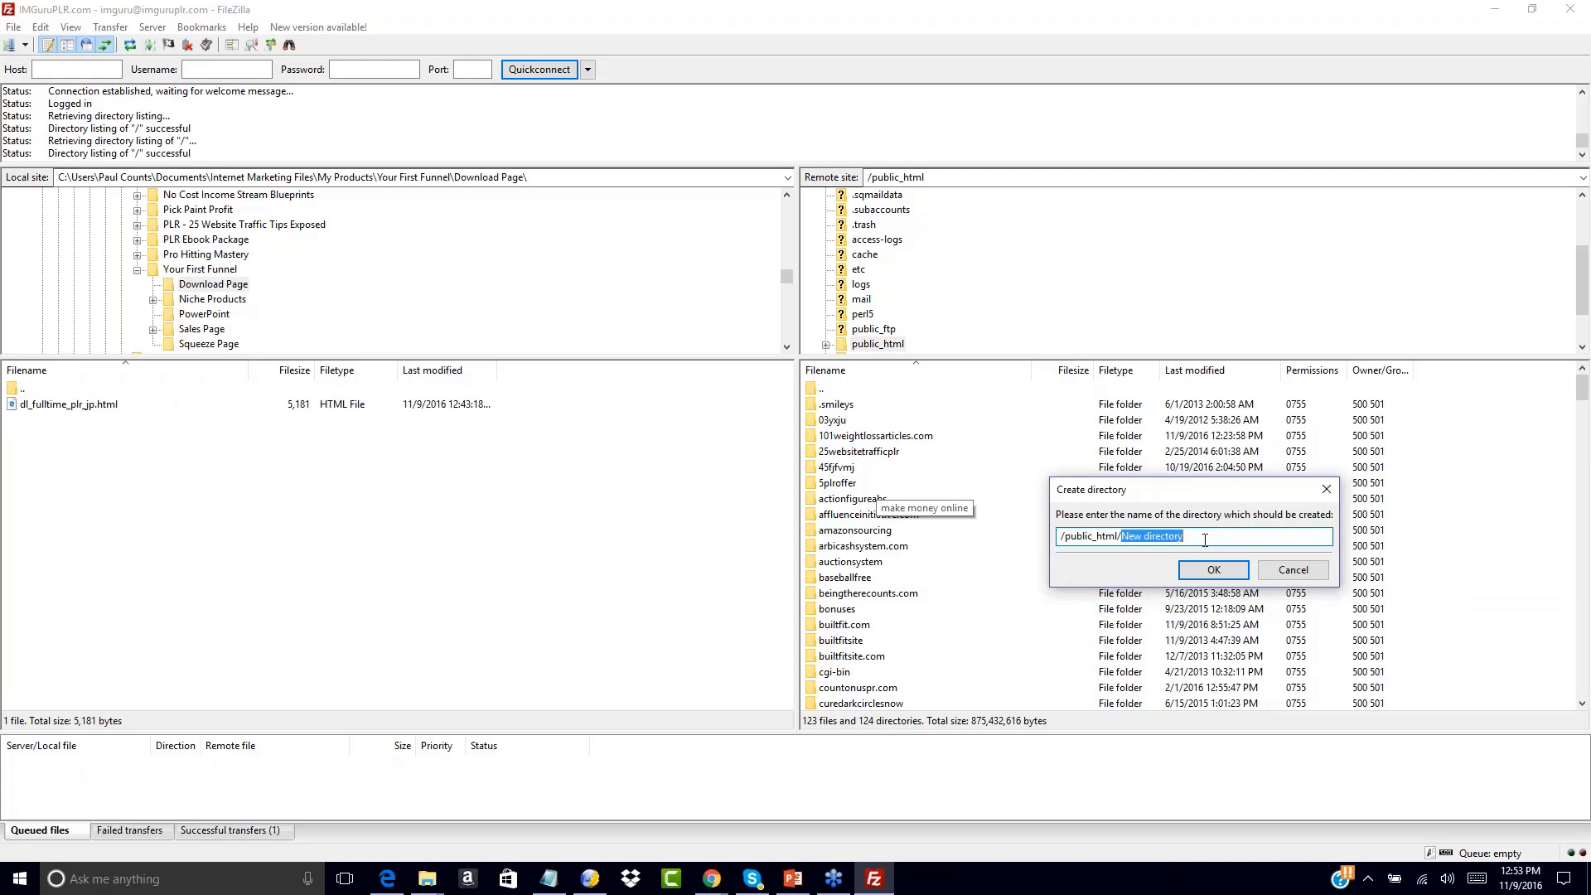
{"action": "type", "text": "freeoffer1"}
{"action": "left_click", "coordinate": [1196, 572]}
{"action": "scroll", "coordinate": [1483, 560], "scroll_direction": "down", "scroll_amount": 10}
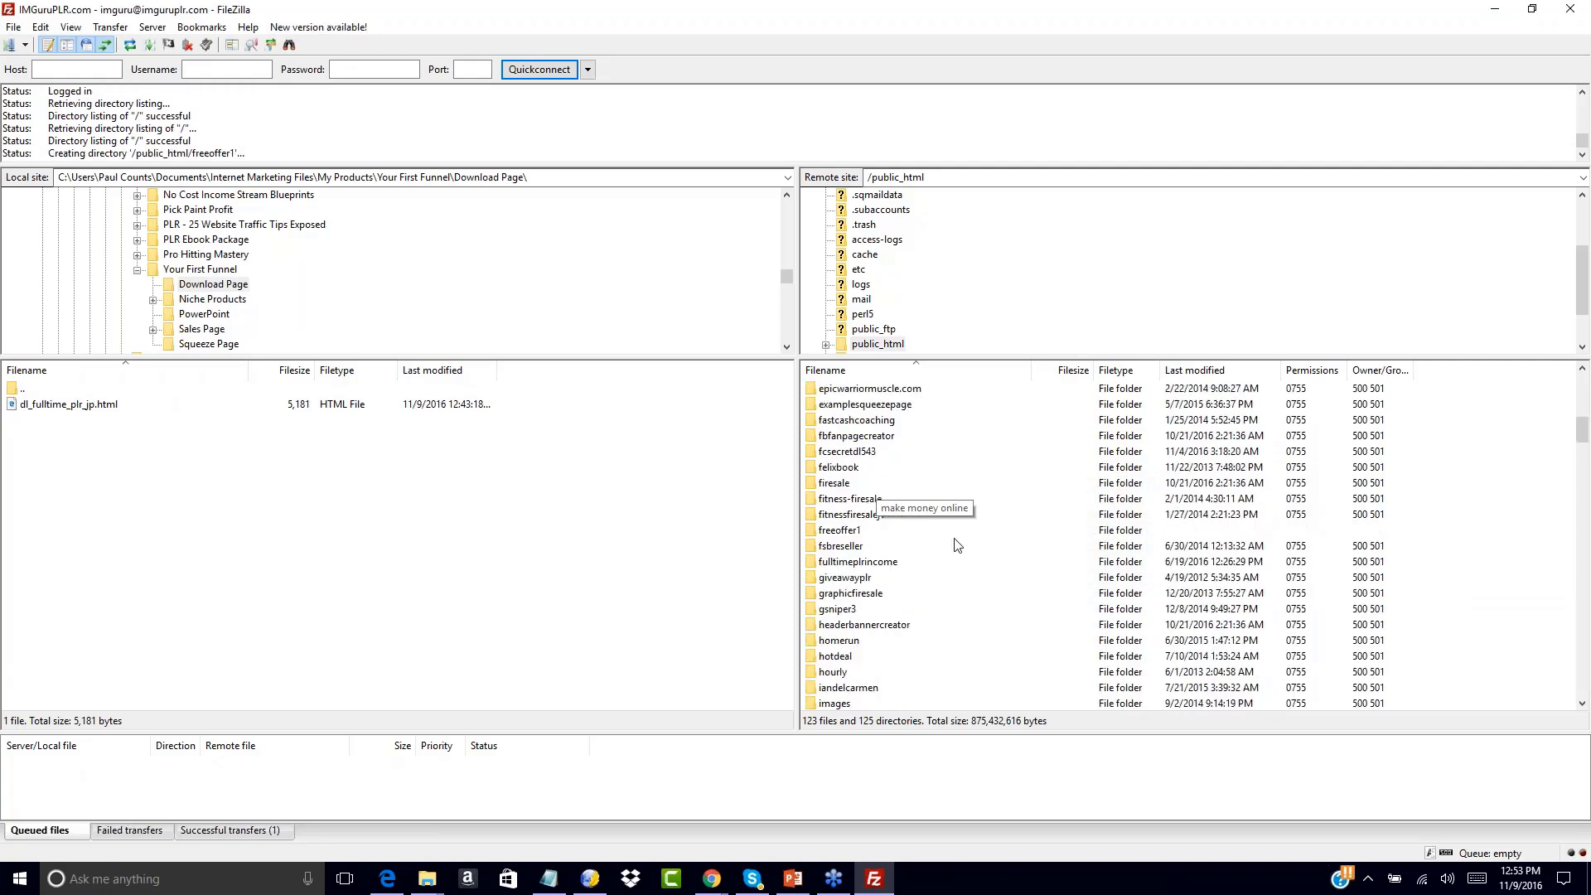
{"action": "double_click", "coordinate": [828, 531]}
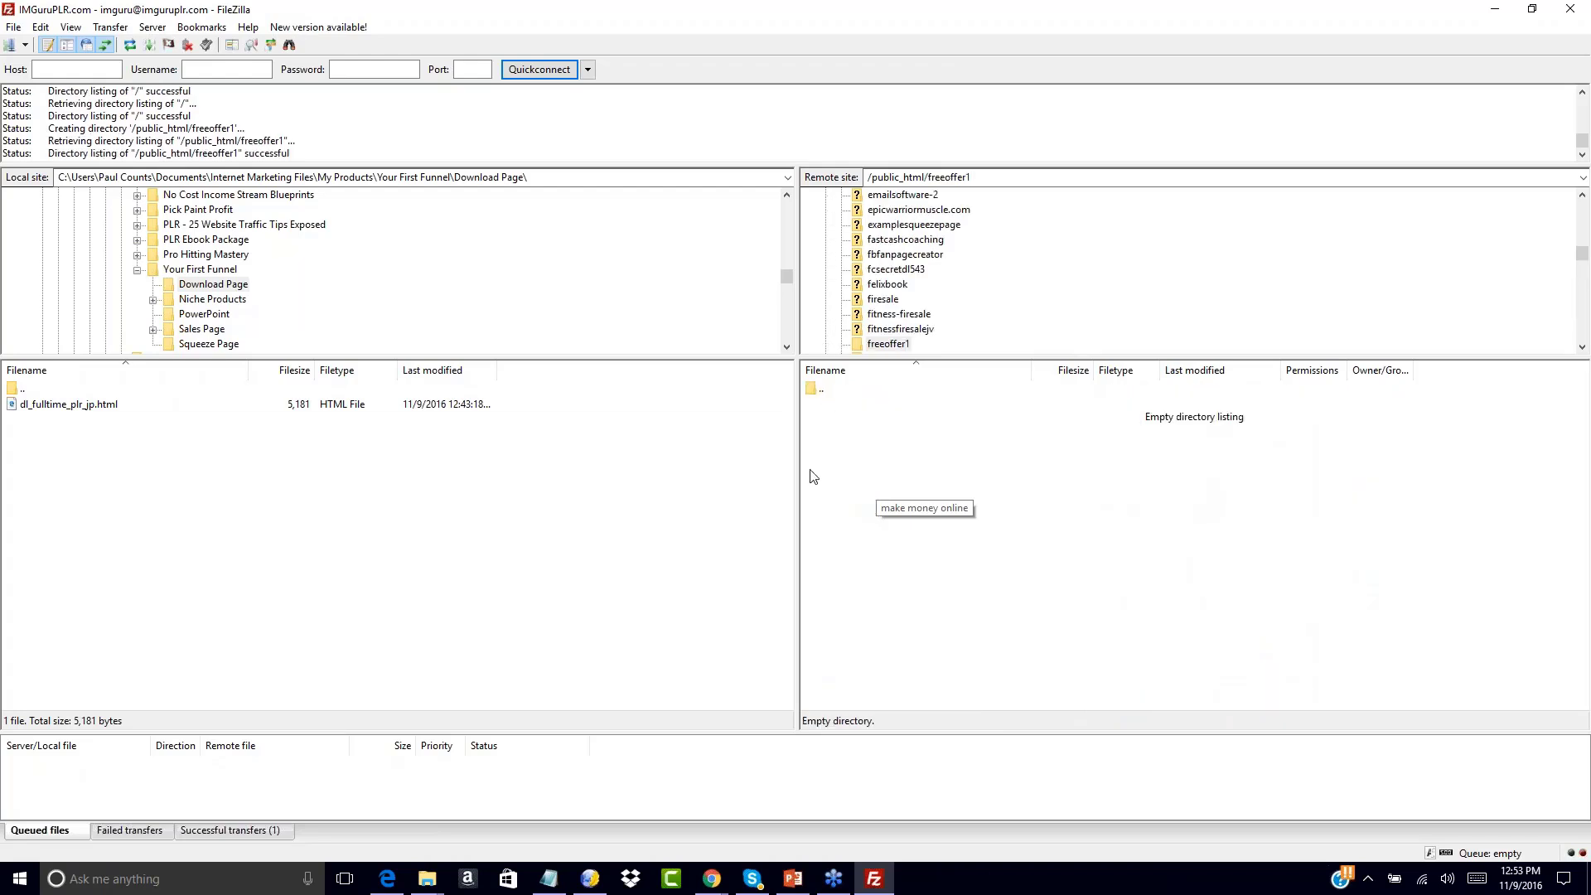
Navigate the local pane to the Your First Funnel\Squeeze Page folder
{"action": "double_click", "coordinate": [14, 389]}
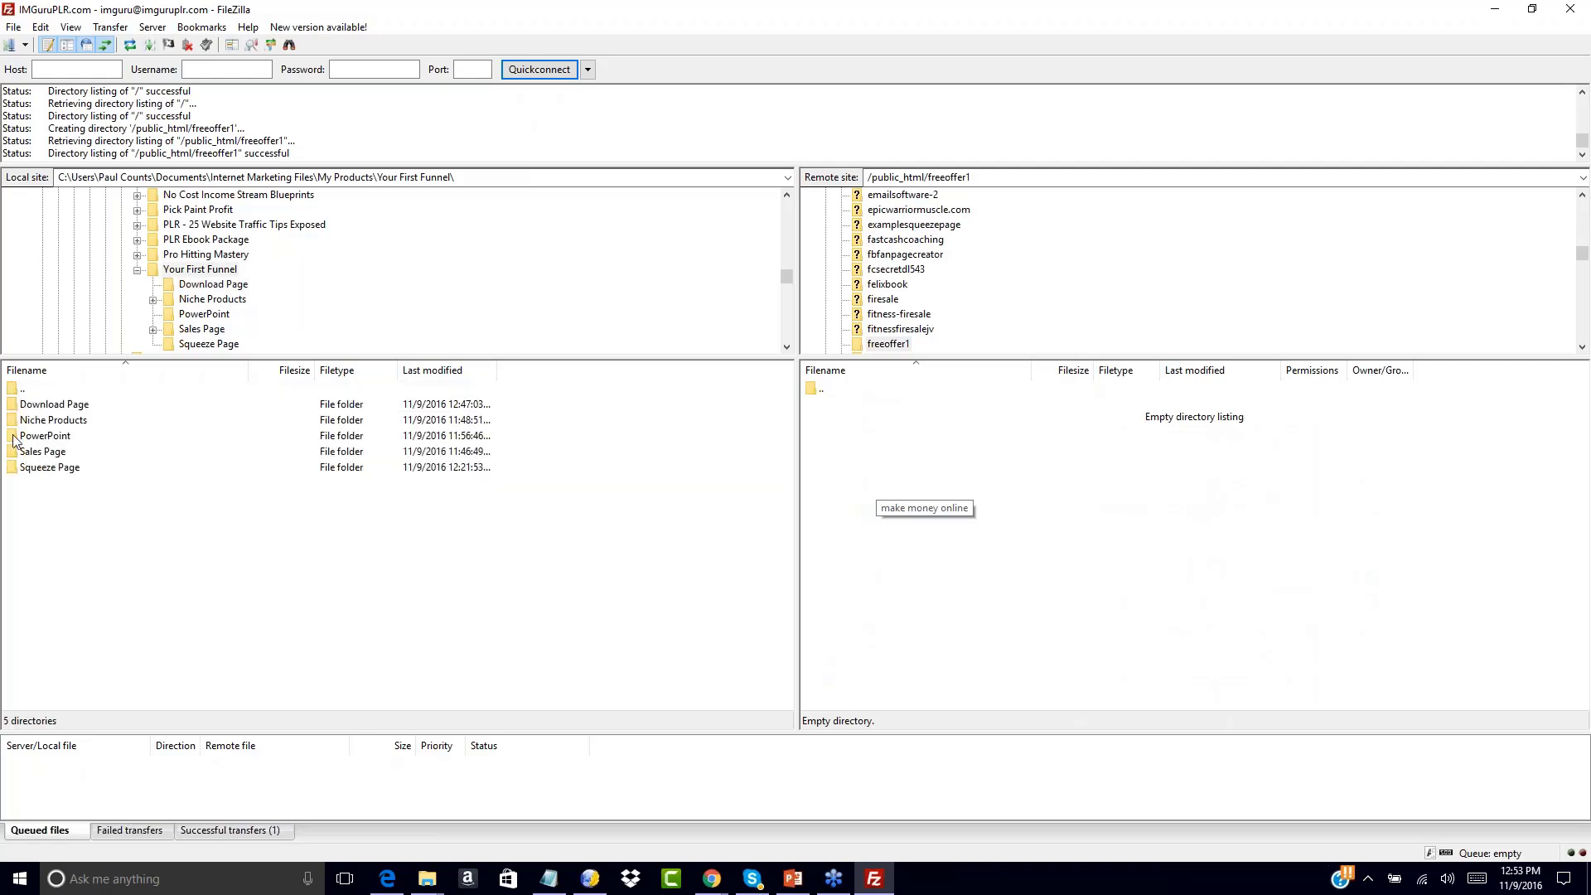
{"action": "double_click", "coordinate": [21, 389]}
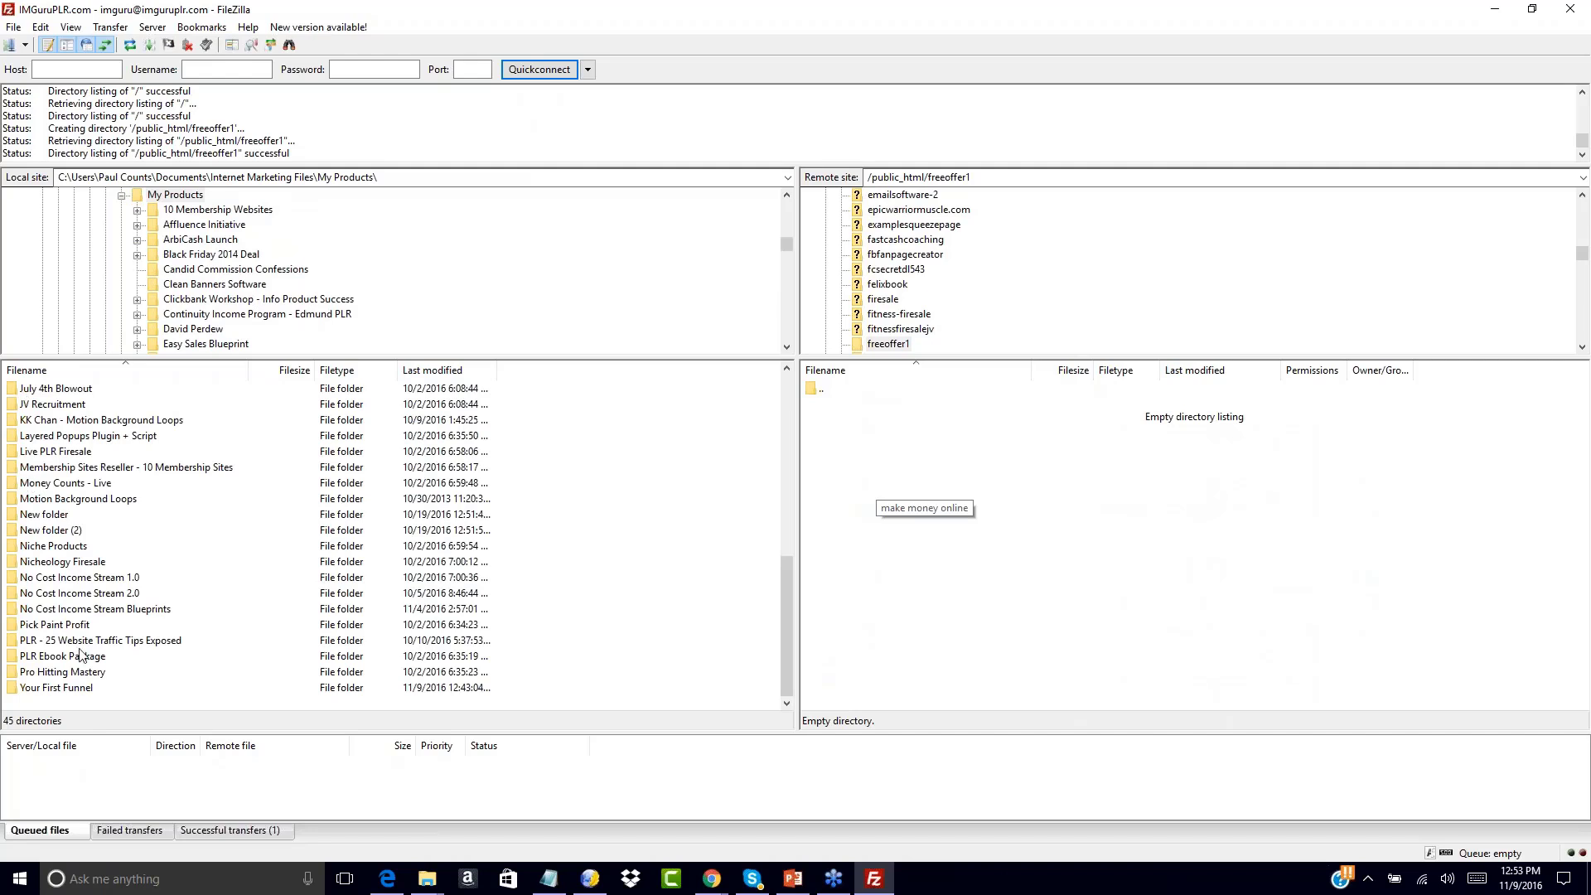
{"action": "double_click", "coordinate": [15, 689]}
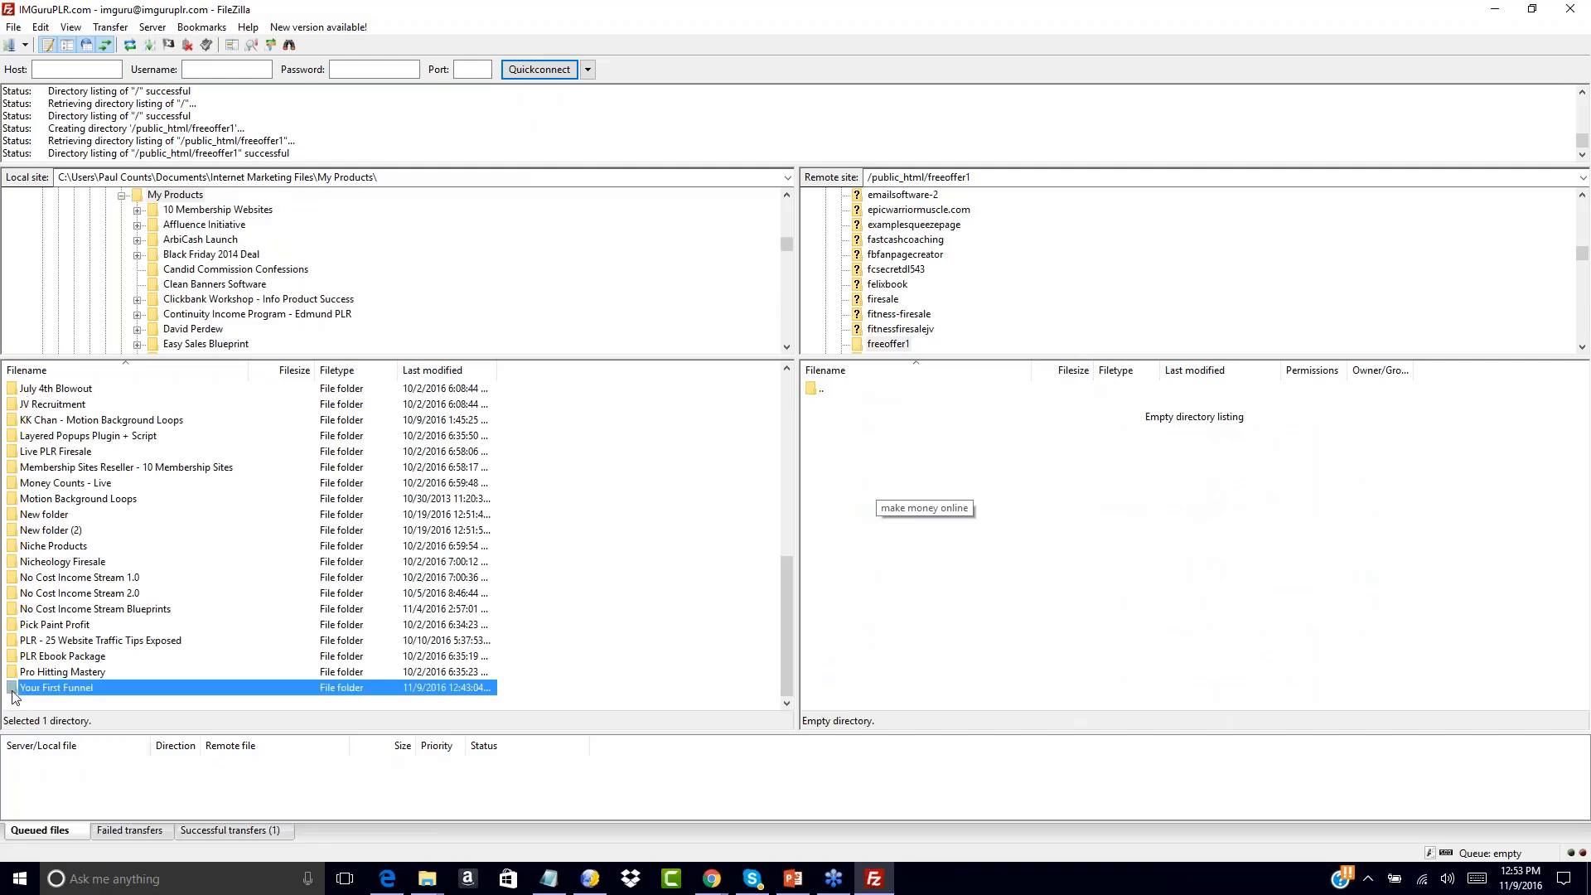
{"action": "left_click", "coordinate": [17, 469]}
{"action": "double_click", "coordinate": [16, 469]}
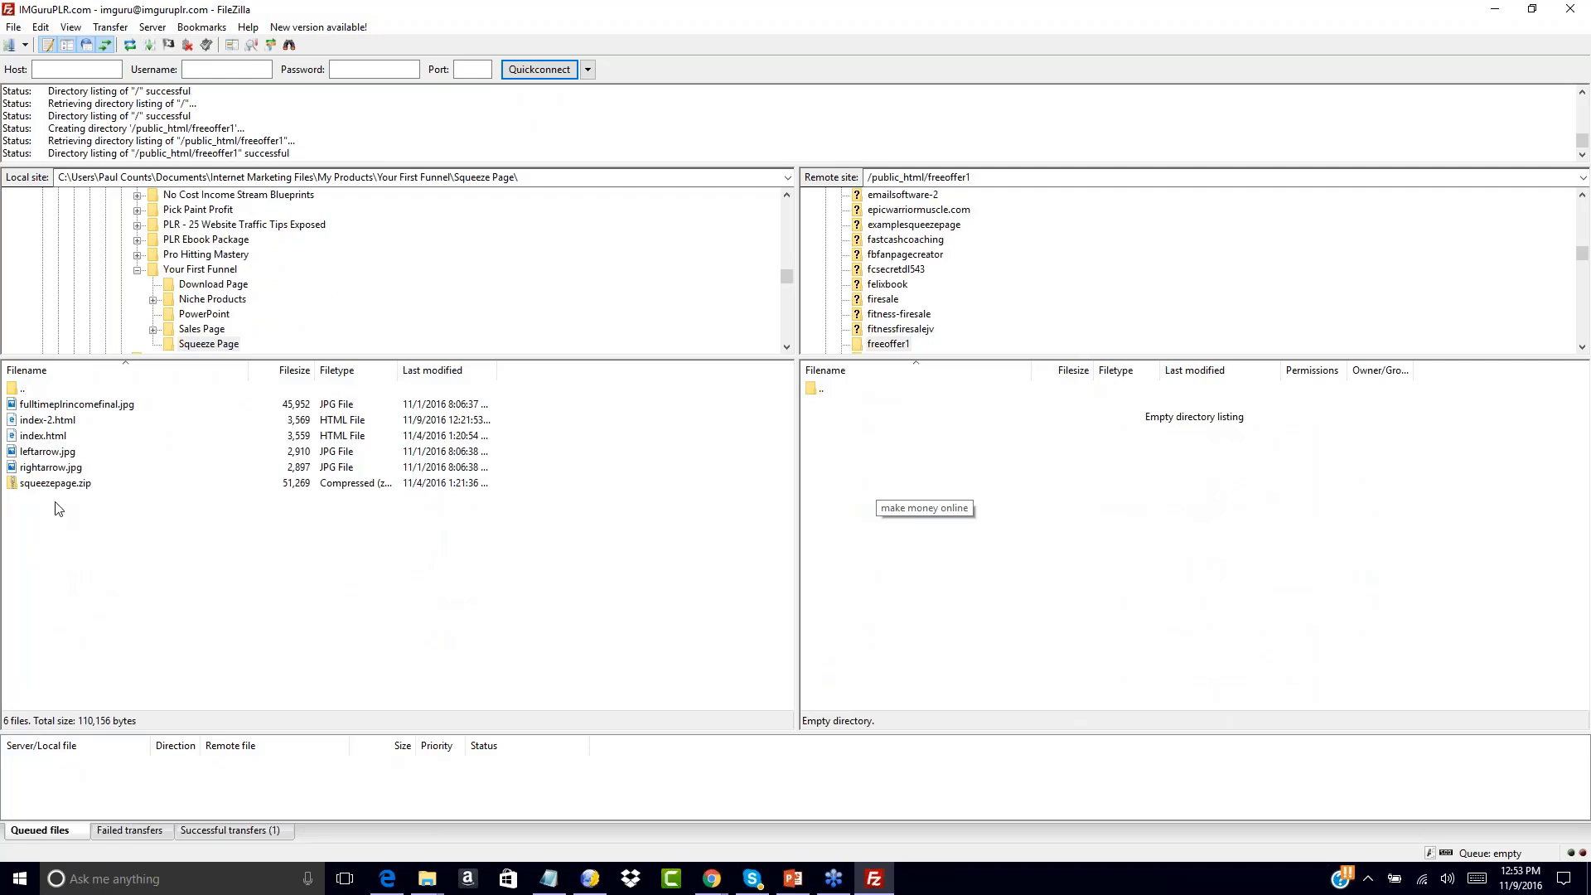
Upload the squeeze page JPG images and HTML files to freeoffer1
{"action": "left_click_drag", "start_coordinate": [153, 468], "coordinate": [33, 469]}
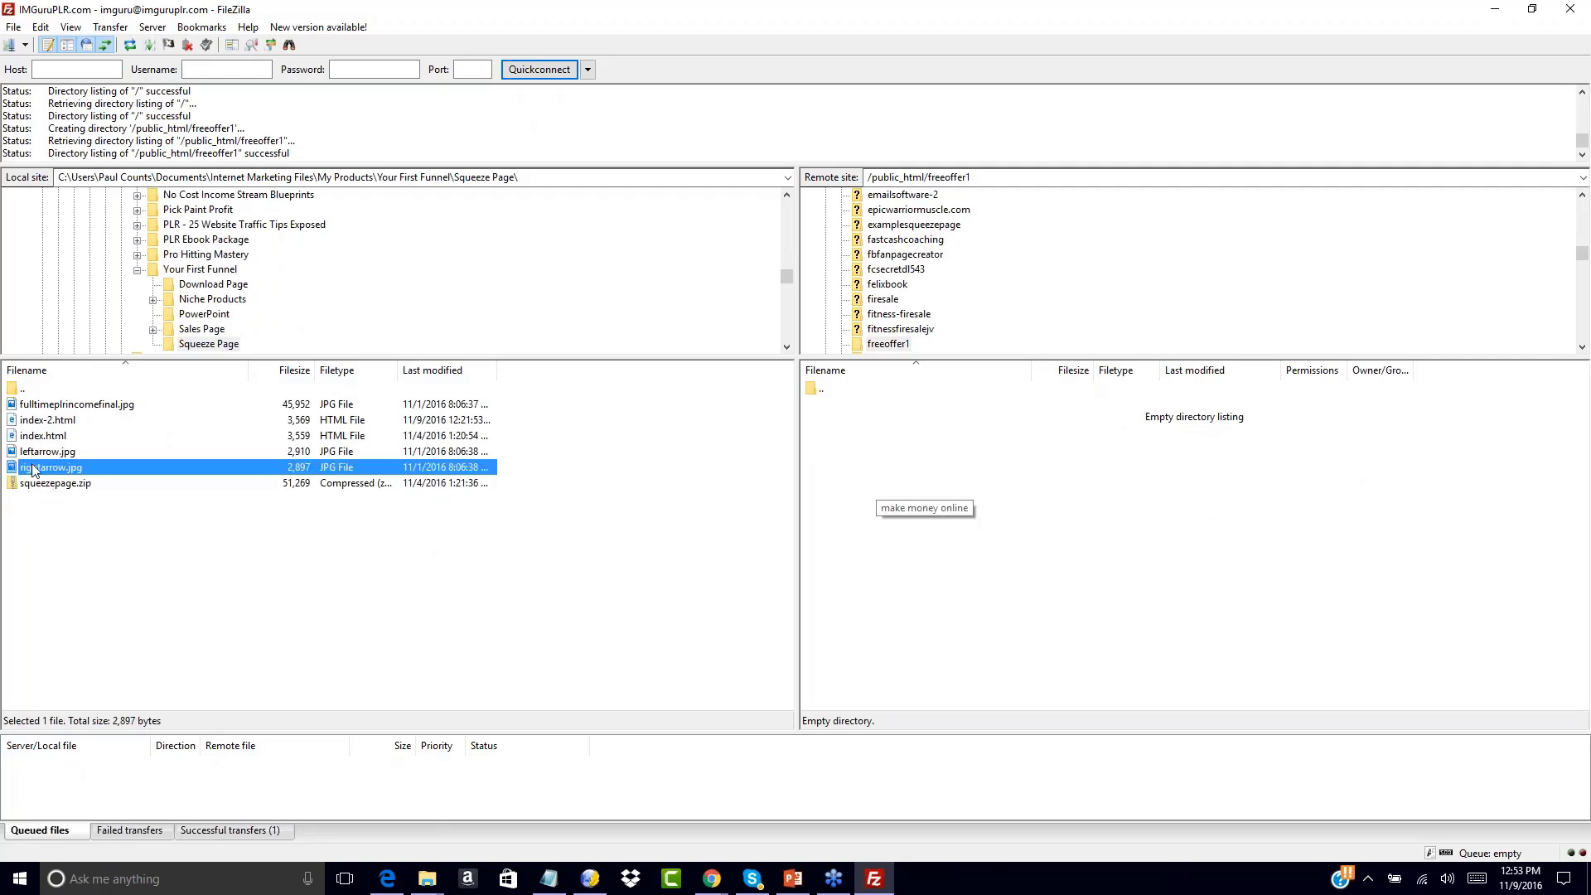
{"action": "left_click_drag", "start_coordinate": [15, 469], "coordinate": [12, 411]}
{"action": "right_click", "coordinate": [12, 413]}
{"action": "left_click", "coordinate": [37, 420]}
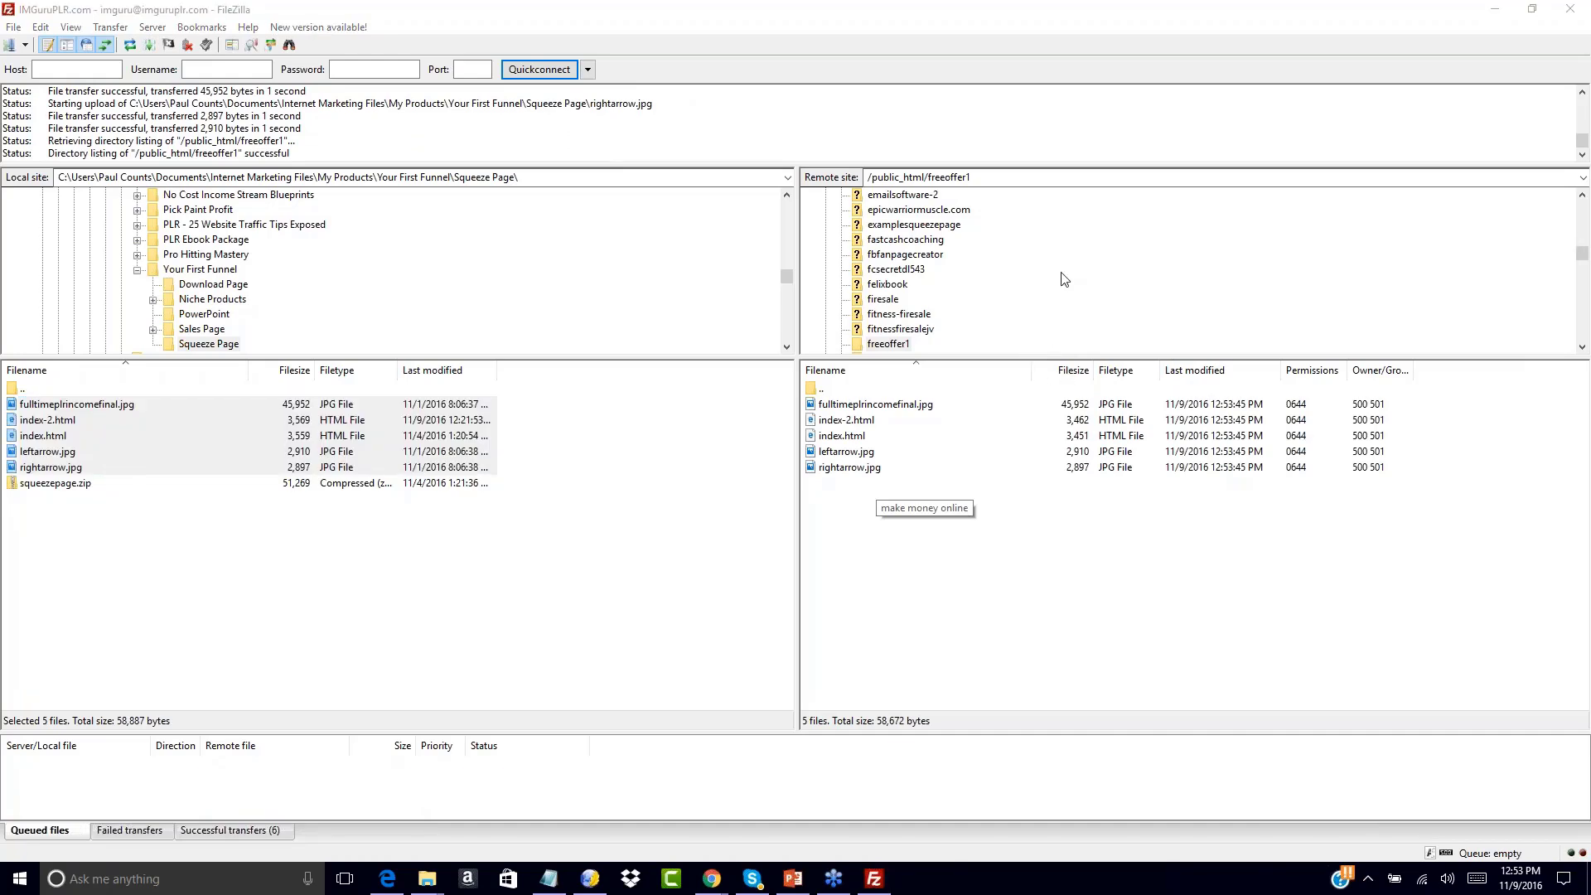
Navigate locally to Sales Page\NCIS-salessite2\salespage-plain
{"action": "double_click", "coordinate": [22, 389]}
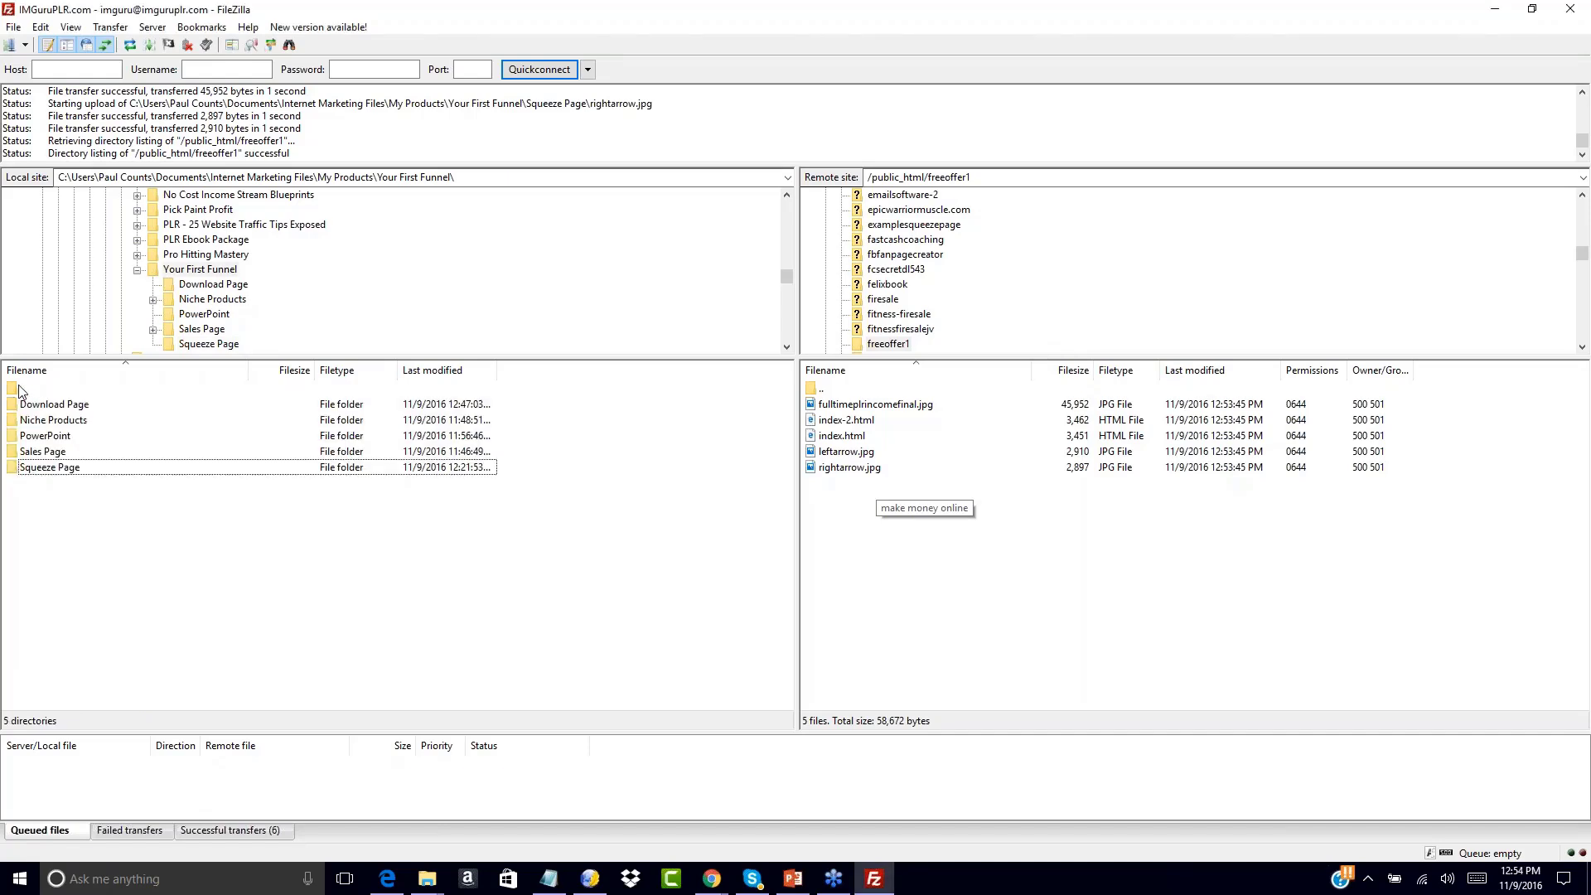
{"action": "double_click", "coordinate": [25, 452]}
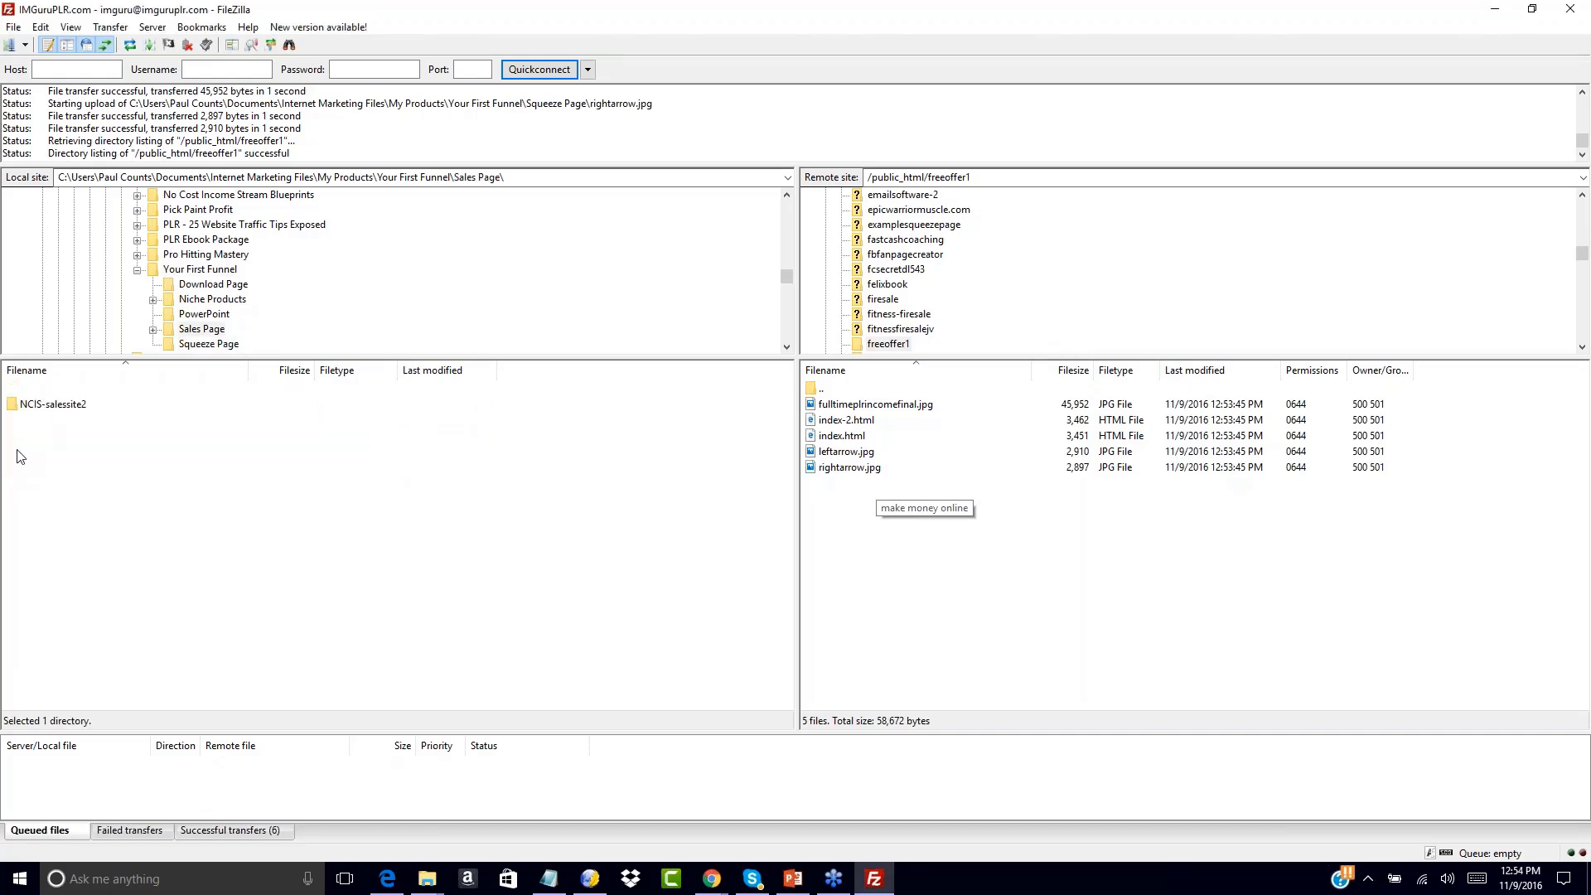
{"action": "double_click", "coordinate": [17, 404]}
{"action": "double_click", "coordinate": [17, 403]}
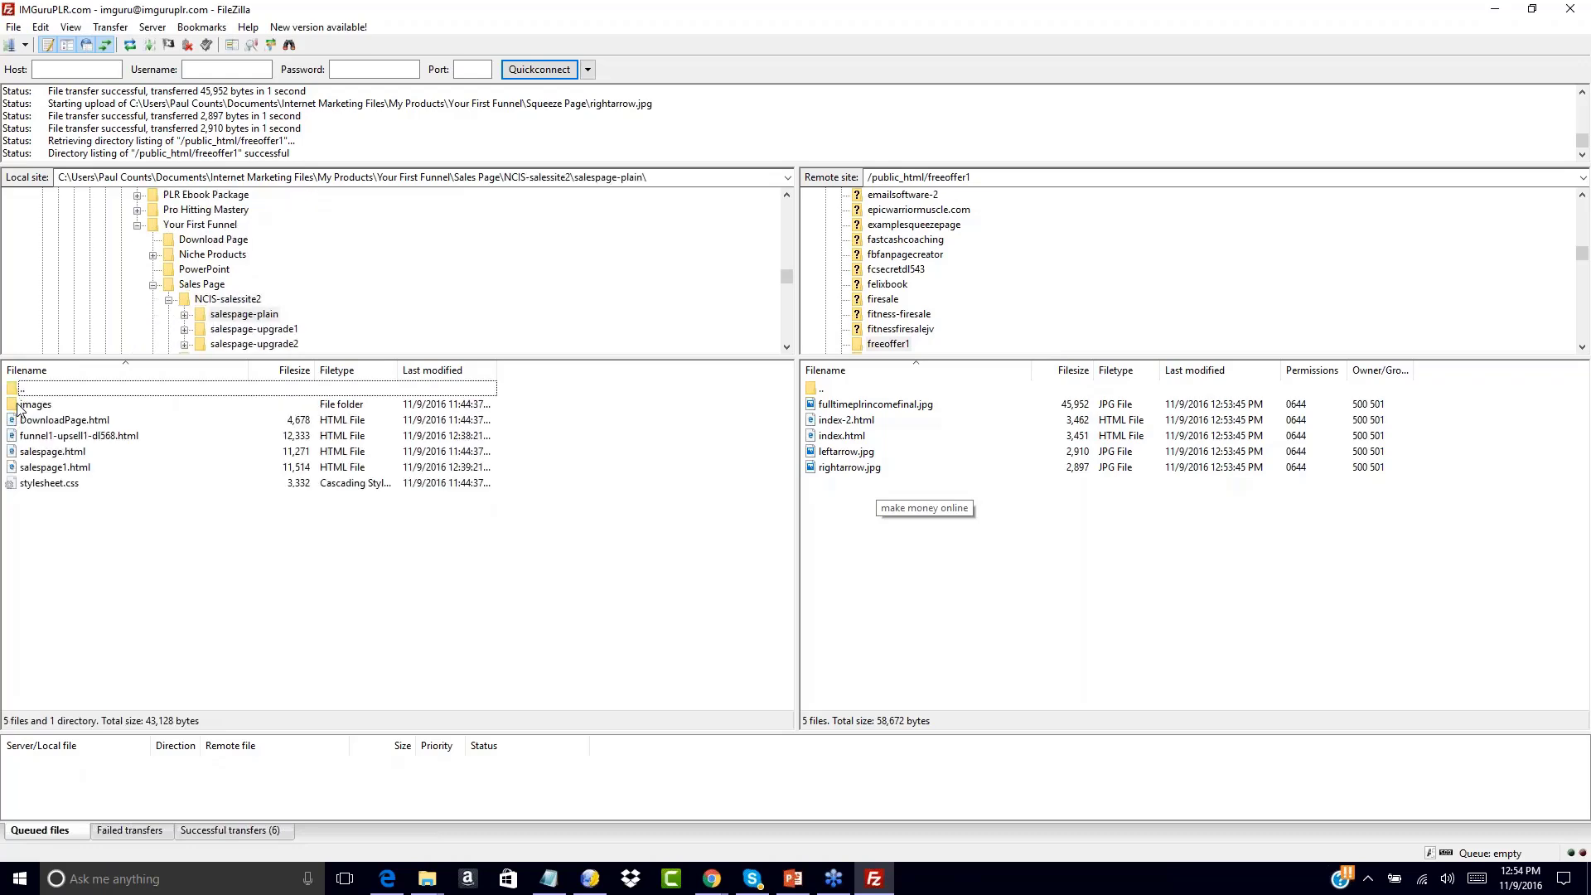
Upload the images folder, funnel1-upsell1-dl568.html, salespage1.html and stylesheet.css to freeoffer1
{"action": "left_click", "coordinate": [14, 437]}
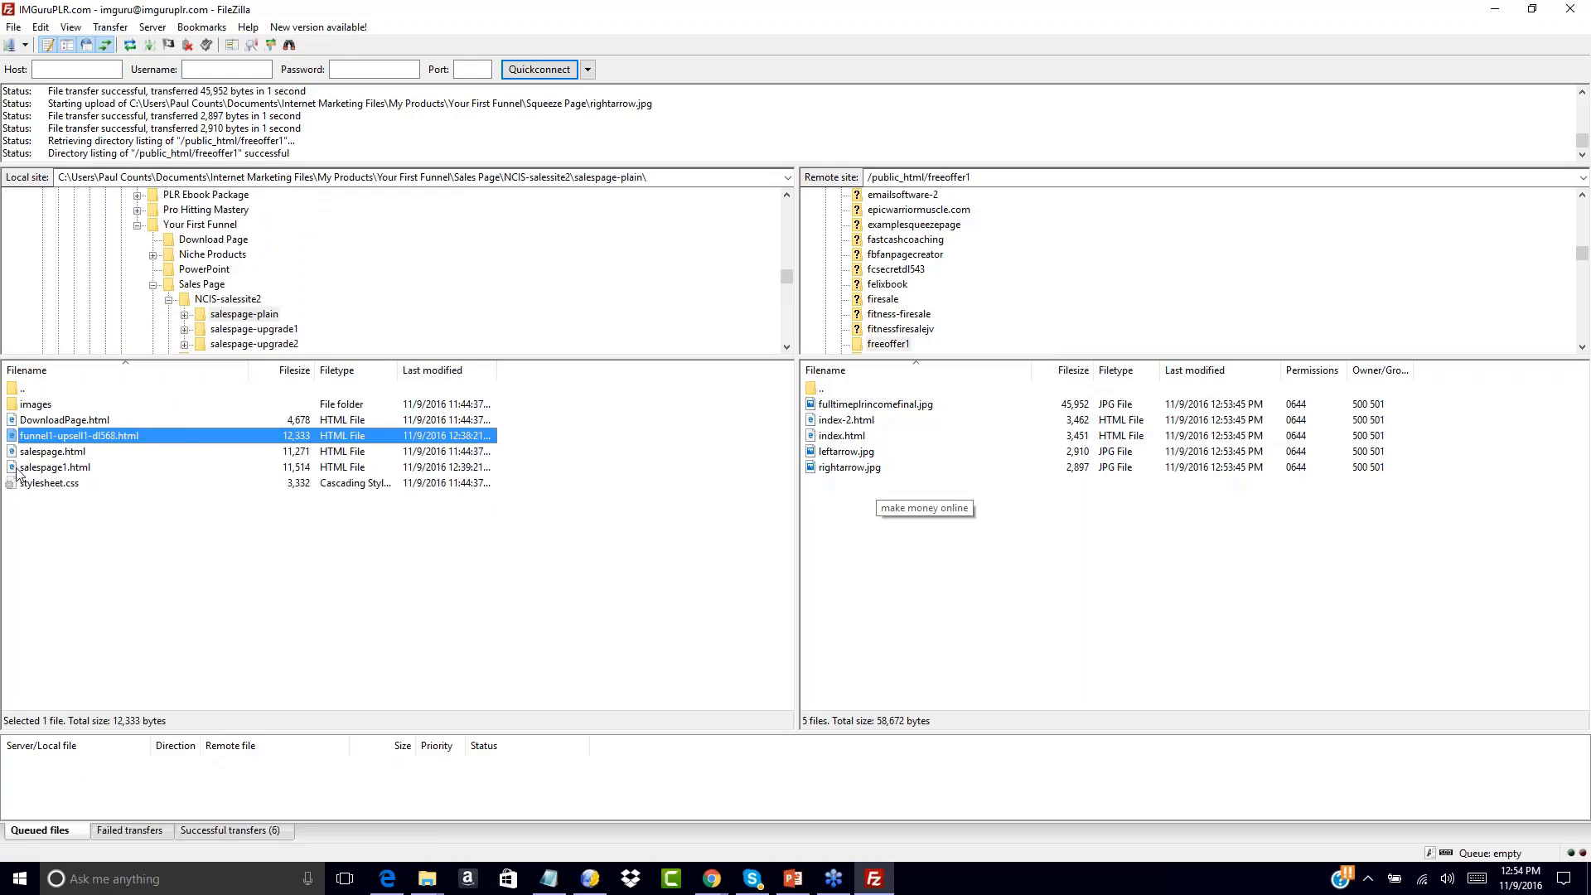
{"action": "left_click", "coordinate": [17, 469], "text": "ctrl"}
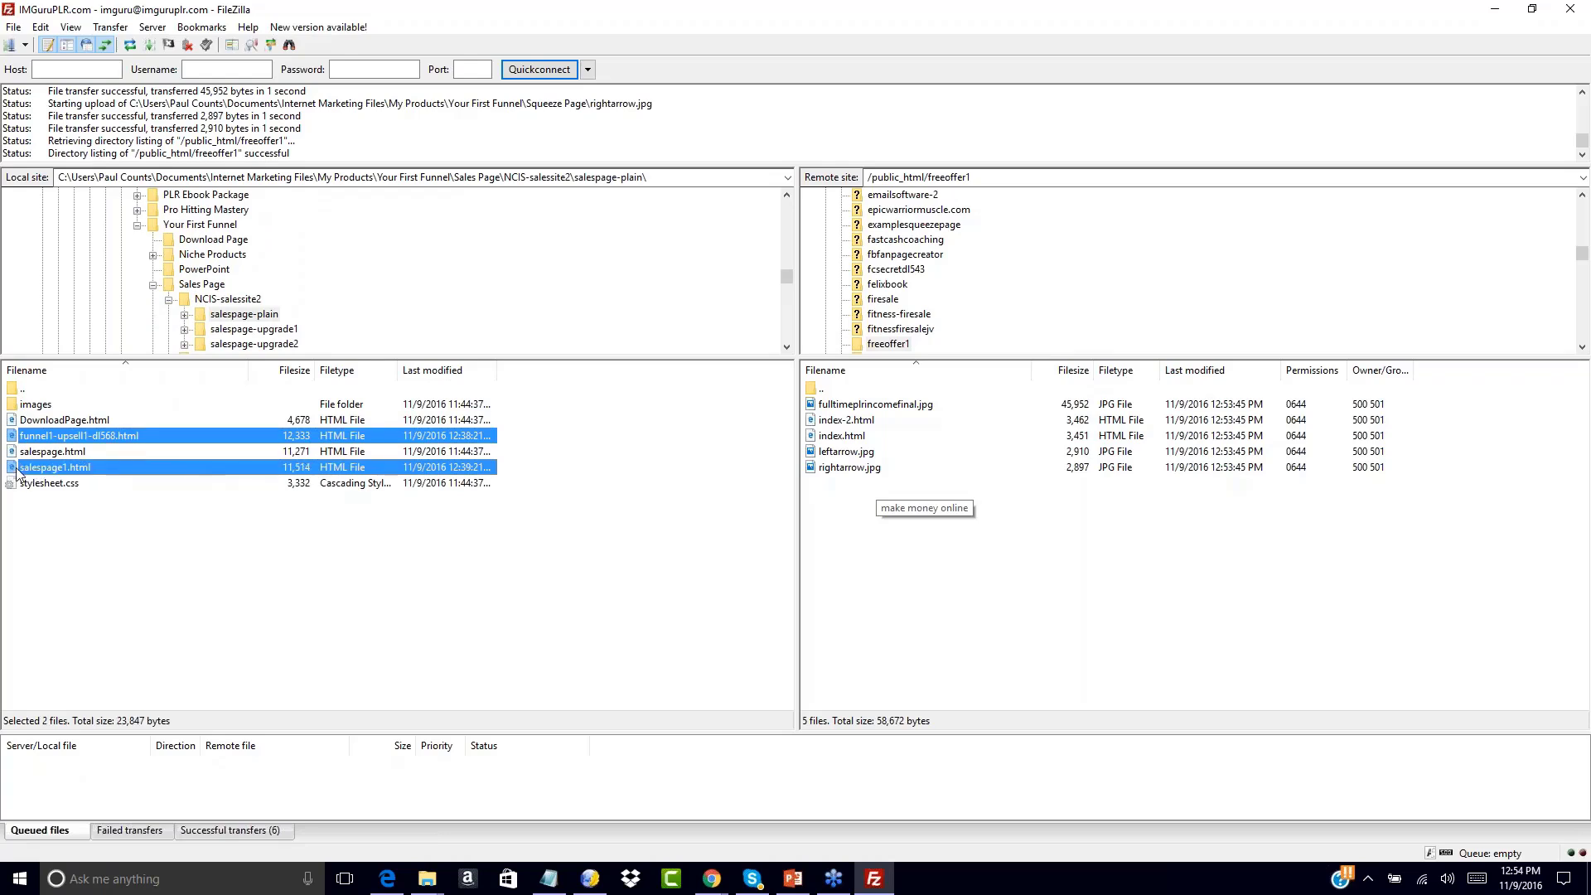
{"action": "left_click", "coordinate": [23, 485], "text": "ctrl"}
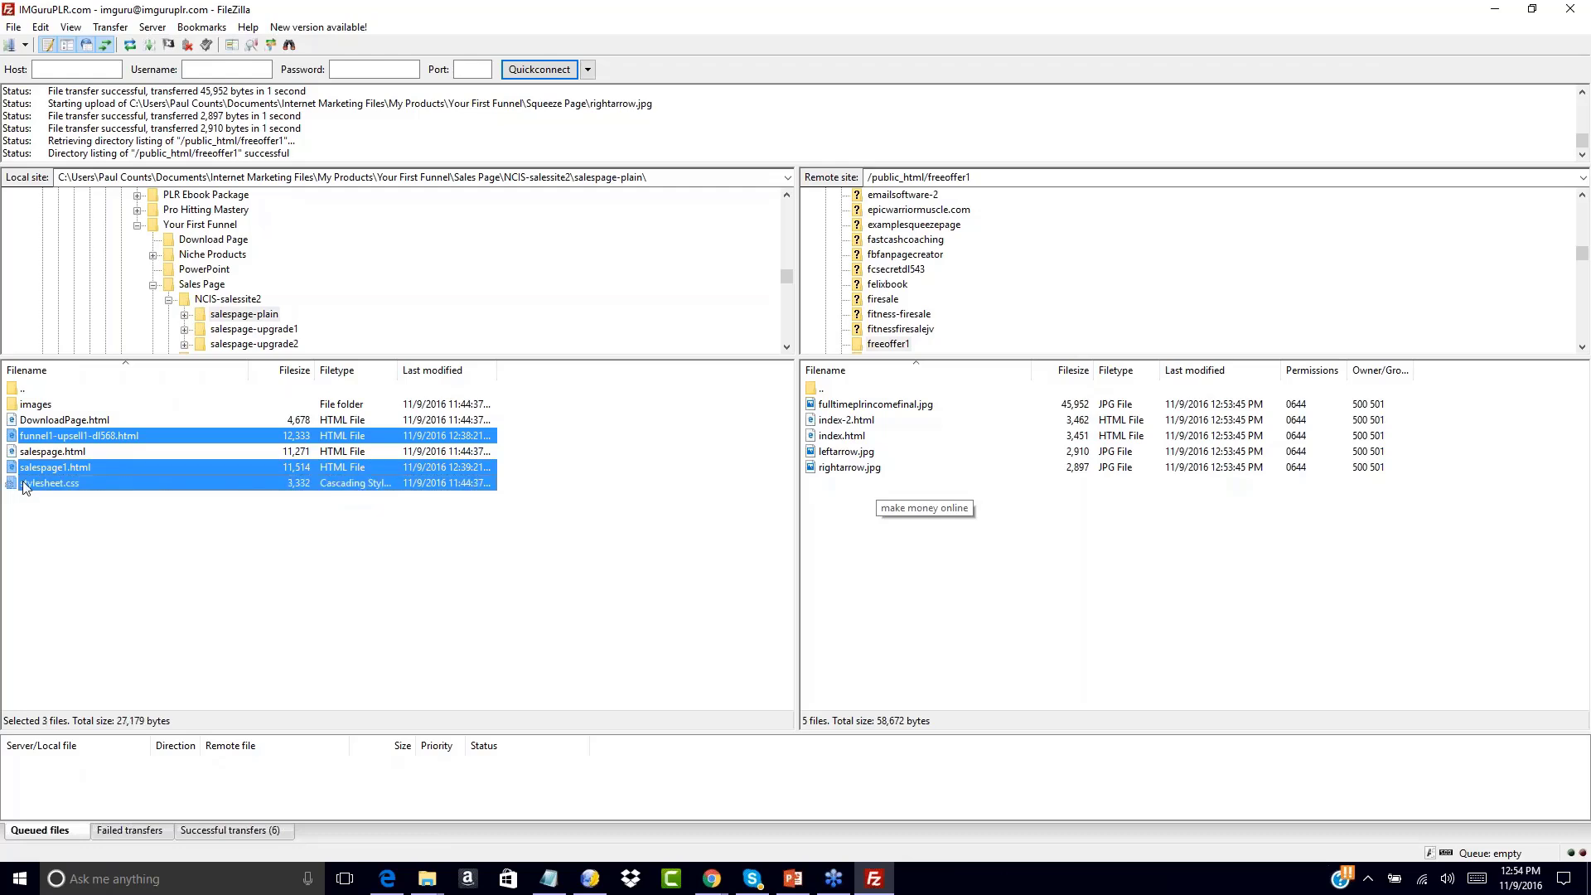
{"action": "left_click", "coordinate": [18, 406], "text": "ctrl"}
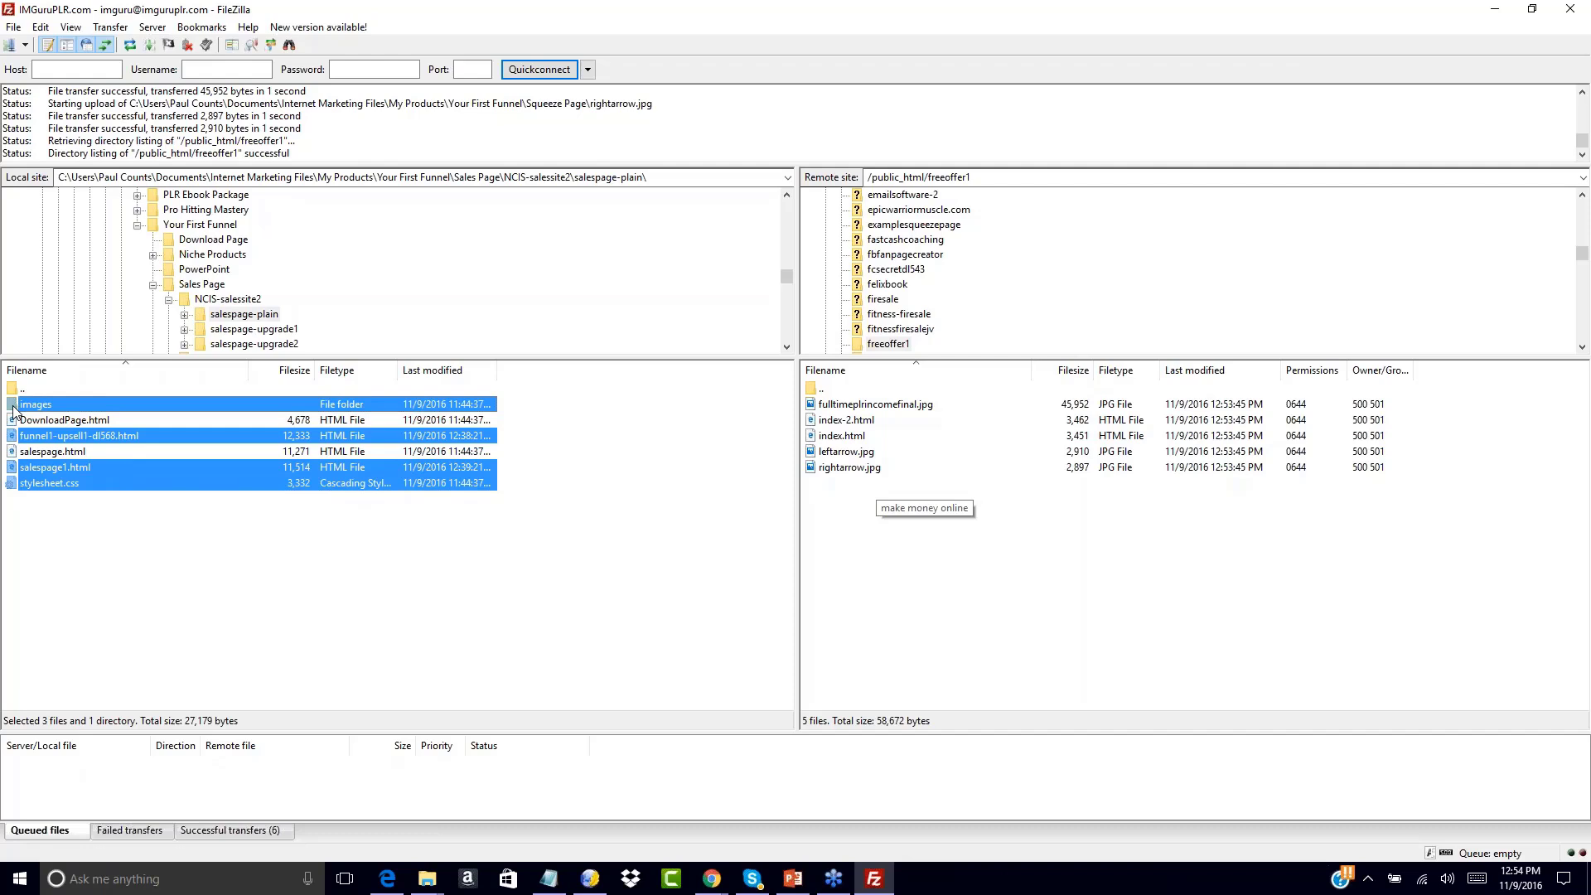
{"action": "right_click", "coordinate": [12, 406]}
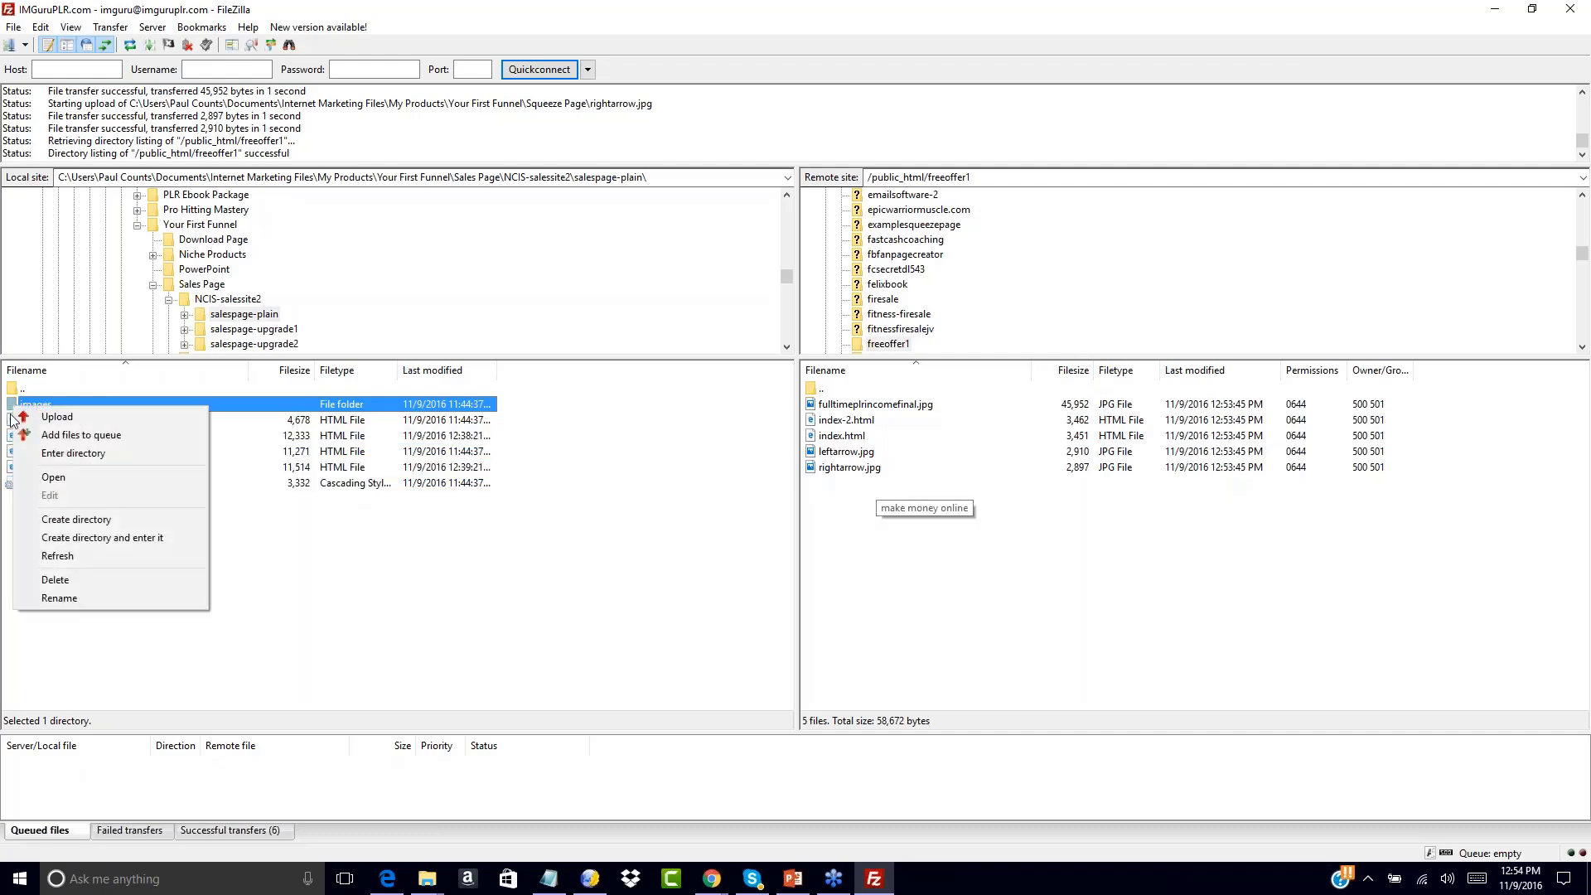
{"action": "left_click", "coordinate": [275, 559]}
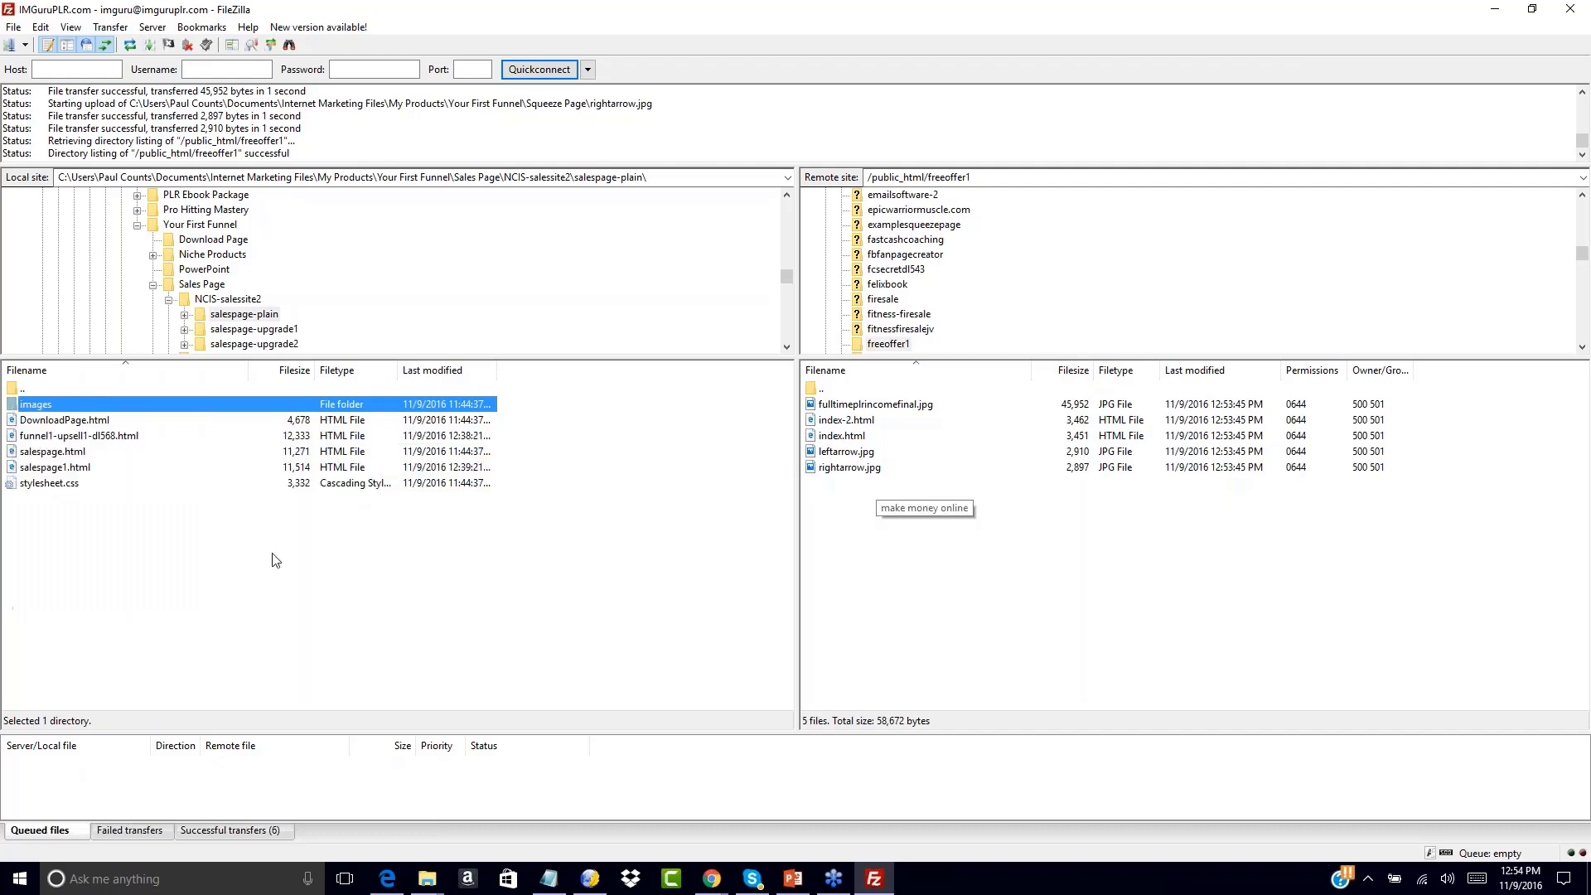
{"action": "left_click", "coordinate": [16, 406]}
{"action": "left_click", "coordinate": [13, 437], "text": "ctrl"}
{"action": "left_click", "coordinate": [10, 469], "text": "ctrl"}
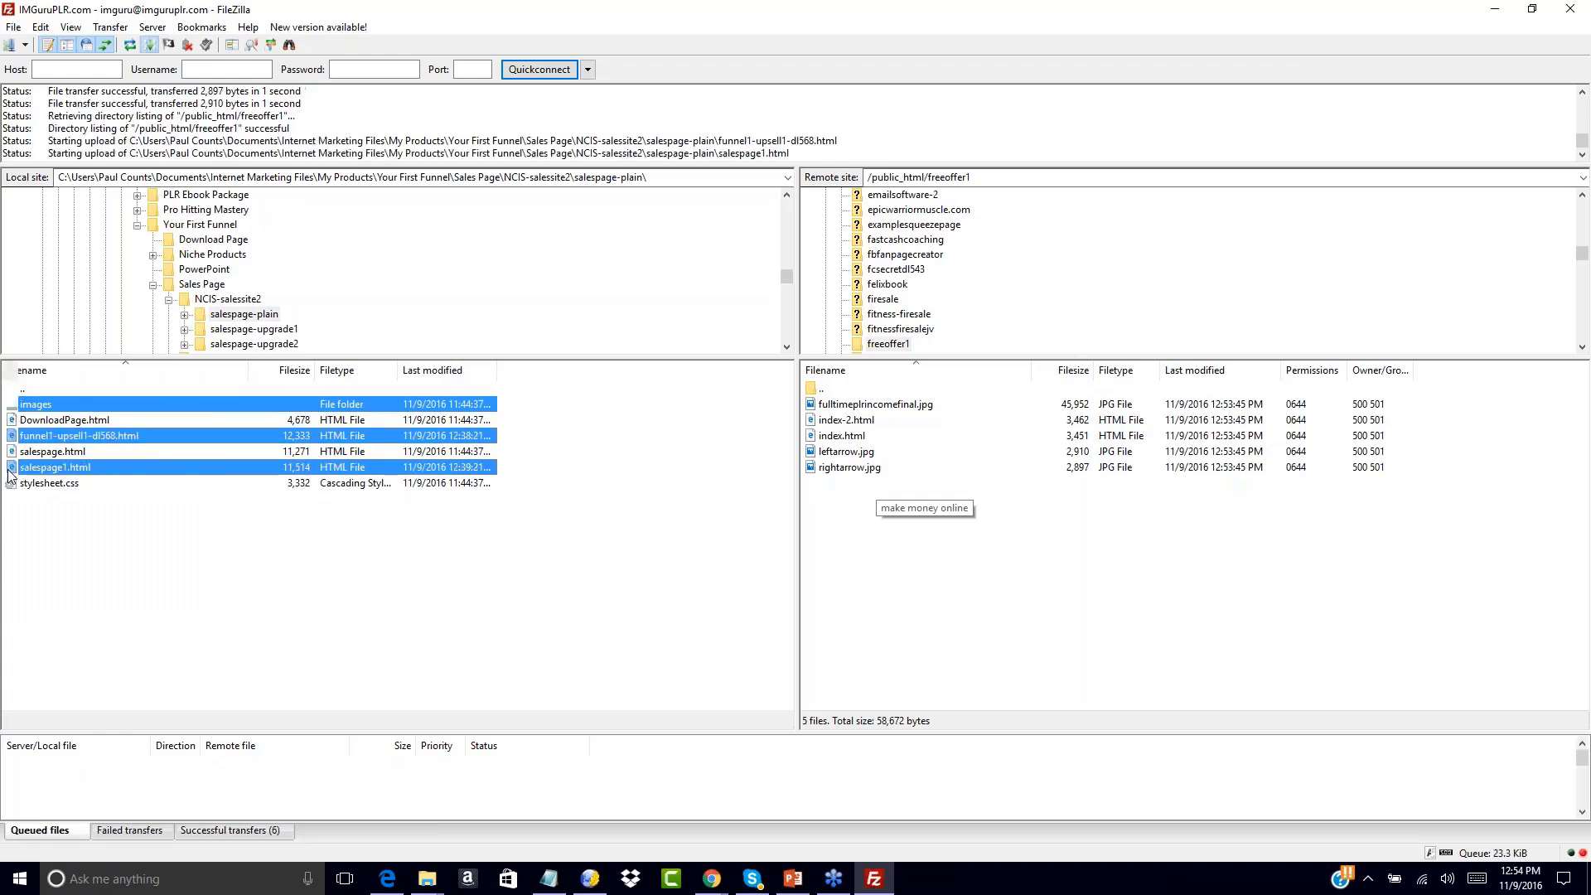
{"action": "left_click", "coordinate": [13, 483], "text": "ctrl"}
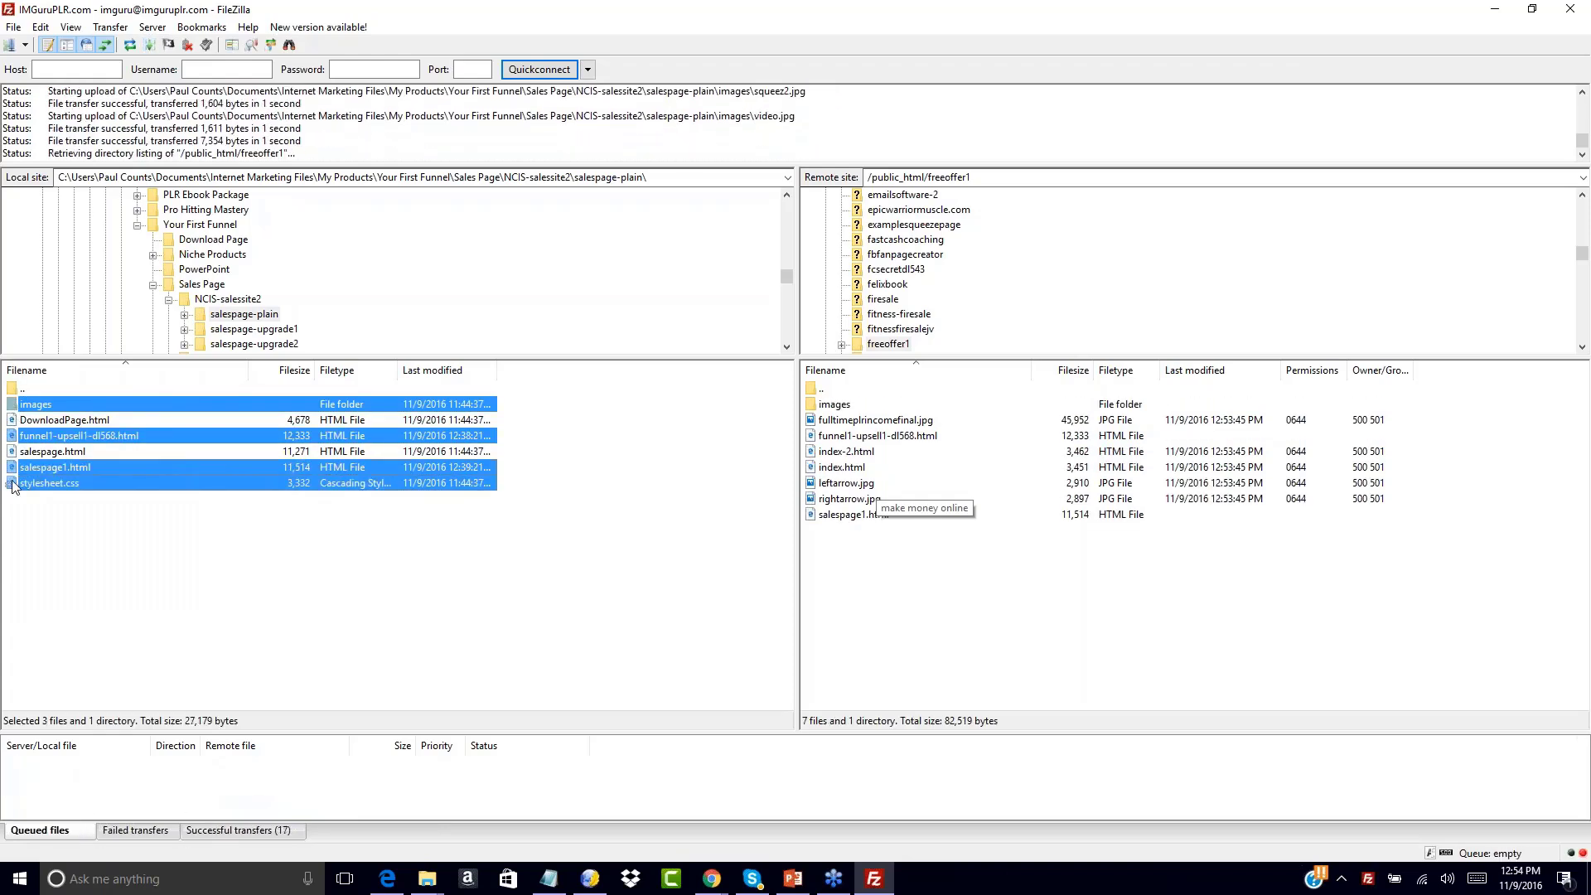
{"action": "right_click", "coordinate": [14, 484]}
{"action": "left_click", "coordinate": [32, 489]}
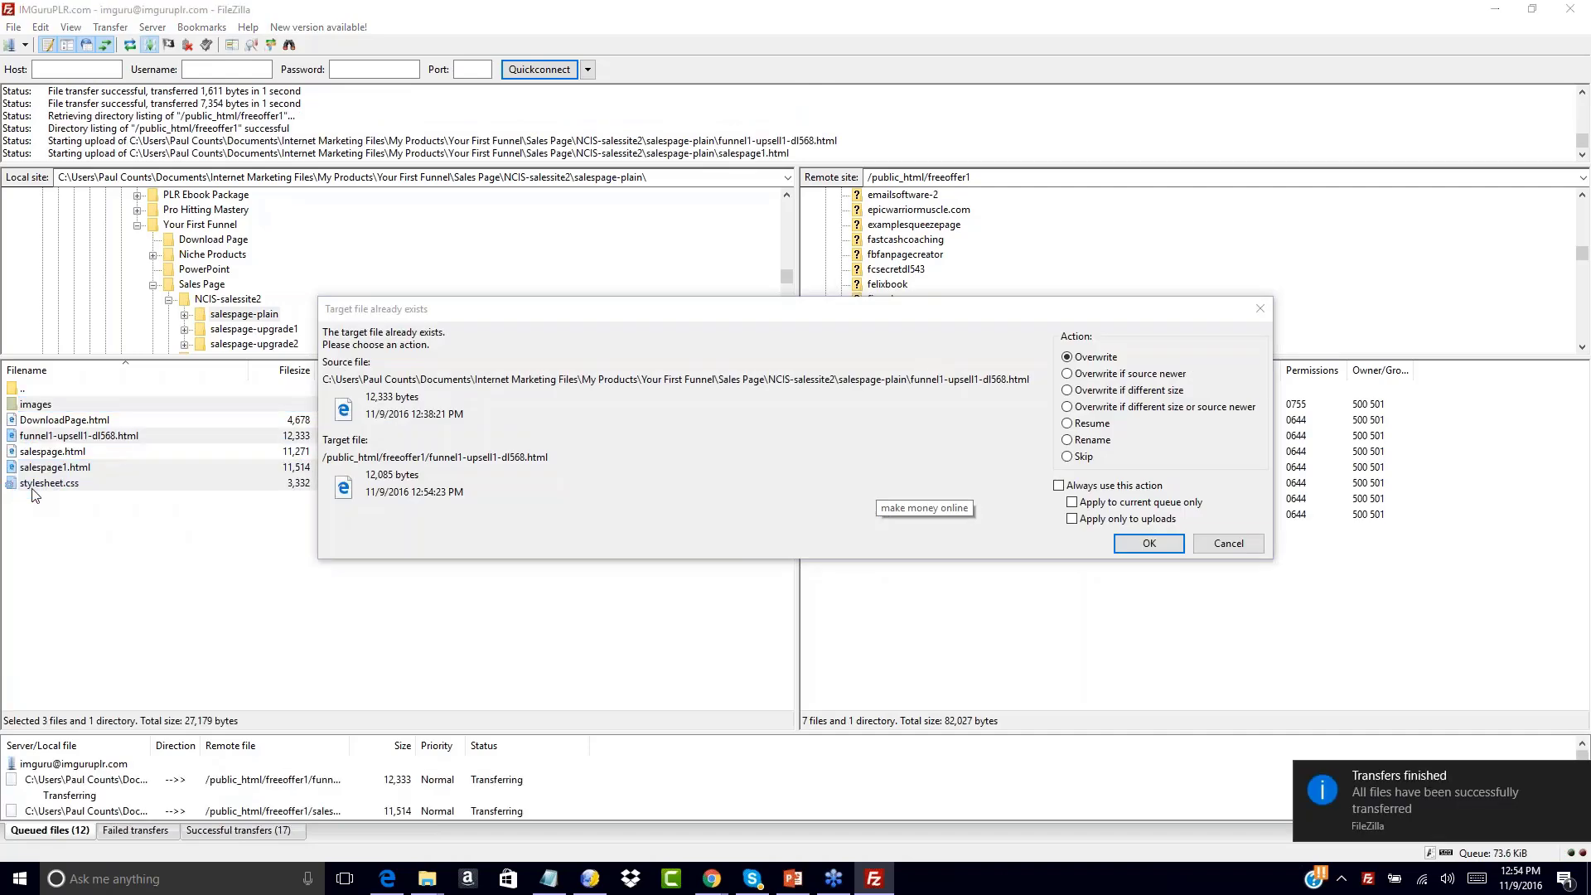
Overwrite existing server files for all conflicts, then clear the local selection
{"action": "left_click", "coordinate": [1059, 486]}
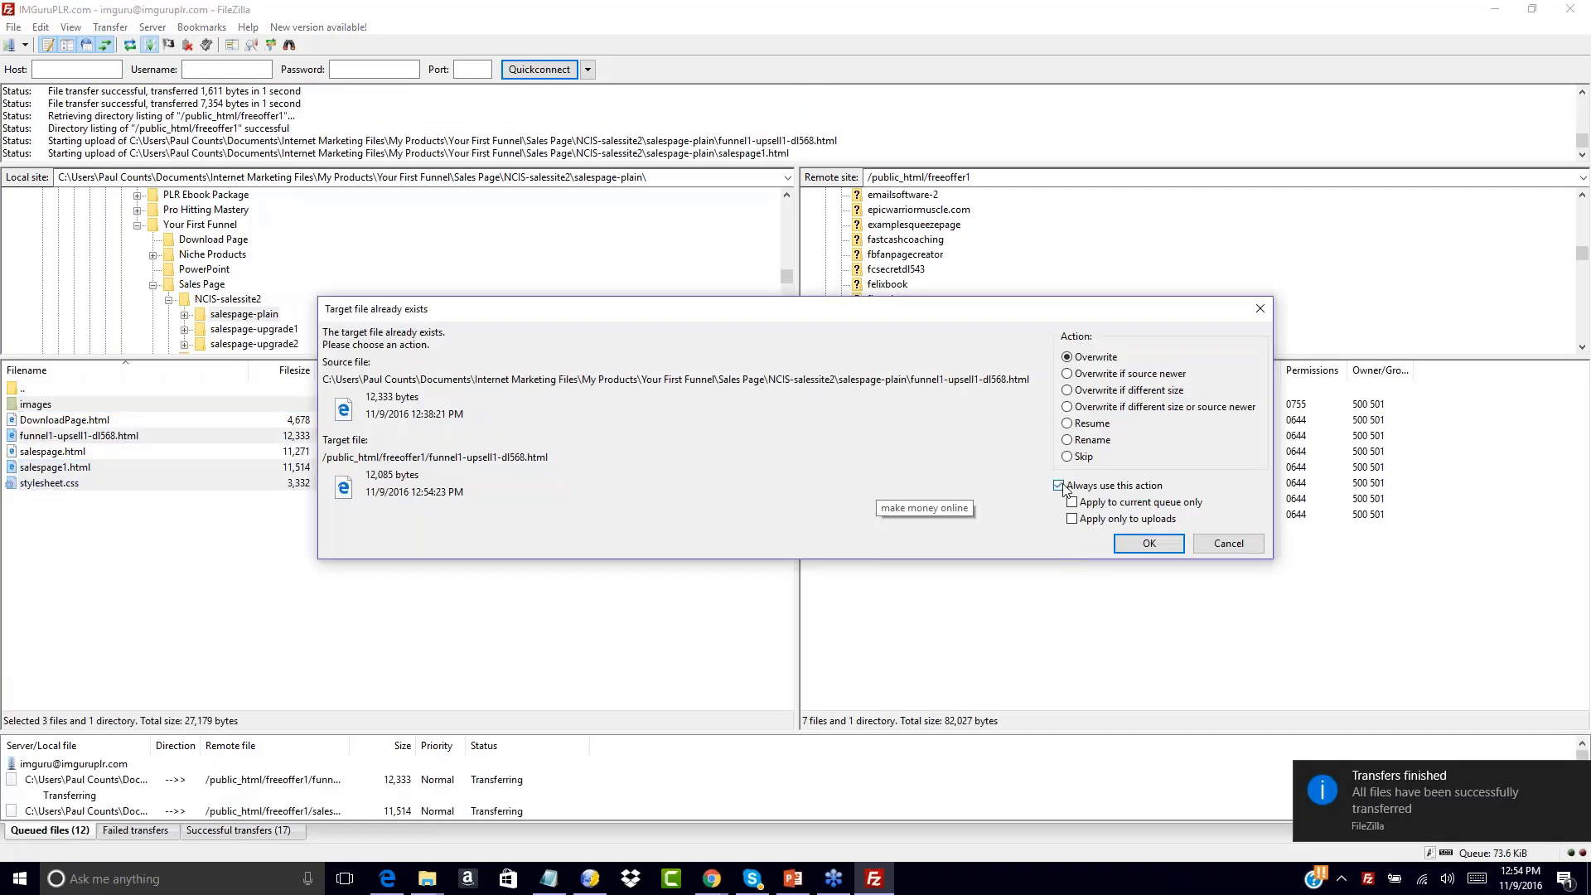
{"action": "left_click", "coordinate": [1149, 543]}
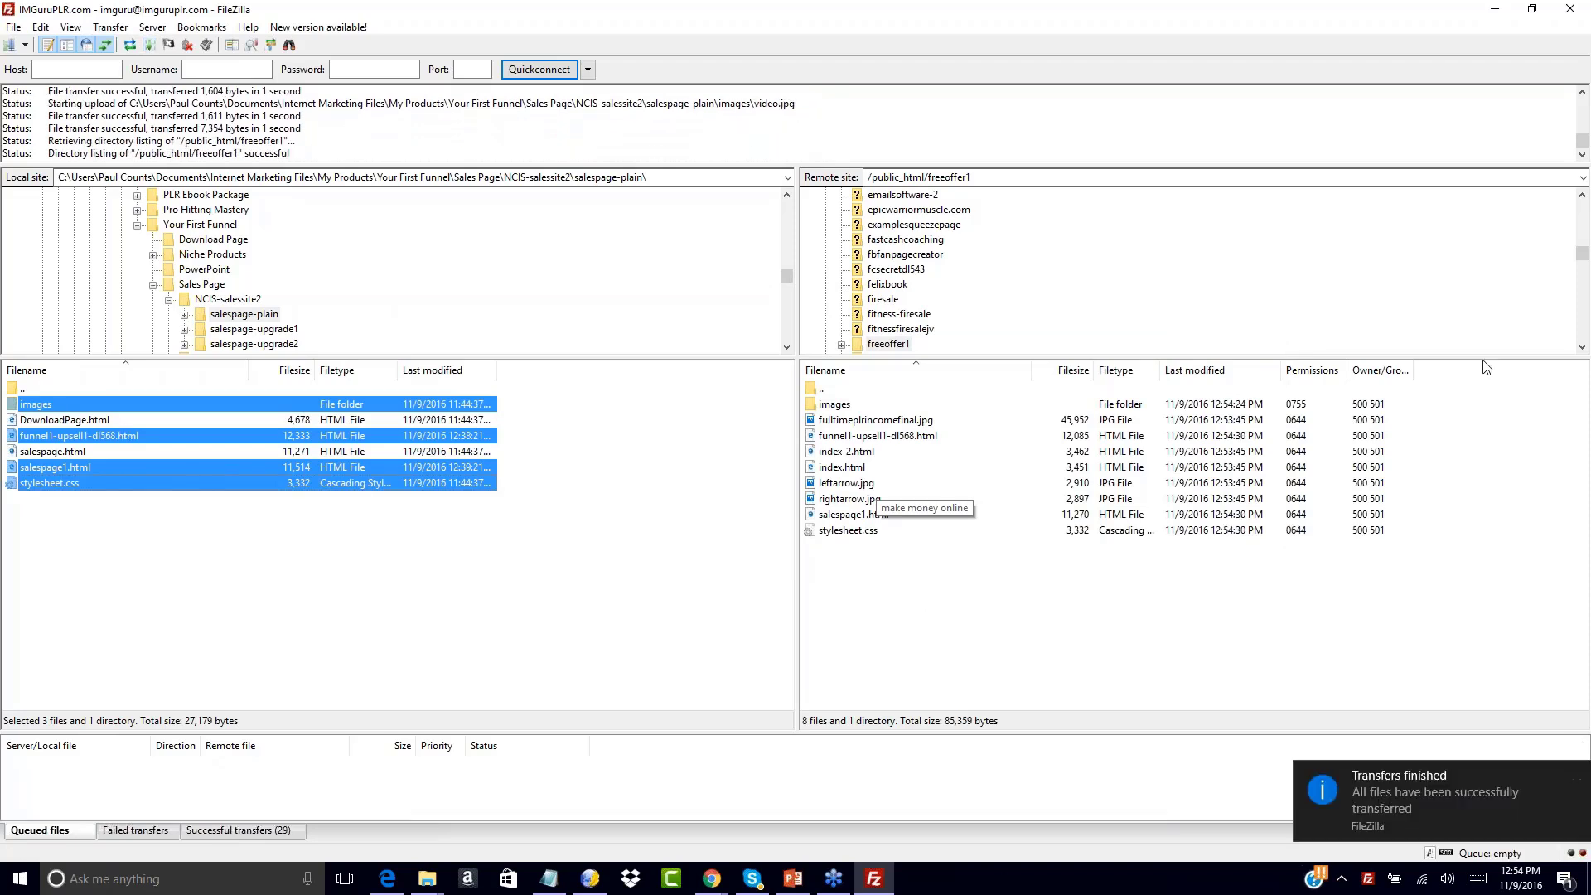
{"action": "left_click", "coordinate": [1582, 37]}
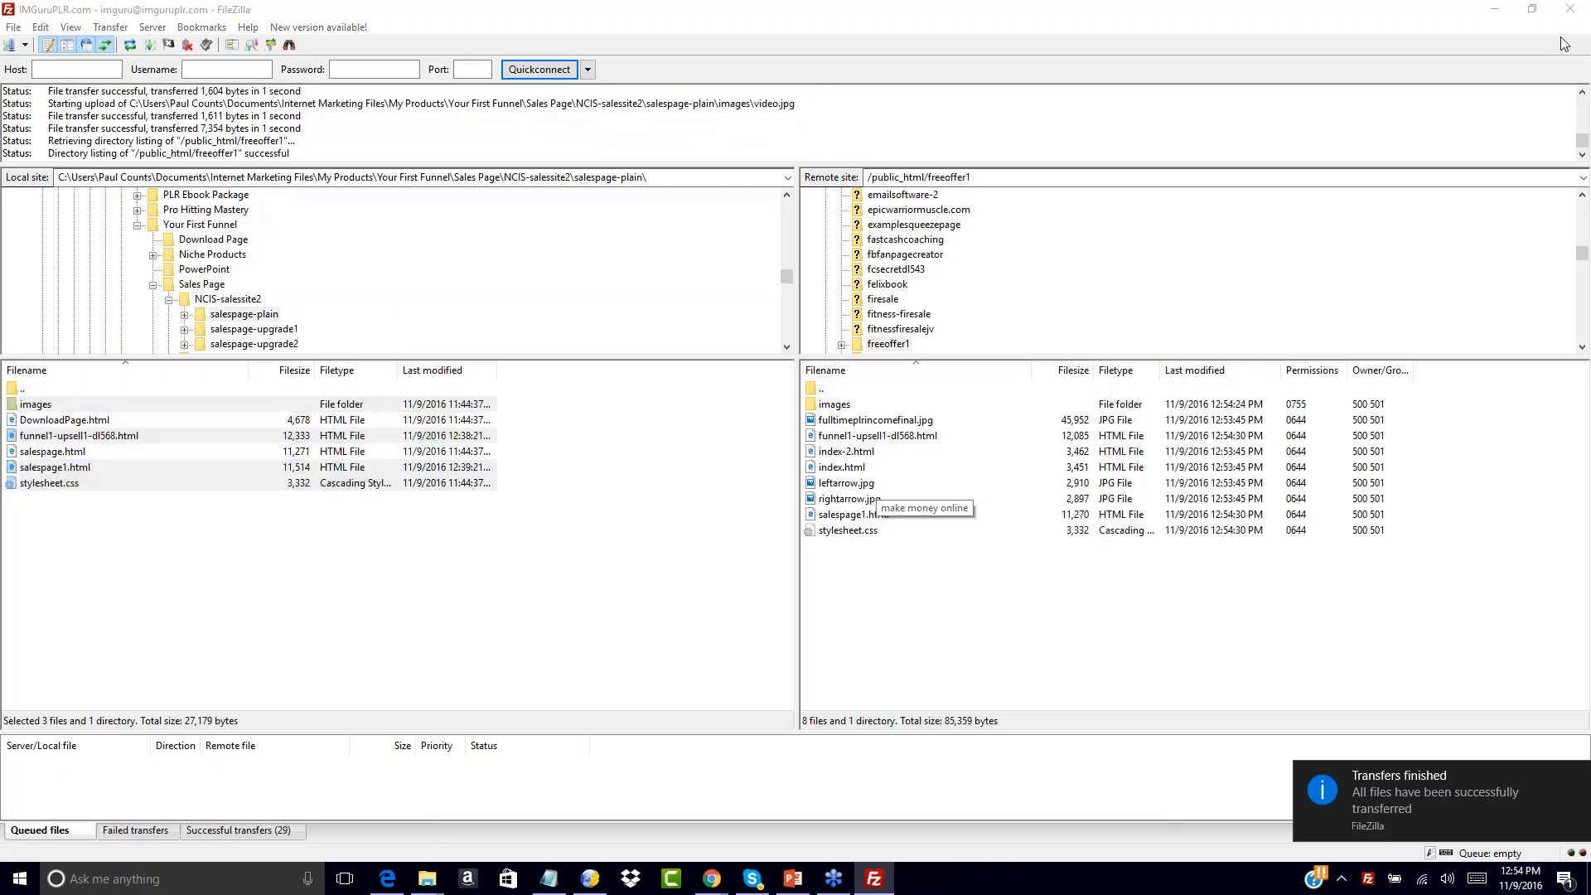
{"action": "left_click", "coordinate": [914, 340]}
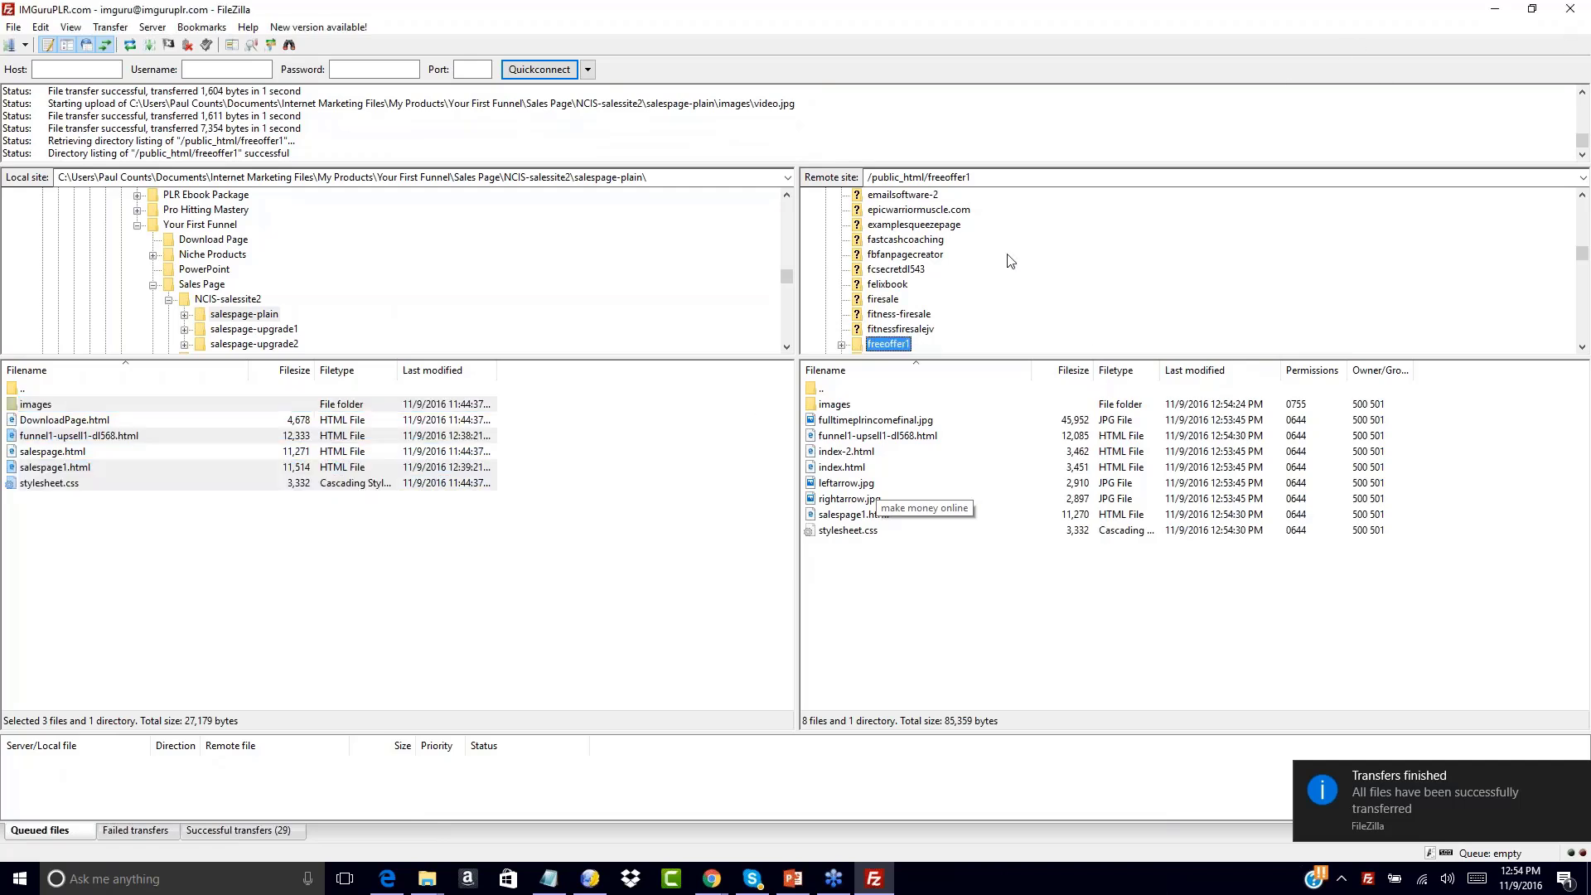
{"action": "left_click", "coordinate": [236, 555]}
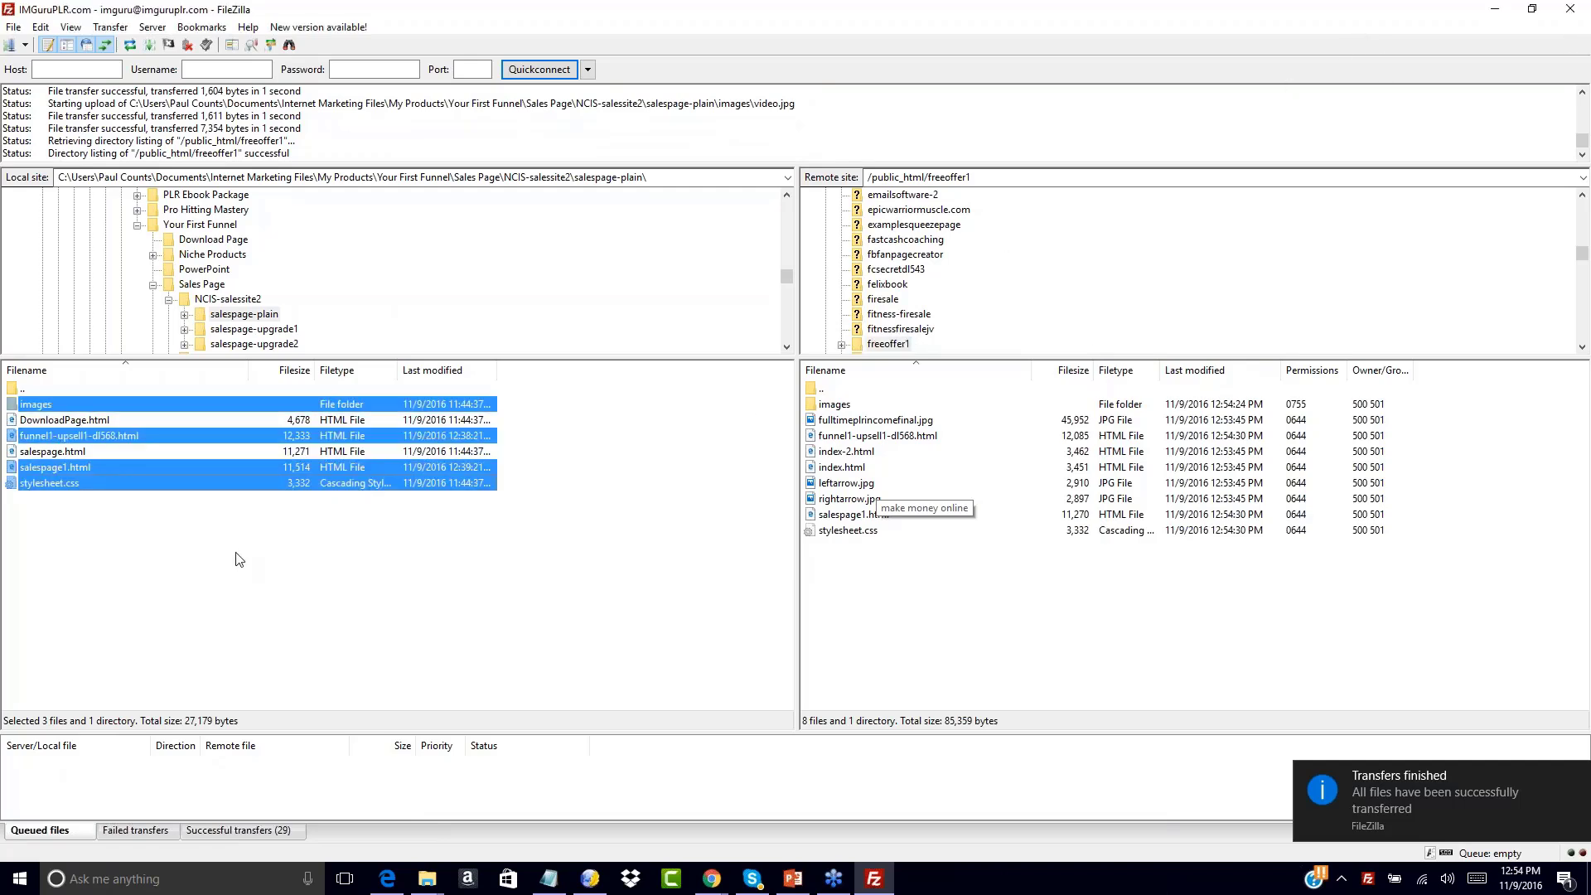
{"action": "double_click", "coordinate": [21, 388]}
Navigate the local pane up to Your First Funnel and into Download Page
{"action": "left_click", "coordinate": [18, 389]}
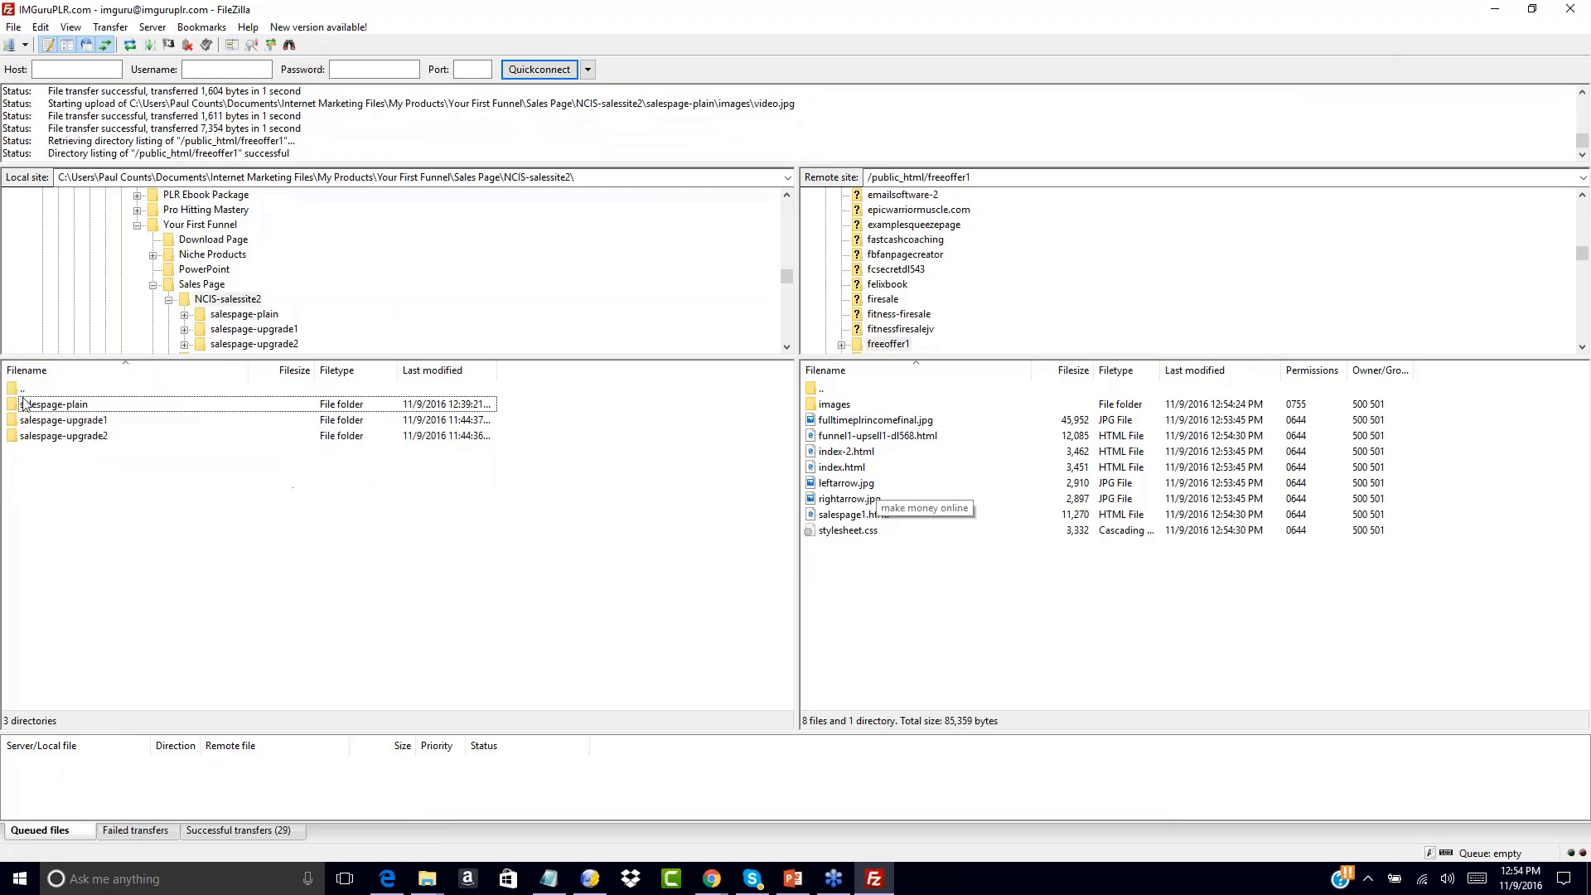
{"action": "double_click", "coordinate": [18, 389]}
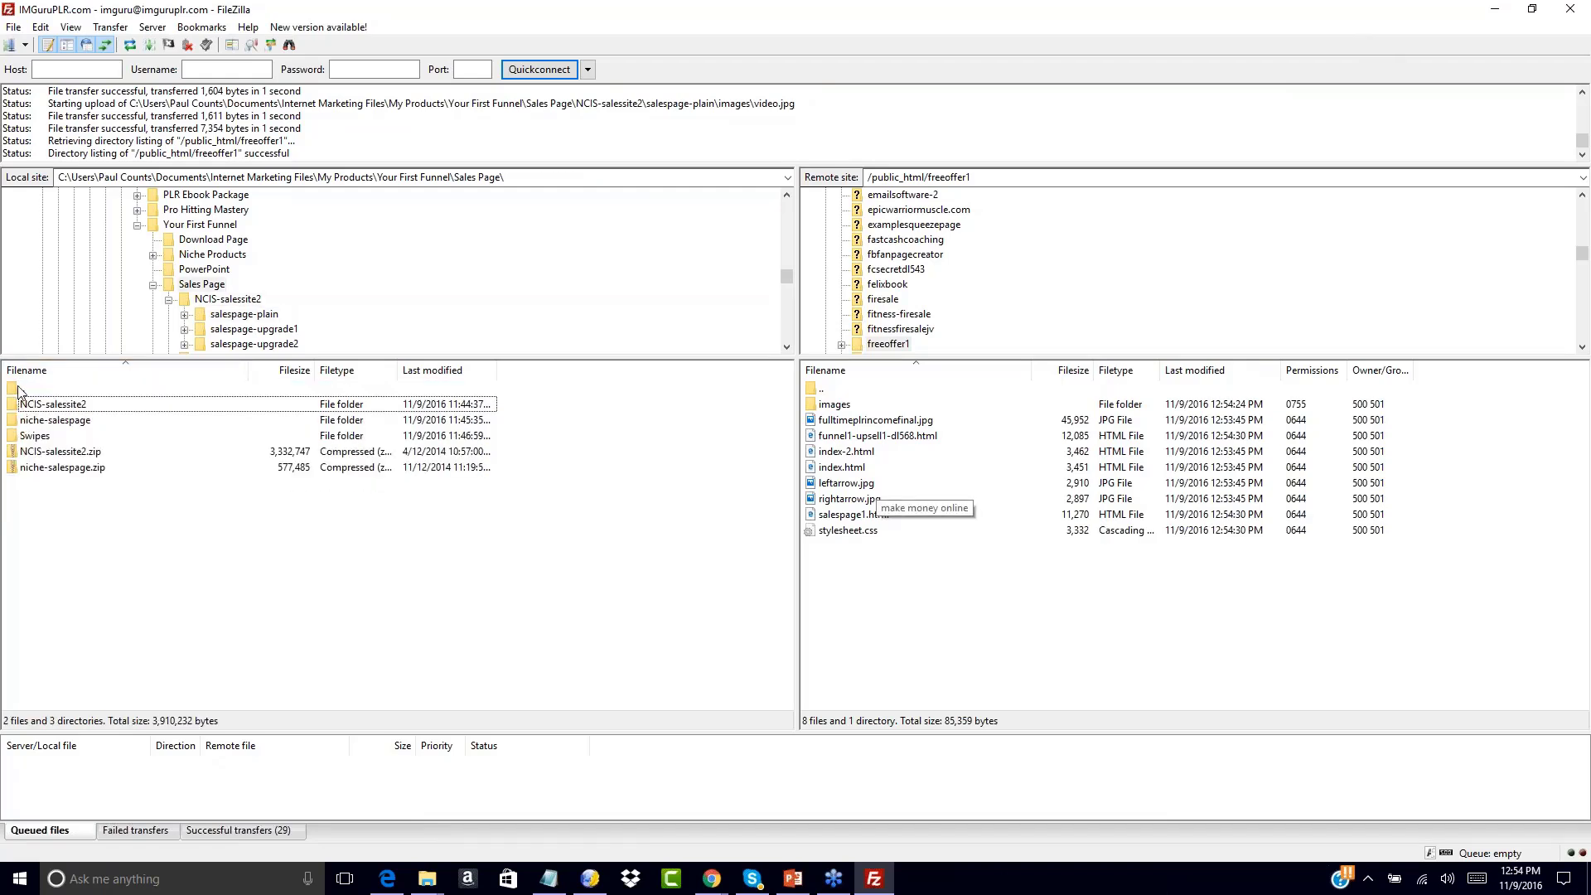
{"action": "double_click", "coordinate": [19, 392]}
{"action": "double_click", "coordinate": [21, 405]}
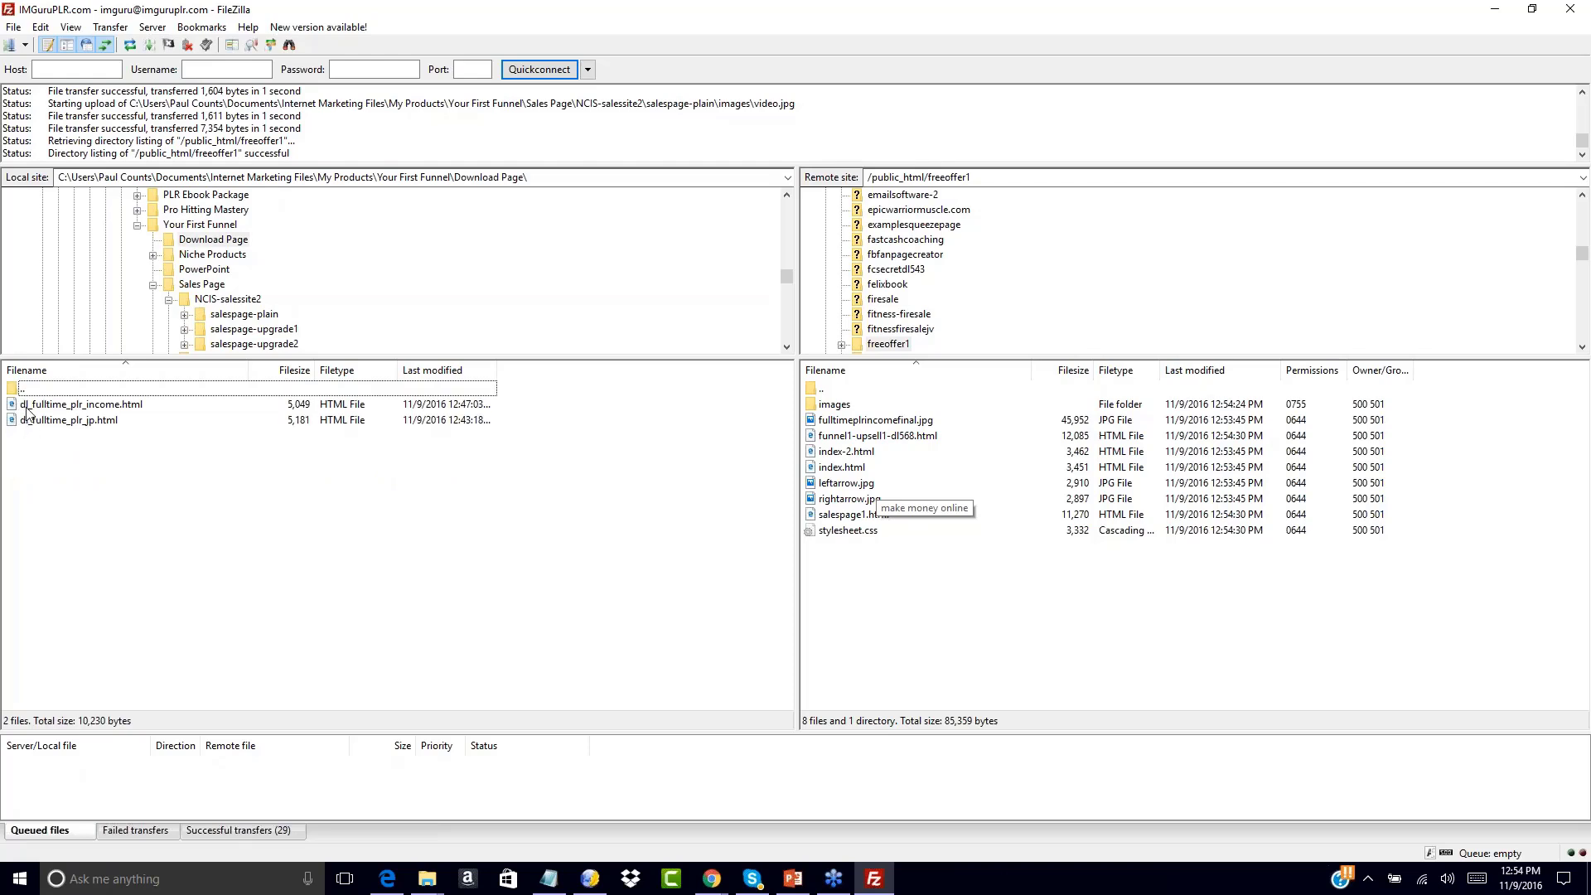
Upload dl_fulltime_plr_income.html to freeoffer1, then open a blank Notepad window
{"action": "left_click", "coordinate": [23, 406]}
{"action": "right_click", "coordinate": [25, 406]}
{"action": "left_click", "coordinate": [42, 416]}
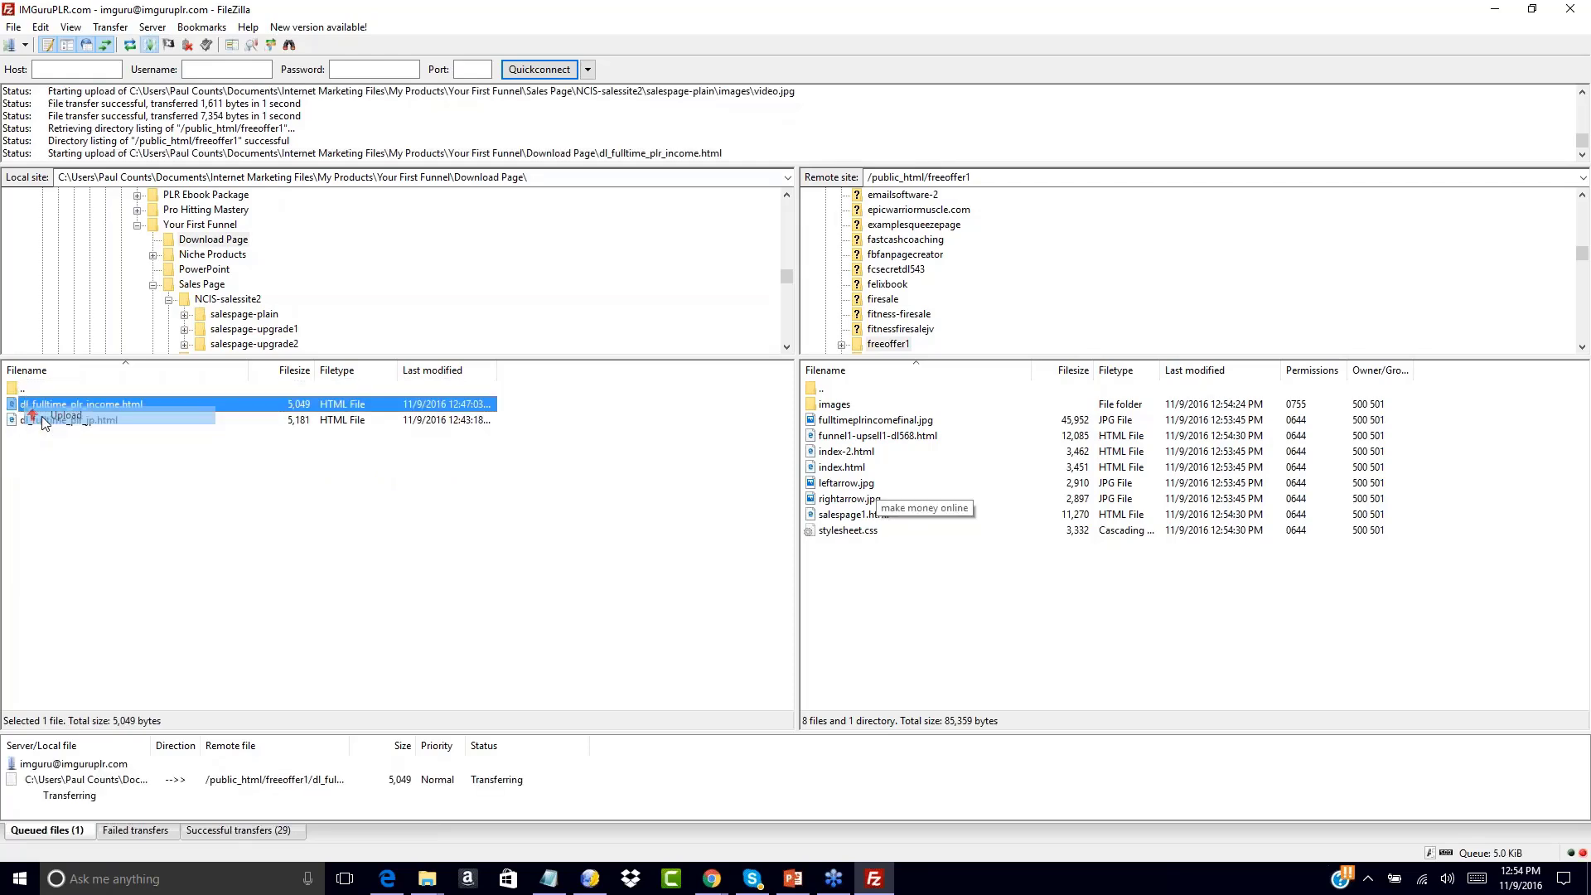
{"action": "left_click", "coordinate": [898, 593]}
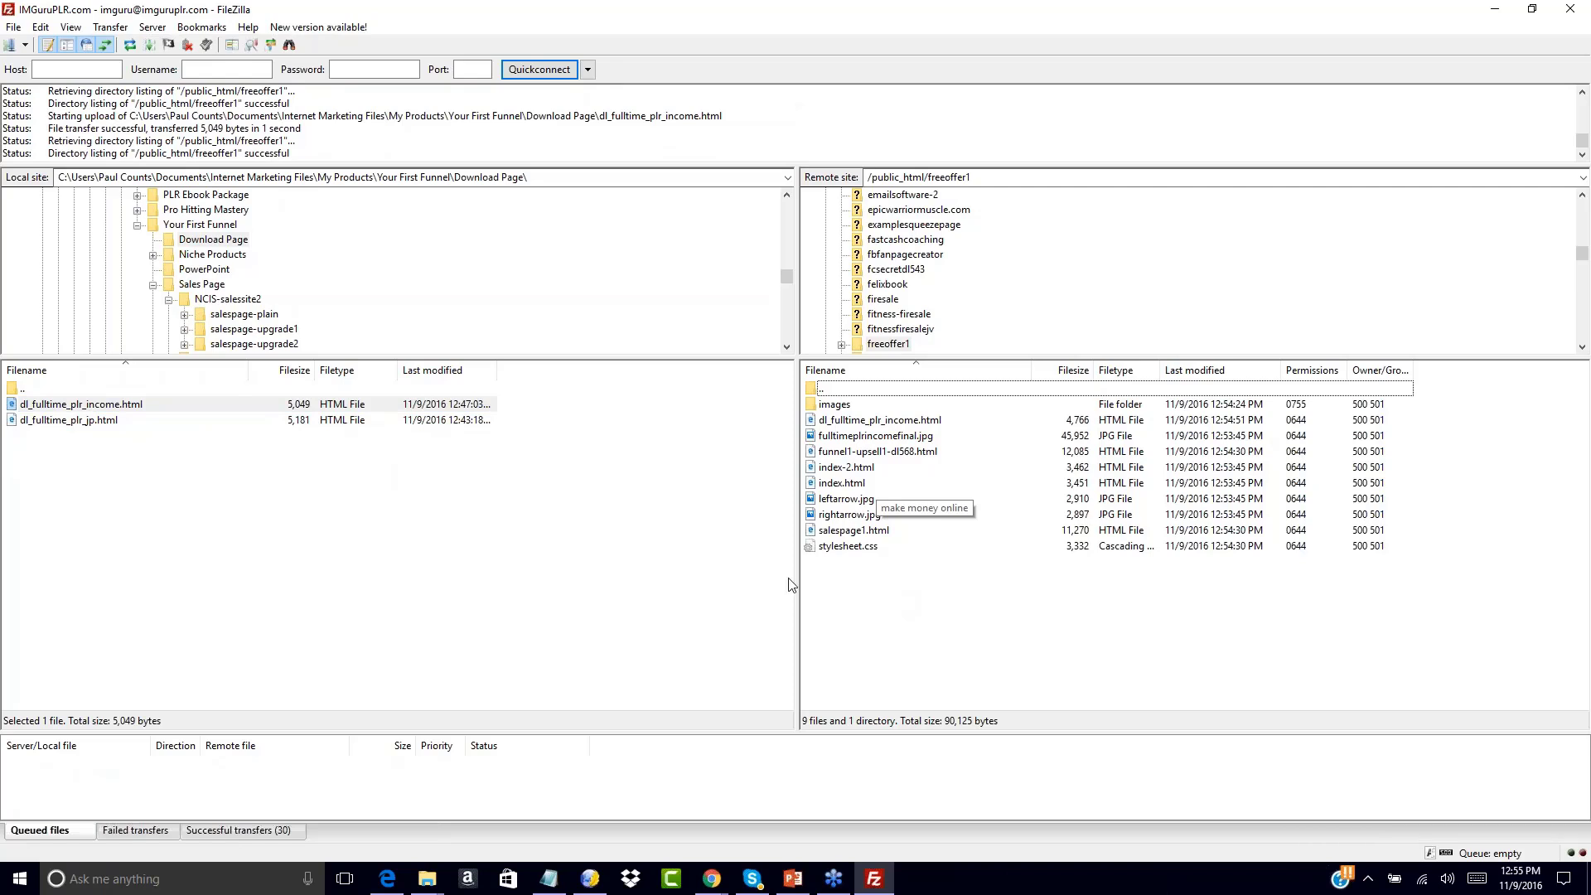
{"action": "left_click", "coordinate": [549, 878]}
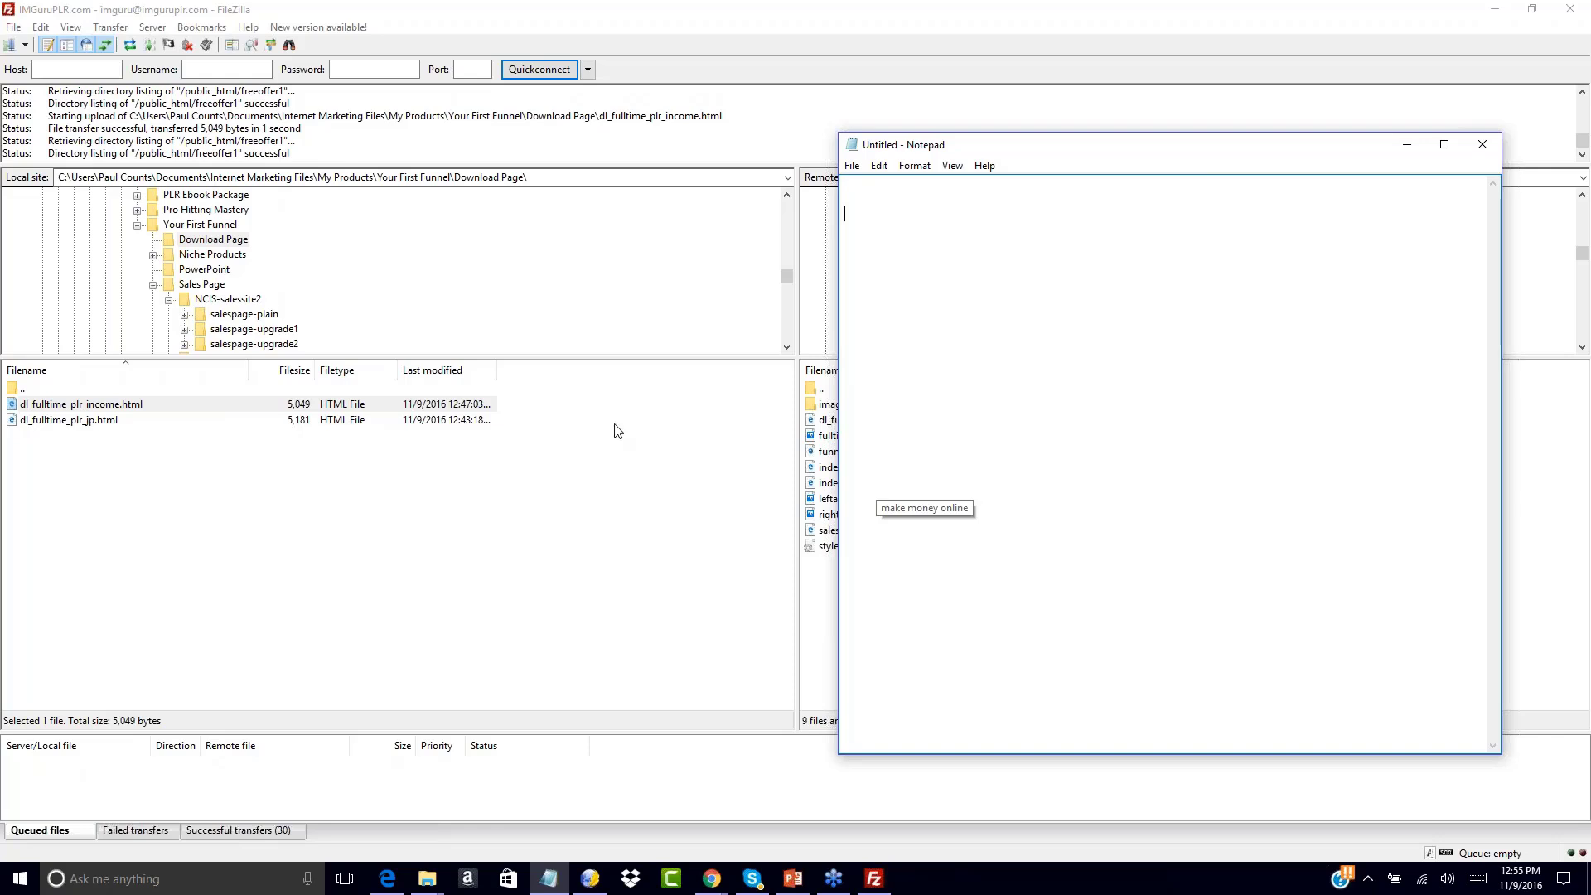
Copy the server URL of funnel1-upsell1-dl568.html and paste it into Notepad
{"action": "left_click", "coordinate": [821, 604]}
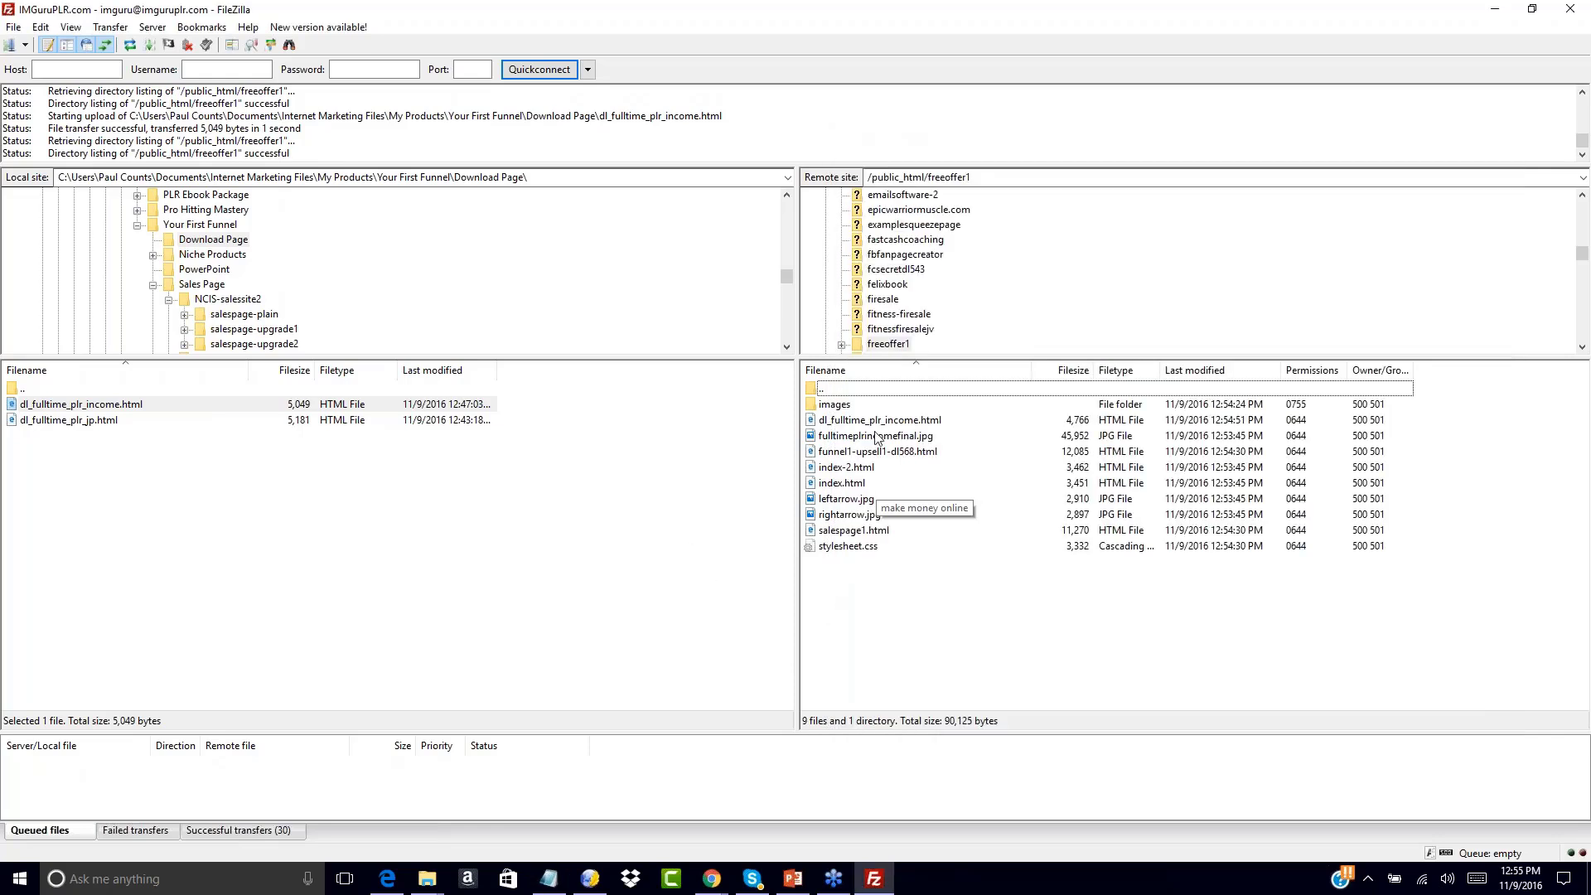
{"action": "left_click", "coordinate": [852, 423]}
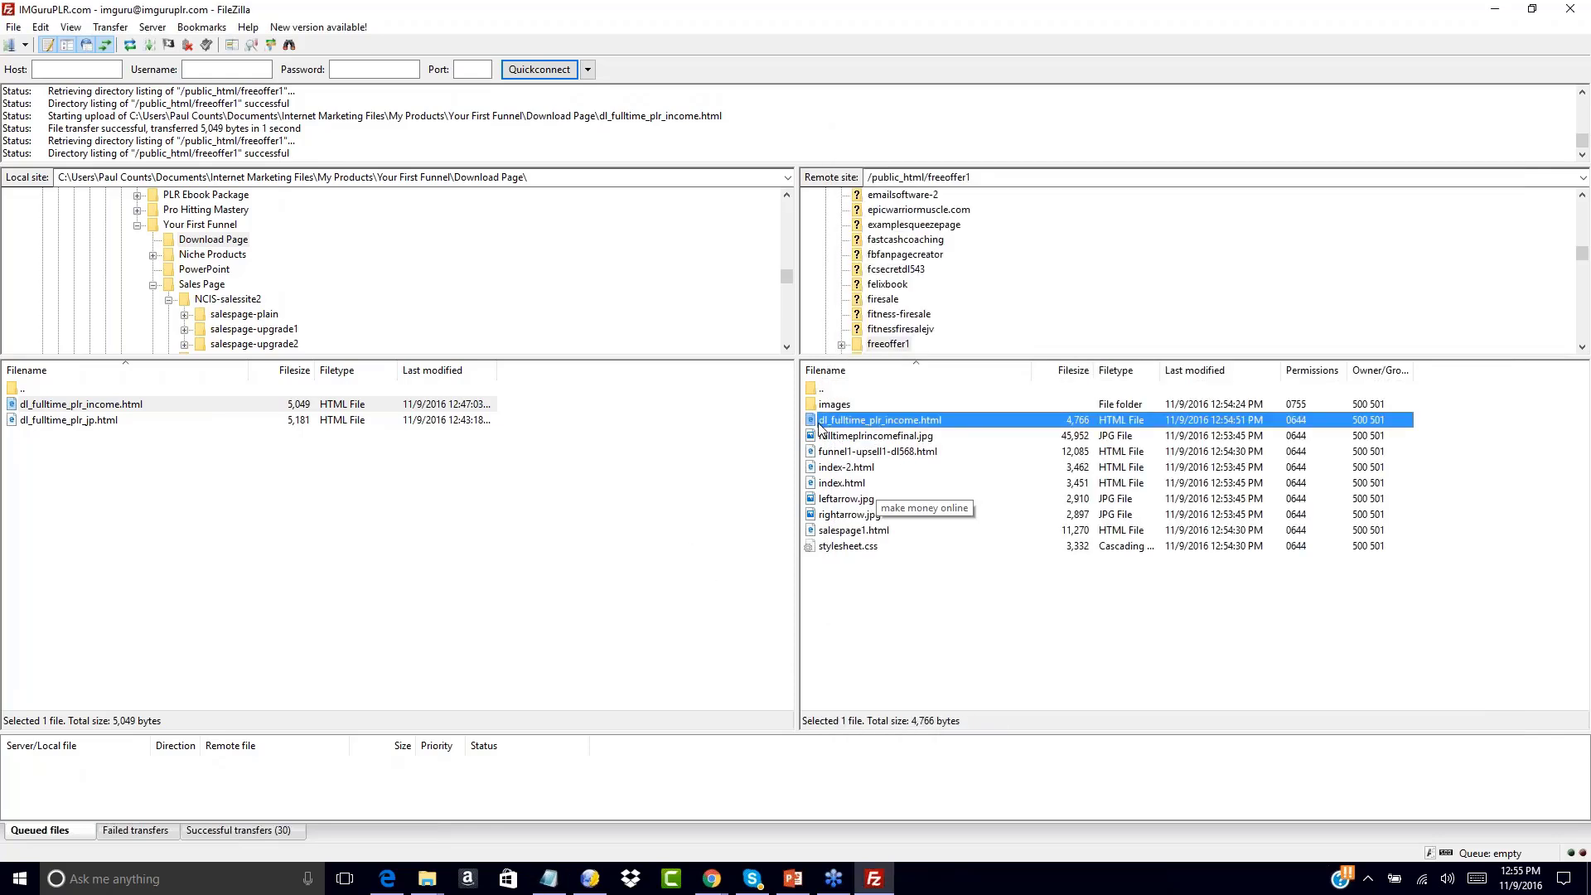
{"action": "left_click", "coordinate": [864, 573]}
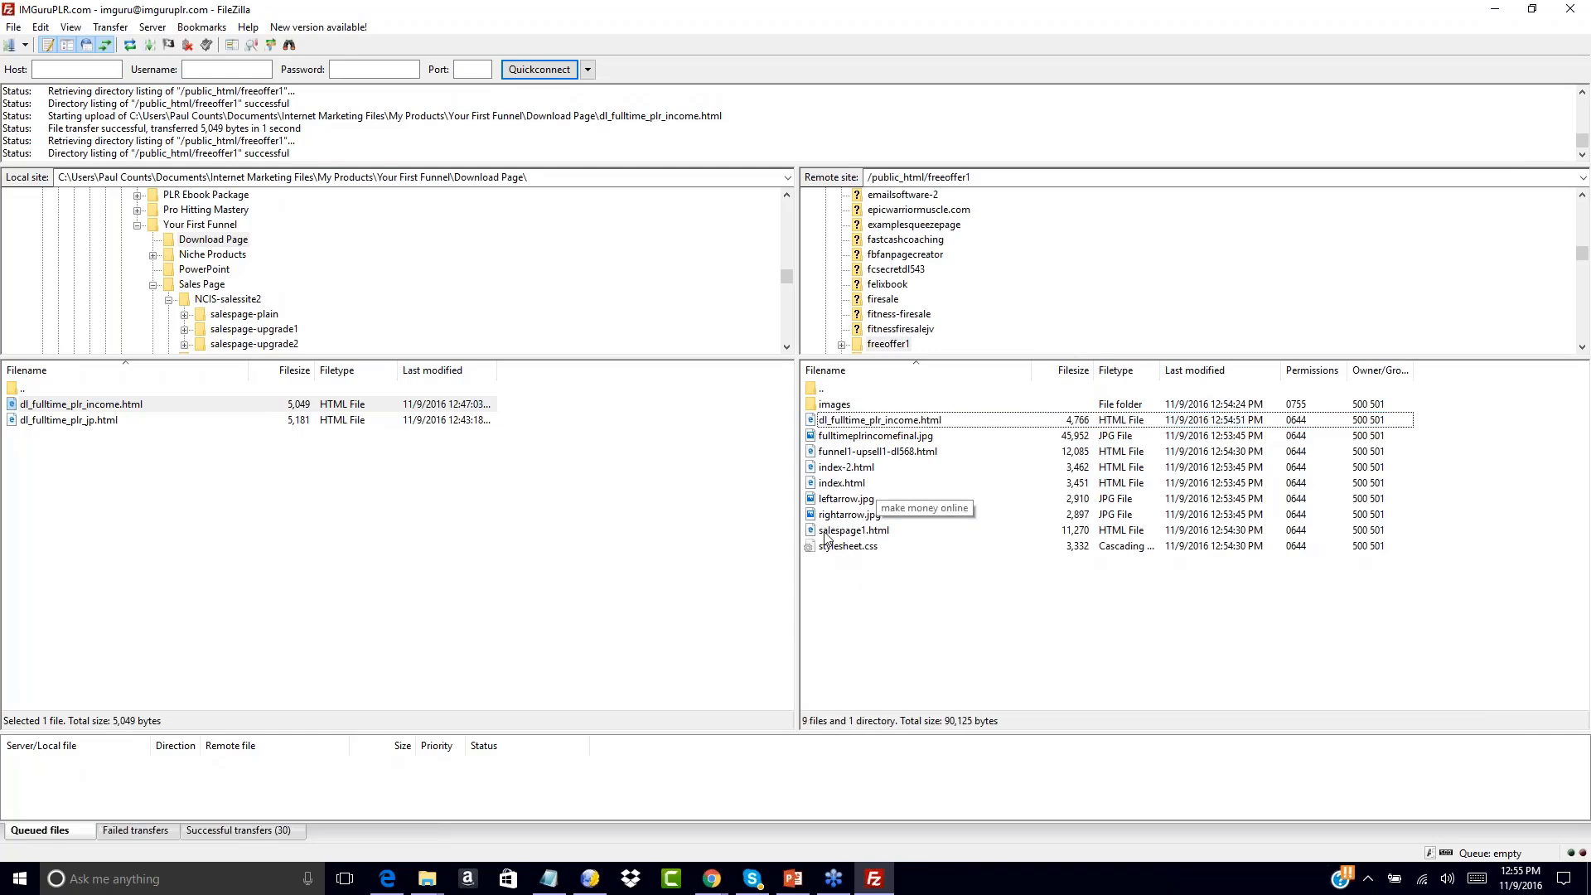
{"action": "left_click", "coordinate": [819, 453]}
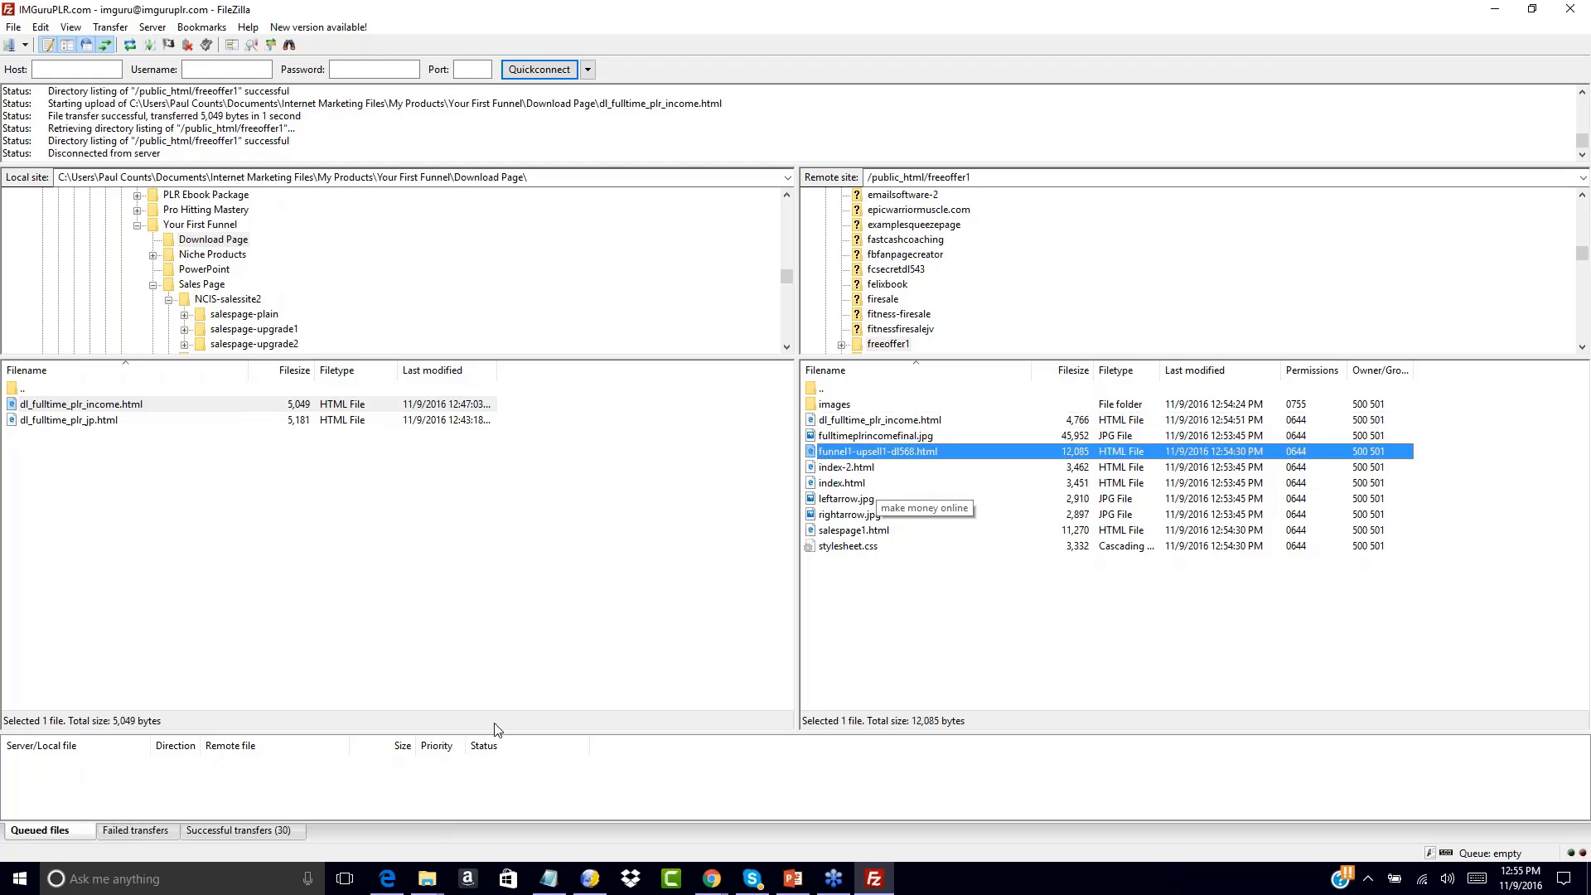
{"action": "right_click", "coordinate": [811, 451]}
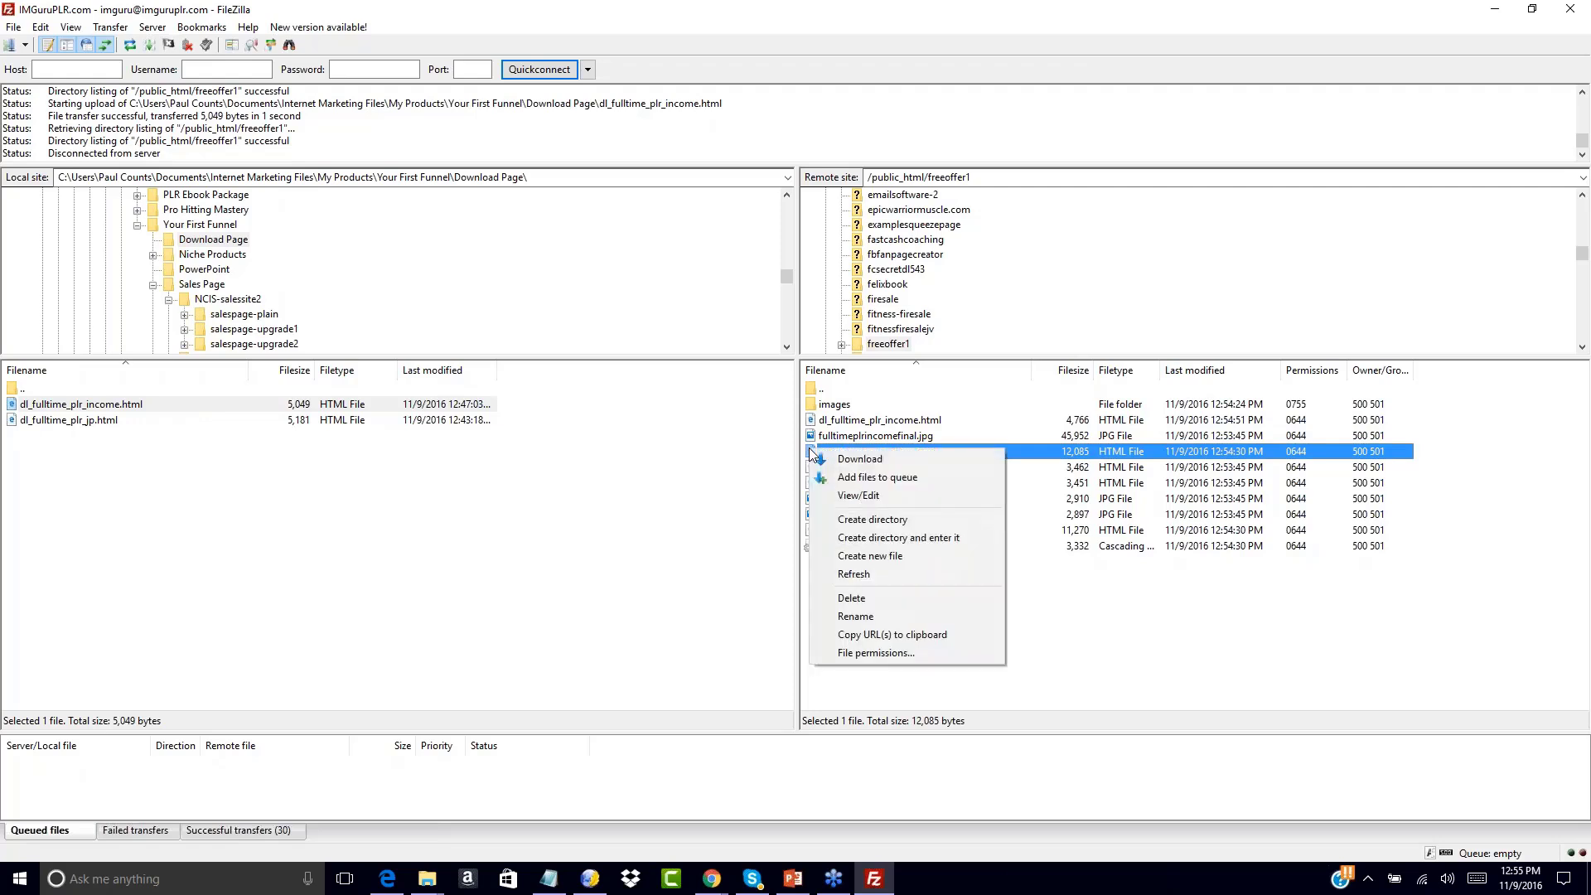
{"action": "left_click", "coordinate": [859, 635]}
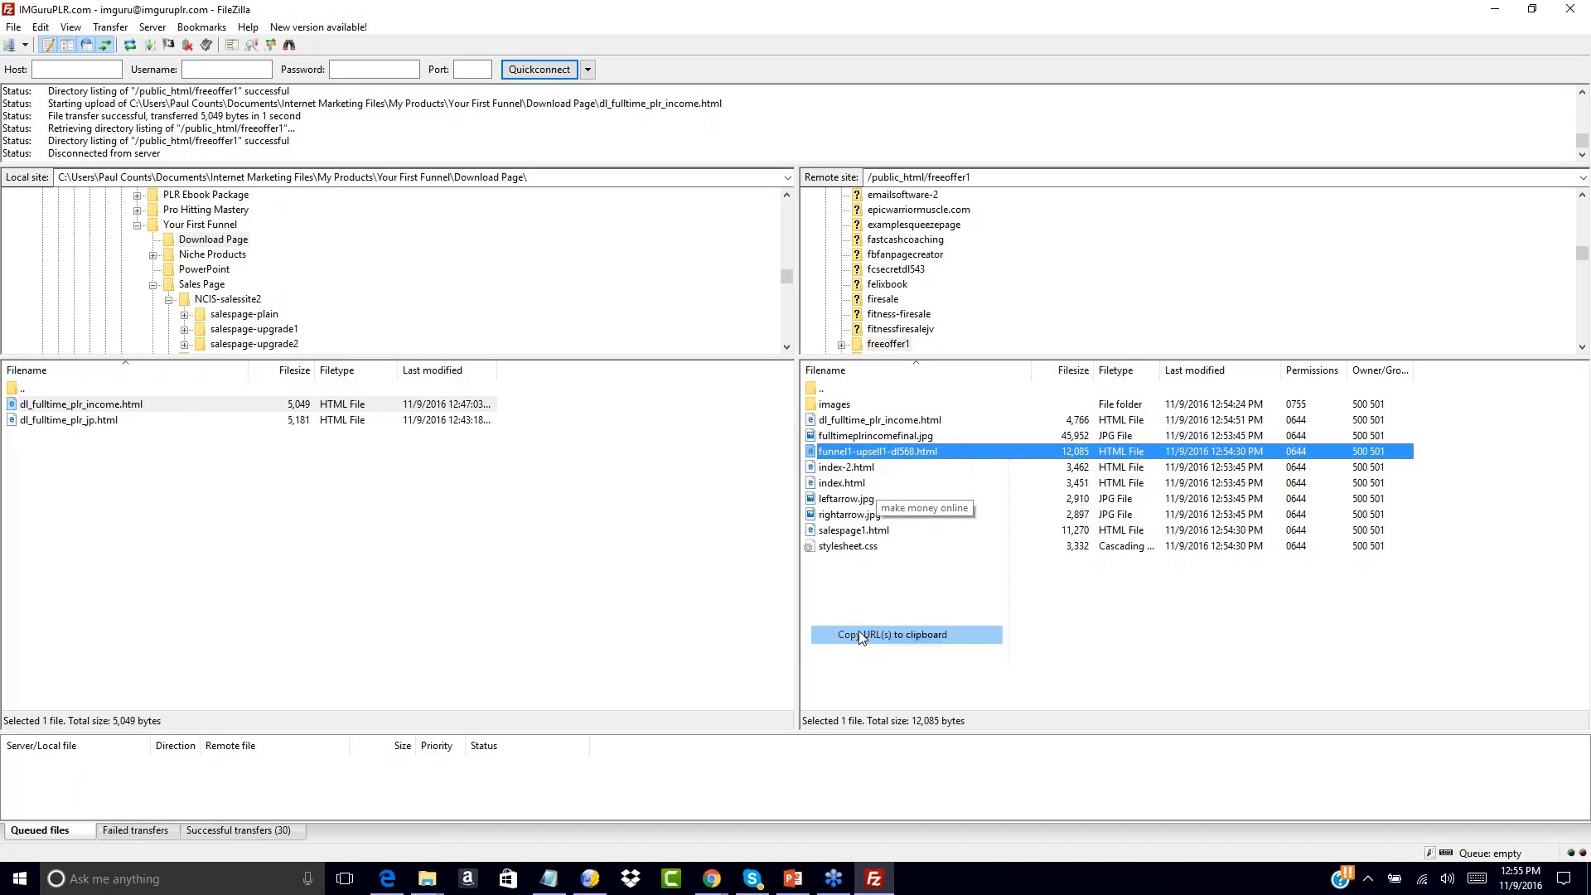
{"action": "left_click", "coordinate": [549, 878]}
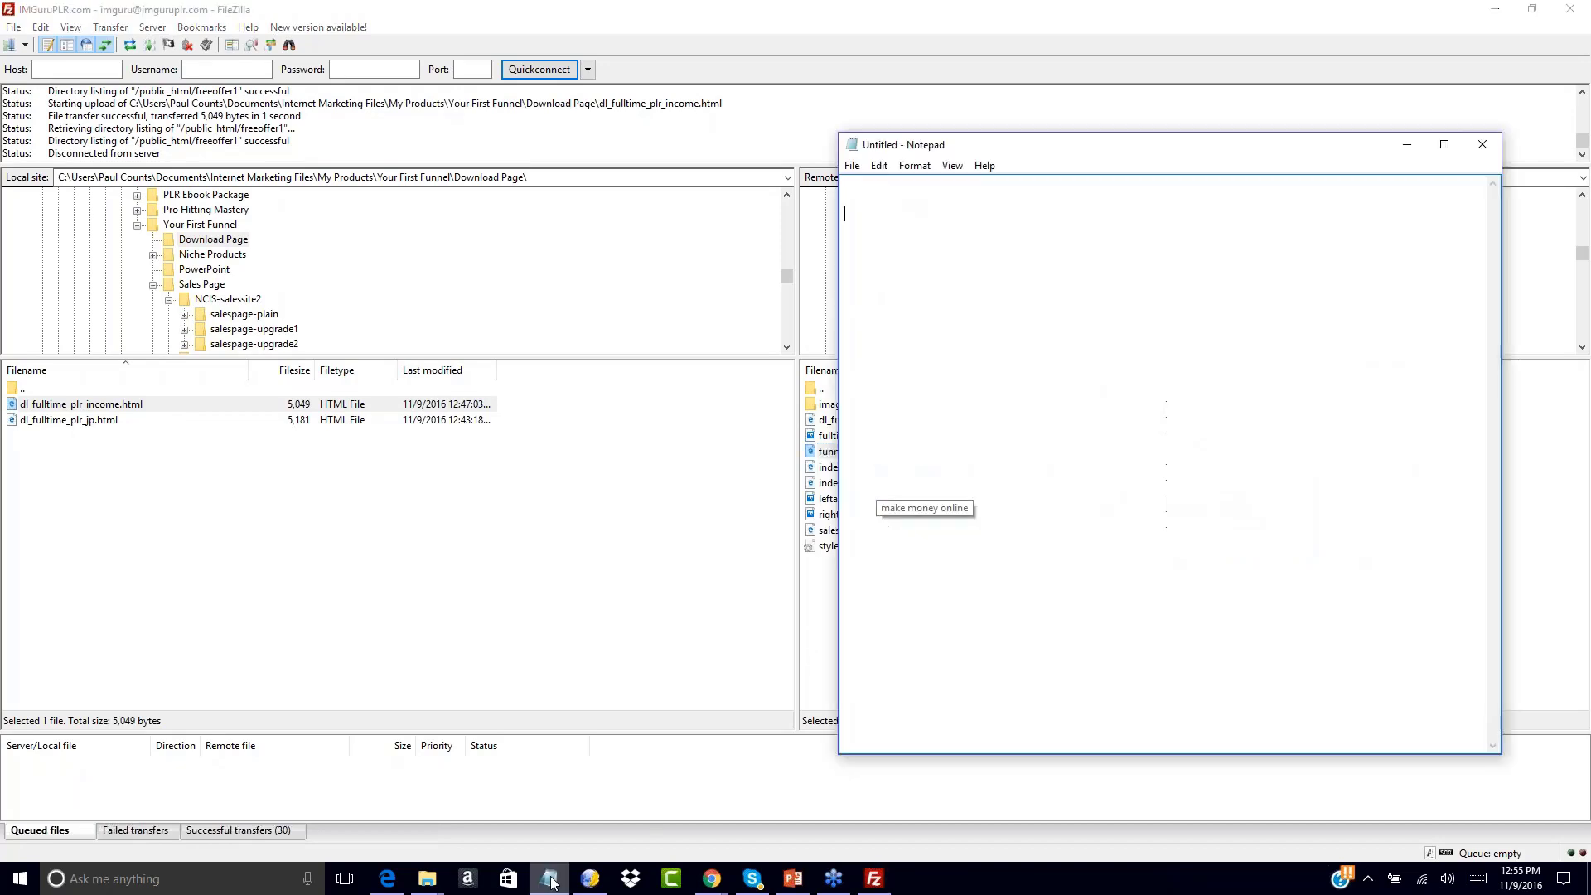
{"action": "right_click", "coordinate": [865, 217]}
{"action": "left_click", "coordinate": [754, 298]}
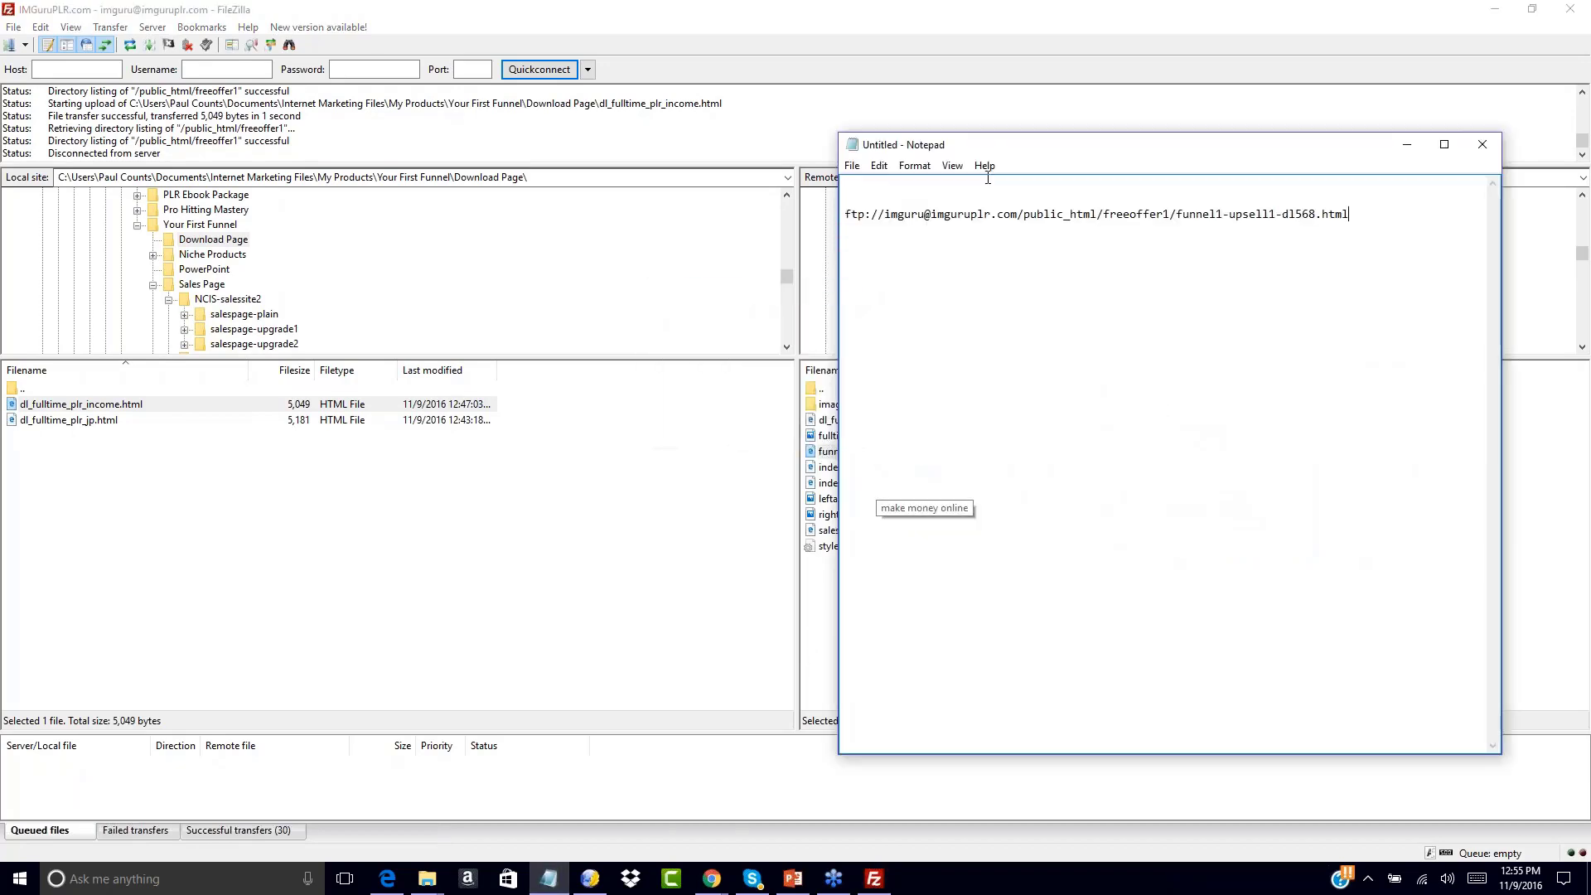
{"action": "left_click_drag", "start_coordinate": [1104, 214], "coordinate": [1124, 213]}
{"action": "left_click", "coordinate": [961, 234]}
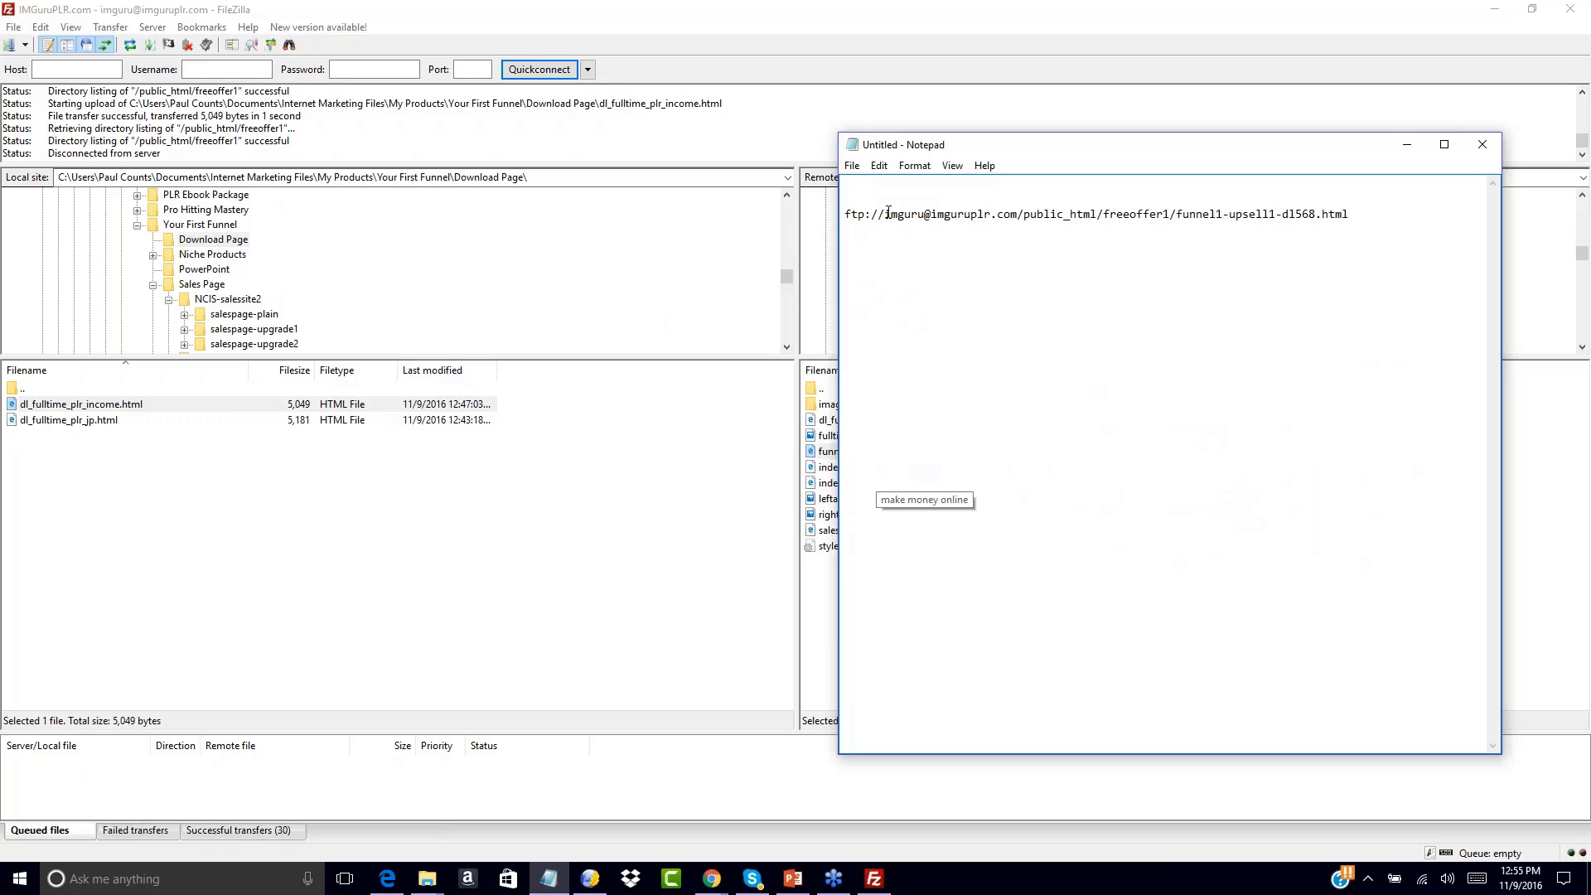
{"action": "left_click_drag", "start_coordinate": [885, 213], "coordinate": [827, 234]}
{"action": "left_click", "coordinate": [1102, 217]}
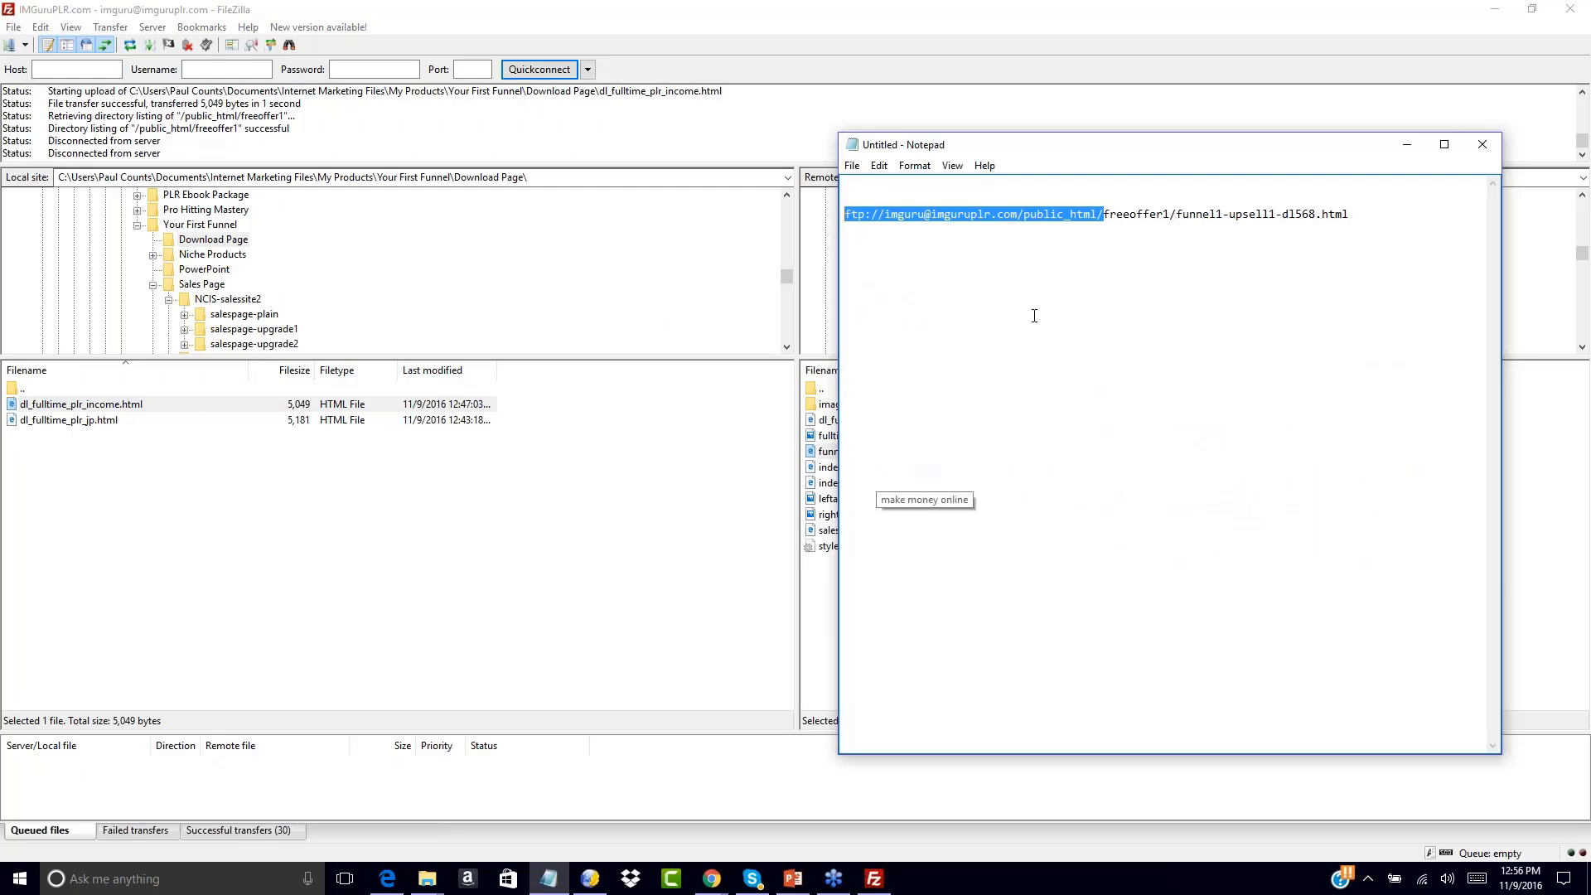
{"action": "type", "text": "http:"}
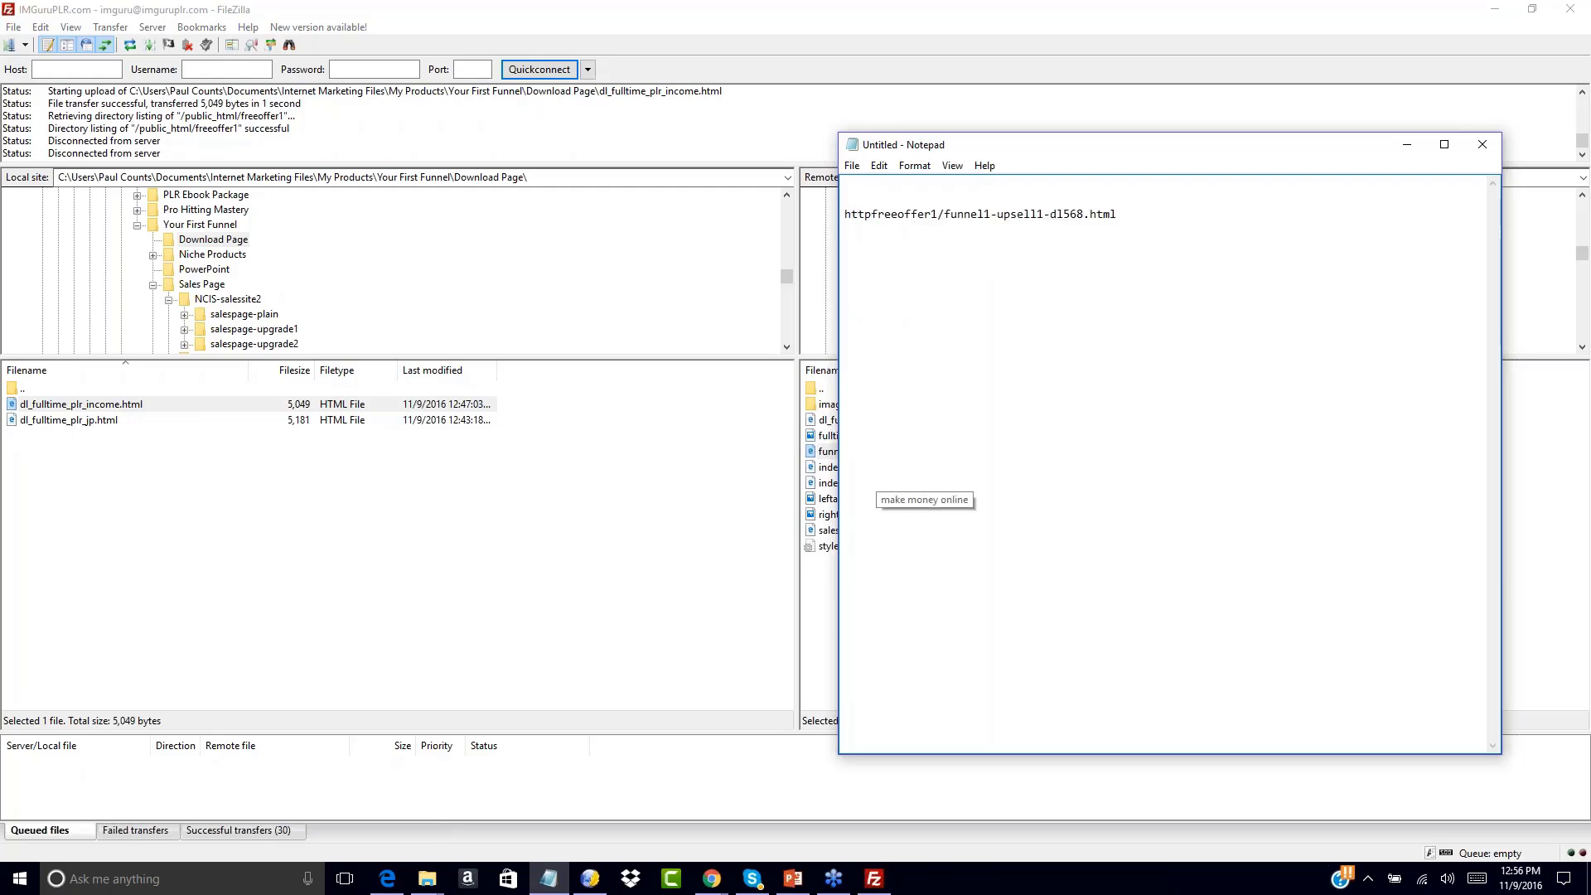
{"action": "type", "text": "//"}
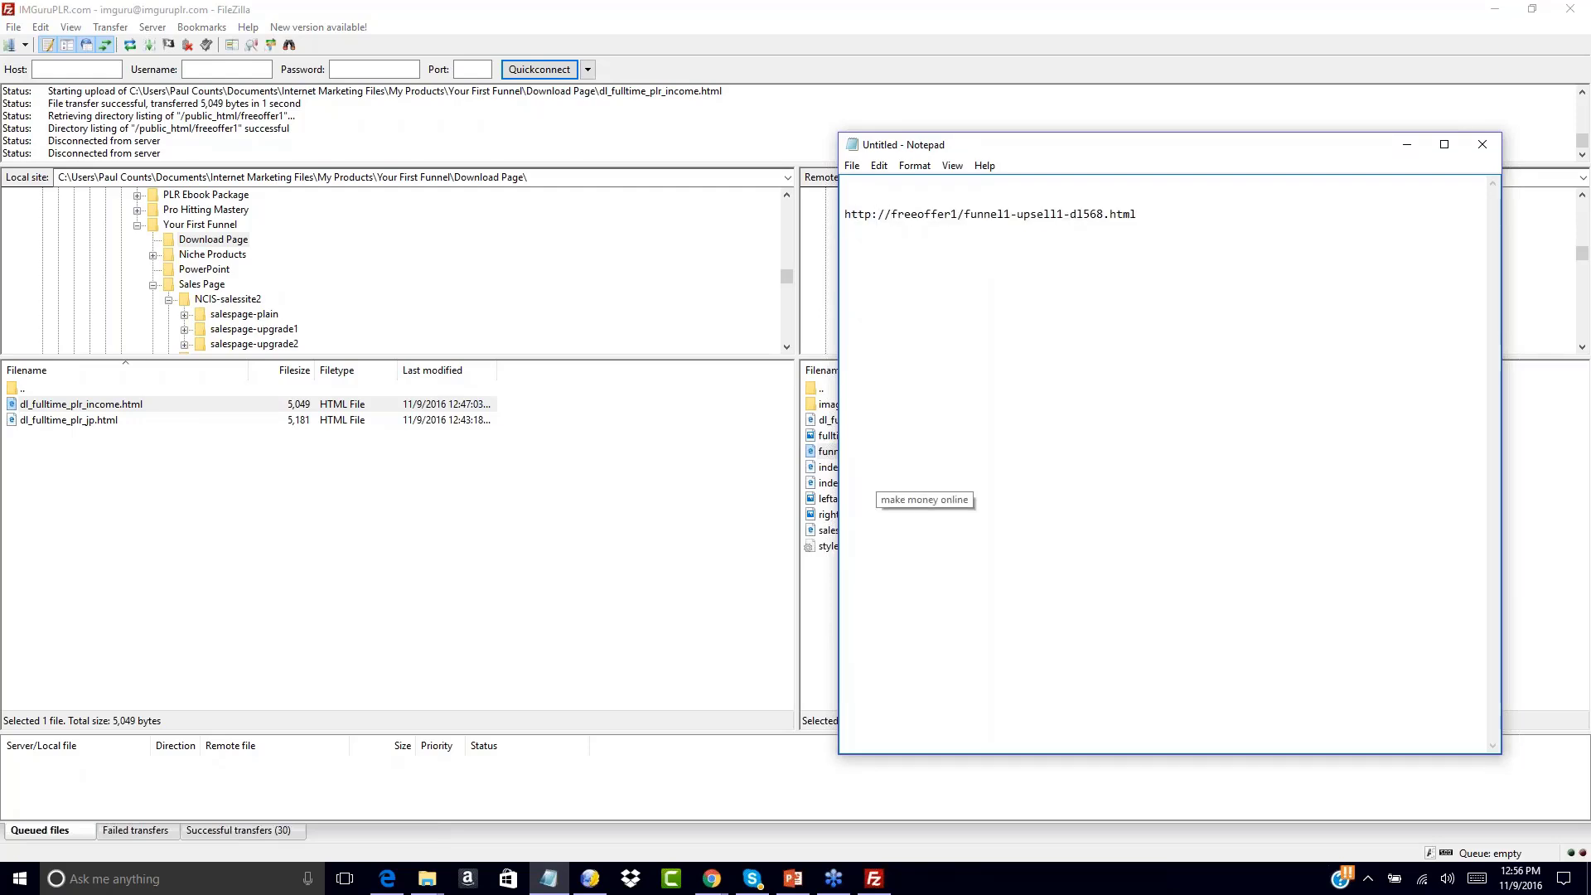
{"action": "type", "text": "www.imgu"}
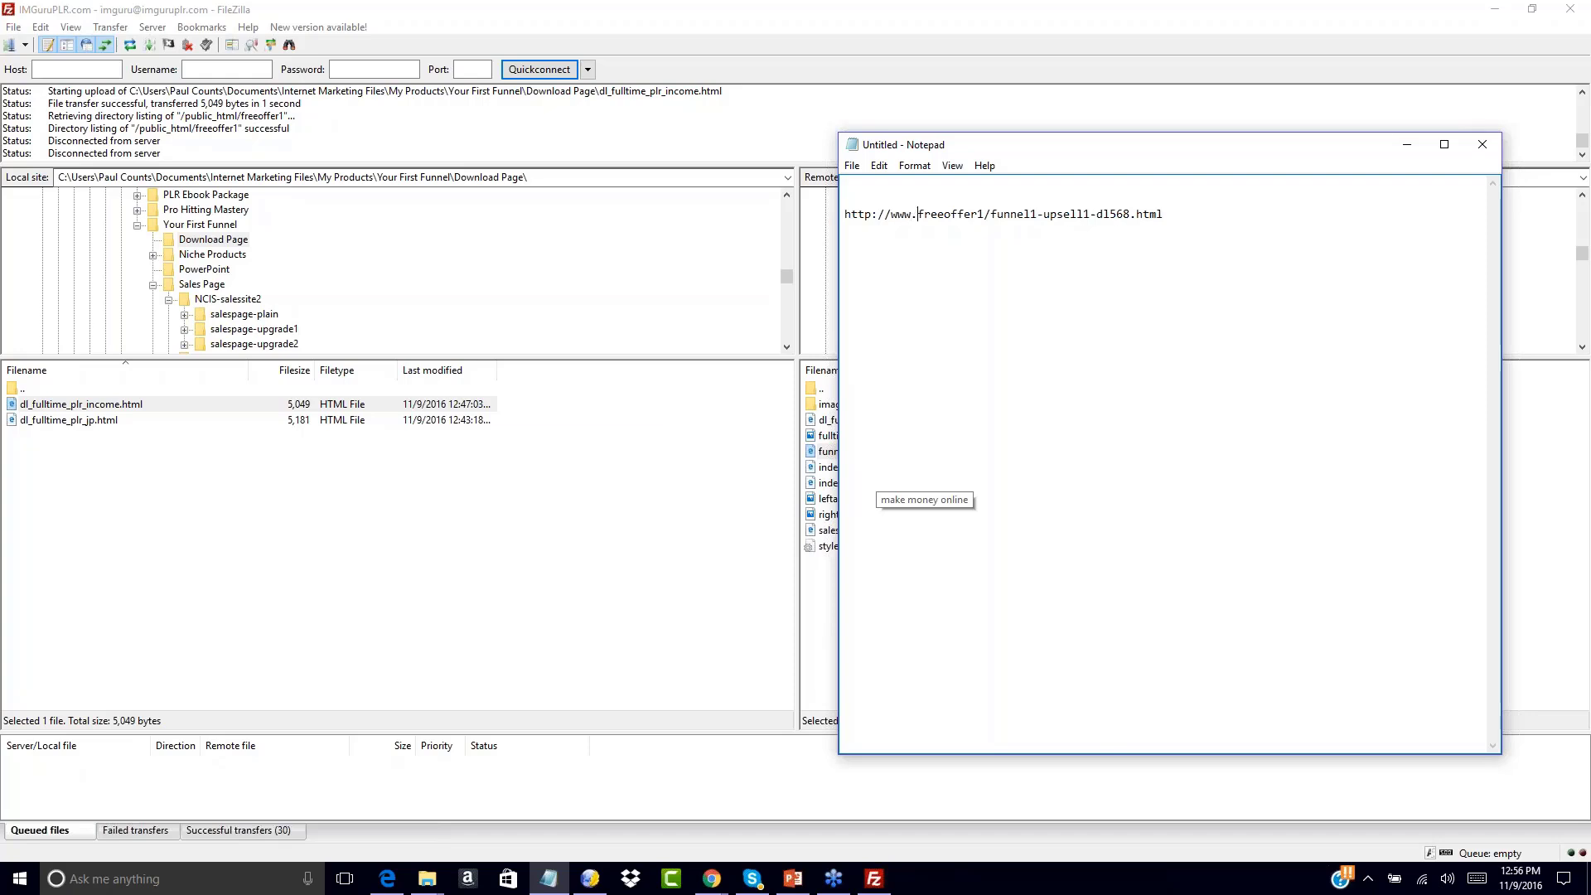
{"action": "type", "text": "ruplr.com"}
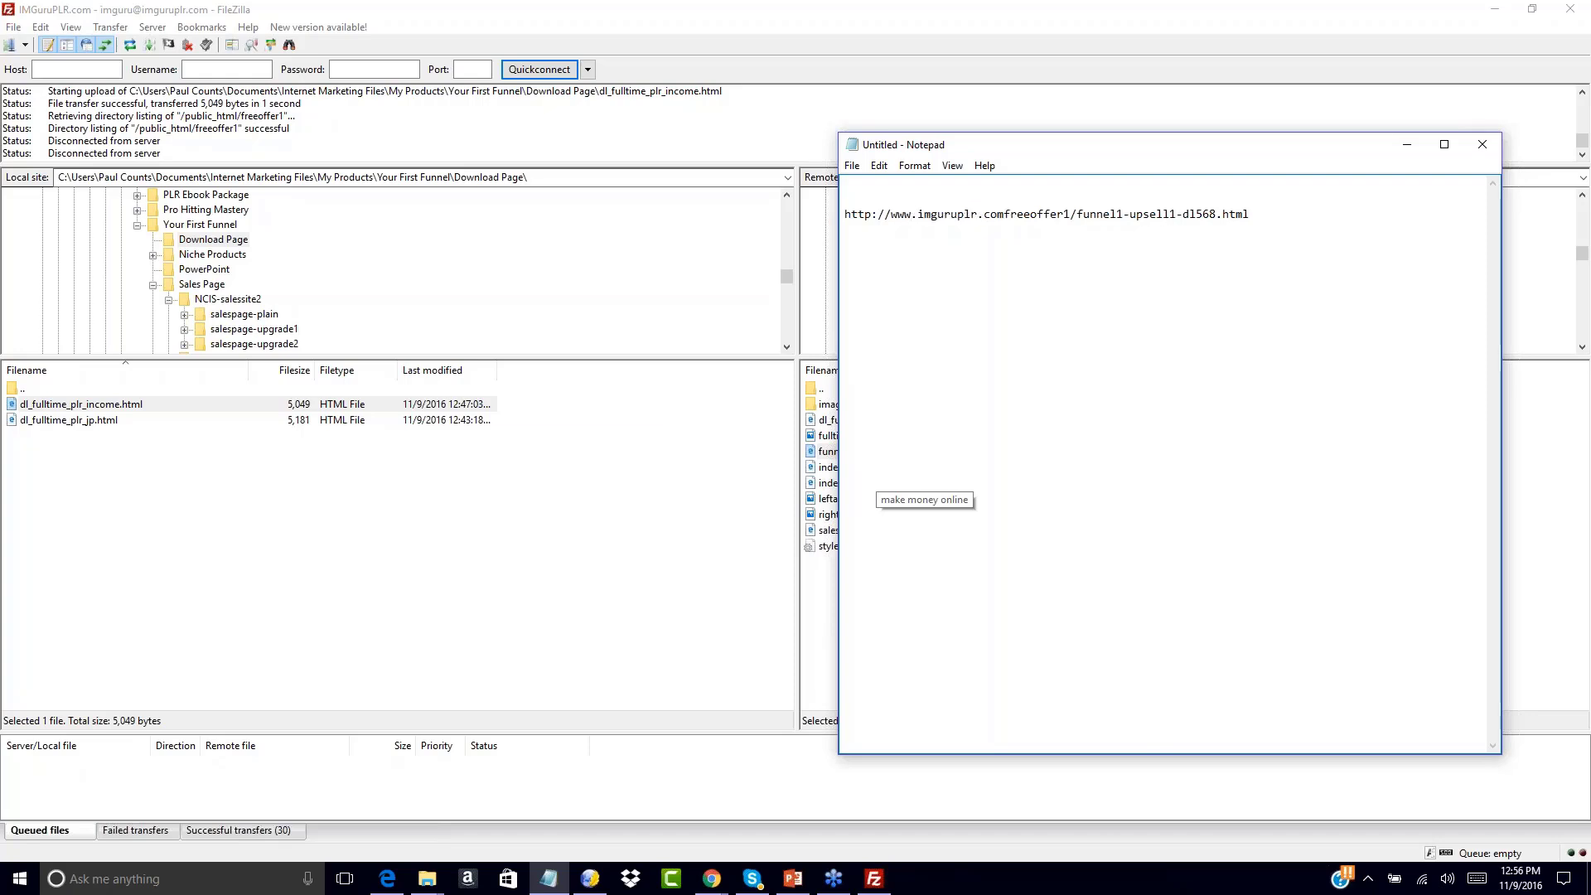
{"action": "type", "text": "/"}
{"action": "left_click_drag", "start_coordinate": [1010, 214], "coordinate": [1077, 220]}
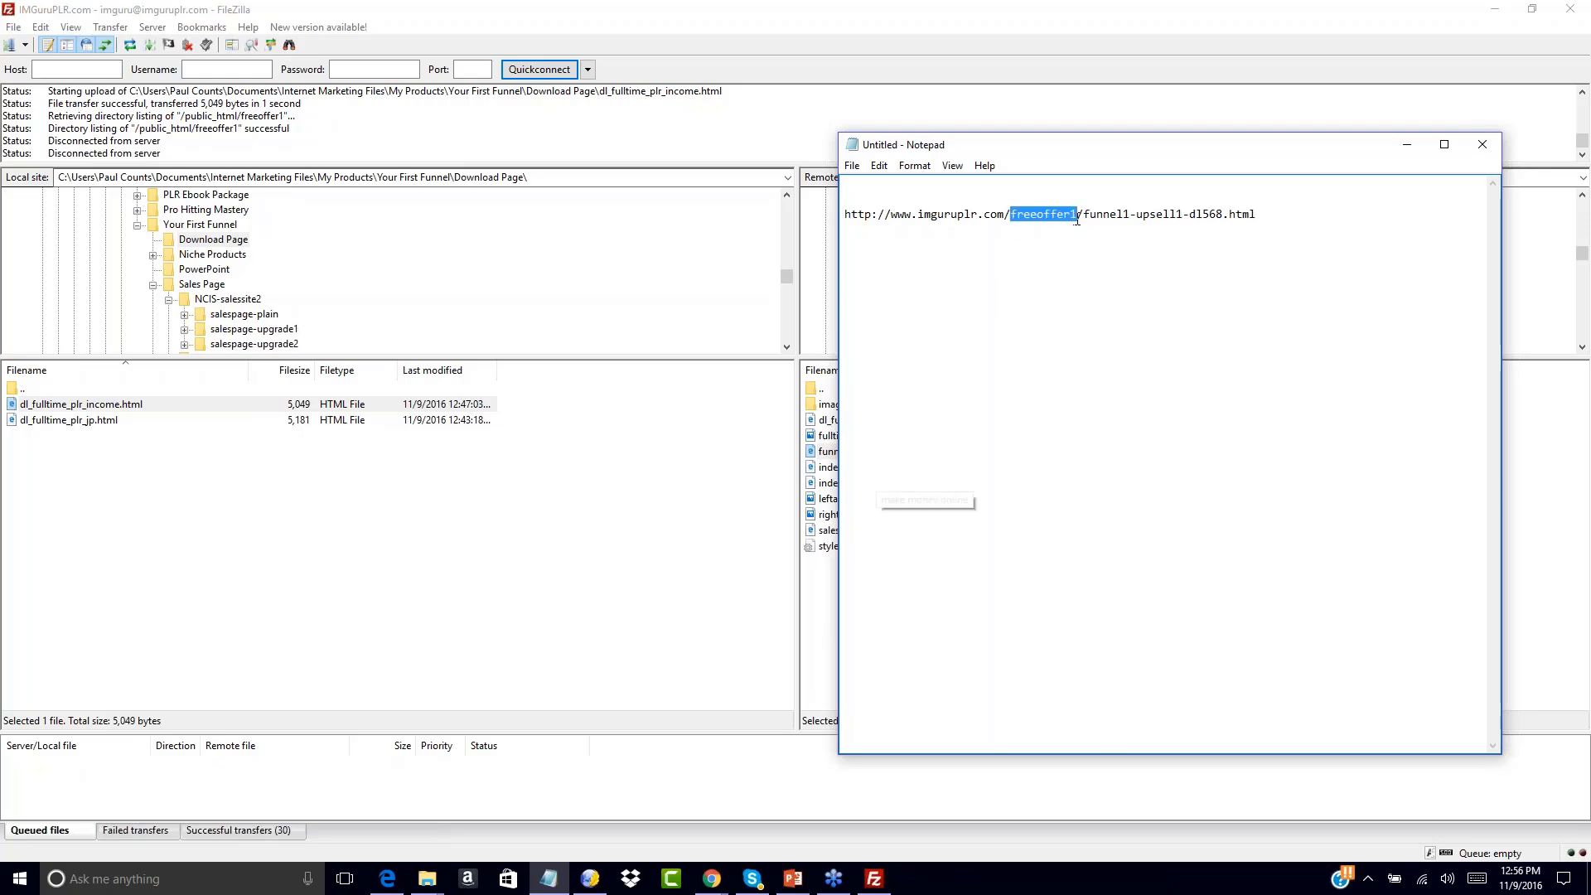
{"action": "left_click", "coordinate": [1005, 256]}
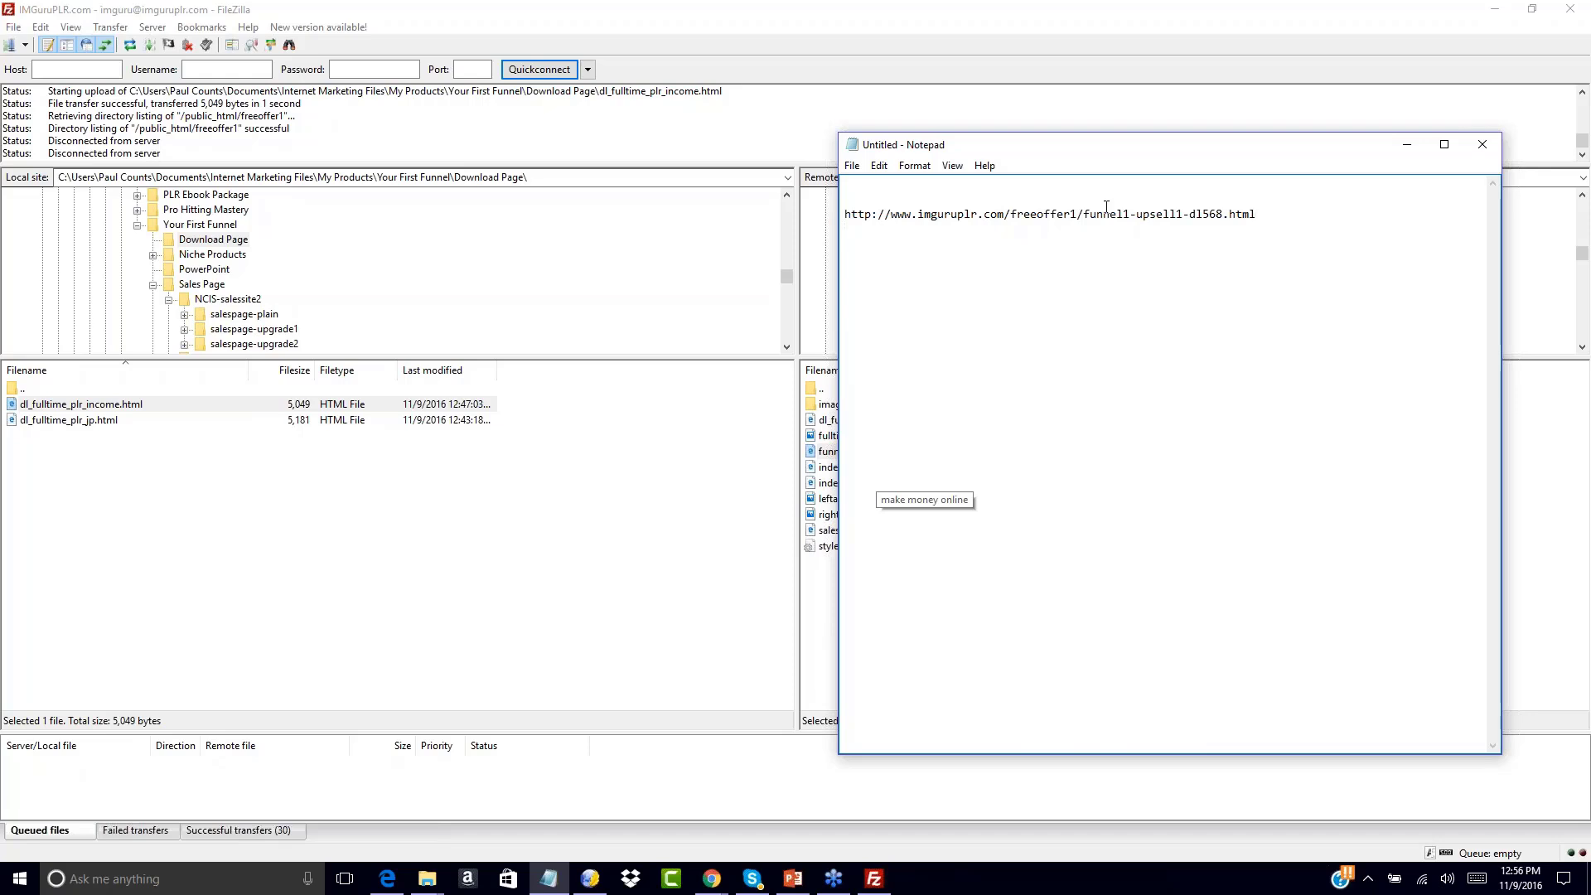
Copy salespage1.html's server URL from FileZilla and paste it as a new line in the notes
{"action": "left_click", "coordinate": [813, 595]}
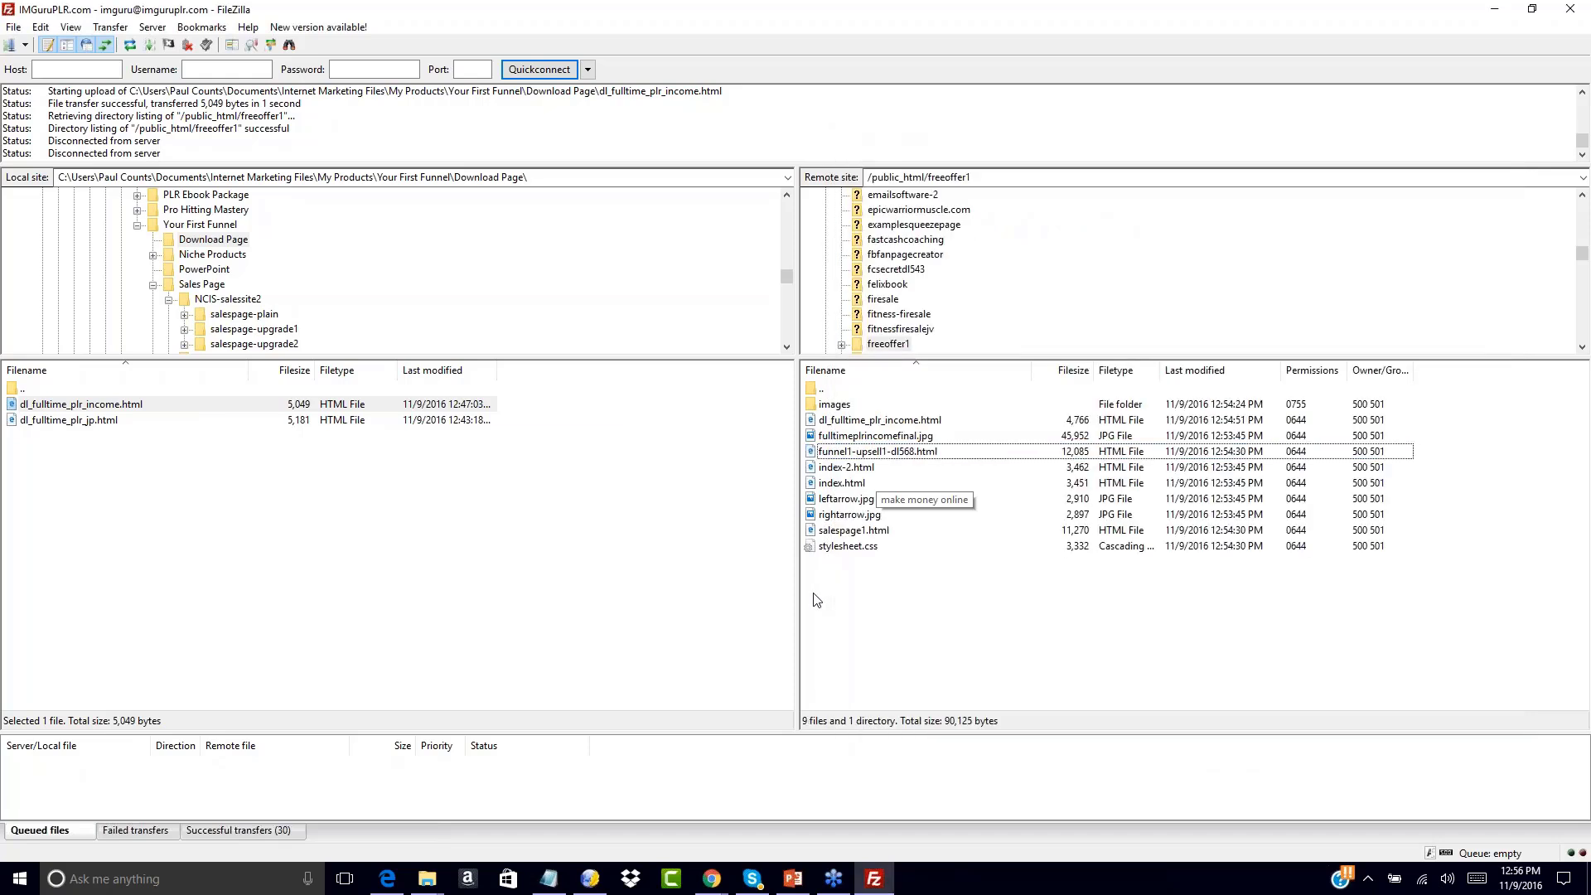
{"action": "left_click", "coordinate": [845, 451]}
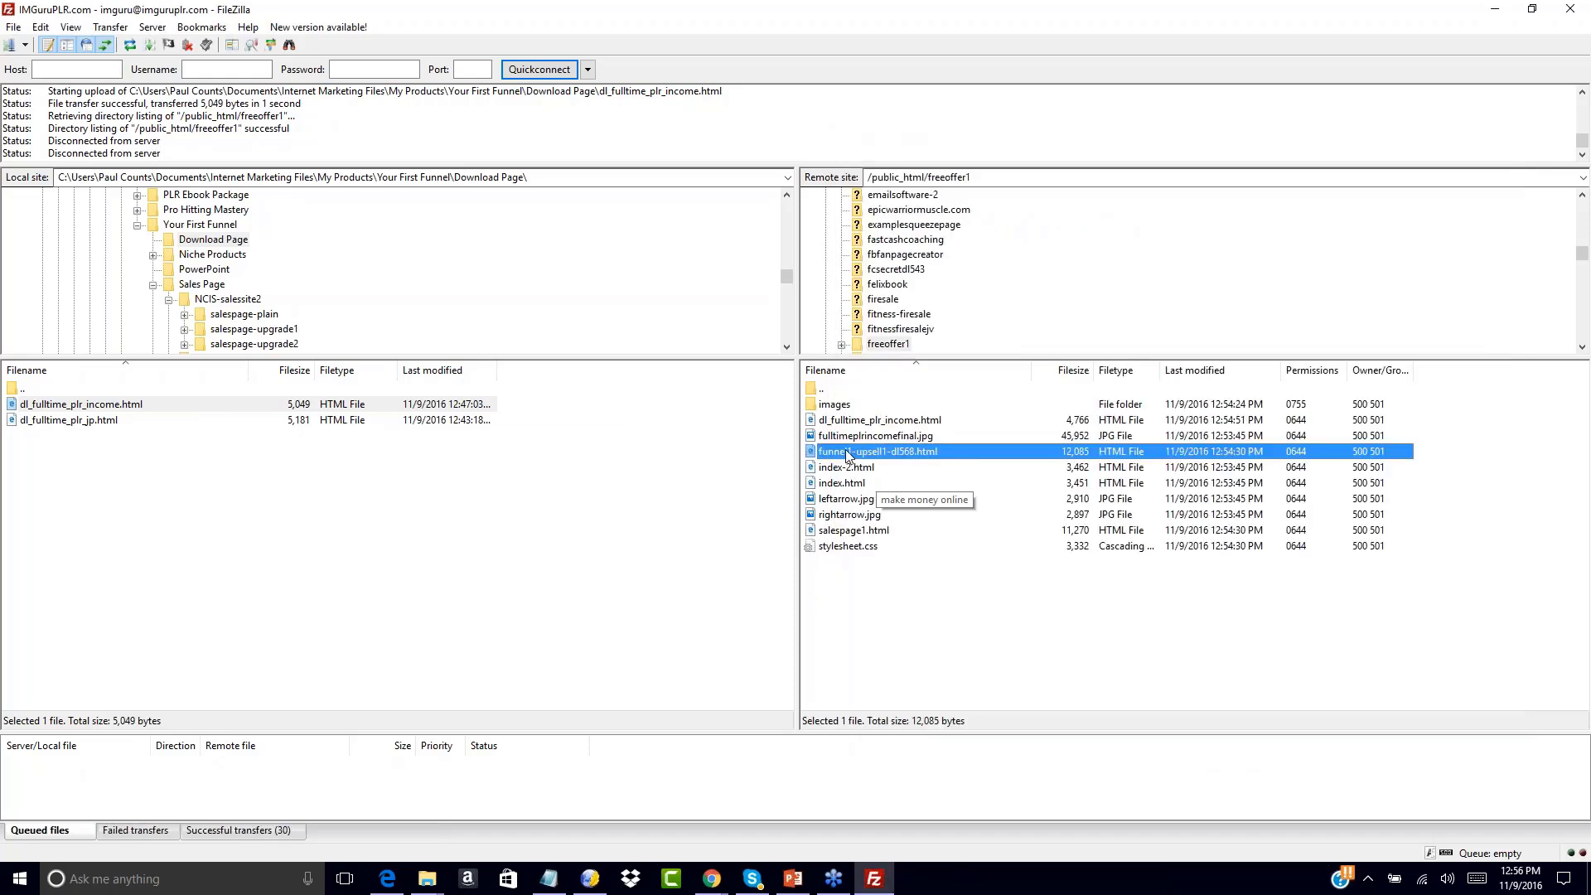
{"action": "left_click", "coordinate": [857, 572]}
{"action": "left_click", "coordinate": [842, 534]}
{"action": "right_click", "coordinate": [841, 537]}
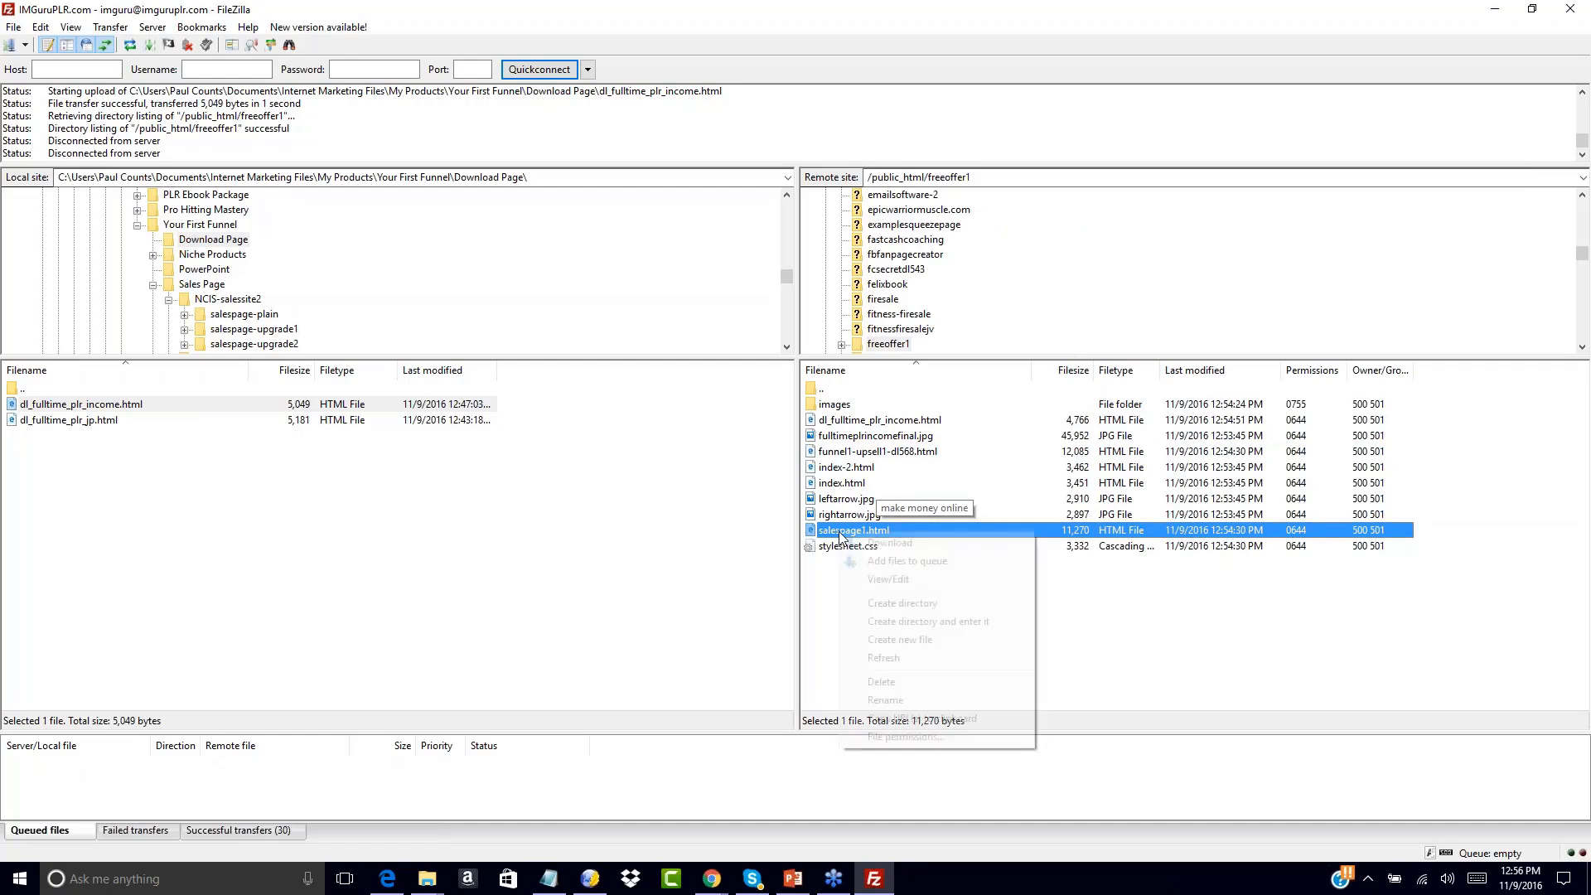
{"action": "left_click", "coordinate": [887, 719]}
{"action": "left_click", "coordinate": [549, 878]}
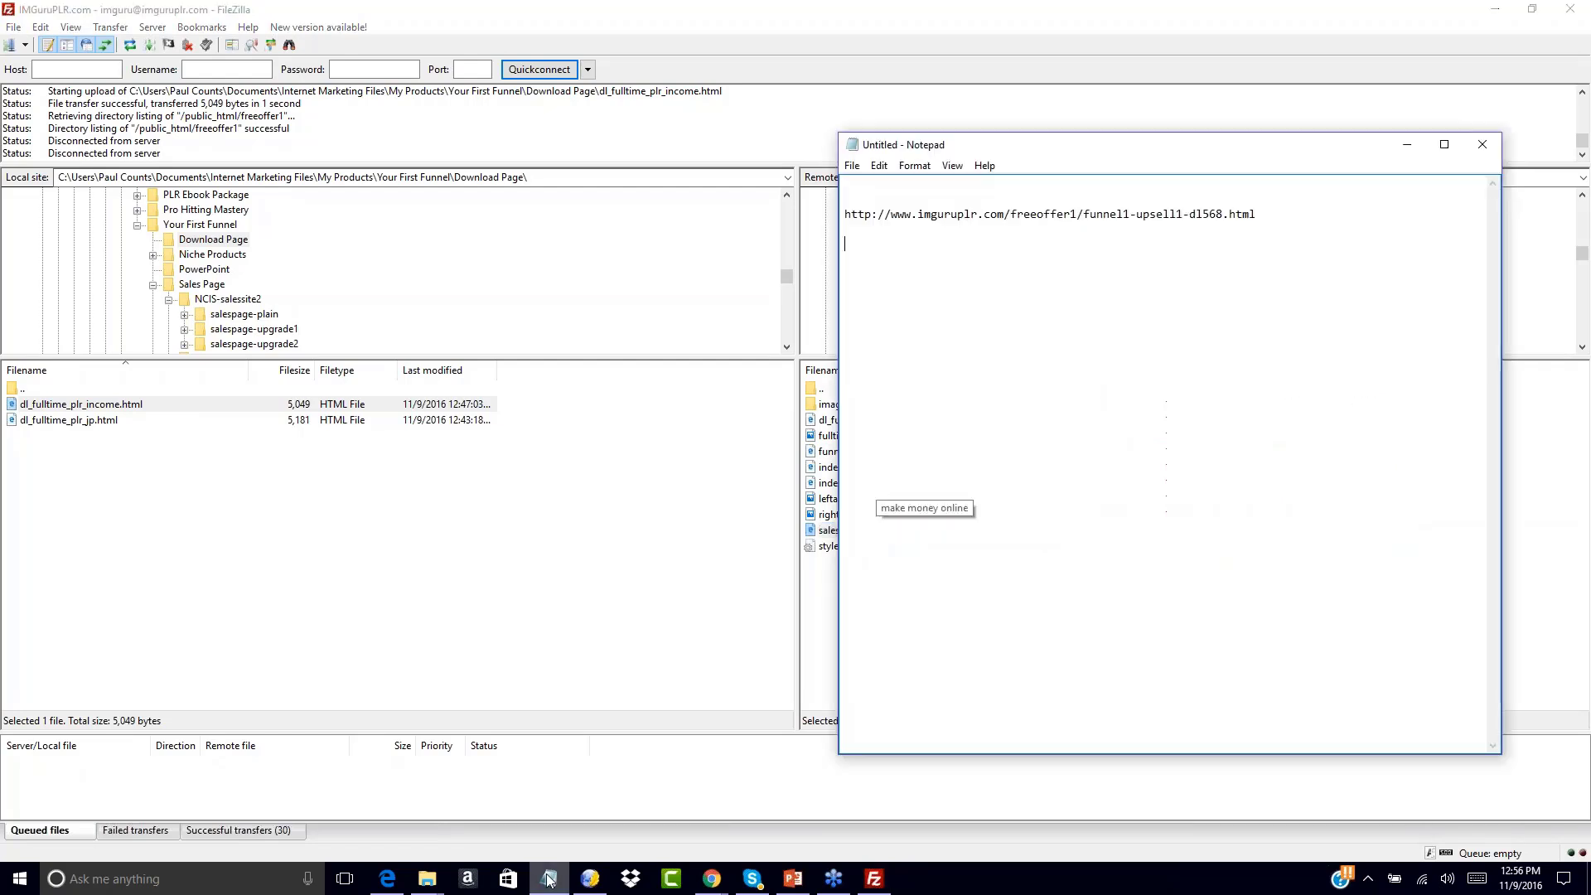
{"action": "right_click", "coordinate": [861, 242]}
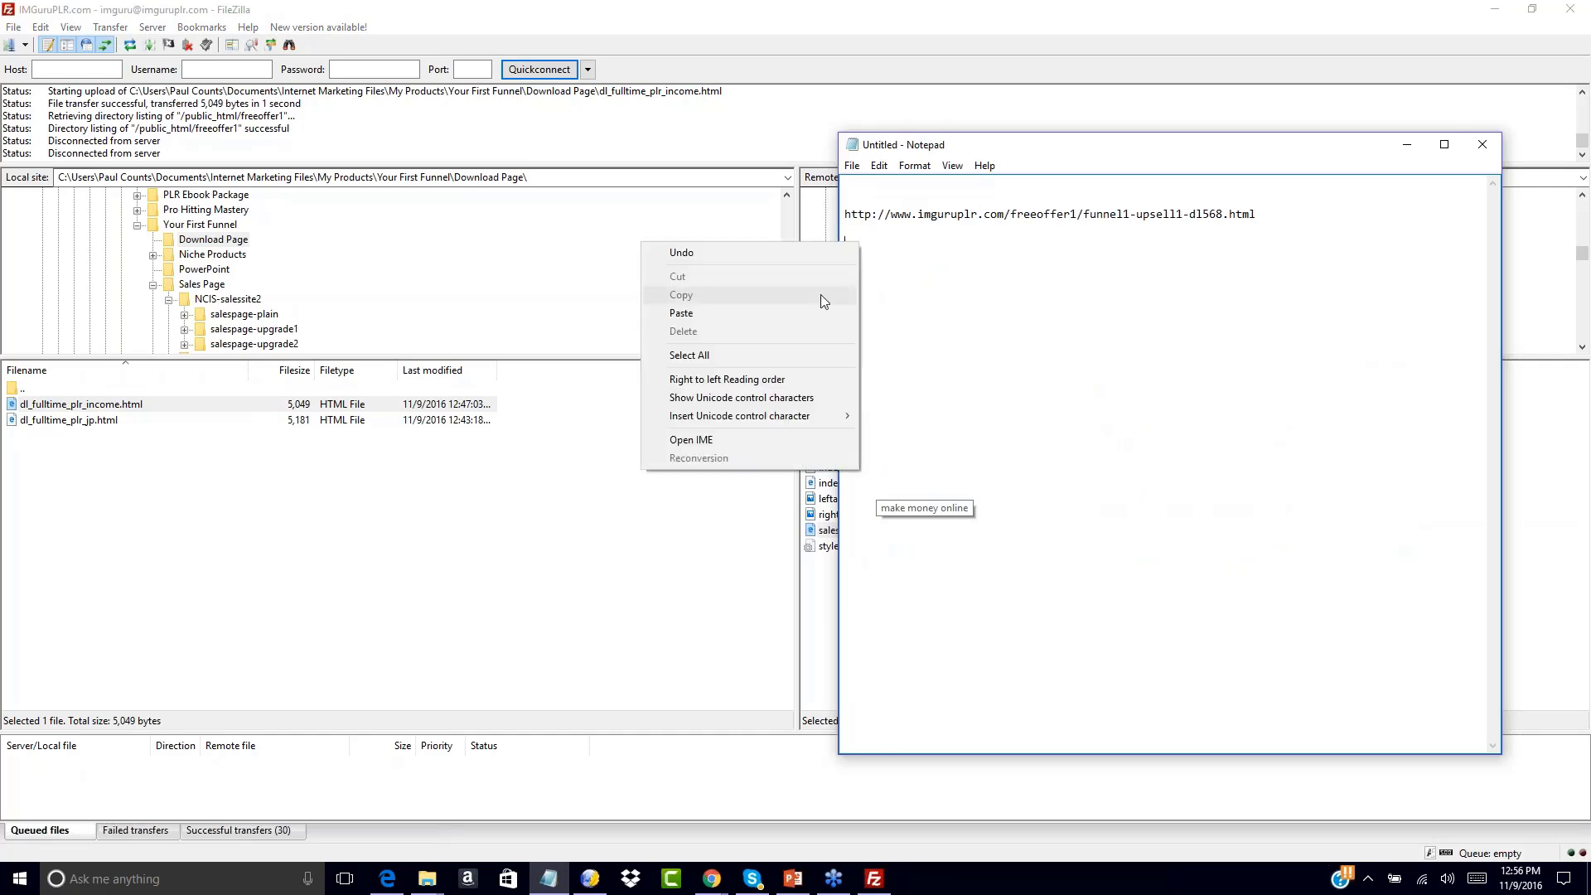
{"action": "left_click", "coordinate": [801, 317]}
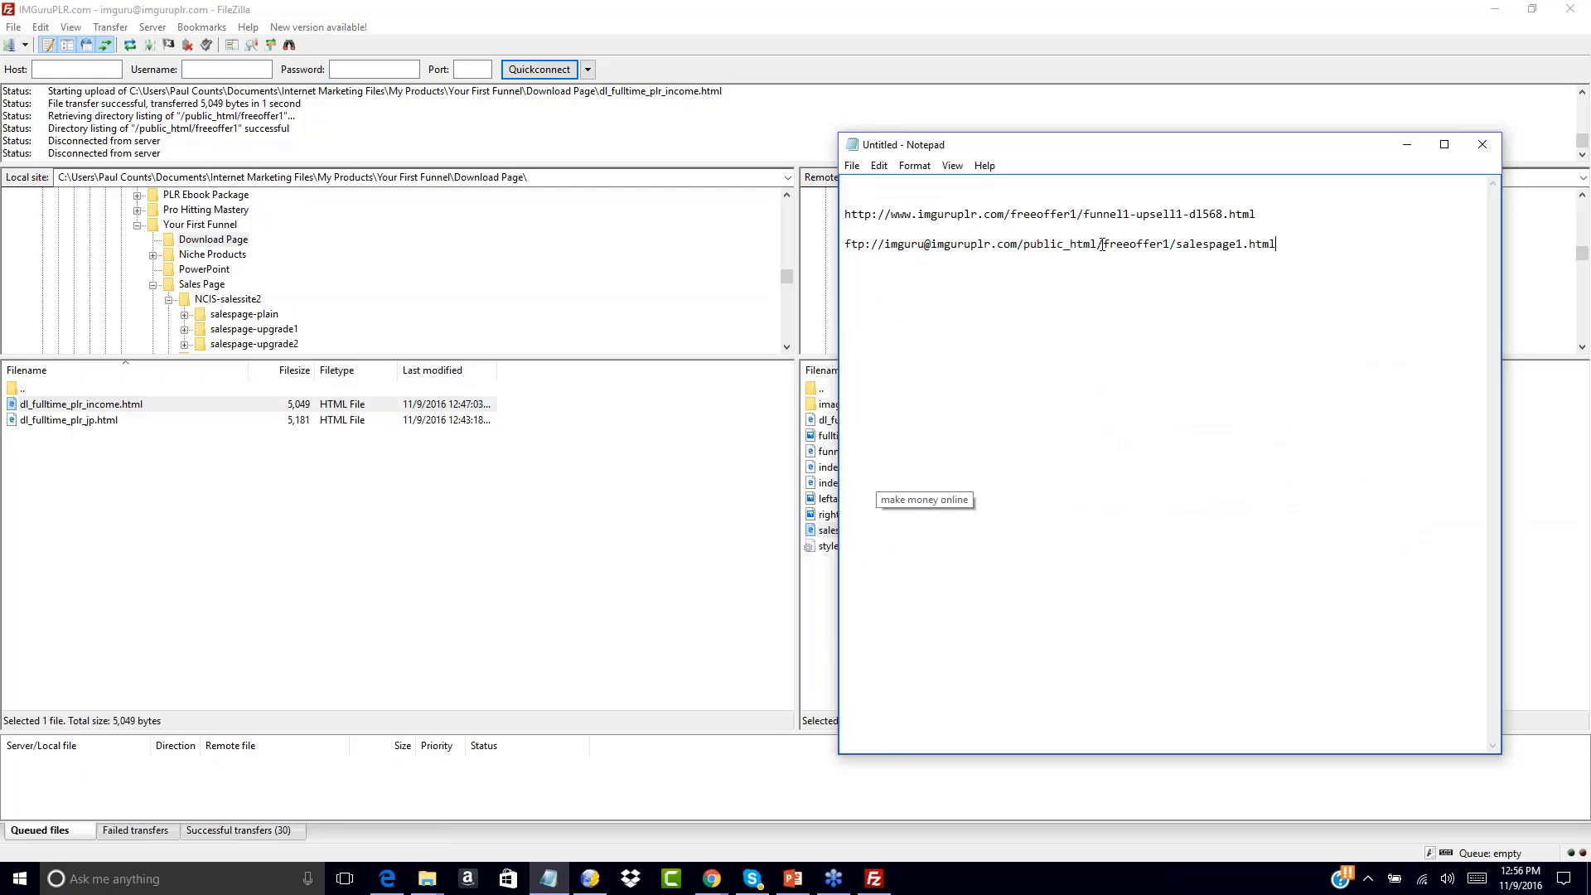
{"action": "left_click_drag", "start_coordinate": [1102, 244], "coordinate": [818, 255]}
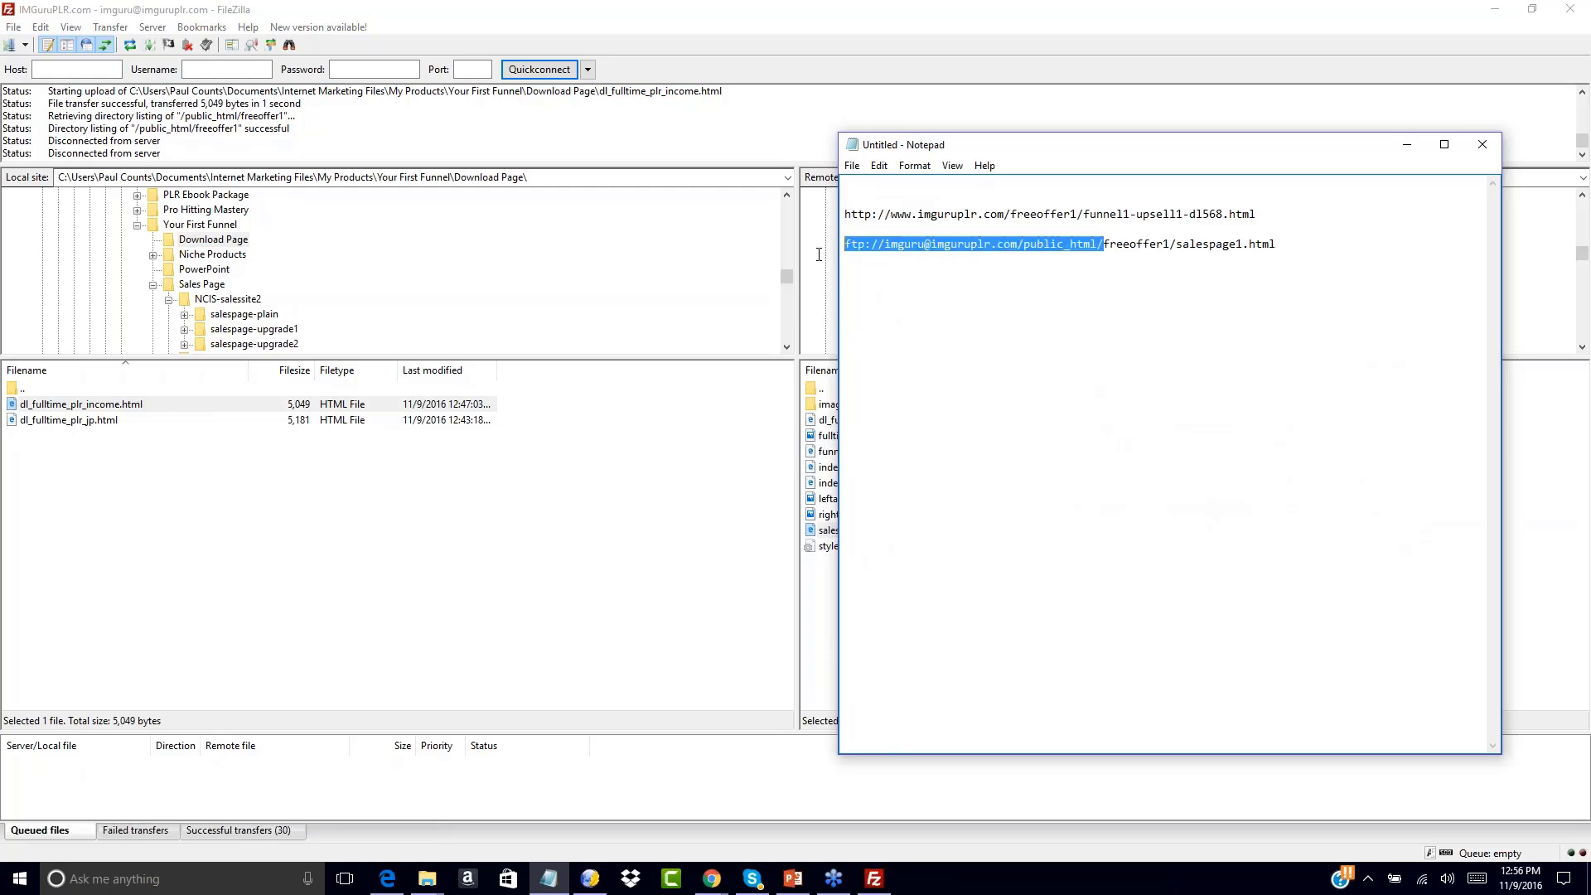
{"action": "left_click", "coordinate": [1011, 344]}
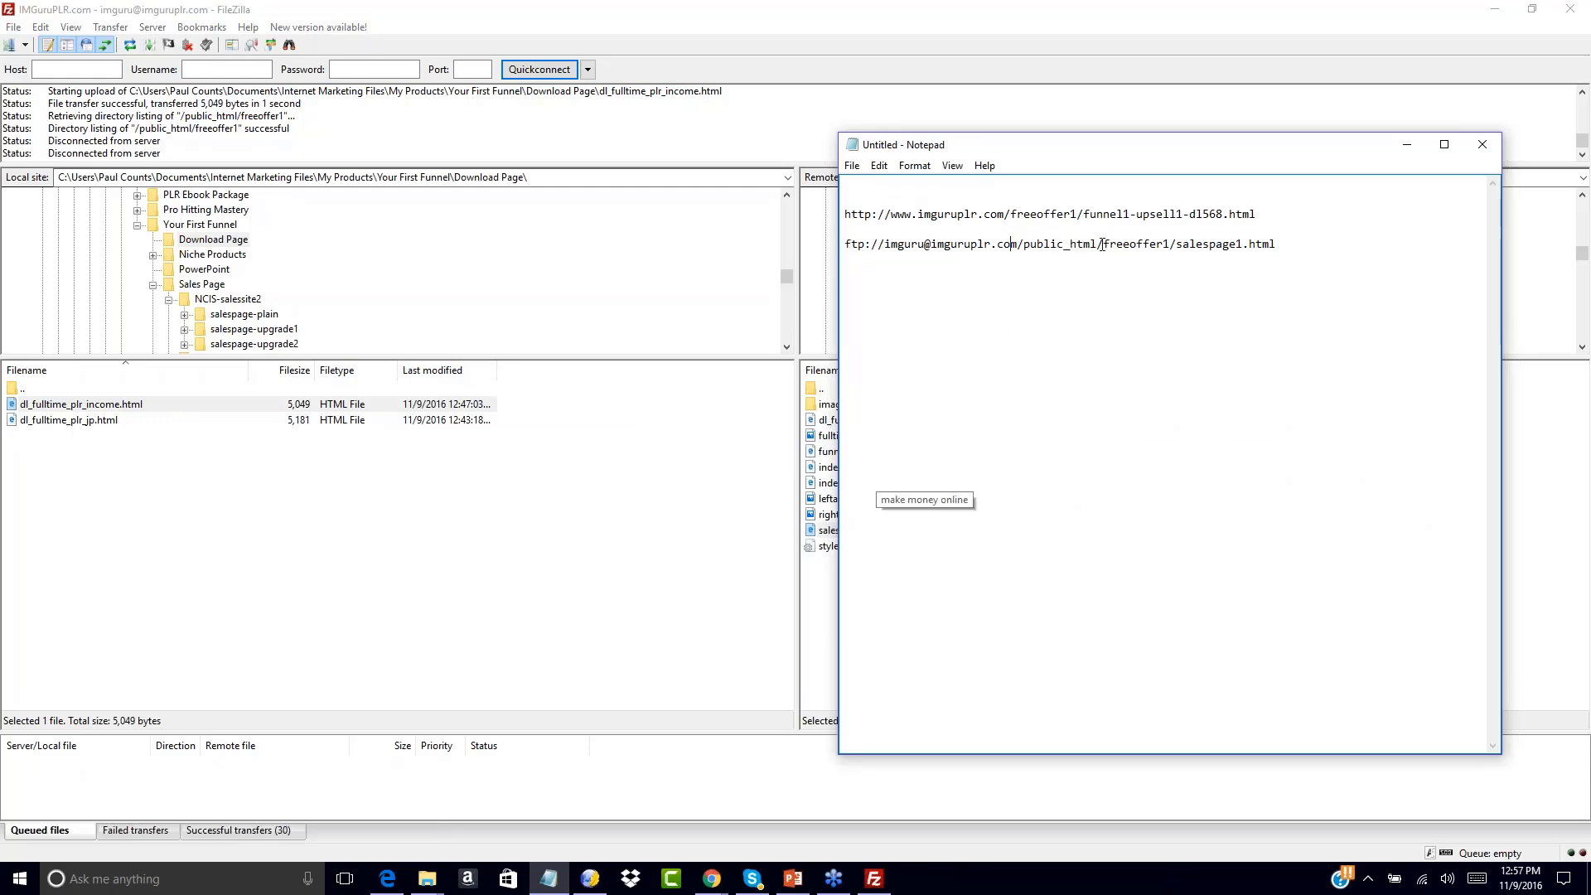
{"action": "left_click_drag", "start_coordinate": [1102, 244], "coordinate": [841, 244]}
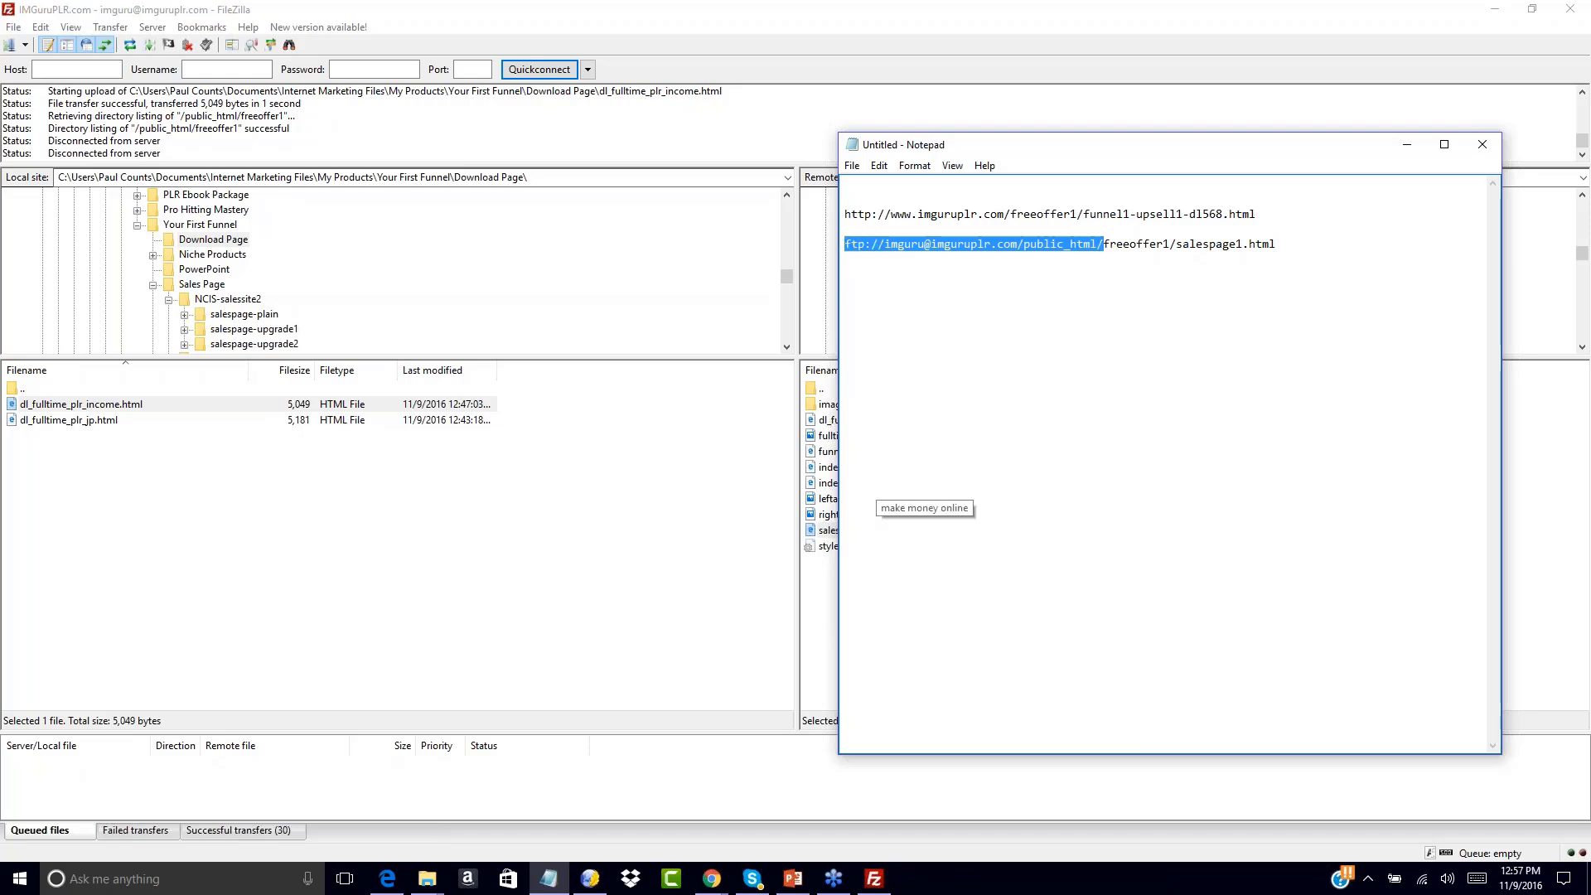
{"action": "type", "text": "http://www.imguruplr.com/"}
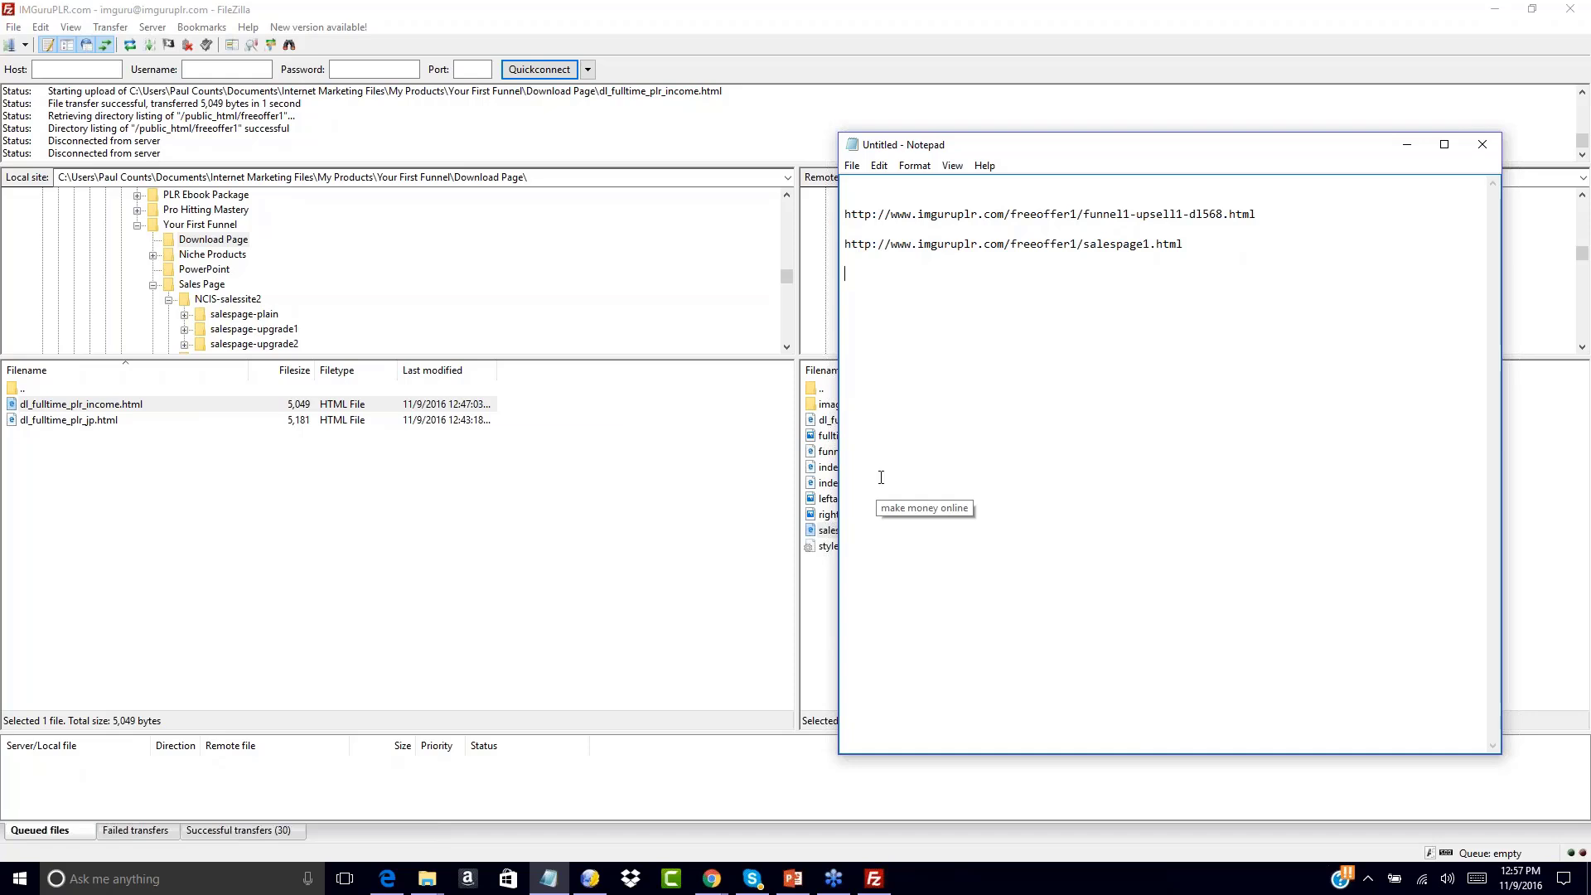
{"action": "left_click", "coordinate": [826, 580]}
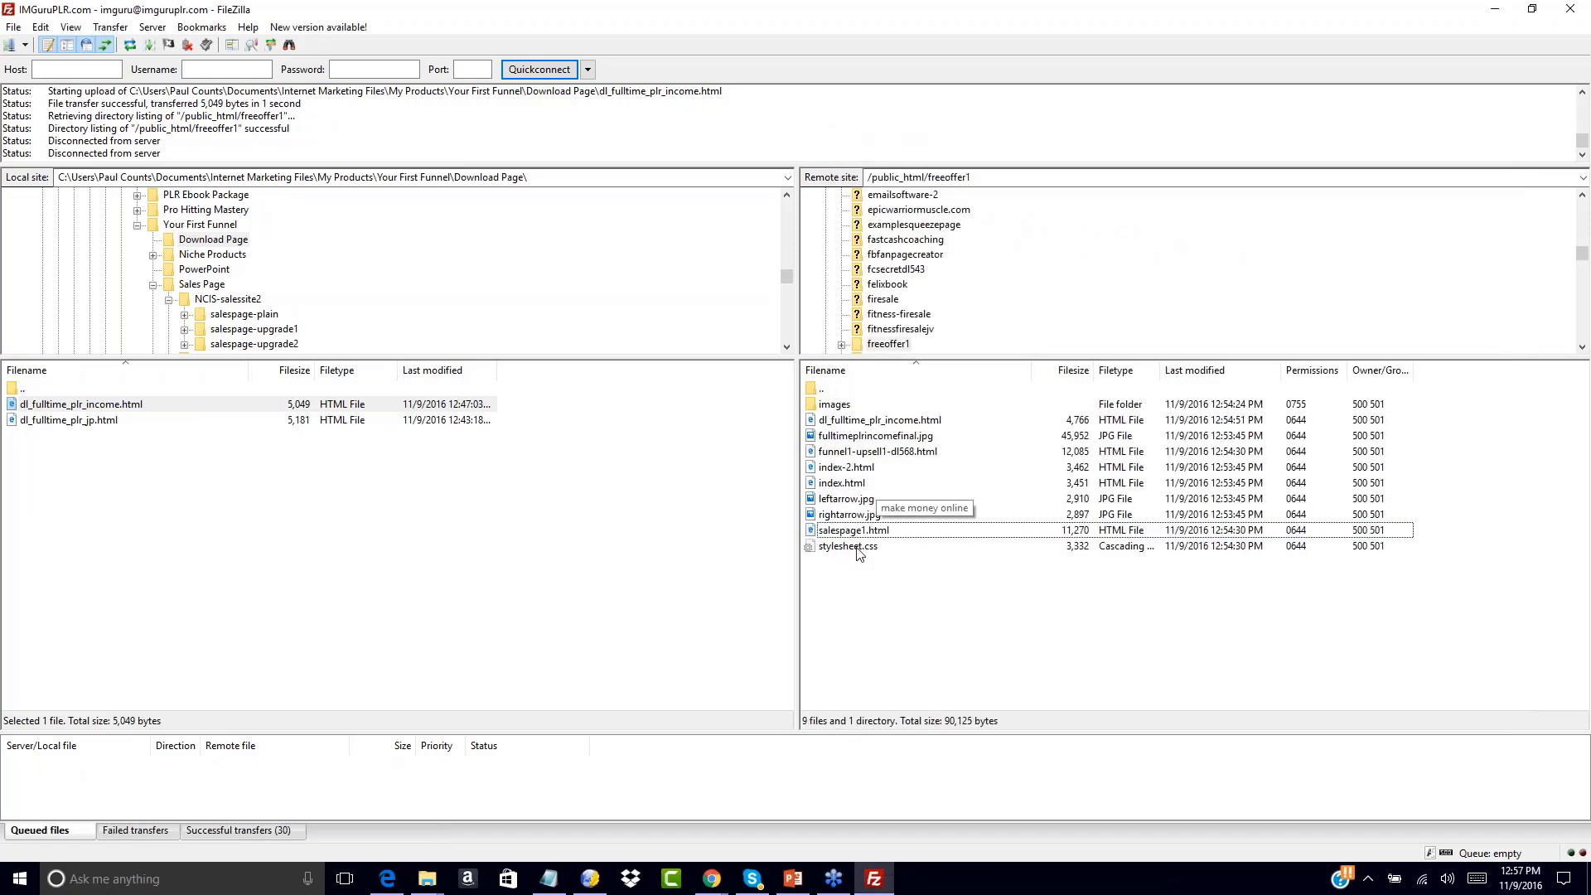
{"action": "left_click", "coordinate": [826, 422]}
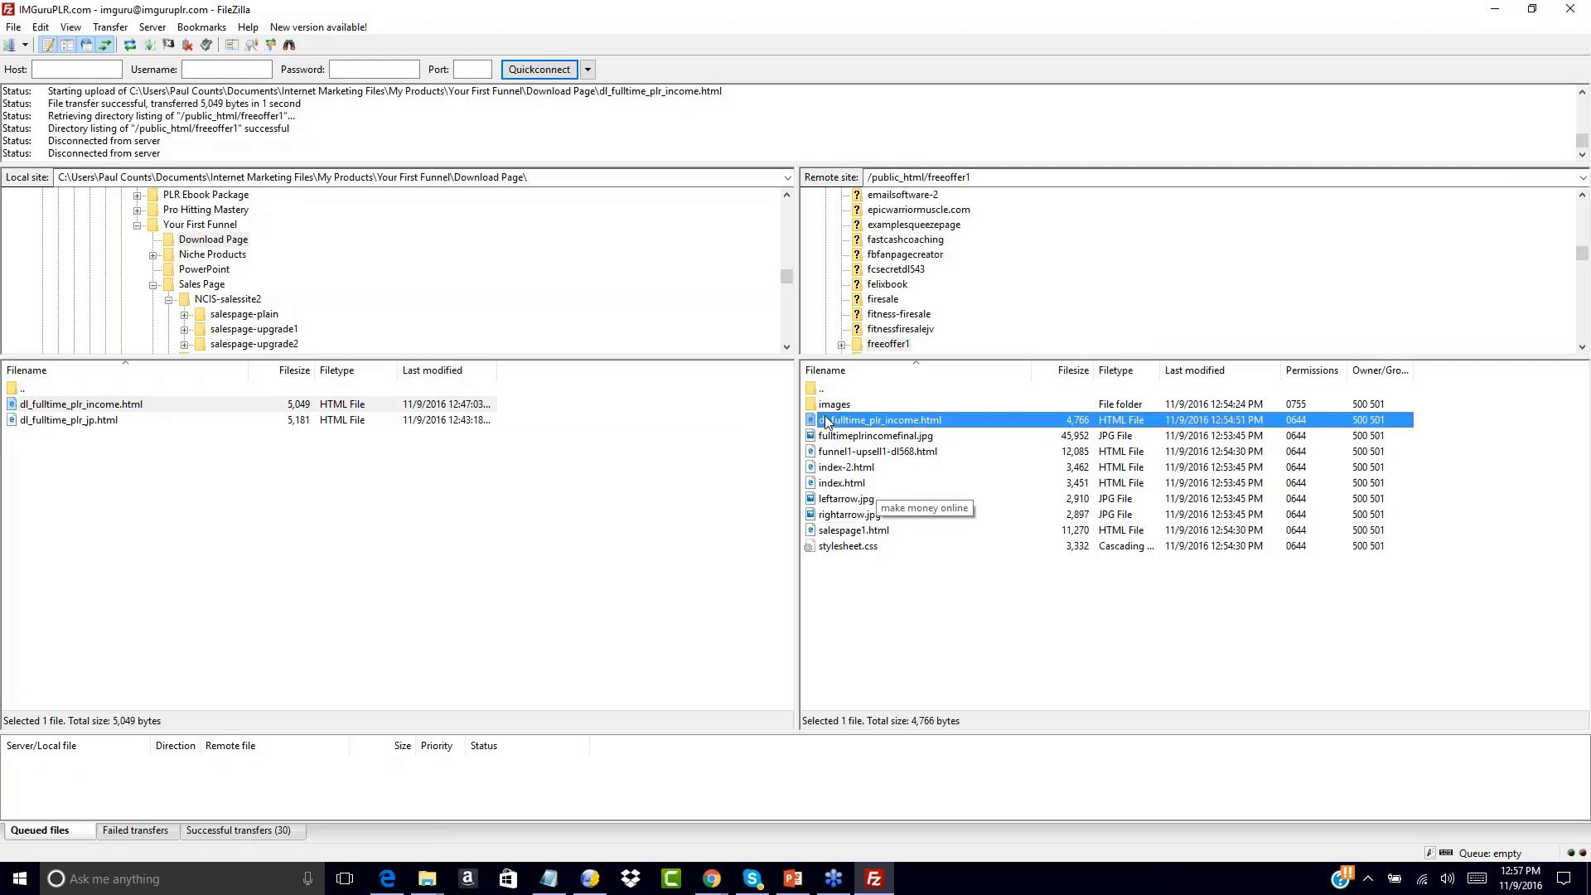
{"action": "right_click", "coordinate": [826, 422]}
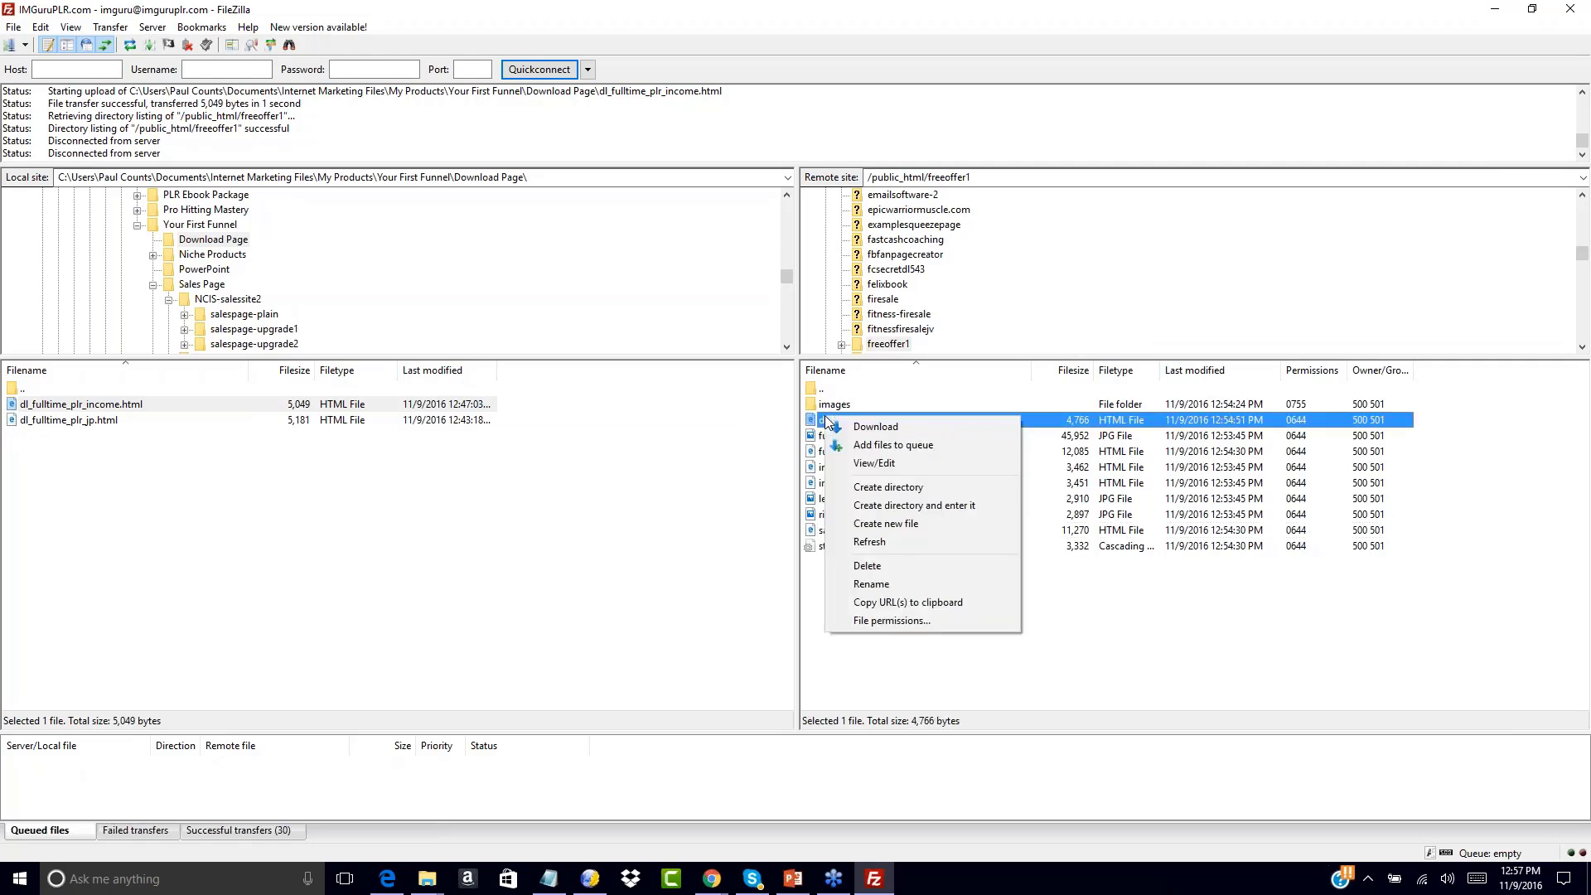
{"action": "left_click", "coordinate": [889, 602]}
{"action": "left_click", "coordinate": [549, 878]}
{"action": "key", "text": "ctrl+v"}
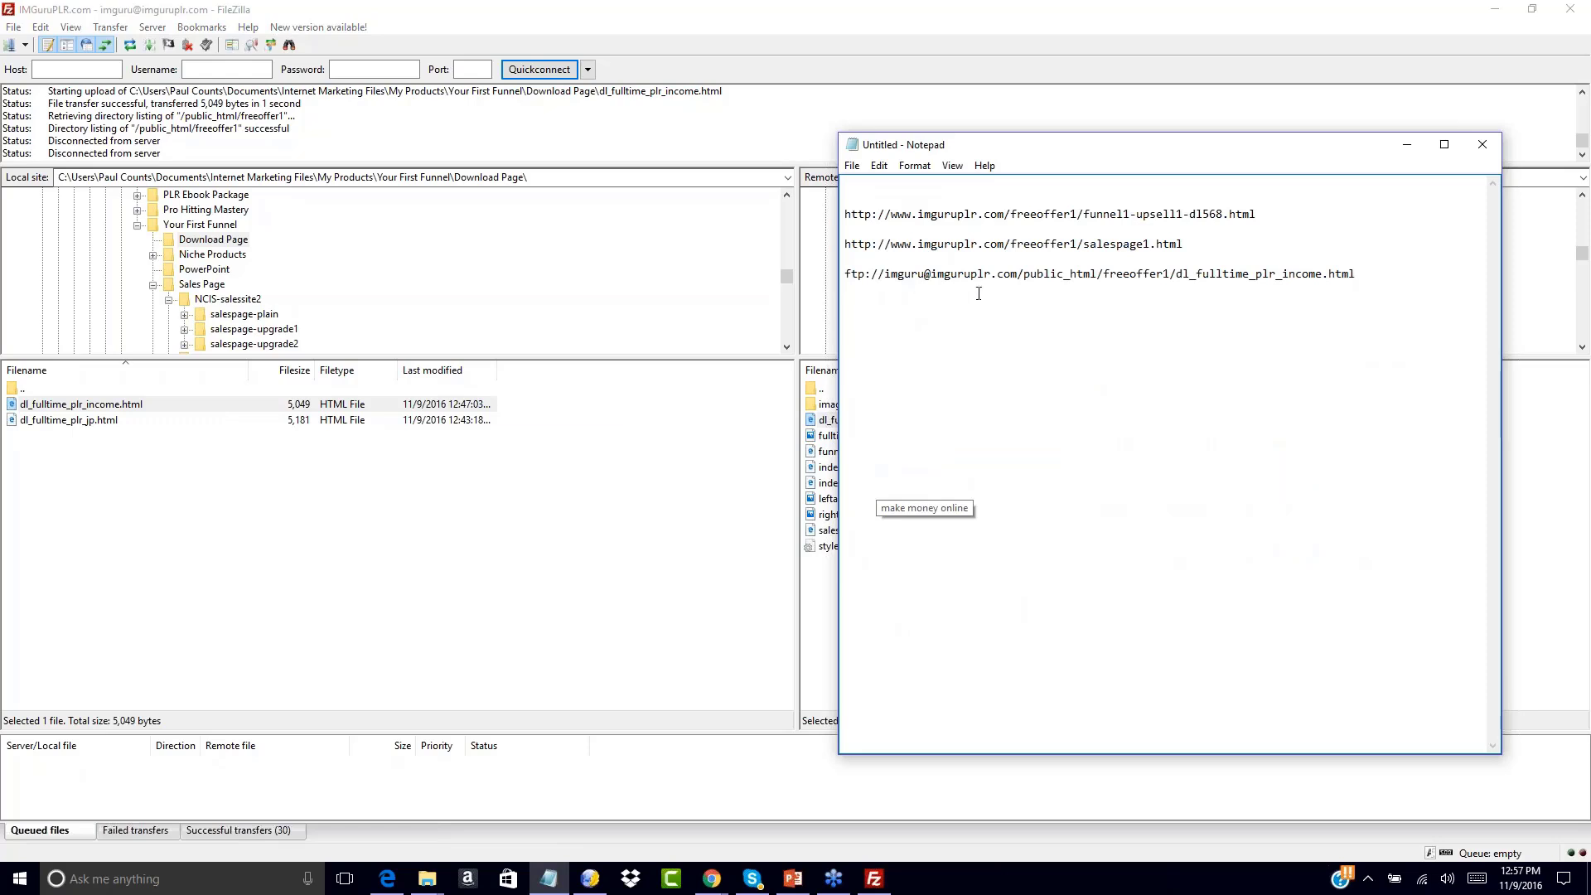
{"action": "left_click_drag", "start_coordinate": [1106, 273], "coordinate": [805, 285]}
{"action": "type", "text": "http://"}
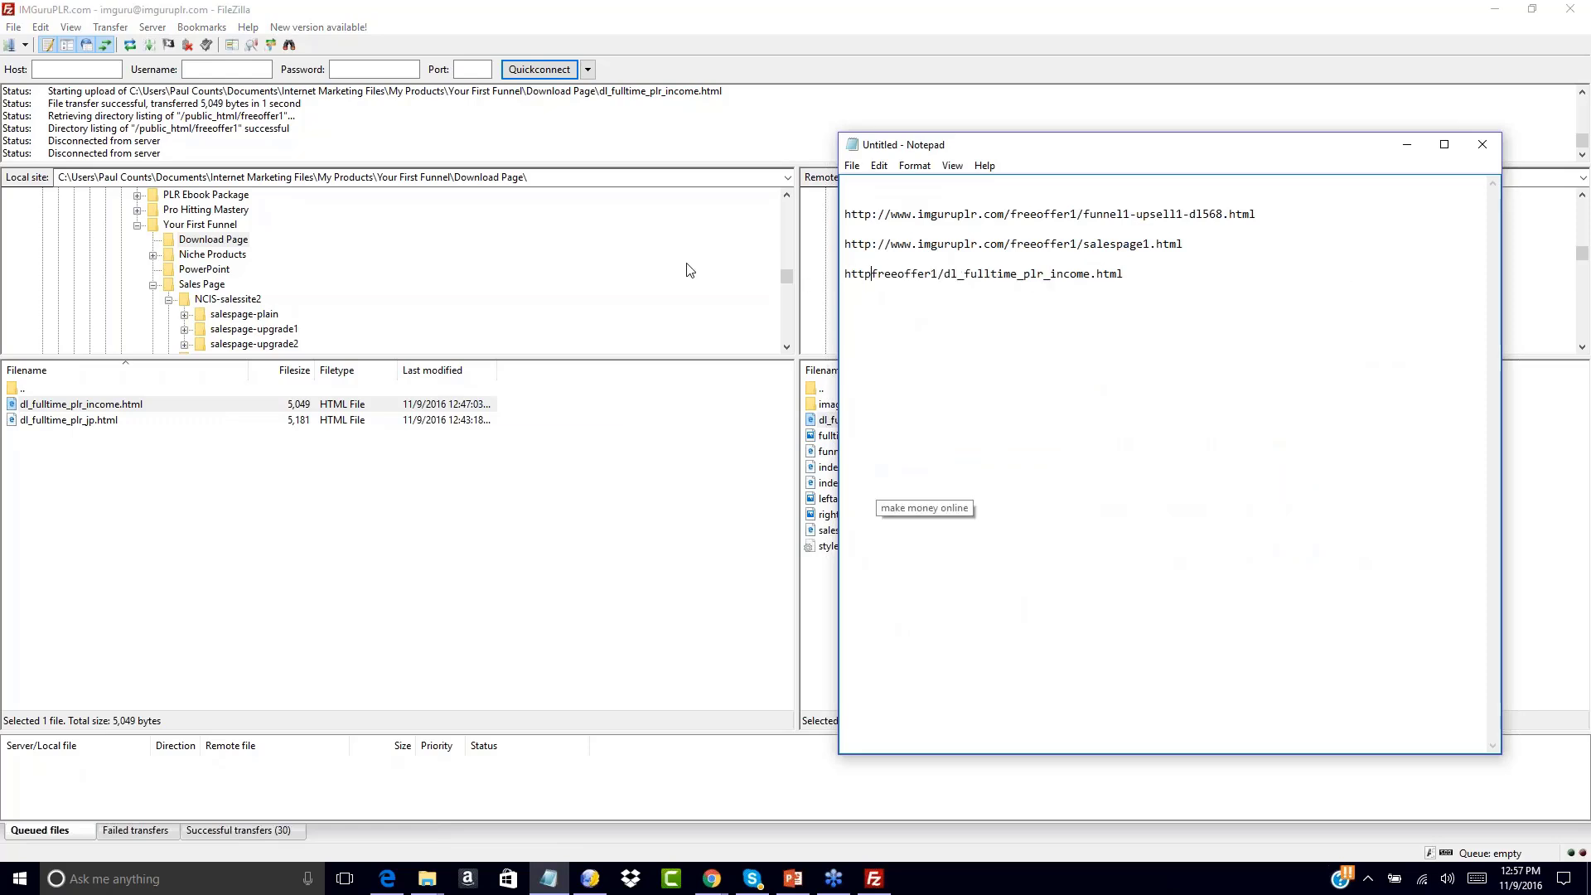
{"action": "type", "text": "www.imguruplr.com"}
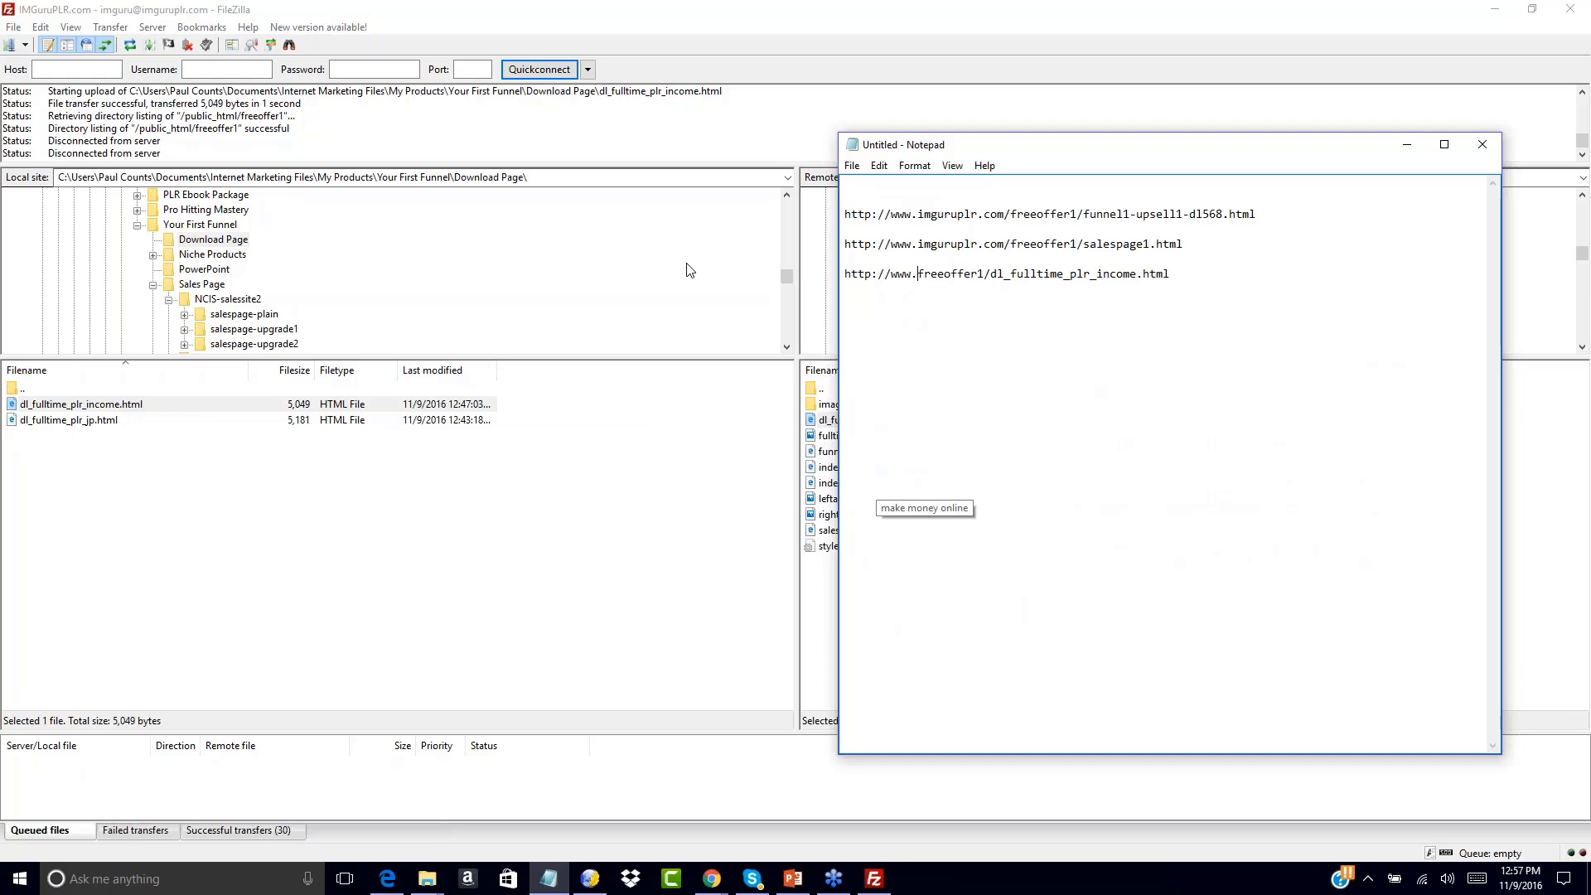
{"action": "type", "text": "/"}
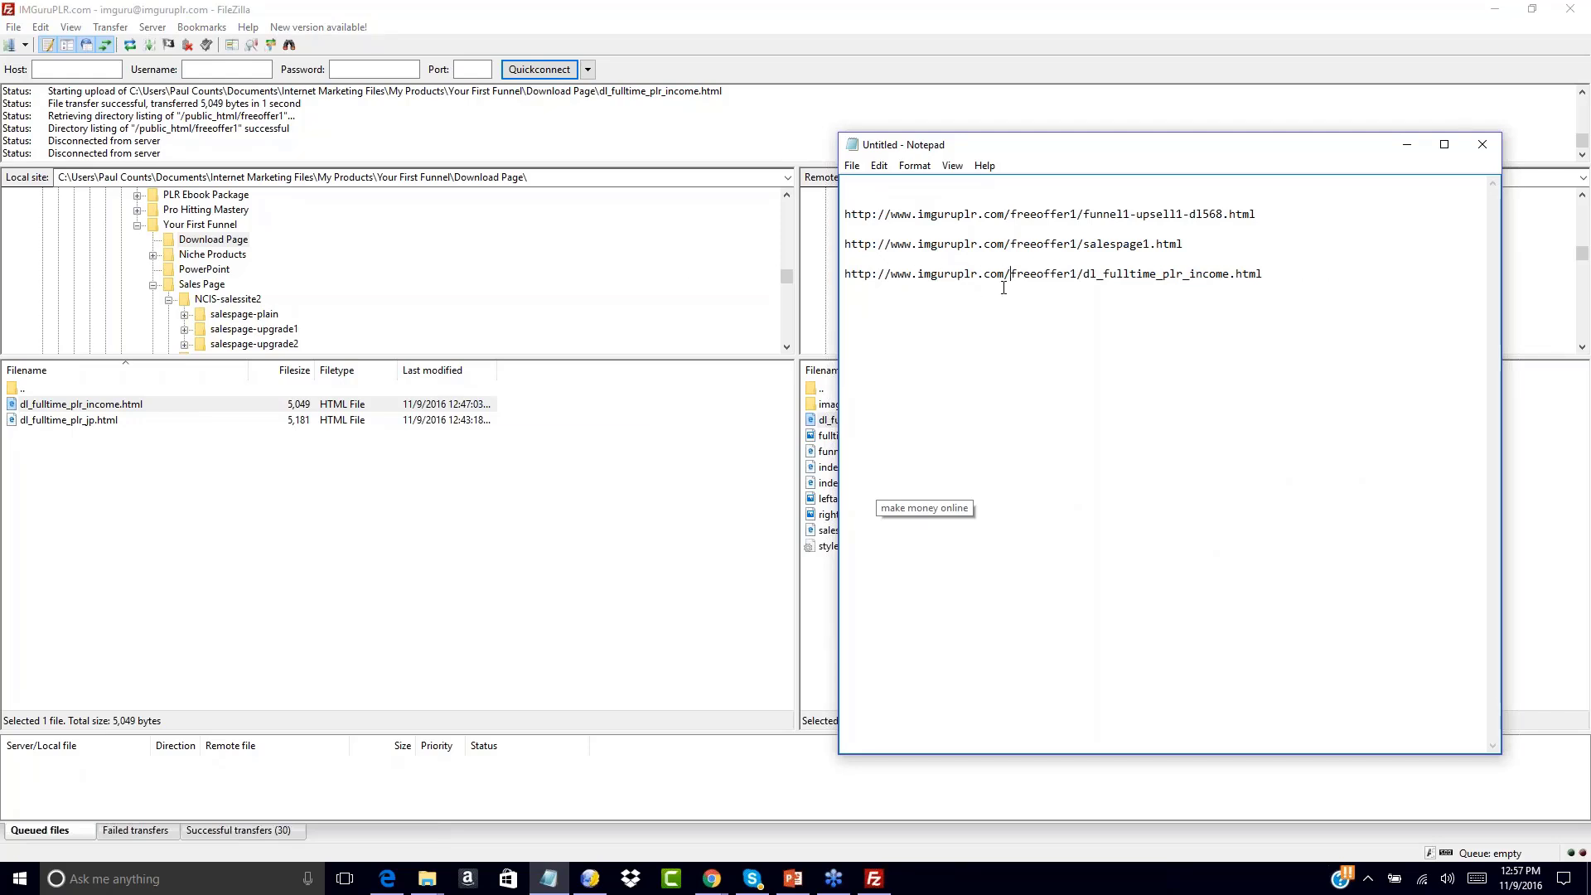
{"action": "left_click_drag", "start_coordinate": [1010, 281], "coordinate": [1082, 279]}
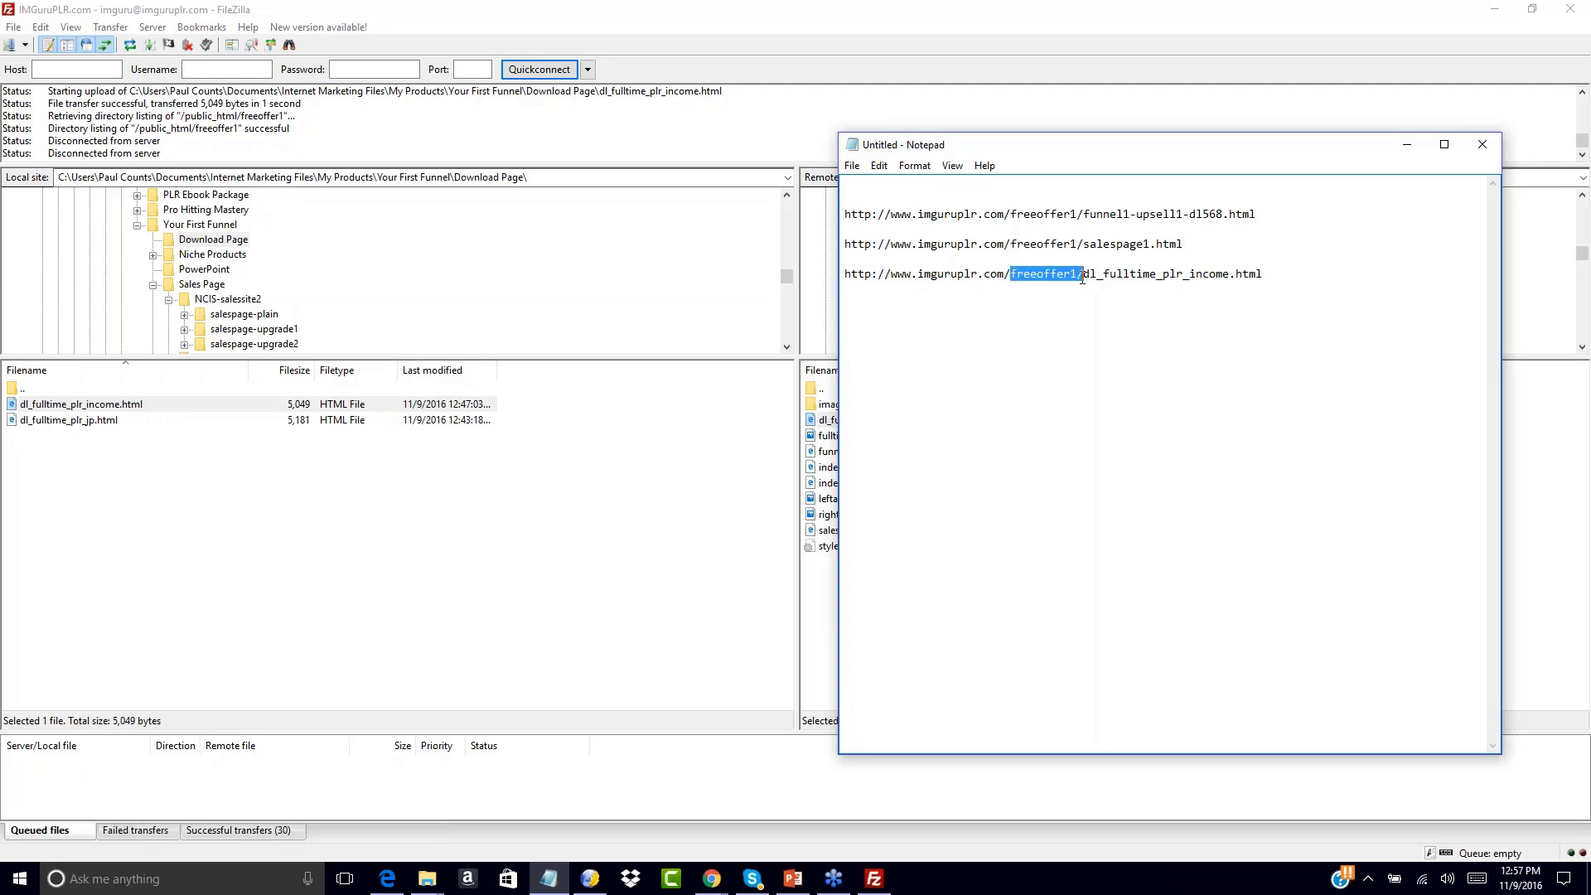
{"action": "left_click", "coordinate": [1081, 279]}
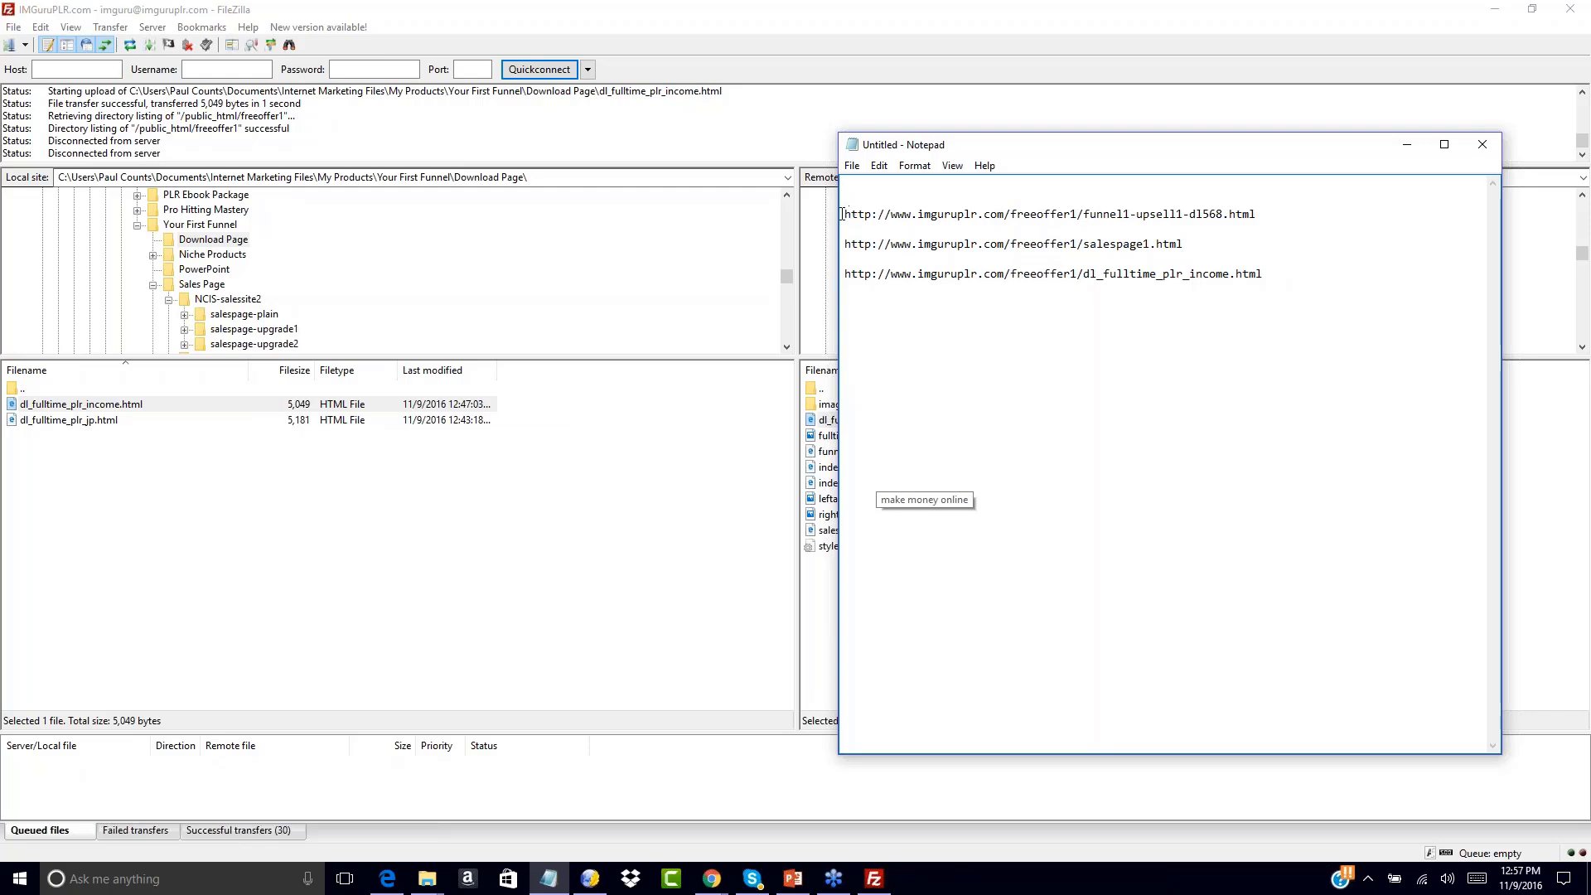
{"action": "left_click_drag", "start_coordinate": [845, 213], "coordinate": [1291, 218]}
{"action": "key", "text": "ctrl+c"}
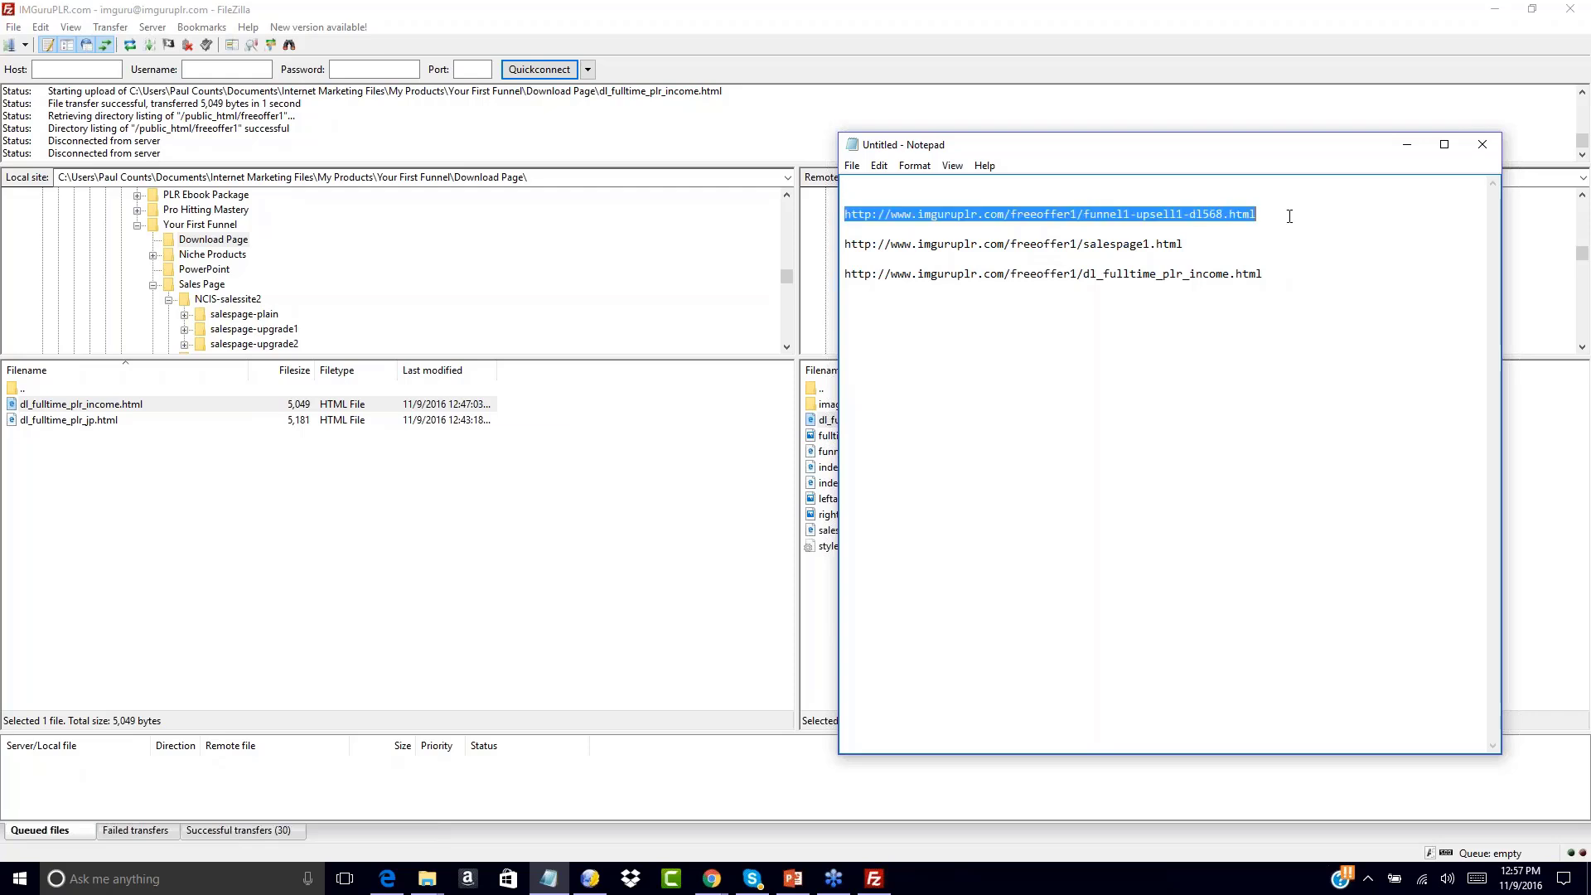
{"action": "left_click", "coordinate": [965, 186]}
{"action": "key", "text": "Return"}
{"action": "key", "text": "ctrl+v"}
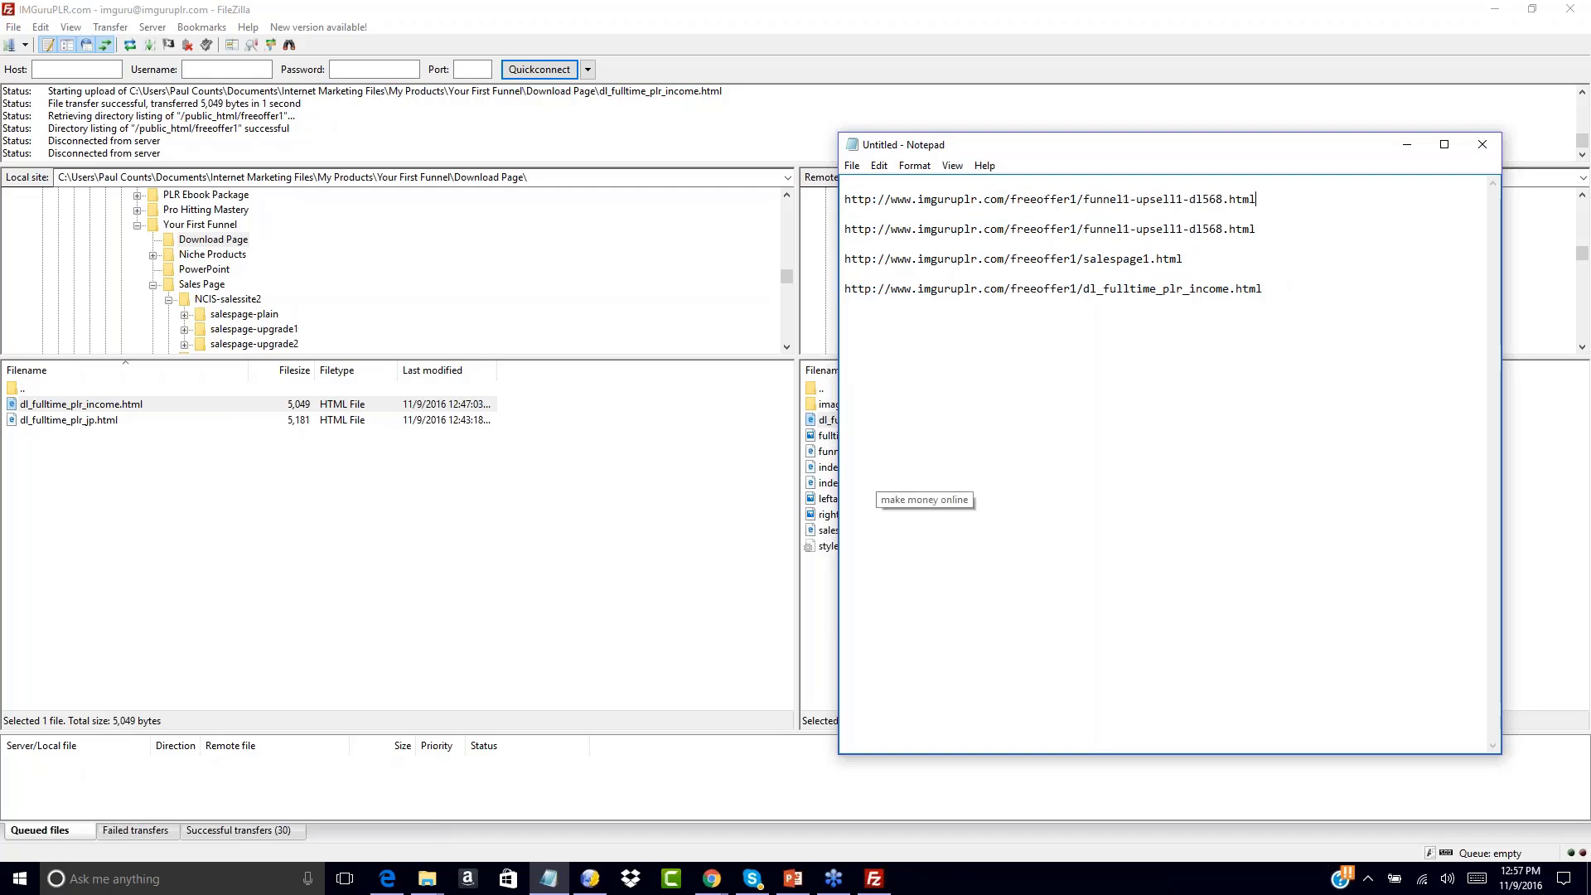
{"action": "left_click_drag", "start_coordinate": [1087, 199], "coordinate": [1330, 218]}
{"action": "key", "text": "Delete"}
{"action": "key", "text": "Delete"}
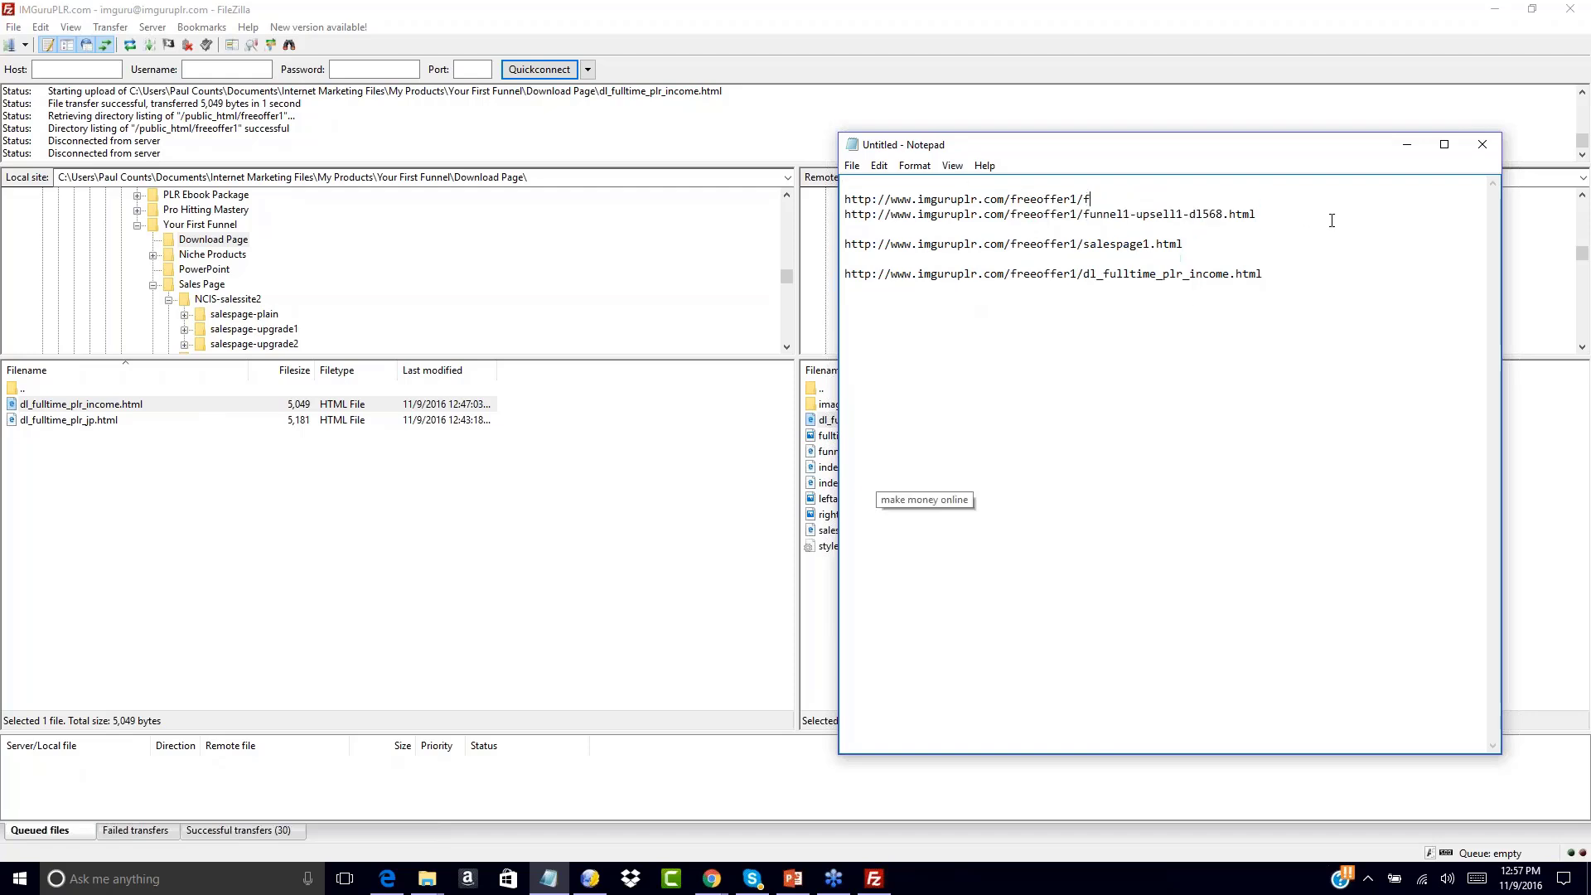
{"action": "key", "text": "Return"}
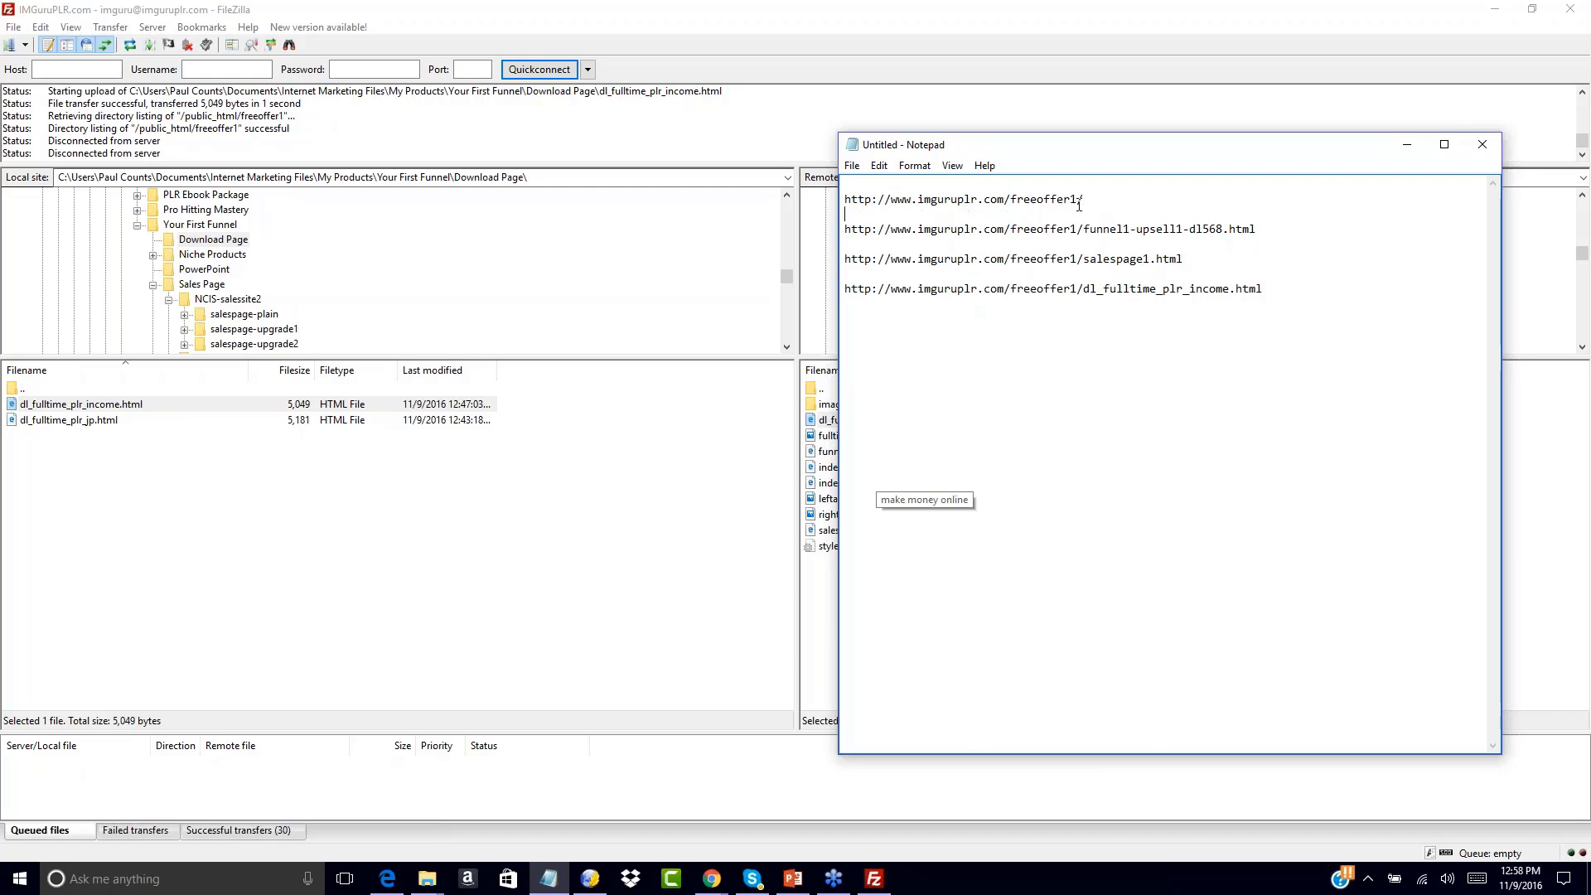
{"action": "left_click_drag", "start_coordinate": [1092, 199], "coordinate": [843, 201]}
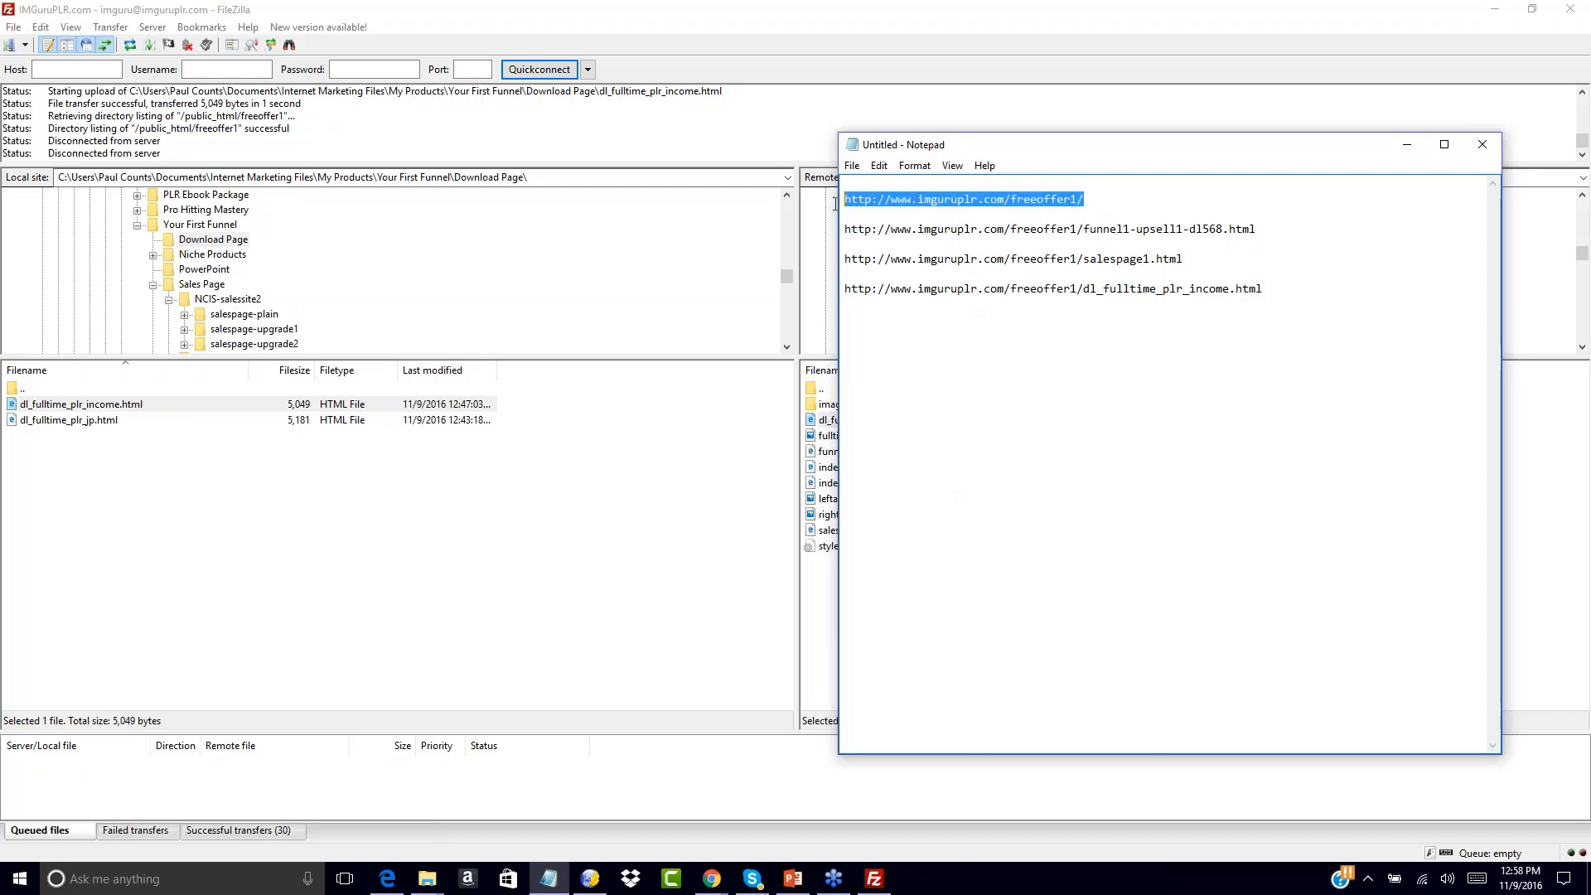
{"action": "mouse_move", "coordinate": [711, 876]}
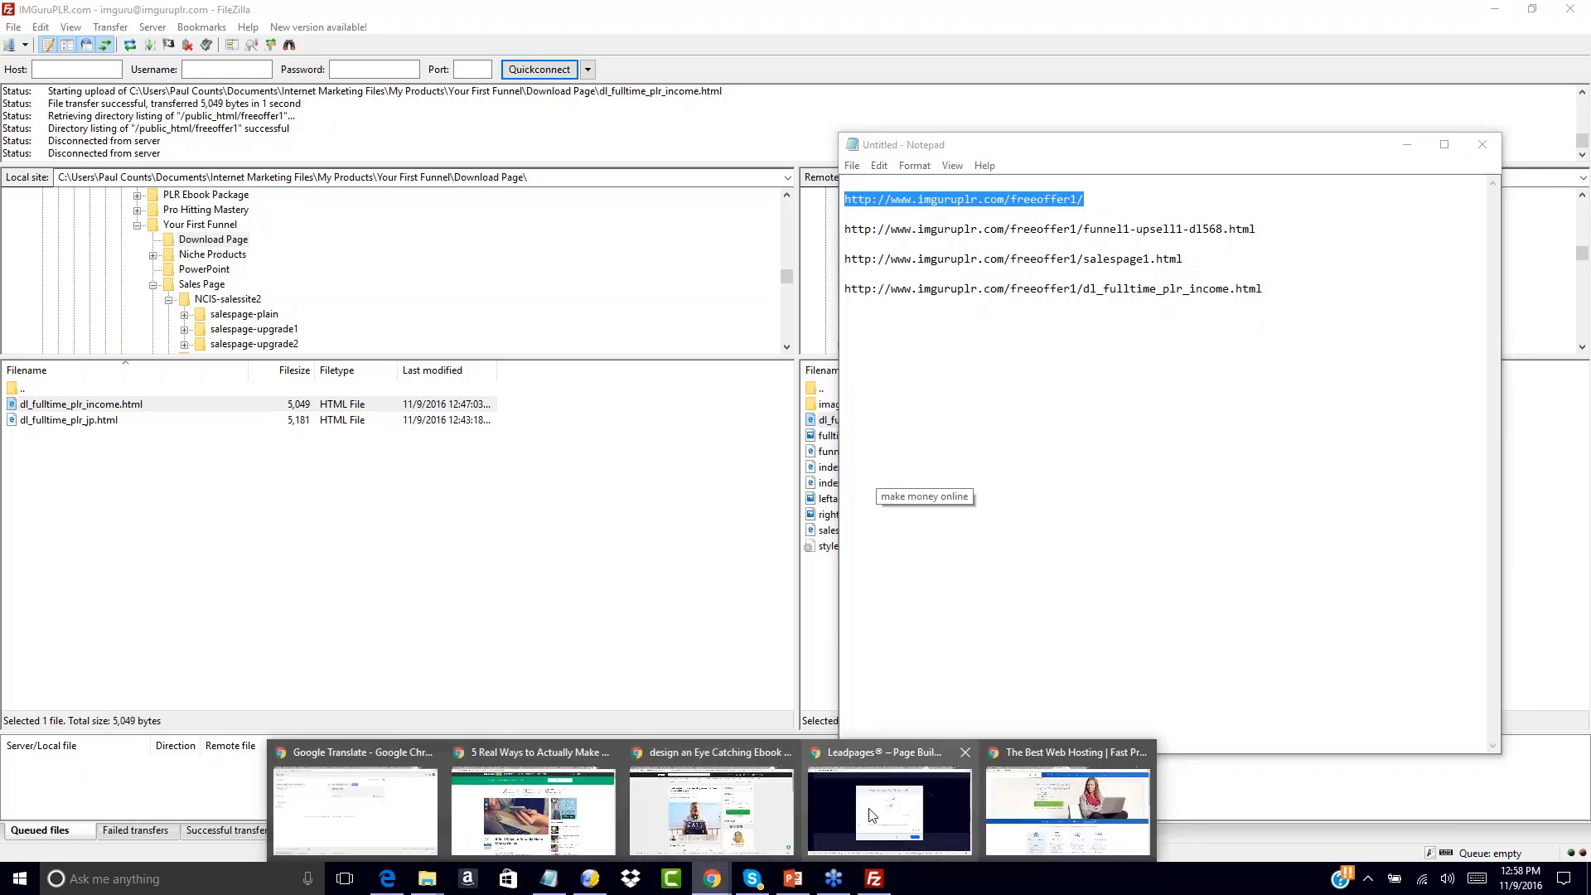
{"action": "left_click", "coordinate": [1036, 828]}
{"action": "left_click", "coordinate": [544, 40]}
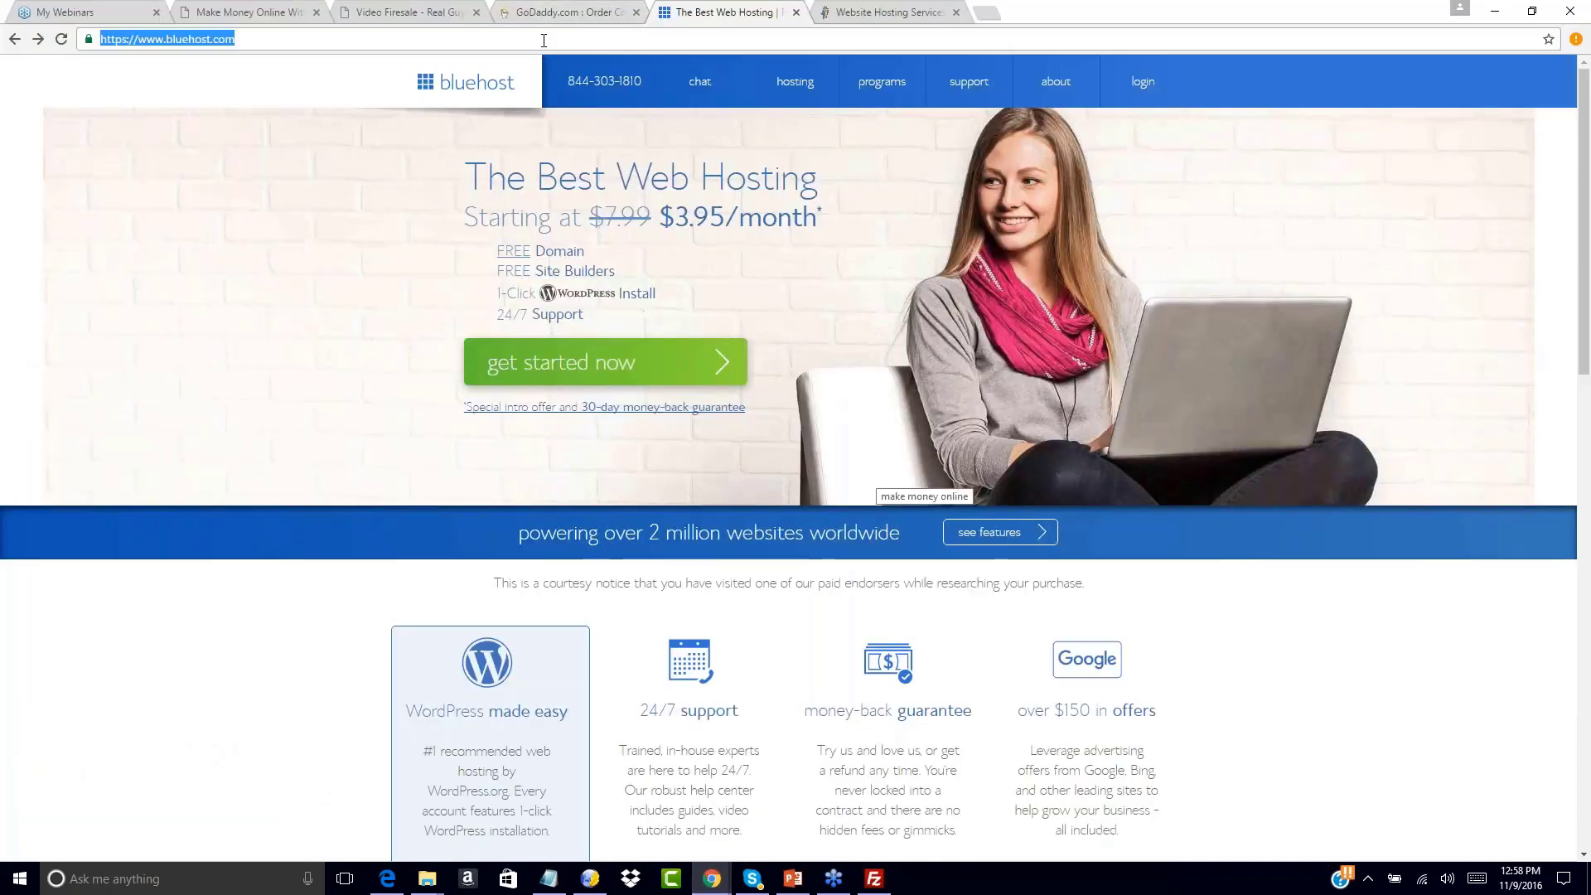
{"action": "key", "text": "ctrl+v"}
{"action": "key", "text": "Return"}
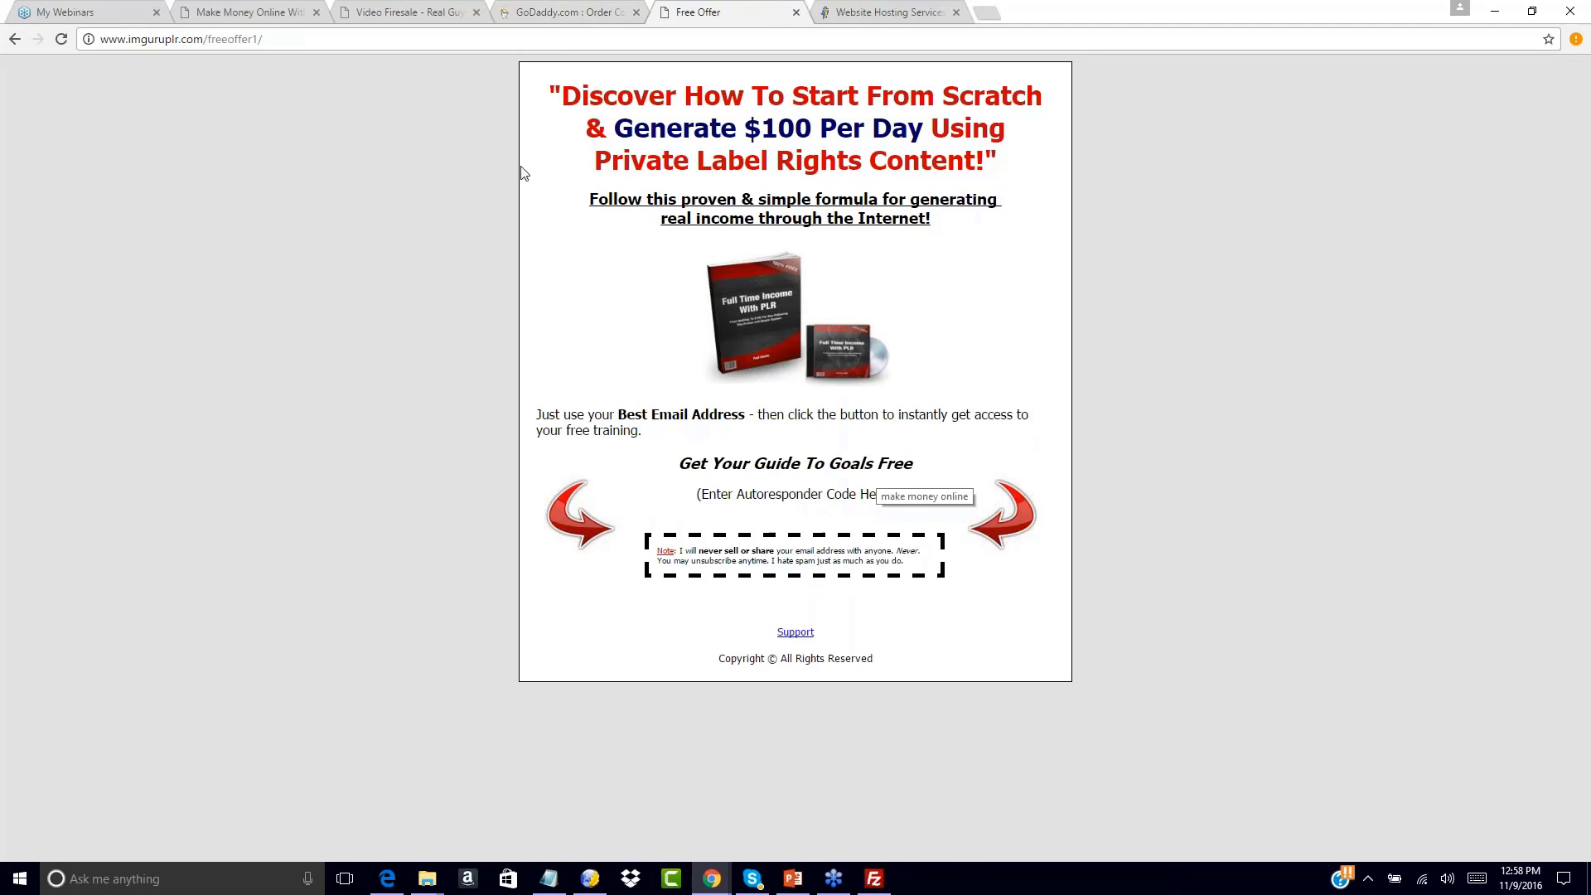
Open the live upsell page and scroll down to check its No Thanks links
{"action": "left_click", "coordinate": [548, 880]}
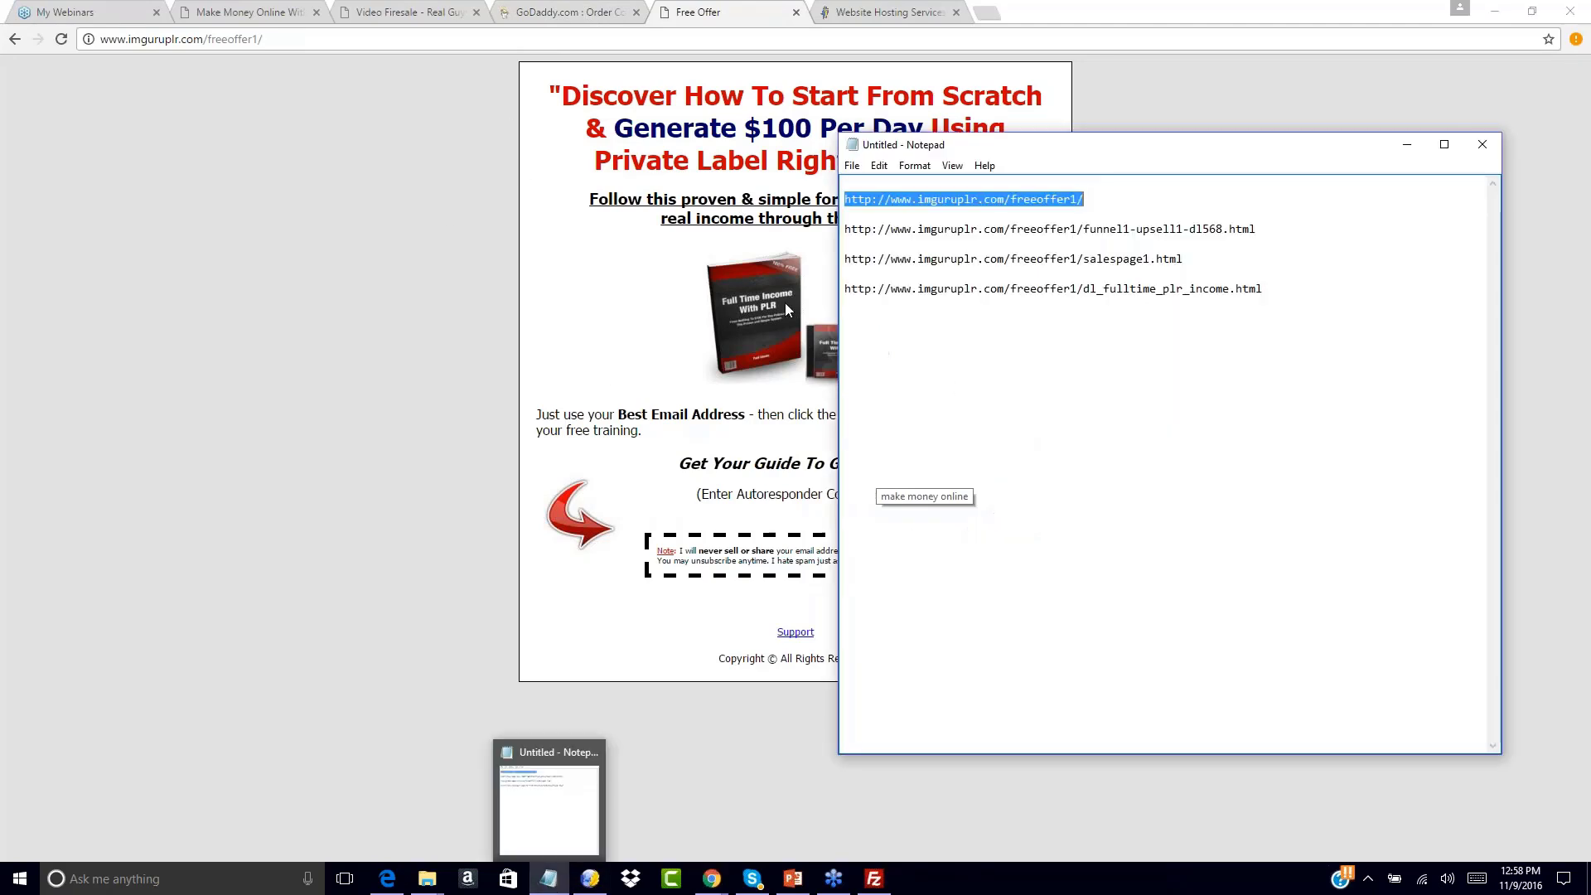
{"action": "left_click_drag", "start_coordinate": [846, 229], "coordinate": [1272, 230]}
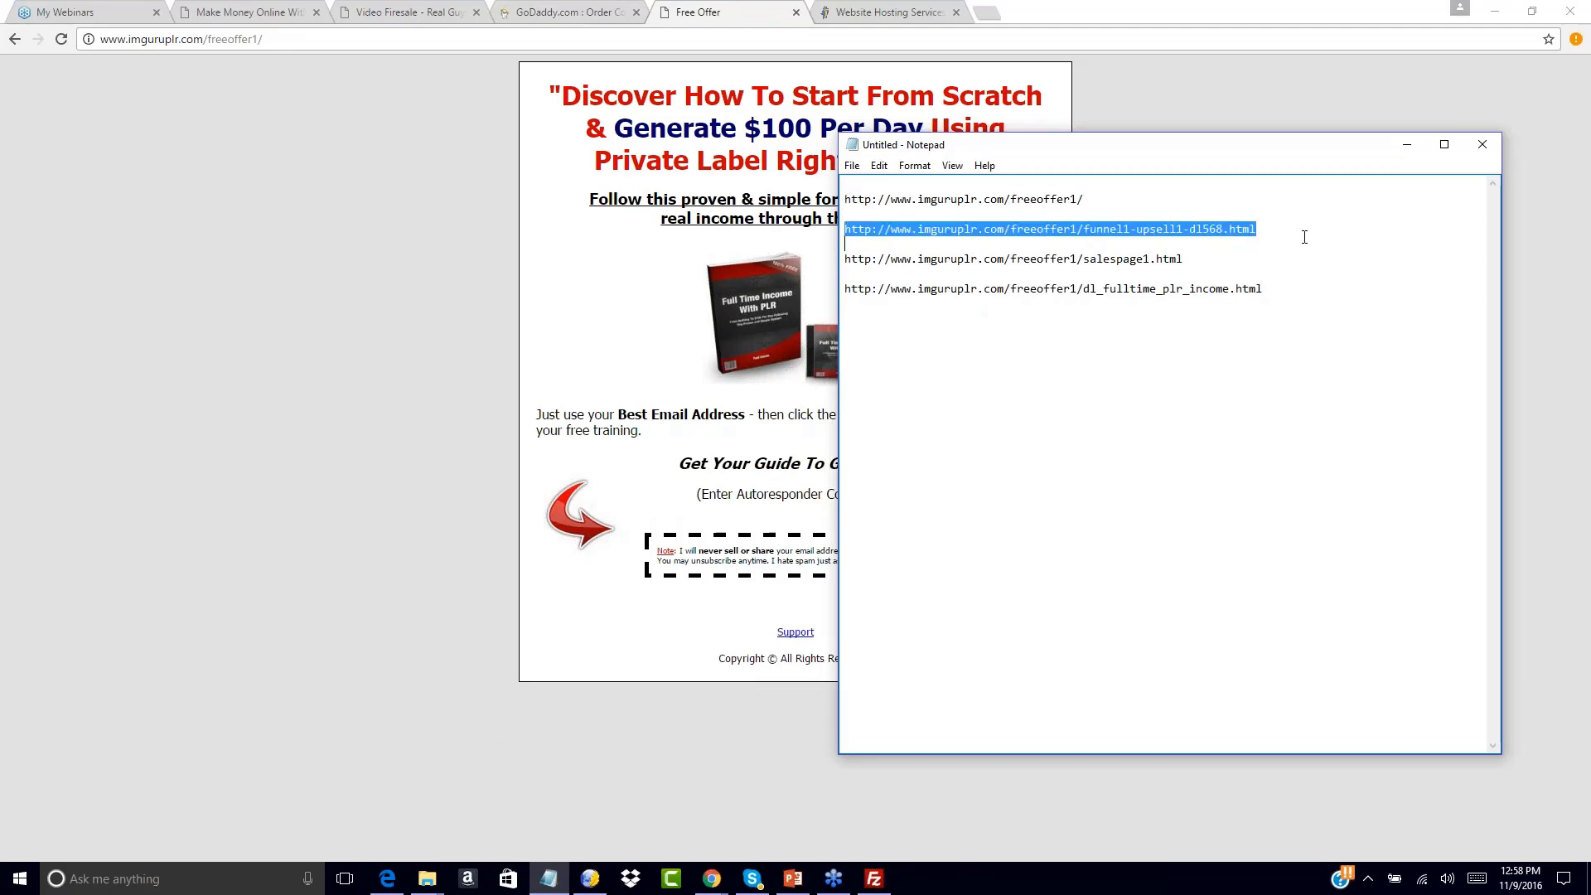
{"action": "left_click", "coordinate": [249, 39]}
{"action": "key", "text": "ctrl+v"}
{"action": "key", "text": "Return"}
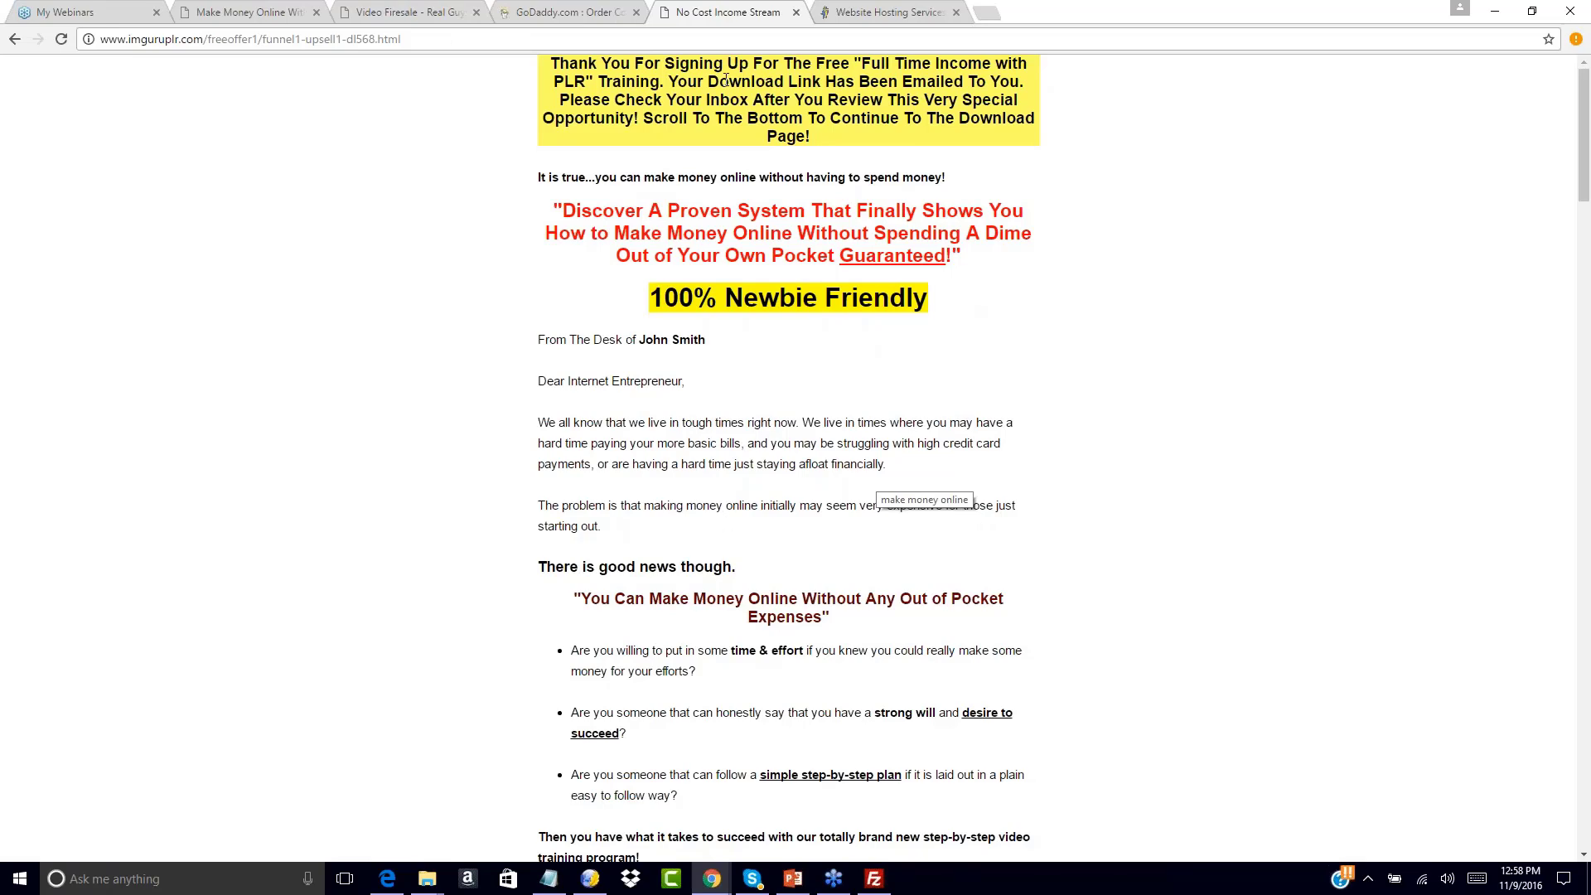
{"action": "scroll", "coordinate": [719, 389], "scroll_direction": "down", "scroll_amount": 20}
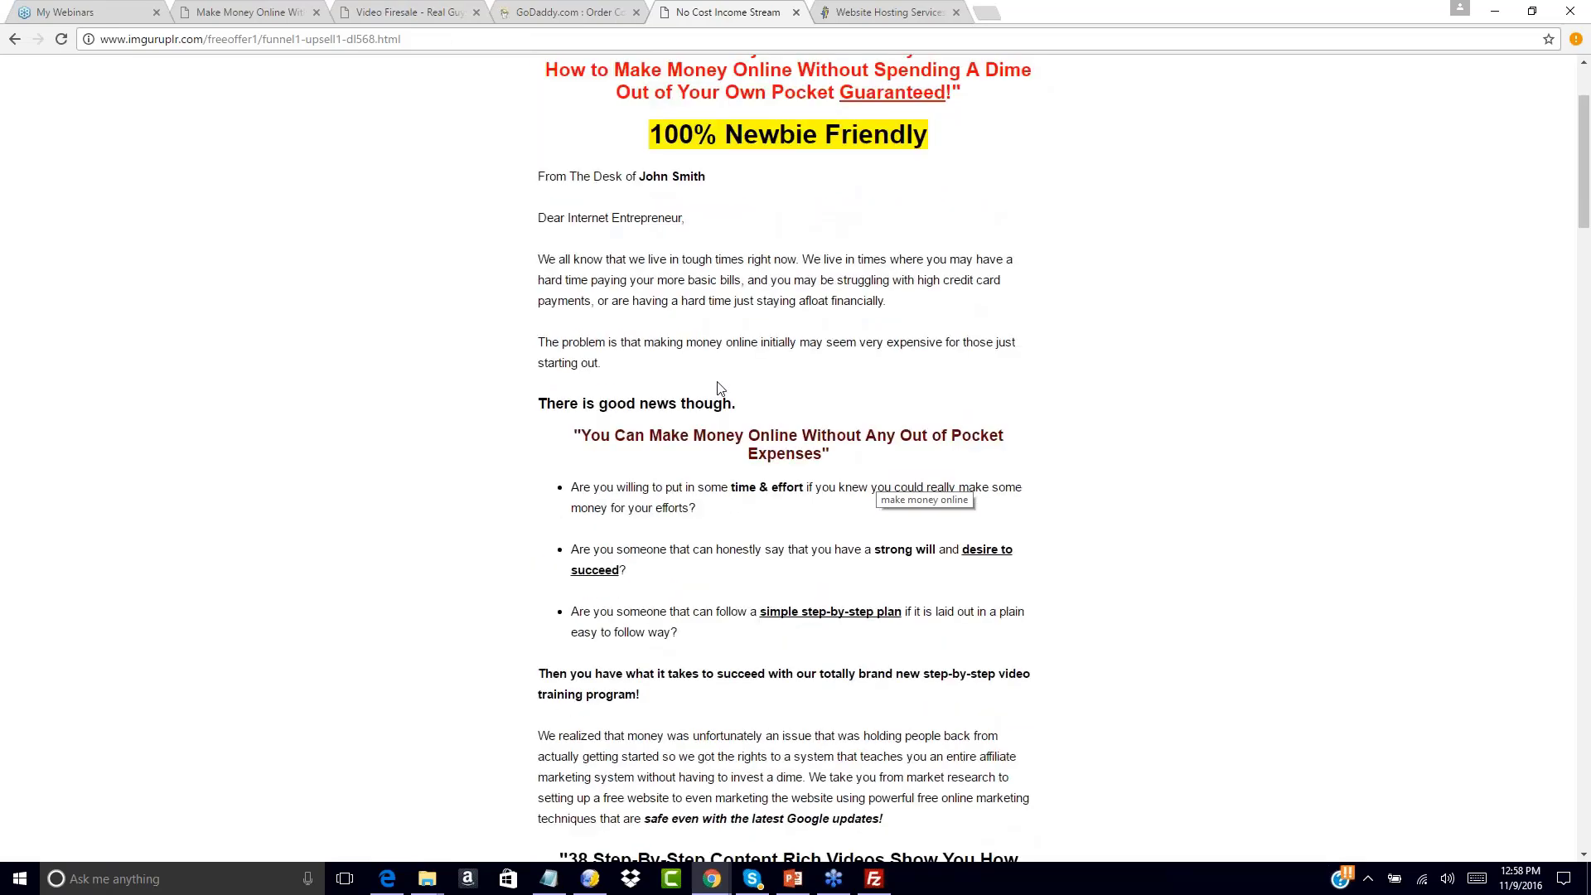
{"action": "scroll", "coordinate": [714, 479], "scroll_direction": "down", "scroll_amount": 20}
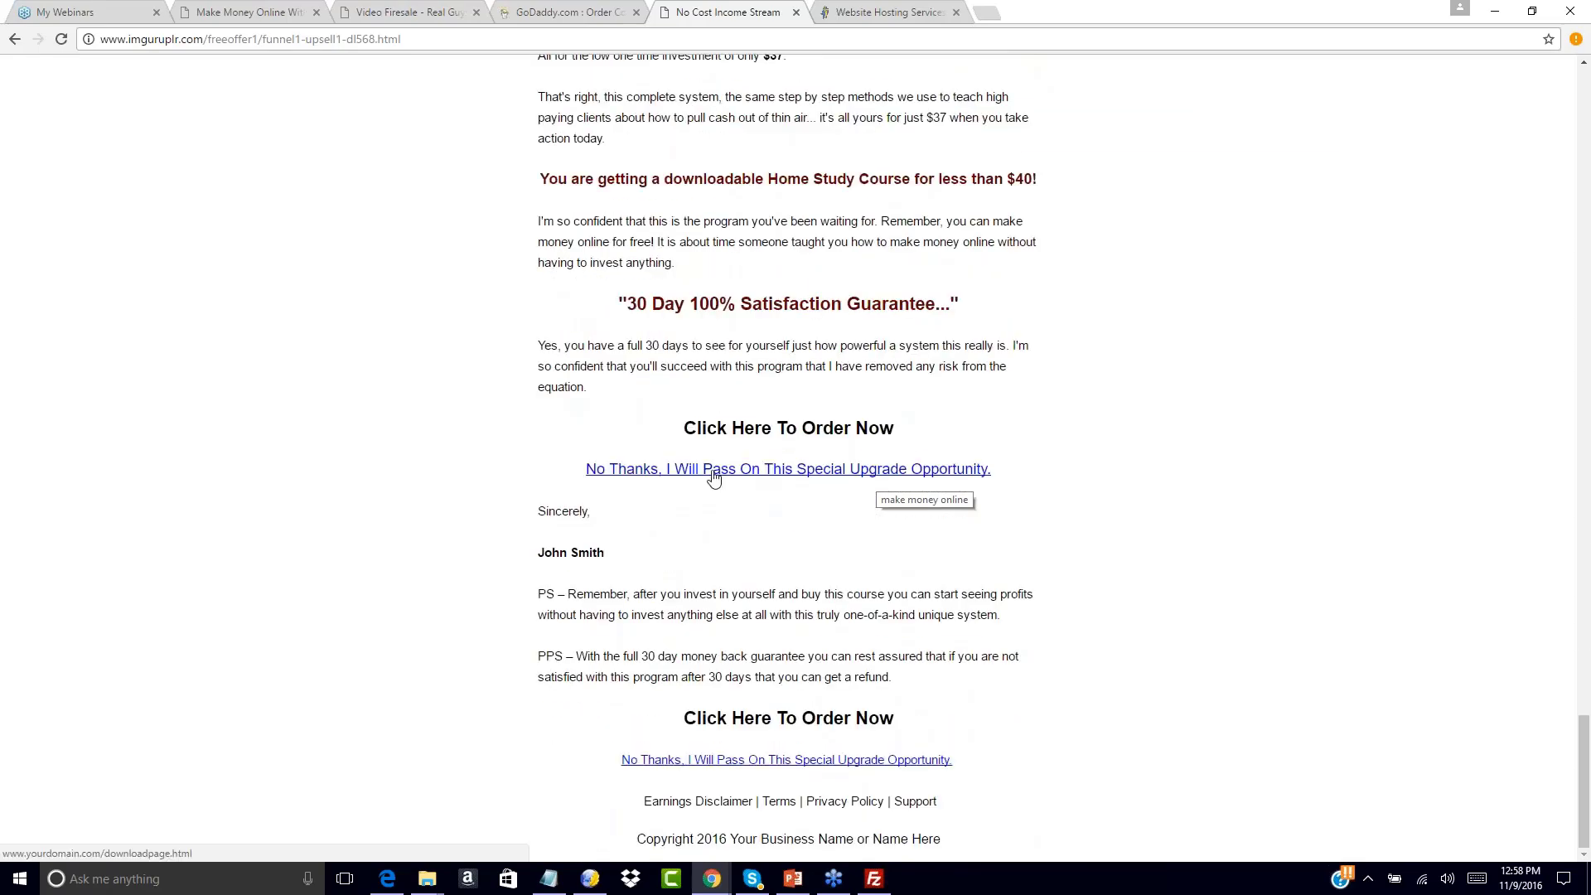
{"action": "left_click", "coordinate": [592, 880]}
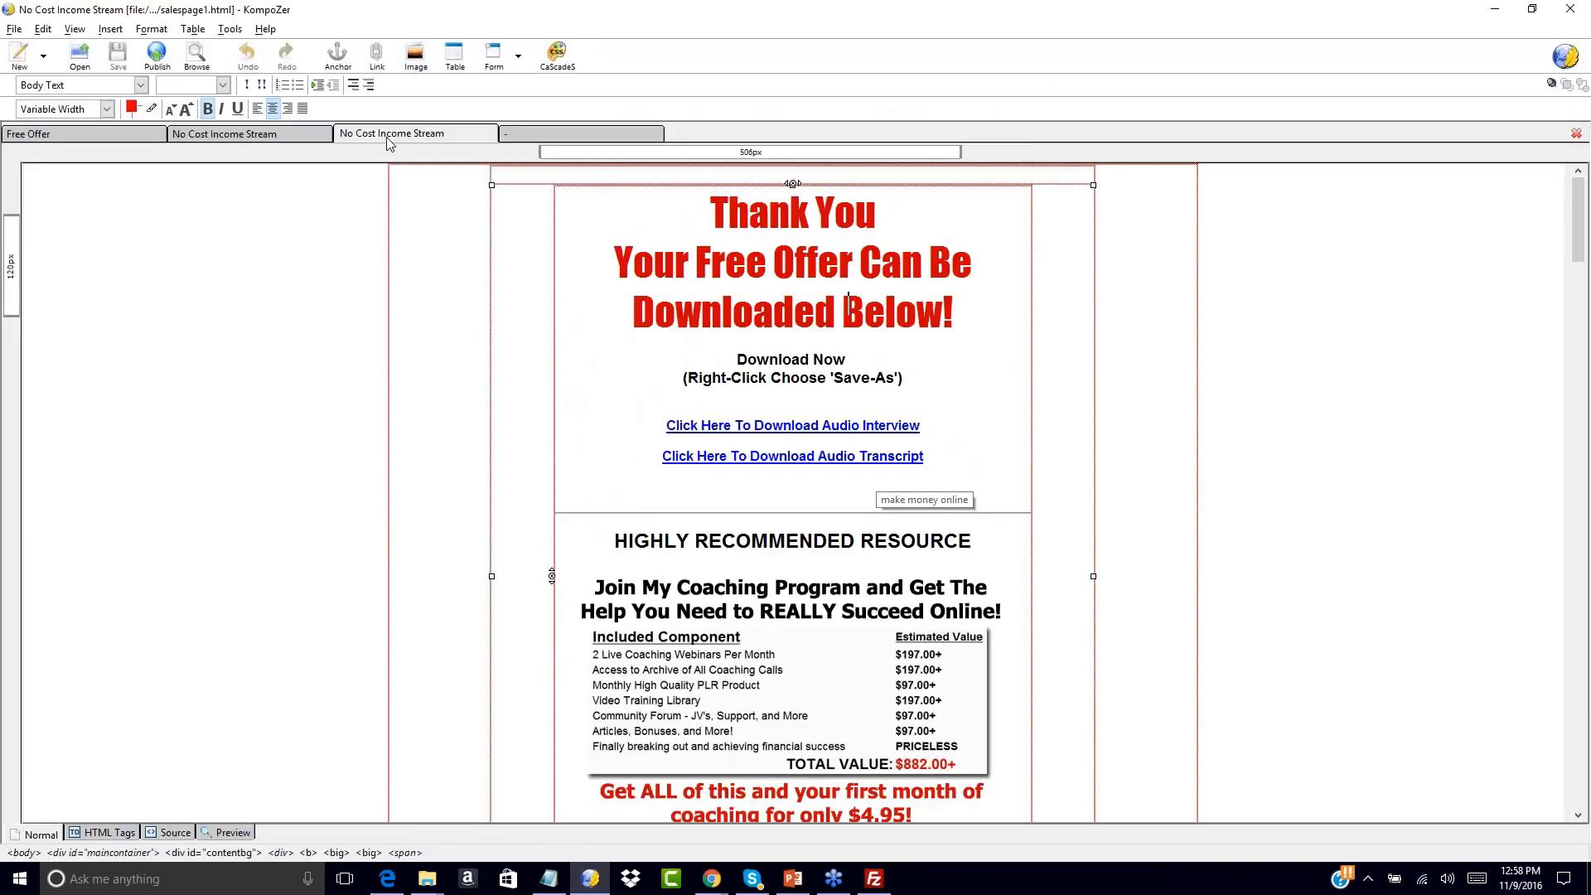
Open the funnel1-upsell1 page, copy the download URL, and edit the upper No Thanks link
{"action": "left_click", "coordinate": [393, 137]}
{"action": "left_click", "coordinate": [281, 136]}
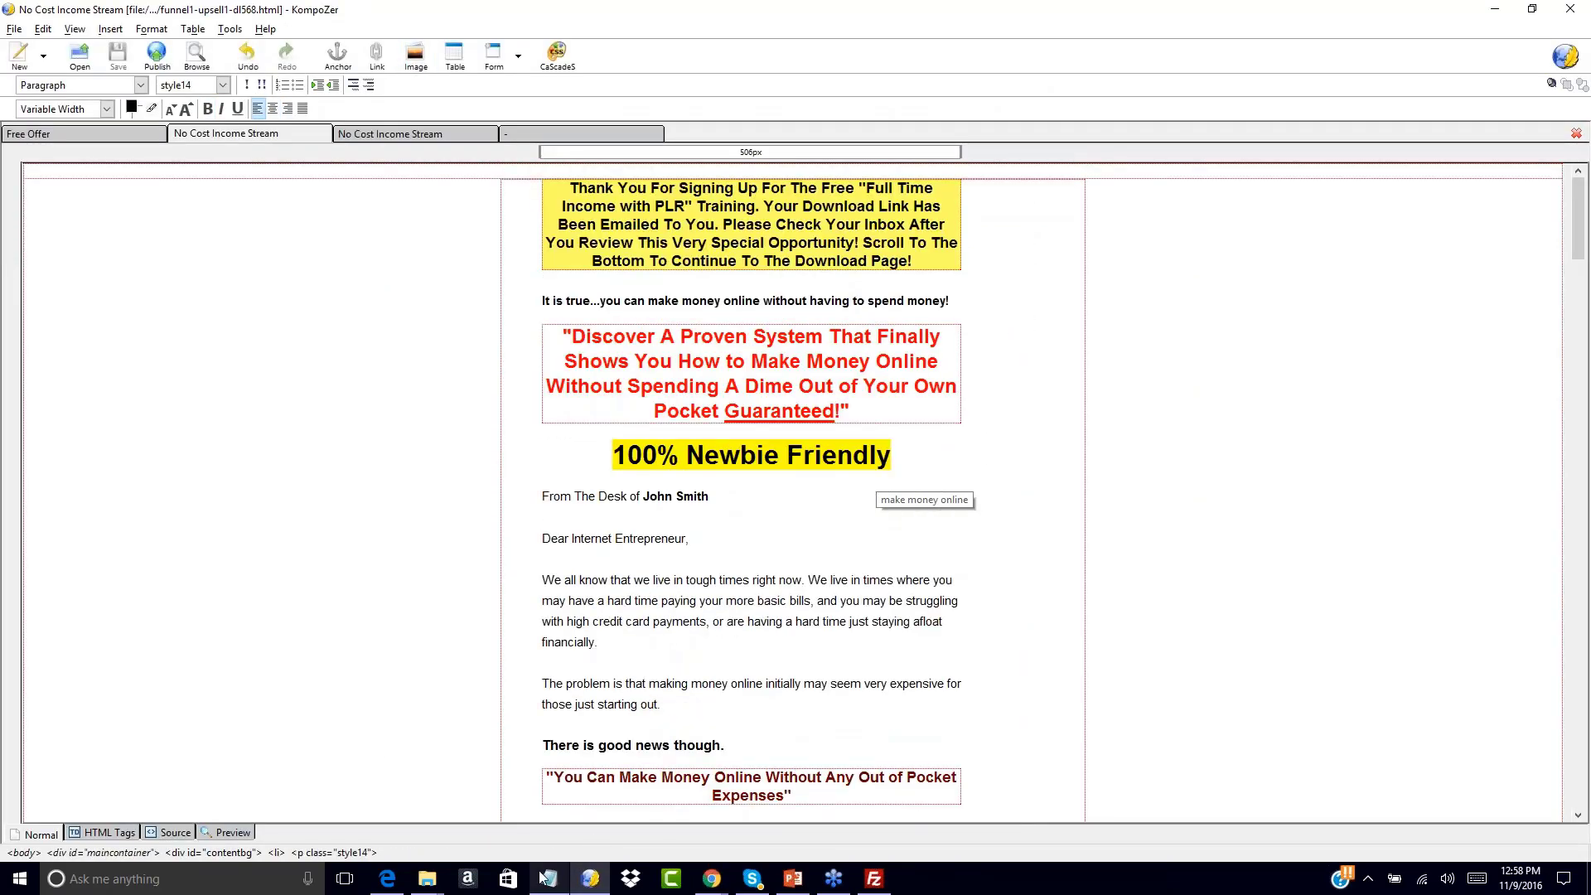
{"action": "left_click", "coordinate": [543, 883]}
{"action": "left_click_drag", "start_coordinate": [1268, 289], "coordinate": [842, 292]}
{"action": "key", "text": "ctrl+c"}
{"action": "left_click", "coordinate": [483, 539]}
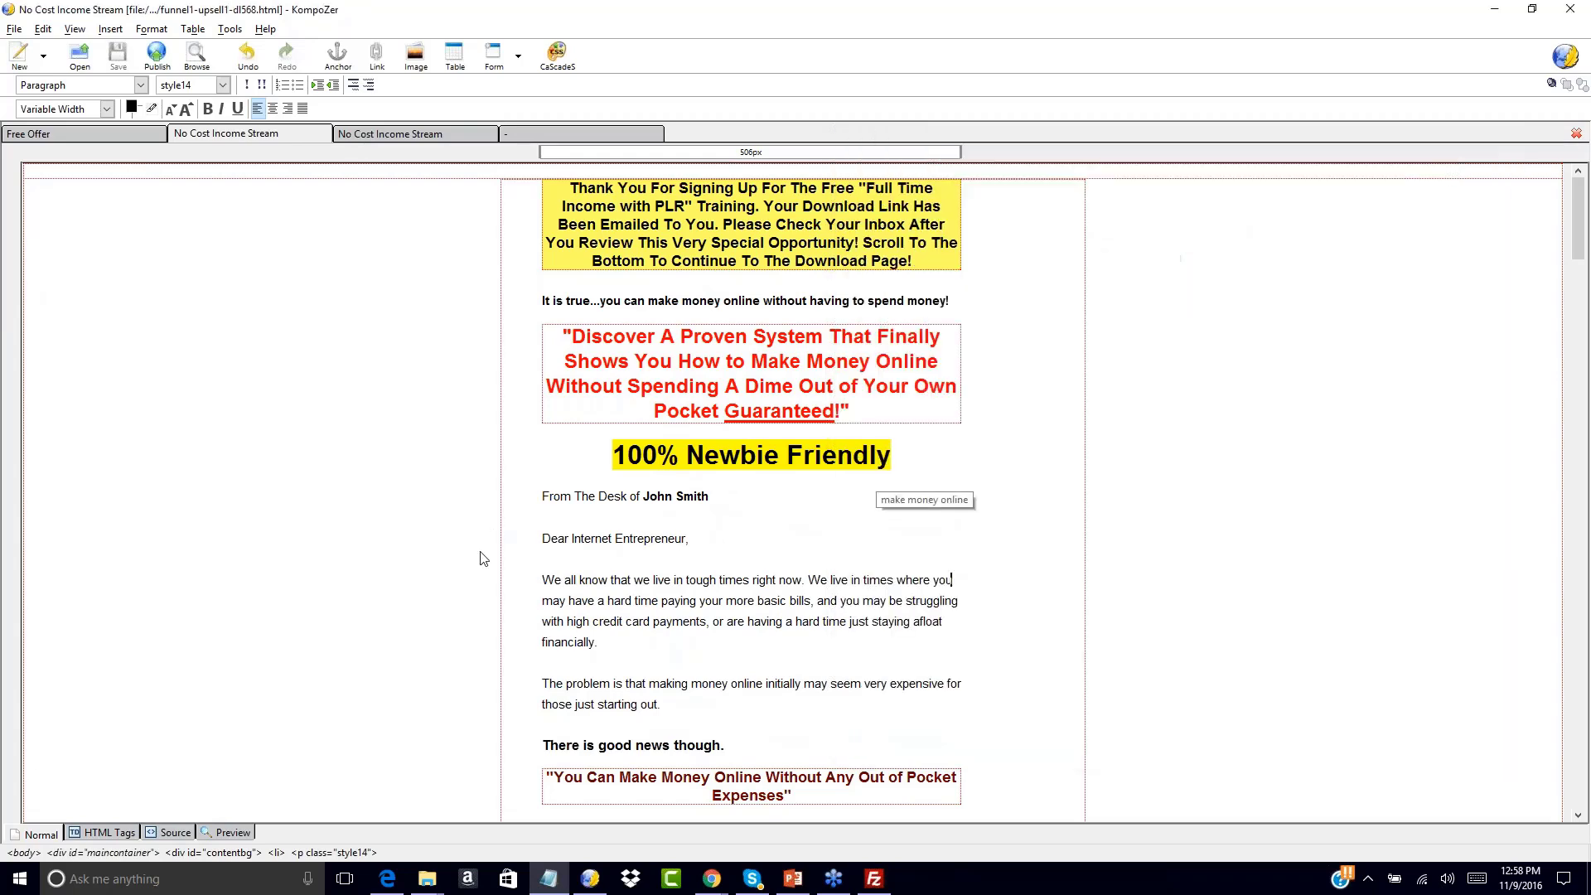
{"action": "scroll", "coordinate": [483, 550], "scroll_direction": "down", "scroll_amount": 5}
{"action": "scroll", "coordinate": [751, 493], "scroll_direction": "down", "scroll_amount": 20}
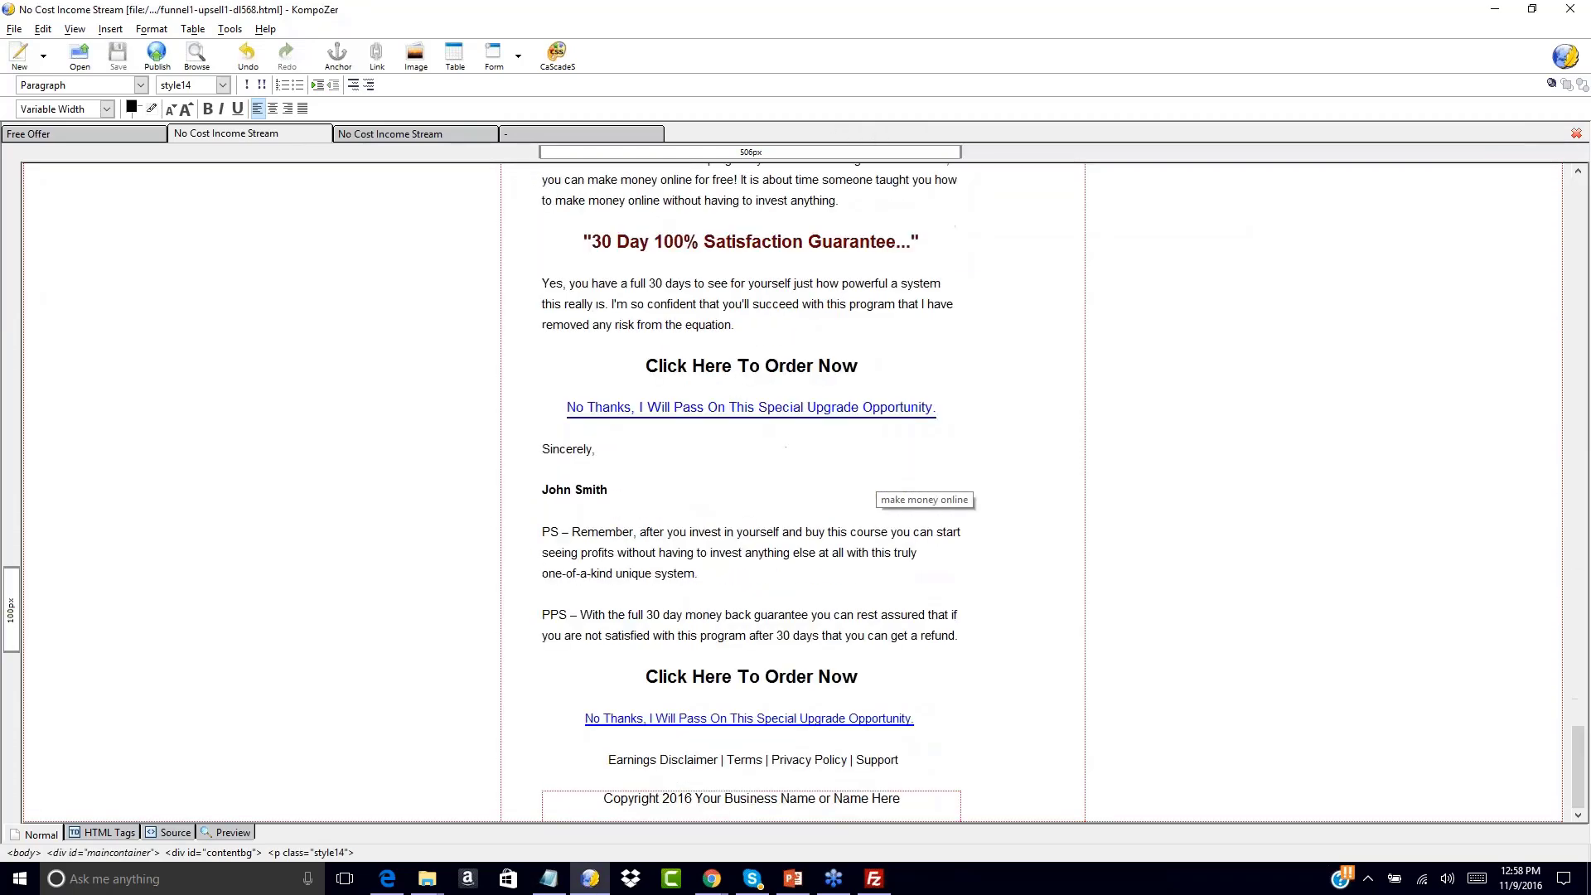
{"action": "left_click_drag", "start_coordinate": [568, 407], "coordinate": [932, 407]}
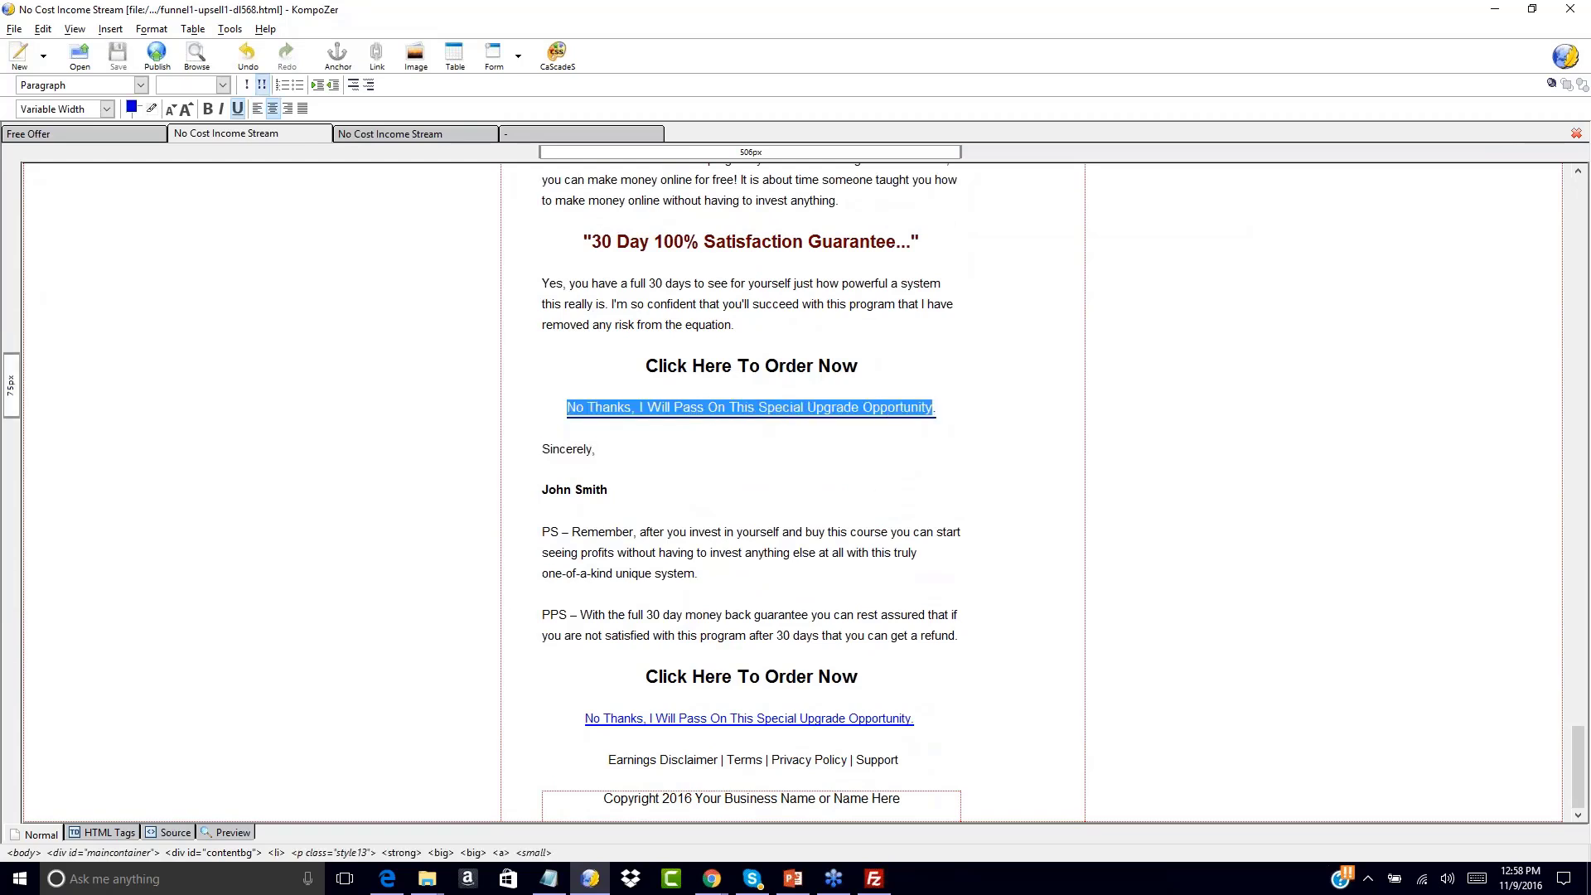
{"action": "left_click", "coordinate": [110, 29]}
{"action": "left_click", "coordinate": [125, 96]}
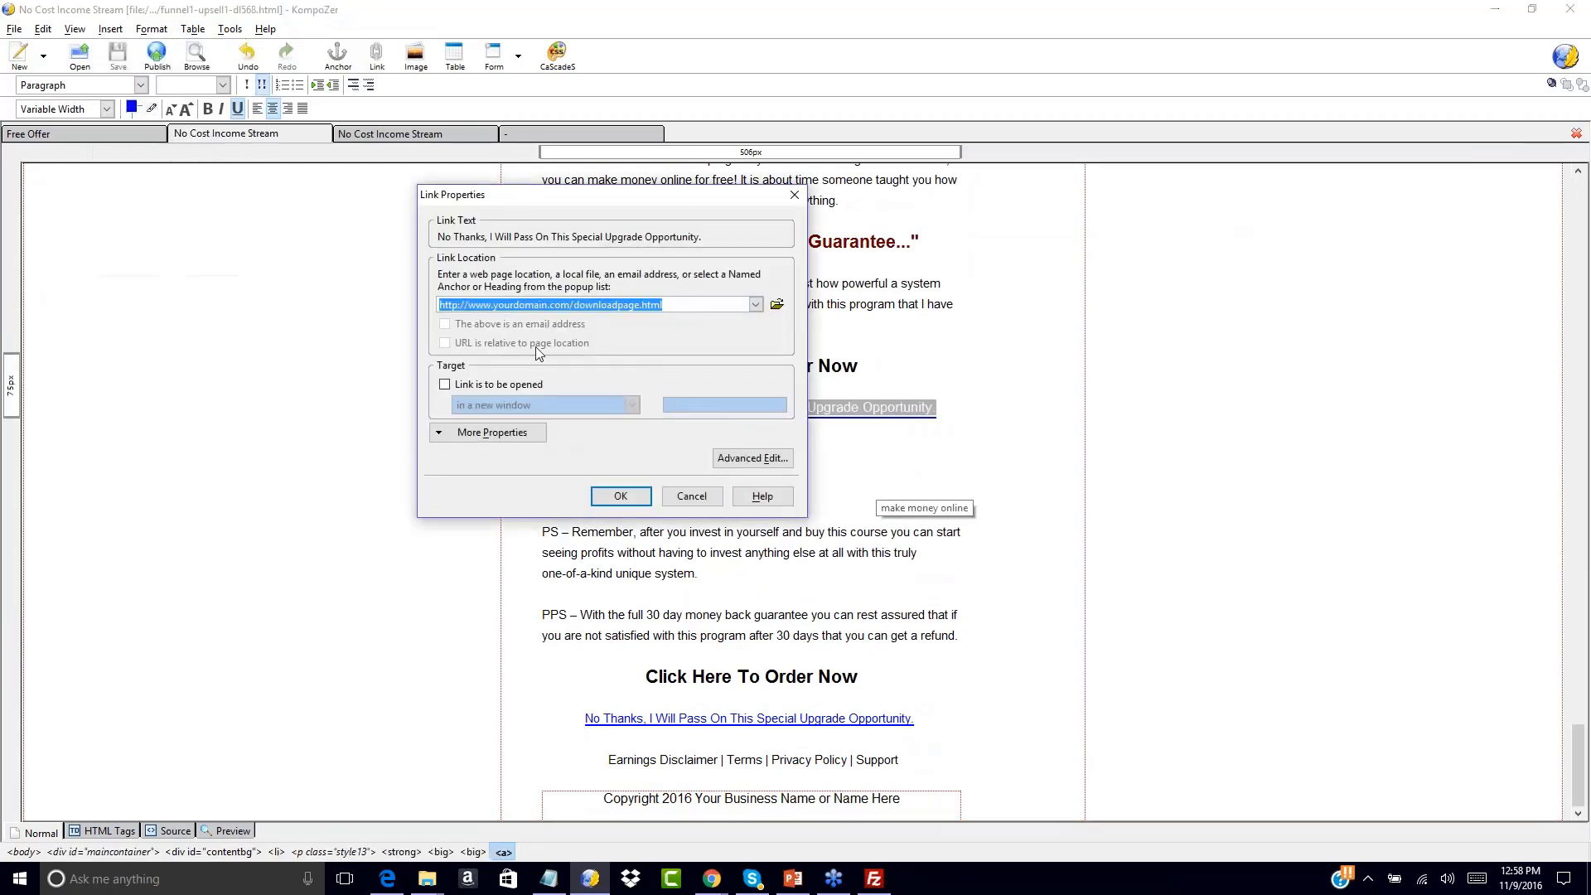
{"action": "left_click", "coordinate": [623, 495]}
Link the lower No Thanks text to the dl_fulltime_plr_income.html URL and save the page
{"action": "left_click_drag", "start_coordinate": [587, 719], "coordinate": [926, 718]}
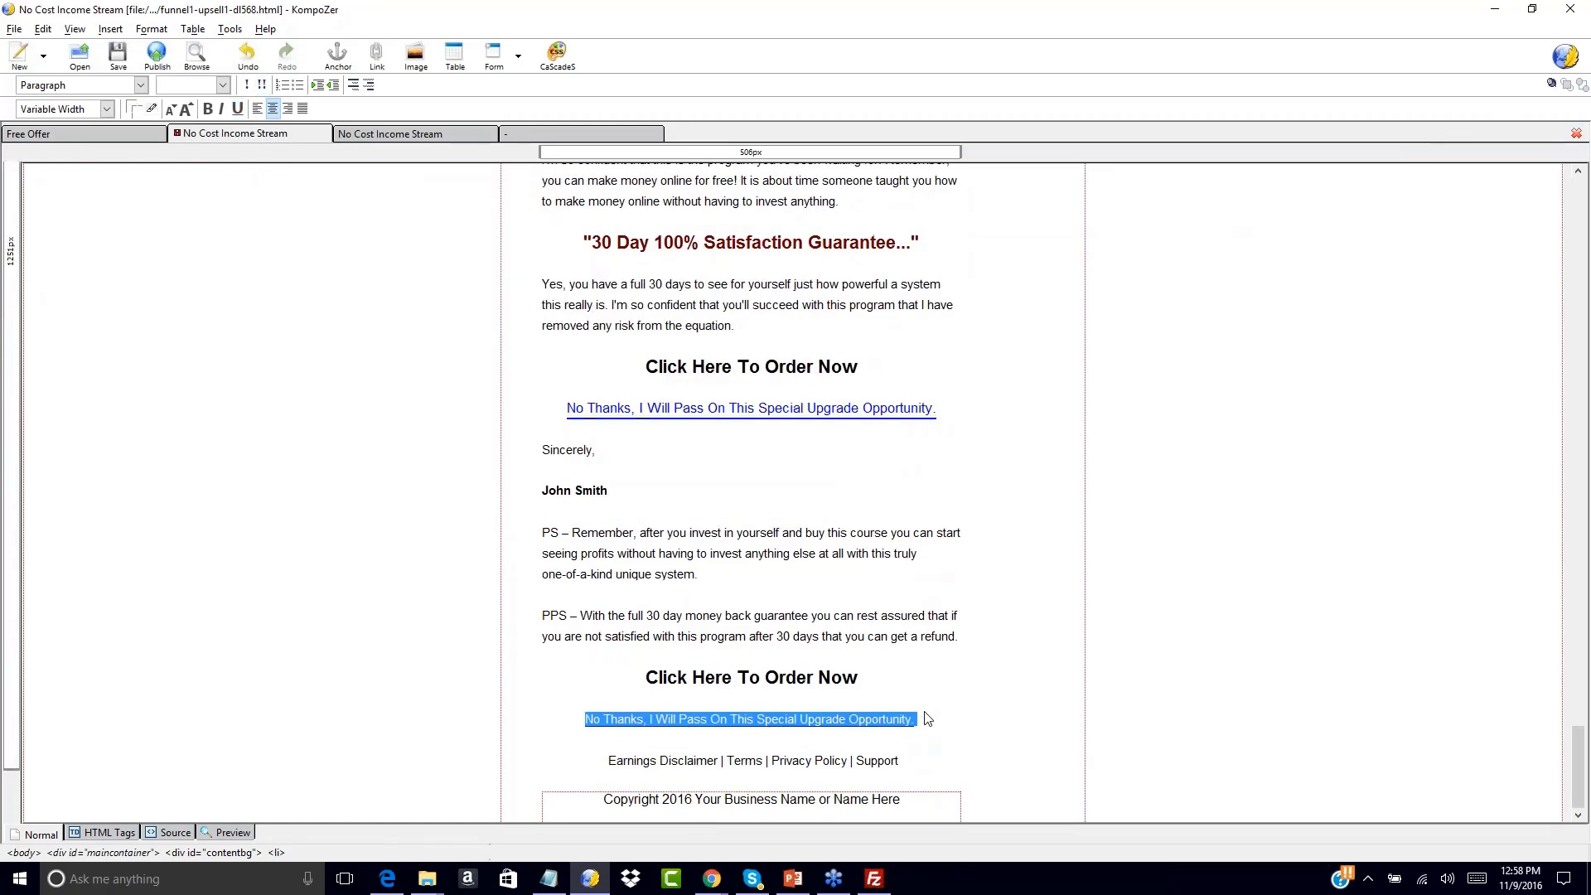
{"action": "left_click", "coordinate": [108, 28]}
{"action": "left_click", "coordinate": [120, 96]}
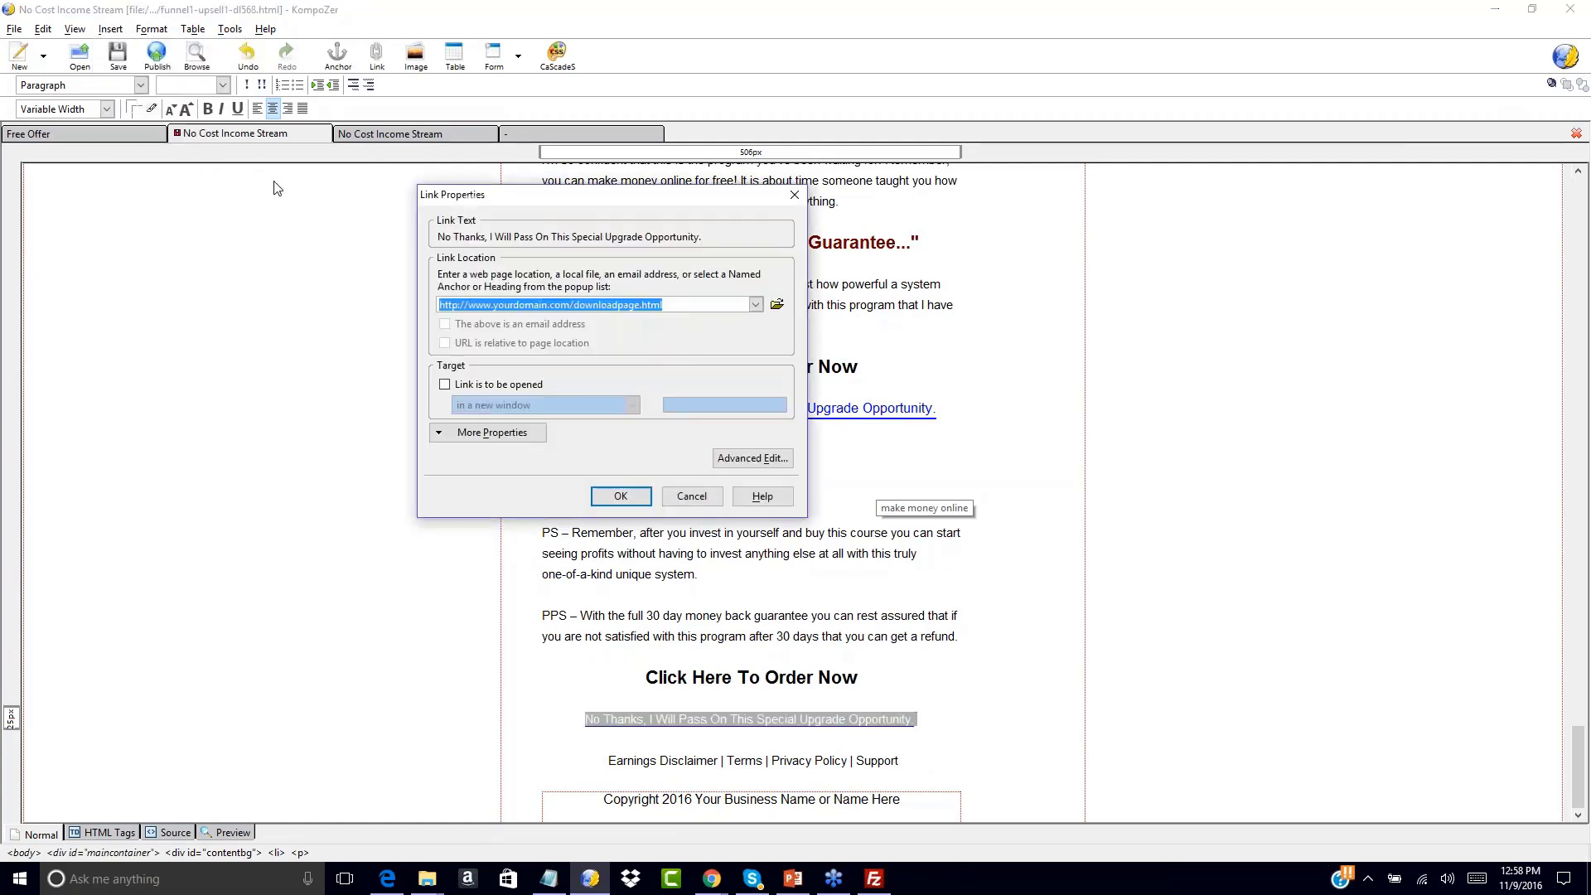
{"action": "key", "text": "ctrl+v"}
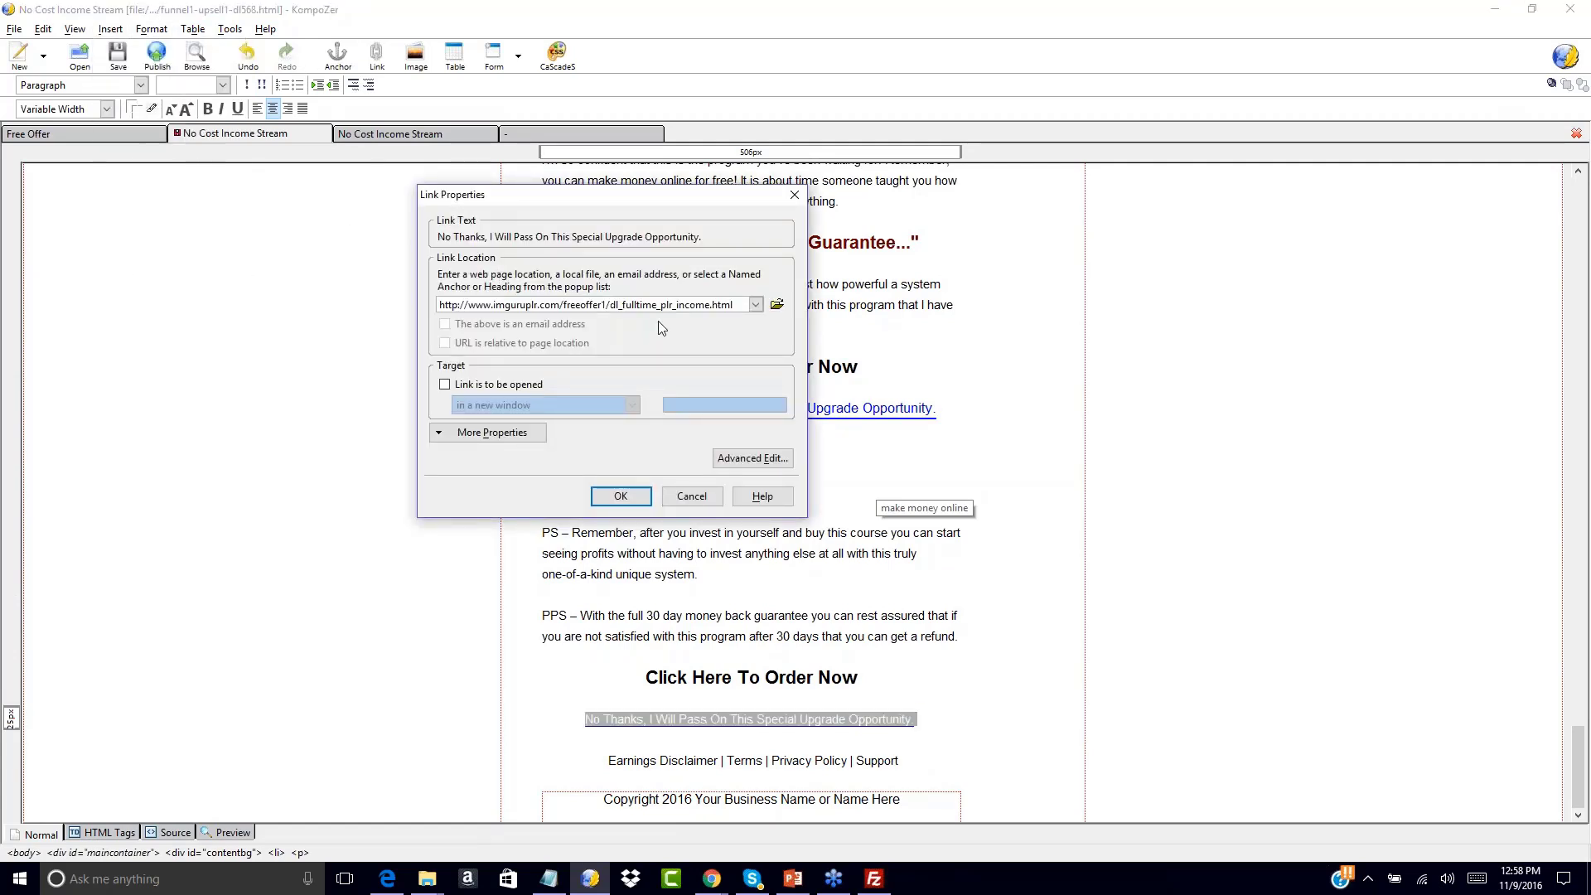
{"action": "left_click", "coordinate": [627, 497]}
{"action": "left_click", "coordinate": [639, 514]}
{"action": "left_click", "coordinate": [119, 58]}
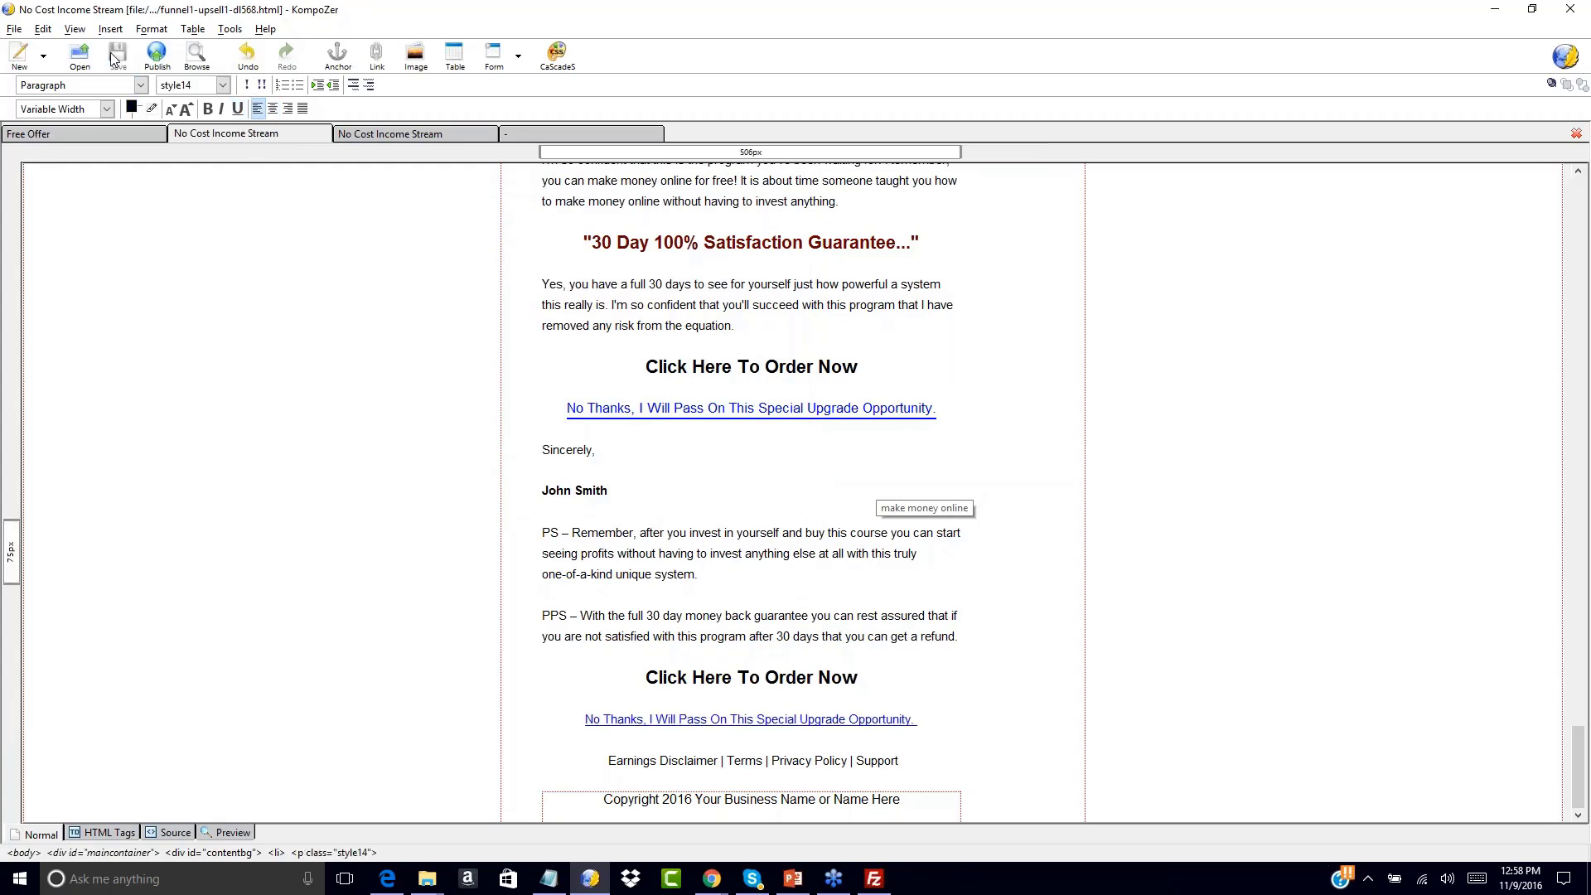
{"action": "left_click", "coordinate": [439, 132]}
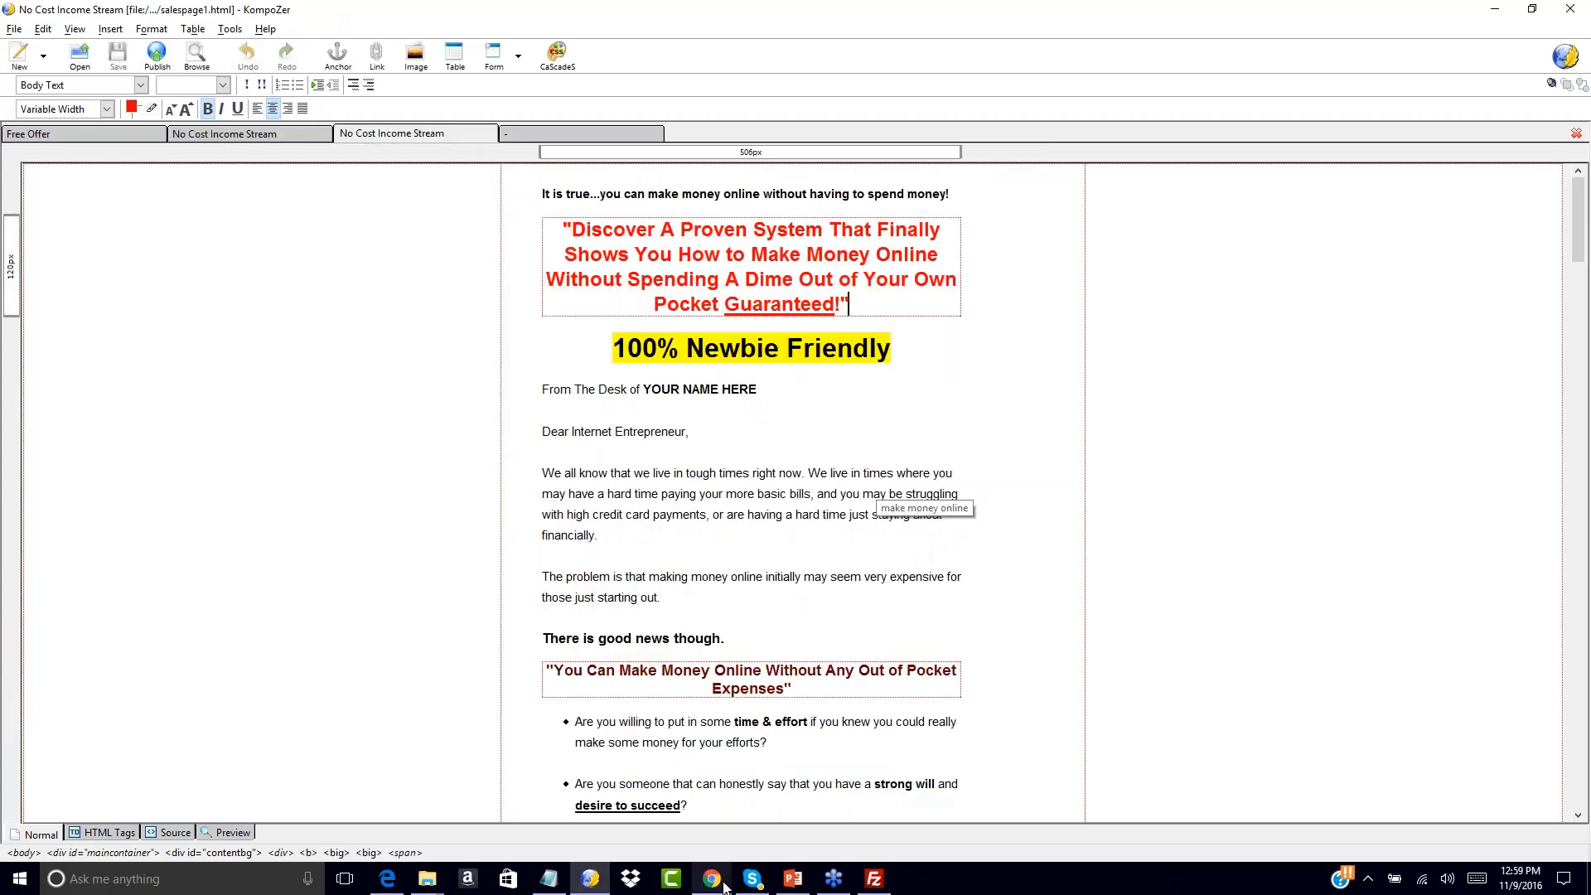
{"action": "left_click", "coordinate": [874, 879]}
Upload funnel1-upsell1-dl568.html from Sales Page > NCIS-salessite2 > salespage-plain to freeoffer1
{"action": "left_click", "coordinate": [419, 534]}
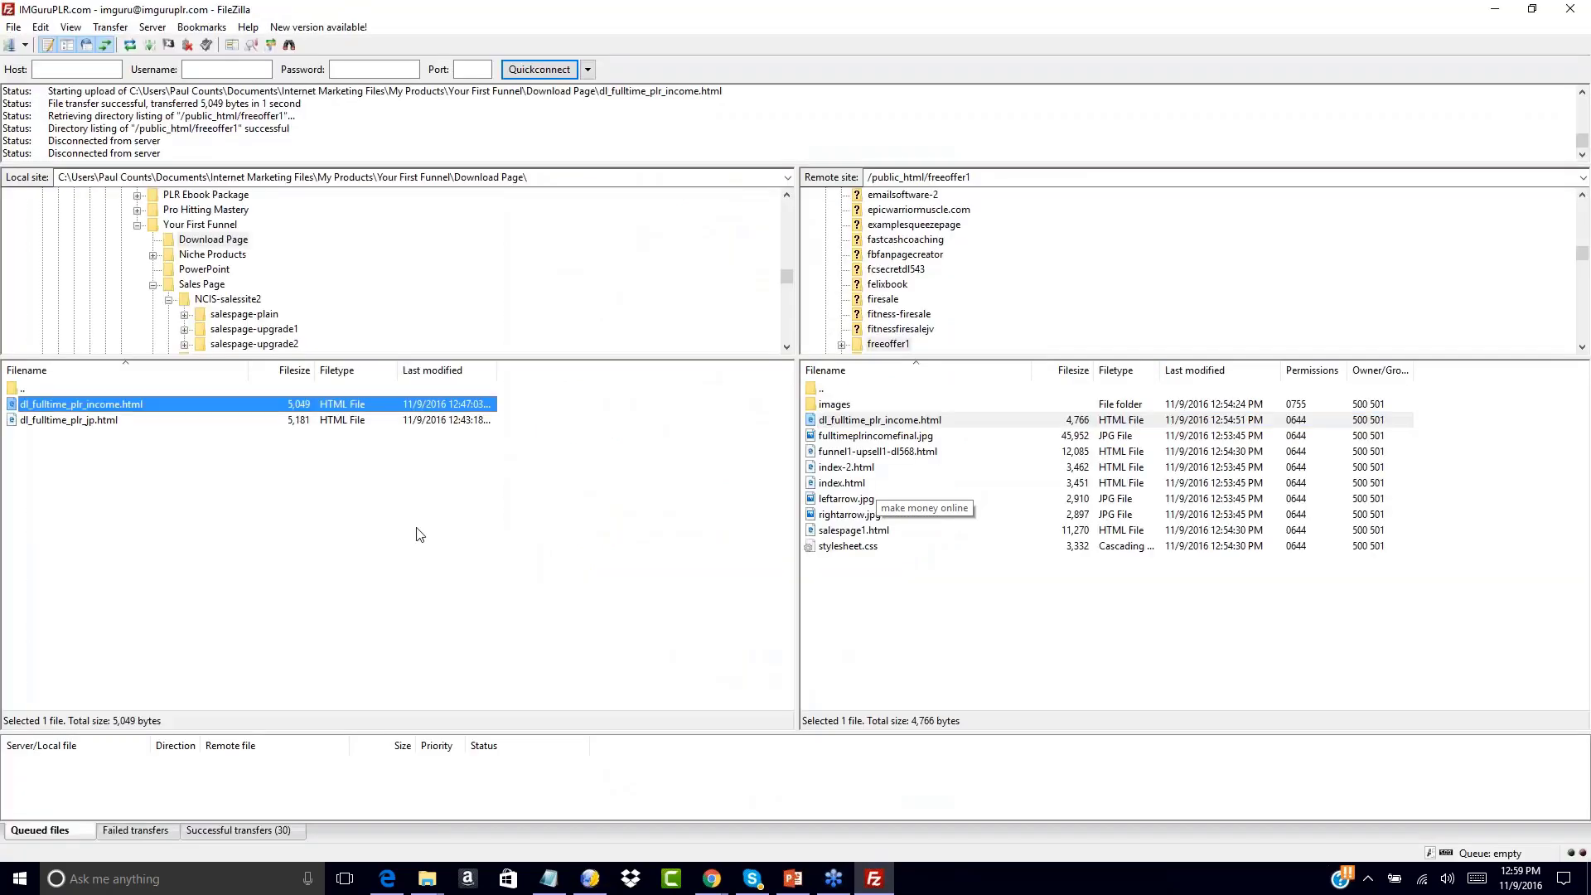
{"action": "double_click", "coordinate": [15, 386]}
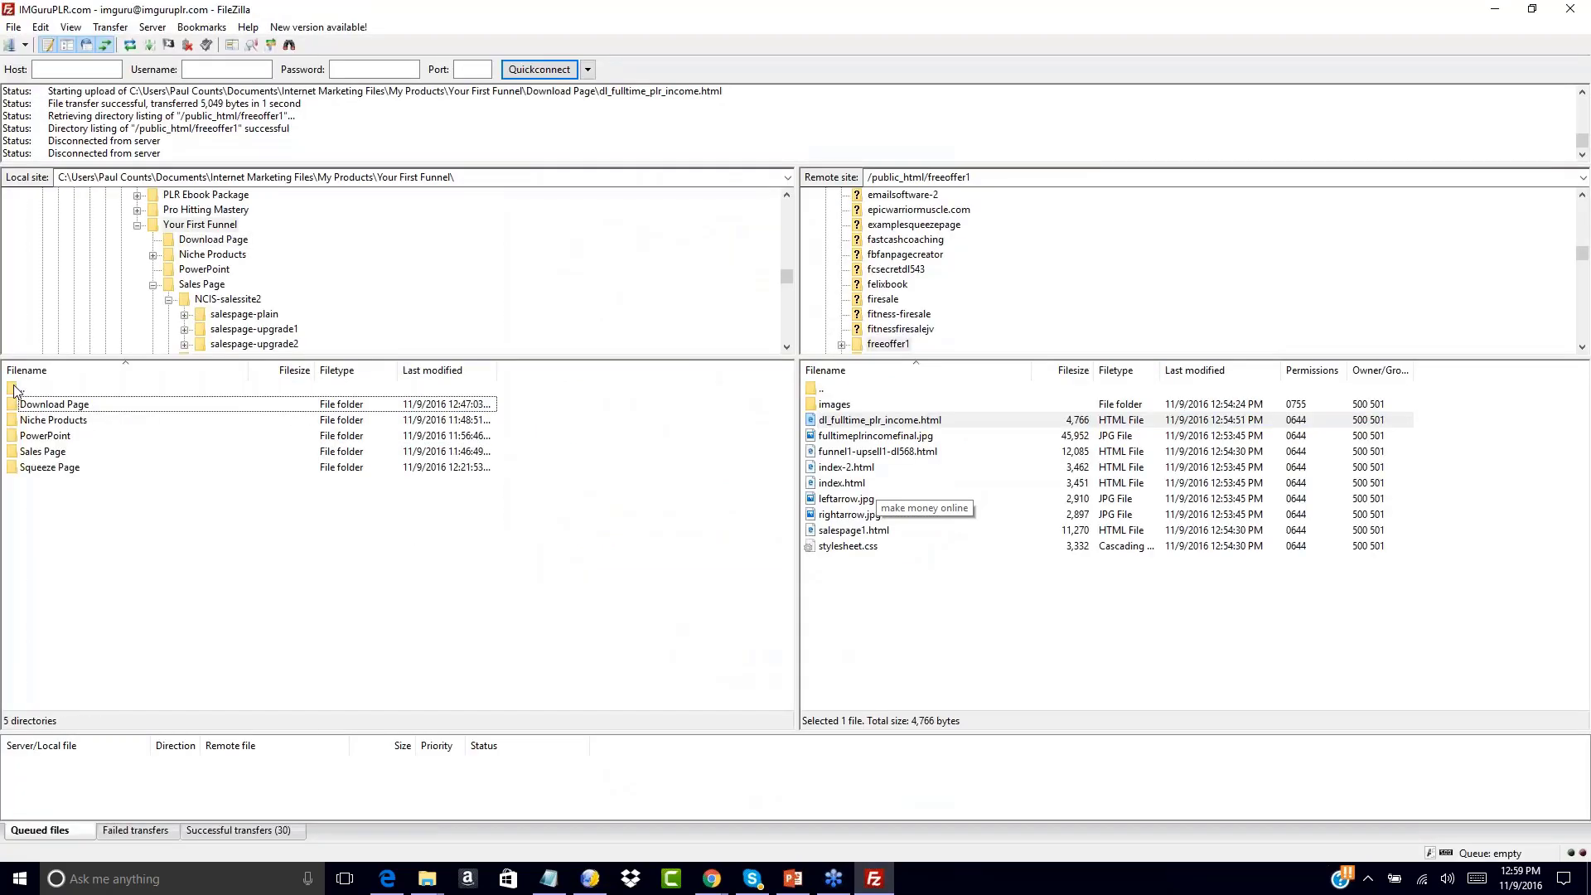
{"action": "double_click", "coordinate": [20, 452]}
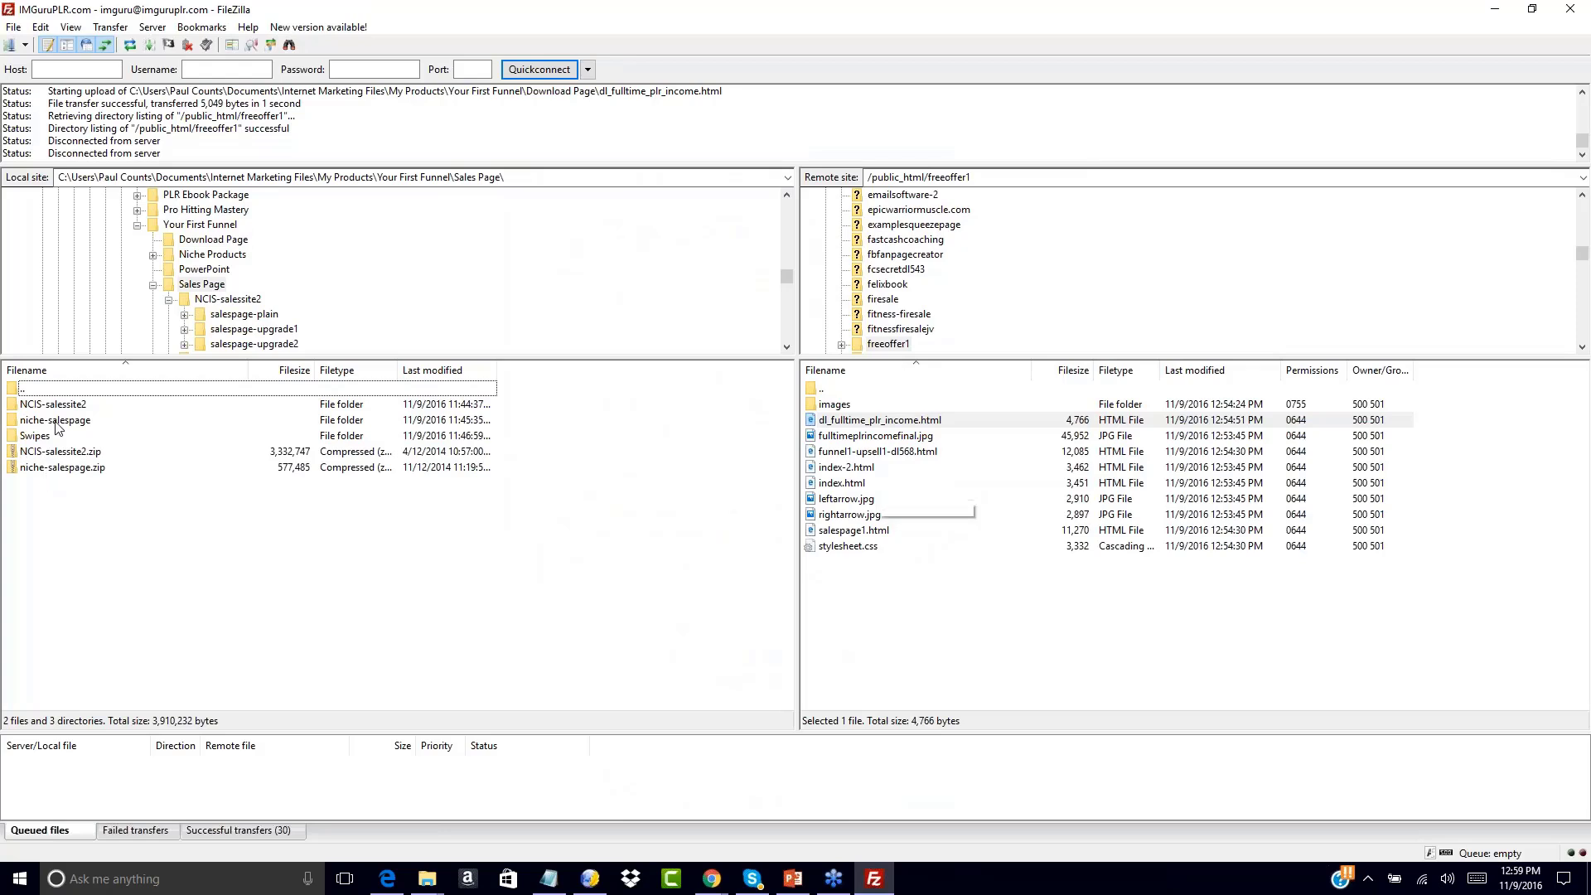
{"action": "double_click", "coordinate": [35, 406]}
{"action": "double_click", "coordinate": [33, 406]}
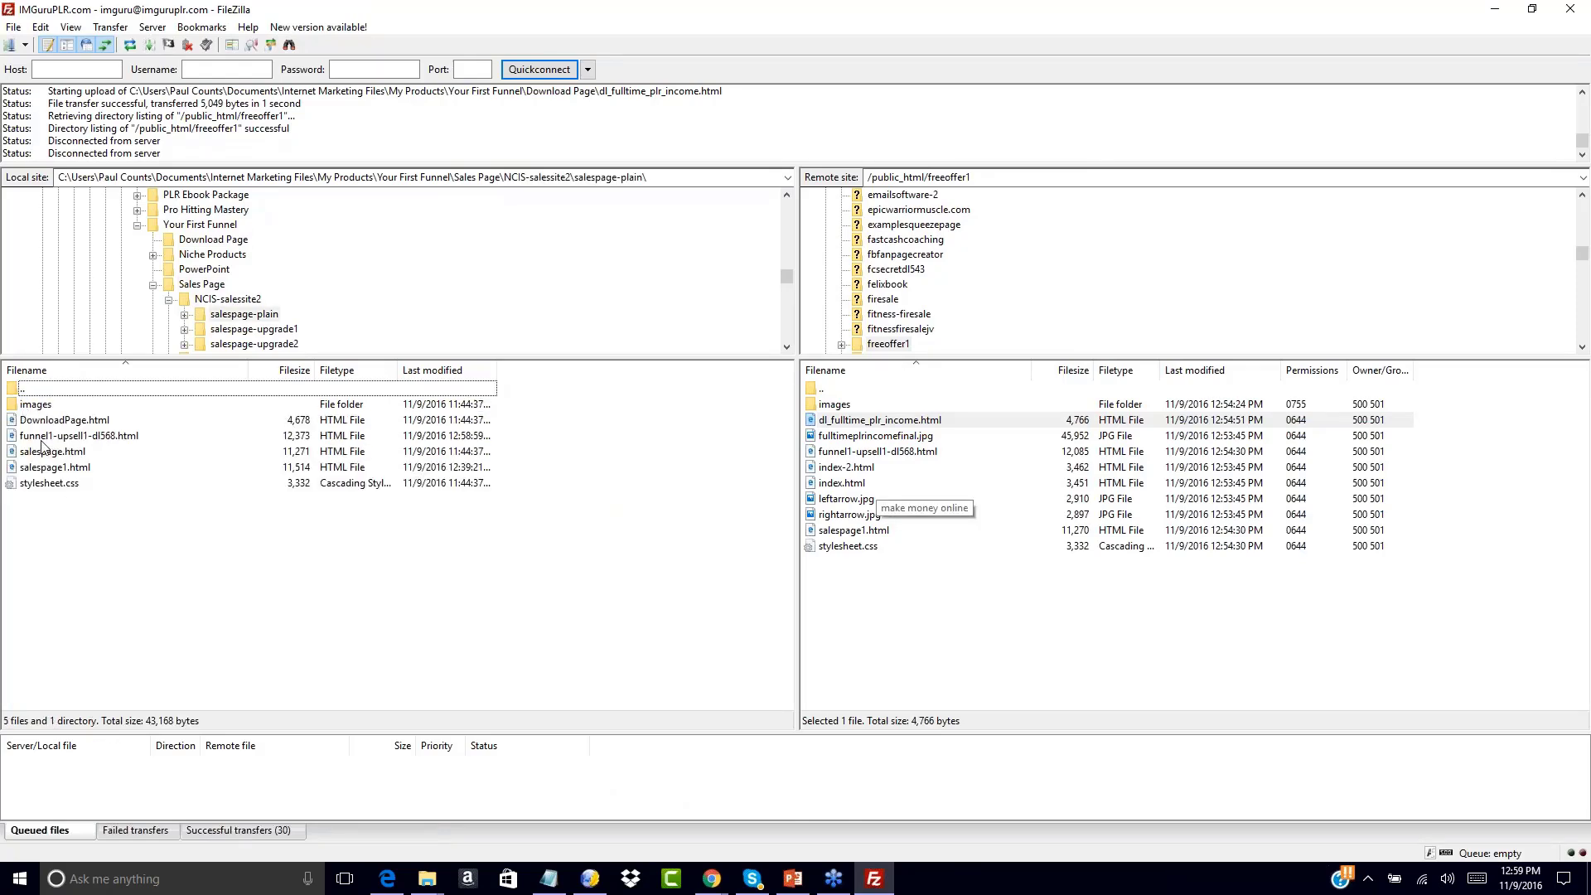
{"action": "double_click", "coordinate": [37, 437]}
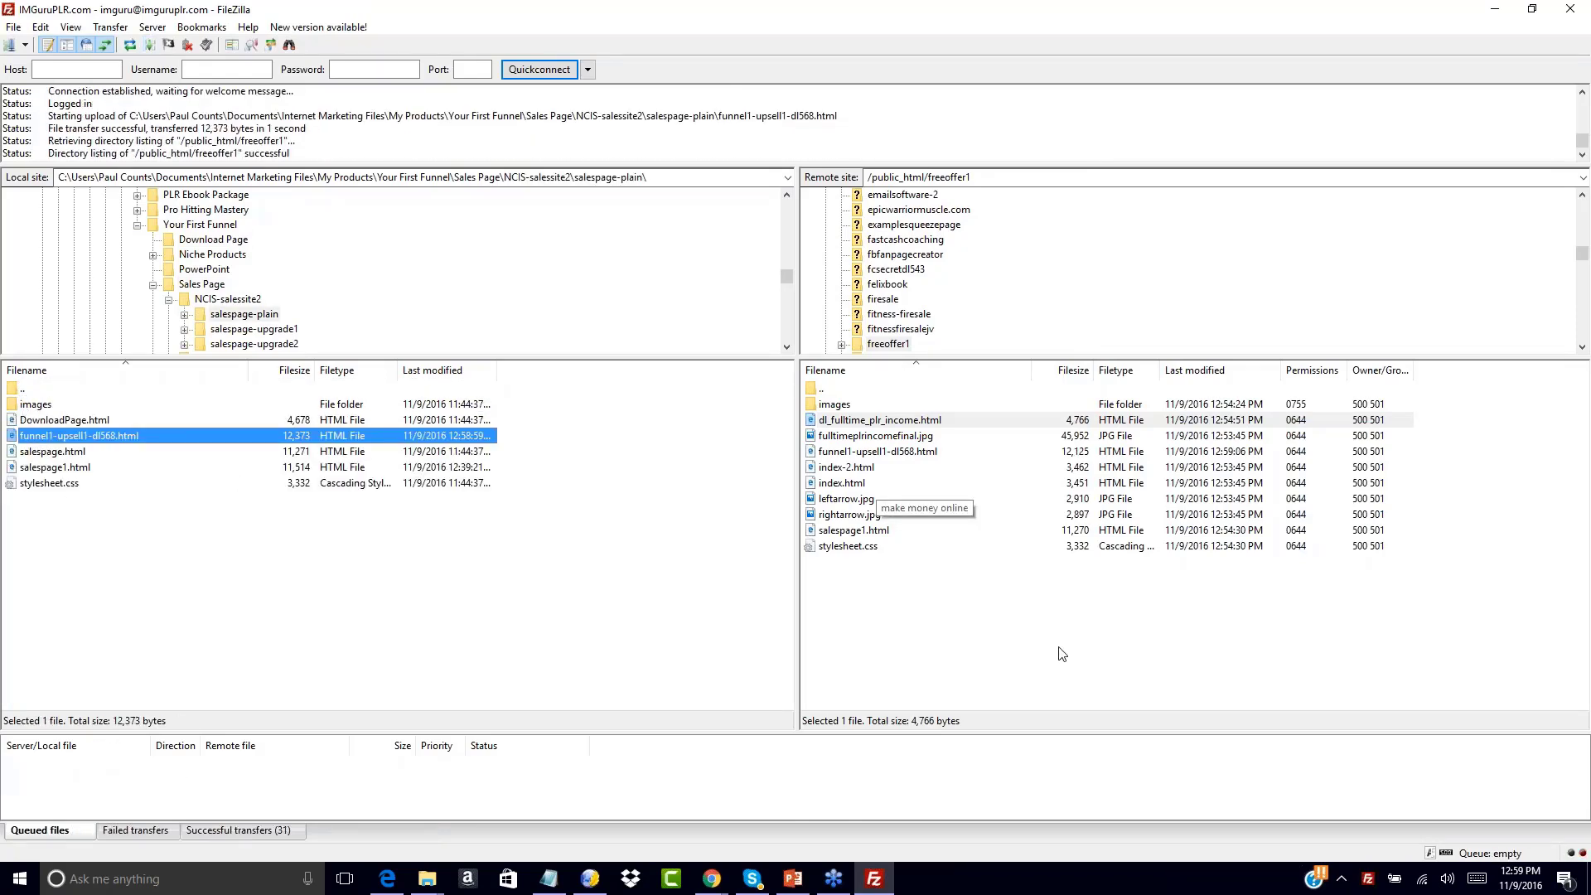
{"action": "left_click", "coordinate": [711, 879]}
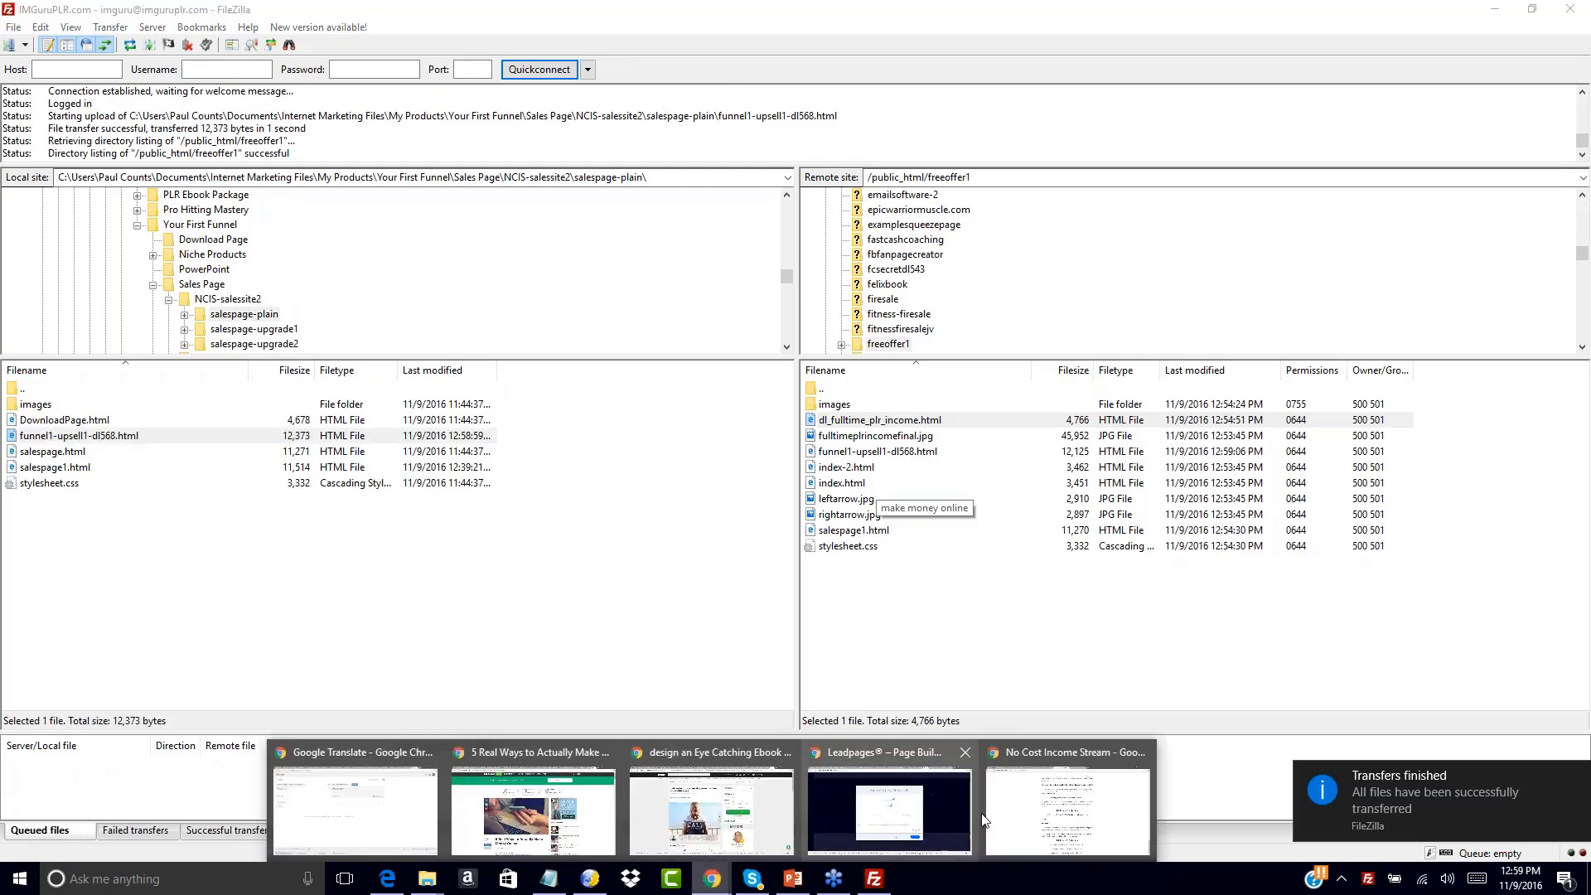
{"action": "left_click", "coordinate": [938, 820]}
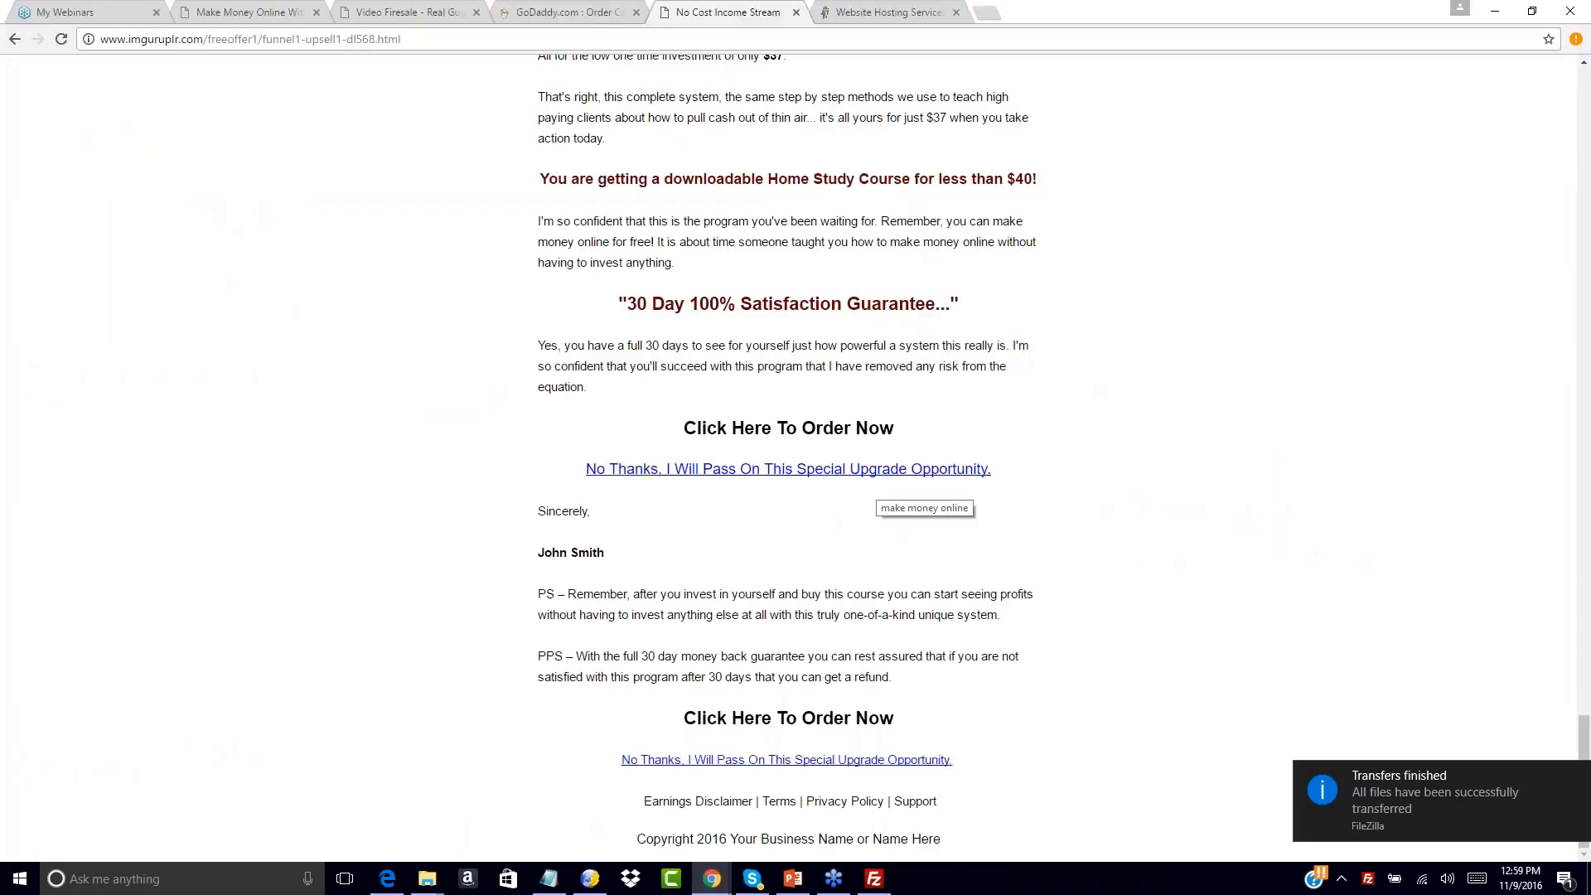
Reload the live upsell page and follow No Thanks to the dl_fulltime_plr_income.html thank-you page
{"action": "left_click", "coordinate": [61, 39]}
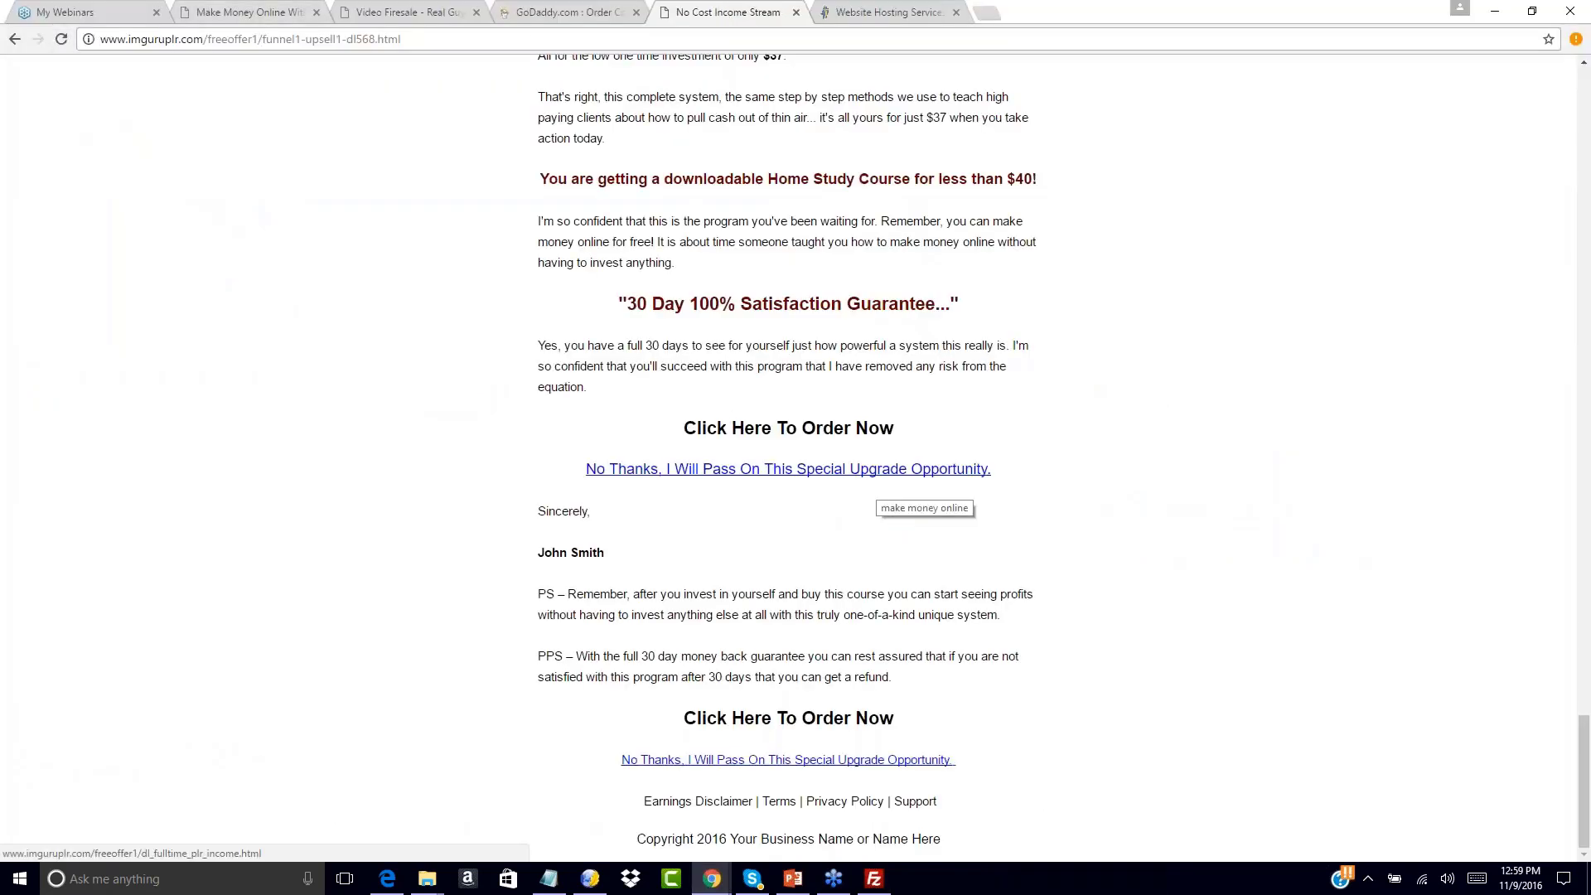
{"action": "scroll", "coordinate": [692, 475], "scroll_direction": "up", "scroll_amount": 20}
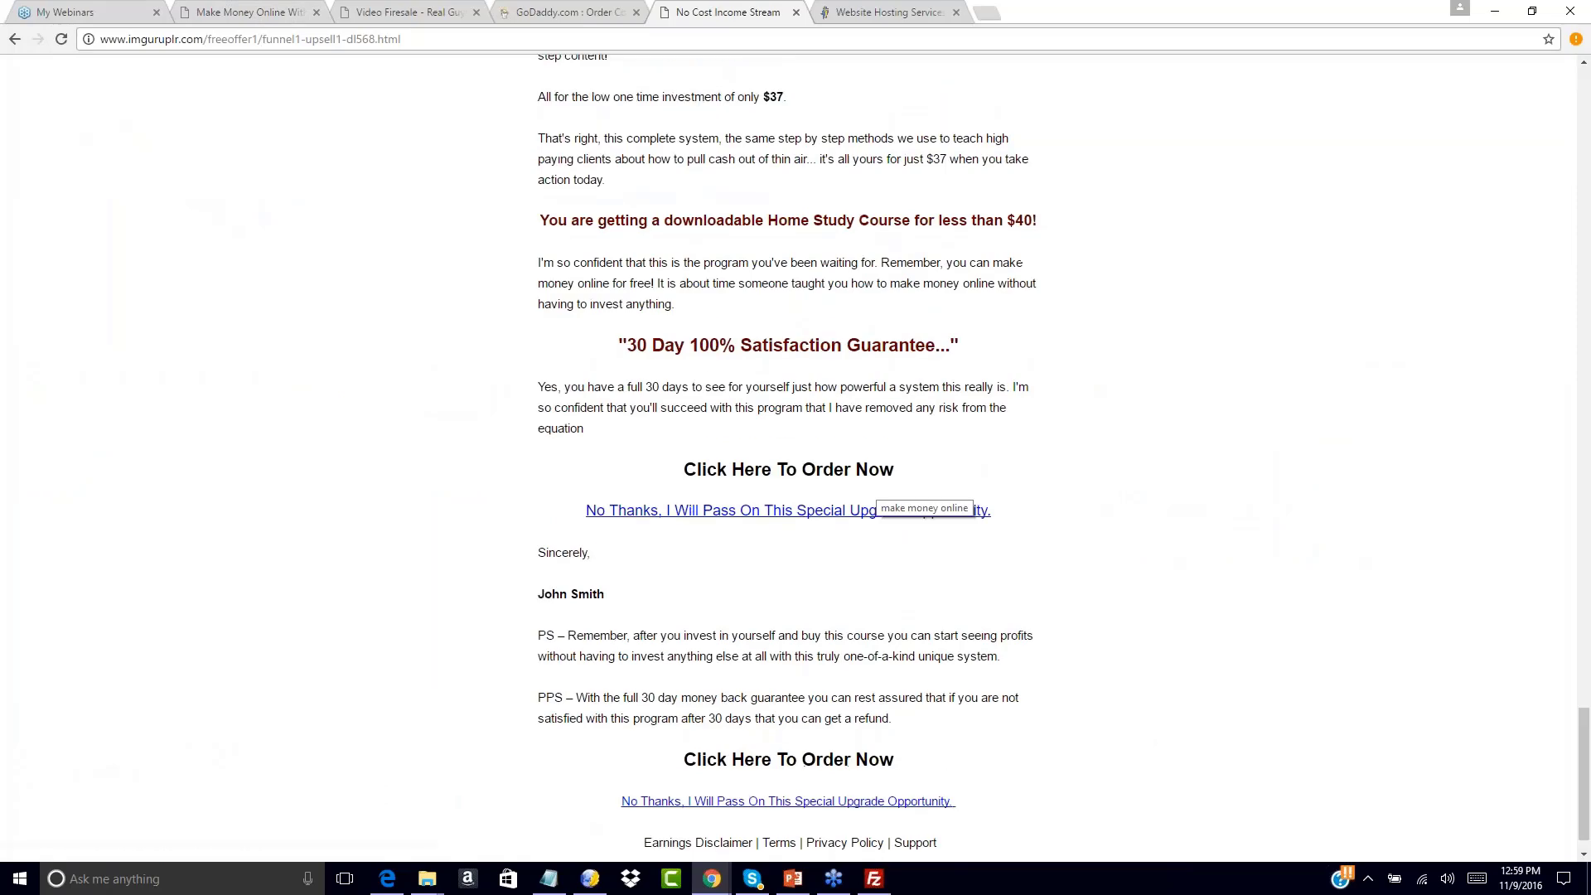
{"action": "scroll", "coordinate": [879, 493], "scroll_direction": "up", "scroll_amount": 4}
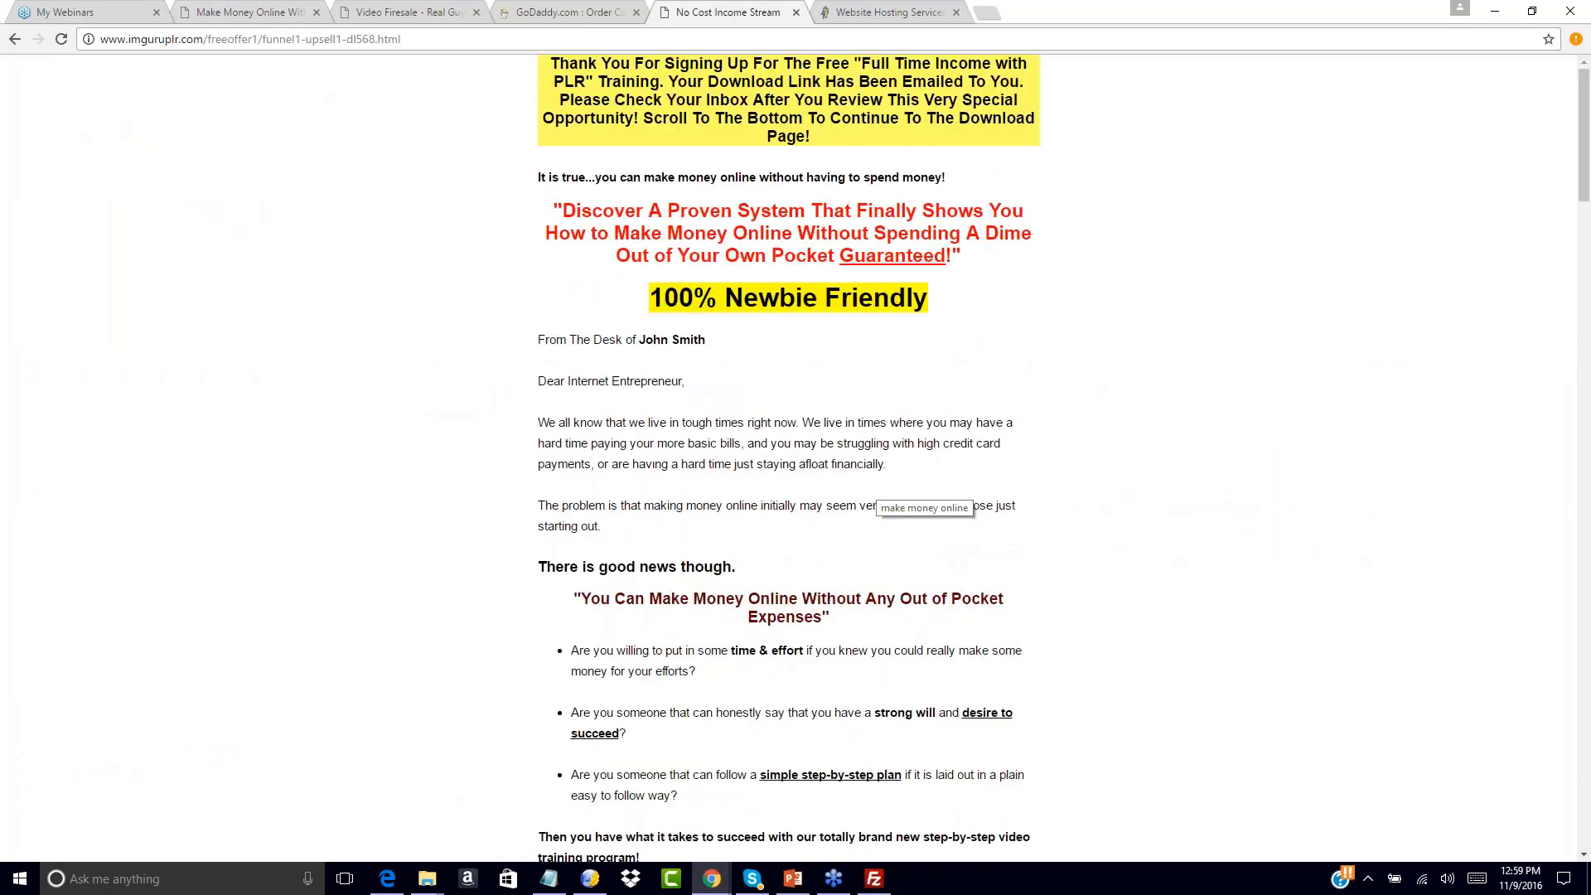
{"action": "left_click", "coordinate": [15, 39]}
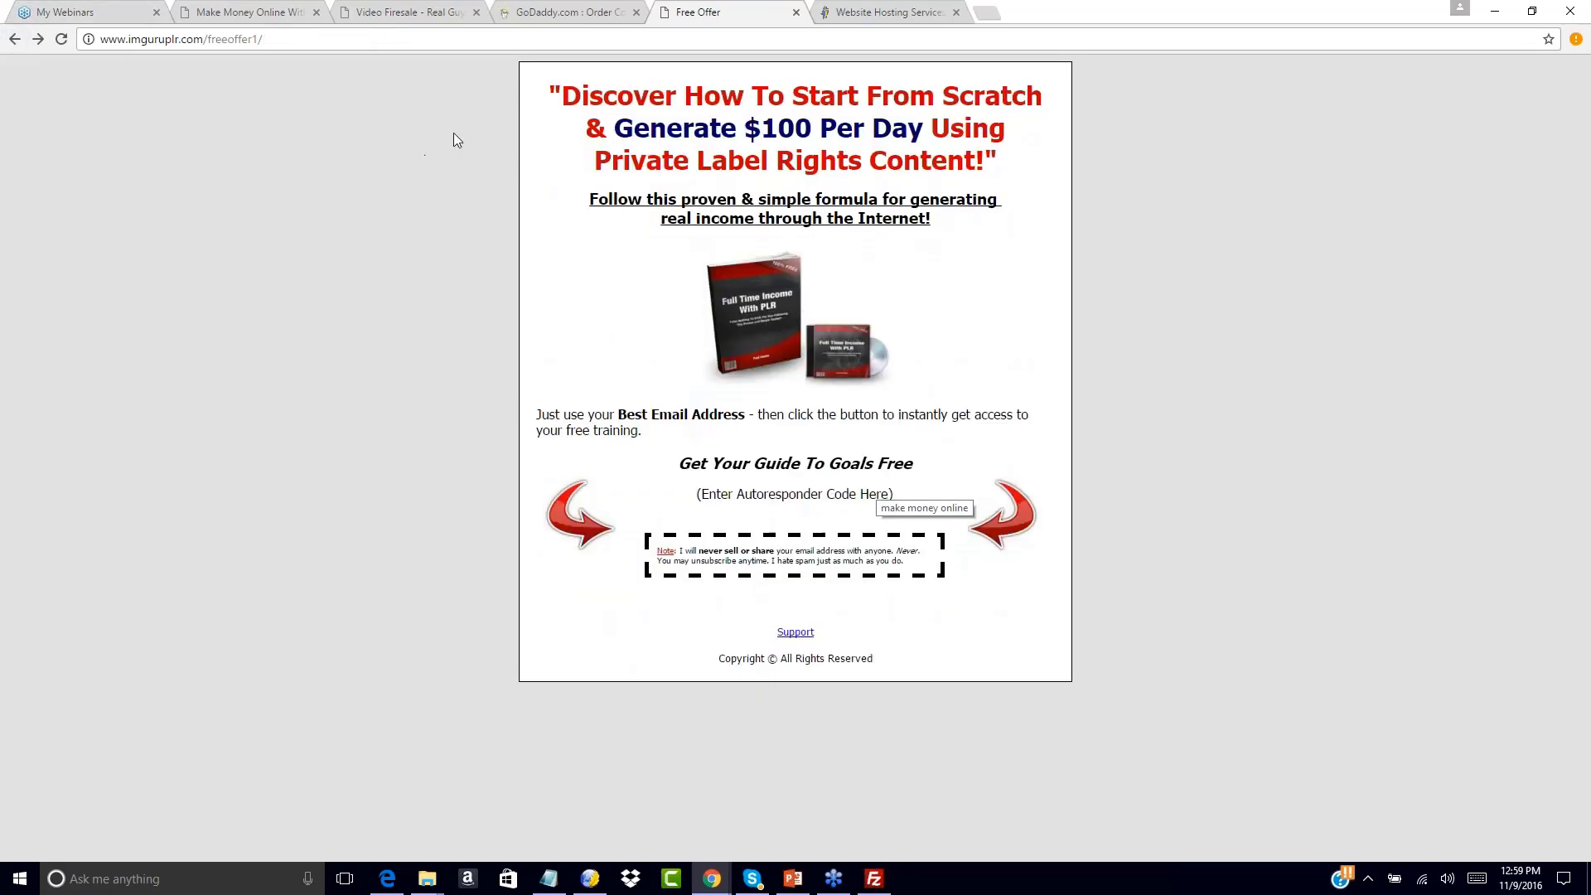
{"action": "left_click", "coordinate": [38, 39]}
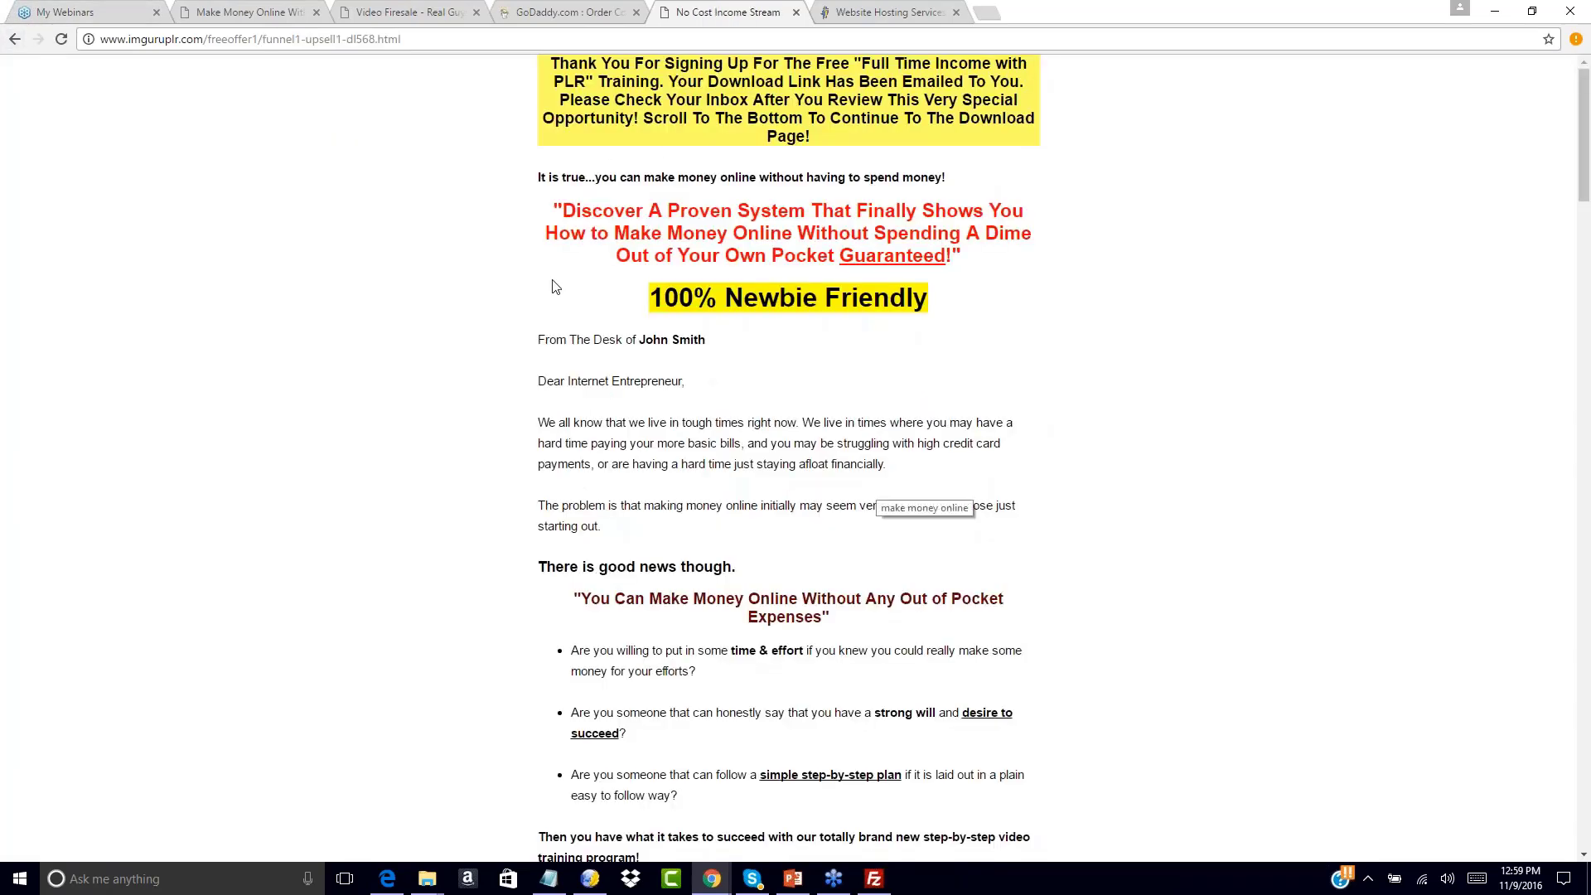
{"action": "scroll", "coordinate": [555, 285], "scroll_direction": "down", "scroll_amount": 20}
{"action": "scroll", "coordinate": [879, 489], "scroll_direction": "down", "scroll_amount": 8}
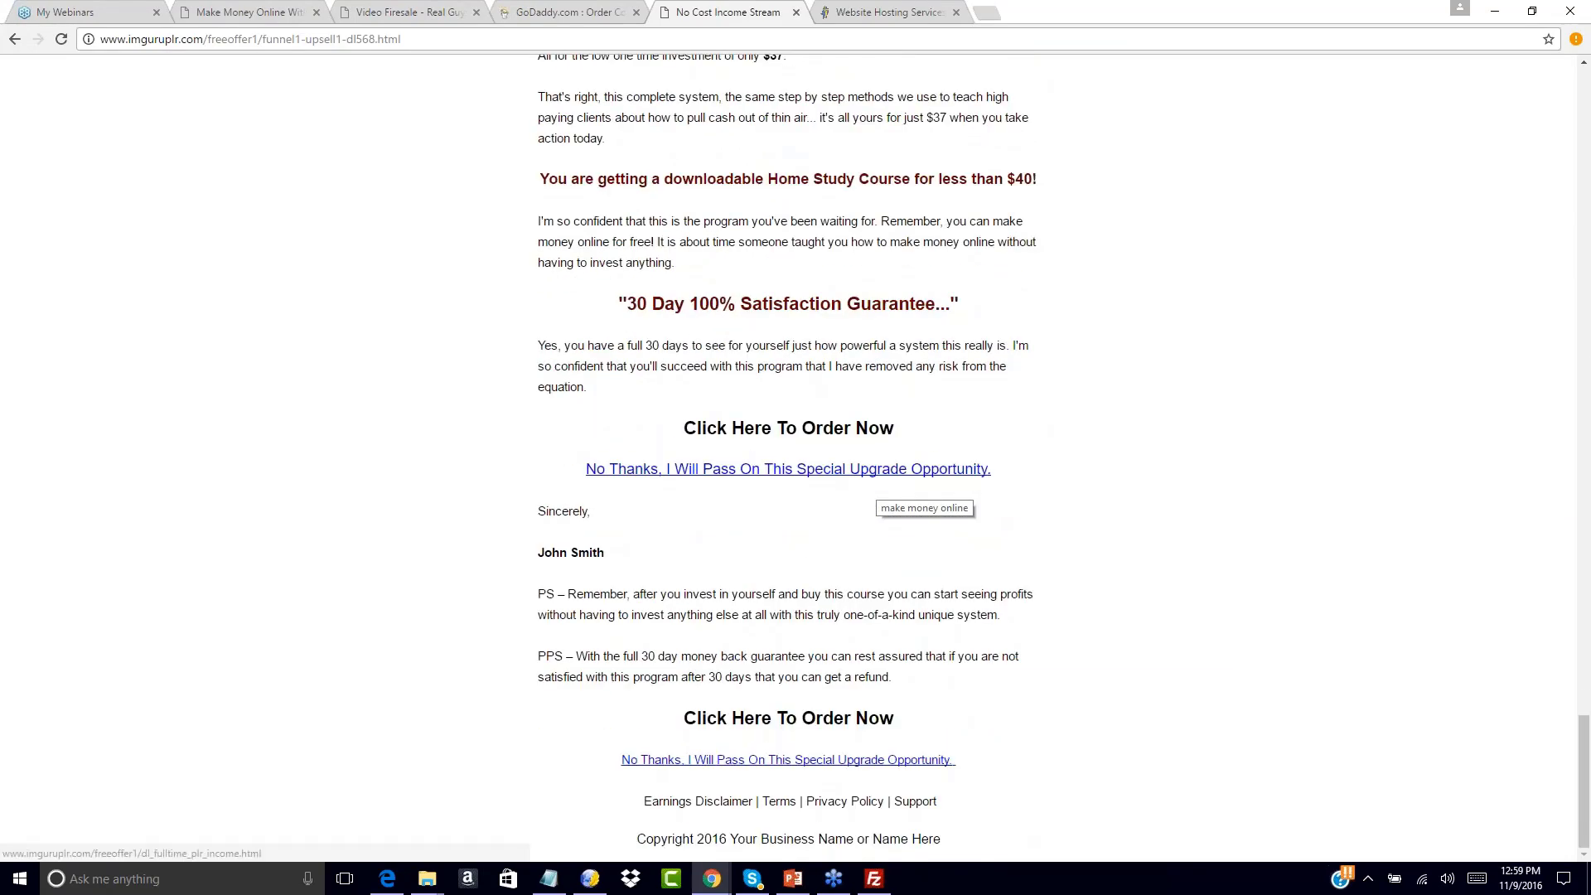
{"action": "left_click", "coordinate": [670, 470]}
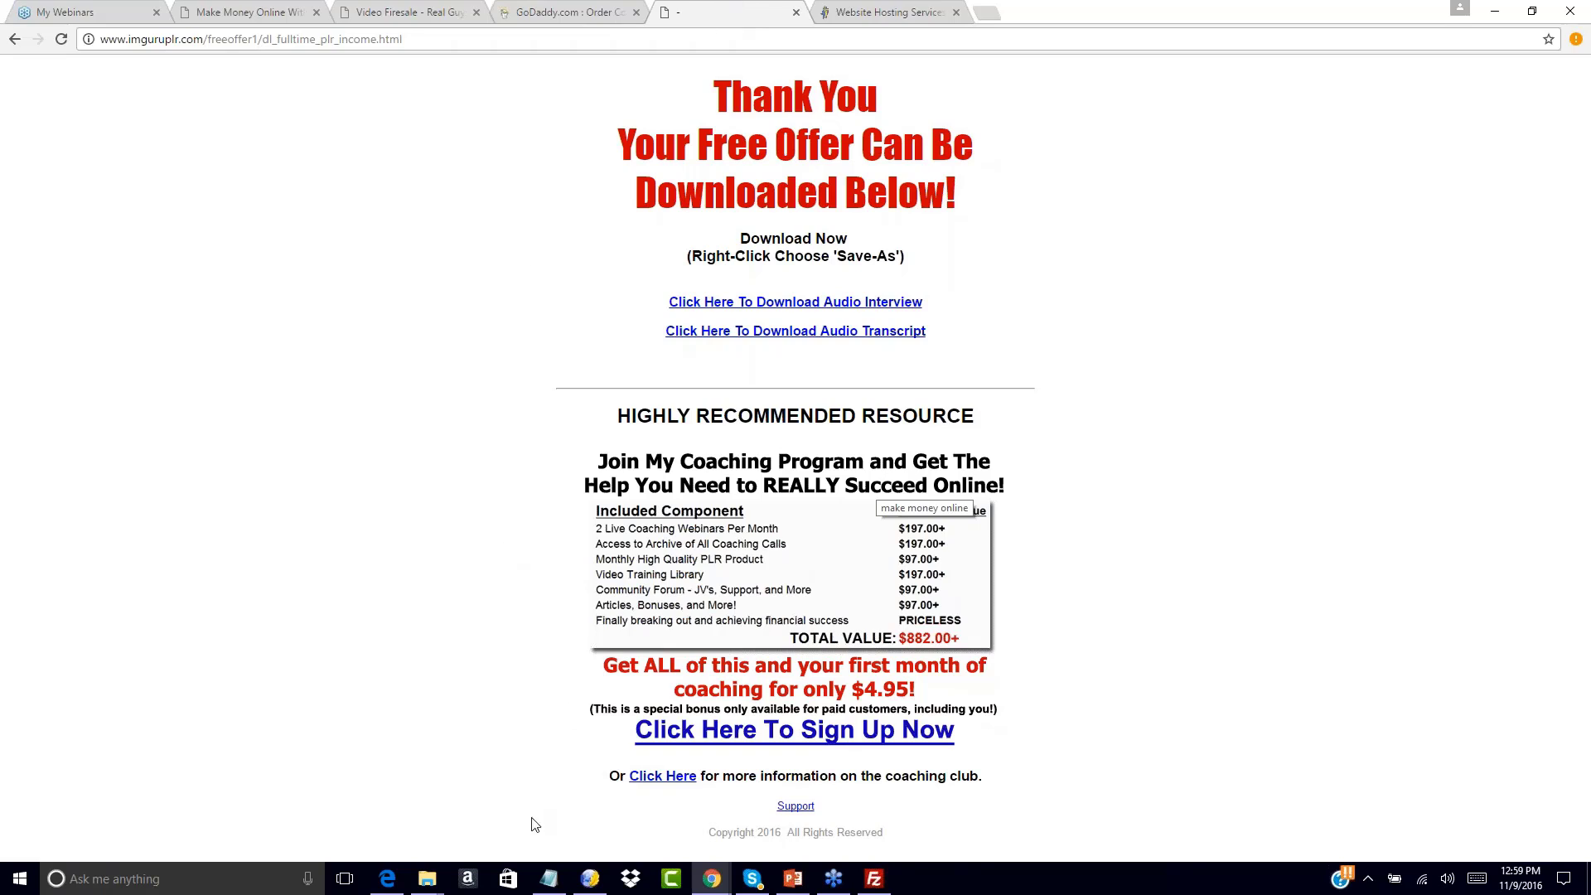
{"action": "left_click", "coordinate": [548, 878]}
{"action": "left_click", "coordinate": [1009, 378]}
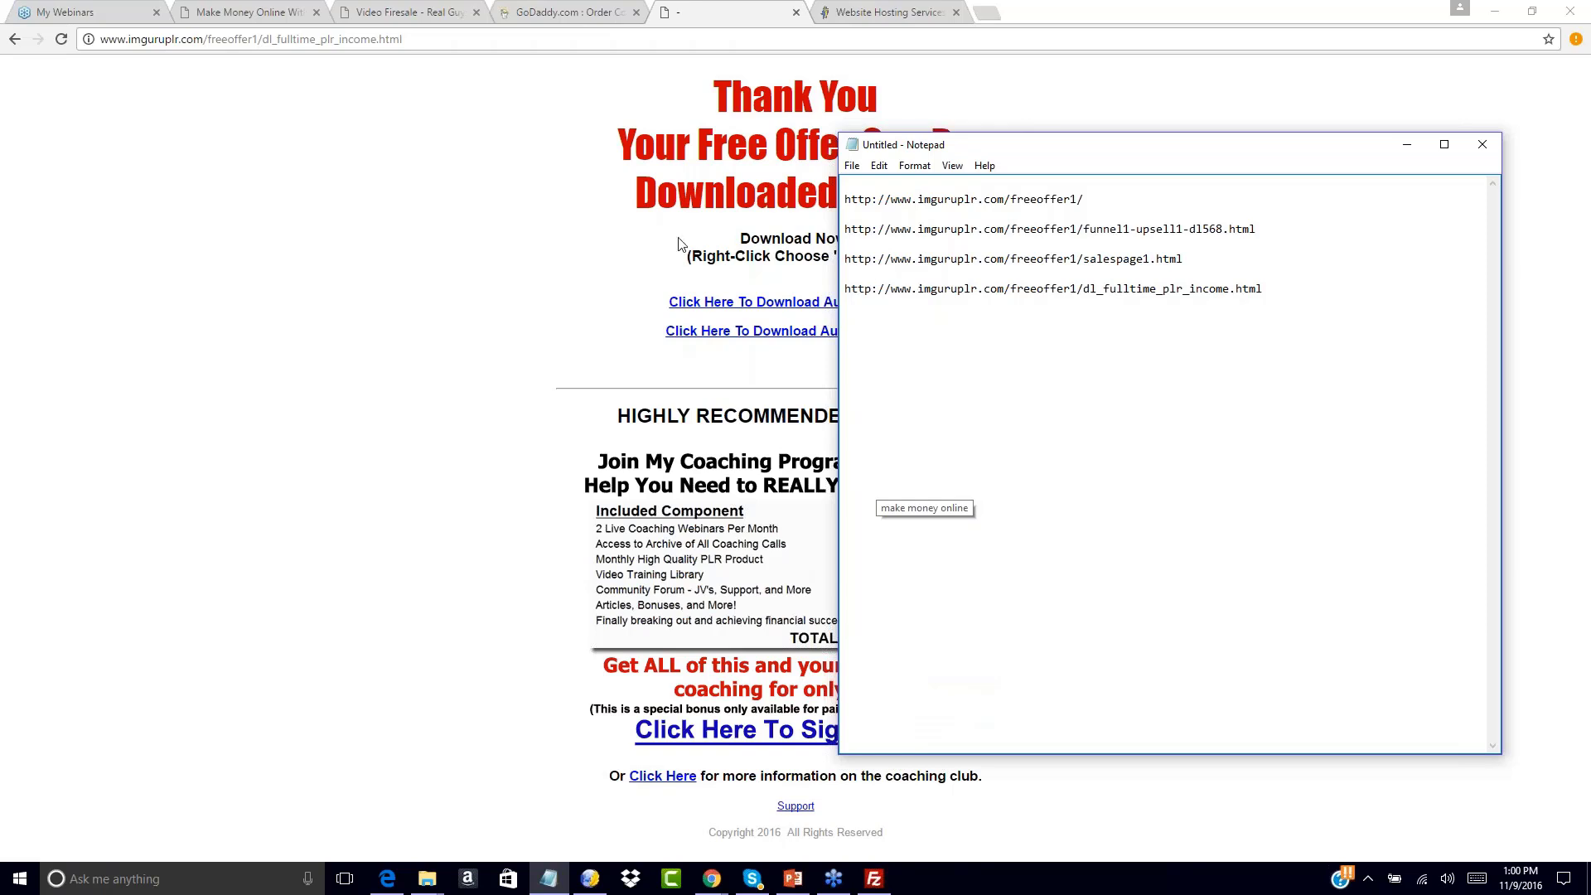
{"action": "left_click", "coordinate": [570, 193]}
{"action": "left_click", "coordinate": [934, 8]}
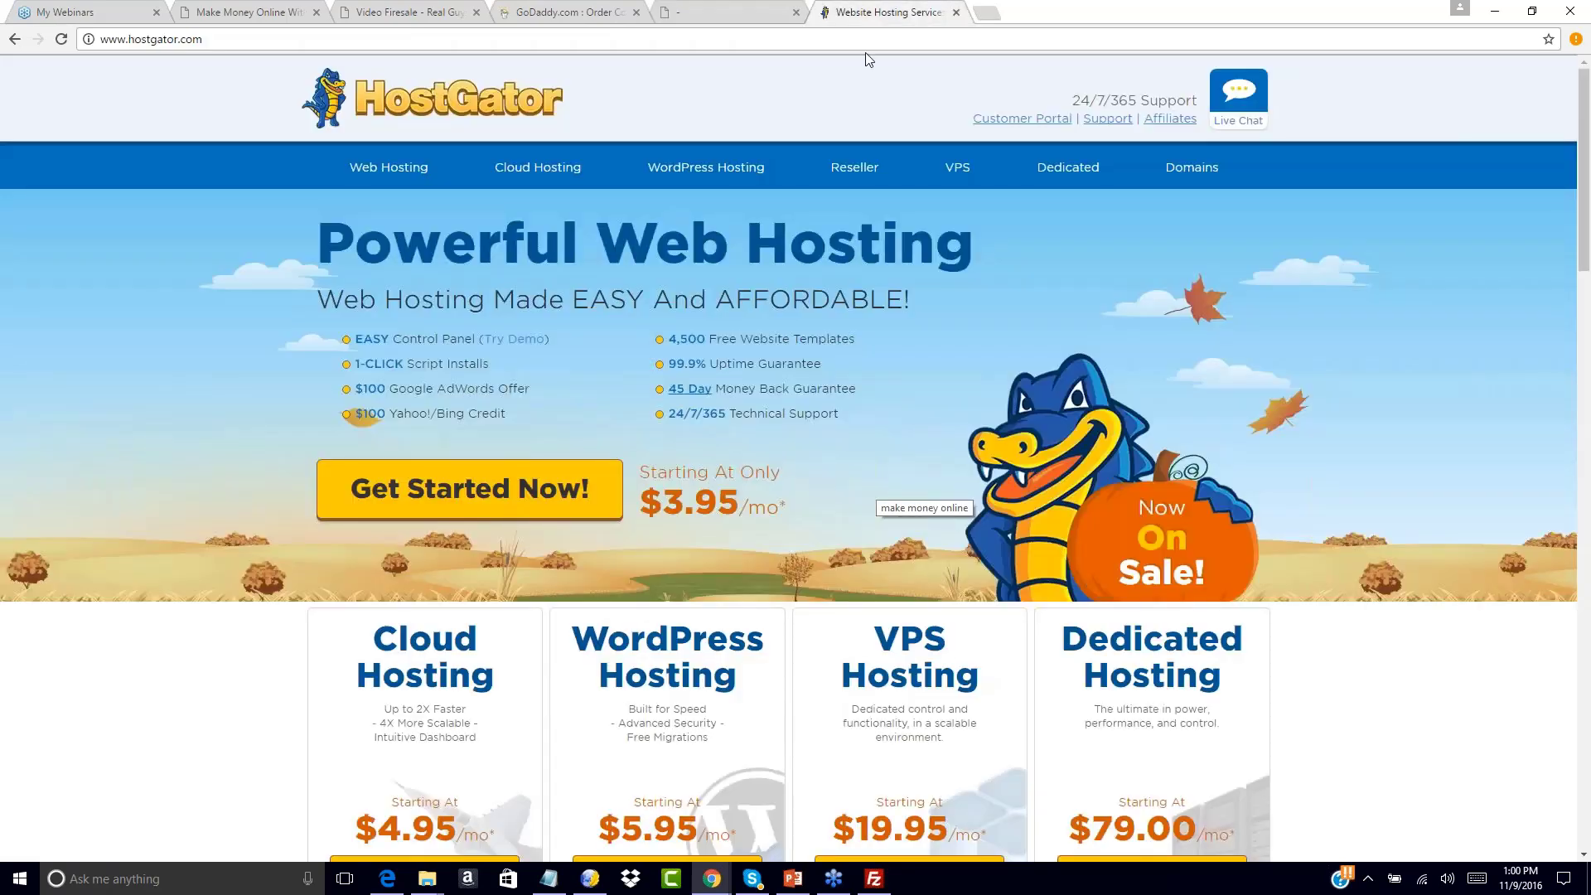
{"action": "left_click", "coordinate": [865, 38]}
{"action": "type", "text": "www.aweber.com"}
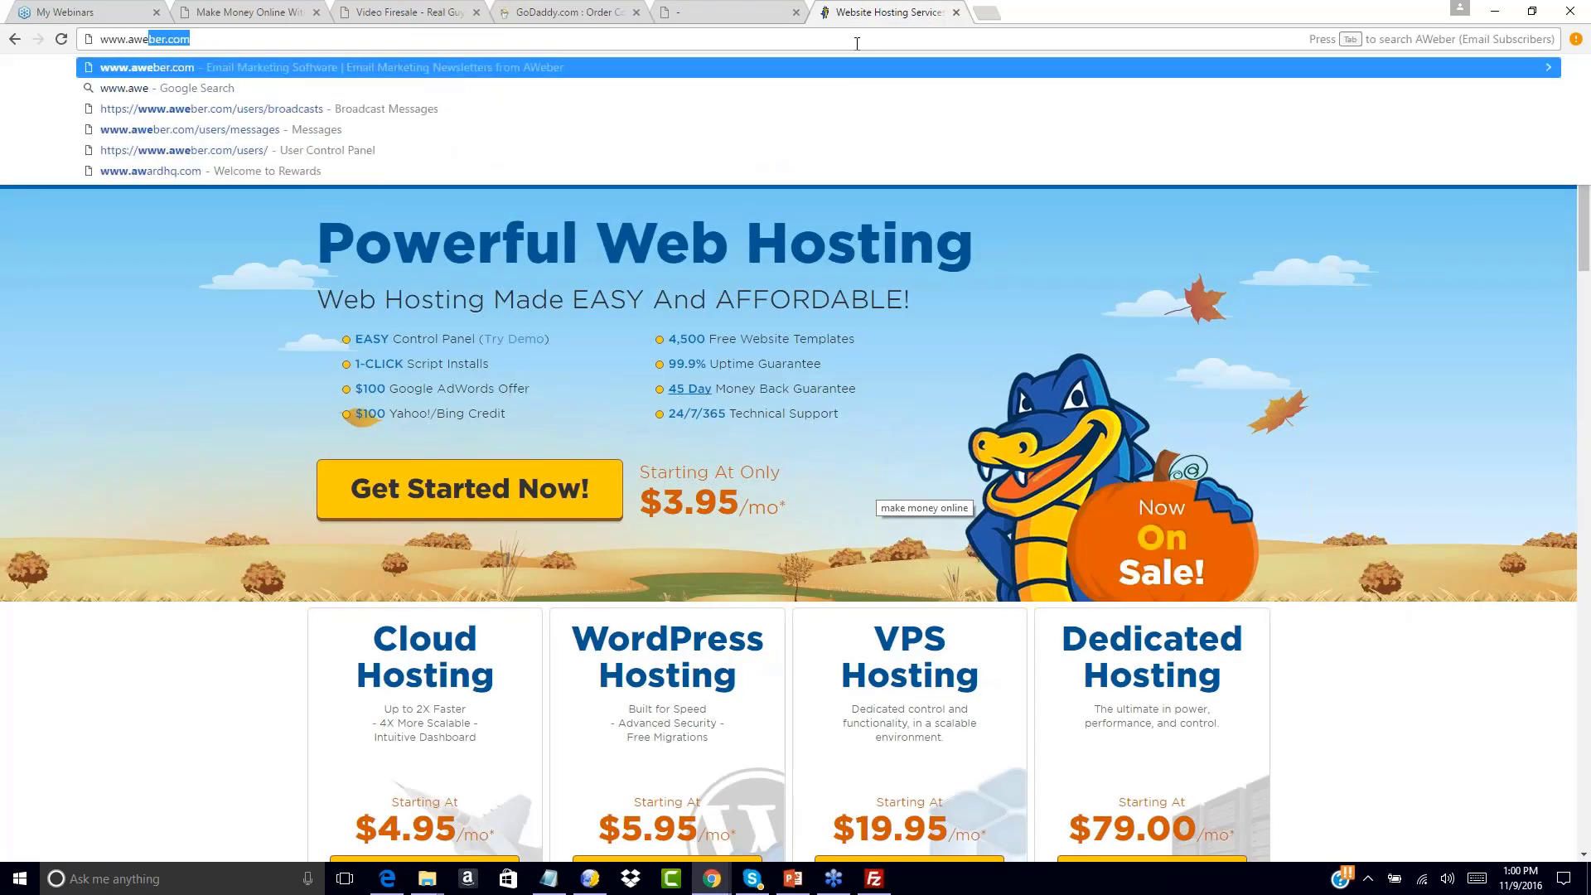
{"action": "key", "text": "Return"}
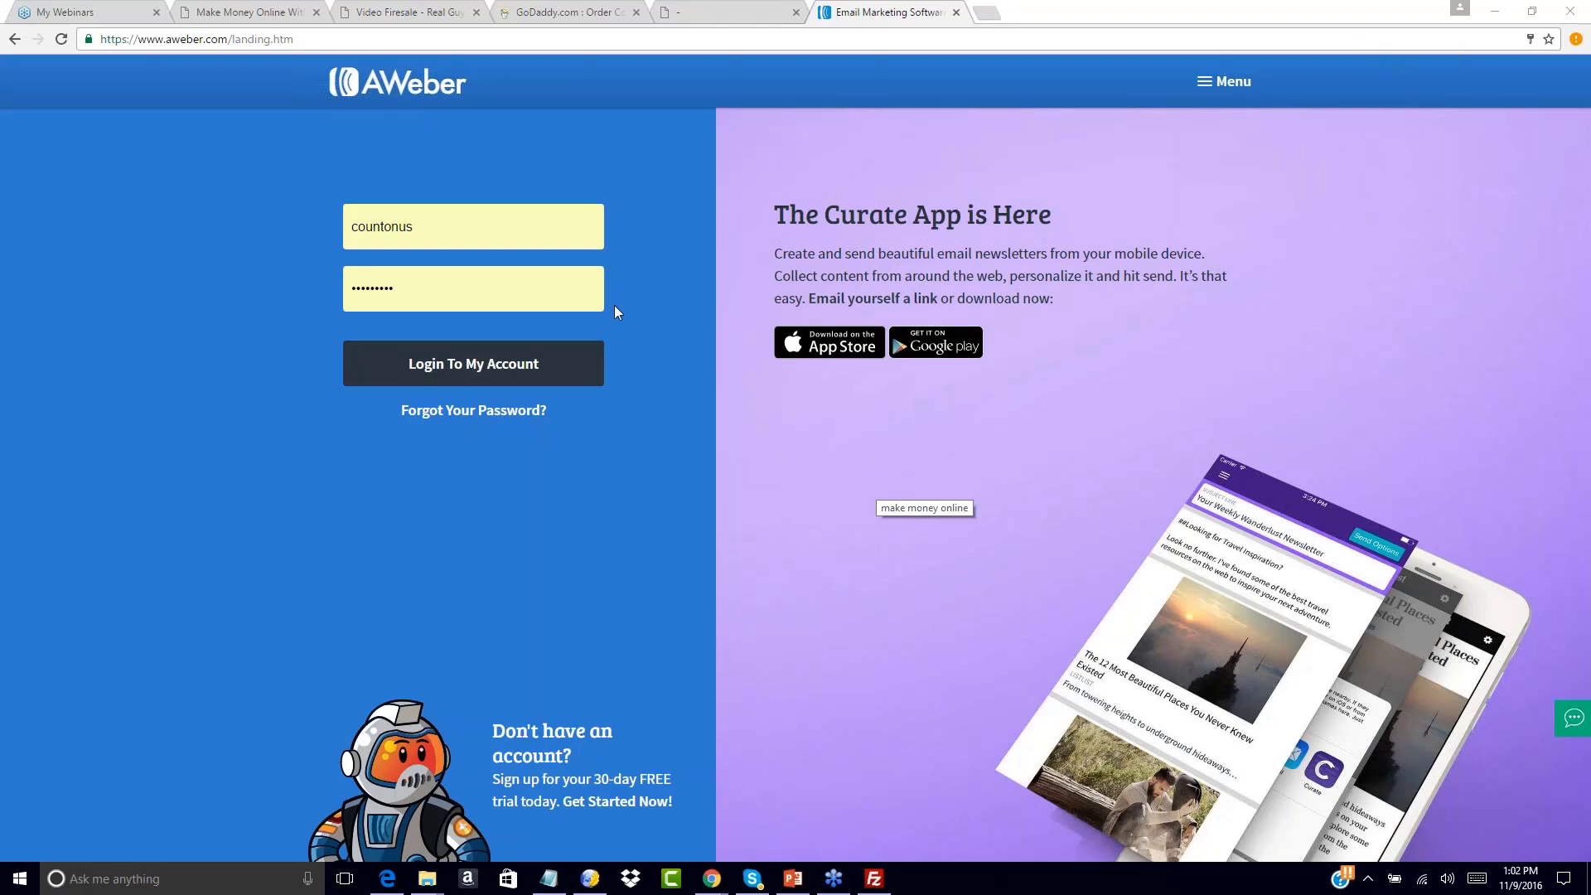
{"action": "left_click", "coordinate": [494, 377]}
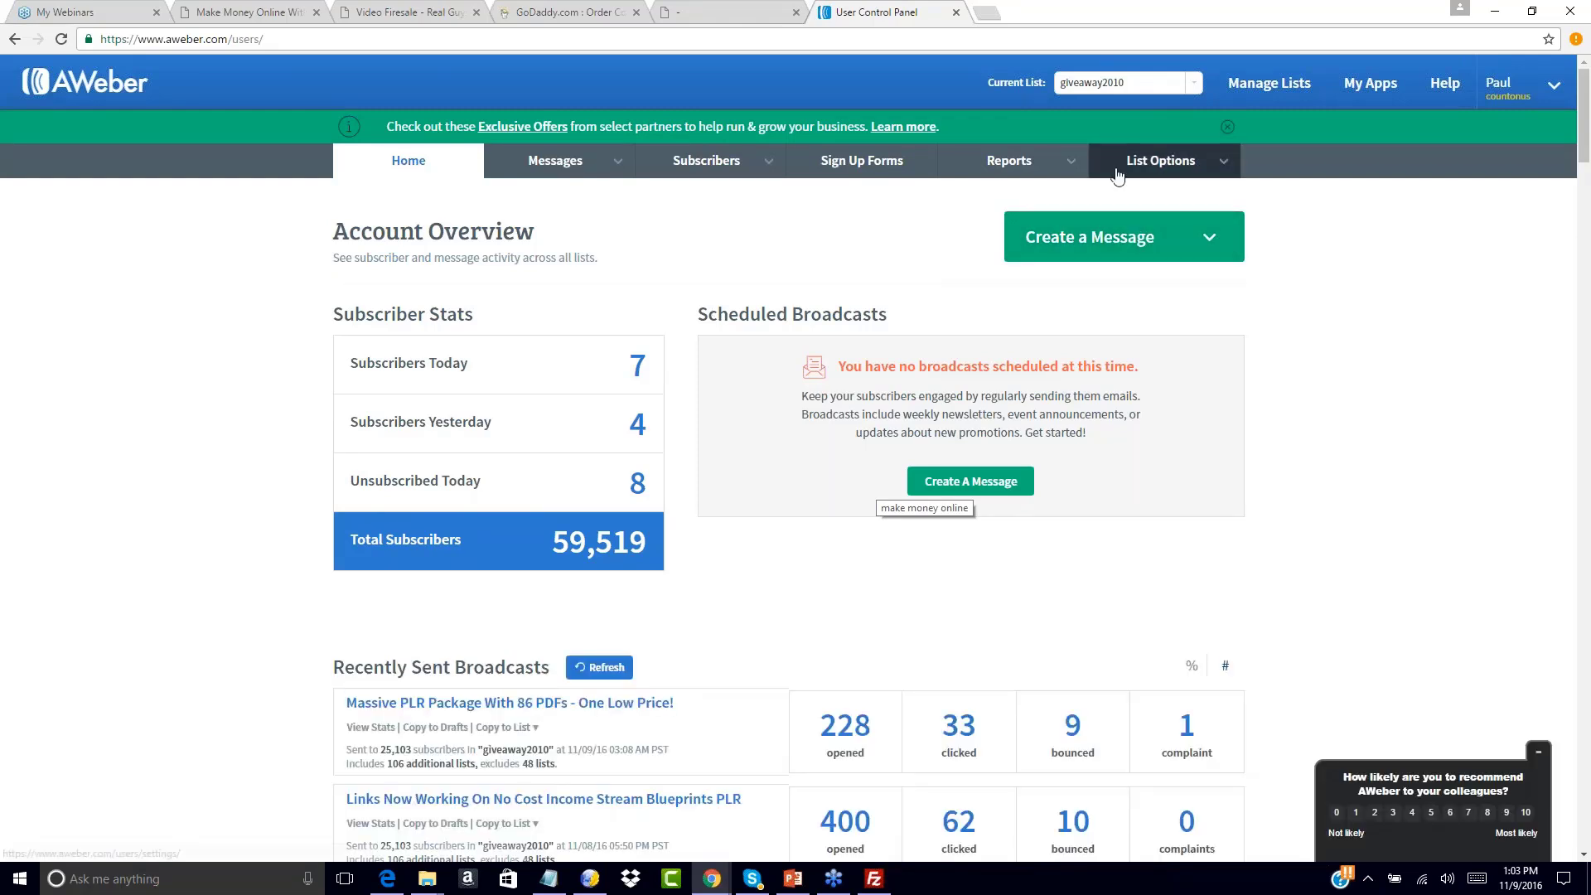
{"action": "mouse_move", "coordinate": [1160, 161]}
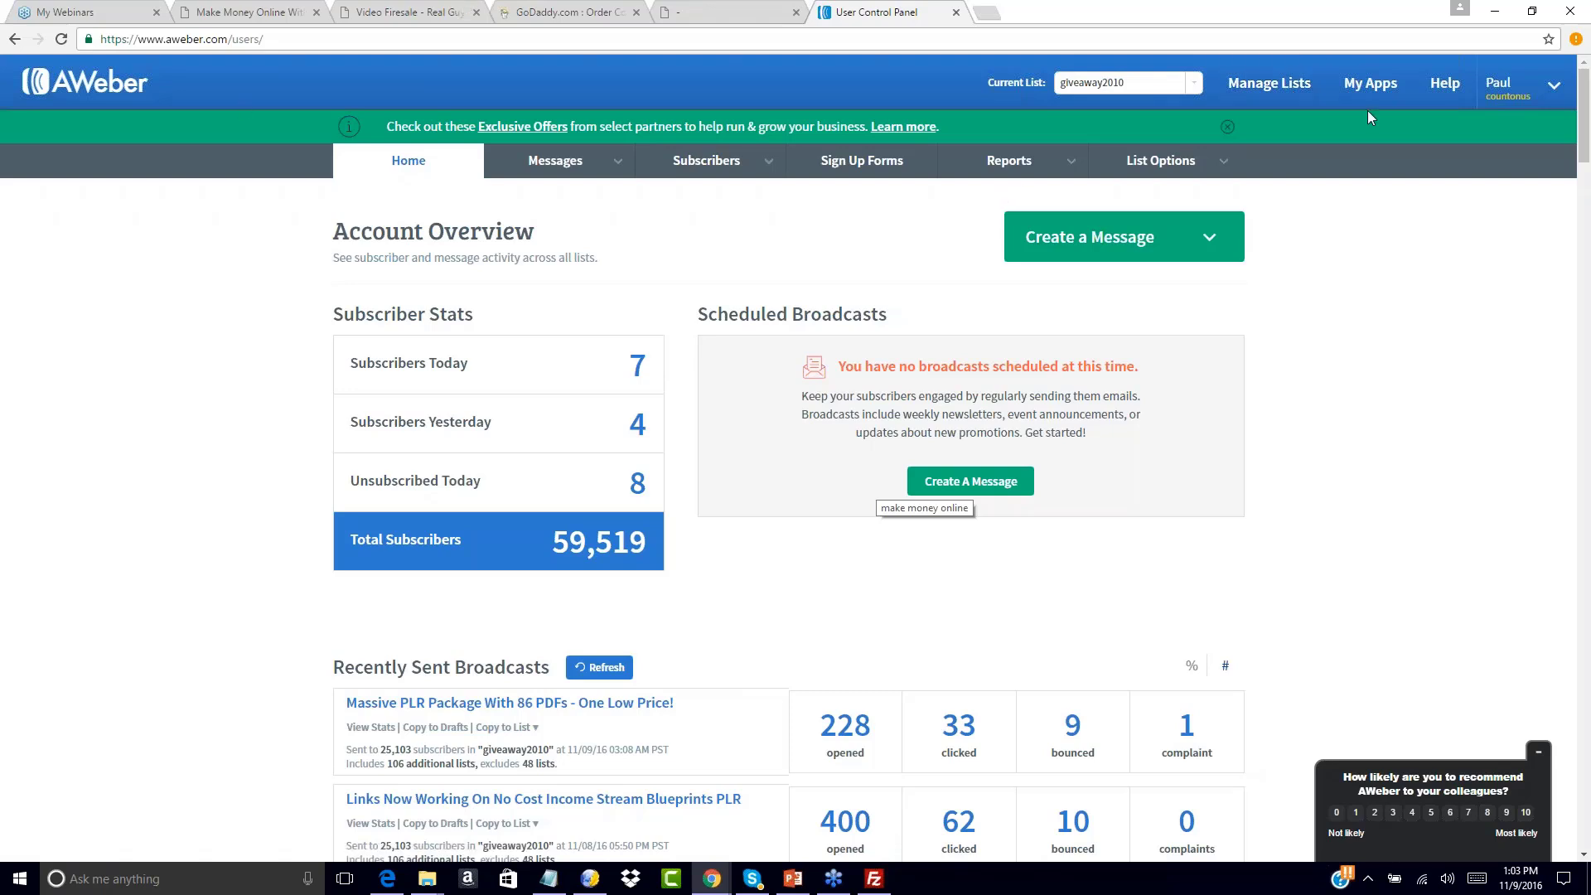
{"action": "left_click", "coordinate": [1288, 85]}
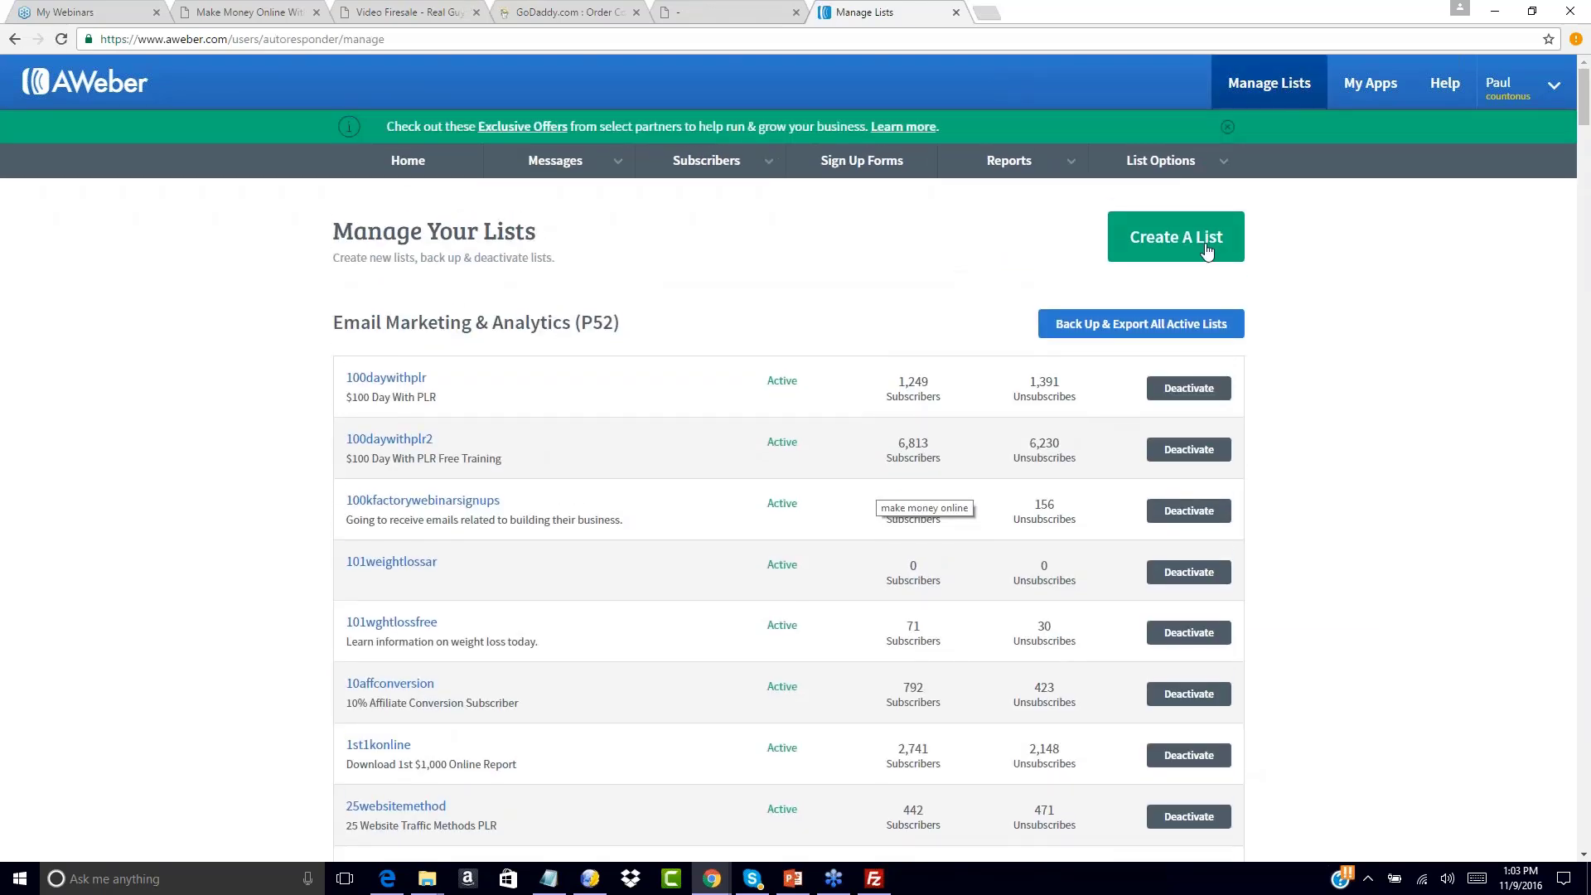
Start a new list and set its company name to Count On Us LLC
{"action": "left_click", "coordinate": [1173, 240]}
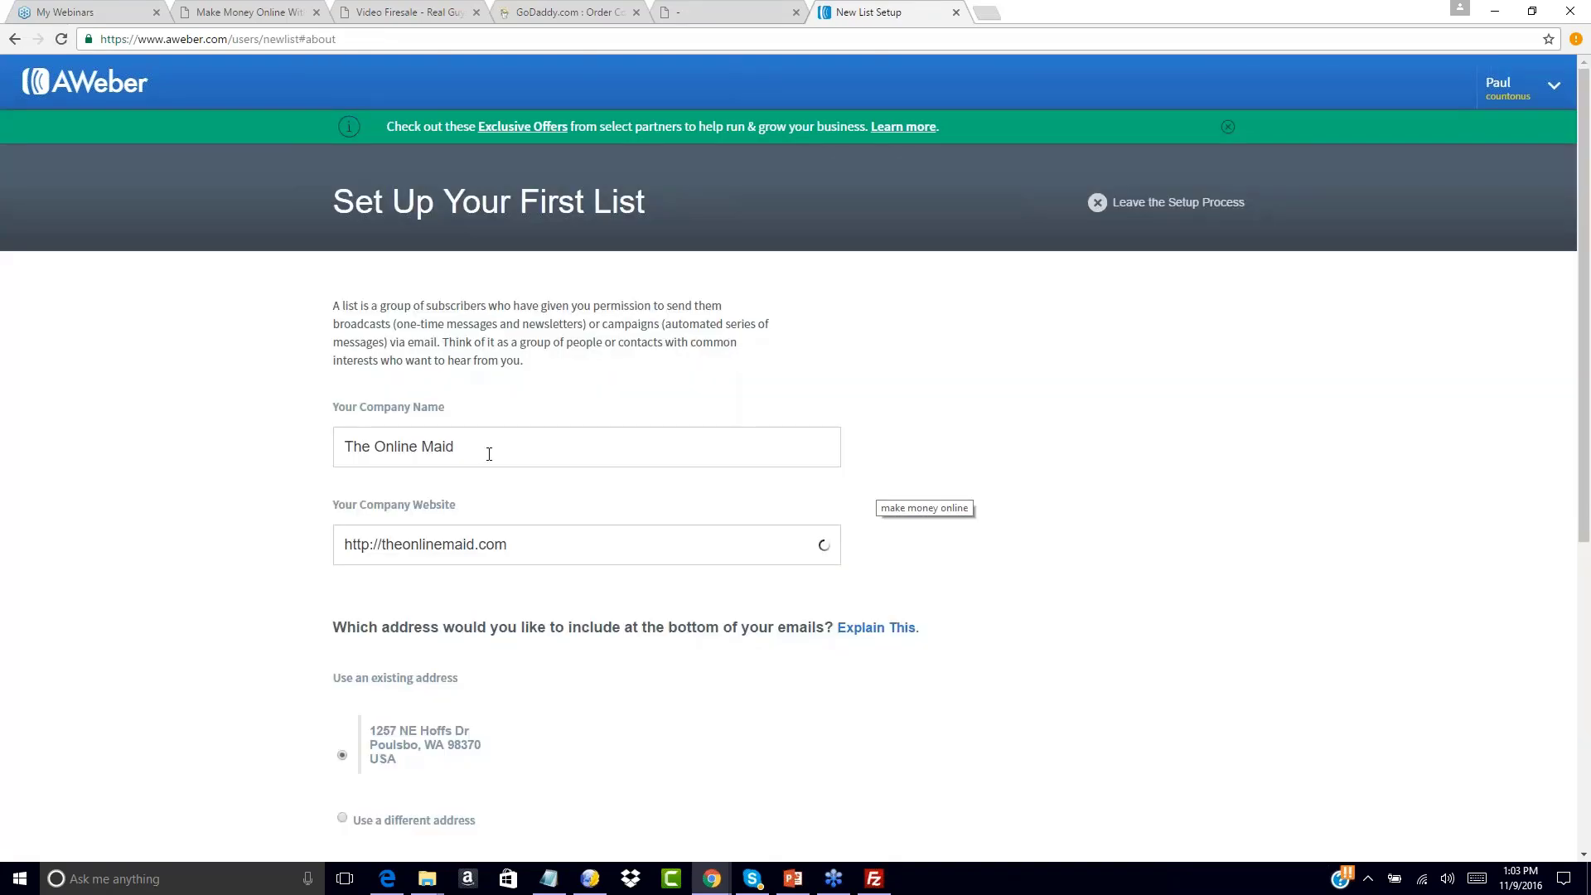
{"action": "left_click_drag", "start_coordinate": [486, 452], "coordinate": [338, 449]}
{"action": "key", "text": "BackSpace"}
{"action": "type", "text": "Conu"}
{"action": "key", "text": "BackSpace"}
{"action": "key", "text": "BackSpace"}
{"action": "type", "text": "un"}
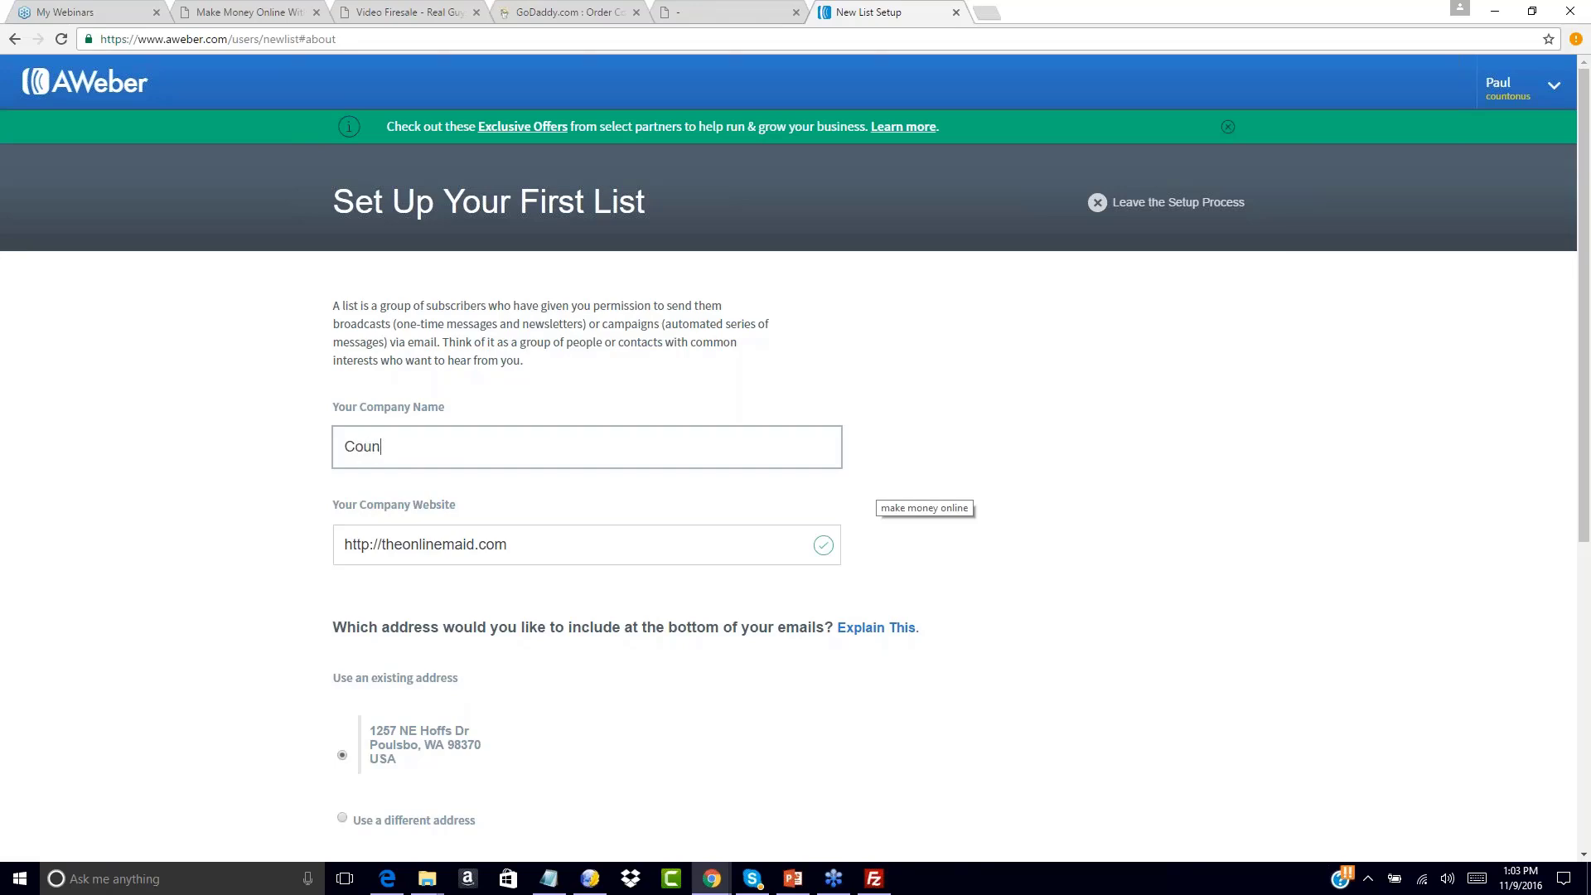
{"action": "key", "text": "BackSpace"}
{"action": "key", "text": "BackSpace"}
{"action": "key", "text": "BackSpace"}
{"action": "key", "text": "BackSpace"}
{"action": "type", "text": "Count On Us LLC"}
{"action": "key", "text": "Tab"}
{"action": "type", "text": "ht"}
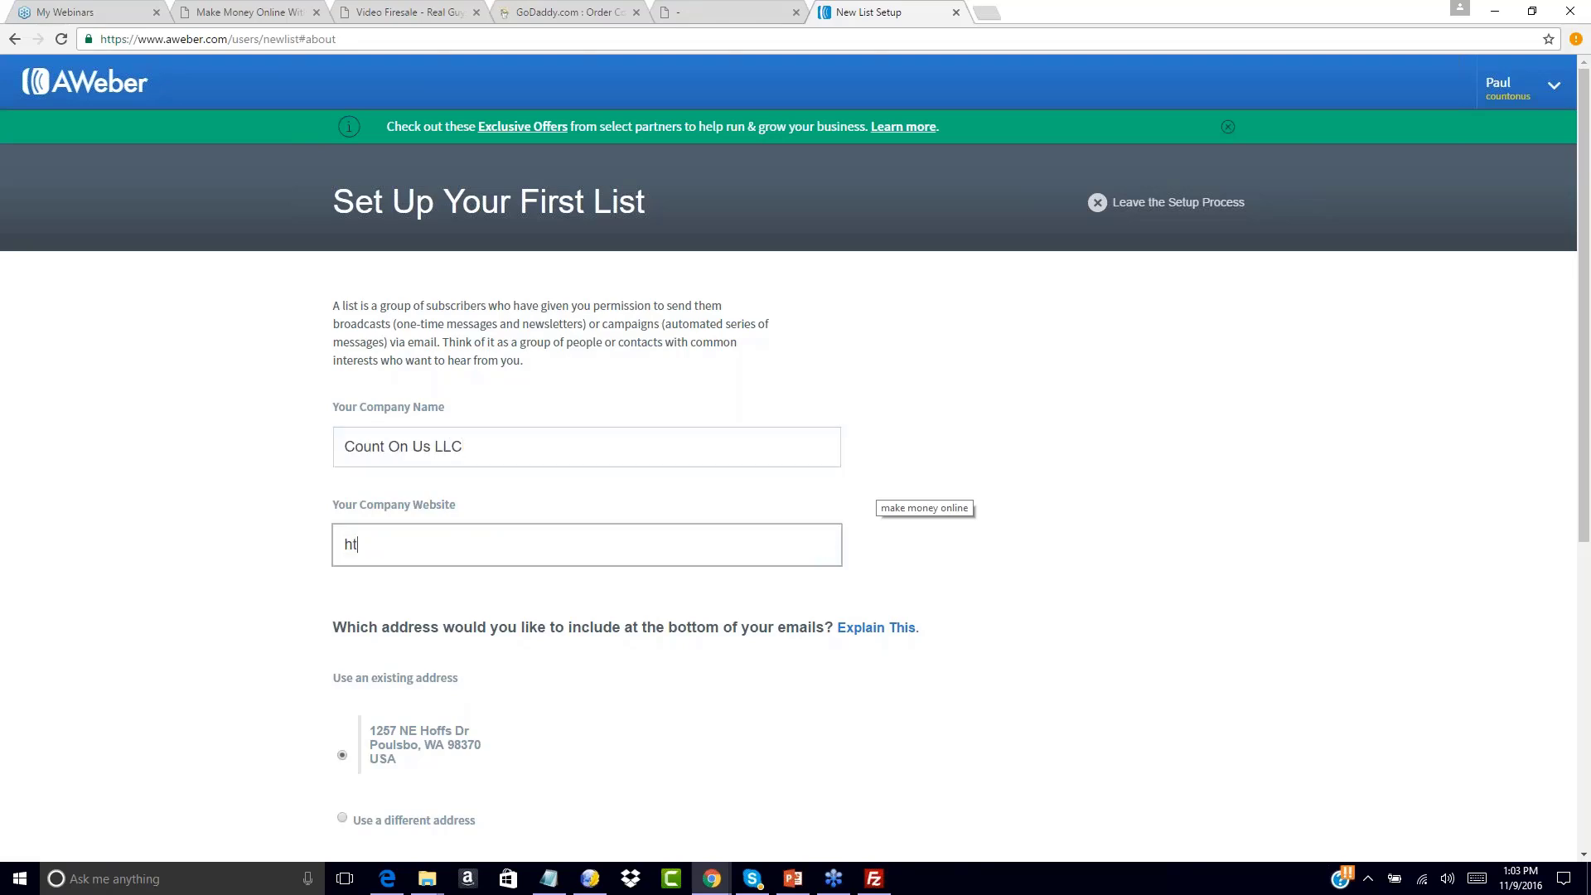
{"action": "type", "text": "tp://"}
{"action": "left_click", "coordinate": [549, 878]}
{"action": "left_click_drag", "start_coordinate": [1085, 200], "coordinate": [844, 200]}
{"action": "key", "text": "ctrl+c"}
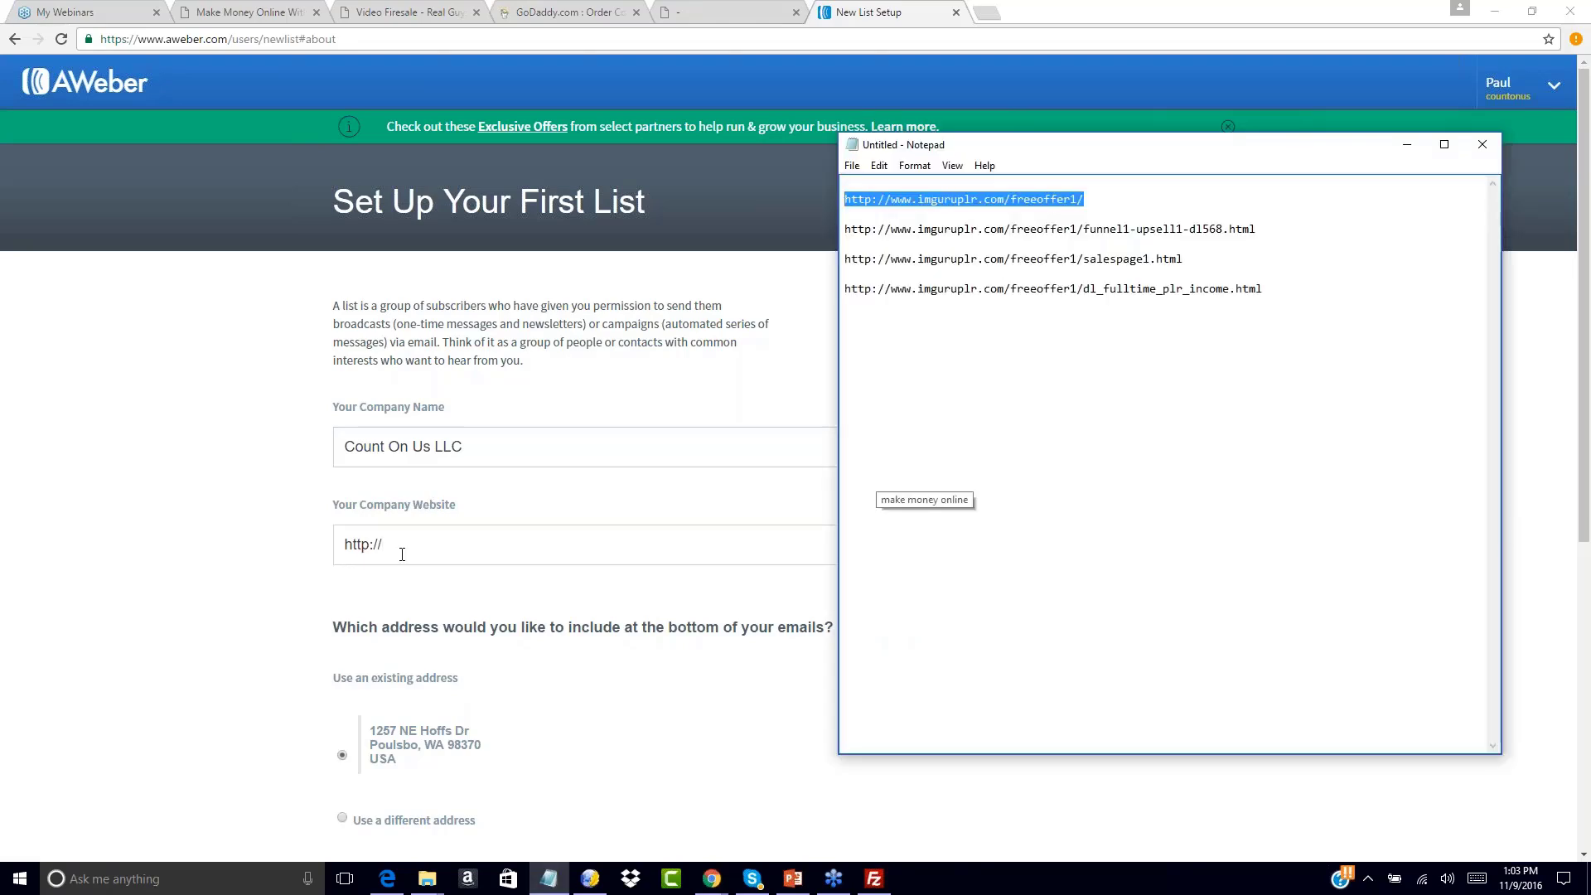
{"action": "left_click", "coordinate": [402, 554]}
{"action": "key", "text": "ctrl+a"}
{"action": "key", "text": "ctrl+v"}
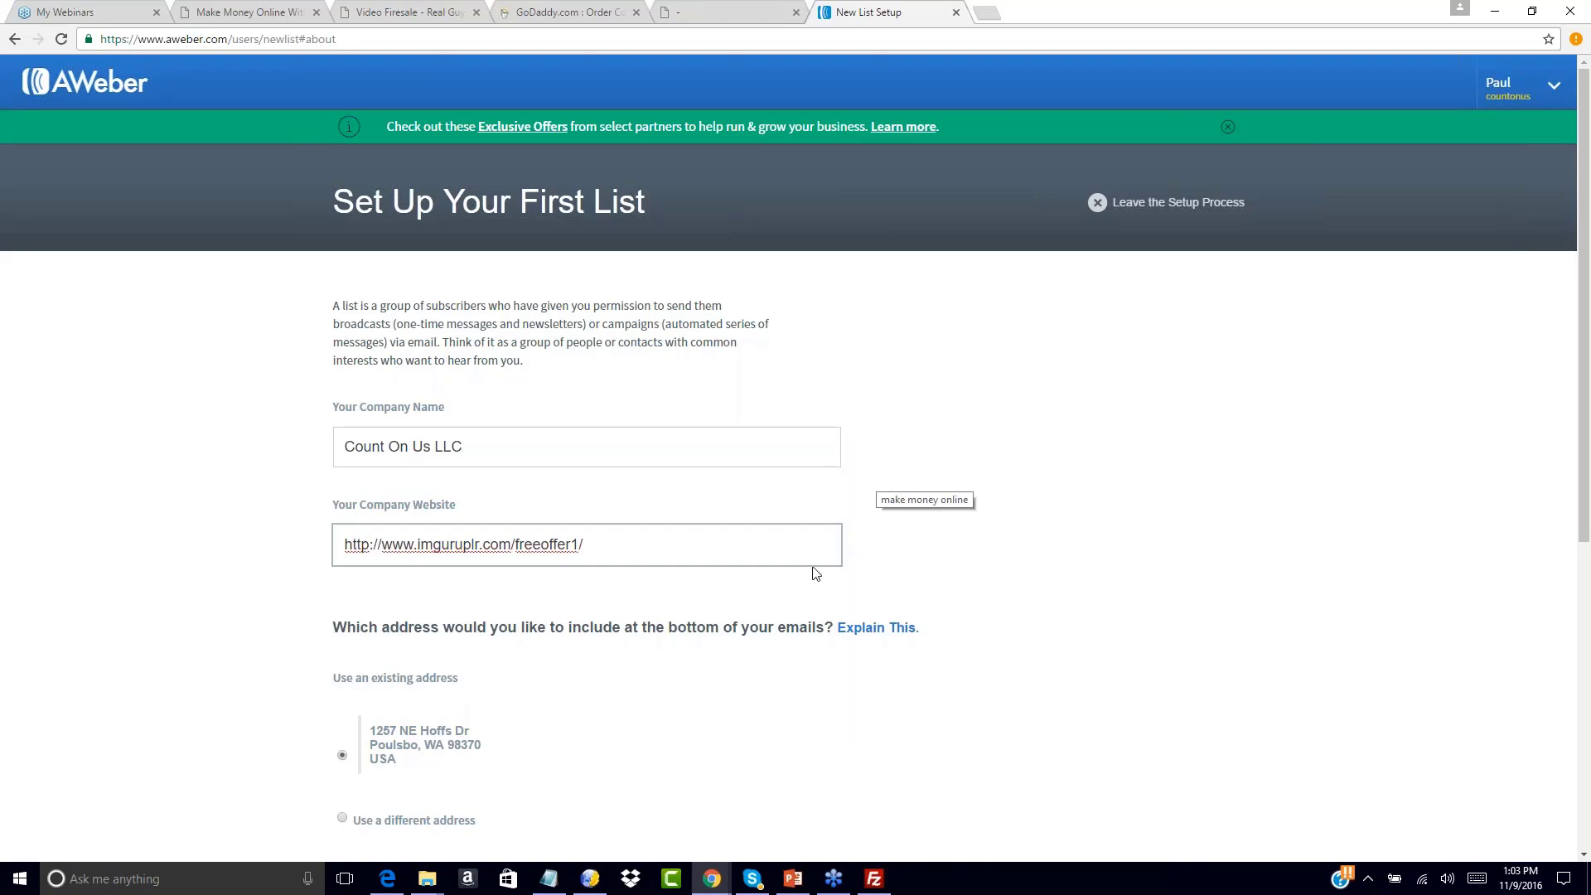
{"action": "left_click", "coordinate": [1052, 558]}
{"action": "scroll", "coordinate": [1052, 558], "scroll_direction": "down", "scroll_amount": 5}
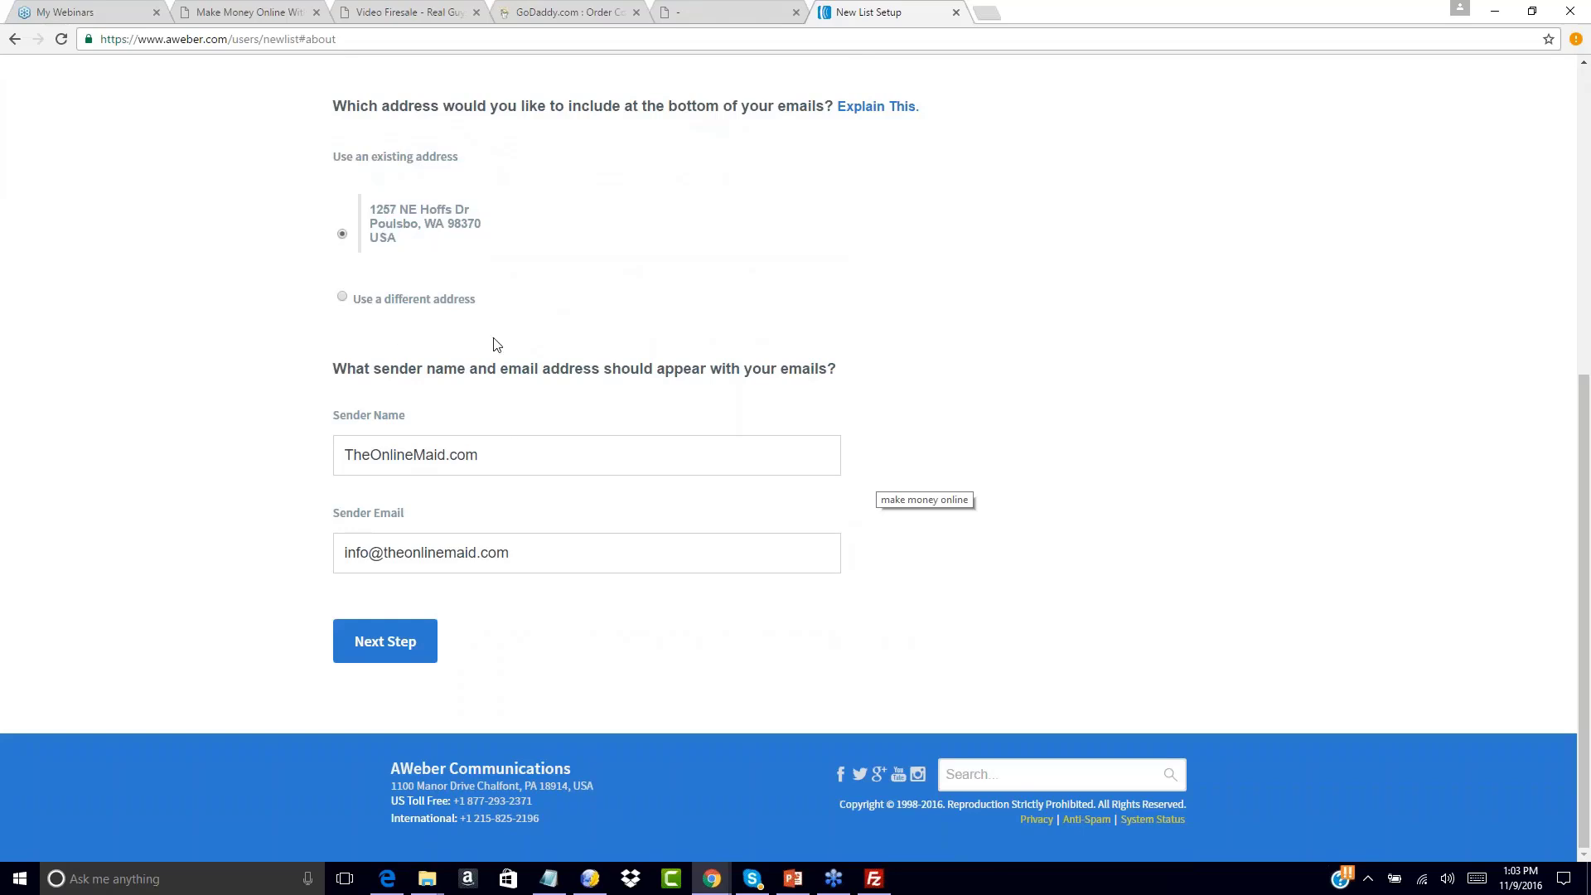
Replace the sender name and sender email with the list owner's name and address
{"action": "left_click_drag", "start_coordinate": [505, 453], "coordinate": [241, 465]}
{"action": "key", "text": "BackSpace"}
{"action": "type", "text": "Paul"}
{"action": "key", "text": "BackSpace"}
{"action": "key", "text": "BackSpace"}
{"action": "key", "text": "BackSpace"}
{"action": "key", "text": "BackSpace"}
{"action": "type", "text": "John Smith"}
{"action": "key", "text": "Tab"}
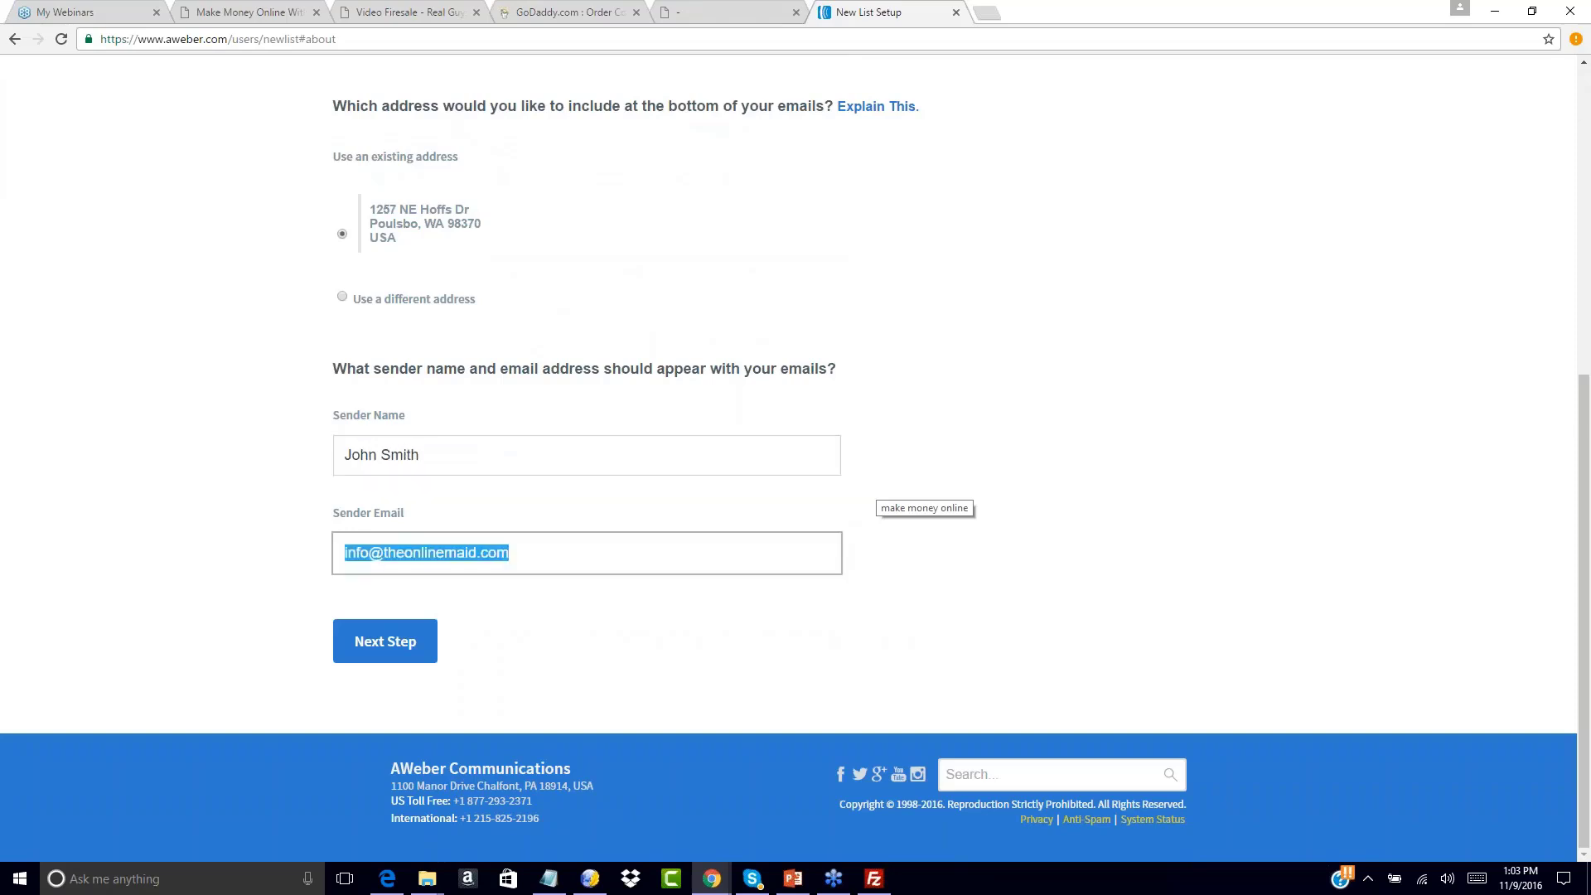
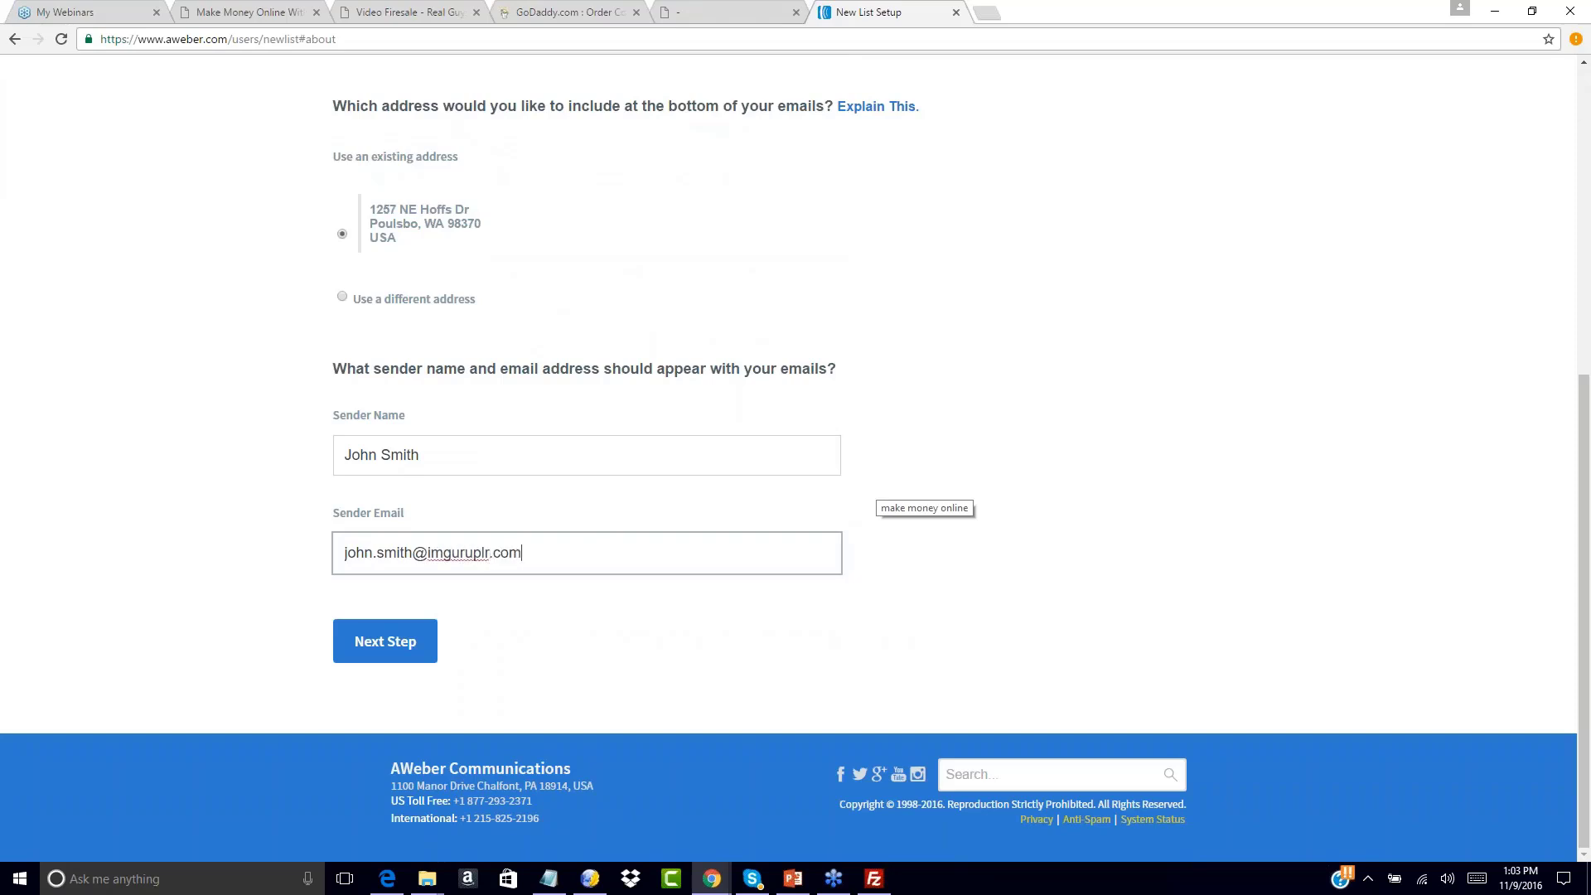
Name the list 100dayfunnel1, described as free training on earning a full time income with PLR
{"action": "left_click", "coordinate": [468, 652]}
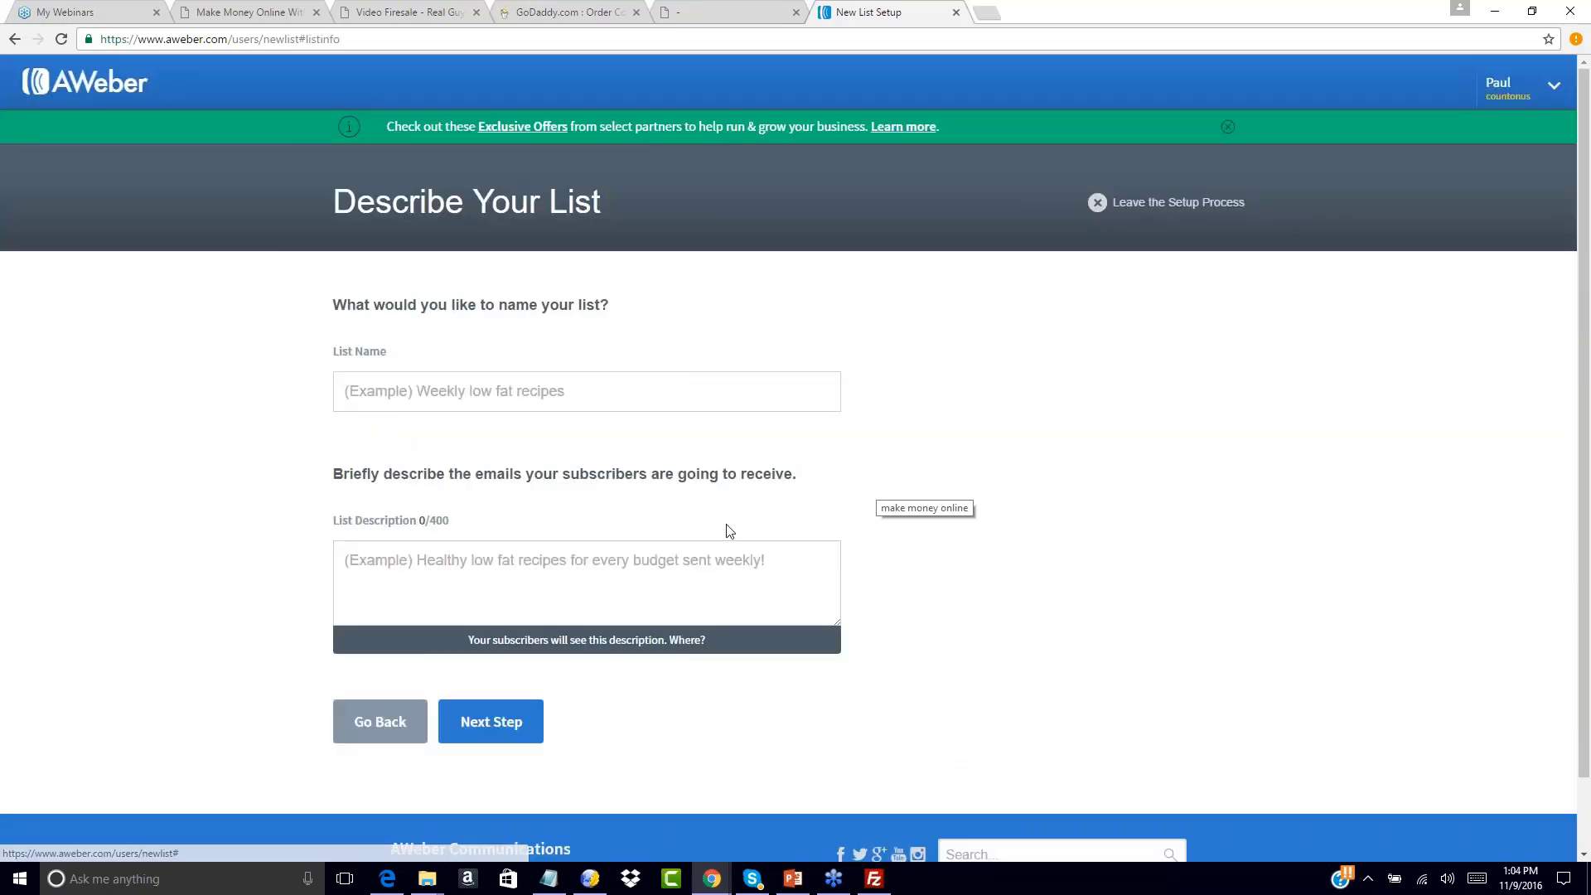
{"action": "left_click", "coordinate": [507, 391]}
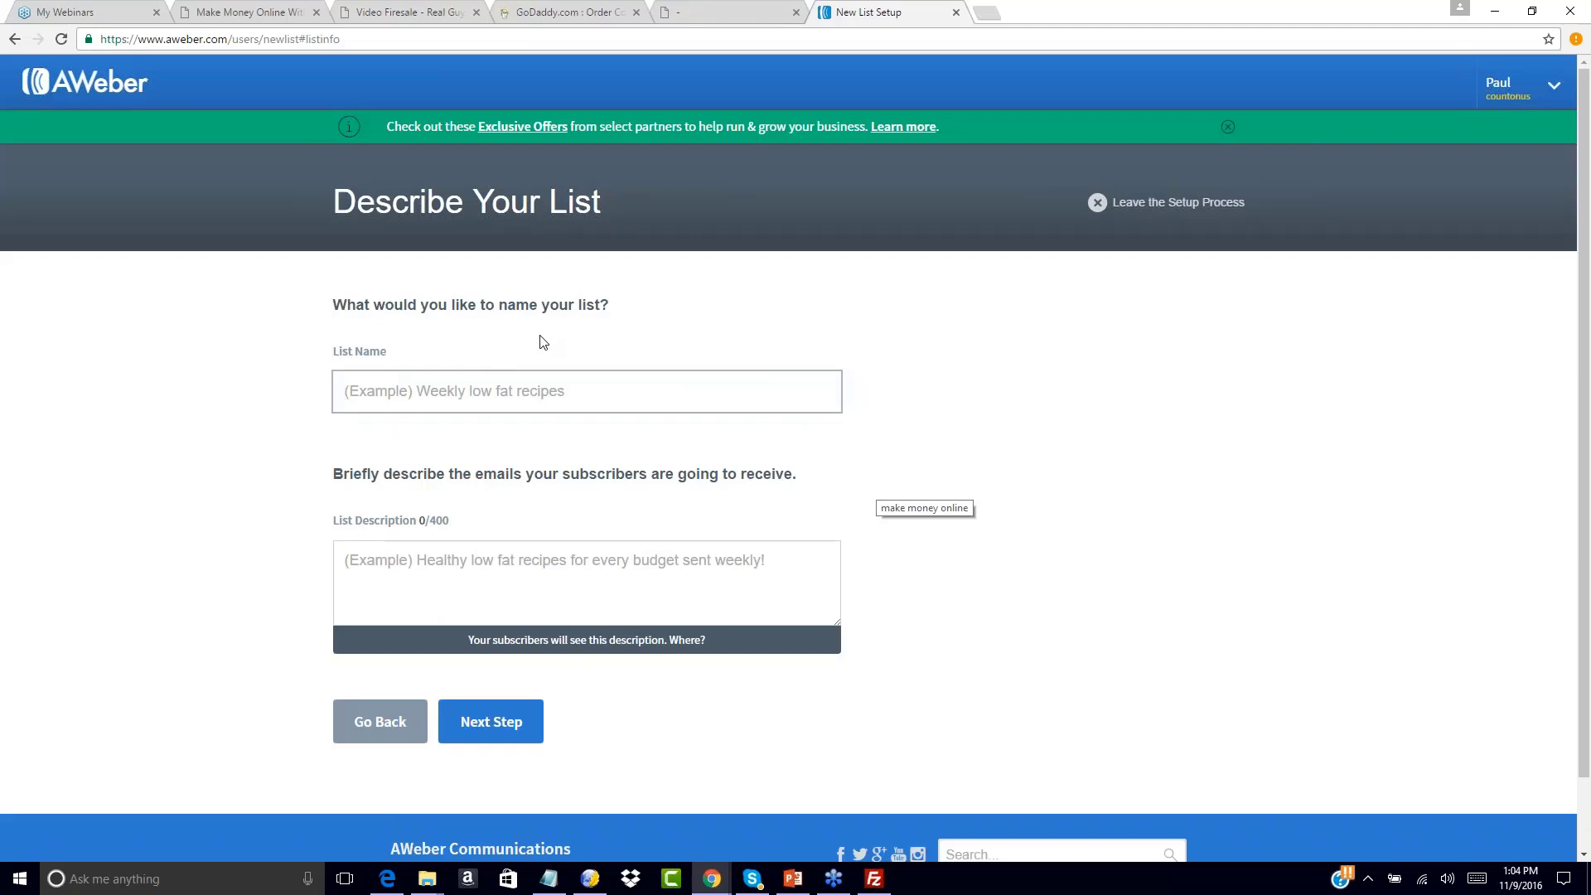
{"action": "type", "text": "1"}
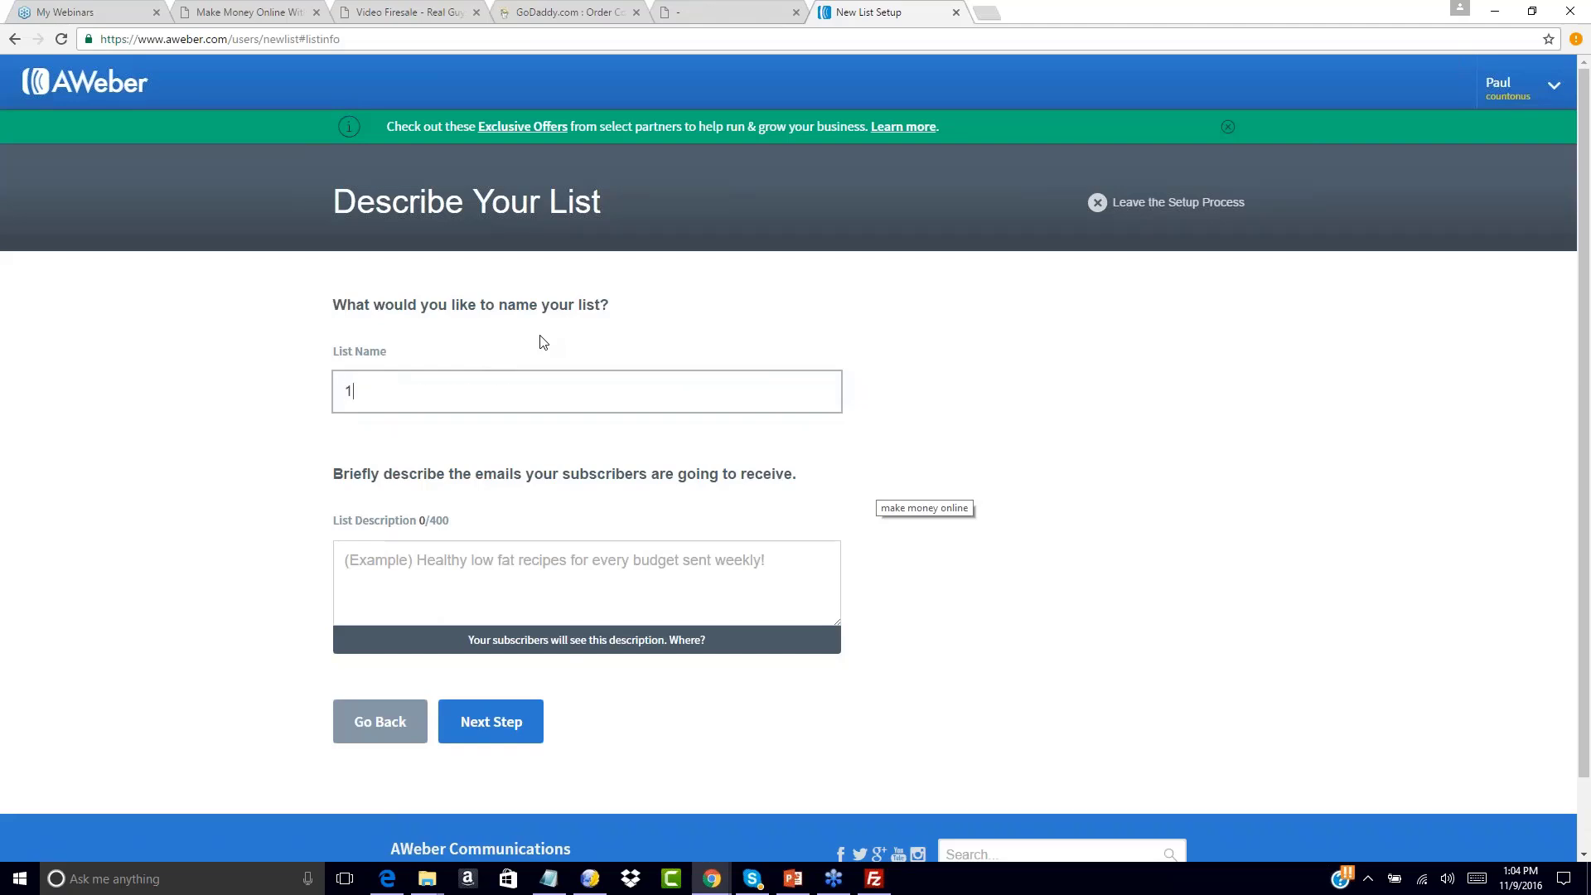
{"action": "type", "text": "00dayfunnel1"}
{"action": "left_click", "coordinate": [543, 342]}
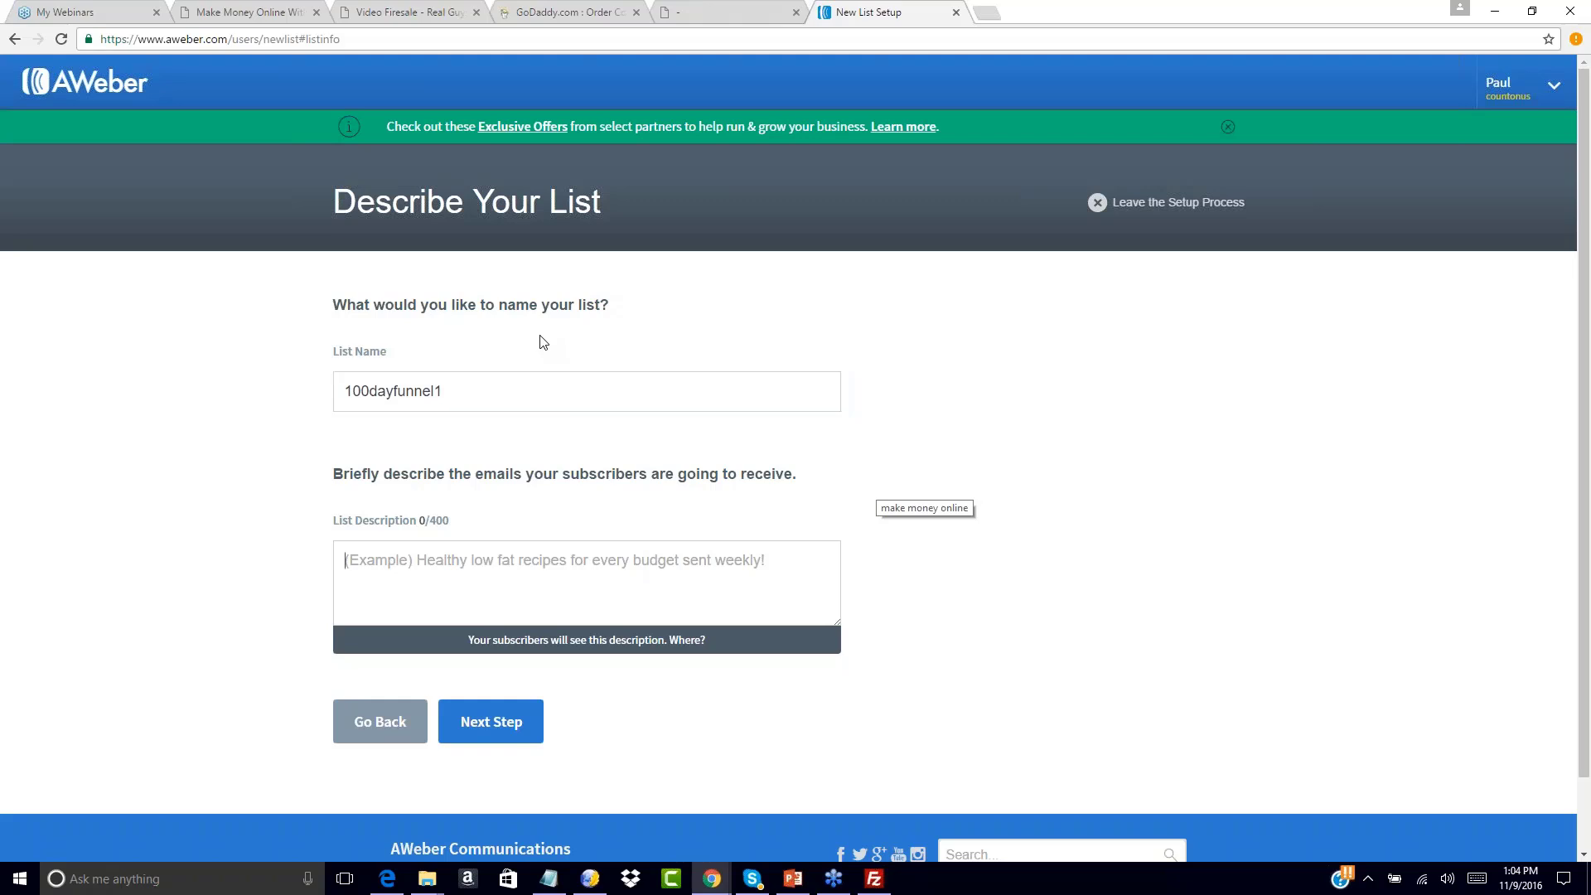
{"action": "left_click", "coordinate": [381, 563]}
{"action": "type", "text": "You will r"}
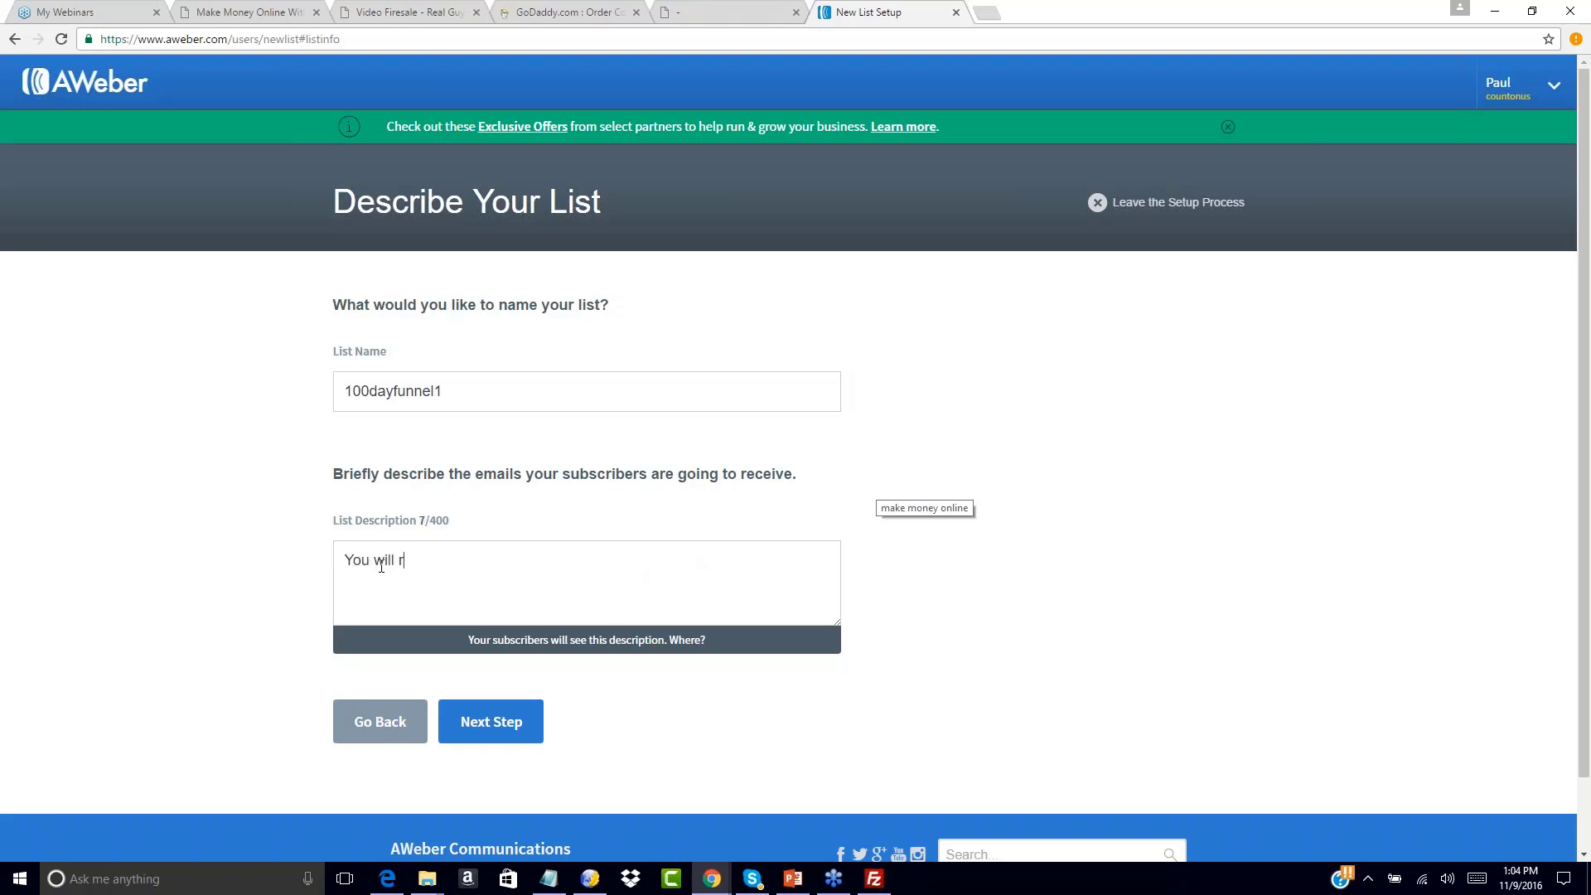
{"action": "type", "text": "eceive free trainingo n"}
{"action": "key", "text": "BackSpace"}
{"action": "key", "text": "BackSpace"}
{"action": "key", "text": "BackSpace"}
{"action": "key", "text": "BackSpace"}
{"action": "type", "text": "on how to "}
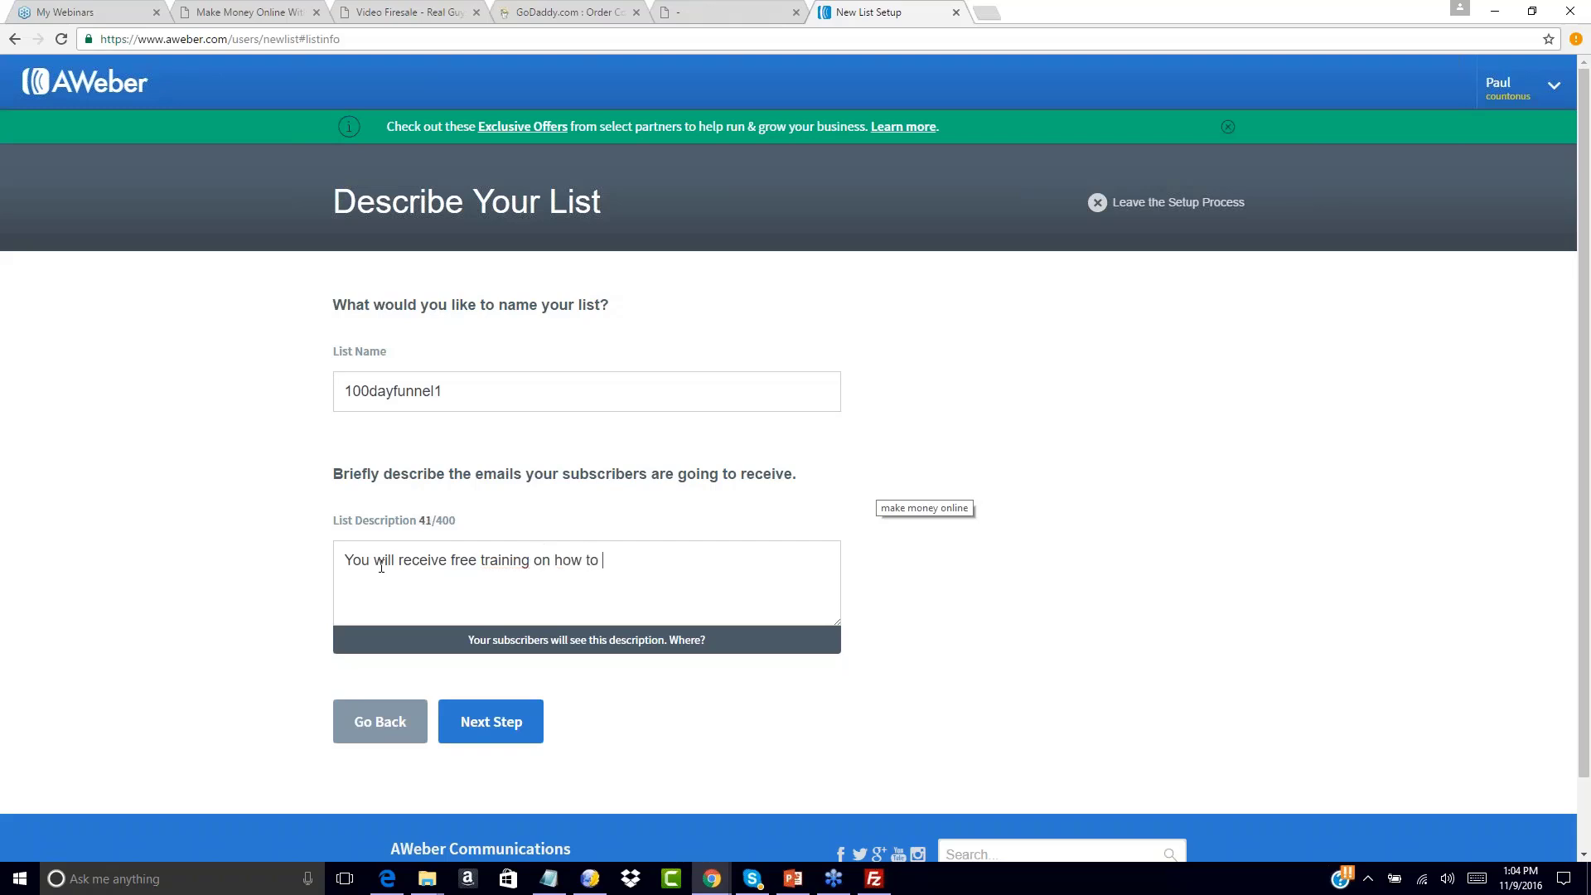
{"action": "type", "text": "earn a full time income with PLR!"}
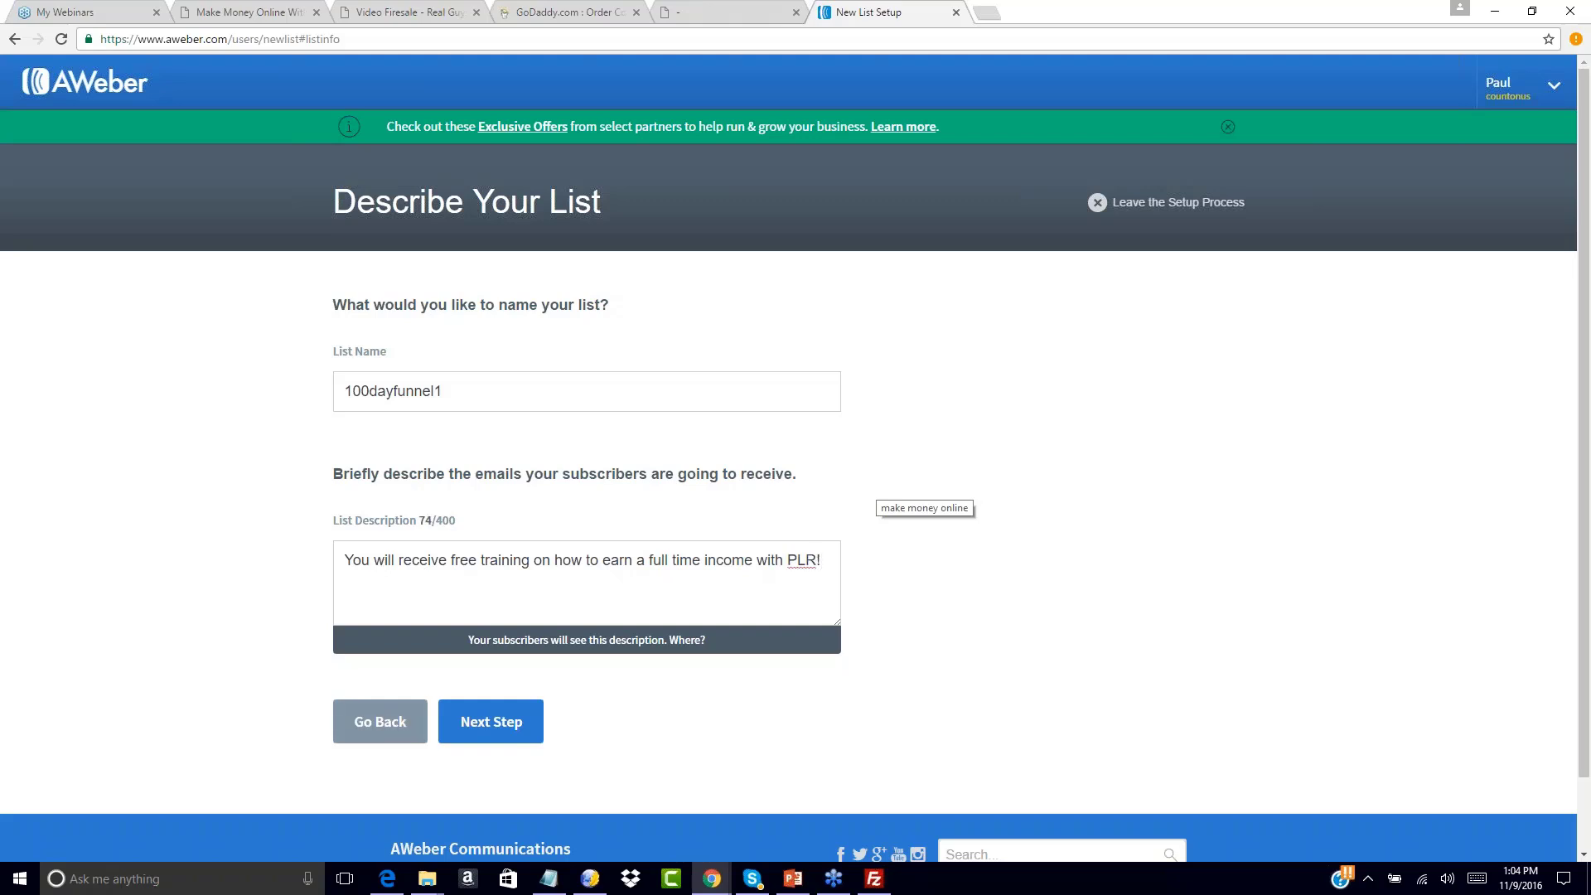
{"action": "left_click", "coordinate": [524, 726]}
Choose the pre-approved 'Response Required' confirmation subject line
{"action": "left_click", "coordinate": [522, 478]}
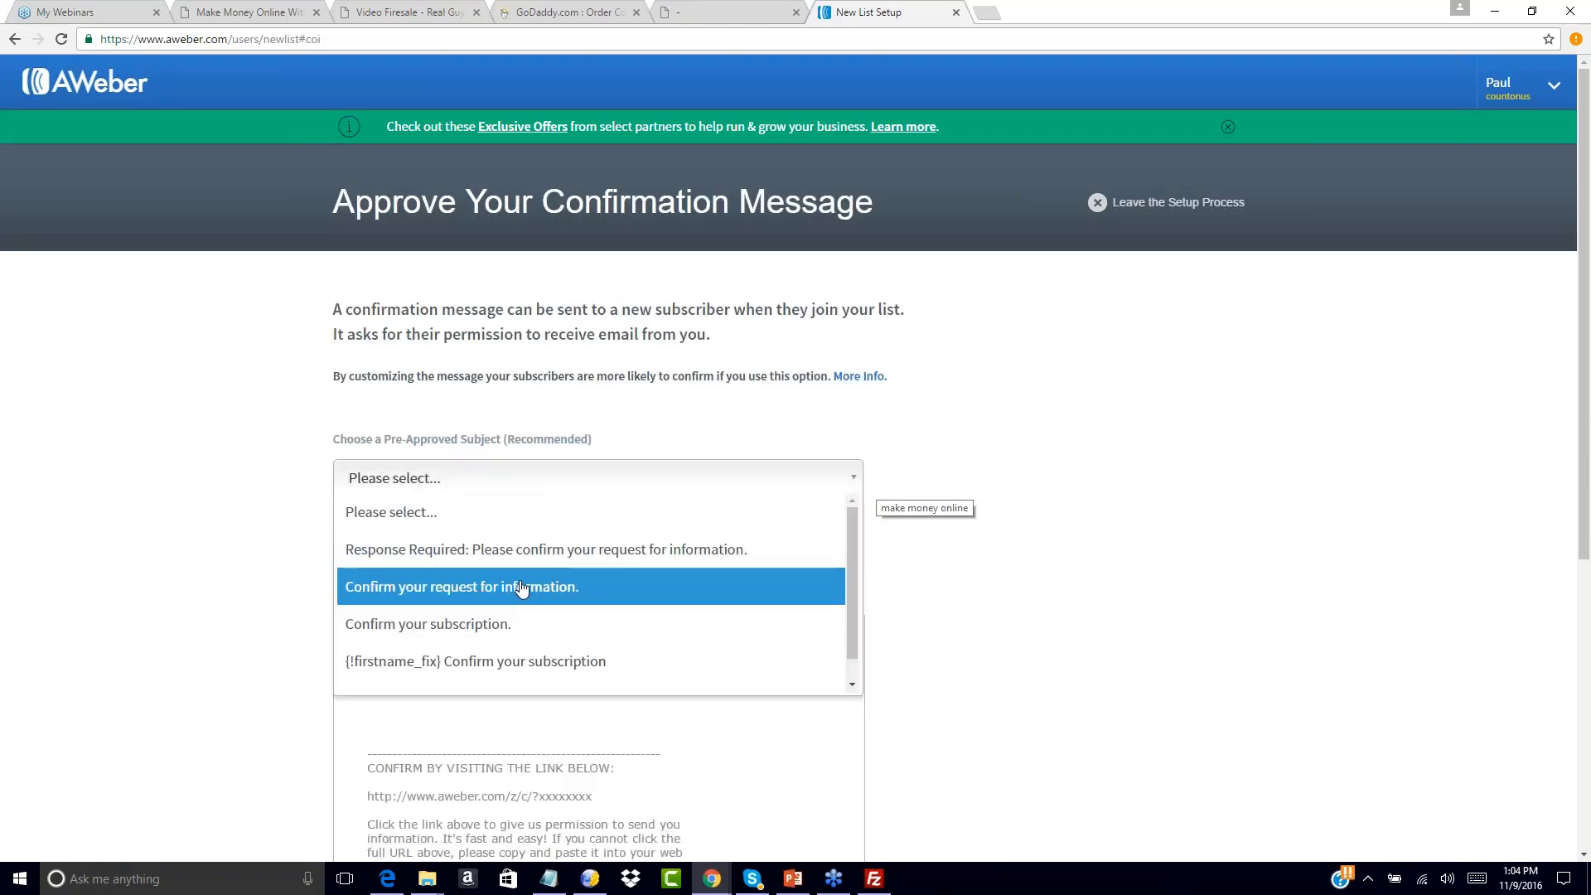
{"action": "left_click", "coordinate": [492, 549]}
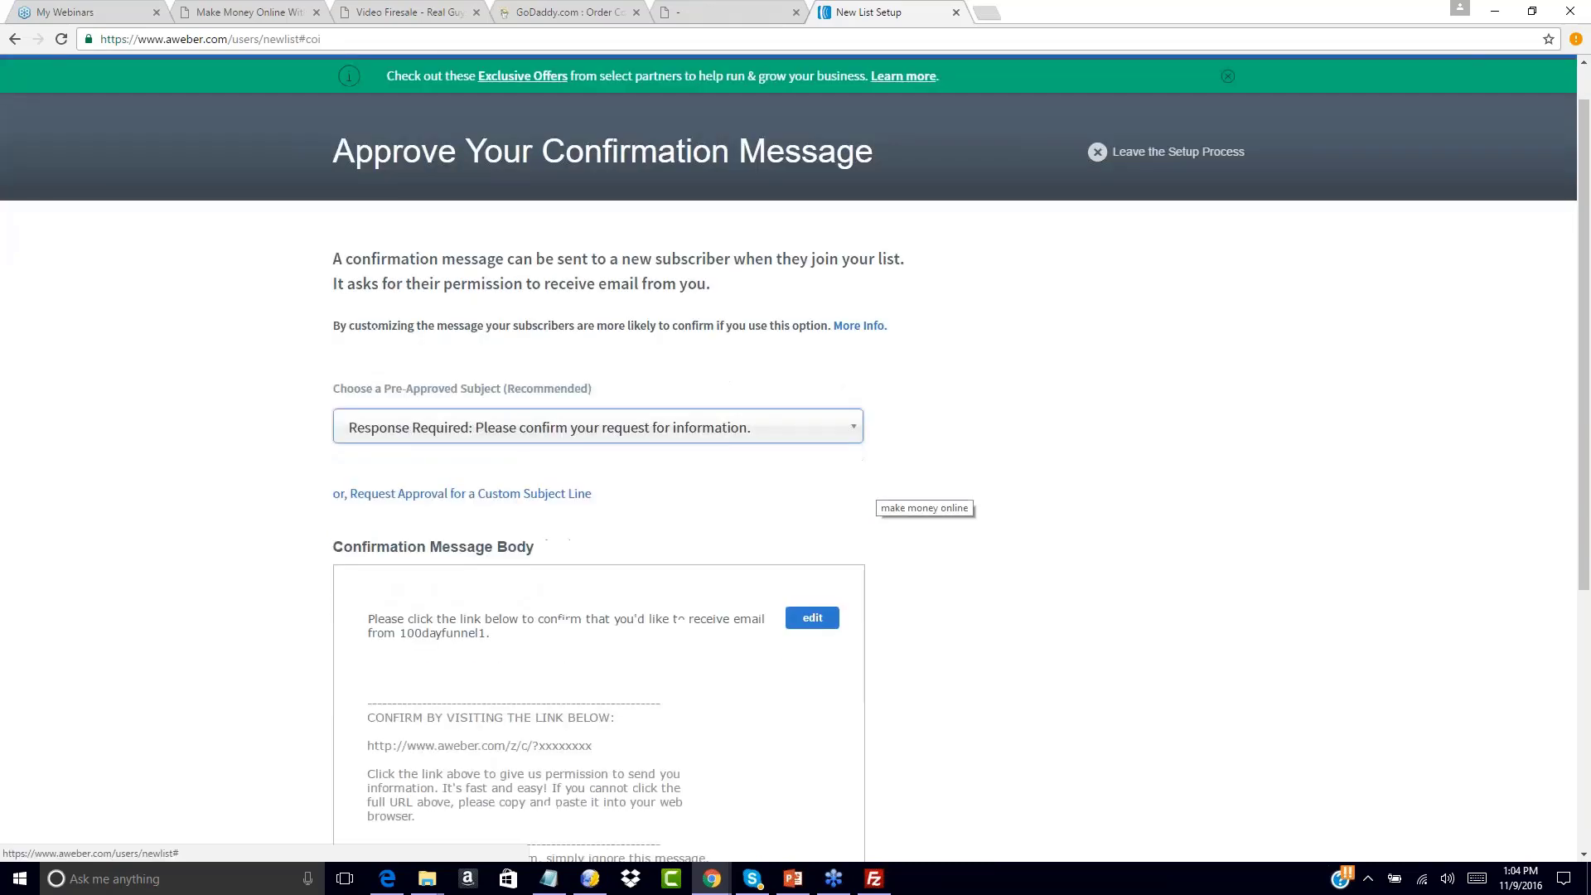
{"action": "scroll", "coordinate": [535, 537], "scroll_direction": "down", "scroll_amount": 2}
Change the opening line's ending 'email from 100dayfunnel1.' to 'your free giveaway product!'
{"action": "left_click", "coordinate": [535, 537]}
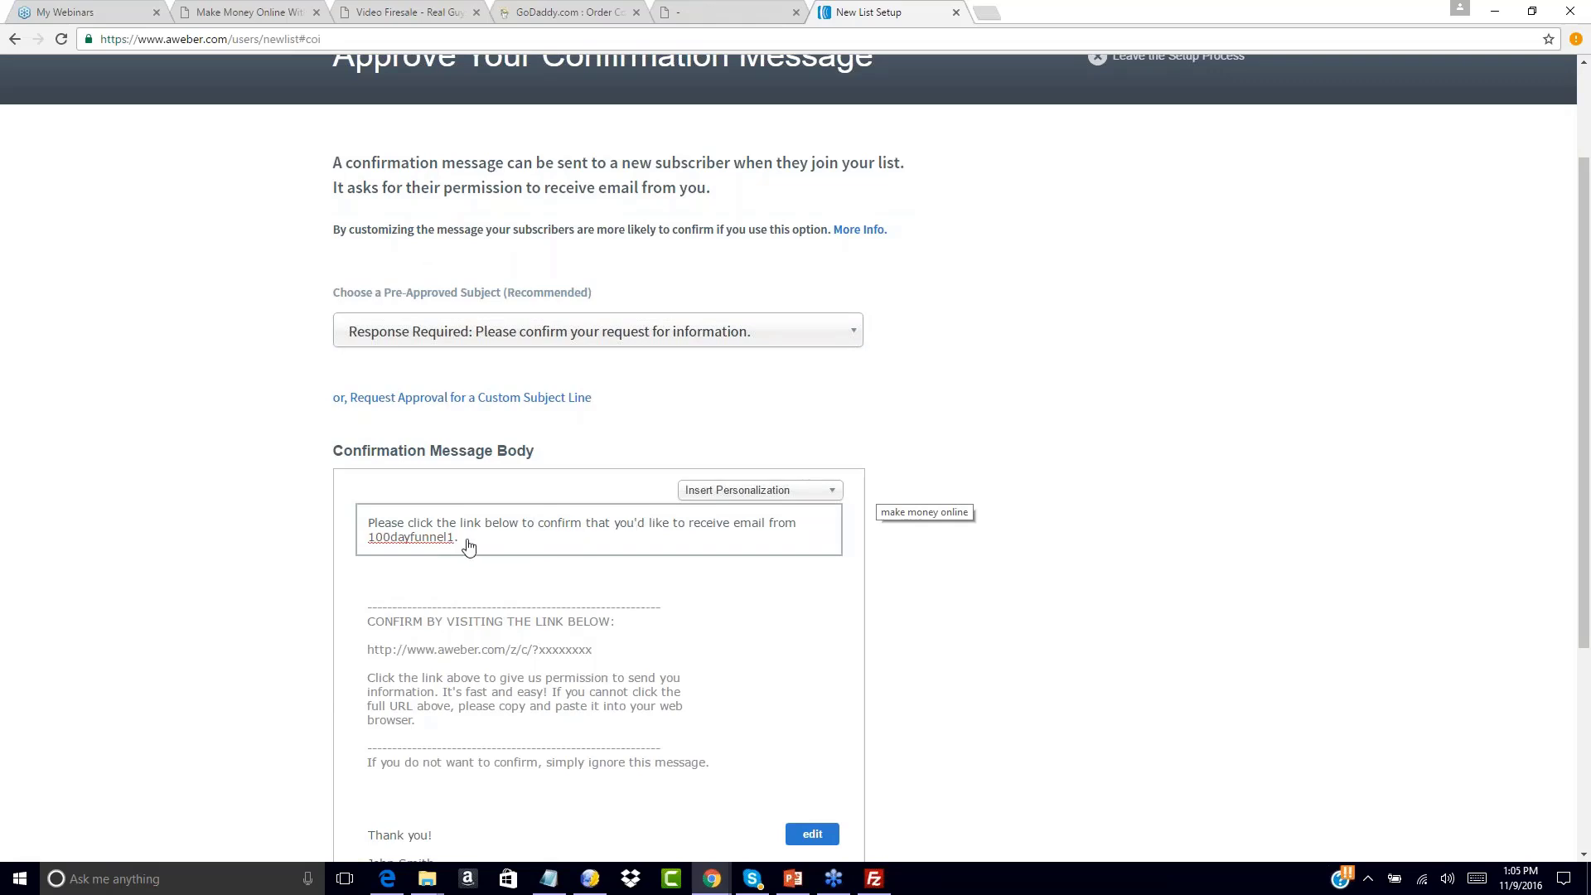
{"action": "left_click_drag", "start_coordinate": [455, 538], "coordinate": [285, 504]}
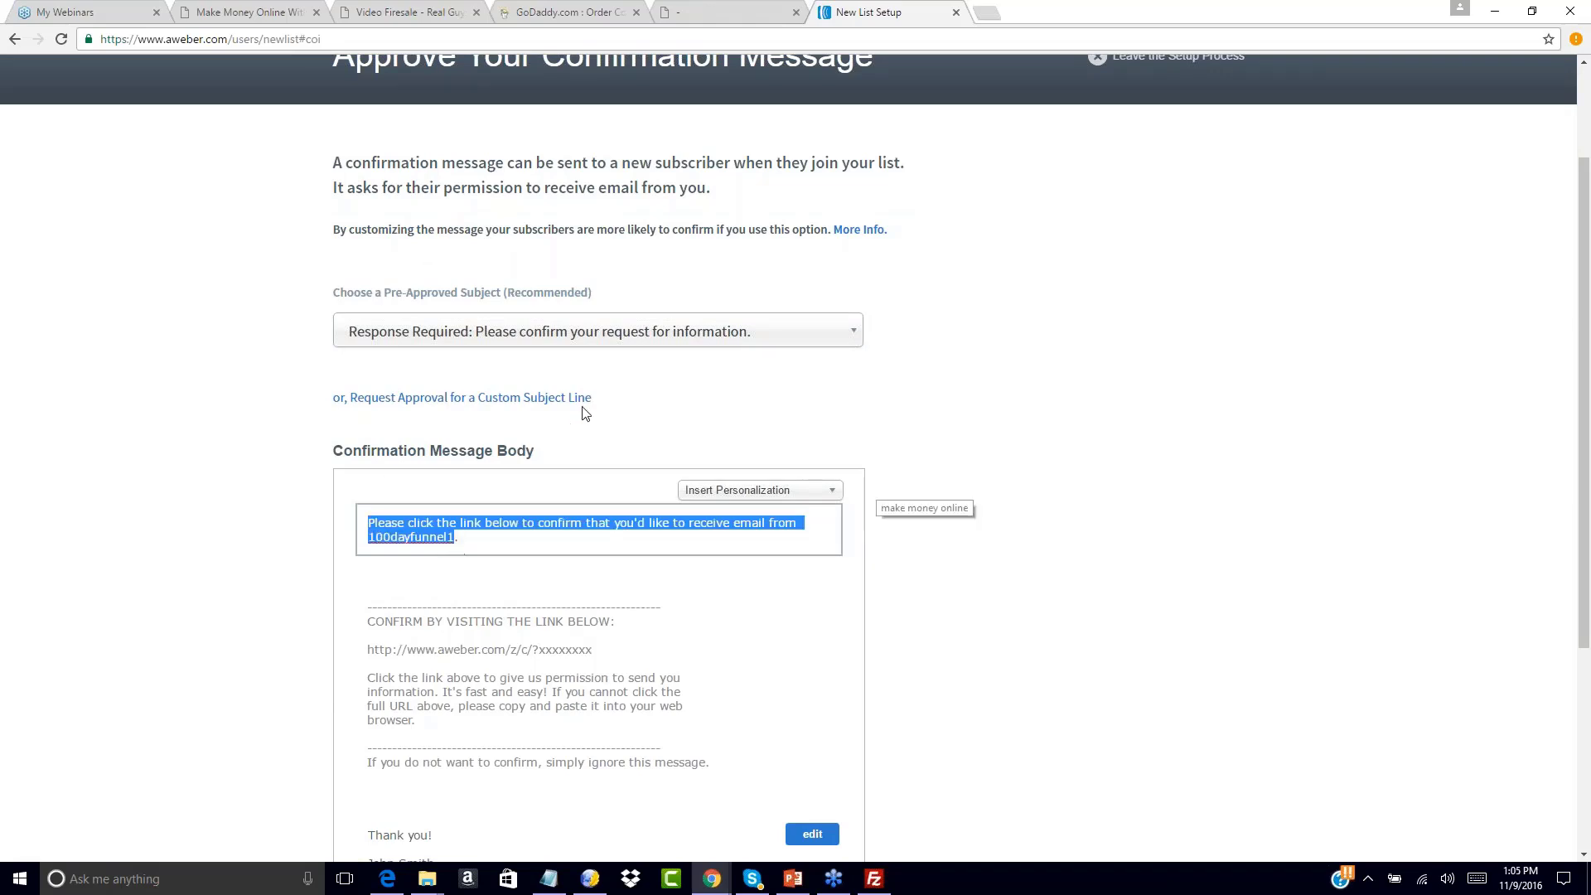
{"action": "scroll", "coordinate": [378, 516], "scroll_direction": "down", "scroll_amount": 1}
{"action": "left_click", "coordinate": [381, 515]}
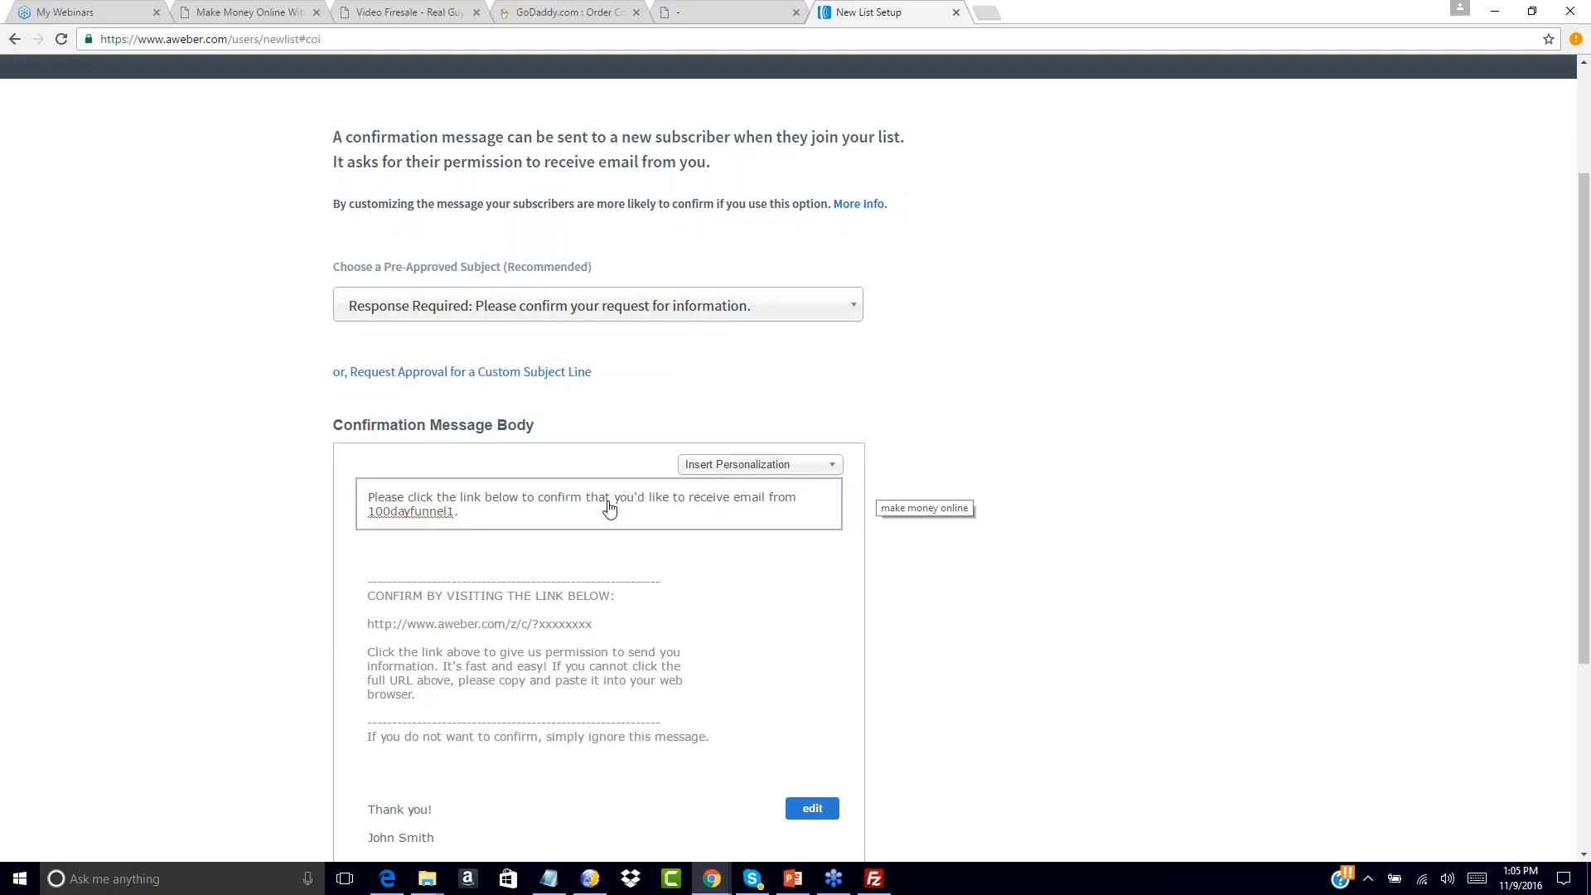
{"action": "left_click_drag", "start_coordinate": [732, 501], "coordinate": [823, 531]}
{"action": "type", "text": "your fre"}
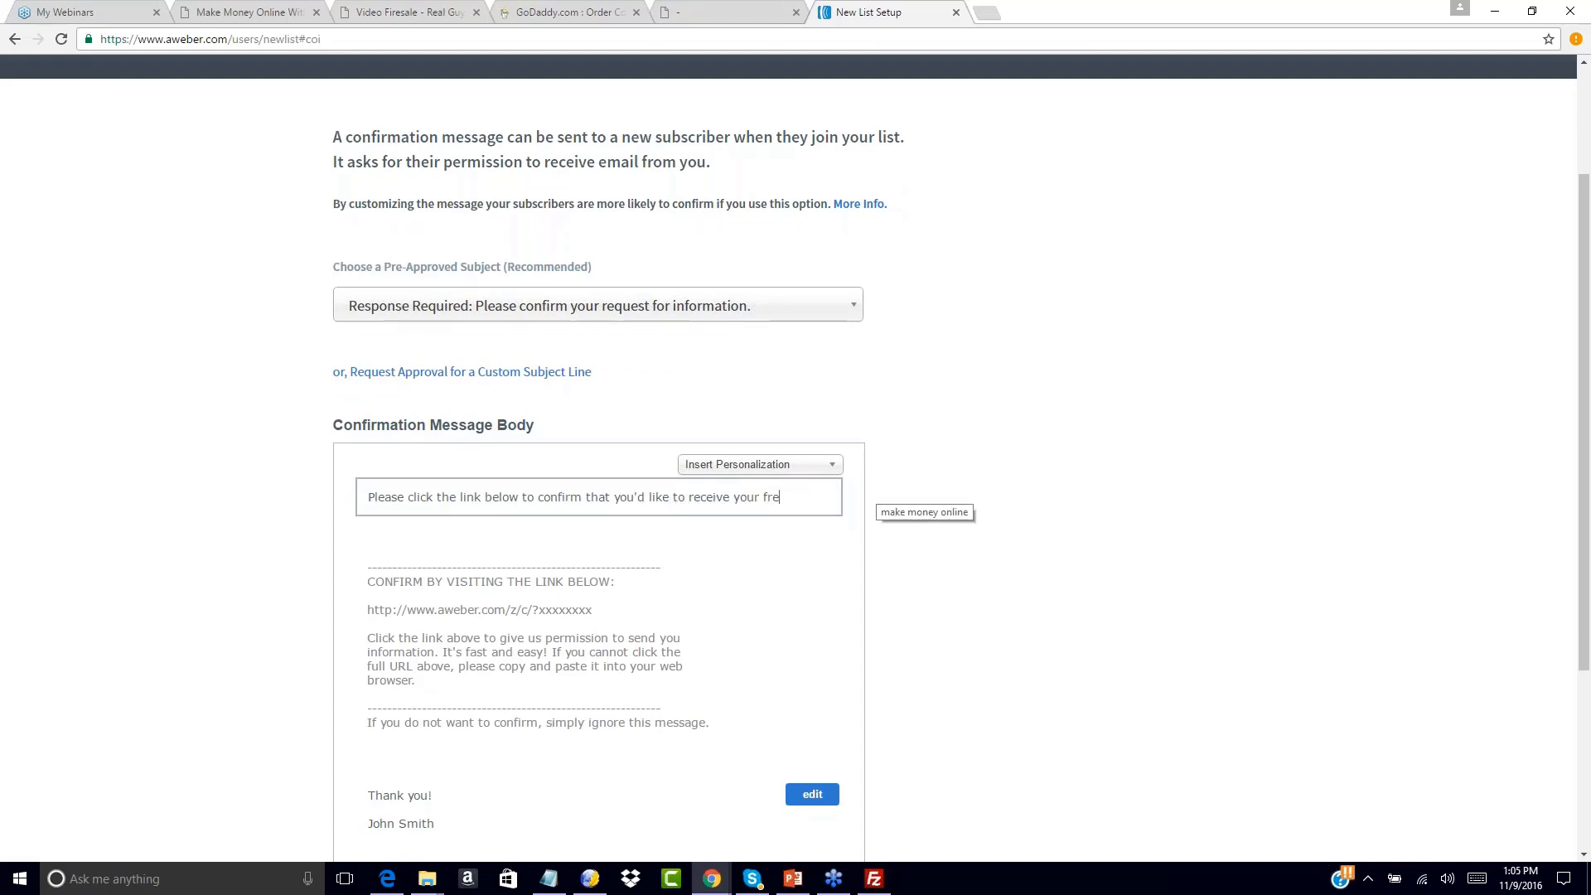
{"action": "type", "text": "e giveaway product!"}
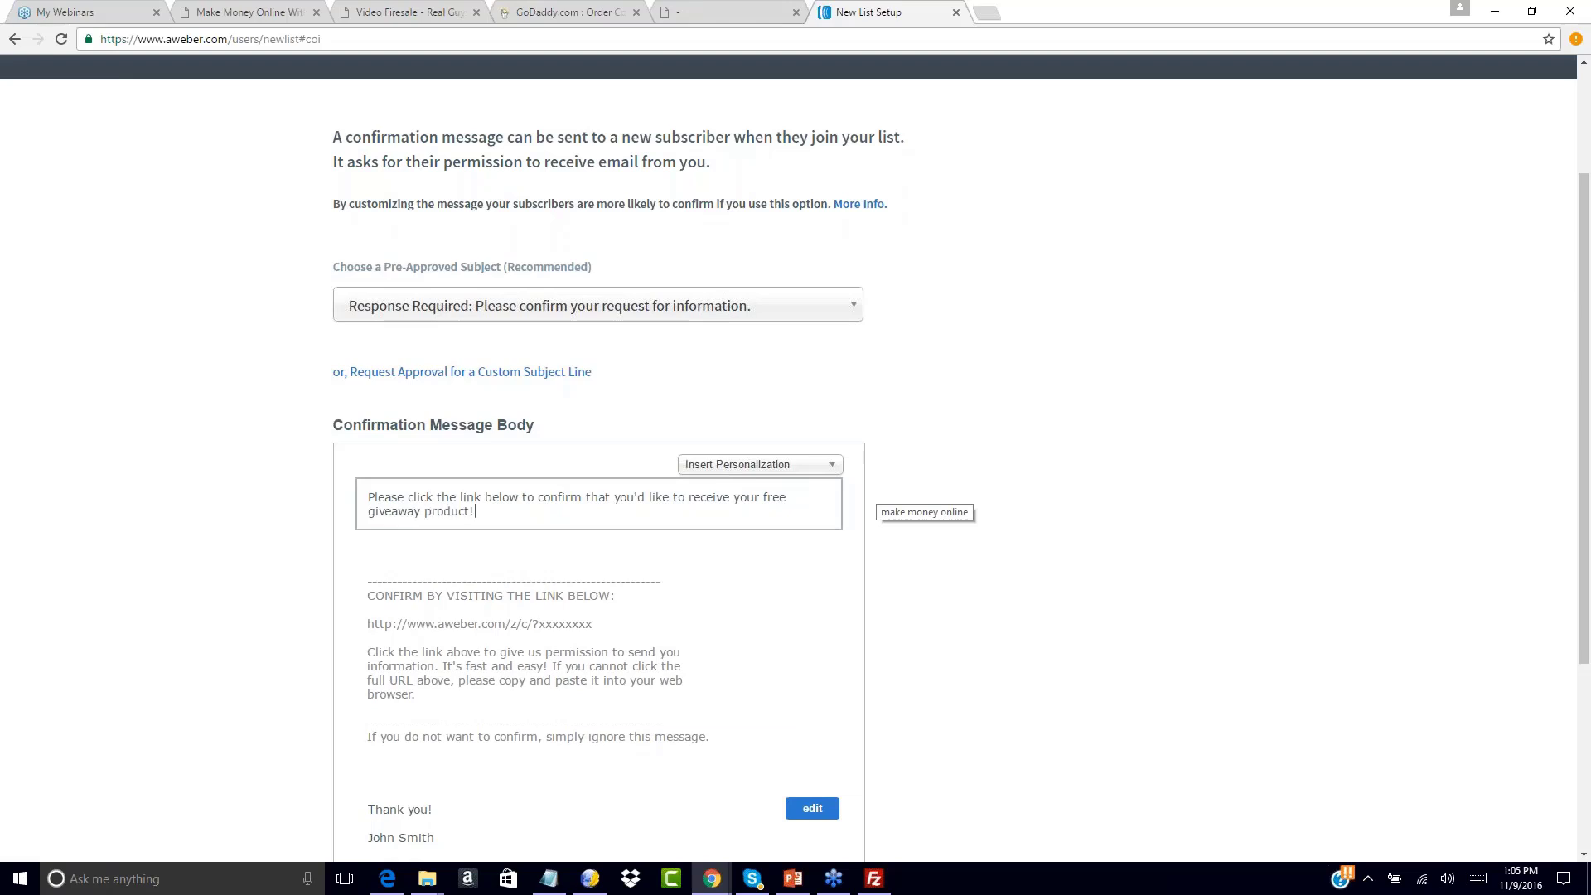
{"action": "scroll", "coordinate": [1057, 608], "scroll_direction": "down", "scroll_amount": 4}
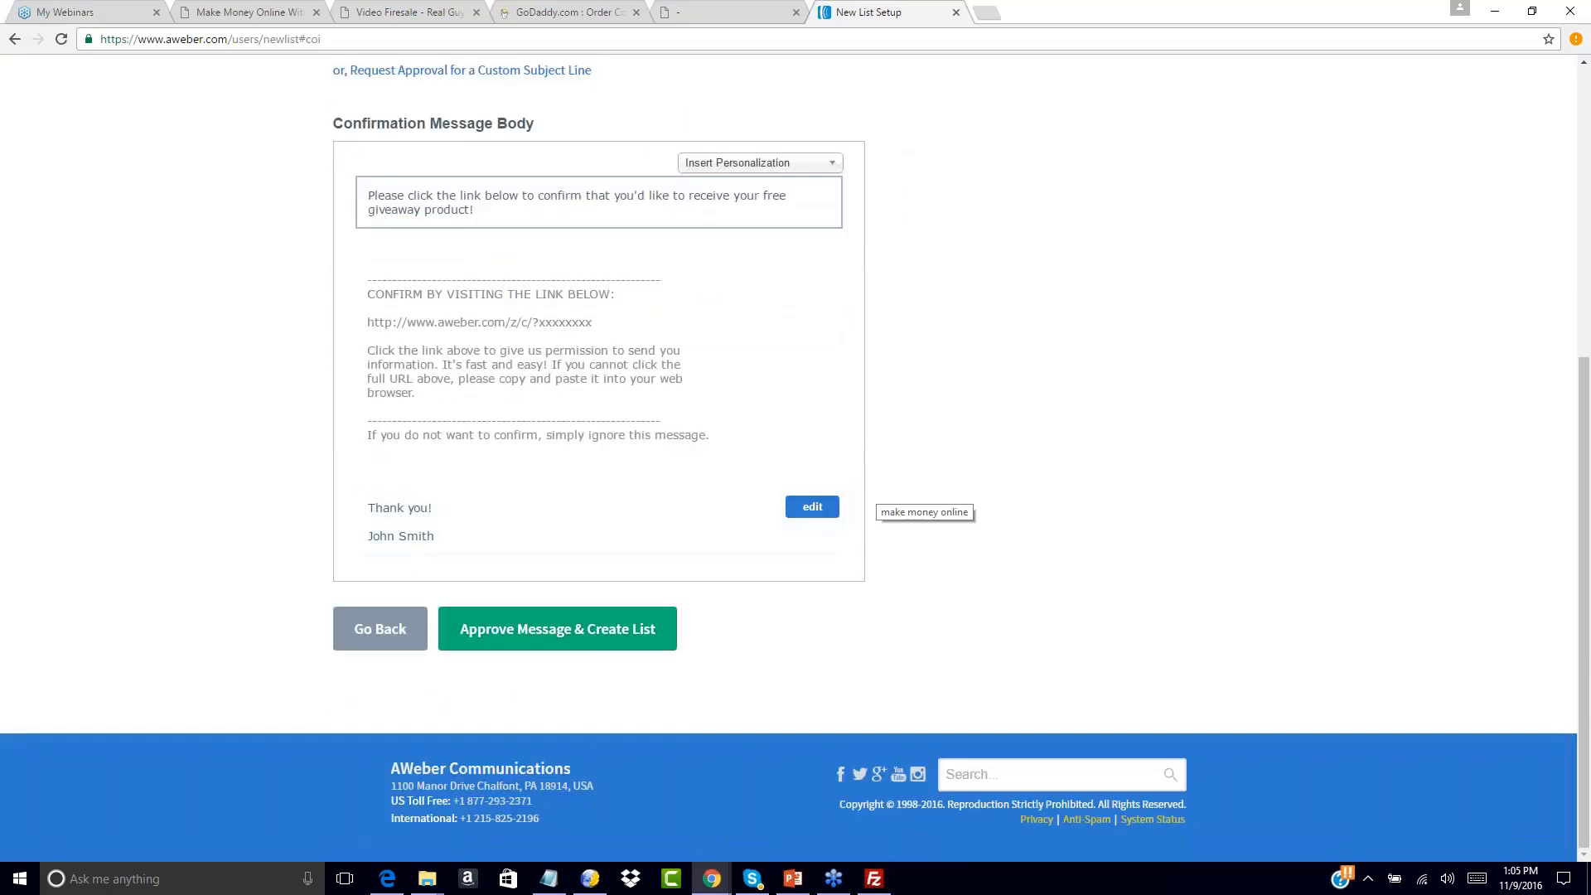
{"action": "scroll", "coordinate": [477, 401], "scroll_direction": "up", "scroll_amount": 6}
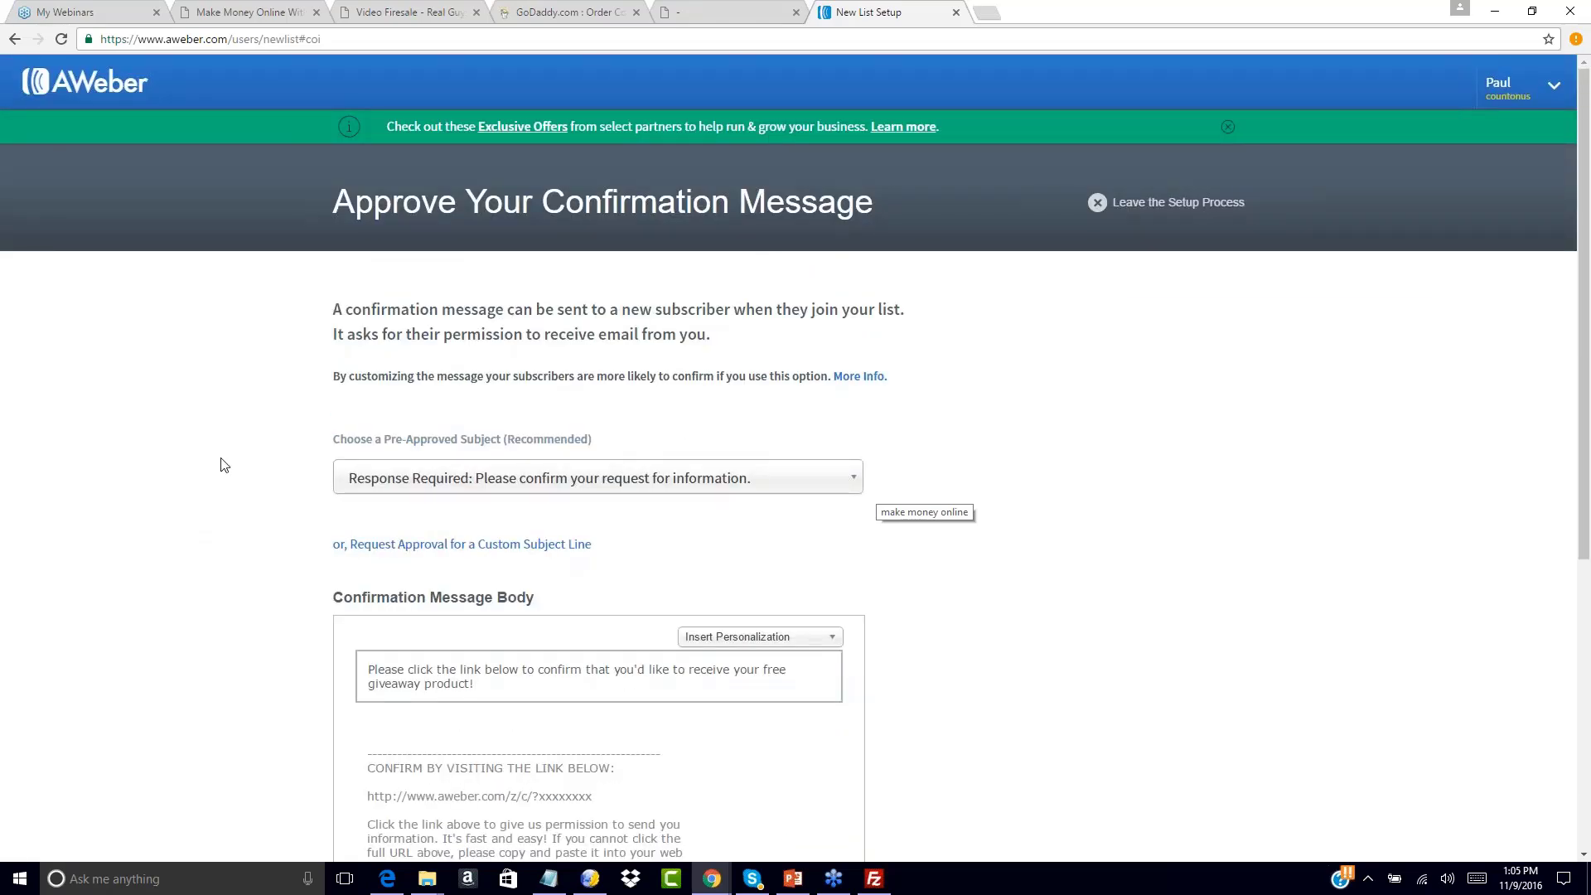
{"action": "scroll", "coordinate": [222, 465], "scroll_direction": "down", "scroll_amount": 5}
{"action": "scroll", "coordinate": [222, 464], "scroll_direction": "down", "scroll_amount": 1}
Approve the message to create the list and select 100dayfunnel1 as the current list
{"action": "left_click", "coordinate": [540, 627]}
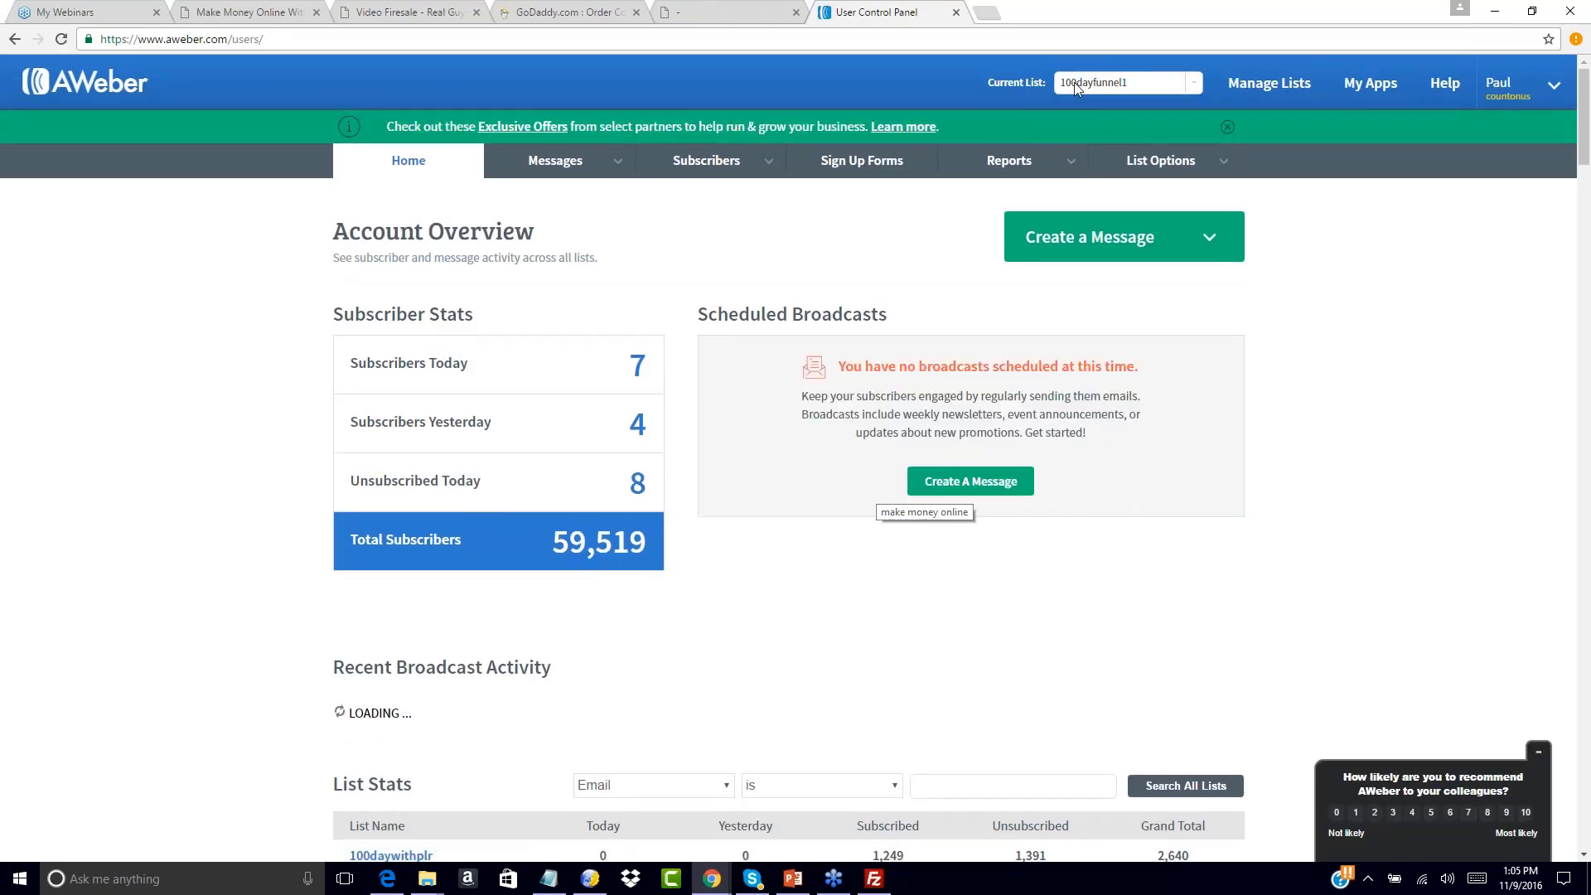
{"action": "left_click", "coordinate": [1182, 93]}
{"action": "mouse_move", "coordinate": [1194, 118]}
{"action": "left_mouse_down"}
{"action": "mouse_move", "coordinate": [1183, 270]}
{"action": "mouse_move", "coordinate": [1196, 110]}
{"action": "left_mouse_up"}
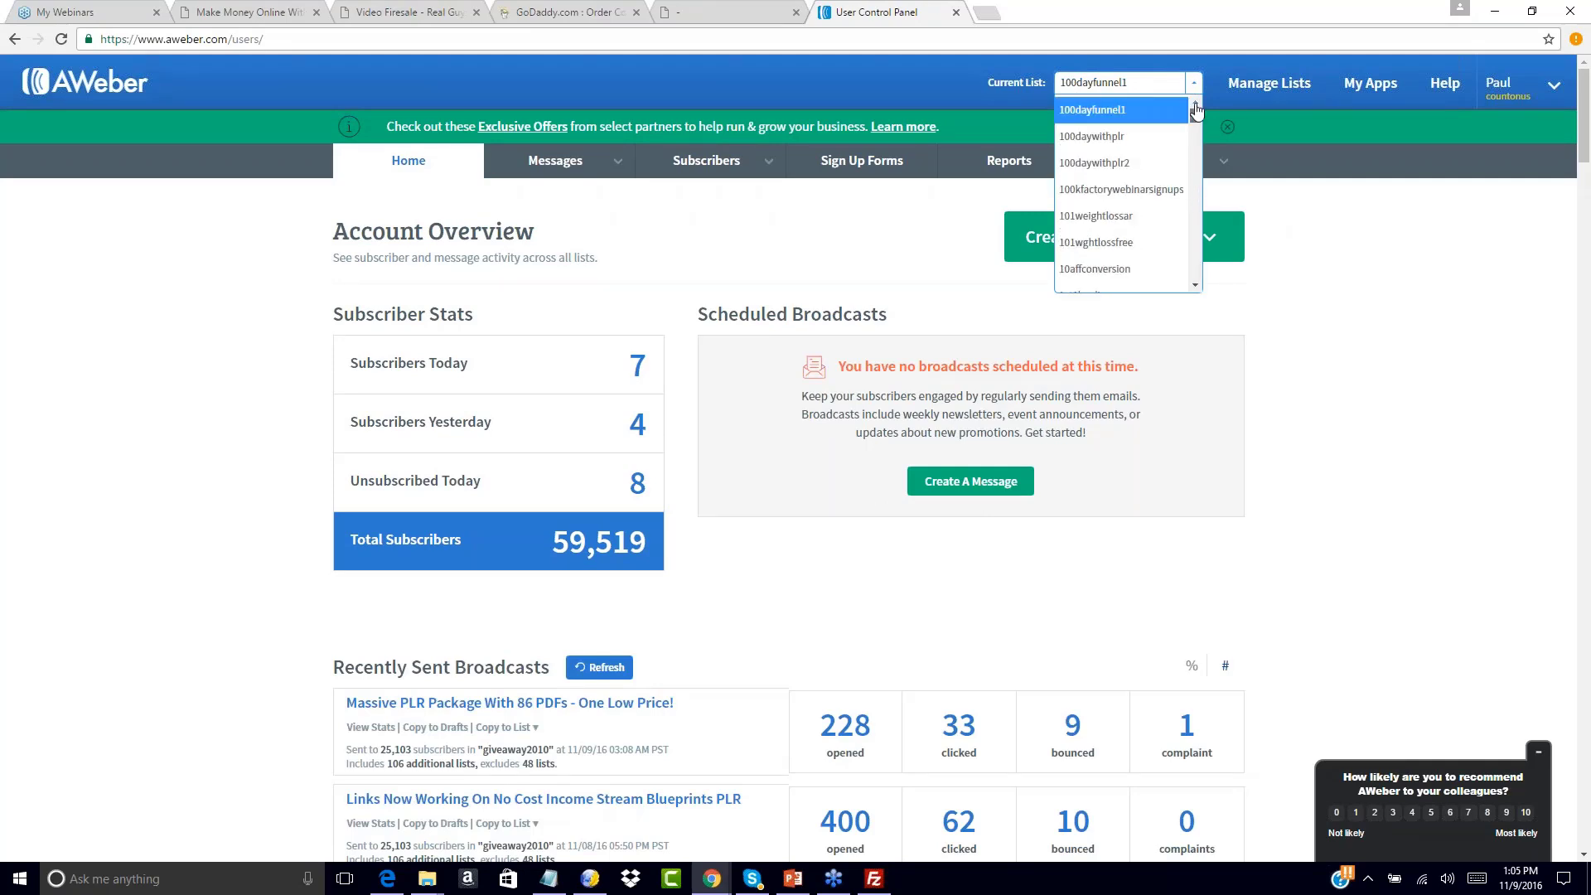
{"action": "left_click", "coordinate": [1378, 232]}
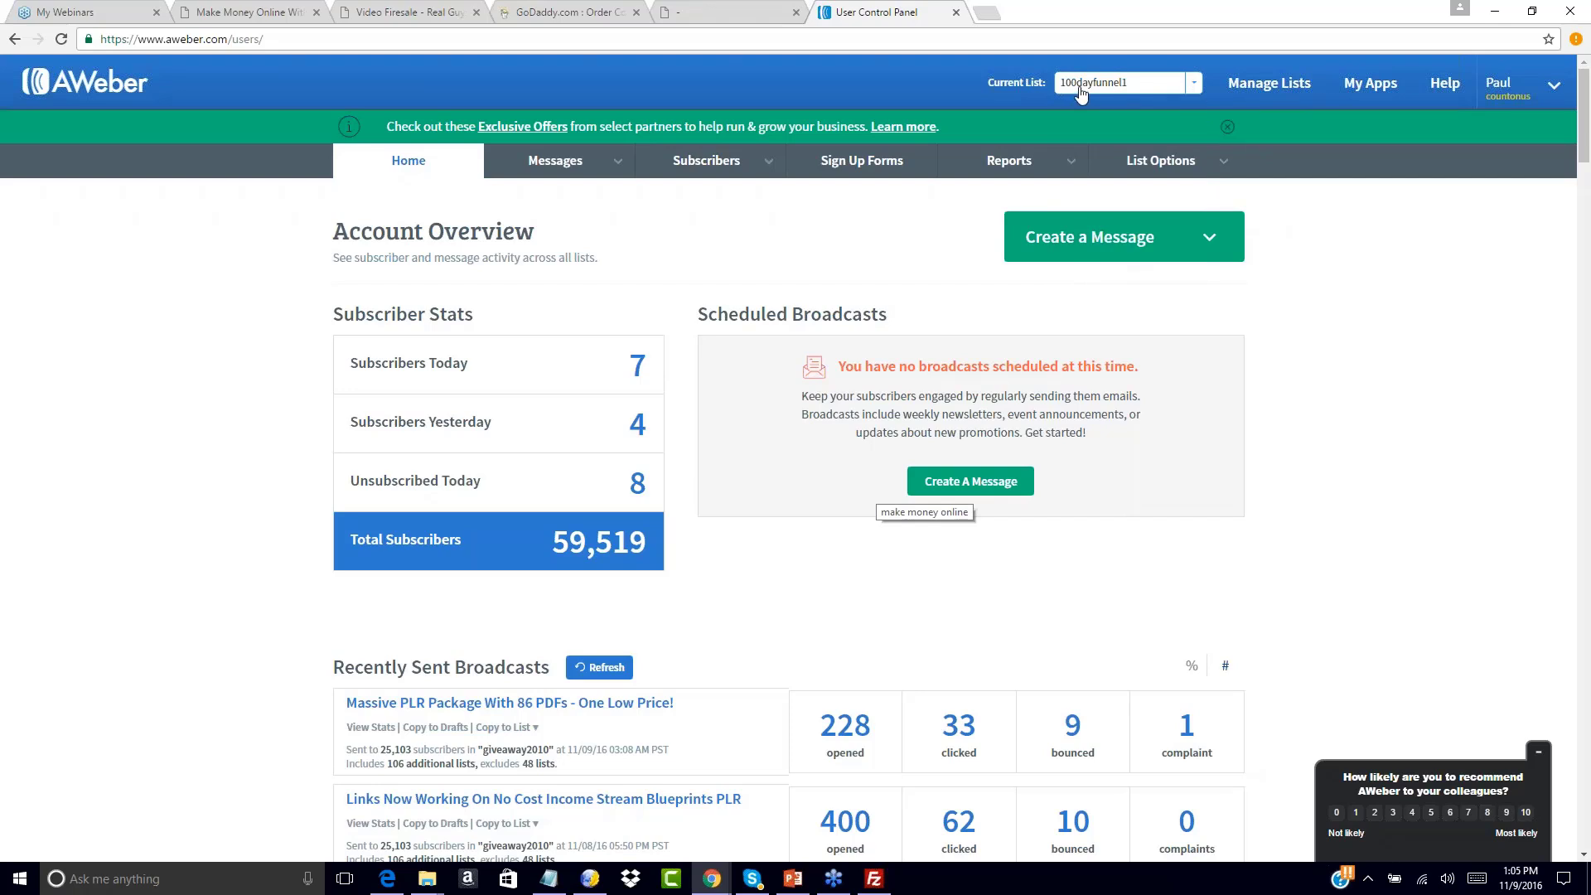
{"action": "left_click", "coordinate": [1196, 85]}
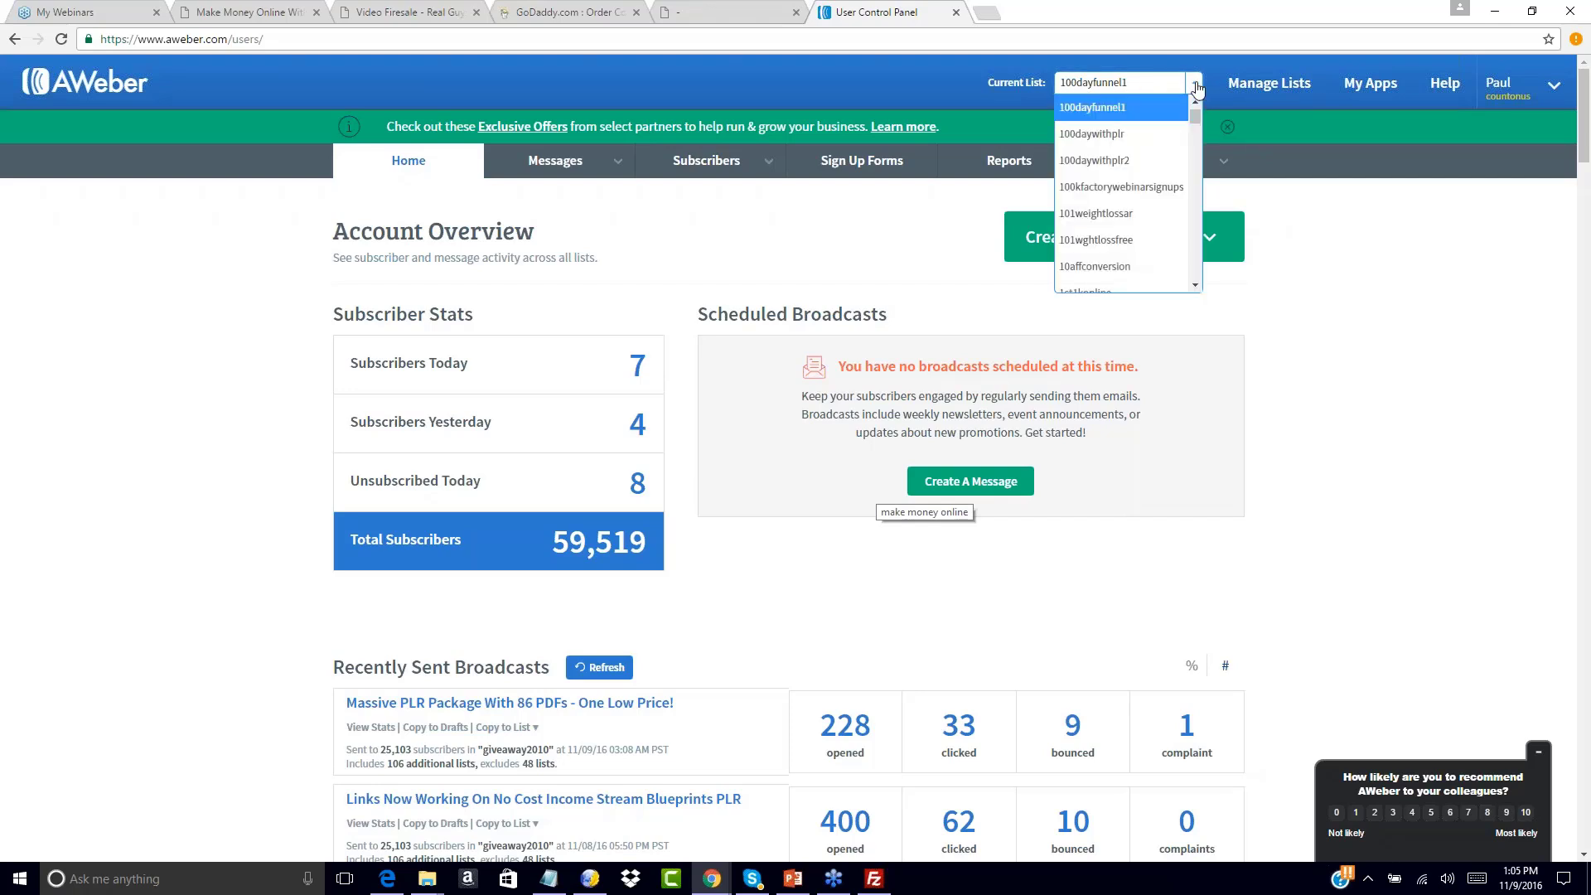
{"action": "left_click", "coordinate": [1095, 109]}
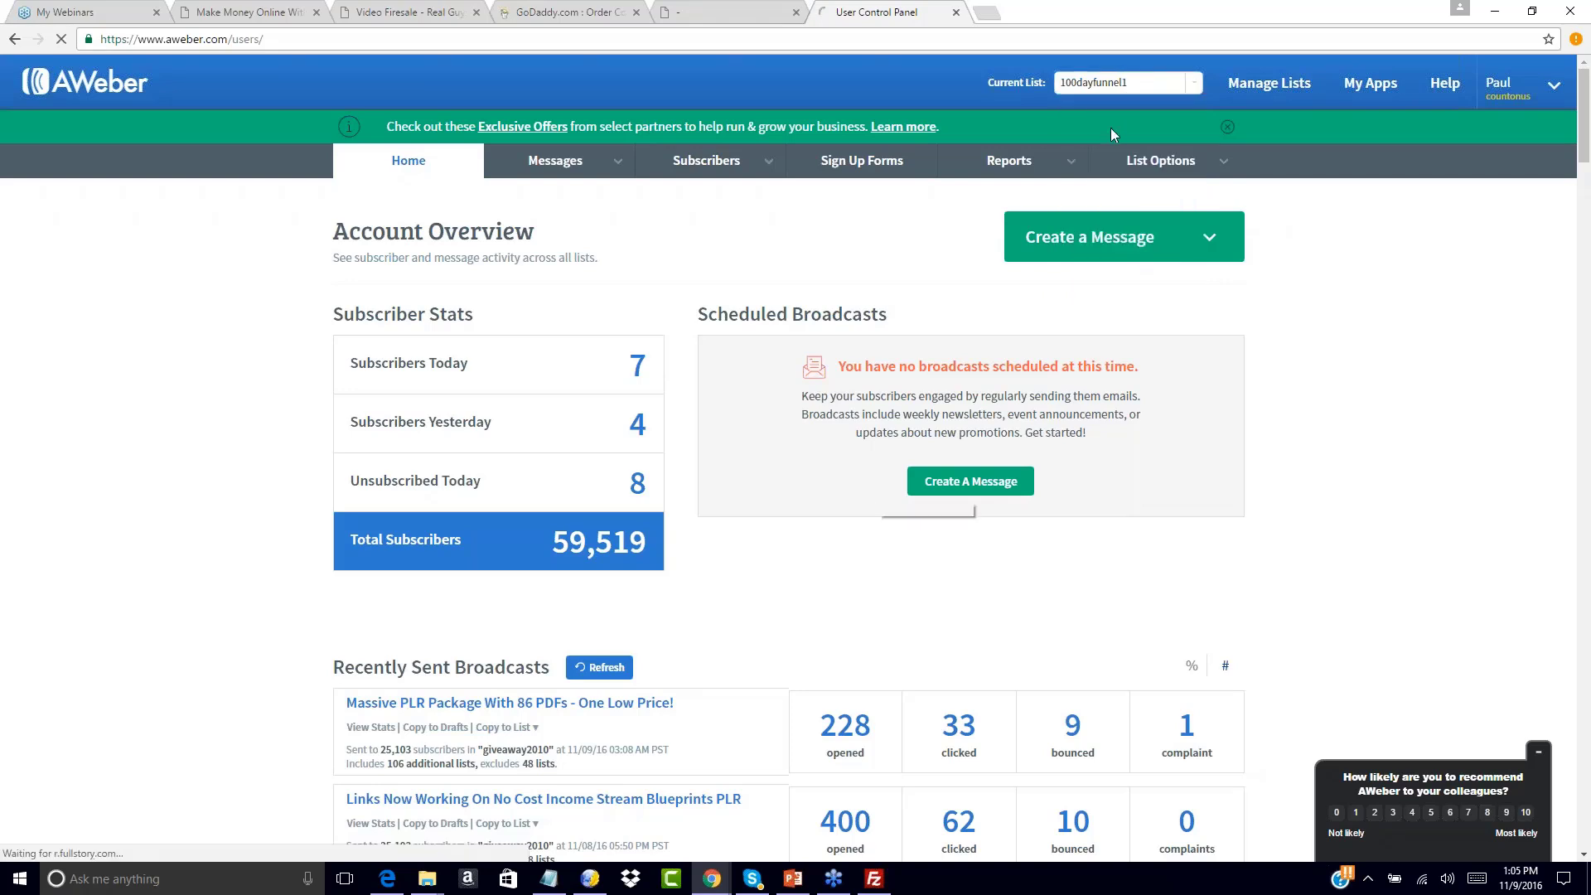
{"action": "mouse_move", "coordinate": [1224, 165]}
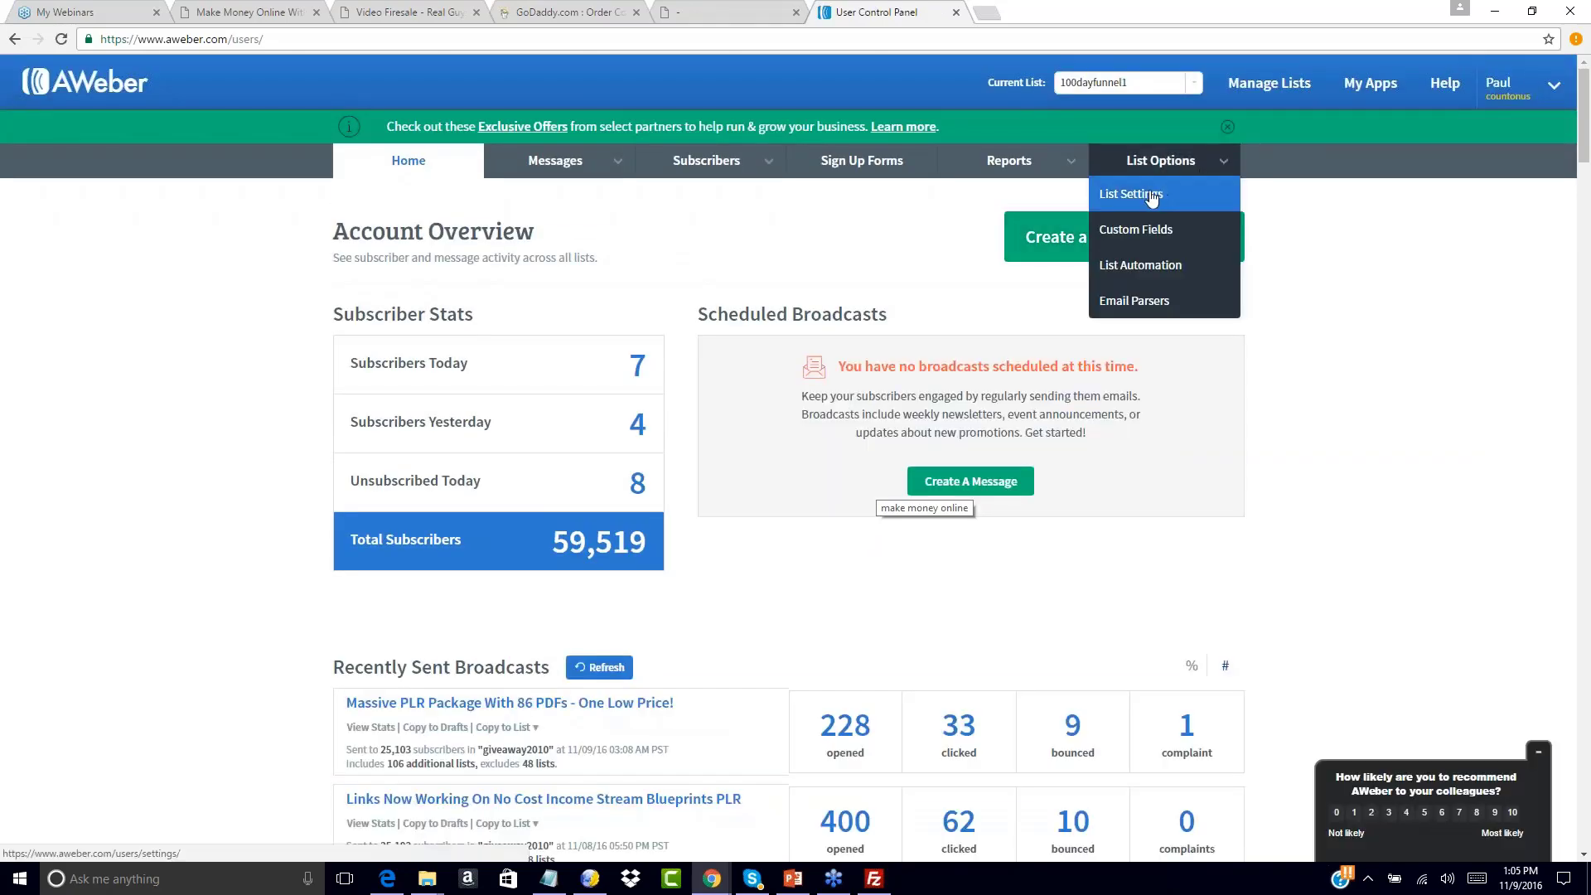
Open List Settings for 100dayfunnel1 and review the Personalize Your List section
{"action": "left_click", "coordinate": [1151, 196]}
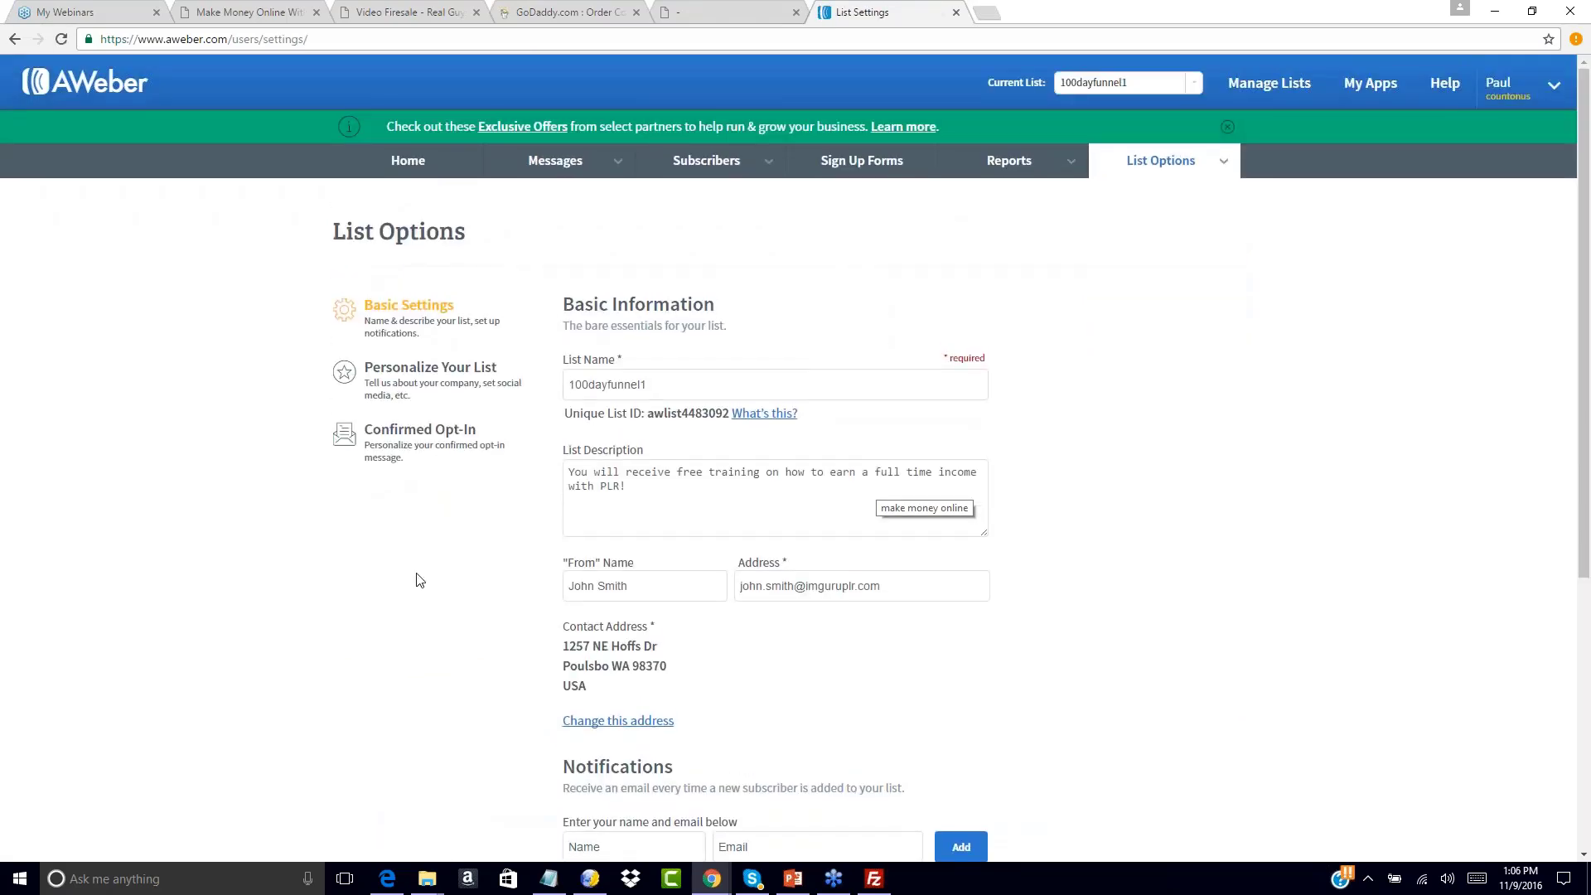
{"action": "scroll", "coordinate": [391, 627], "scroll_direction": "down", "scroll_amount": 4}
{"action": "scroll", "coordinate": [391, 628], "scroll_direction": "up", "scroll_amount": 4}
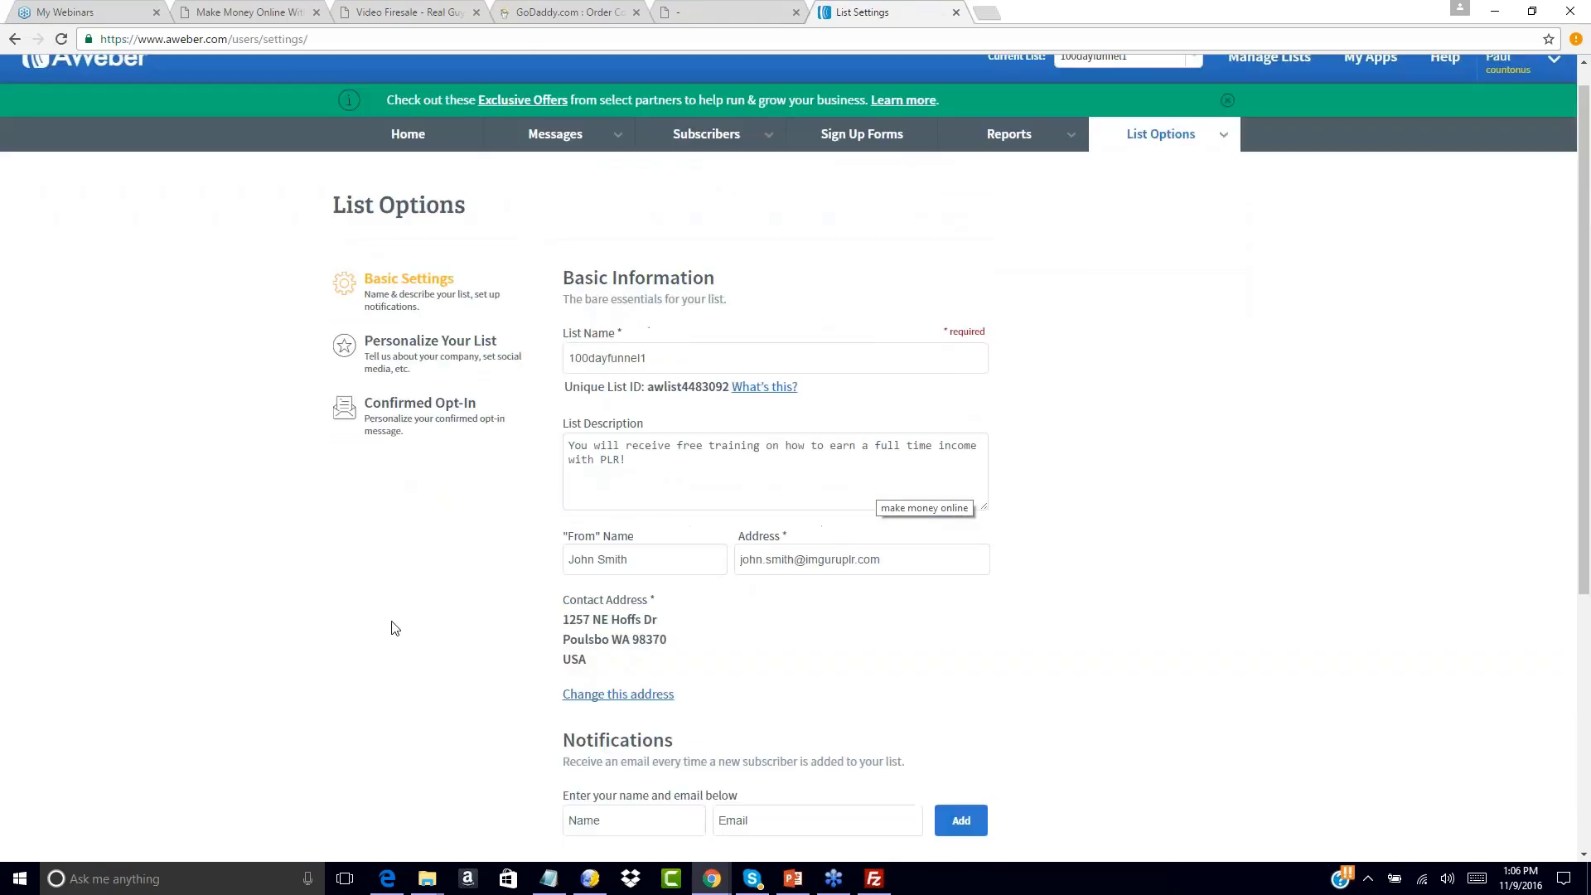
{"action": "scroll", "coordinate": [391, 627], "scroll_direction": "up", "scroll_amount": 1}
{"action": "left_click", "coordinate": [430, 366]}
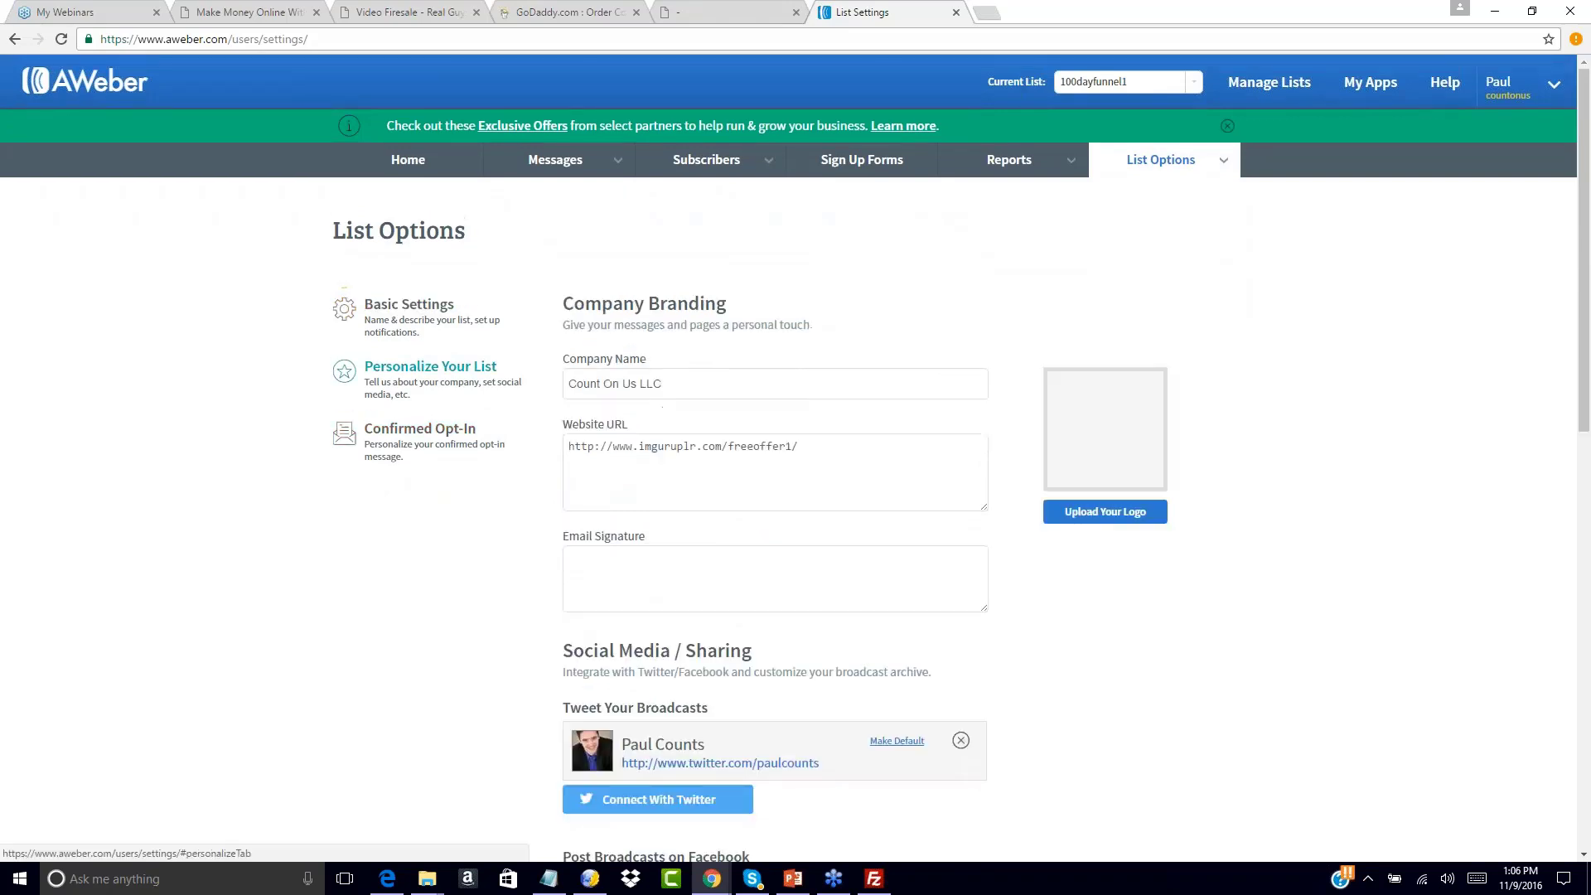
{"action": "left_click", "coordinate": [608, 558]}
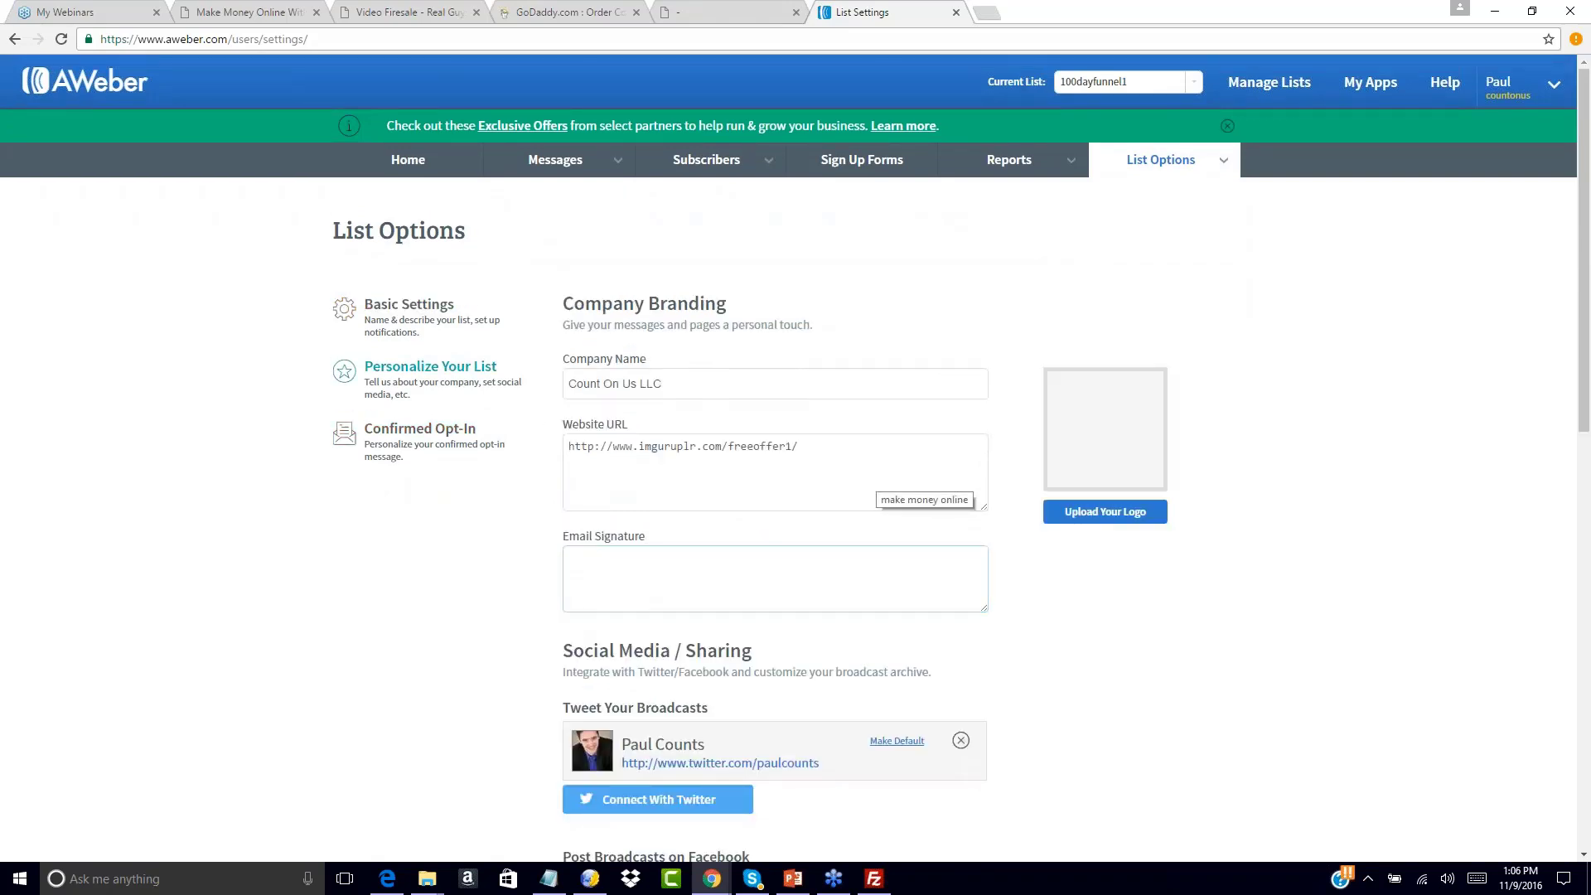
{"action": "scroll", "coordinate": [450, 604], "scroll_direction": "down", "scroll_amount": 5}
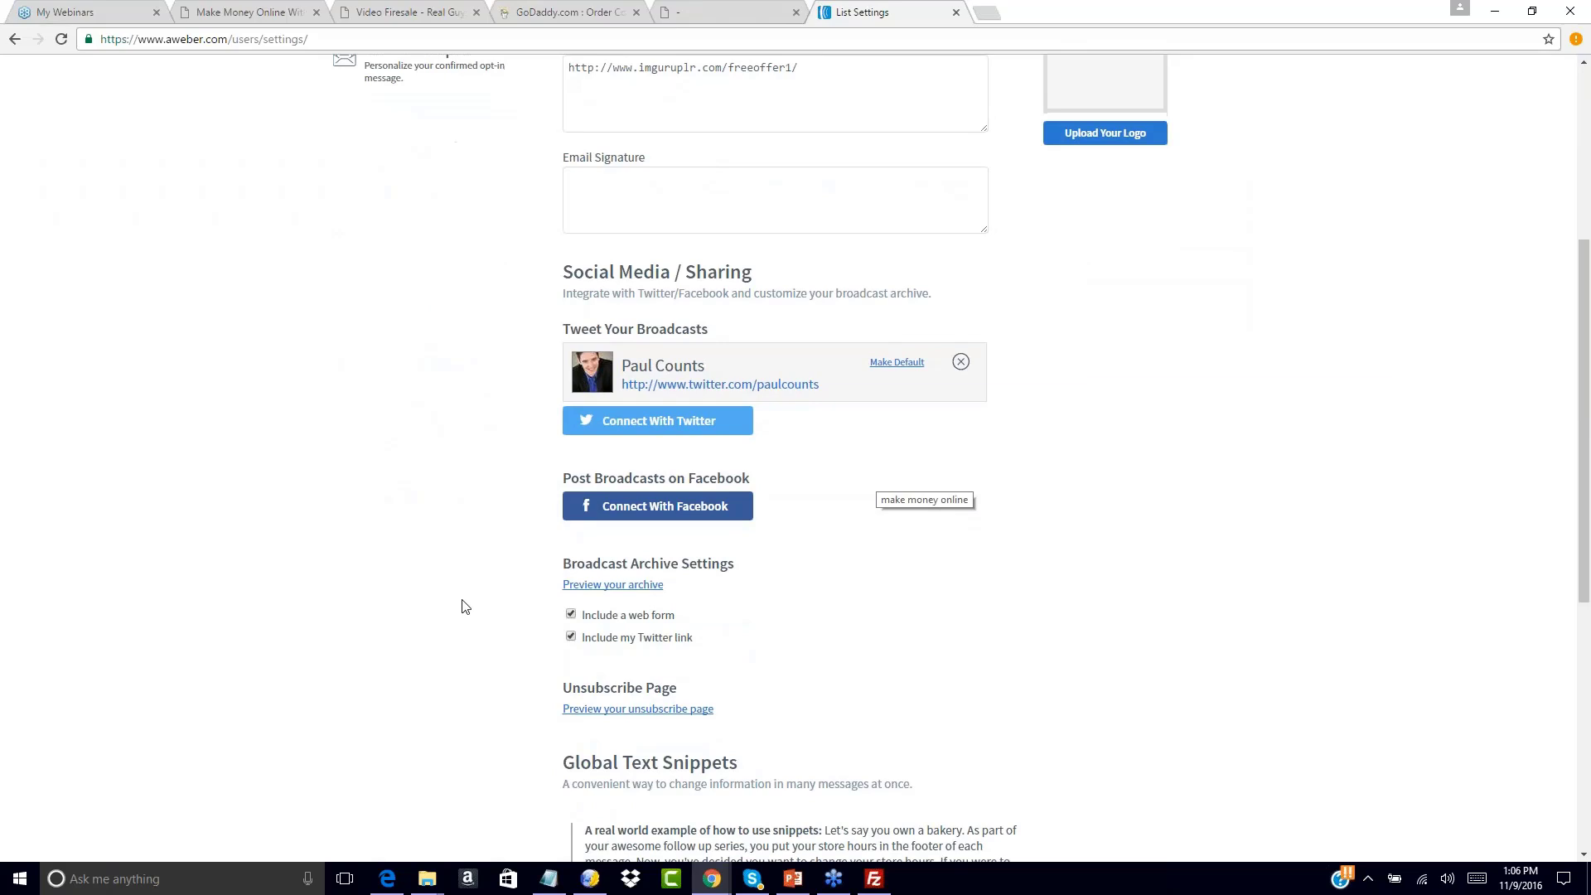
{"action": "scroll", "coordinate": [389, 346], "scroll_direction": "up", "scroll_amount": 5}
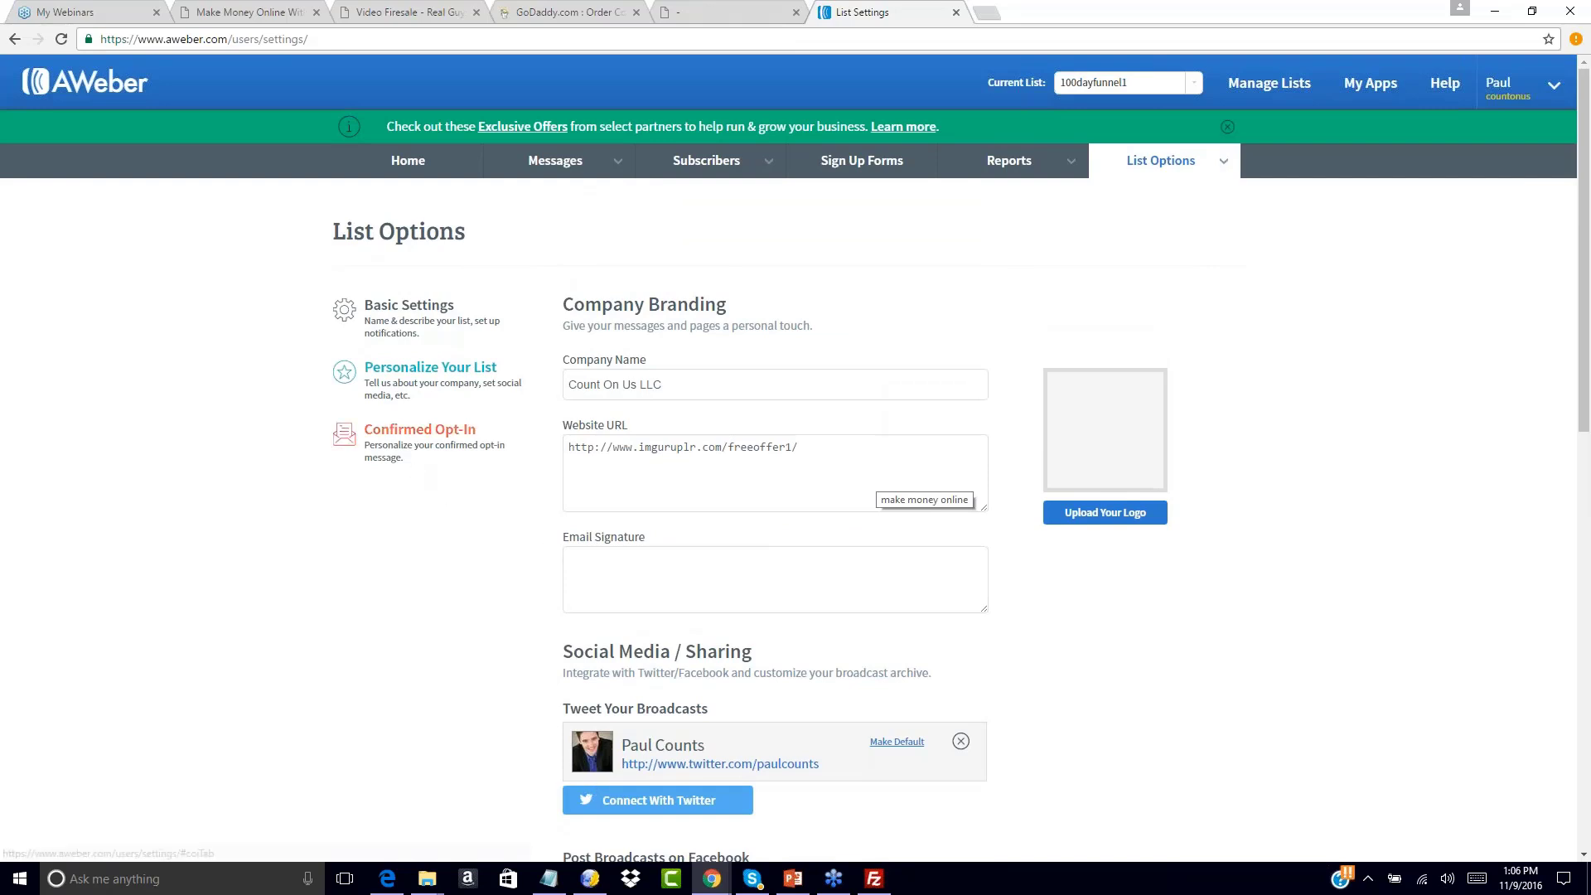
Show the Confirmed Opt-In settings and scroll down to the web form and import toggles
{"action": "left_click", "coordinate": [447, 430]}
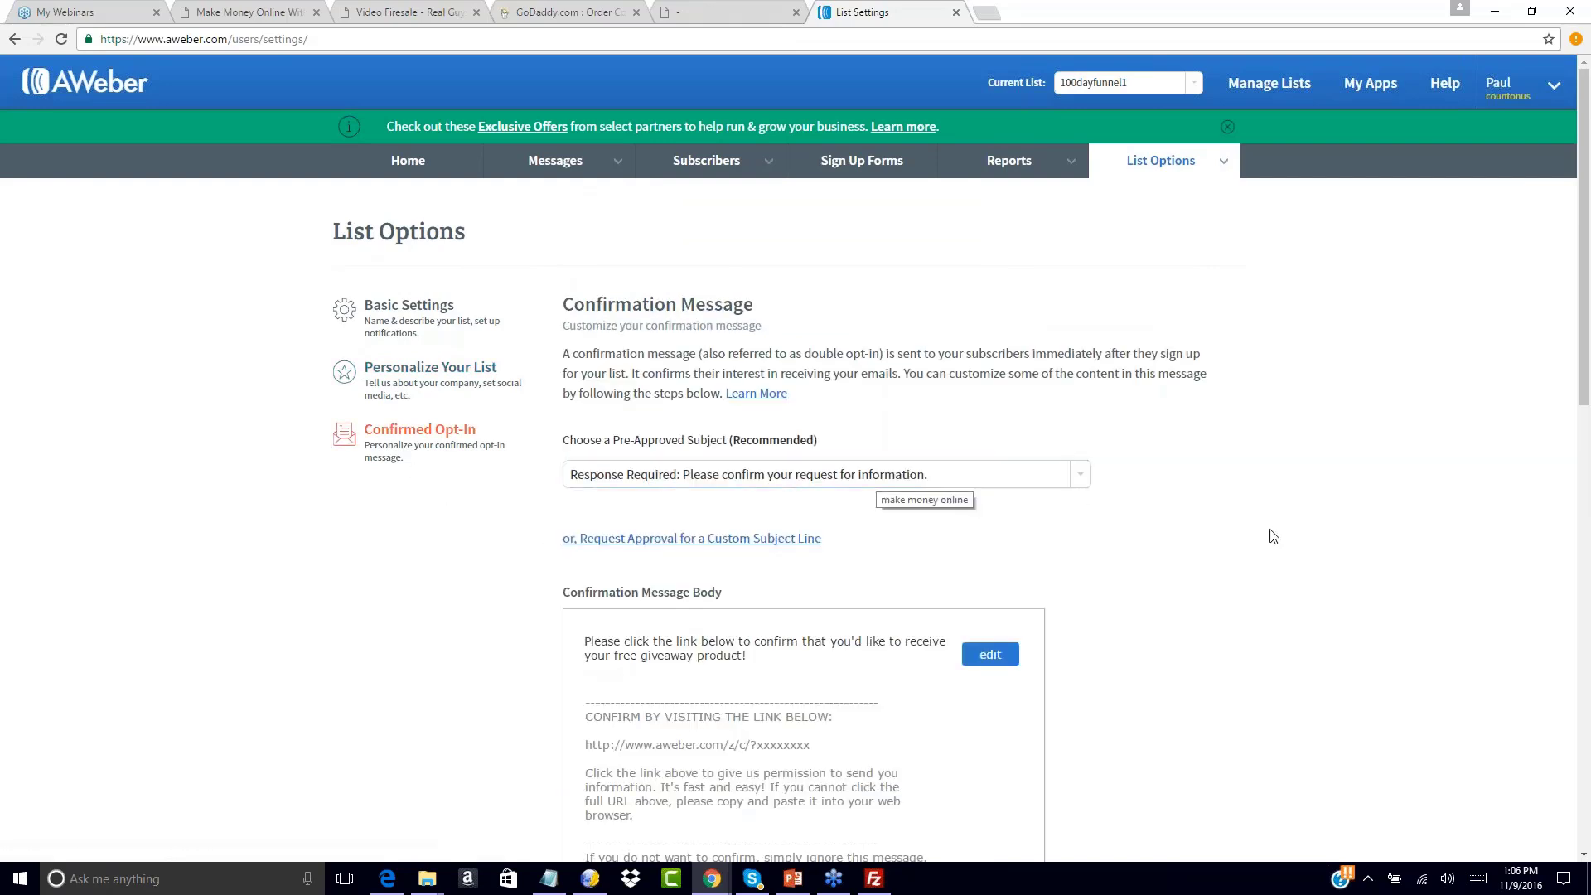
{"action": "scroll", "coordinate": [1270, 536], "scroll_direction": "down", "scroll_amount": 3}
{"action": "scroll", "coordinate": [1273, 536], "scroll_direction": "down", "scroll_amount": 2}
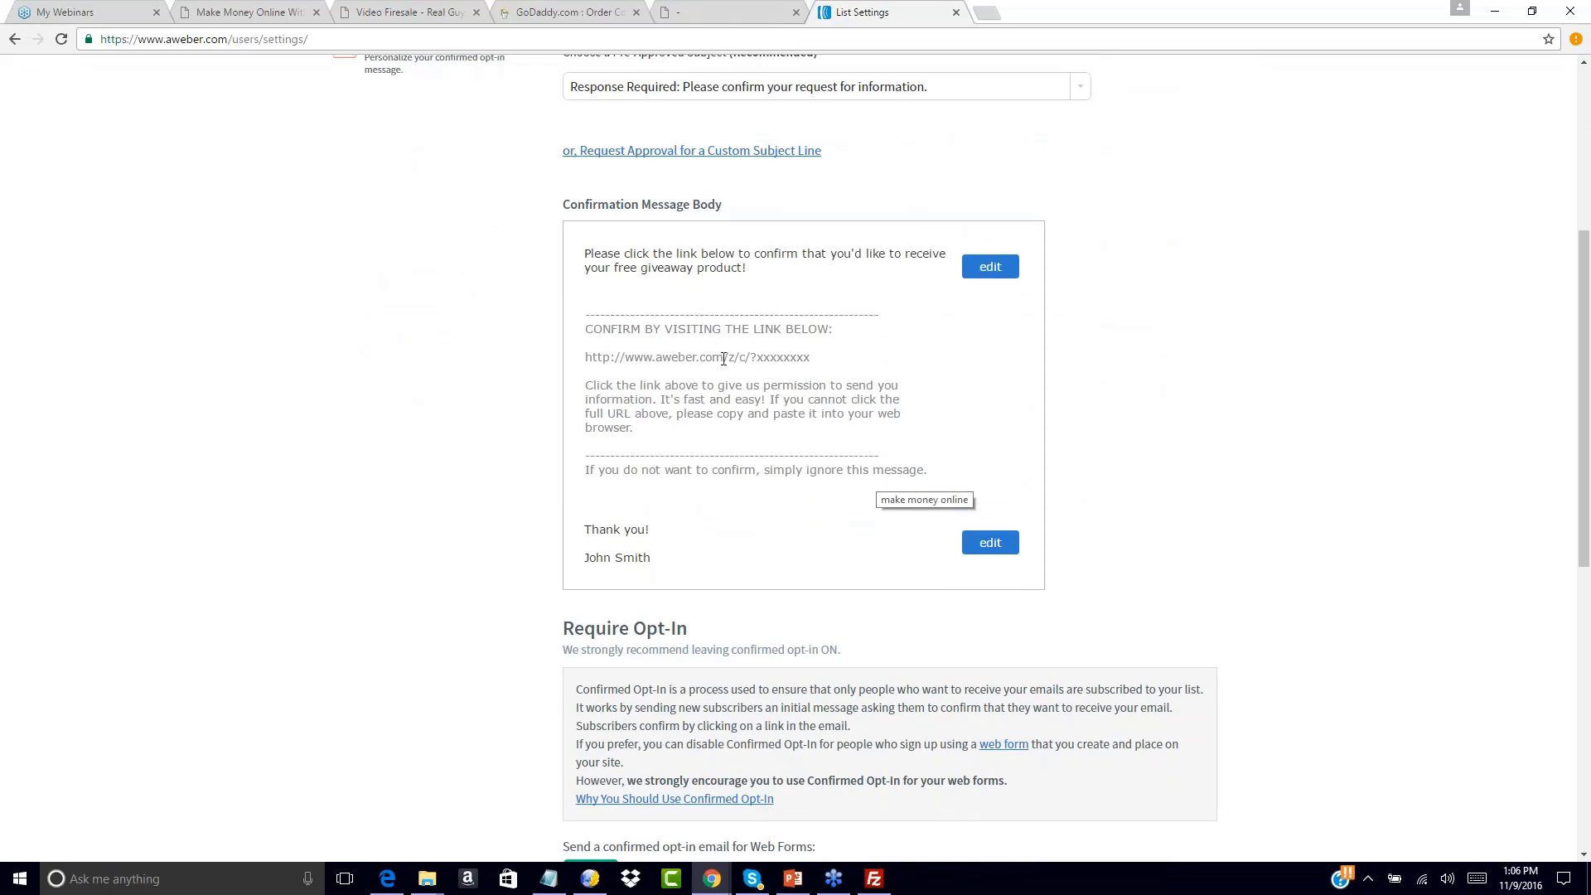
{"action": "scroll", "coordinate": [571, 590], "scroll_direction": "down", "scroll_amount": 4}
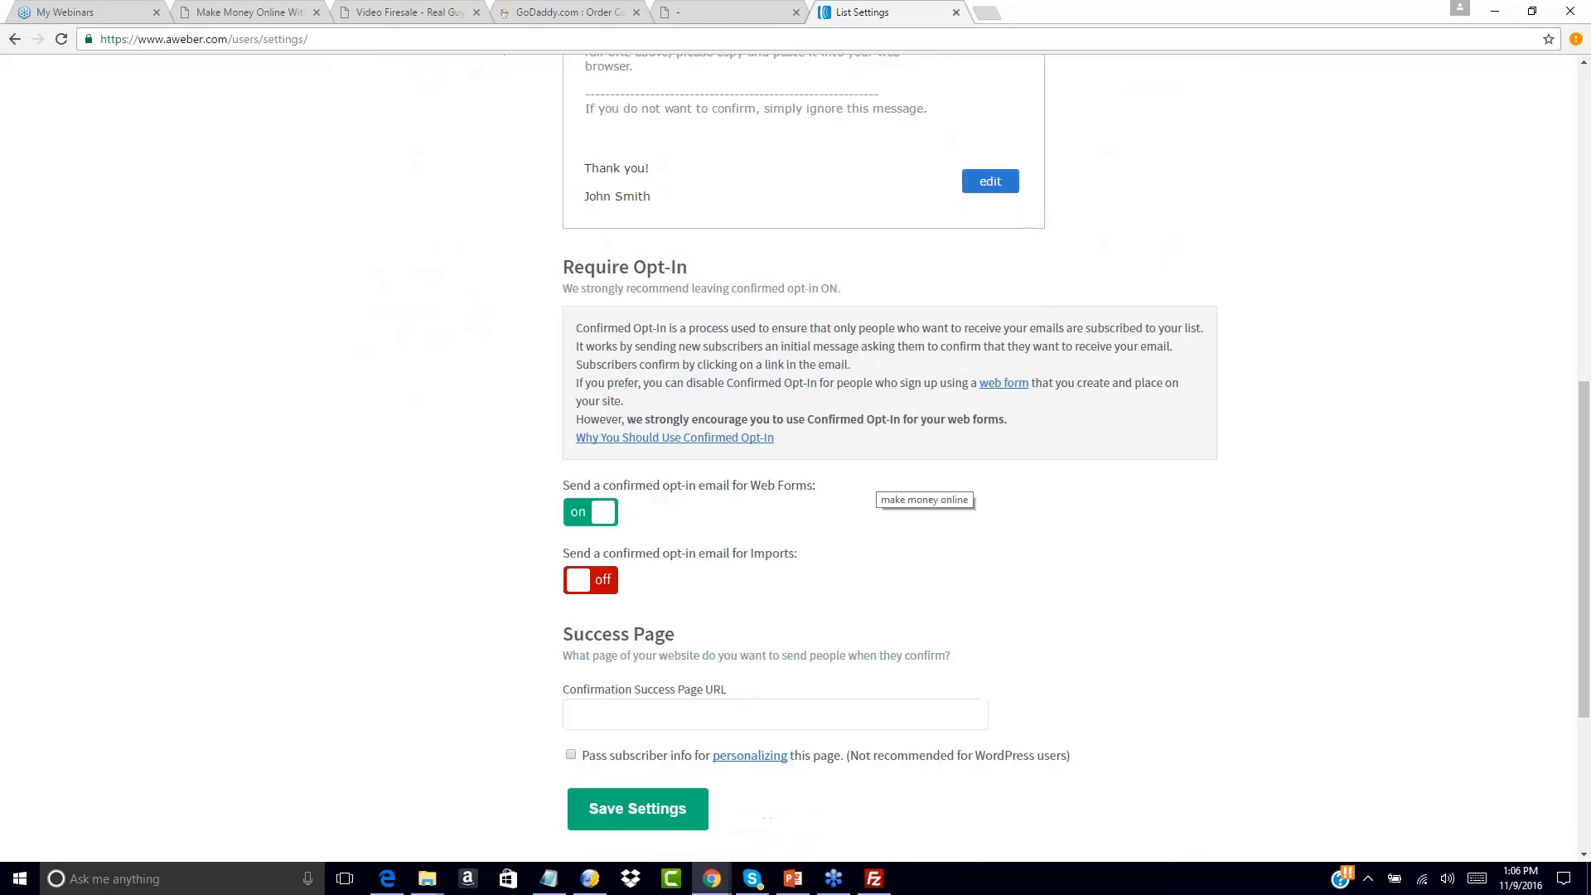
Switch off the Web Forms confirmed opt-in email and answer YES to confirm
{"action": "left_click", "coordinate": [603, 513]}
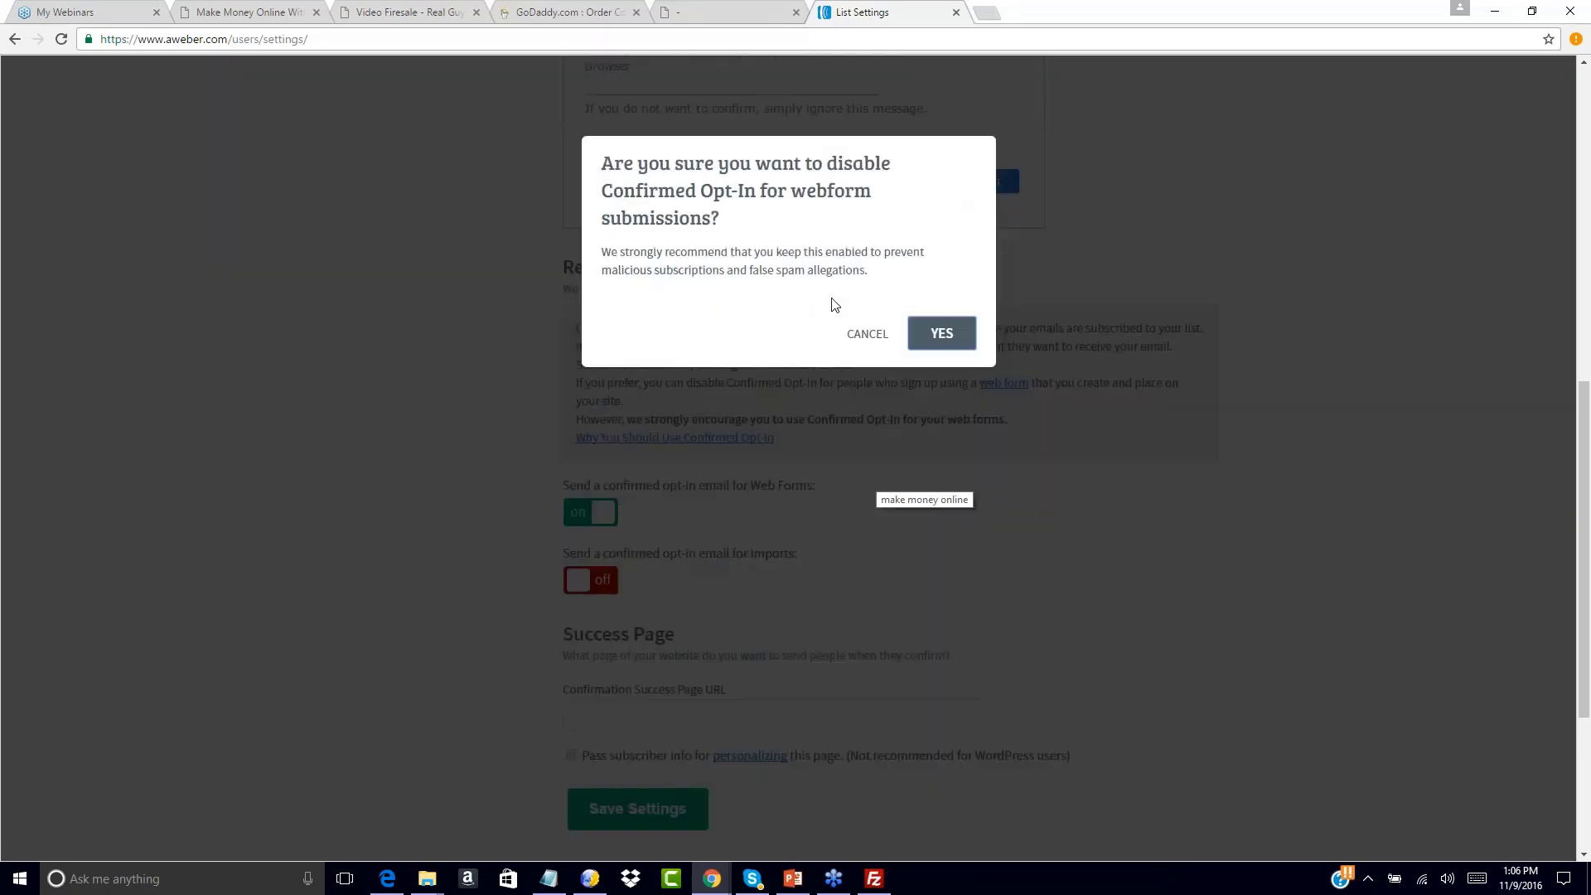
{"action": "left_click", "coordinate": [943, 333]}
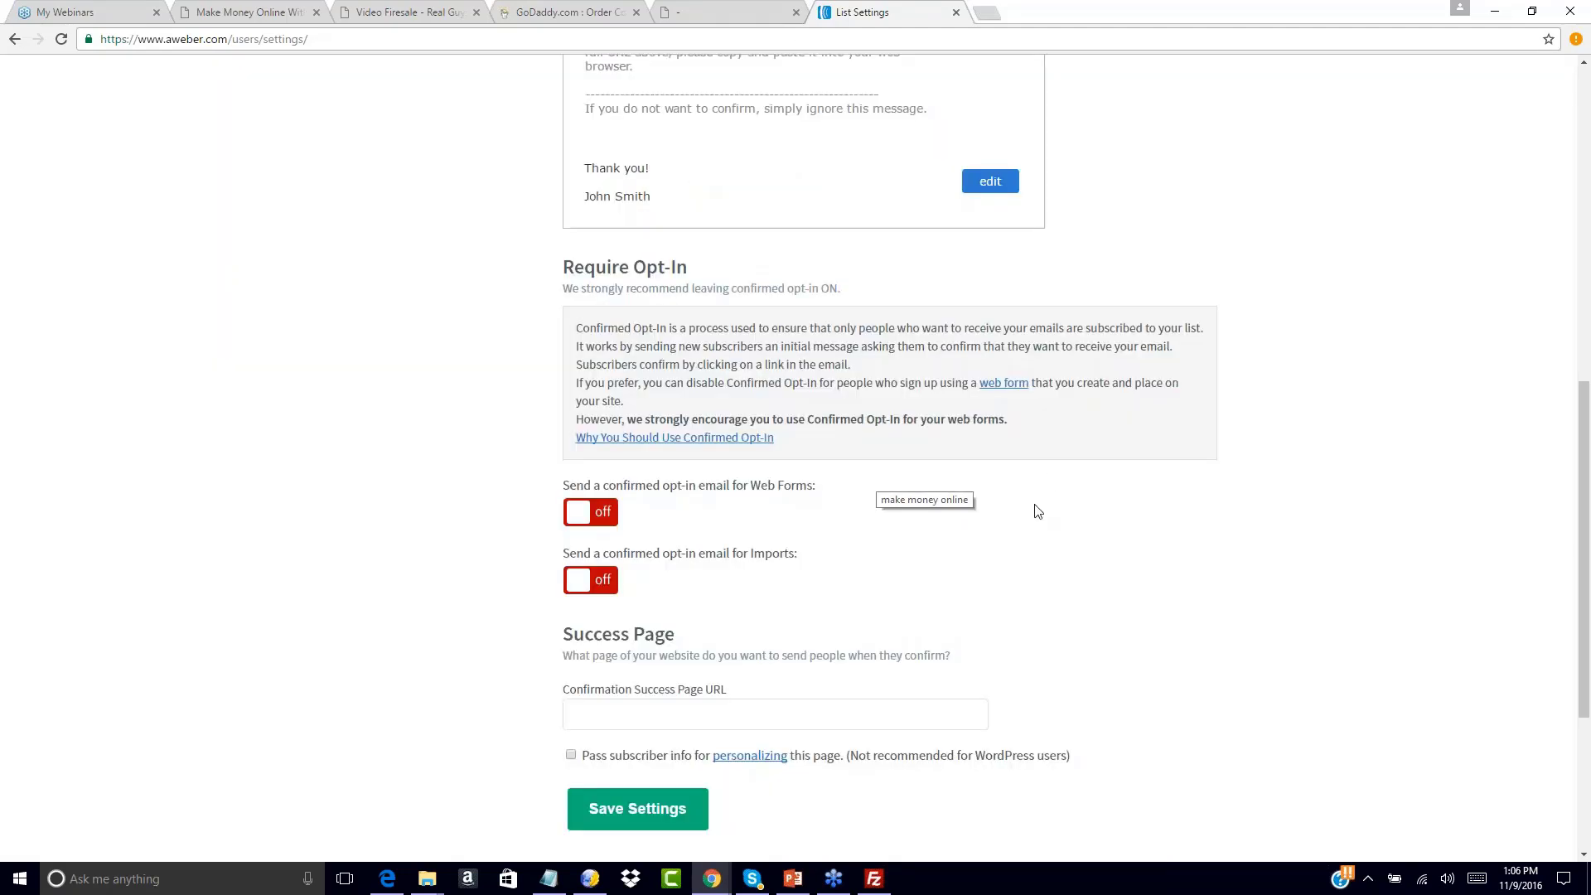
{"action": "scroll", "coordinate": [1037, 511], "scroll_direction": "up", "scroll_amount": 1}
{"action": "scroll", "coordinate": [1037, 511], "scroll_direction": "down", "scroll_amount": 1}
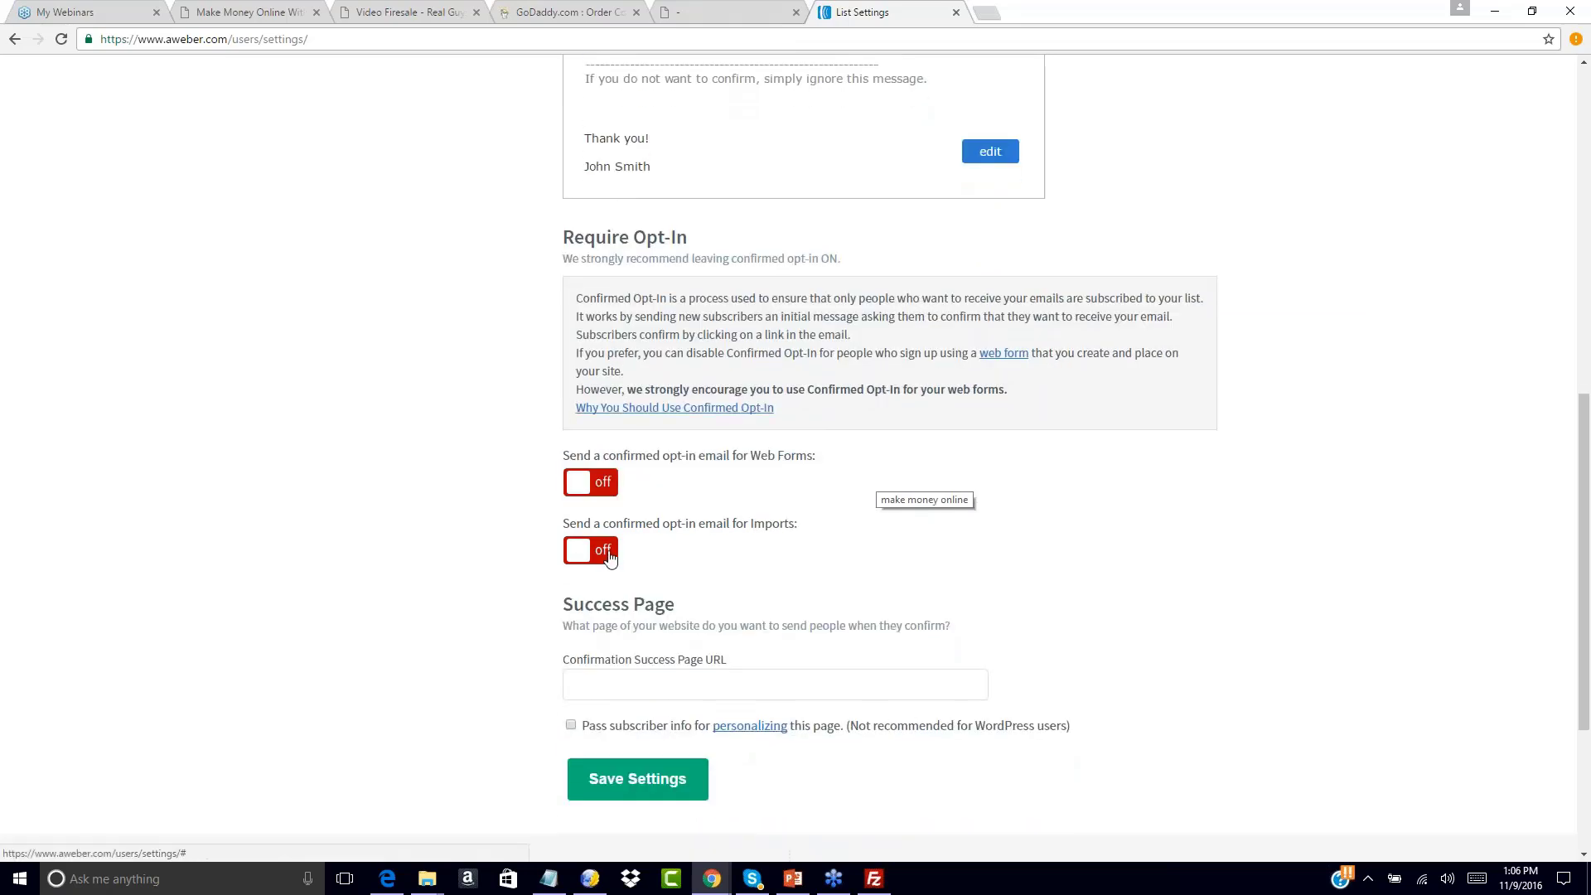
{"action": "scroll", "coordinate": [728, 472], "scroll_direction": "up", "scroll_amount": 4}
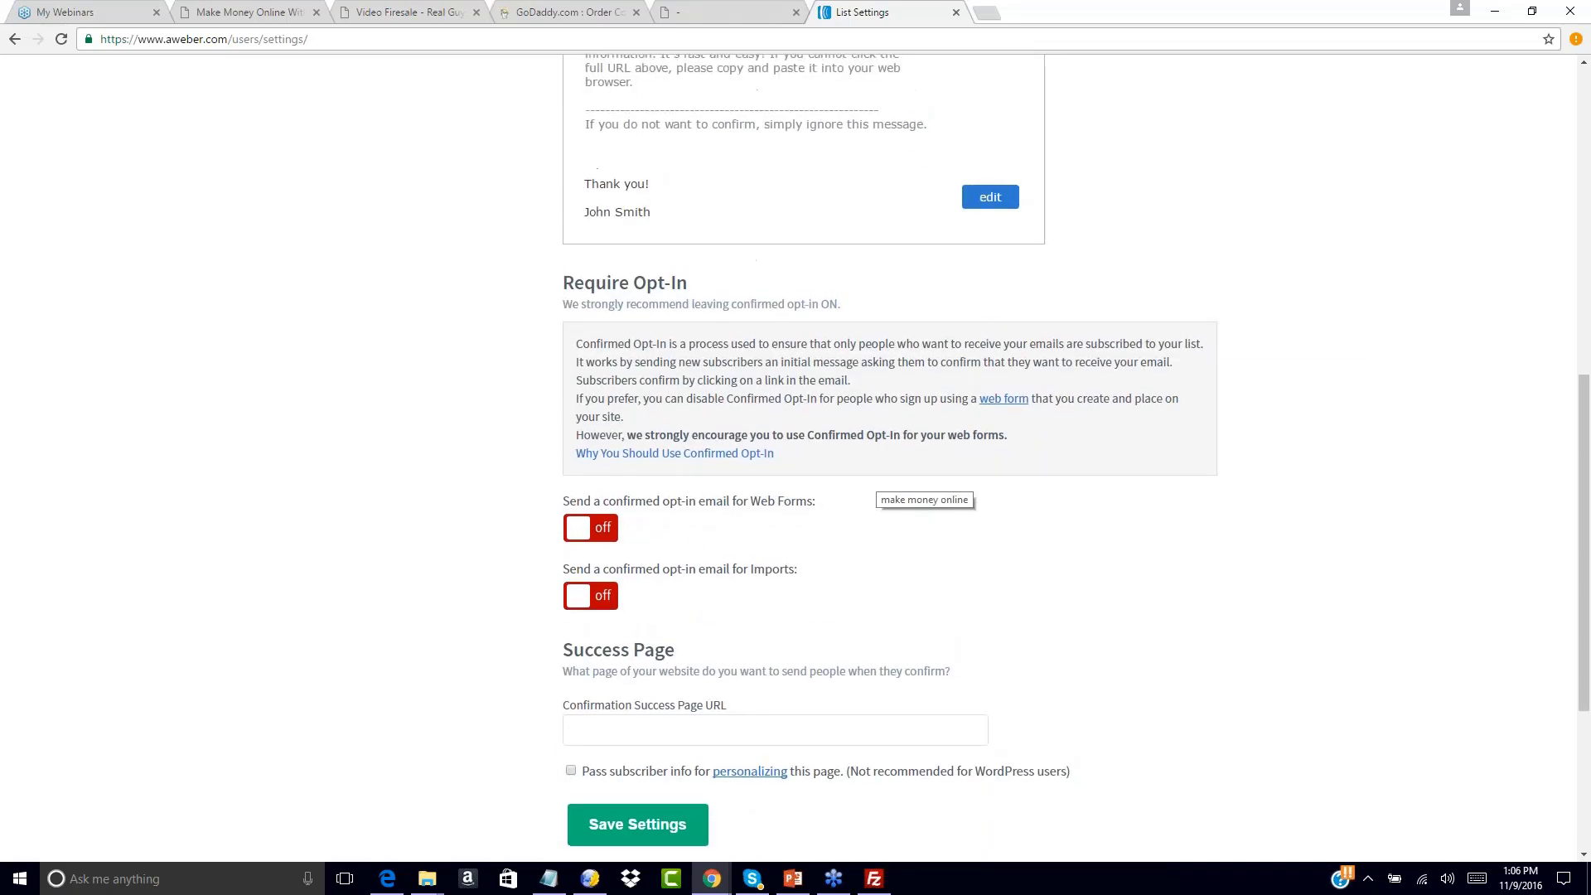
{"action": "scroll", "coordinate": [740, 515], "scroll_direction": "up", "scroll_amount": 5}
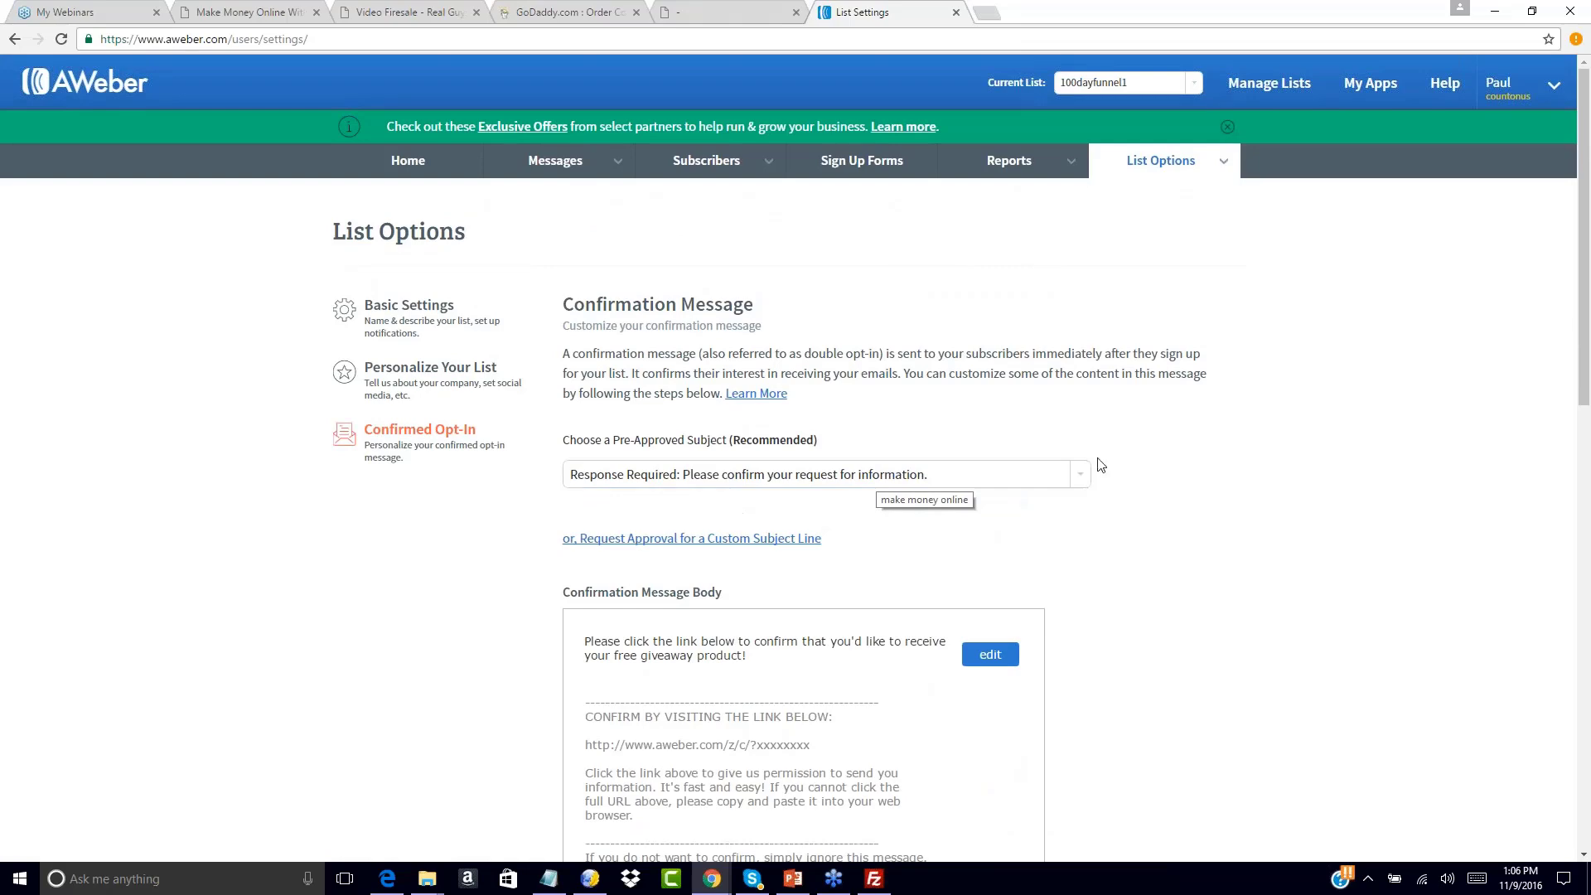
{"action": "scroll", "coordinate": [1191, 472], "scroll_direction": "down", "scroll_amount": 10}
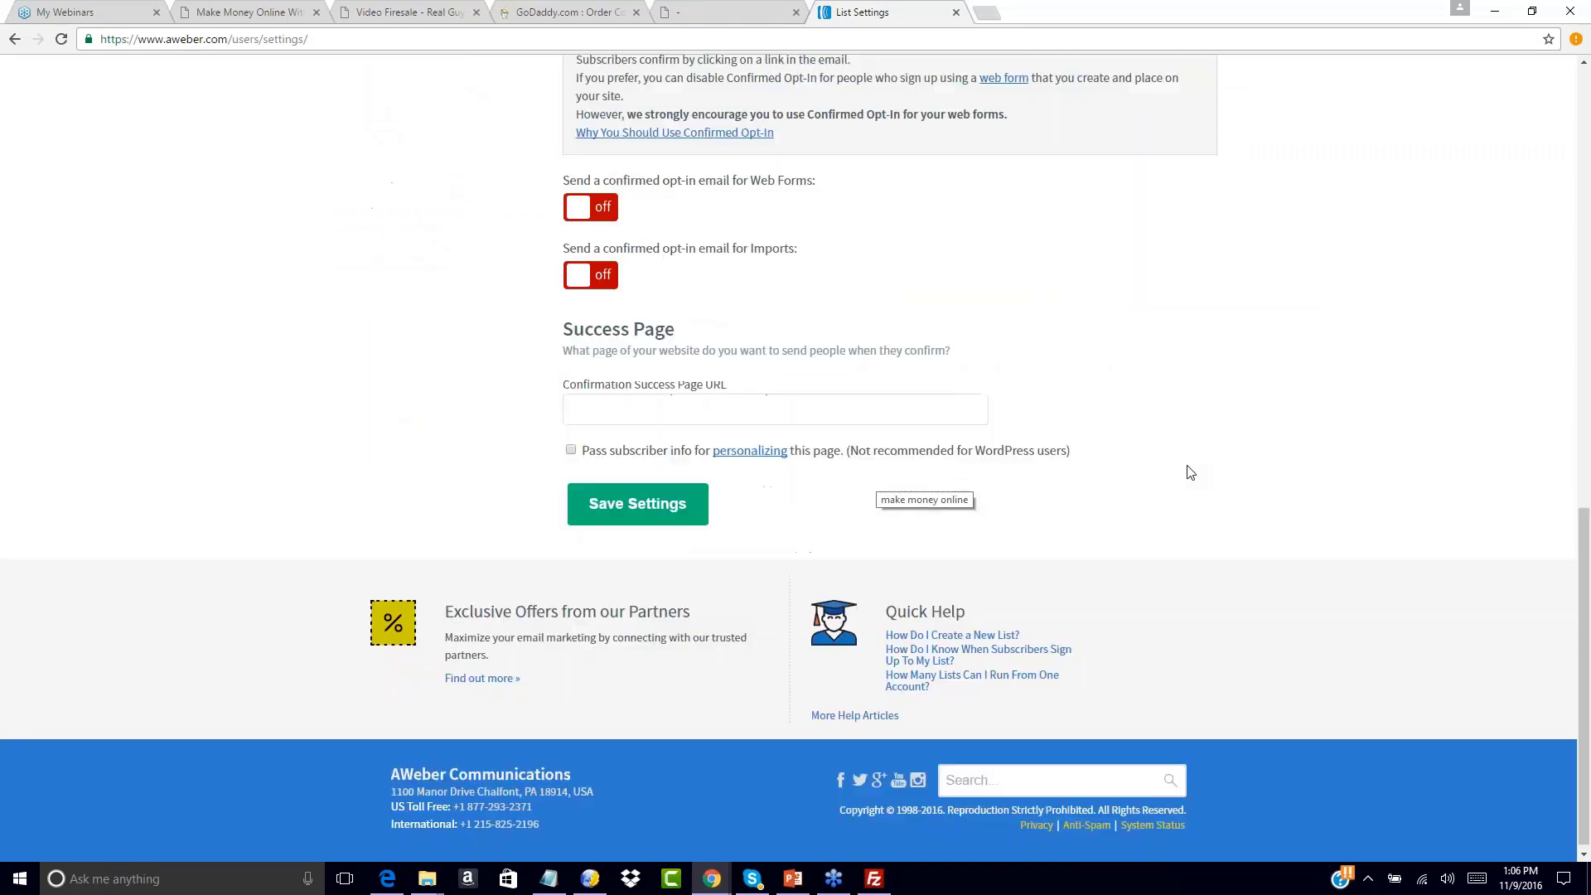
{"action": "scroll", "coordinate": [1049, 229], "scroll_direction": "up", "scroll_amount": 2}
{"action": "scroll", "coordinate": [1049, 228], "scroll_direction": "down", "scroll_amount": 2}
{"action": "scroll", "coordinate": [1049, 228], "scroll_direction": "down", "scroll_amount": 1}
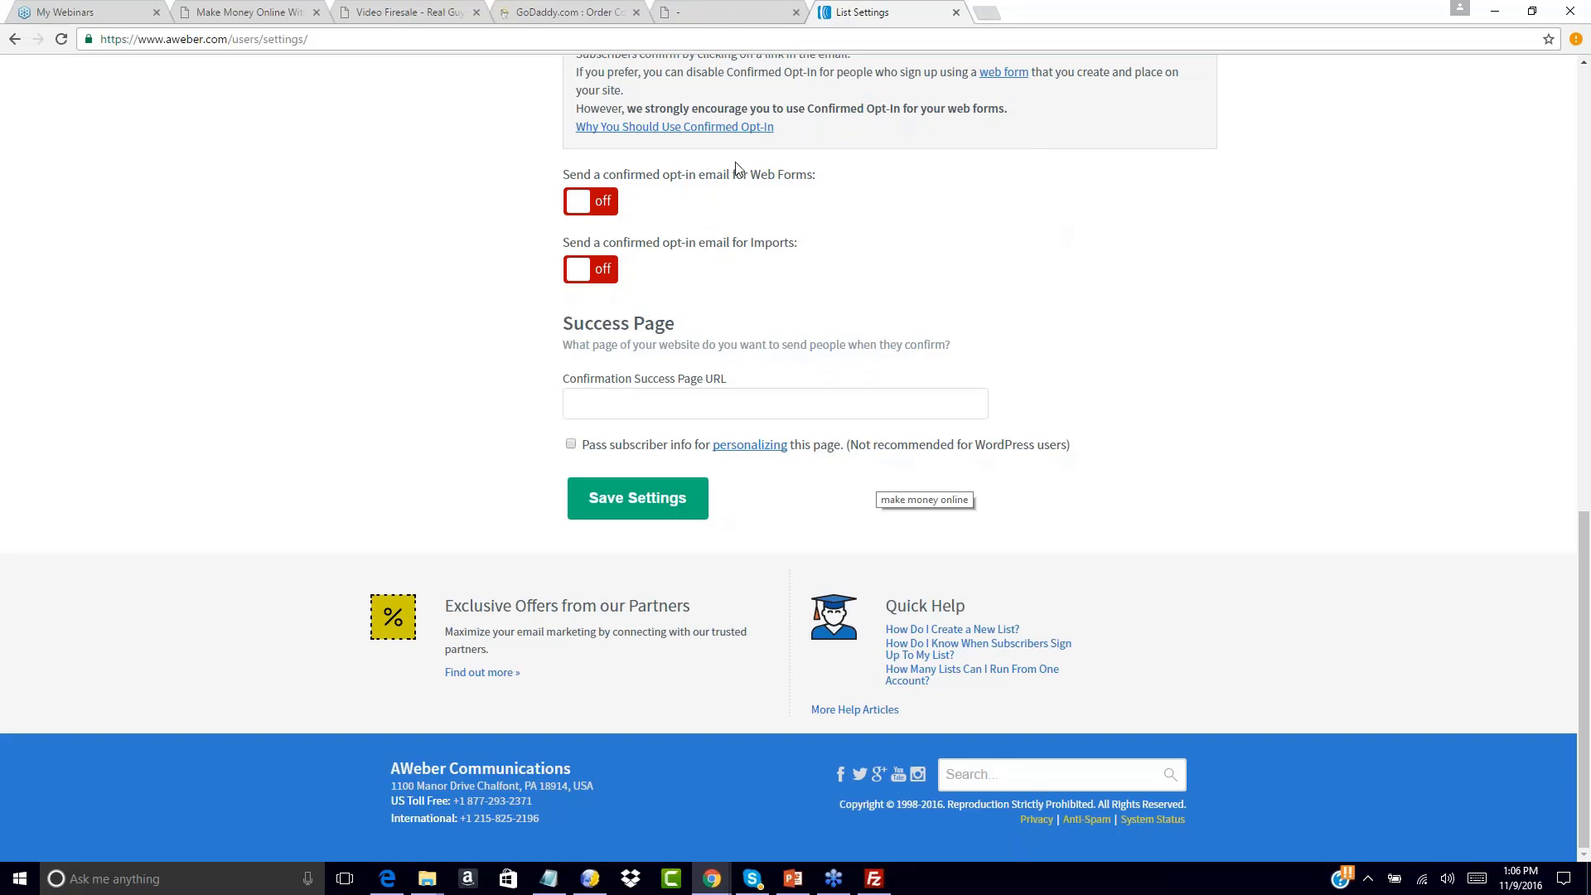
Paste the funnel1-upsell1-dl568.html URL from Notepad as the Confirmation Success Page URL
{"action": "left_click", "coordinate": [568, 397]}
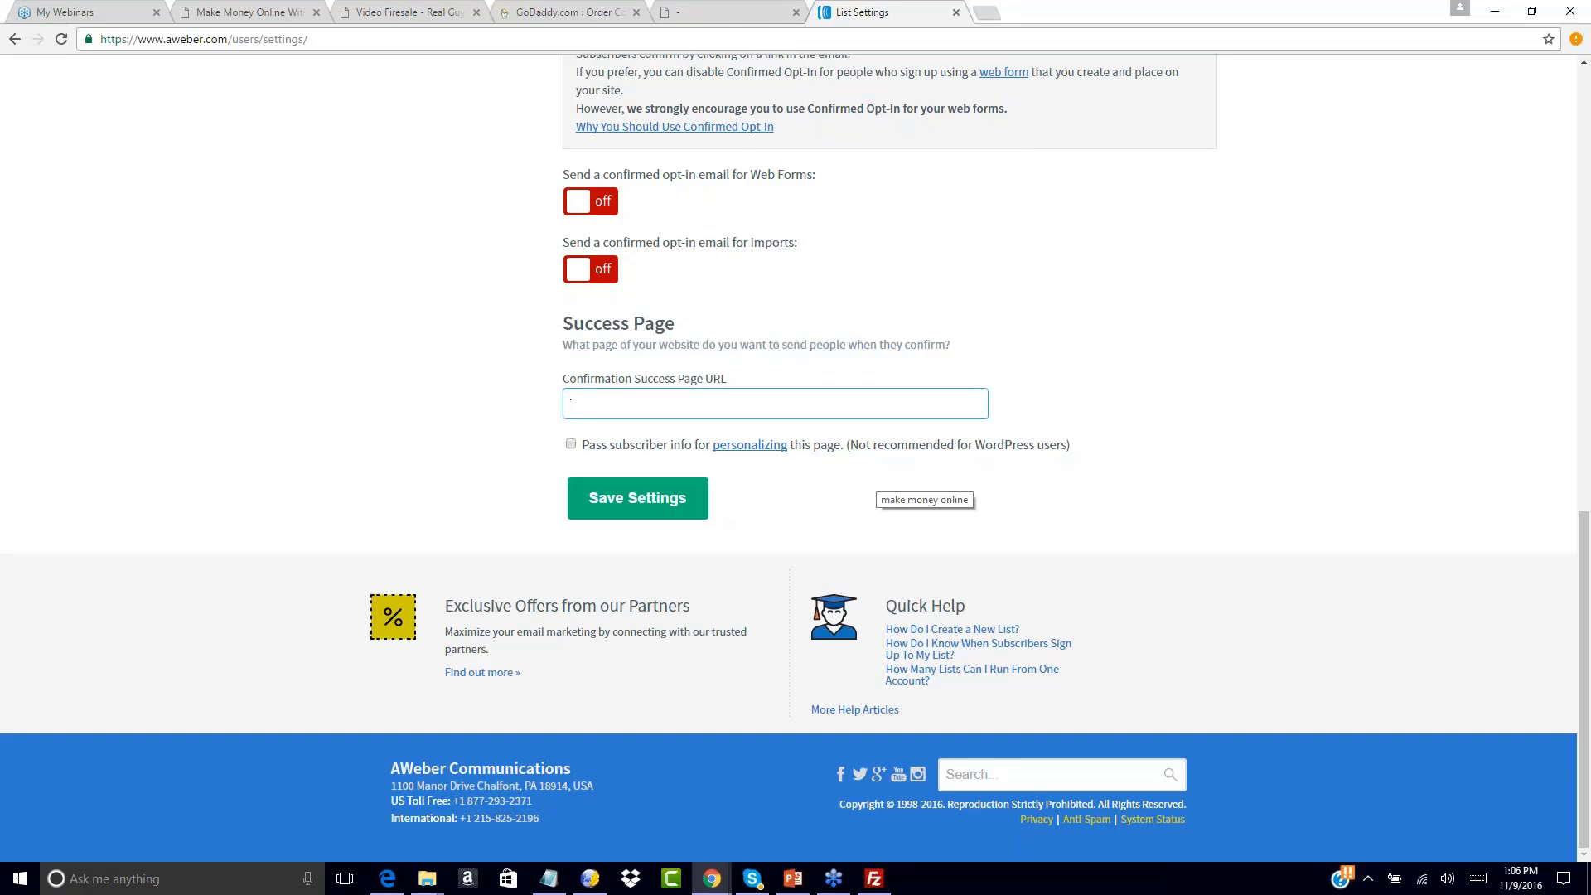
{"action": "left_click", "coordinate": [548, 878]}
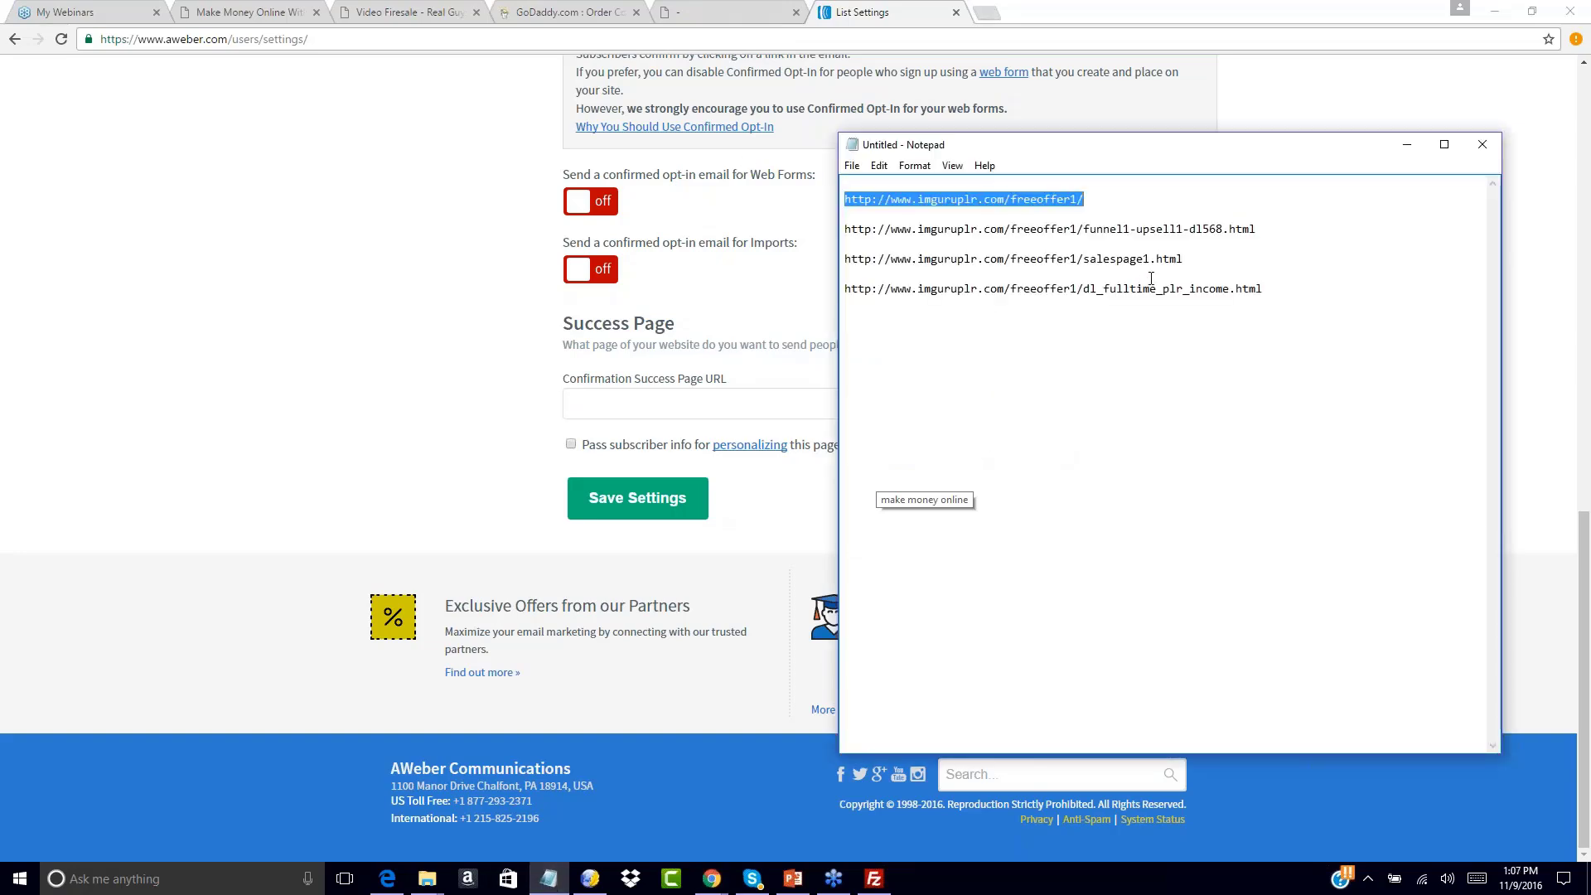
{"action": "double_click", "coordinate": [1272, 222]}
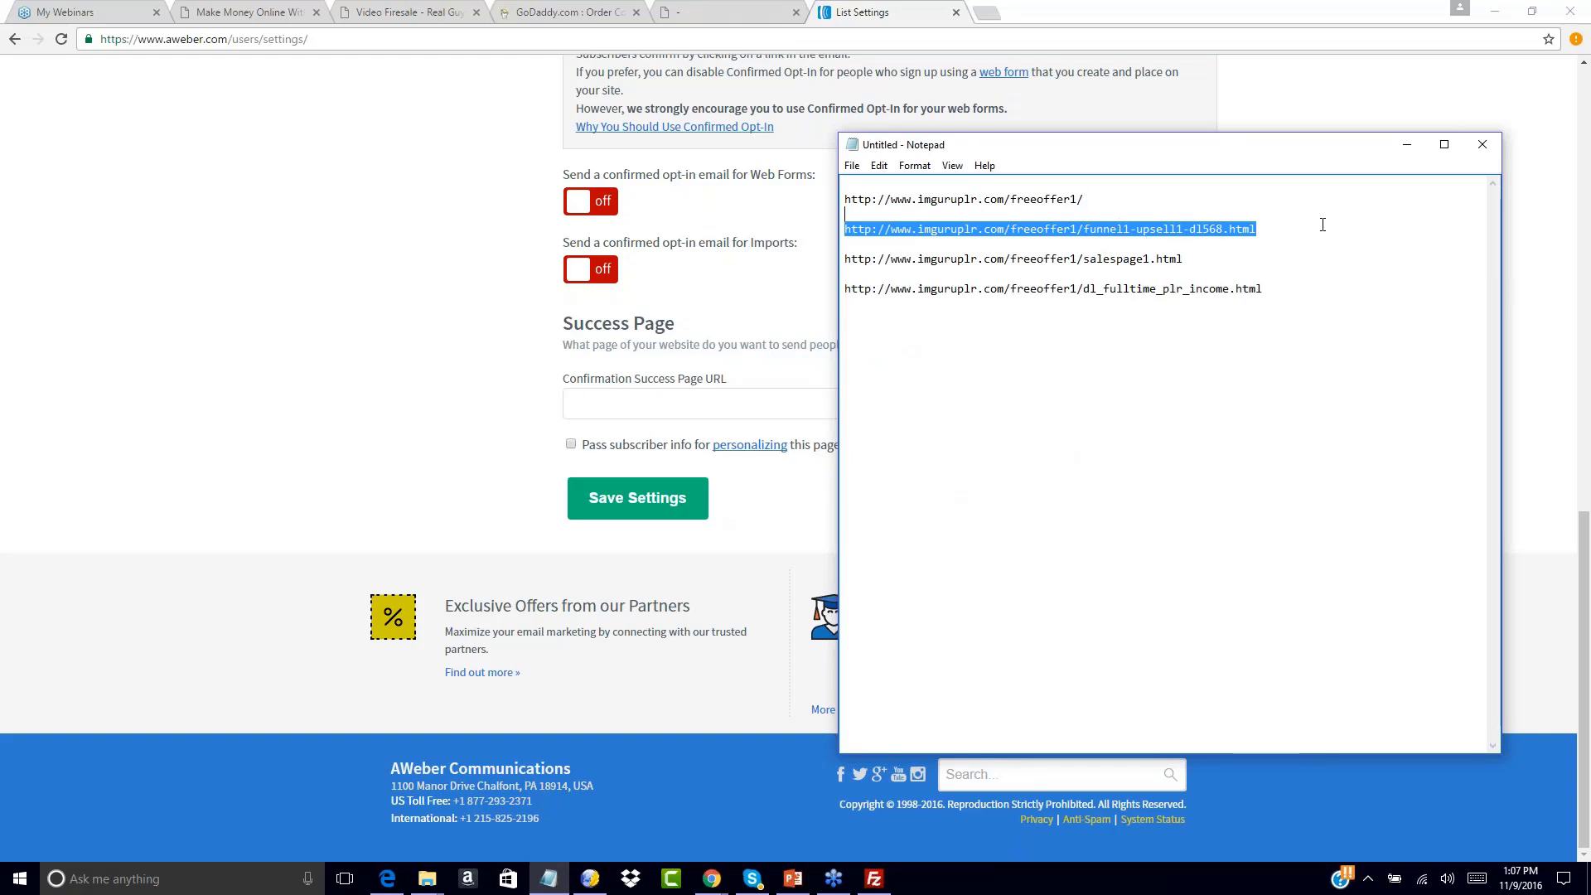
{"action": "left_click", "coordinate": [1303, 217]}
{"action": "left_click_drag", "start_coordinate": [1263, 228], "coordinate": [798, 225]}
{"action": "key", "text": "ctrl+c"}
{"action": "left_click", "coordinate": [580, 408]}
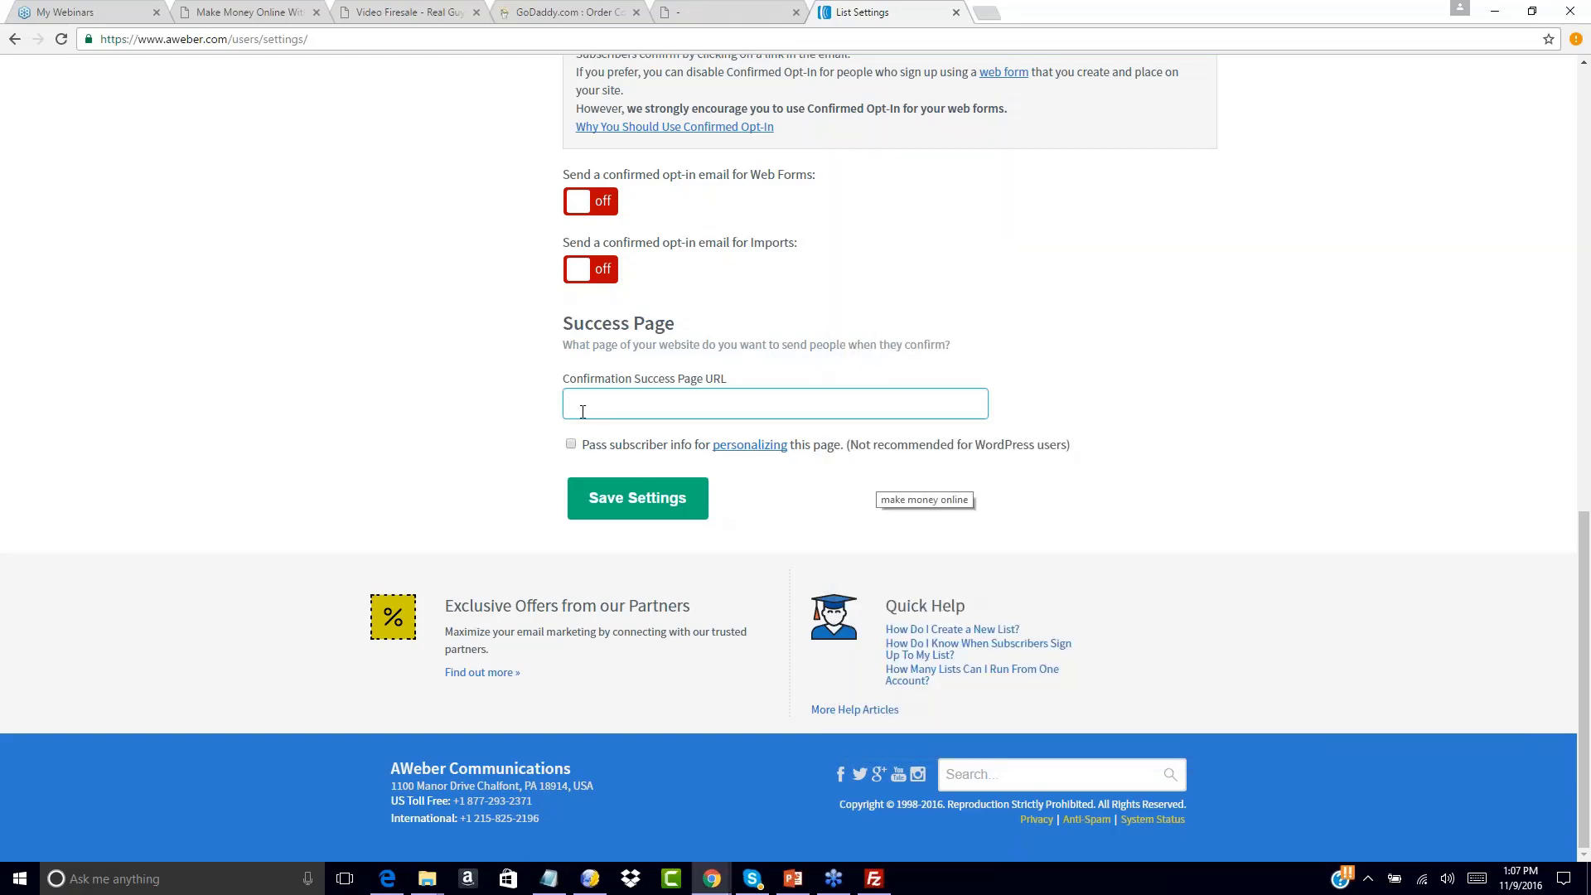
{"action": "key", "text": "ctrl+v"}
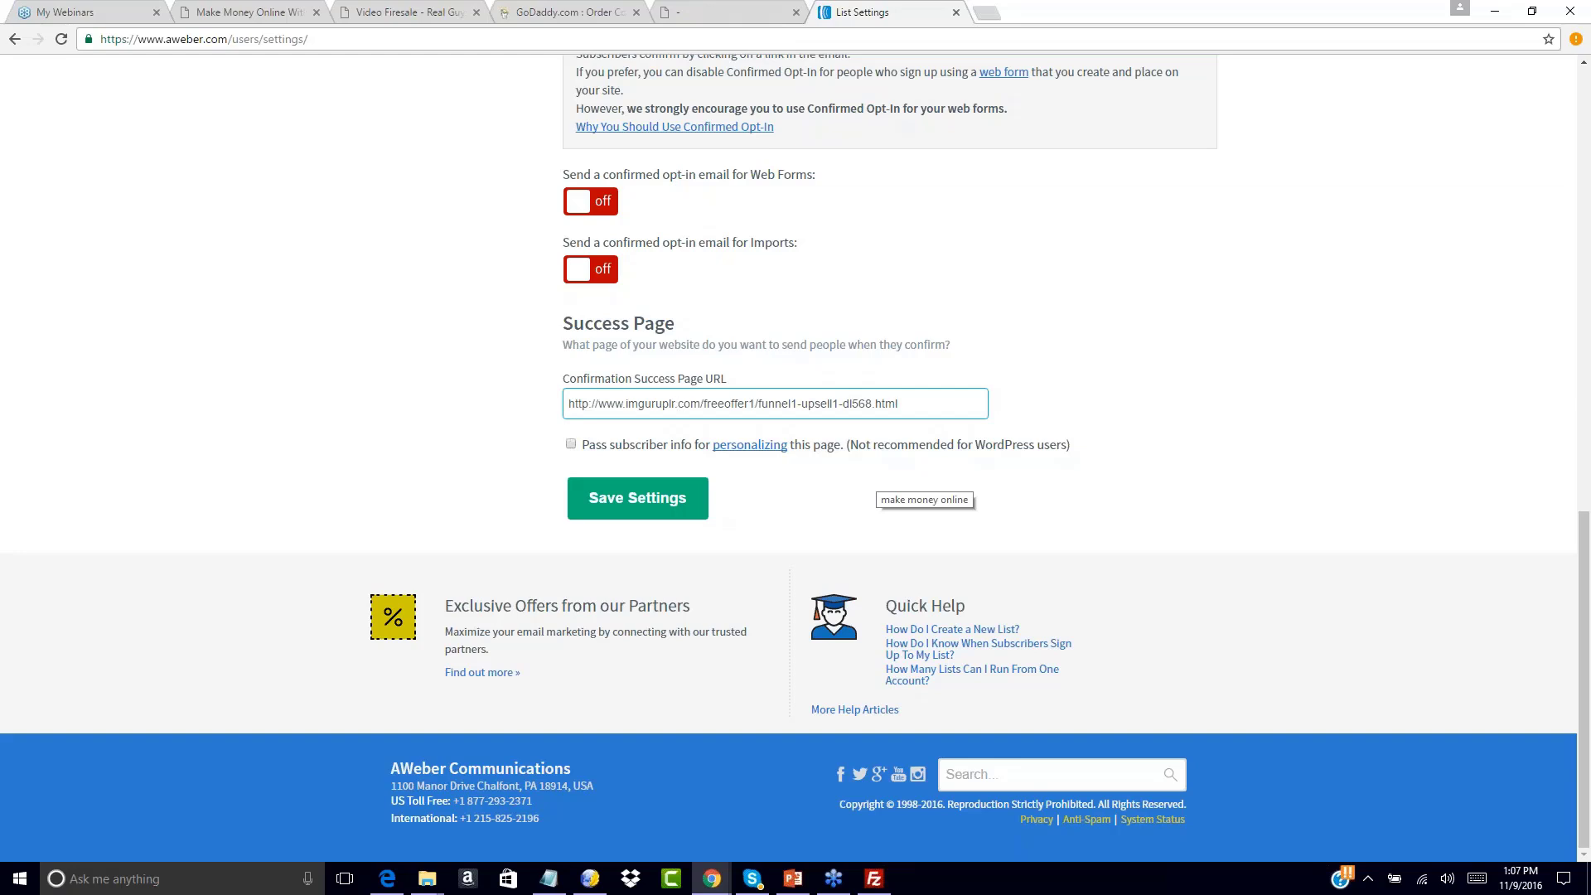
Save the list settings and check the updated page
{"action": "left_click", "coordinate": [621, 500]}
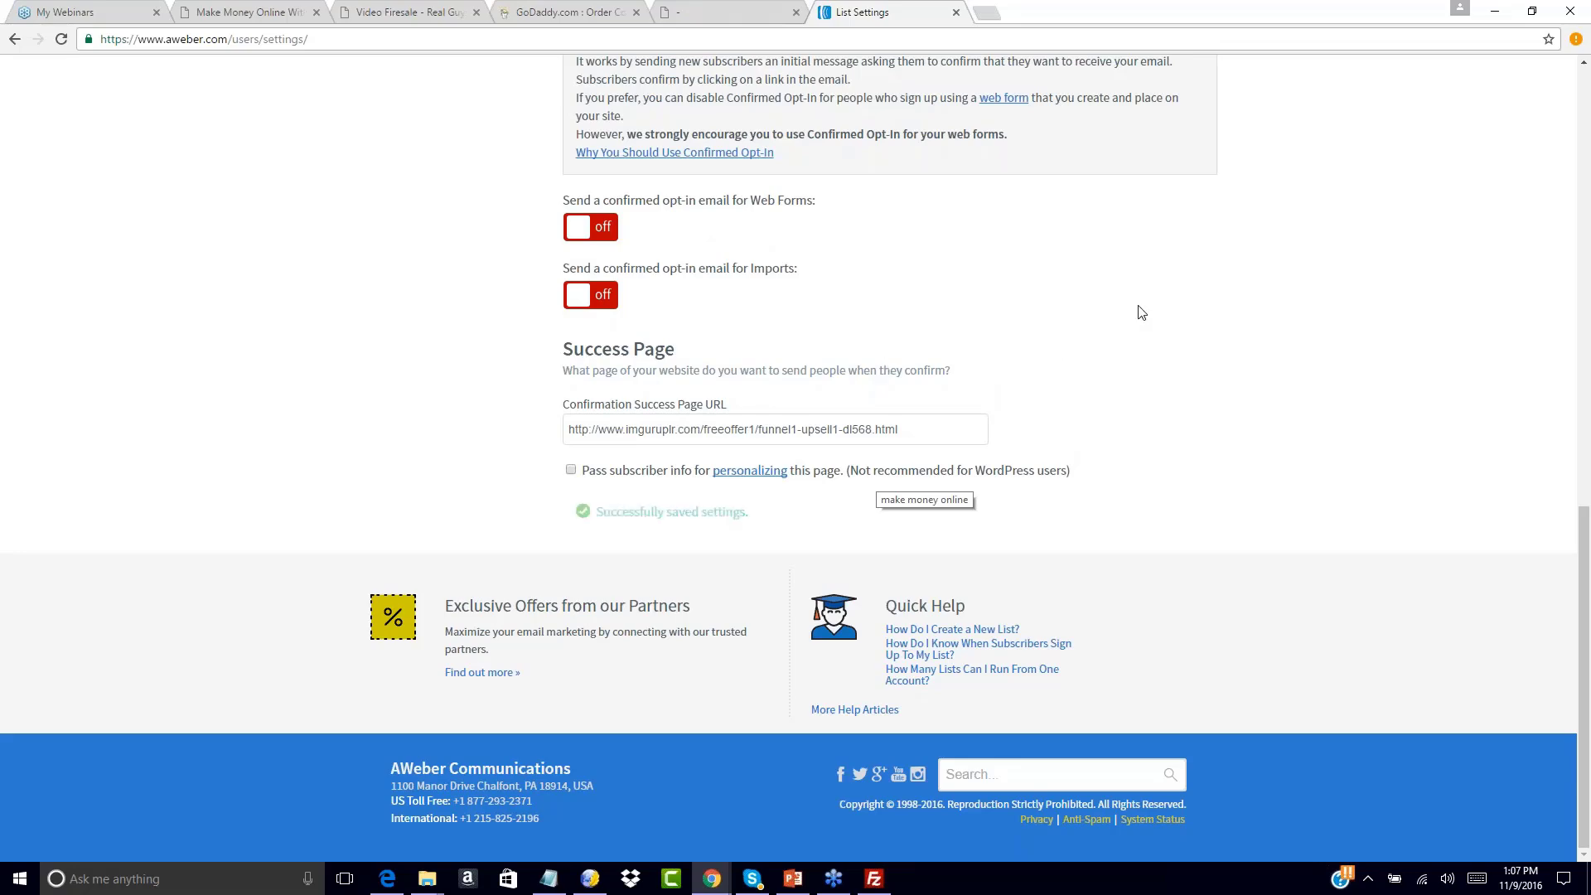
{"action": "scroll", "coordinate": [1139, 309], "scroll_direction": "up", "scroll_amount": 15}
{"action": "scroll", "coordinate": [796, 453], "scroll_direction": "up", "scroll_amount": 1}
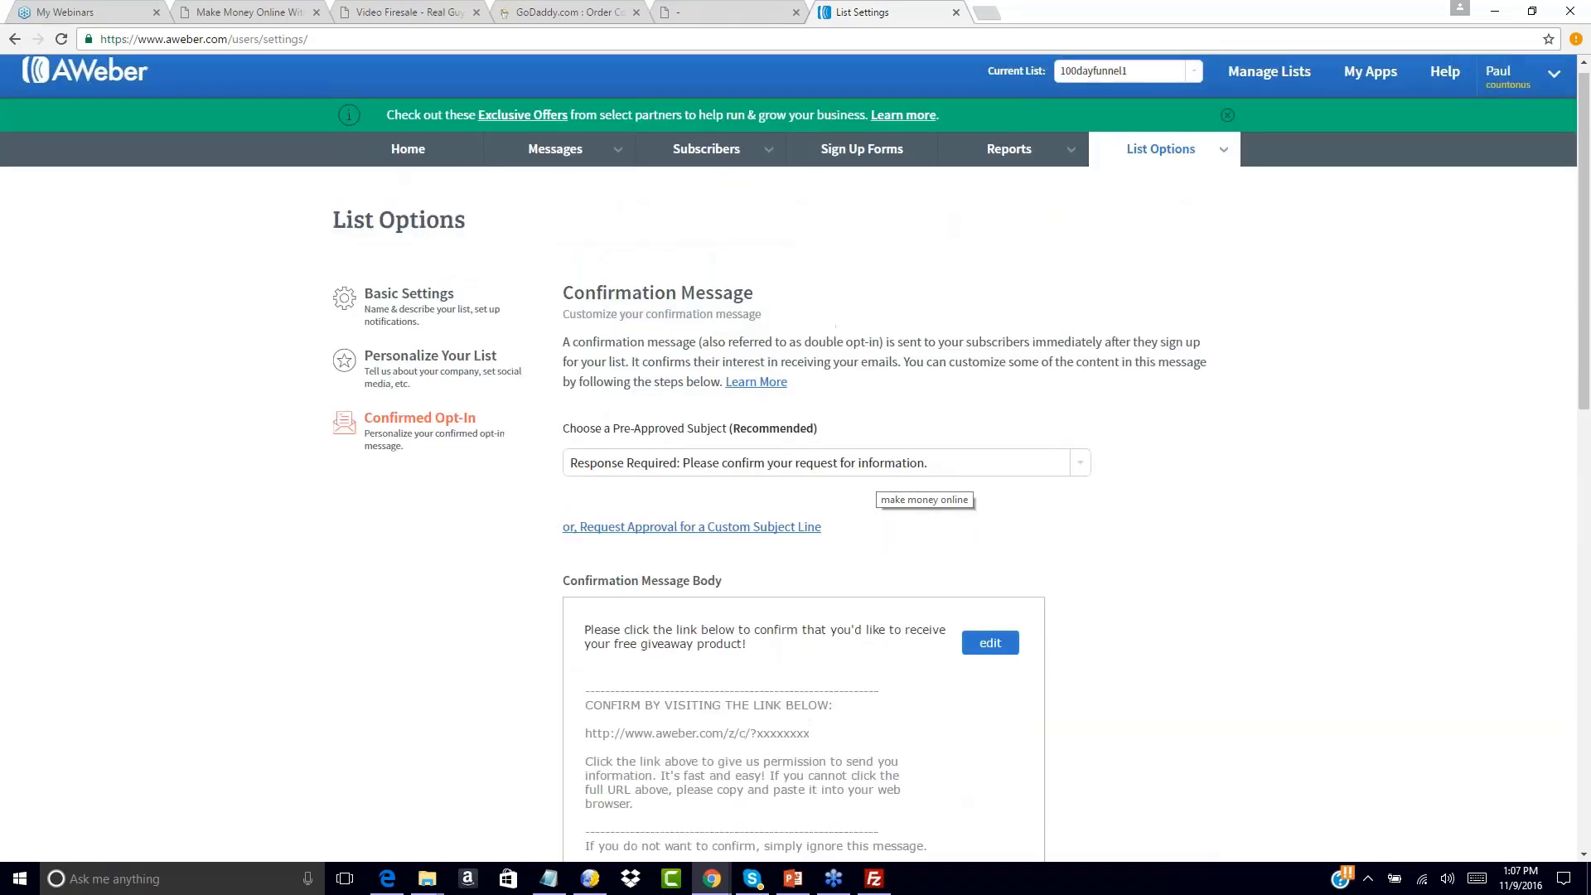
{"action": "scroll", "coordinate": [1179, 326], "scroll_direction": "down", "scroll_amount": 15}
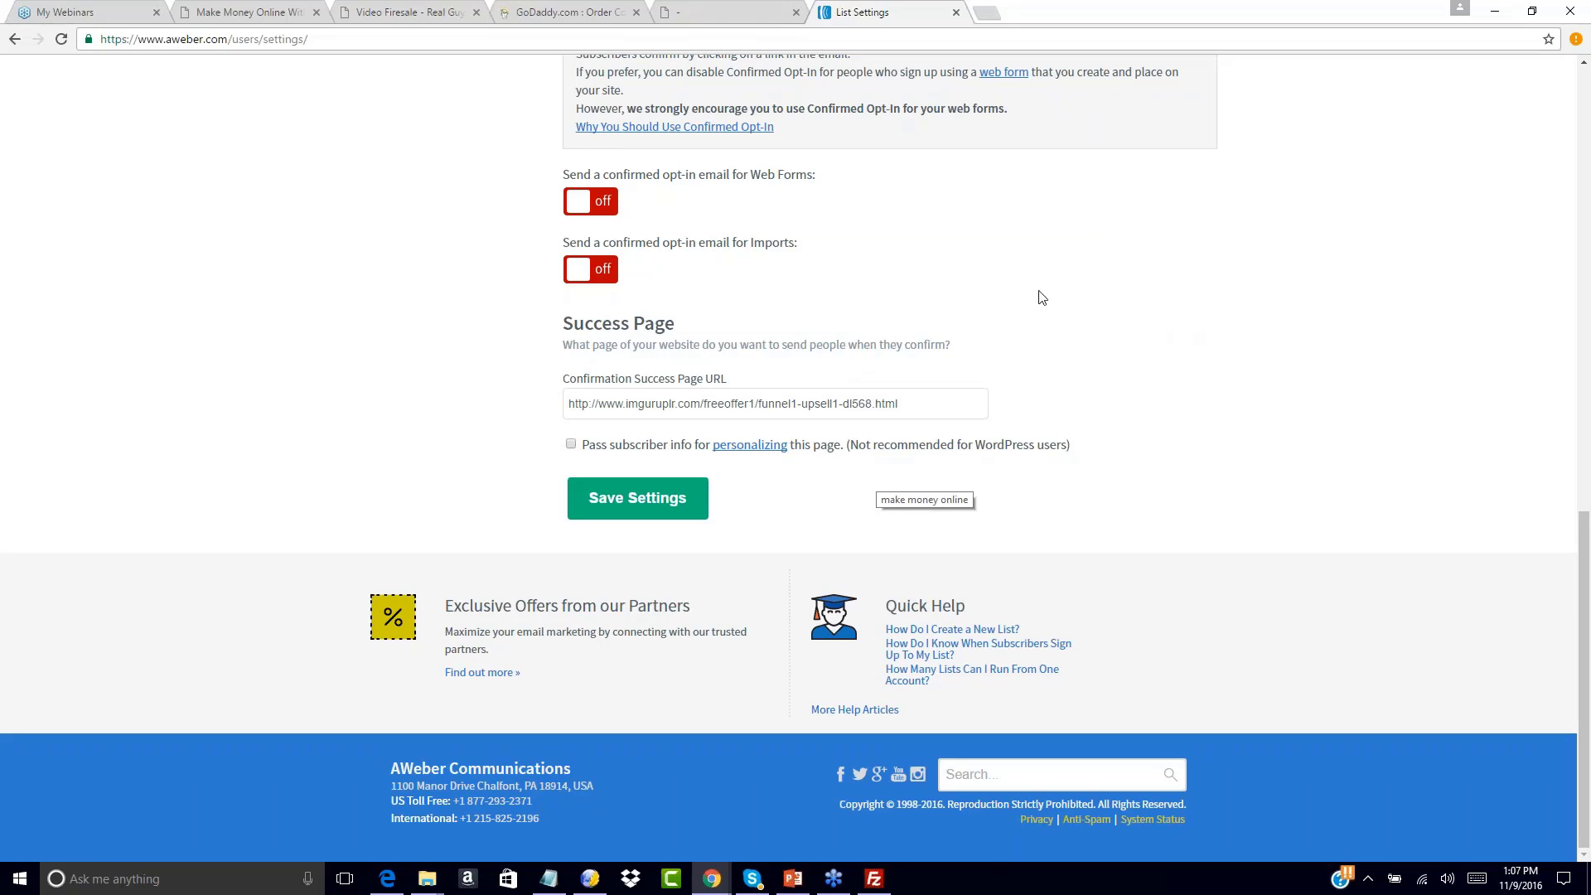
{"action": "scroll", "coordinate": [1040, 297], "scroll_direction": "up", "scroll_amount": 15}
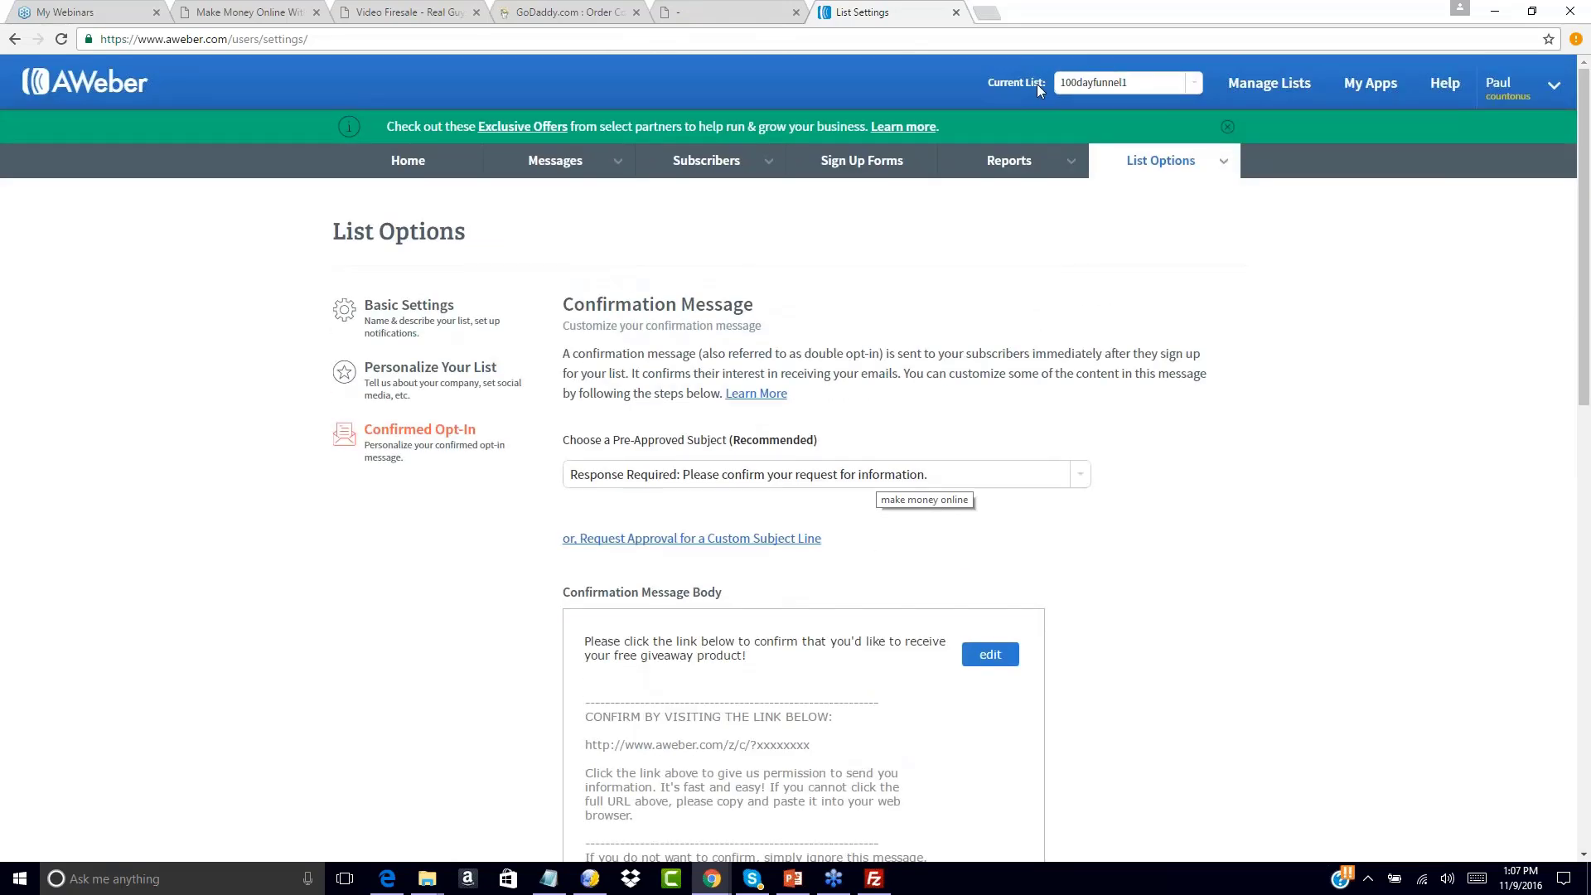
From the Sign Up Forms section, create the first sign-up form for 100dayfunnel1
{"action": "left_click", "coordinate": [850, 162]}
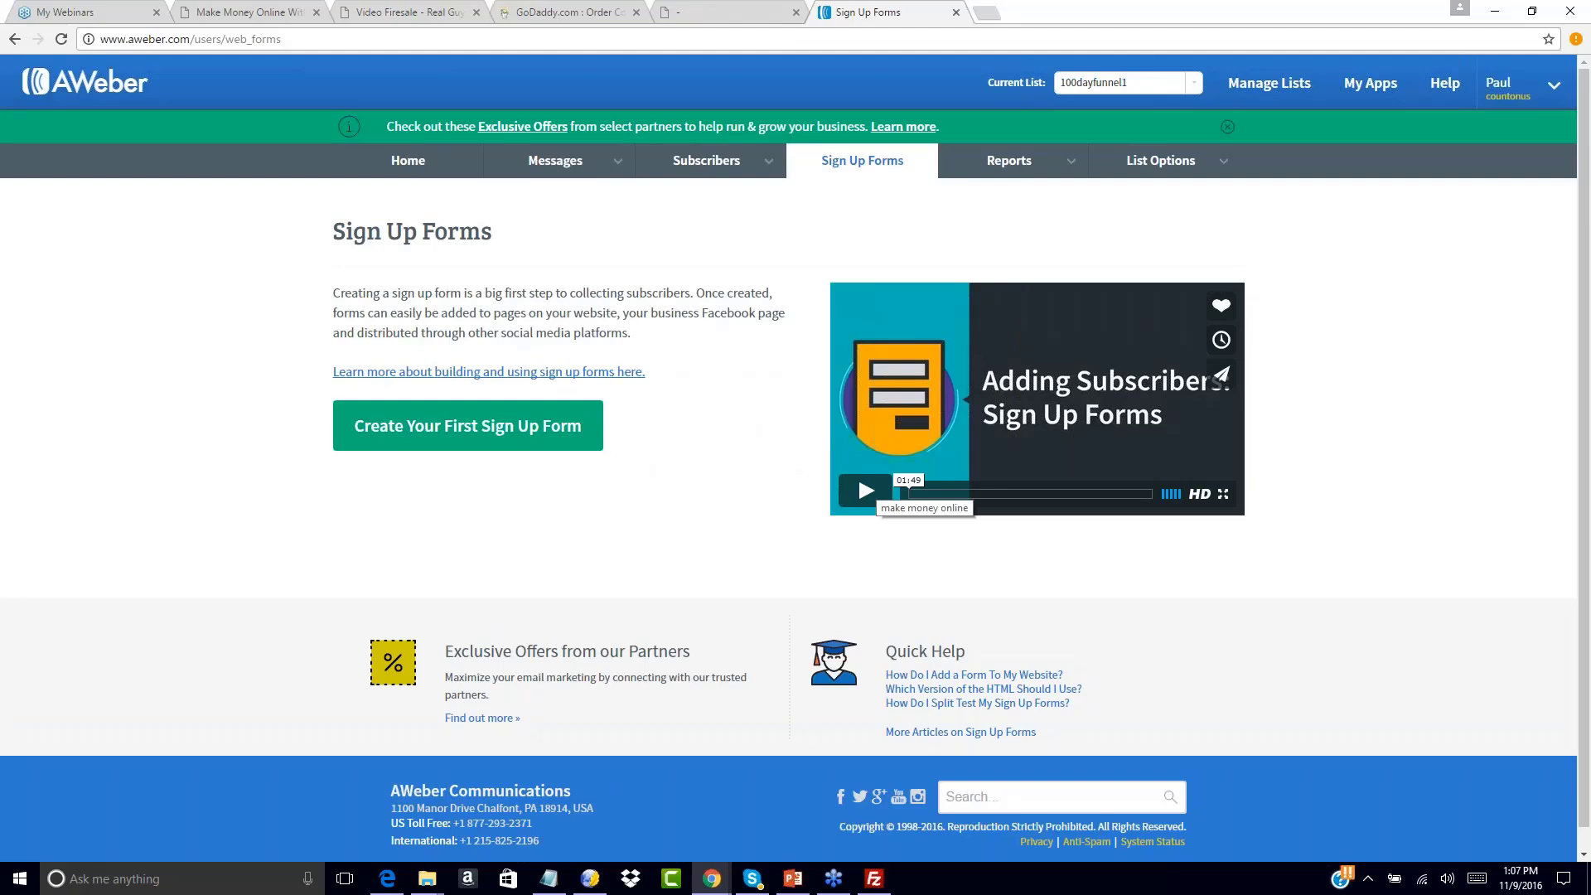
{"action": "left_click", "coordinate": [415, 426]}
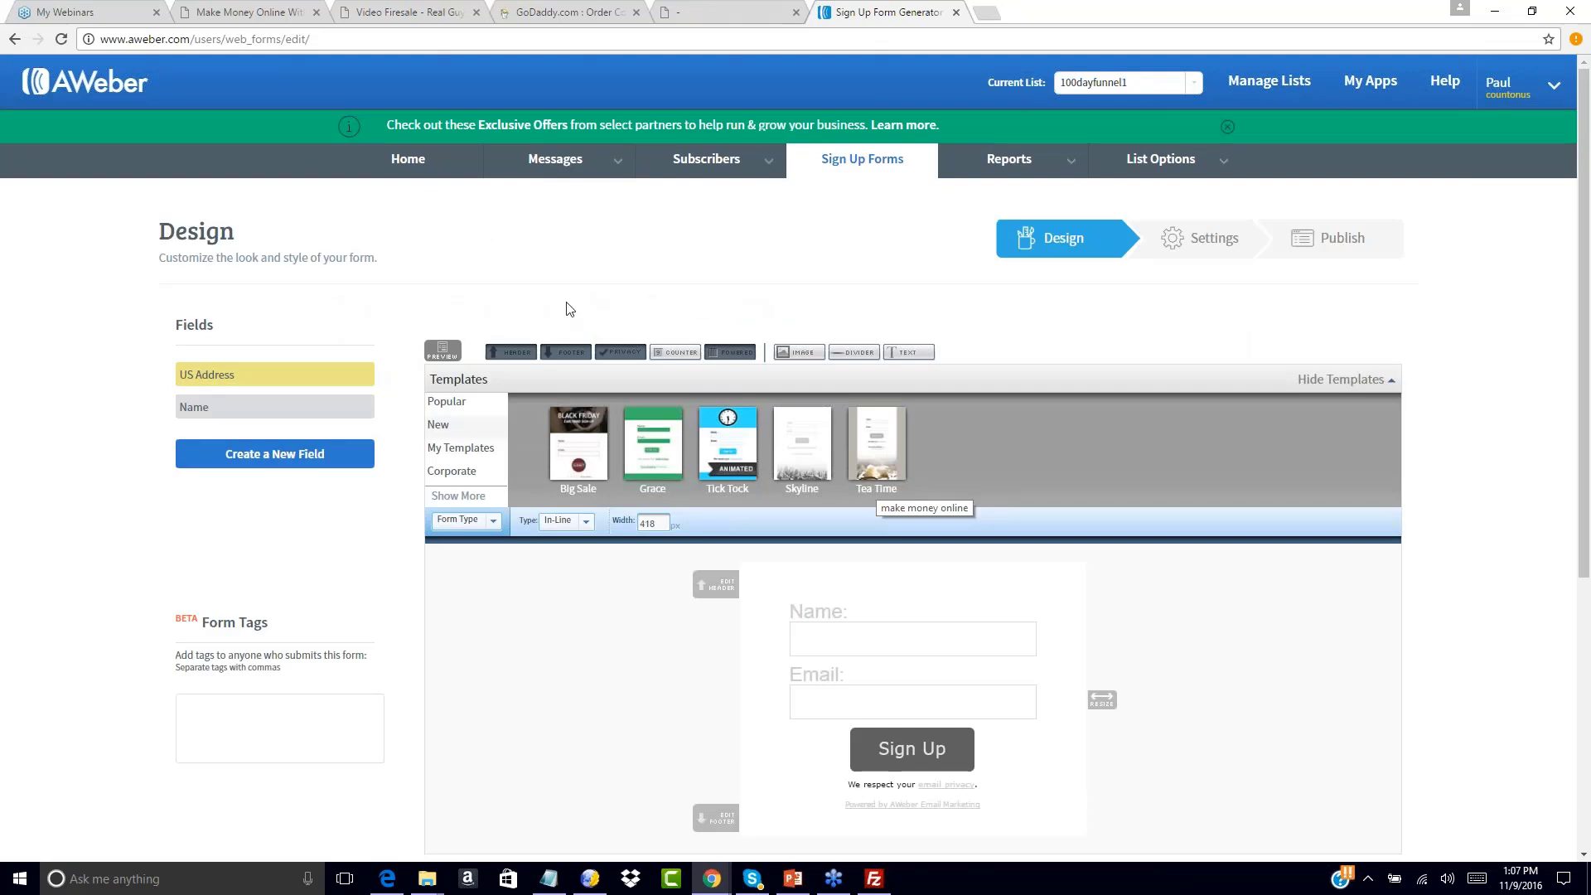
{"action": "scroll", "coordinate": [1100, 463], "scroll_direction": "down", "scroll_amount": 2}
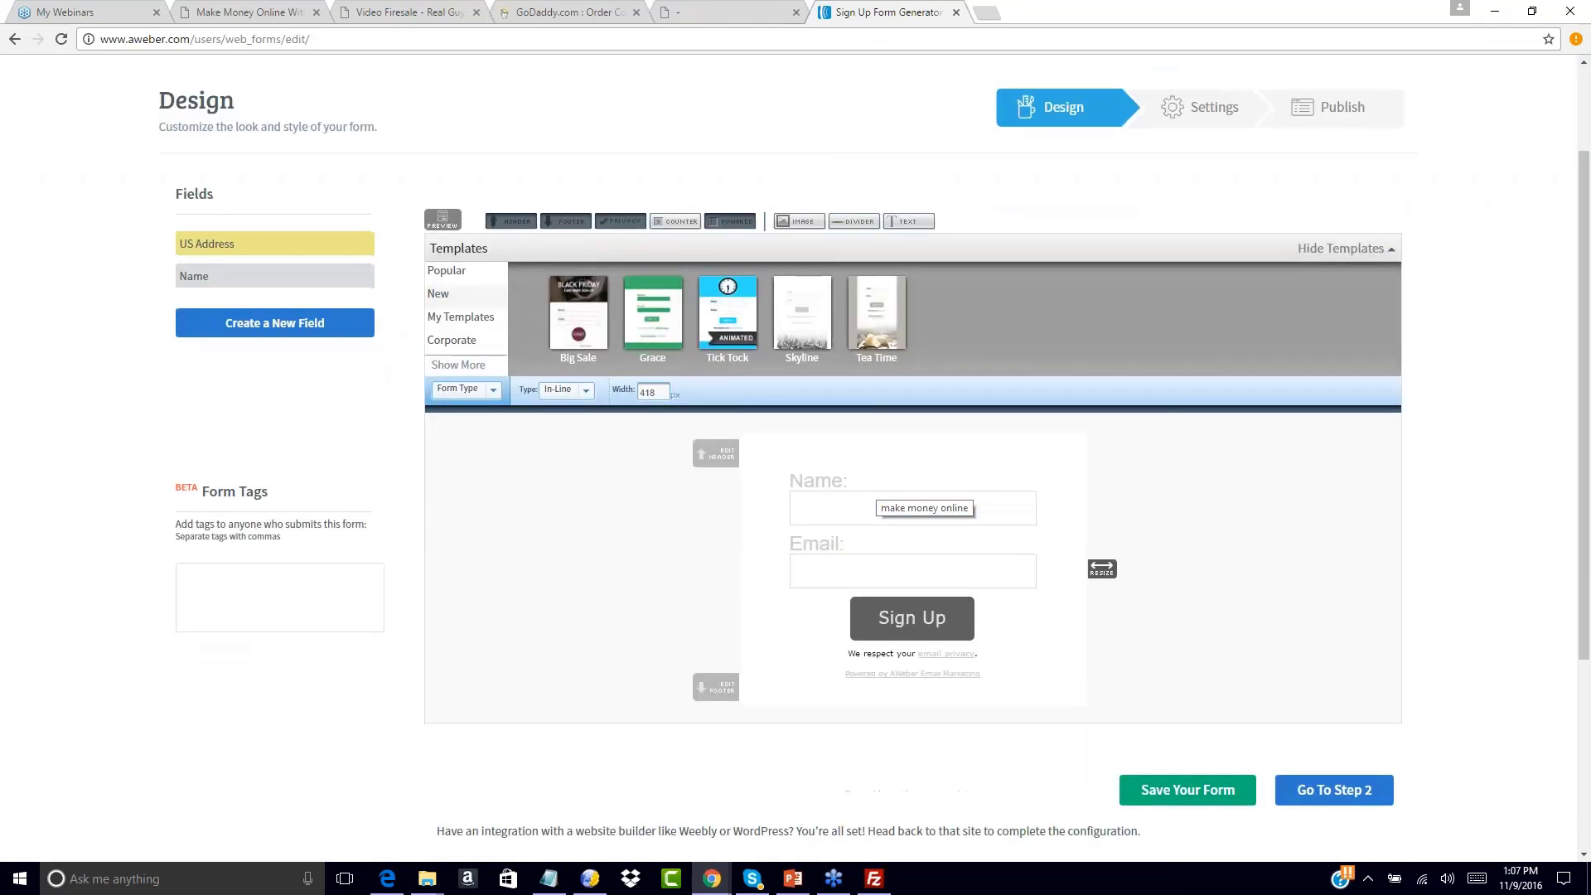
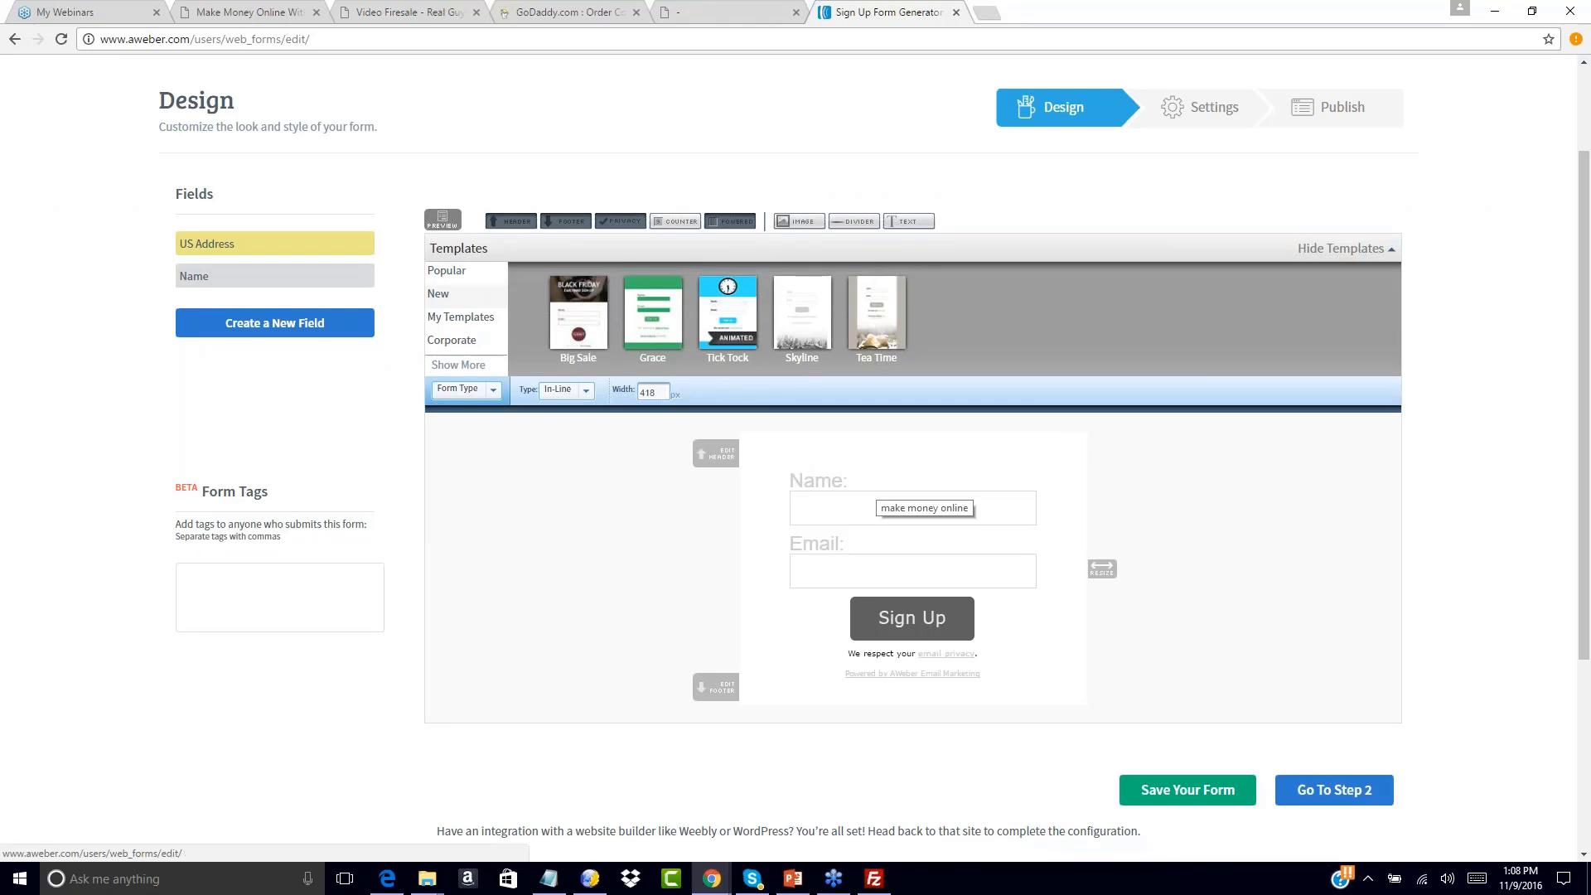
Review the download thank-you page and the Full Time Income opt-in page in the other tabs
{"action": "left_click", "coordinate": [731, 12]}
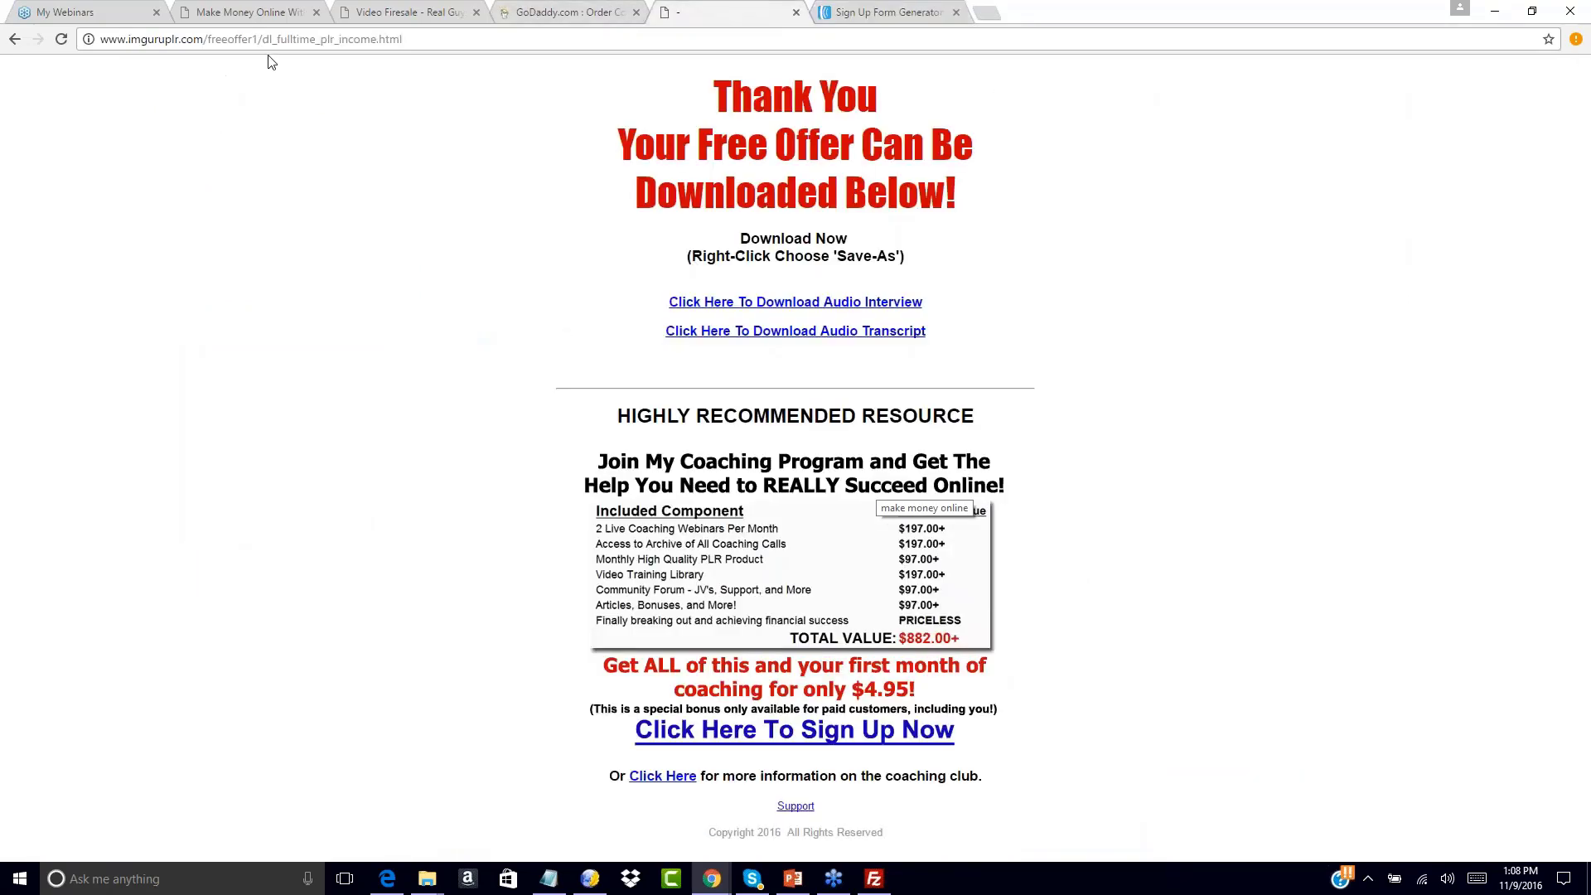
{"action": "left_click_drag", "start_coordinate": [268, 39], "coordinate": [403, 39]}
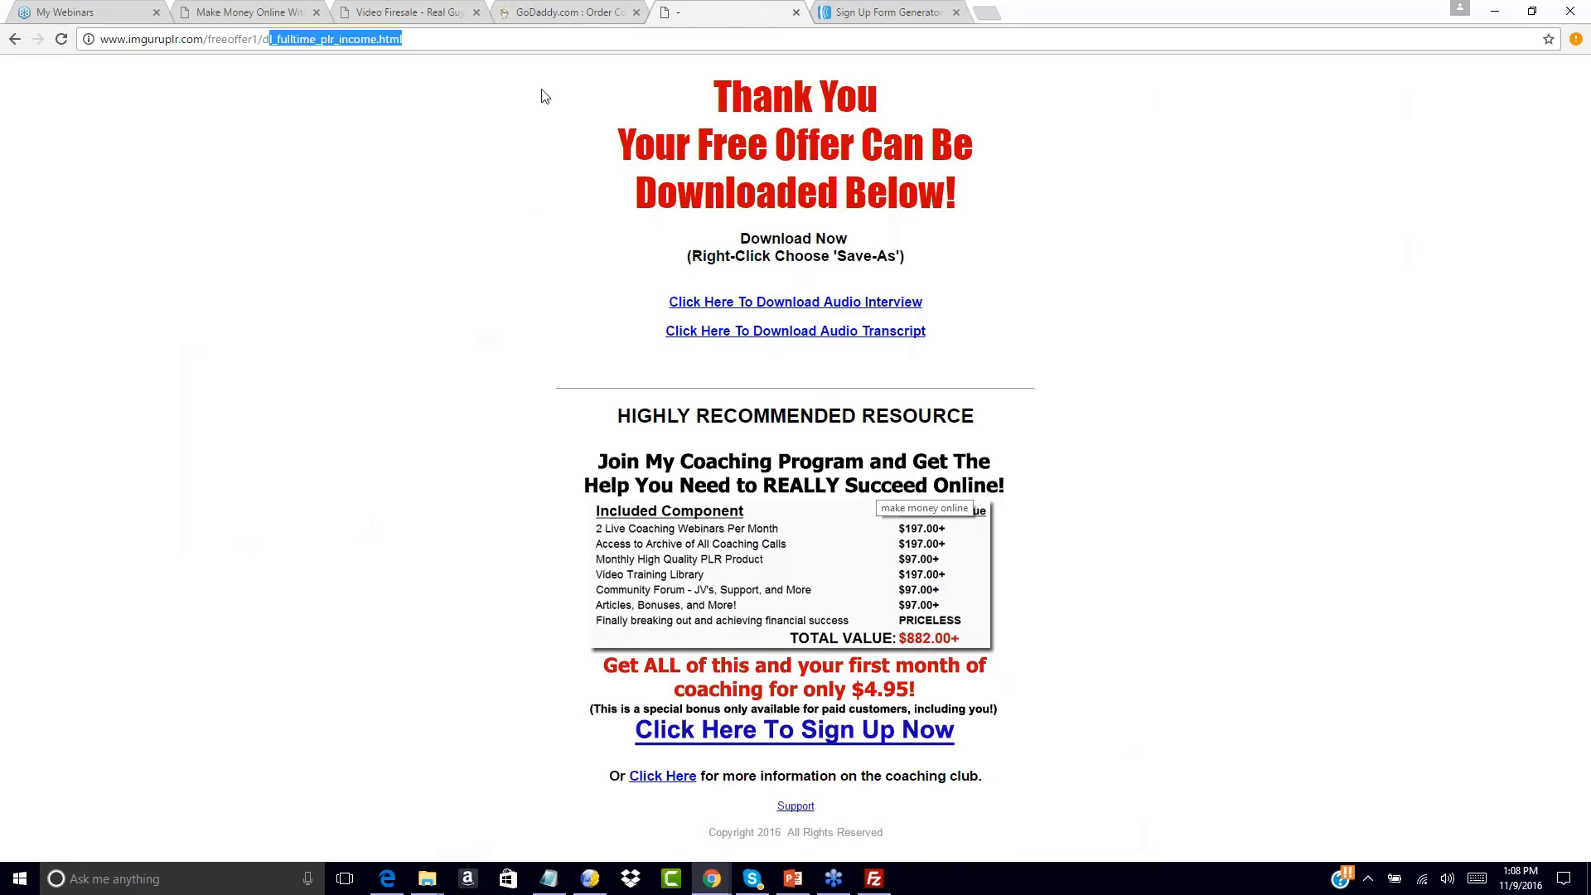
{"action": "left_click", "coordinate": [399, 8]}
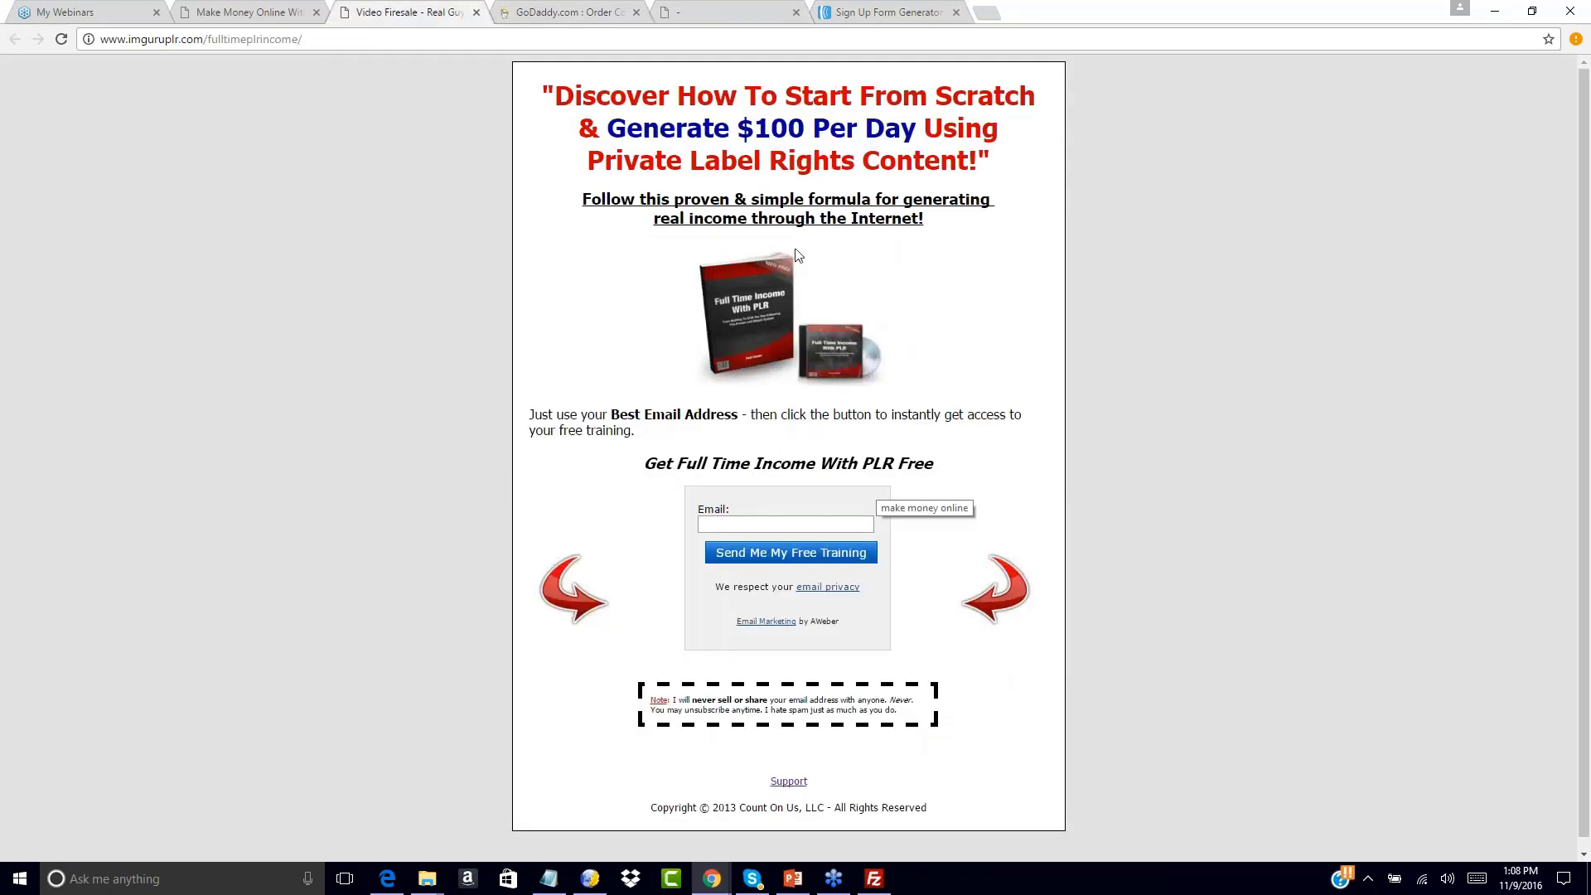
Load the Popular > Download template onto the sign-up form
{"action": "left_click", "coordinate": [890, 10]}
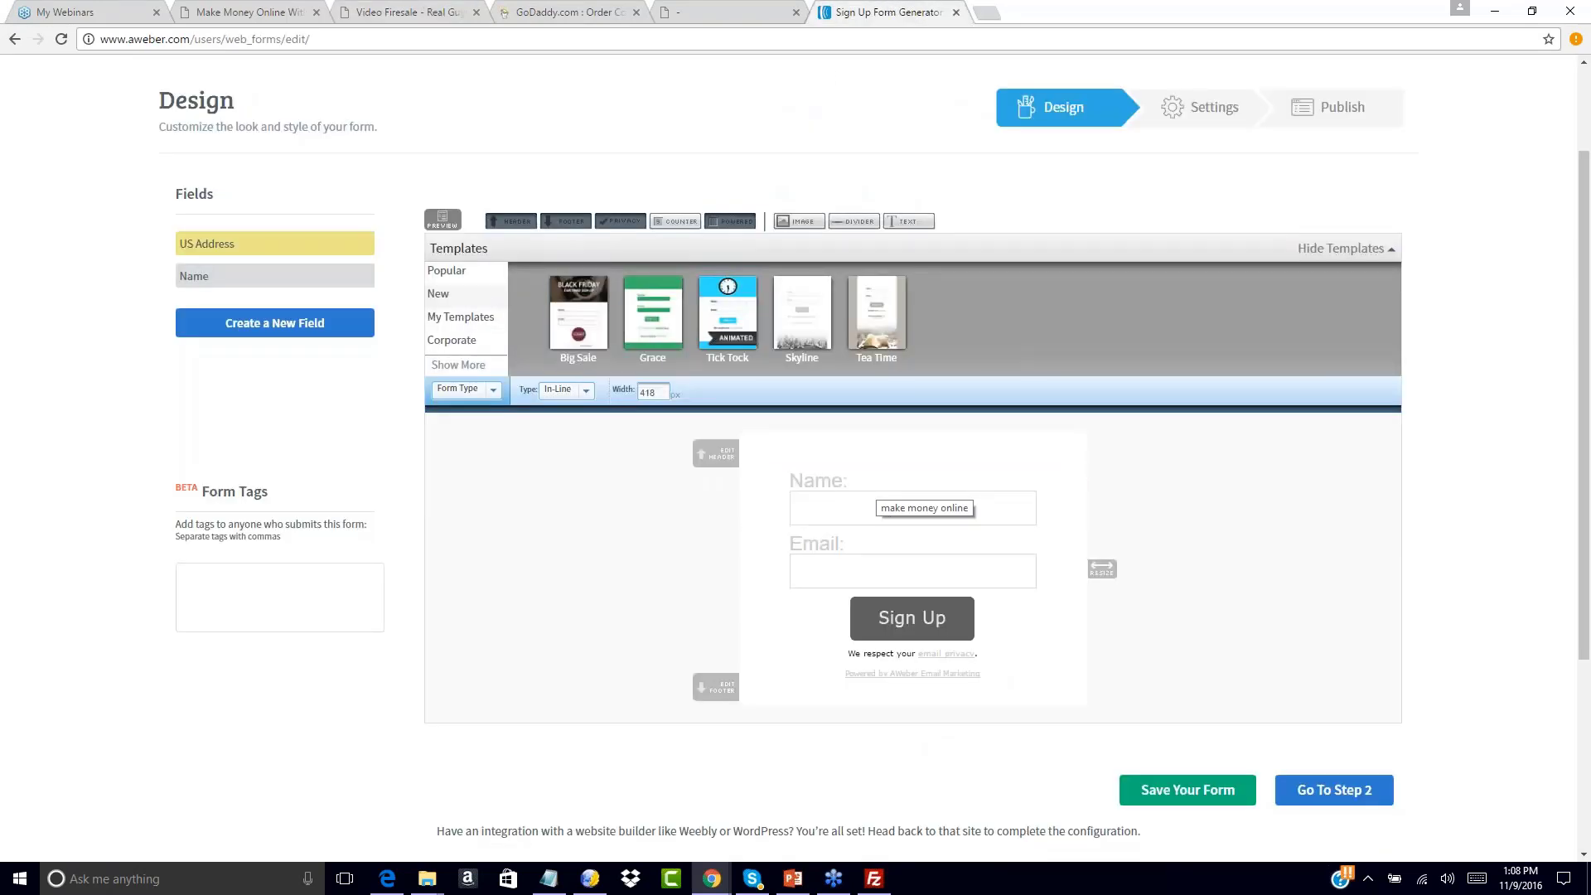
{"action": "left_click", "coordinate": [463, 272]}
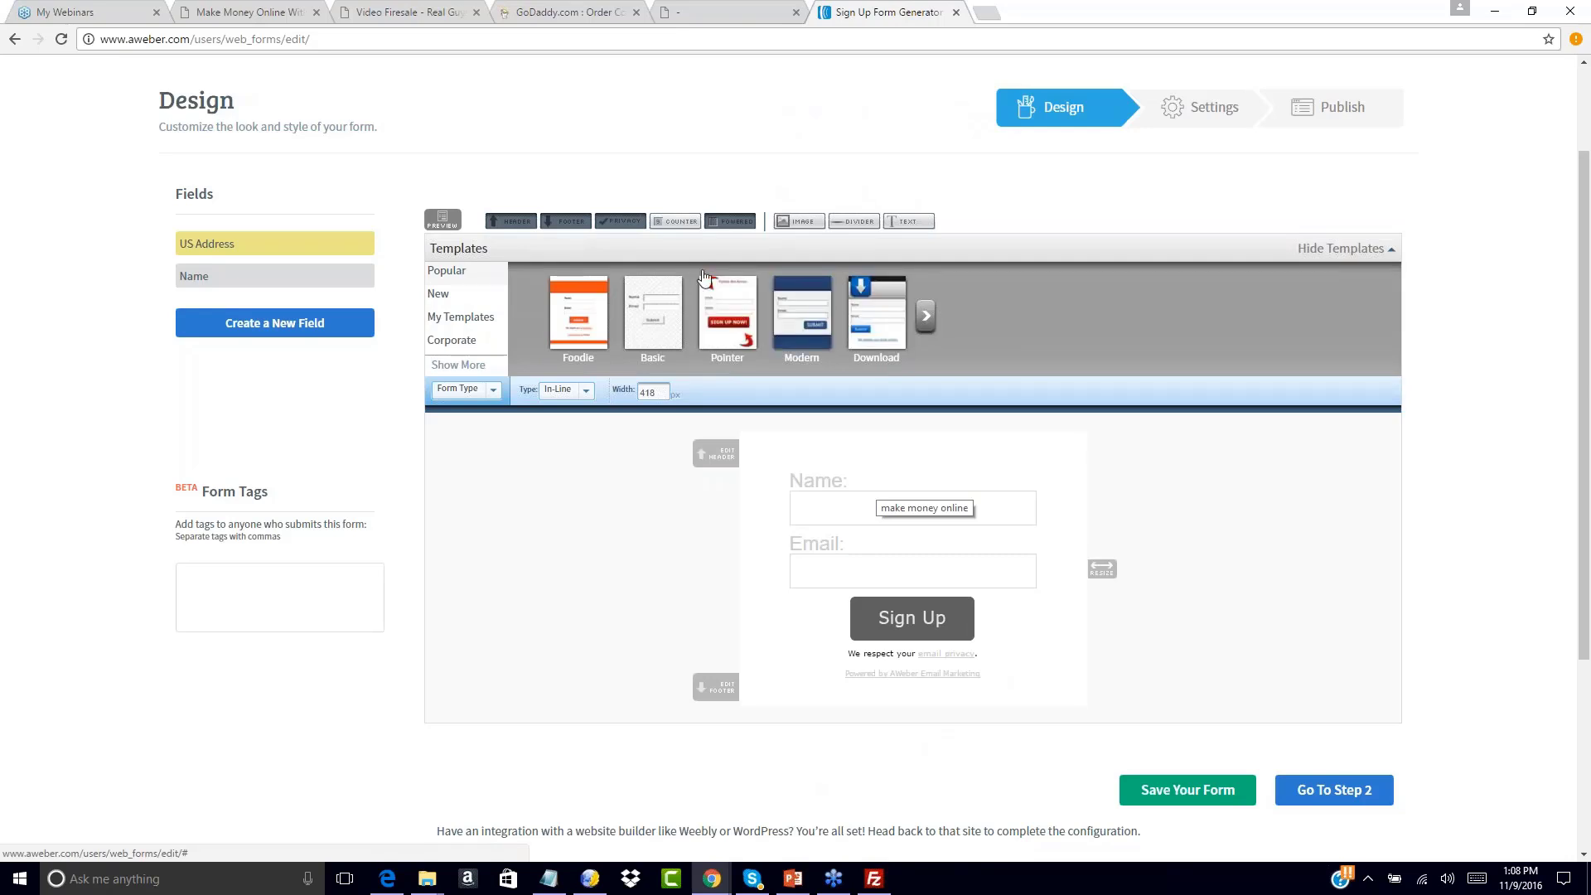
{"action": "left_click", "coordinate": [879, 296]}
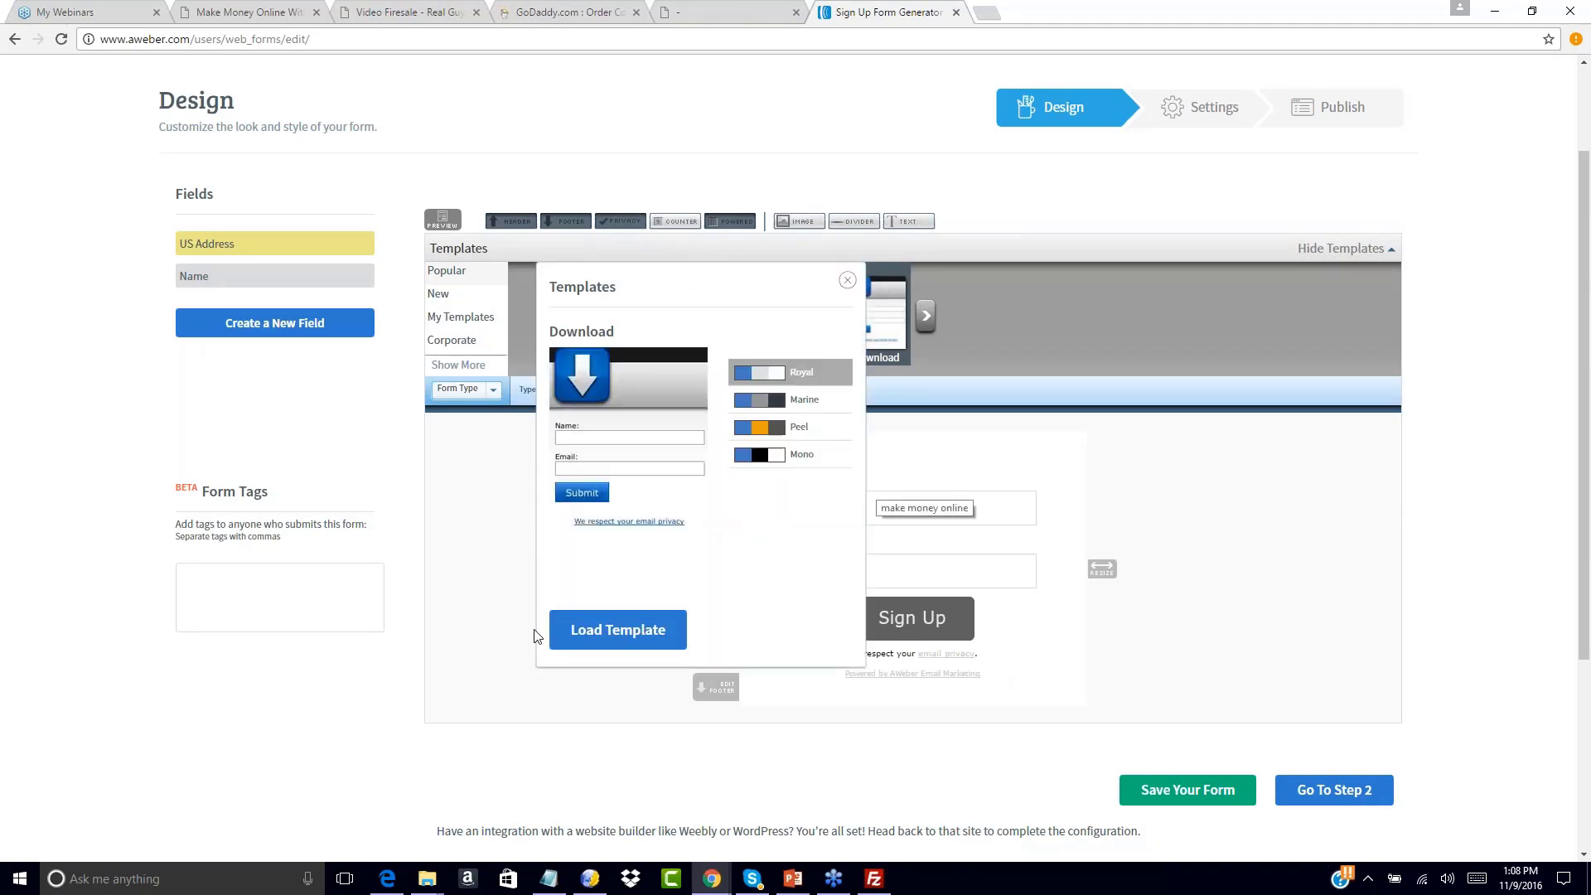
{"action": "left_click", "coordinate": [617, 630]}
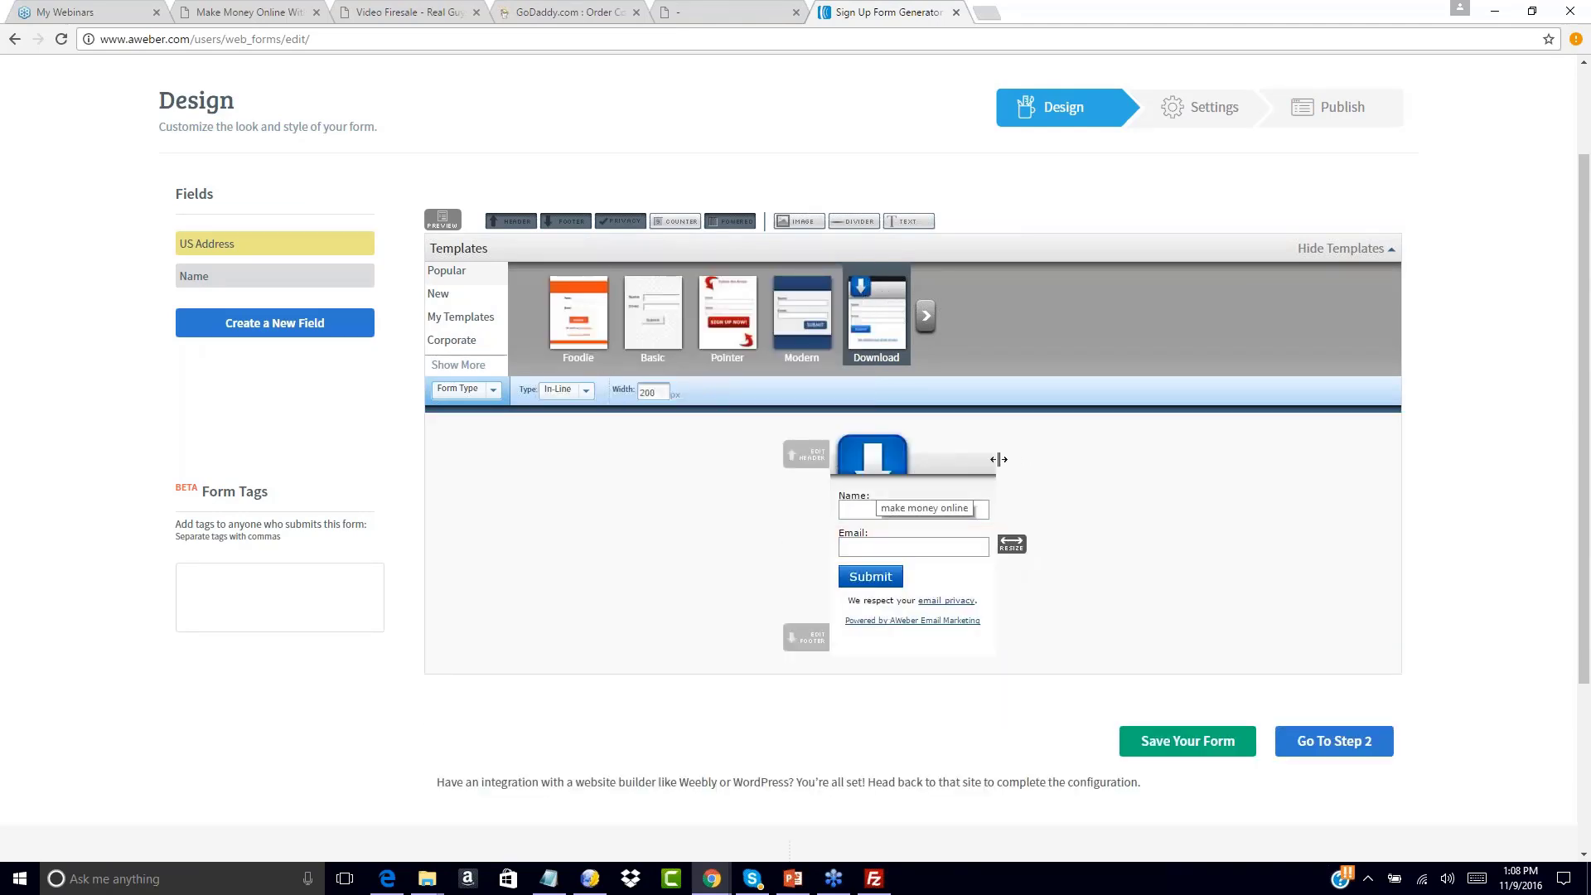
Remove the header image, widen the form to 293, and discard a trial magenta header colour
{"action": "left_click", "coordinate": [989, 437]}
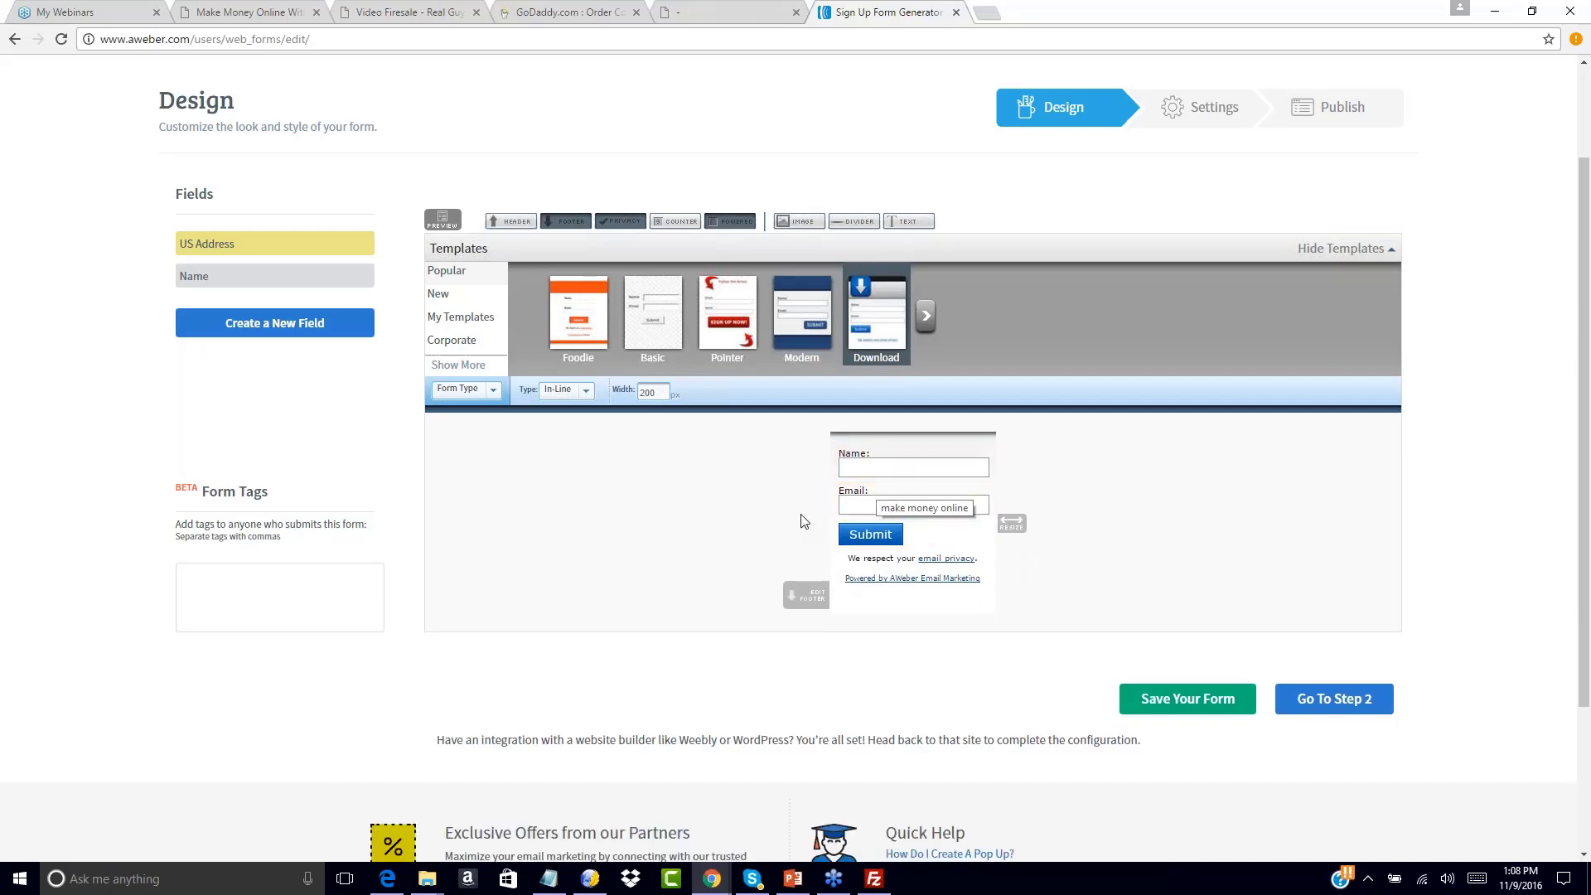
{"action": "left_click_drag", "start_coordinate": [1028, 530], "coordinate": [1065, 526]}
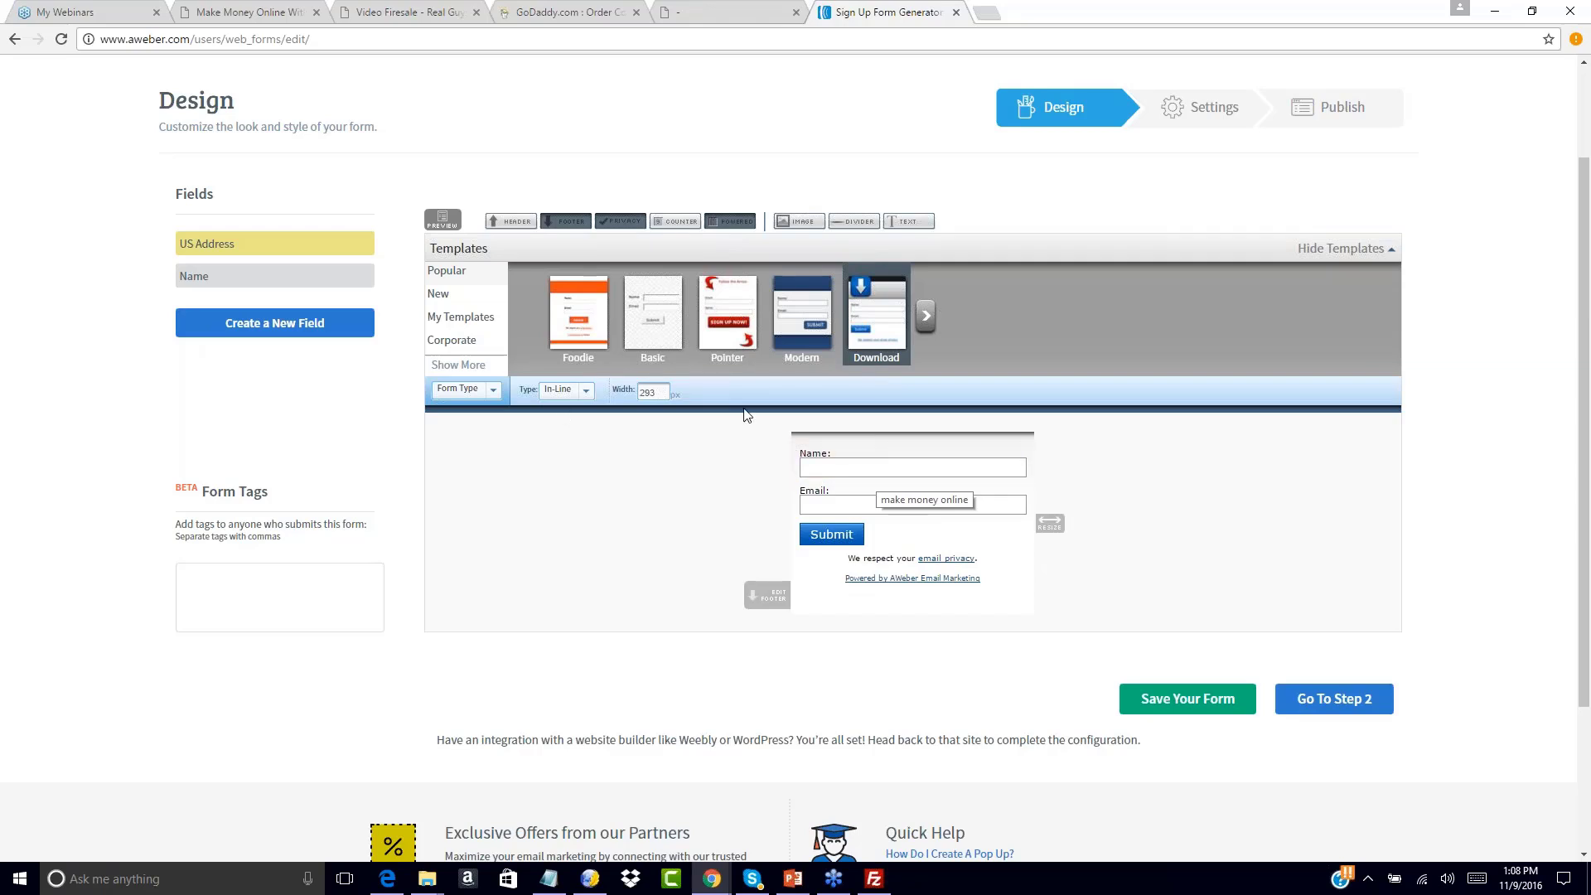
{"action": "left_click", "coordinate": [502, 224]}
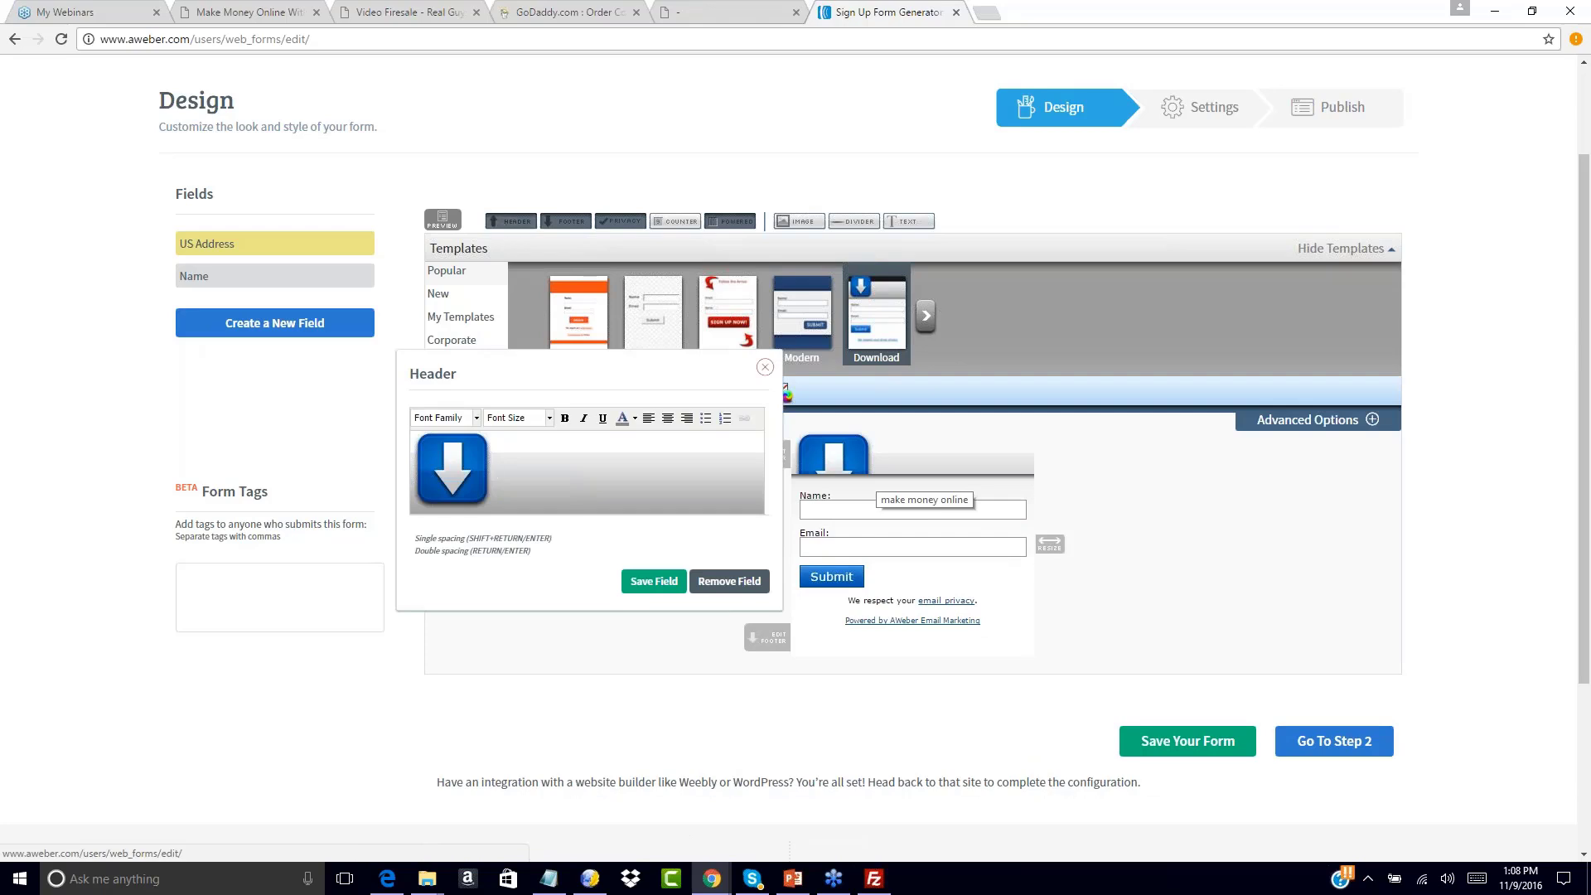
{"action": "left_click", "coordinate": [764, 367]}
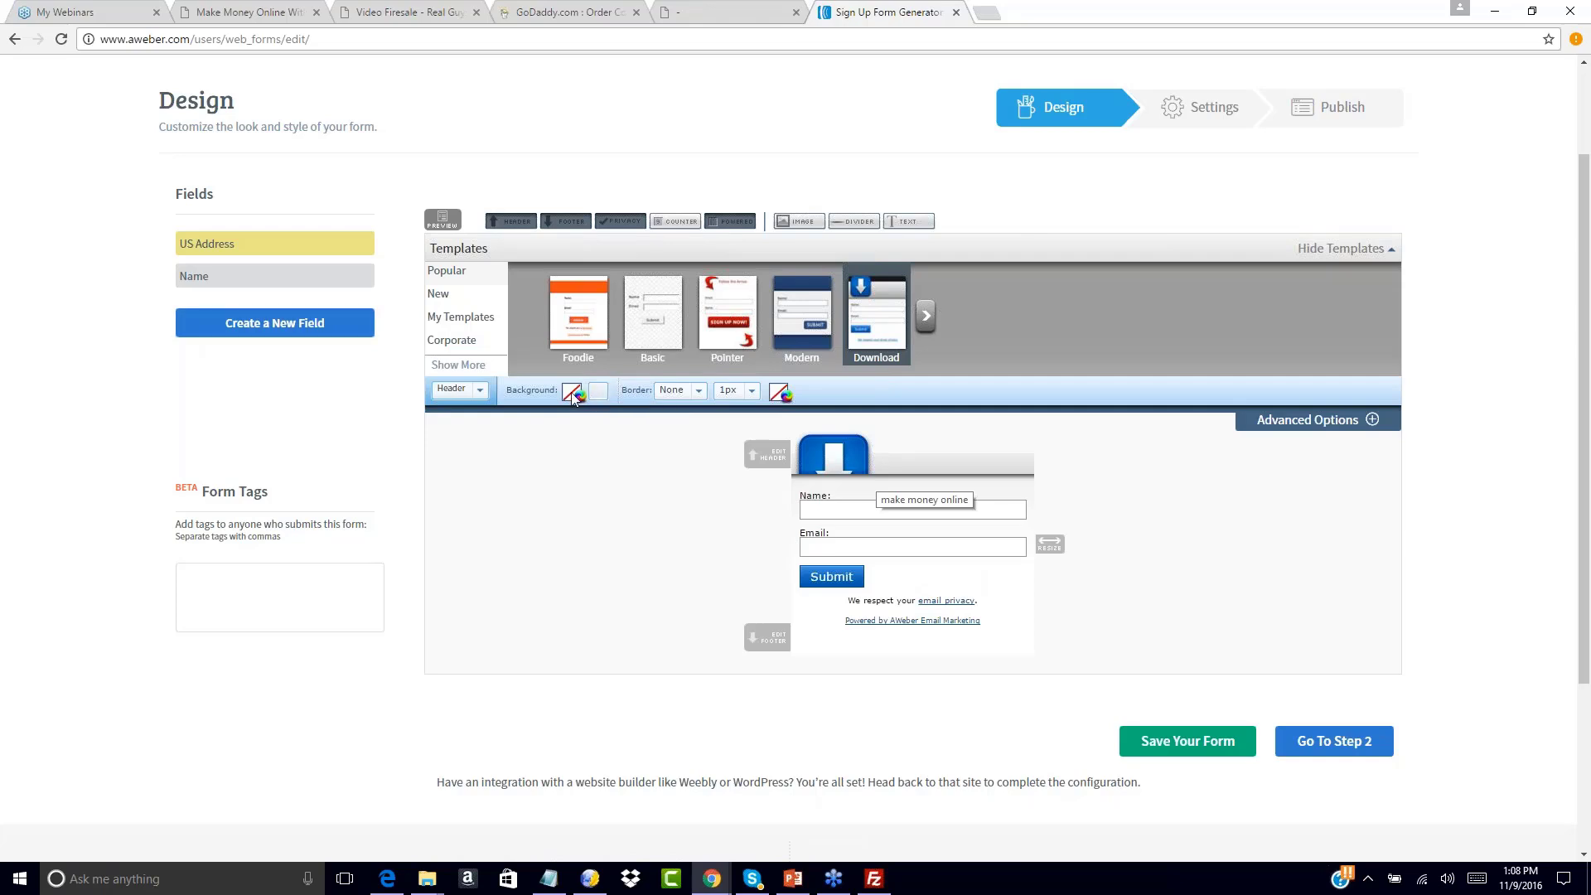
{"action": "left_click", "coordinate": [597, 393]}
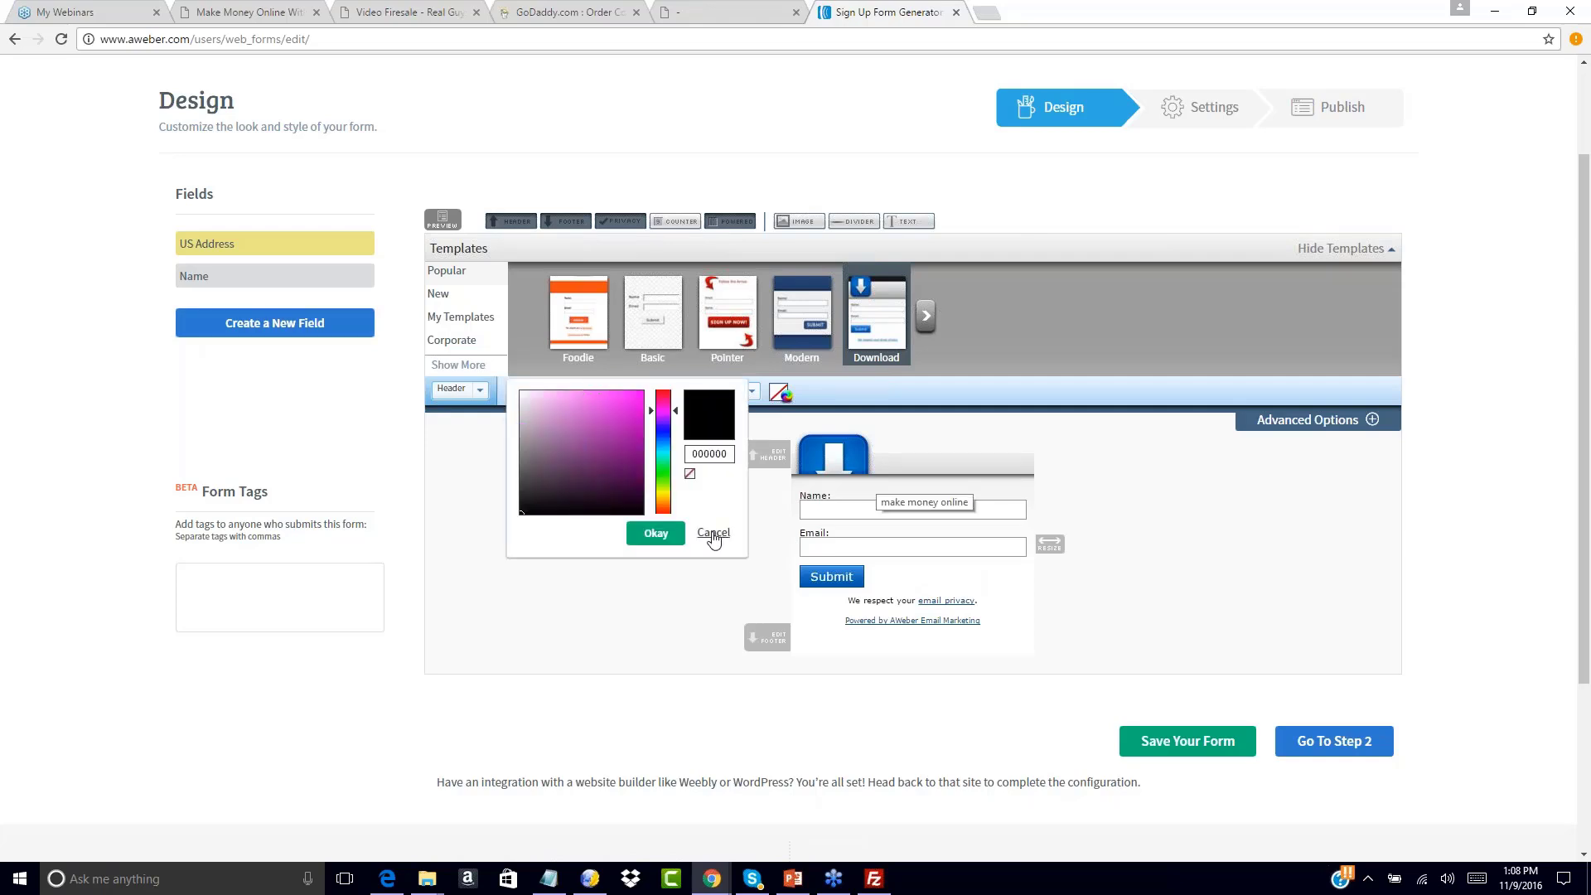
{"action": "left_click", "coordinate": [624, 416]}
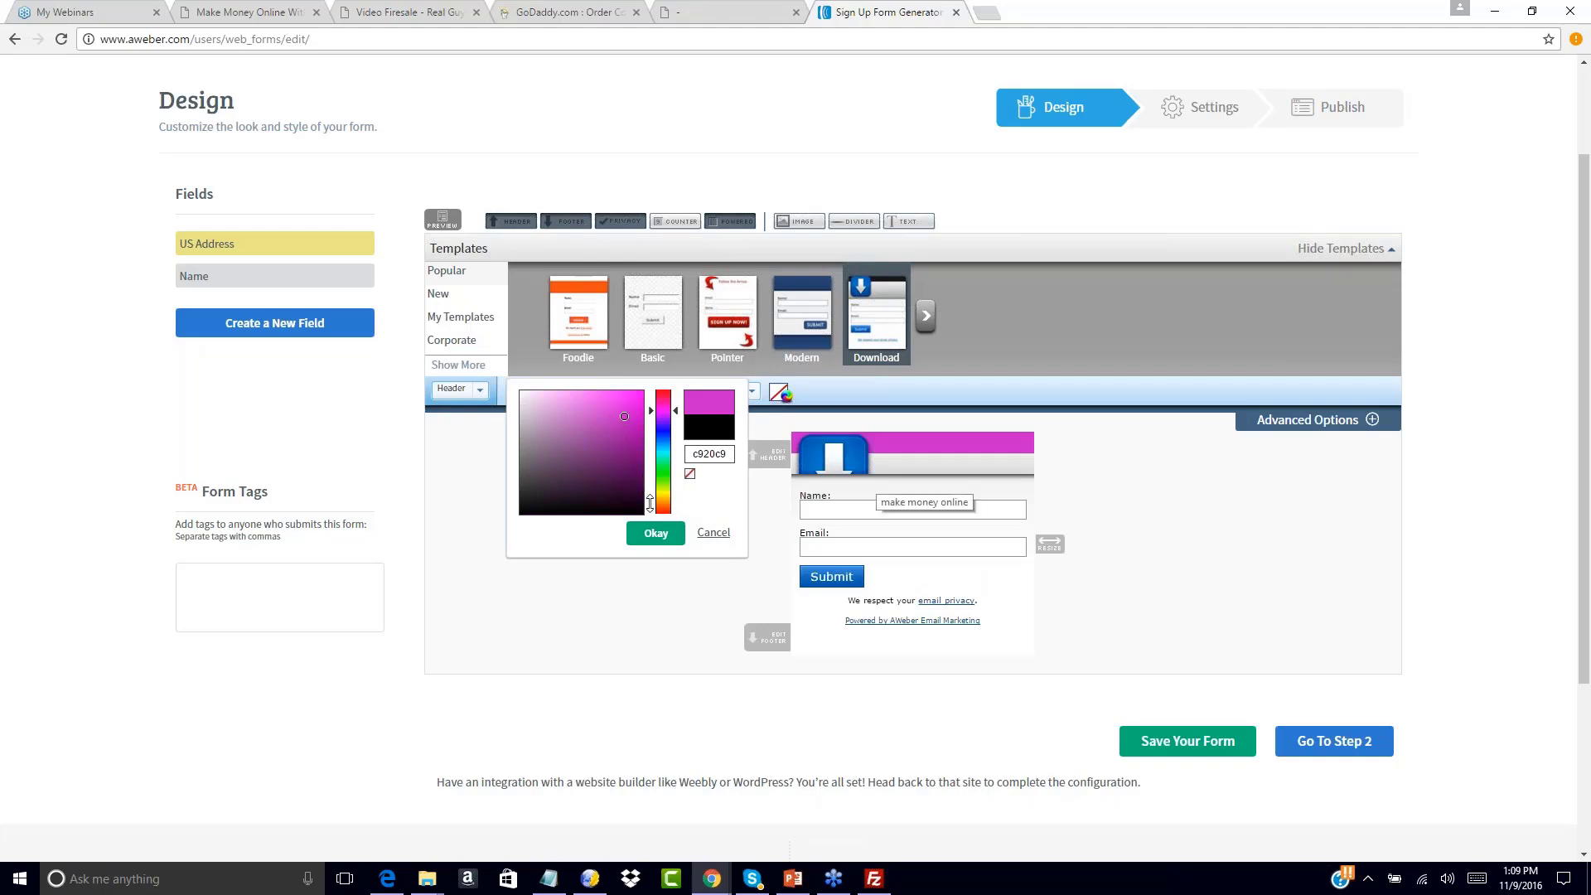
{"action": "left_click", "coordinate": [712, 534]}
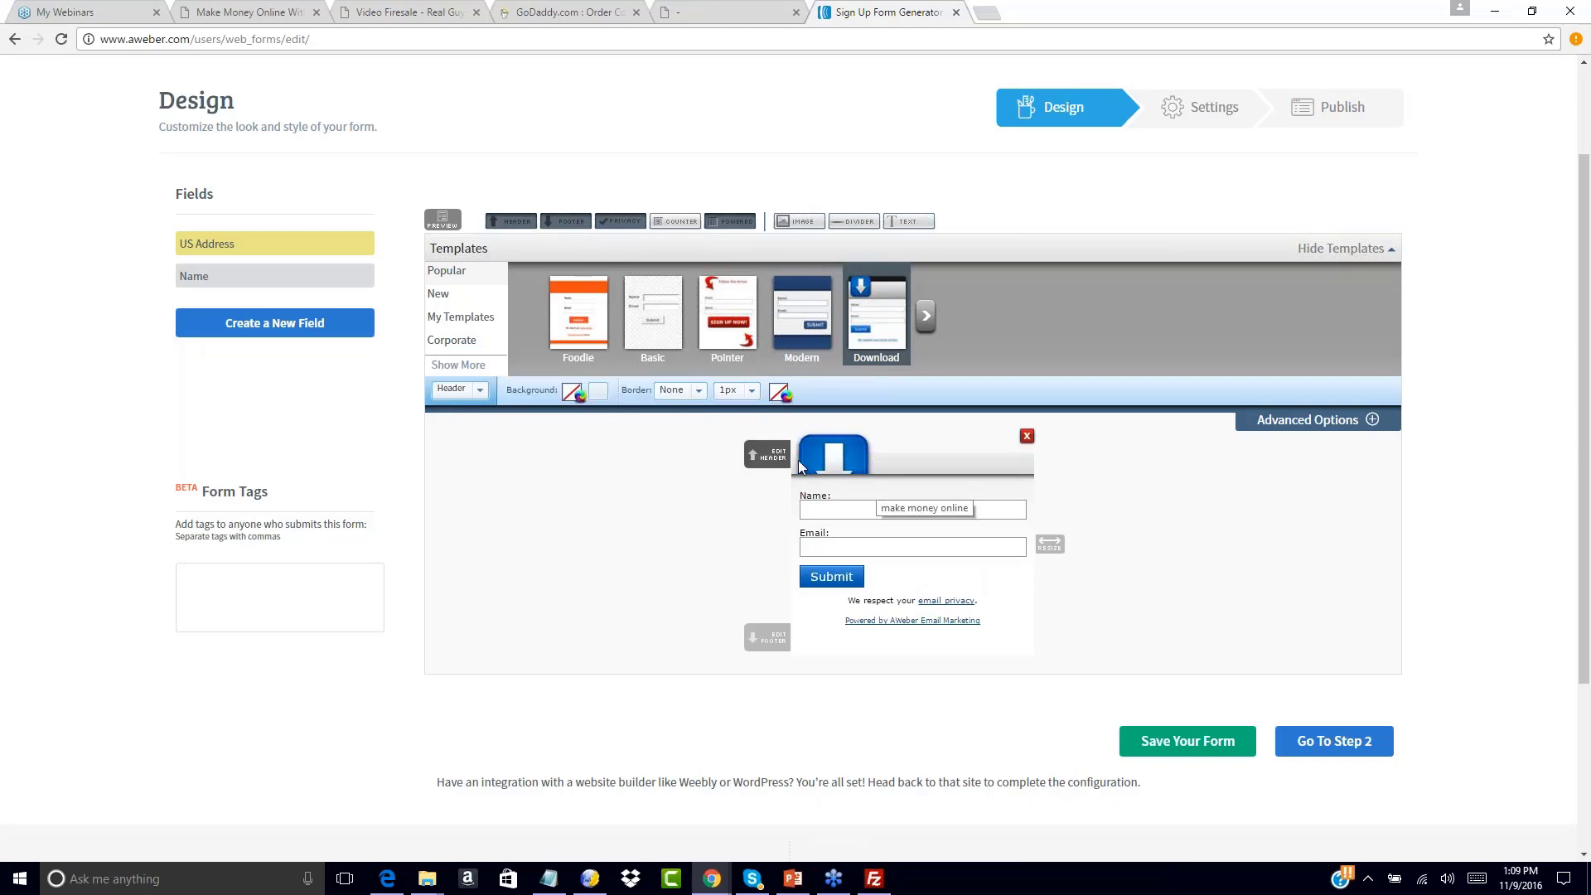
{"action": "left_click", "coordinate": [1026, 437]}
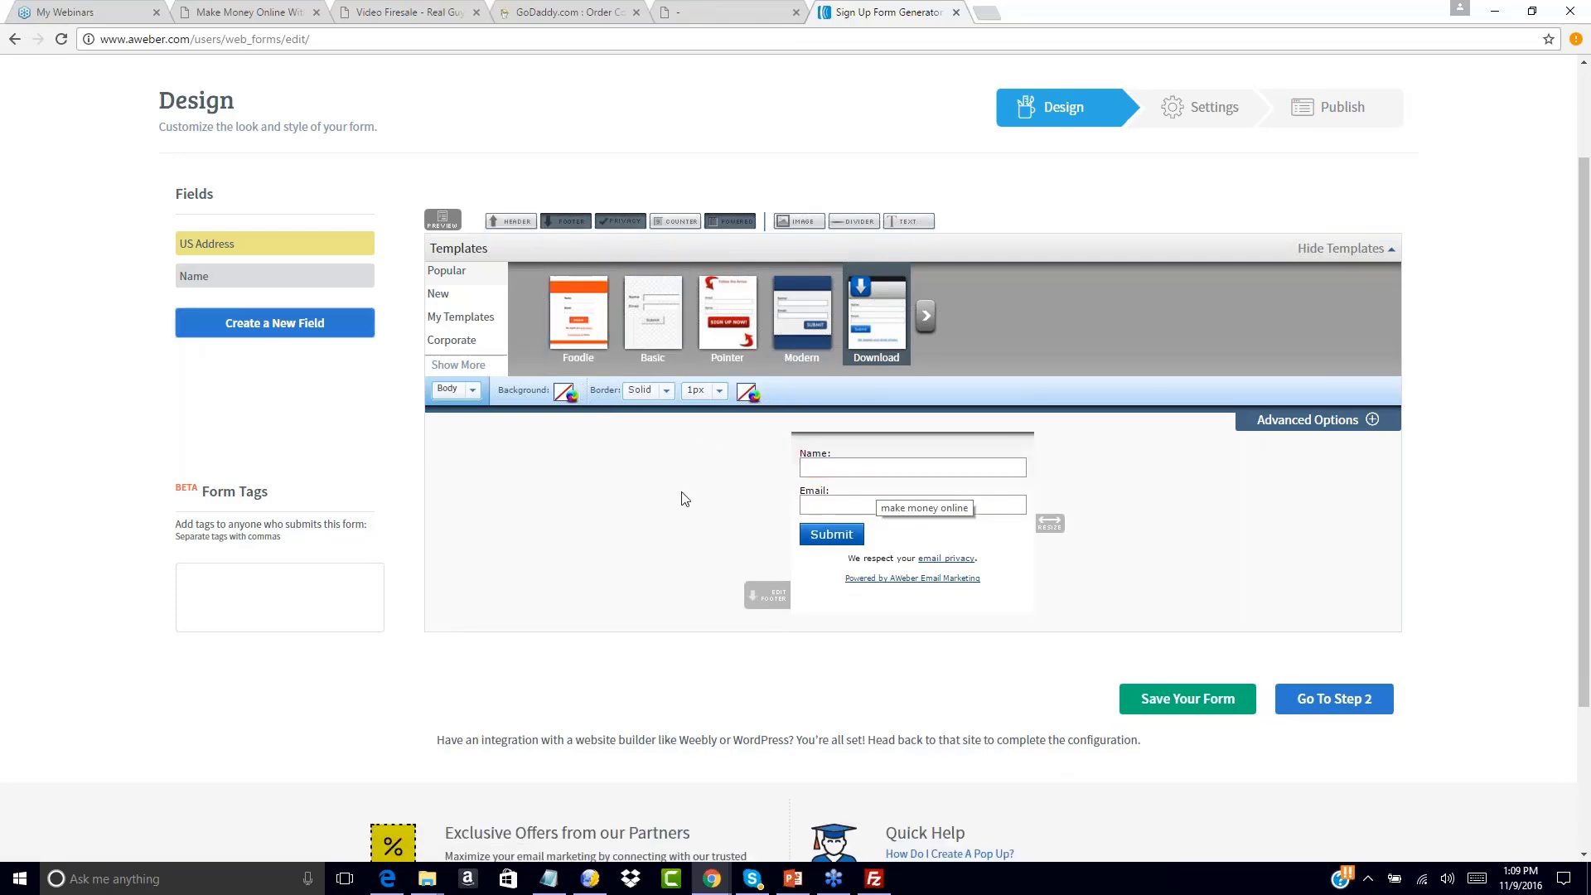
Check the form body's background colour options, then open the Submit button's wording for editing
{"action": "left_click", "coordinate": [458, 390]}
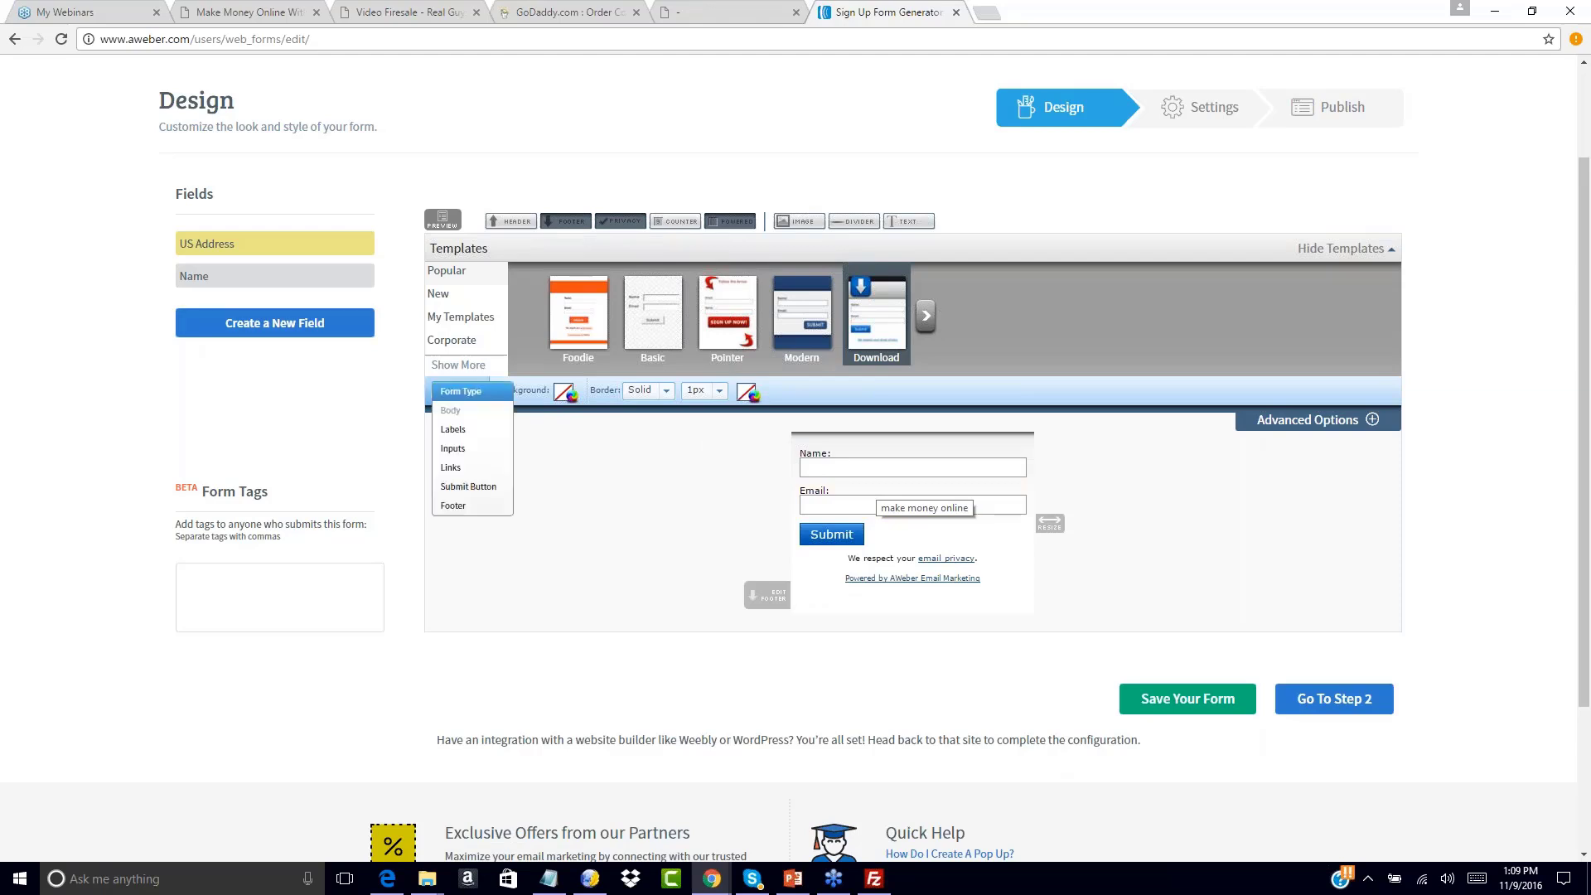
{"action": "left_click", "coordinate": [461, 391]}
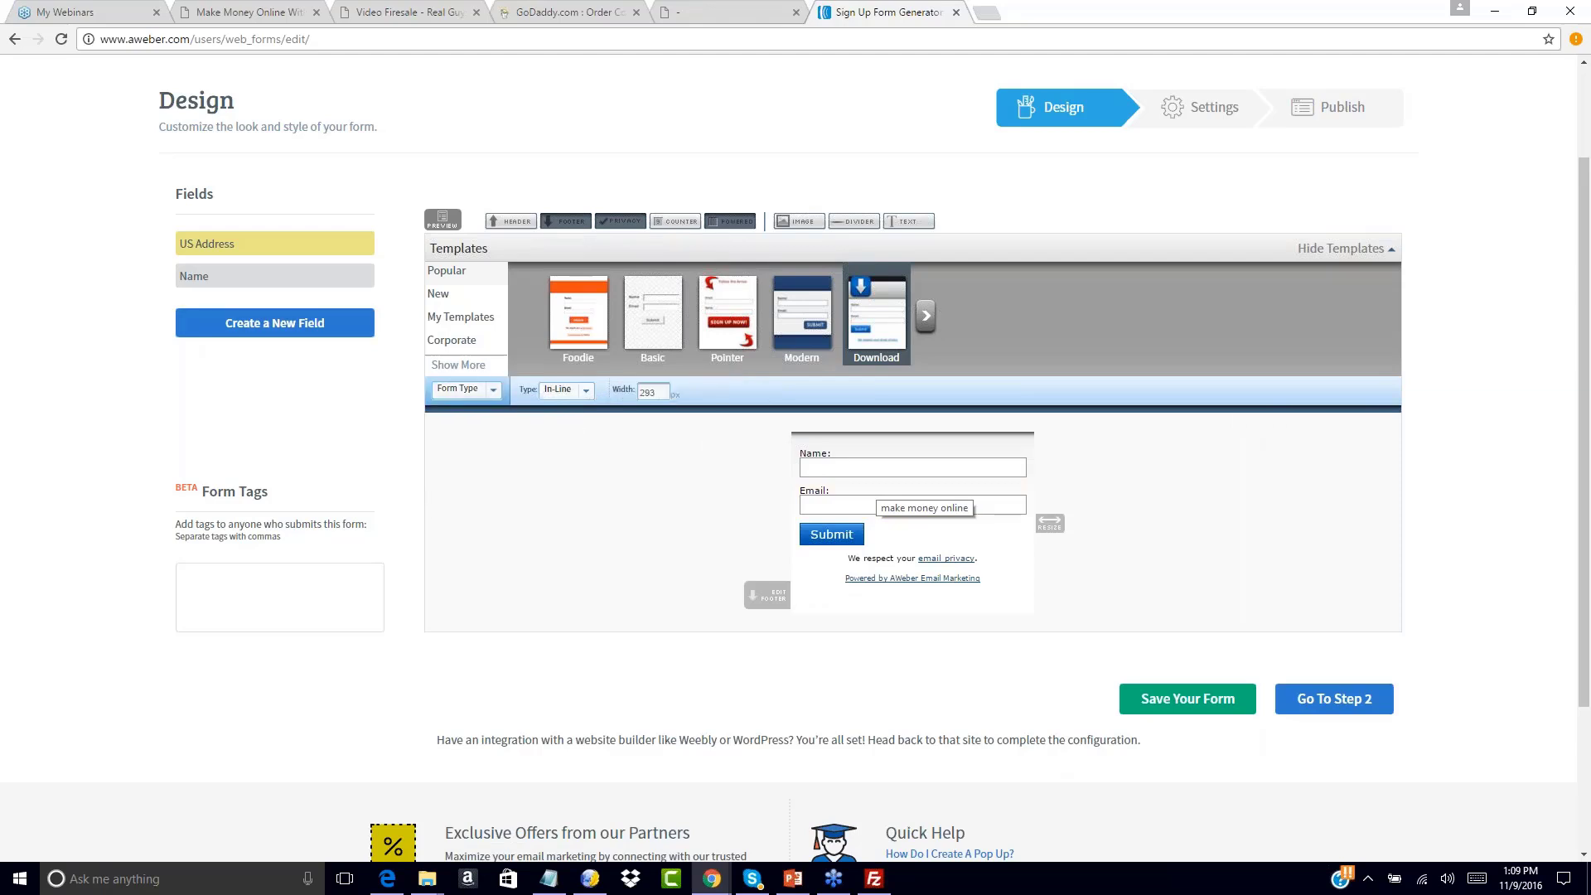
{"action": "left_click", "coordinate": [494, 393]}
{"action": "left_click", "coordinate": [454, 411]}
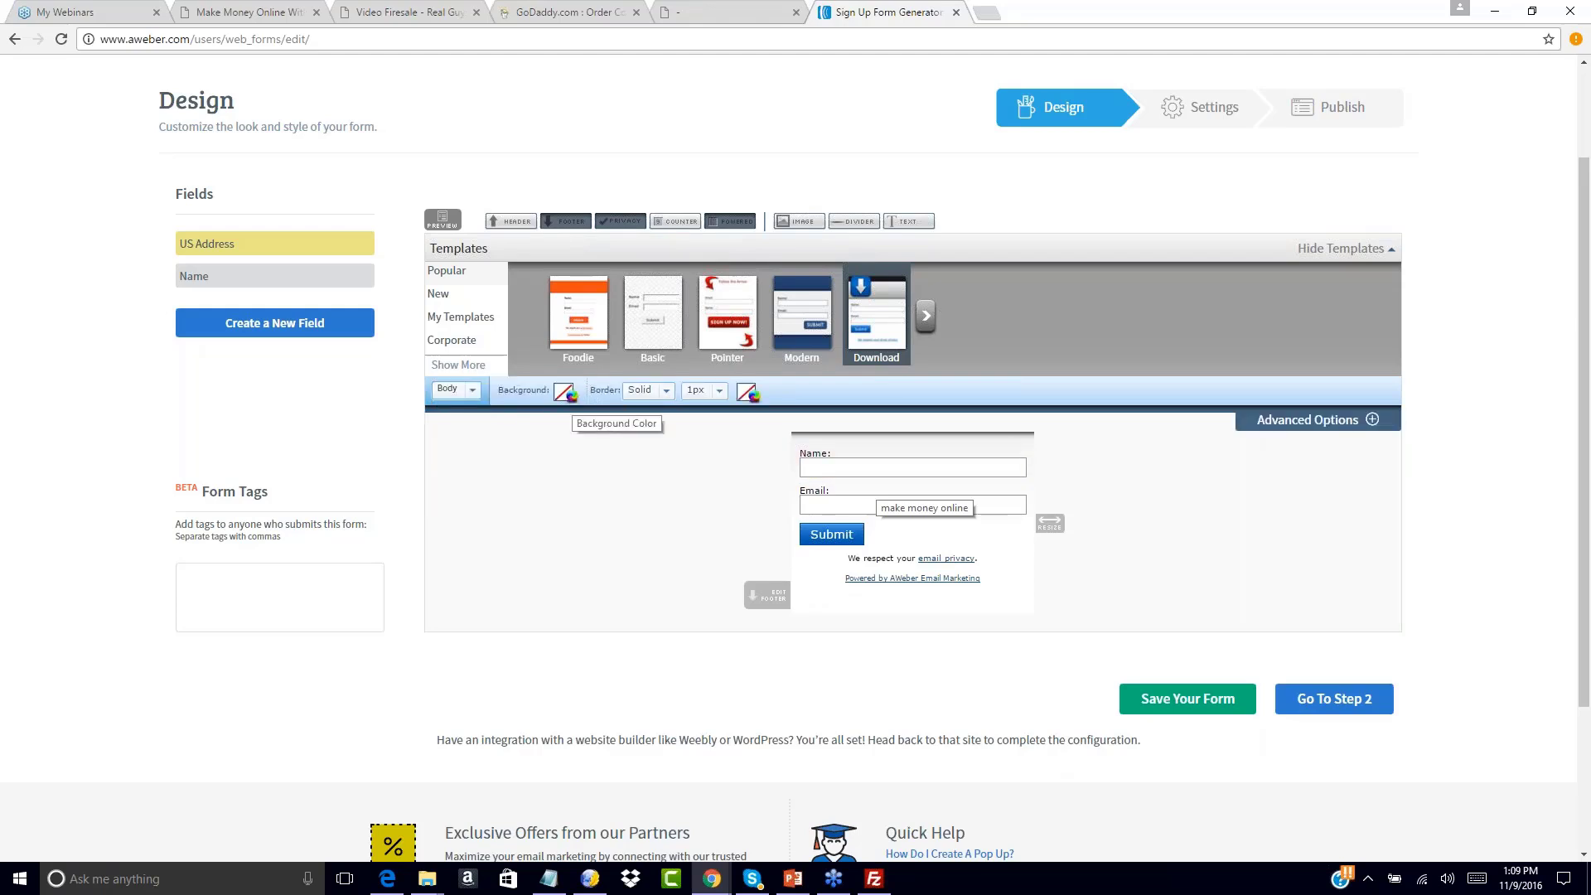
{"action": "left_click", "coordinate": [567, 393]}
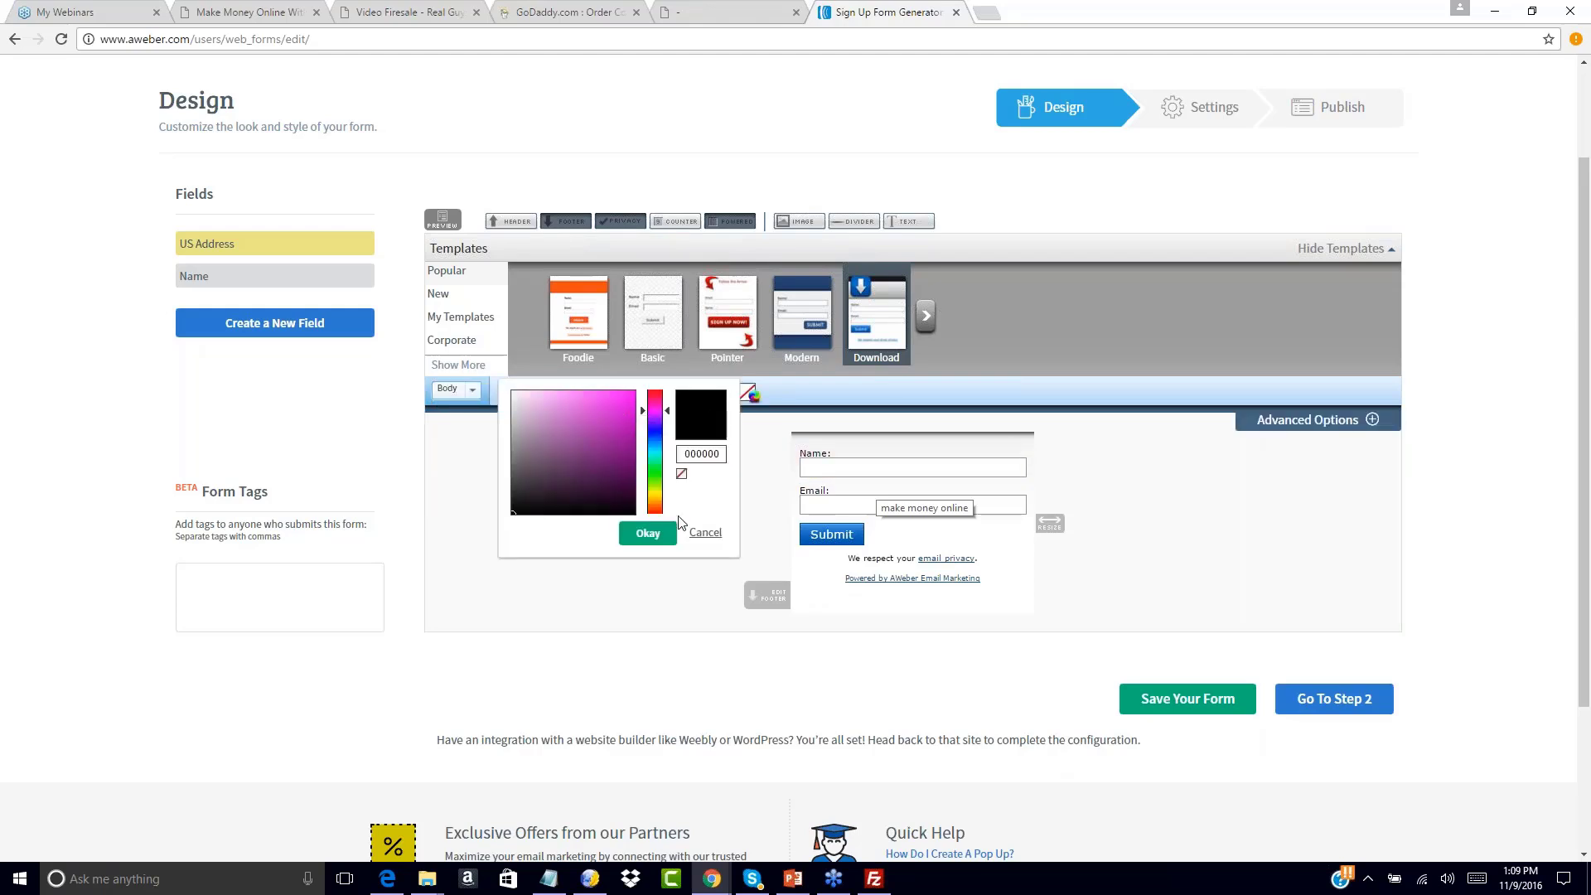
{"action": "left_click", "coordinate": [647, 532]}
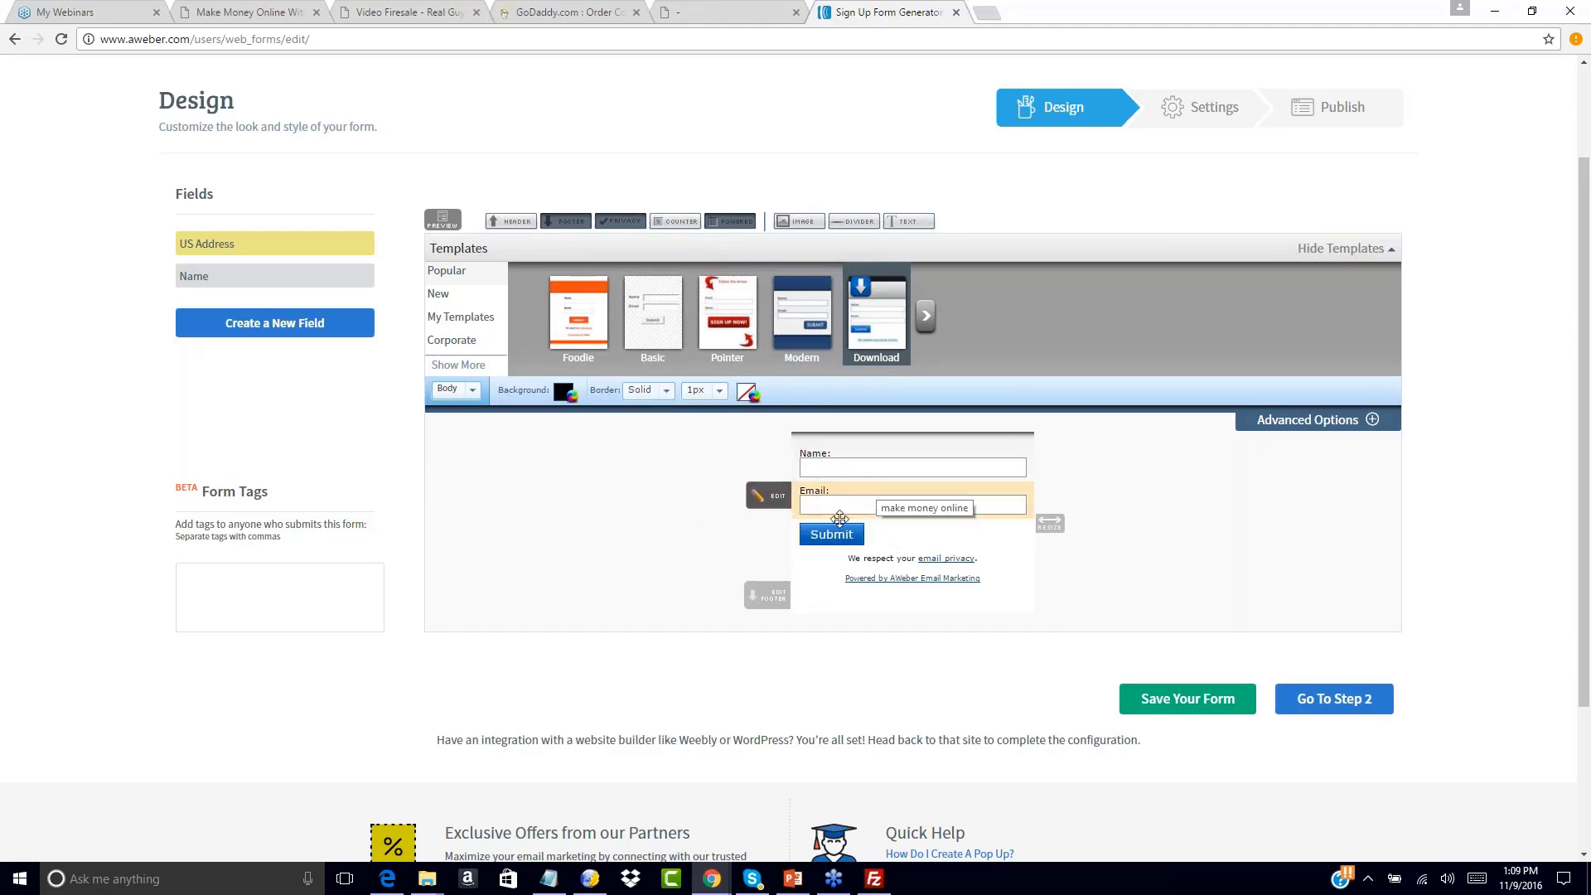
{"action": "left_click", "coordinate": [762, 540]}
{"action": "left_click", "coordinate": [762, 540]}
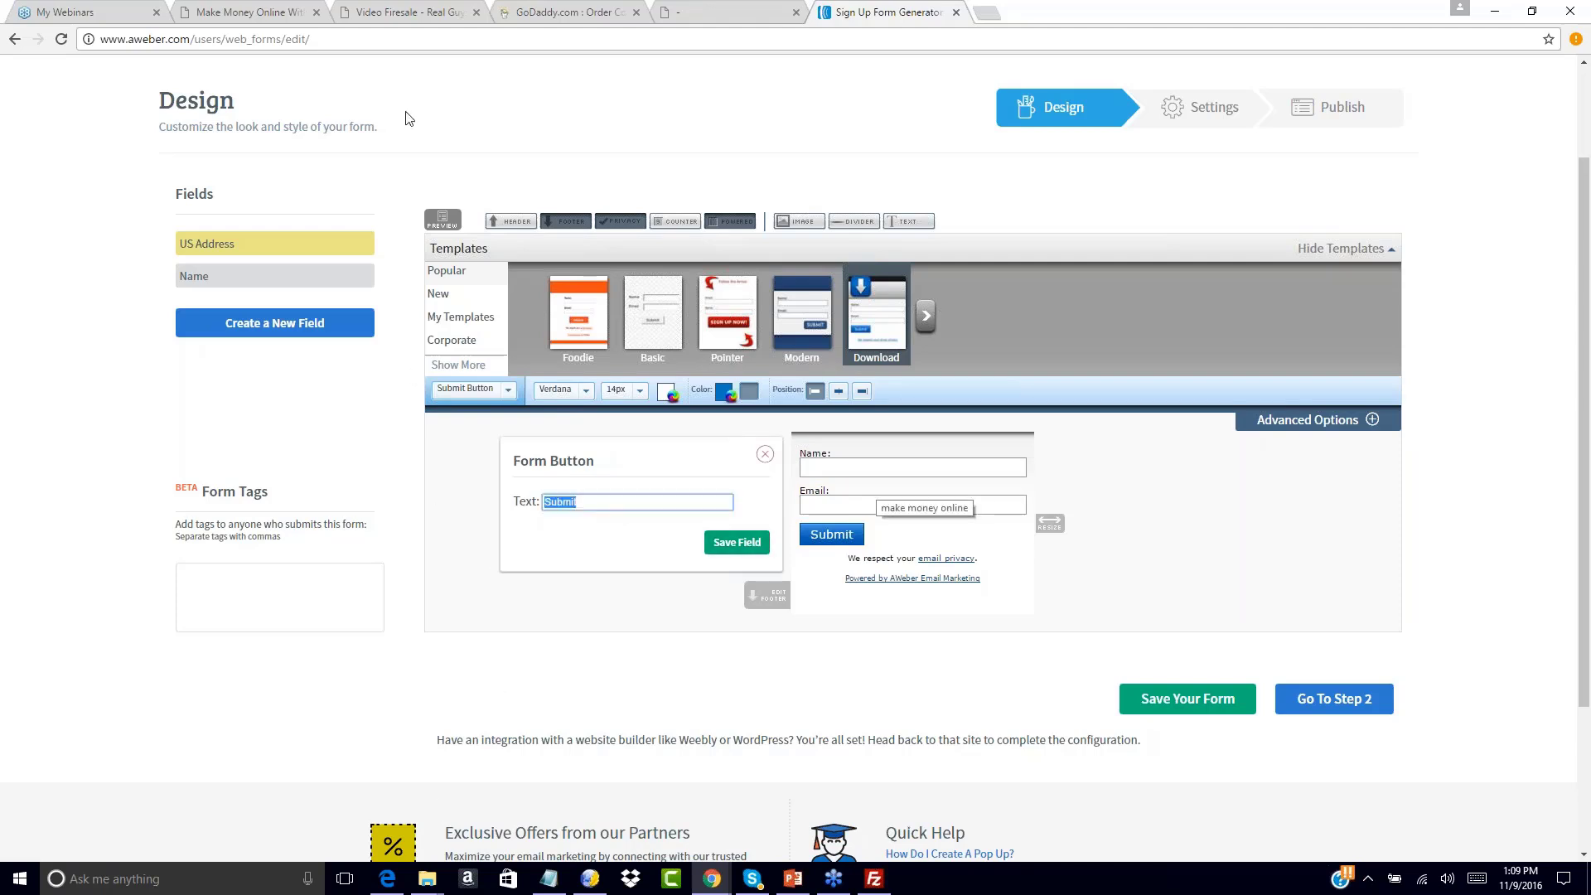
Change the submit button text to 'Send Me My Free Training'
{"action": "left_click", "coordinate": [378, 10]}
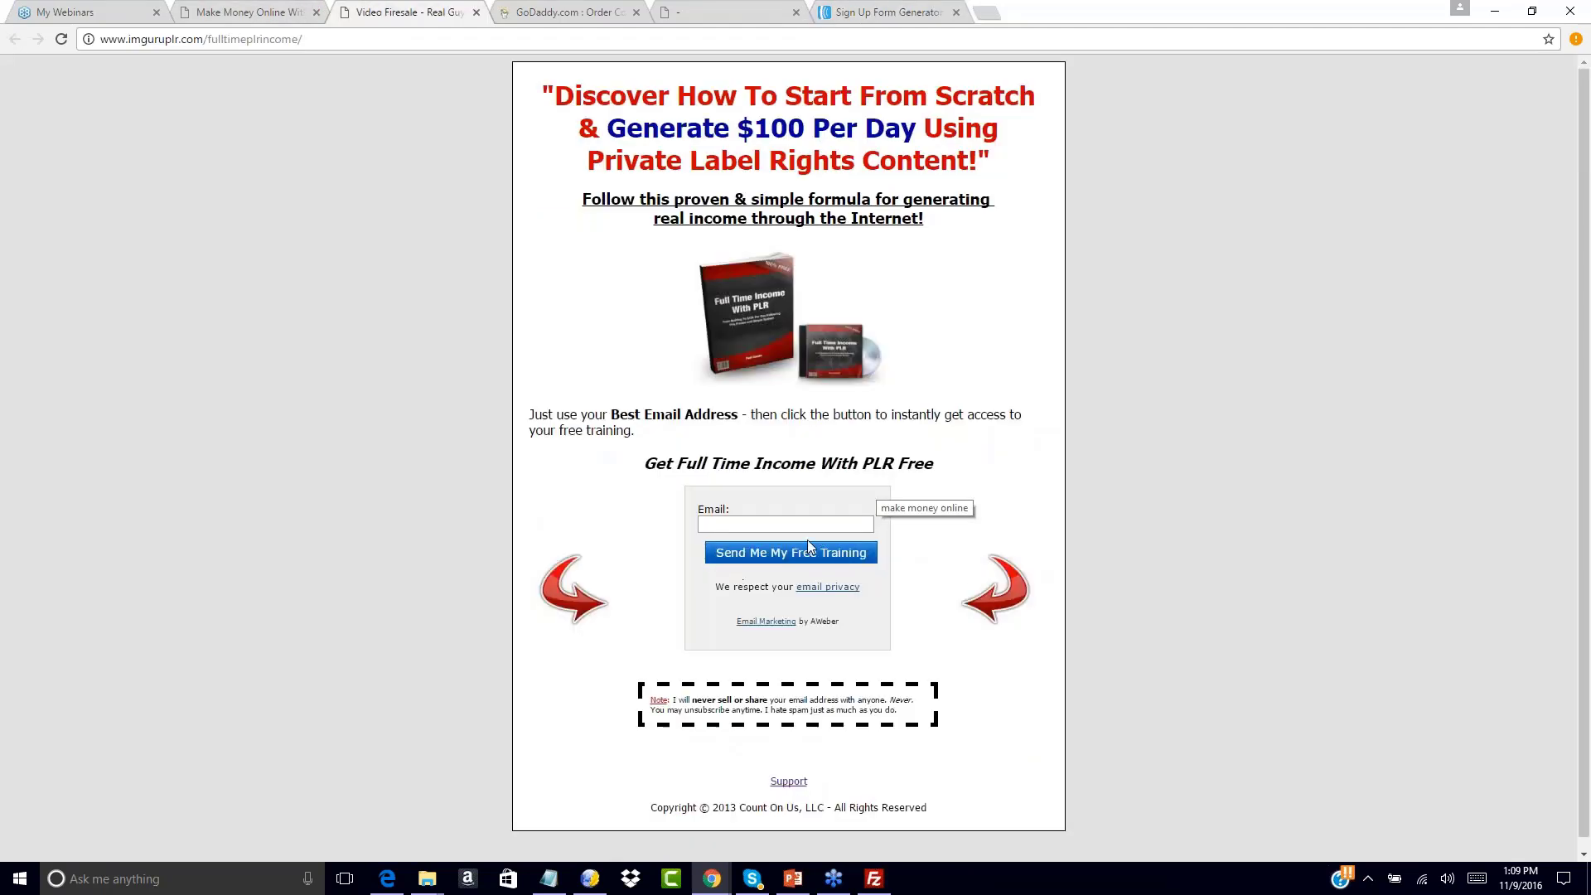
{"action": "left_click", "coordinate": [886, 11]}
{"action": "type", "text": "Sen"}
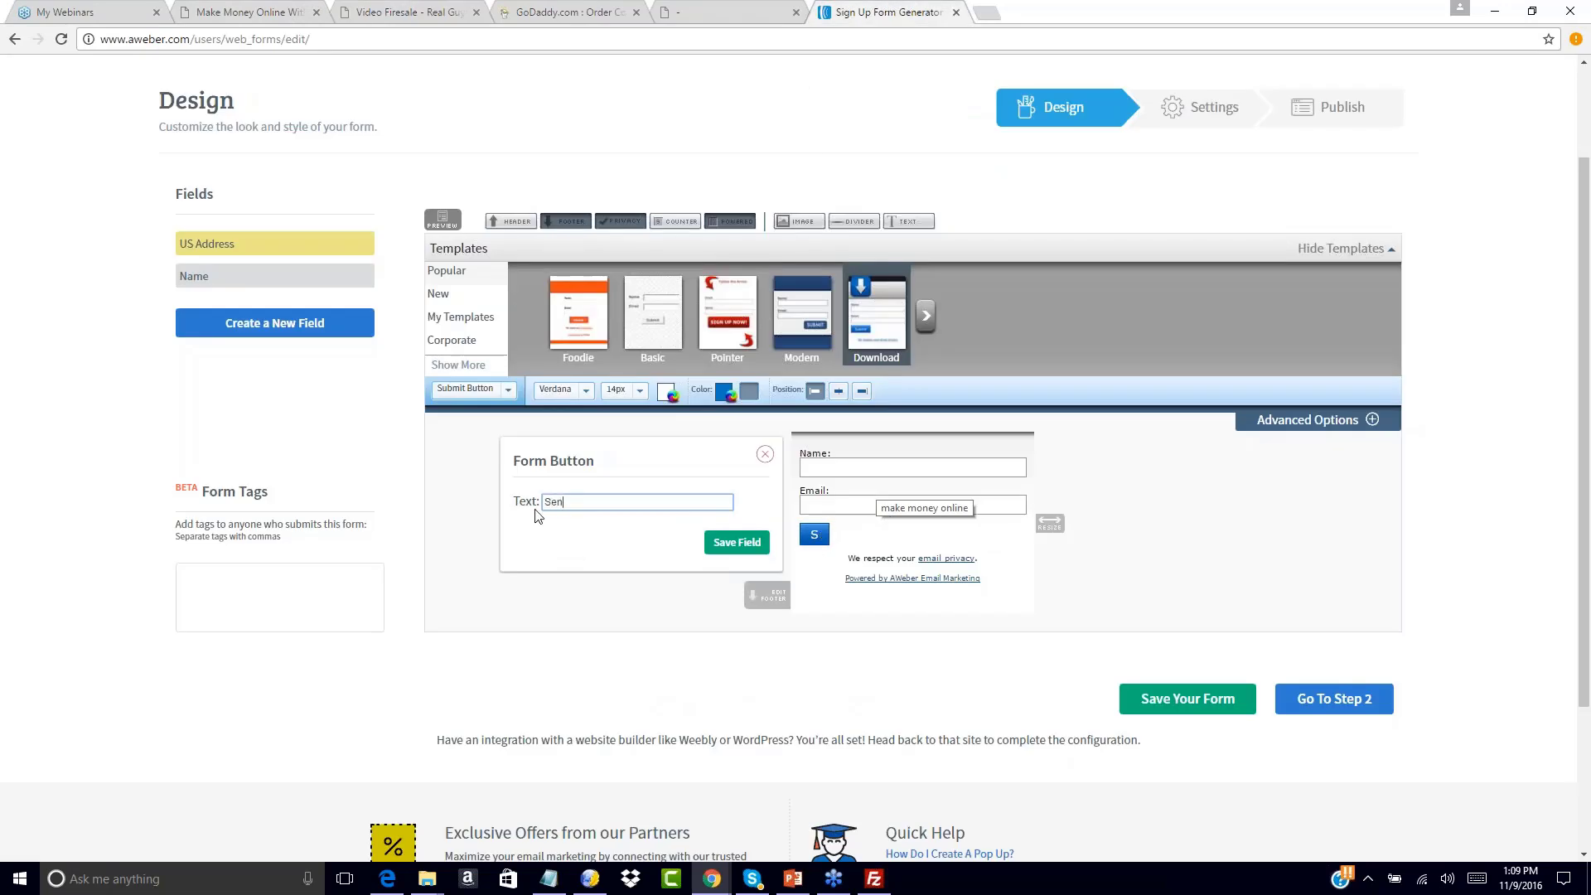
{"action": "type", "text": "d Me My Free YTr"}
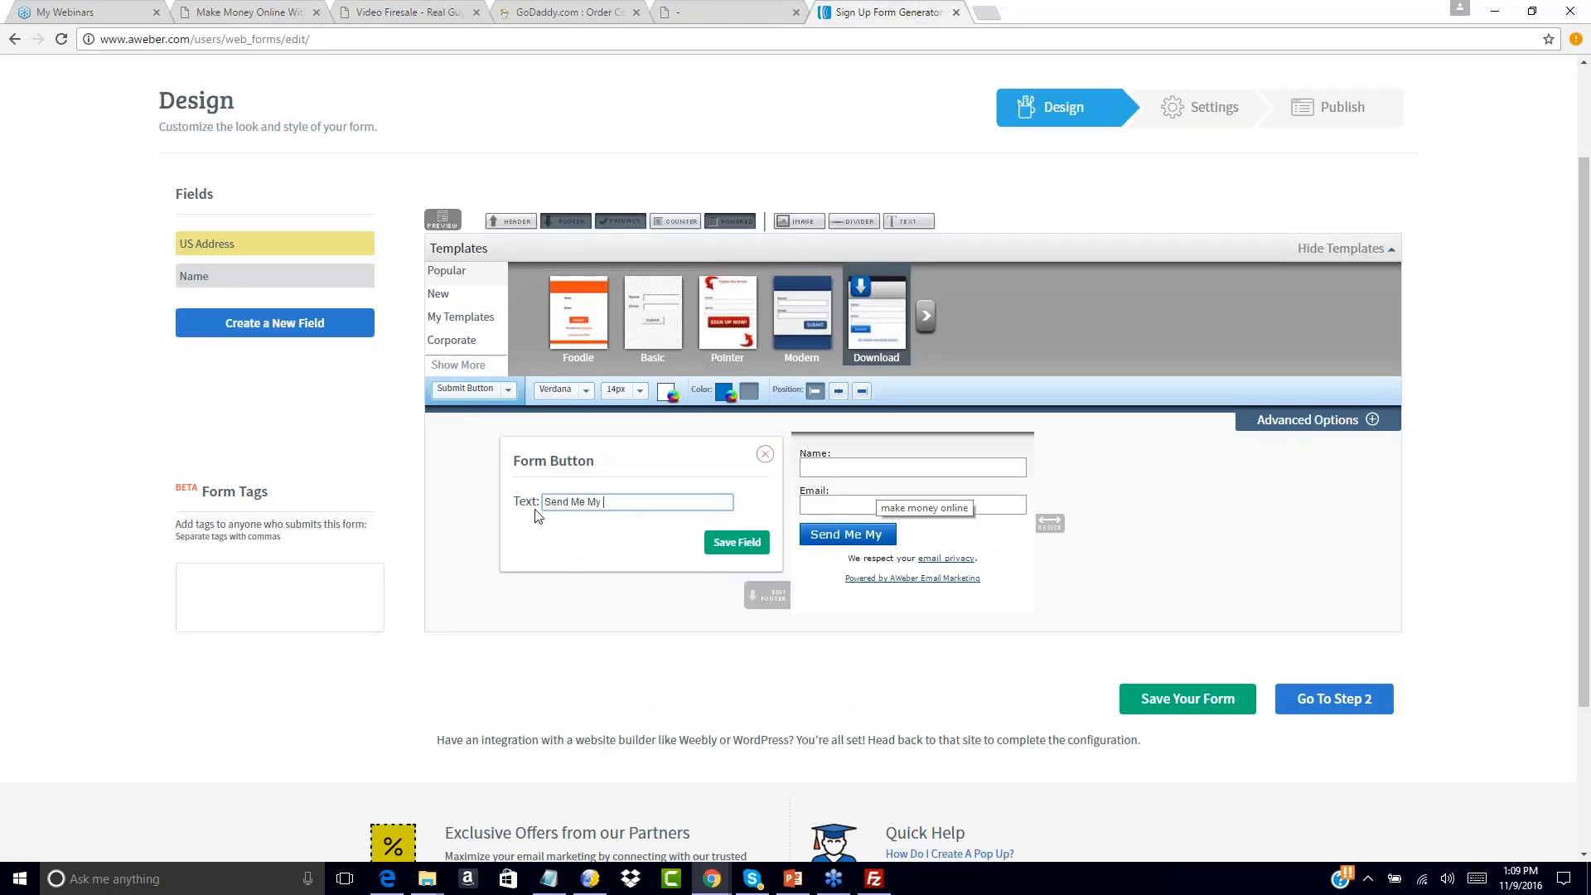
{"action": "key", "text": "BackSpace"}
{"action": "key", "text": "BackSpace"}
{"action": "type", "text": "Training"}
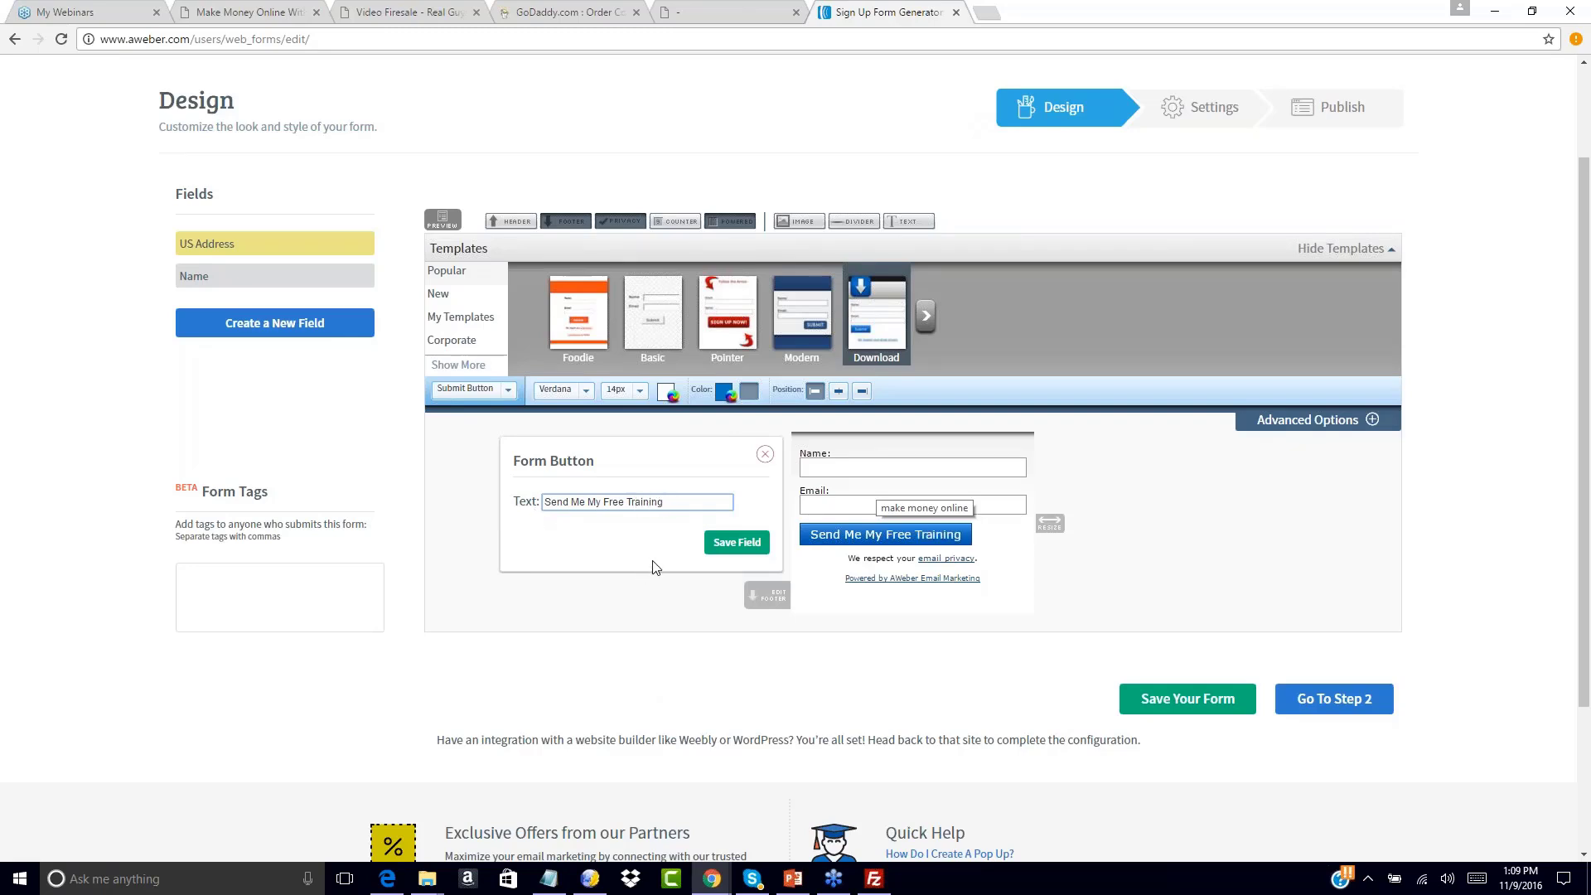
{"action": "left_click", "coordinate": [730, 542]}
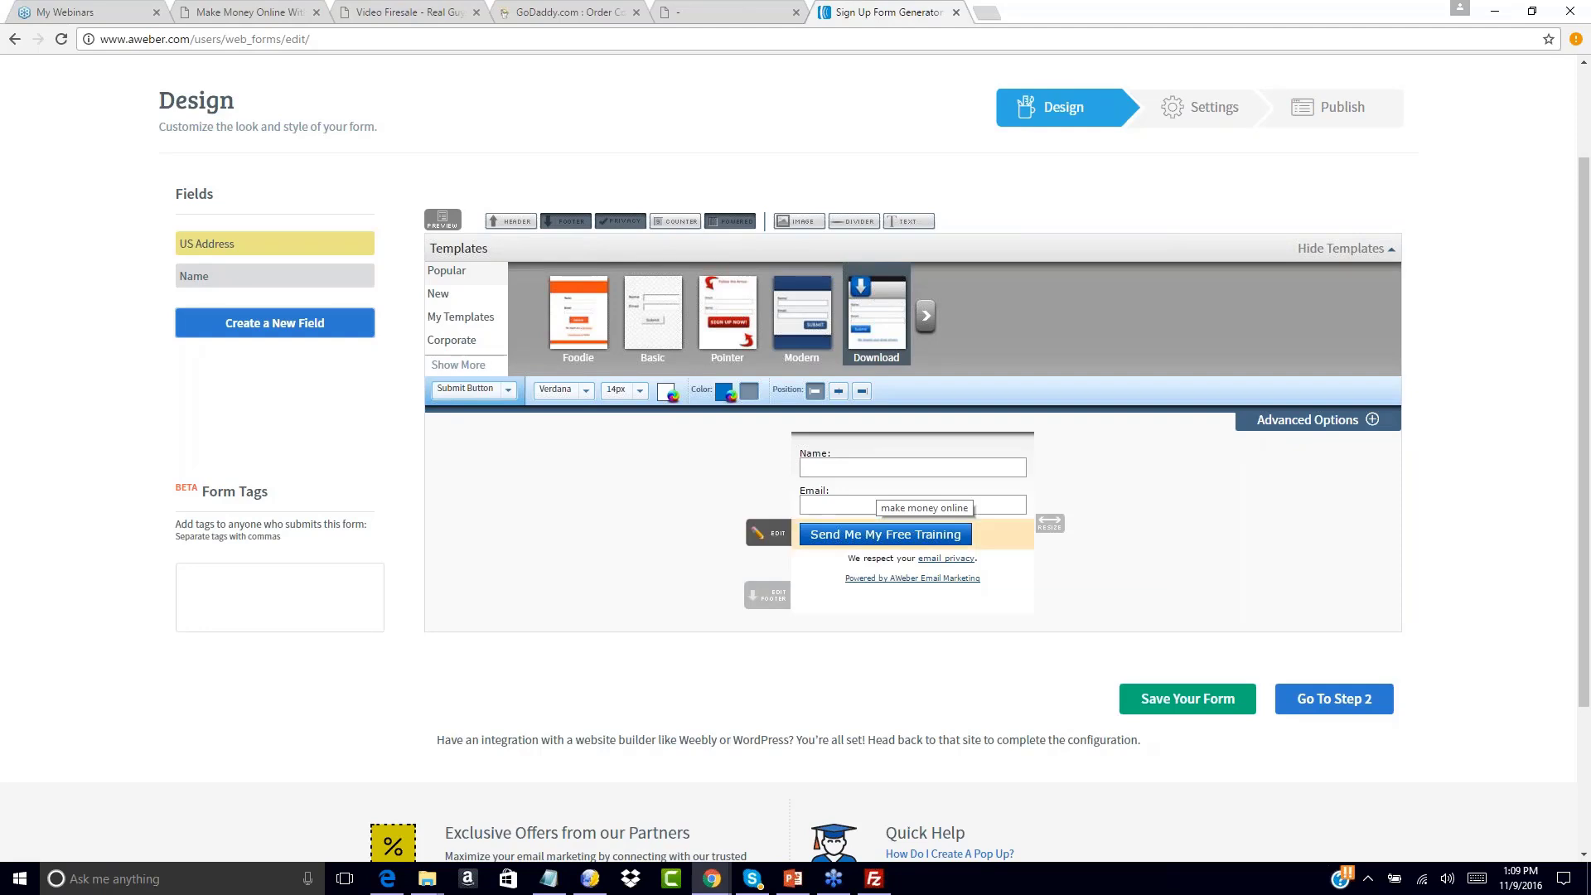
Narrow the form and remove the Powered by AWeber line and the Name field
{"action": "left_click_drag", "start_coordinate": [1047, 523], "coordinate": [1002, 524]}
{"action": "mouse_move", "coordinate": [947, 557]}
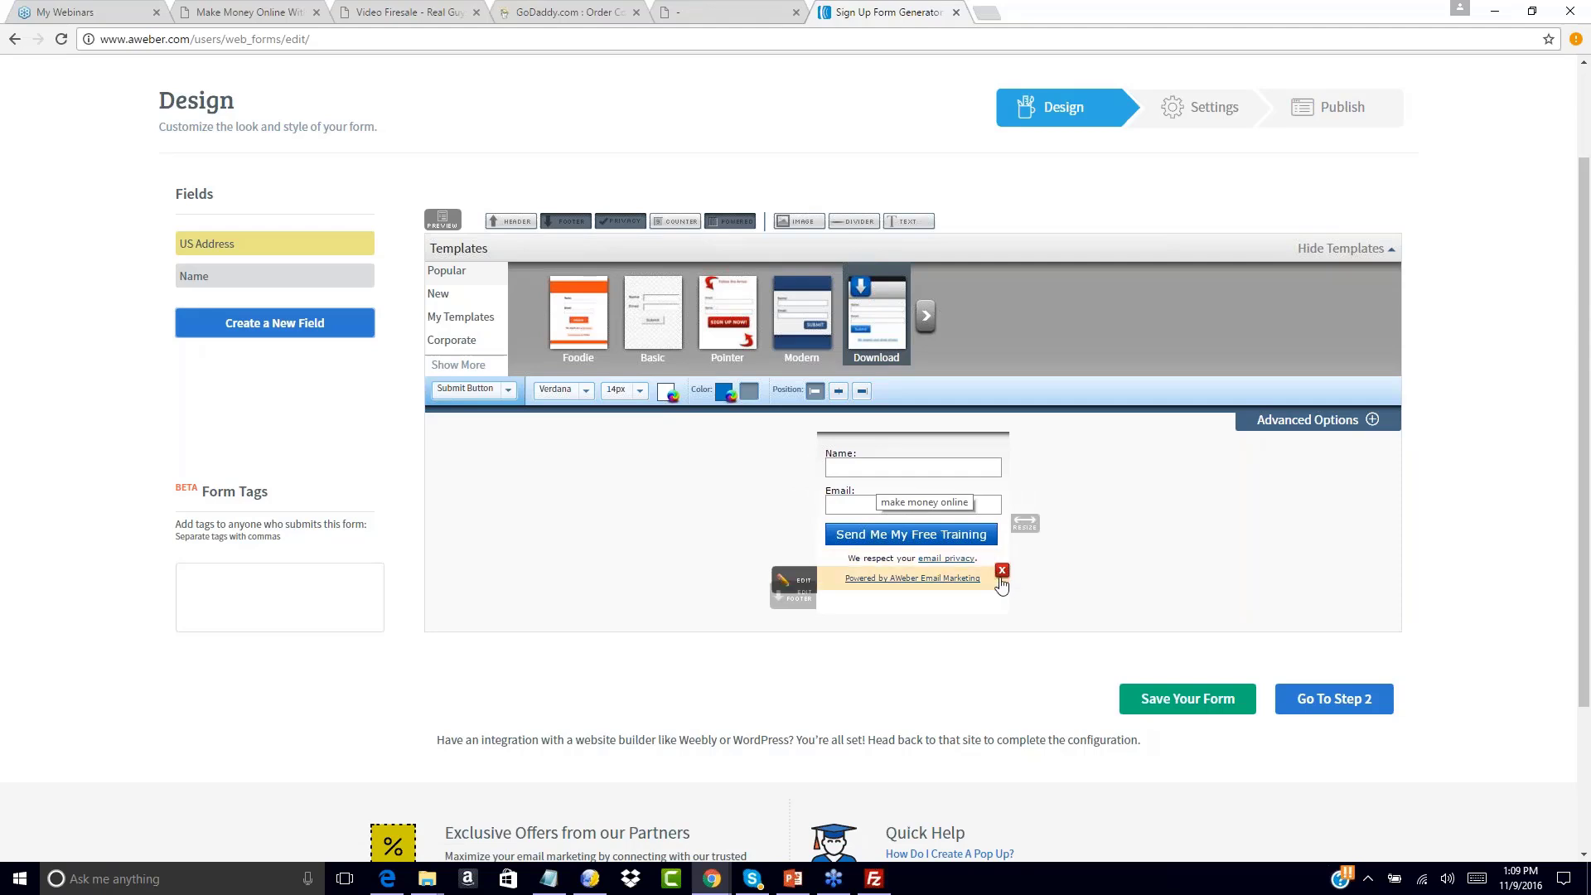
{"action": "left_click", "coordinate": [1002, 570]}
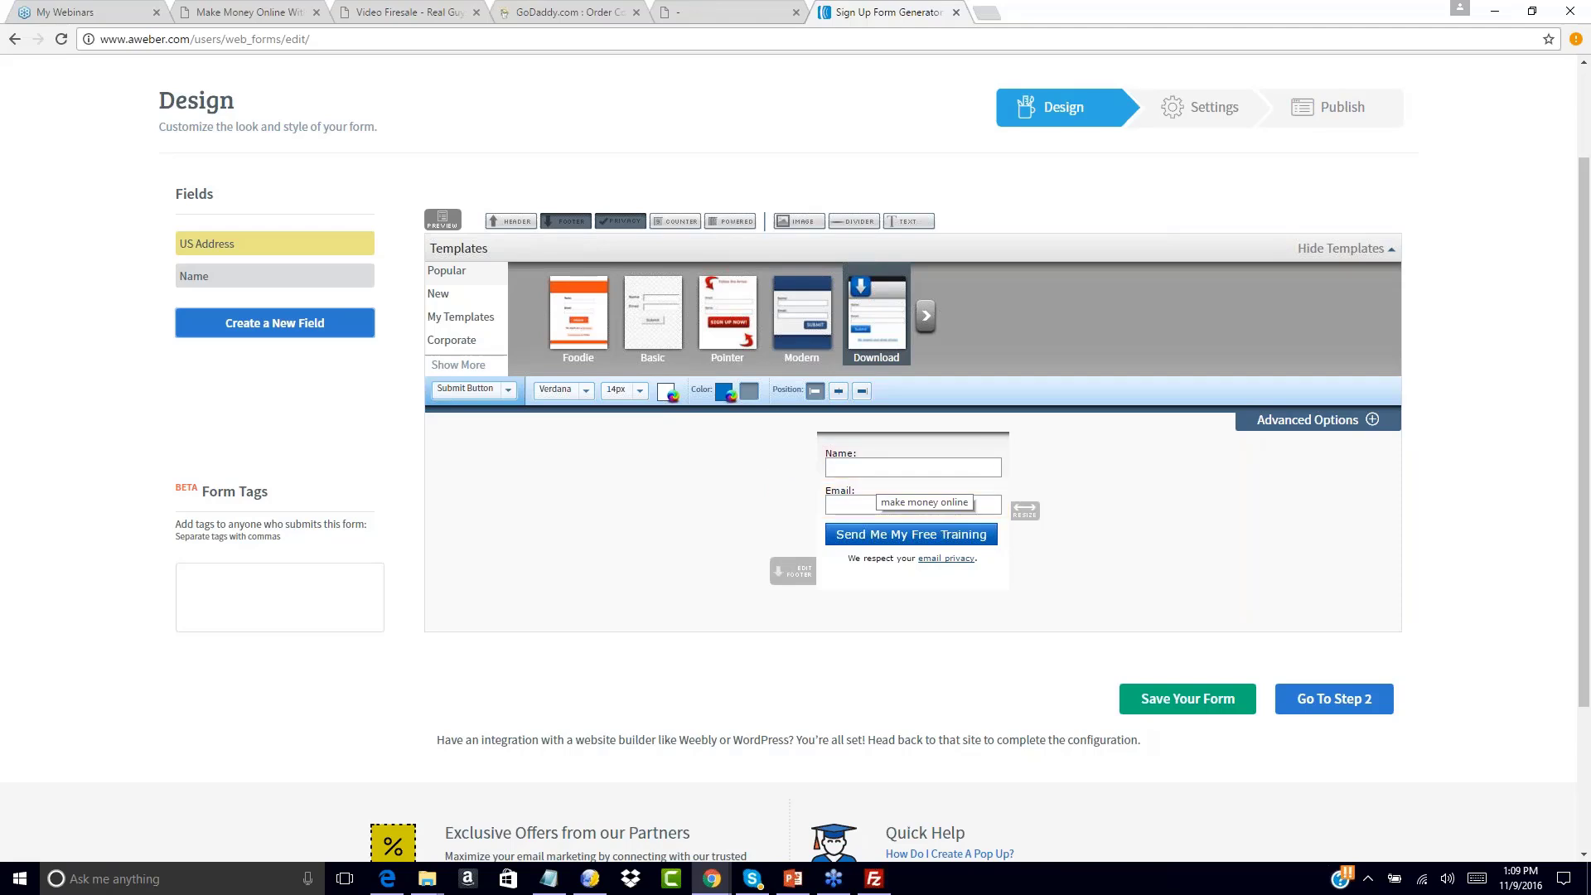
{"action": "left_click", "coordinate": [416, 12]}
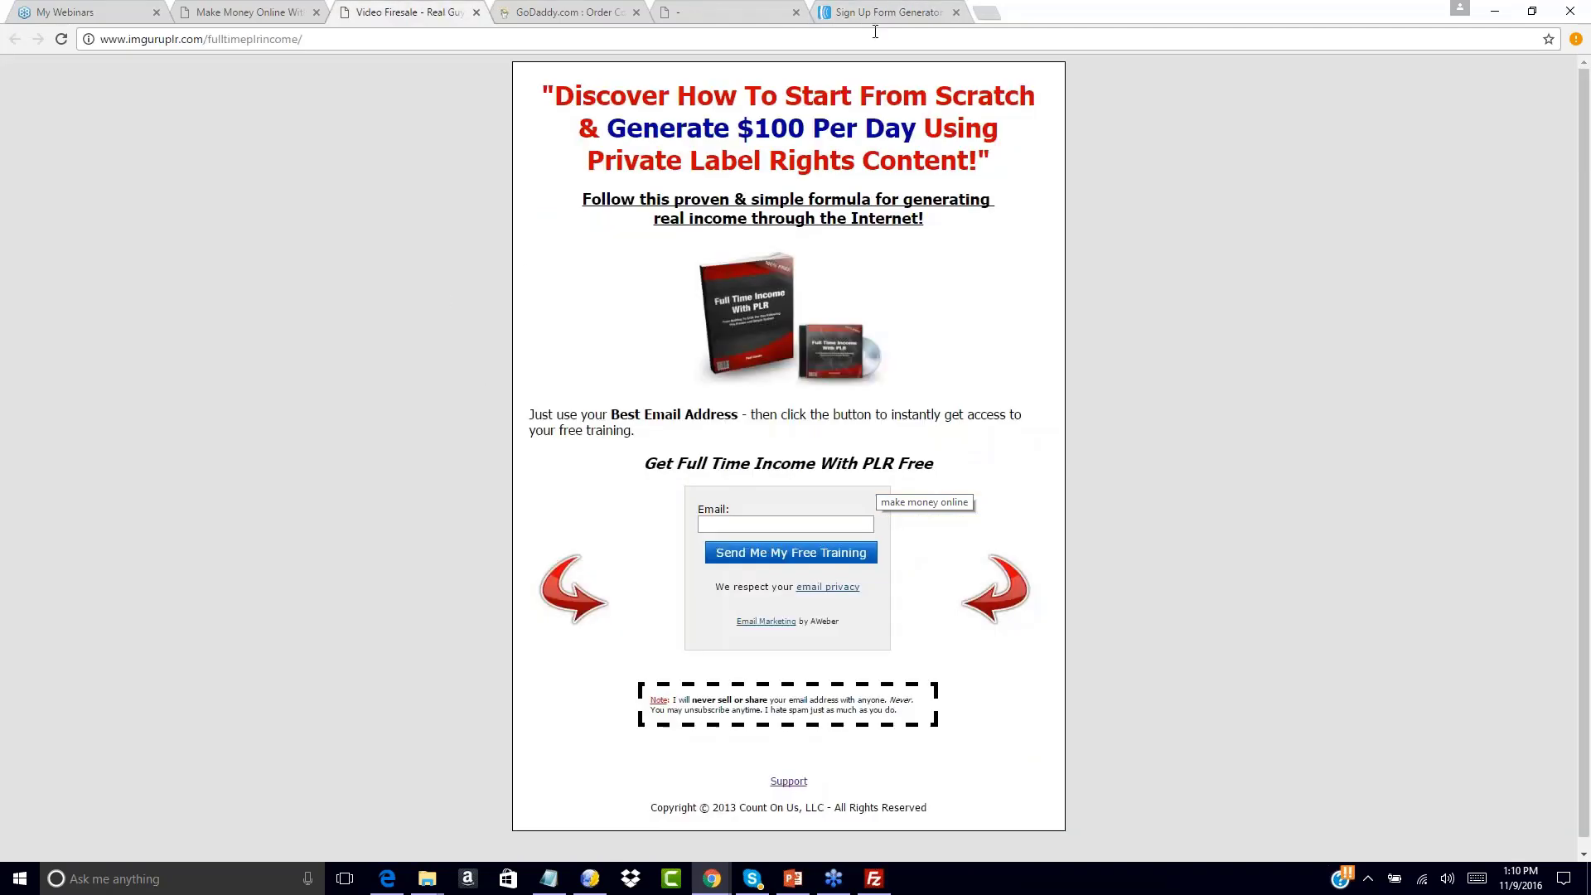
{"action": "left_click", "coordinate": [879, 13]}
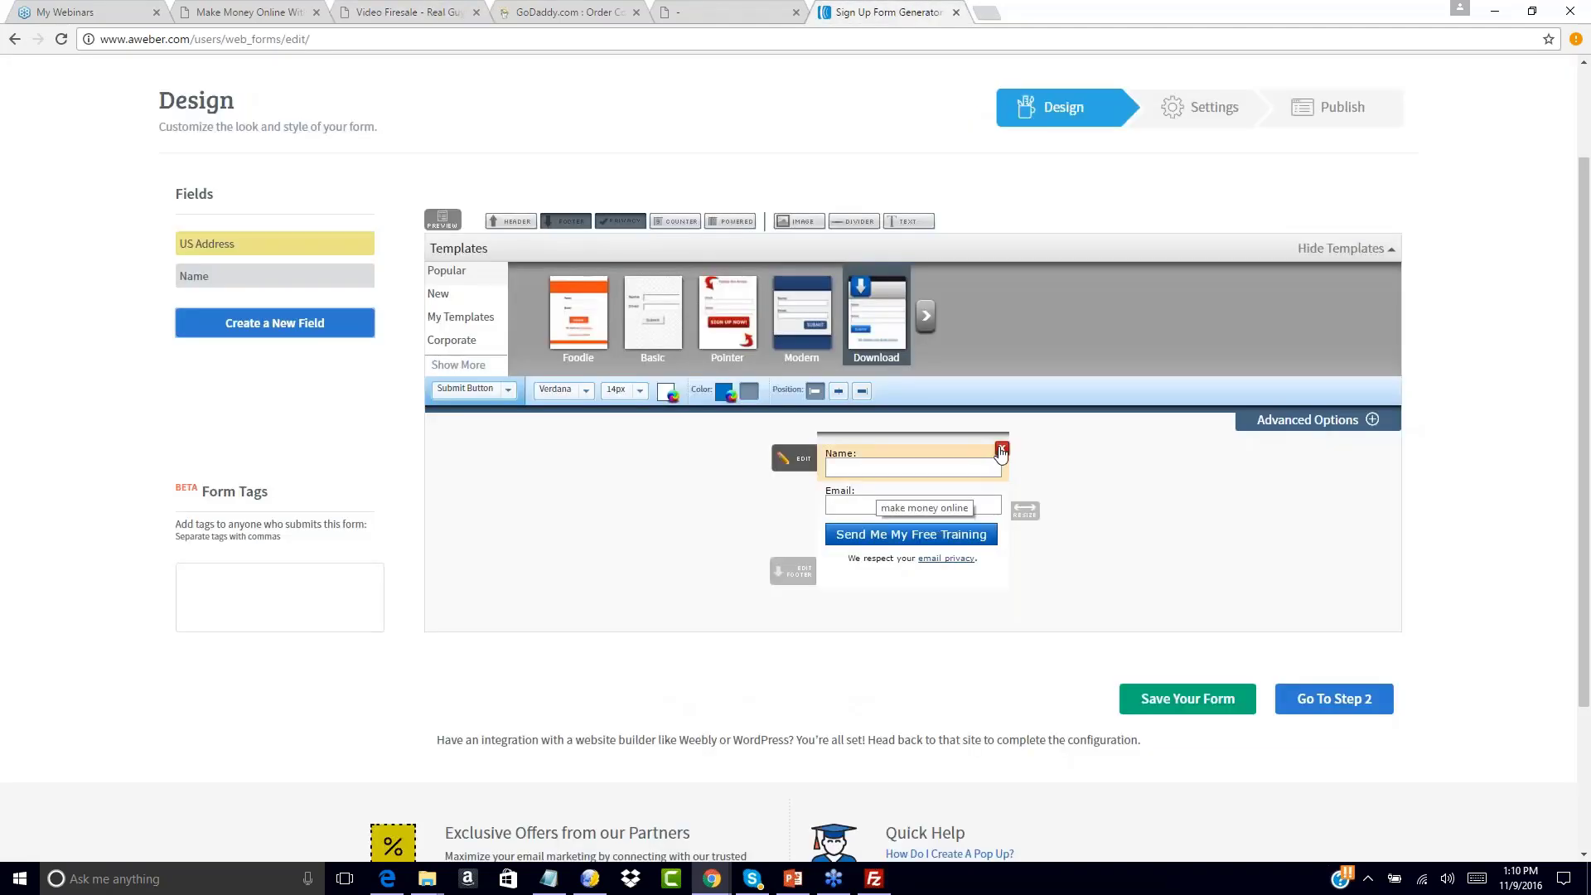
{"action": "left_click", "coordinate": [1001, 451]}
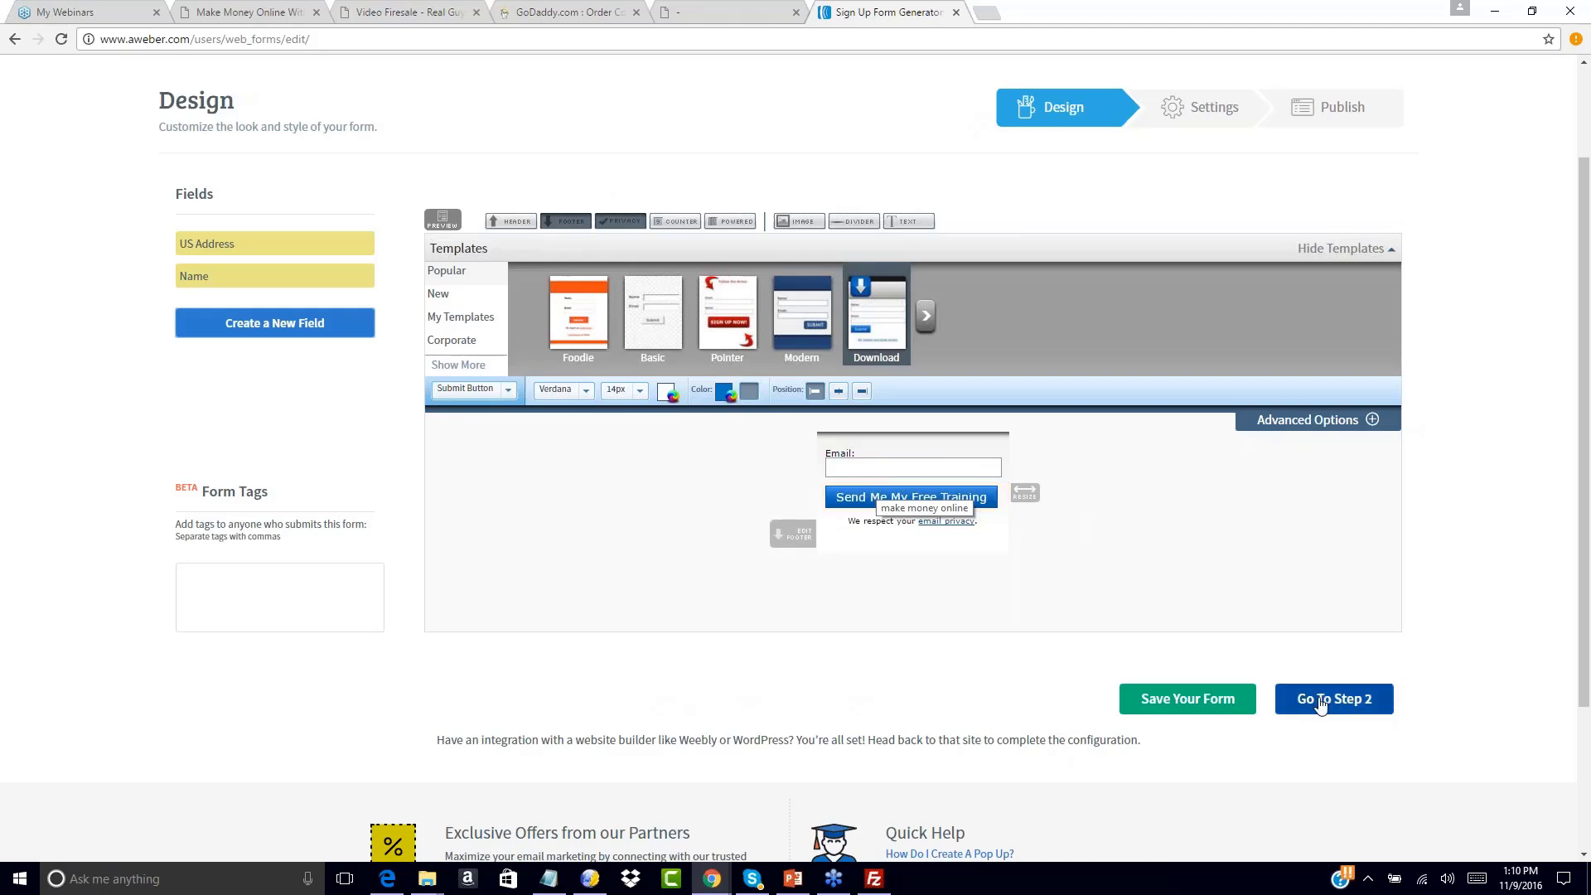
Clear the form body's Background Image URL and proceed to the Settings step
{"action": "left_click", "coordinate": [1372, 419]}
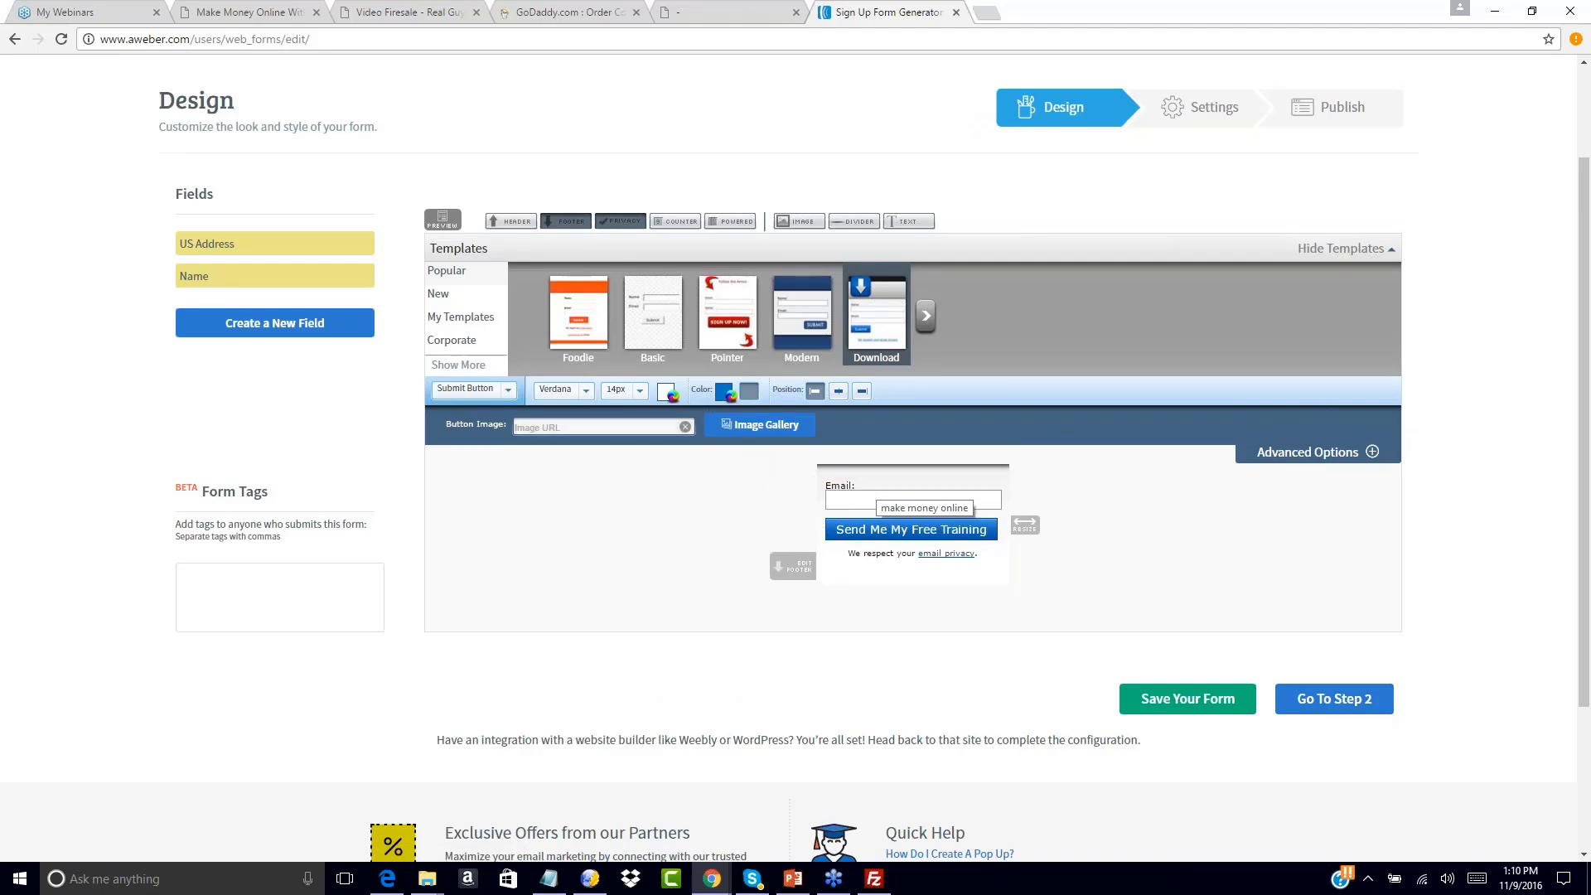
{"action": "left_click", "coordinate": [497, 394]}
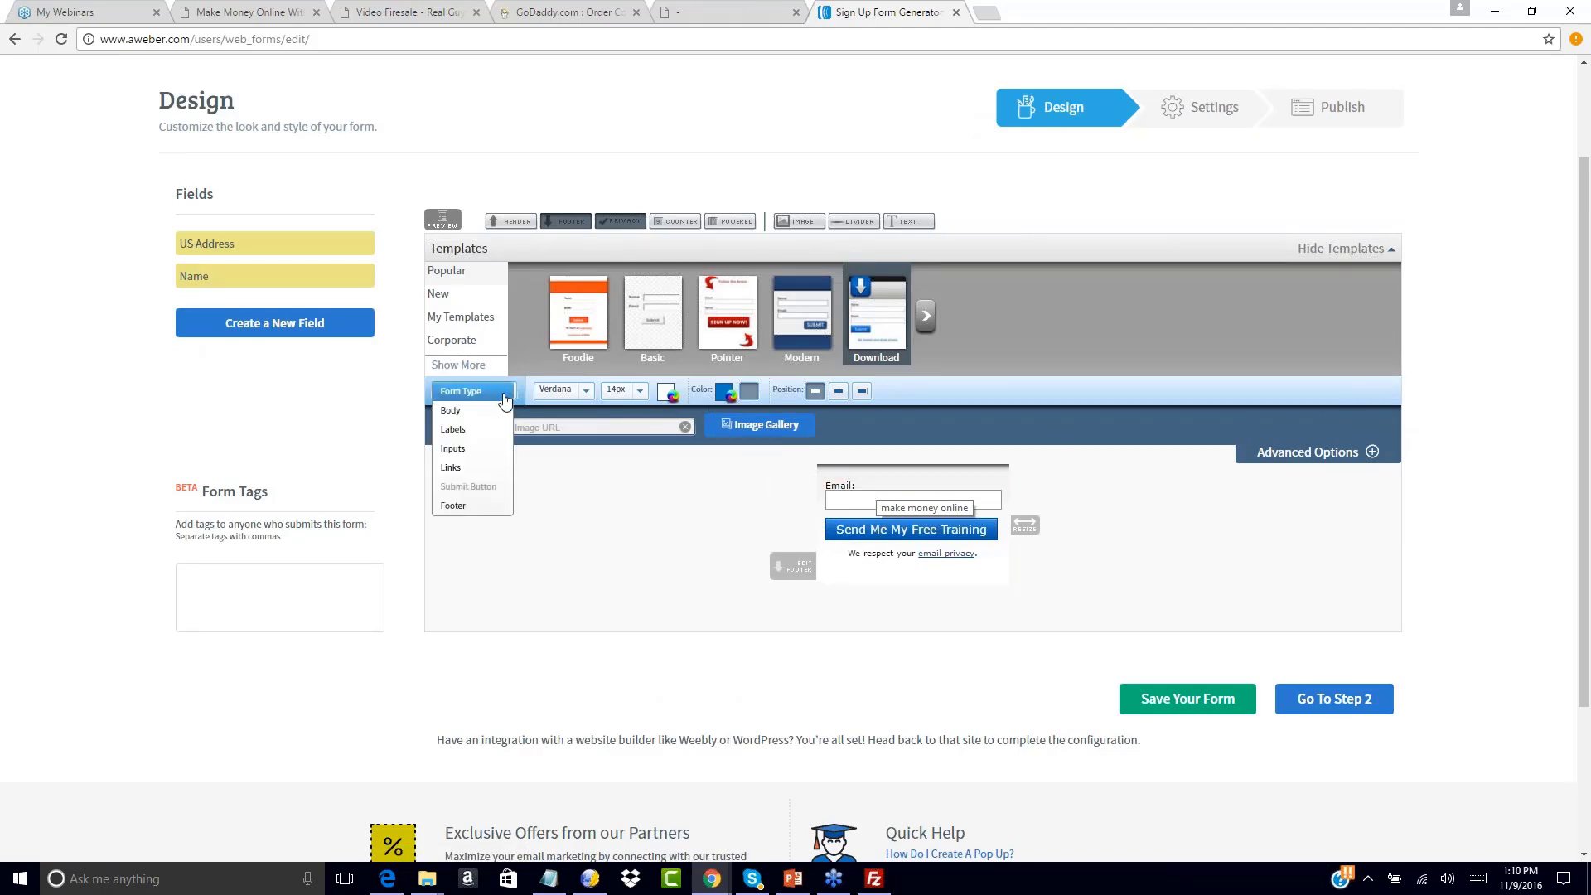
{"action": "left_click", "coordinate": [451, 414]}
{"action": "left_click", "coordinate": [706, 426]}
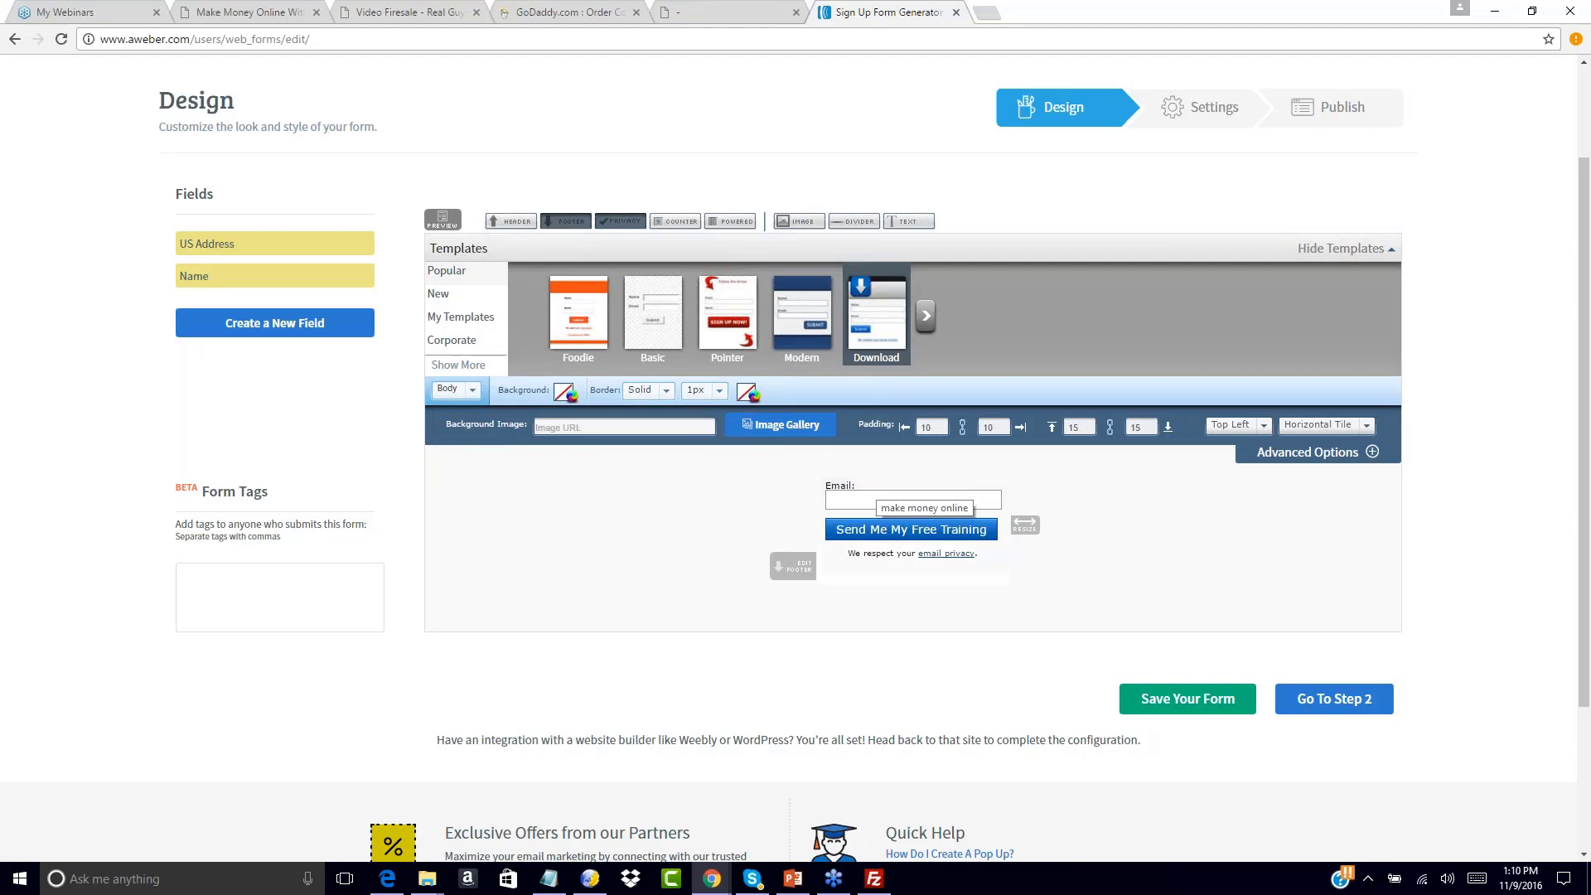
{"action": "left_click", "coordinate": [1314, 700]}
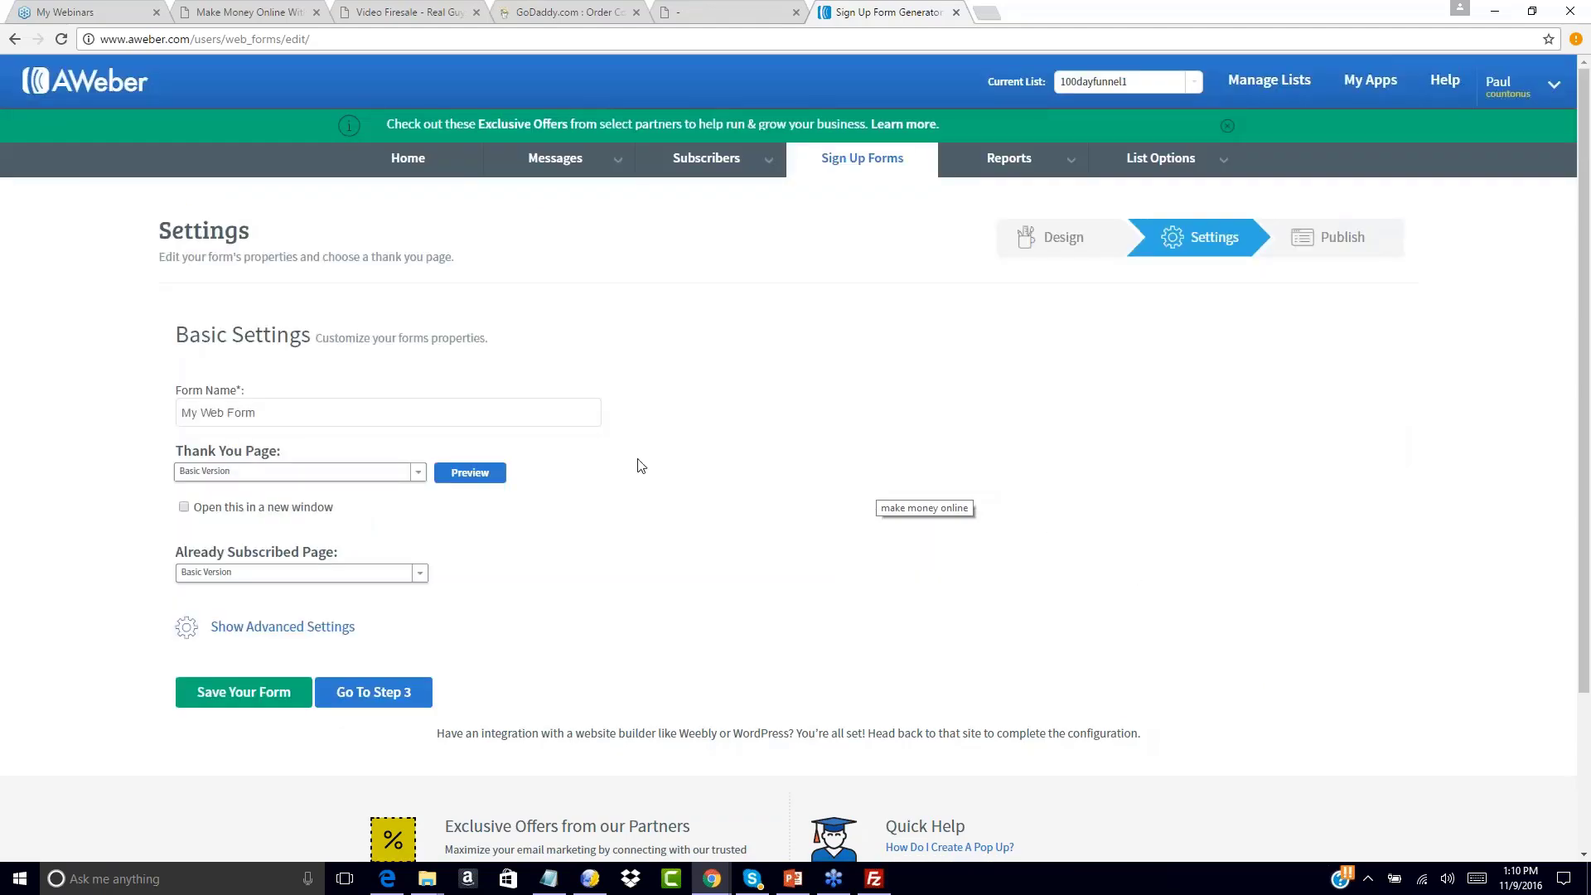
Rename the form to 'Funnel 1 Optin'
{"action": "left_click", "coordinate": [277, 412]}
{"action": "key", "text": "ctrl+a"}
{"action": "type", "text": "Fu"}
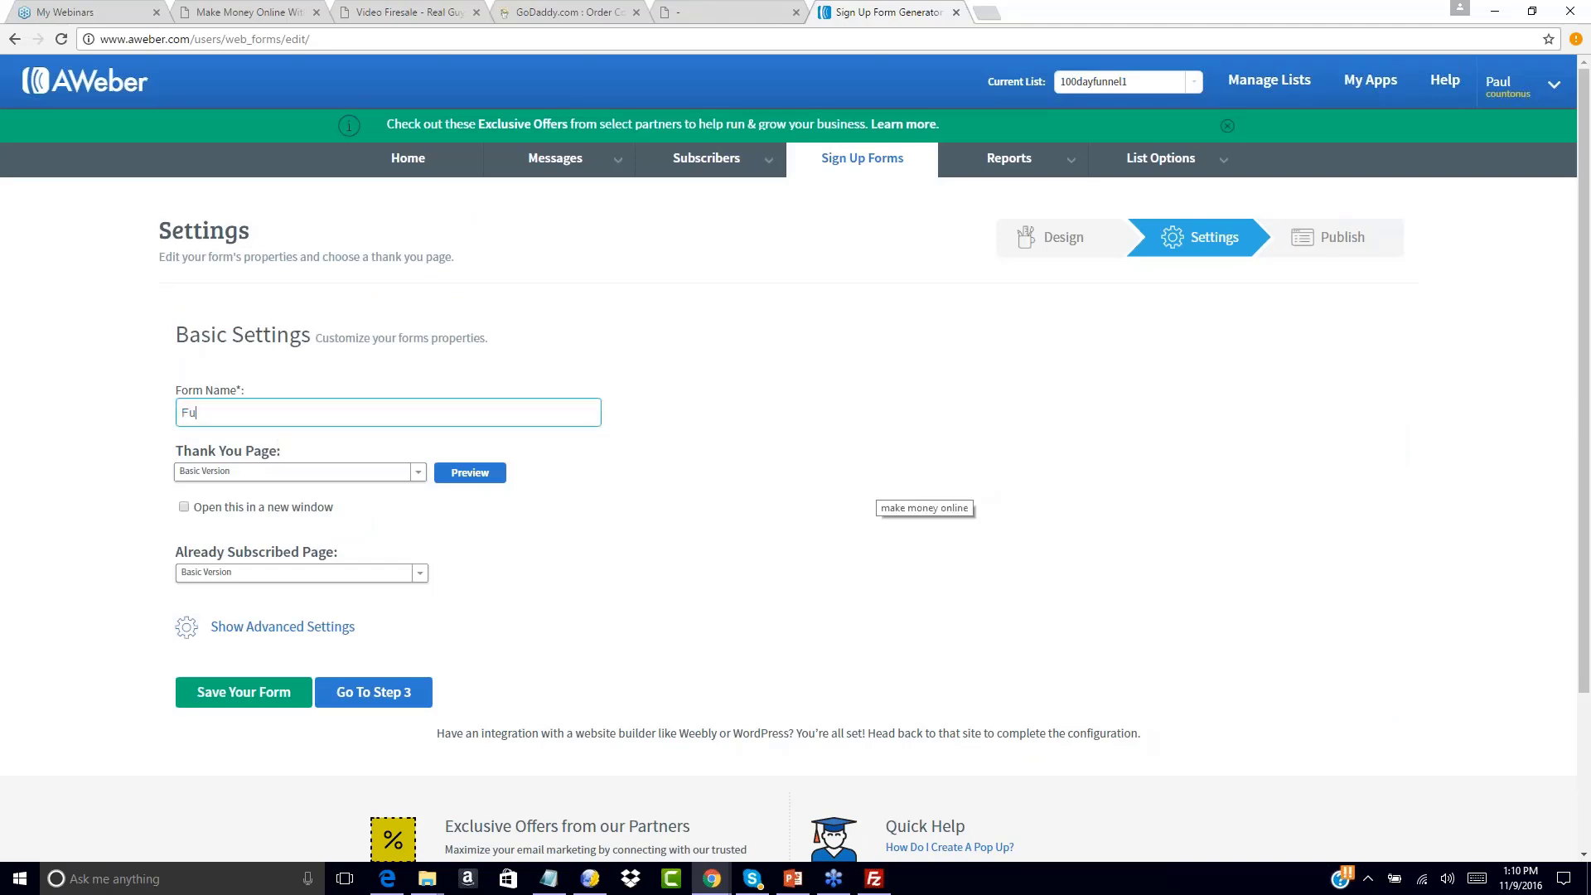
{"action": "type", "text": "nnel 1 Optin"}
Set the Thank You Page to a Custom Page using the funnel1-upsell1-dl568.html URL
{"action": "left_click", "coordinate": [257, 473]}
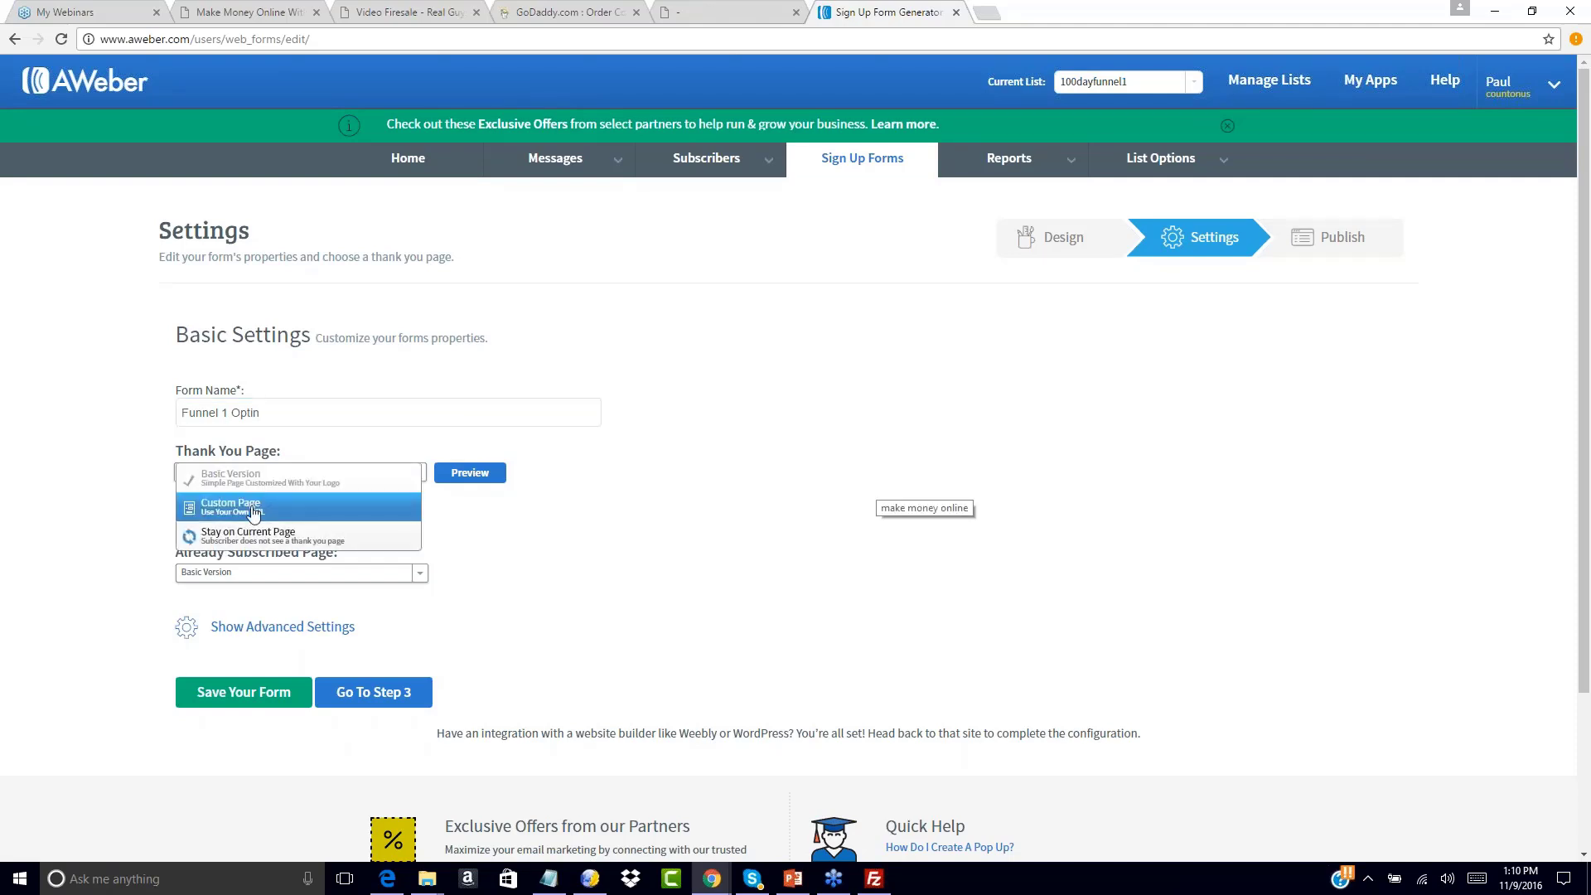
{"action": "left_click", "coordinate": [254, 511]}
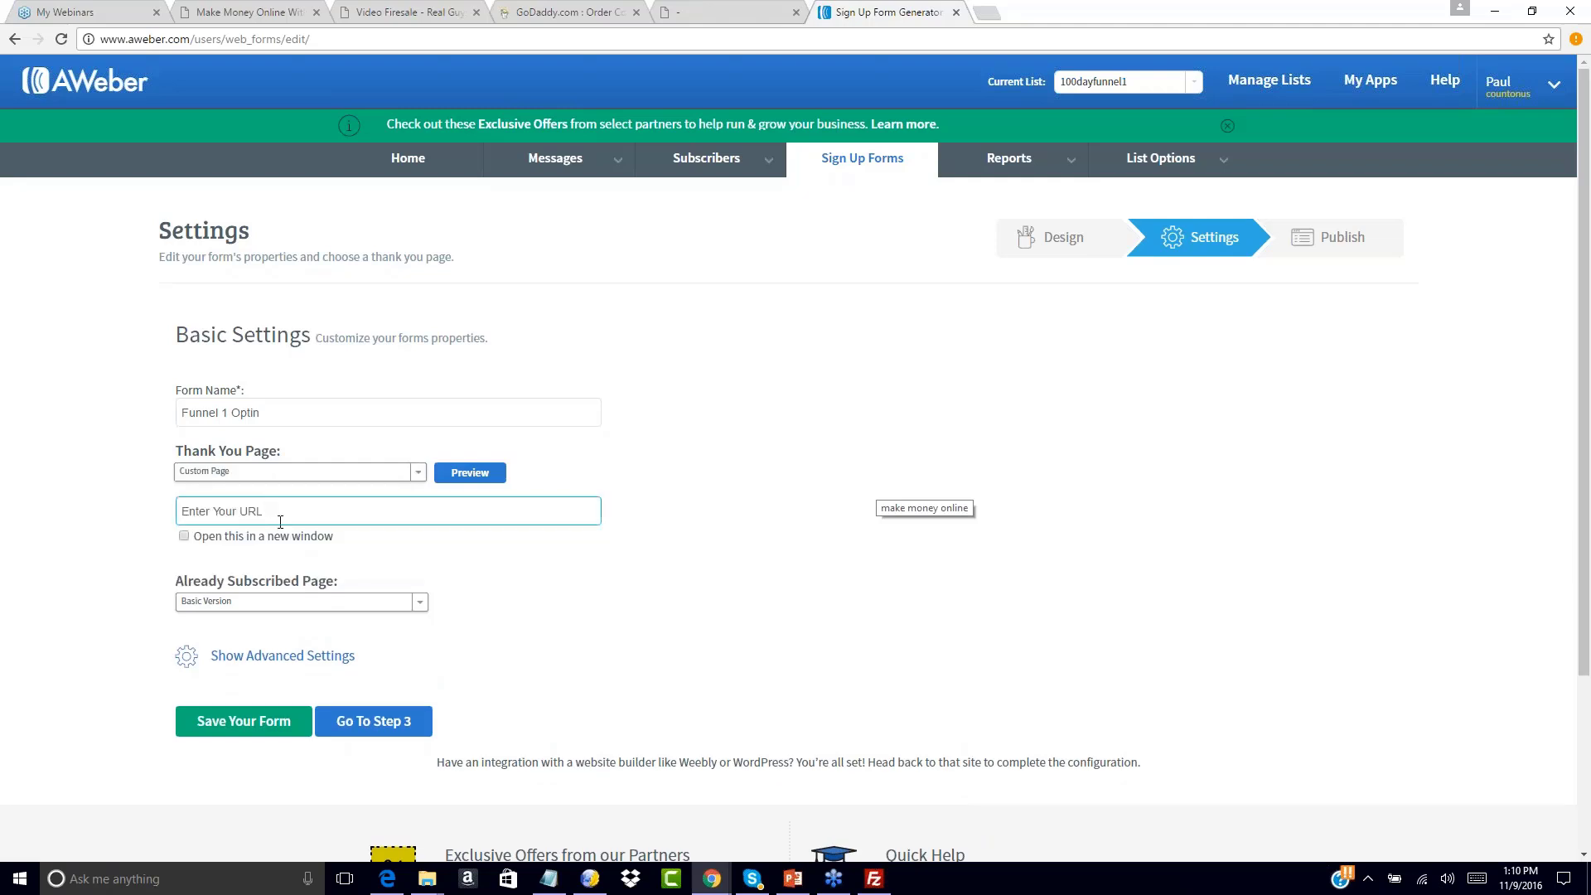
{"action": "left_click", "coordinate": [549, 880]}
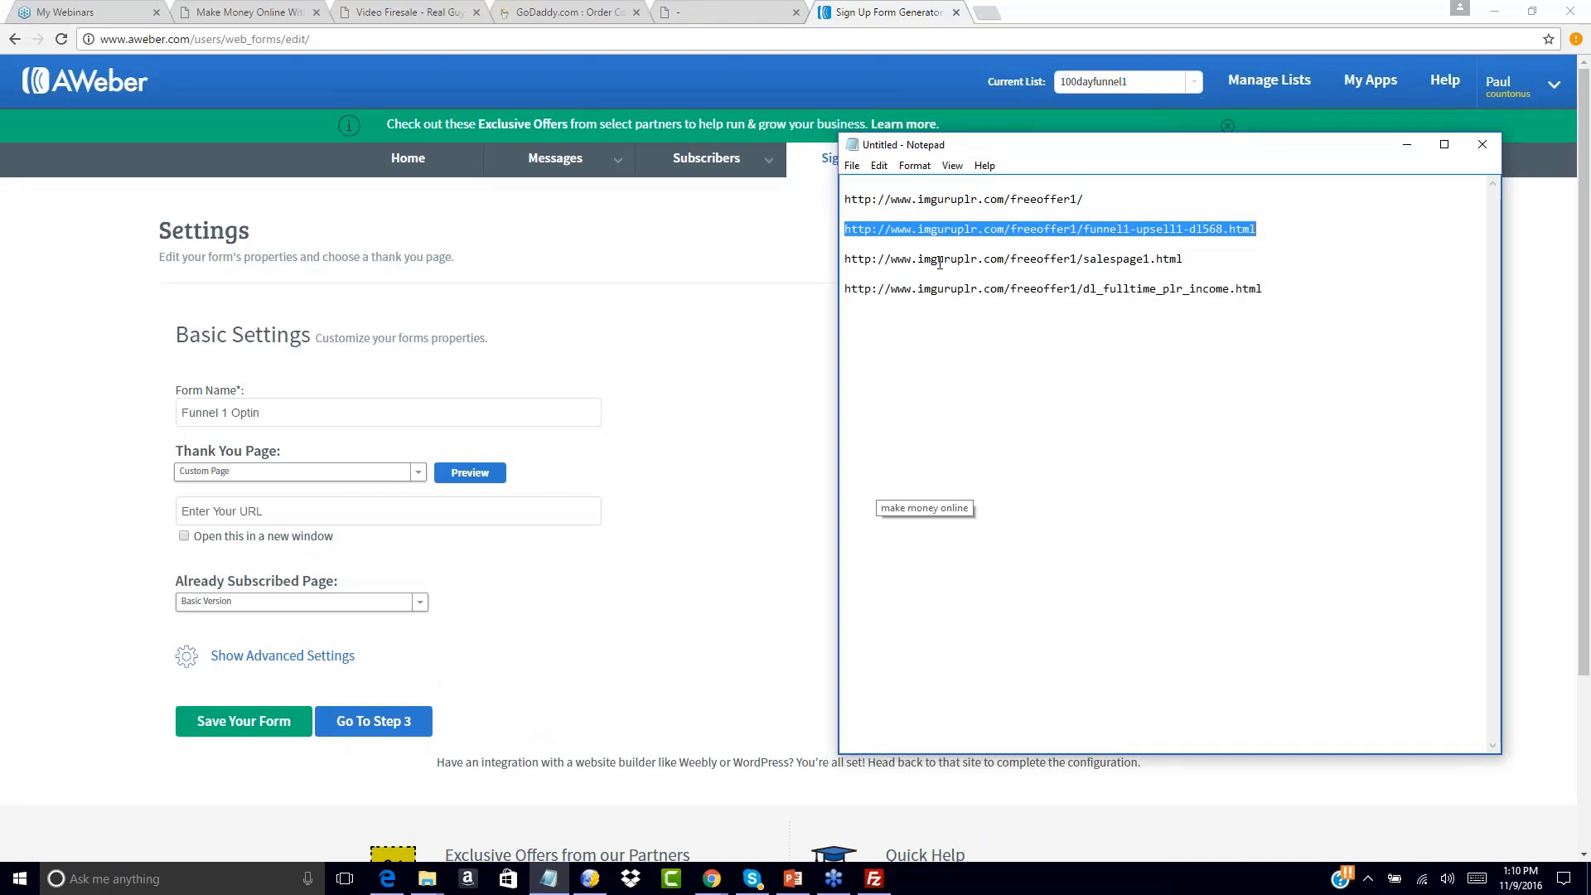
{"action": "left_click", "coordinate": [226, 512]}
{"action": "left_click_drag", "start_coordinate": [226, 512], "coordinate": [88, 497]}
{"action": "type", "text": "http://www.imguruplr.com/freeoffer1/funnel1-upsell1-dl568.html"}
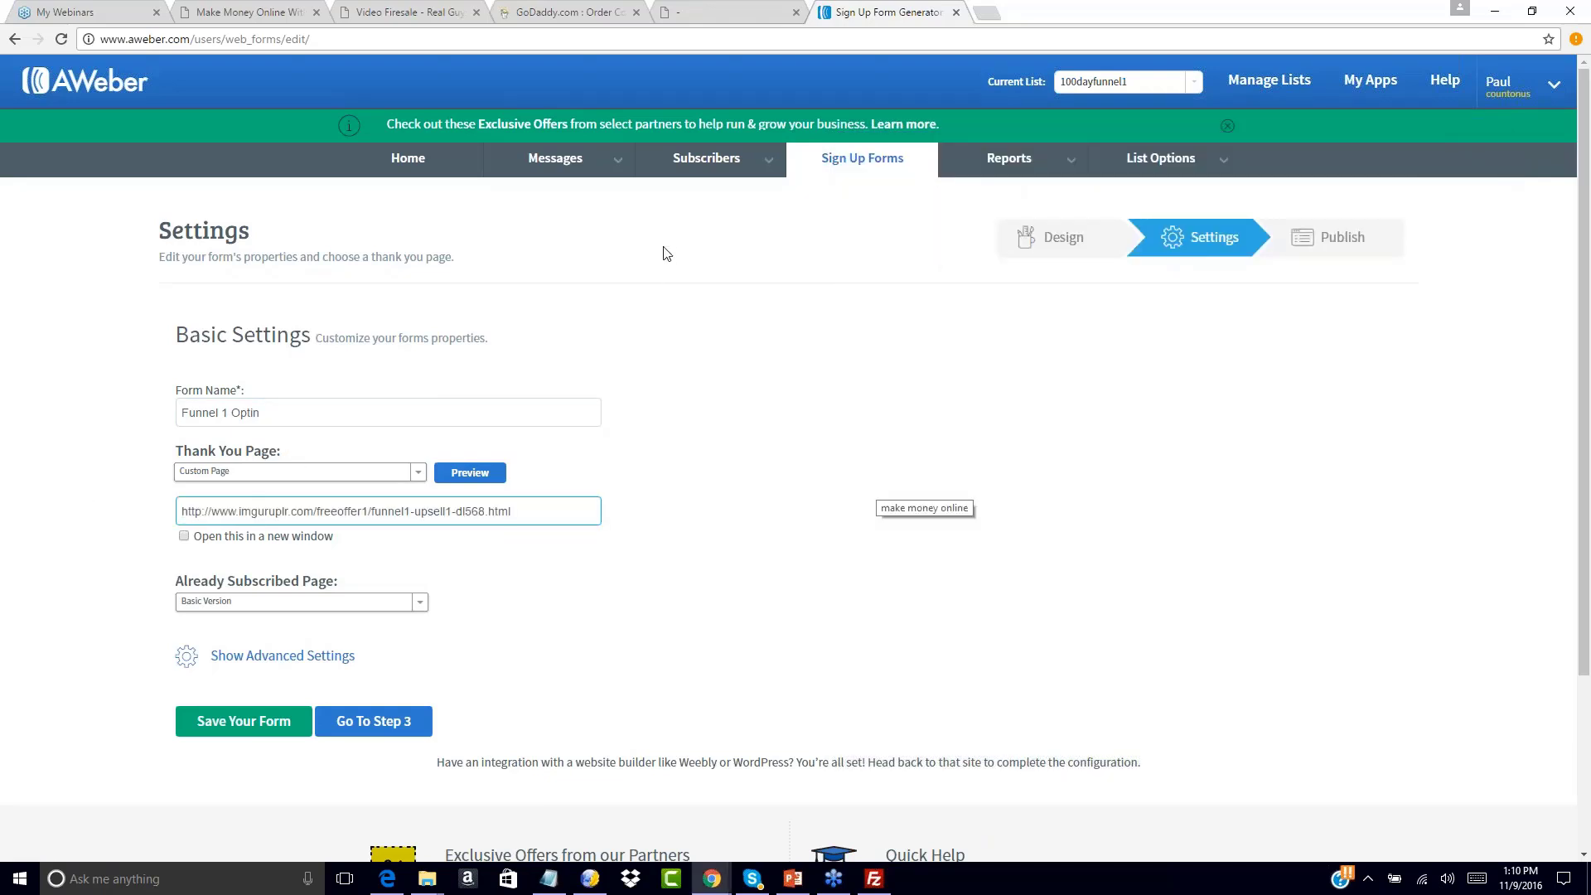
Test the funnel1-upsell1-dl568.html thank-you URL in a spare browser tab
{"action": "left_click", "coordinate": [723, 11]}
{"action": "left_click", "coordinate": [421, 33]}
{"action": "type", "text": "http://www.imguruplr.com/freeoffer1/funnel1-upsell1-dl568.html"}
{"action": "key", "text": "Return"}
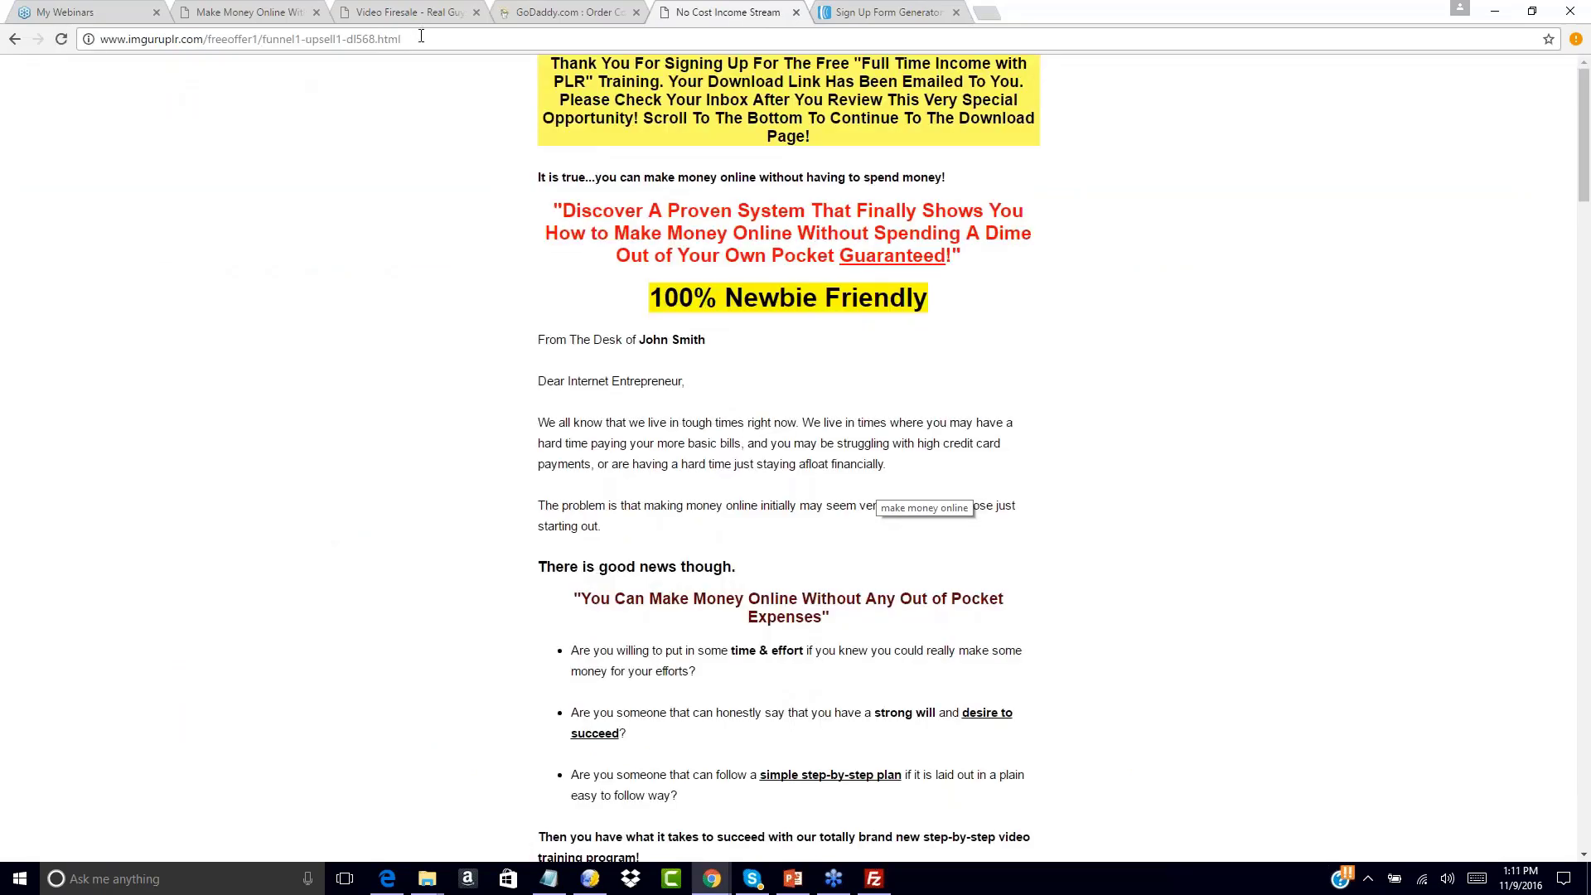
{"action": "scroll", "coordinate": [668, 634], "scroll_direction": "down", "scroll_amount": 14}
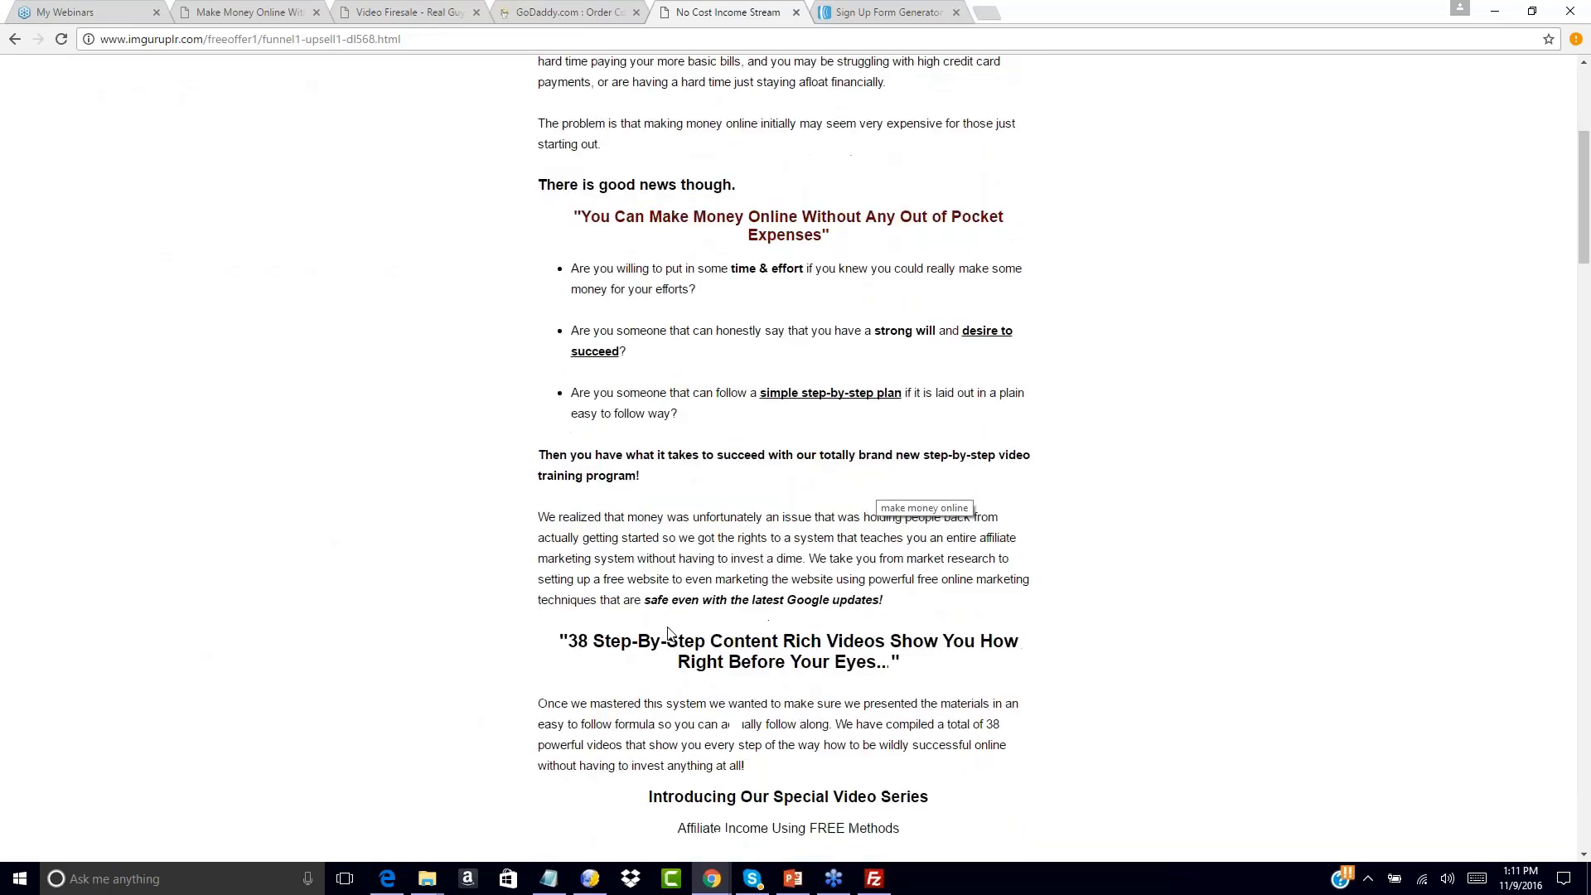
{"action": "scroll", "coordinate": [668, 634], "scroll_direction": "down", "scroll_amount": 20}
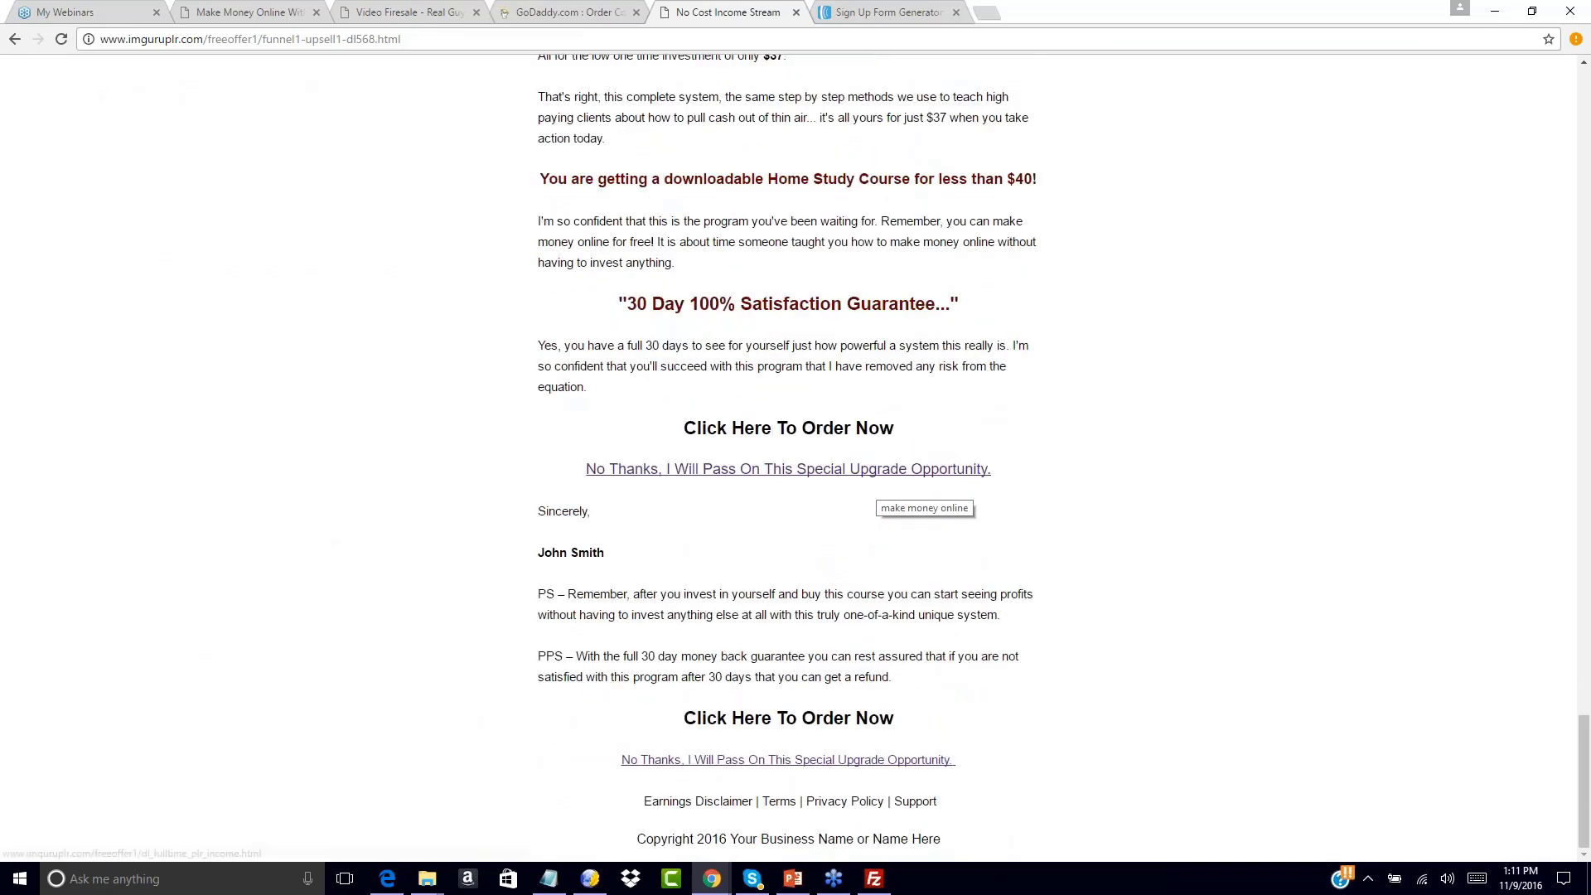
Set the Already Subscribed Page to a Custom Page with the same upsell URL and continue to Publish
{"action": "left_click", "coordinate": [891, 13]}
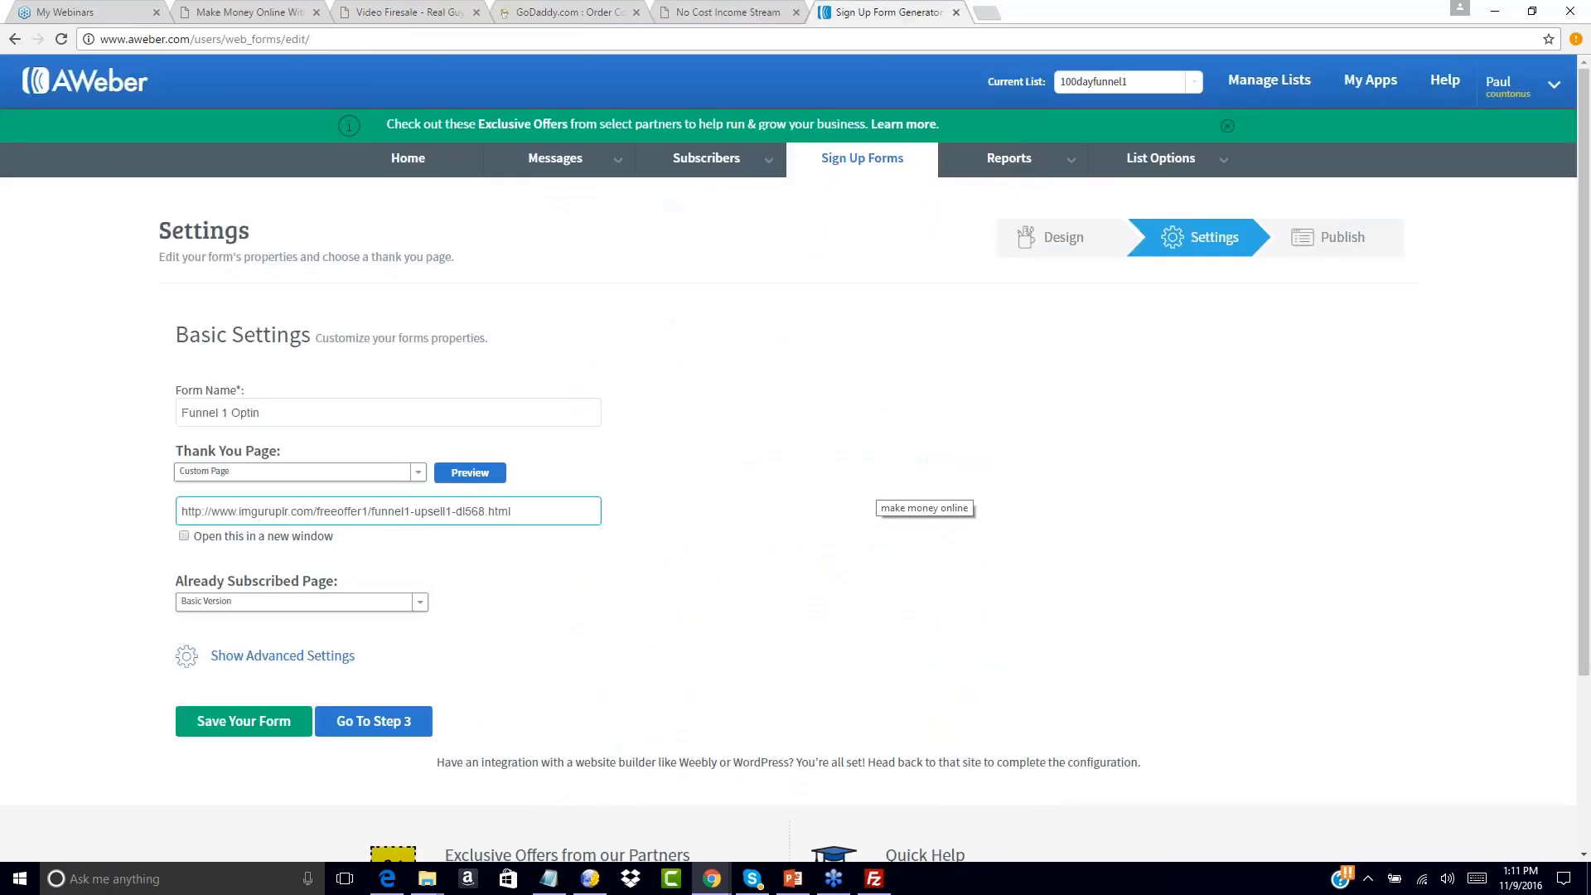
{"action": "left_click", "coordinate": [514, 614]}
{"action": "left_click", "coordinate": [419, 602]}
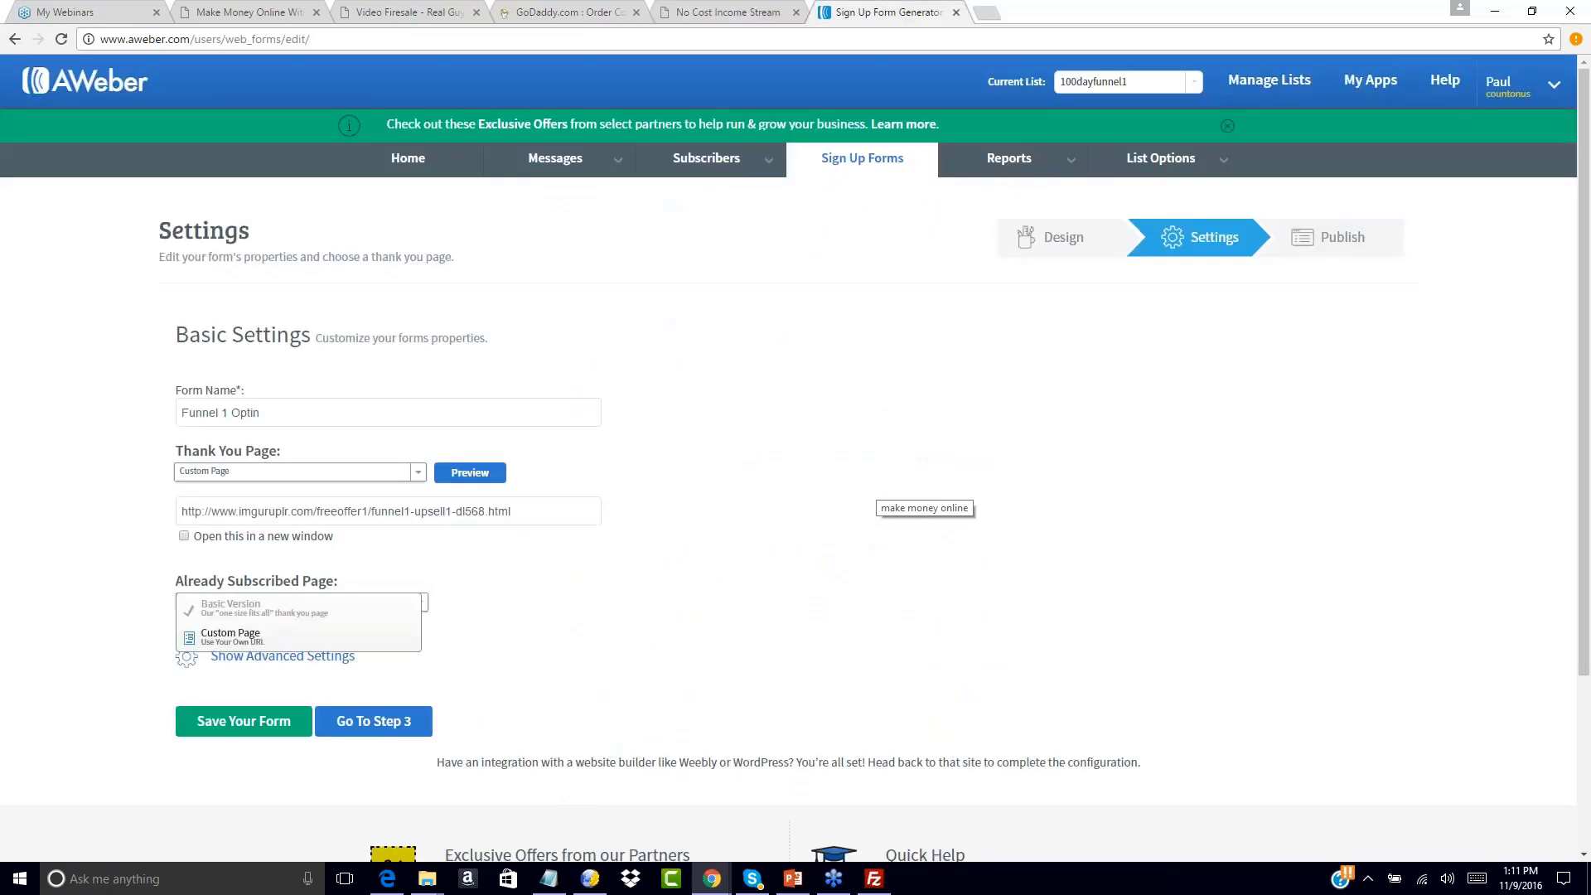
{"action": "left_click", "coordinate": [281, 611]}
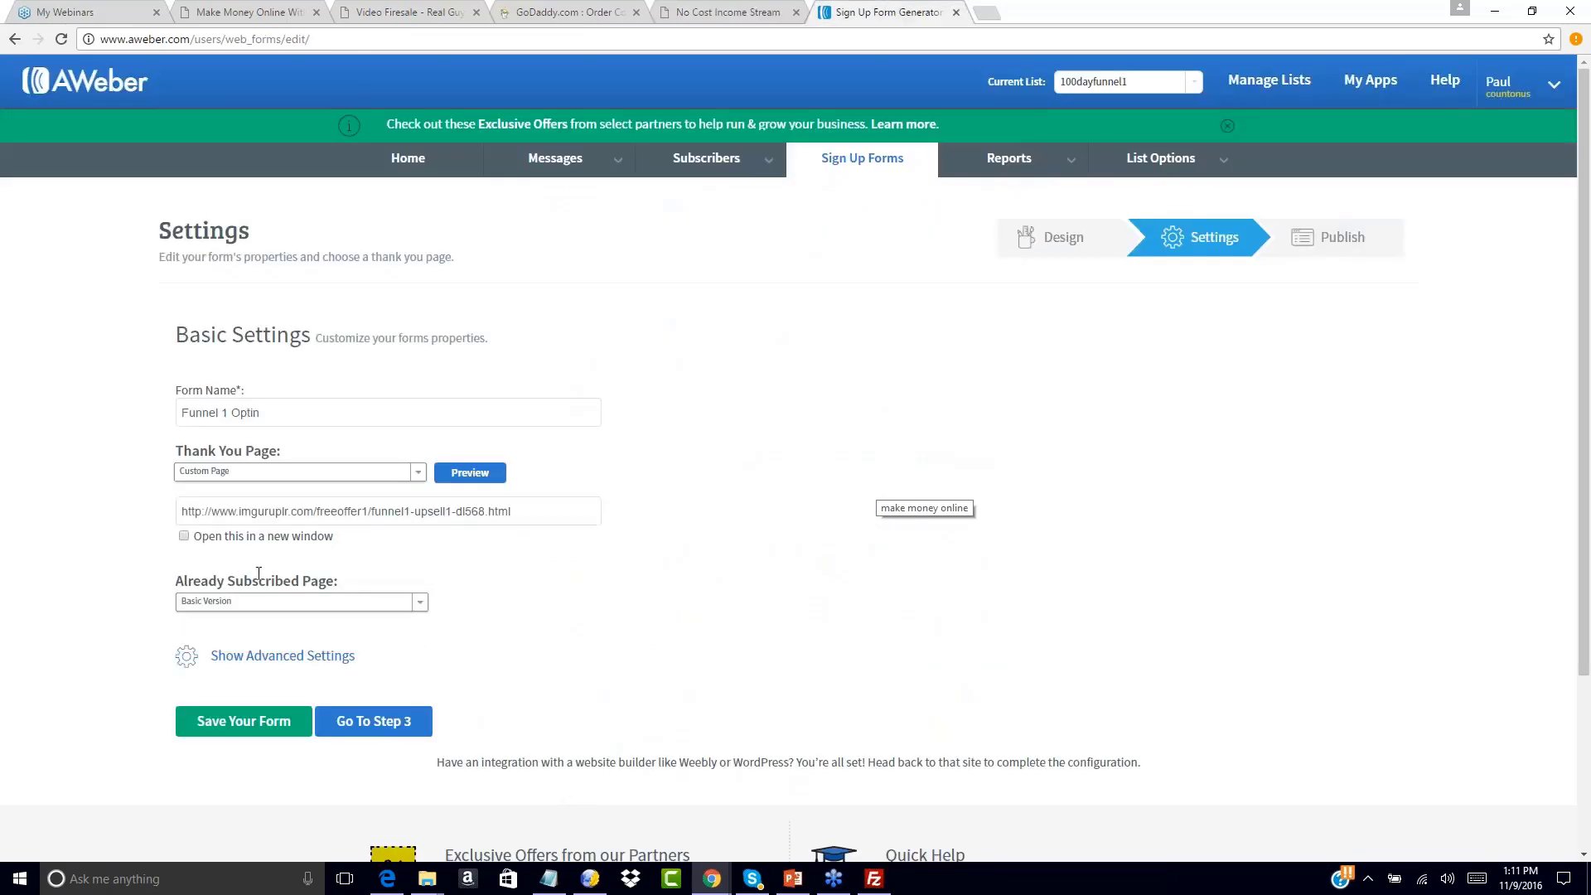
{"action": "left_click", "coordinate": [242, 604]}
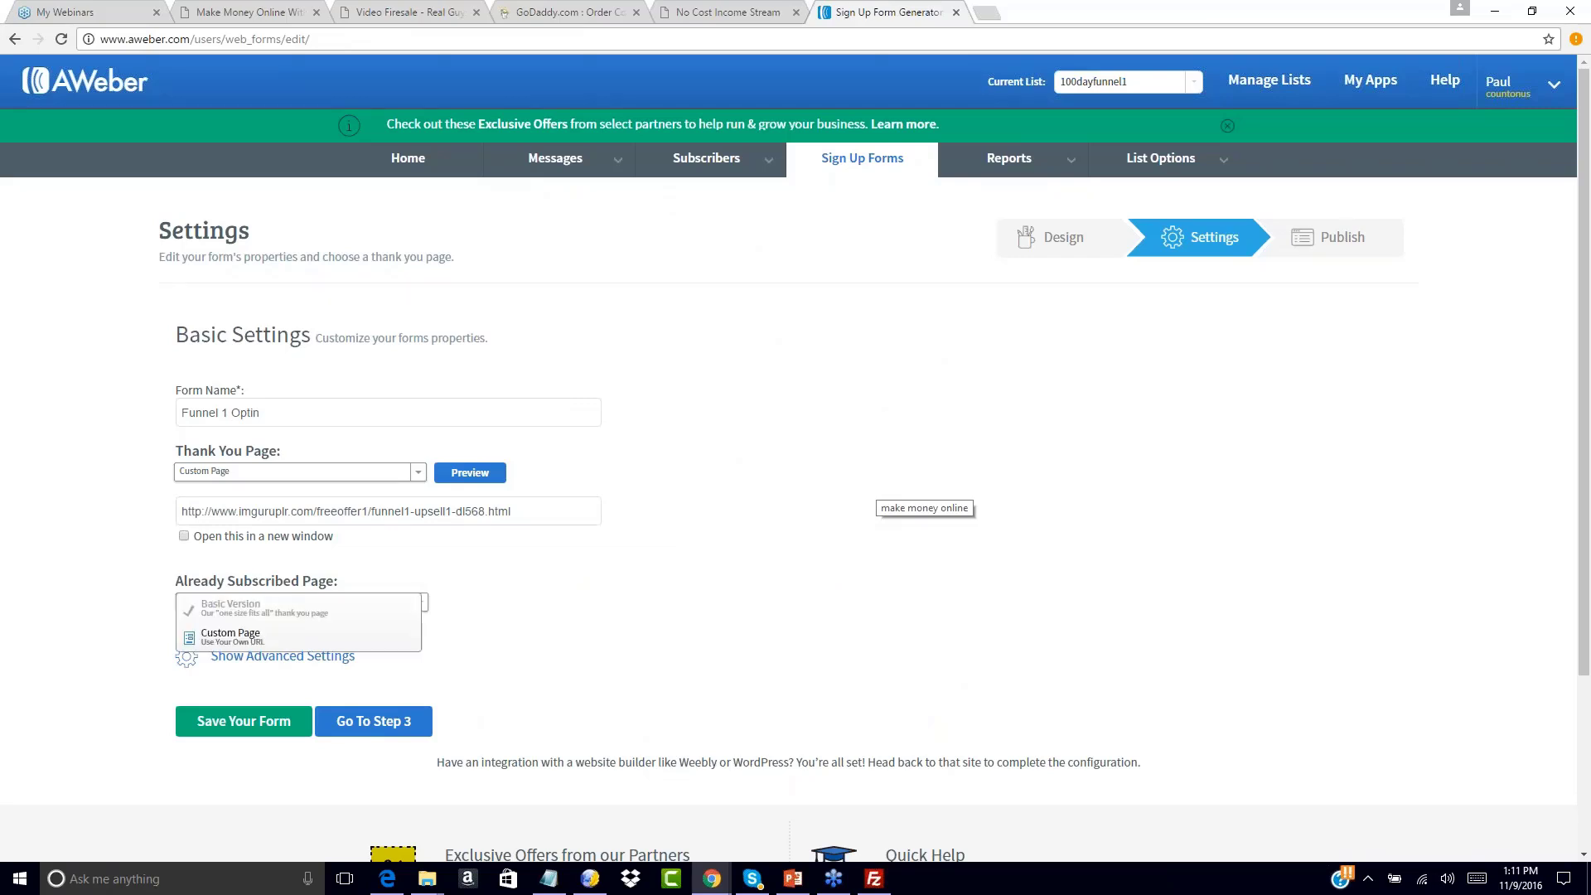
{"action": "left_click", "coordinate": [234, 641]}
{"action": "left_click", "coordinate": [227, 634]}
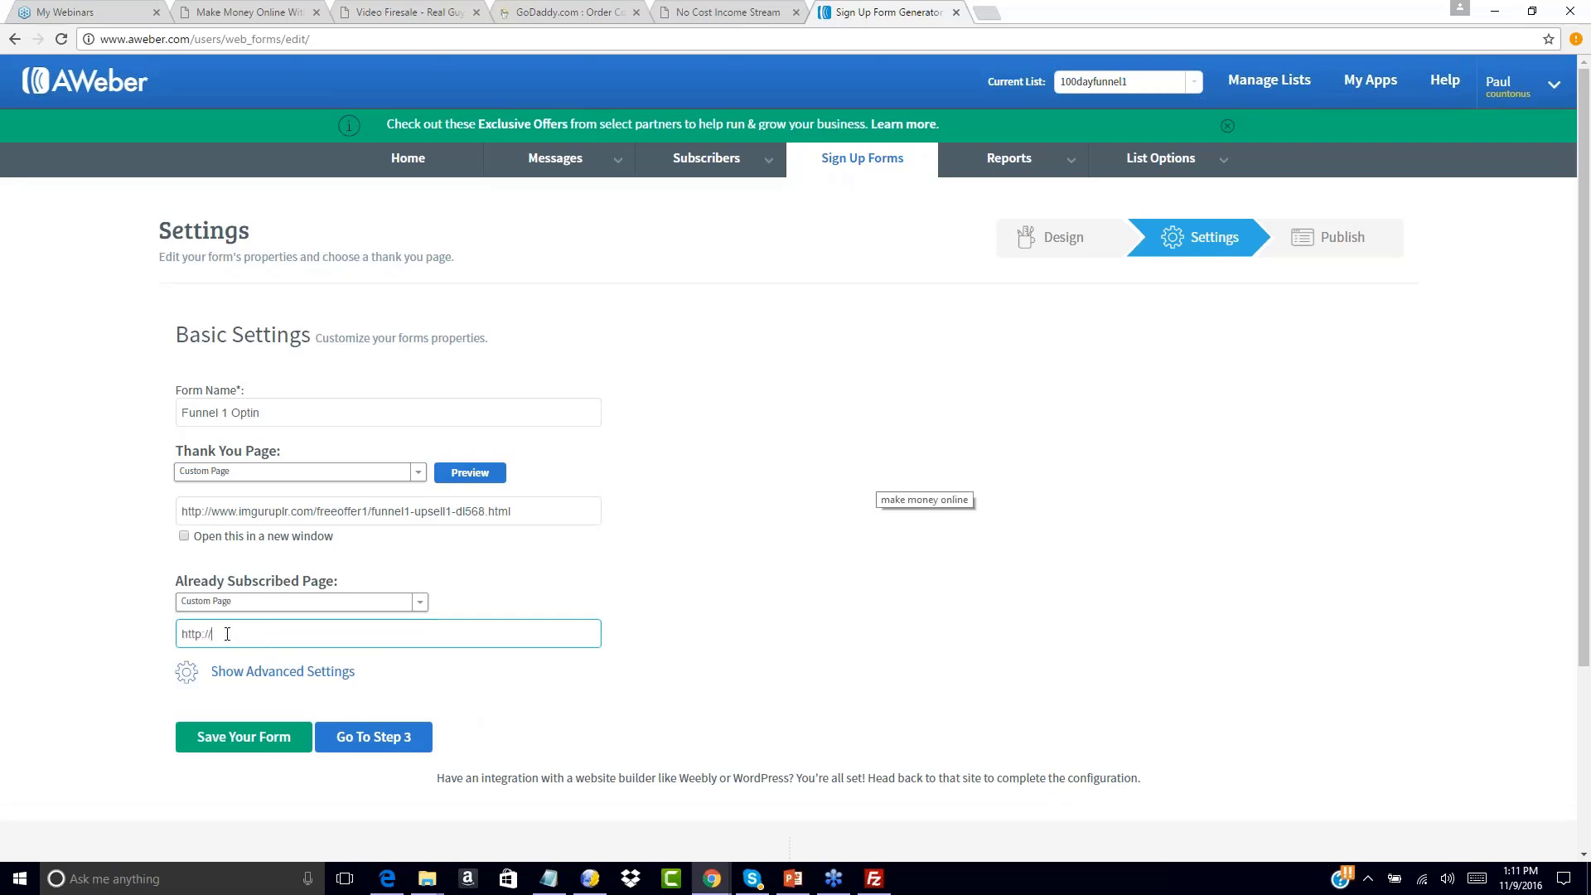
{"action": "key", "text": "ctrl+a"}
{"action": "type", "text": "http://www.imguruplr.com/freeoffer1/funnel1-upsell1-dl568.html"}
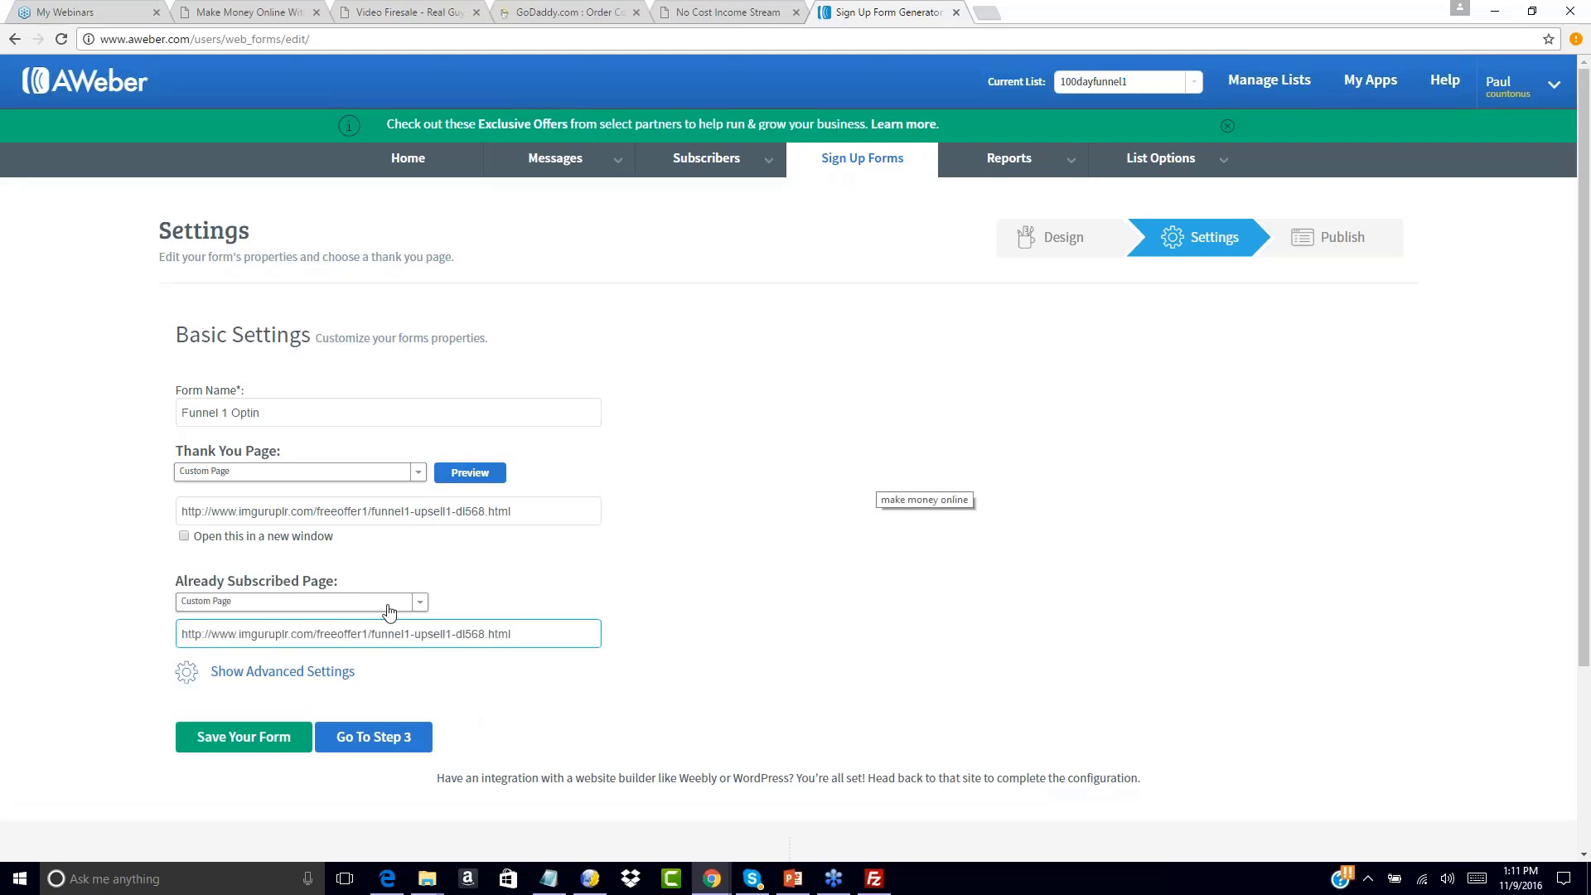
{"action": "left_click", "coordinate": [777, 616]}
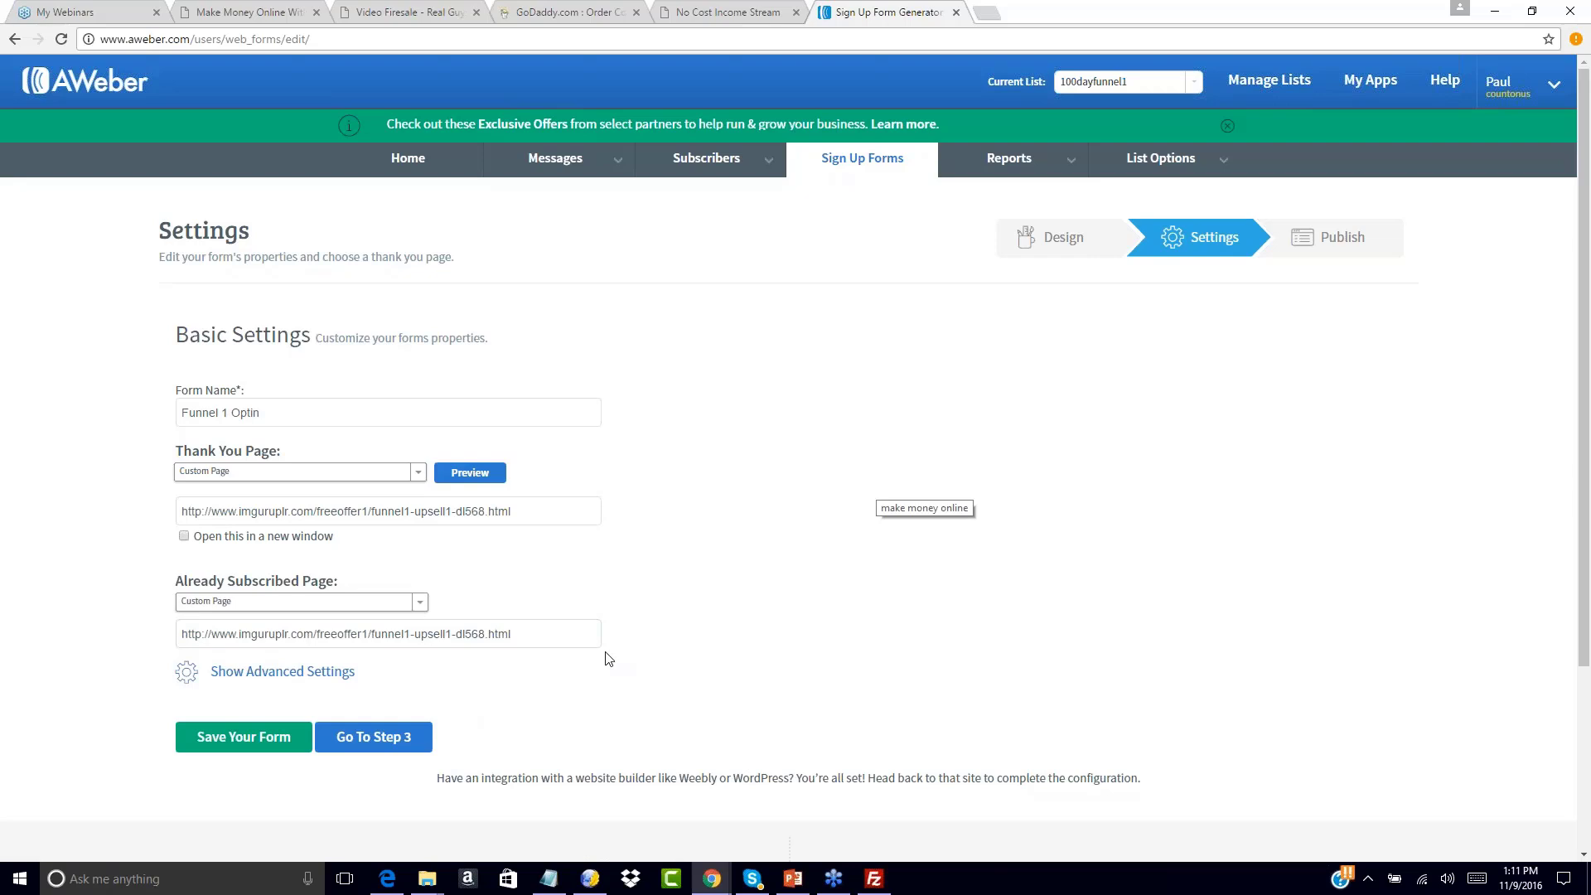
{"action": "left_click", "coordinate": [374, 737]}
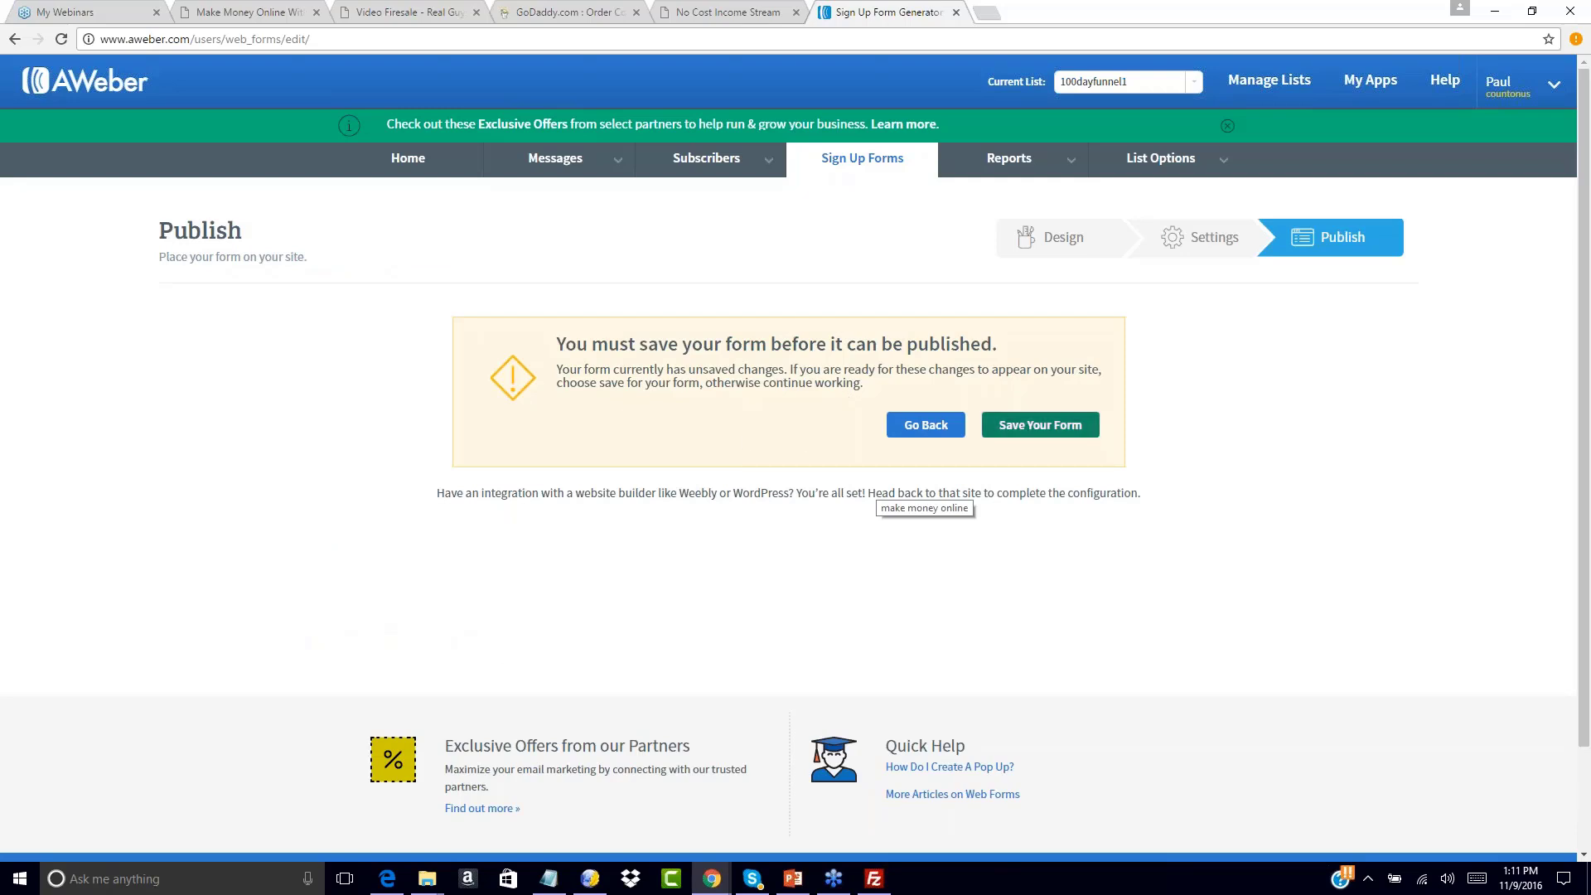
Save the form, choose I Will Install My Form, and copy the entire JavaScript snippet
{"action": "left_click", "coordinate": [1039, 424]}
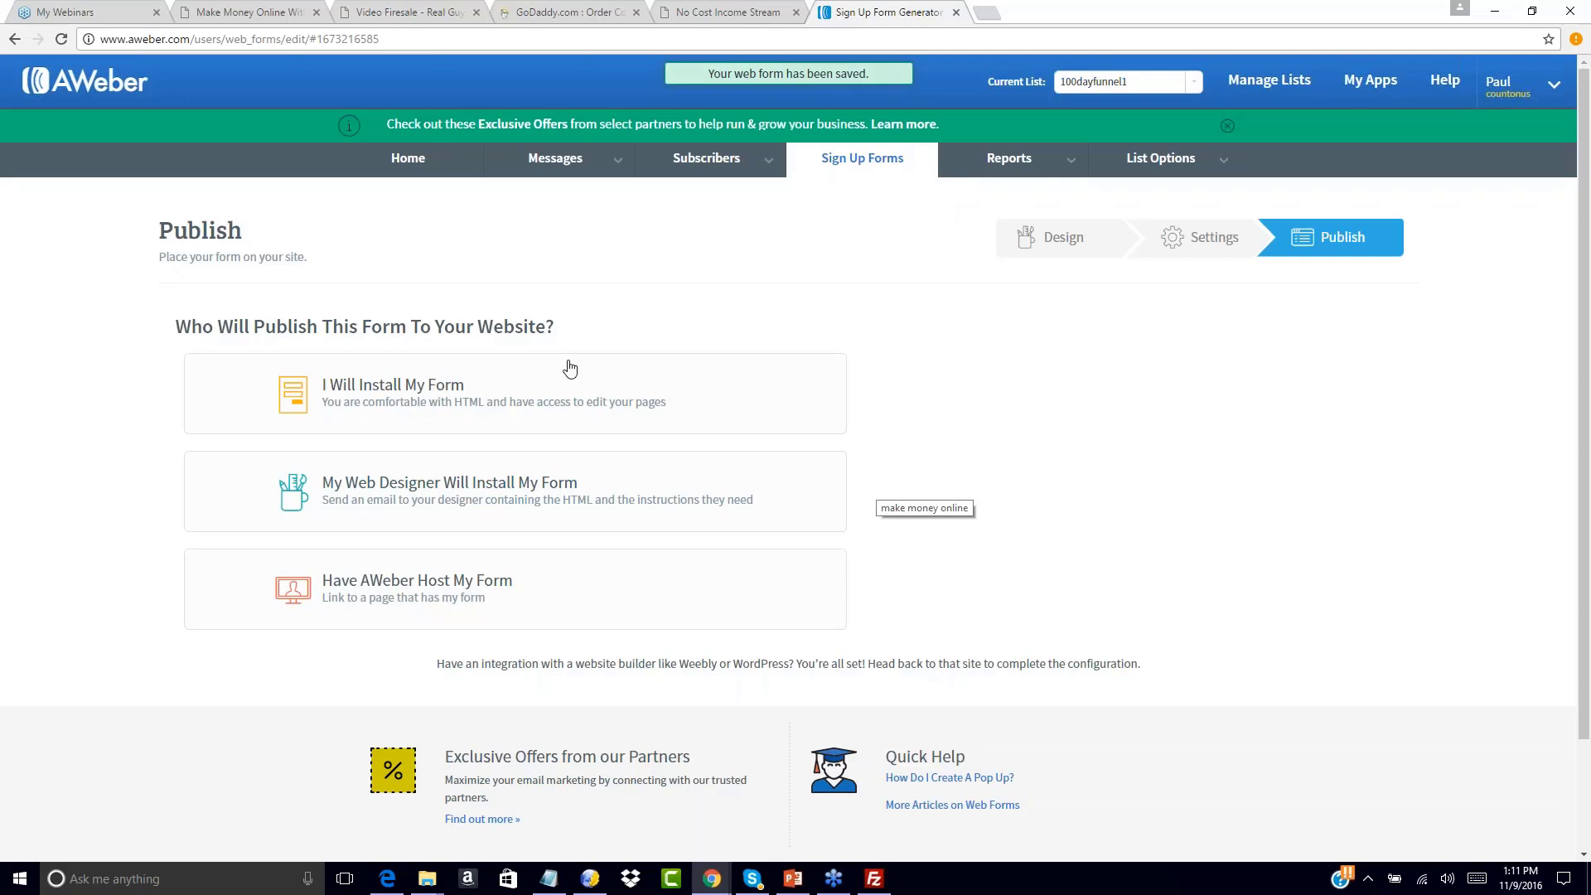
{"action": "left_click", "coordinate": [392, 399]}
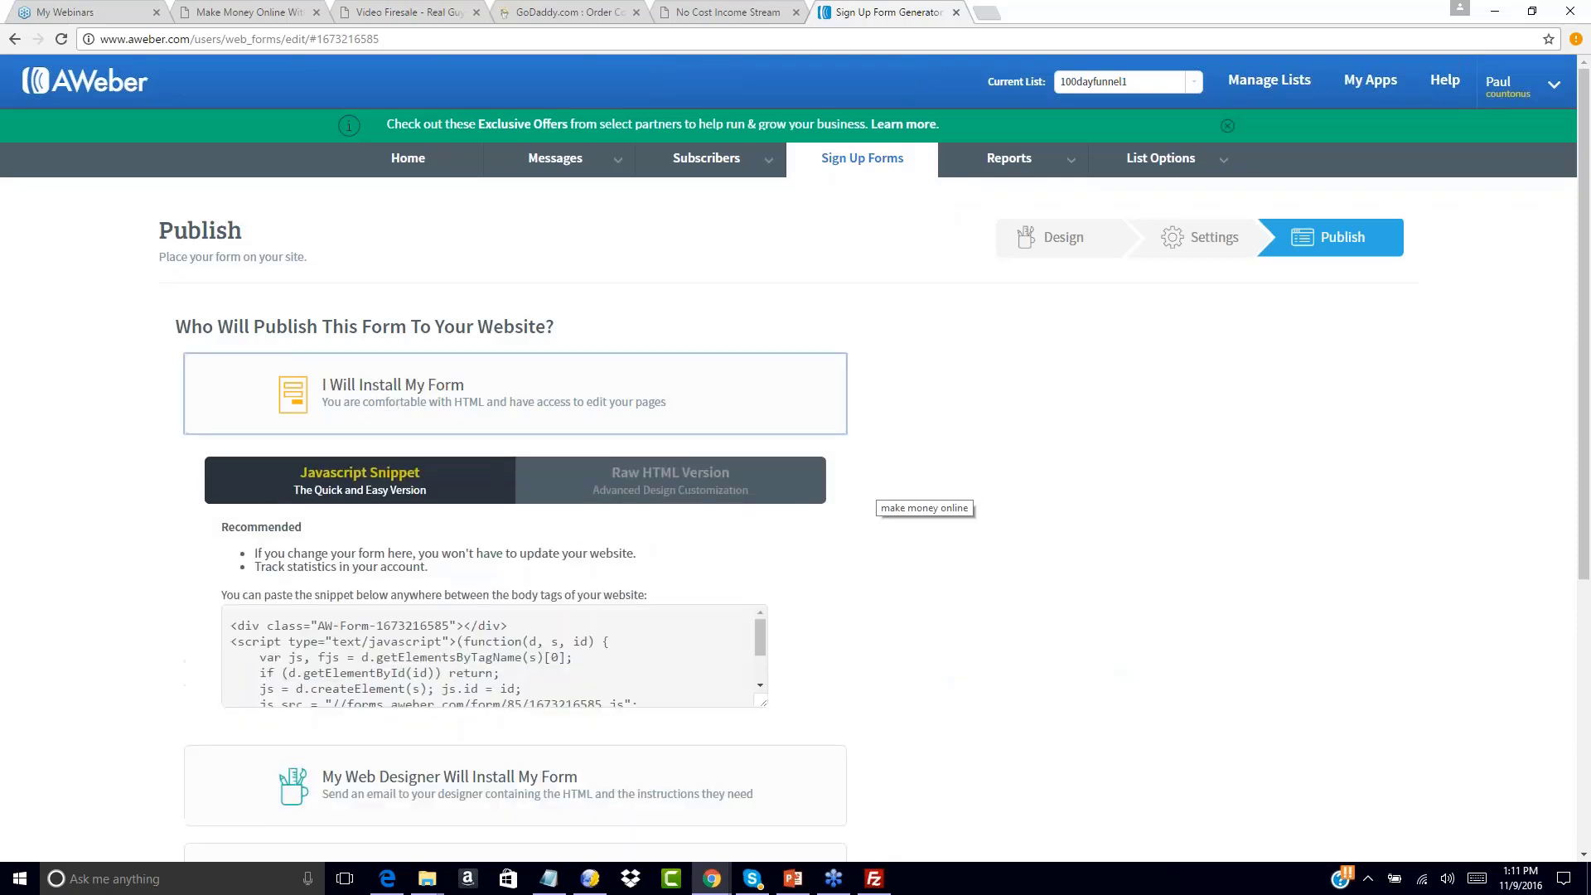
{"action": "left_click", "coordinate": [379, 623]}
{"action": "left_click", "coordinate": [390, 646]}
{"action": "key", "text": "ctrl+a"}
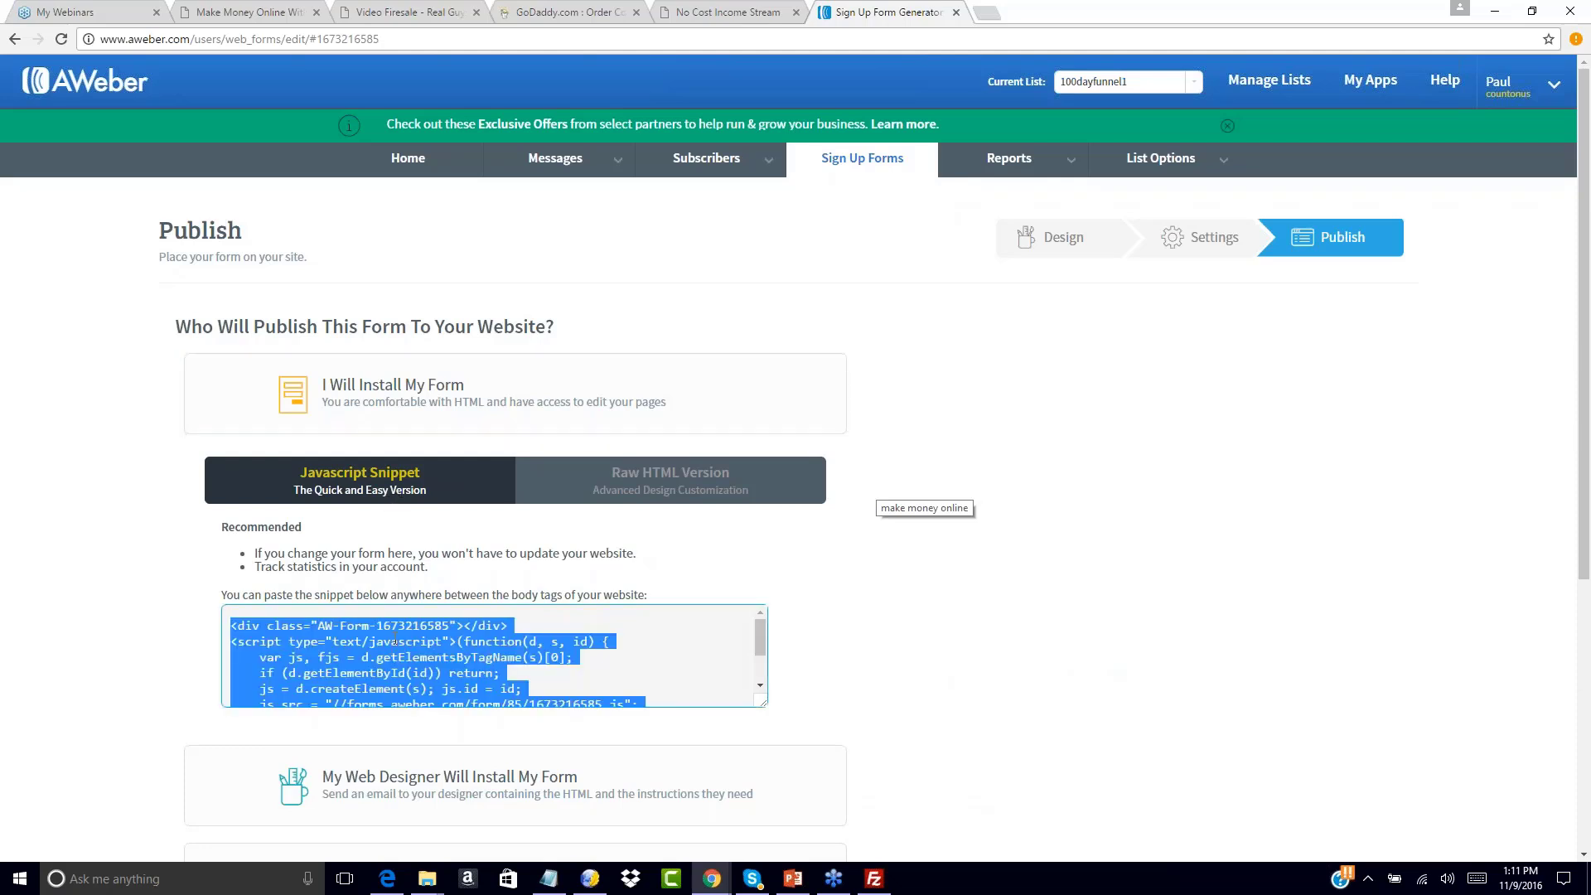
{"action": "right_click", "coordinate": [395, 641]}
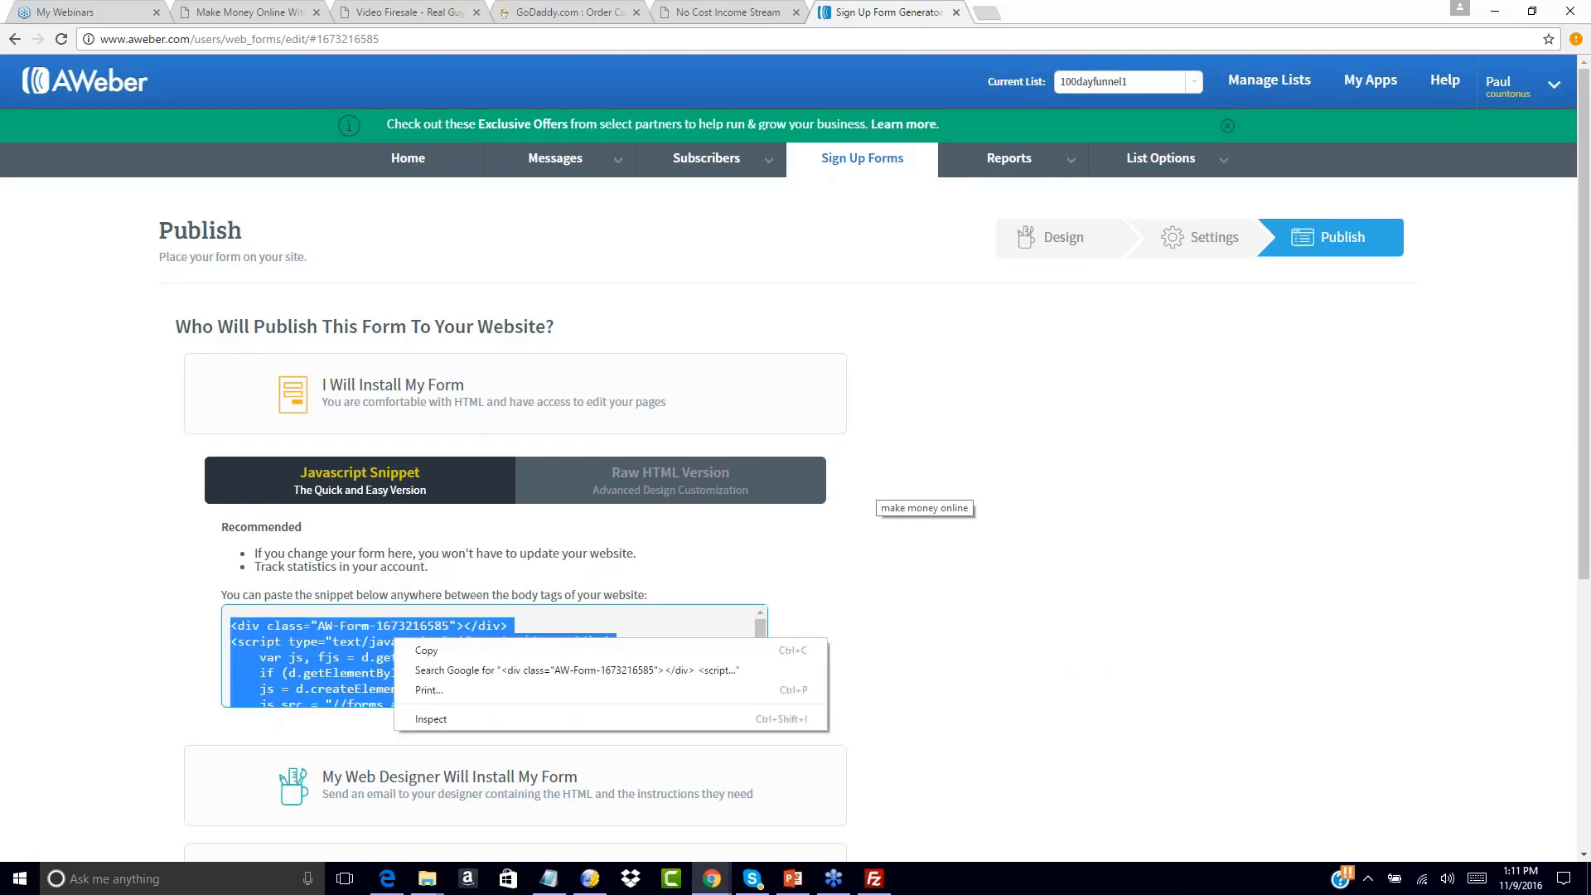
{"action": "left_click", "coordinate": [413, 645]}
{"action": "right_click", "coordinate": [412, 644]}
{"action": "left_click", "coordinate": [431, 660]}
Open the Free Offer page in KompoZer and select the '(Enter Autoresponder Code Here)' placeholder
{"action": "left_click", "coordinate": [589, 879]}
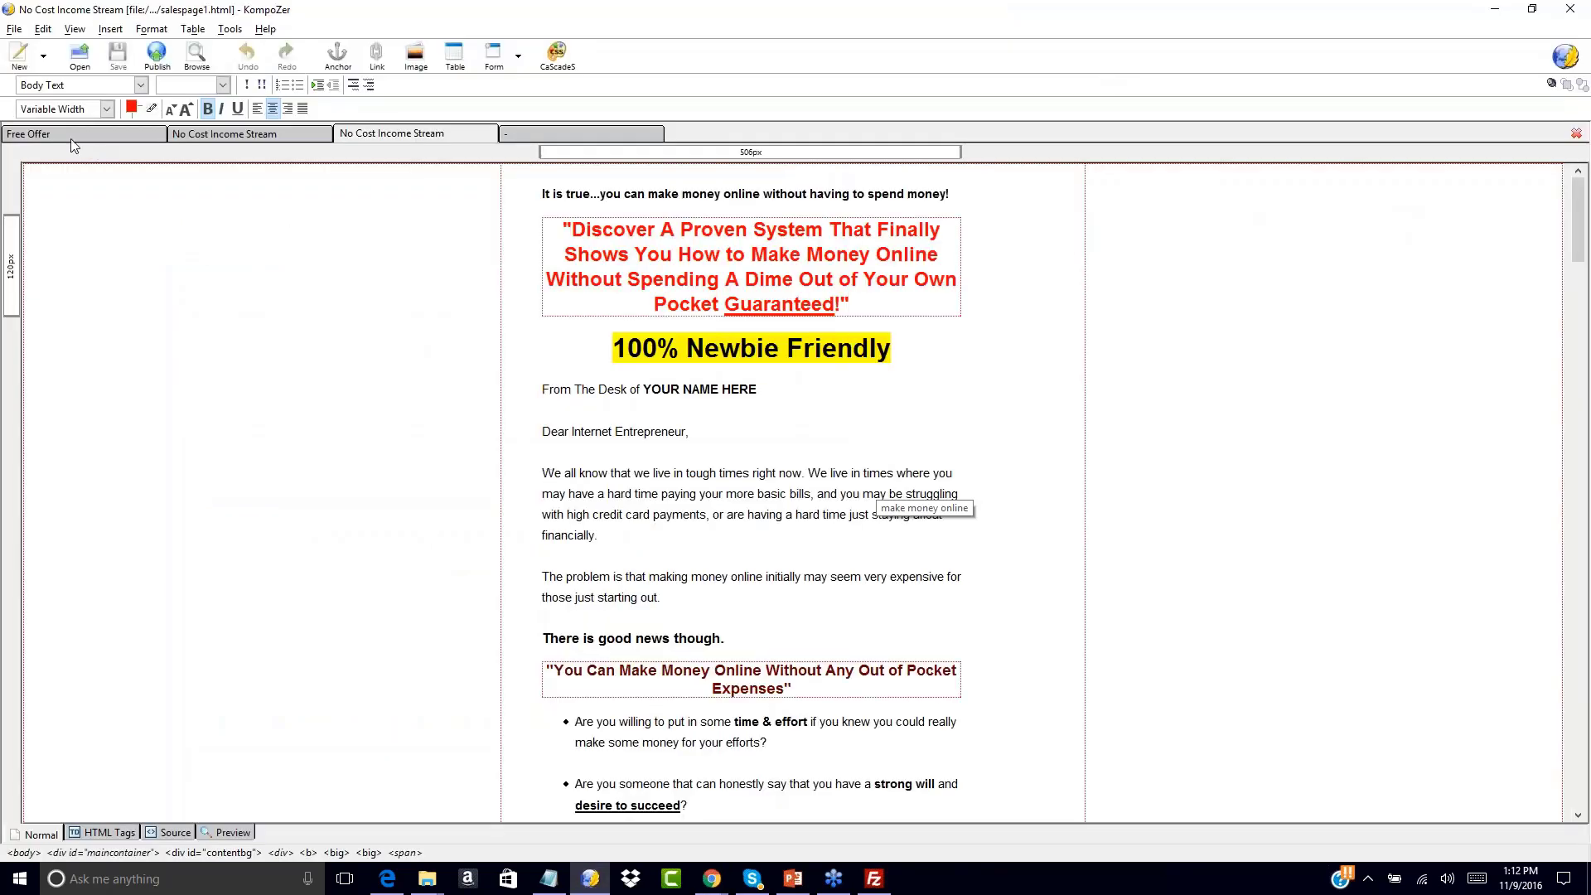
{"action": "left_click", "coordinate": [96, 139]}
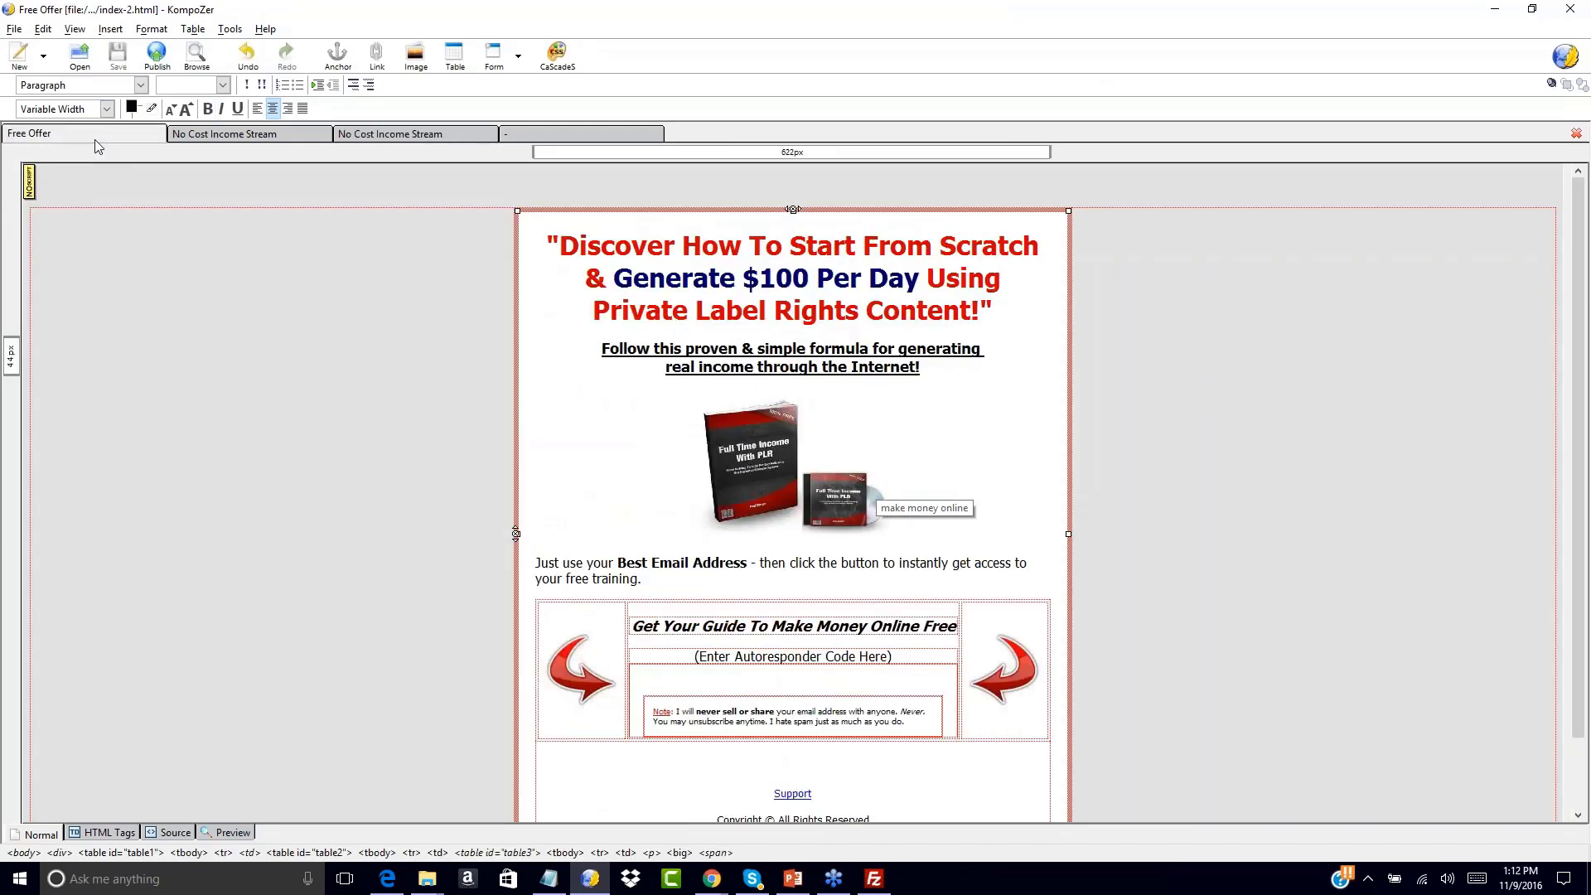
{"action": "left_click", "coordinate": [695, 656]}
{"action": "left_click_drag", "start_coordinate": [697, 656], "coordinate": [892, 656]}
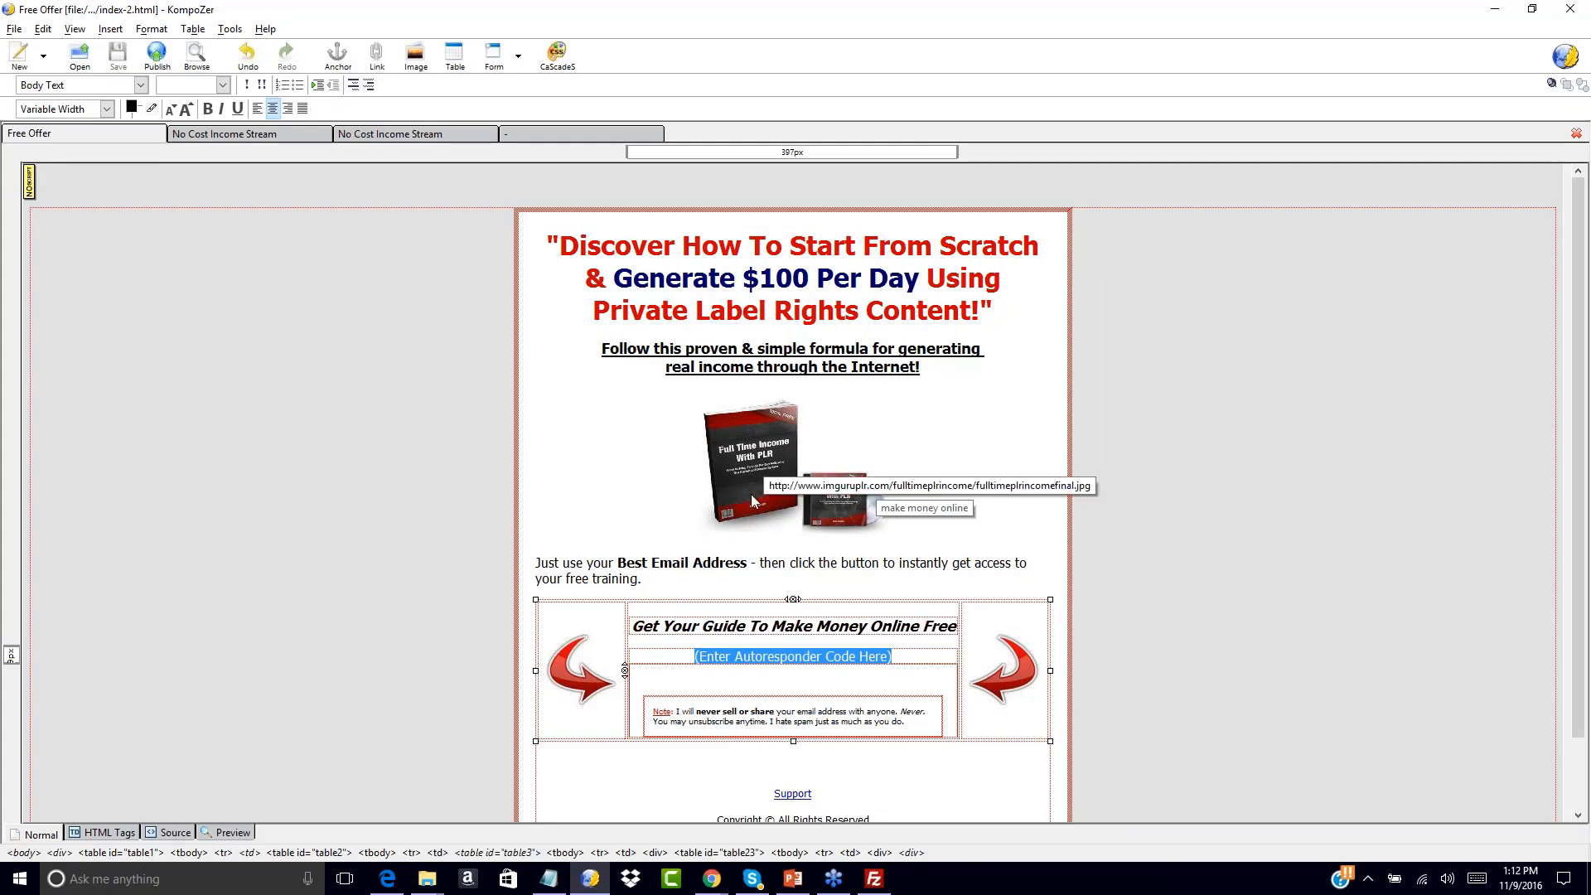
{"action": "left_click", "coordinate": [714, 656]}
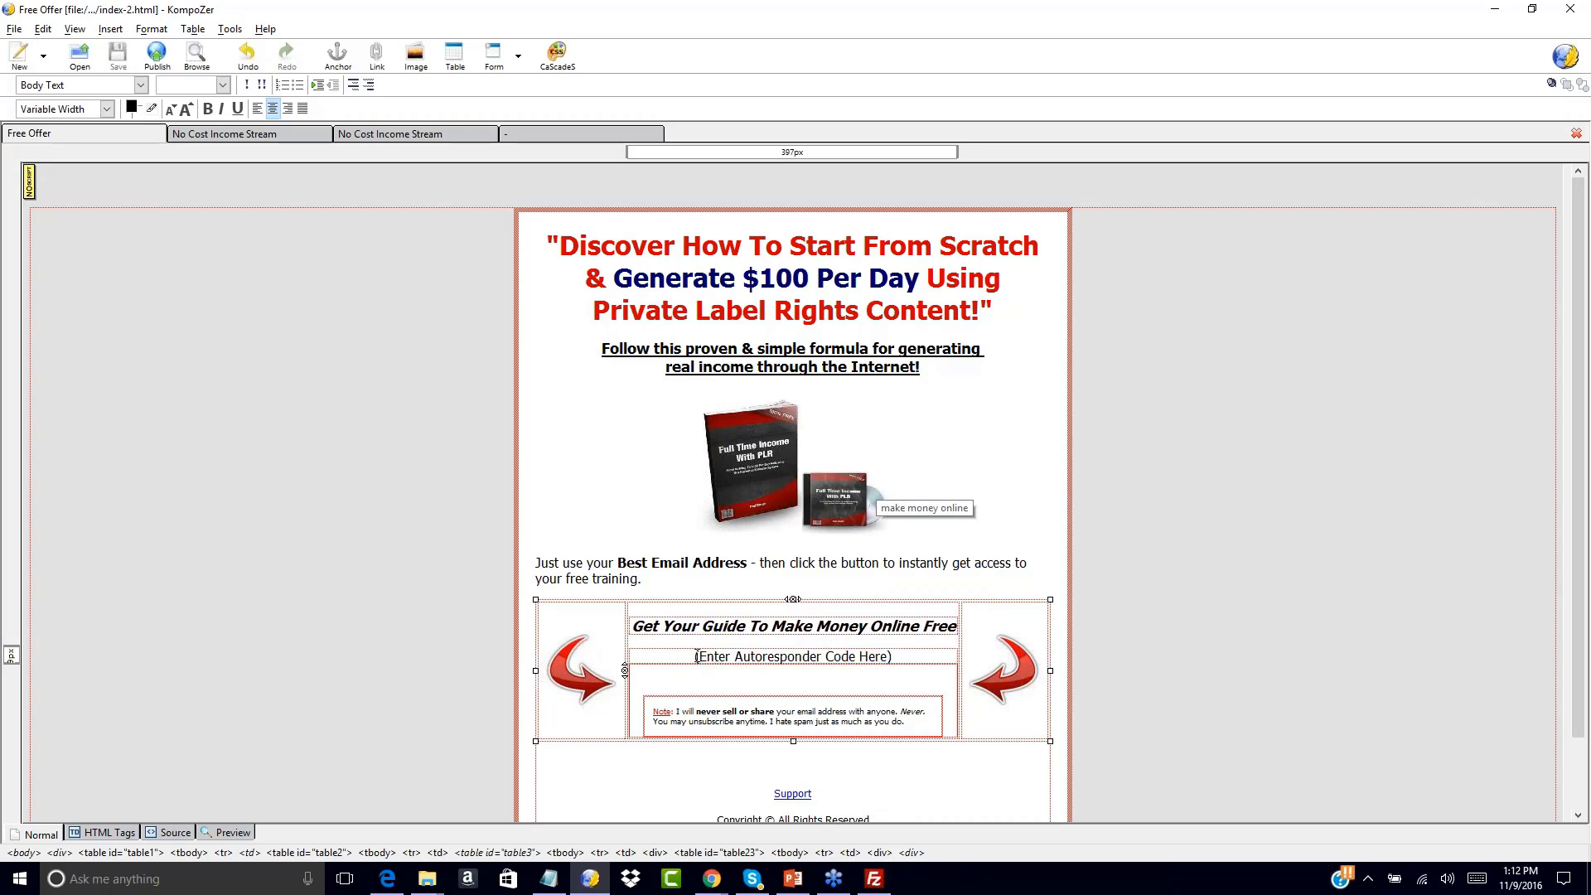
{"action": "left_click_drag", "start_coordinate": [697, 656], "coordinate": [892, 656]}
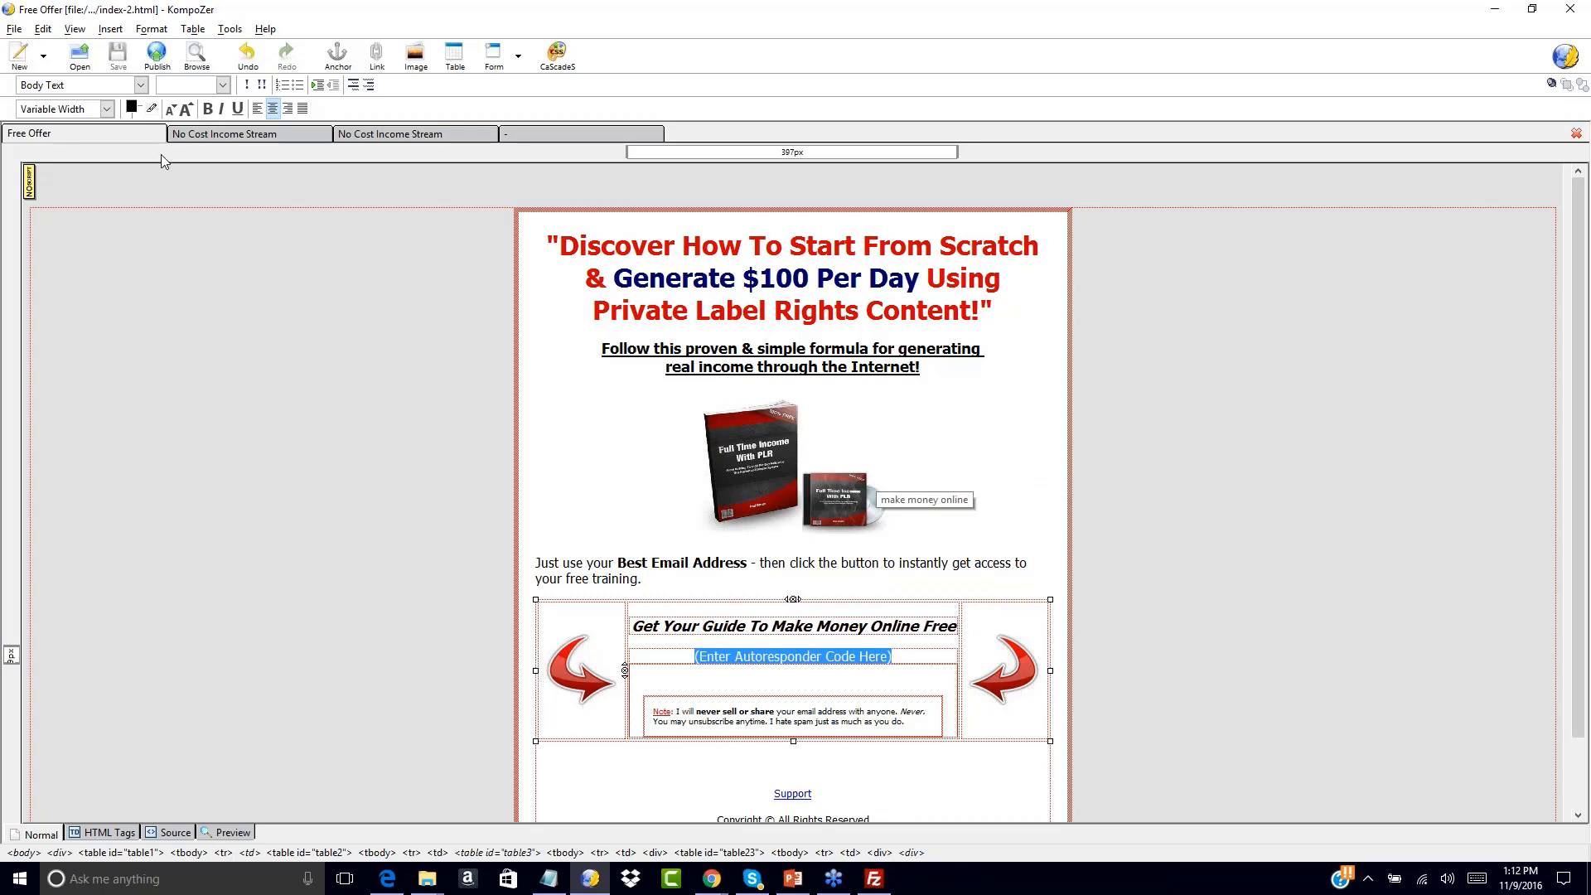
Replace the placeholder with the AWeber form code via Insert > HTML and save index-2.html
{"action": "left_click", "coordinate": [110, 29]}
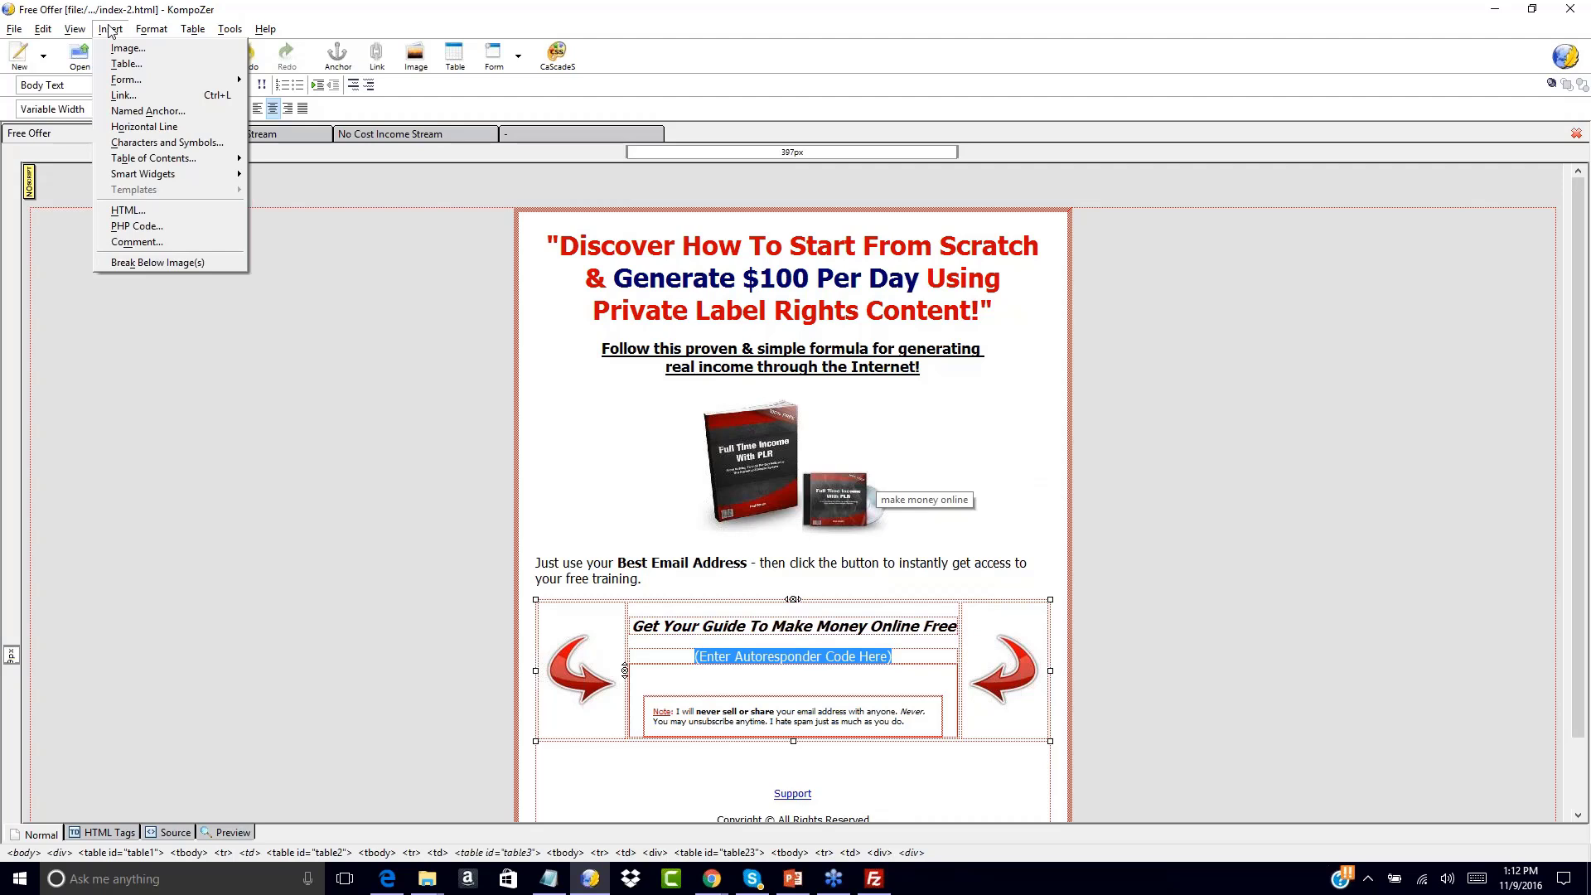
{"action": "left_click", "coordinate": [128, 212]}
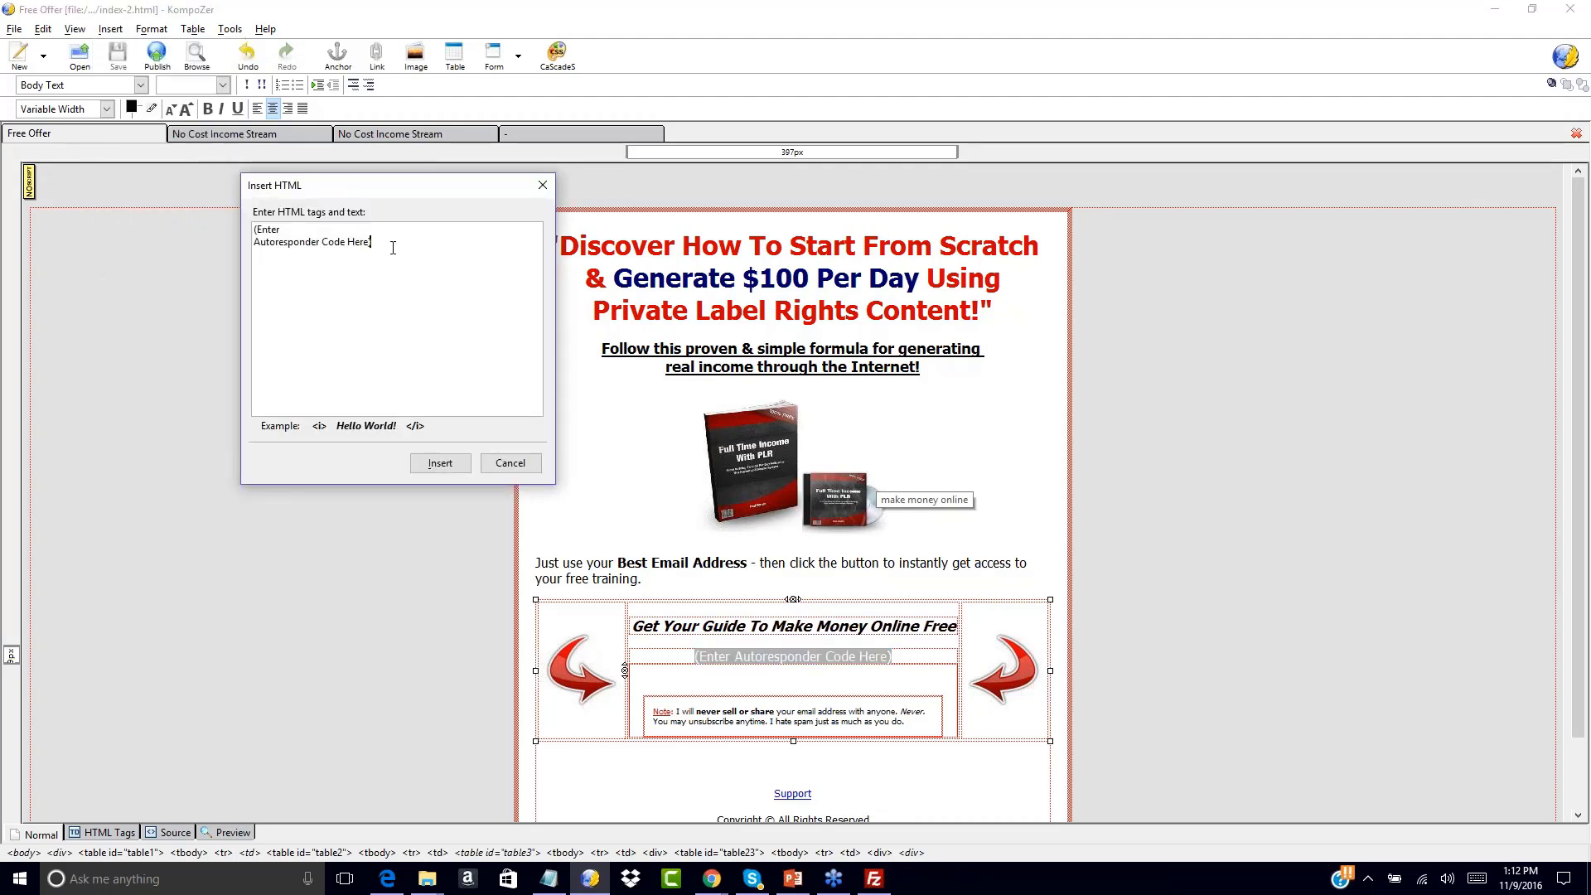
{"action": "left_click_drag", "start_coordinate": [380, 245], "coordinate": [163, 210]}
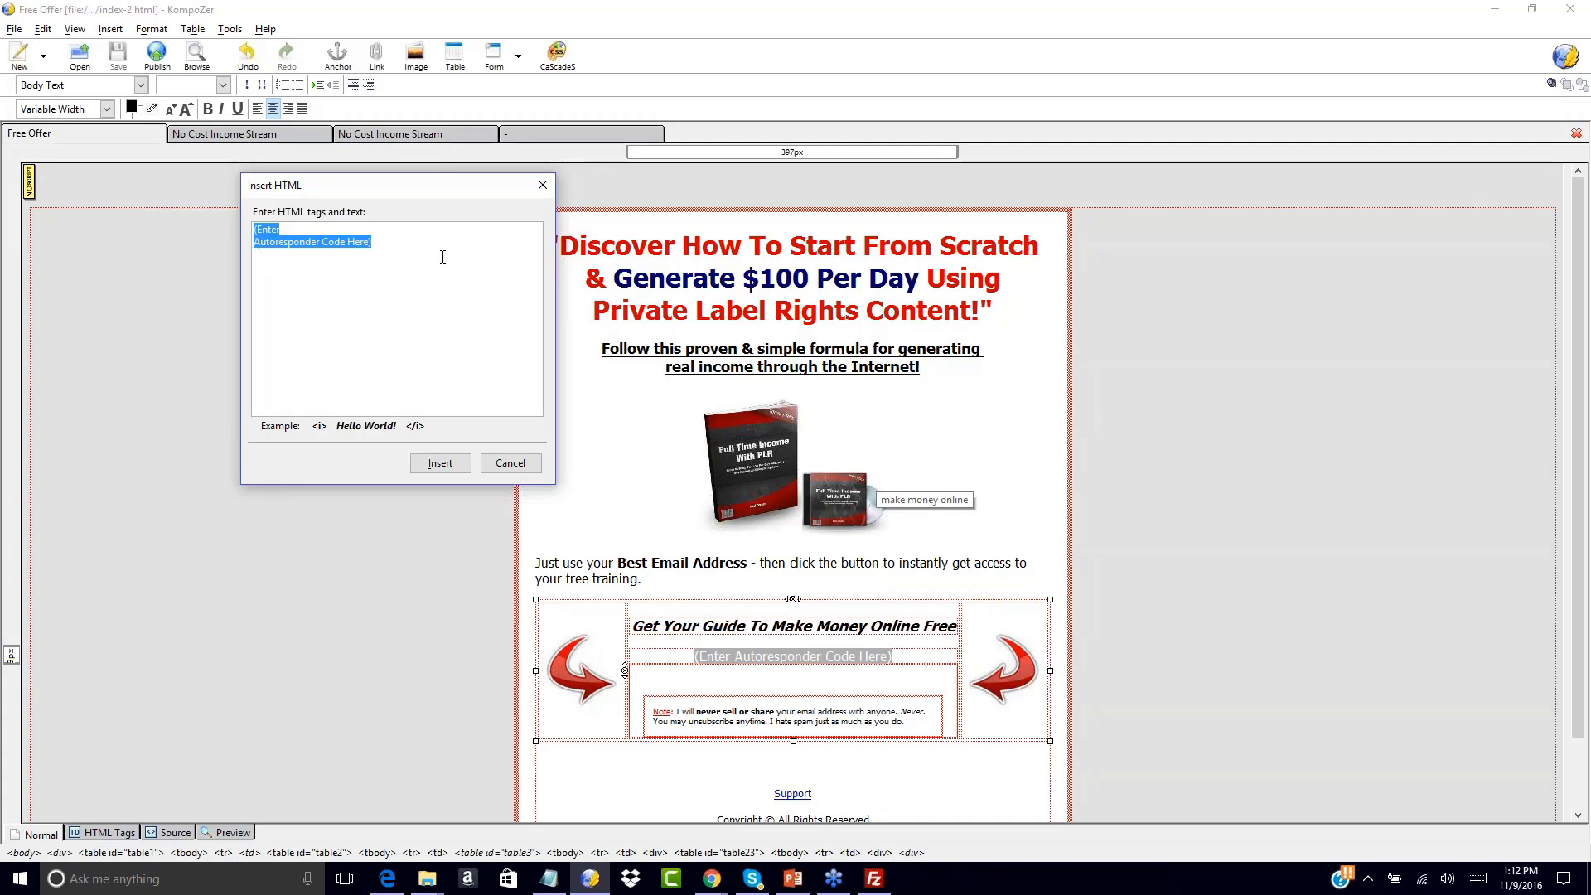
{"action": "key", "text": "ctrl+v"}
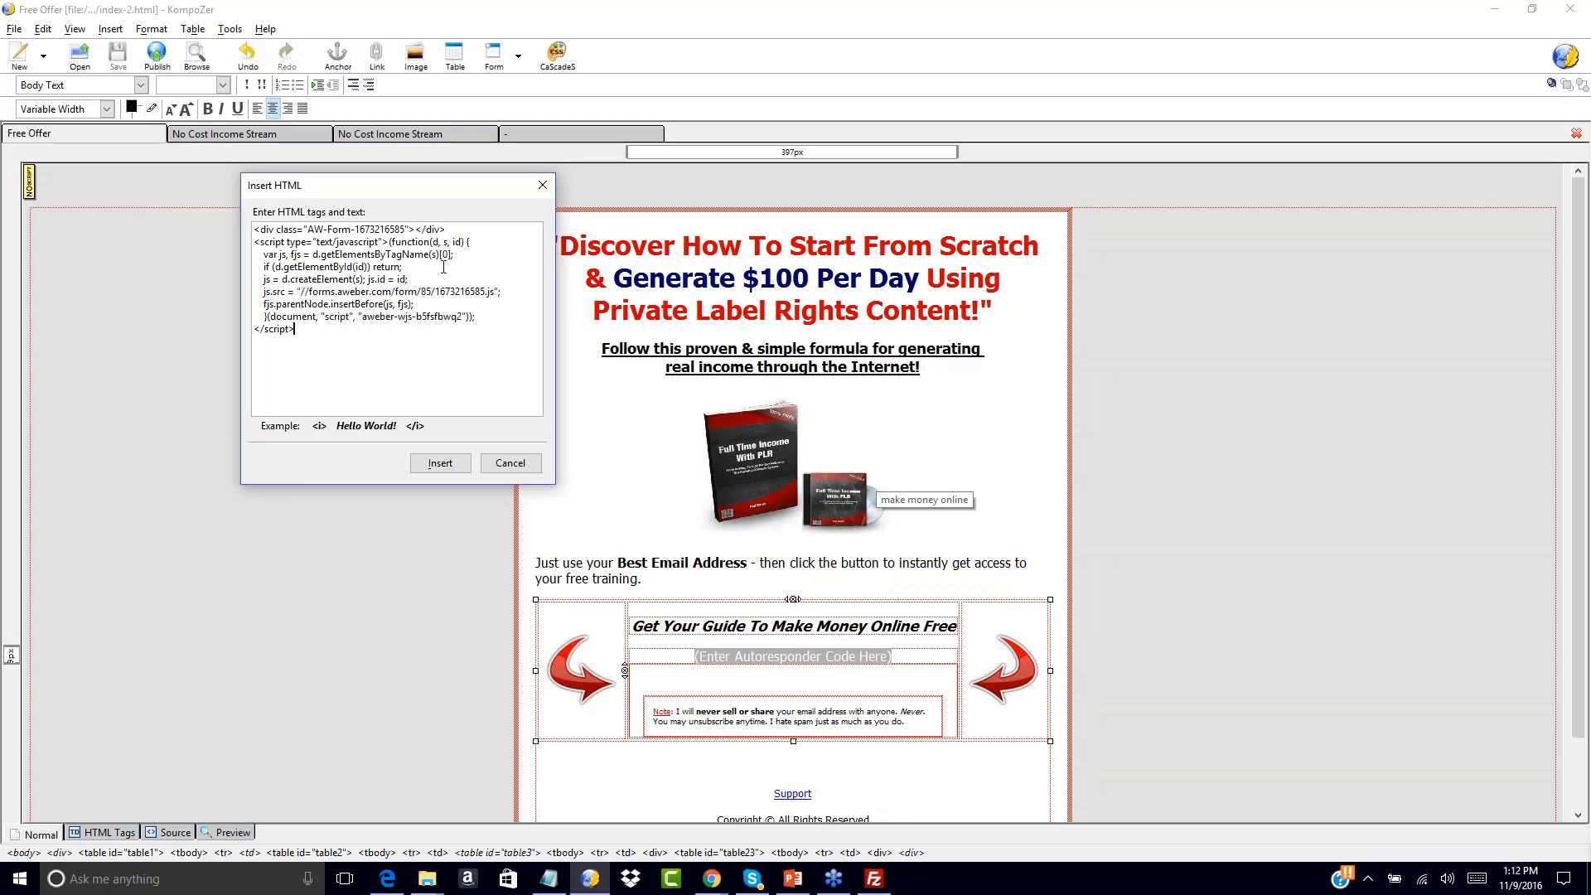
{"action": "left_click", "coordinate": [440, 463]}
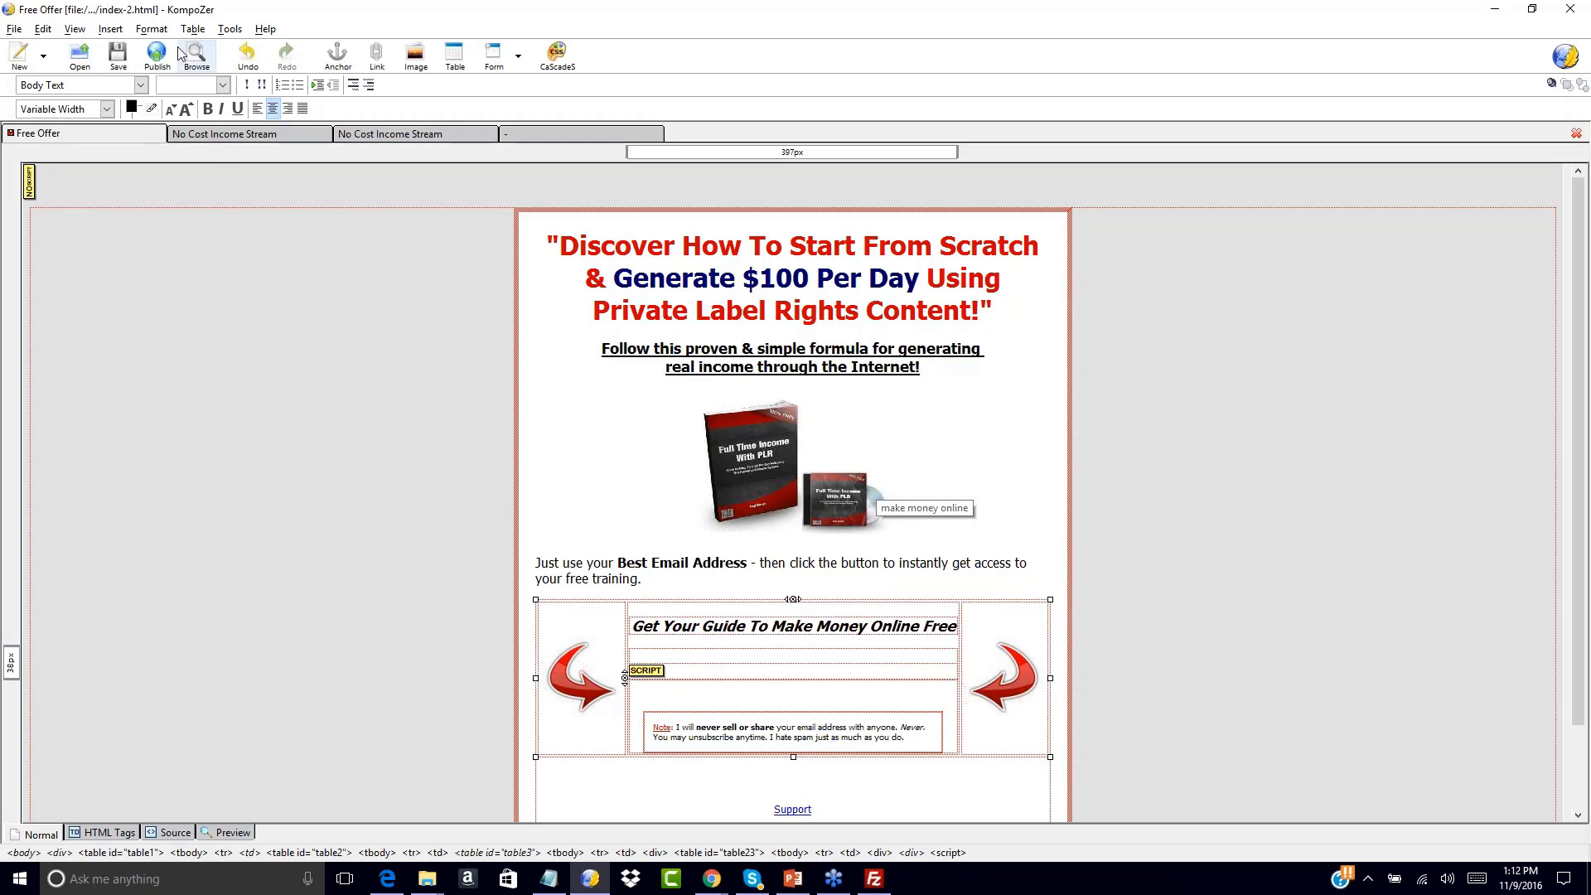
{"action": "left_click", "coordinate": [121, 60]}
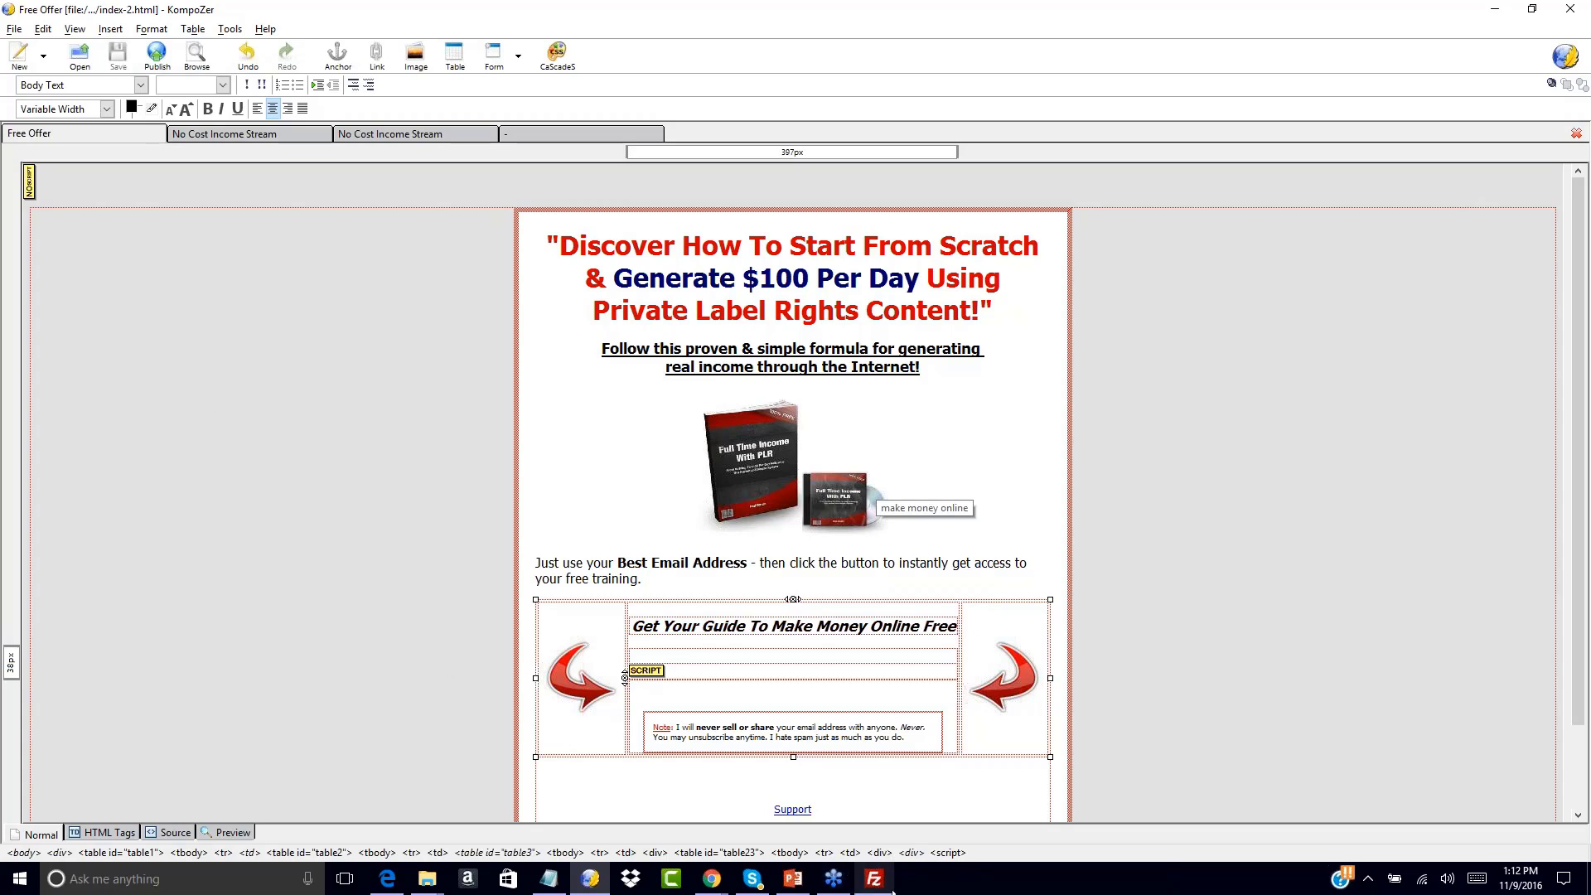
{"action": "left_click", "coordinate": [874, 878]}
{"action": "left_click", "coordinate": [561, 615]}
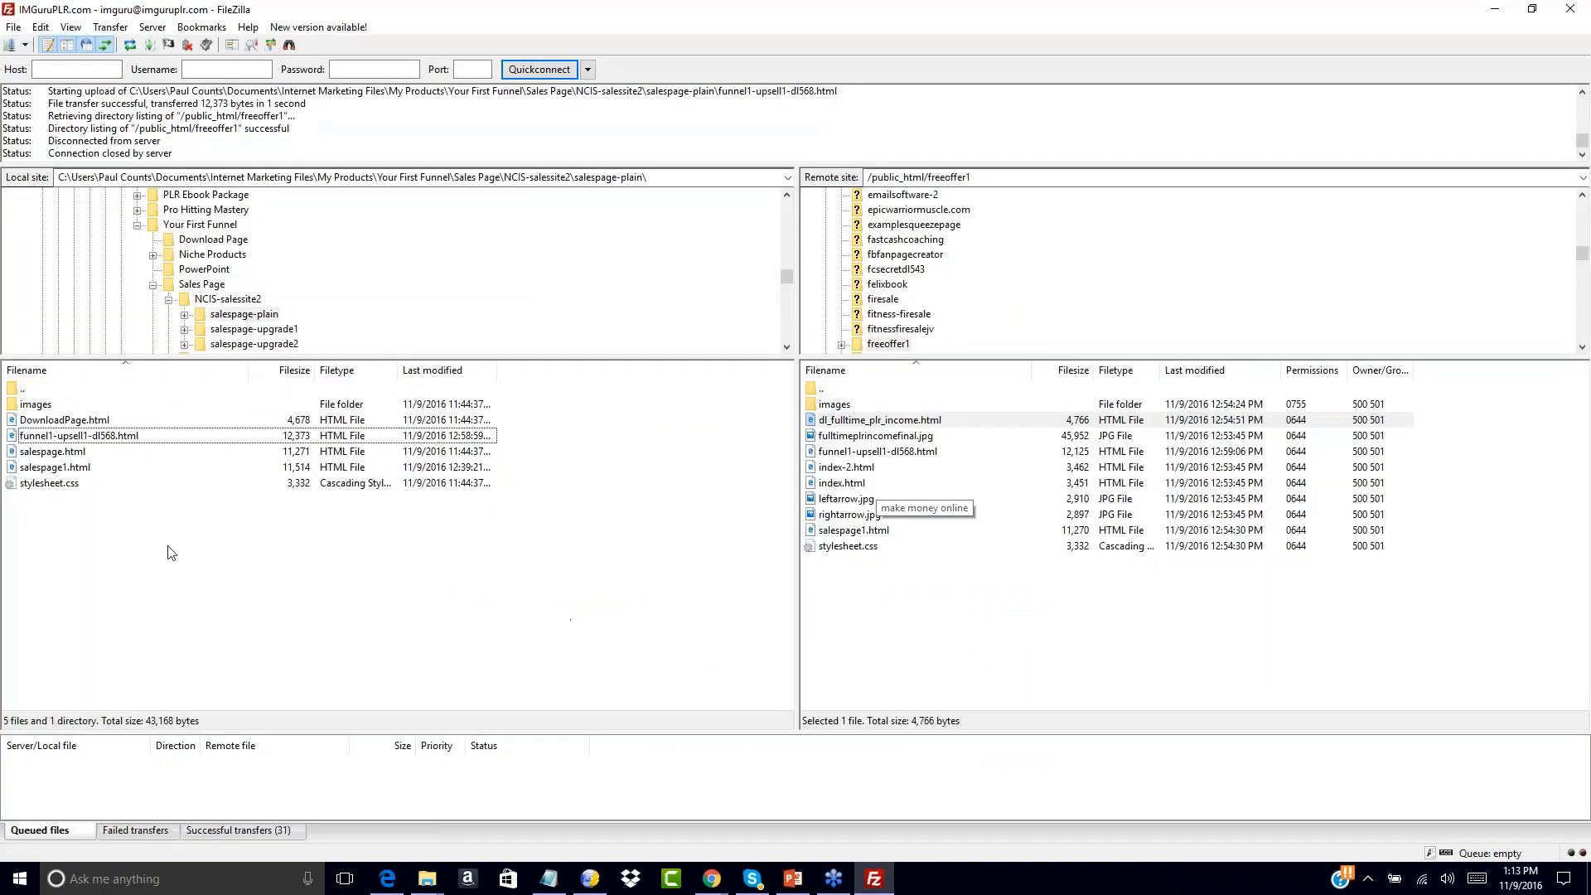
Upload index-2.html from the local Squeeze Page folder to the remote freeoffer1 folder
{"action": "double_click", "coordinate": [16, 388]}
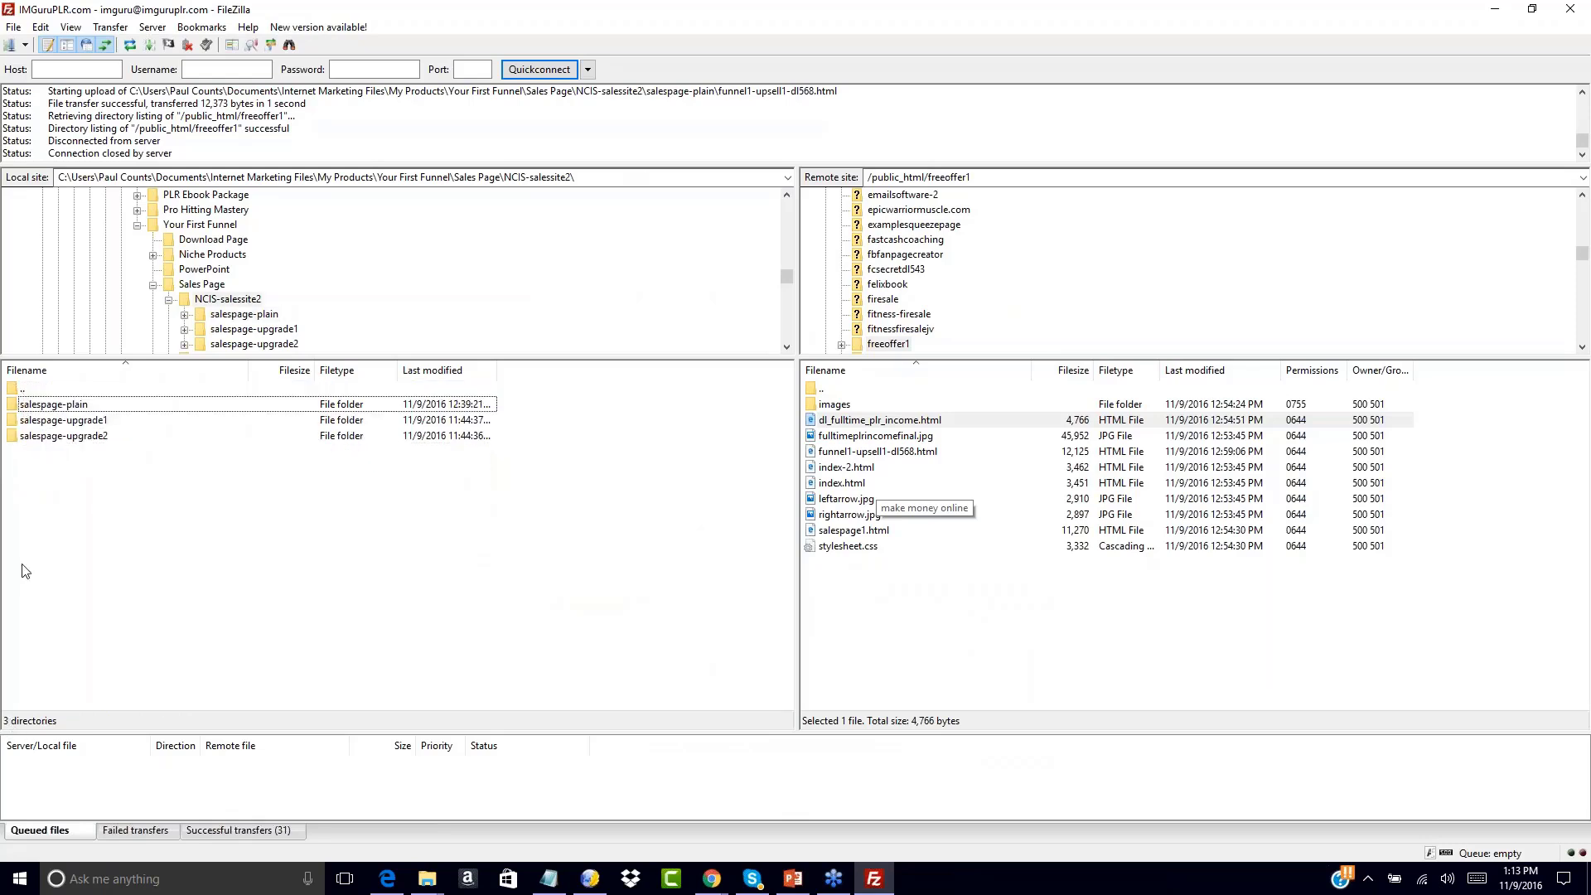
{"action": "double_click", "coordinate": [15, 390]}
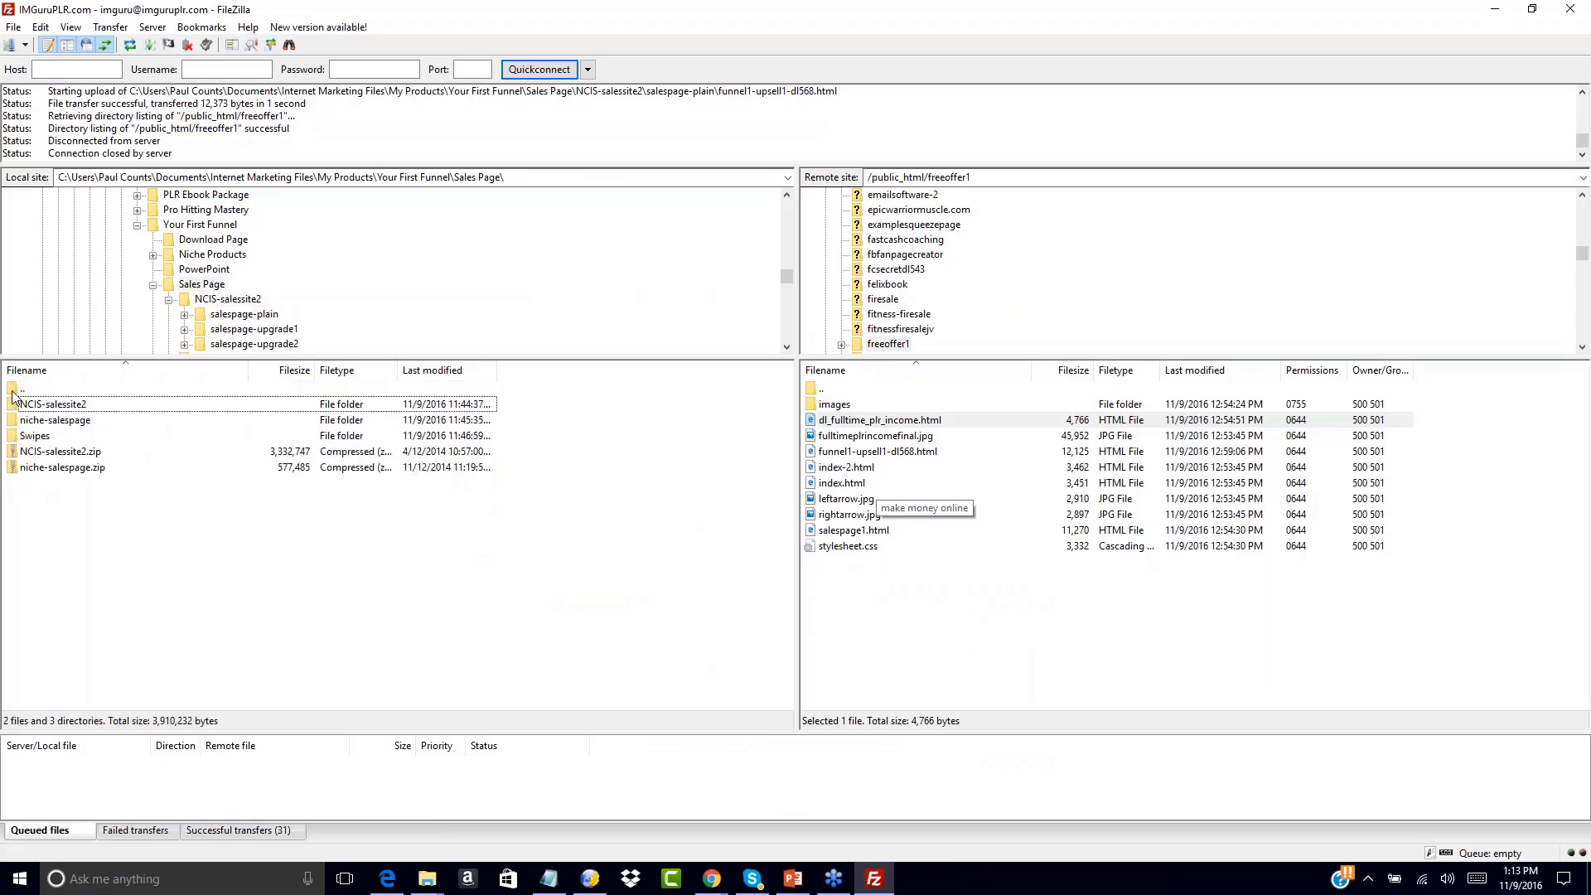
{"action": "double_click", "coordinate": [14, 392]}
{"action": "double_click", "coordinate": [14, 468]}
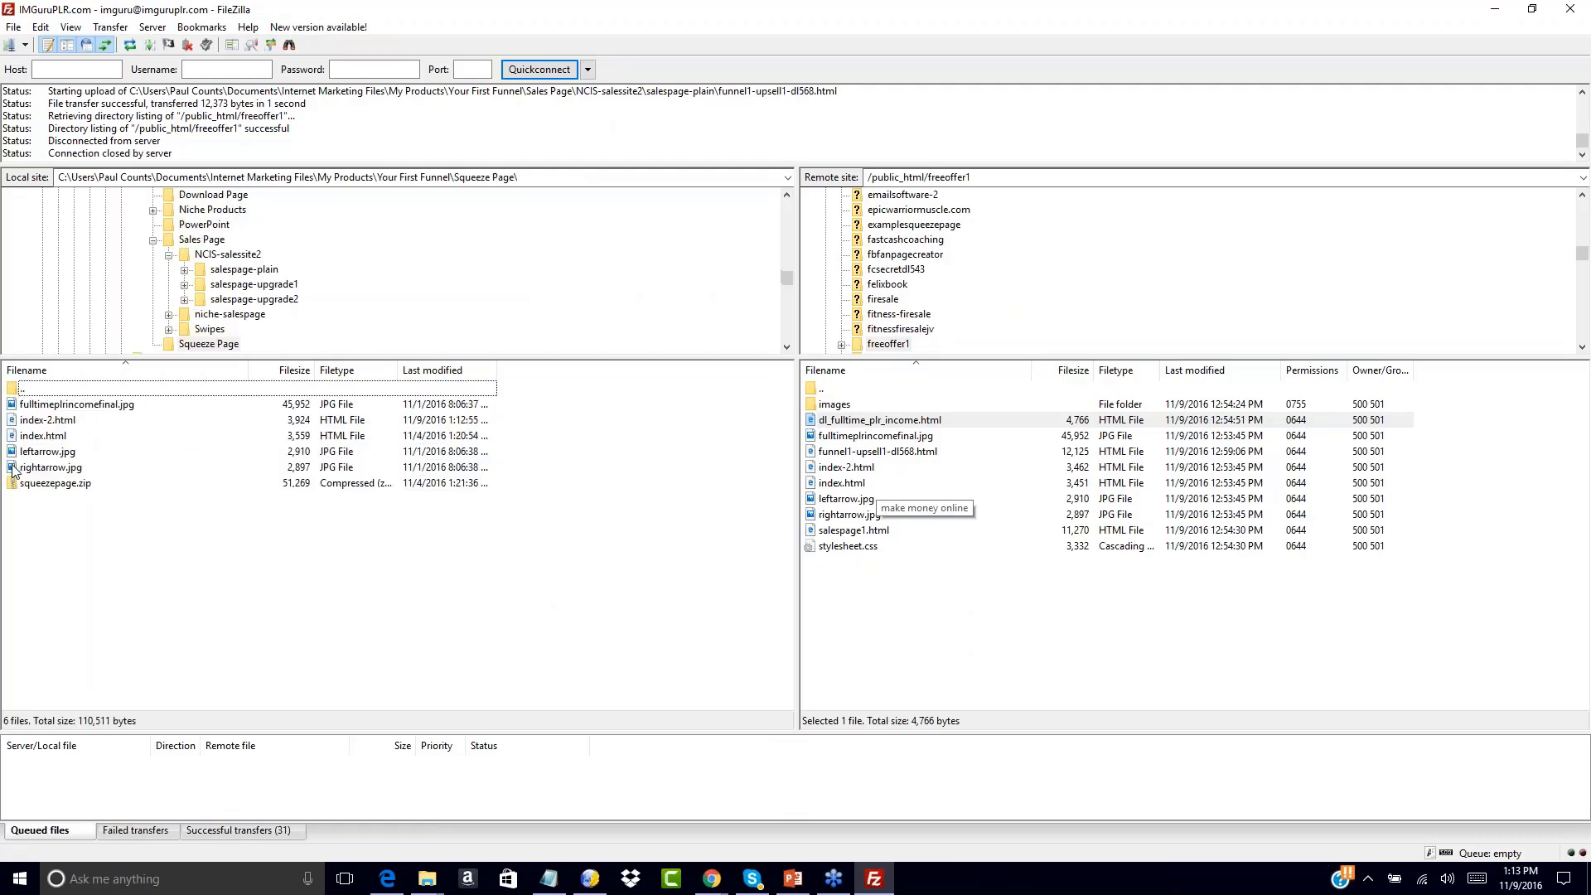
{"action": "left_click_drag", "start_coordinate": [18, 420], "coordinate": [831, 550]}
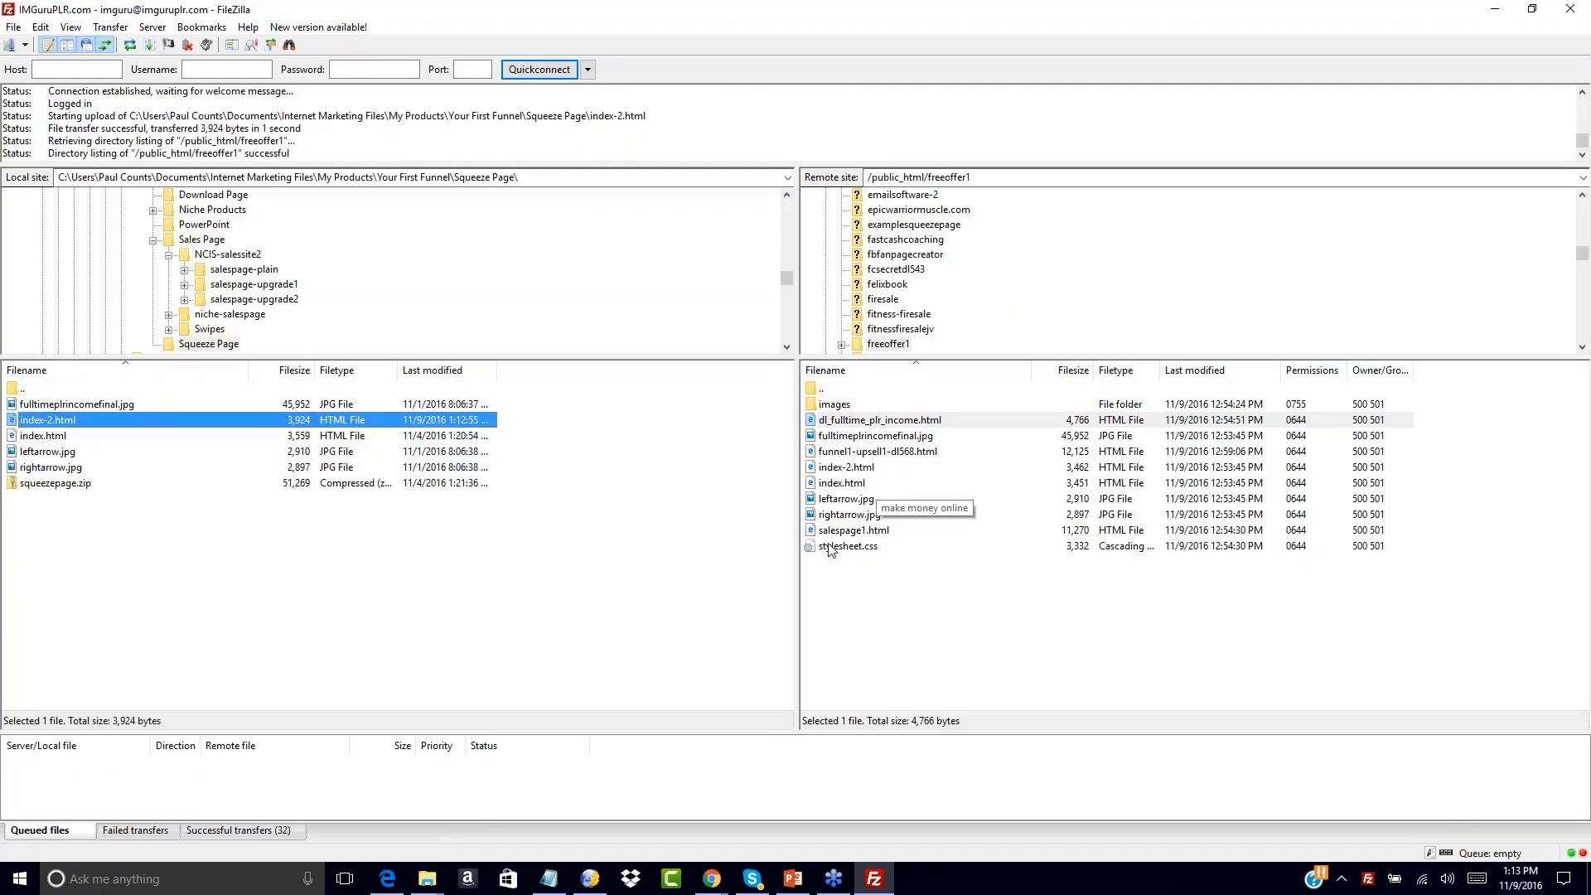
Rename the remote index.html to index-1a.html
{"action": "right_click", "coordinate": [828, 480]}
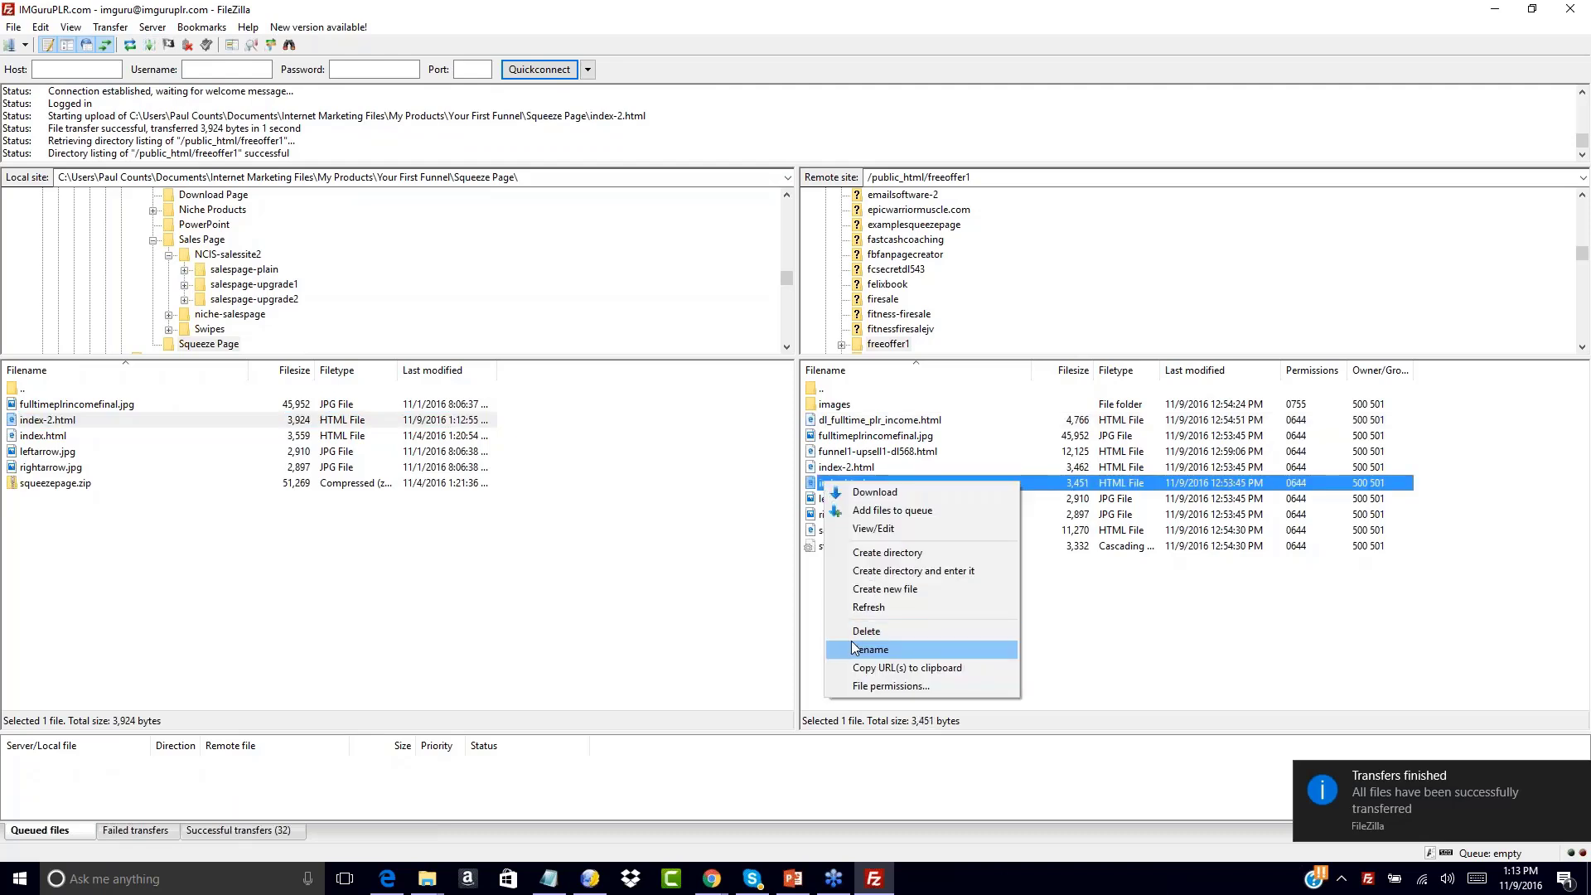
{"action": "left_click", "coordinate": [854, 648]}
{"action": "left_click", "coordinate": [852, 482]}
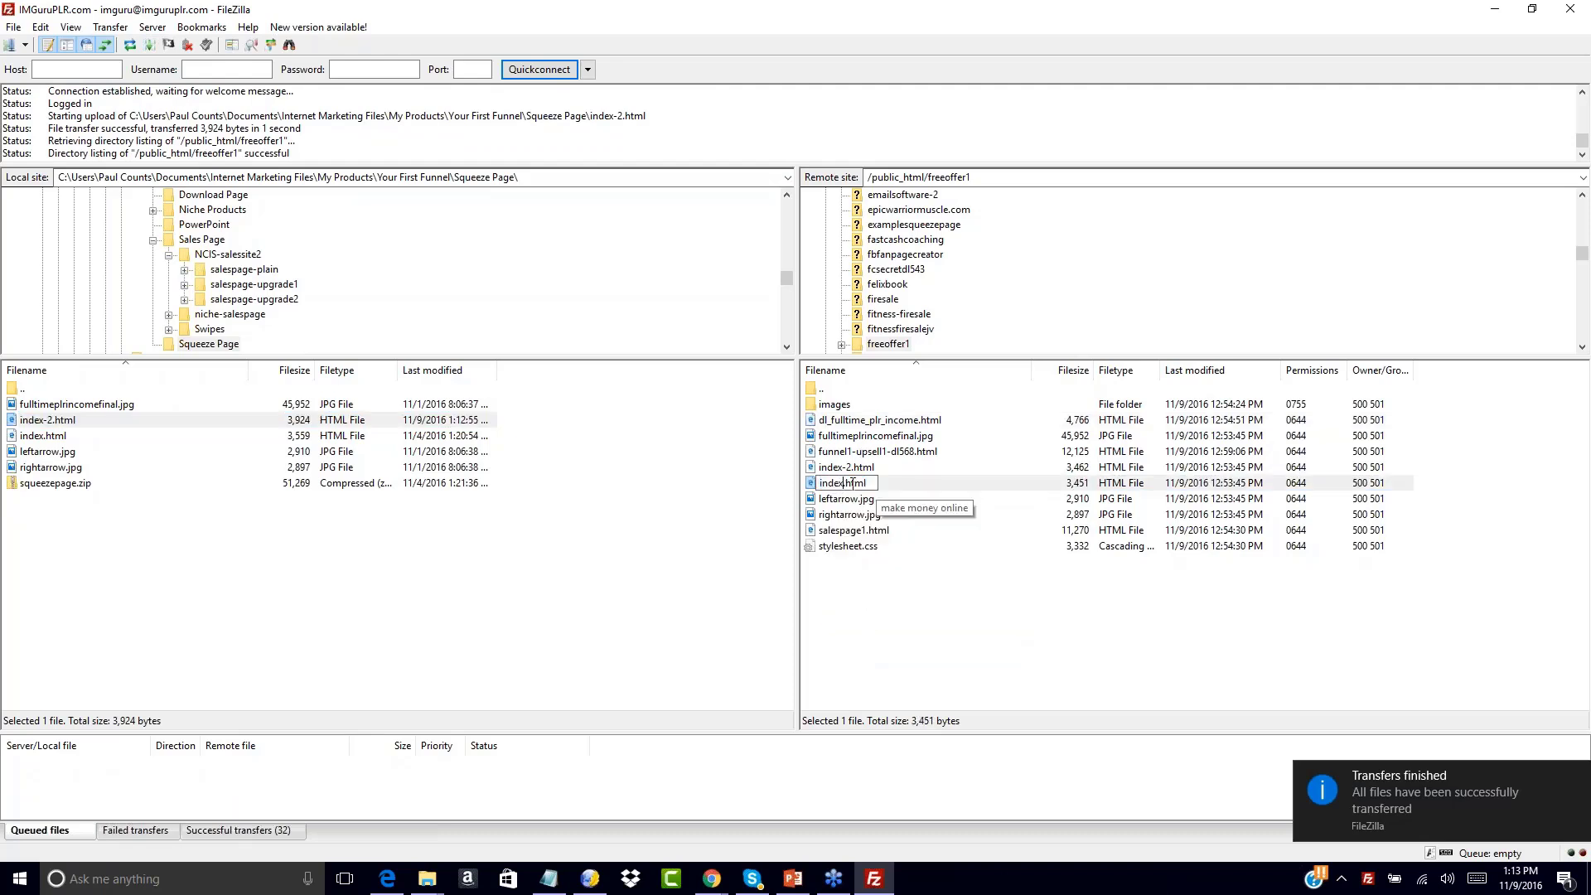
{"action": "type", "text": "-3"}
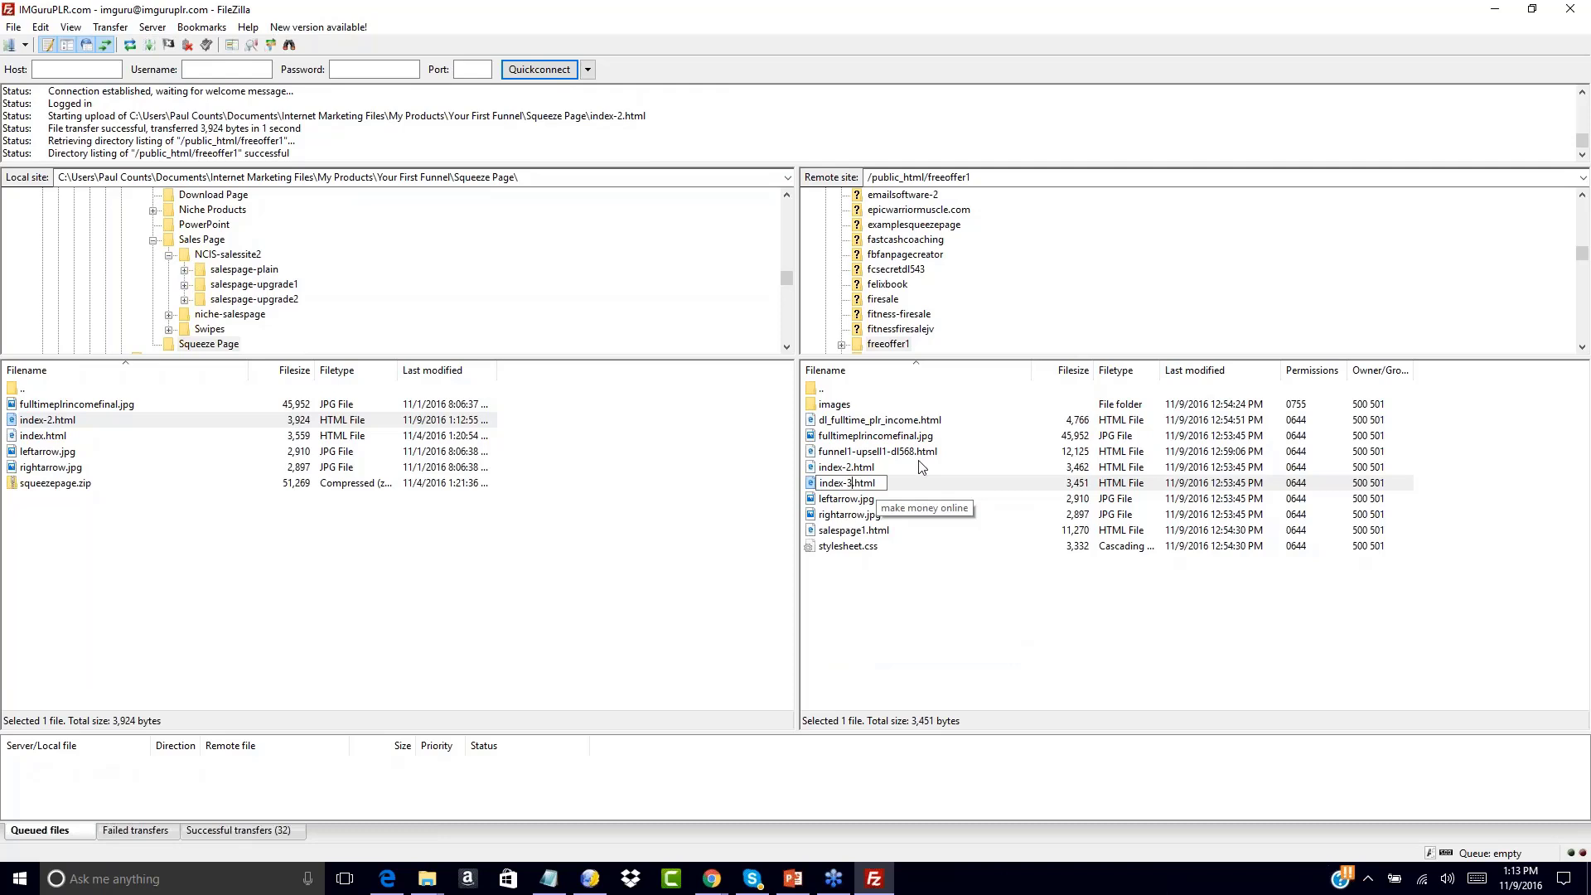
{"action": "key", "text": "BackSpace"}
{"action": "type", "text": "1a"}
{"action": "key", "text": "Return"}
Rename the uploaded index-2.html to index.html
{"action": "left_click", "coordinate": [843, 488]}
{"action": "right_click", "coordinate": [843, 488]}
{"action": "left_click", "coordinate": [870, 646]}
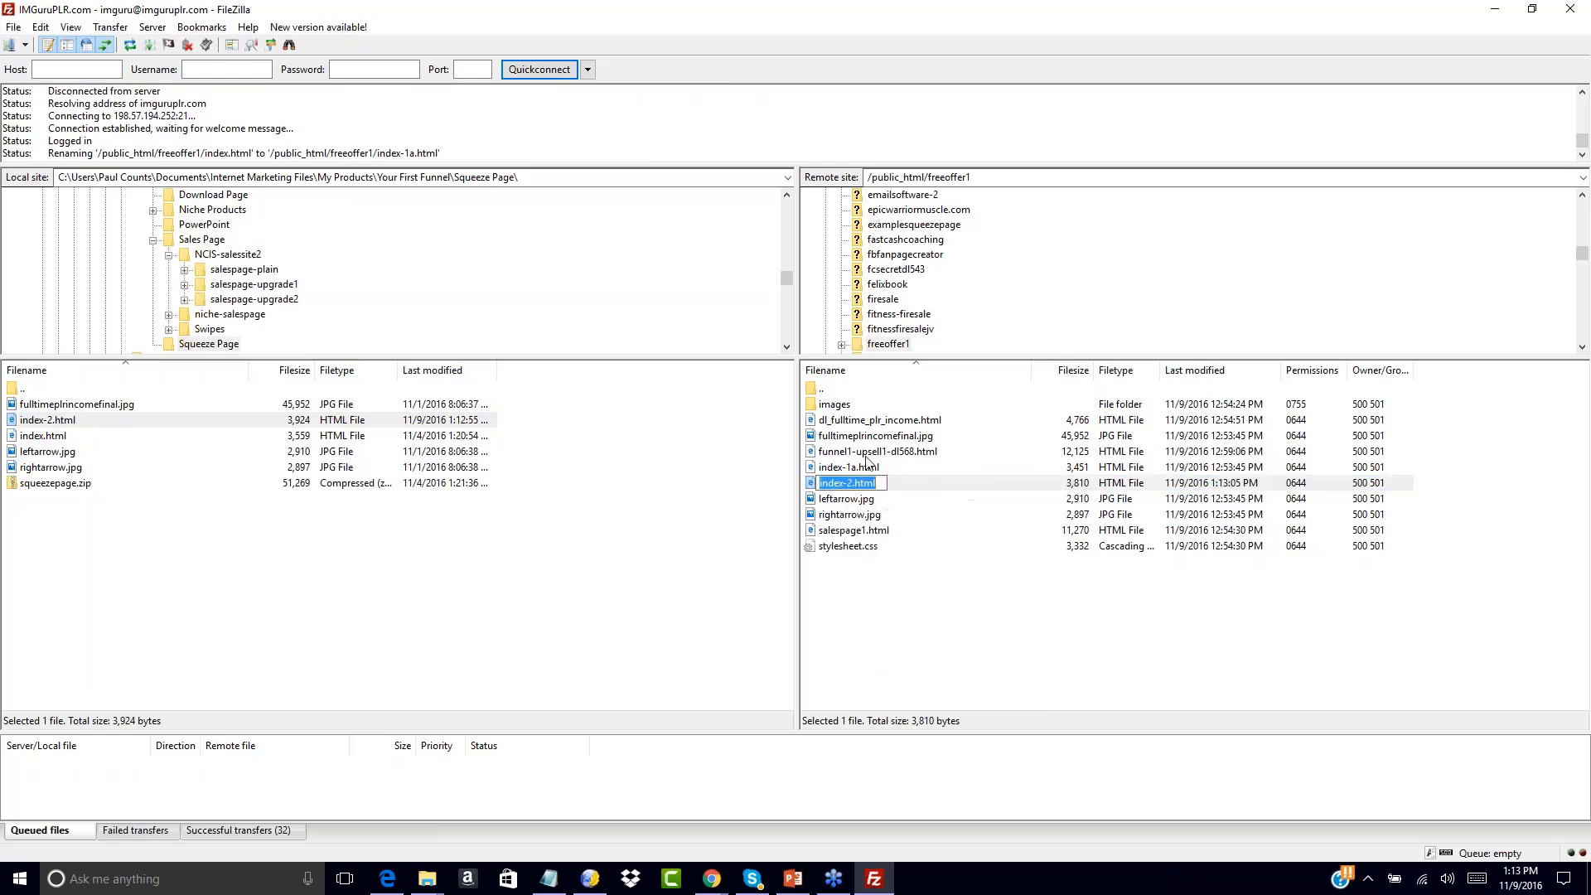
{"action": "left_click", "coordinate": [850, 483]}
{"action": "key", "text": "BackSpace"}
{"action": "key", "text": "BackSpace"}
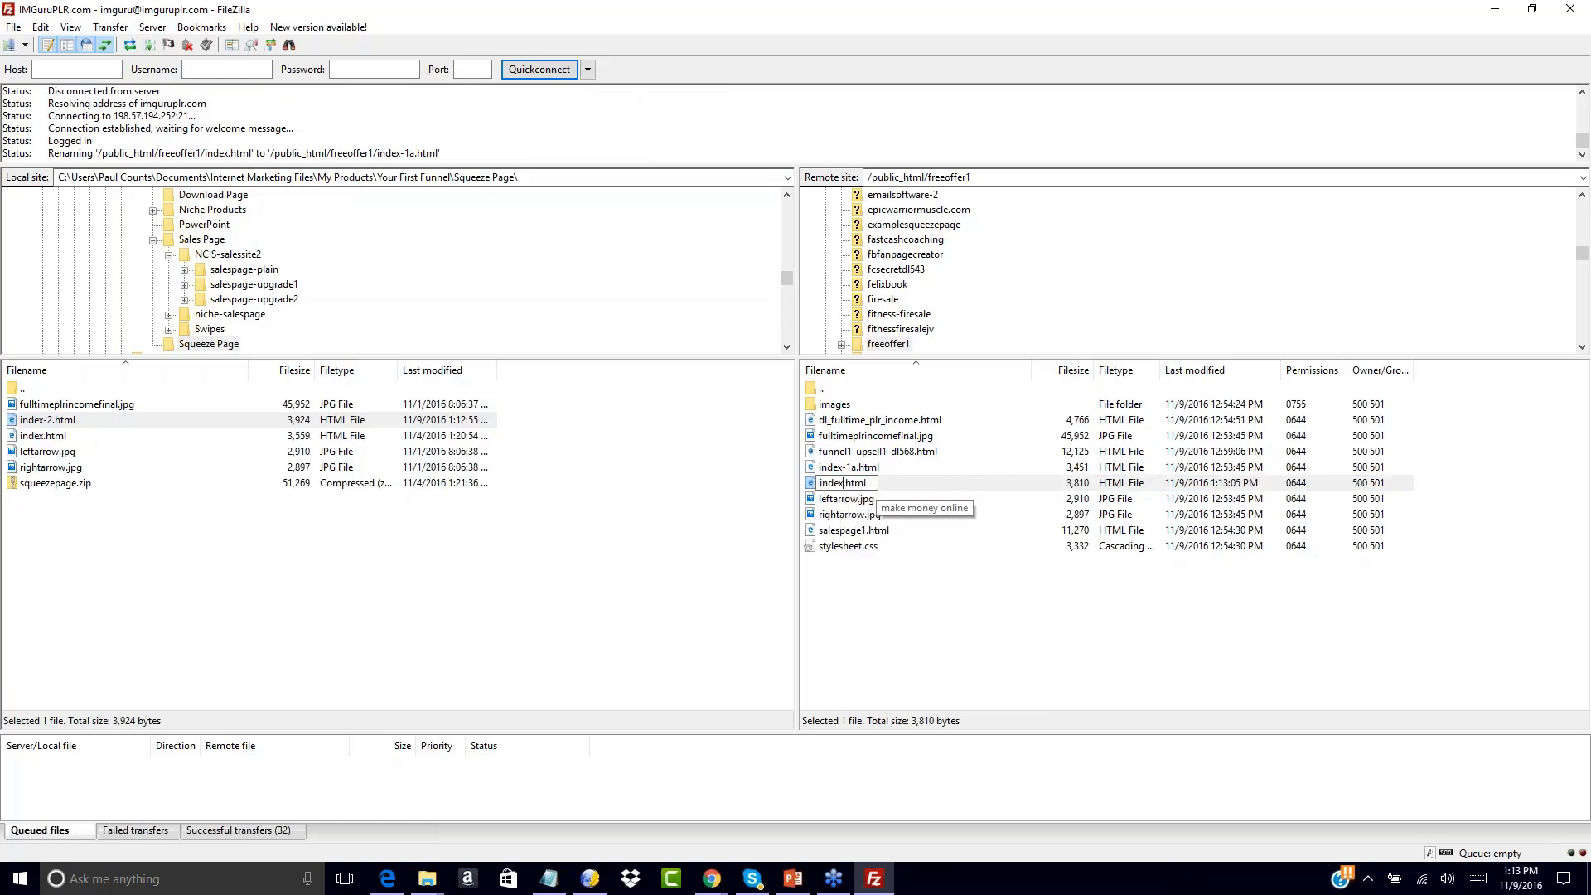
{"action": "left_click", "coordinate": [849, 603]}
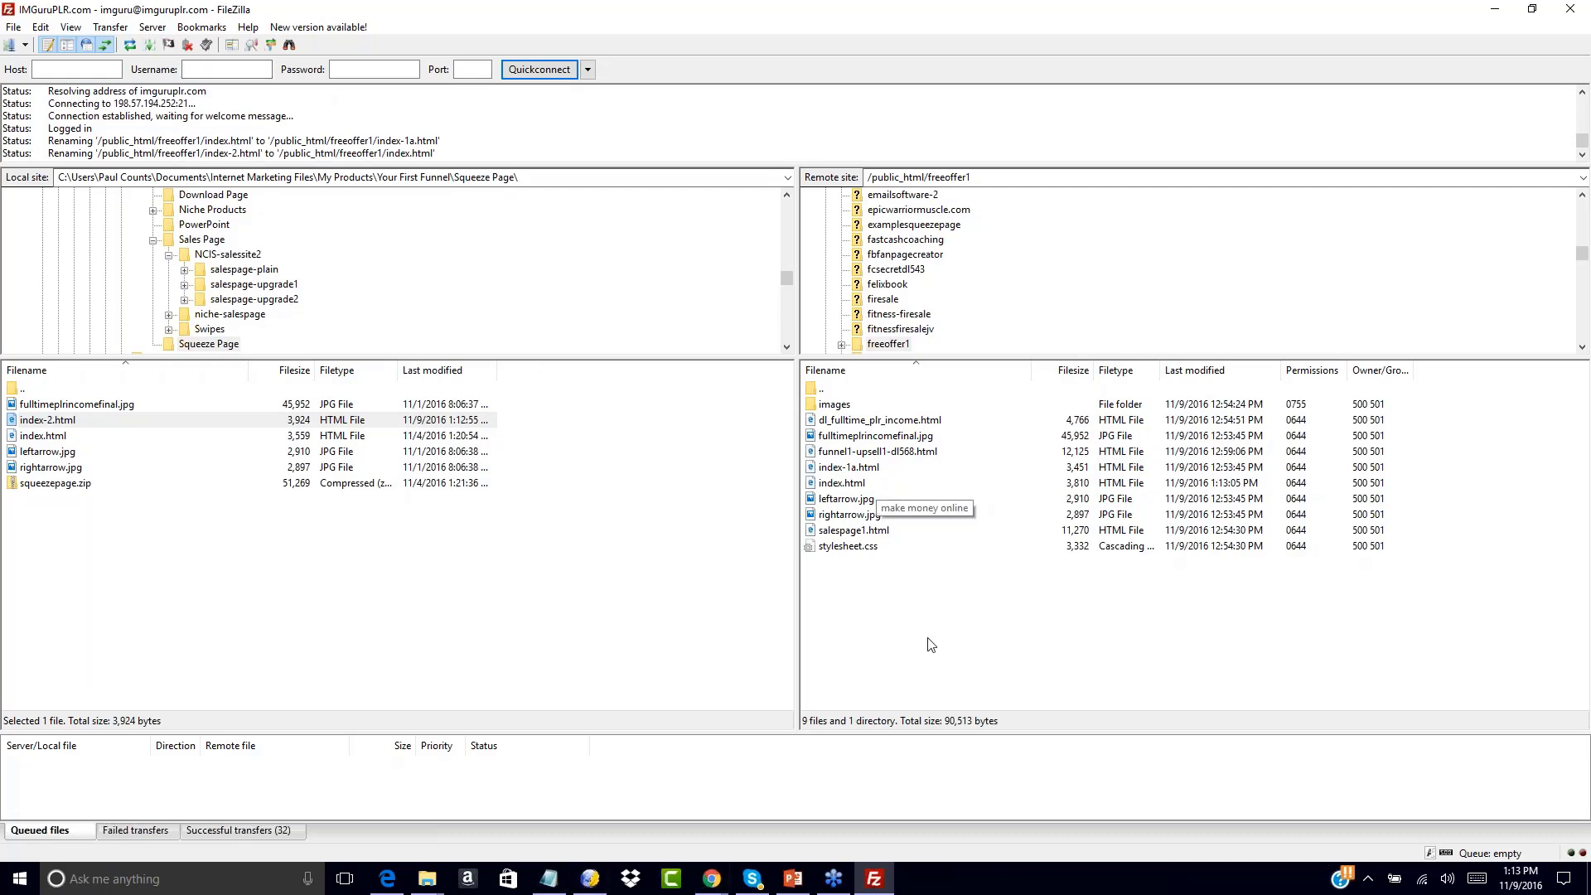
{"action": "mouse_move", "coordinate": [712, 878]}
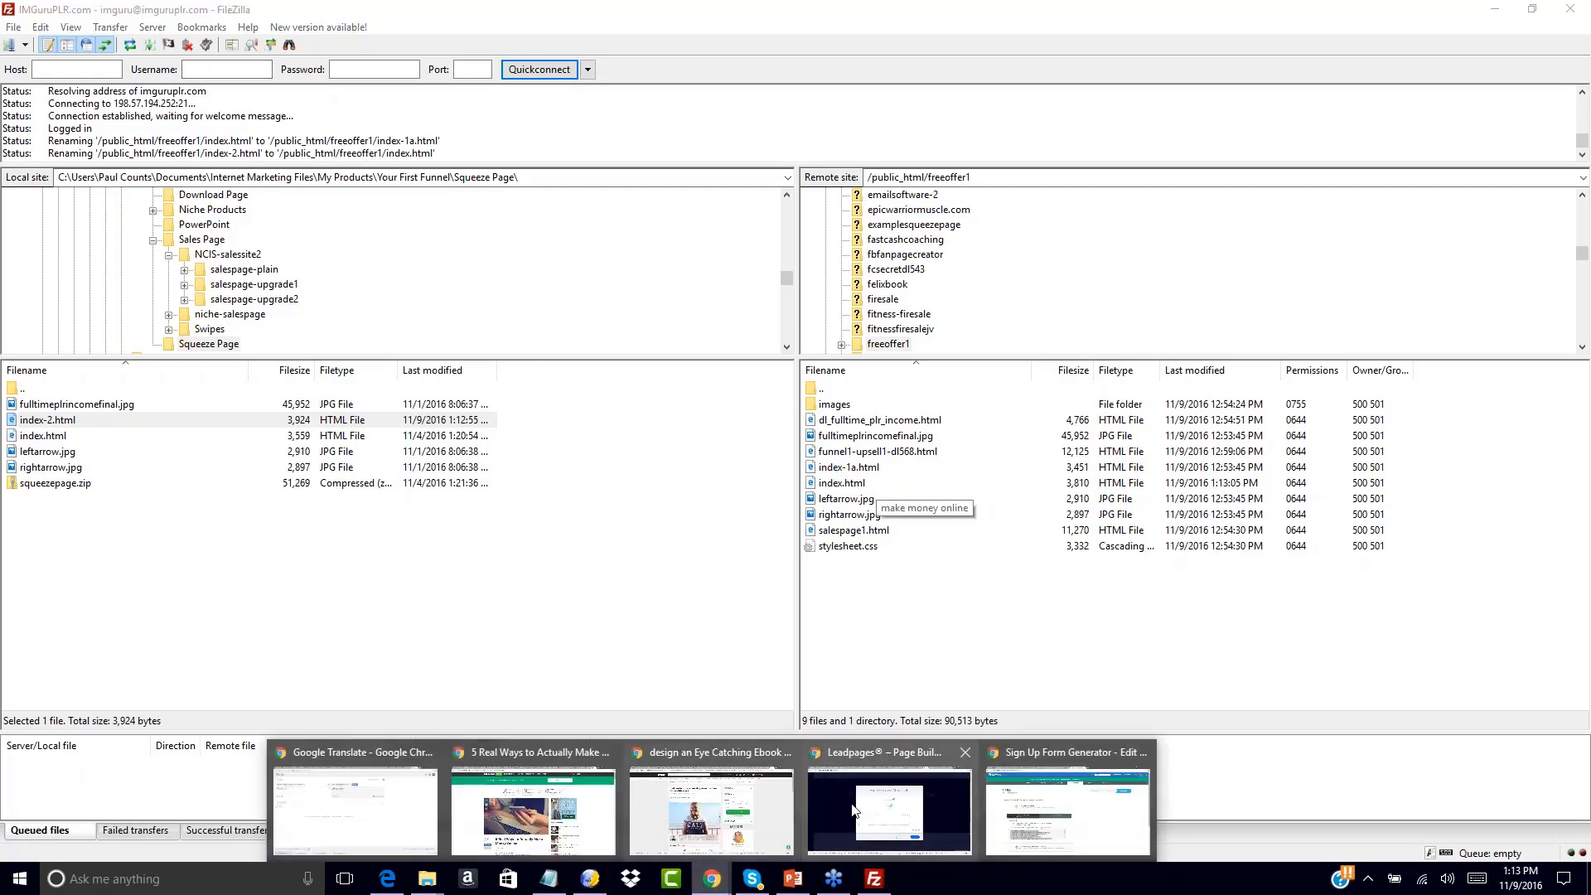
{"action": "left_click", "coordinate": [1015, 816]}
Load the live freeoffer1 Free Offer page in the No Cost Income Stream tab
{"action": "left_click", "coordinate": [394, 12]}
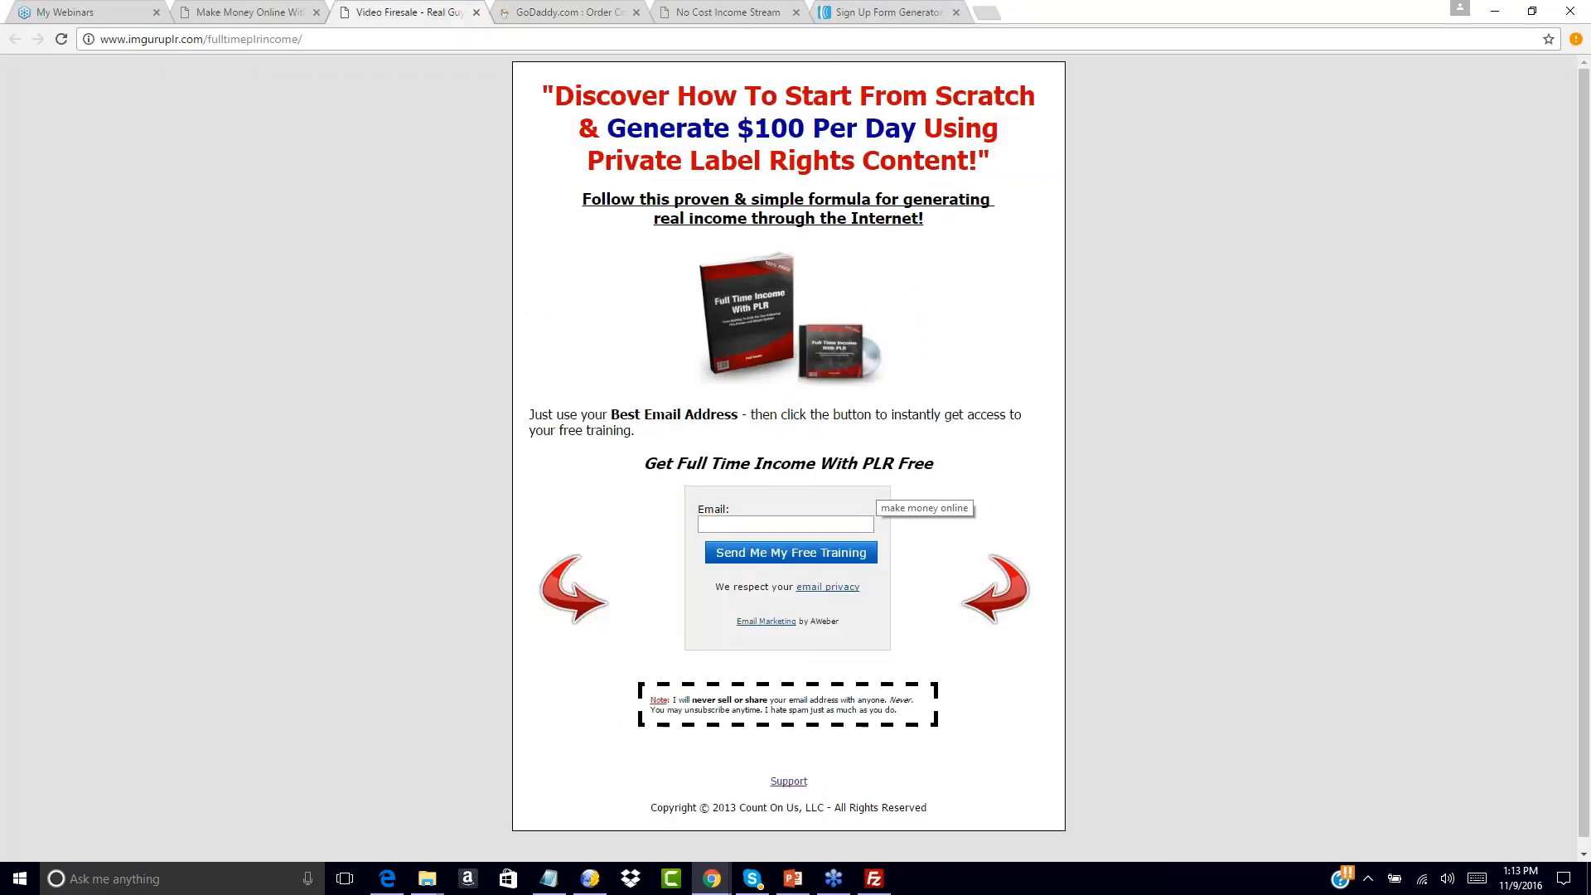
{"action": "left_click", "coordinate": [719, 12]}
{"action": "left_click", "coordinate": [882, 13]}
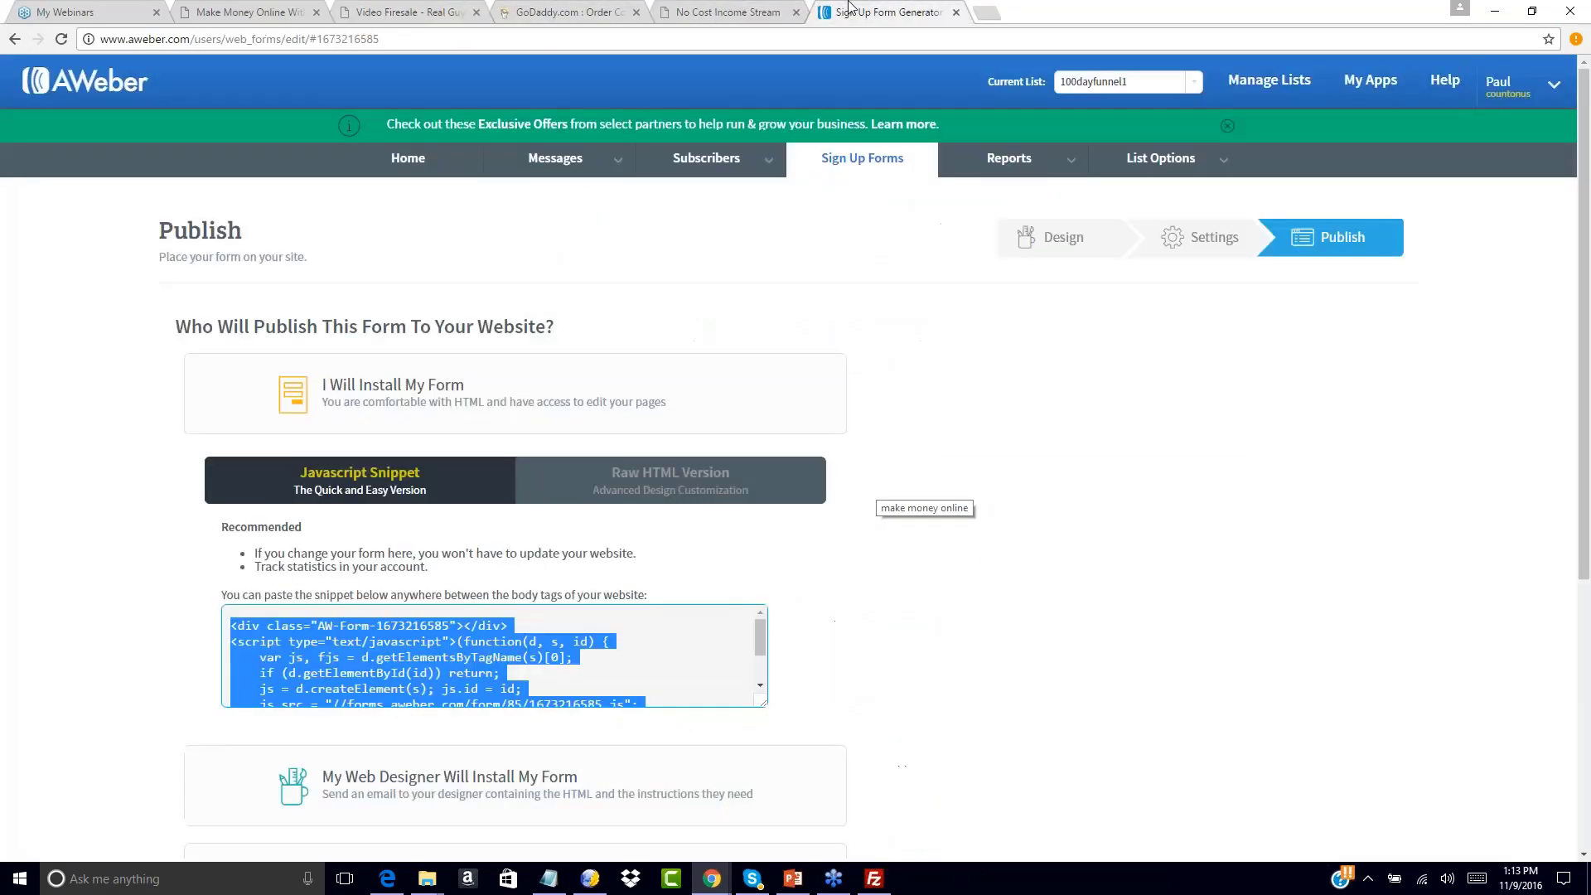
{"action": "left_click", "coordinate": [718, 12]}
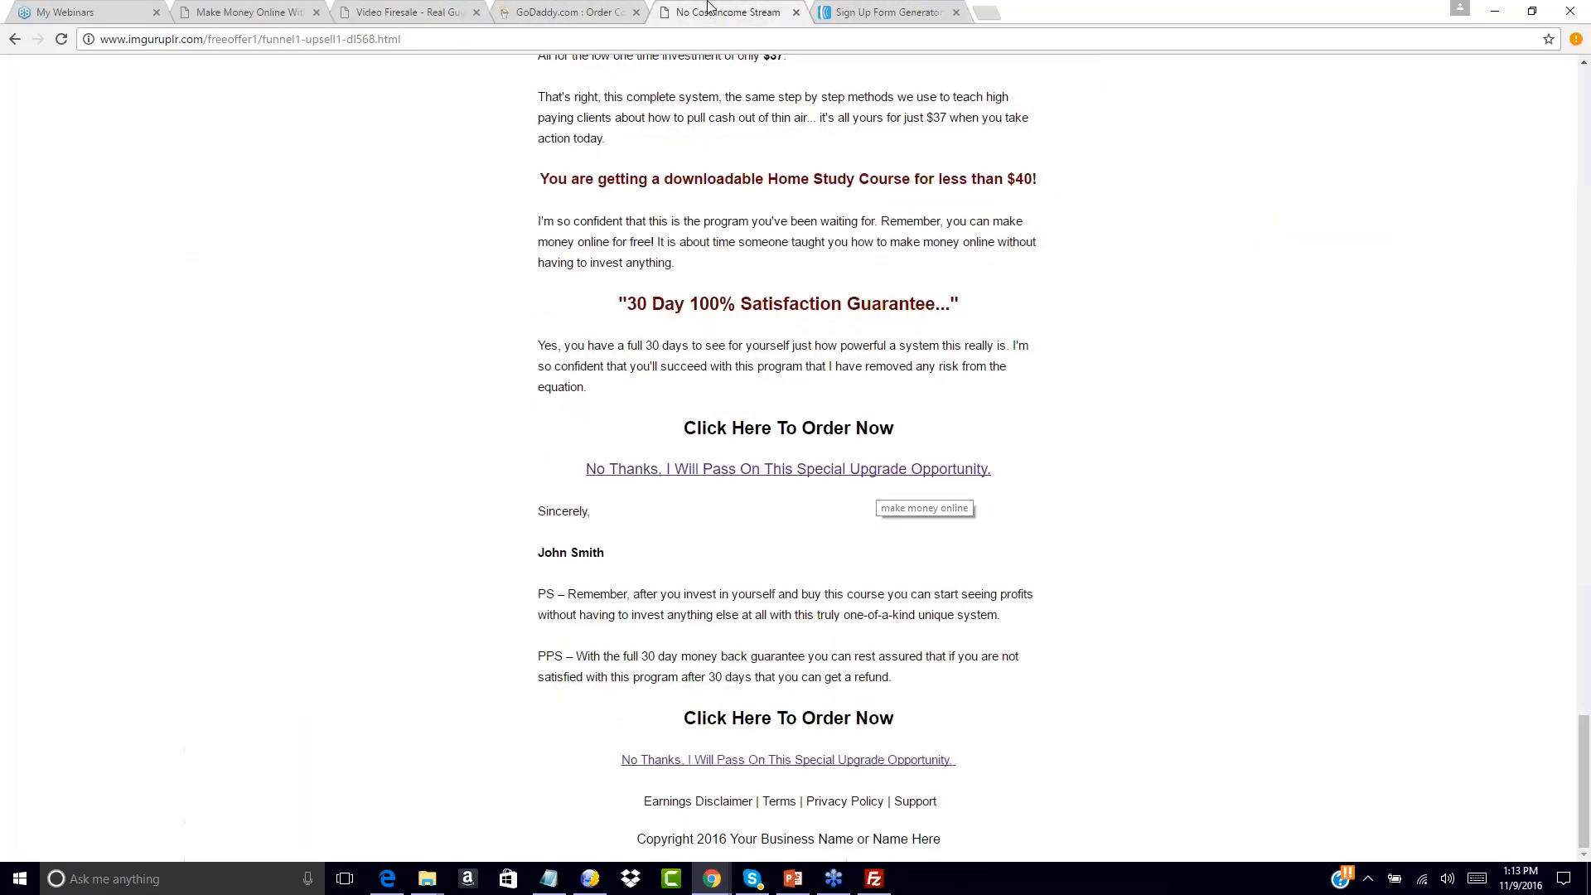
{"action": "left_click_drag", "start_coordinate": [260, 39], "coordinate": [401, 38]}
{"action": "type", "text": "/"}
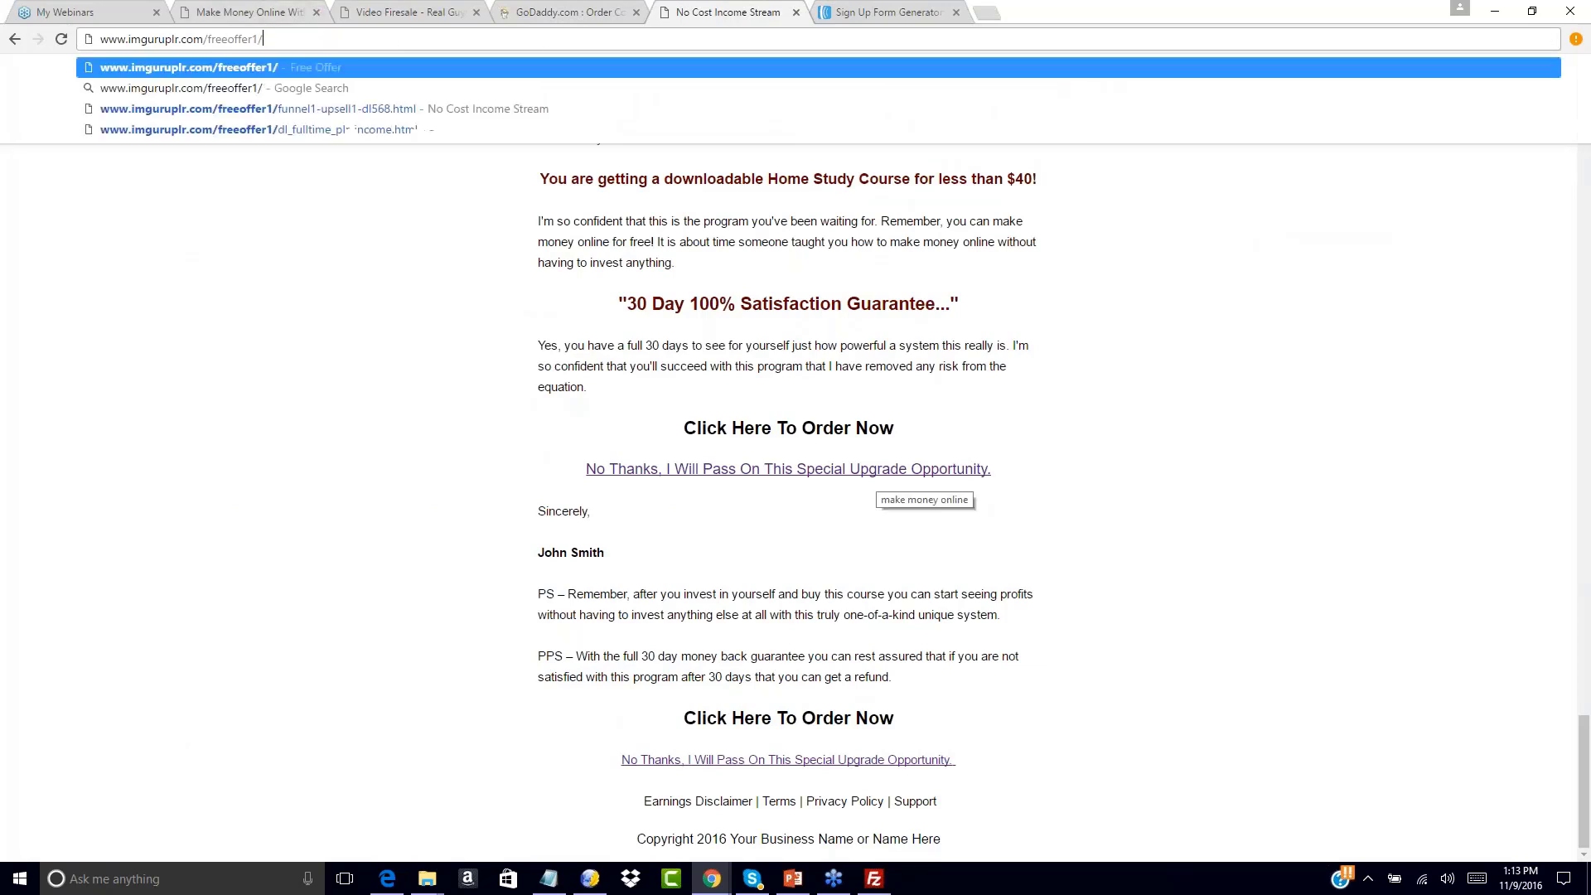
{"action": "key", "text": "Return"}
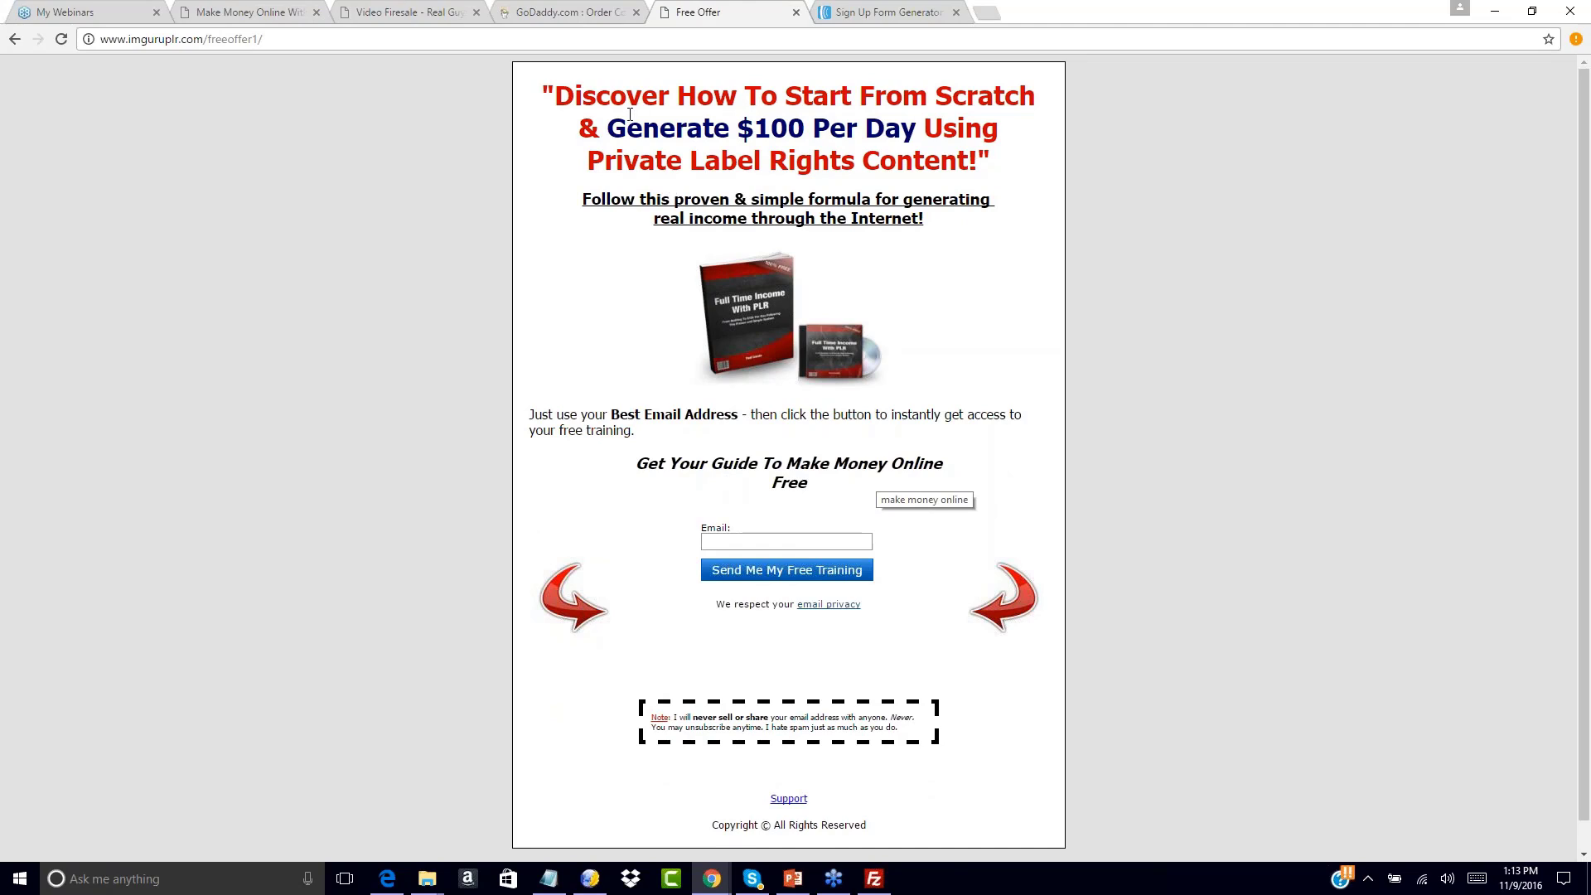
Enter a test email address in the opt-in form and submit it
{"action": "left_click", "coordinate": [706, 540]}
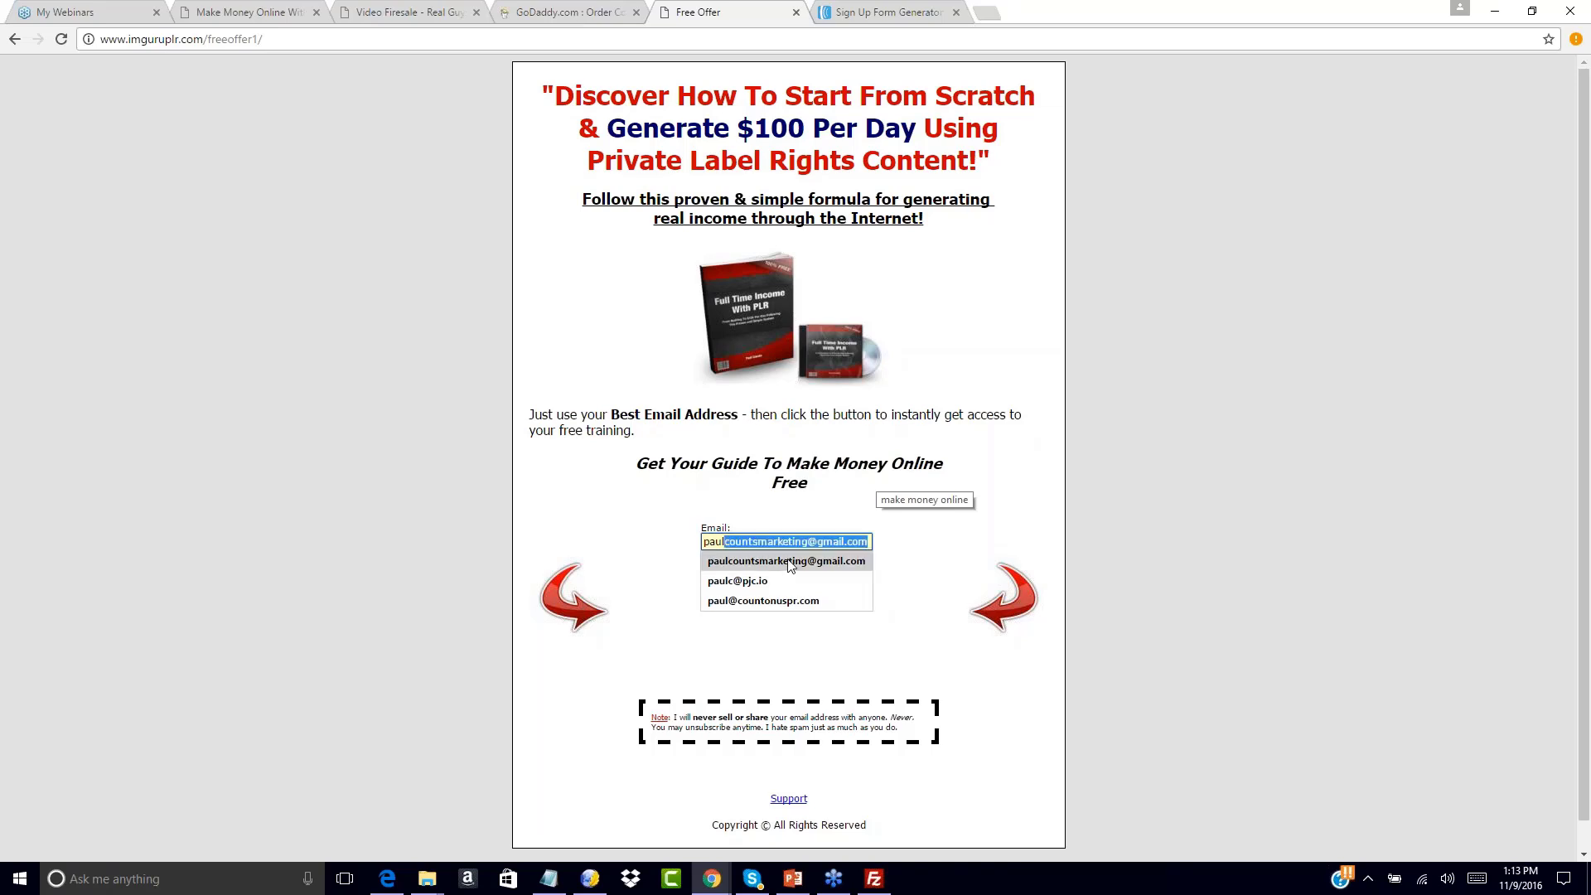
{"action": "left_click", "coordinate": [790, 564]}
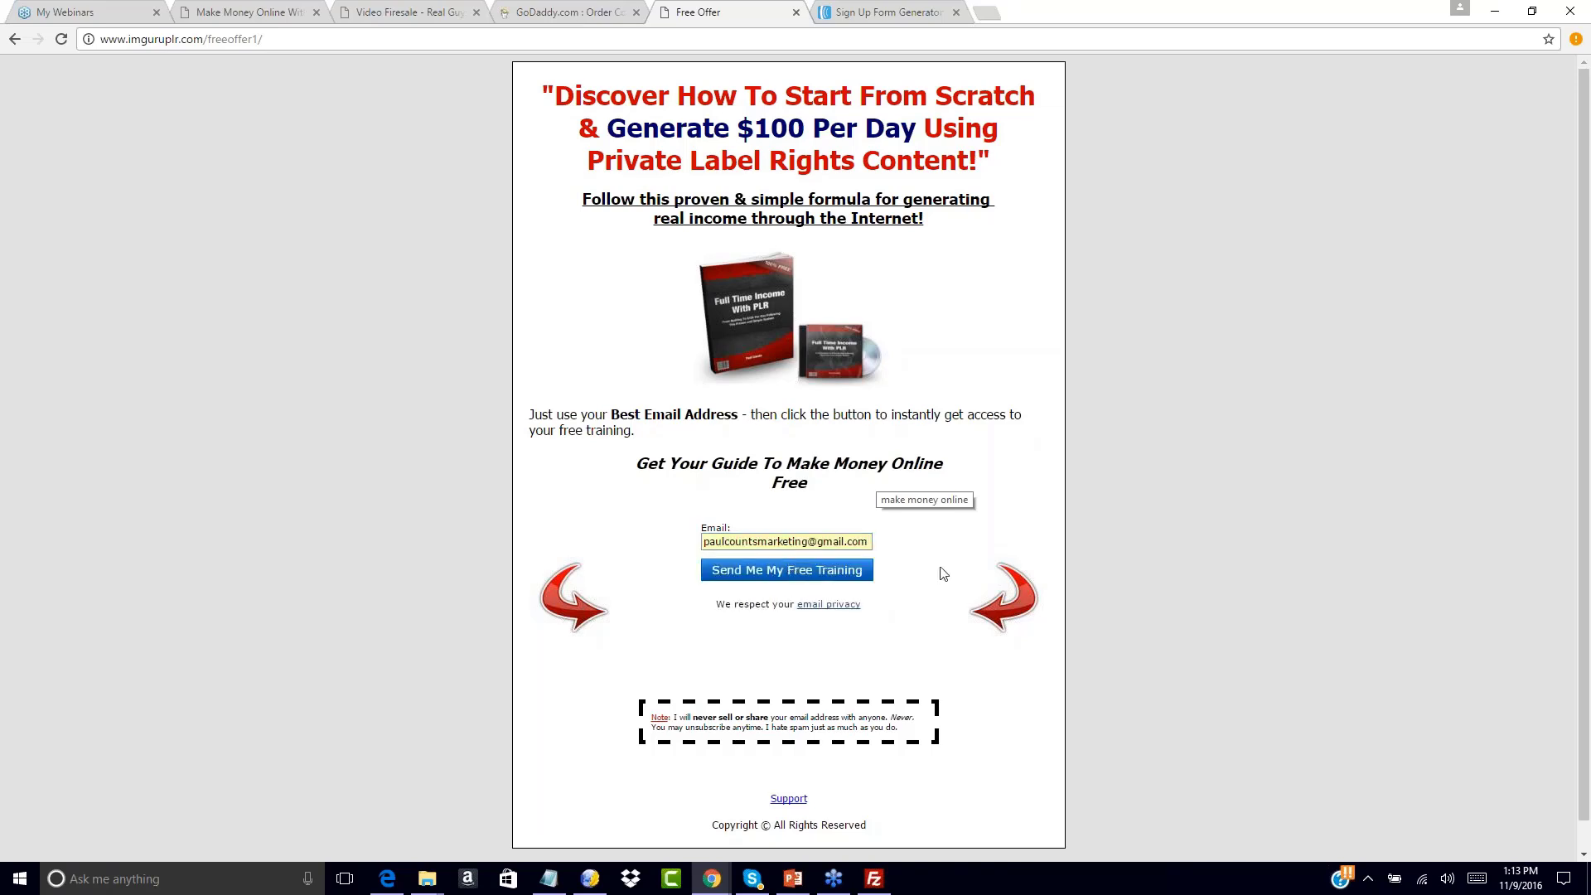
{"action": "left_click", "coordinate": [794, 578]}
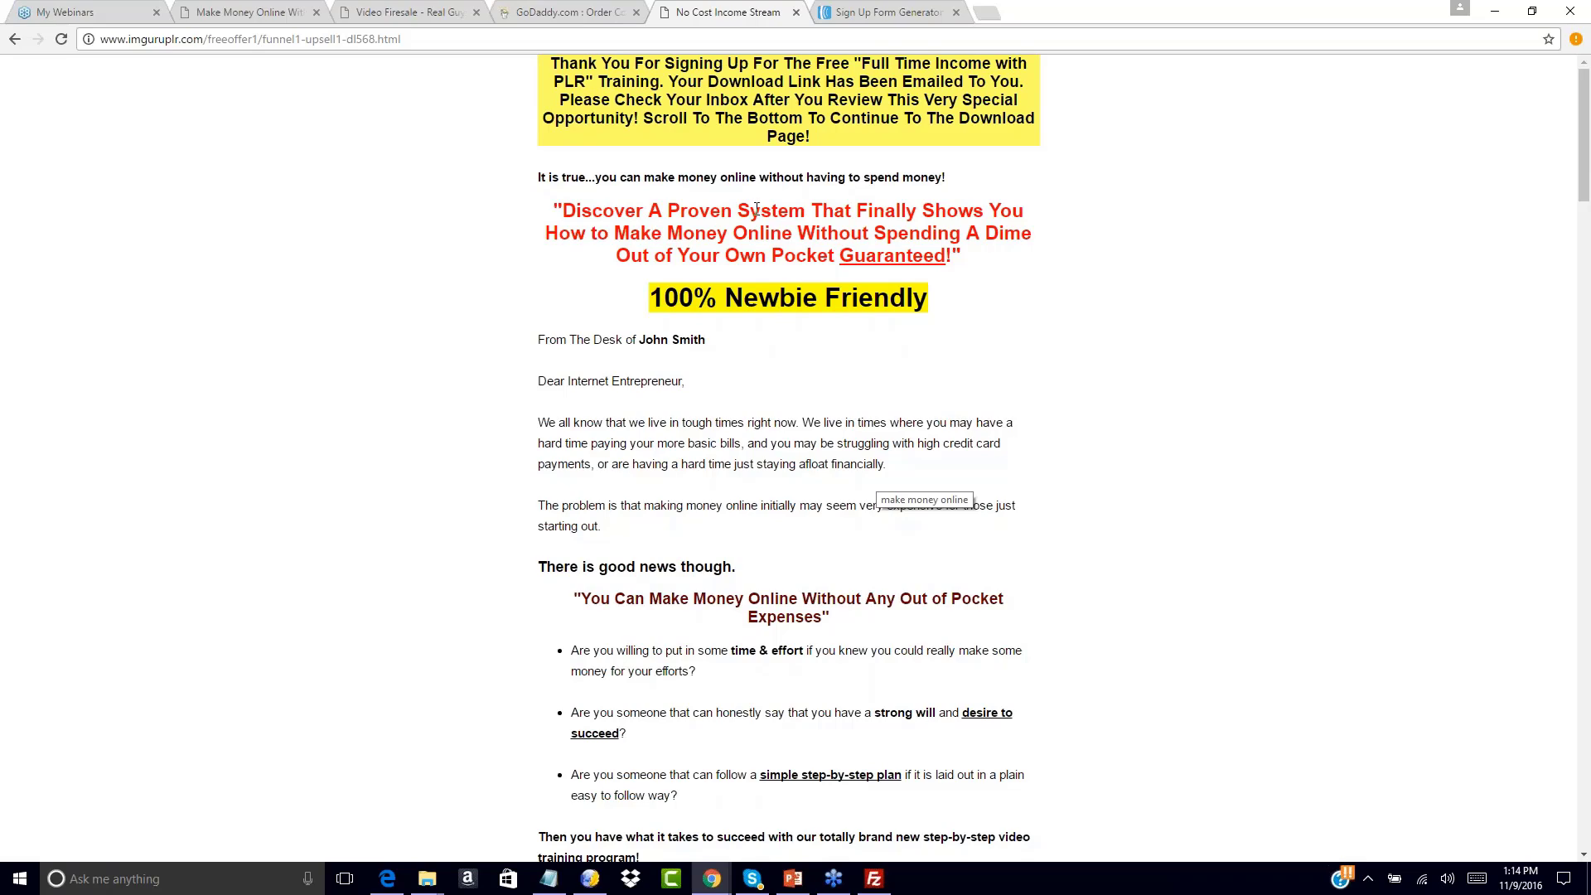
Return to the AWeber Publish page and deselect the embed snippet
{"action": "left_click", "coordinate": [888, 11]}
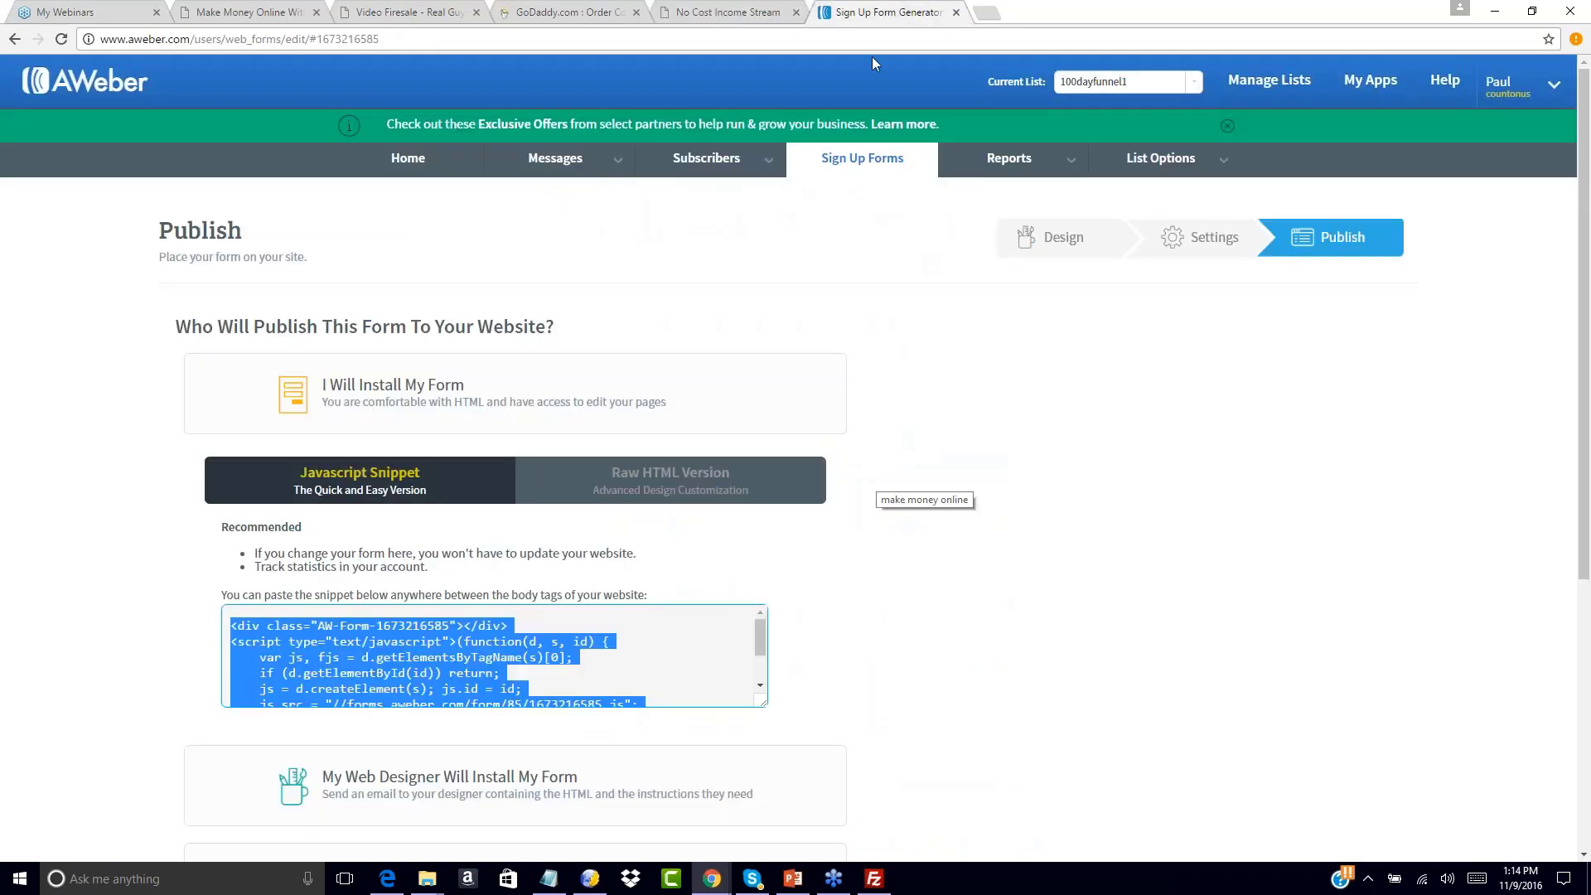
{"action": "scroll", "coordinate": [1100, 410], "scroll_direction": "down", "scroll_amount": 2}
{"action": "scroll", "coordinate": [1100, 410], "scroll_direction": "down", "scroll_amount": 3}
{"action": "left_click", "coordinate": [1100, 410]}
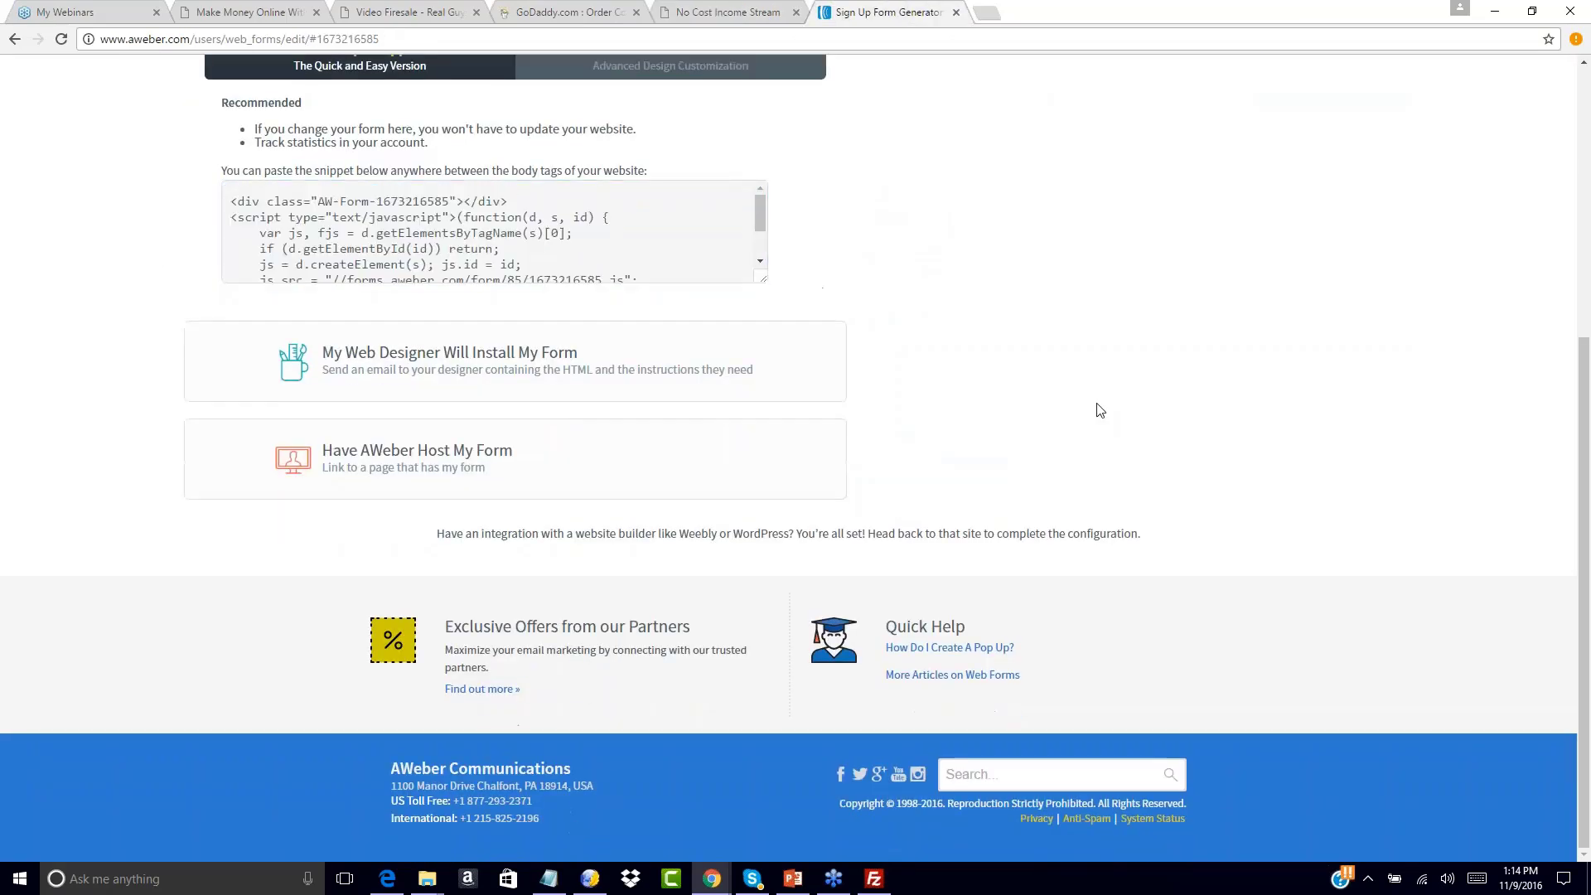
{"action": "scroll", "coordinate": [1100, 410], "scroll_direction": "up", "scroll_amount": 5}
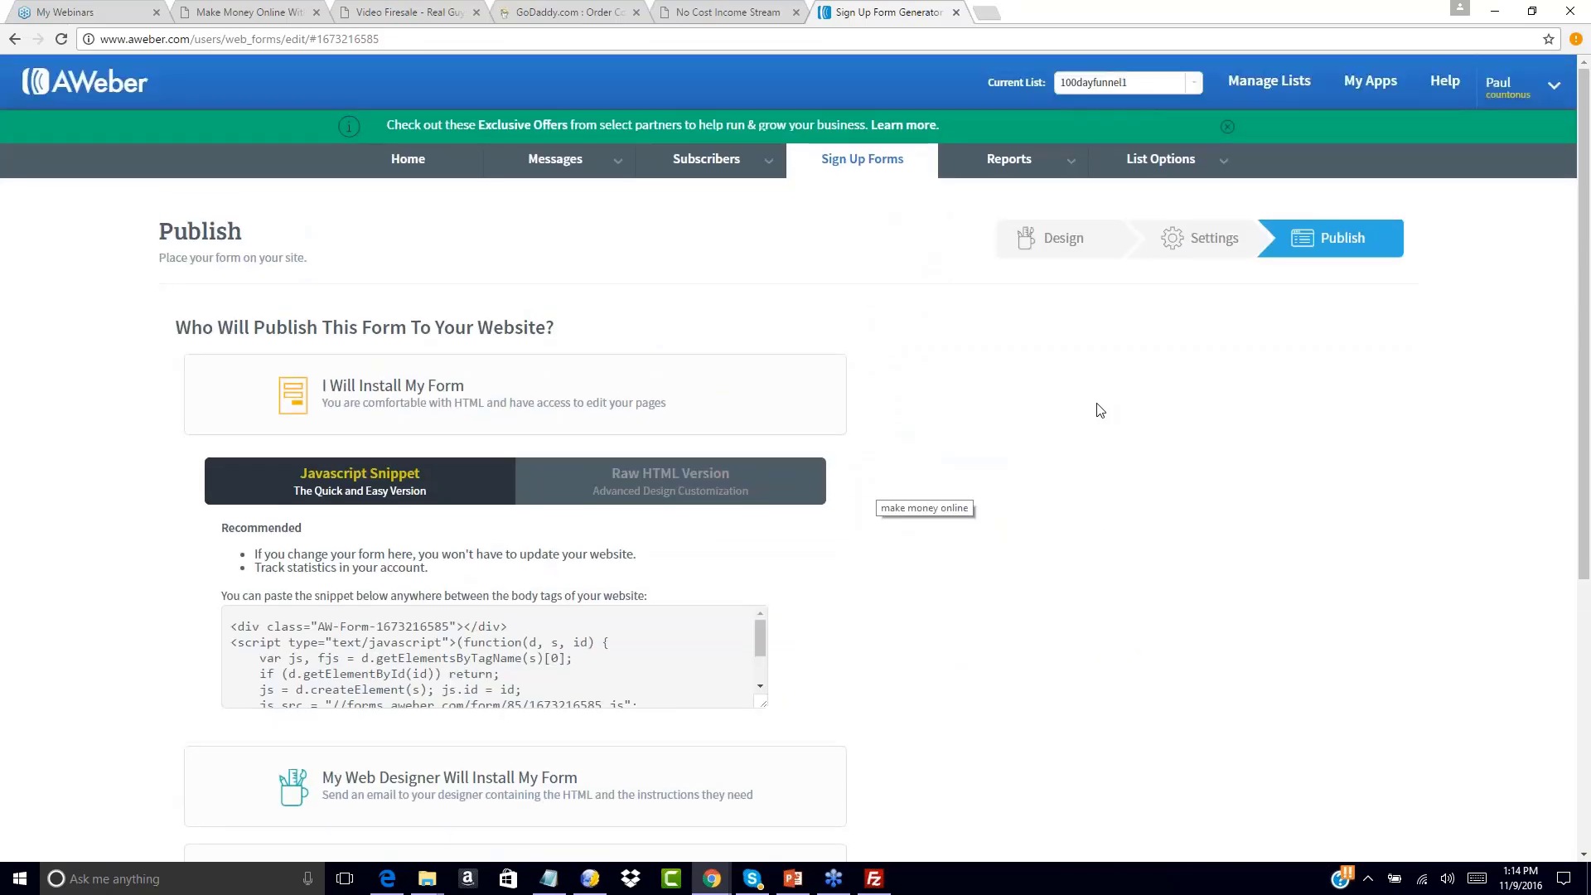
Compare the thank-you sales page and opt-in page using Back/Forward, then return to AWeber
{"action": "left_click", "coordinate": [783, 10]}
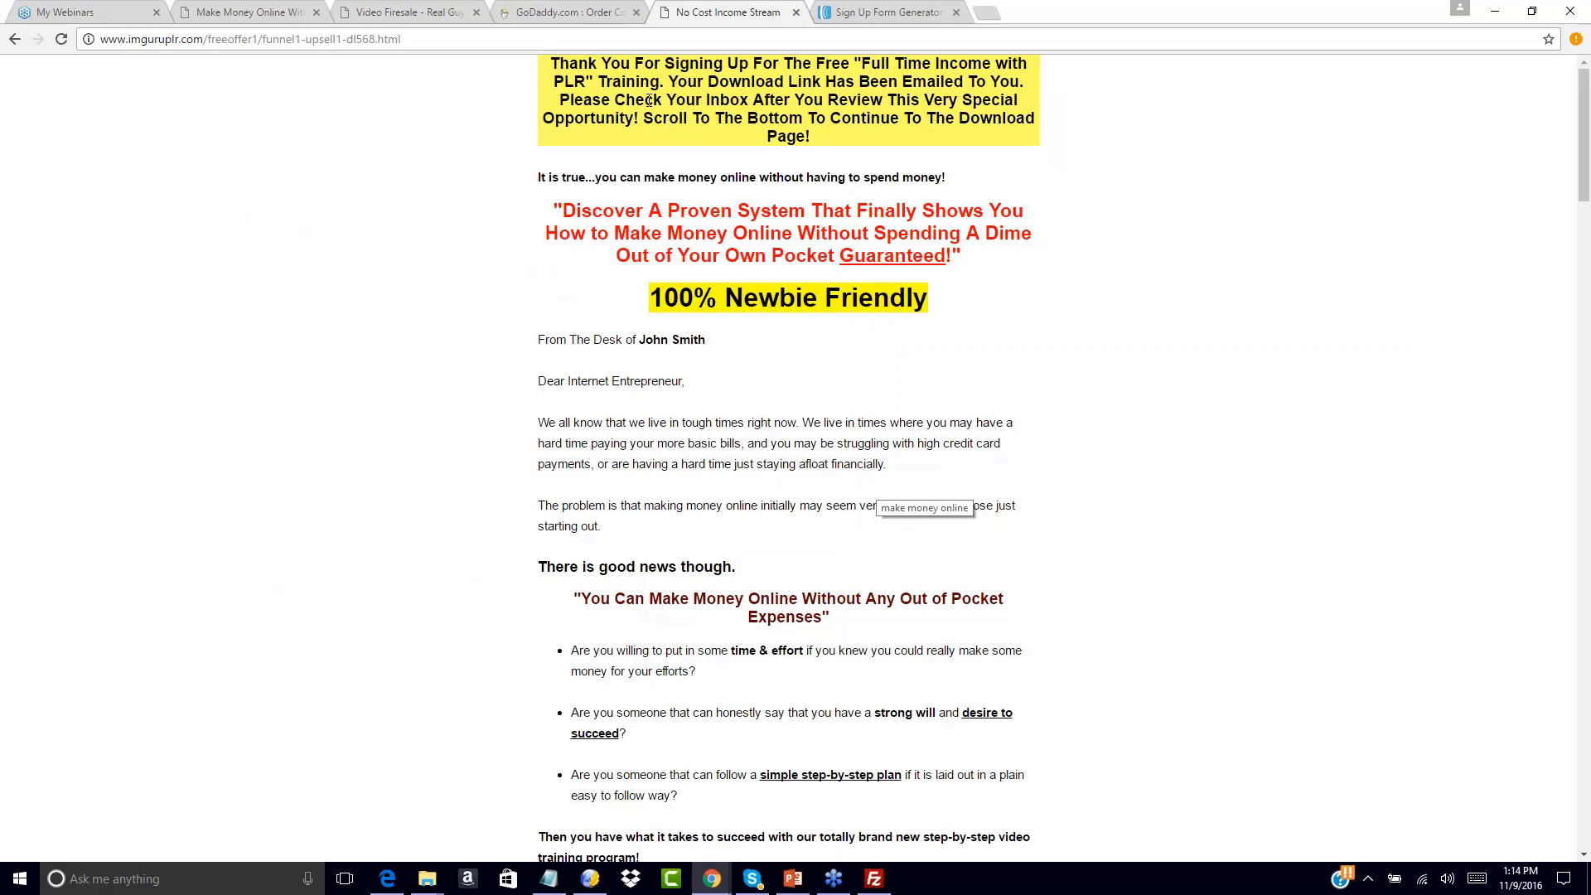
{"action": "left_click", "coordinate": [15, 39]}
{"action": "left_click", "coordinate": [738, 540]}
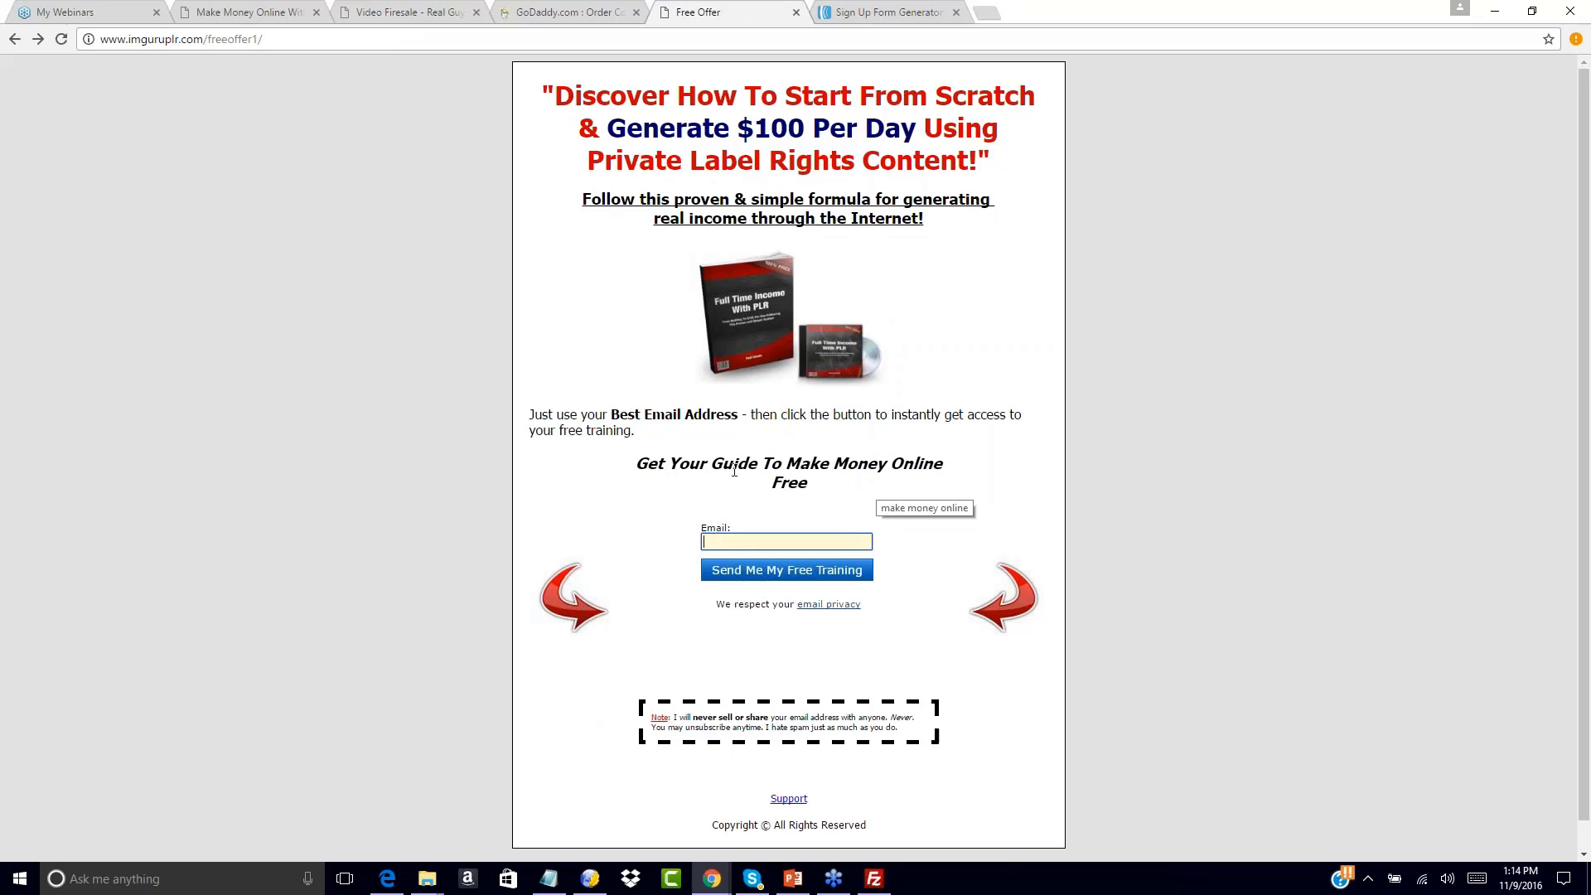
{"action": "left_click", "coordinate": [879, 12]}
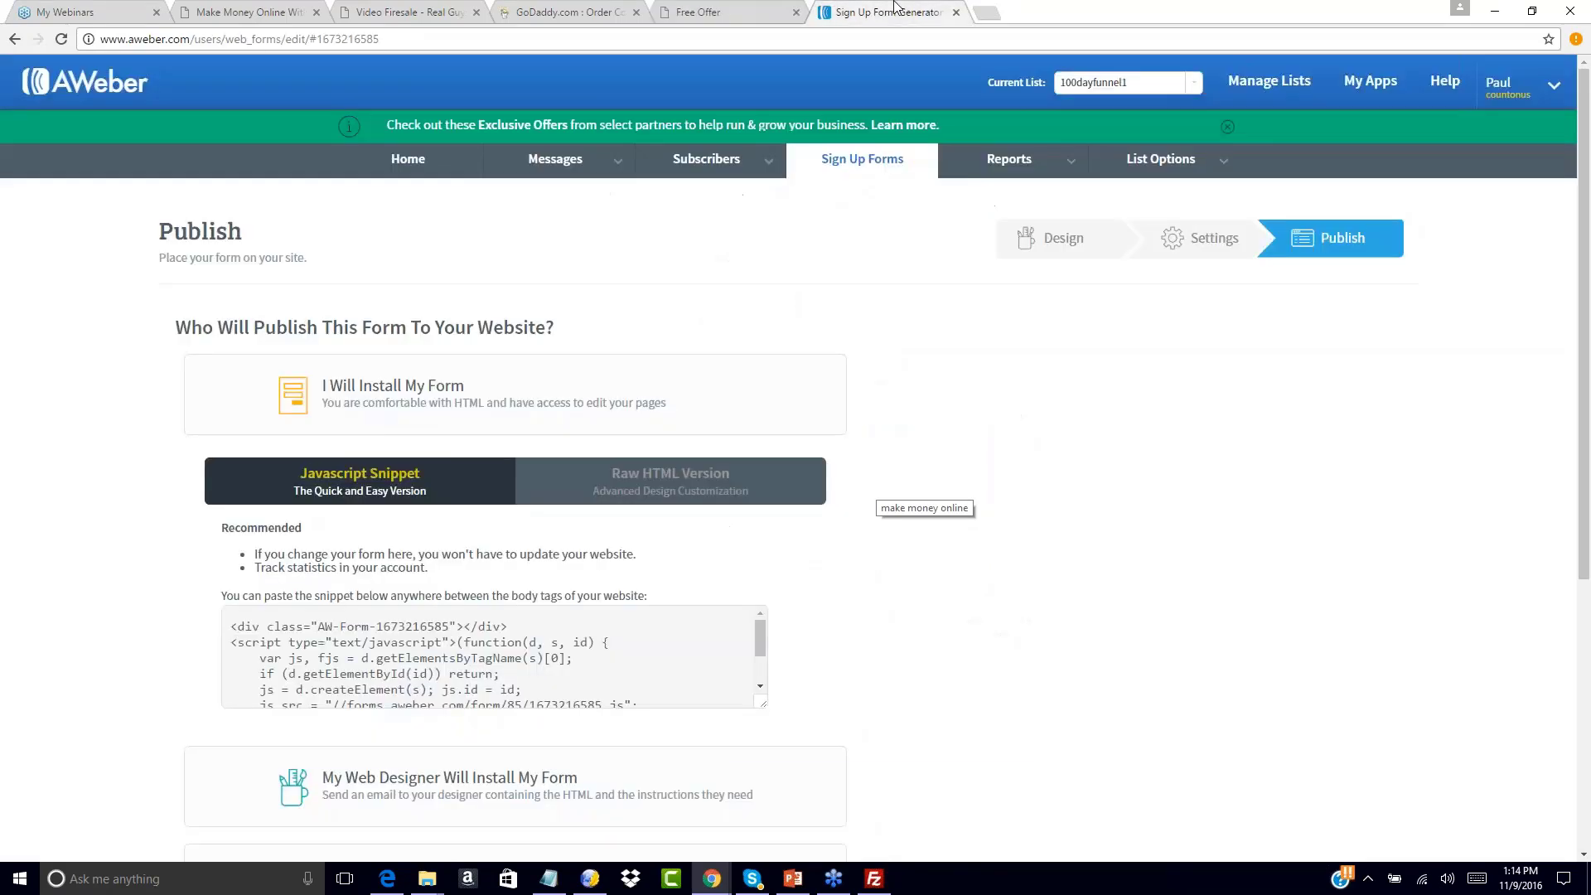
{"action": "left_click", "coordinate": [767, 10]}
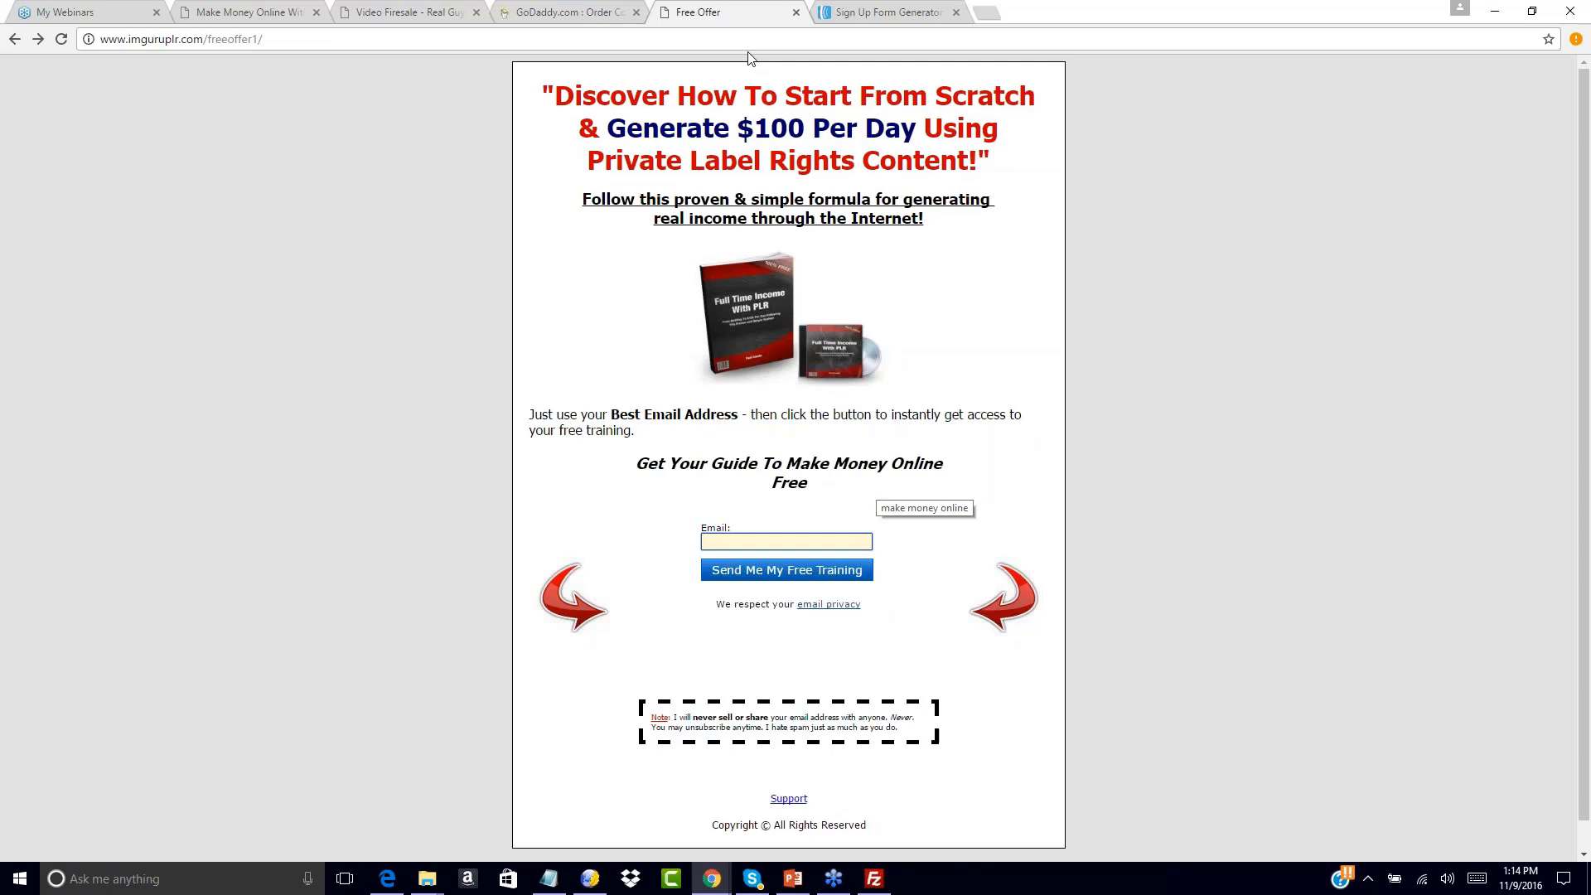
{"action": "left_click", "coordinate": [37, 39]}
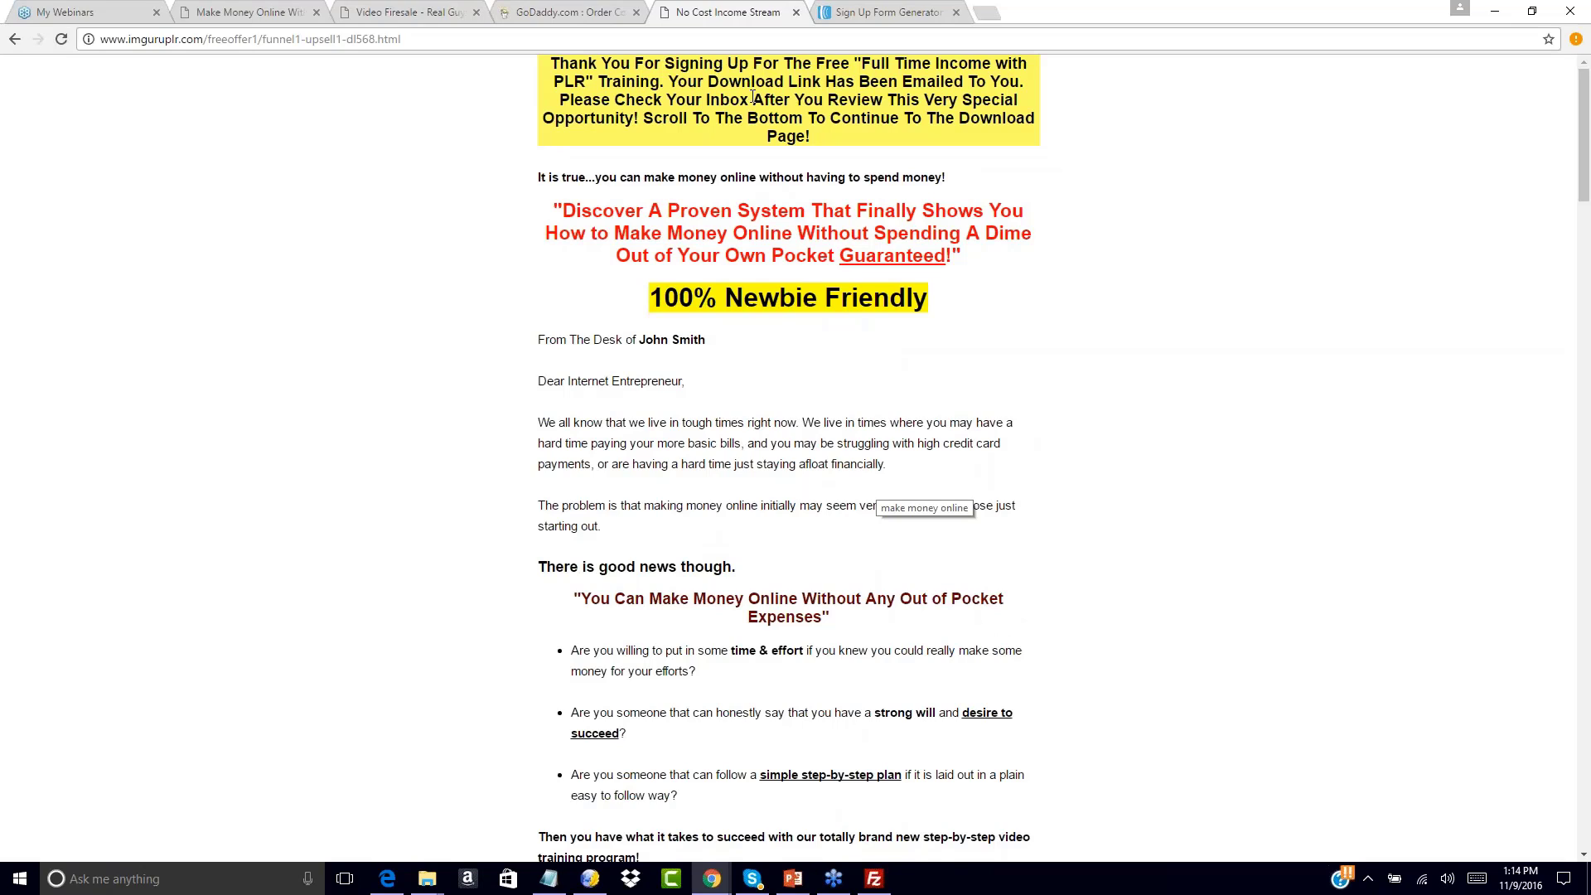
{"action": "left_click", "coordinate": [916, 6]}
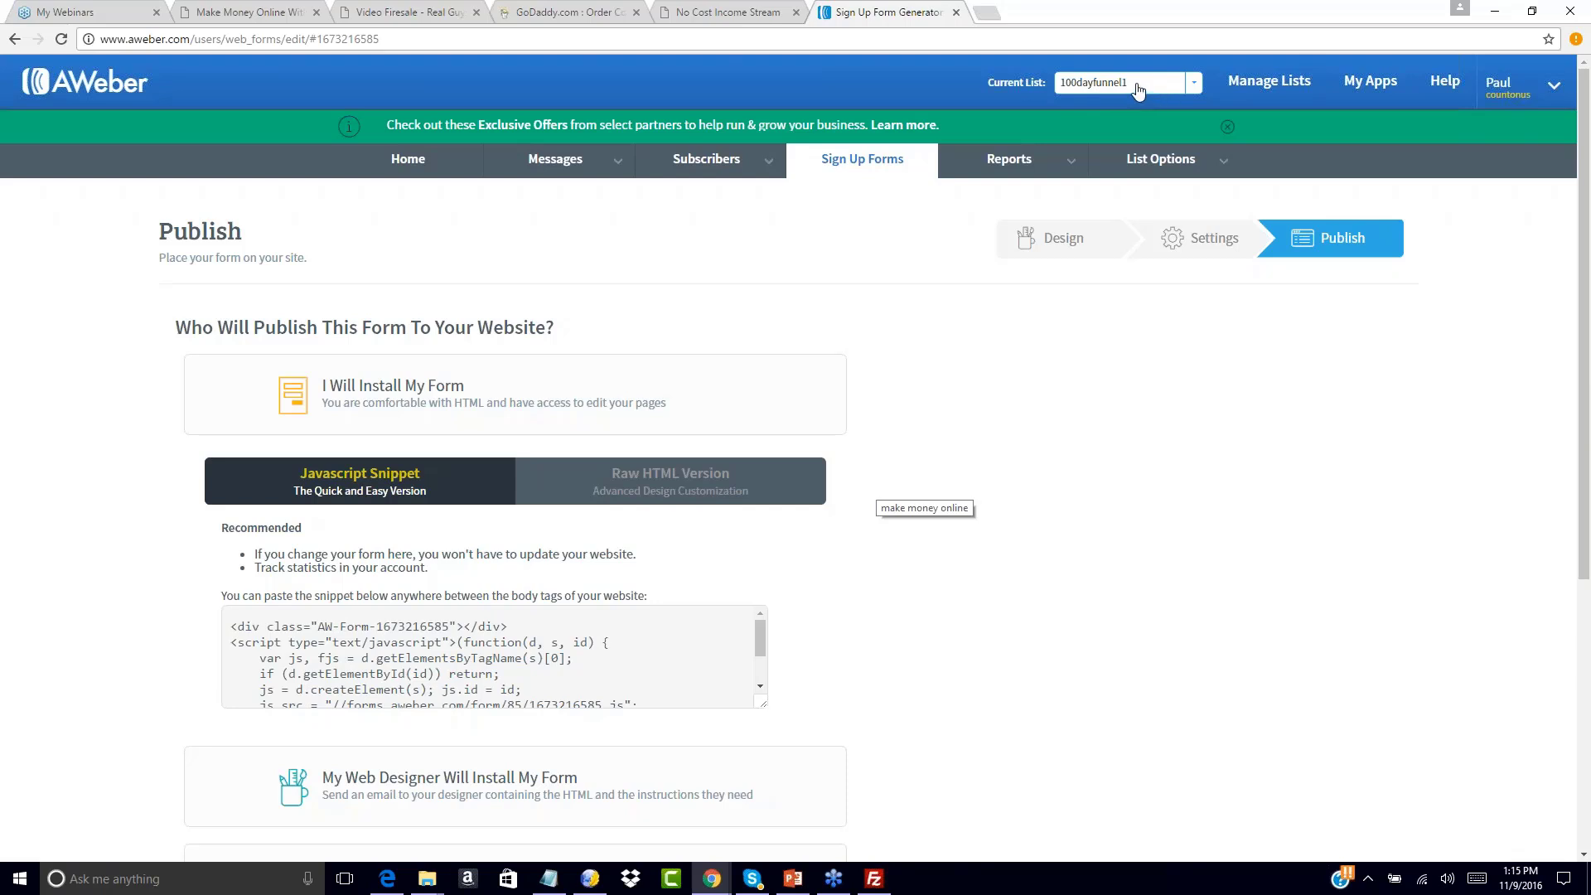
{"action": "left_click", "coordinate": [1193, 85]}
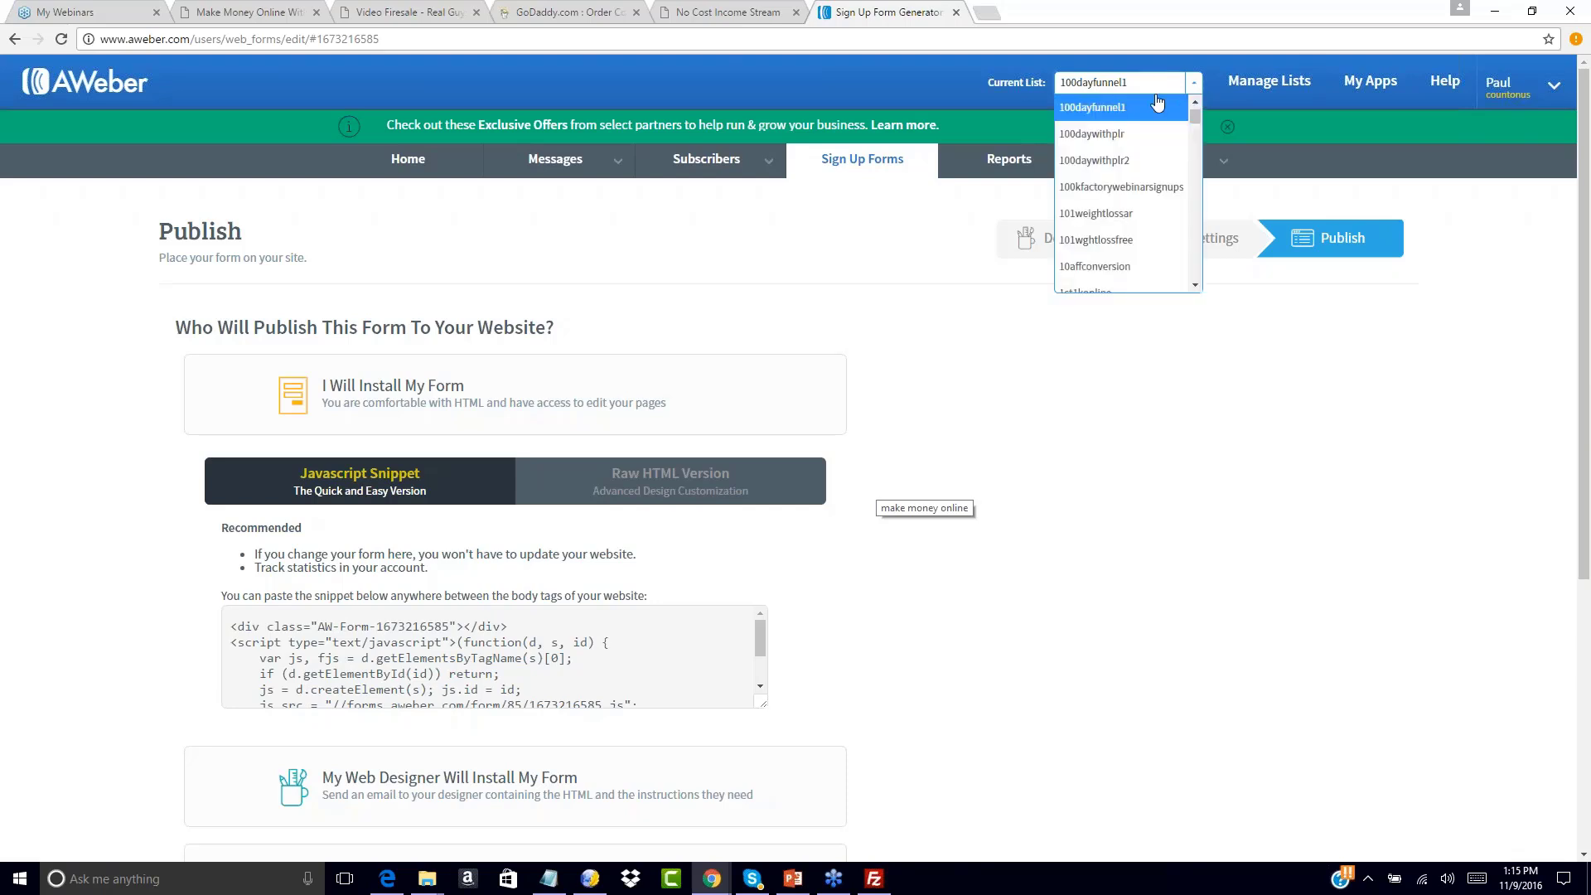
Select the 100dayfunnel1 list, go to Messages > Drafts, and create a Plain Text Message
{"action": "left_click", "coordinate": [1098, 112]}
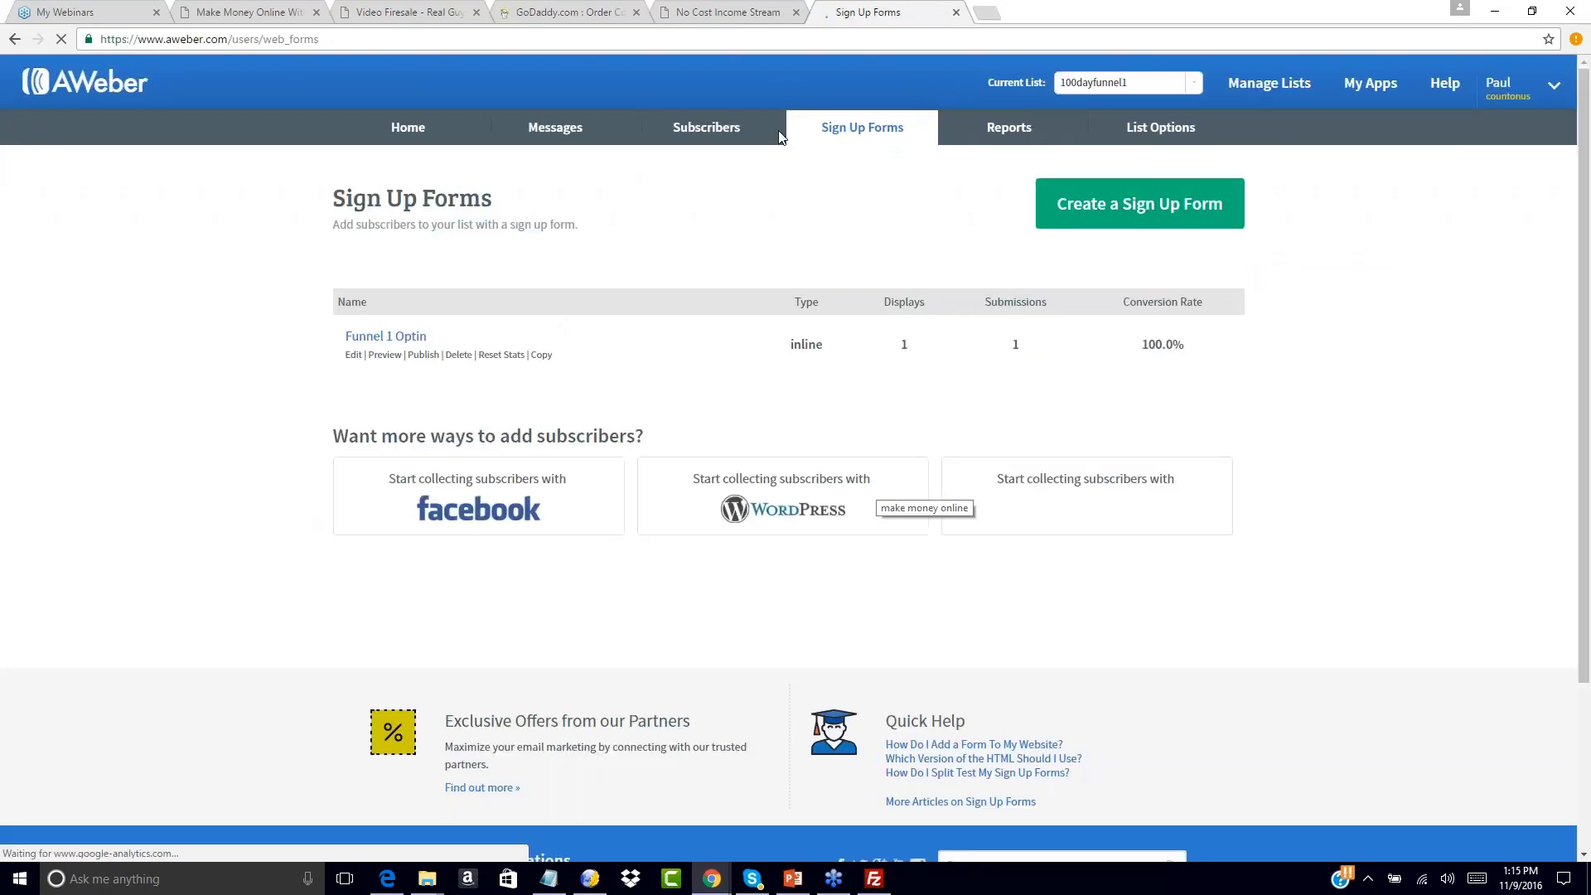
{"action": "mouse_move", "coordinate": [609, 163]}
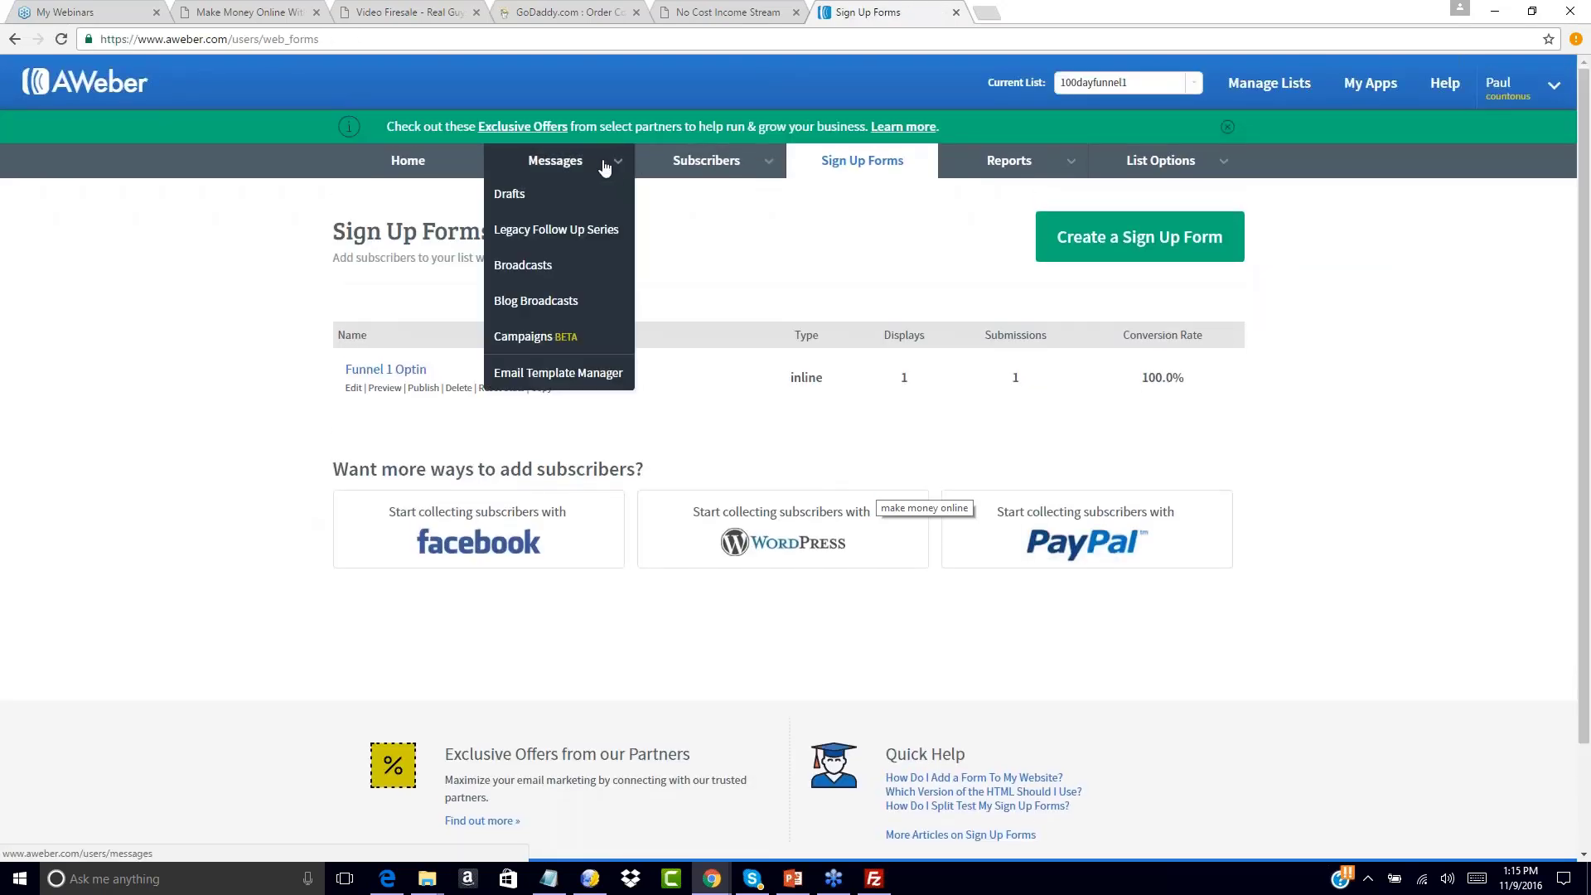
{"action": "left_click", "coordinate": [515, 196]}
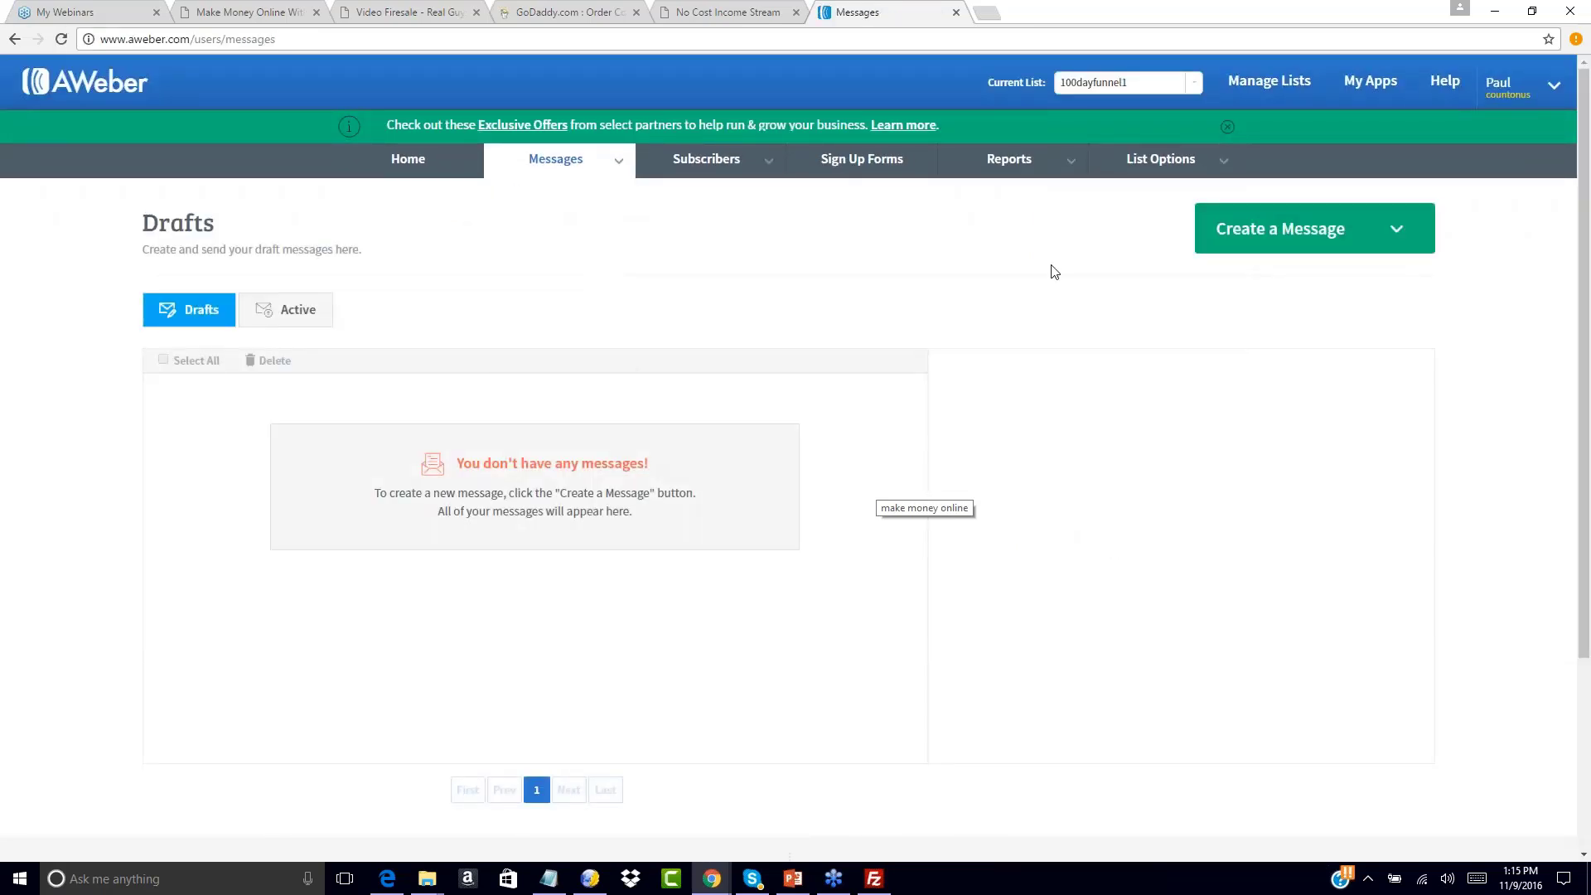
{"action": "left_click", "coordinate": [1397, 232]}
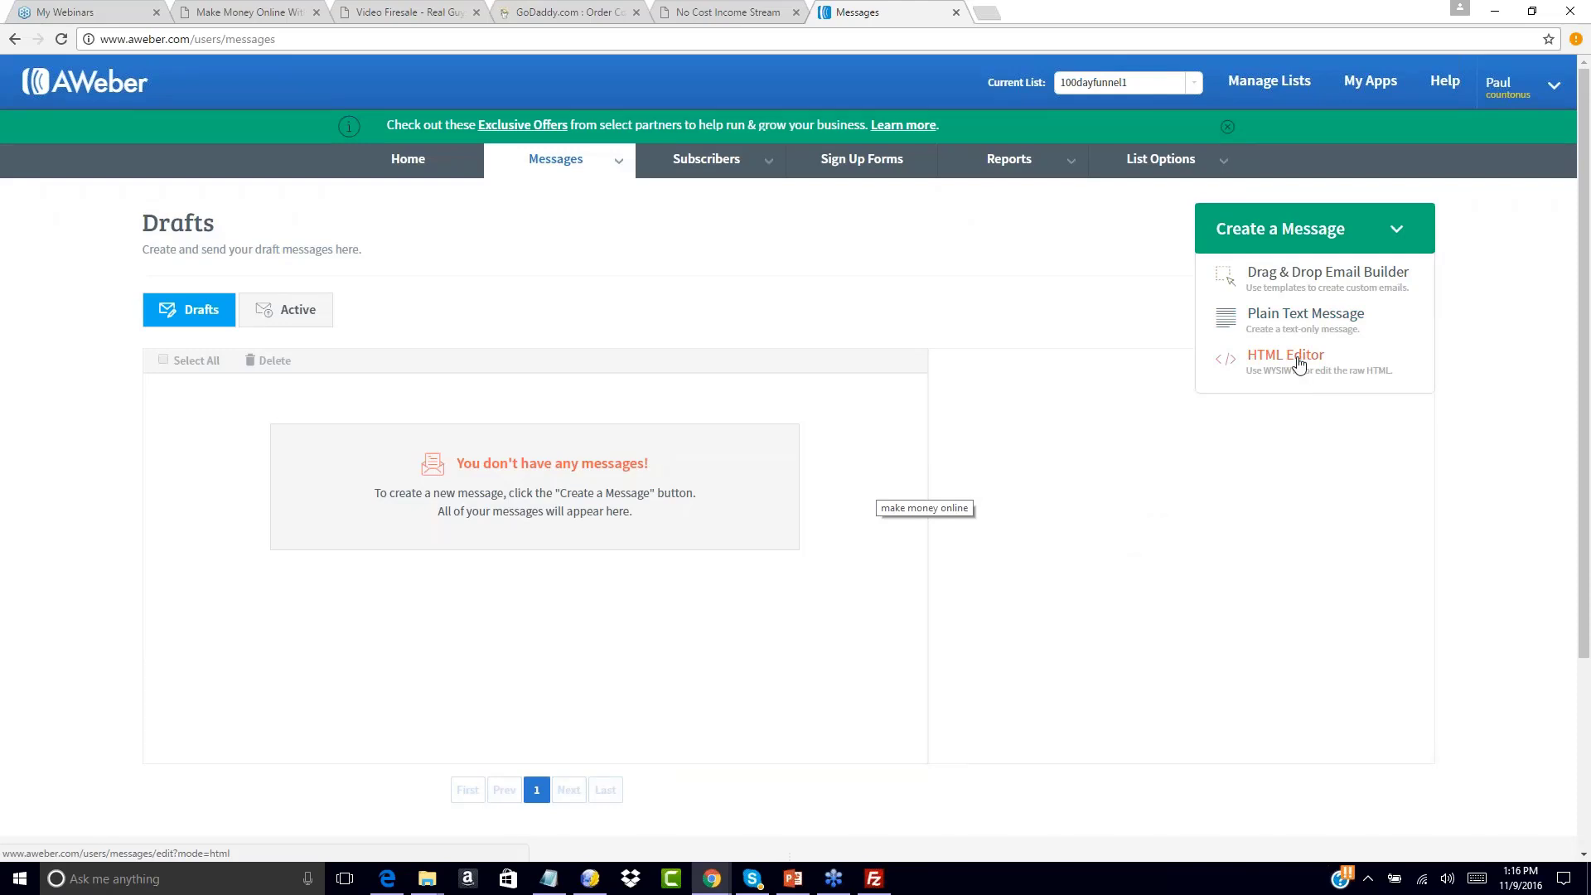
{"action": "left_click", "coordinate": [1294, 315]}
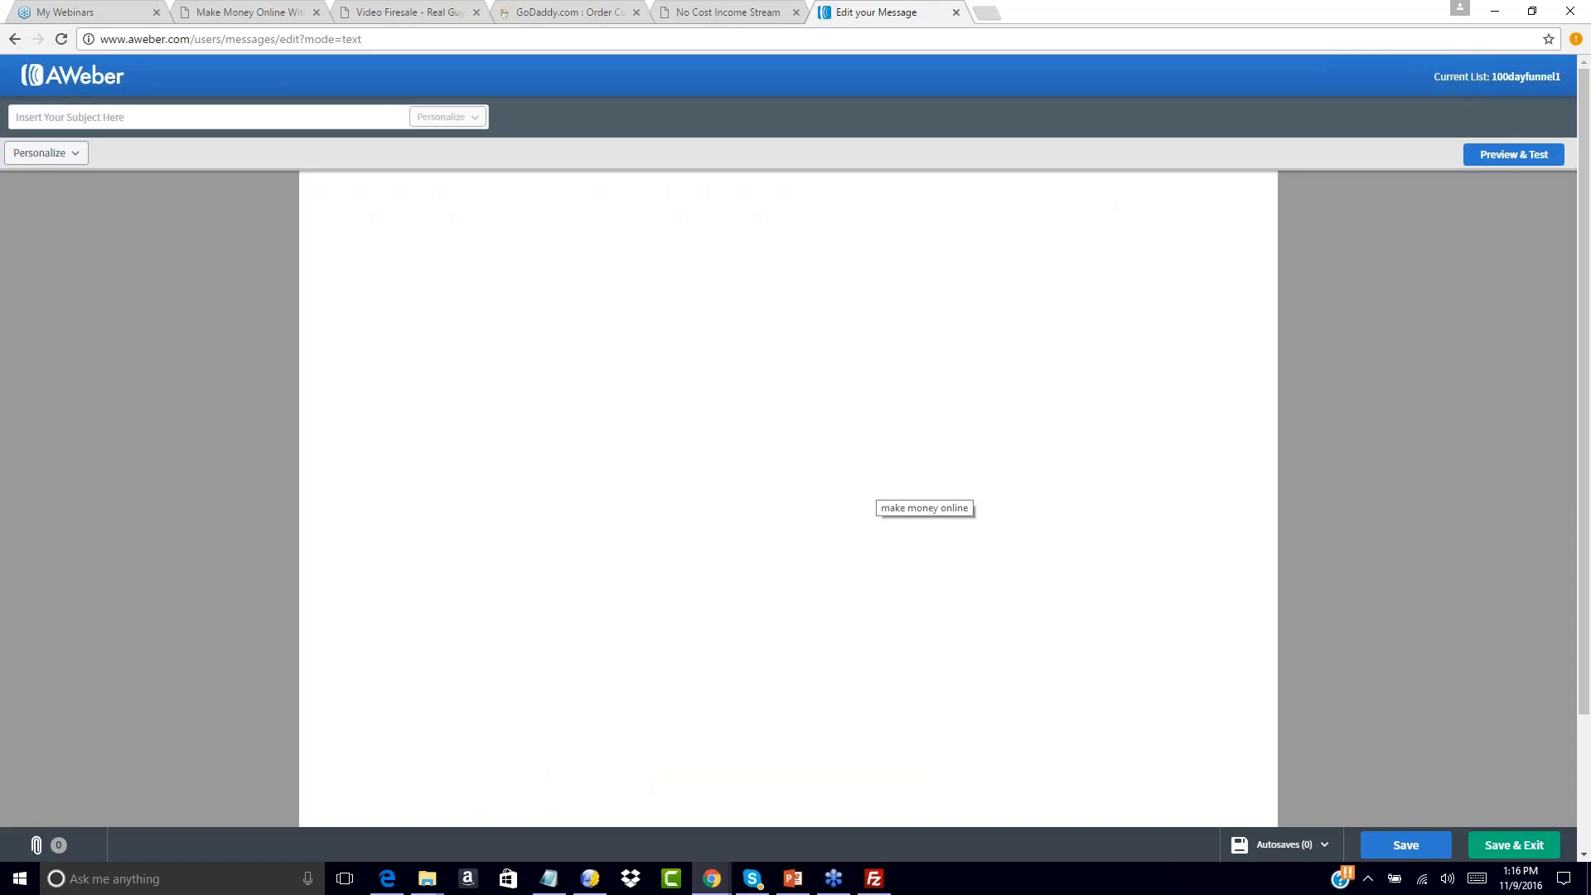
Type 'Hello,' and the thank-you lines about the free report and $100-per-day PLR training
{"action": "left_click", "coordinate": [521, 259]}
{"action": "left_click", "coordinate": [548, 878]}
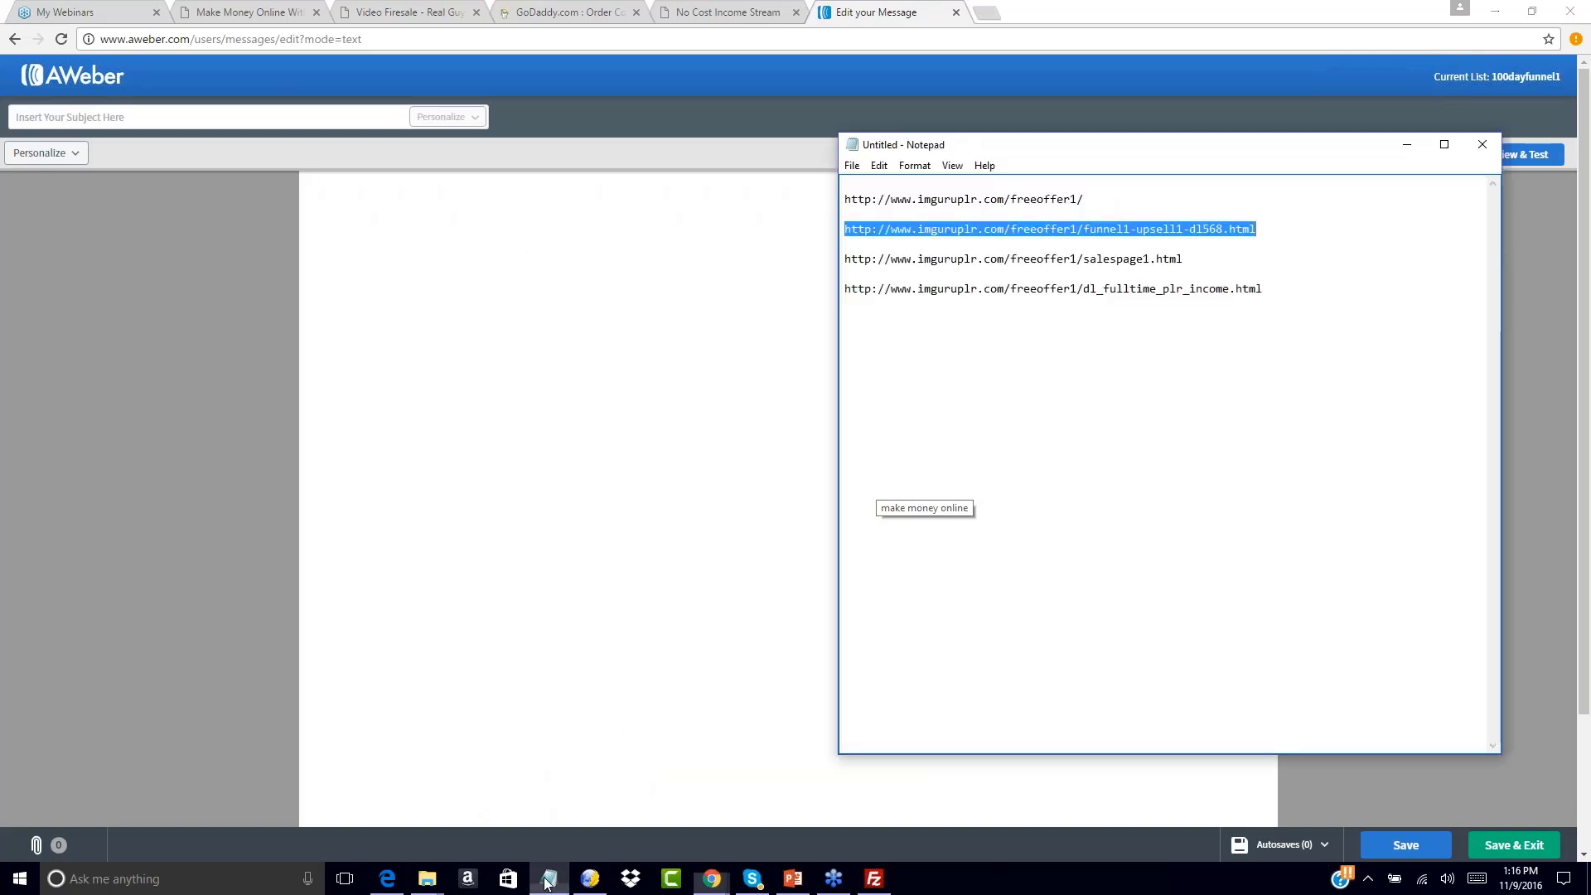
{"action": "left_click", "coordinate": [517, 249]}
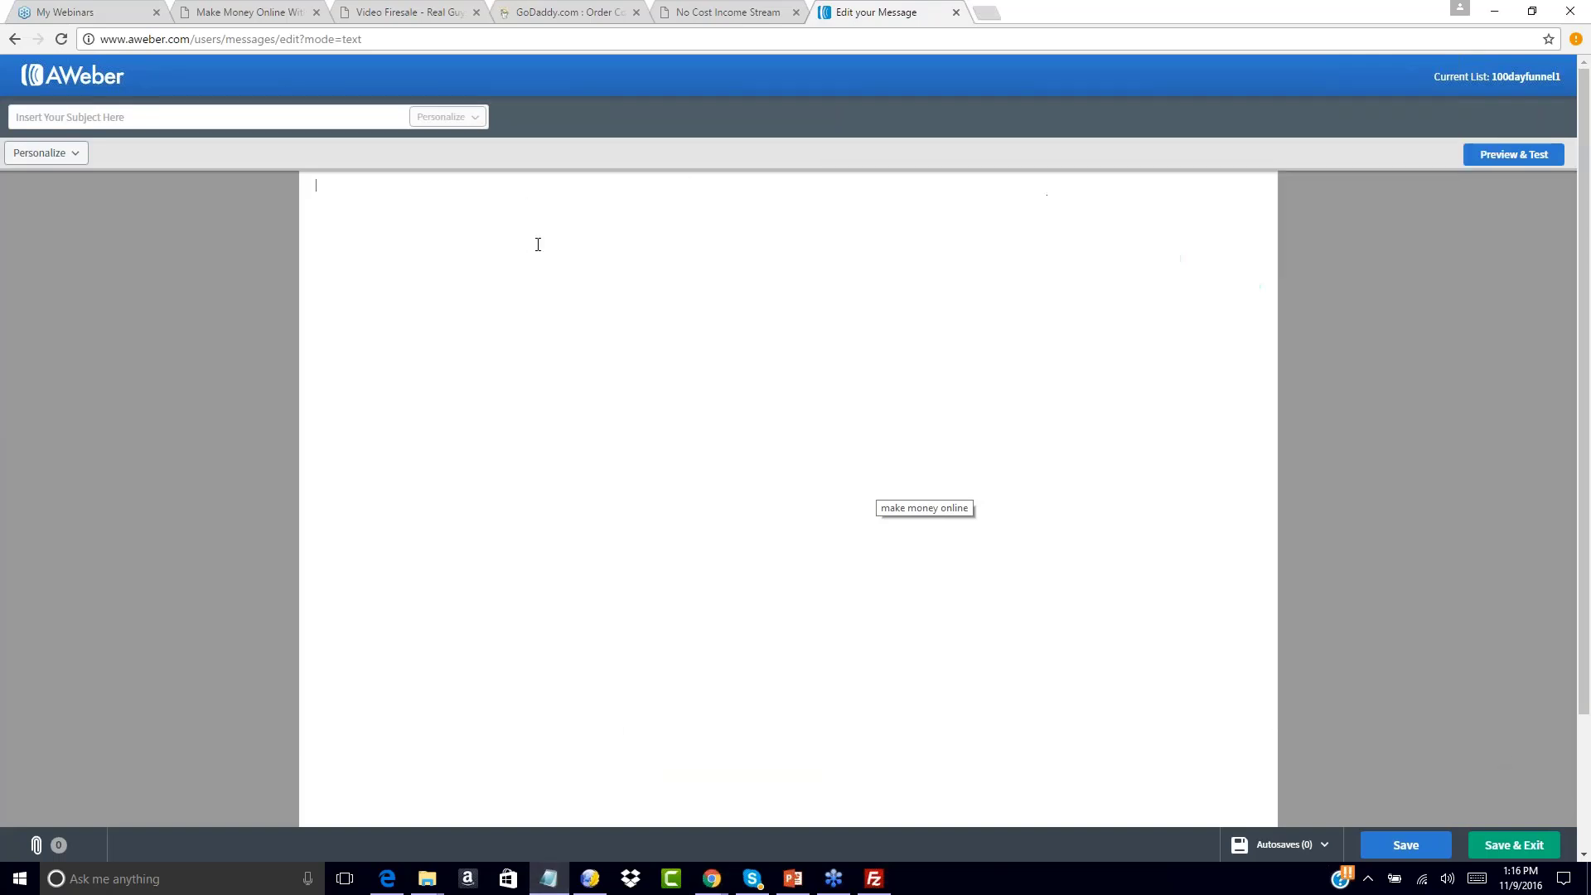
{"action": "type", "text": "Hell"}
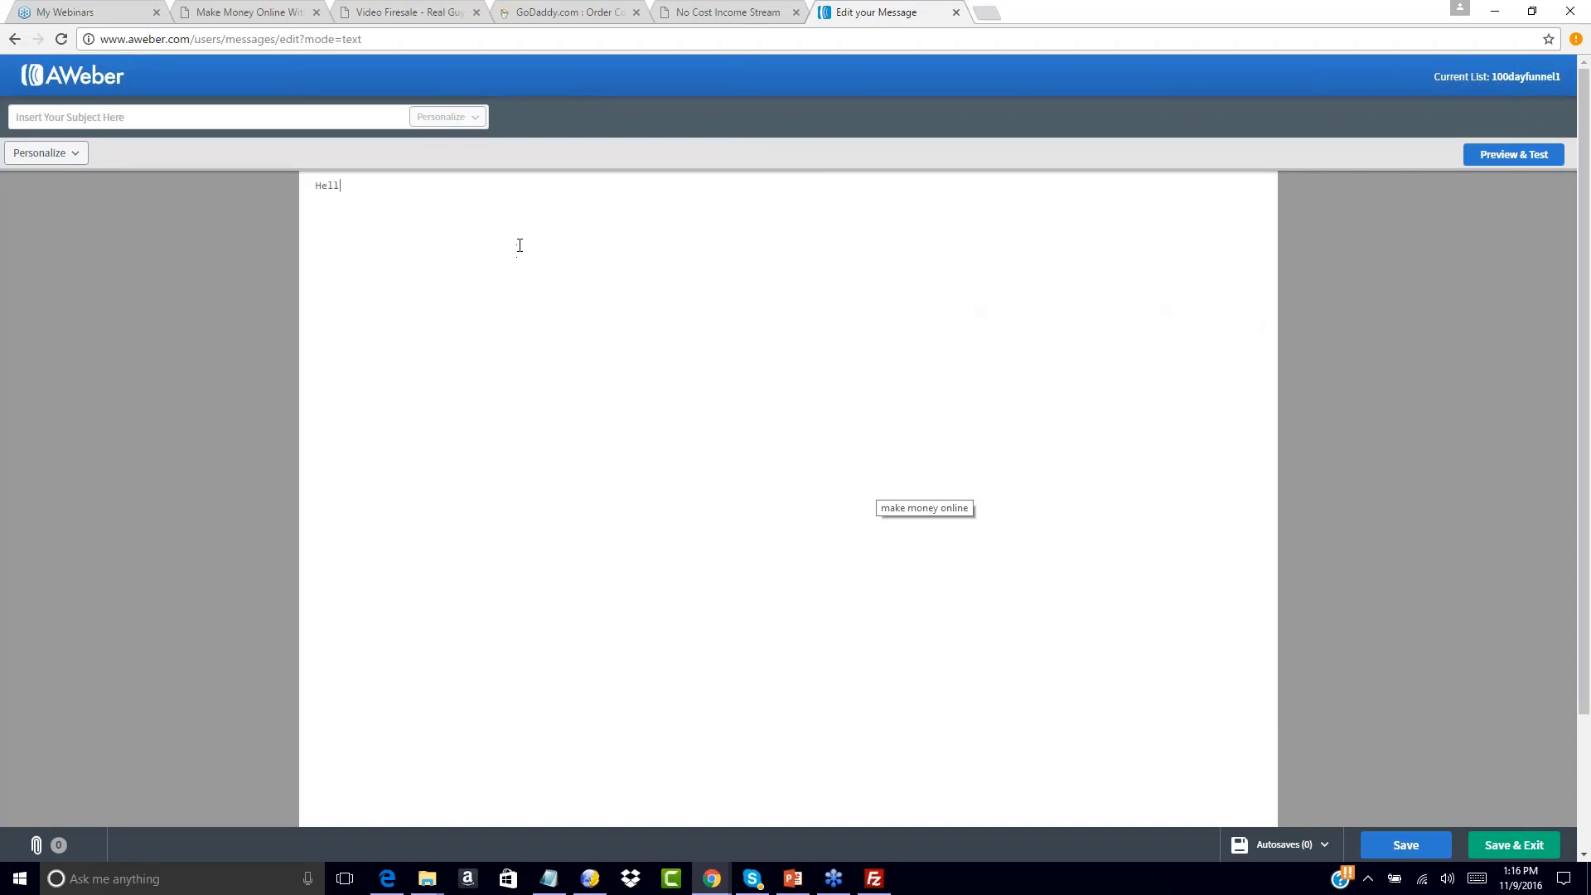
{"action": "type", "text": "o,  Thanks for y"}
{"action": "key", "text": "BackSpace"}
{"action": "key", "text": "BackSpace"}
{"action": "key", "text": "BackSpace"}
{"action": "key", "text": "BackSpace"}
{"action": "key", "text": "BackSpace"}
{"action": "key", "text": "BackSpace"}
{"action": "key", "text": "BackSpace"}
{"action": "type", "text": "you for signing up for mjy"}
{"action": "key", "text": "BackSpace"}
{"action": "key", "text": "BackSpace"}
{"action": "type", "text": "y free report and training teachingt h"}
{"action": "key", "text": "BackSpace"}
{"action": "key", "text": "BackSpace"}
{"action": "key", "text": "BackSpace"}
{"action": "type", "text": "you how to make $100 per day with PLR cont"}
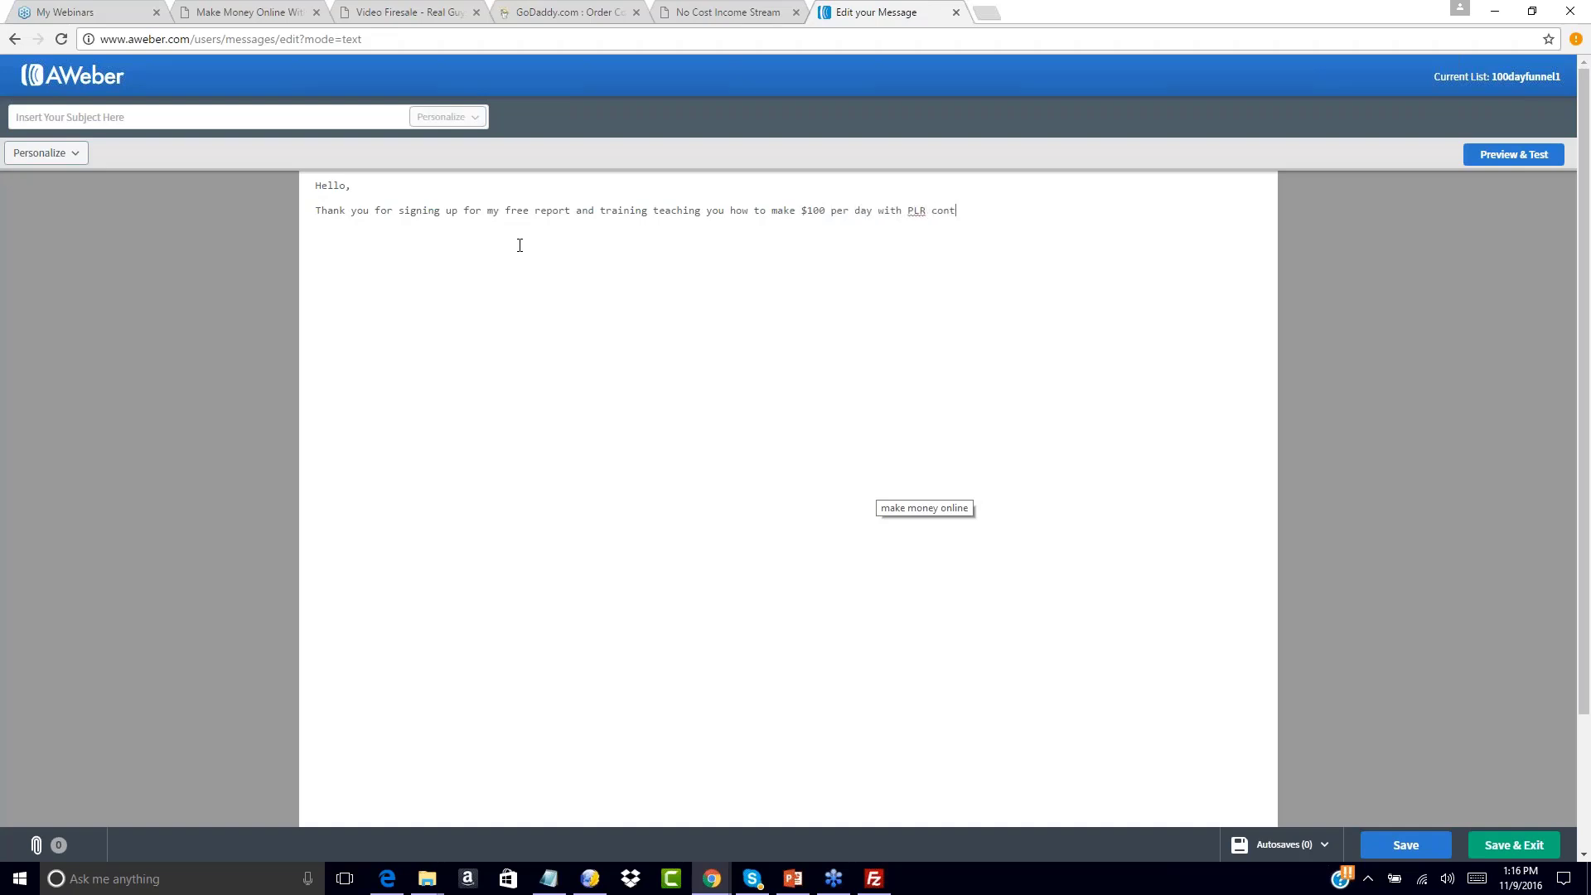
{"action": "type", "text": "ent. You can download your free report and audio interview at the link below:"}
Paste the dl_fulltime_plr_income download URL under 'link below:' and tidy the blank lines
{"action": "key", "text": "Return"}
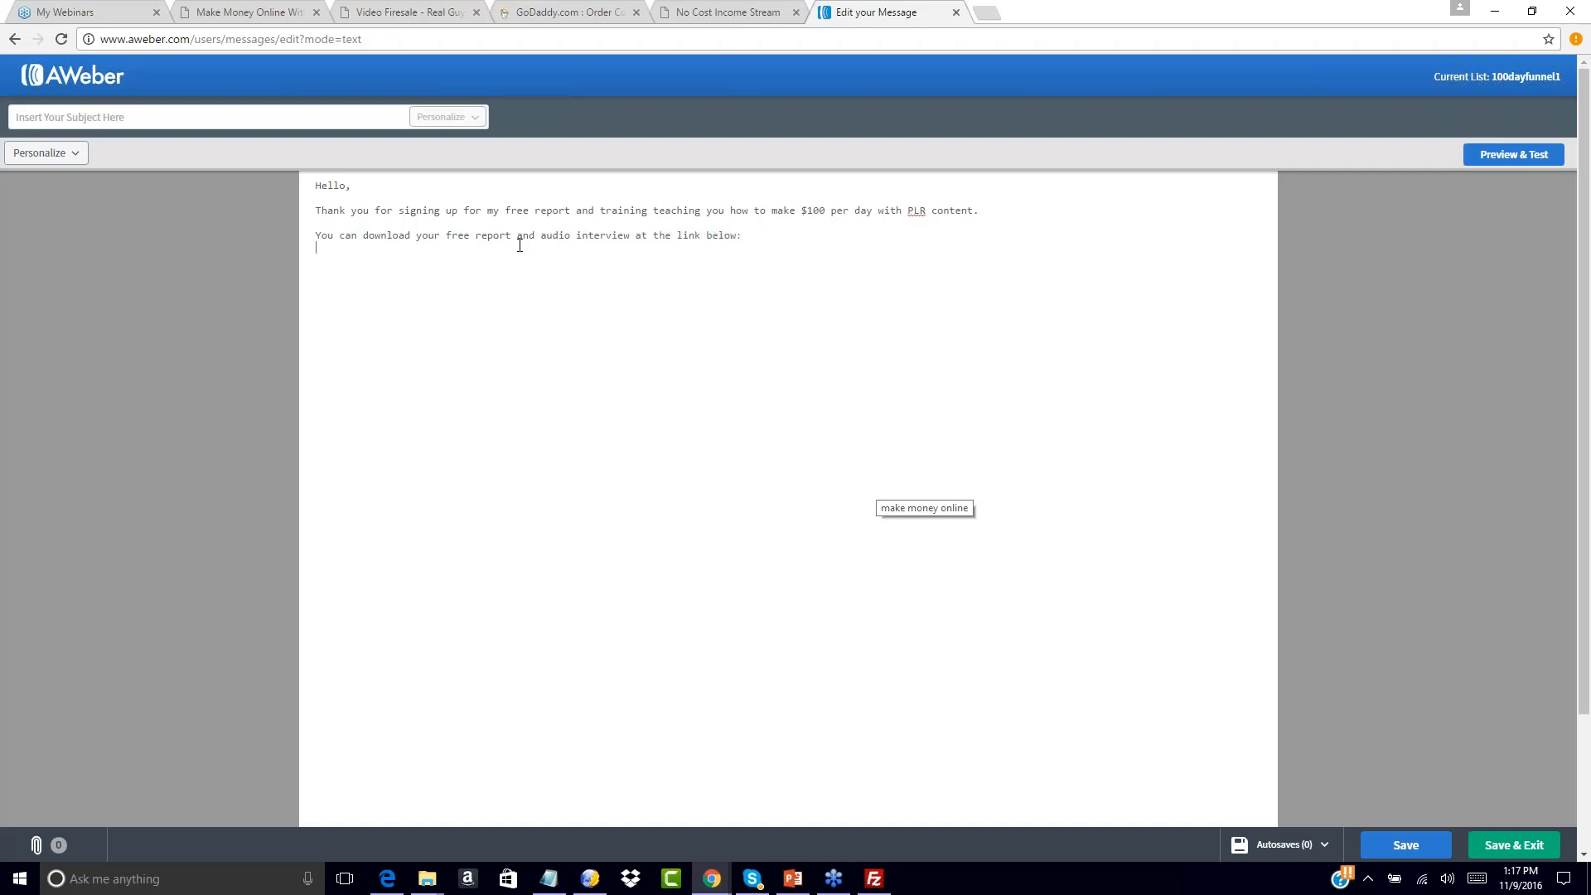
{"action": "left_click", "coordinate": [549, 878]}
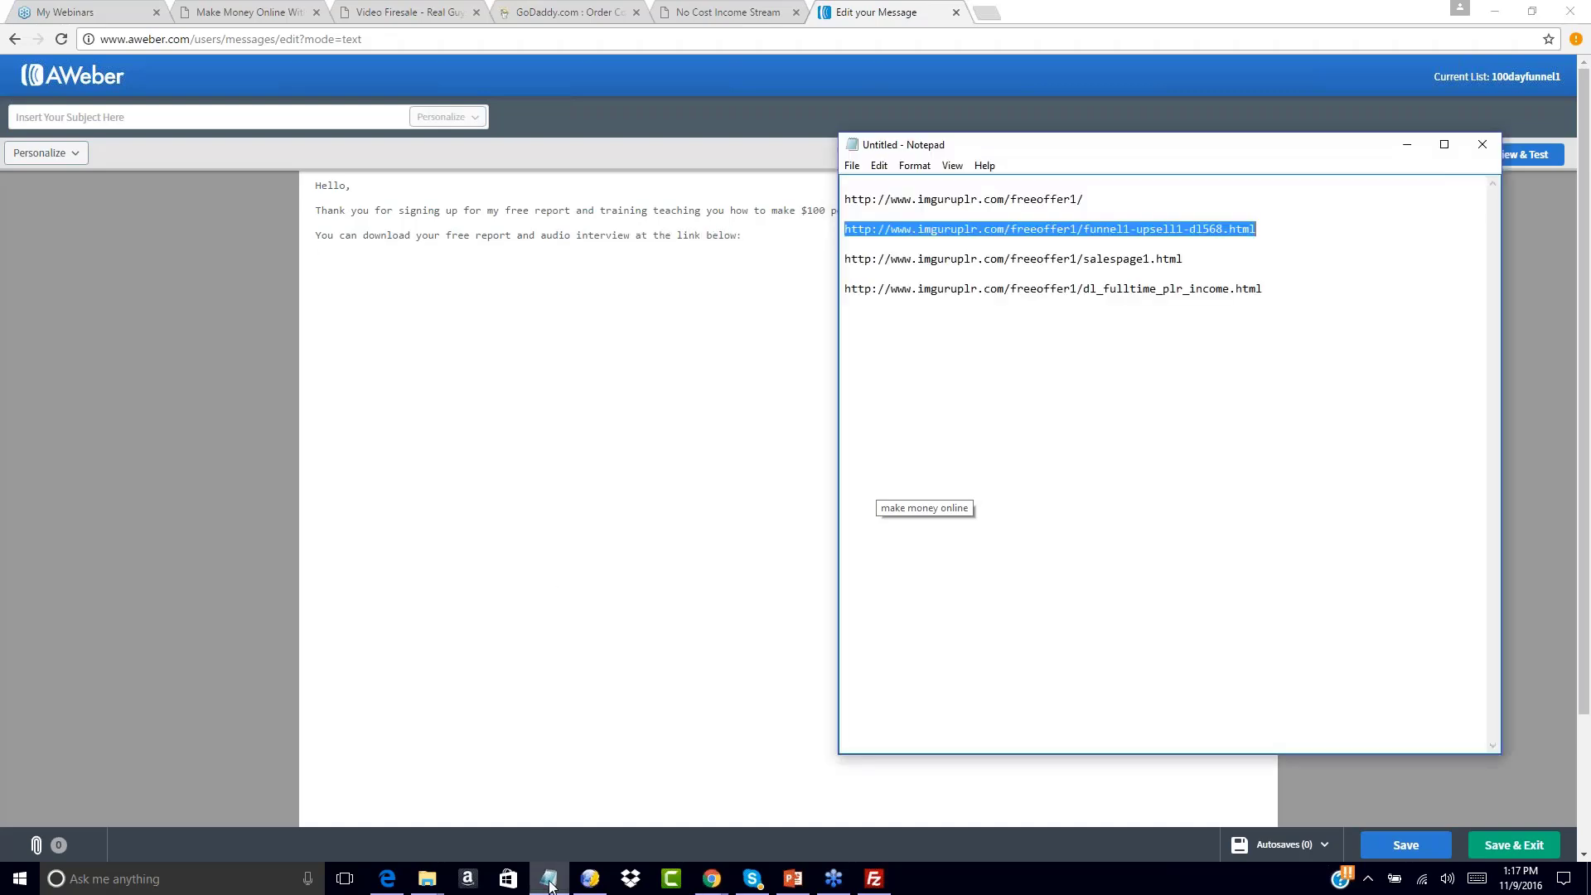
{"action": "left_click_drag", "start_coordinate": [1268, 288], "coordinate": [838, 298]}
{"action": "key", "text": "ctrl+c"}
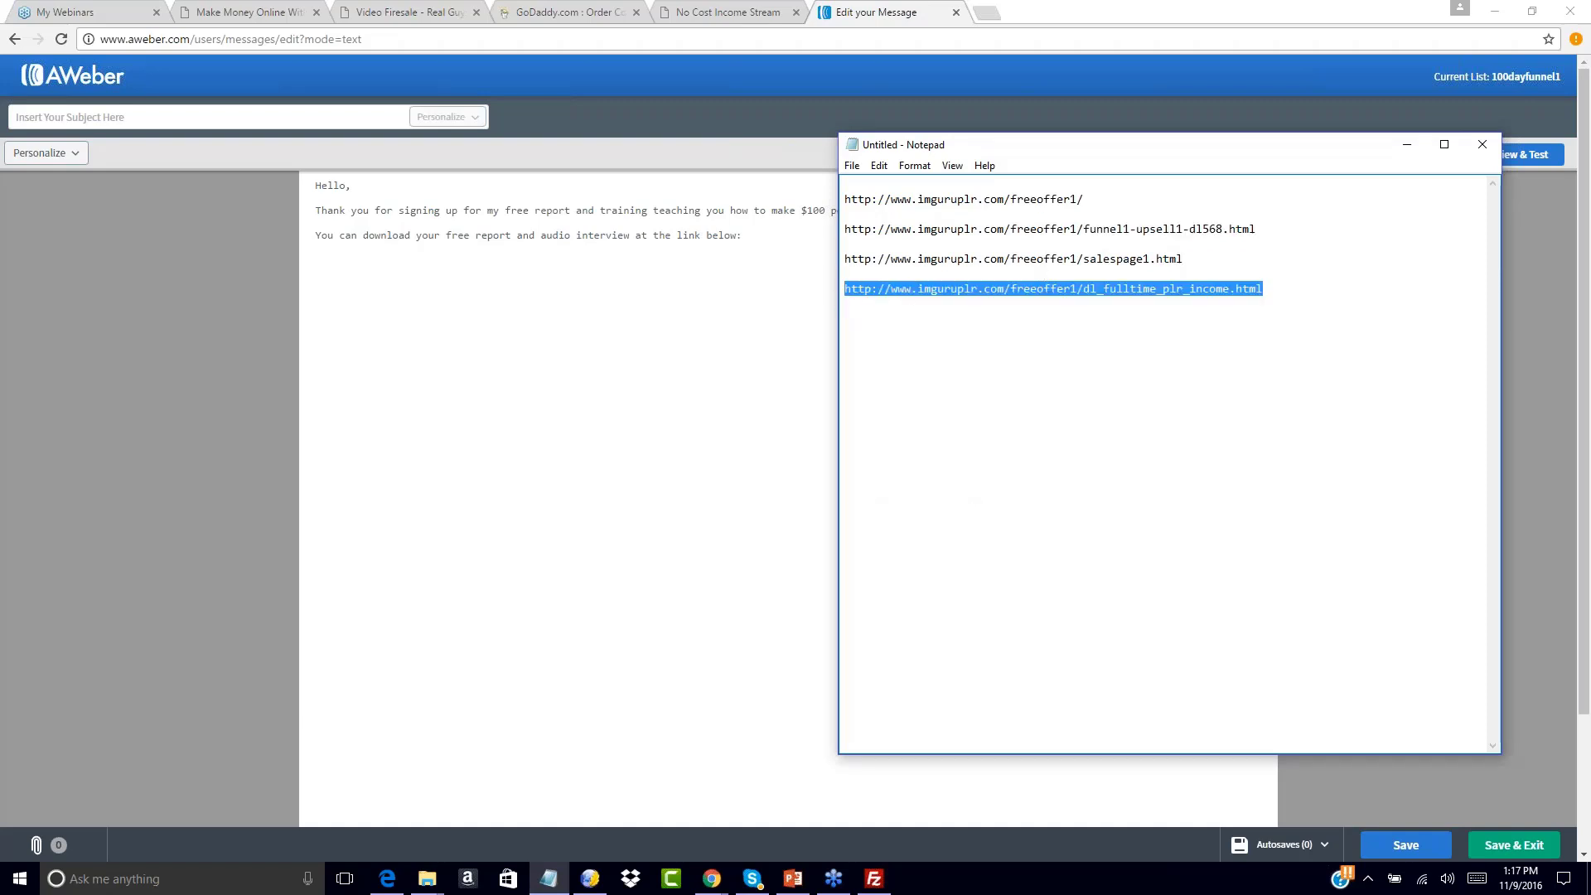
{"action": "left_click", "coordinate": [365, 262]}
{"action": "key", "text": "ctrl+v"}
{"action": "key", "text": "Return"}
{"action": "key", "text": "BackSpace"}
{"action": "key", "text": "BackSpace"}
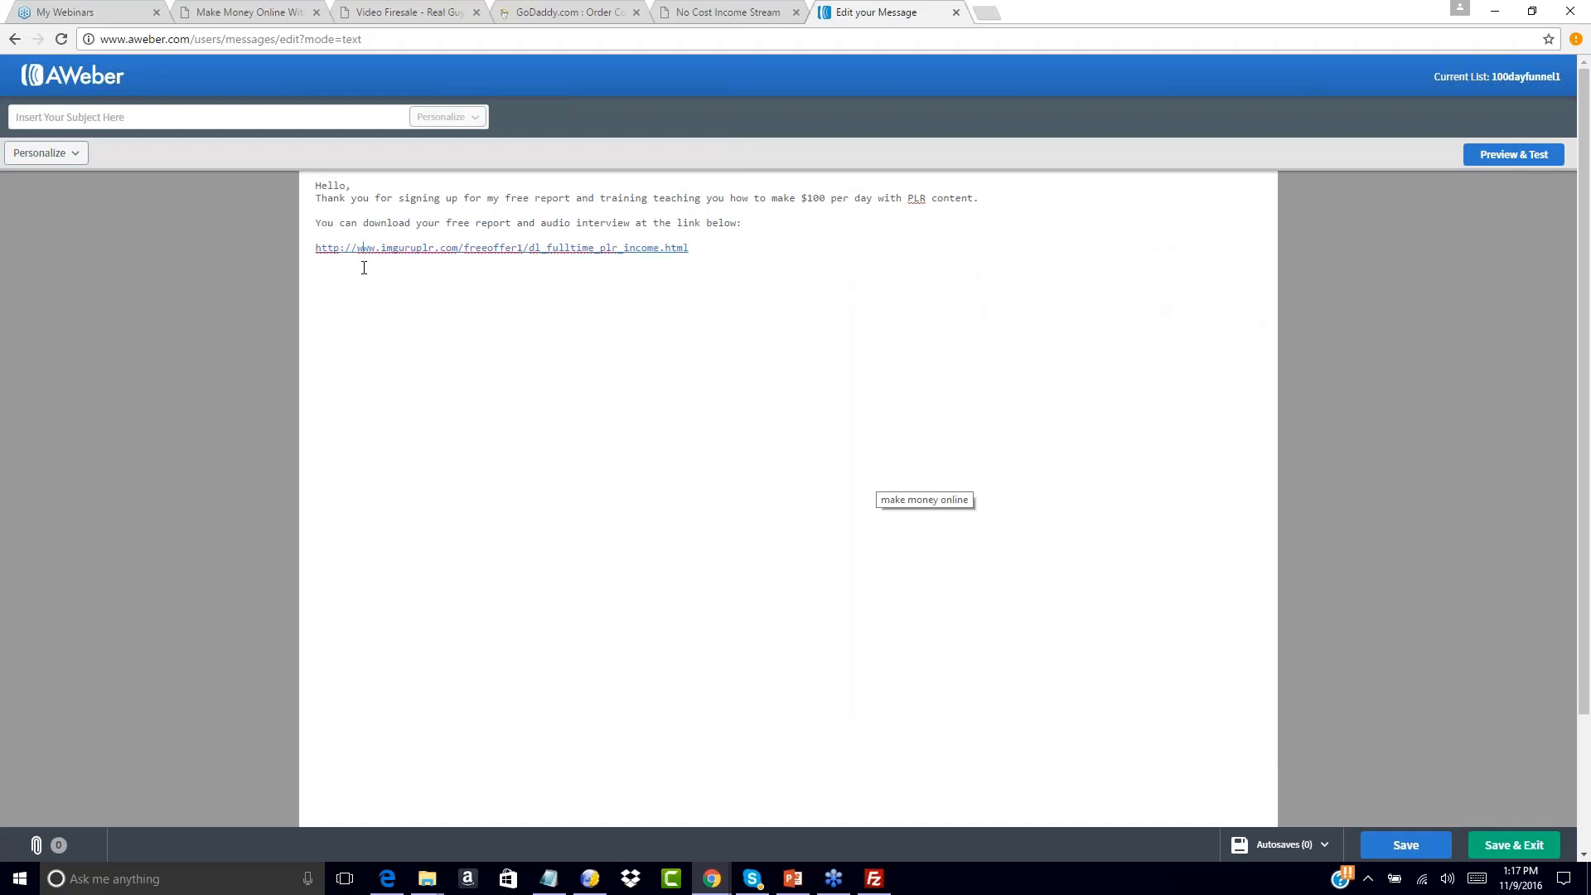
{"action": "left_click", "coordinate": [719, 248]}
Add the reply-for-questions line and 'Watch your inbox for the next few days' paragraph
{"action": "type", "text": "If you need anything at all or have questions for me please respond to this email, and I will ansewr you"}
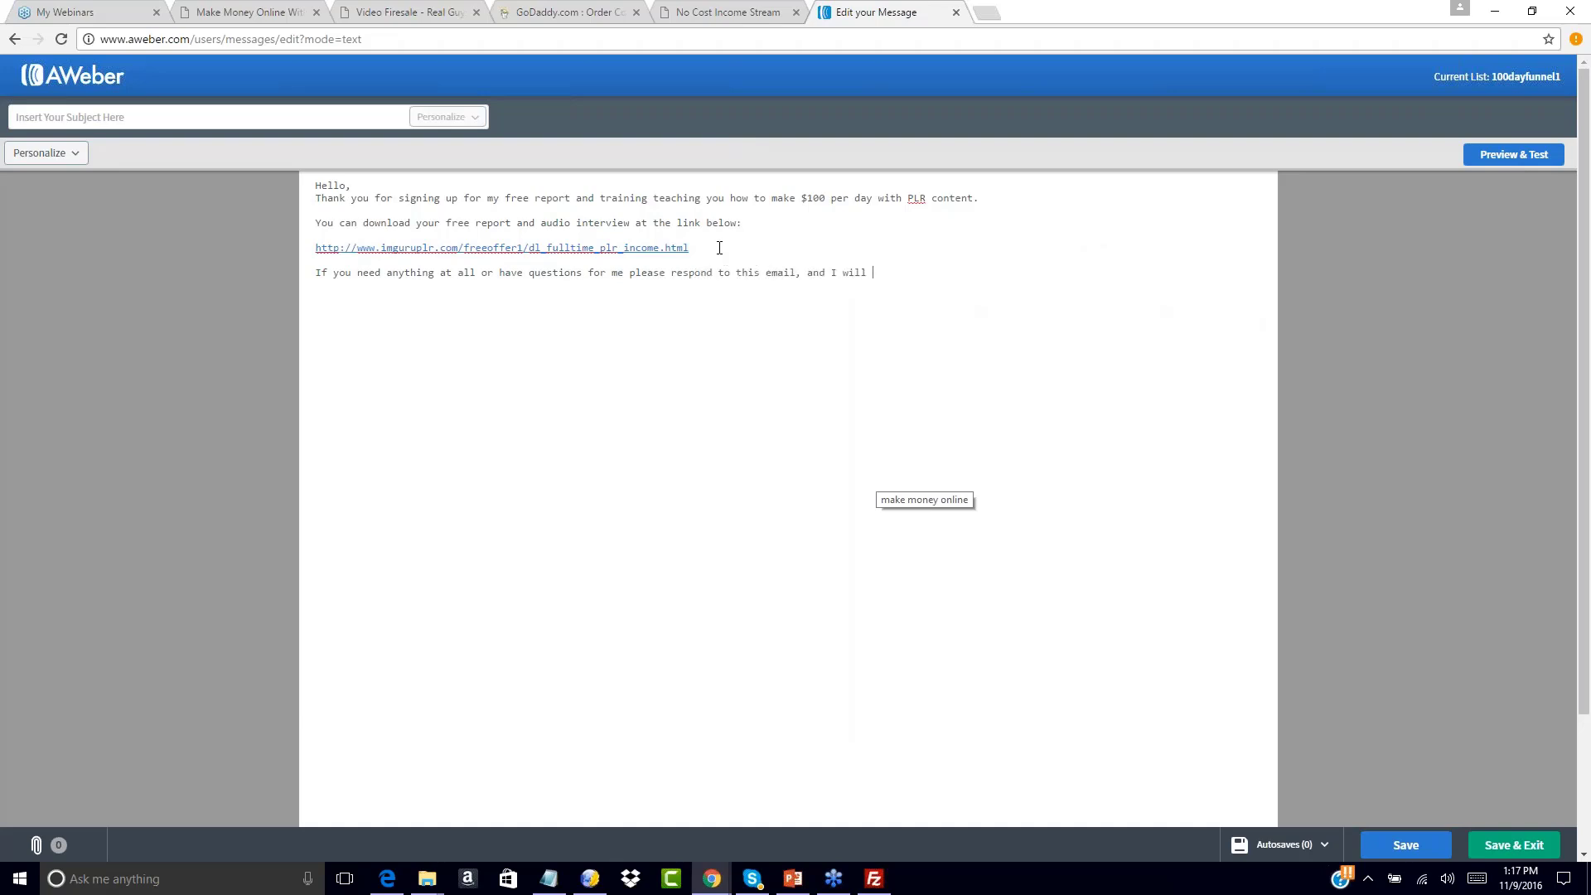
{"action": "key", "text": "BackSpace"}
{"action": "key", "text": "BackSpace"}
{"action": "key", "text": "BackSpace"}
{"action": "key", "text": "BackSpace"}
{"action": "key", "text": "BackSpace"}
{"action": "key", "text": "BackSpace"}
{"action": "key", "text": "BackSpace"}
{"action": "key", "text": "BackSpace"}
{"action": "type", "text": "wer you directly."}
{"action": "key", "text": "Return"}
{"action": "key", "text": "Return"}
{"action": "type", "text": "Watch your inb"}
{"action": "type", "text": "ox for the coming da"}
{"action": "key", "text": "BackSpace"}
{"action": "key", "text": "BackSpace"}
{"action": "key", "text": "BackSpace"}
{"action": "key", "text": "BackSpace"}
{"action": "key", "text": "BackSpace"}
{"action": "key", "text": "BackSpace"}
{"action": "key", "text": "BackSpace"}
{"action": "key", "text": "BackSpace"}
{"action": "type", "text": "next few days a"}
{"action": "key", "text": "BackSpace"}
{"action": "key", "text": "BackSpace"}
{"action": "key", "text": "BackSpace"}
{"action": "key", "text": "BackSpace"}
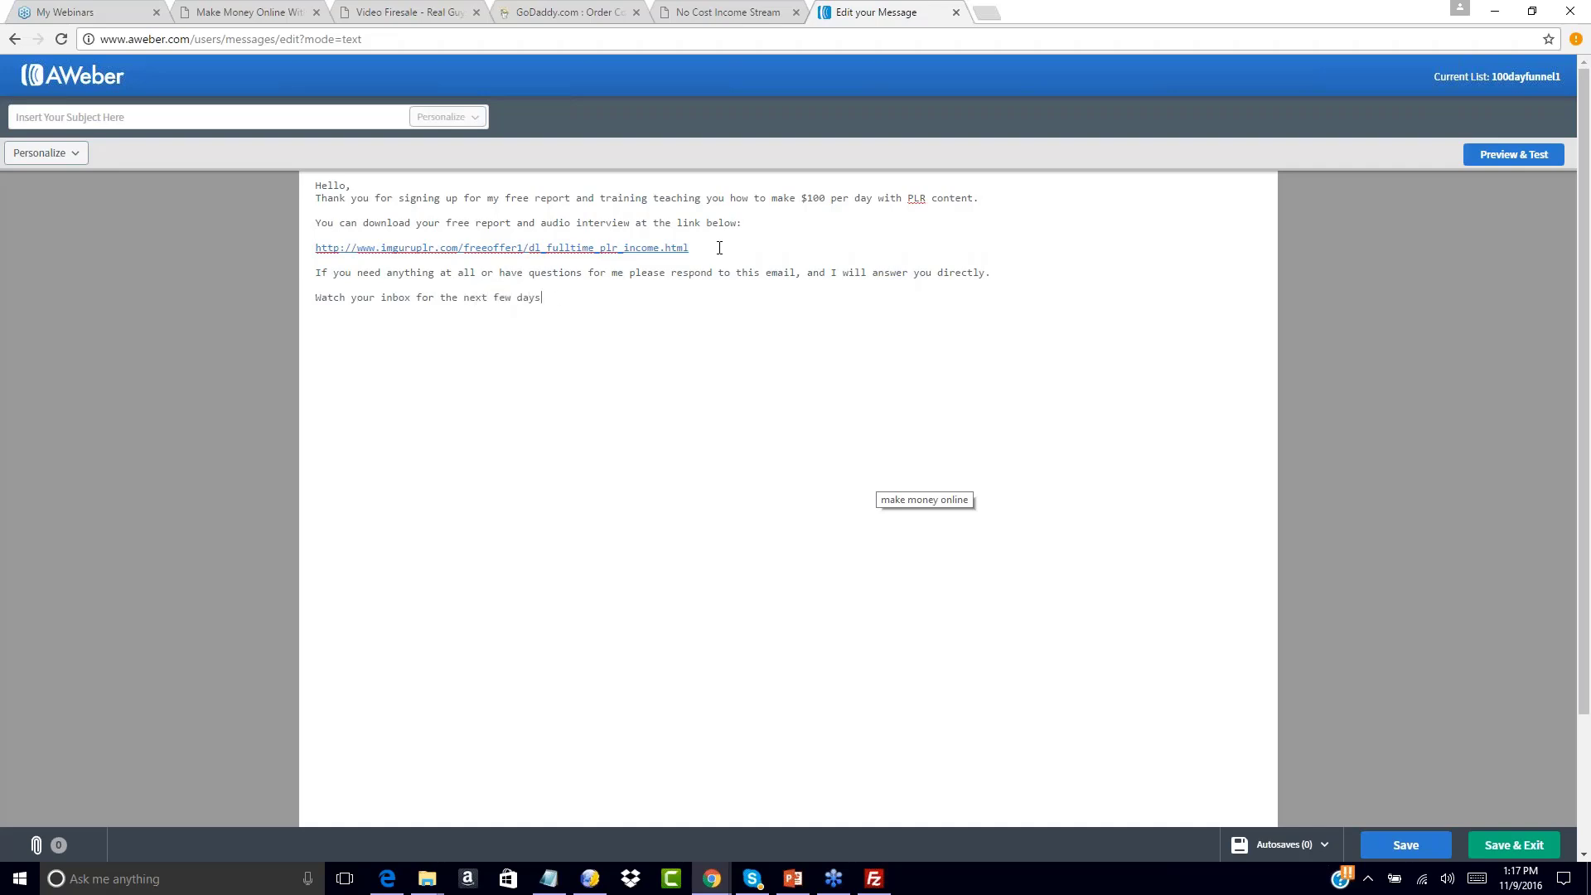
{"action": "type", "text": "as I will have more value to offer you.  Thank"}
Sign off with 'Thank you' and the sender's name, and add a blank line after 'Hello,'
{"action": "key", "text": "Return"}
{"action": "key", "text": "Return"}
{"action": "type", "text": "Thank yo"}
{"action": "key", "text": "BackSpace"}
{"action": "type", "text": "John Smith"}
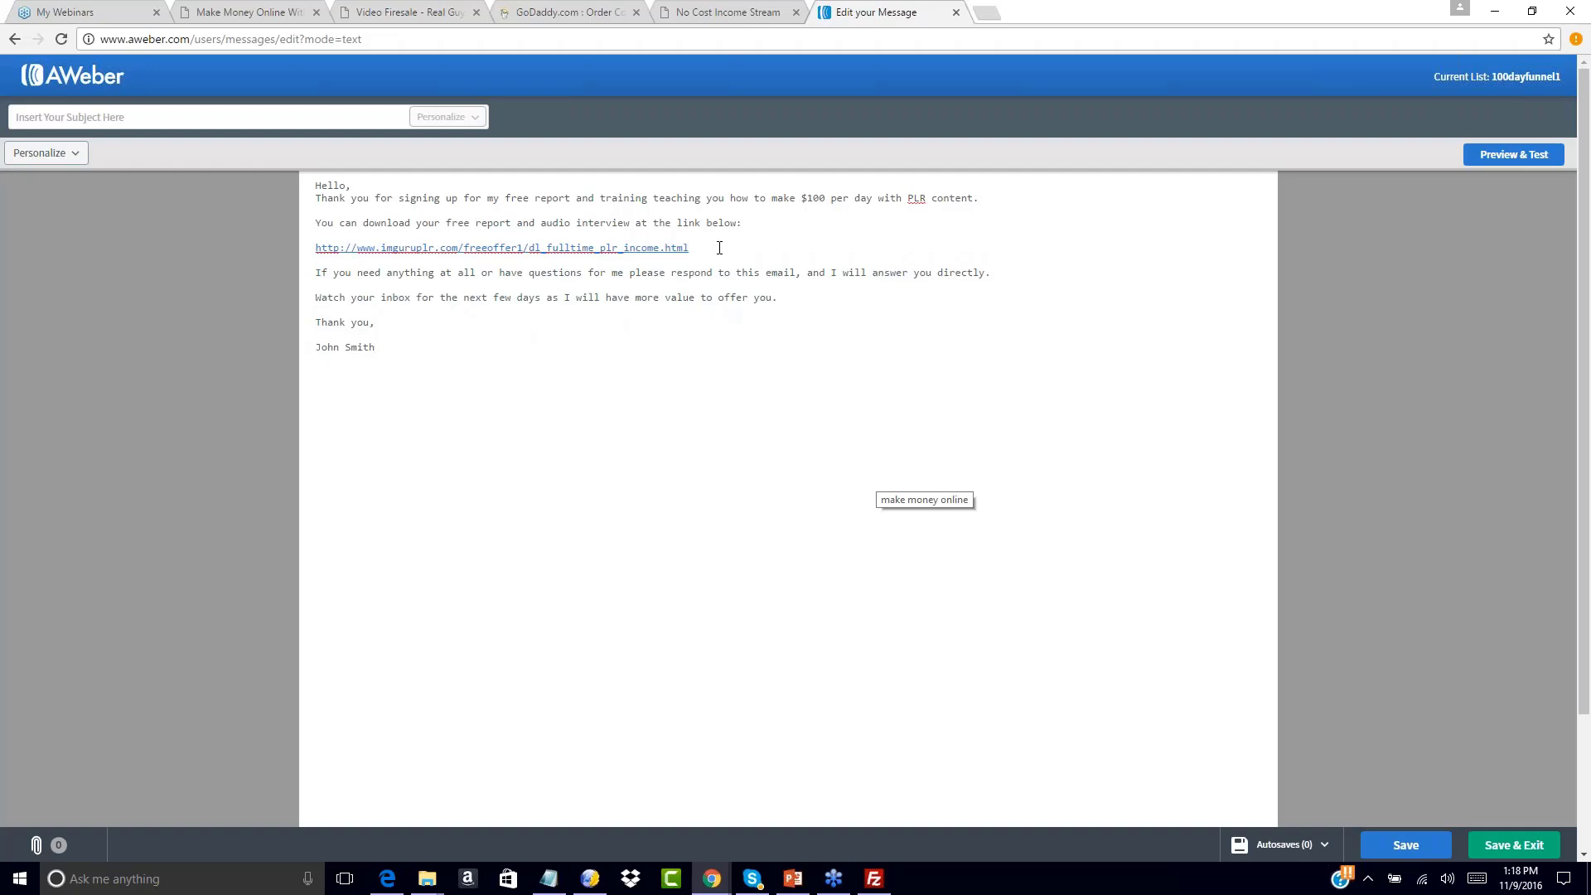
{"action": "left_click", "coordinate": [391, 180]}
{"action": "key", "text": "Return"}
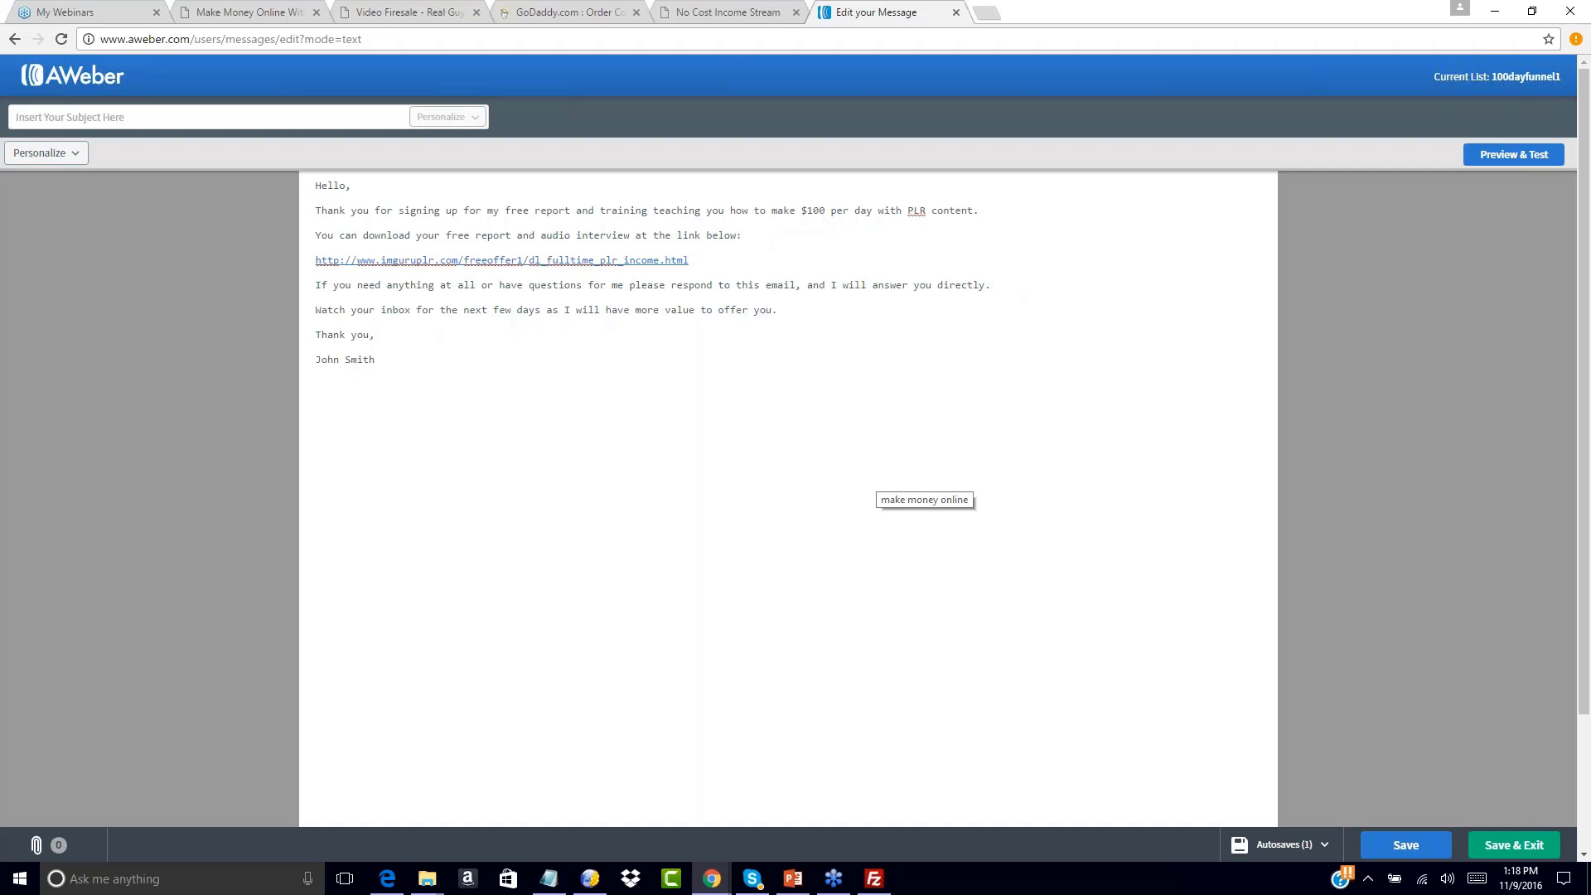
{"action": "left_click", "coordinate": [137, 116]}
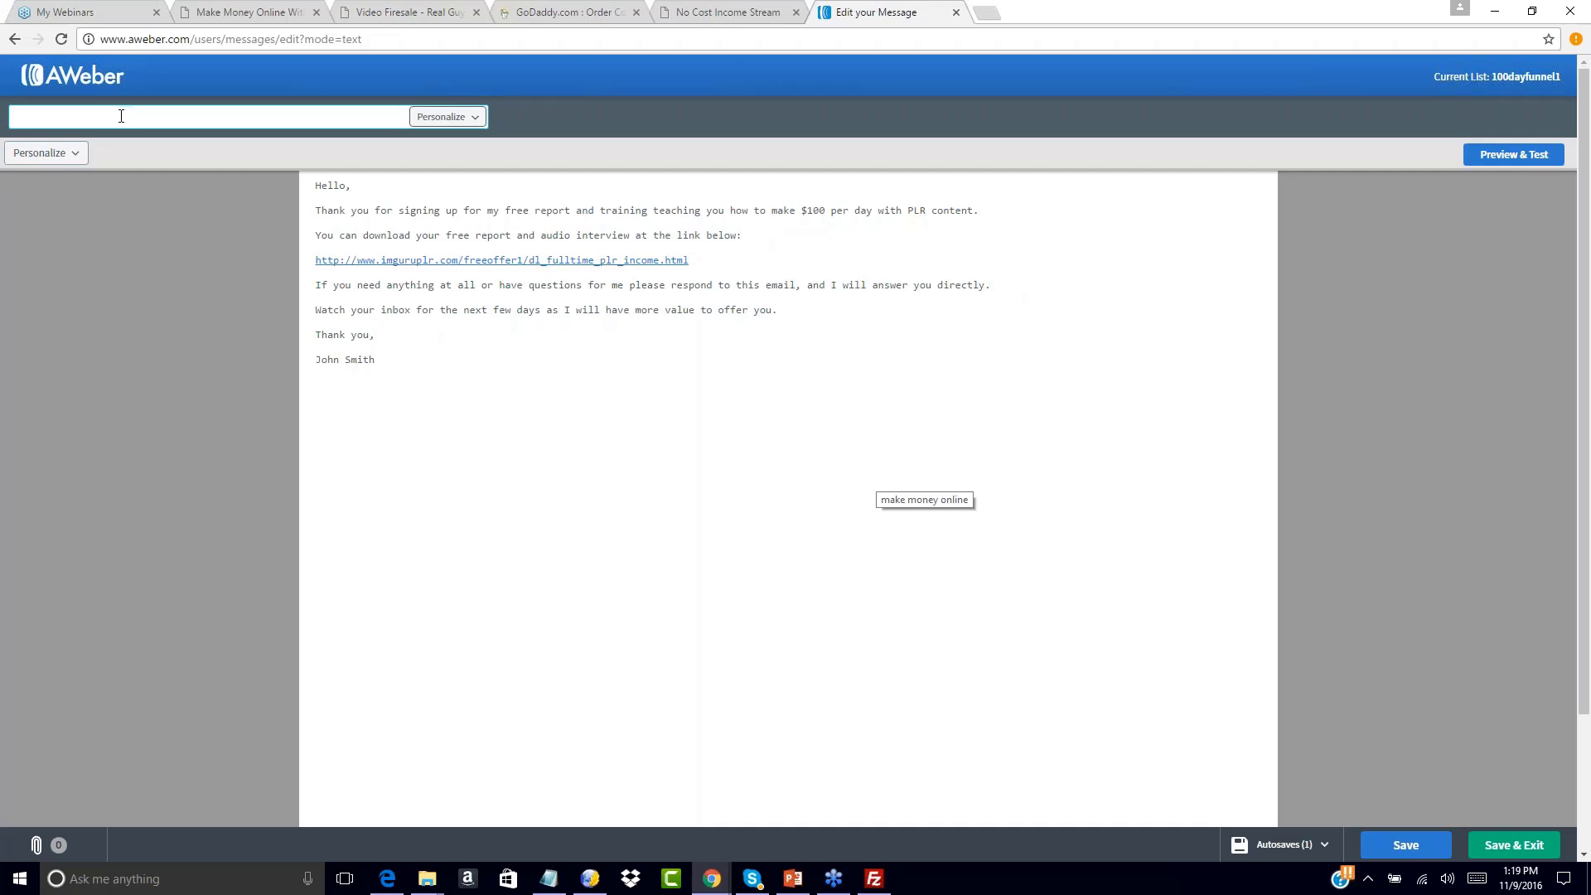
Set the subject to 'Download Your Free Training Inside' and save with Save & Exit
{"action": "type", "text": "Your Free"}
{"action": "key", "text": "BackSpace"}
{"action": "key", "text": "BackSpace"}
{"action": "key", "text": "BackSpace"}
{"action": "key", "text": "BackSpace"}
{"action": "type", "text": "d"}
{"action": "type", "text": " Download Link Is"}
{"action": "type", "text": " Below"}
{"action": "key", "text": "BackSpace"}
{"action": "key", "text": "BackSpace"}
{"action": "key", "text": "BackSpace"}
{"action": "key", "text": "BackSpace"}
{"action": "key", "text": "BackSpace"}
{"action": "type", "text": "Inside"}
{"action": "key", "text": "BackSpace"}
{"action": "key", "text": "BackSpace"}
{"action": "key", "text": "BackSpace"}
{"action": "key", "text": "BackSpace"}
{"action": "key", "text": "BackSpace"}
{"action": "key", "text": "BackSpace"}
{"action": "key", "text": "BackSpace"}
{"action": "key", "text": "BackSpace"}
{"action": "key", "text": "BackSpace"}
{"action": "key", "text": "BackSpace"}
{"action": "key", "text": "BackSpace"}
{"action": "key", "text": "BackSpace"}
{"action": "key", "text": "BackSpace"}
{"action": "key", "text": "BackSpace"}
{"action": "key", "text": "BackSpace"}
{"action": "key", "text": "BackSpace"}
{"action": "key", "text": "BackSpace"}
{"action": "key", "text": "BackSpace"}
{"action": "key", "text": "BackSpace"}
{"action": "key", "text": "BackSpace"}
{"action": "type", "text": "Download Your Free Training Inside"}
{"action": "left_click", "coordinate": [452, 320]}
{"action": "scroll", "coordinate": [1413, 593], "scroll_direction": "down", "scroll_amount": 2}
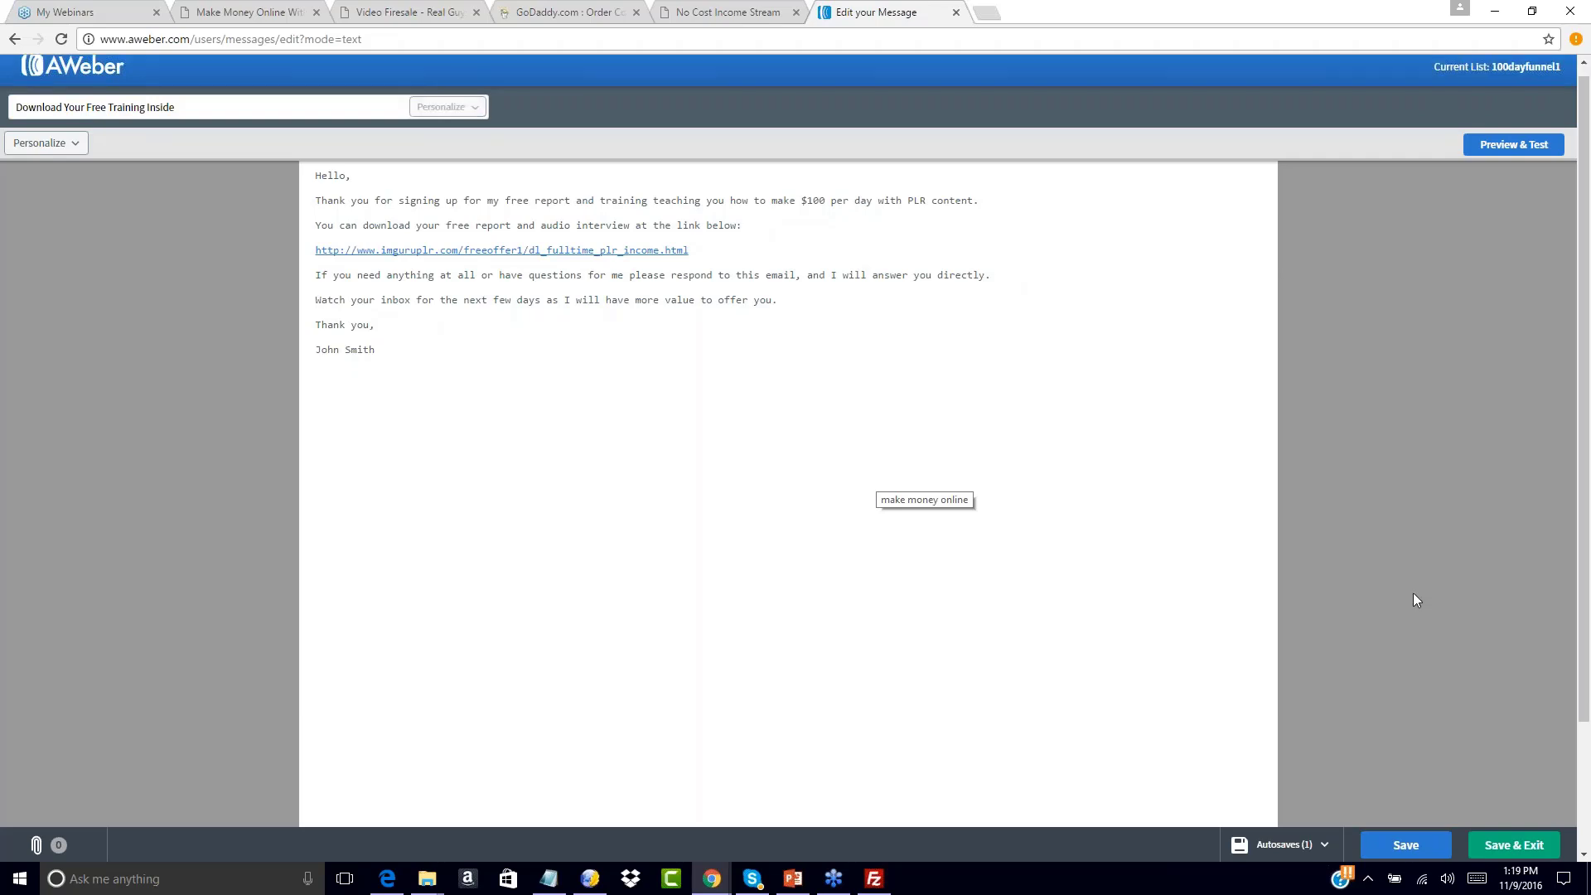
{"action": "left_click", "coordinate": [1514, 844]}
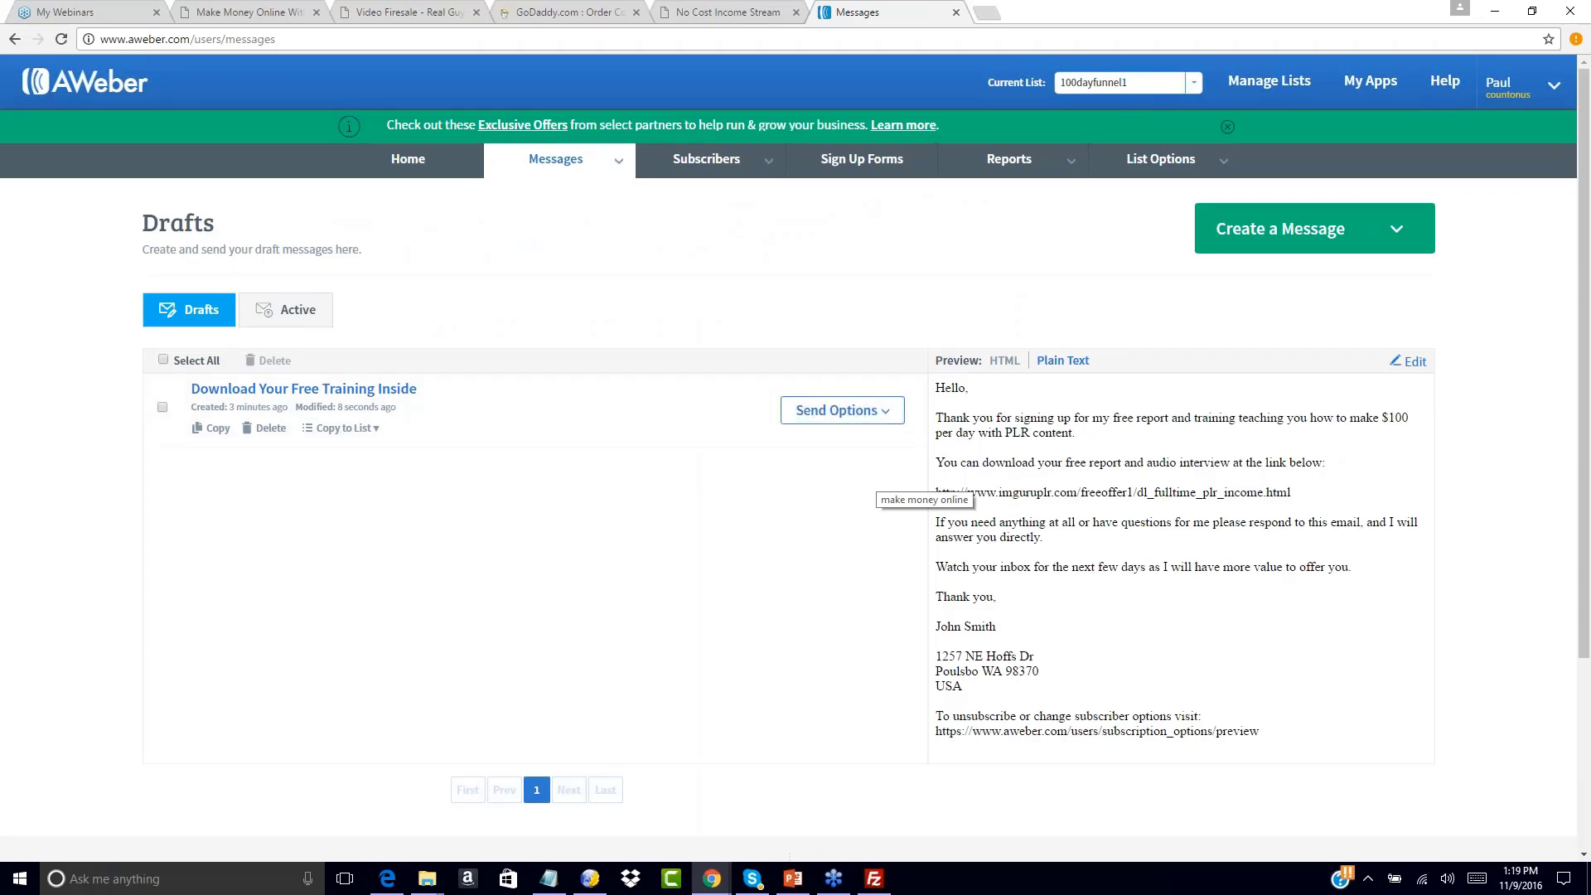
Add the draft as follow-up 1 of the series and begin a new plain-text message
{"action": "left_click", "coordinate": [885, 412]}
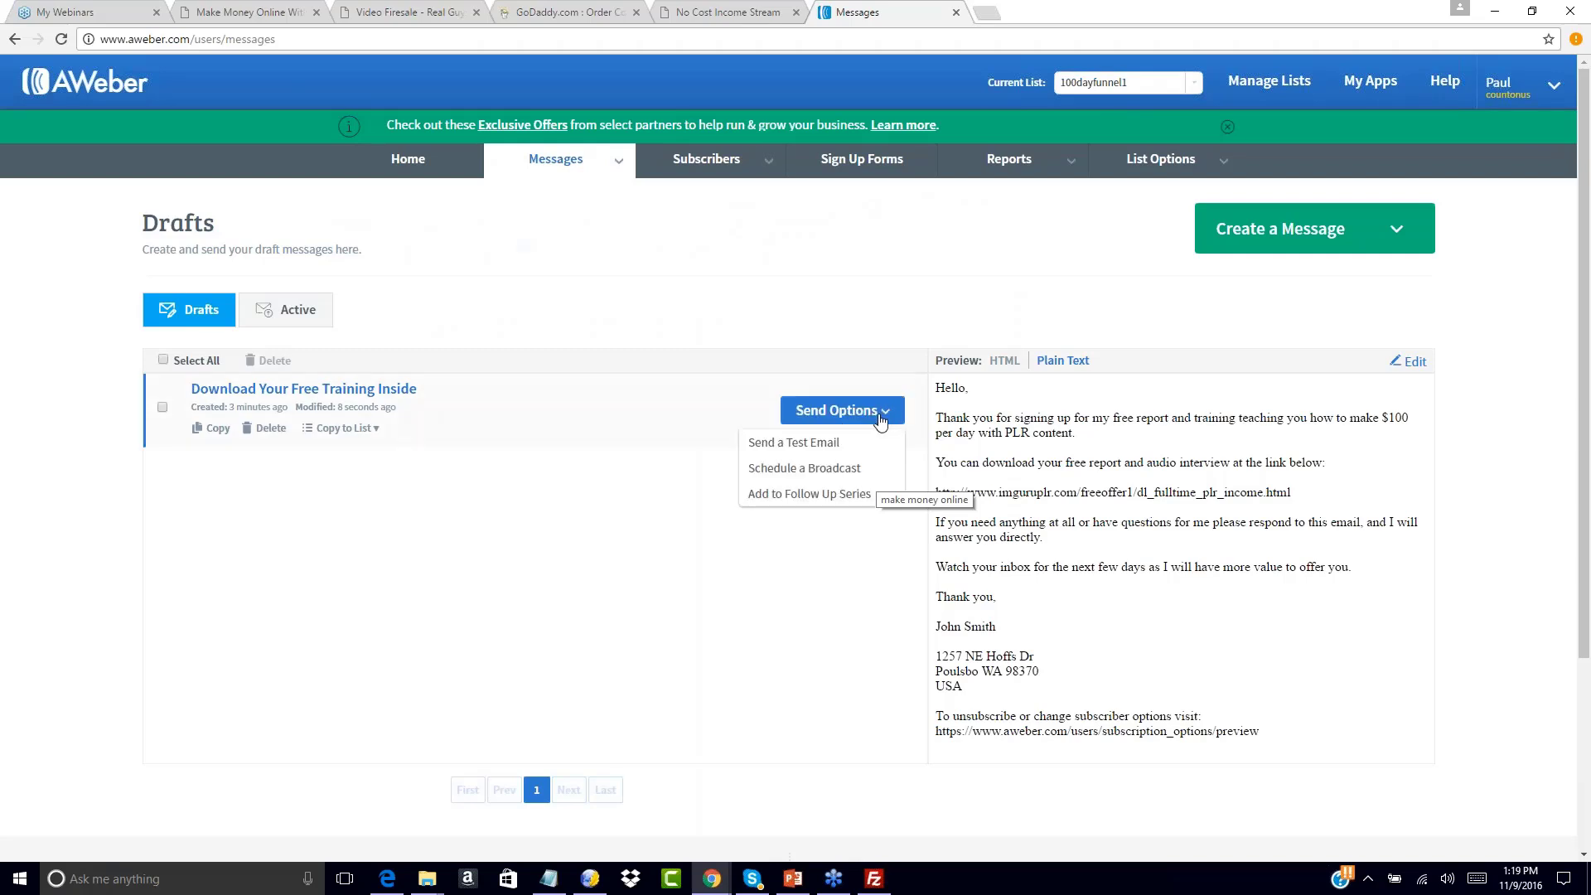
{"action": "left_click", "coordinate": [804, 495]}
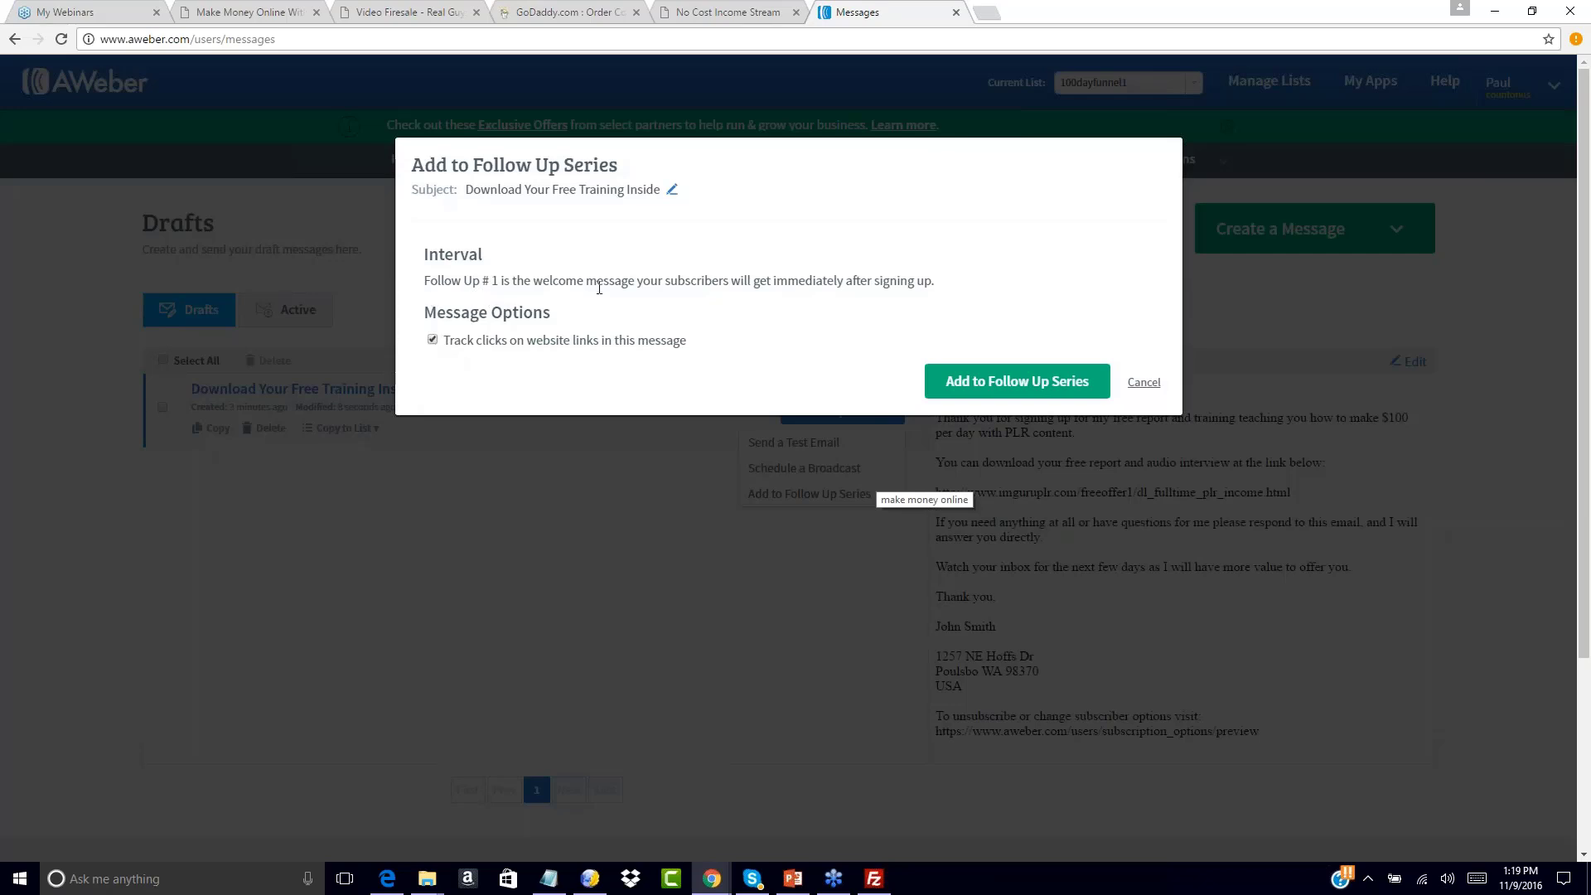
{"action": "left_click", "coordinate": [963, 394]}
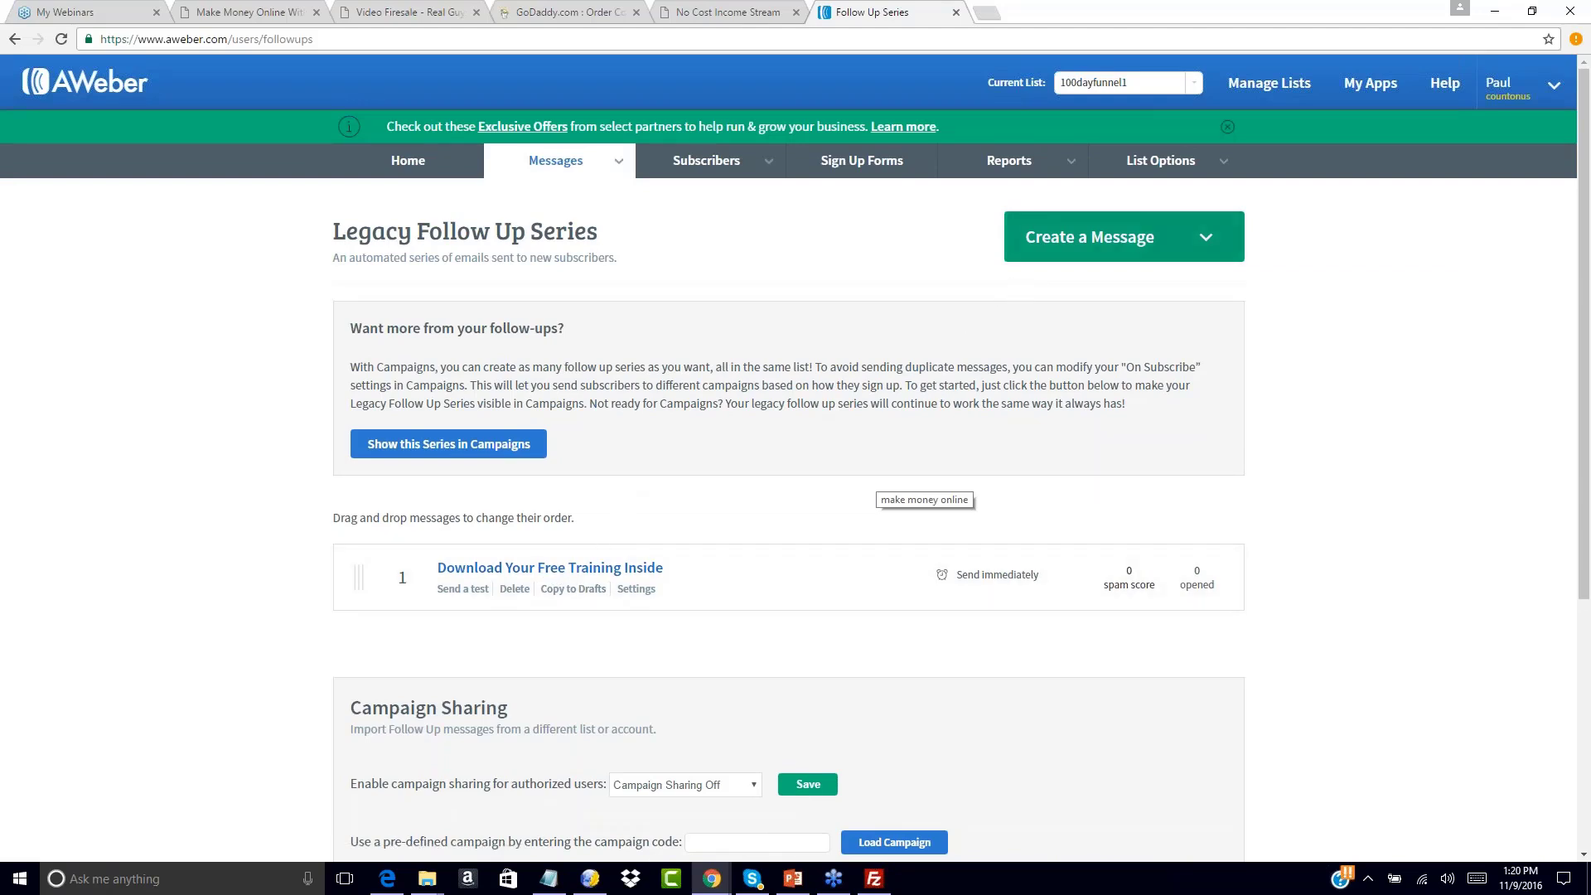
{"action": "left_click", "coordinate": [1207, 239]}
{"action": "left_click", "coordinate": [1128, 332]}
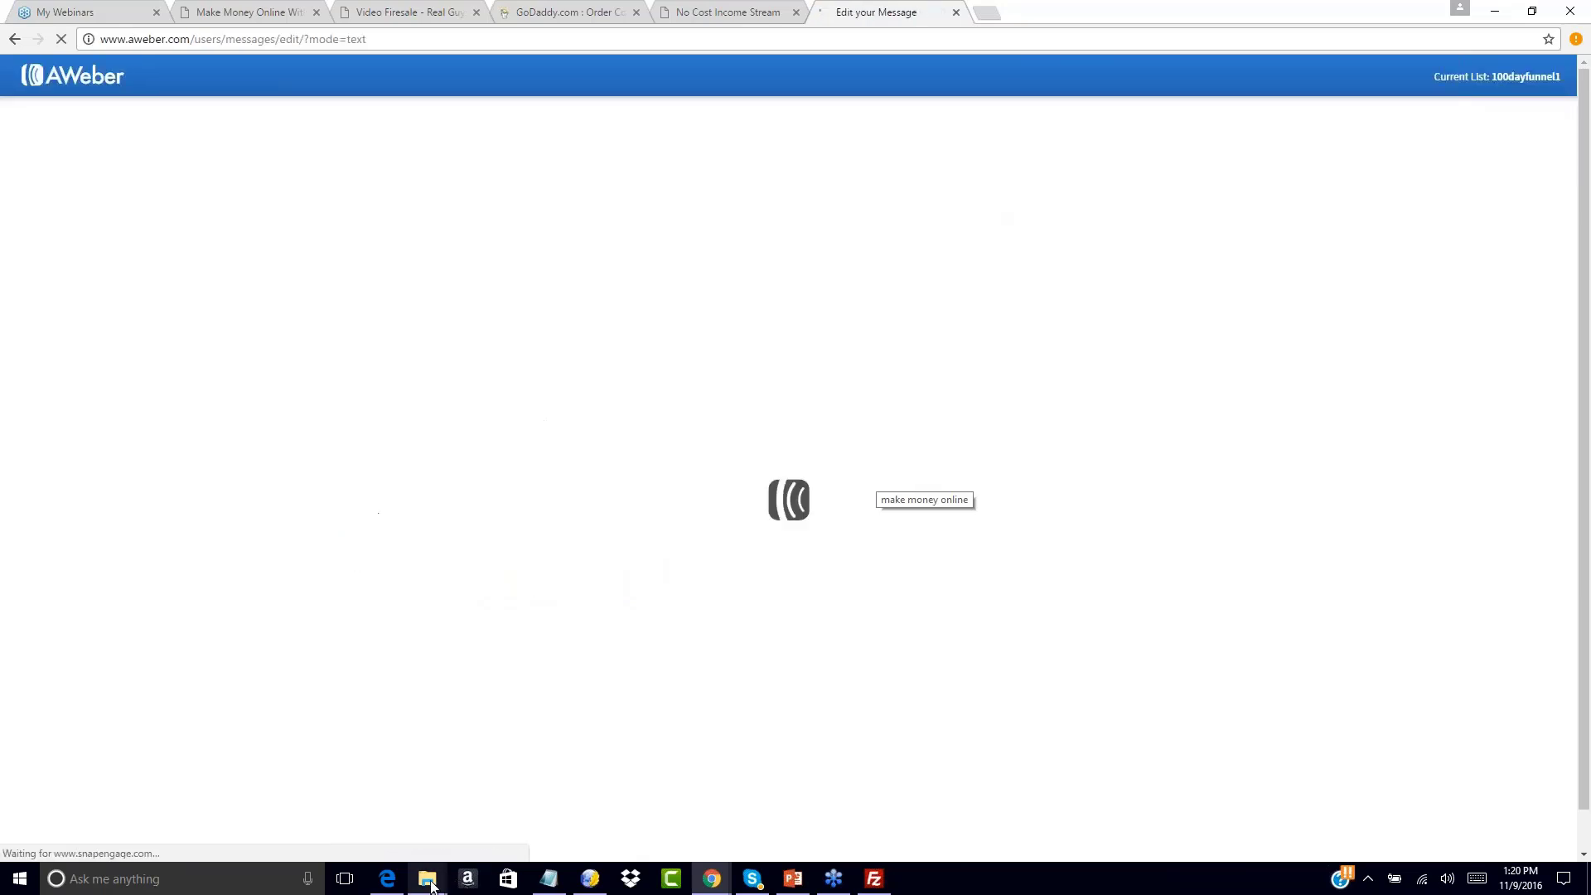
Open ncis2.0swipe1.txt from the ncis_swipes folder in Notepad
{"action": "mouse_move", "coordinate": [432, 881]}
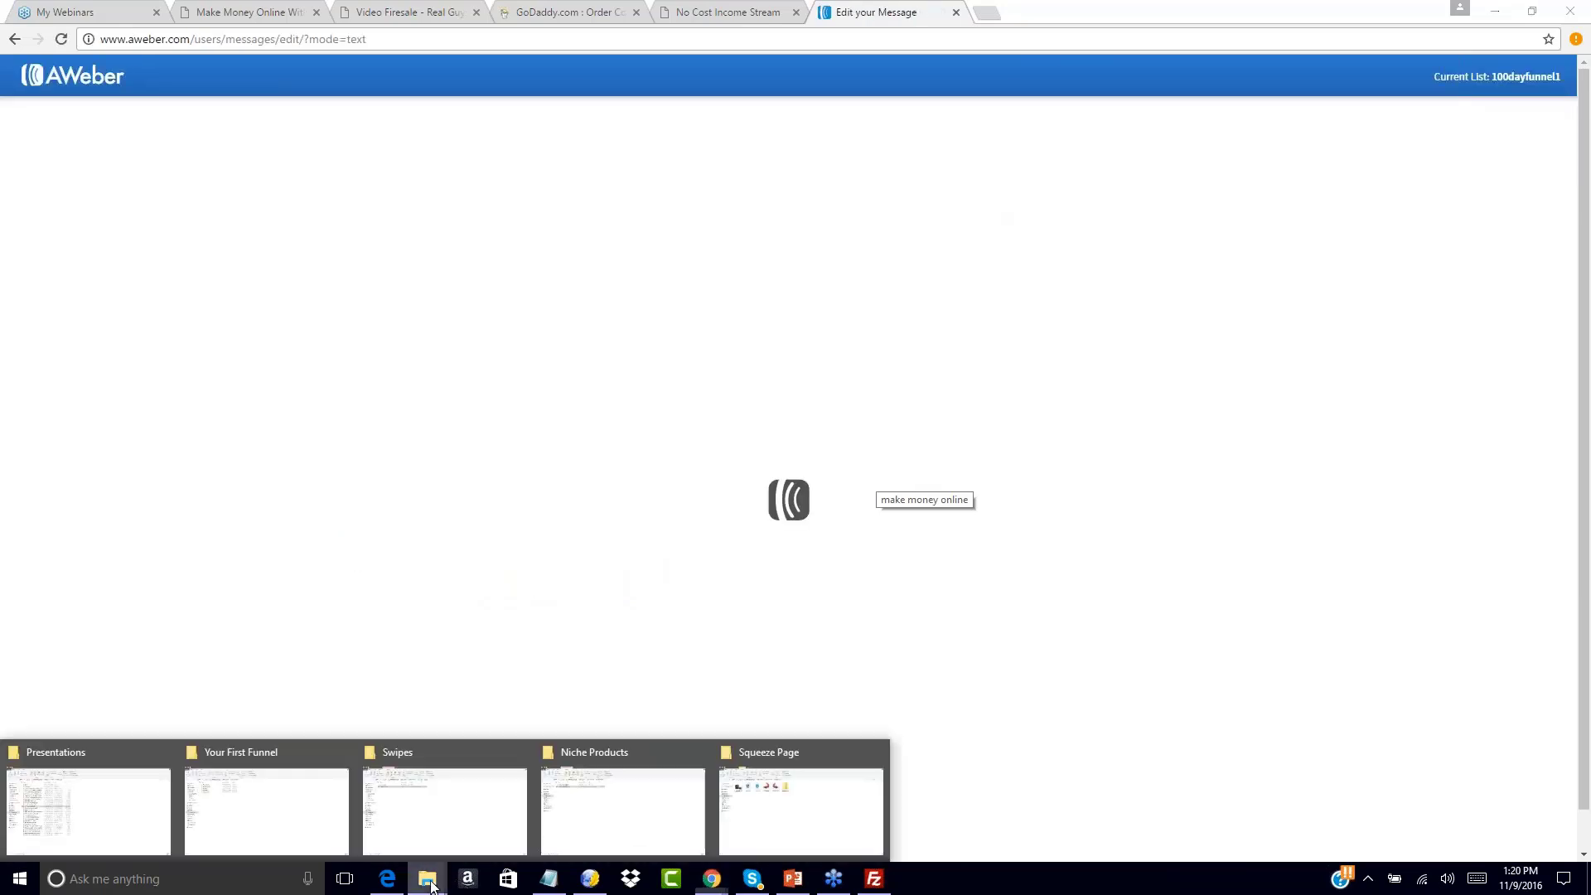
{"action": "mouse_move", "coordinate": [667, 775]}
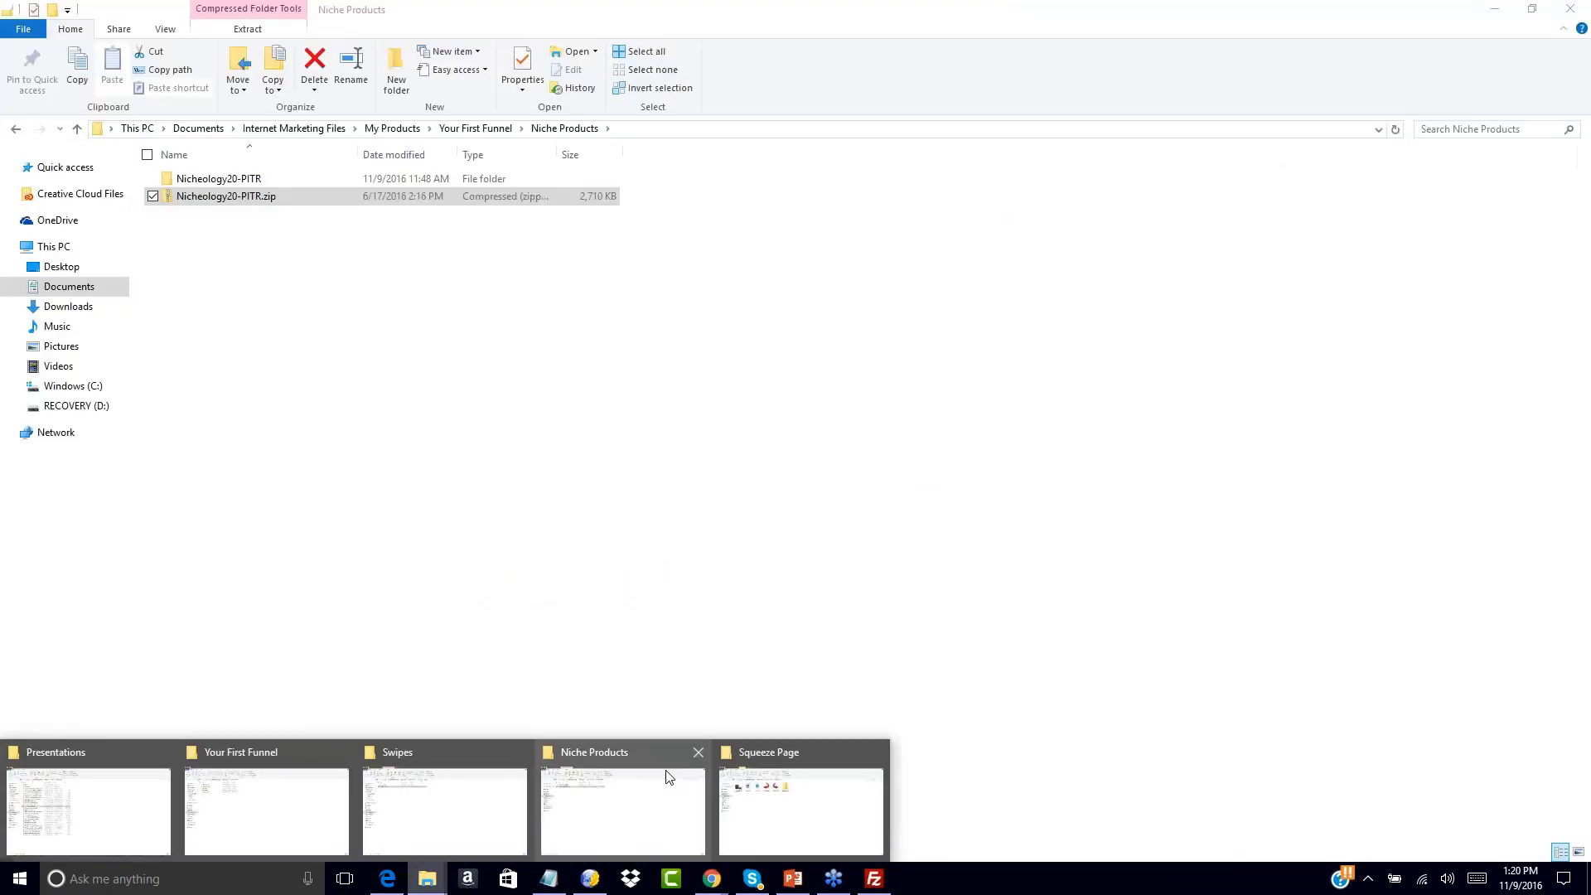
{"action": "left_click", "coordinate": [437, 788]}
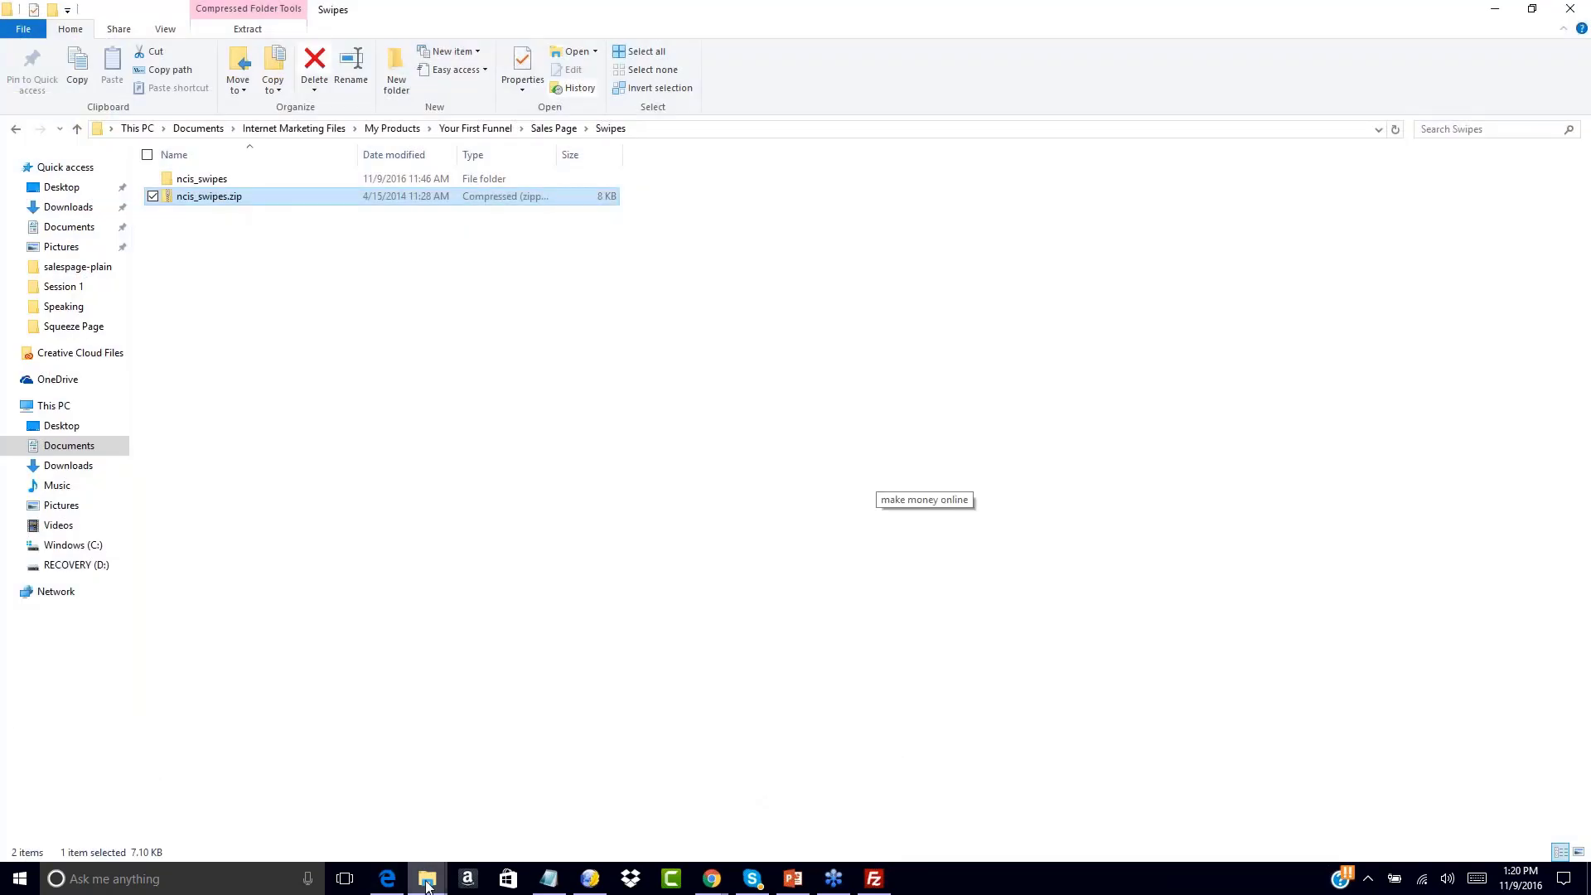
{"action": "mouse_move", "coordinate": [427, 880]}
{"action": "mouse_move", "coordinate": [649, 790]}
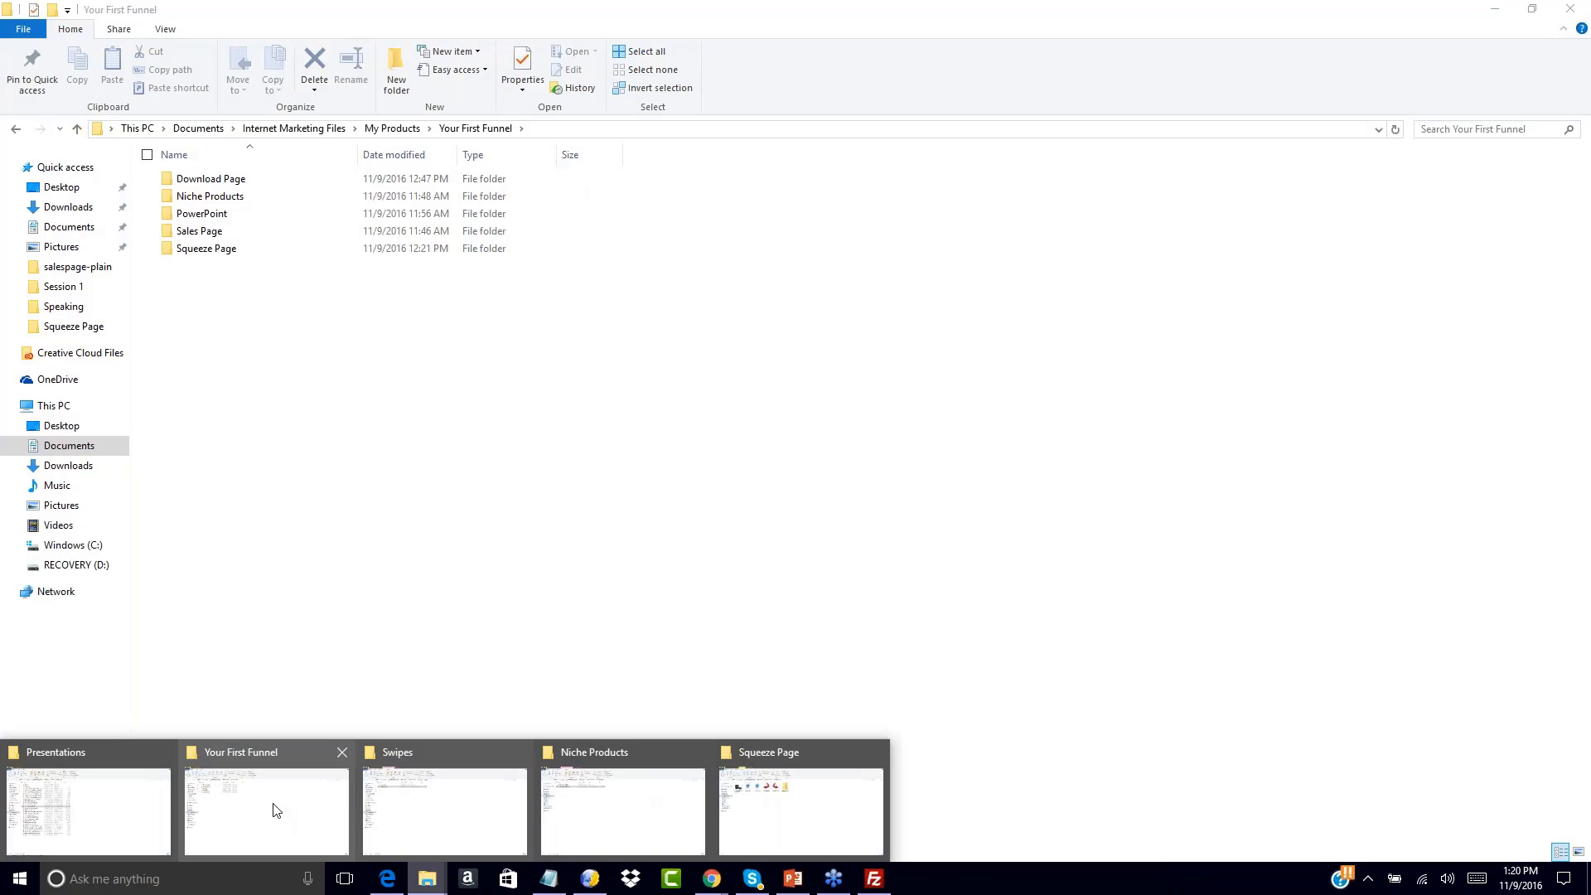
{"action": "left_click", "coordinate": [276, 810]}
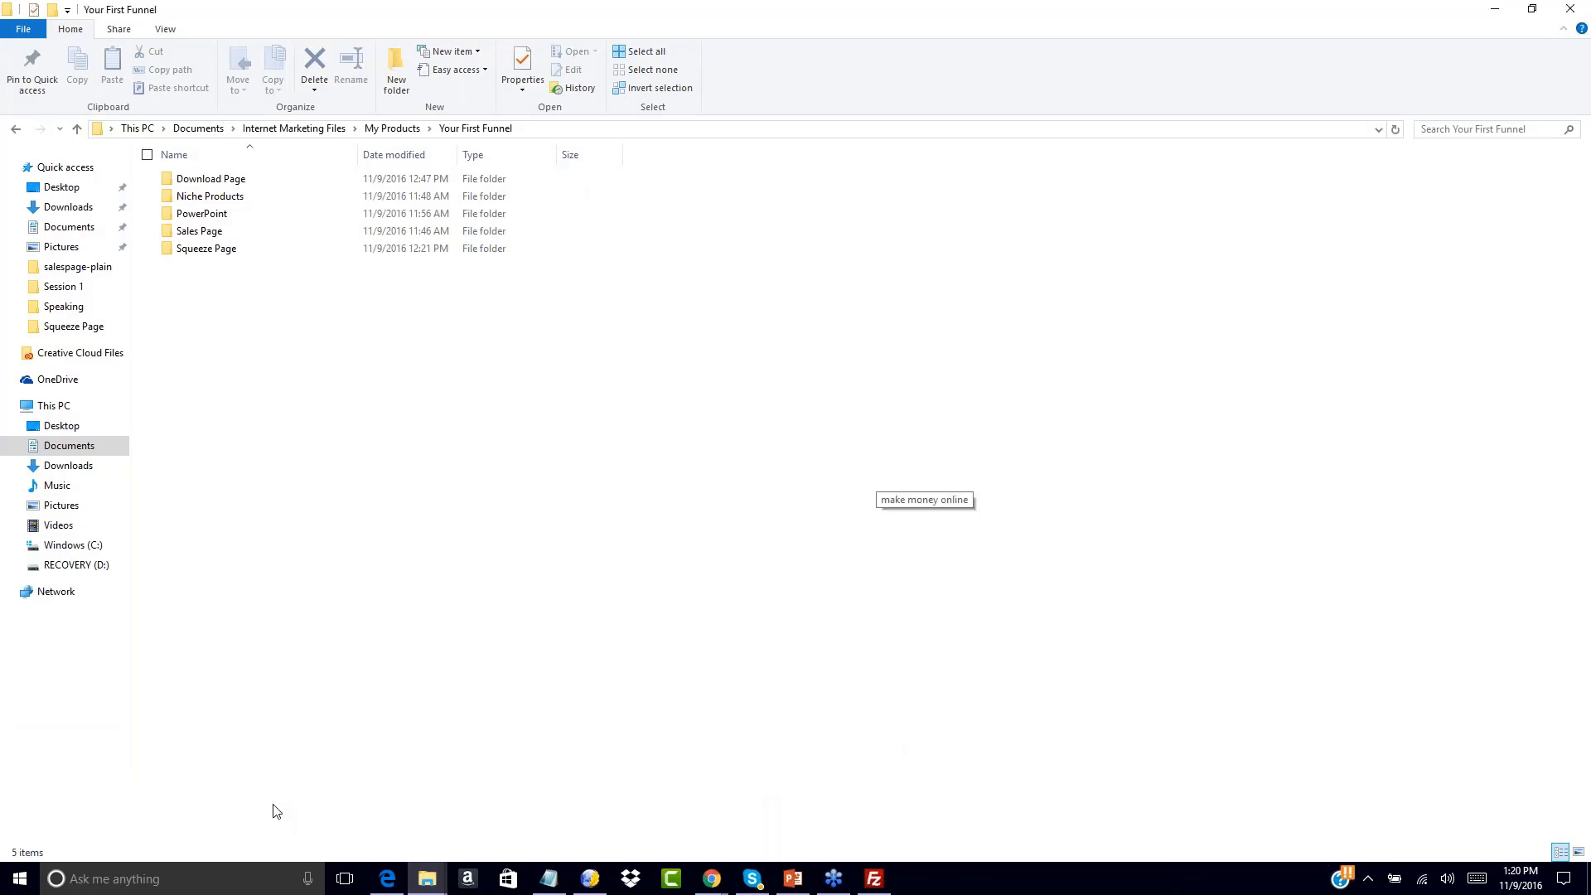
{"action": "mouse_move", "coordinate": [431, 883]}
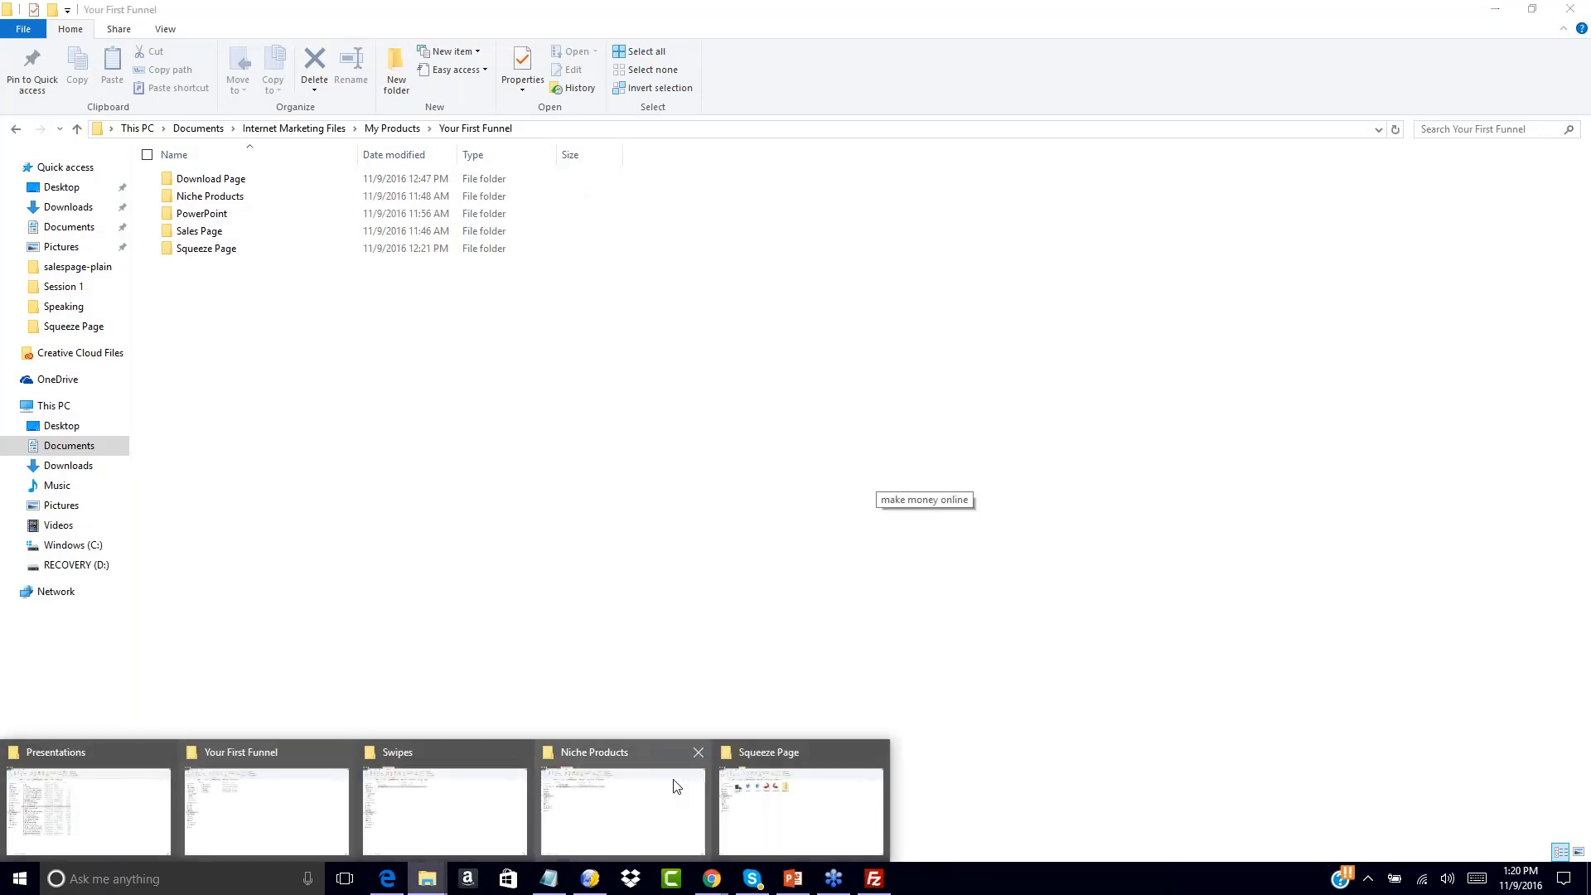
{"action": "left_click", "coordinate": [792, 819]}
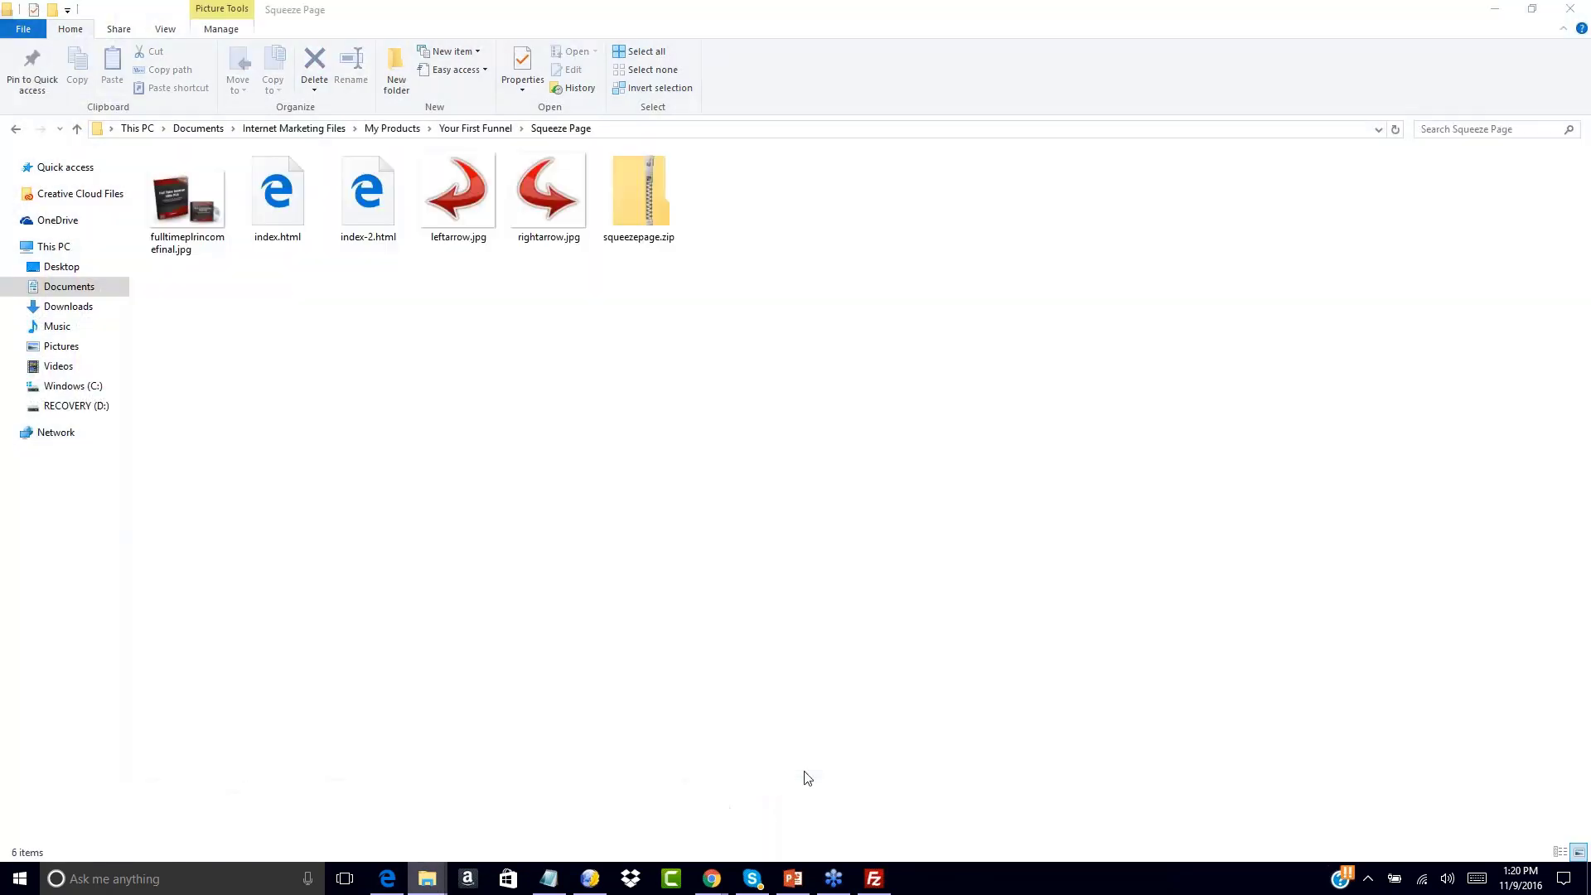
{"action": "left_click", "coordinate": [447, 129]}
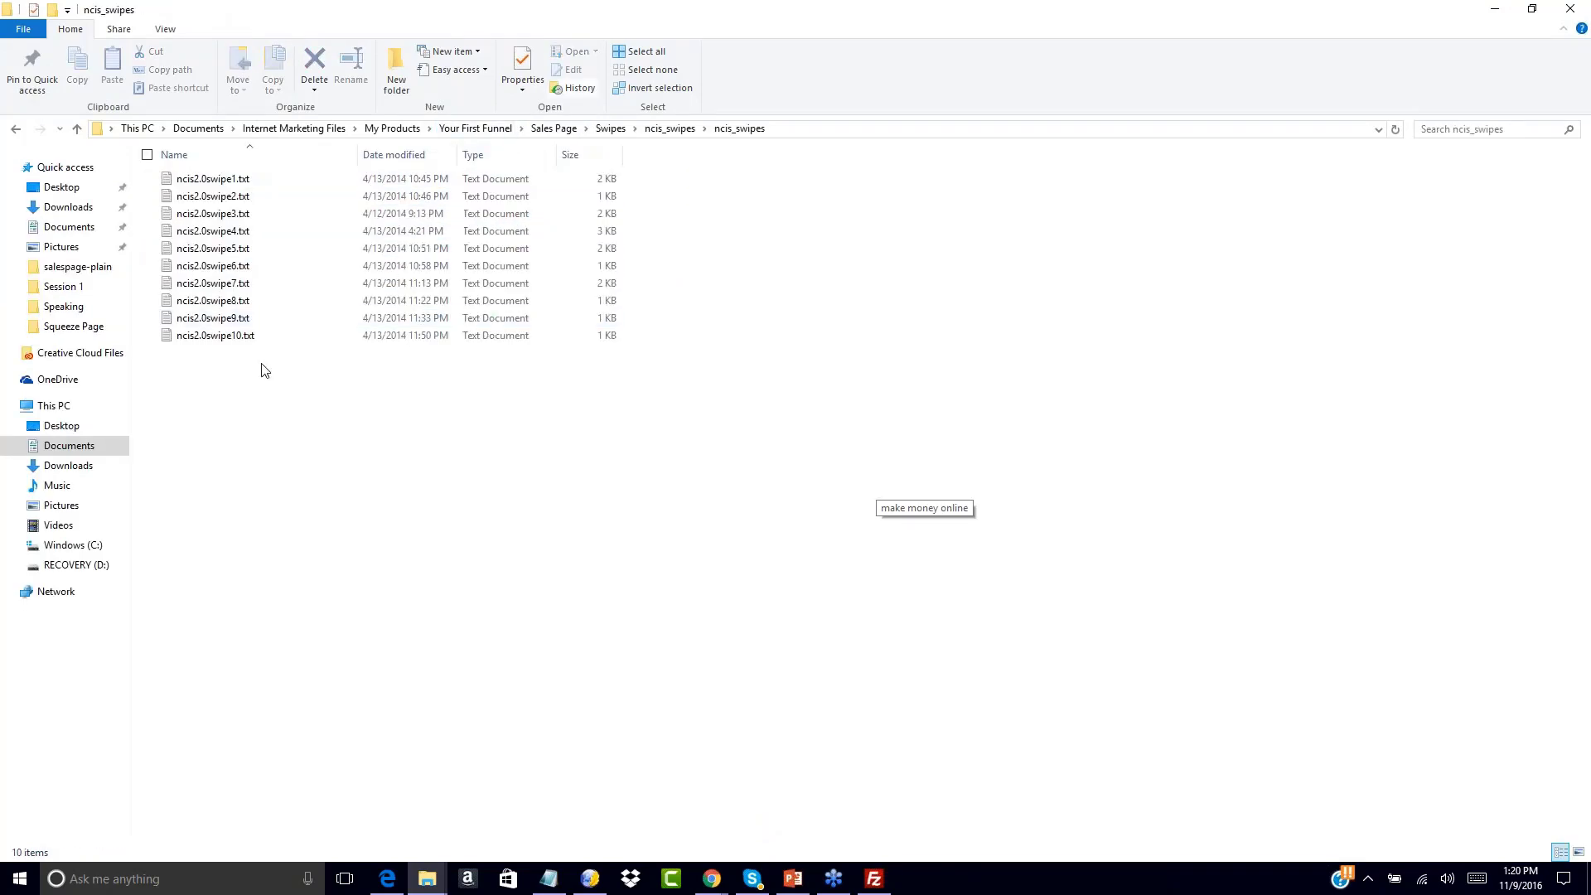
{"action": "double_click", "coordinate": [211, 178]}
{"action": "scroll", "coordinate": [1068, 365], "scroll_direction": "down", "scroll_amount": 2}
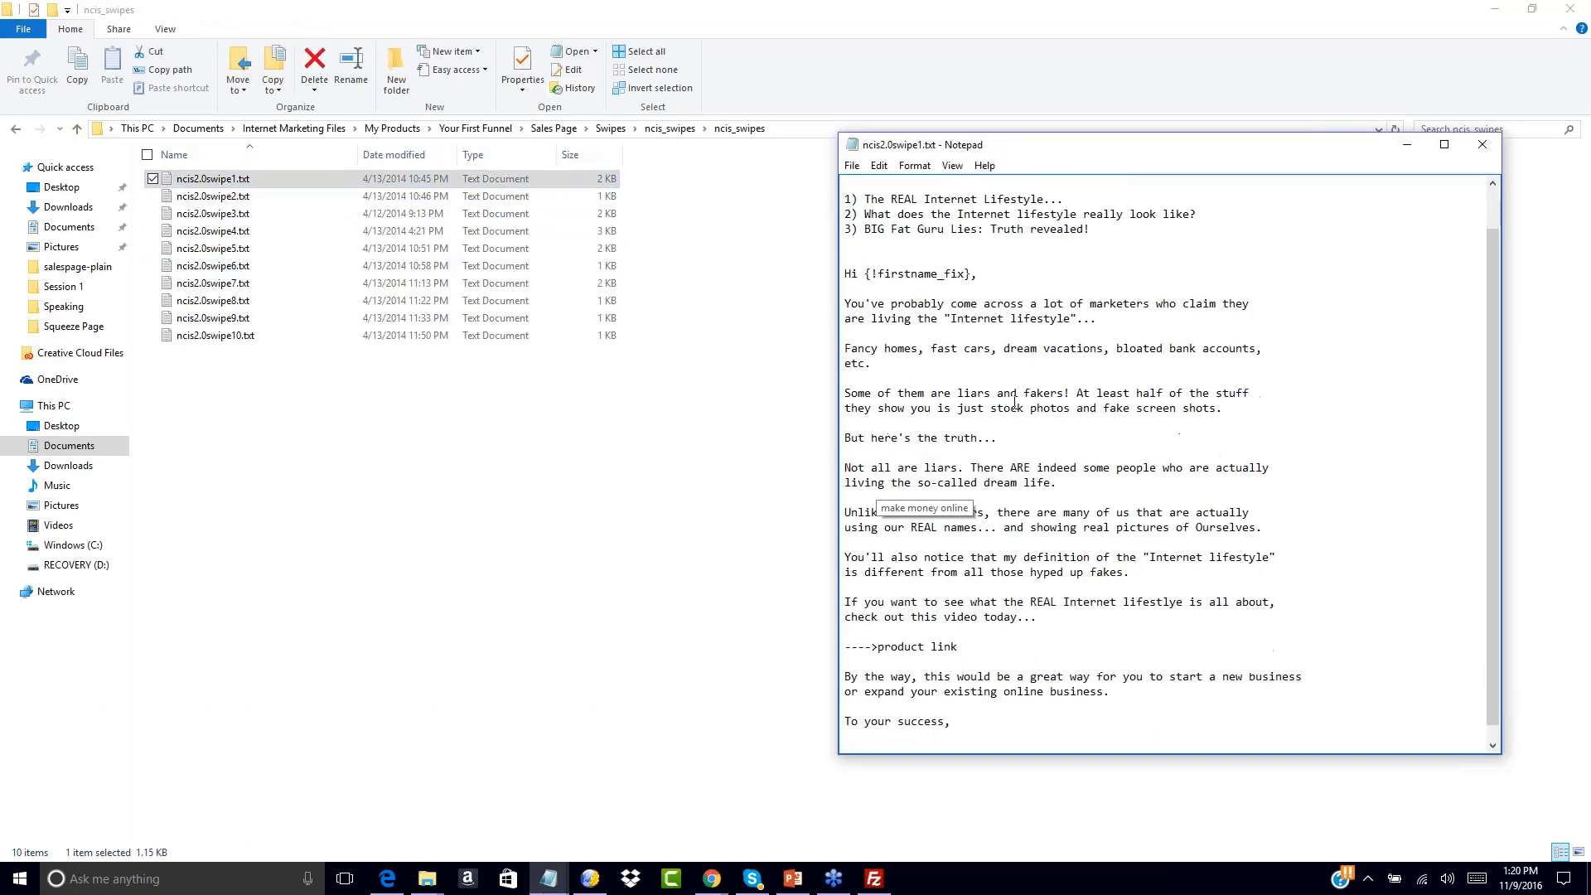
{"action": "scroll", "coordinate": [1014, 403], "scroll_direction": "up", "scroll_amount": 2}
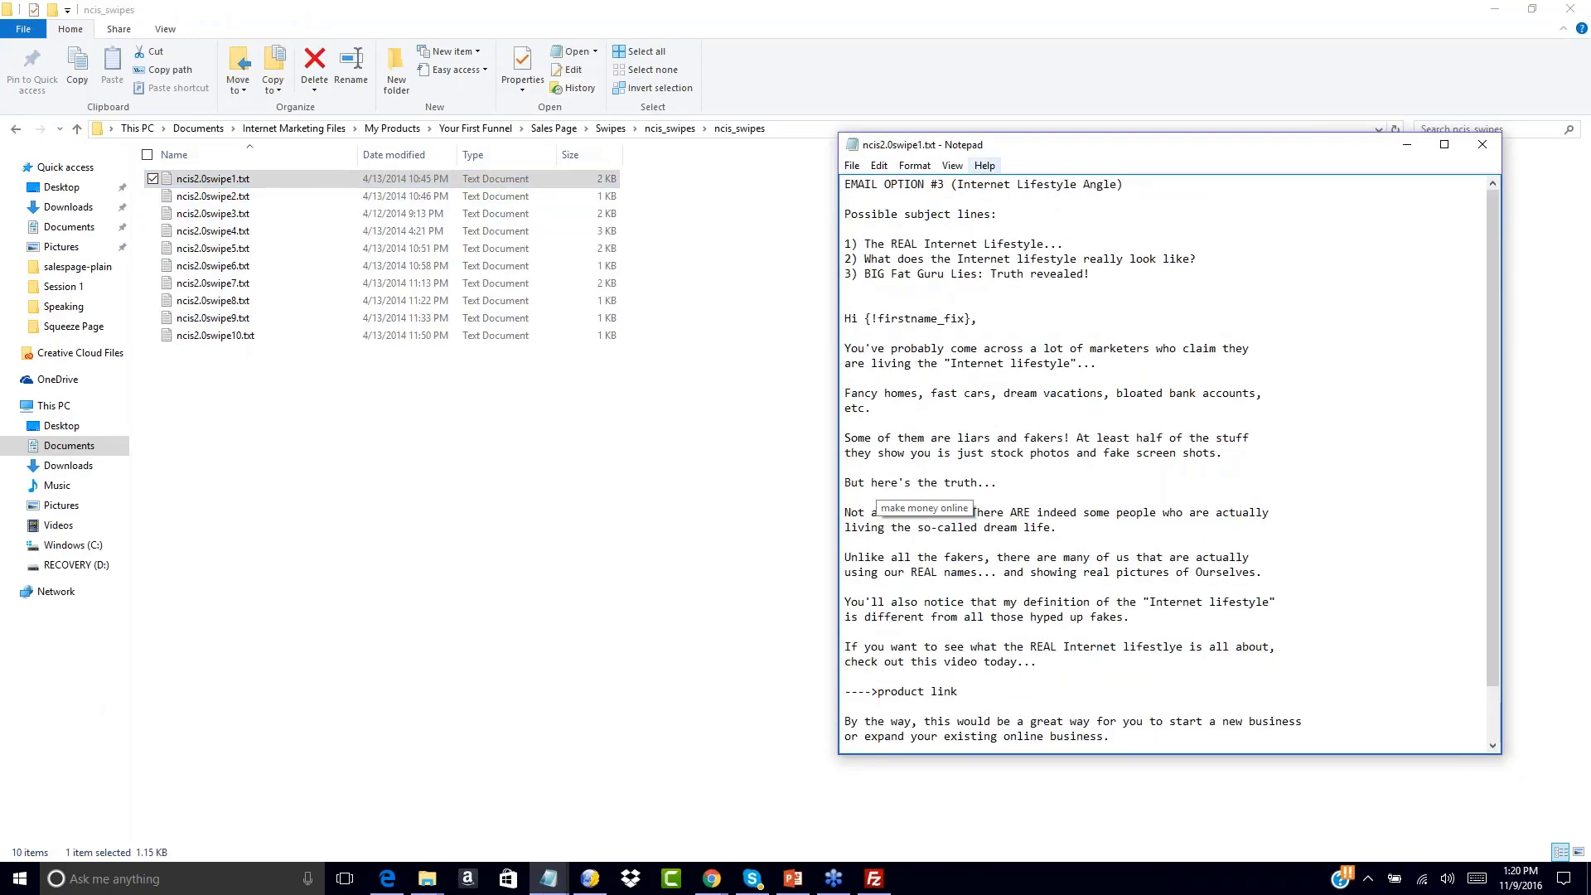
Paste the swipe's subject 'The REAL Internet Lifestyle...' and its email body into the message
{"action": "left_click_drag", "start_coordinate": [864, 245], "coordinate": [1067, 243]}
{"action": "key", "text": "ctrl+c"}
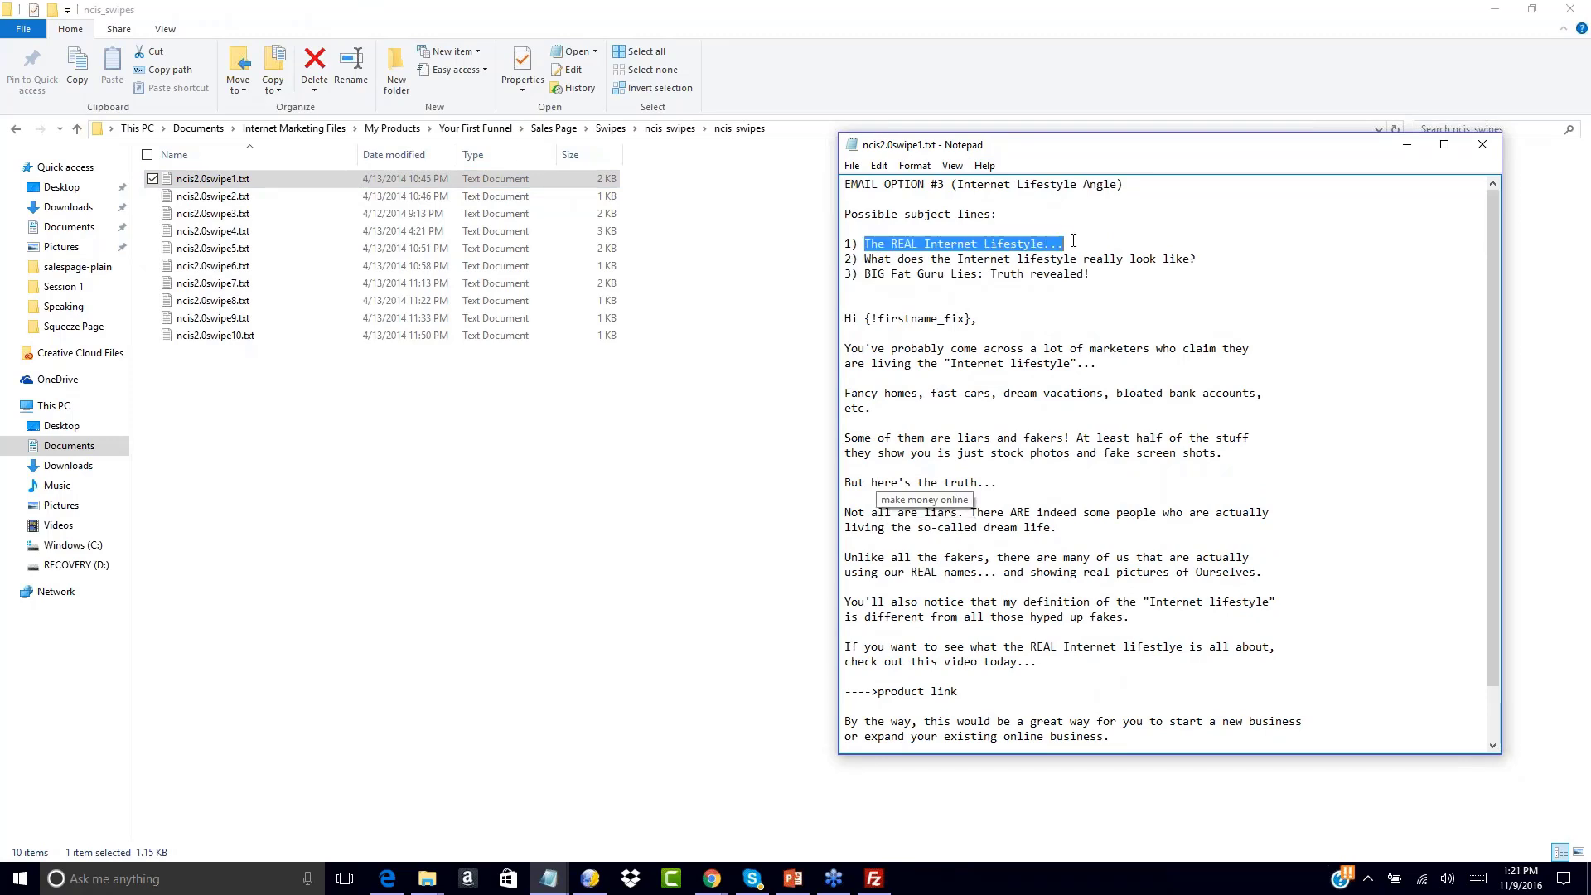
{"action": "left_click", "coordinate": [712, 879]}
{"action": "left_click", "coordinate": [1067, 812]}
{"action": "left_click", "coordinate": [97, 120]}
{"action": "key", "text": "ctrl+v"}
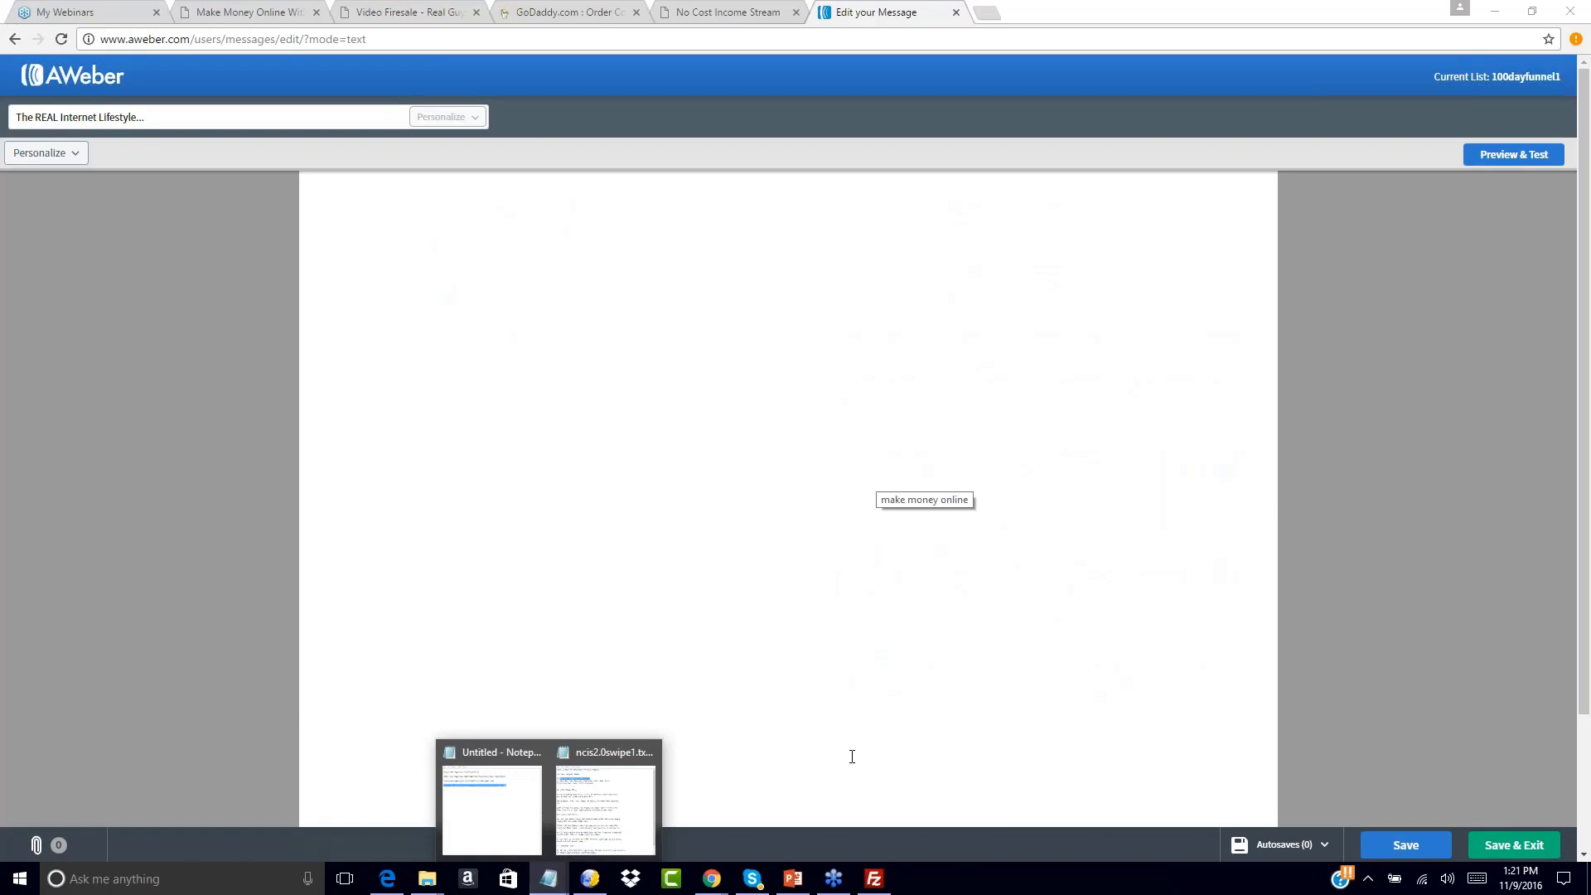
{"action": "left_click", "coordinate": [623, 792]}
{"action": "left_click_drag", "start_coordinate": [845, 318], "coordinate": [1040, 792]}
{"action": "key", "text": "ctrl+c"}
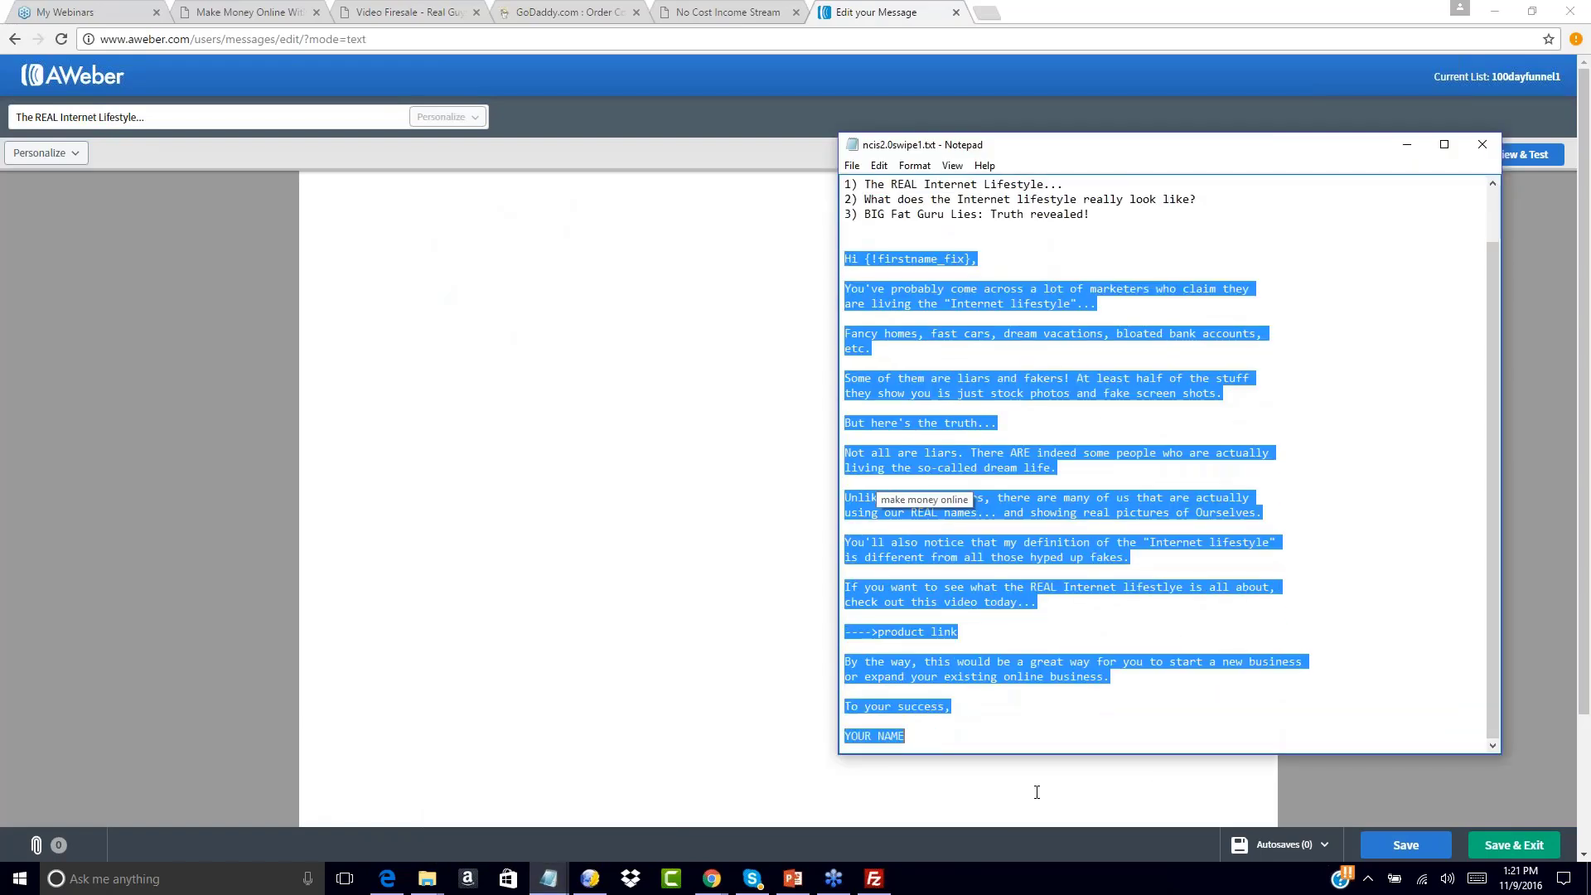
{"action": "left_click", "coordinate": [333, 192]}
{"action": "key", "text": "ctrl+v"}
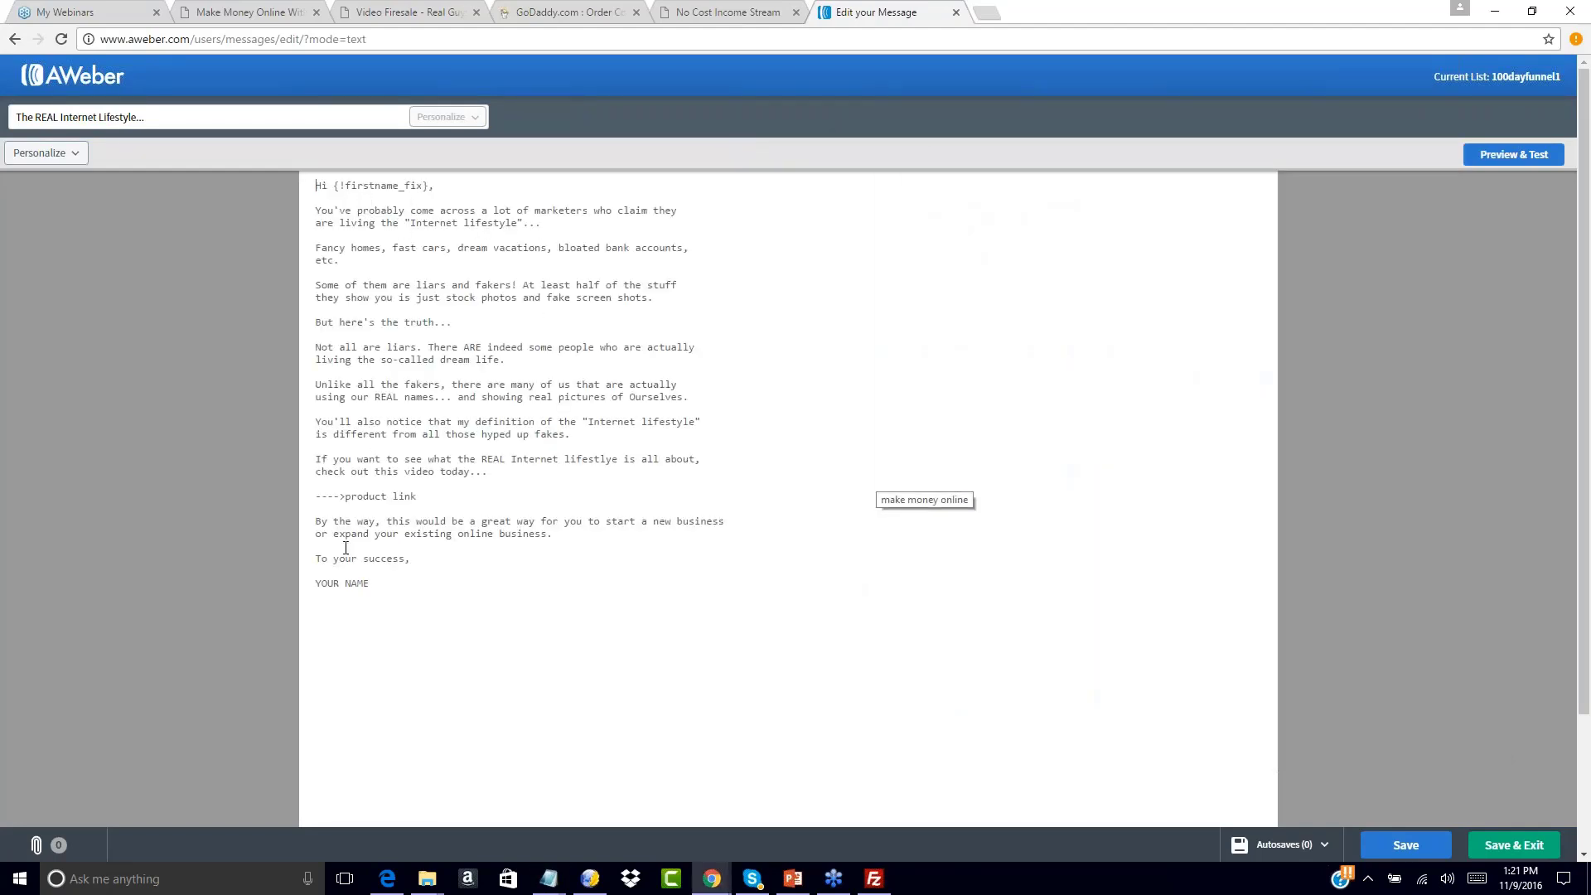
Replace the product link placeholder with the salespage1.html URL and YOUR NAME with the sender's name
{"action": "left_click_drag", "start_coordinate": [345, 496], "coordinate": [417, 497]}
{"action": "key", "text": "BackSpace"}
{"action": "mouse_move", "coordinate": [549, 878]}
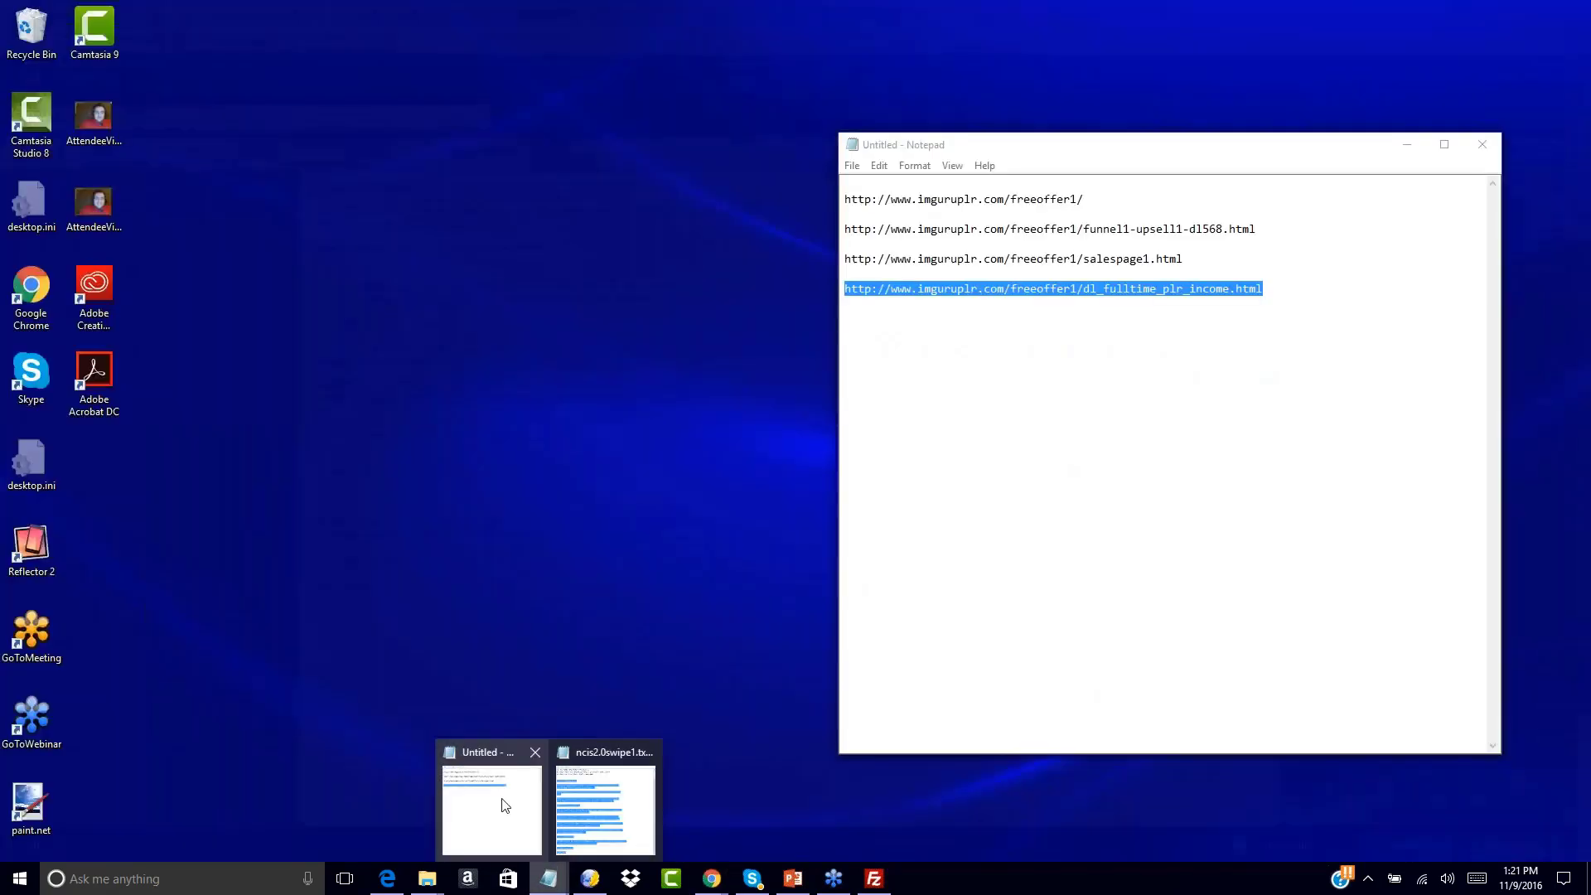
{"action": "left_click", "coordinate": [500, 804]}
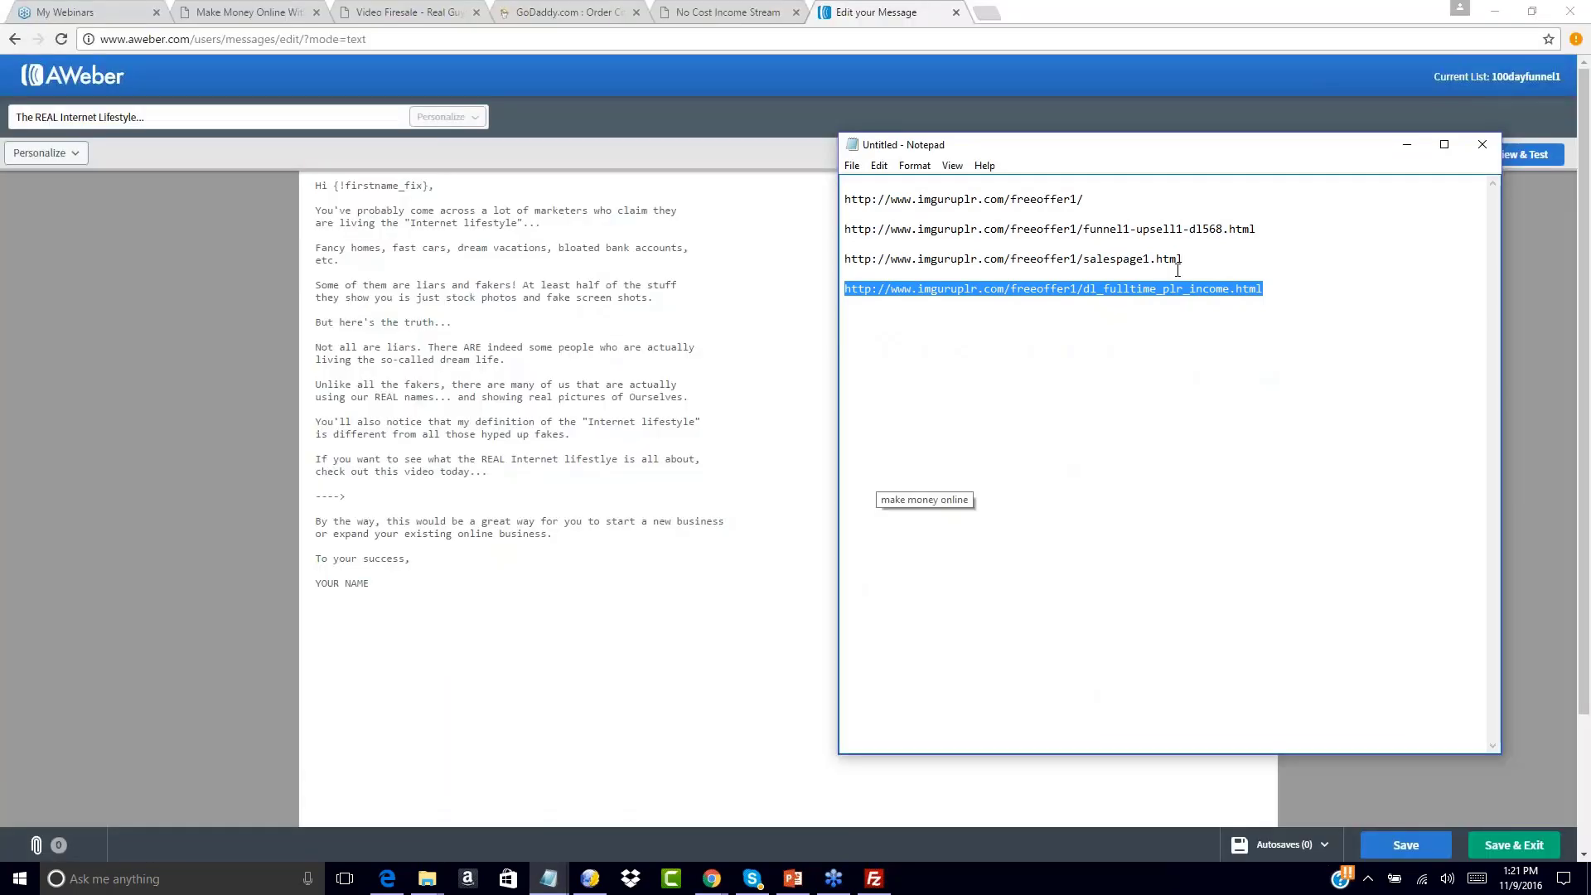
{"action": "left_click_drag", "start_coordinate": [1191, 261], "coordinate": [880, 248]}
{"action": "key", "text": "ctrl+c"}
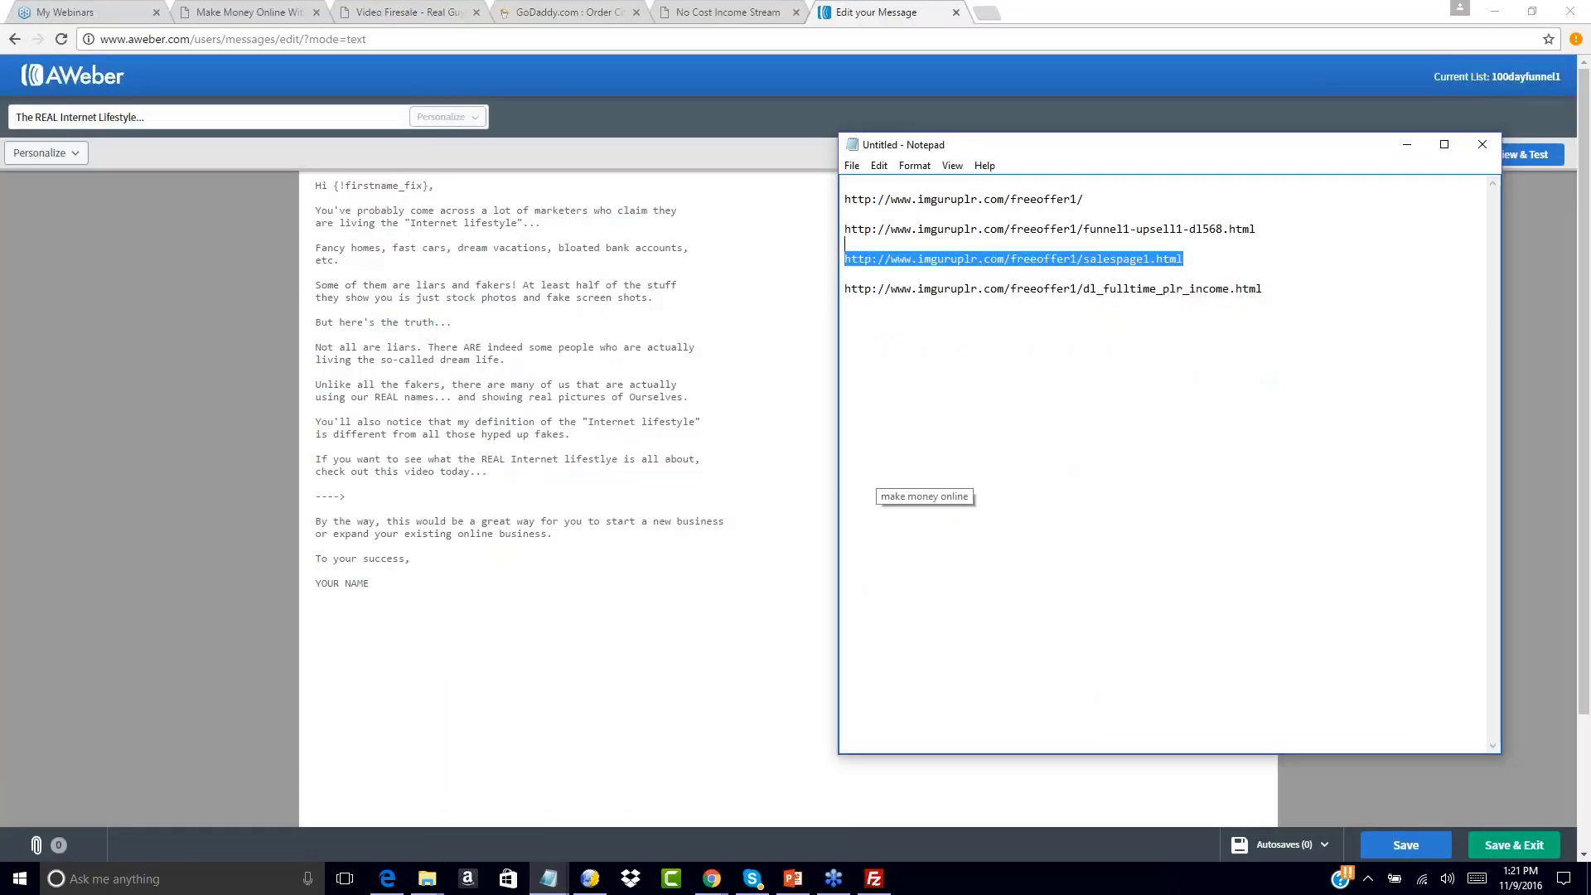
{"action": "left_click", "coordinate": [351, 492]}
{"action": "key", "text": "Return"}
{"action": "key", "text": "Return"}
{"action": "key", "text": "ctrl+v"}
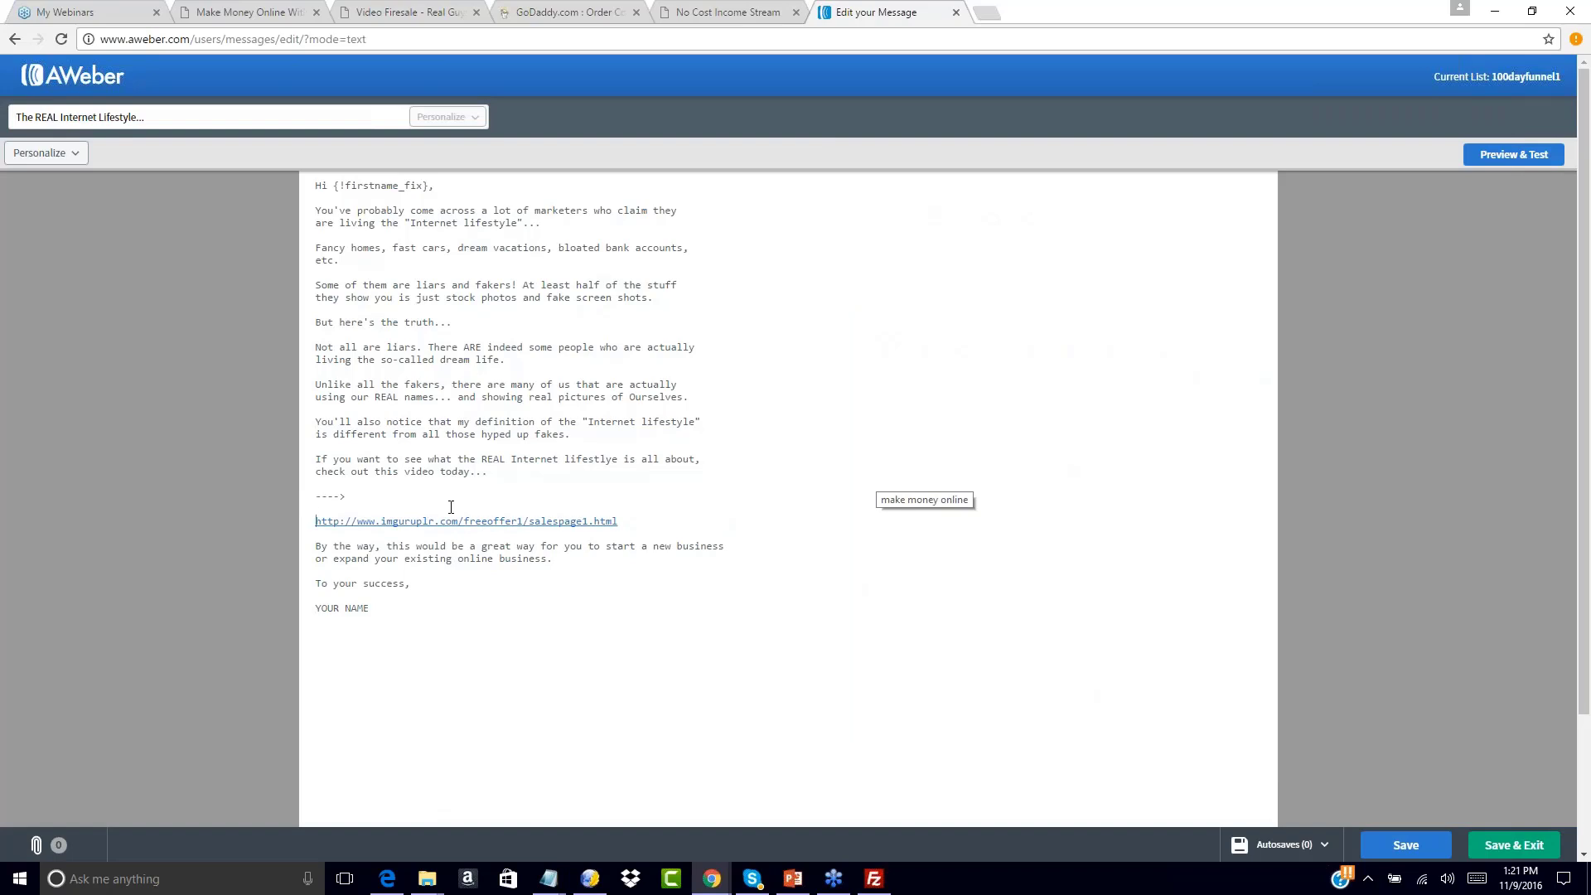
{"action": "key", "text": "BackSpace"}
{"action": "key", "text": "BackSpace"}
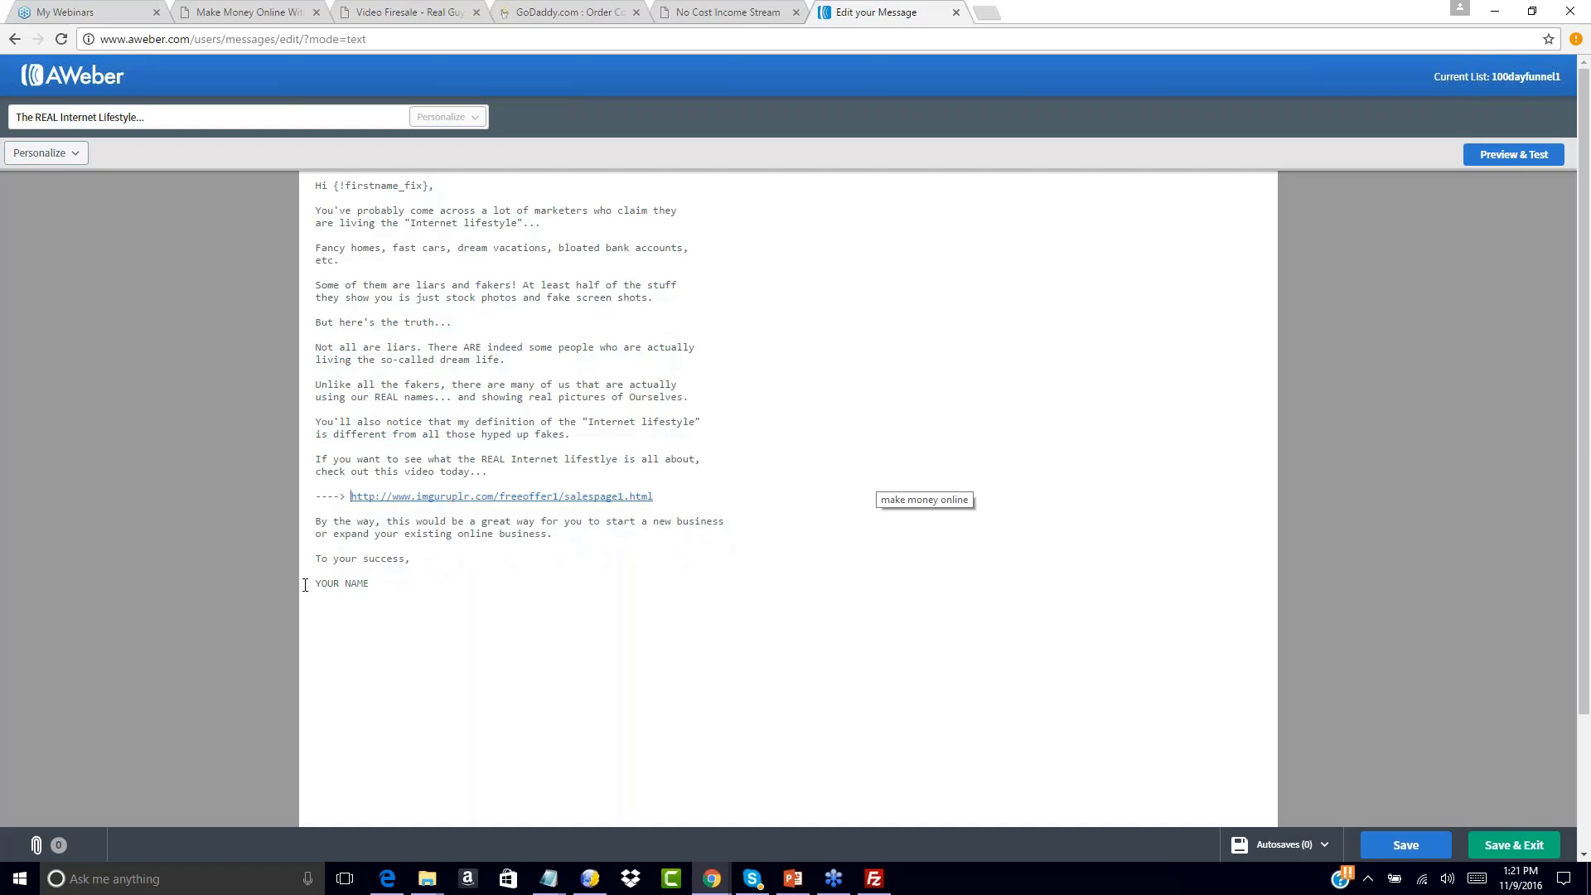
{"action": "left_click_drag", "start_coordinate": [317, 586], "coordinate": [394, 585]}
{"action": "type", "text": "John Smith"}
{"action": "scroll", "coordinate": [1439, 437], "scroll_direction": "down", "scroll_amount": 2}
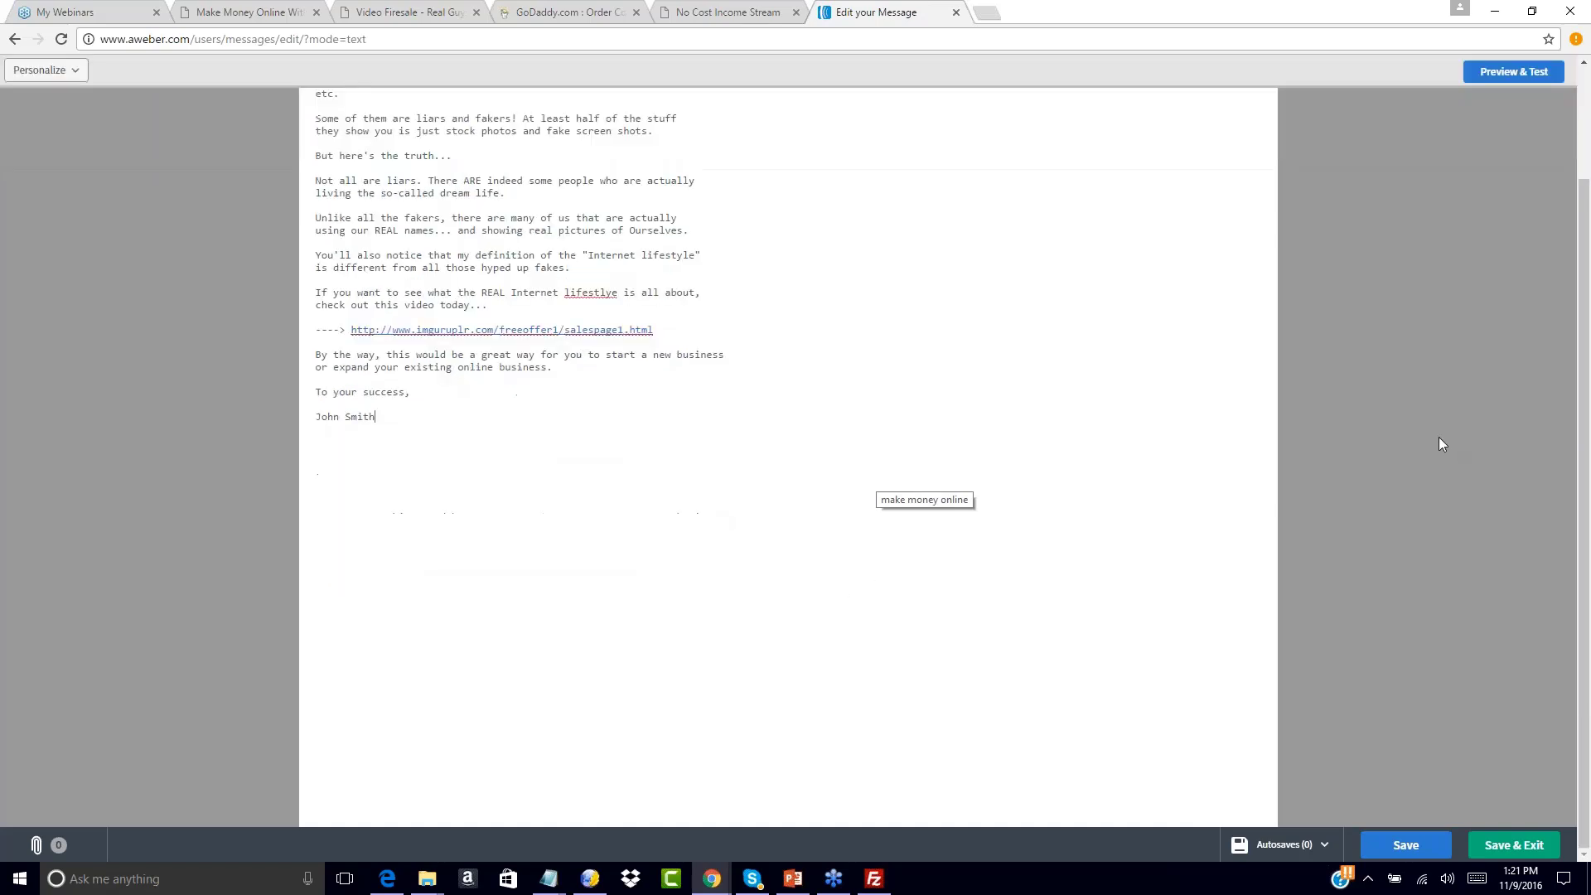
Save the Internet Lifestyle email and add it as follow-up 2, sent 1 day later
{"action": "left_click", "coordinate": [1514, 844]}
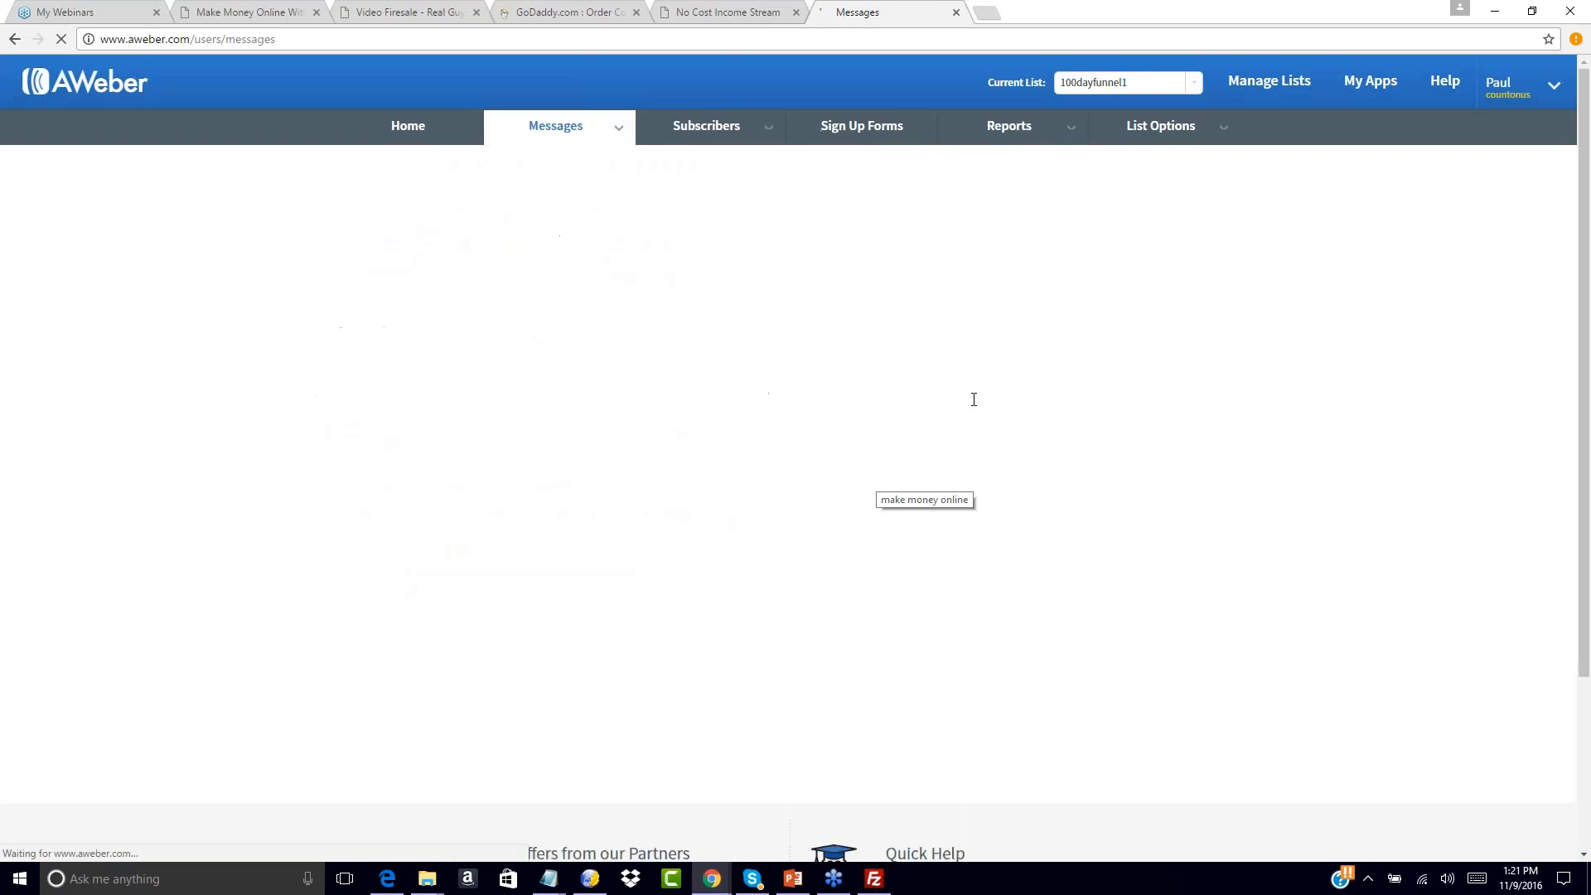
{"action": "double_click", "coordinate": [880, 499]}
{"action": "left_click", "coordinate": [721, 519]}
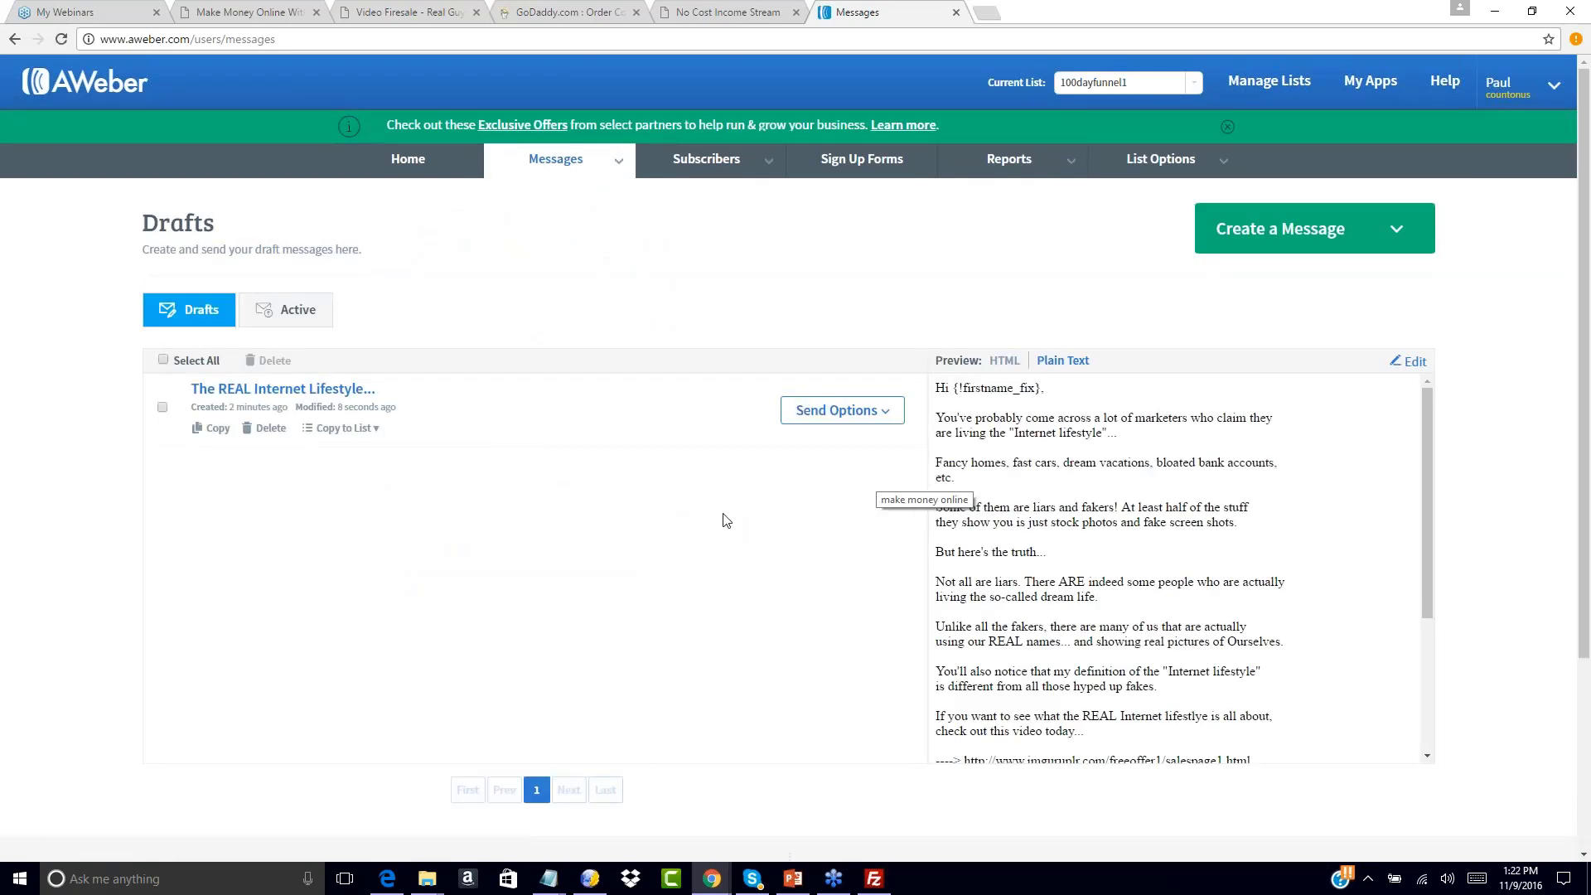
{"action": "left_click", "coordinate": [879, 410]}
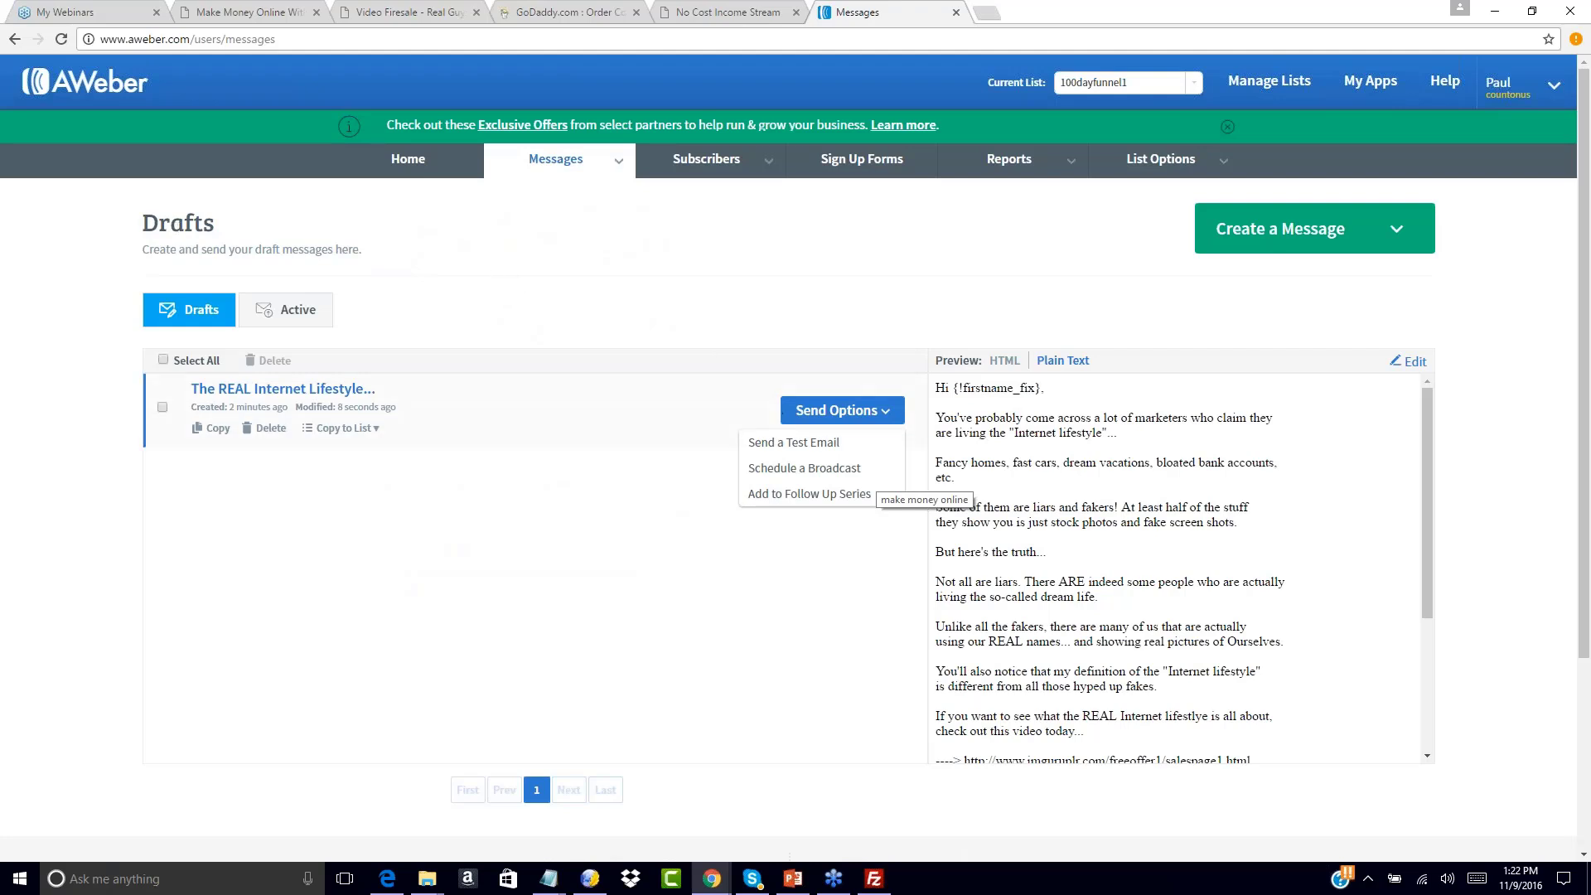
{"action": "left_click", "coordinate": [792, 495]}
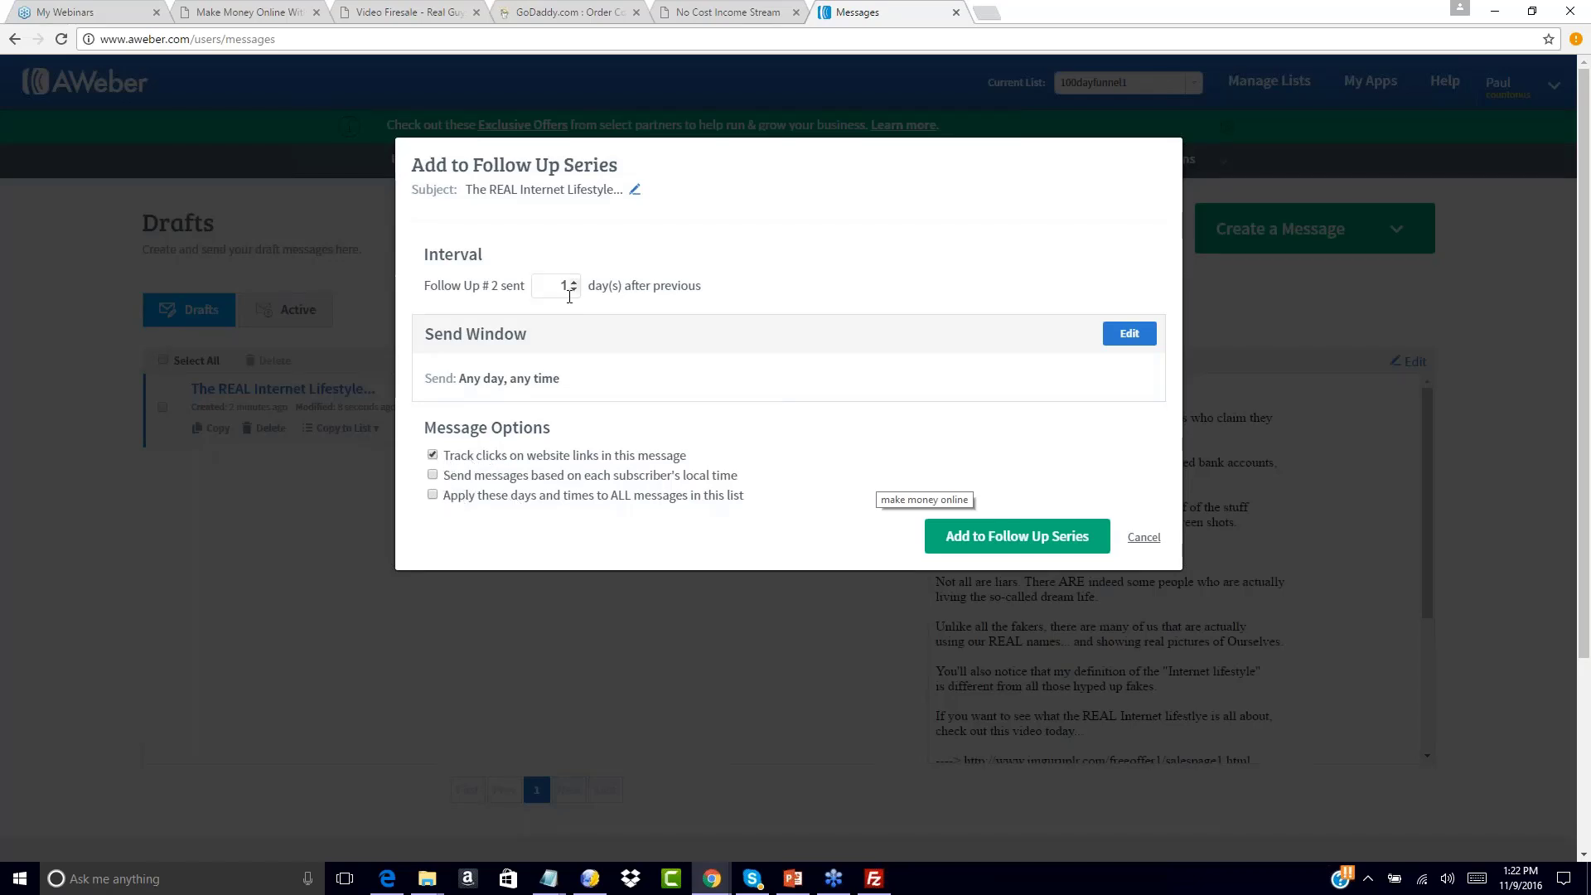
{"action": "left_click", "coordinate": [1015, 537]}
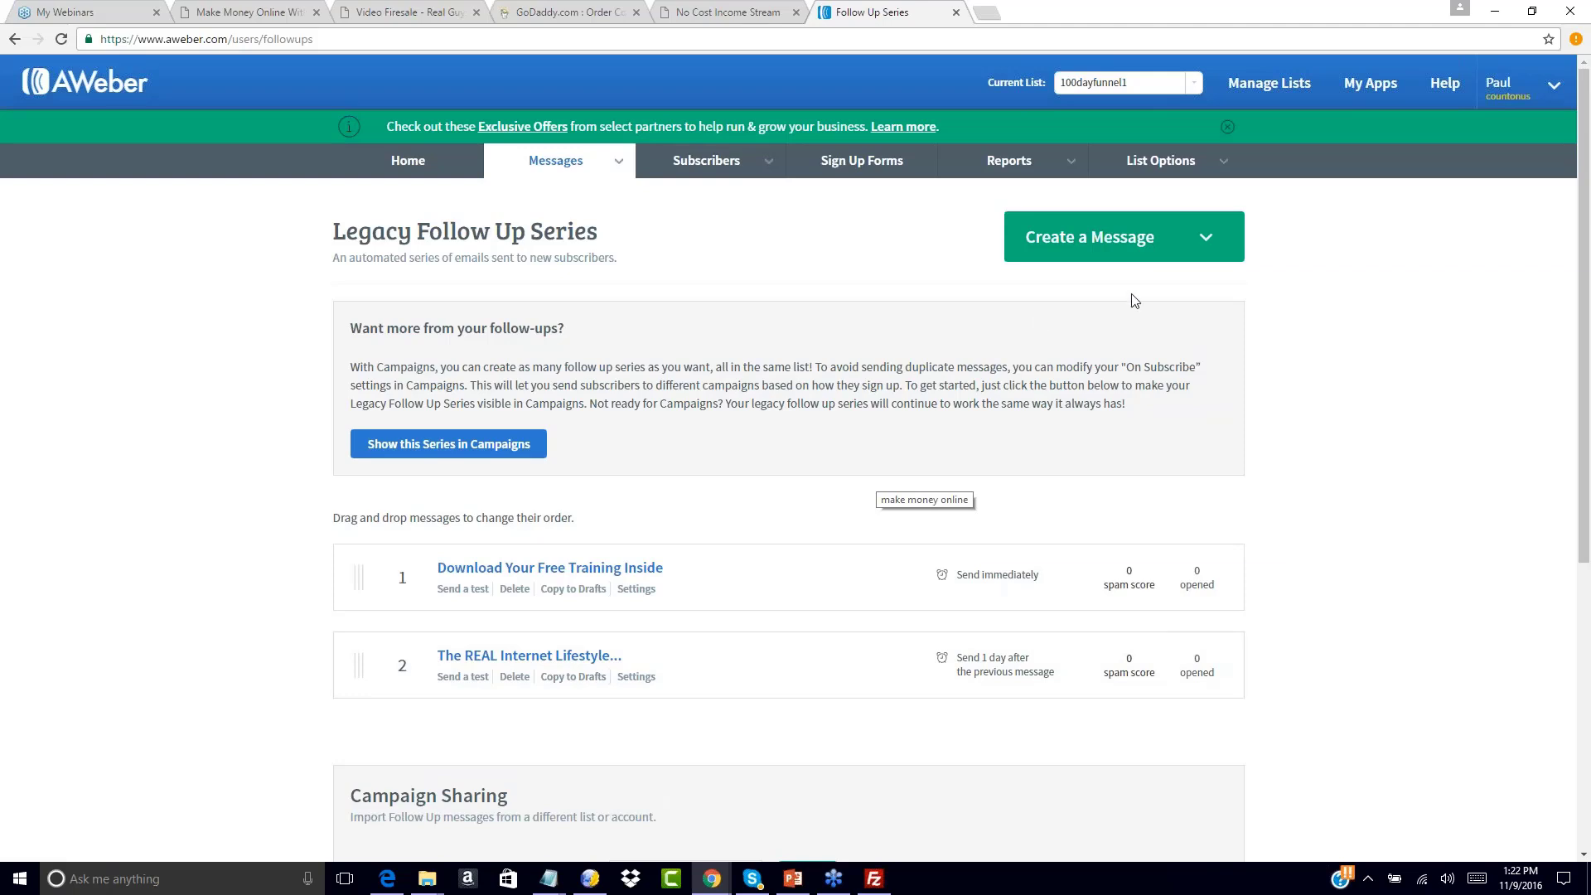
{"action": "left_click", "coordinate": [1211, 247]}
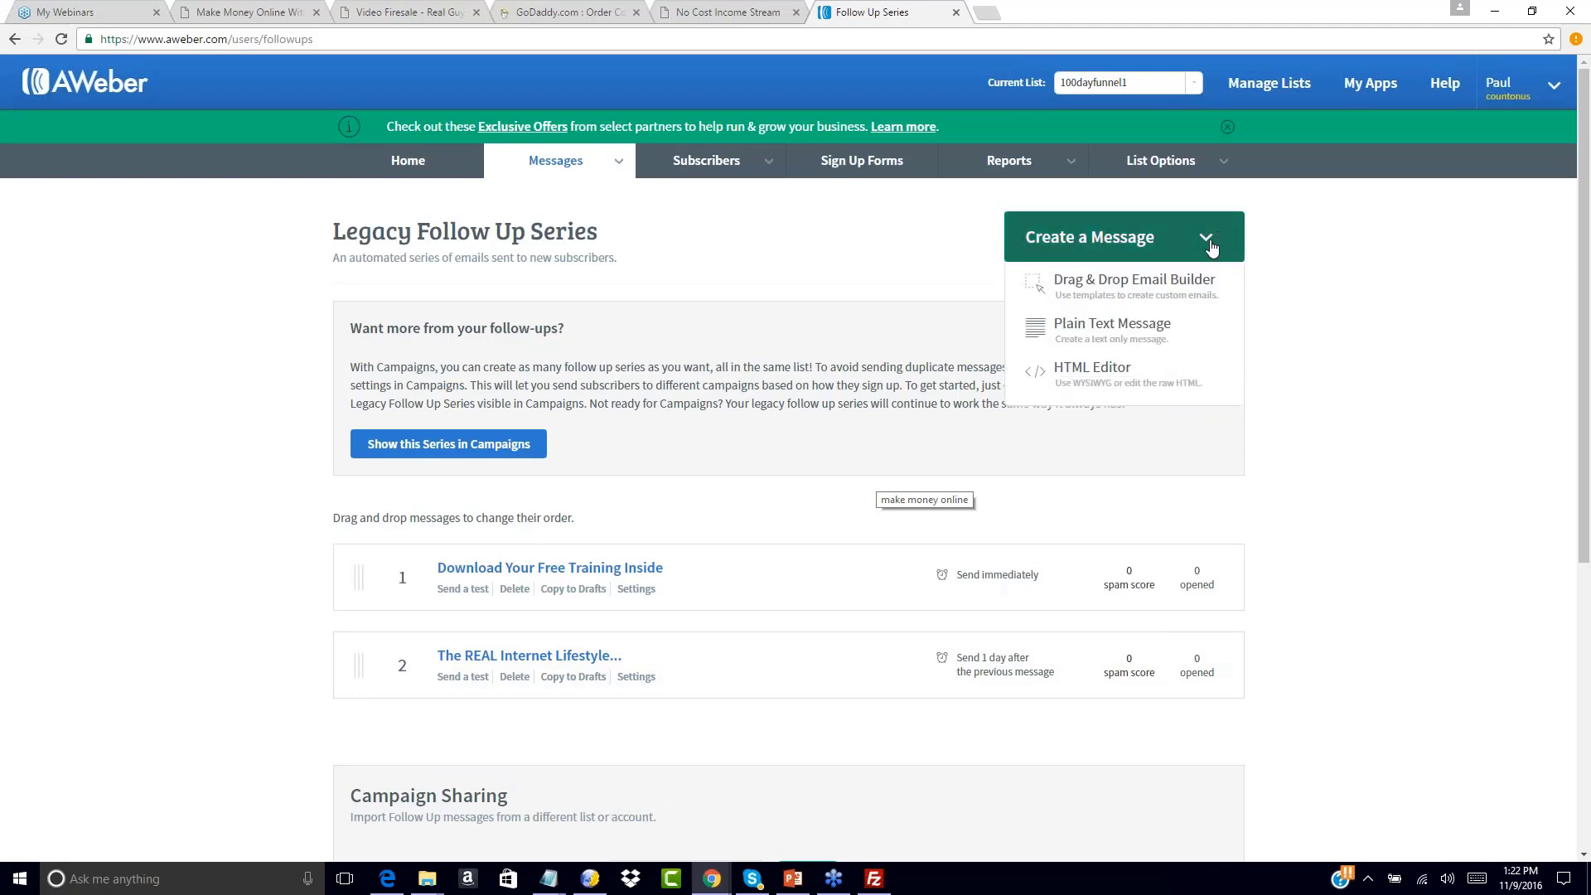
Start a plain-text message and paste subject 'The most frequently asked question (ANSWERED)' from ncis2.0swipe3.txt
{"action": "left_click", "coordinate": [1078, 336]}
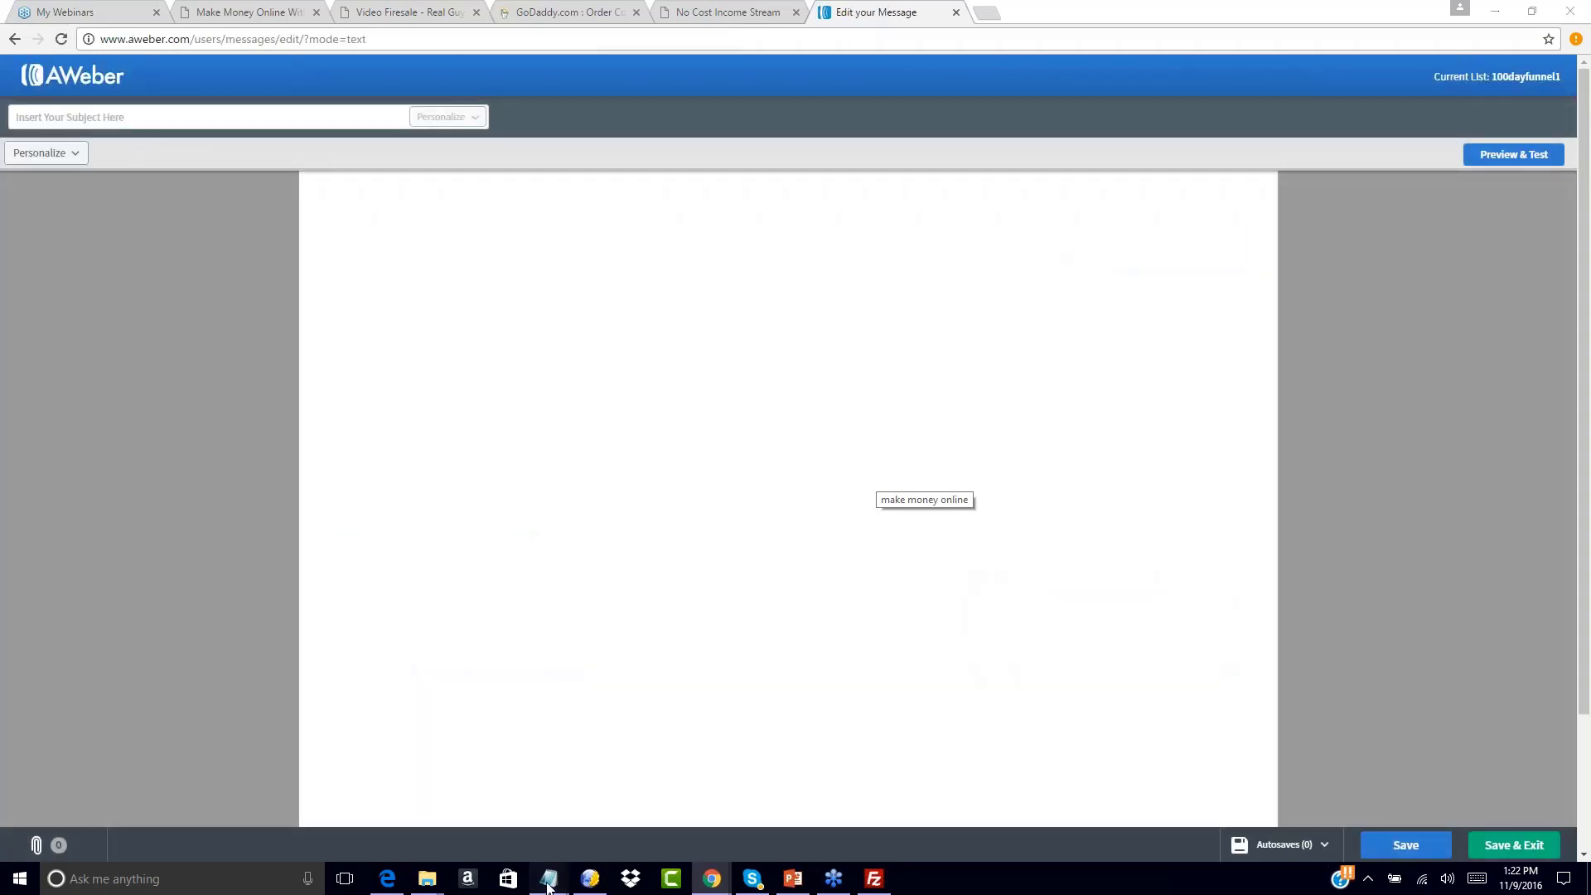
{"action": "mouse_move", "coordinate": [547, 887]}
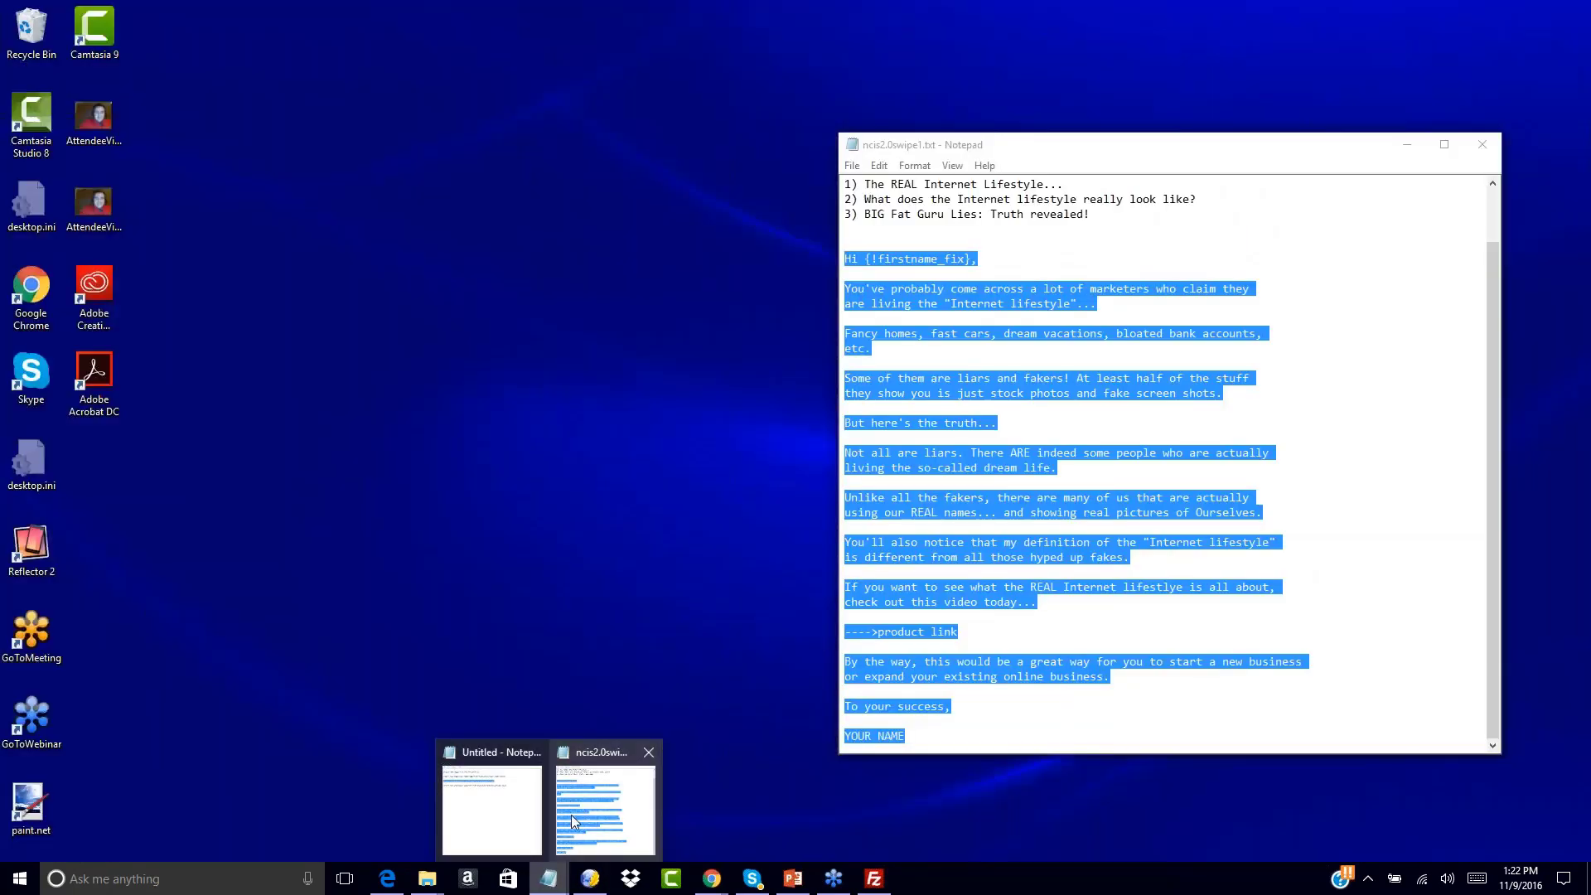
{"action": "left_click", "coordinate": [604, 796]}
{"action": "left_click", "coordinate": [1482, 144]}
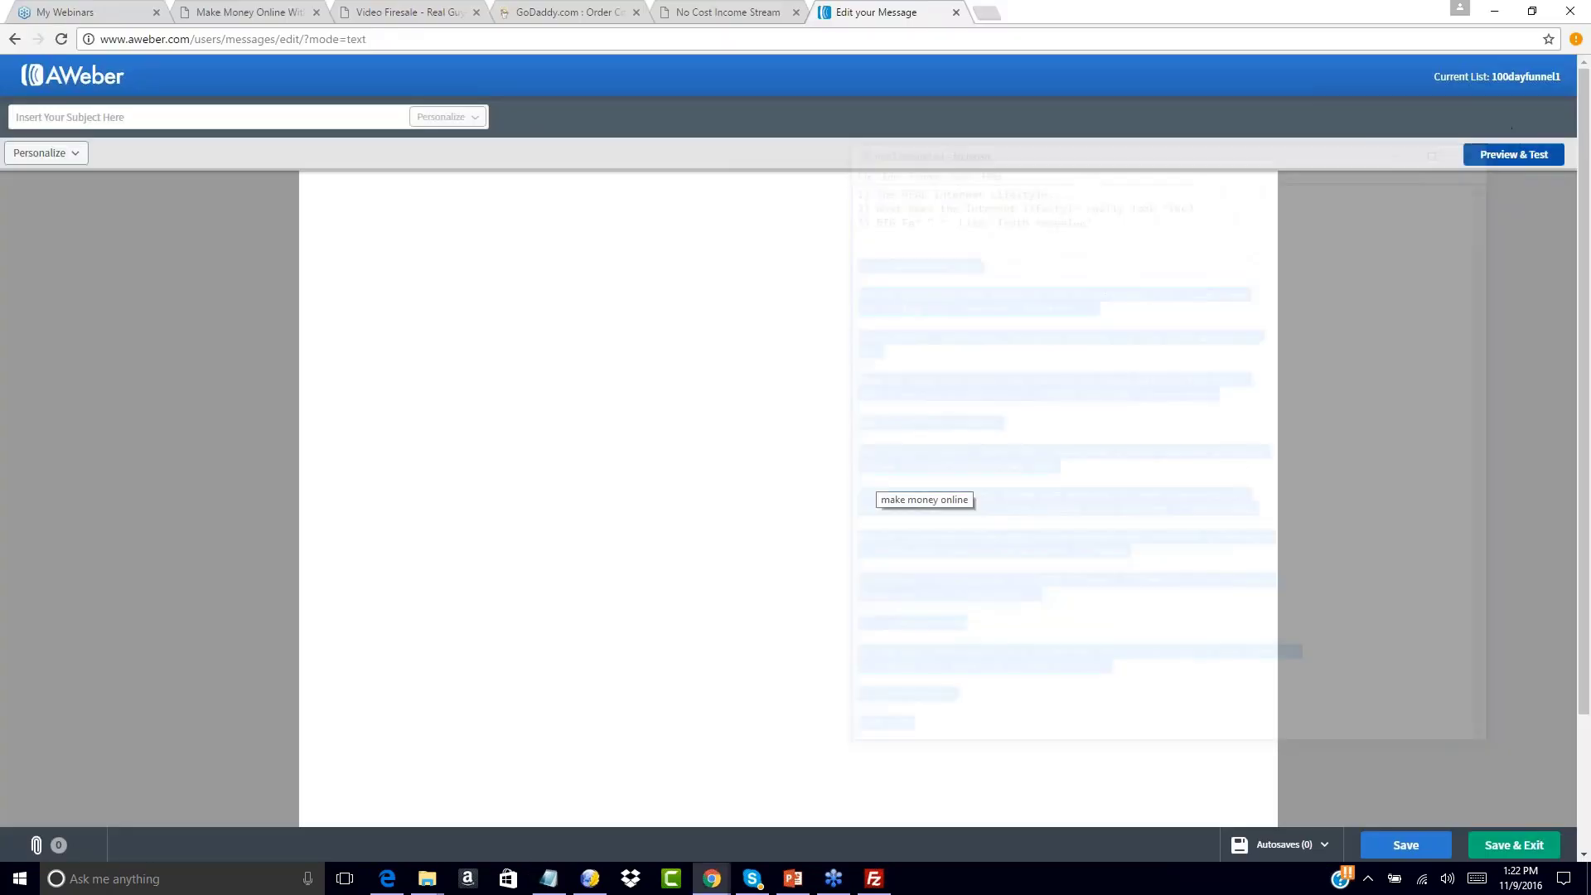
{"action": "mouse_move", "coordinate": [423, 883]}
{"action": "left_click", "coordinate": [374, 804]}
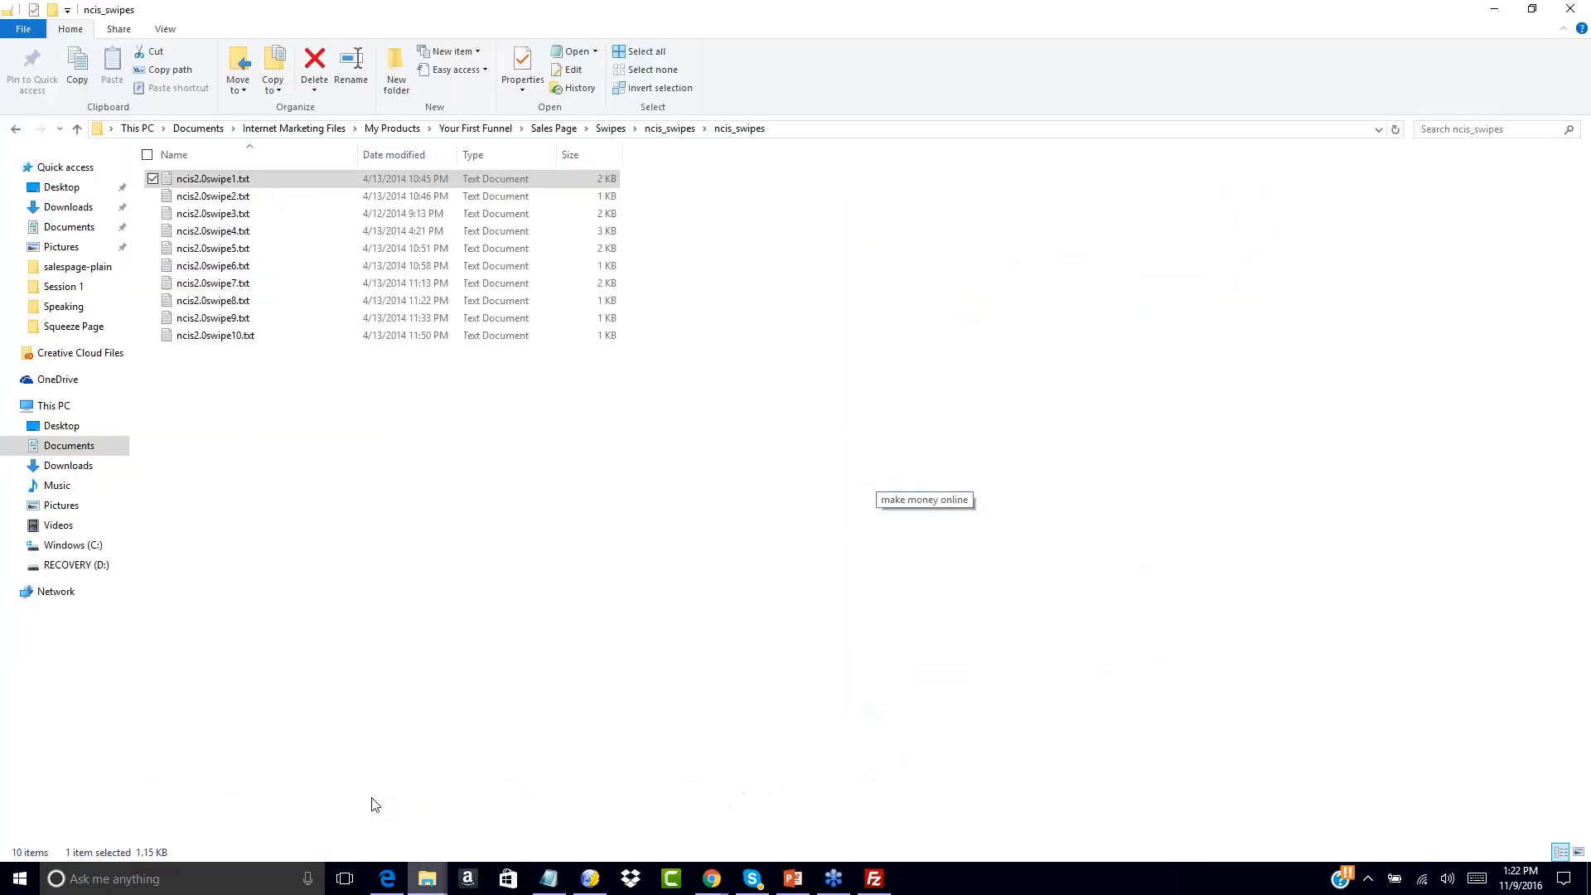
{"action": "double_click", "coordinate": [213, 215]}
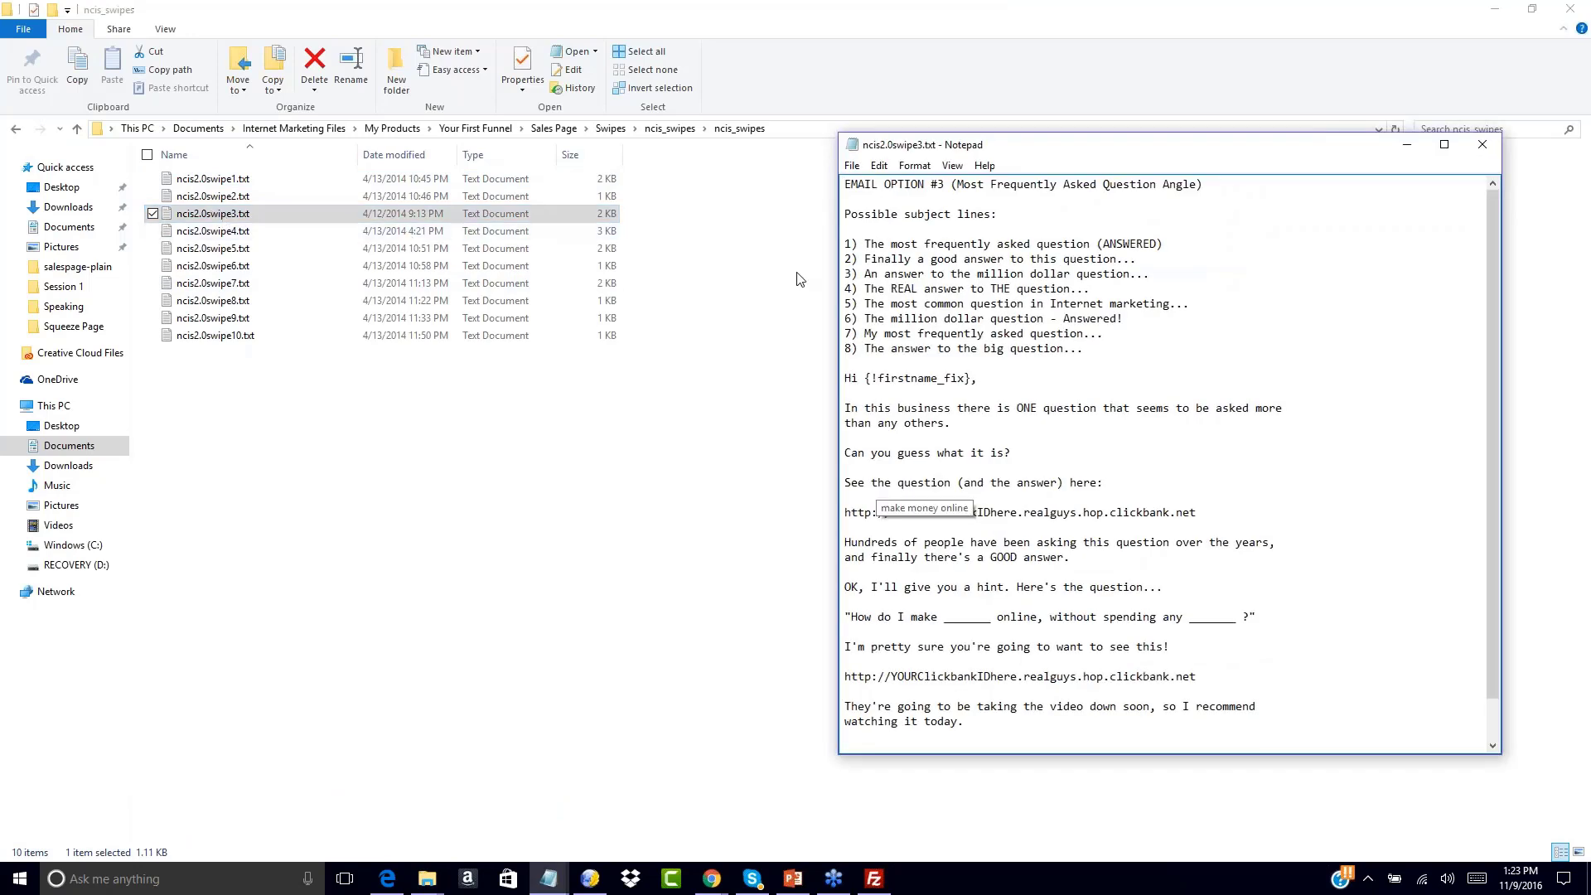
{"action": "left_click_drag", "start_coordinate": [866, 243], "coordinate": [1163, 244]}
{"action": "key", "text": "ctrl+c"}
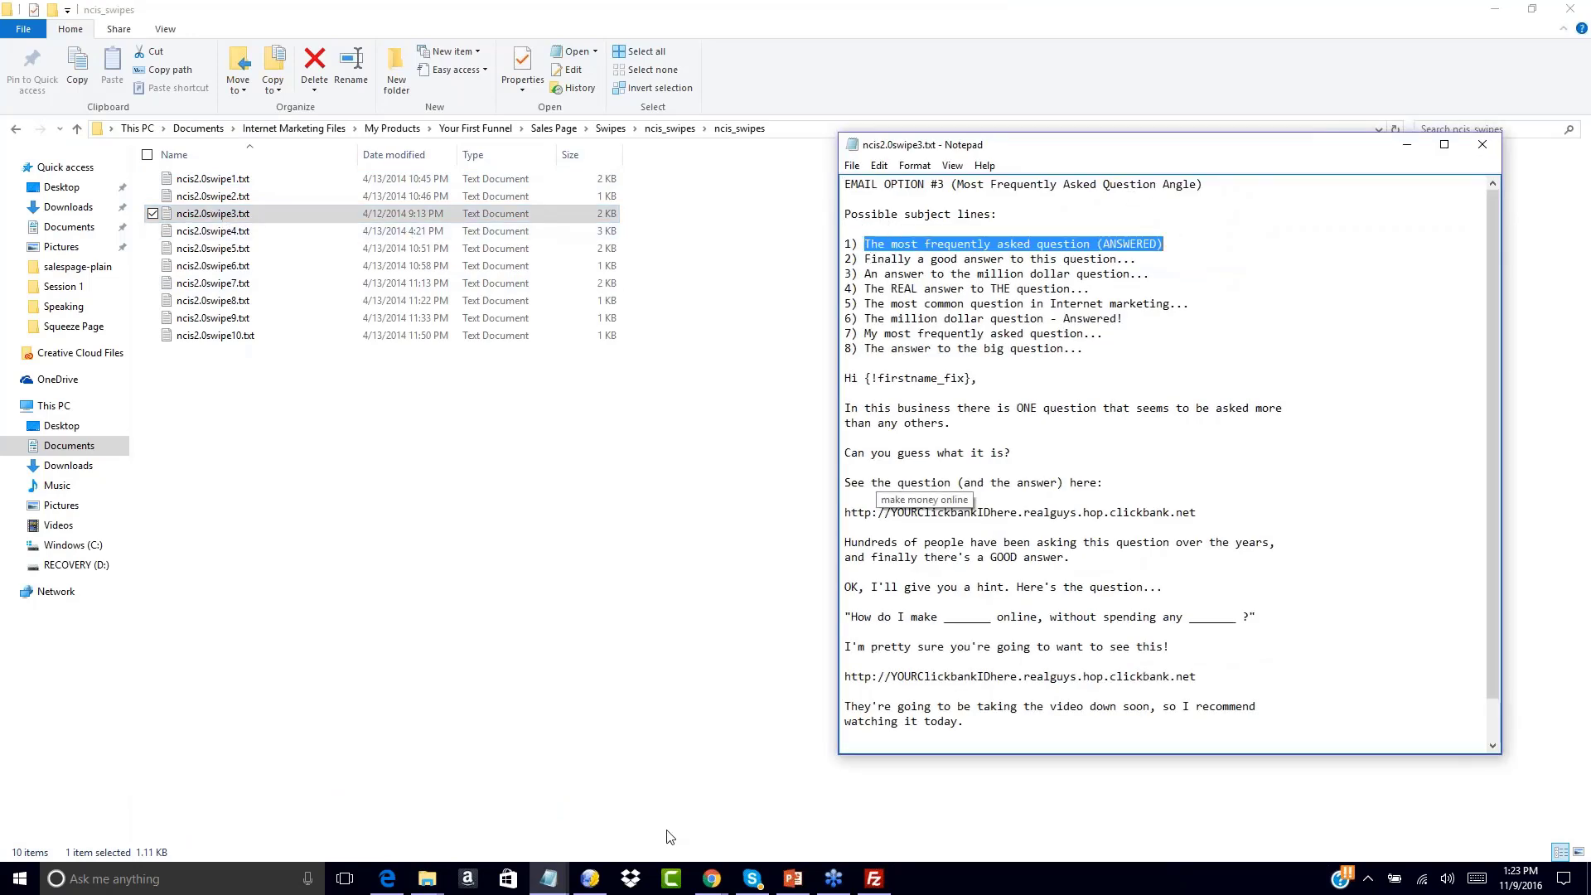
{"action": "mouse_move", "coordinate": [712, 880]}
{"action": "left_click", "coordinate": [1077, 802]}
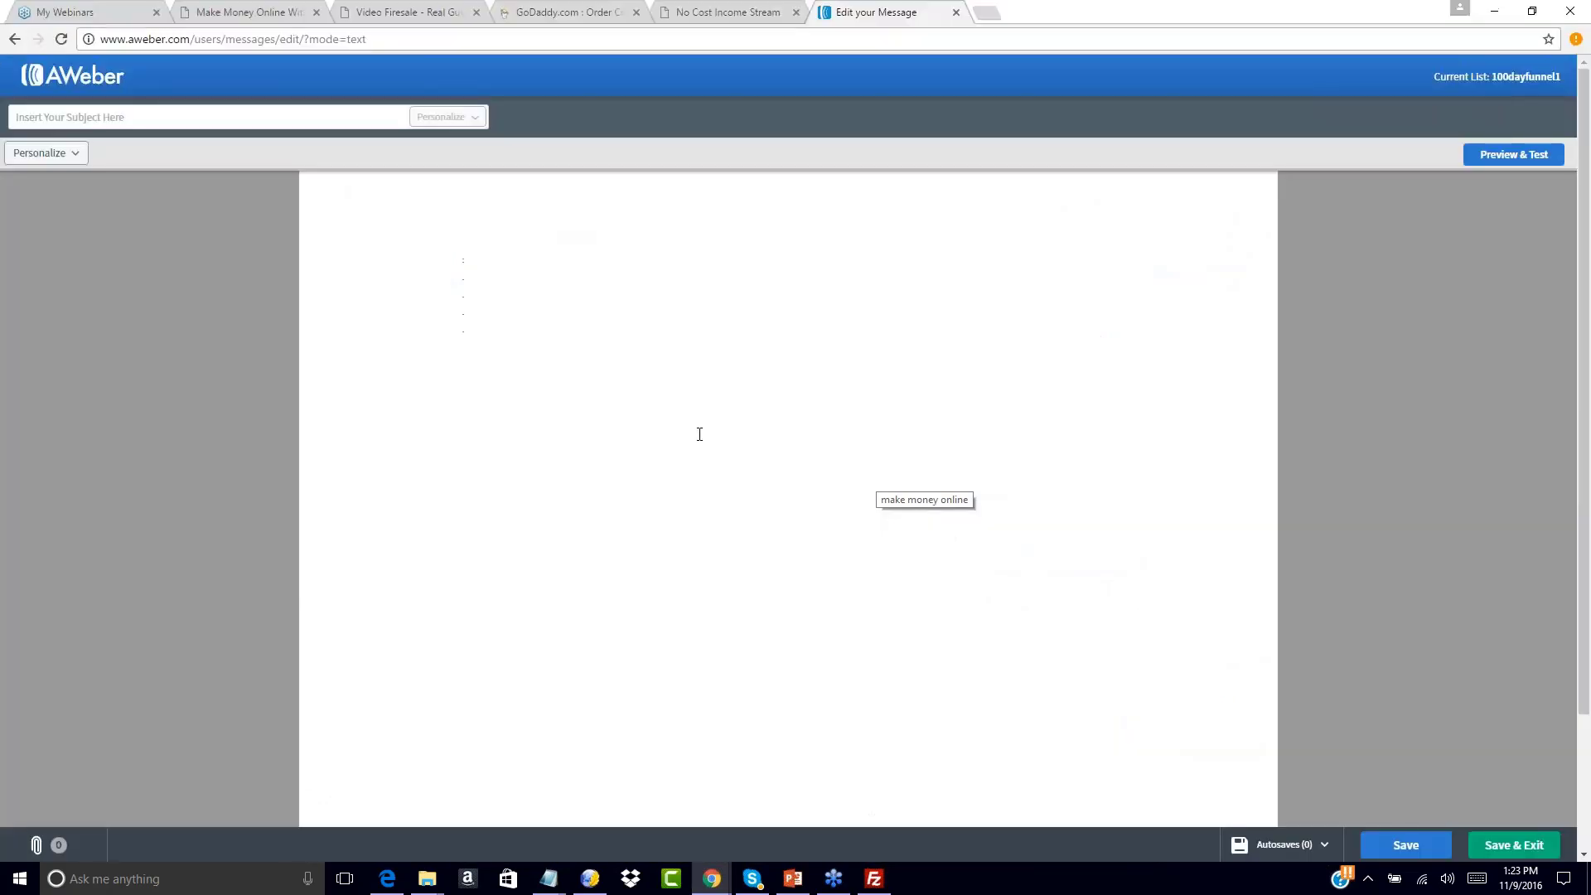
{"action": "left_click", "coordinate": [207, 117]}
{"action": "key", "text": "ctrl+v"}
Paste the swipe 3 email body into the message
{"action": "left_click", "coordinate": [333, 184]}
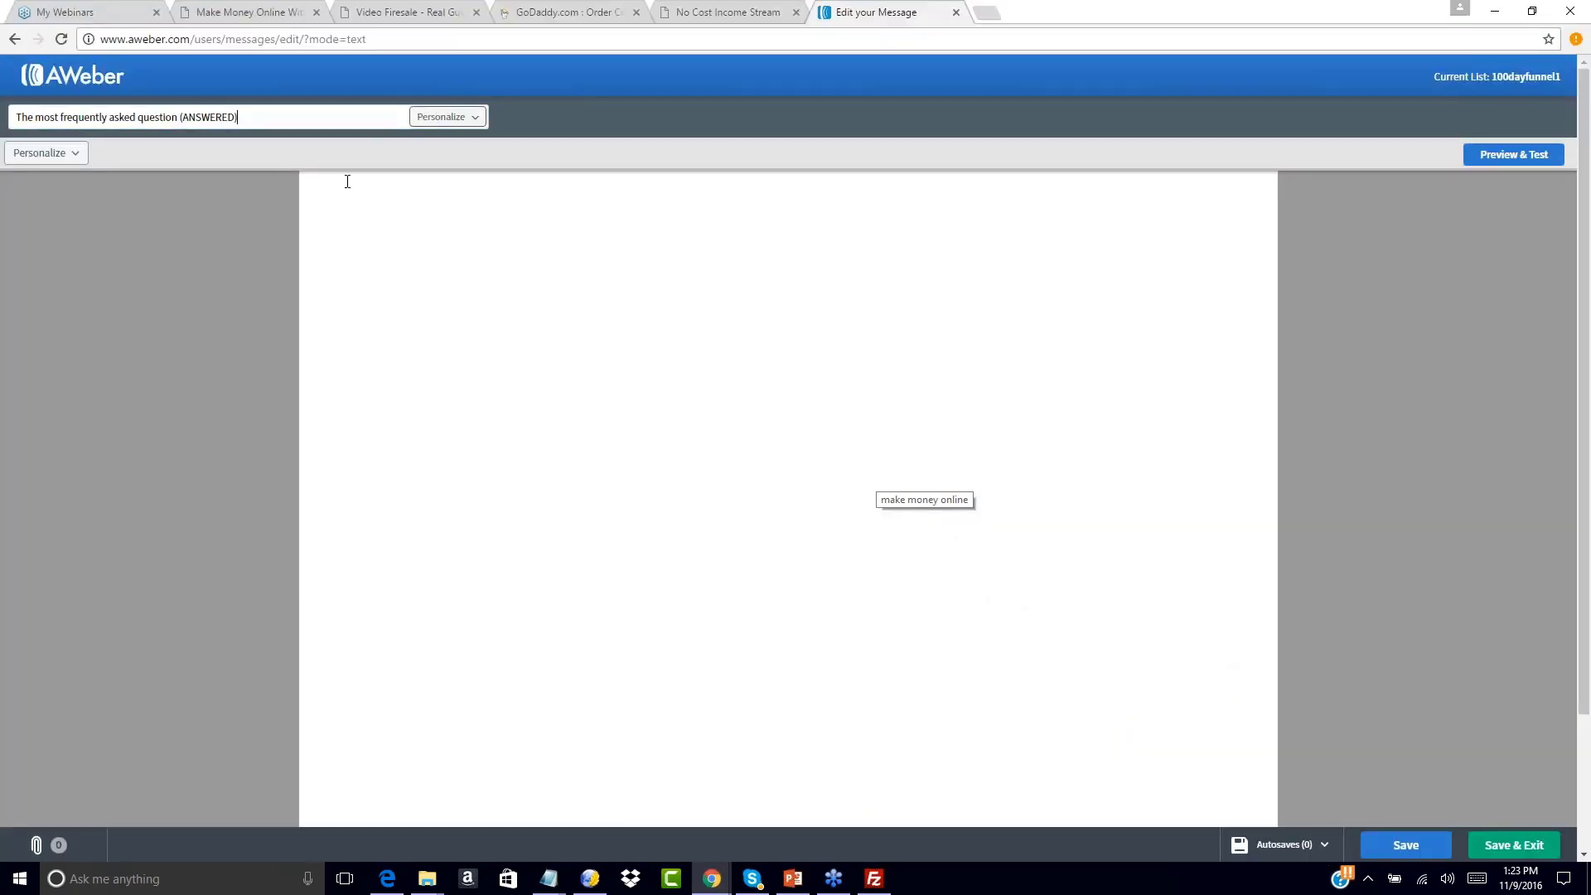
{"action": "mouse_move", "coordinate": [548, 878]}
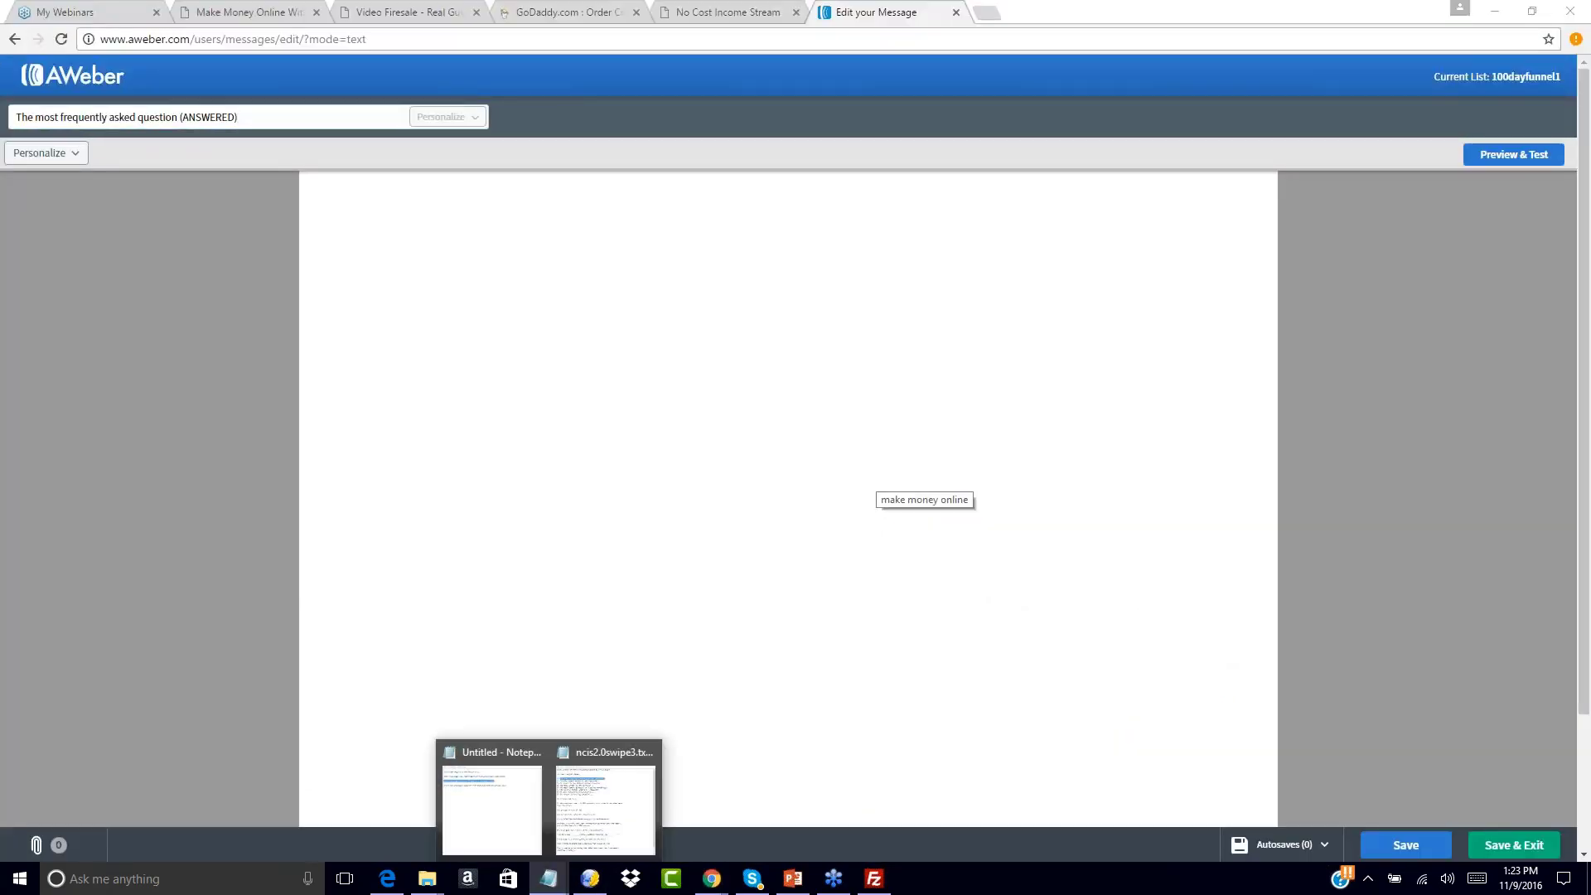
{"action": "left_click", "coordinate": [628, 783]}
{"action": "left_click_drag", "start_coordinate": [844, 378], "coordinate": [1058, 822]}
{"action": "key", "text": "ctrl+c"}
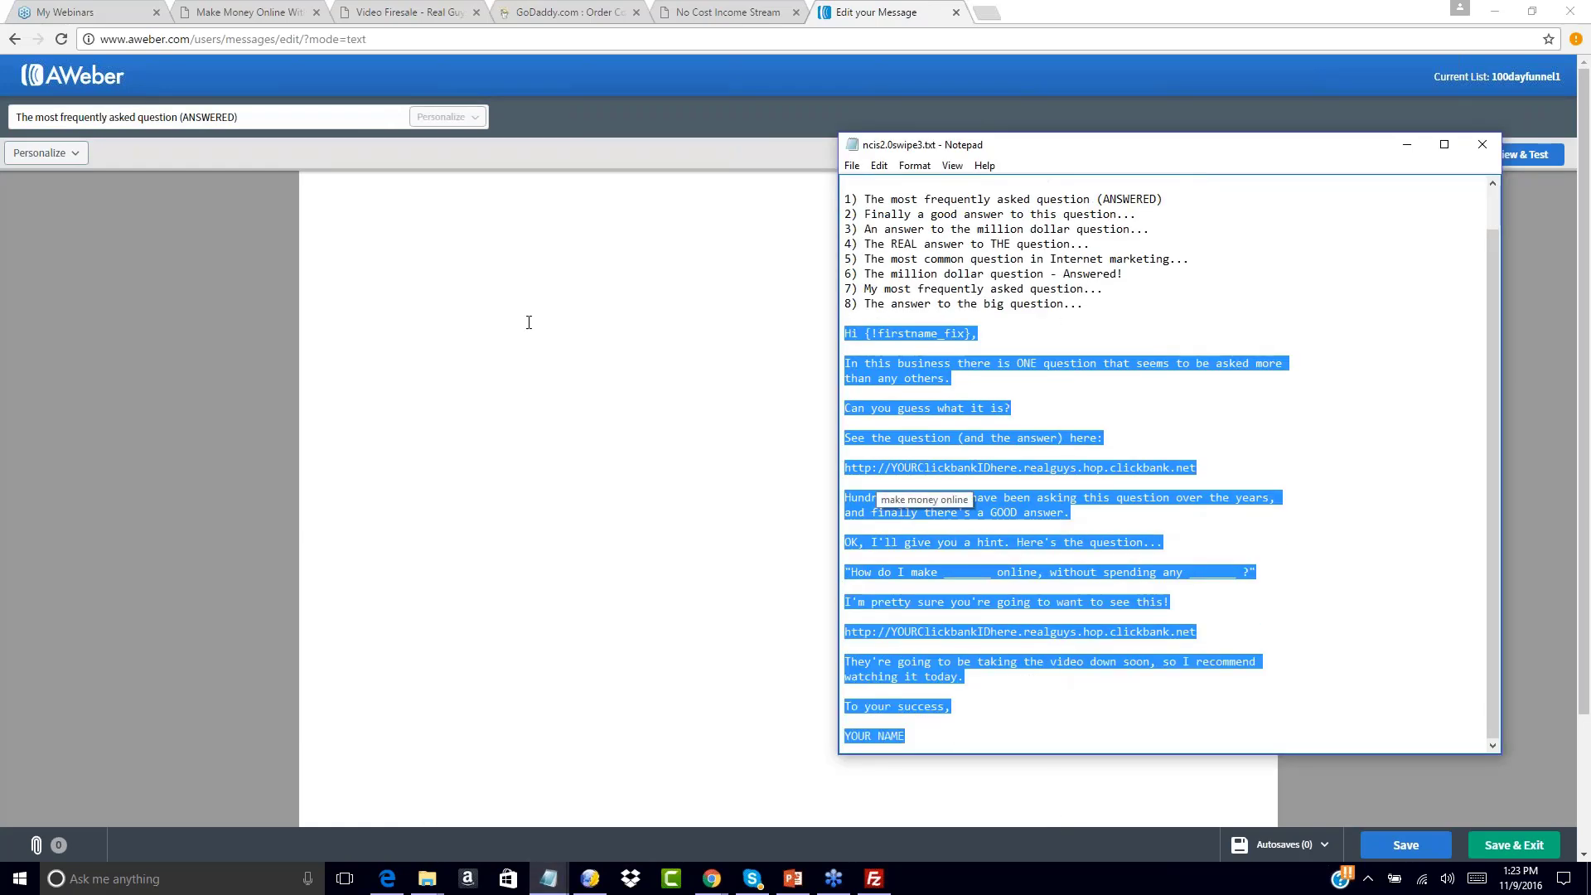
{"action": "left_click", "coordinate": [377, 220]}
{"action": "key", "text": "ctrl+v"}
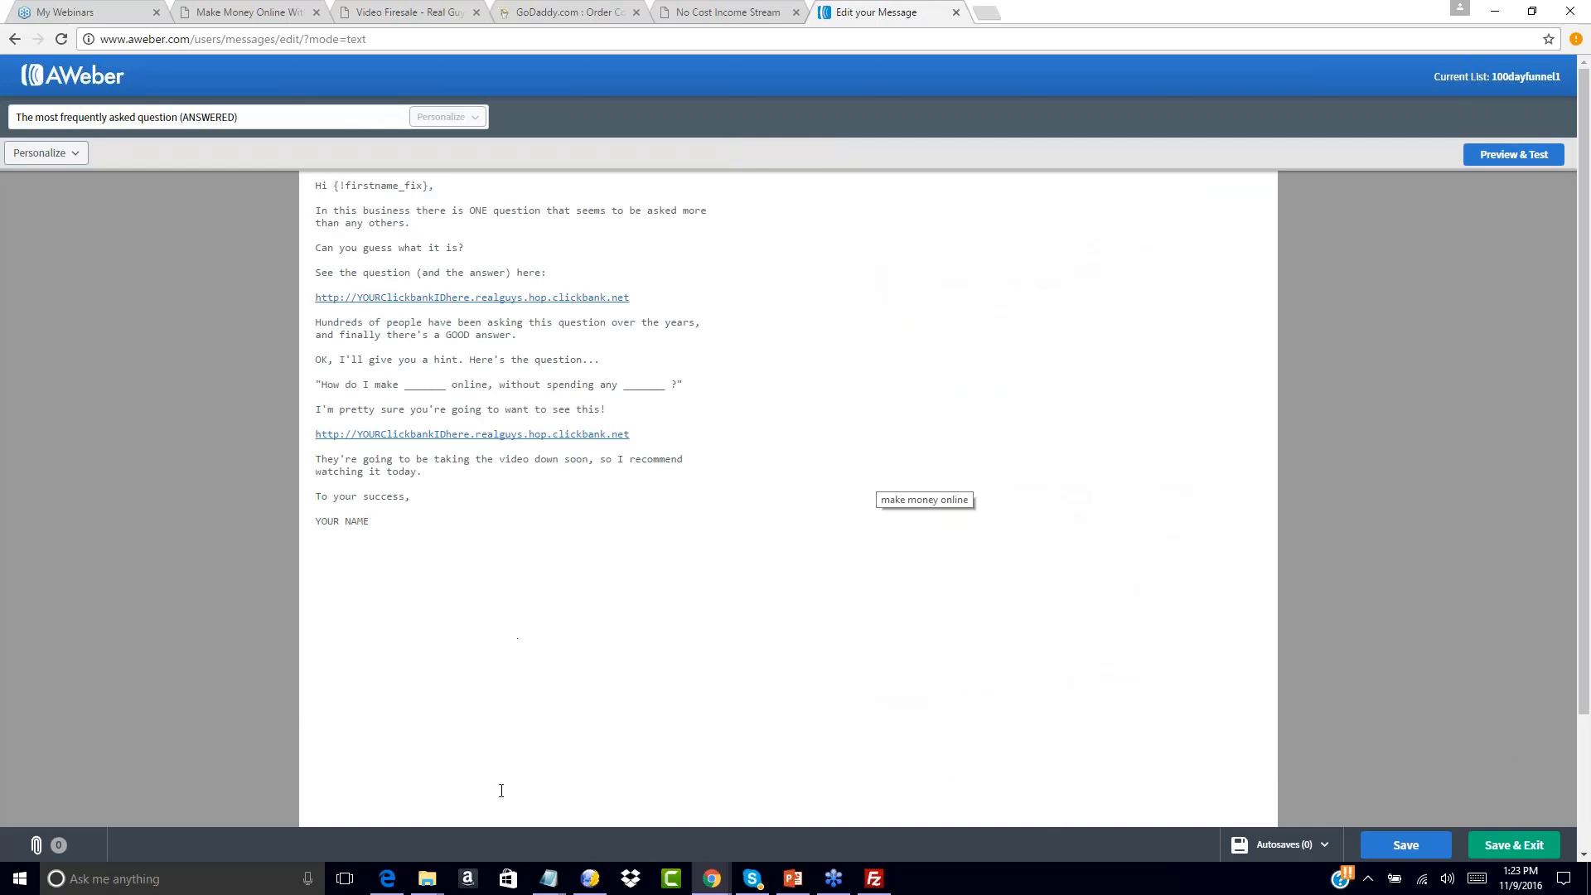
{"action": "mouse_move", "coordinate": [548, 878]}
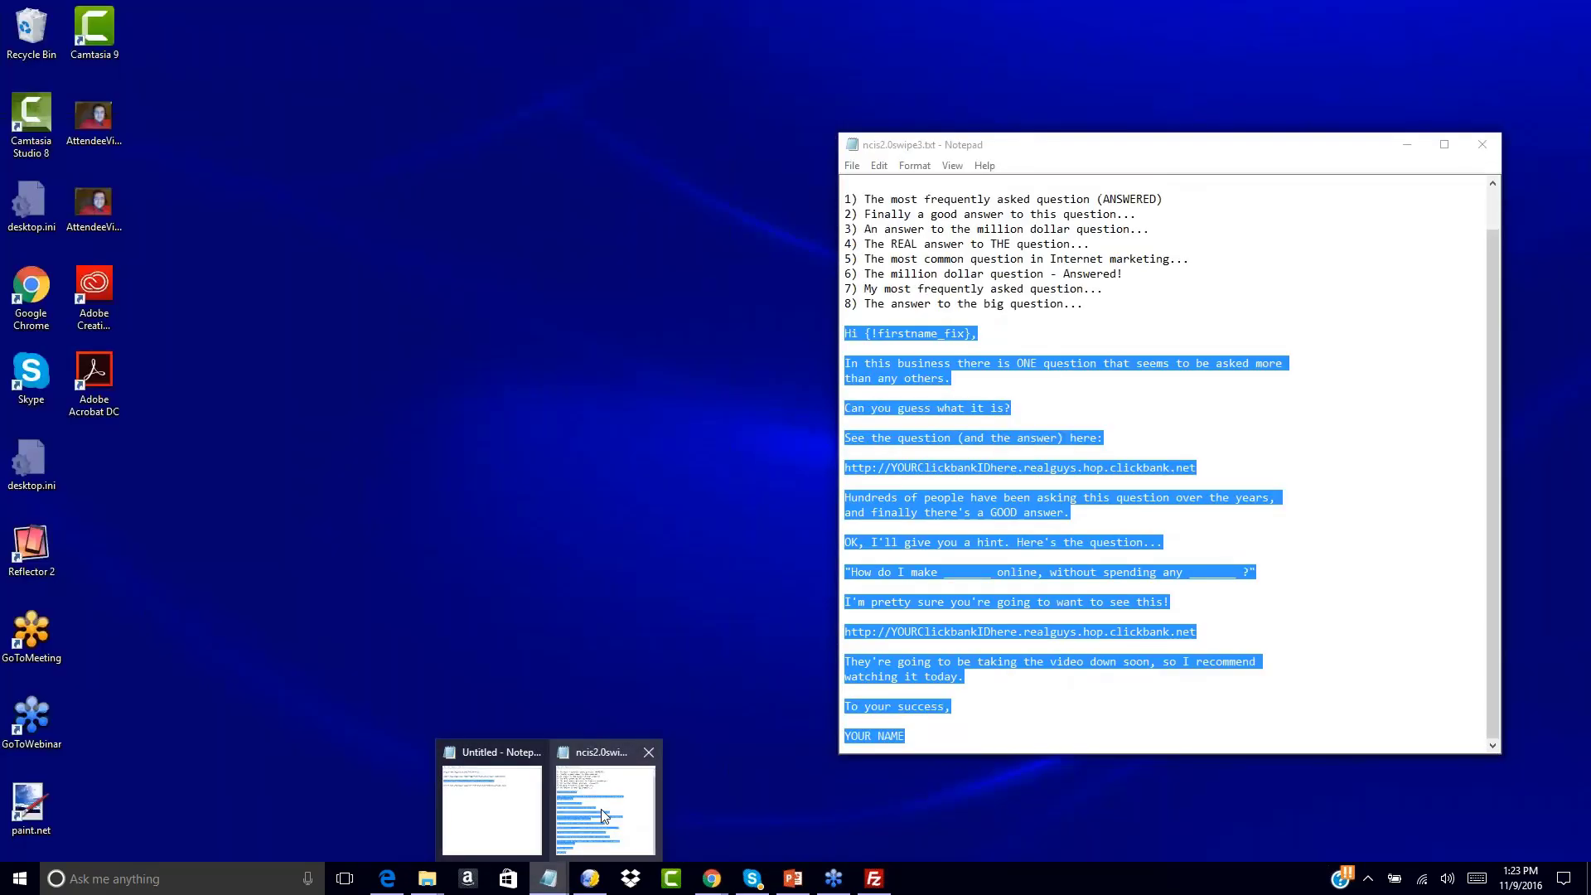
{"action": "left_click", "coordinate": [603, 816]}
{"action": "scroll", "coordinate": [1001, 470], "scroll_direction": "up", "scroll_amount": 1}
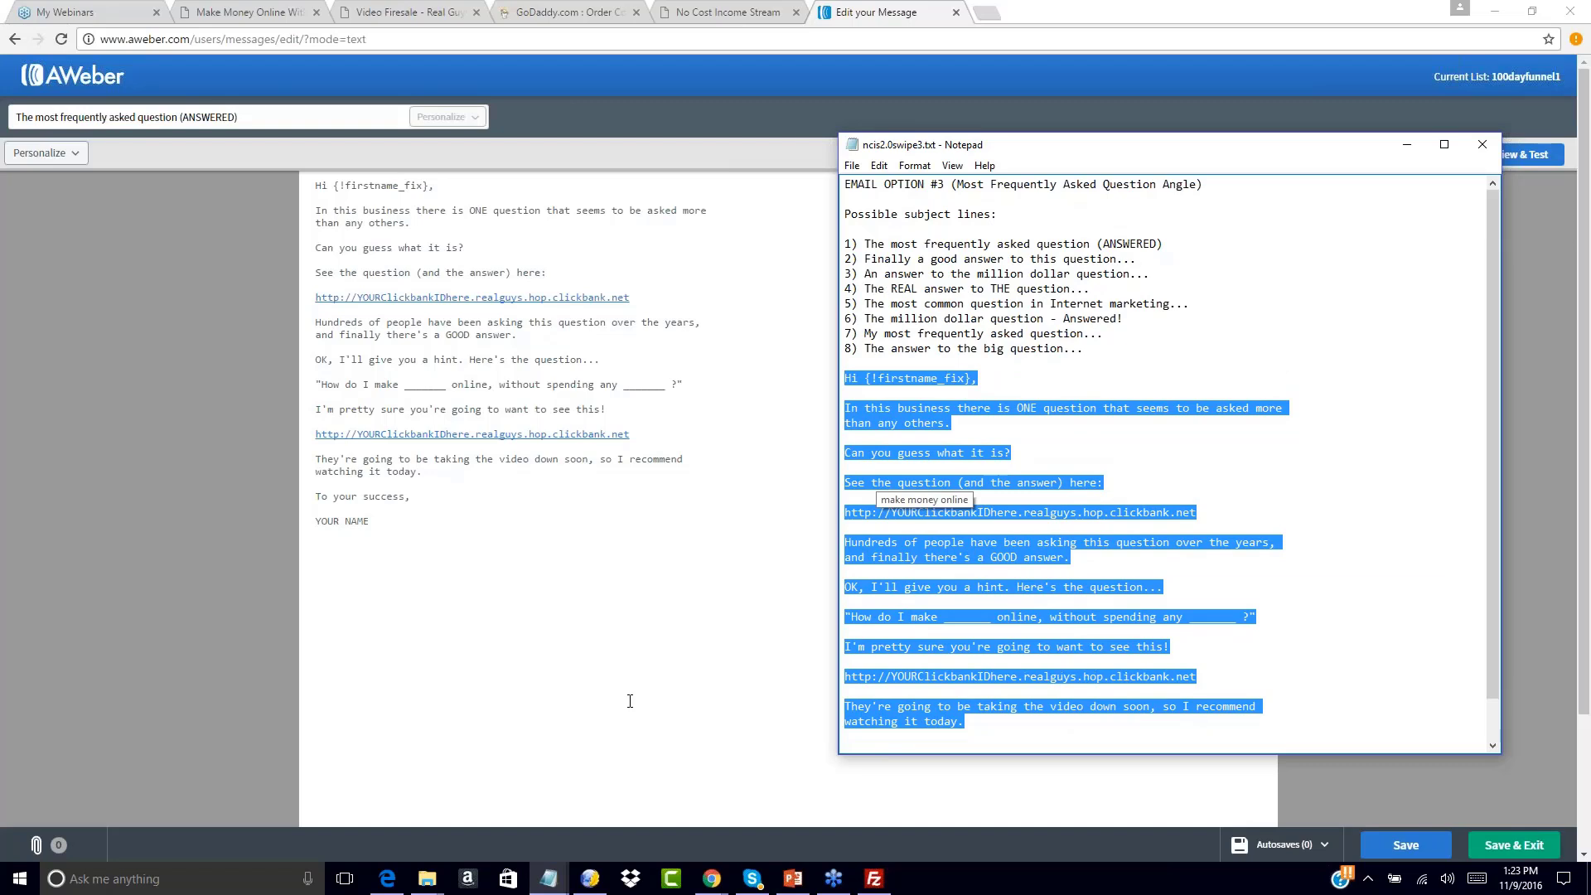
Replace the first ClickBank link with the salespage1.html URL and remove the blank lines above it
{"action": "scroll", "coordinate": [548, 878], "scroll_direction": "down", "scroll_amount": 1}
{"action": "left_click", "coordinate": [548, 878]}
{"action": "left_click", "coordinate": [492, 812]}
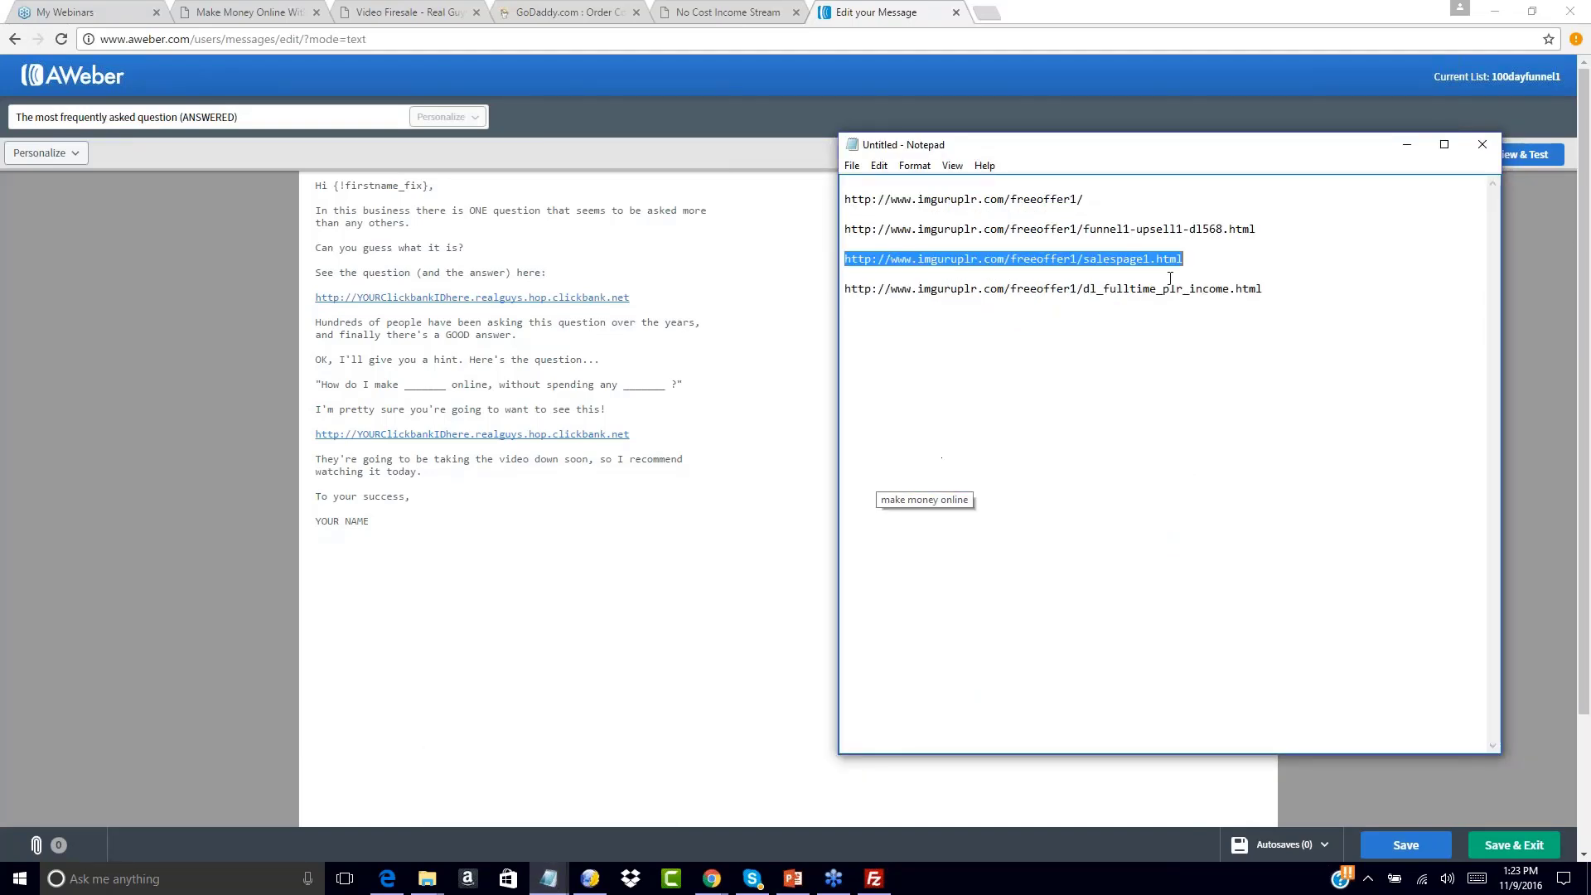
{"action": "left_click", "coordinate": [720, 328]}
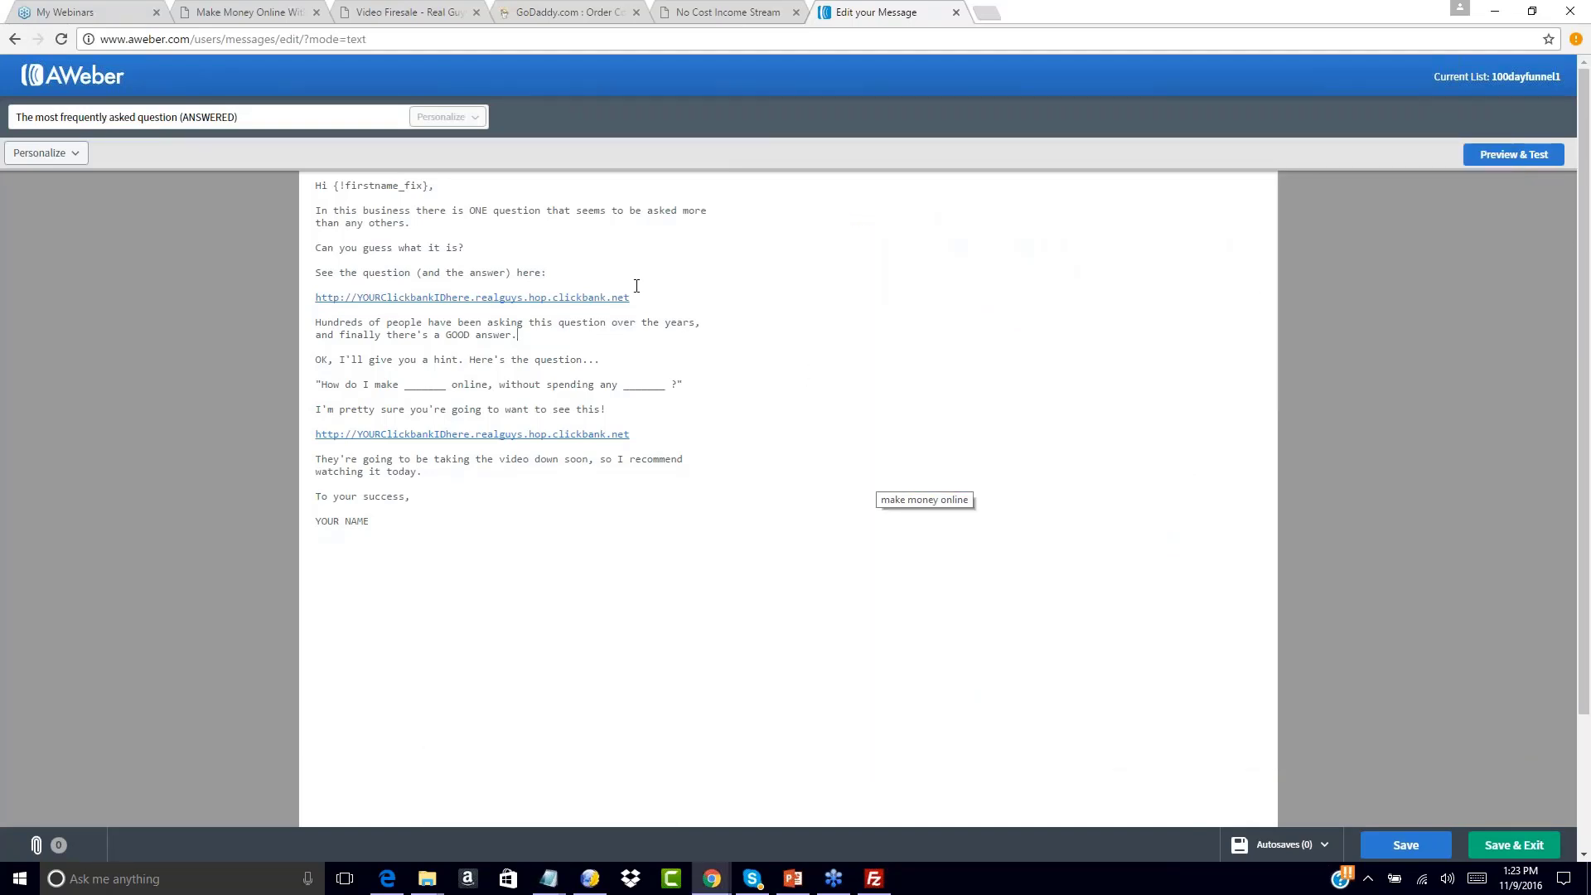
{"action": "left_click_drag", "start_coordinate": [632, 298], "coordinate": [315, 298]}
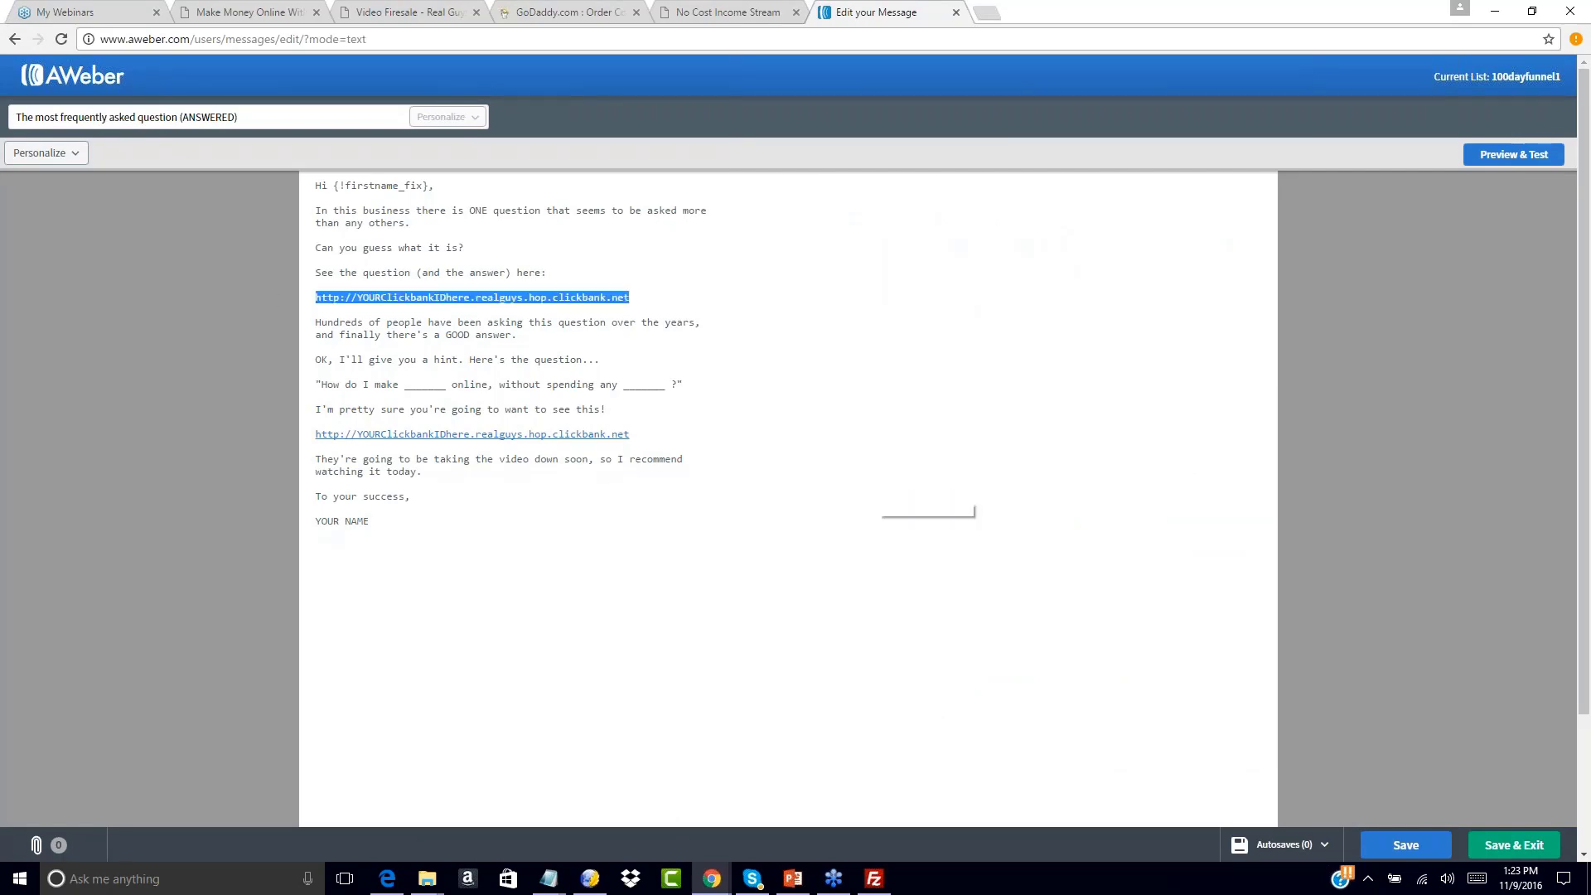
{"action": "key", "text": "BackSpace"}
{"action": "type", "text": "http://www.imguruplr.com/freeoffer1/salespage1.html"}
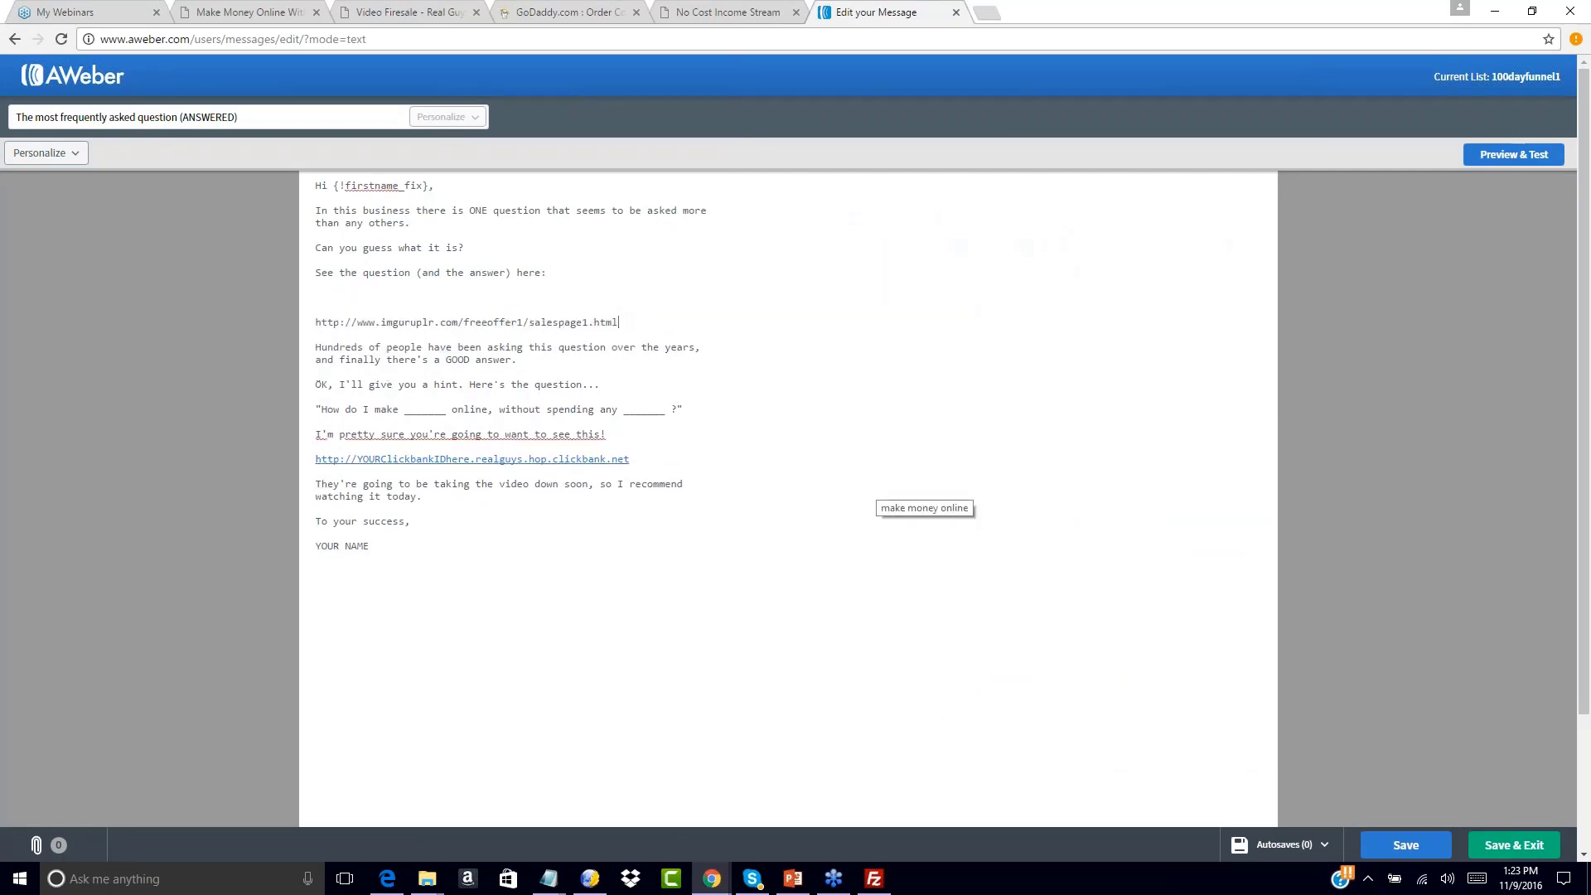
{"action": "left_click", "coordinate": [345, 300]}
{"action": "key", "text": "BackSpace"}
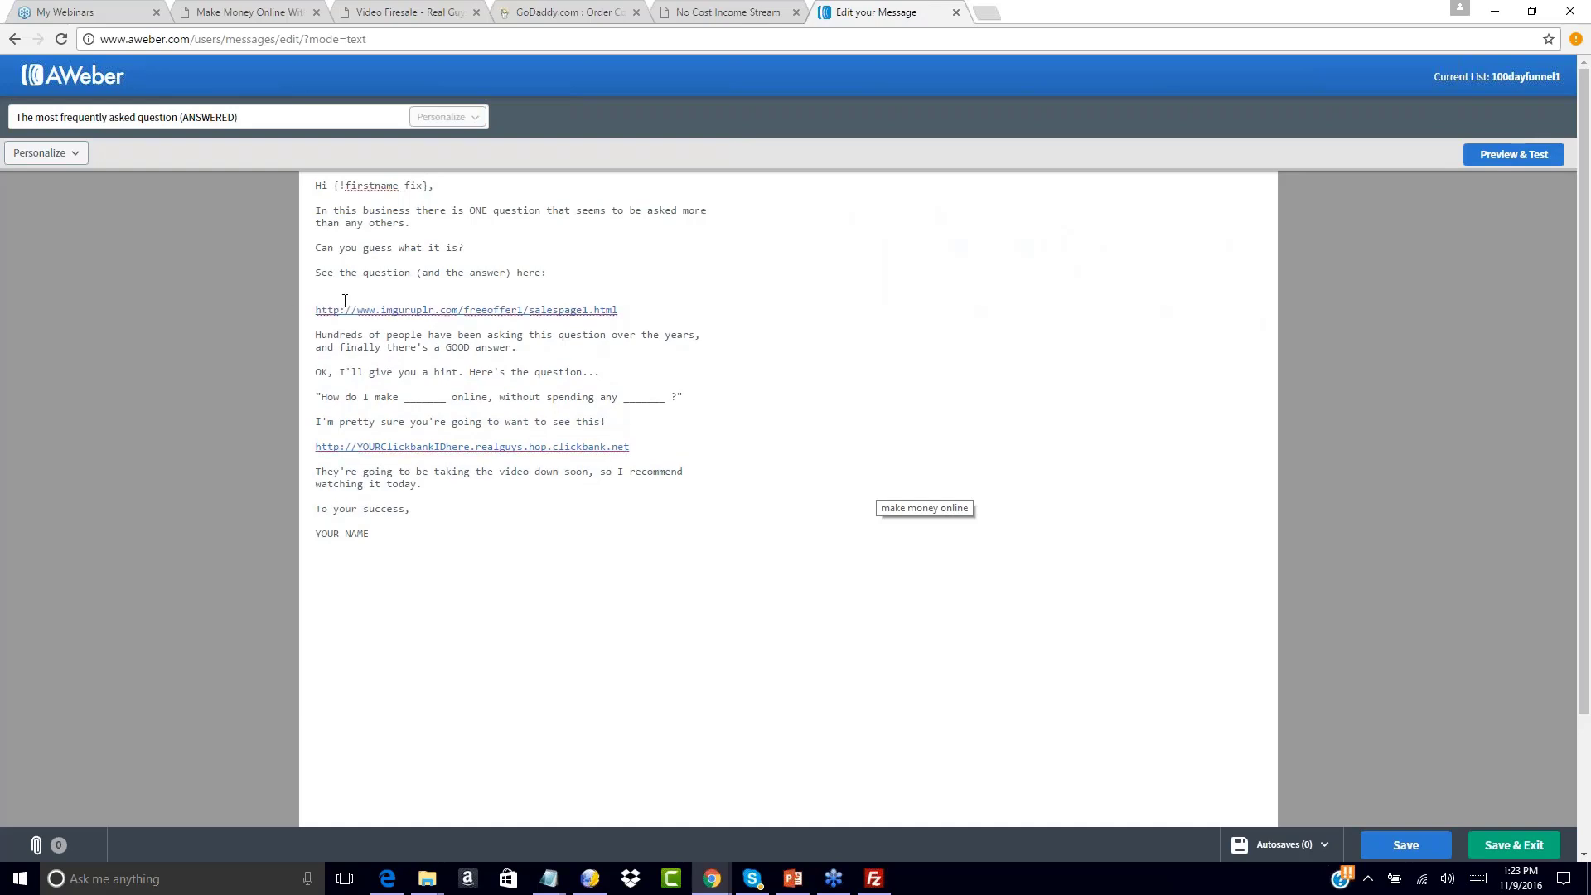
{"action": "key", "text": "BackSpace"}
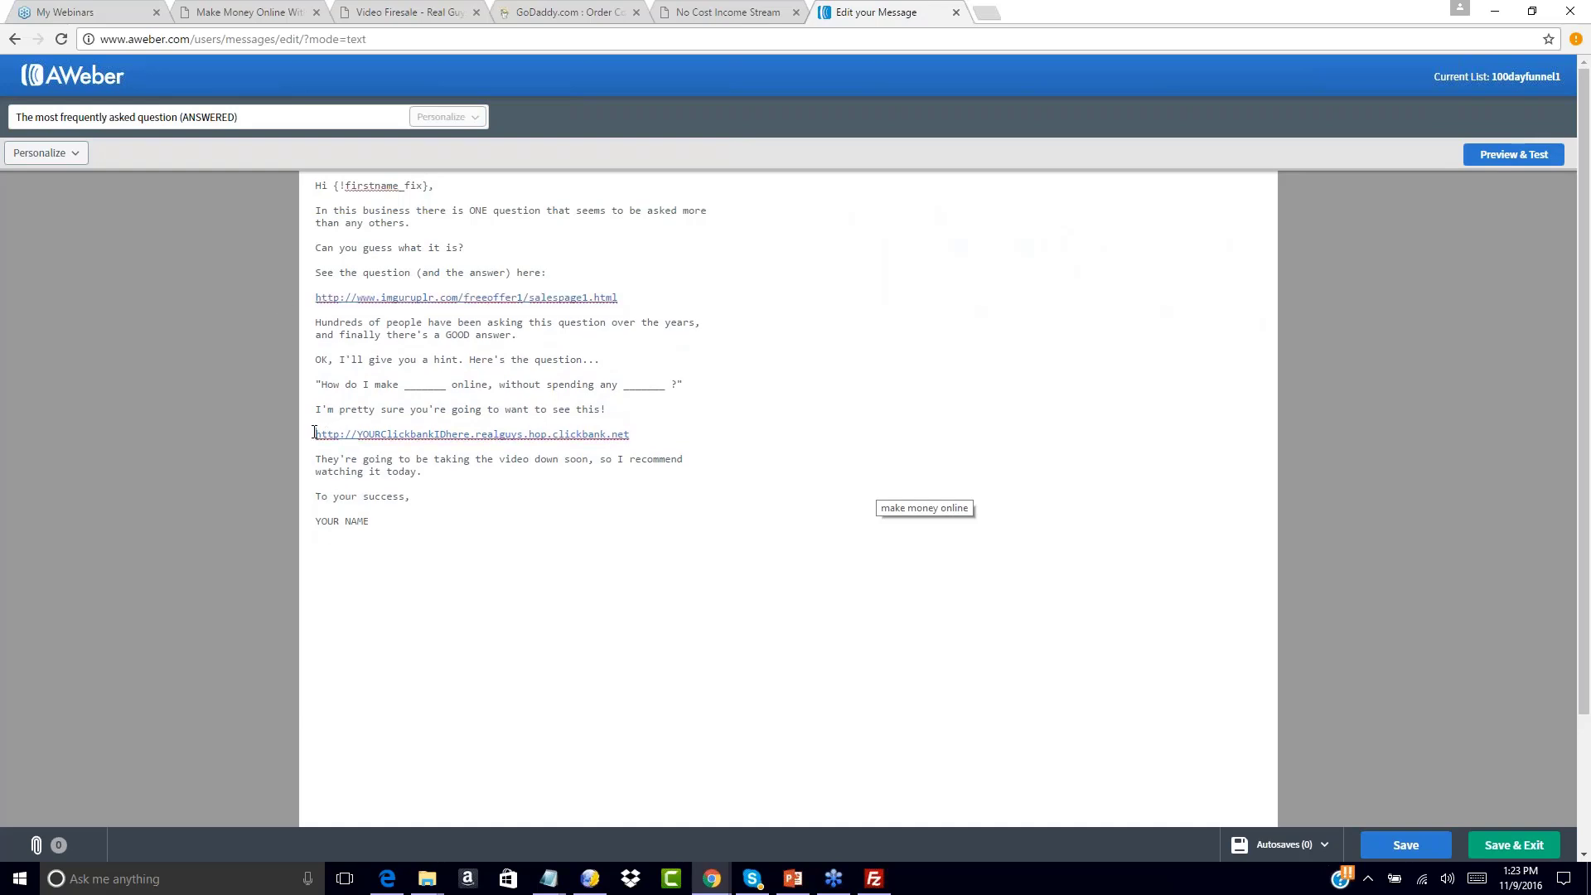
Swap the second ClickBank link for salespage1.html, sign with the sender's name, and save
{"action": "left_click_drag", "start_coordinate": [314, 431], "coordinate": [635, 431]}
{"action": "type", "text": "http://www.imguruplr.com/freeoffer1/salespage1.html"}
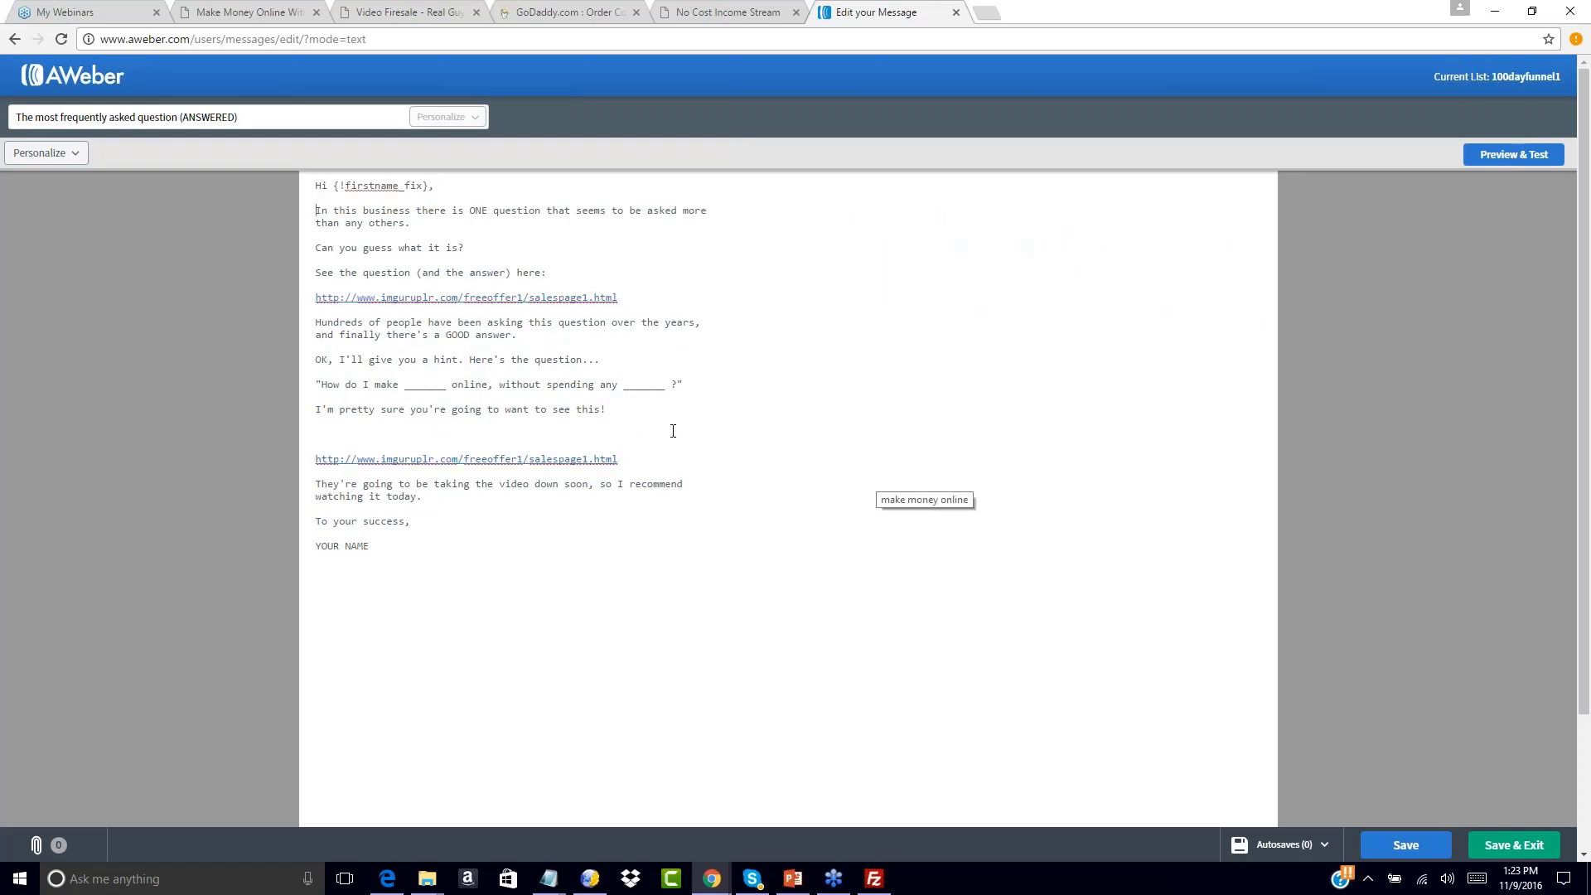
{"action": "key", "text": "BackSpace"}
{"action": "key", "text": "BackSpace"}
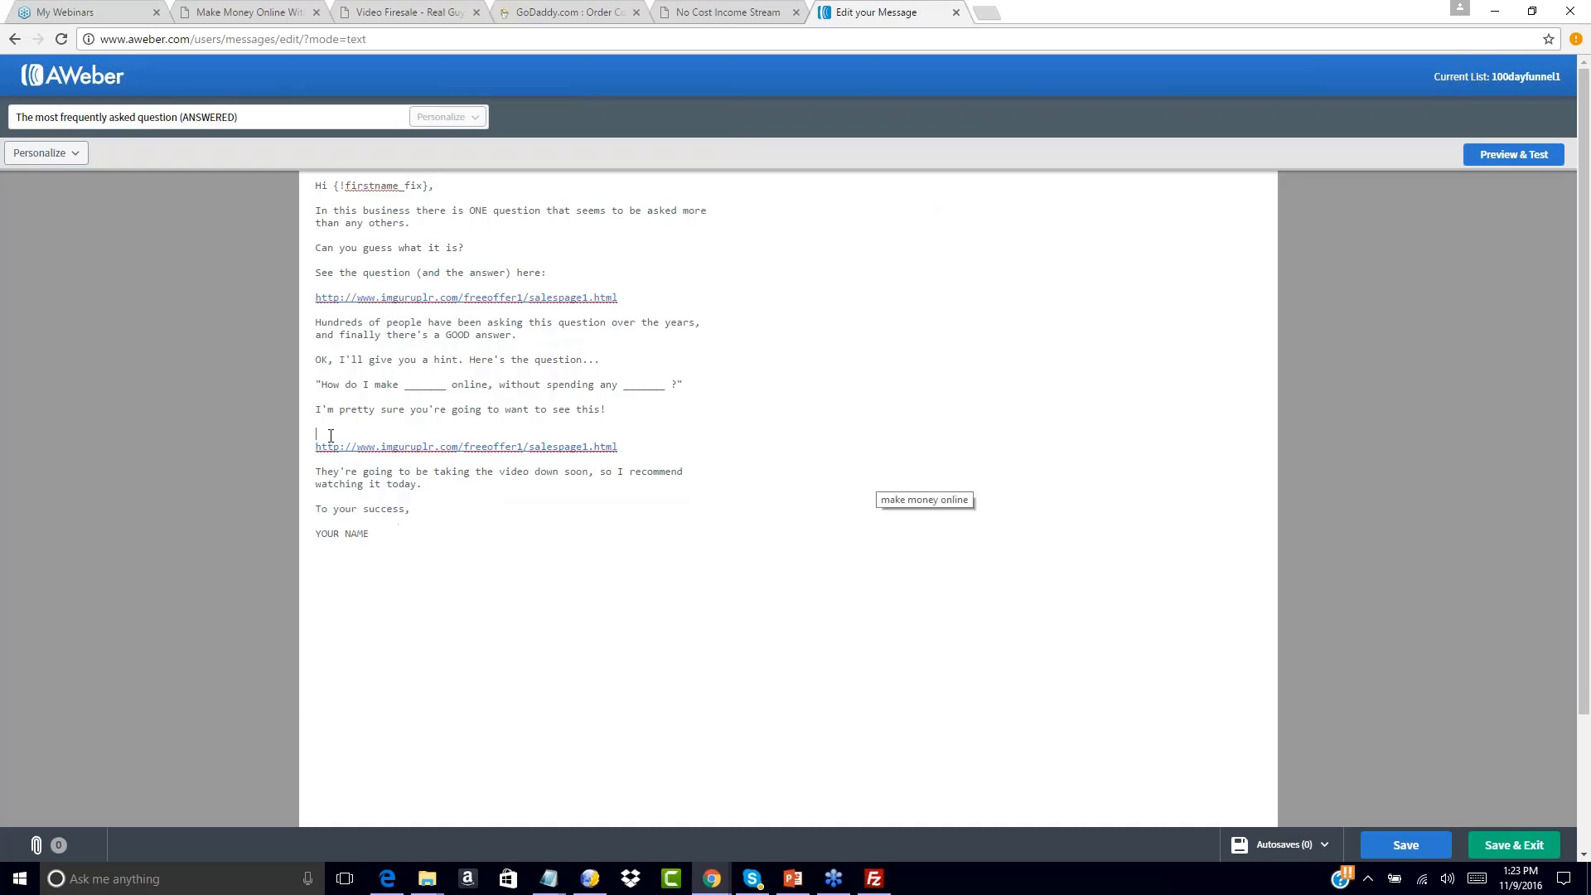
{"action": "left_click_drag", "start_coordinate": [315, 521], "coordinate": [397, 526]}
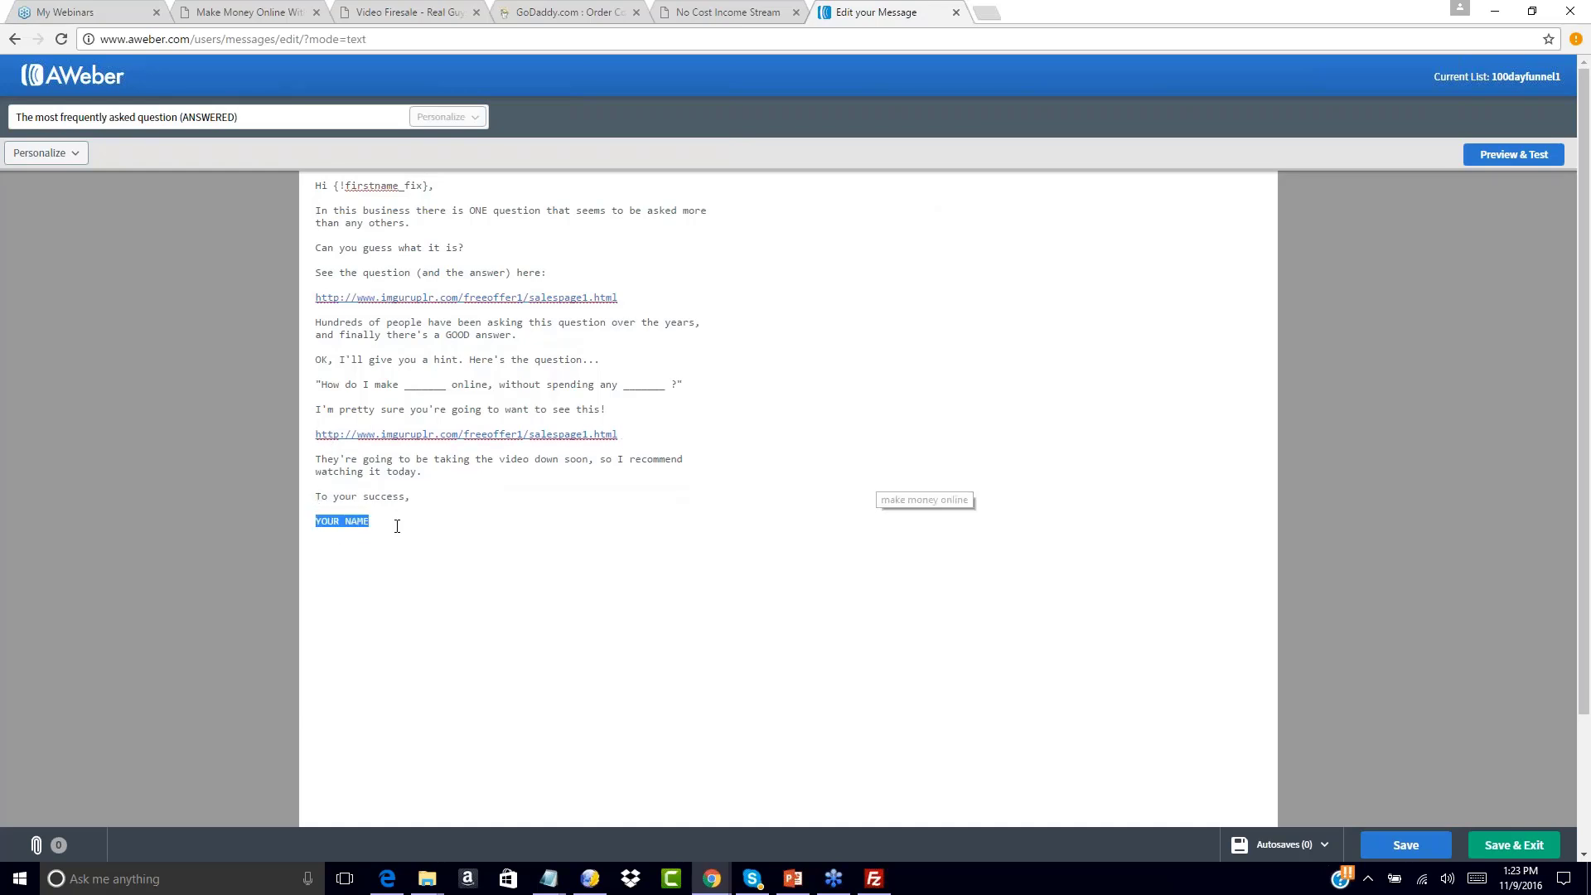
{"action": "type", "text": "John Smith"}
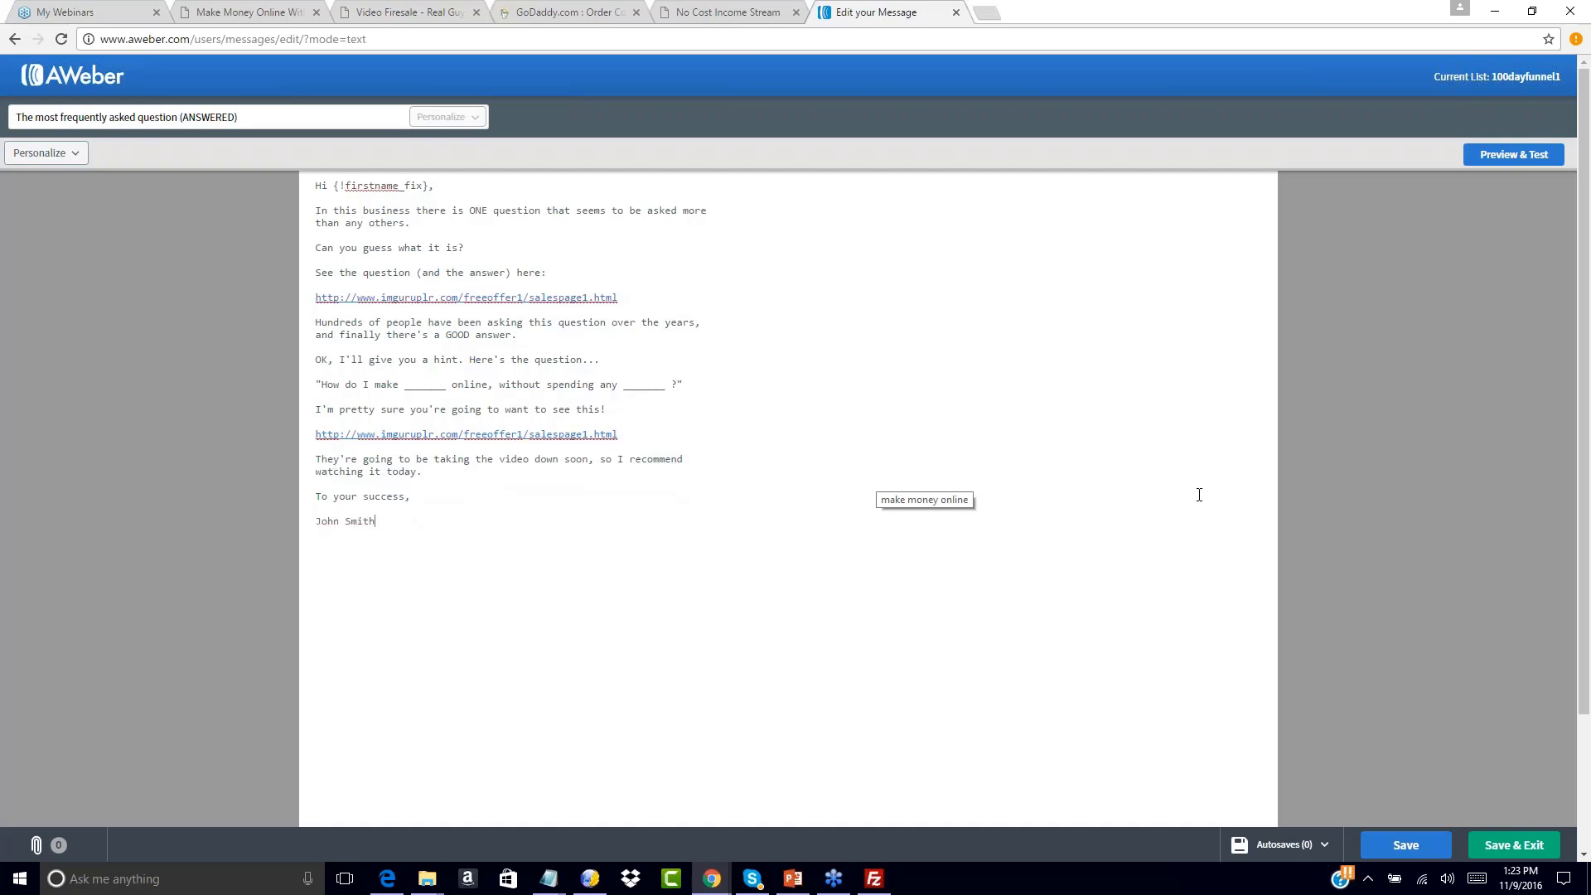
{"action": "left_click", "coordinate": [1514, 844]}
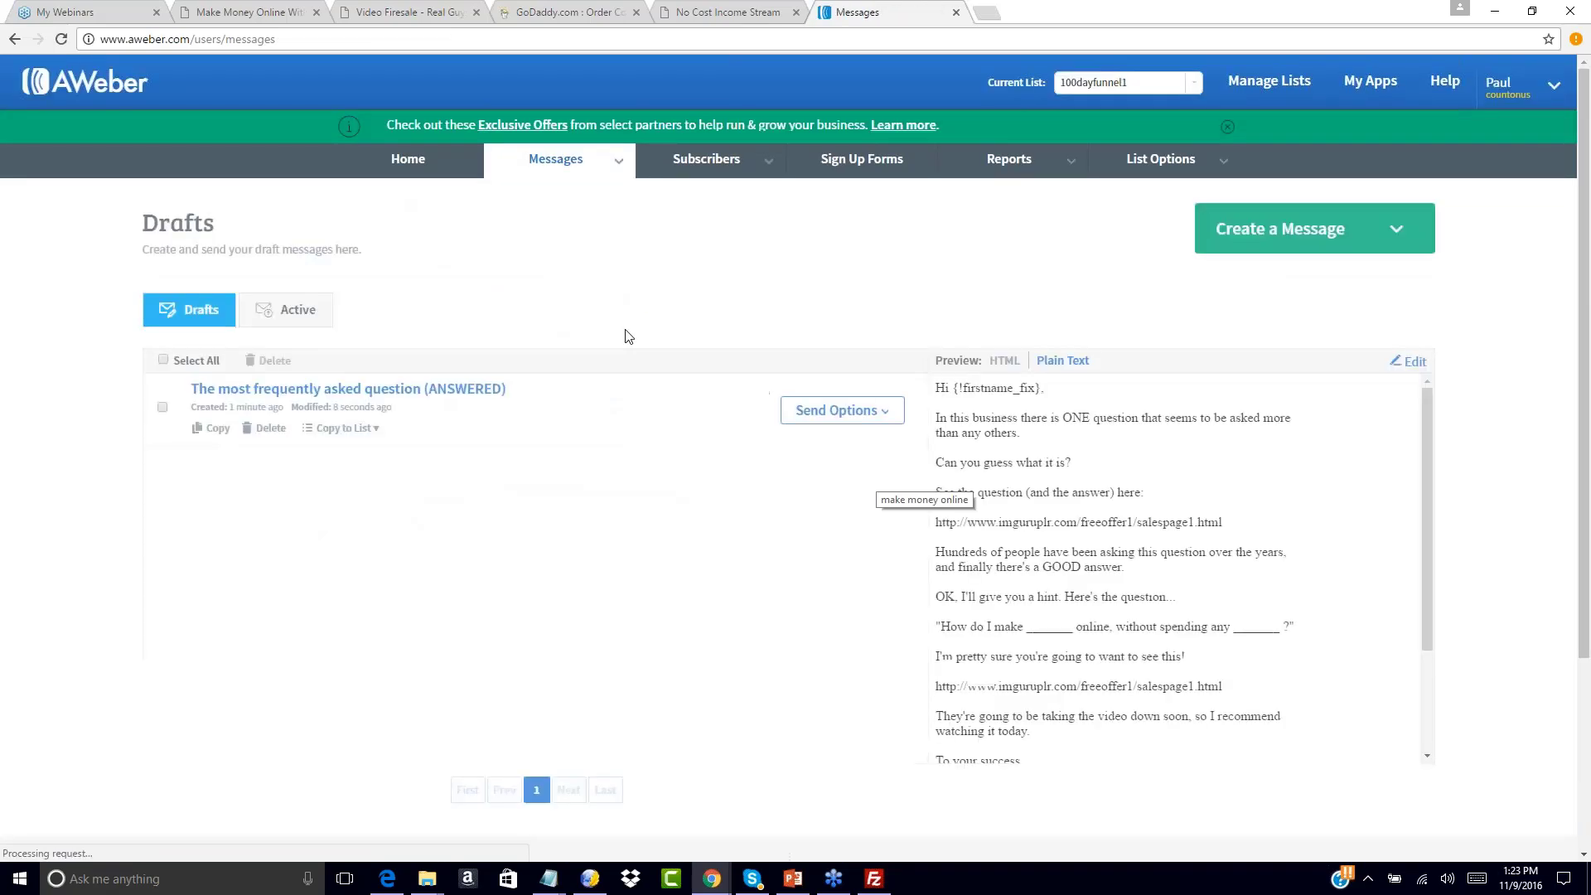
Add the FAQ email as follow-up 3 and start another plain-text message
{"action": "left_click", "coordinate": [843, 410]}
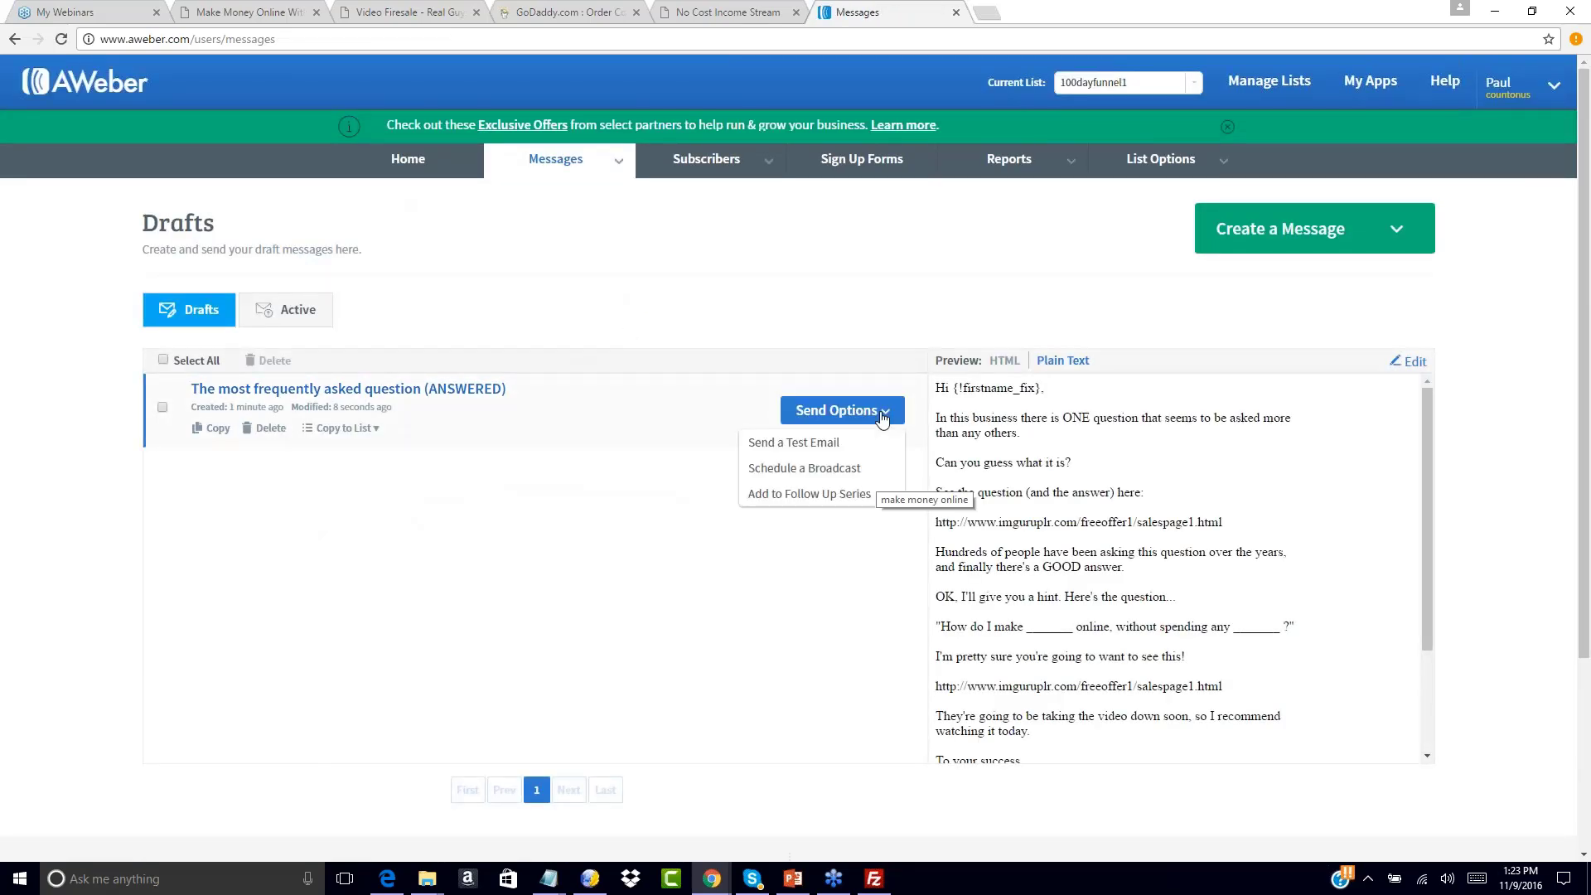
{"action": "left_click", "coordinate": [808, 495]}
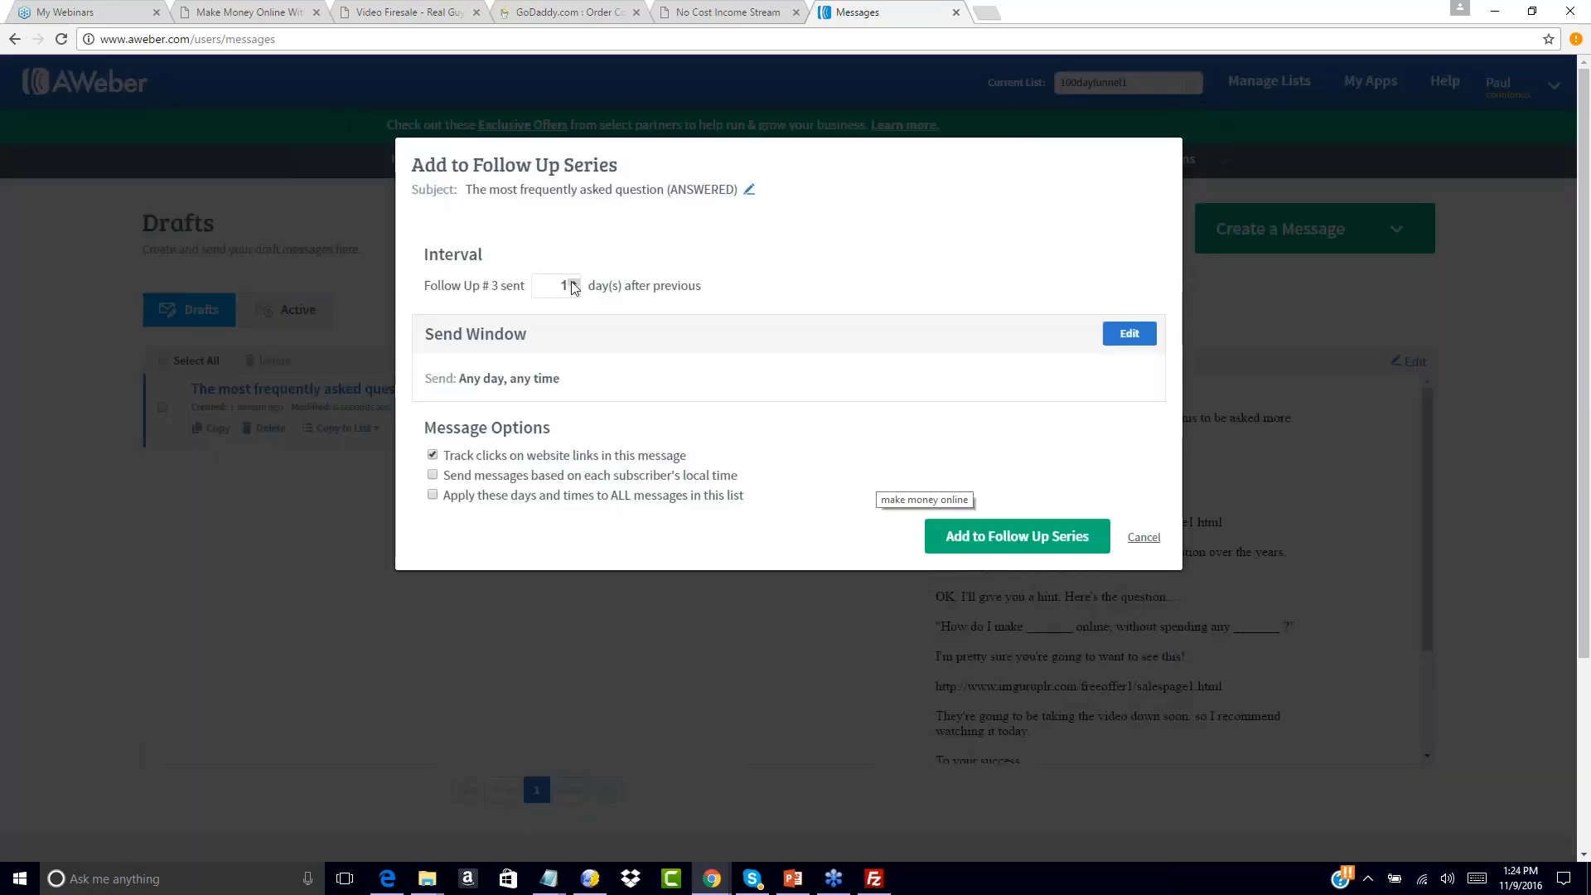
{"action": "left_click", "coordinate": [978, 539]}
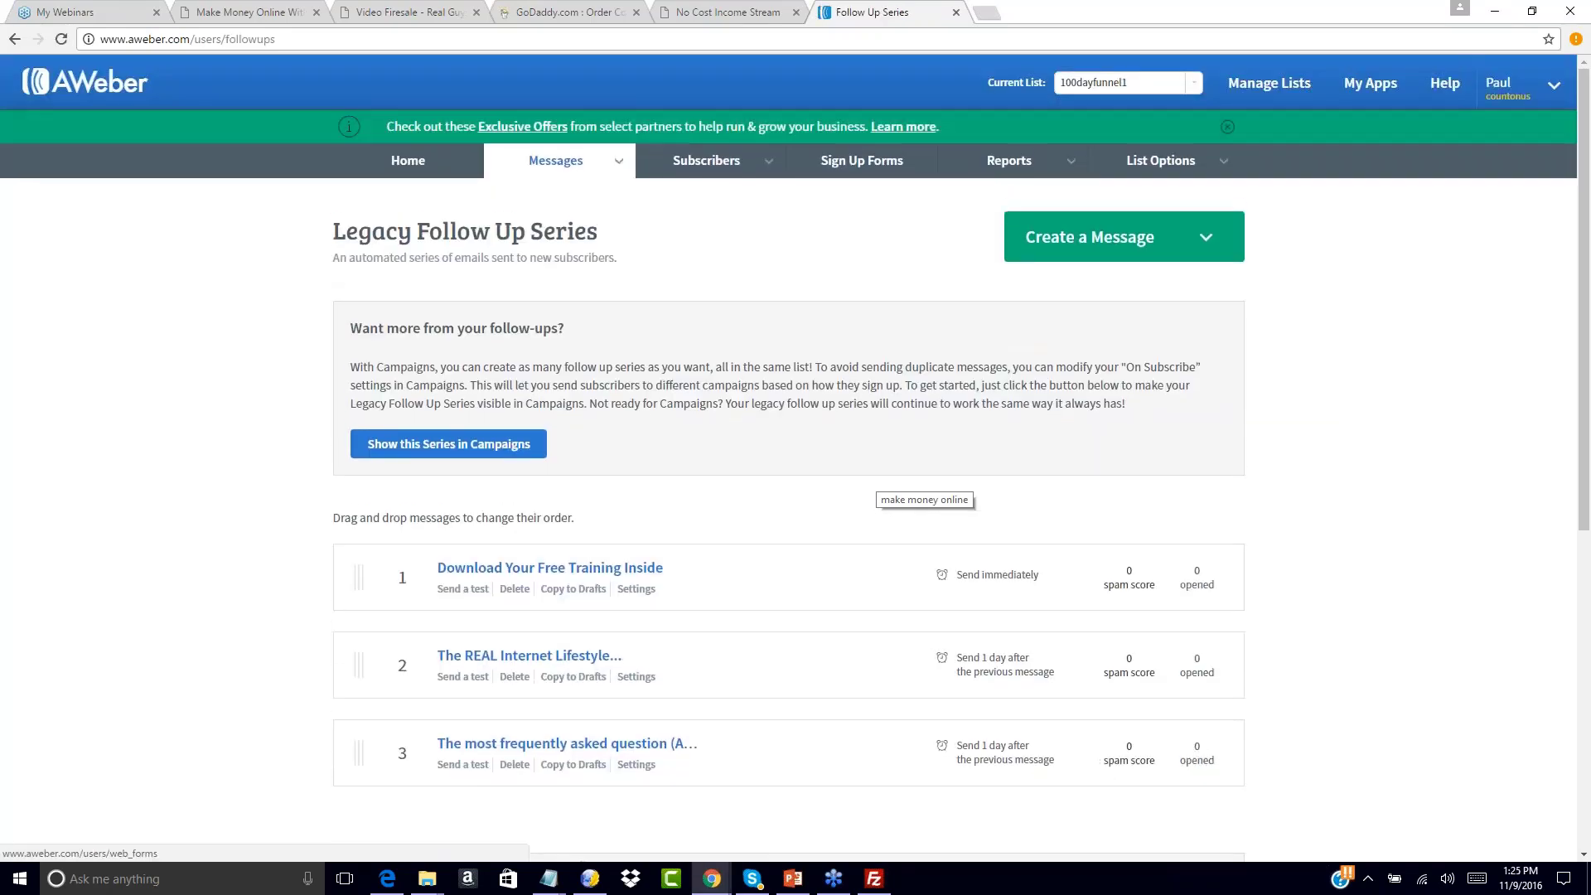
{"action": "scroll", "coordinate": [698, 519], "scroll_direction": "down", "scroll_amount": 2}
{"action": "scroll", "coordinate": [698, 464], "scroll_direction": "up", "scroll_amount": 1}
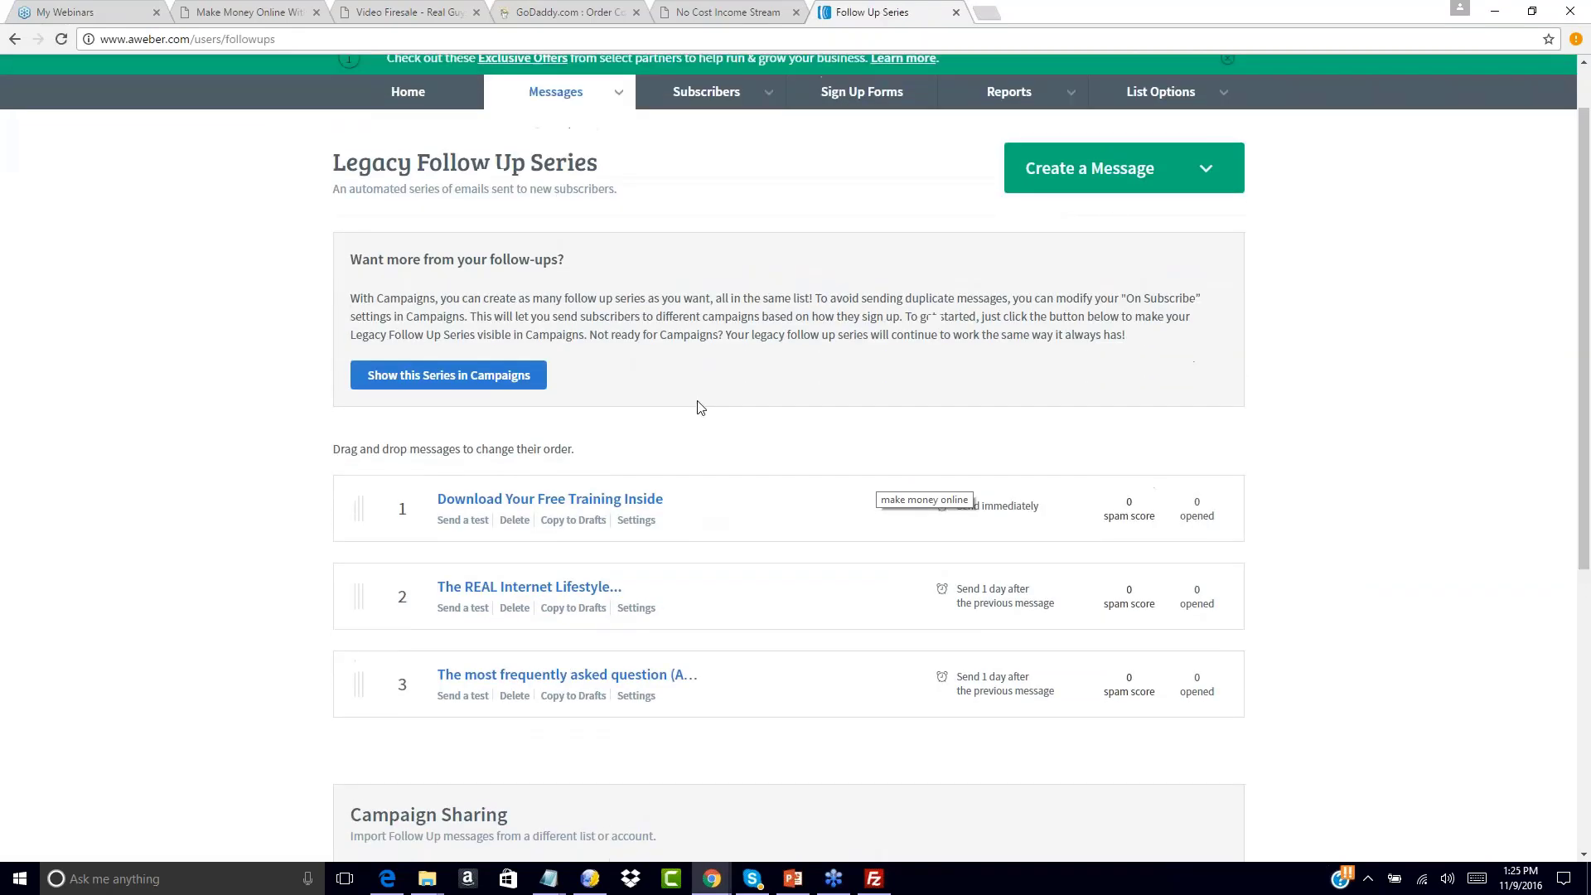
{"action": "left_click", "coordinate": [1112, 184]}
{"action": "left_click", "coordinate": [1112, 255]}
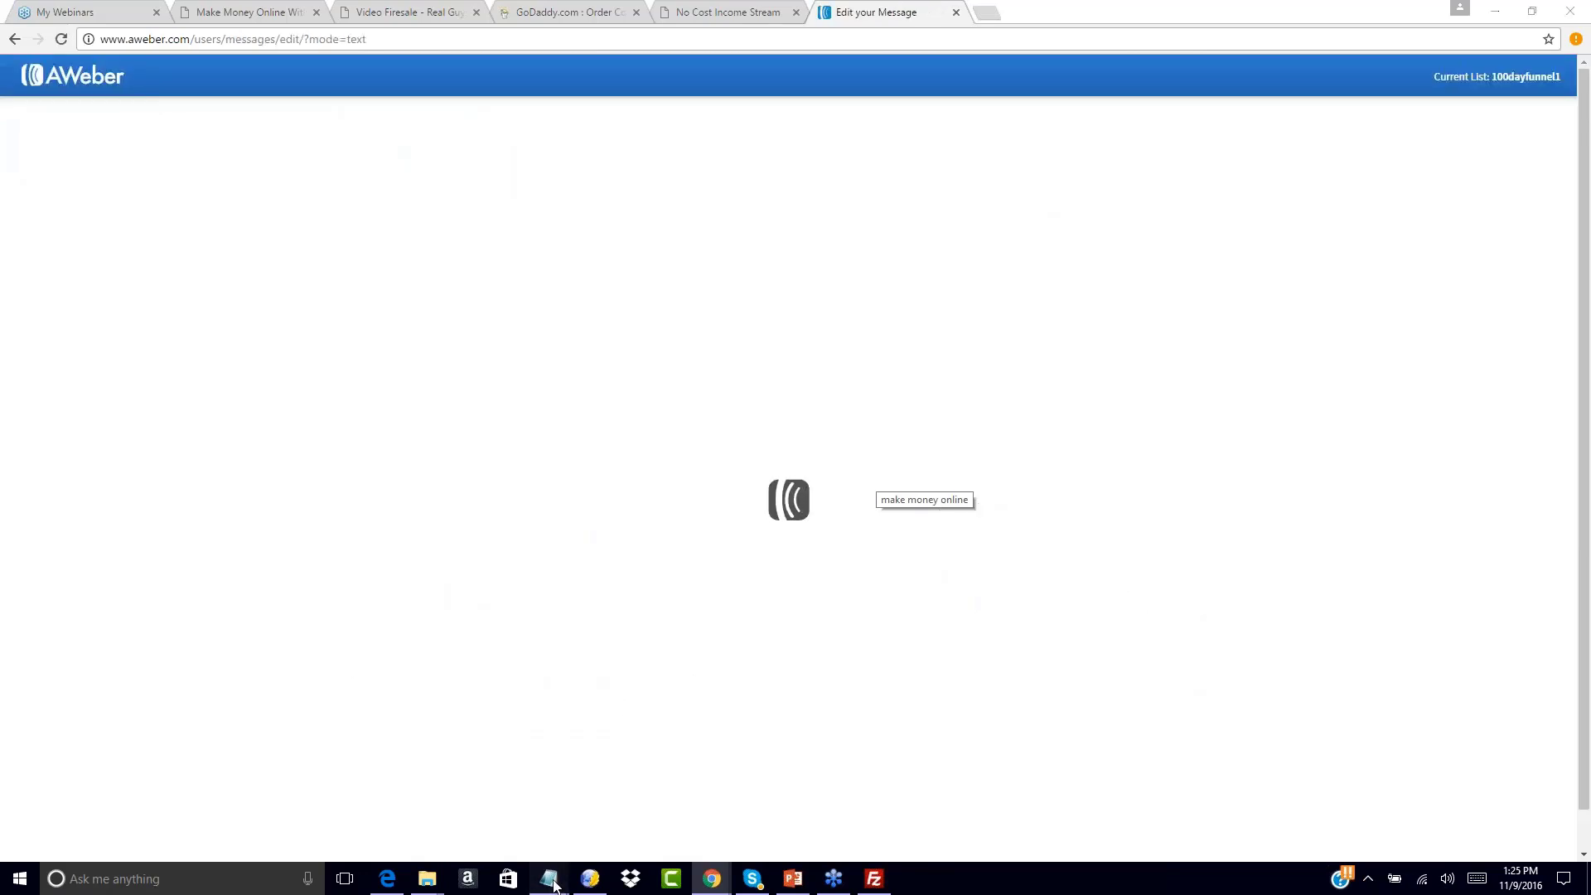
Close the previous swipe file and paste the No Cost system swipe subject into the subject line
{"action": "mouse_move", "coordinate": [548, 878]}
{"action": "left_click", "coordinate": [604, 795]}
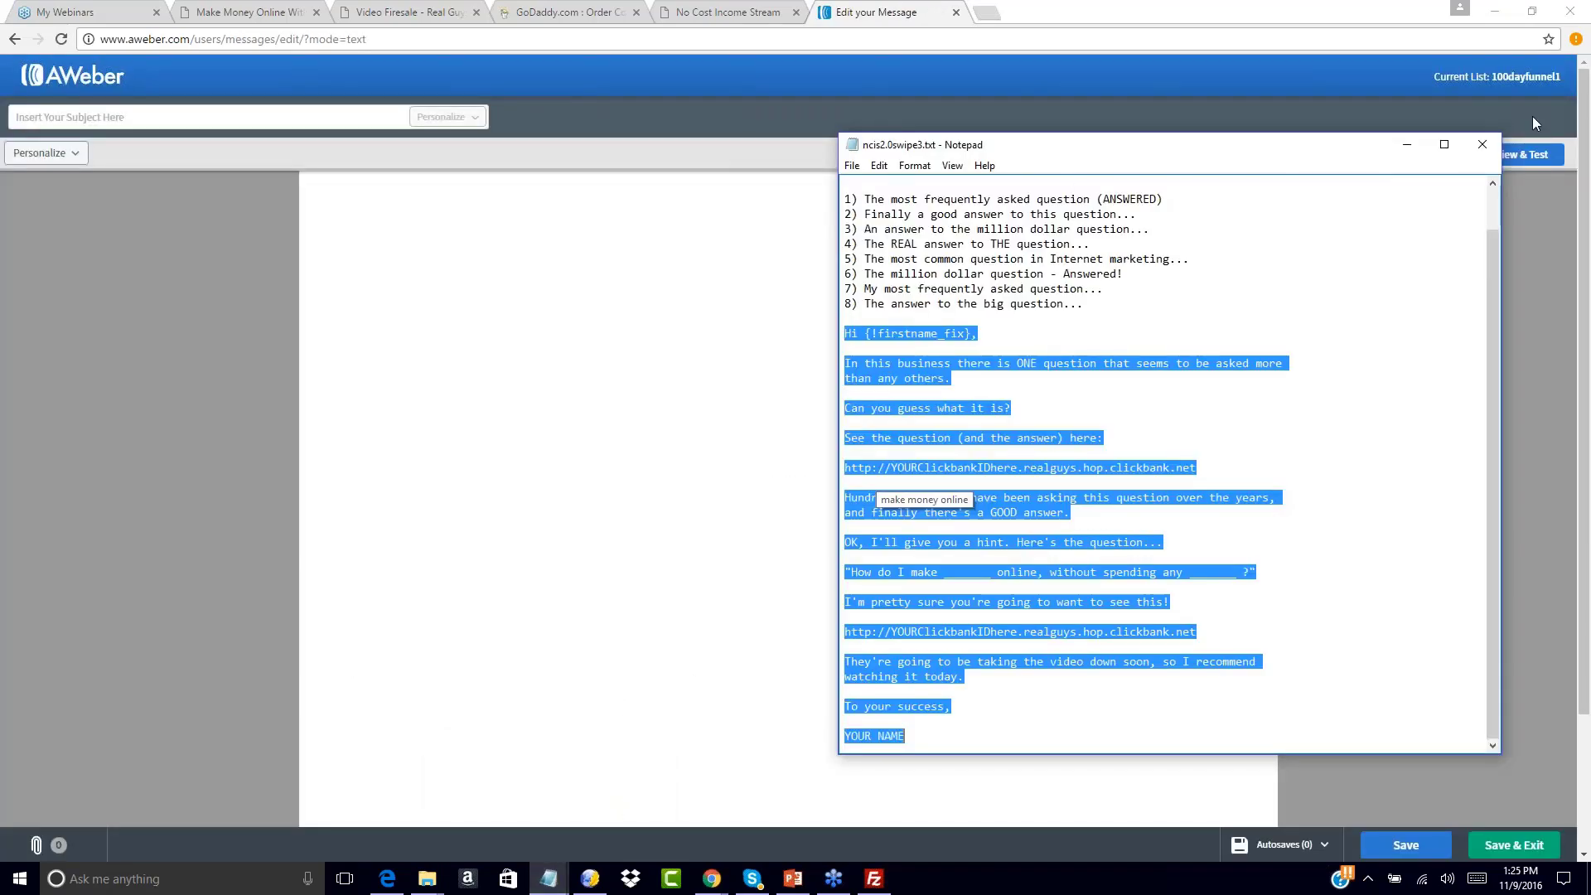
{"action": "left_click", "coordinate": [1483, 144]}
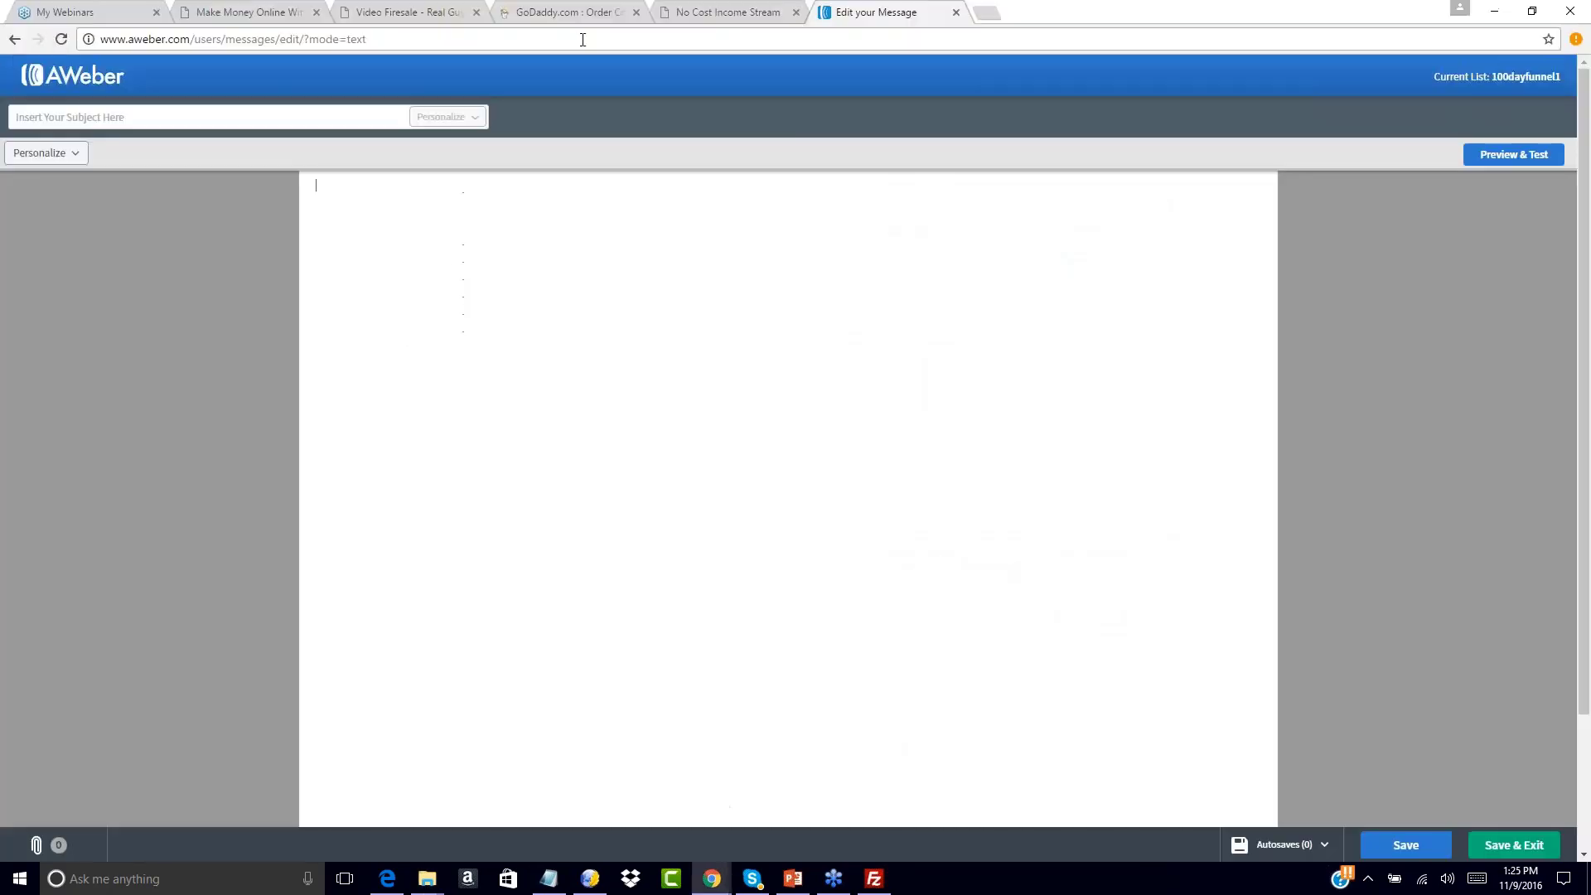
{"action": "mouse_move", "coordinate": [427, 878]}
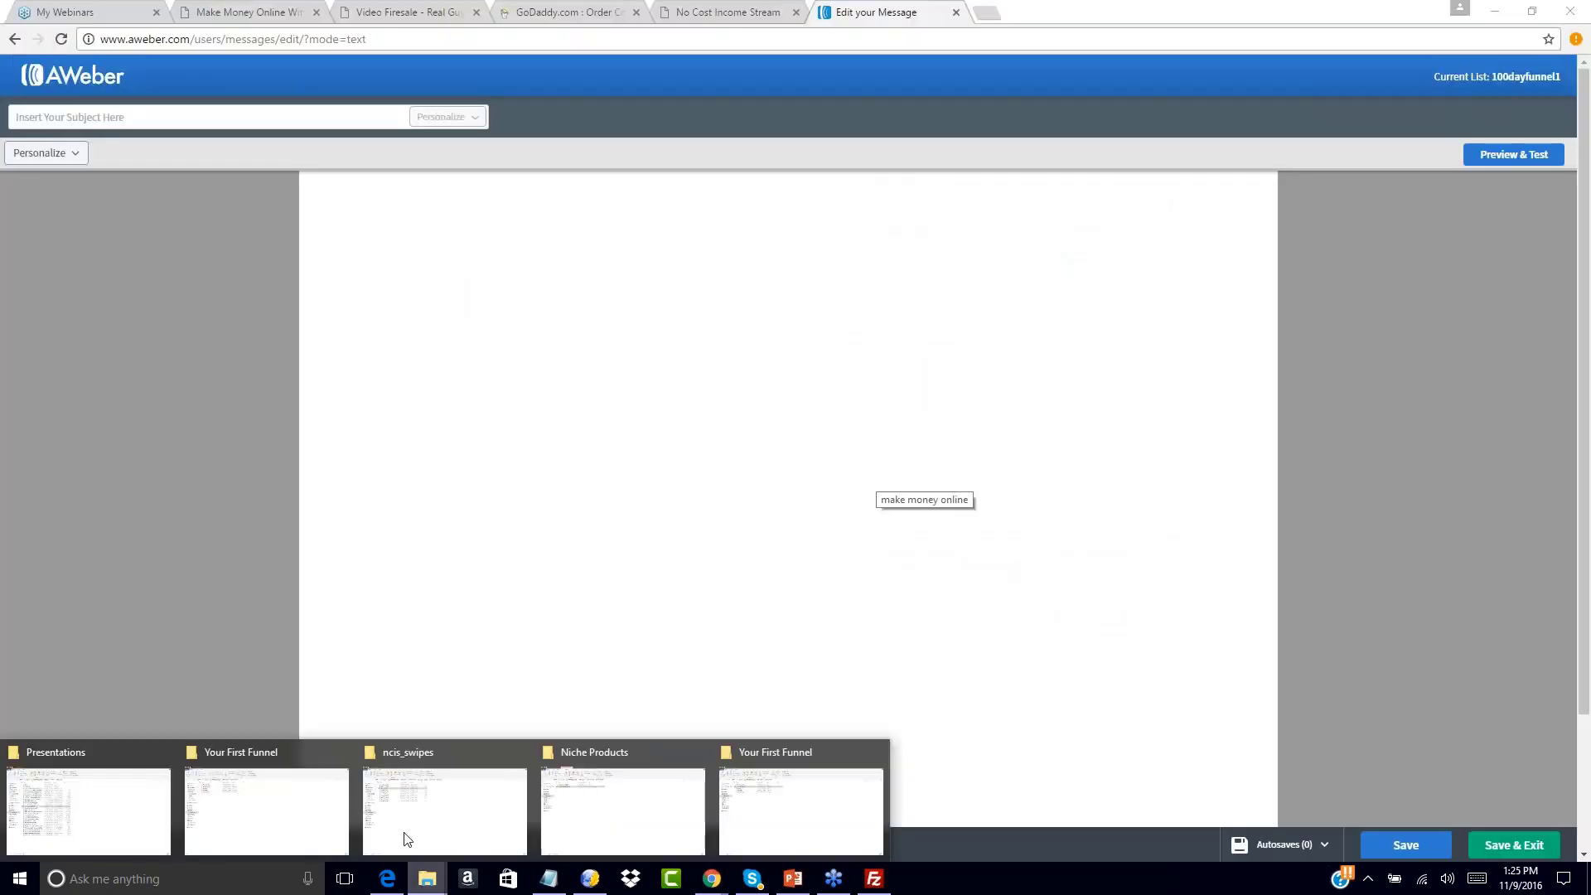
{"action": "left_click", "coordinate": [439, 795]}
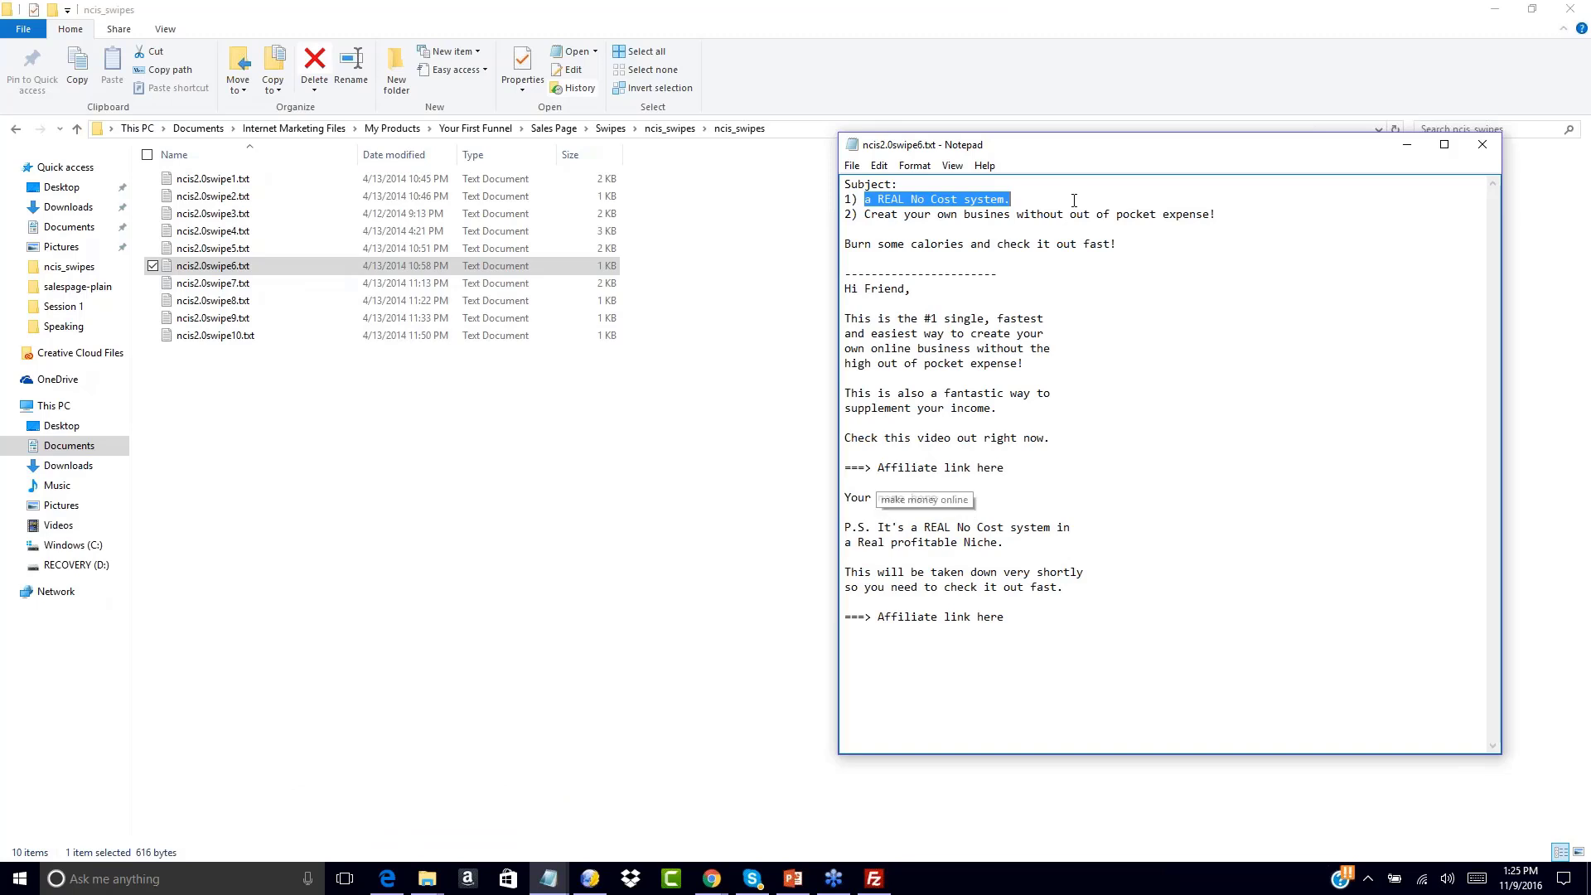
{"action": "mouse_move", "coordinate": [710, 883]}
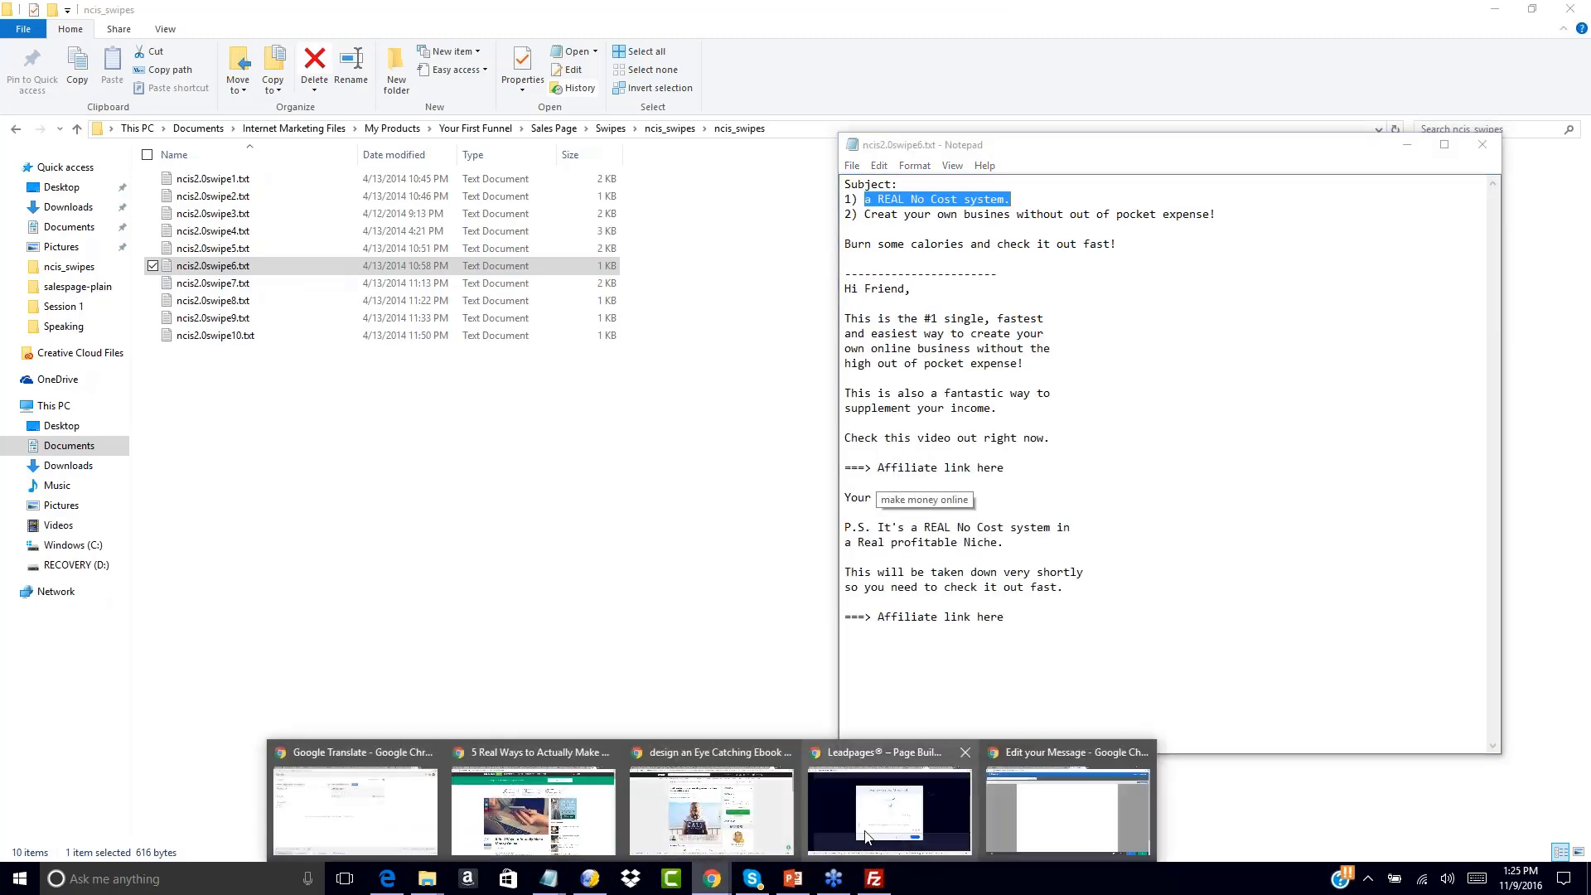
{"action": "left_click", "coordinate": [1041, 820]}
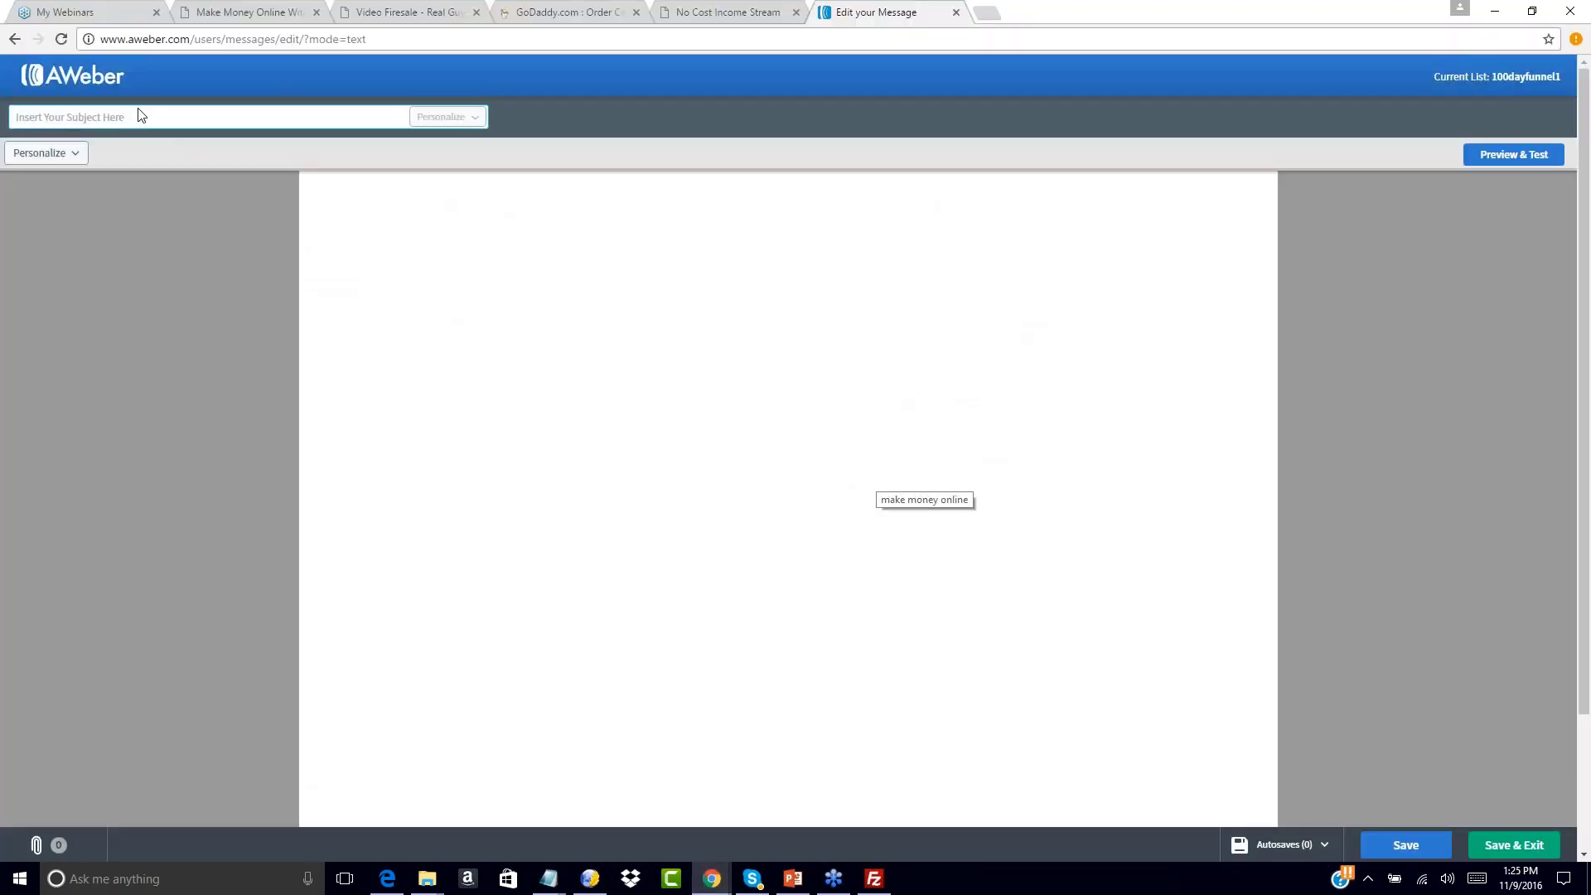
{"action": "left_click", "coordinate": [99, 116]}
{"action": "type", "text": "a REAL No Cost system."}
Paste the swipe body, from Hi Friend to the end, and remove 'Friend' from the greeting
{"action": "left_click", "coordinate": [347, 207]}
{"action": "mouse_move", "coordinate": [547, 876]}
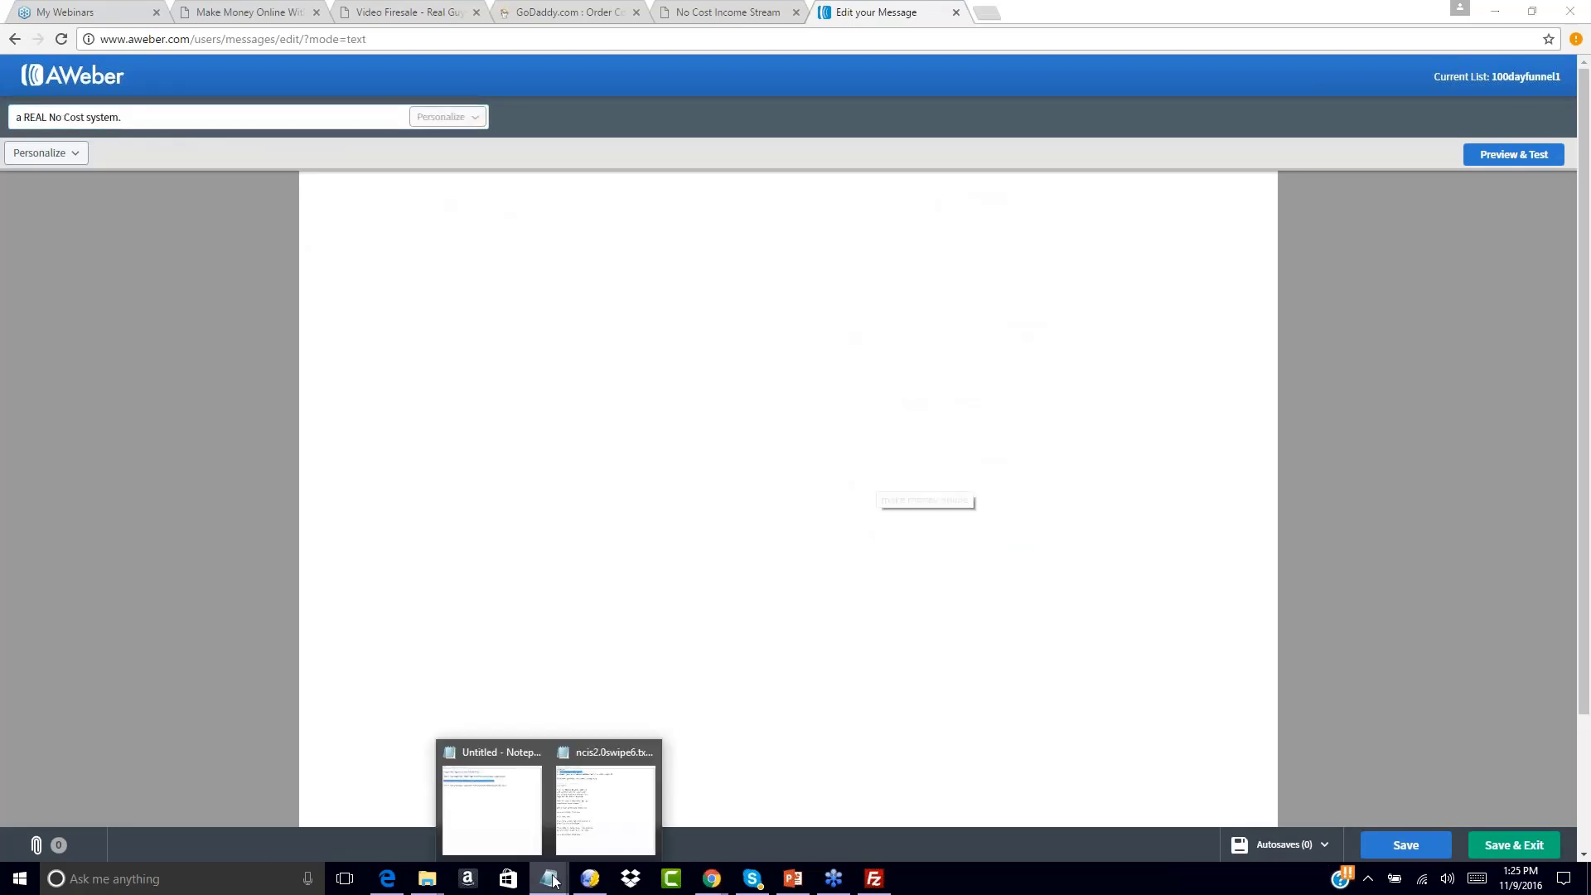
{"action": "left_click", "coordinate": [625, 810]}
{"action": "left_click_drag", "start_coordinate": [845, 288], "coordinate": [1030, 624]}
{"action": "key", "text": "ctrl+c"}
{"action": "left_click", "coordinate": [432, 293]}
{"action": "key", "text": "ctrl+v"}
{"action": "double_click", "coordinate": [362, 184]}
{"action": "key", "text": "BackSpace"}
{"action": "key", "text": "BackSpace"}
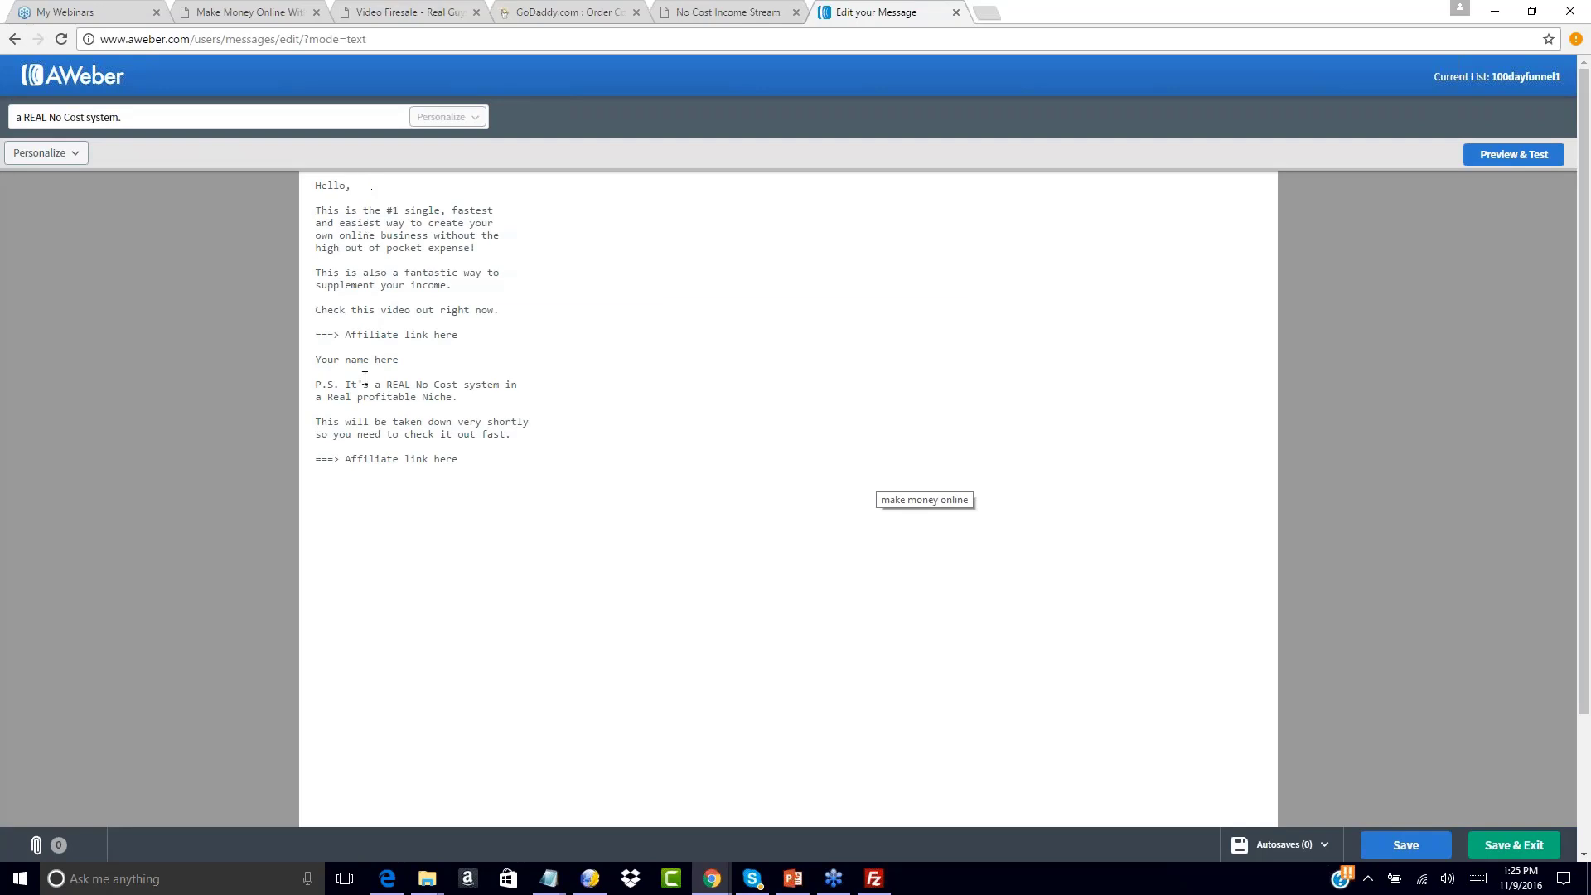
Replace the first 'Affiliate link here' placeholder with the salespage1 URL on the arrow line
{"action": "mouse_move", "coordinate": [549, 877]}
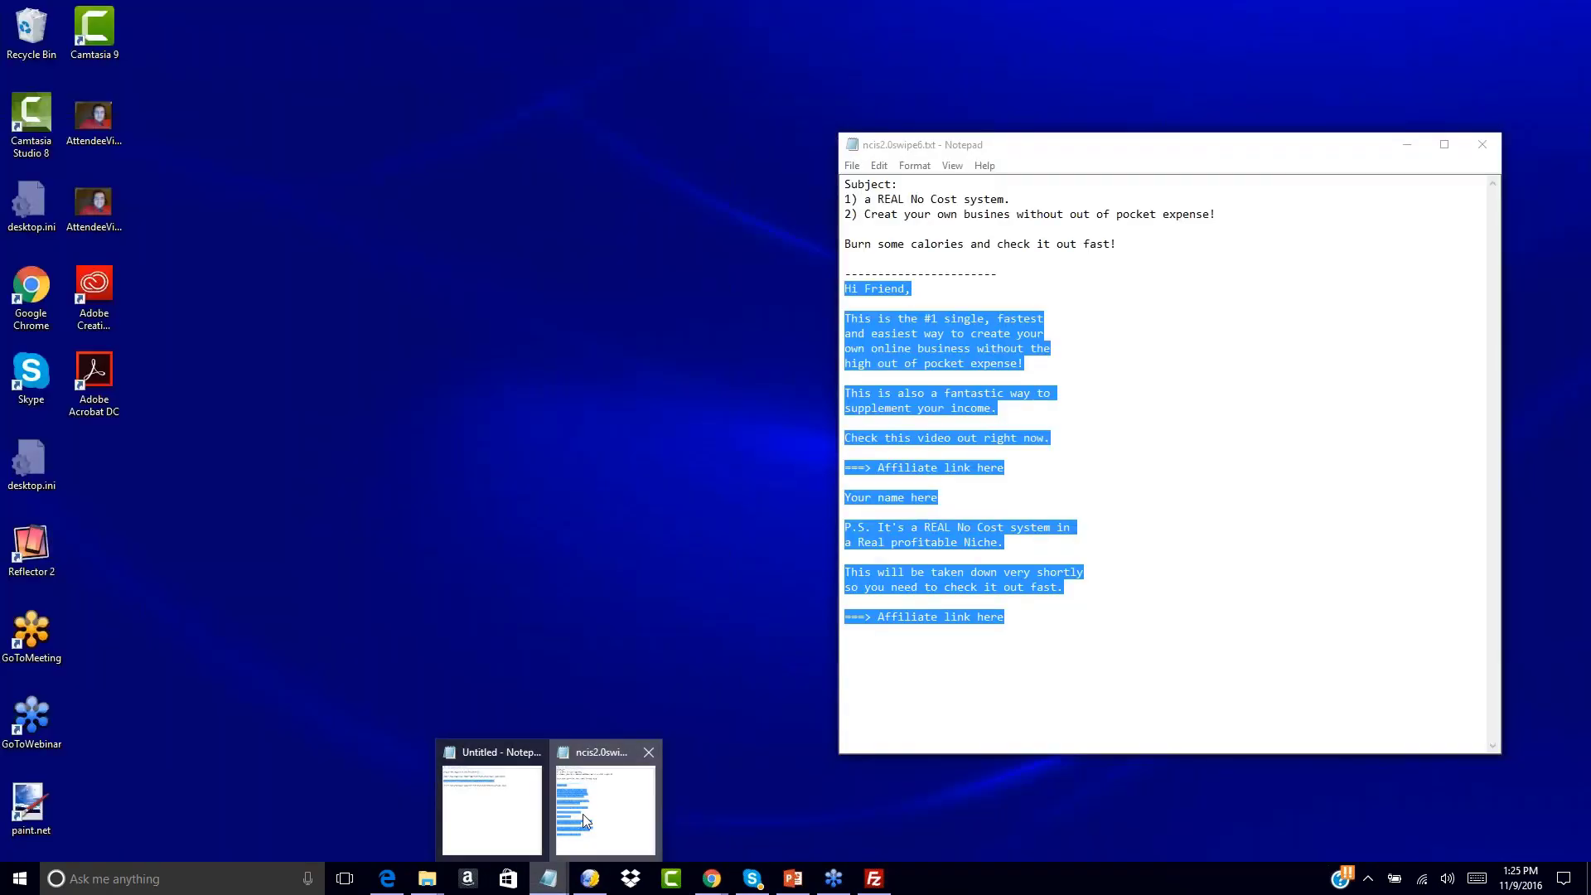
{"action": "left_click", "coordinate": [583, 814]}
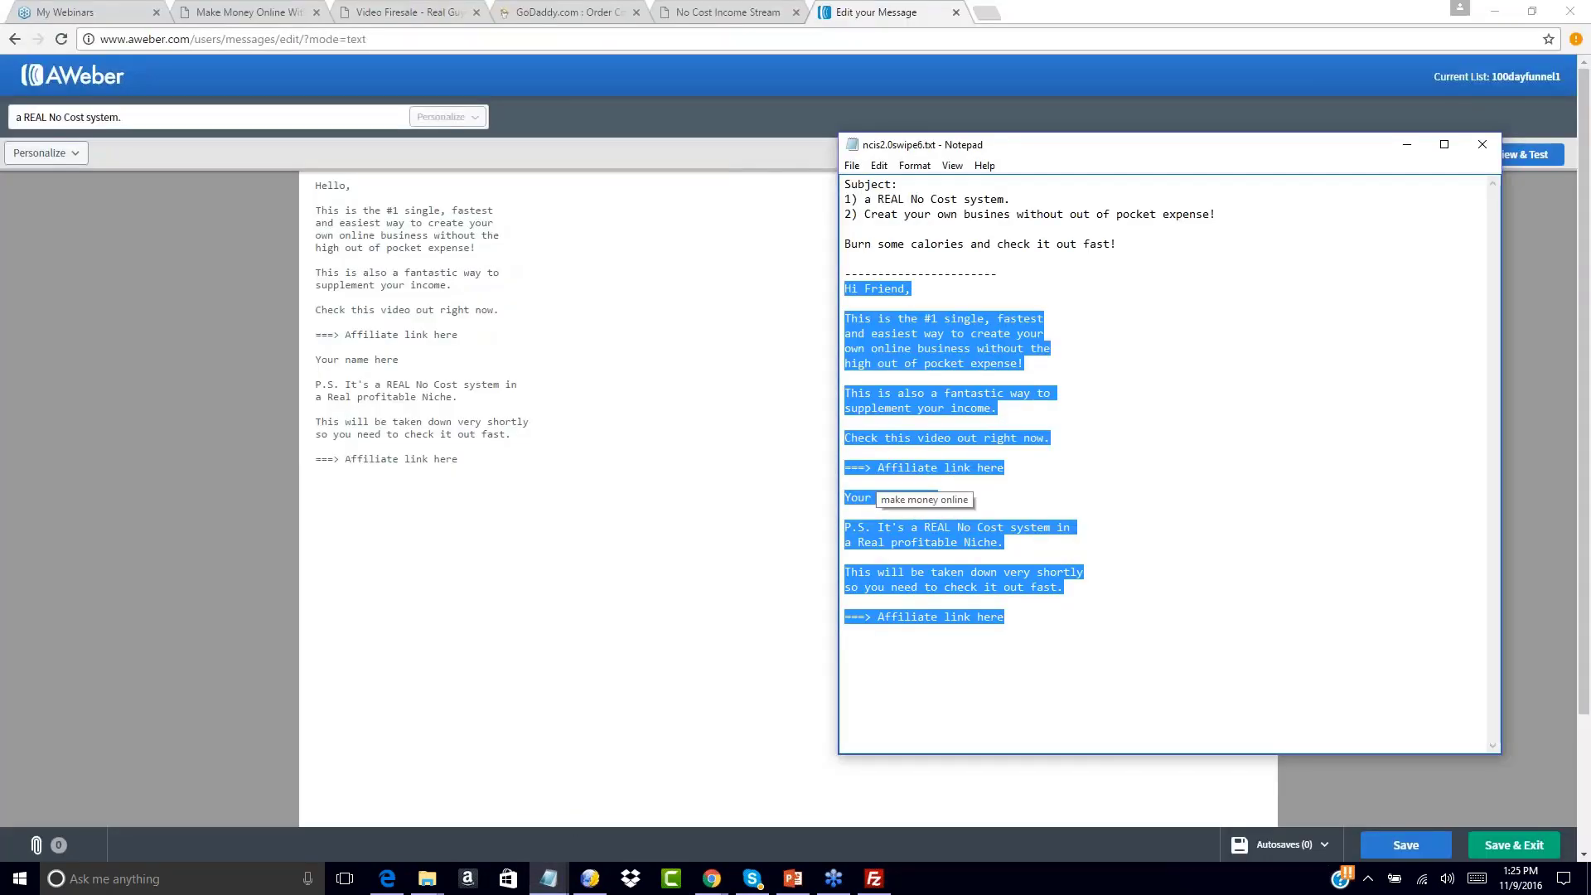
{"action": "left_click", "coordinate": [986, 388]}
{"action": "left_click", "coordinate": [549, 878]}
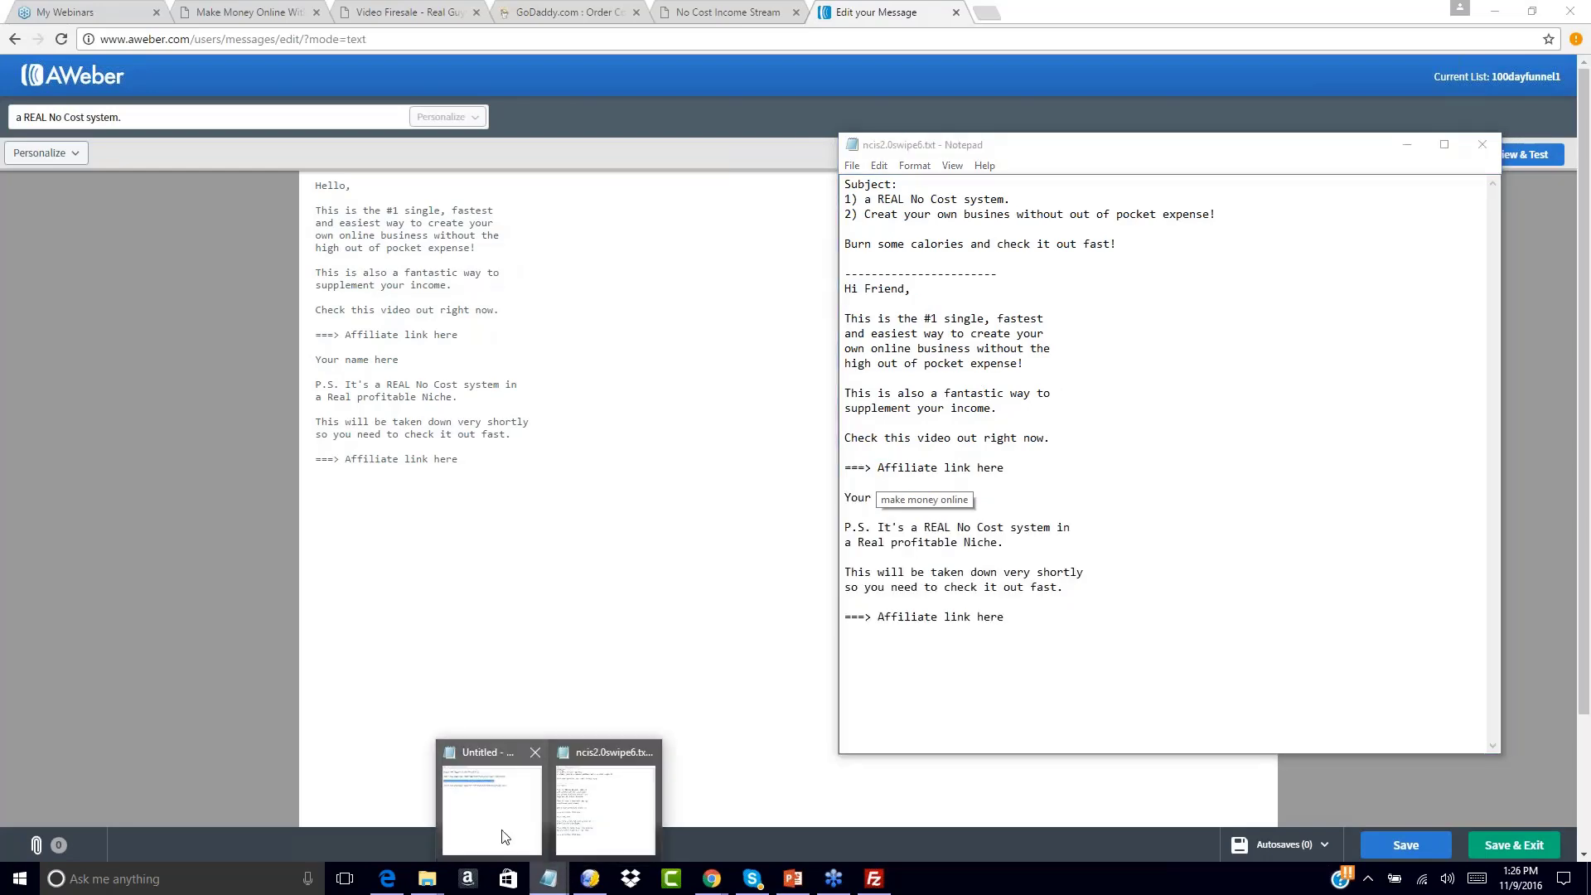
{"action": "left_click", "coordinate": [502, 835]}
{"action": "left_click", "coordinate": [446, 377]}
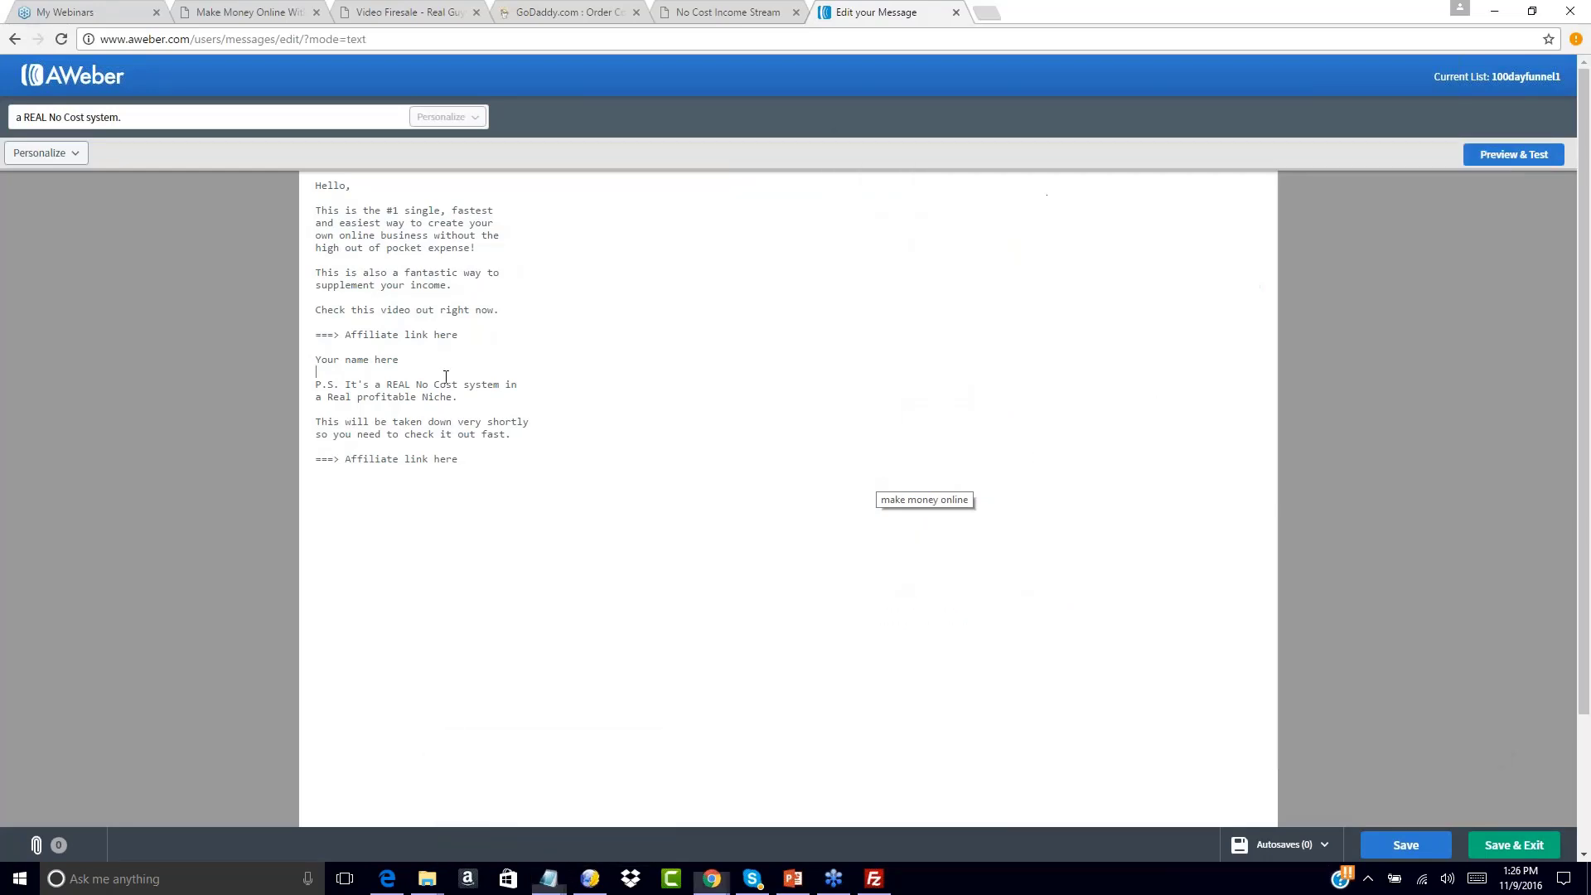
{"action": "left_click_drag", "start_coordinate": [458, 335], "coordinate": [347, 338]}
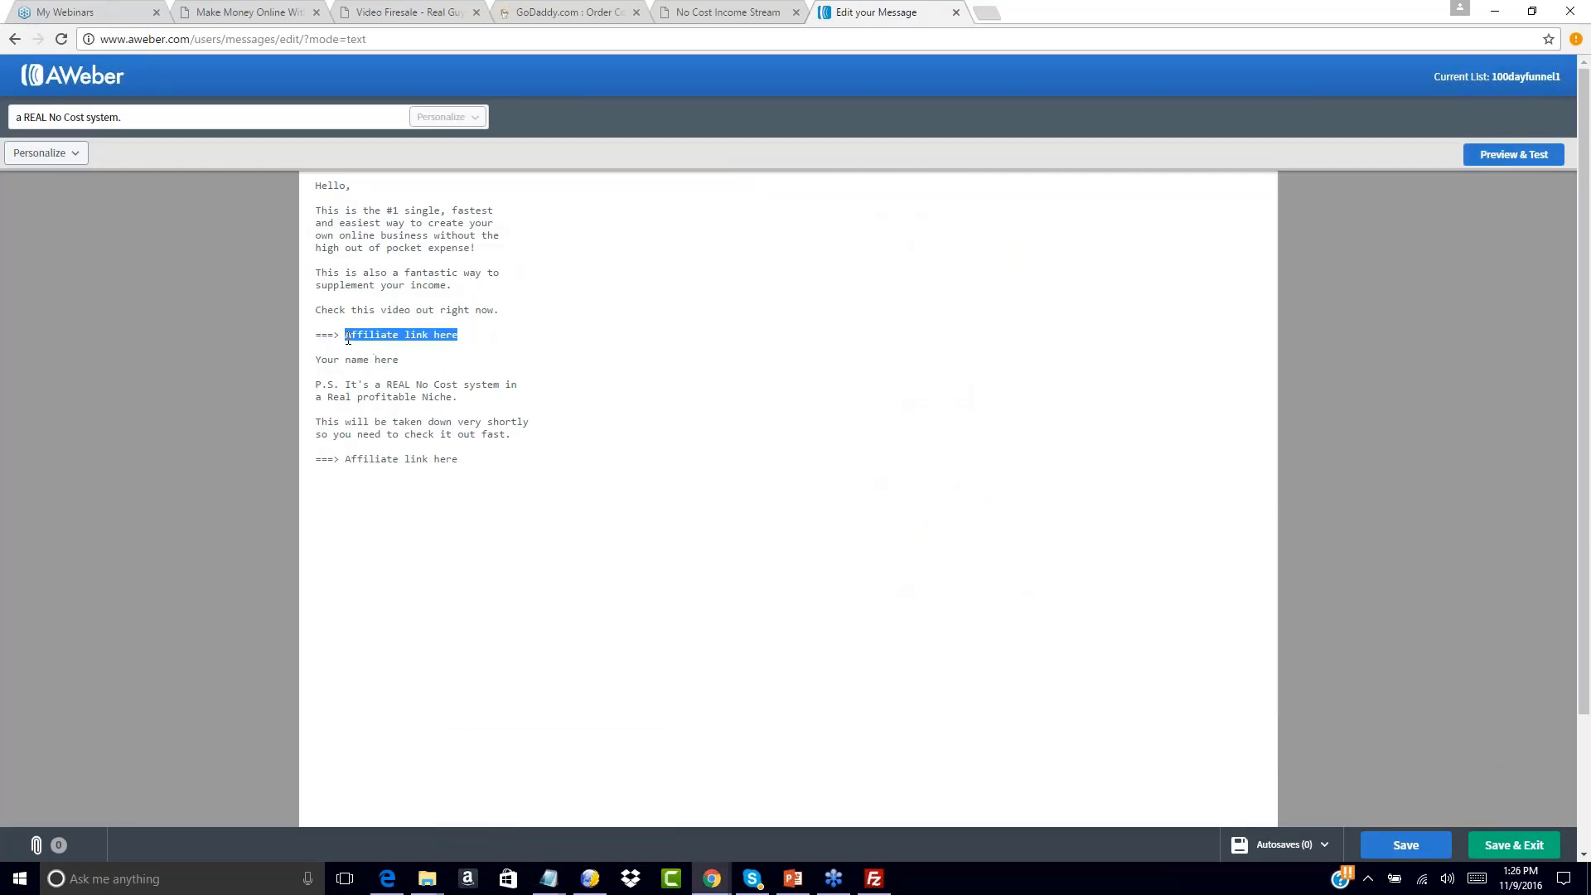
{"action": "type", "text": "http://www.imguruplr.com/freeoffer1/salespage1.html"}
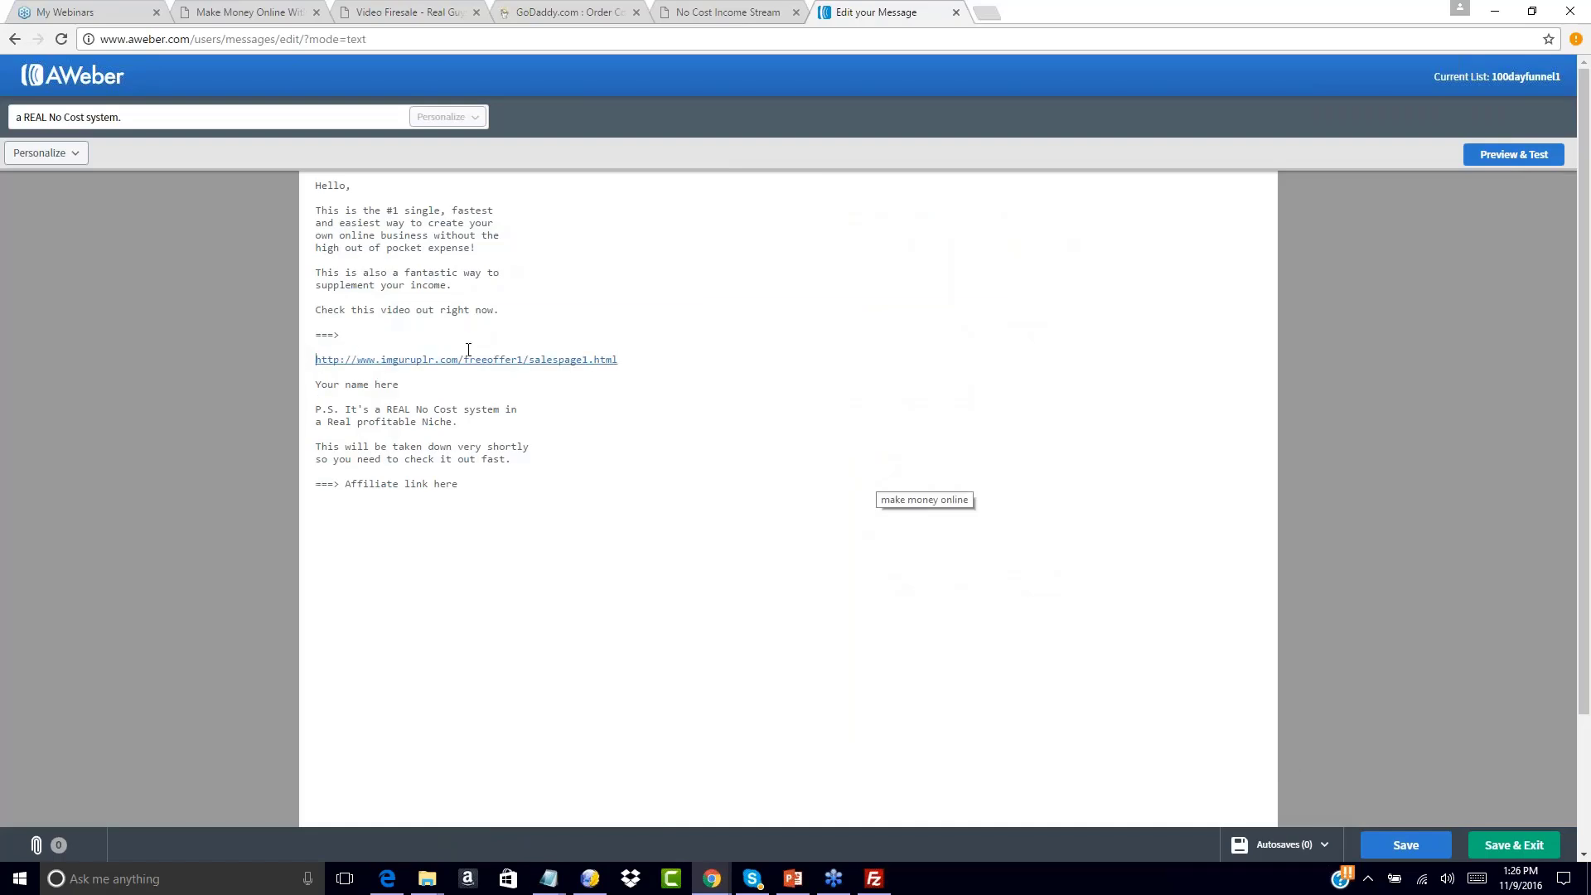
{"action": "key", "text": "BackSpace"}
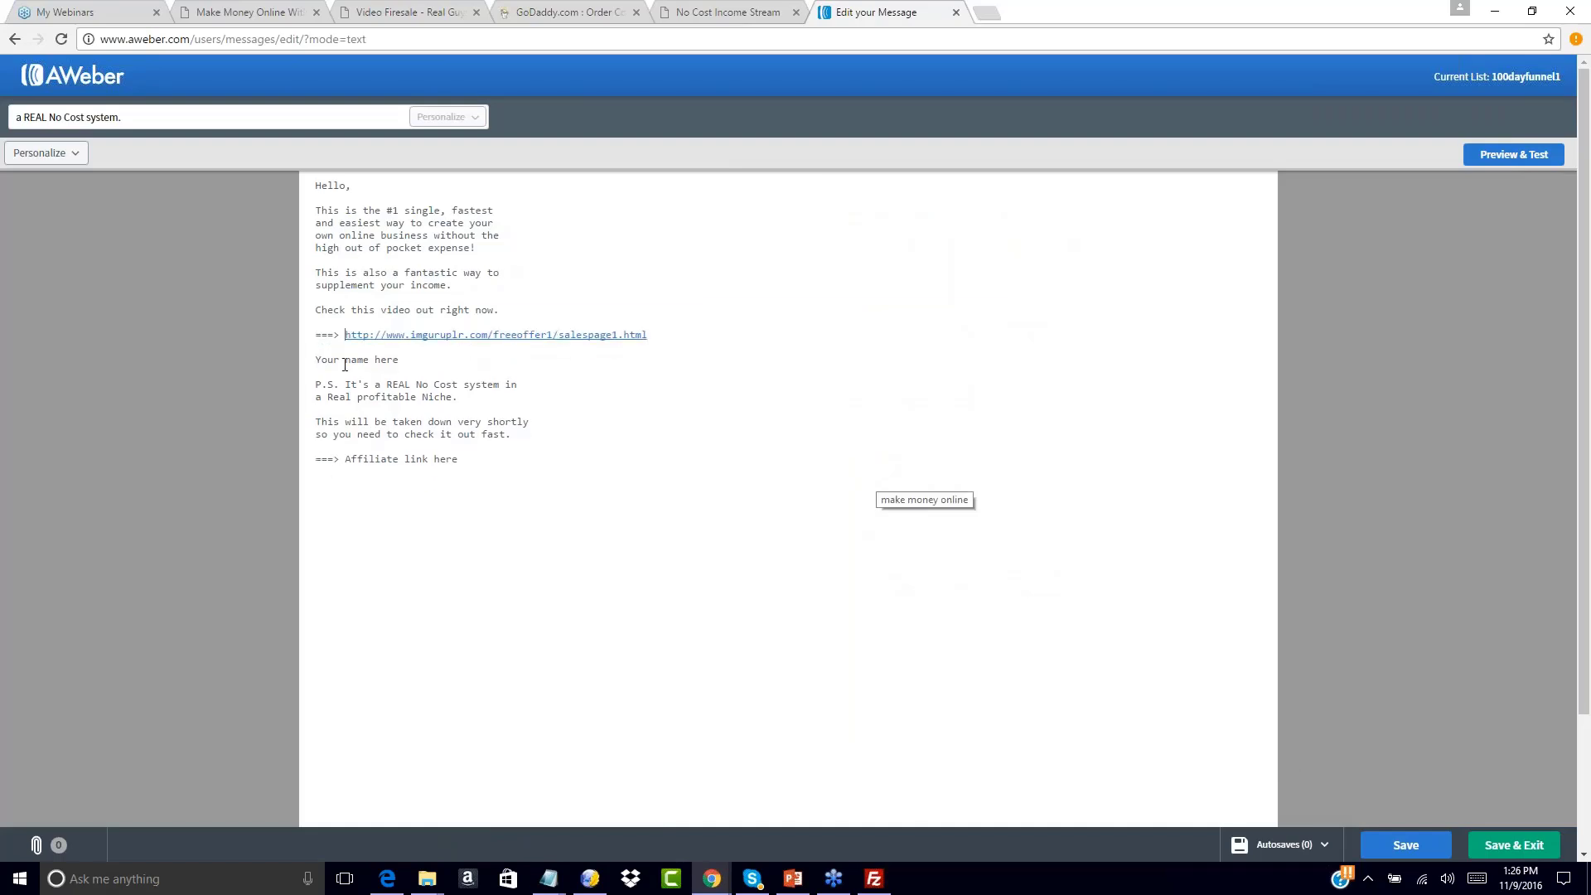
Replace 'Your name here' with the sign-off 'To Your Success,' followed by the sender's name
{"action": "left_click_drag", "start_coordinate": [392, 351], "coordinate": [415, 362]}
{"action": "type", "text": "To Your Success,"}
{"action": "key", "text": "Return"}
{"action": "key", "text": "Return"}
{"action": "type", "text": "John Smith"}
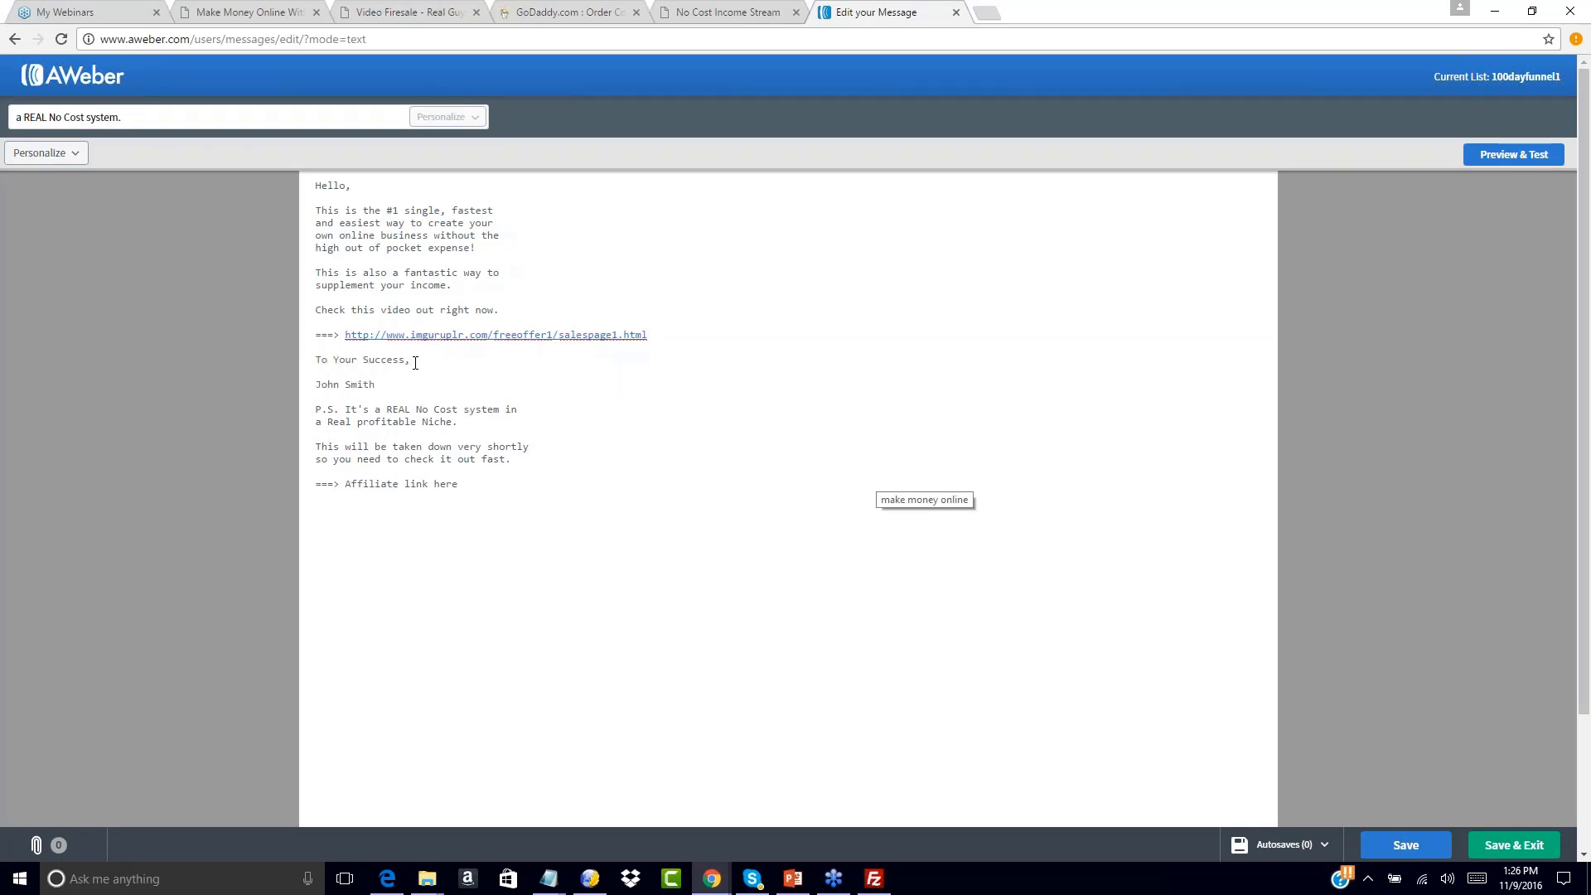
Replace the second affiliate placeholder with the salespage1 URL and save the email
{"action": "left_click_drag", "start_coordinate": [346, 484], "coordinate": [479, 487]}
{"action": "type", "text": "http://www.imguruplr.com/freeoffer1/salespage1.html"}
{"action": "key", "text": "BackSpace"}
{"action": "key", "text": "BackSpace"}
{"action": "key", "text": "BackSpace"}
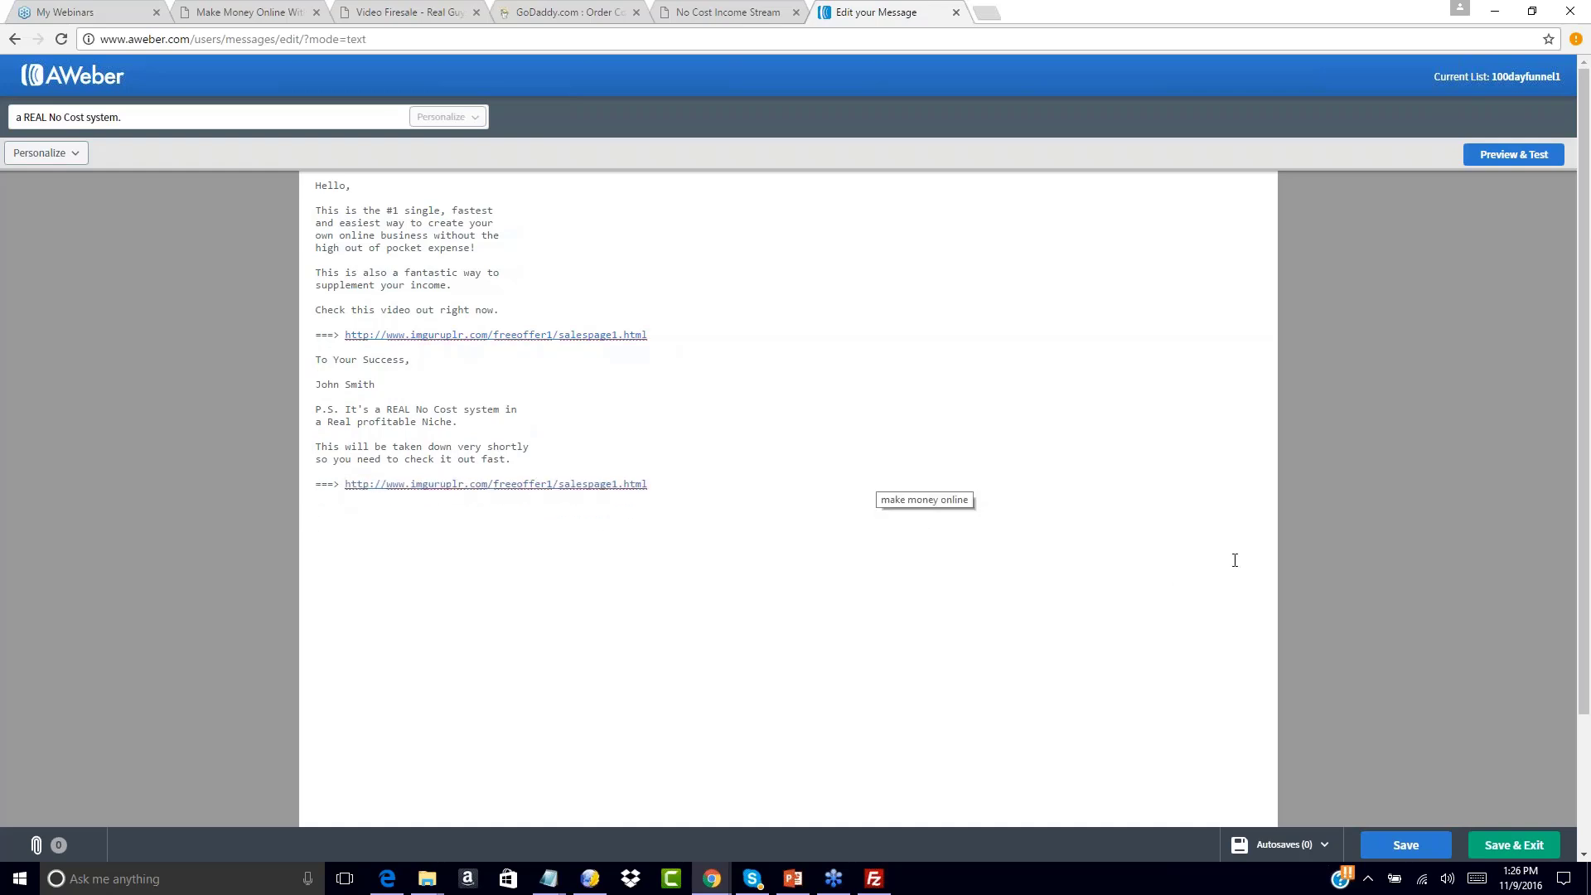
{"action": "left_click", "coordinate": [1527, 854]}
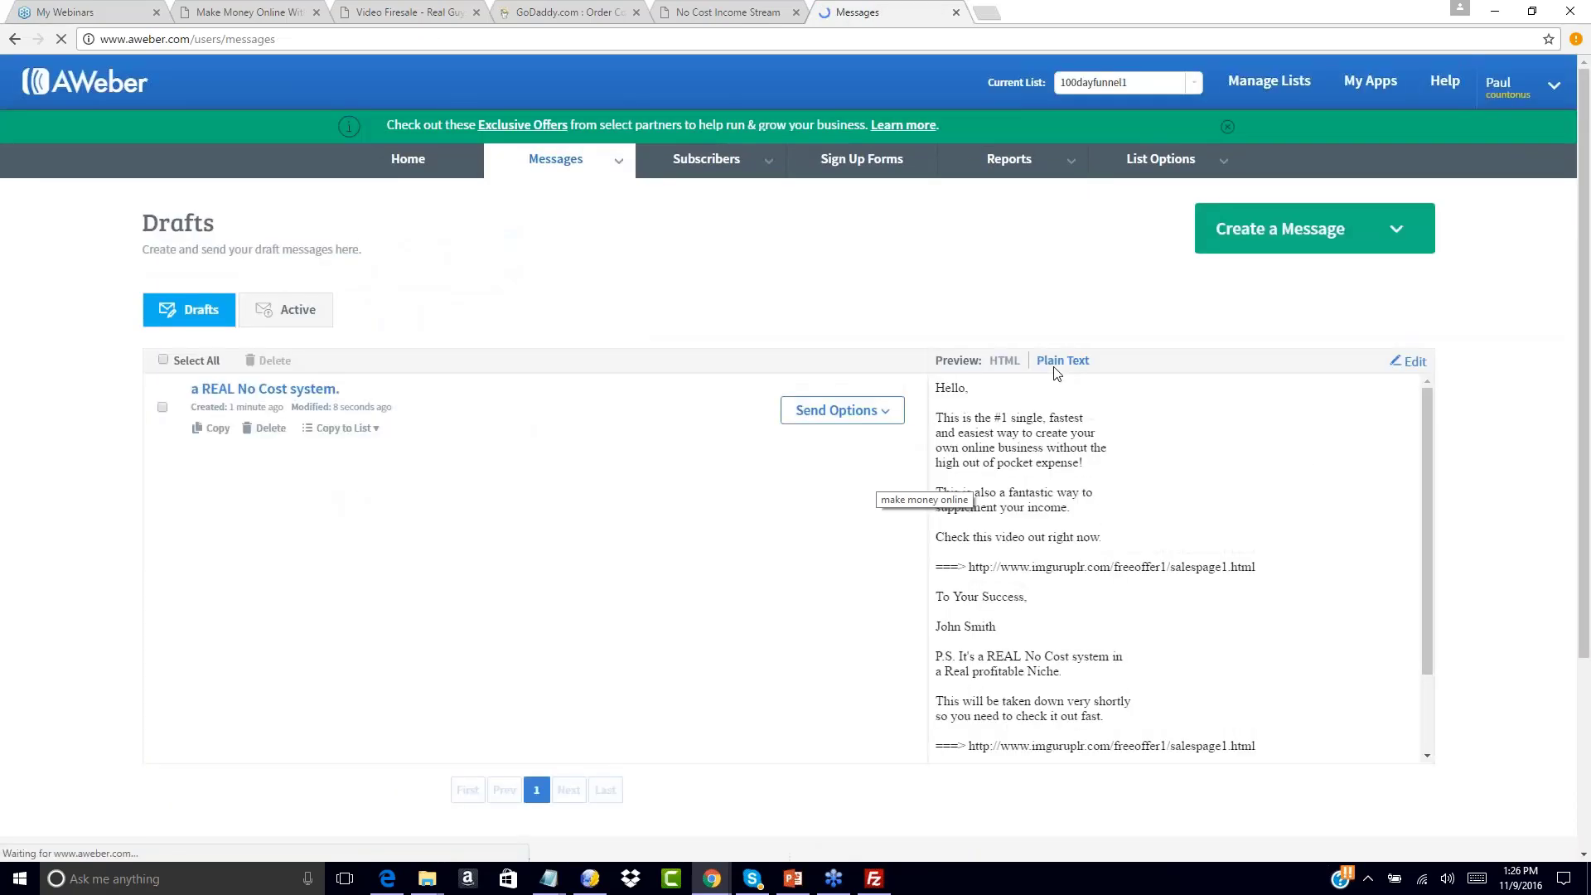
Add the draft 'a REAL No Cost system.' to the follow-up series as message 4, 2 days after the previous one
{"action": "left_click", "coordinate": [884, 411]}
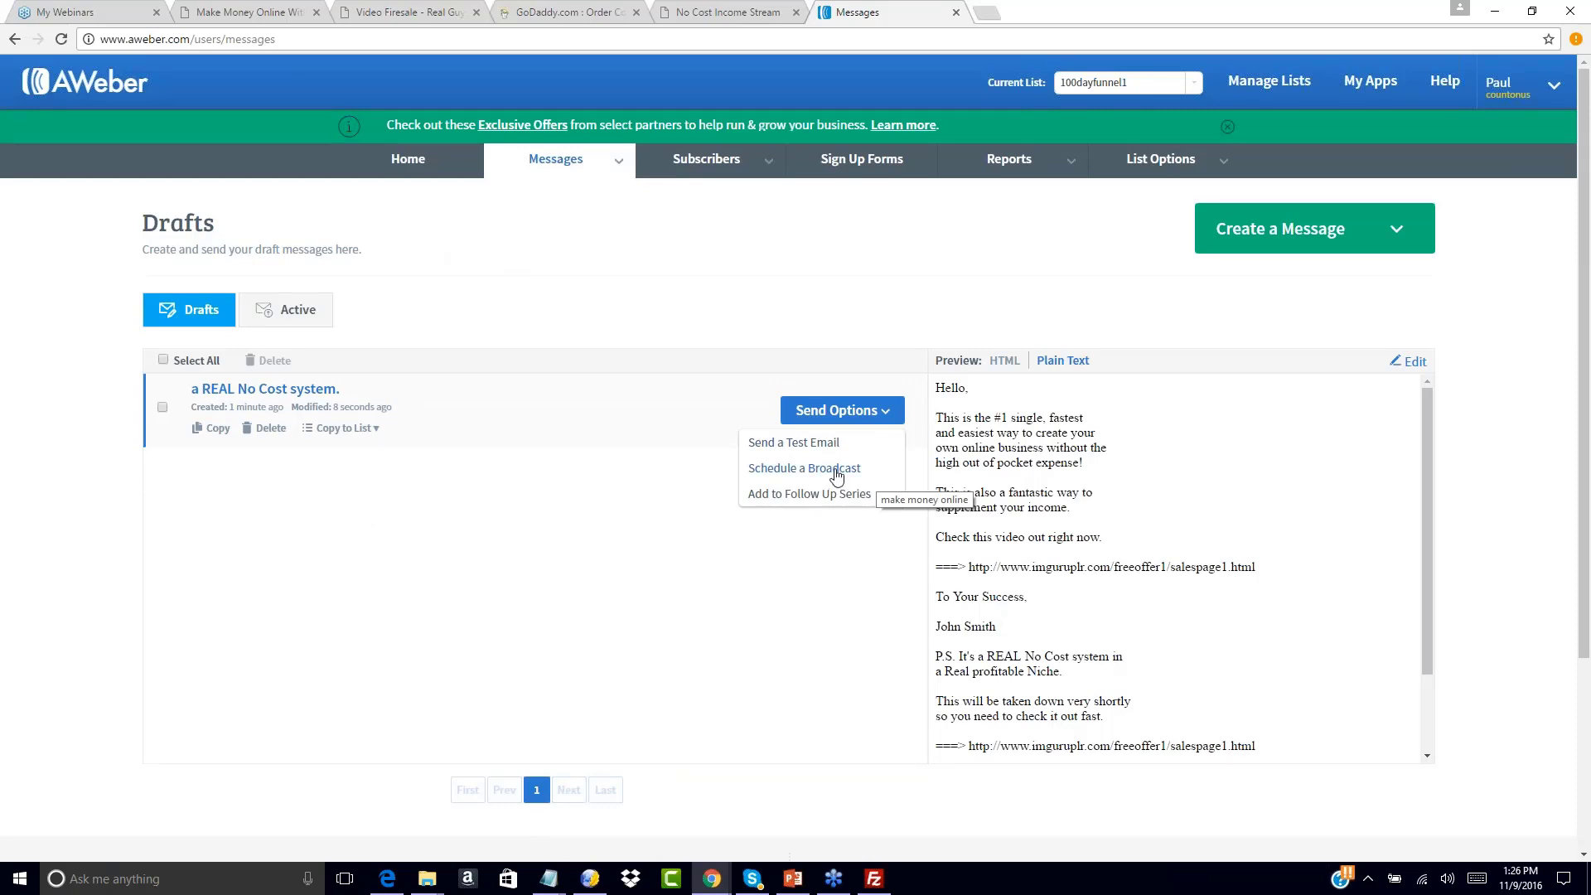
{"action": "left_click", "coordinate": [808, 496]}
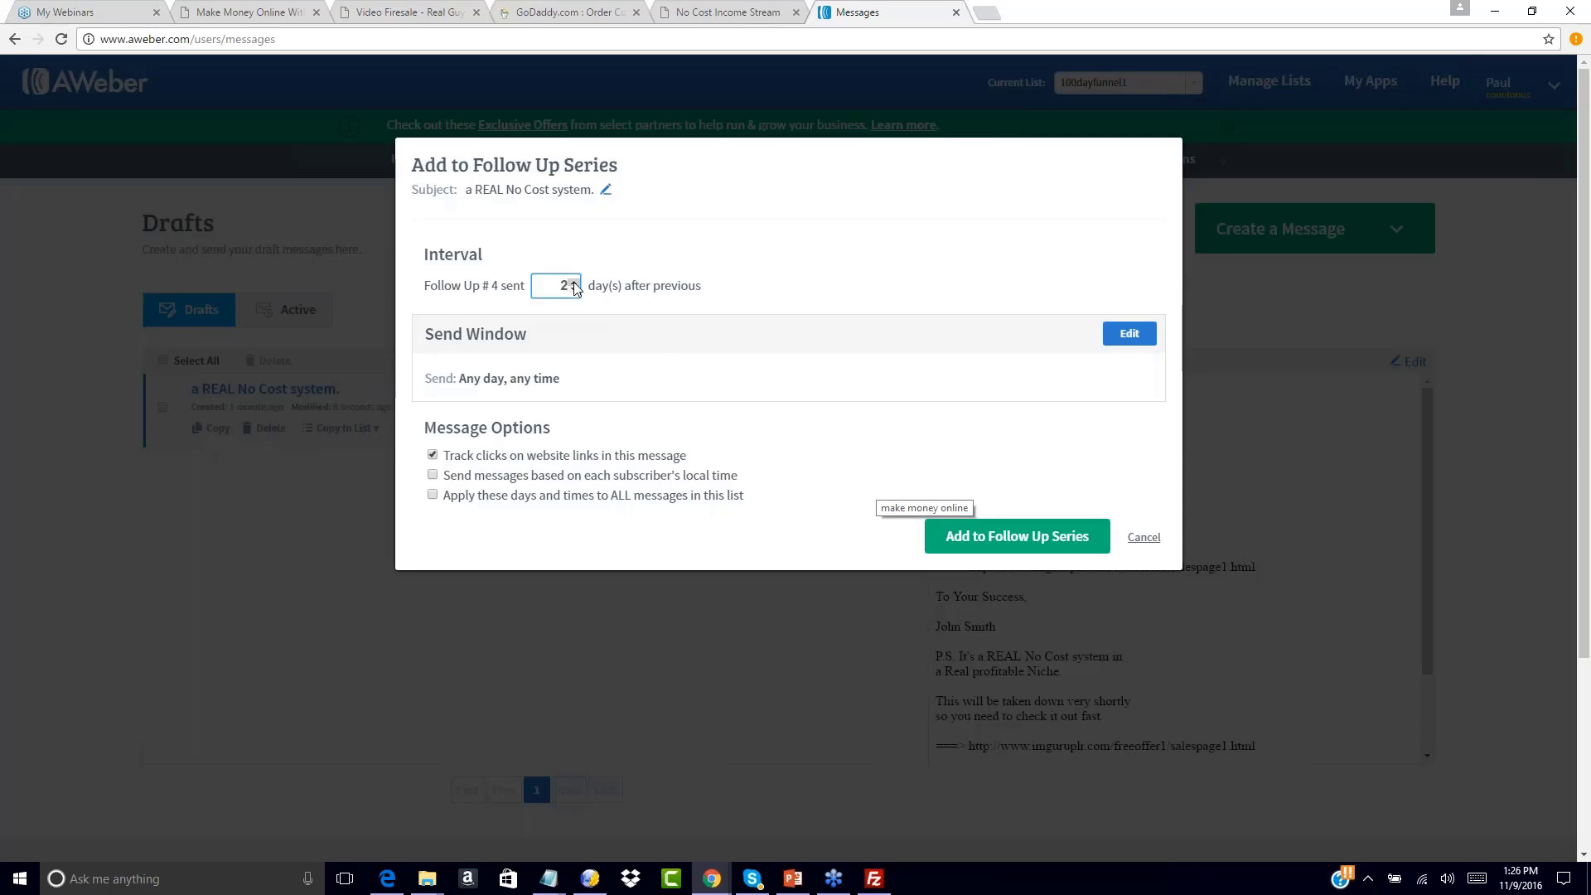
{"action": "left_click", "coordinate": [1015, 537]}
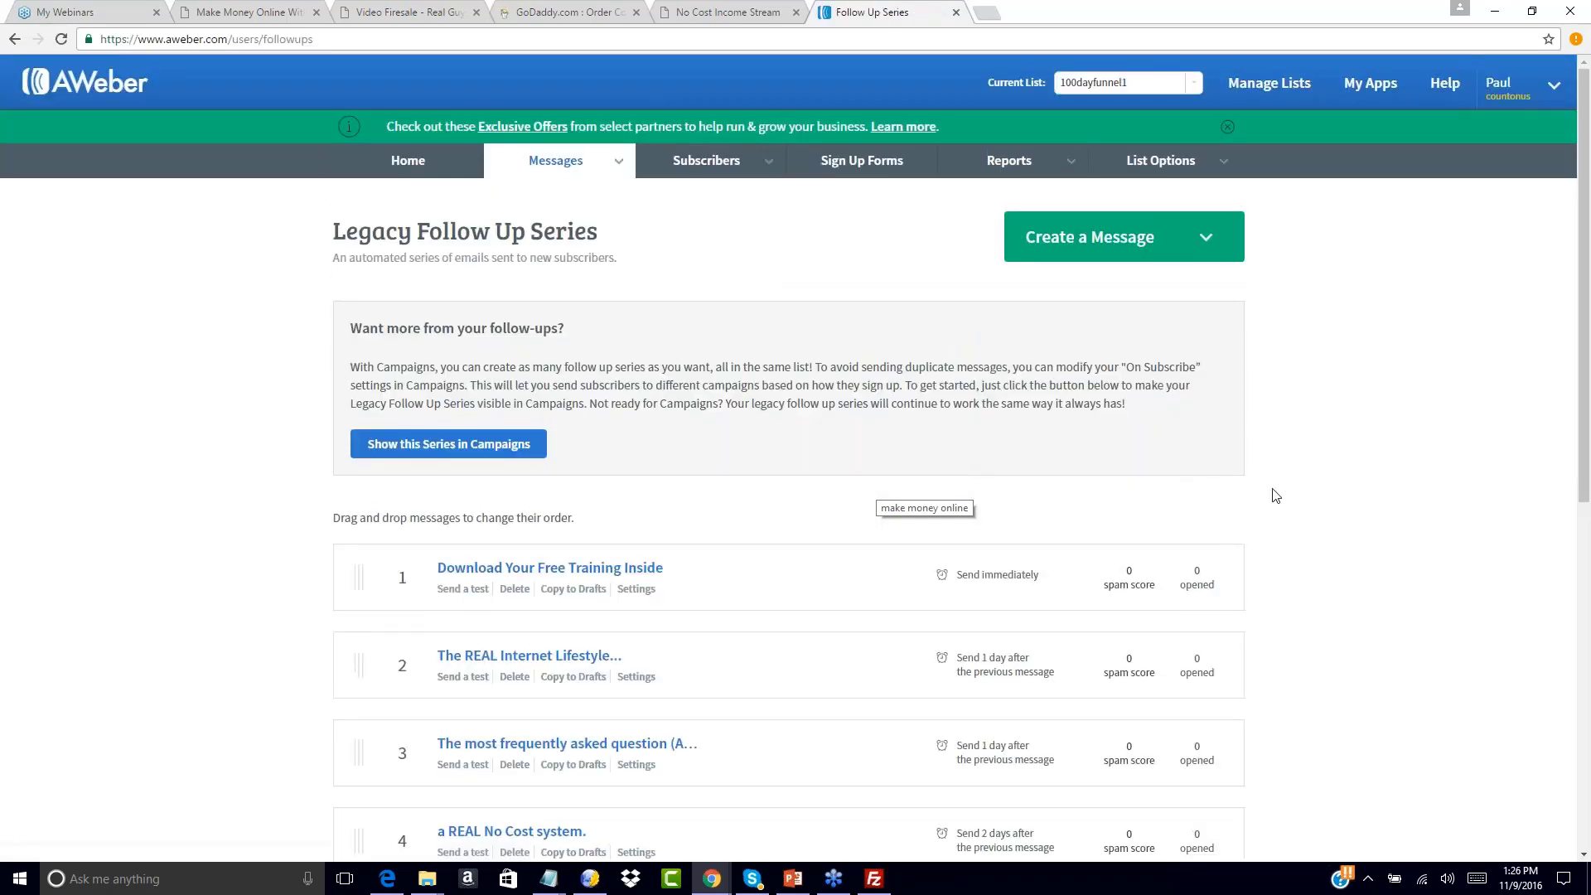
{"action": "scroll", "coordinate": [1276, 496], "scroll_direction": "down", "scroll_amount": 2}
{"action": "scroll", "coordinate": [1274, 495], "scroll_direction": "down", "scroll_amount": 3}
{"action": "scroll", "coordinate": [1292, 447], "scroll_direction": "up", "scroll_amount": 2}
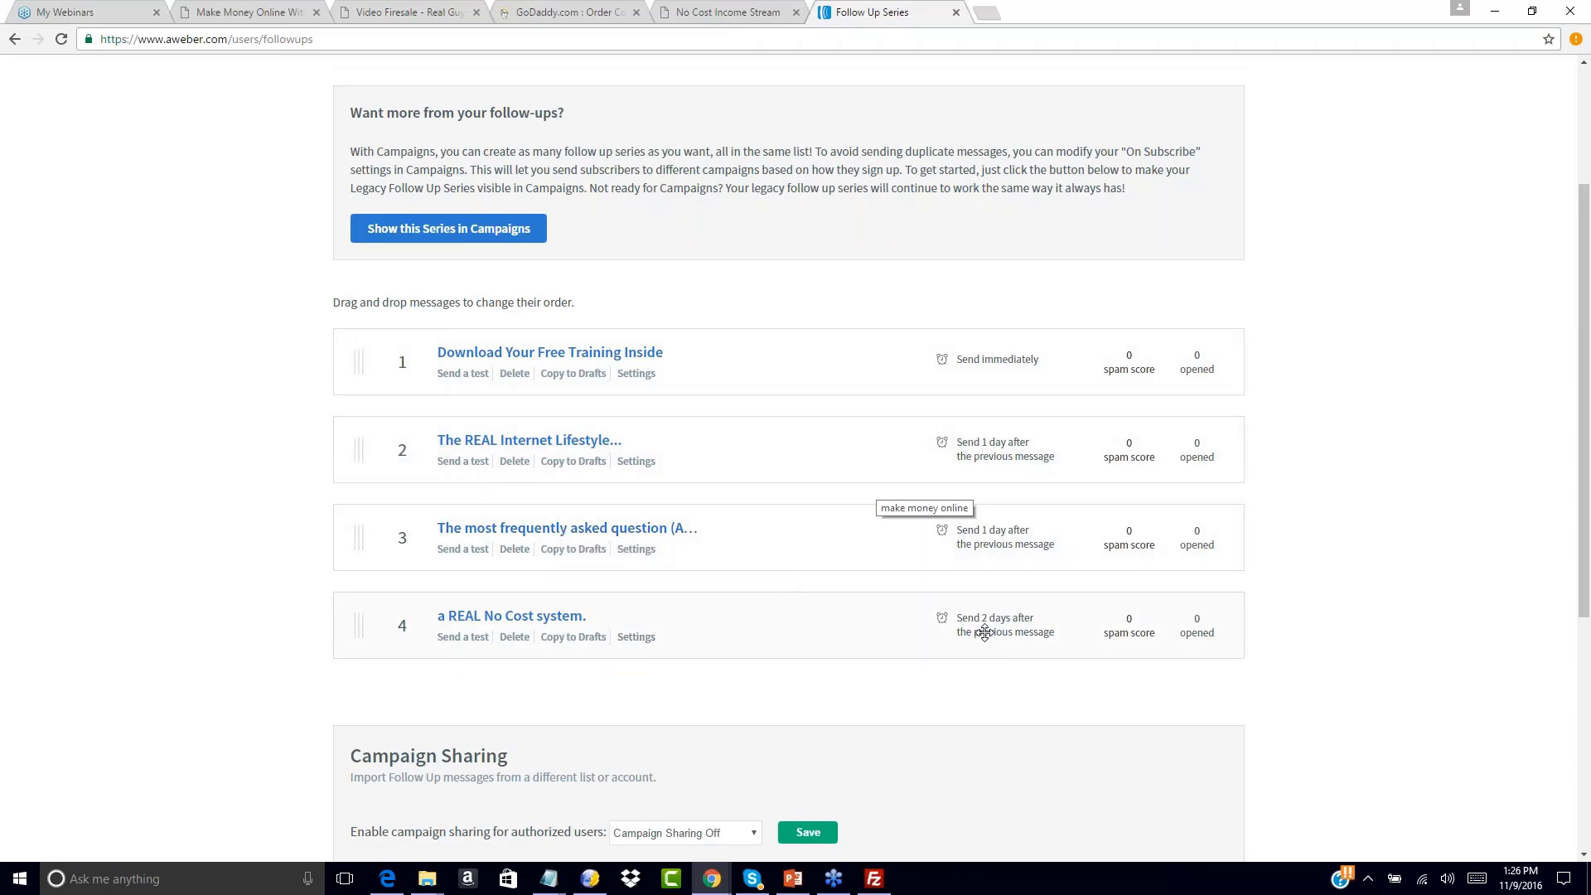
{"action": "scroll", "coordinate": [1419, 414], "scroll_direction": "up", "scroll_amount": 4}
{"action": "scroll", "coordinate": [1418, 414], "scroll_direction": "down", "scroll_amount": 5}
{"action": "scroll", "coordinate": [1422, 416], "scroll_direction": "up", "scroll_amount": 3}
{"action": "scroll", "coordinate": [1423, 417], "scroll_direction": "up", "scroll_amount": 2}
{"action": "scroll", "coordinate": [1423, 417], "scroll_direction": "down", "scroll_amount": 4}
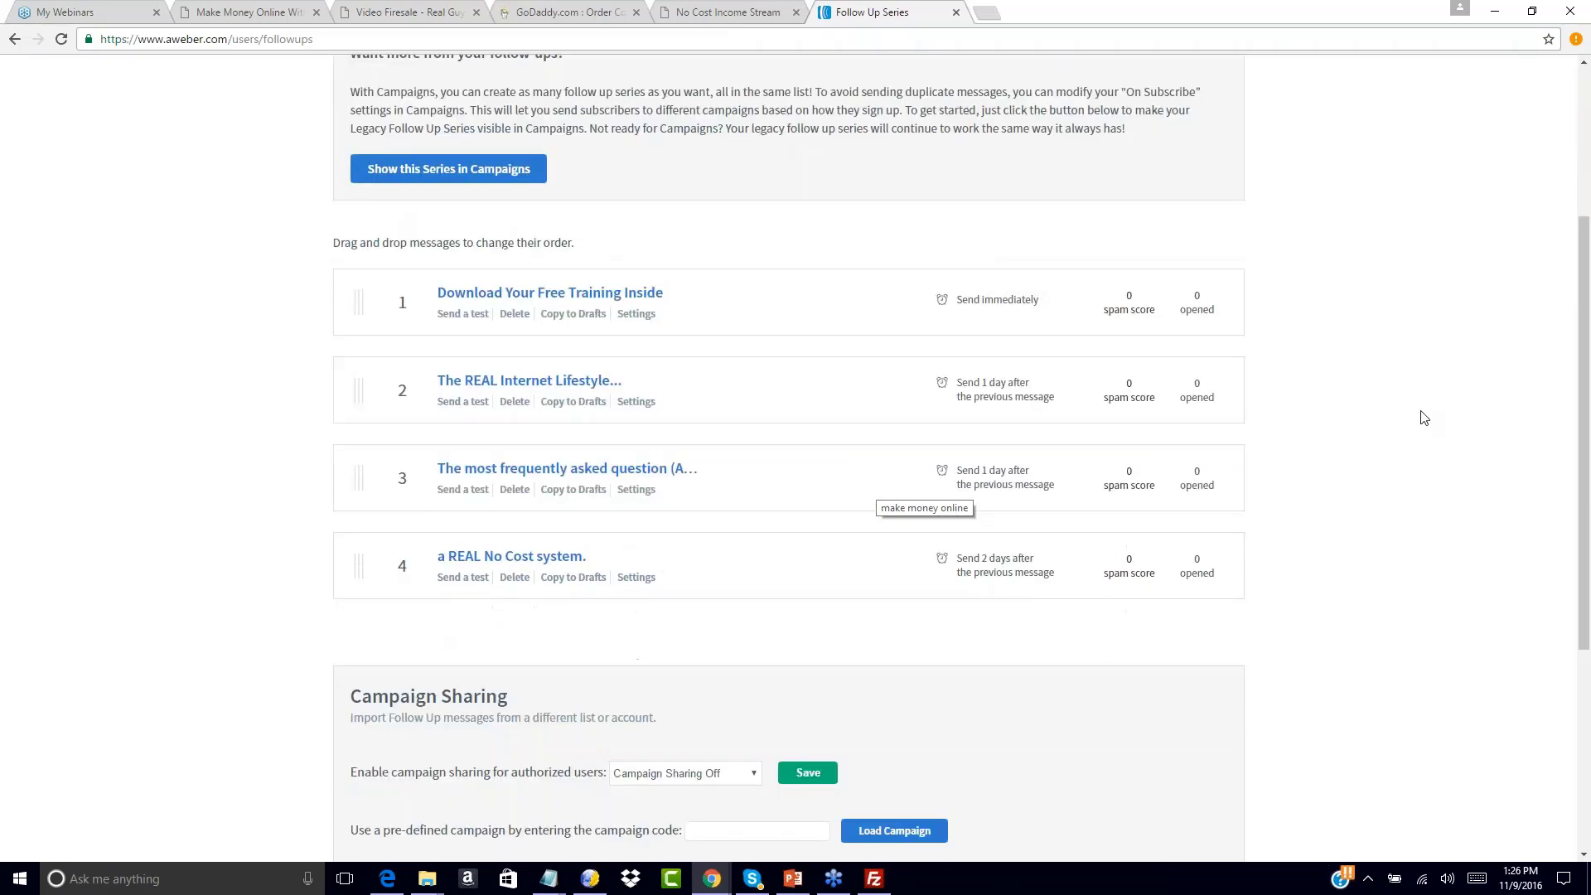
{"action": "scroll", "coordinate": [1424, 416], "scroll_direction": "up", "scroll_amount": 4}
{"action": "scroll", "coordinate": [1424, 416], "scroll_direction": "down", "scroll_amount": 5}
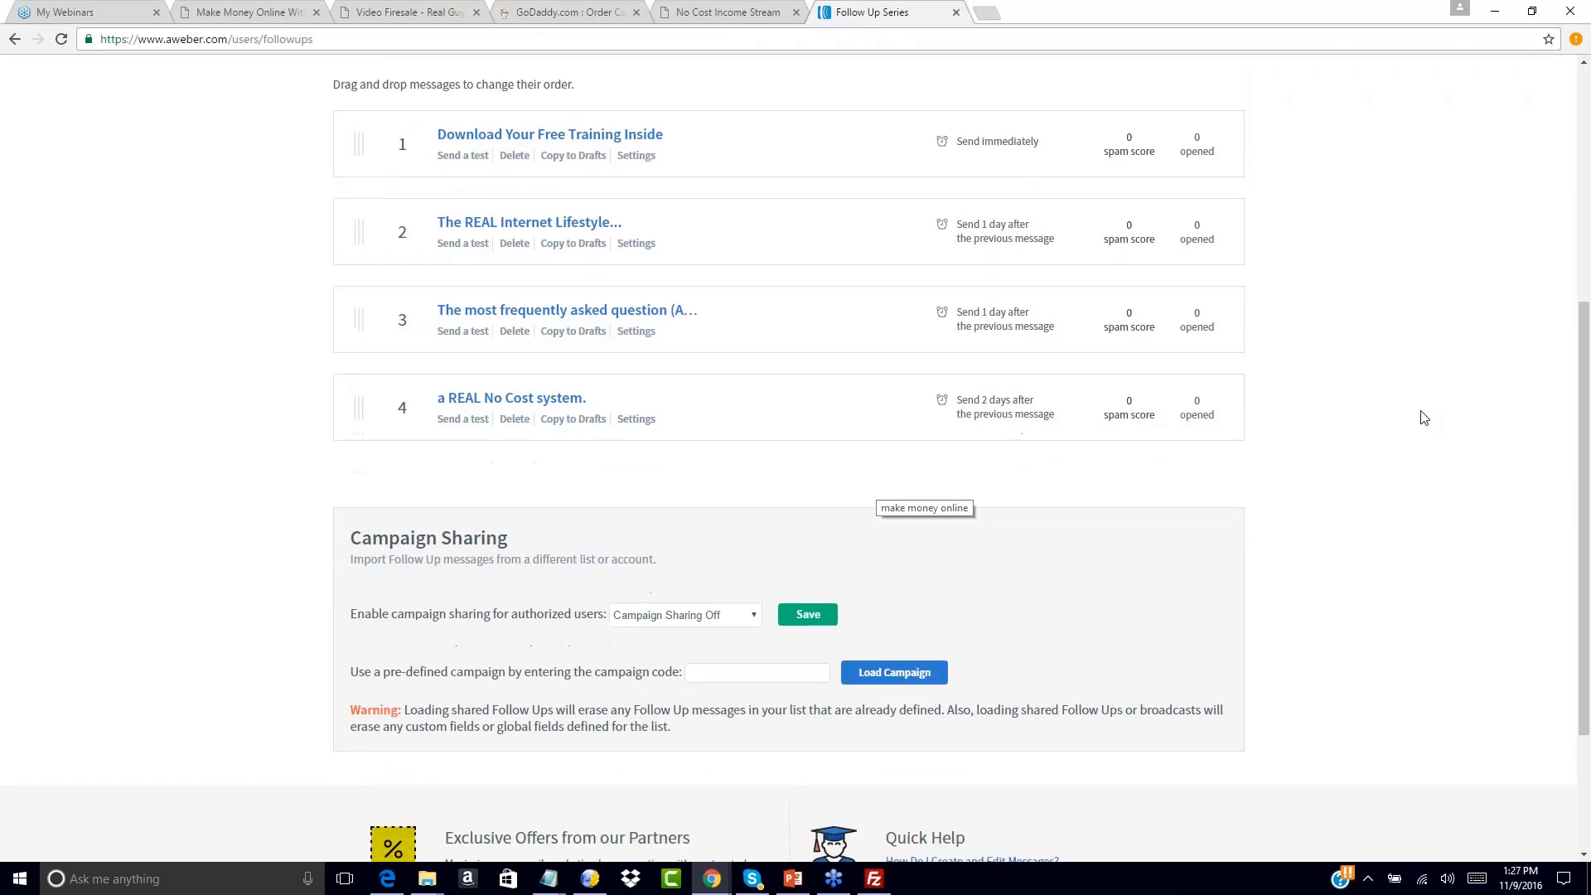
{"action": "scroll", "coordinate": [1423, 417], "scroll_direction": "up", "scroll_amount": 5}
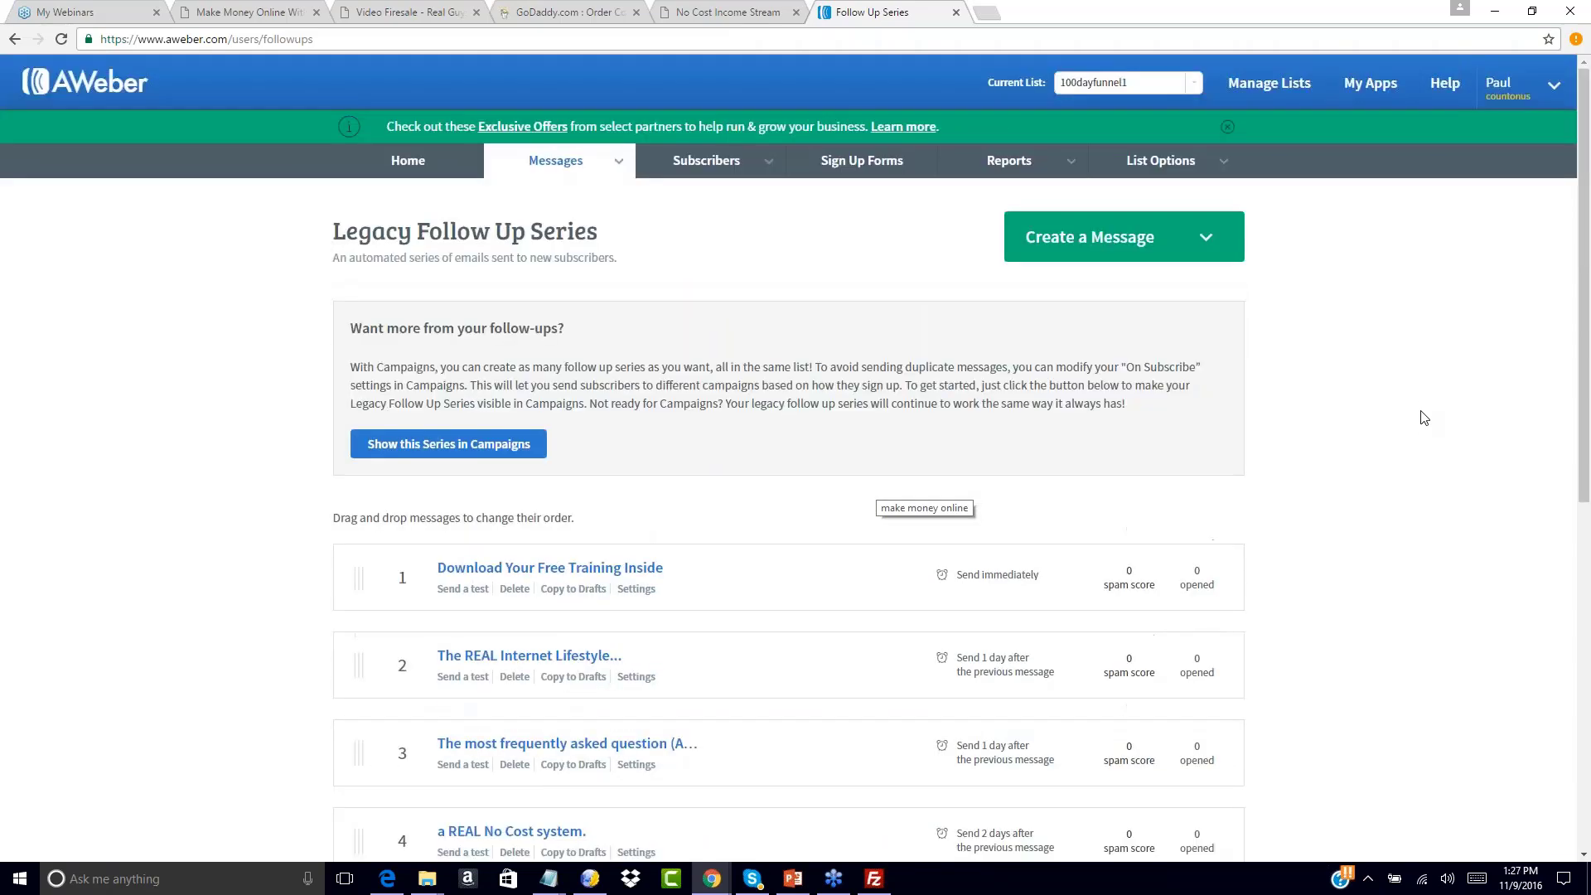
{"action": "left_click", "coordinate": [703, 7]}
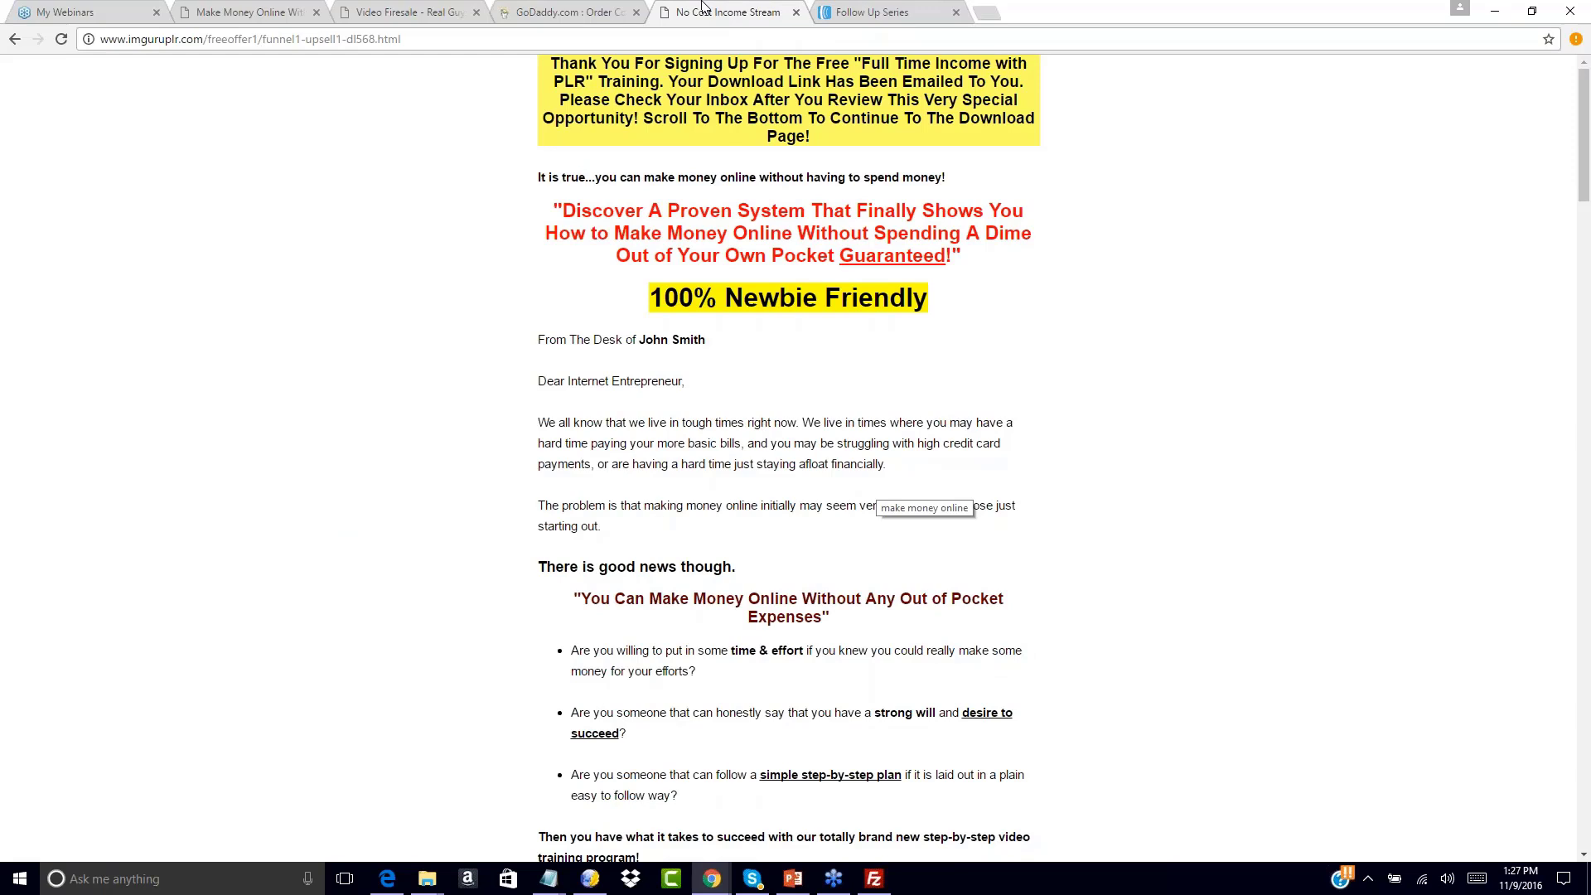
{"action": "left_click", "coordinate": [20, 41]}
{"action": "right_click", "coordinate": [20, 41]}
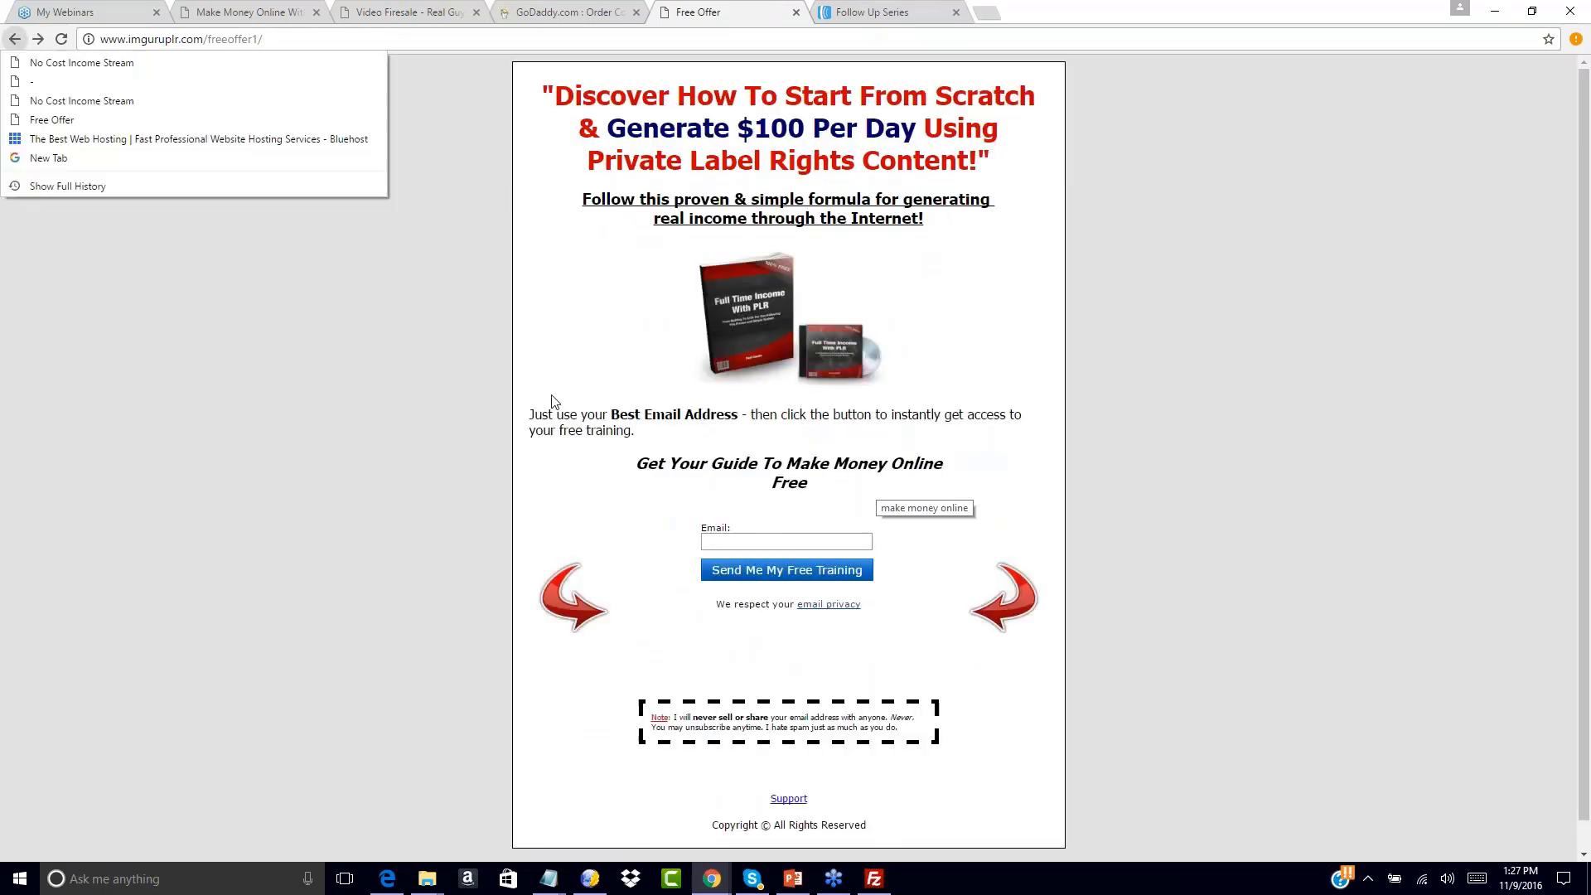
{"action": "left_click", "coordinate": [600, 290]}
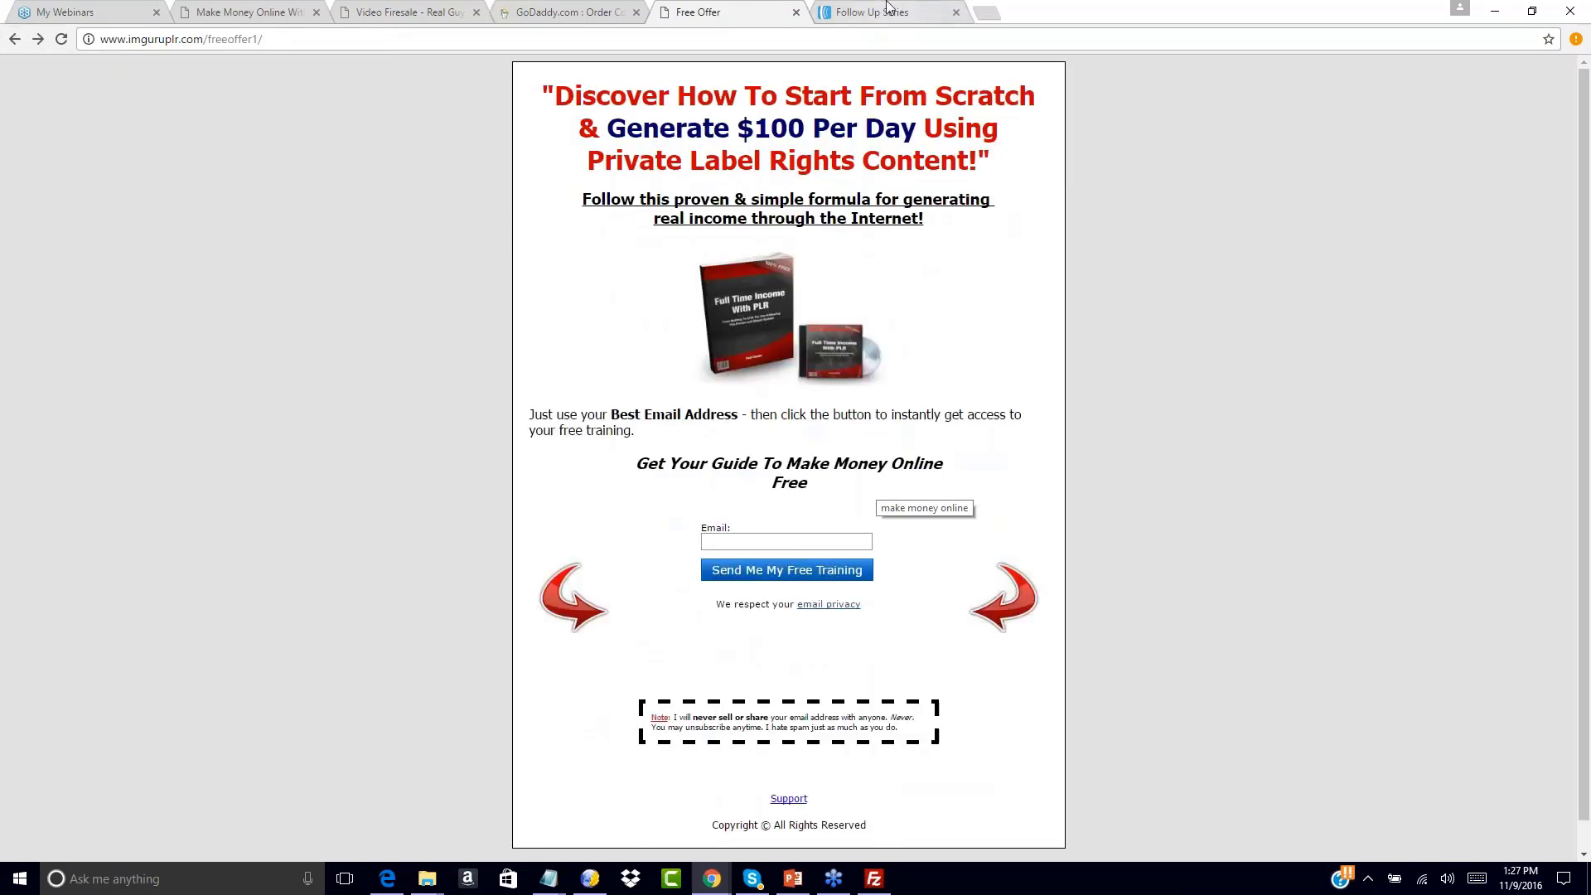
{"action": "left_click", "coordinate": [721, 540]}
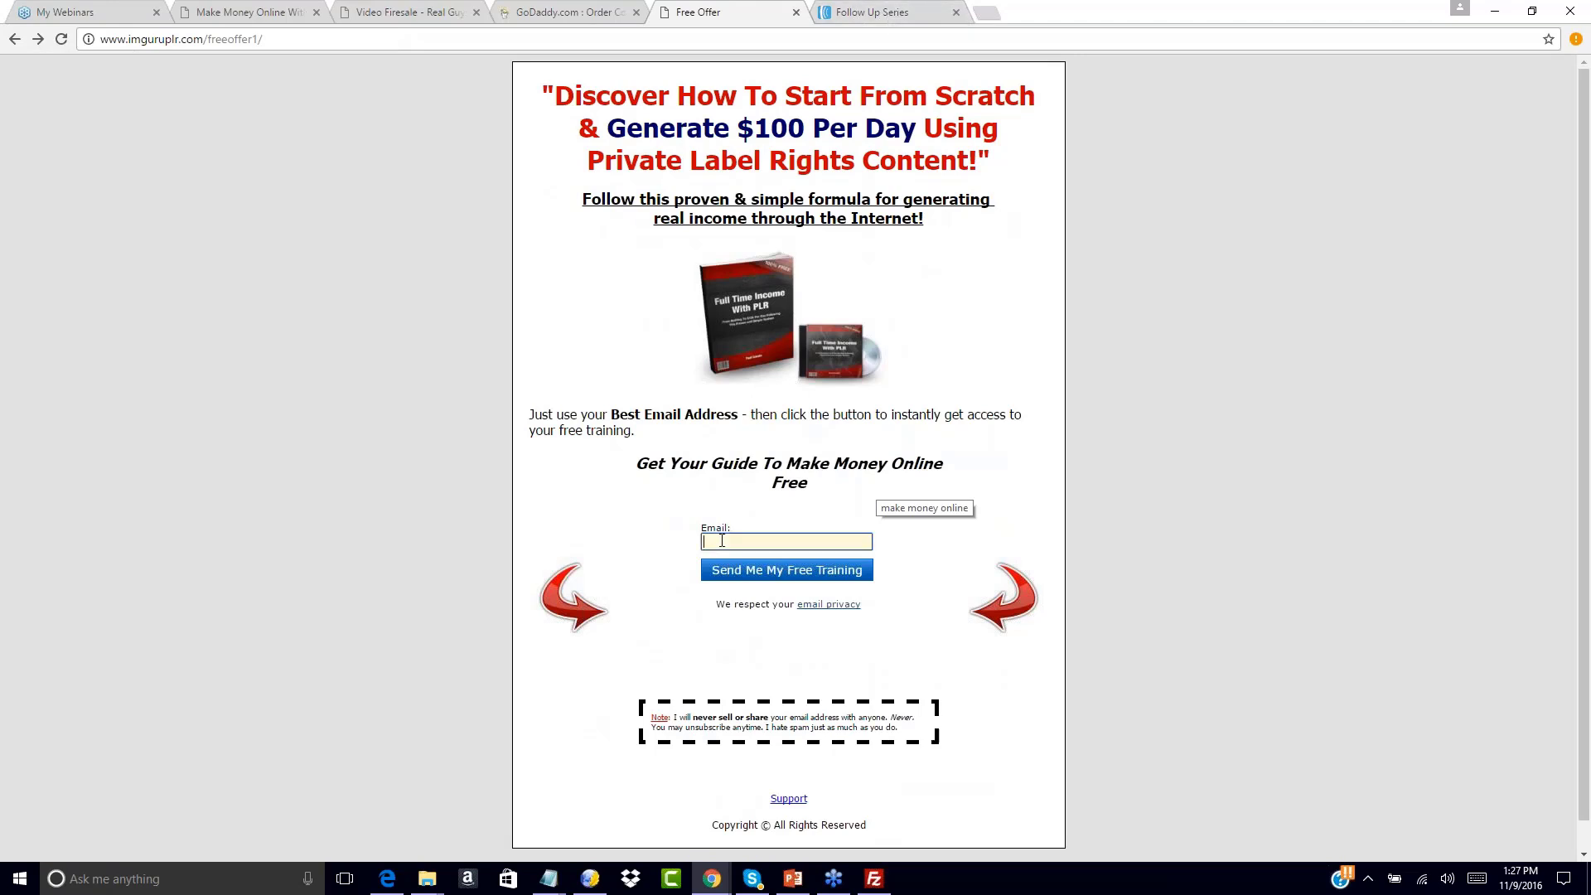
{"action": "left_click", "coordinate": [854, 9]}
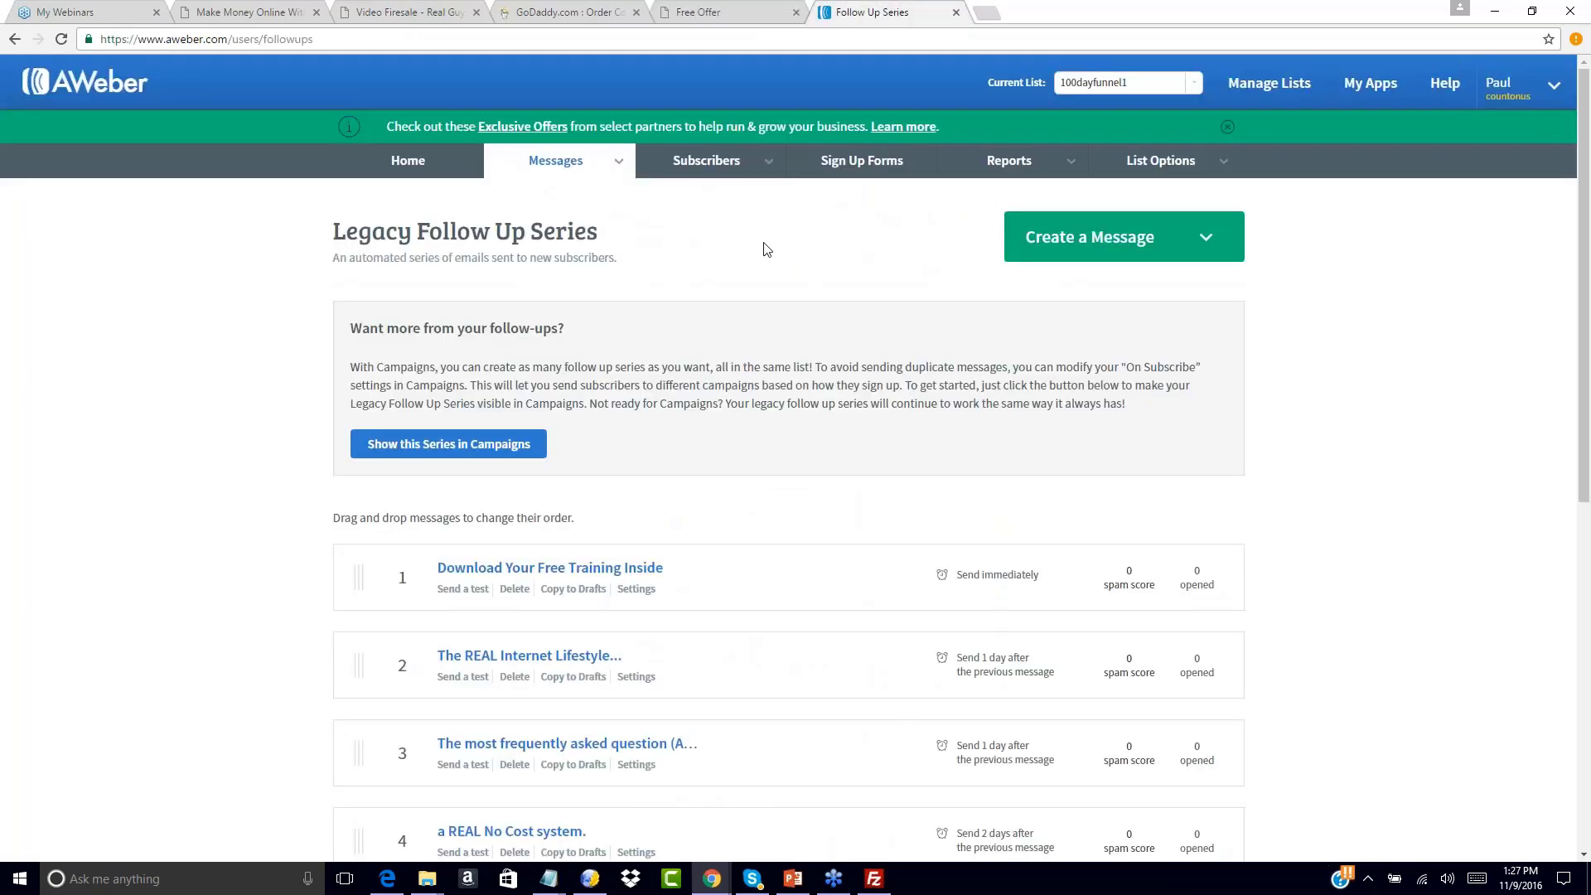
{"action": "scroll", "coordinate": [604, 508], "scroll_direction": "down", "scroll_amount": 3}
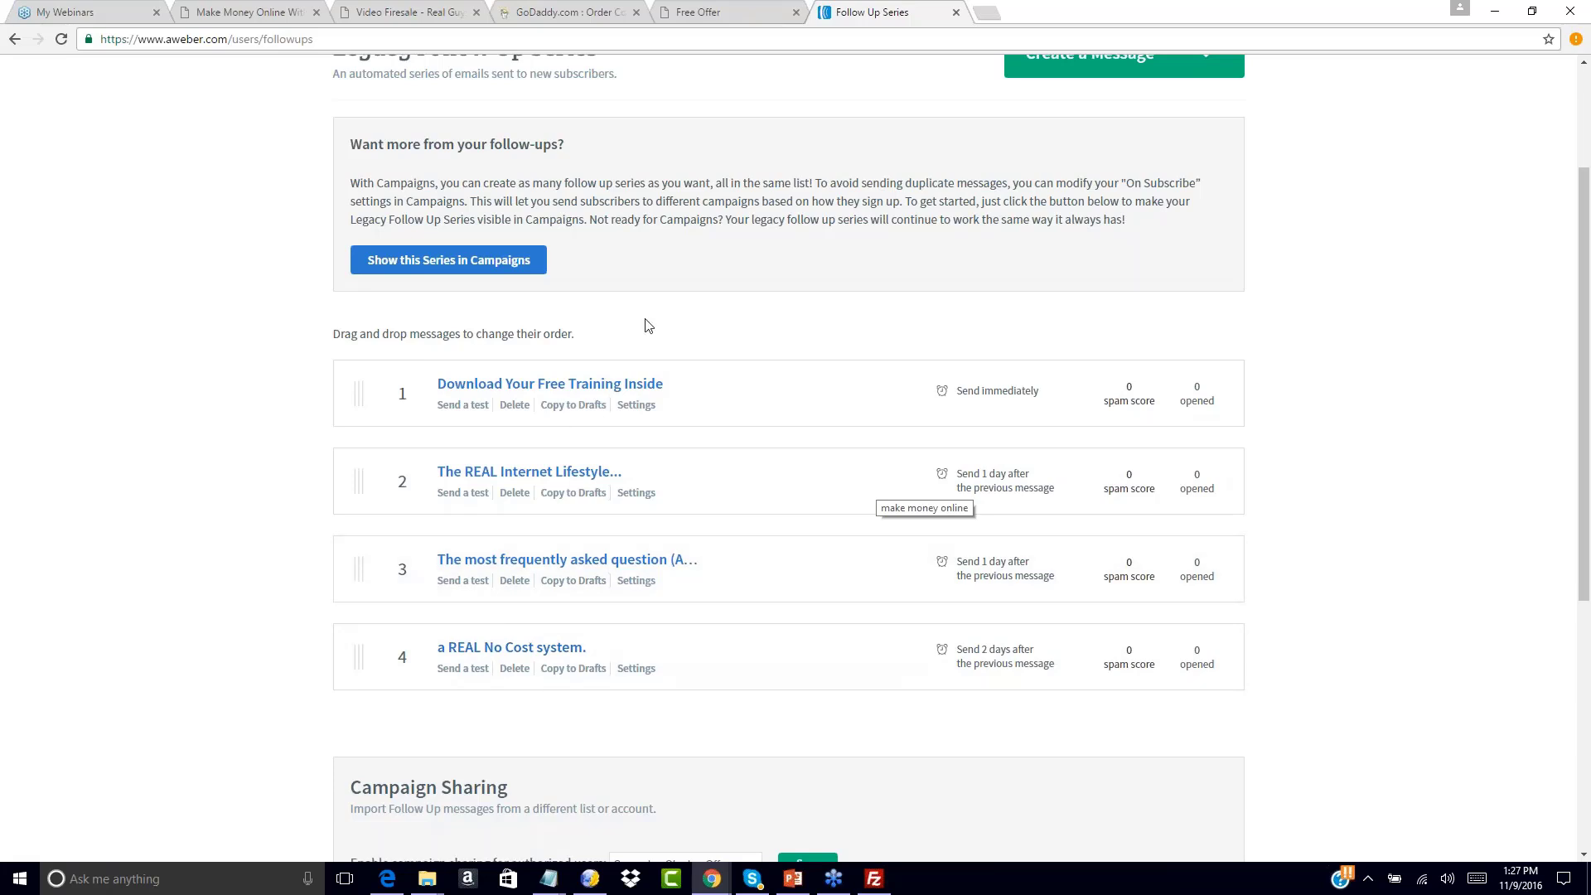
{"action": "scroll", "coordinate": [715, 354], "scroll_direction": "up", "scroll_amount": 2}
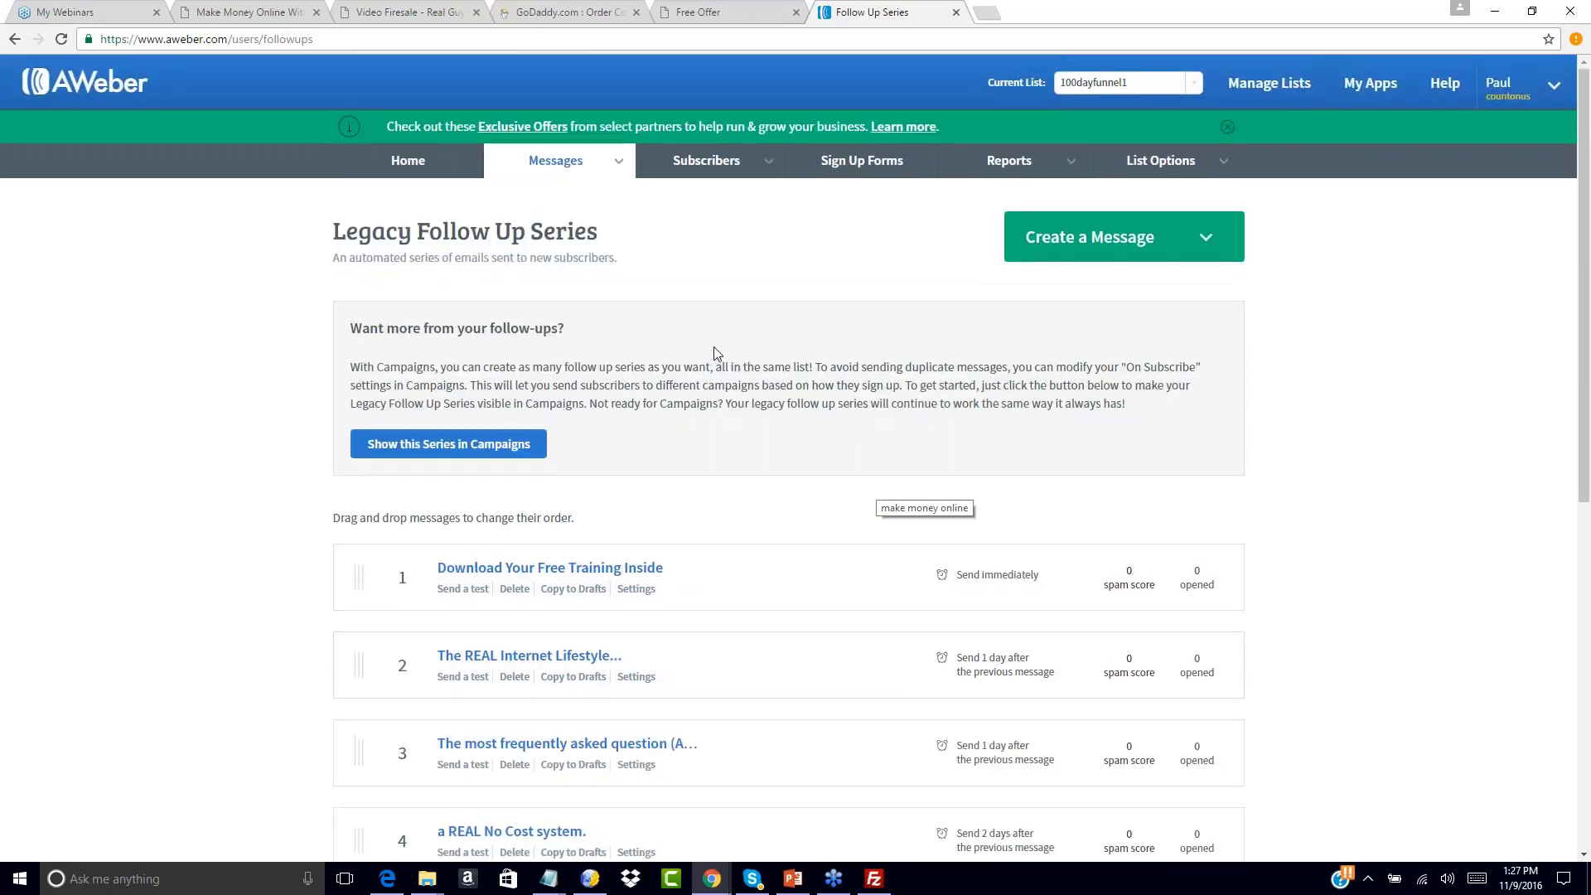
{"action": "left_click", "coordinate": [750, 10]}
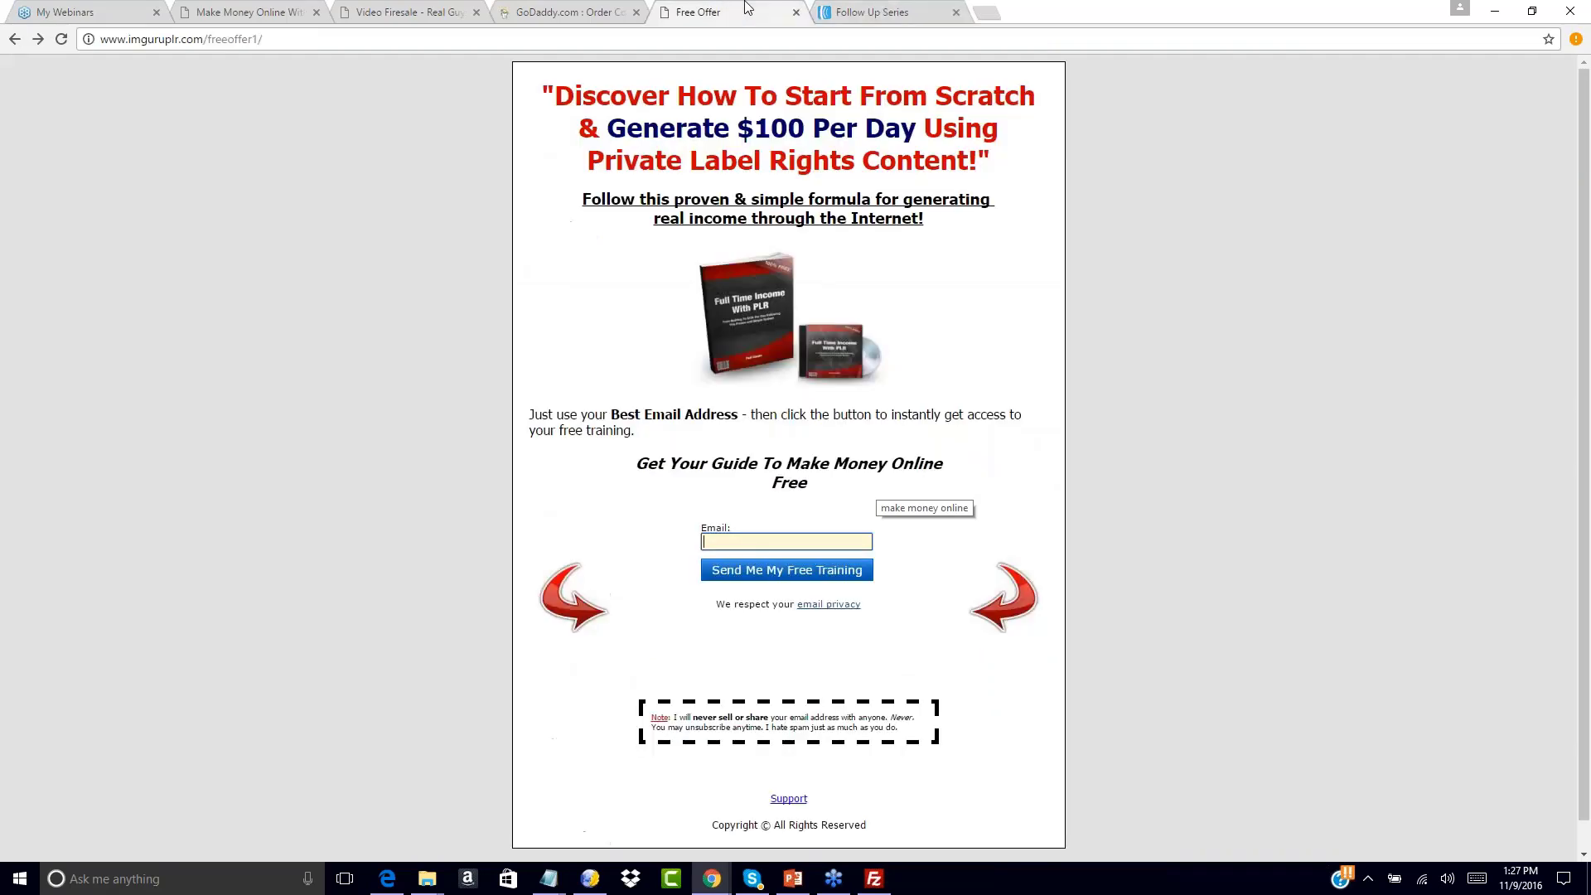
{"action": "left_click", "coordinate": [870, 12]}
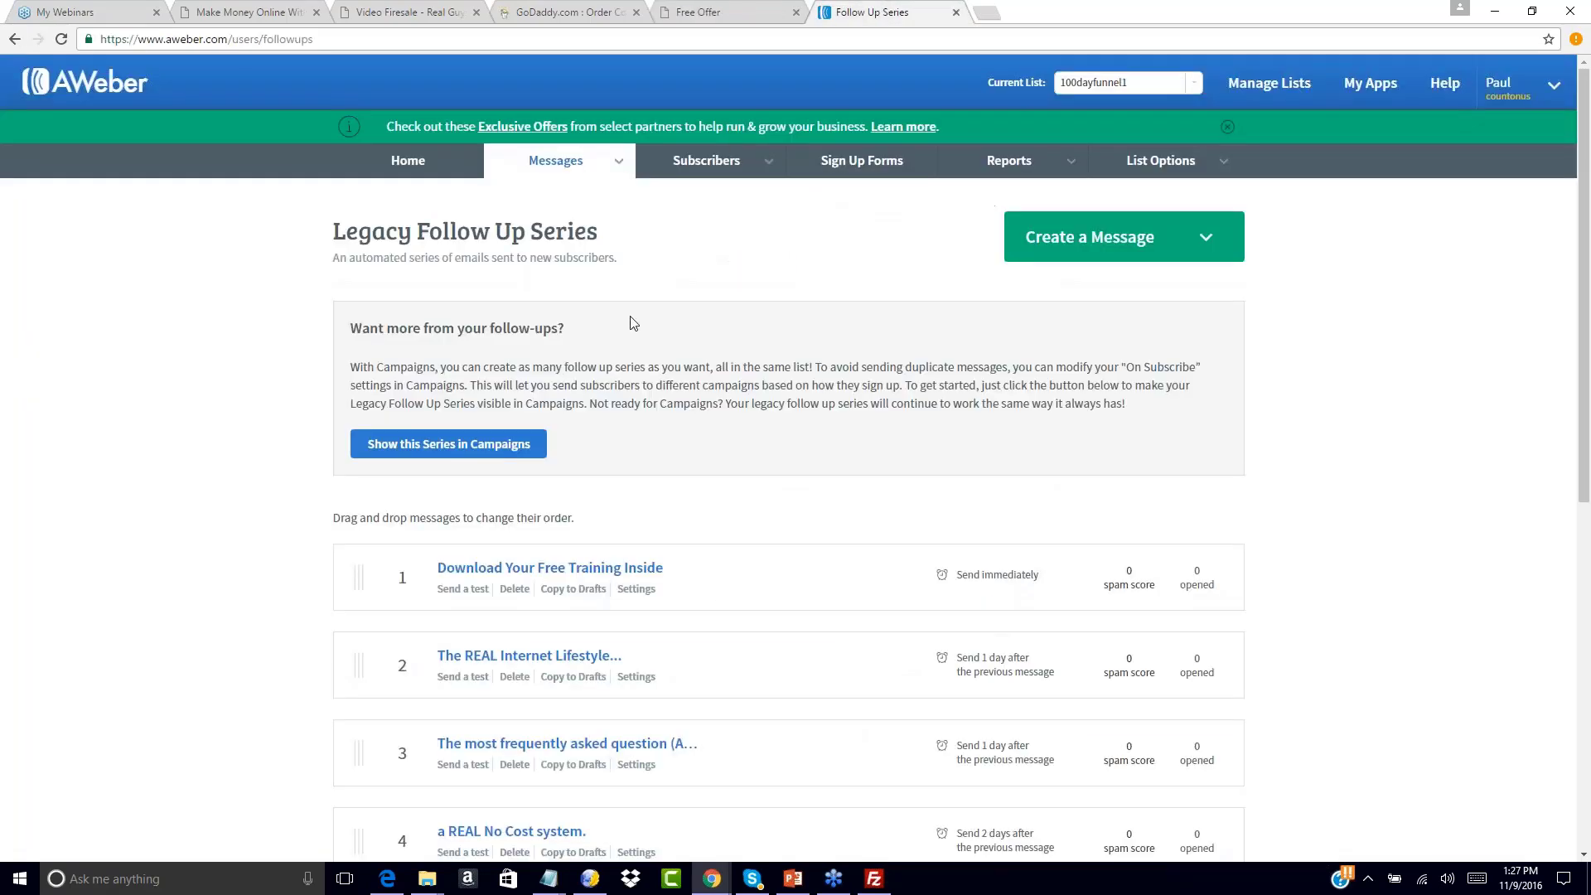
{"action": "scroll", "coordinate": [667, 420], "scroll_direction": "down", "scroll_amount": 2}
{"action": "scroll", "coordinate": [669, 422], "scroll_direction": "down", "scroll_amount": 5}
{"action": "scroll", "coordinate": [669, 423], "scroll_direction": "up", "scroll_amount": 7}
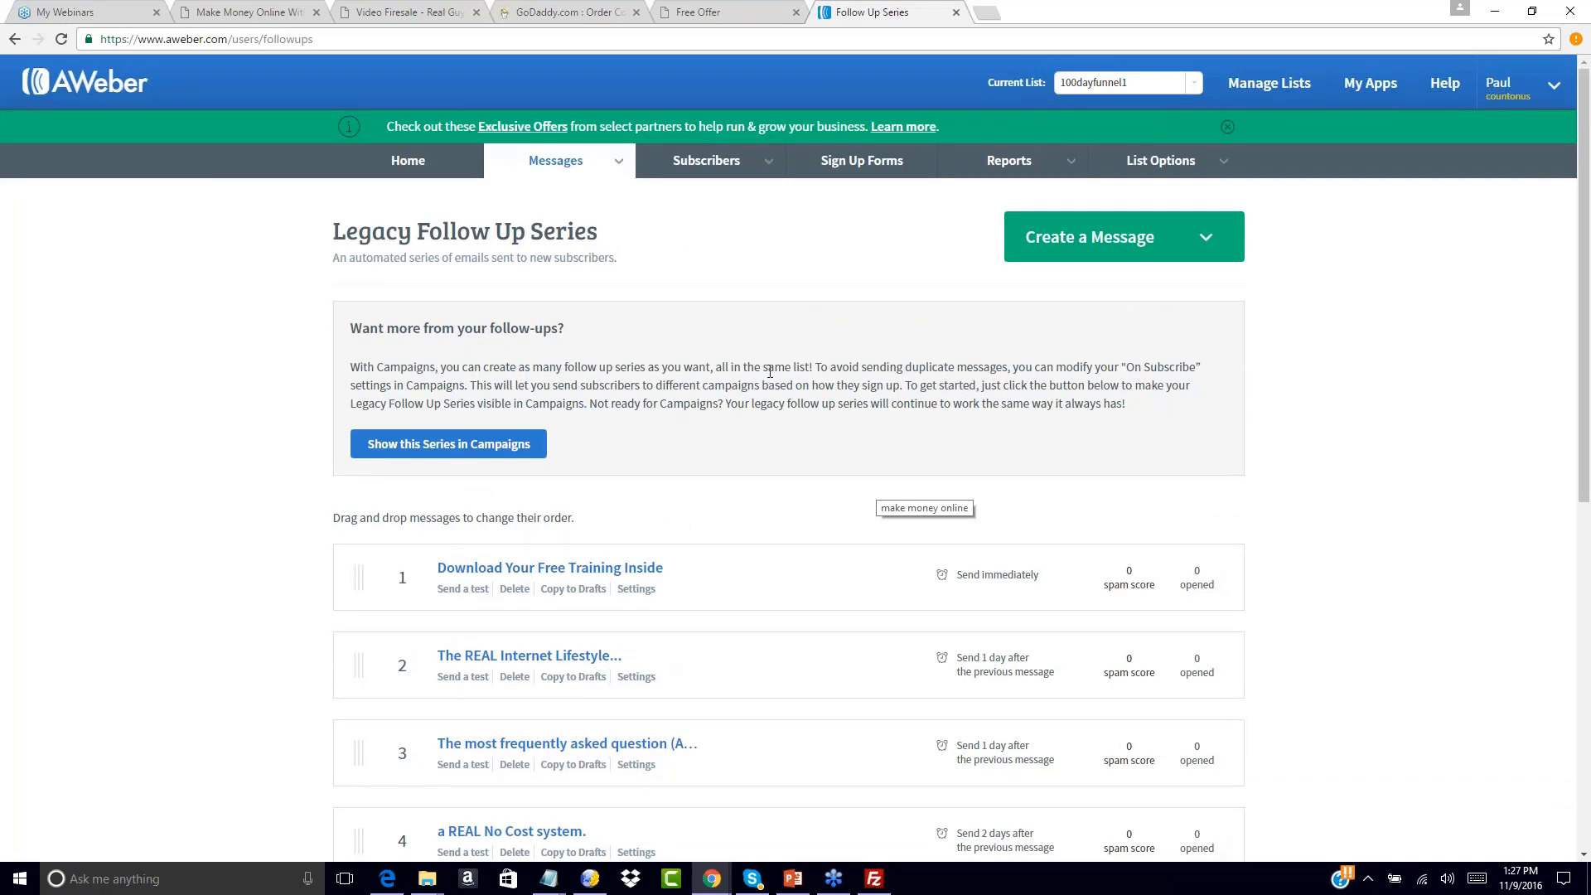
{"action": "left_click", "coordinate": [765, 8]}
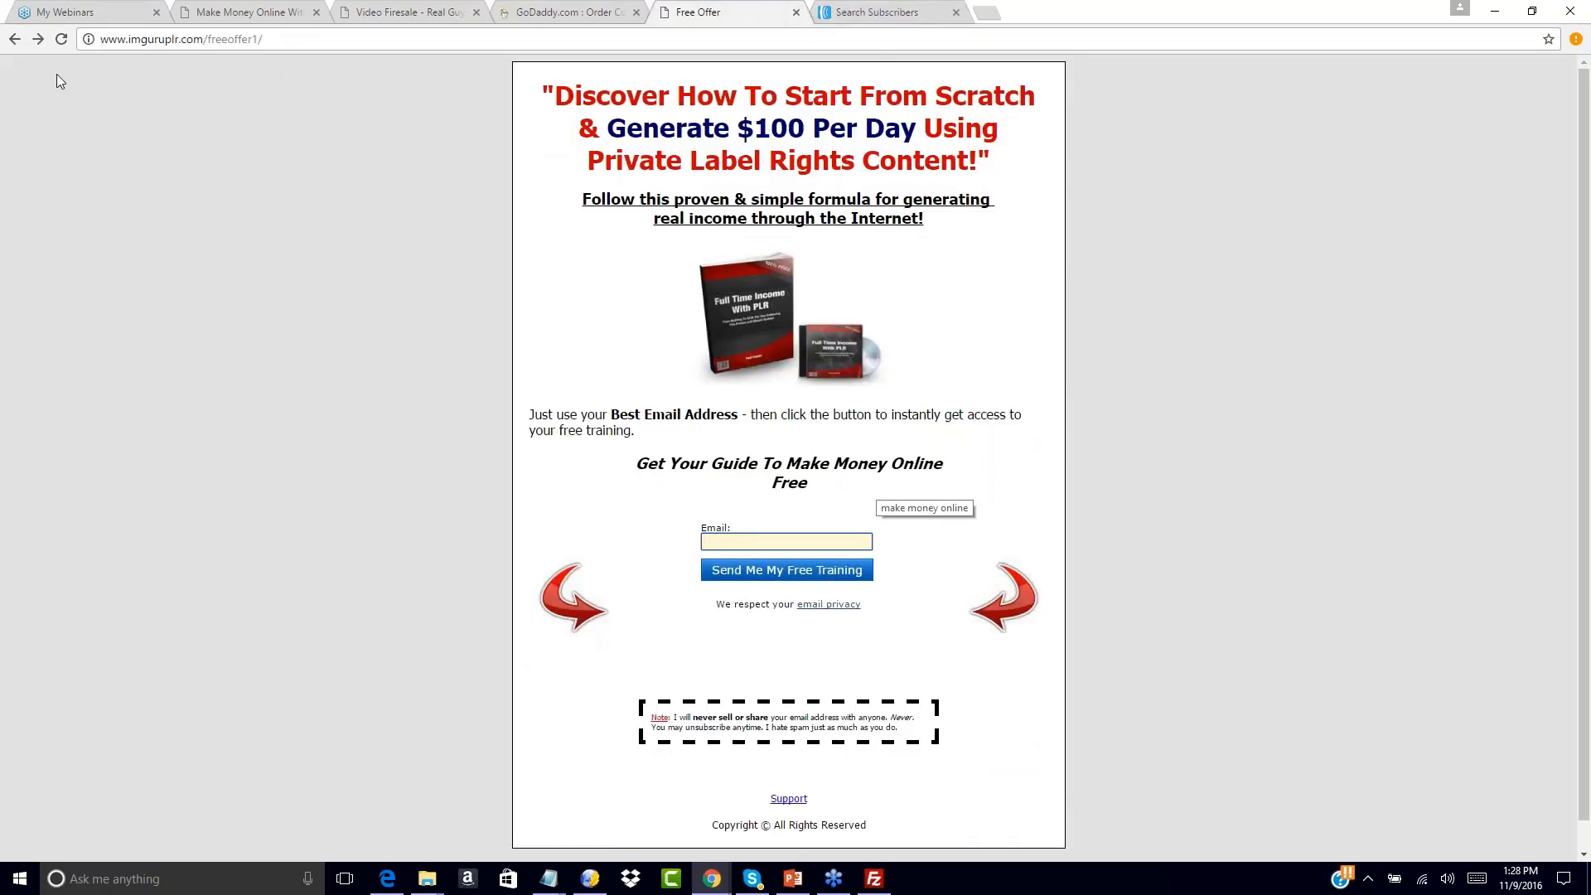
Reload the free offer page, opt in with a saved e-mail address, and decline the upsell with No Thanks
{"action": "left_click", "coordinate": [61, 39]}
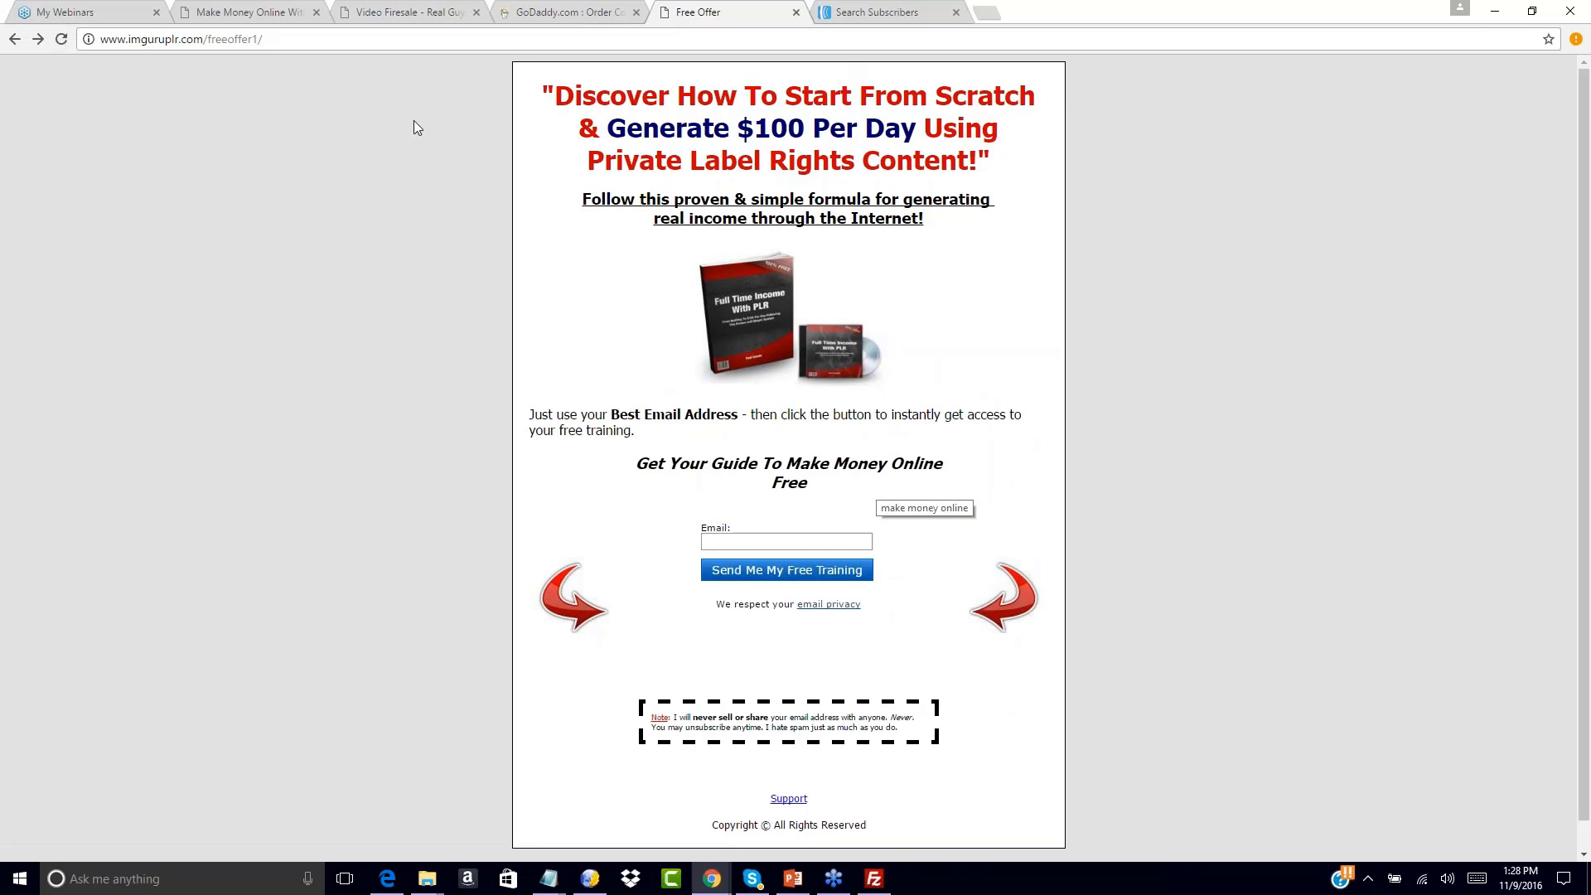
{"action": "mouse_move", "coordinate": [710, 877]}
{"action": "left_click", "coordinate": [726, 542]}
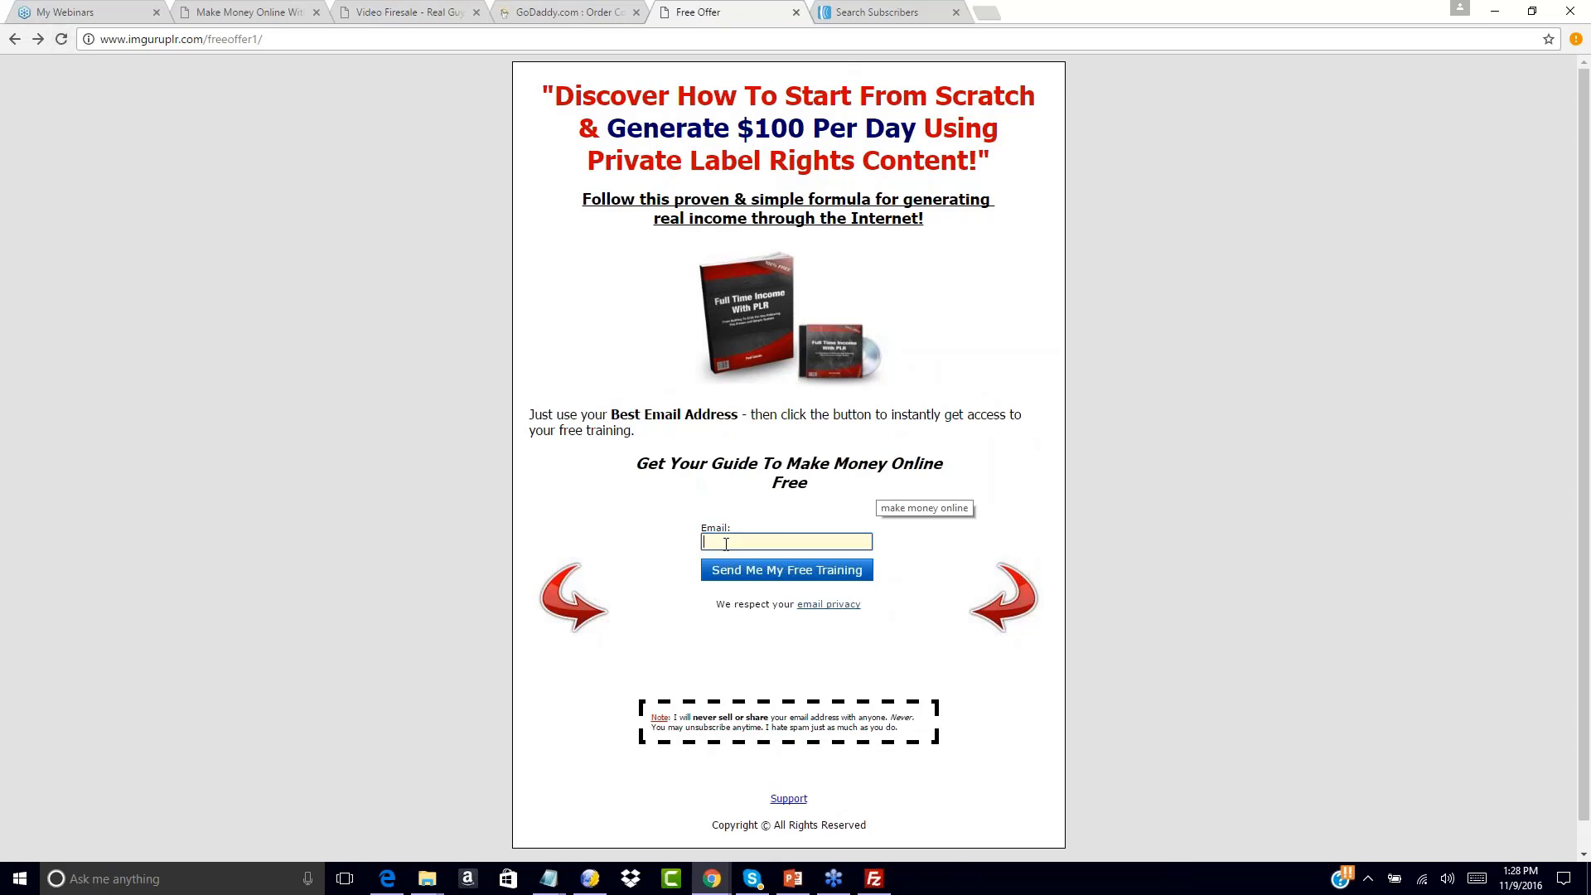
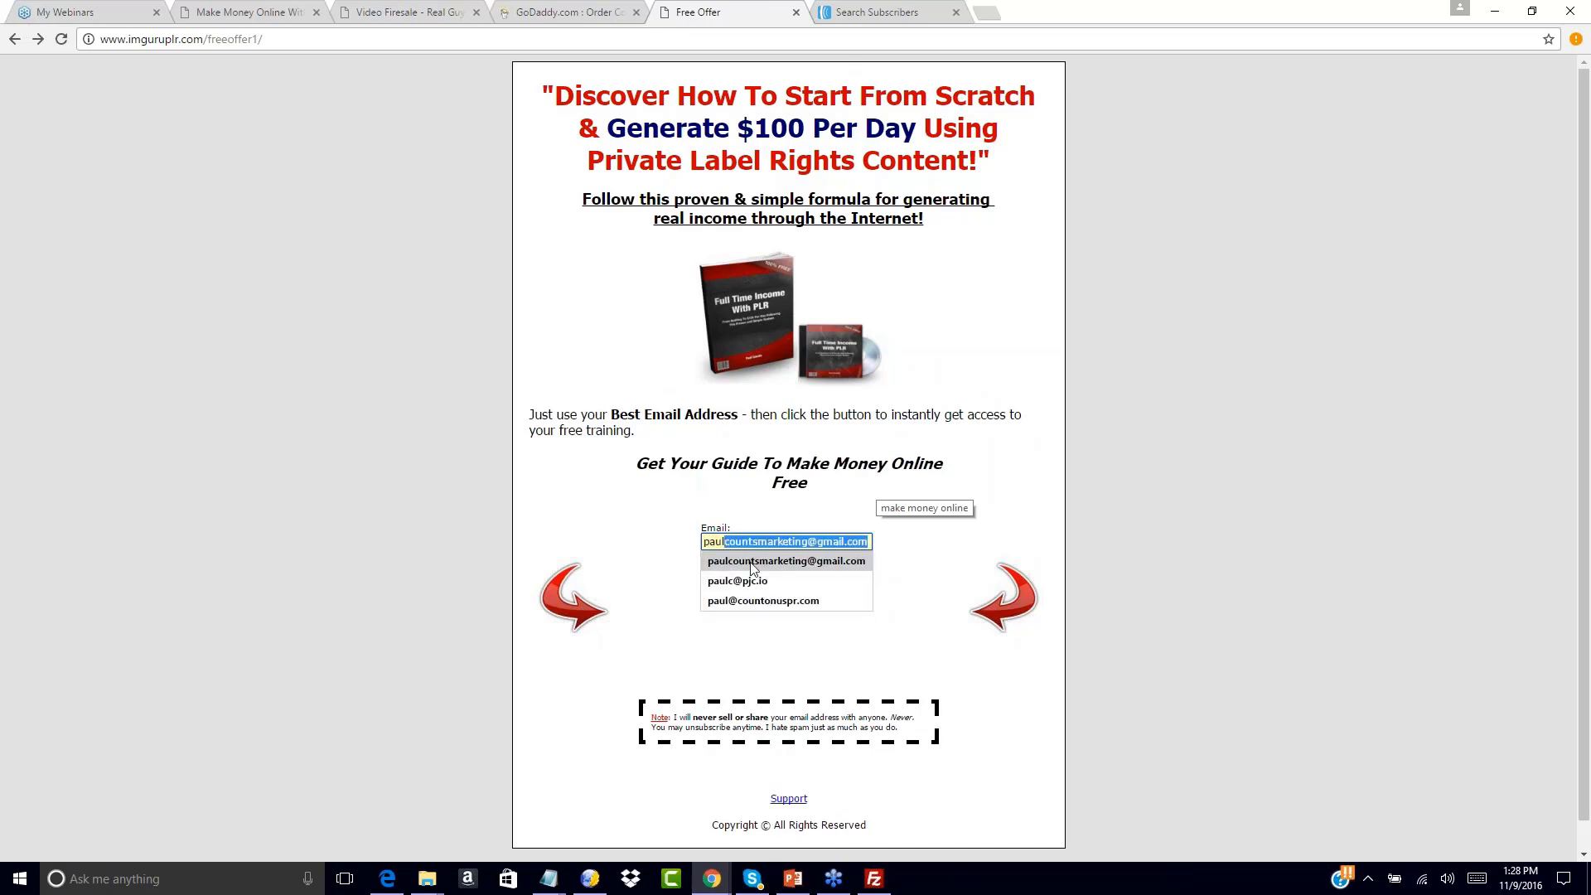
{"action": "left_click", "coordinate": [770, 561]}
{"action": "left_click", "coordinate": [771, 570]}
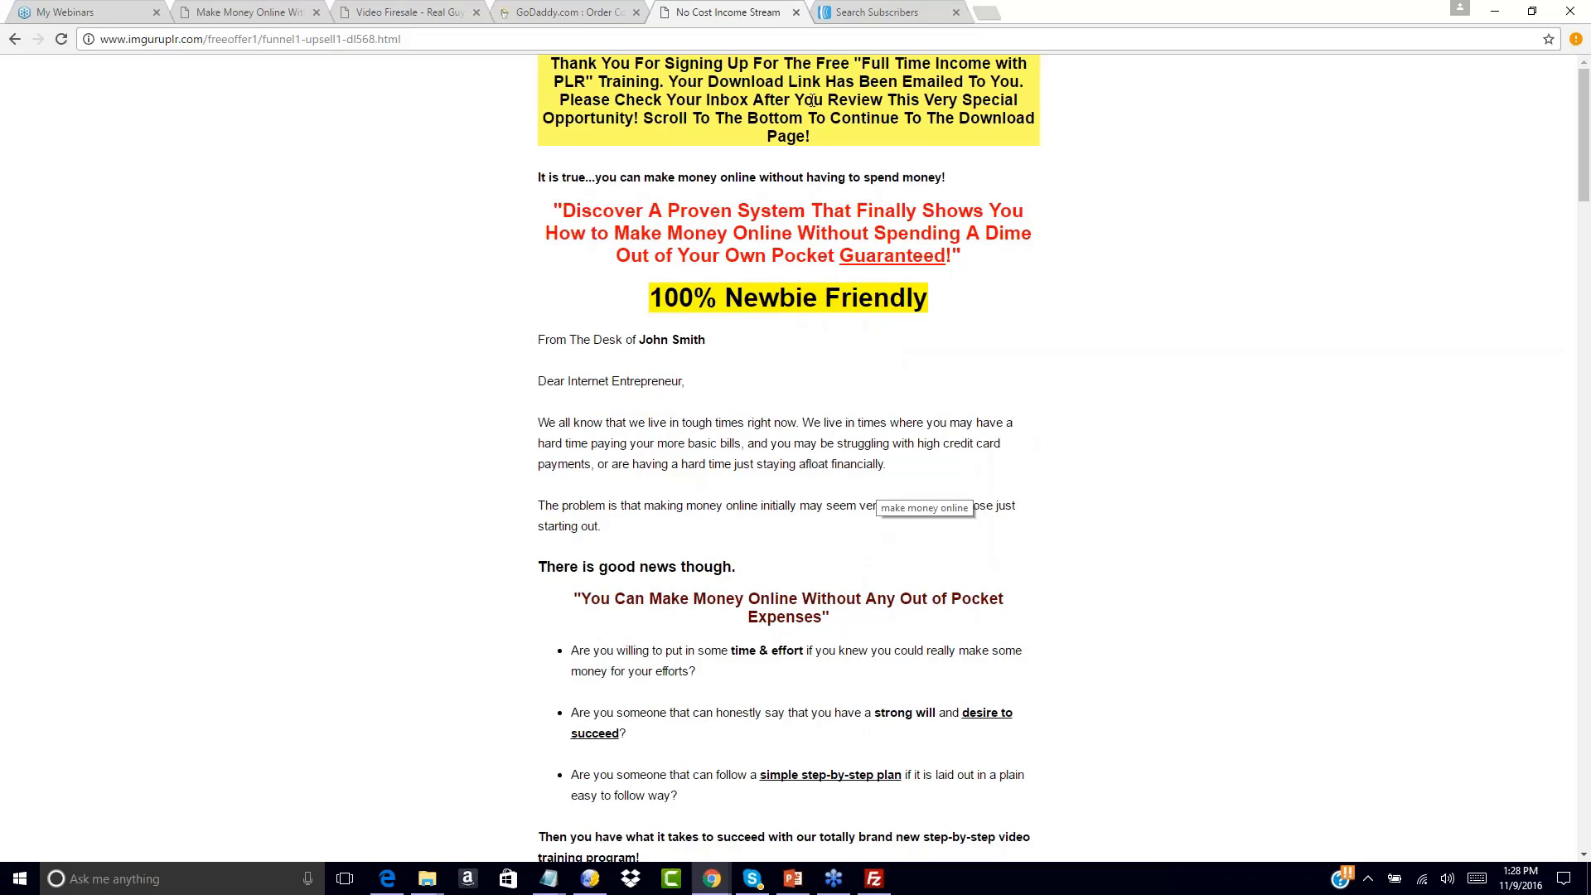
{"action": "scroll", "coordinate": [733, 255], "scroll_direction": "down", "scroll_amount": 20}
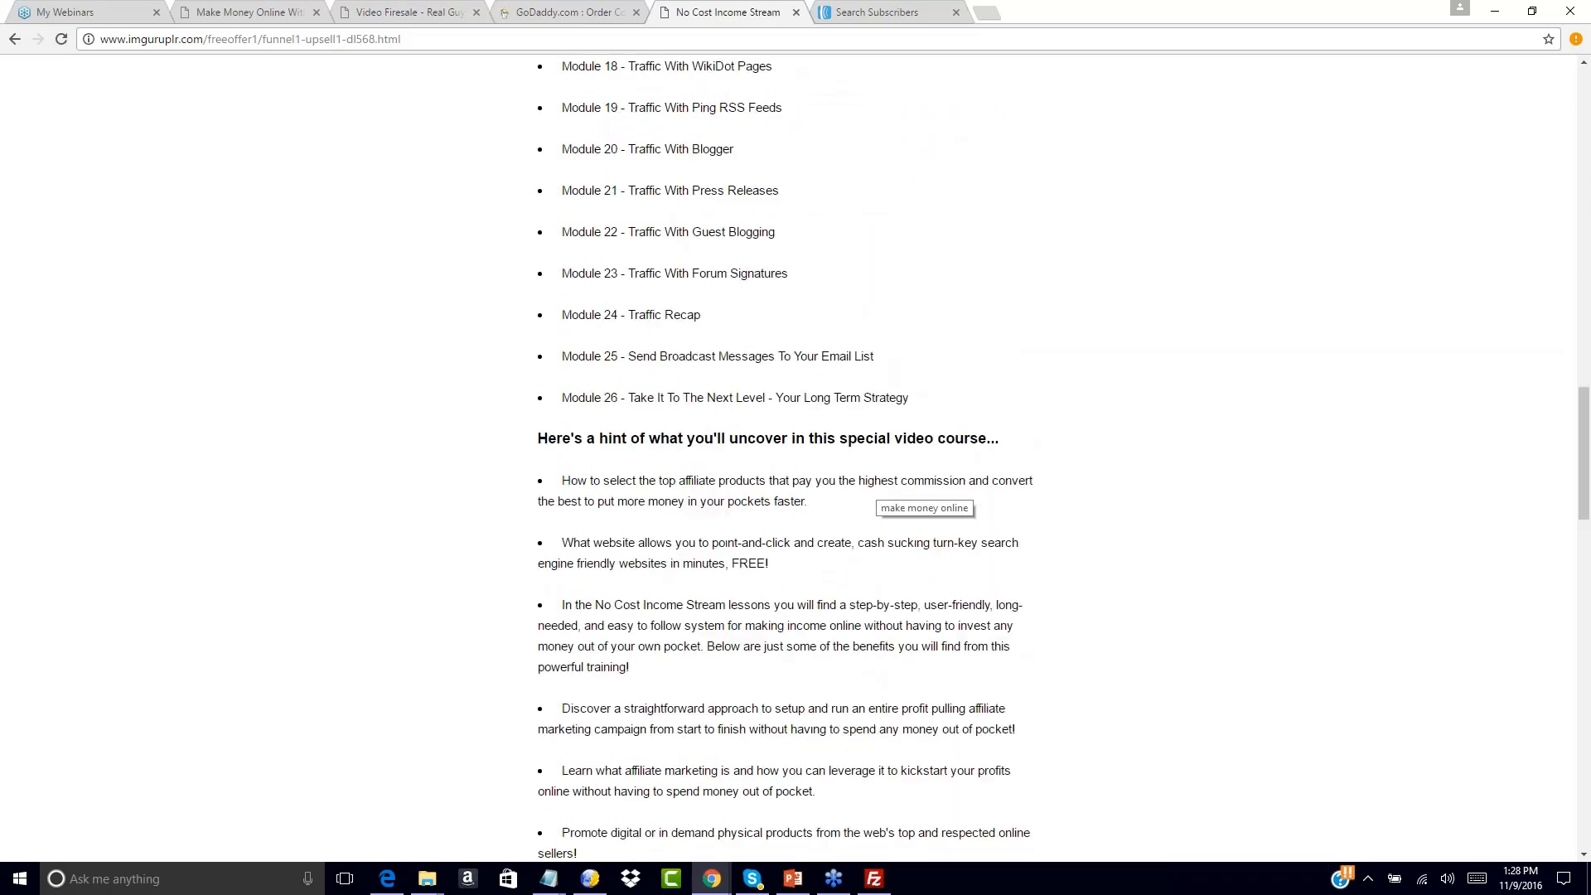
{"action": "scroll", "coordinate": [750, 663], "scroll_direction": "down", "scroll_amount": 15}
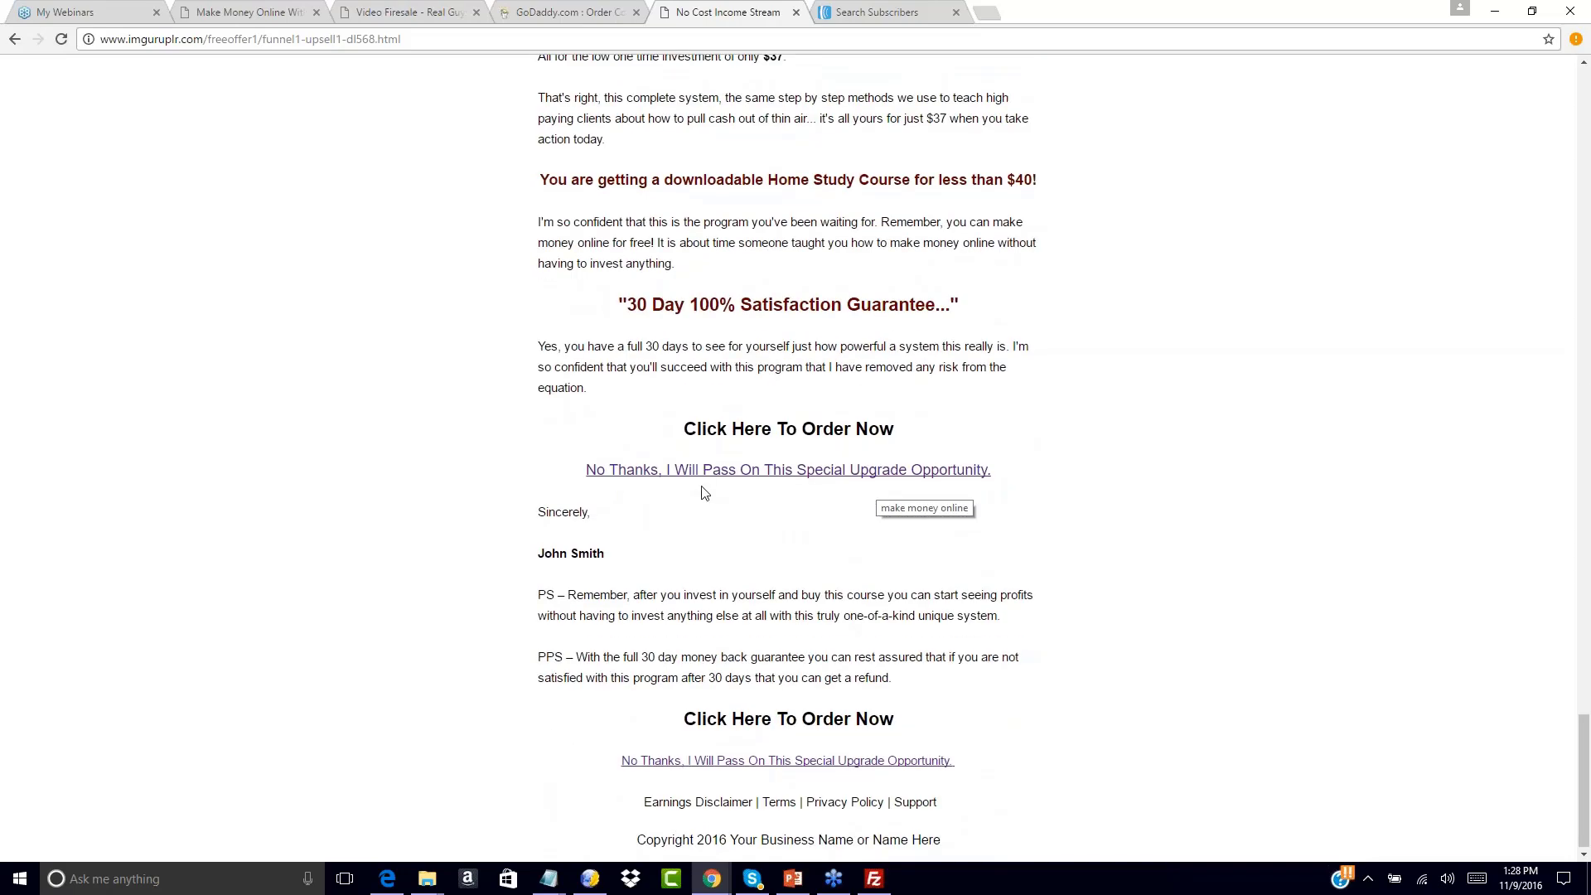
{"action": "left_click", "coordinate": [722, 484]}
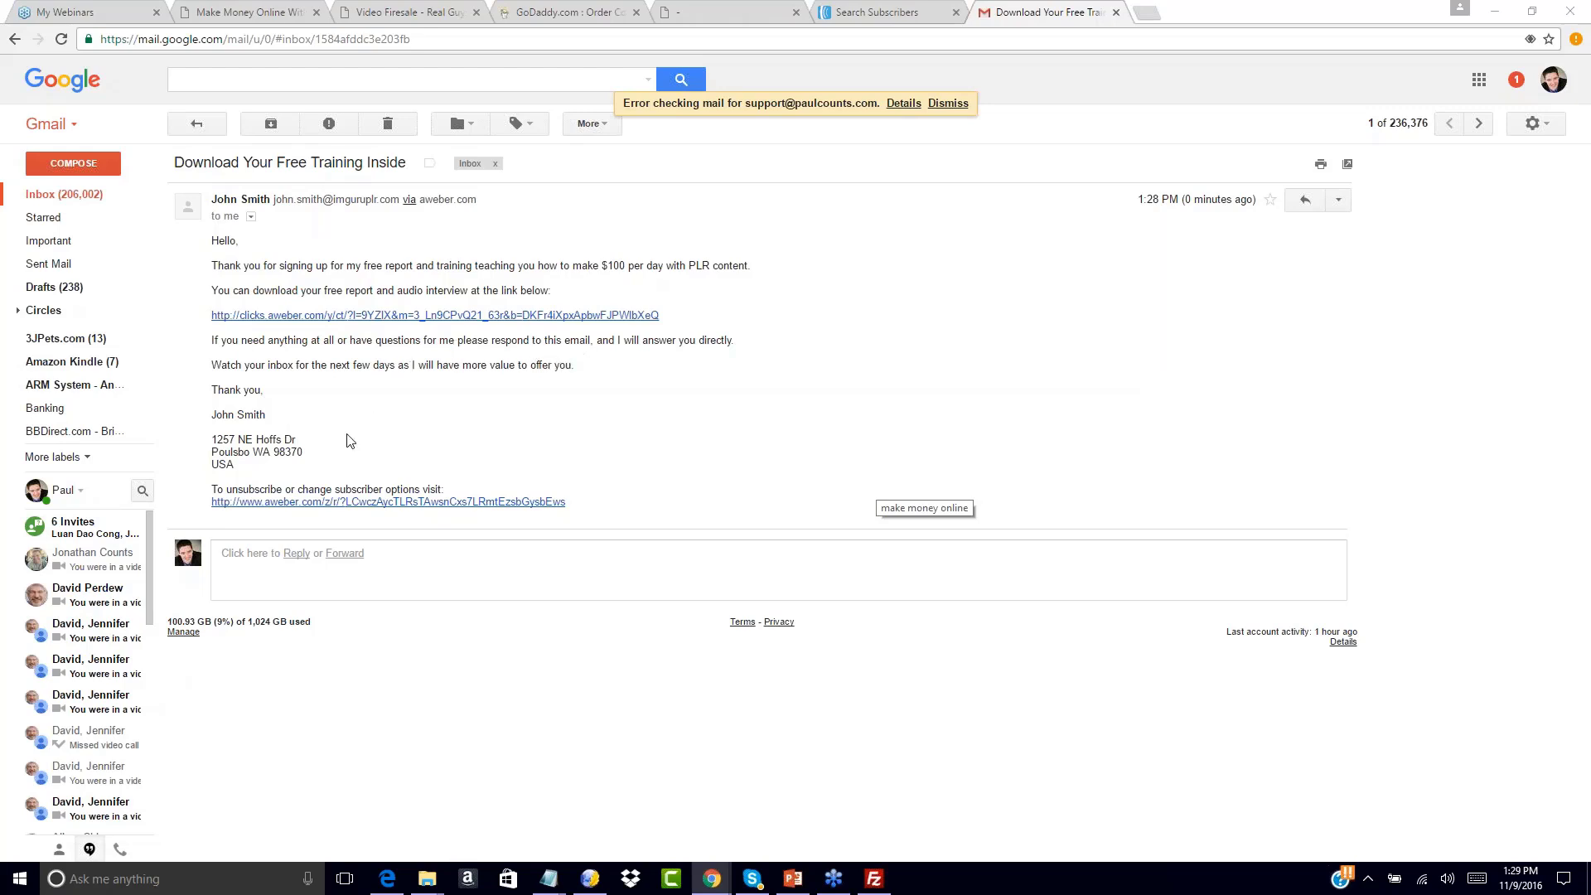
Follow the welcome email's clicks.aweber.com download link and check the Thank You page's URL
{"action": "left_click", "coordinate": [319, 315]}
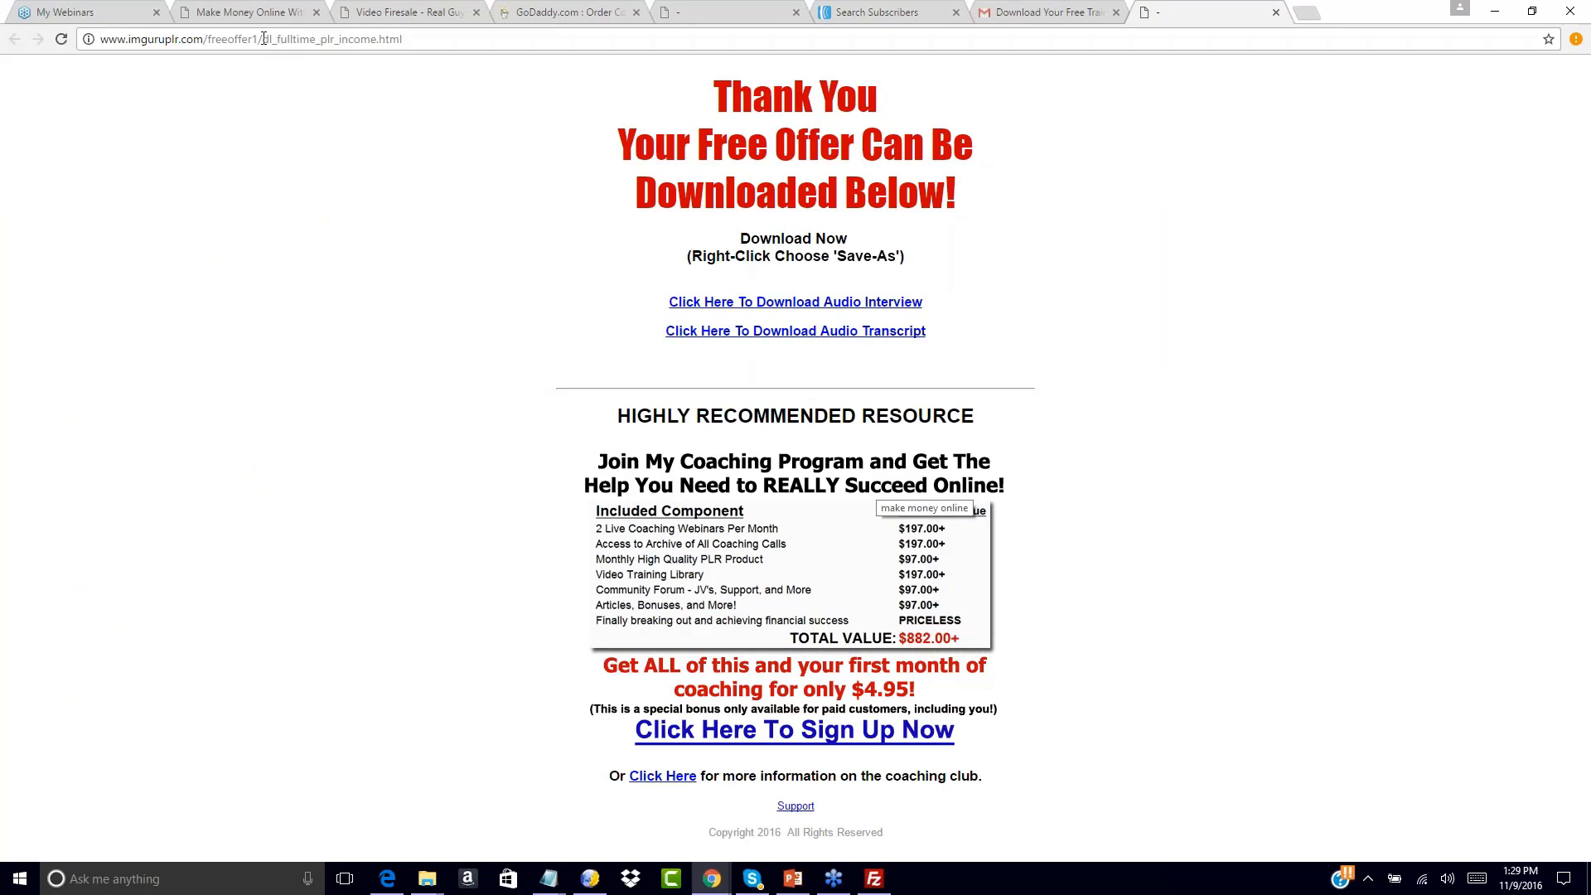
{"action": "left_click_drag", "start_coordinate": [263, 39], "coordinate": [374, 40]}
{"action": "left_click", "coordinate": [524, 286]}
Show the Legacy Follow Up Series stats with the first message 100% opened
{"action": "left_click", "coordinate": [933, 8]}
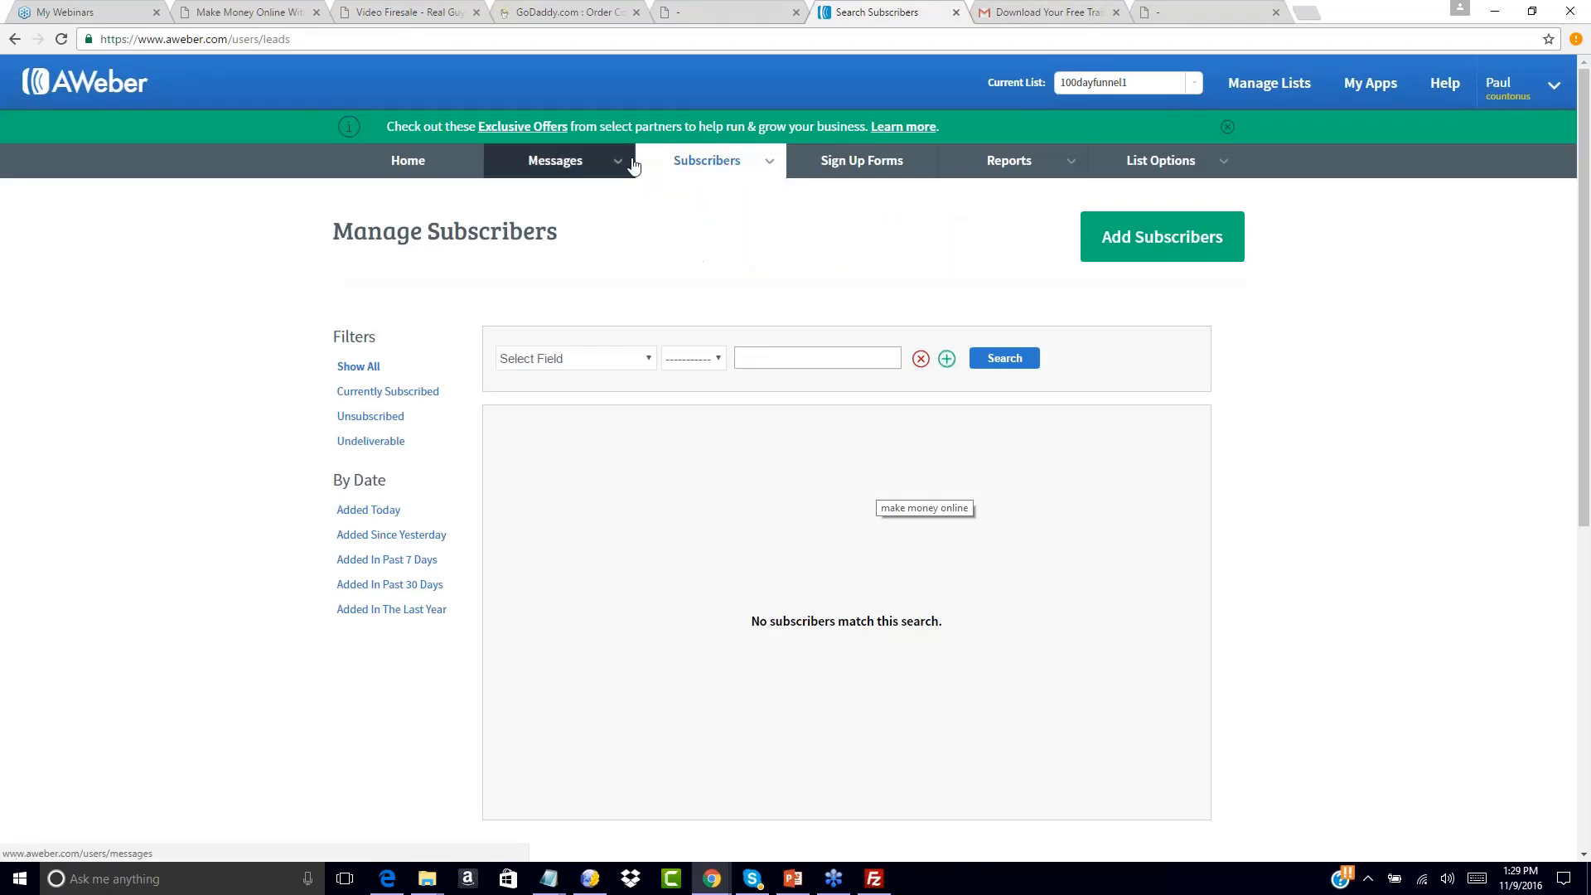
{"action": "mouse_move", "coordinate": [604, 164]}
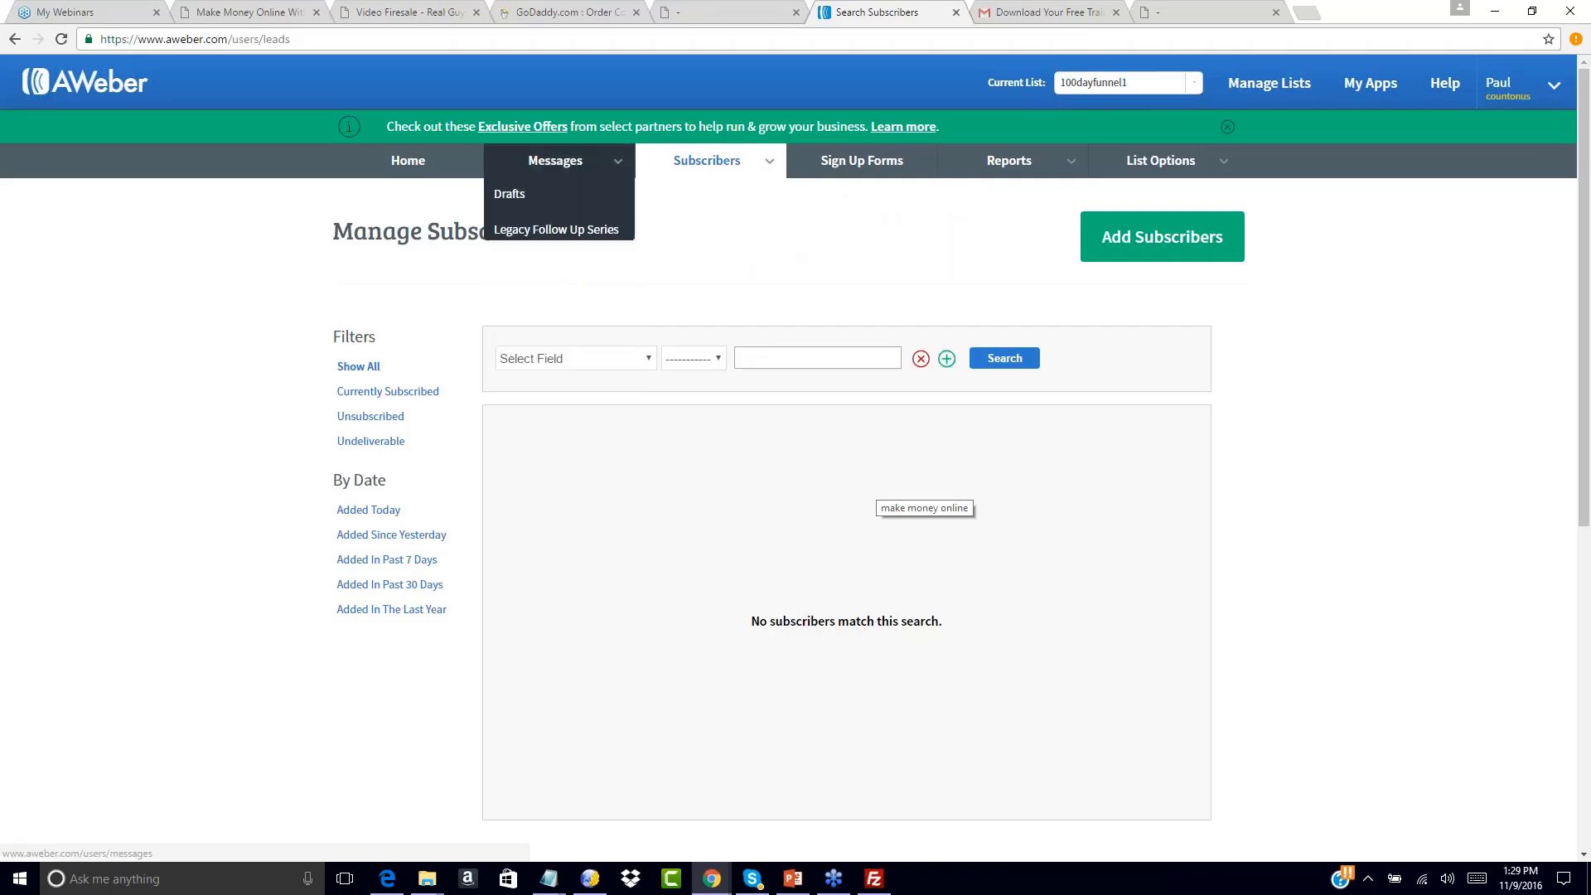
{"action": "left_click", "coordinate": [556, 229]}
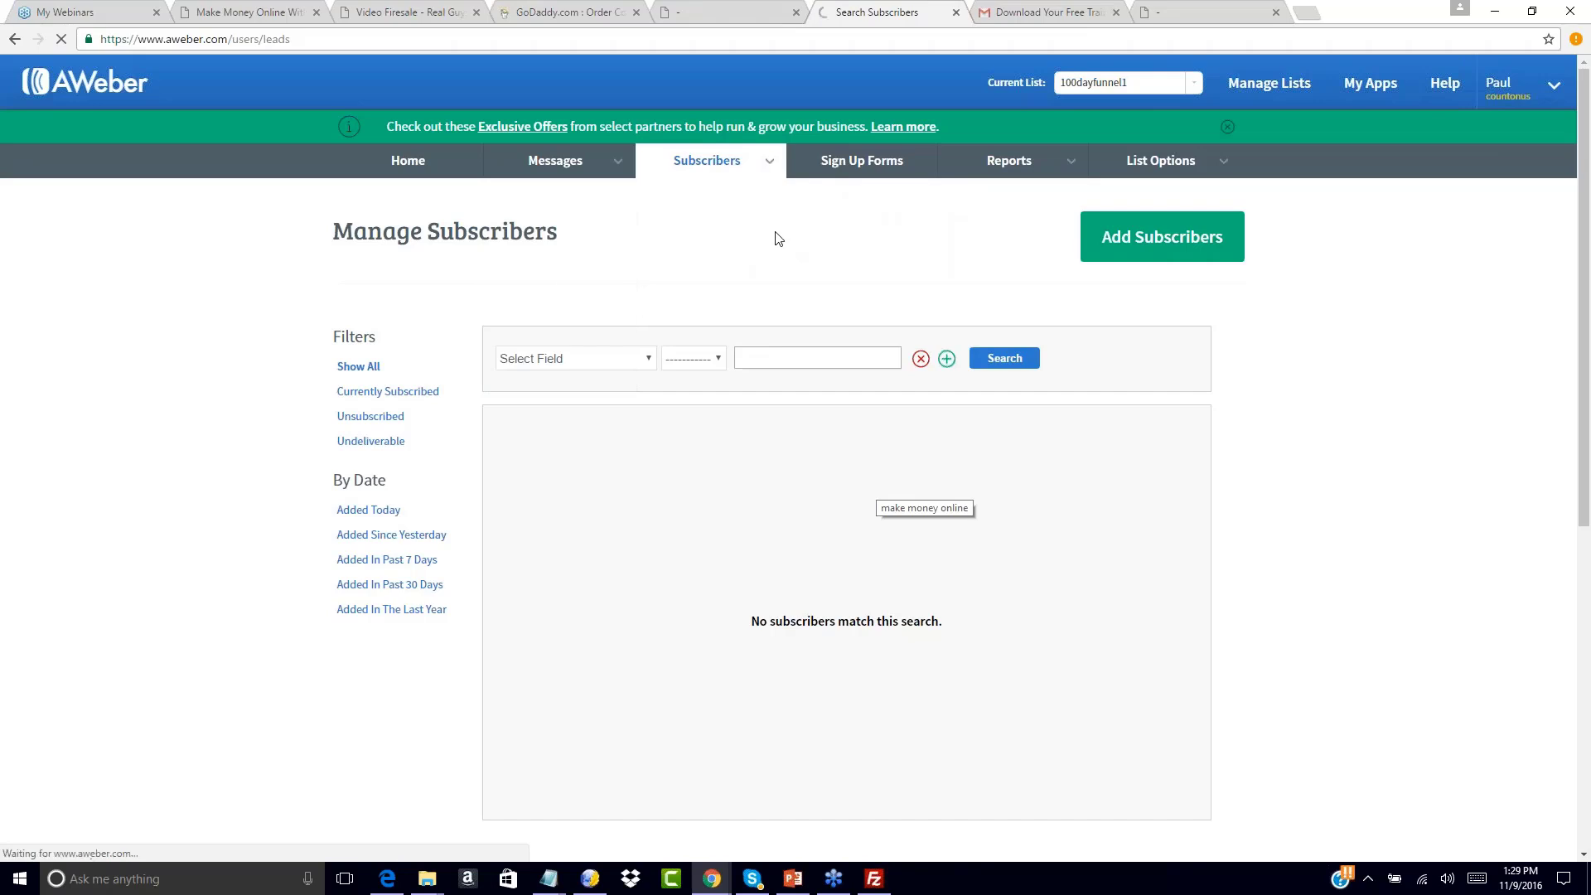
{"action": "scroll", "coordinate": [853, 364], "scroll_direction": "down", "scroll_amount": 5}
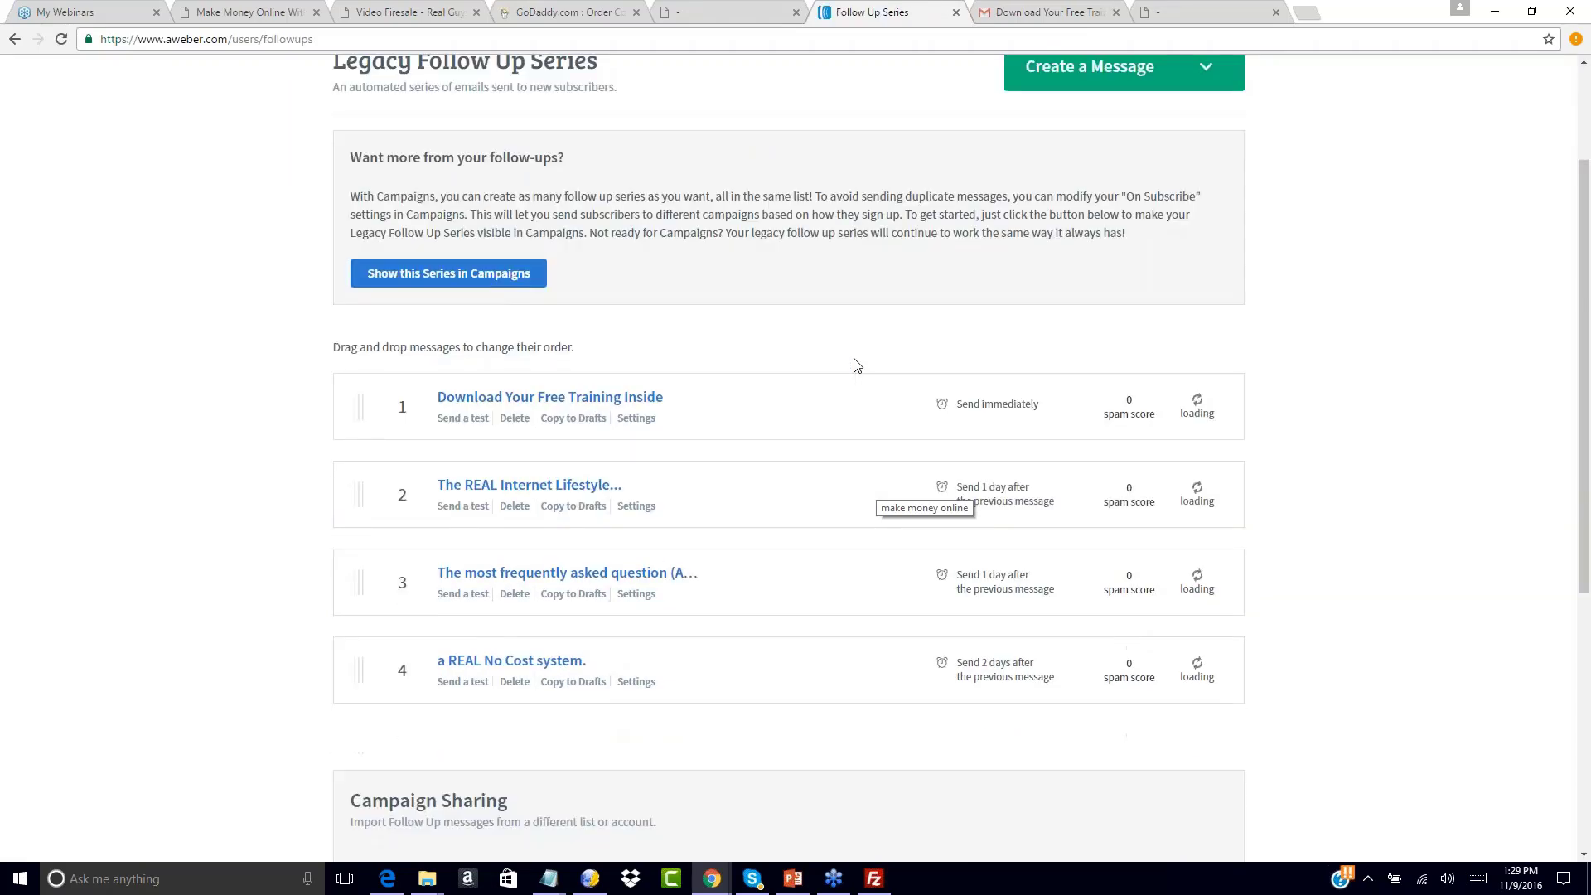
{"action": "scroll", "coordinate": [858, 366], "scroll_direction": "up", "scroll_amount": 3}
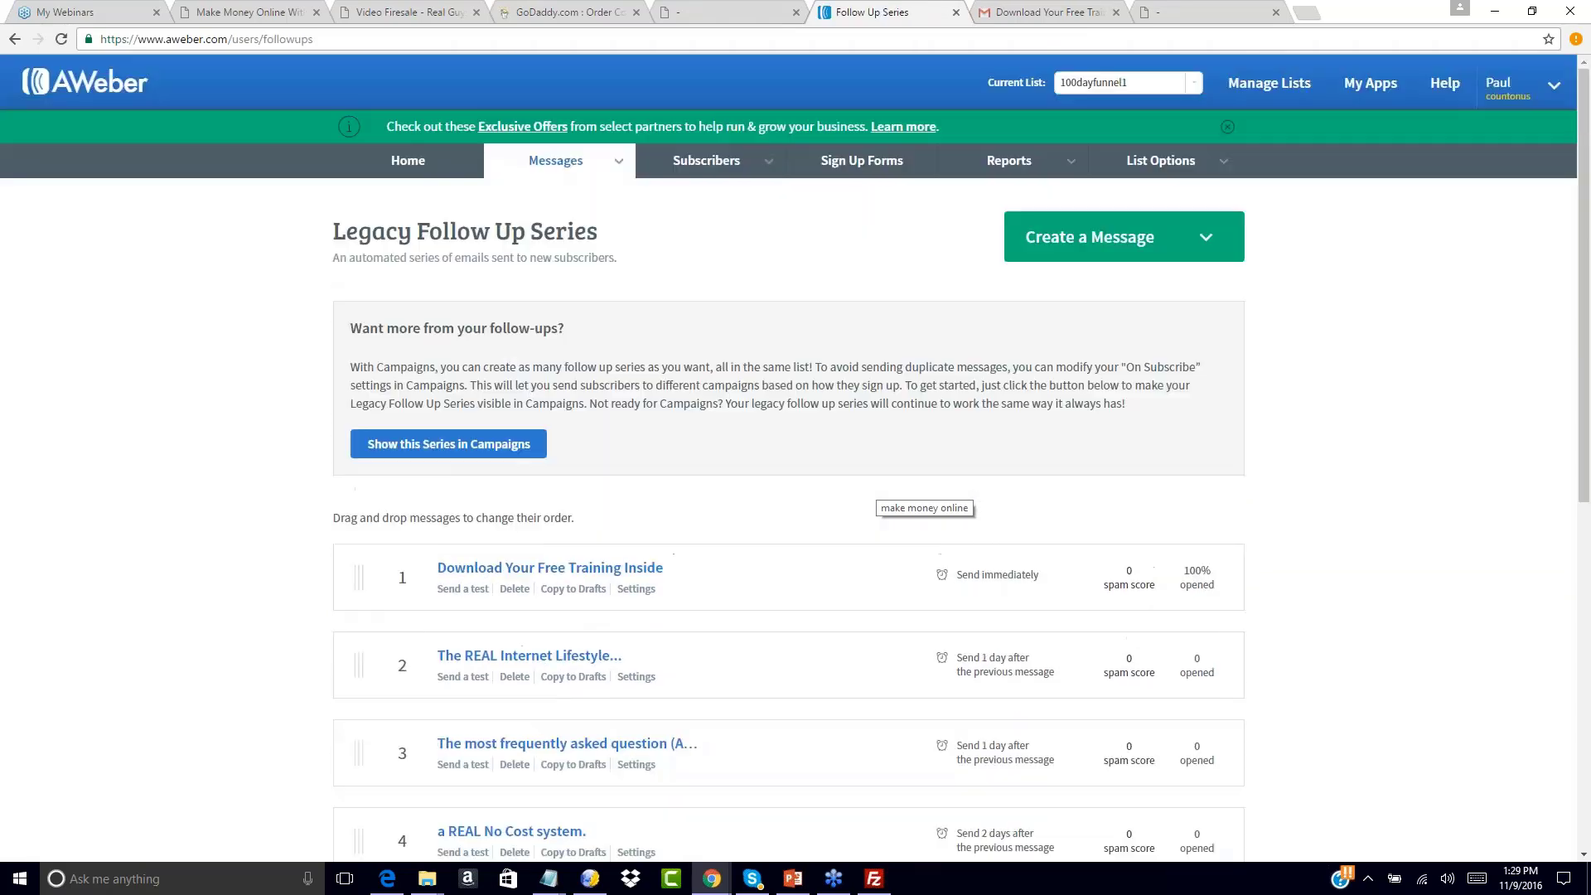
Compare the stats with the Thank You page, then return to the Multi-Six Figure Launch Funnel slide
{"action": "left_click", "coordinate": [732, 6]}
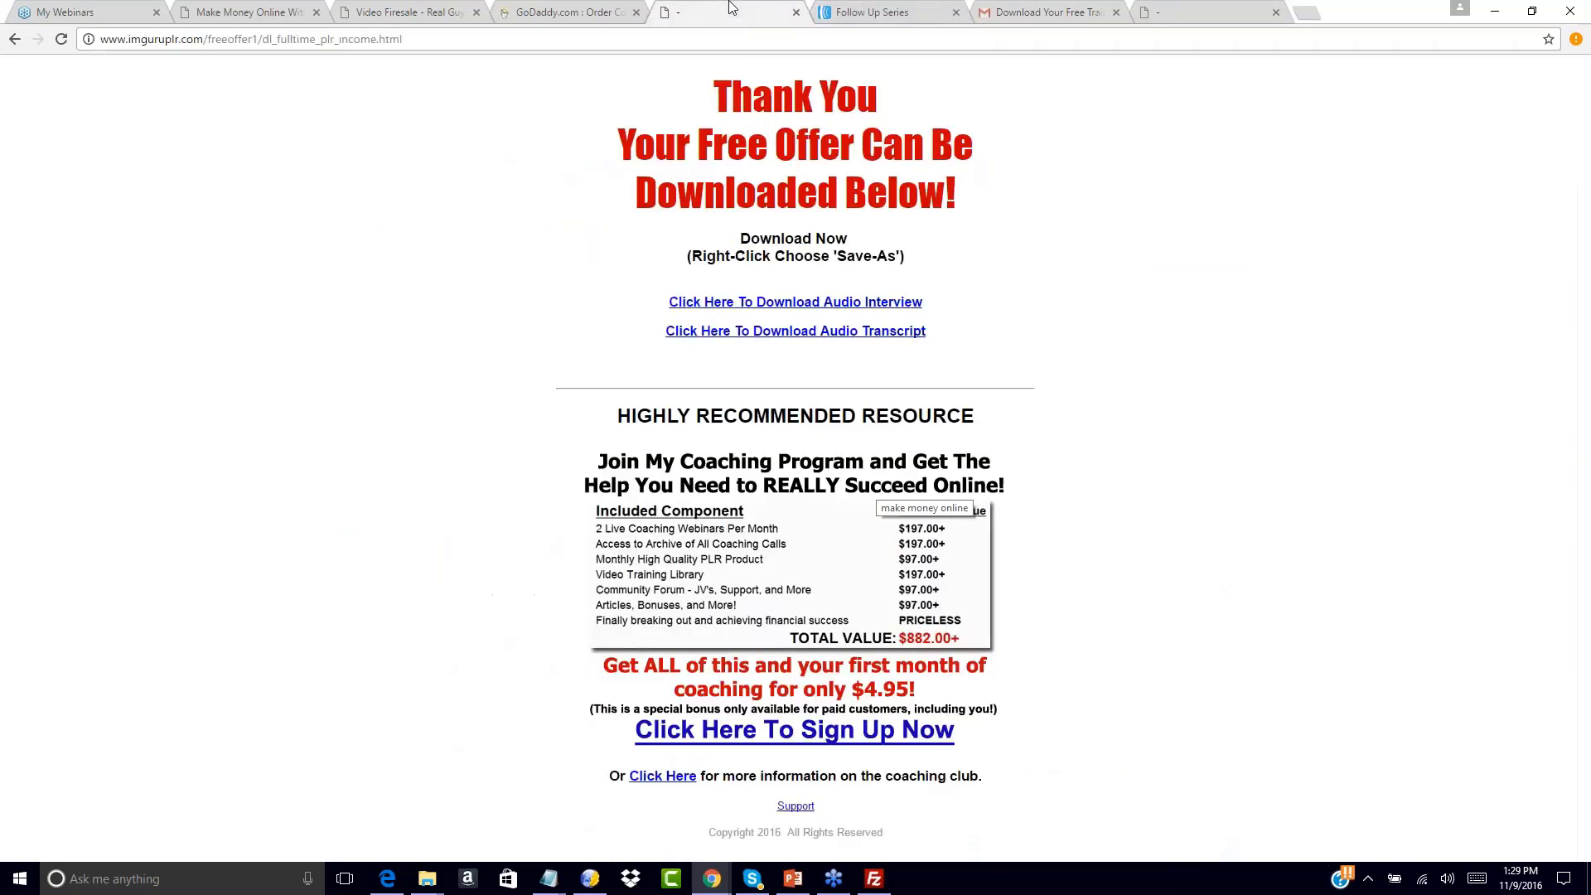
{"action": "left_click", "coordinate": [855, 10]}
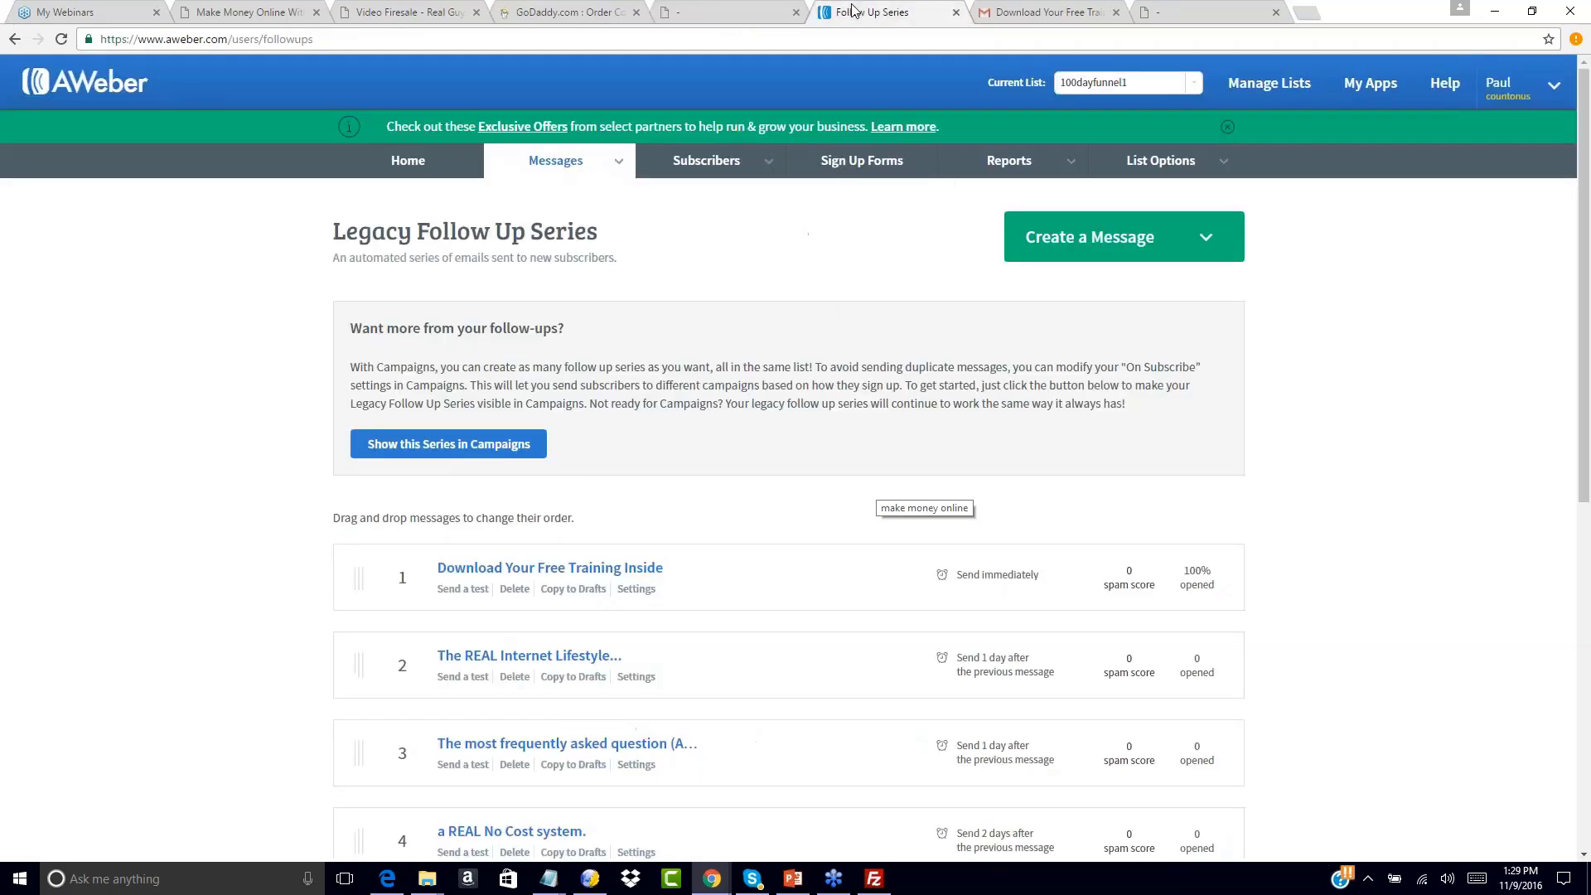
{"action": "left_click", "coordinate": [739, 10]}
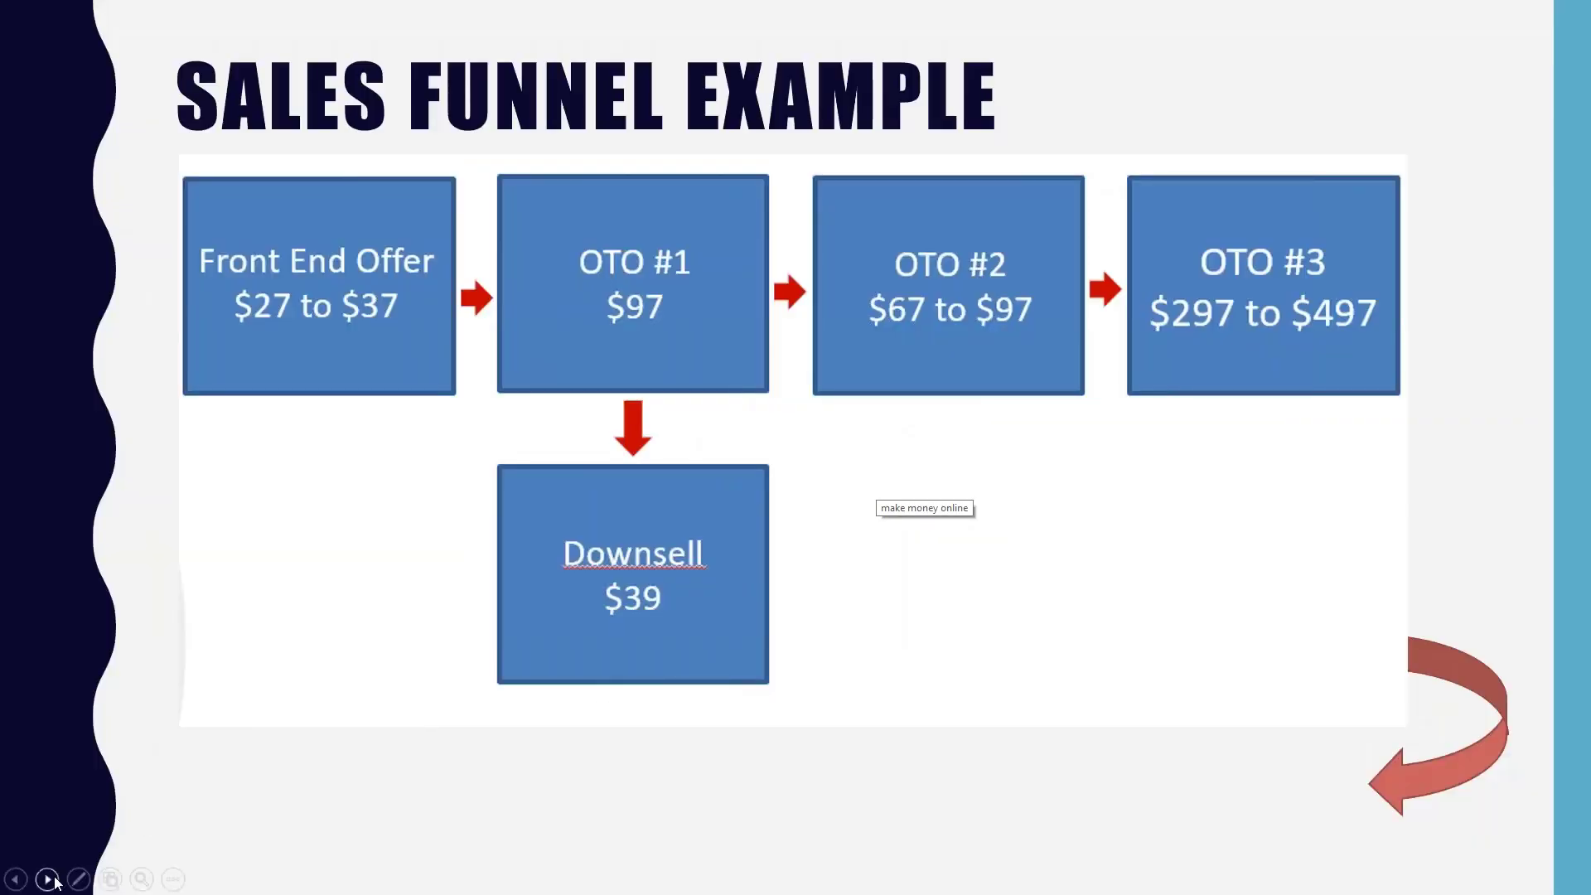
{"action": "left_click", "coordinate": [55, 883]}
{"action": "left_click", "coordinate": [55, 883]}
{"action": "left_click", "coordinate": [55, 883]}
{"action": "left_click", "coordinate": [54, 883]}
{"action": "key", "text": "Left"}
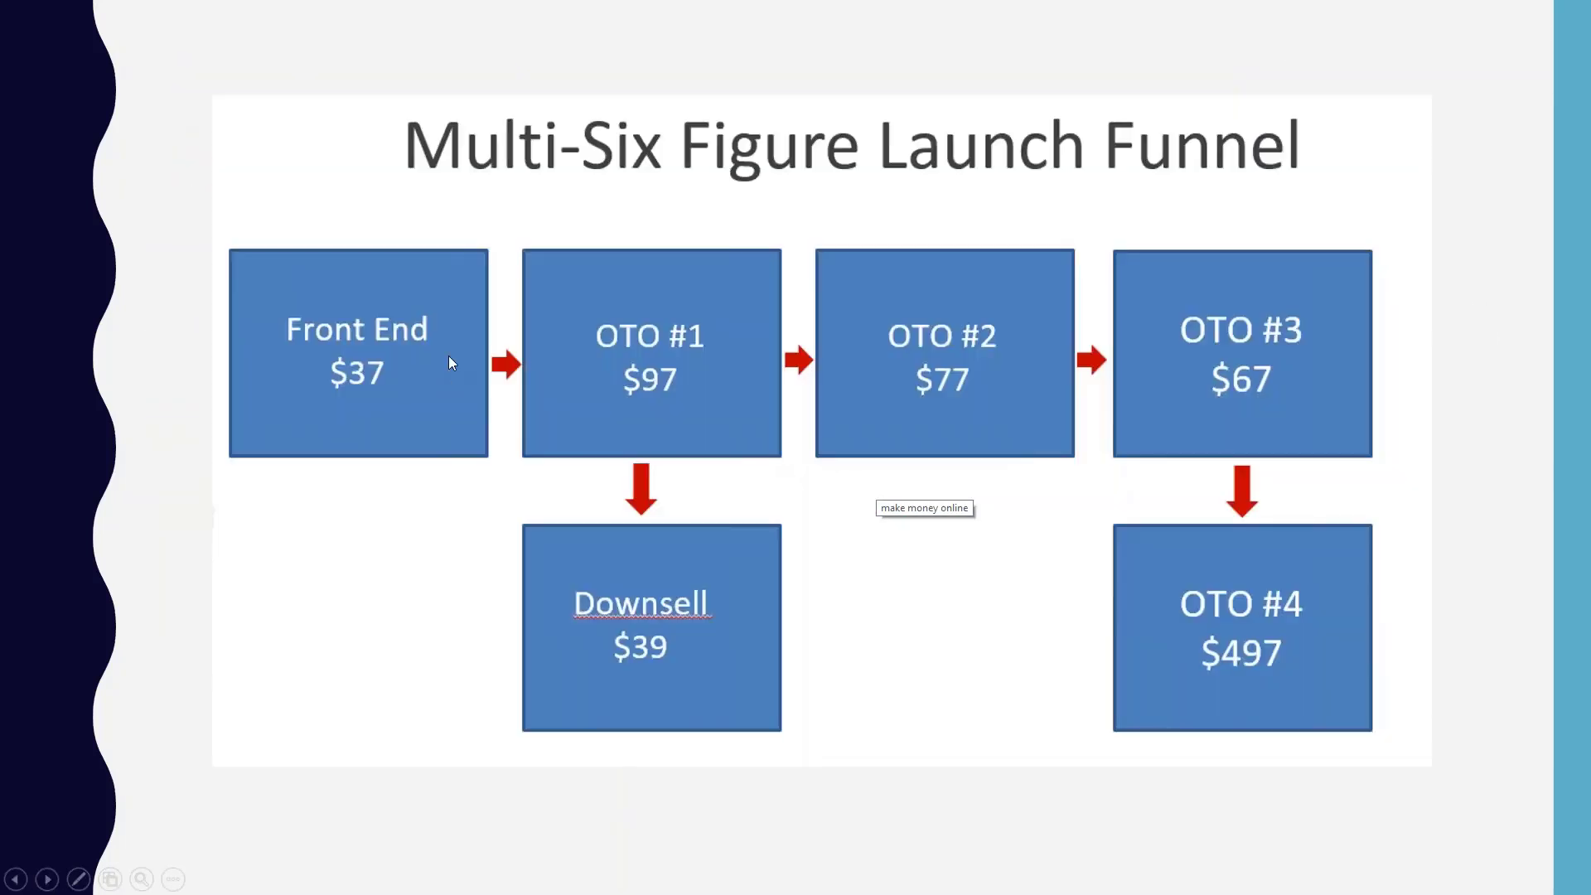
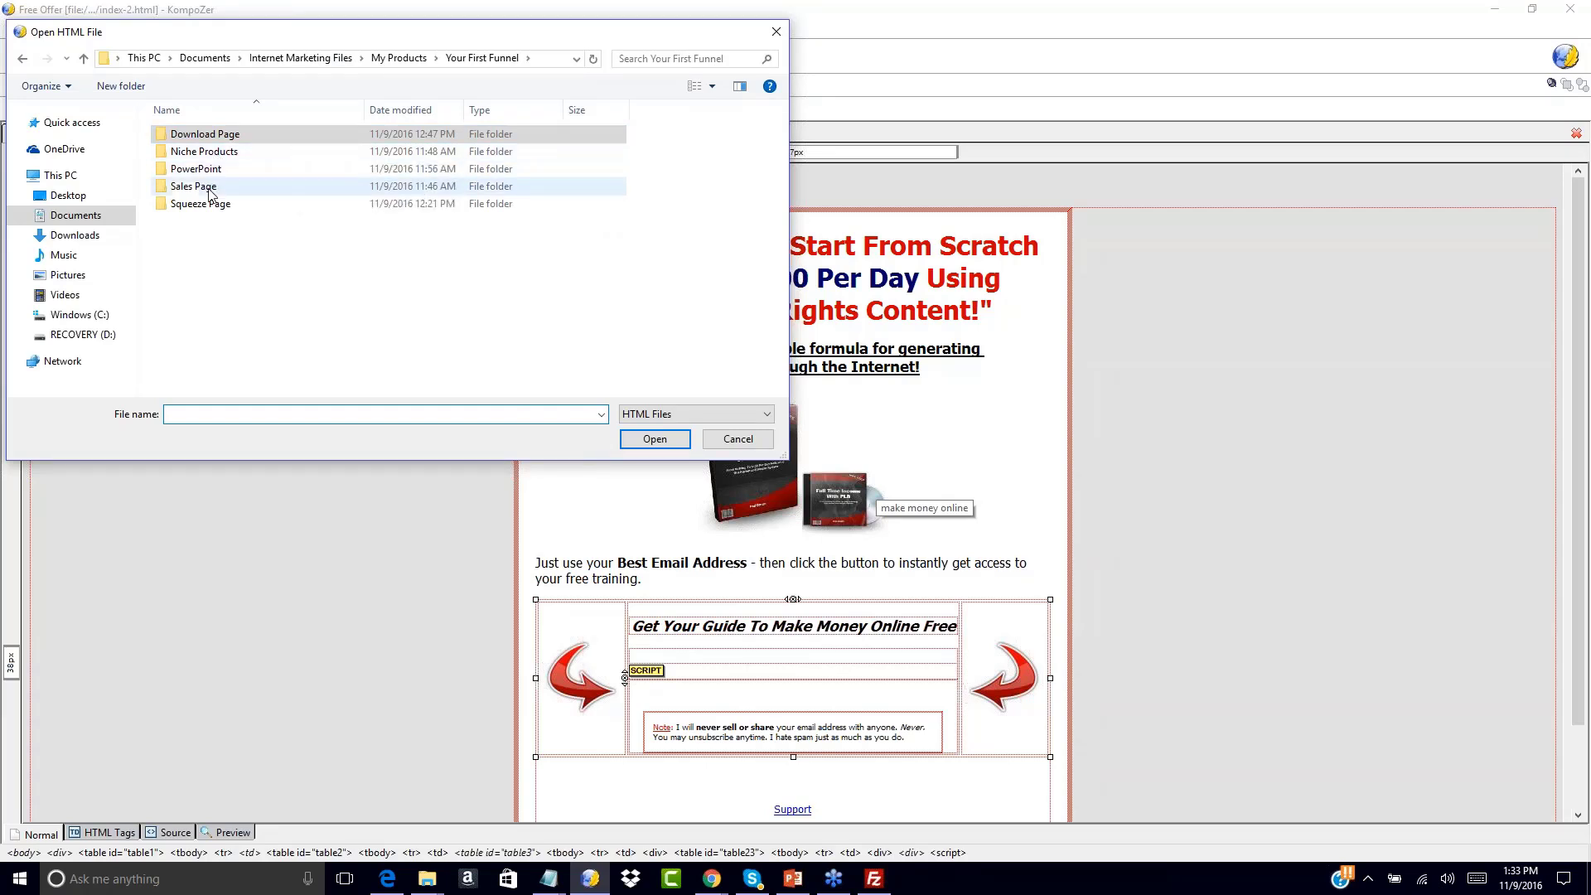
Open salespage.html from Sales Page > NCIS-salessite2 > salespage-plain in KompoZer
{"action": "double_click", "coordinate": [197, 186]}
{"action": "double_click", "coordinate": [201, 135]}
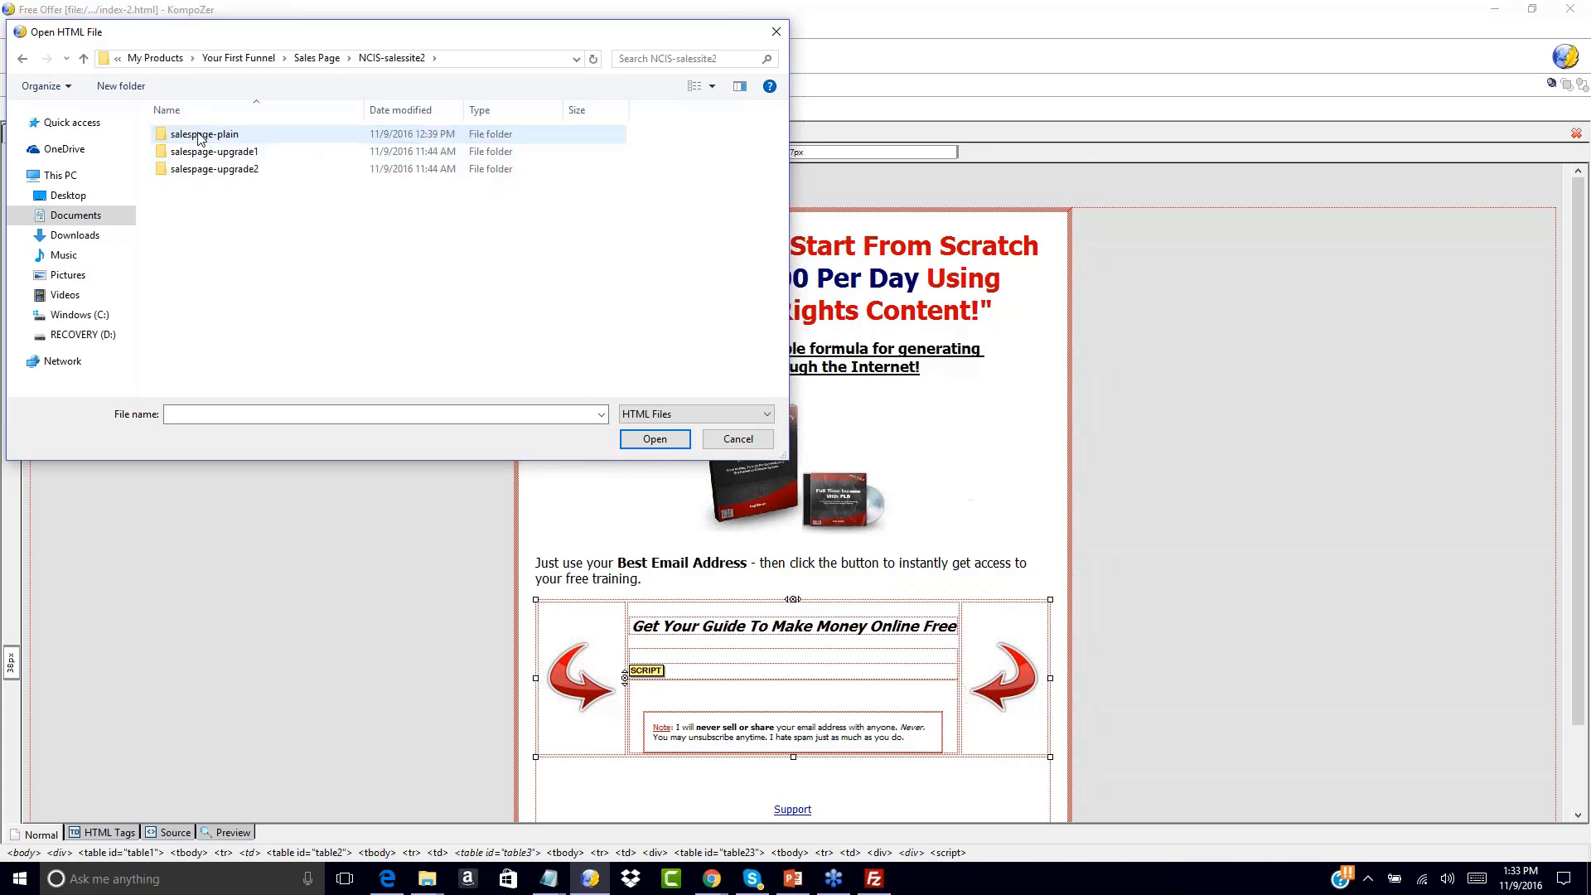
{"action": "double_click", "coordinate": [207, 135]}
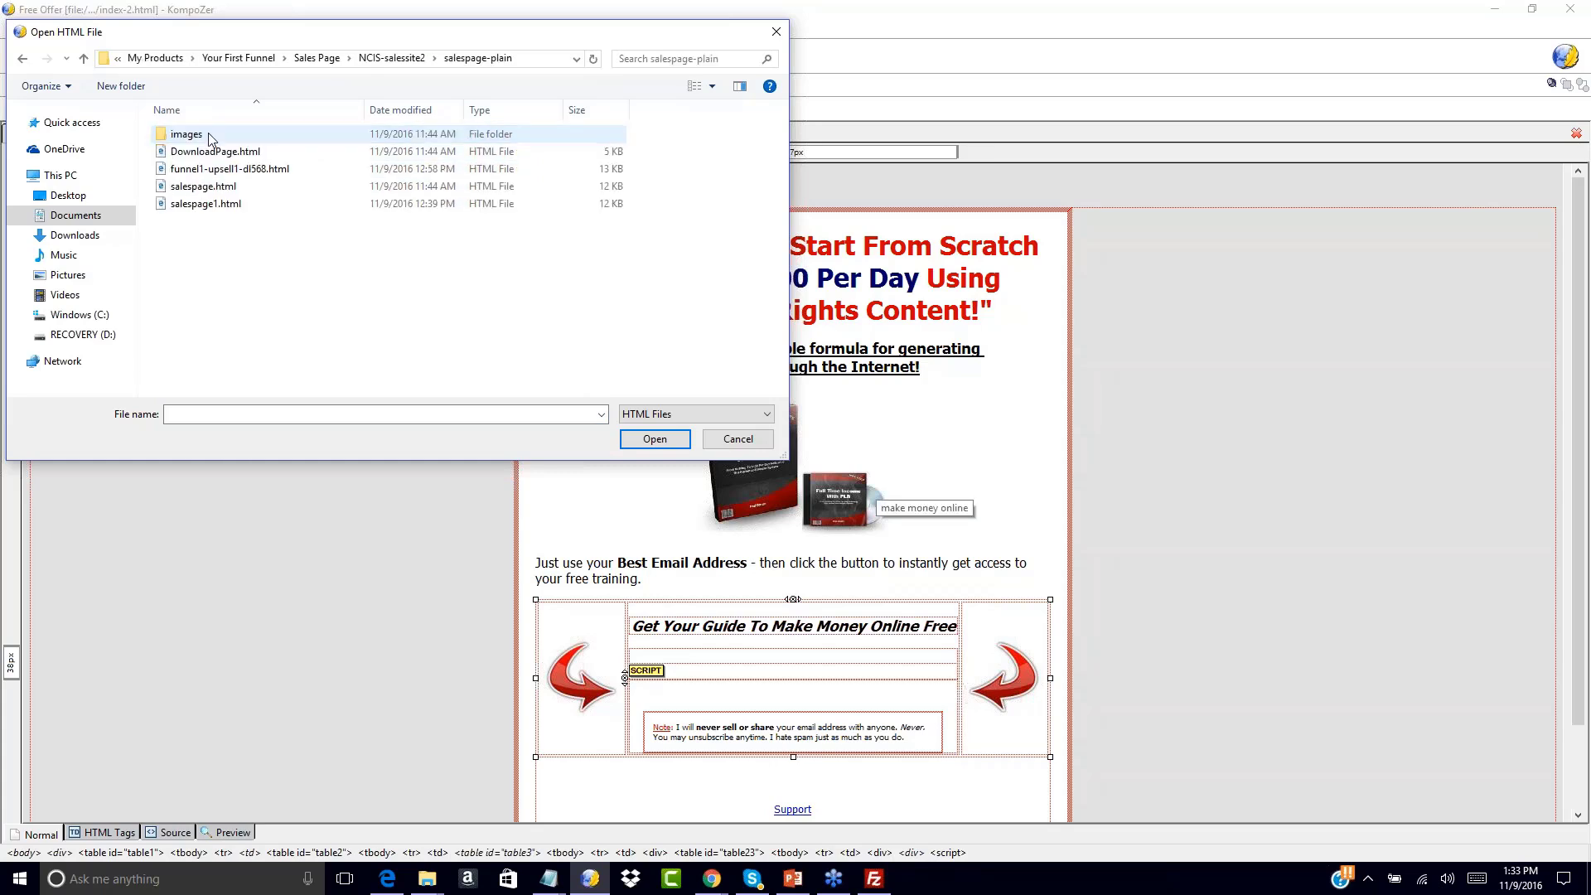
{"action": "double_click", "coordinate": [210, 189]}
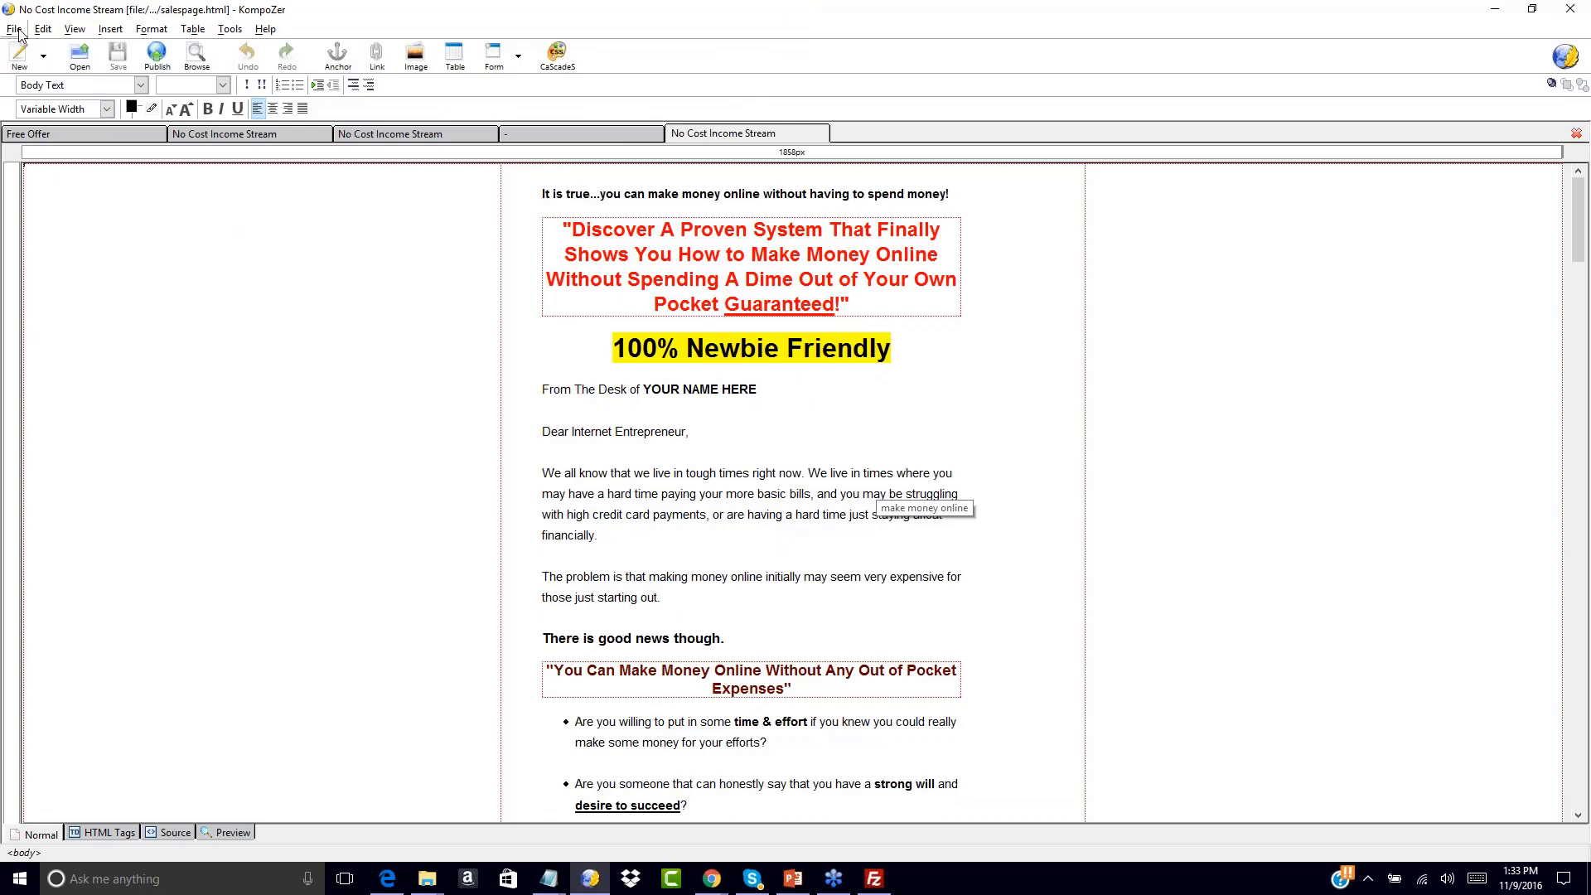
Open niche-salespage/index.html, the Niche Marketing Success Secrets page, in a second tab
{"action": "left_click", "coordinate": [82, 49]}
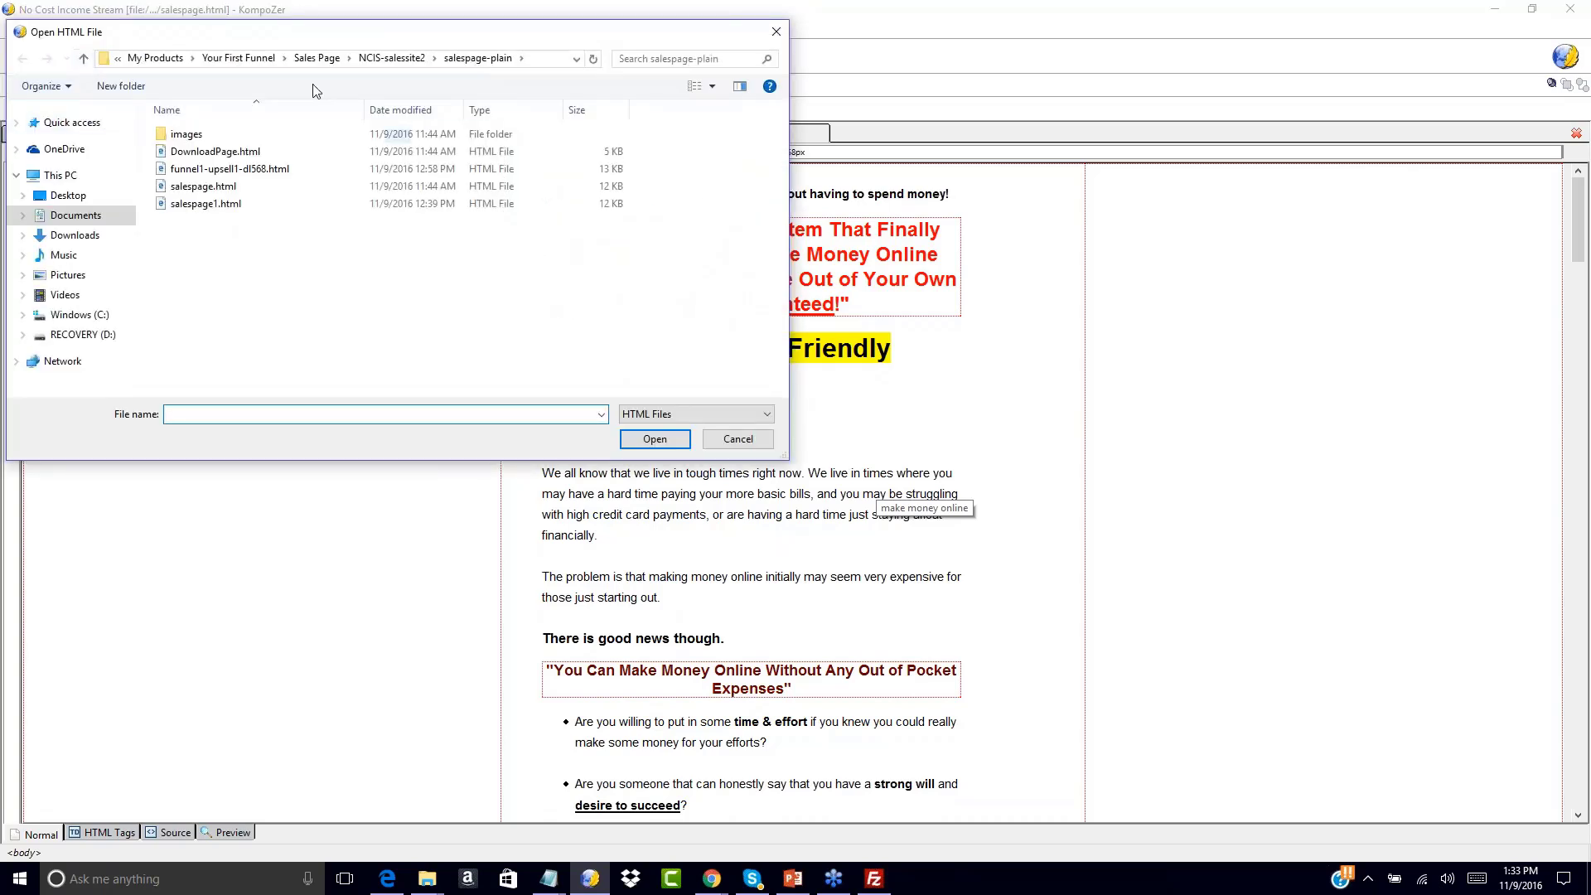
{"action": "left_click", "coordinate": [316, 57]}
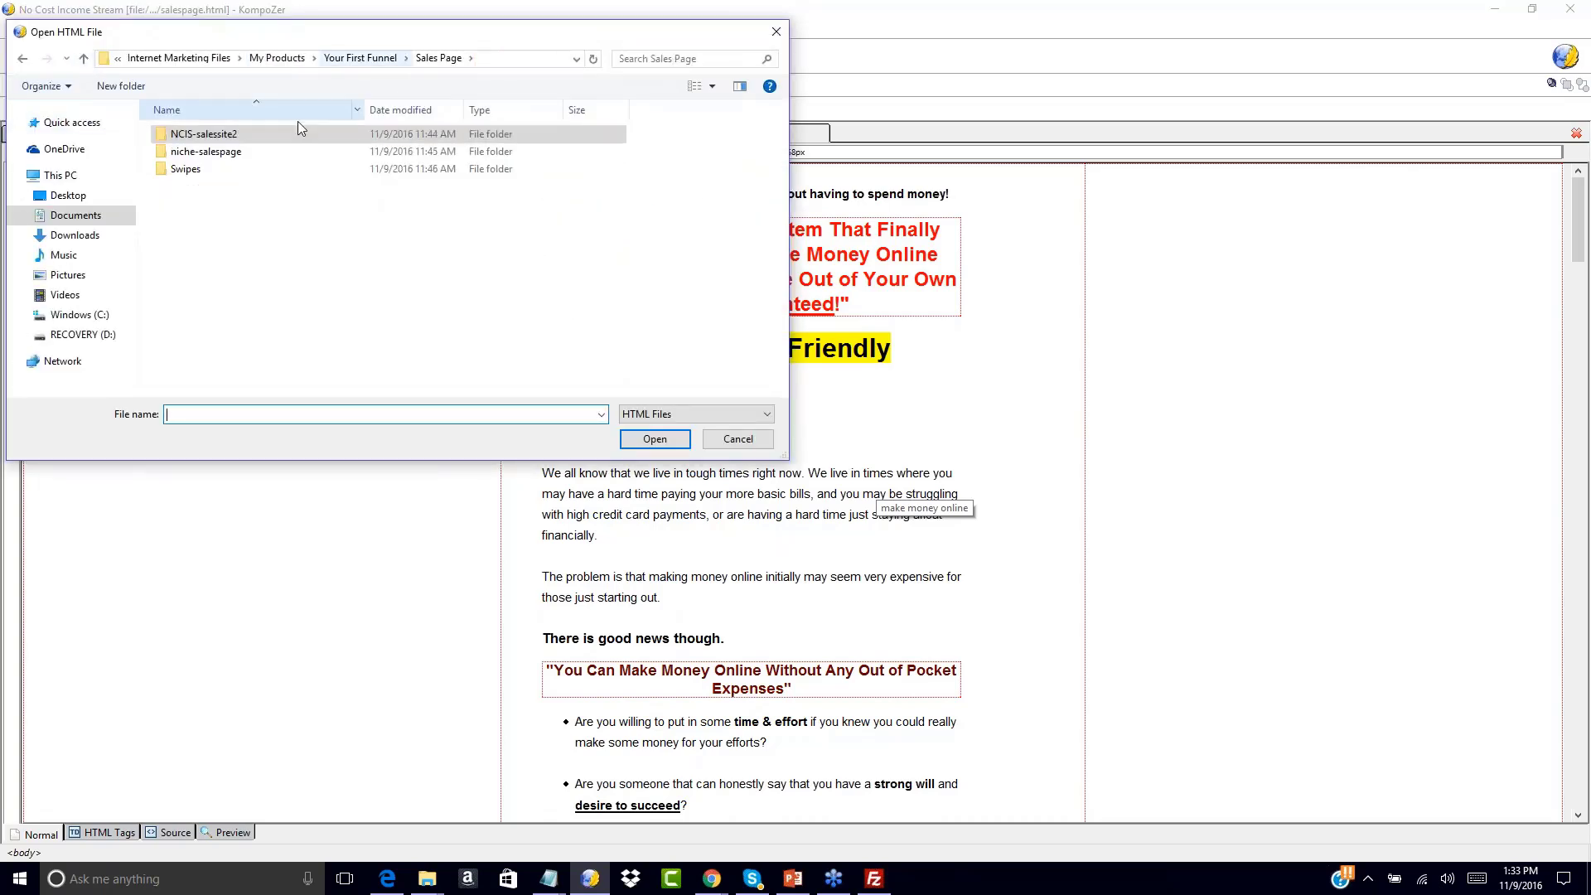
{"action": "double_click", "coordinate": [247, 152]}
{"action": "double_click", "coordinate": [213, 152]}
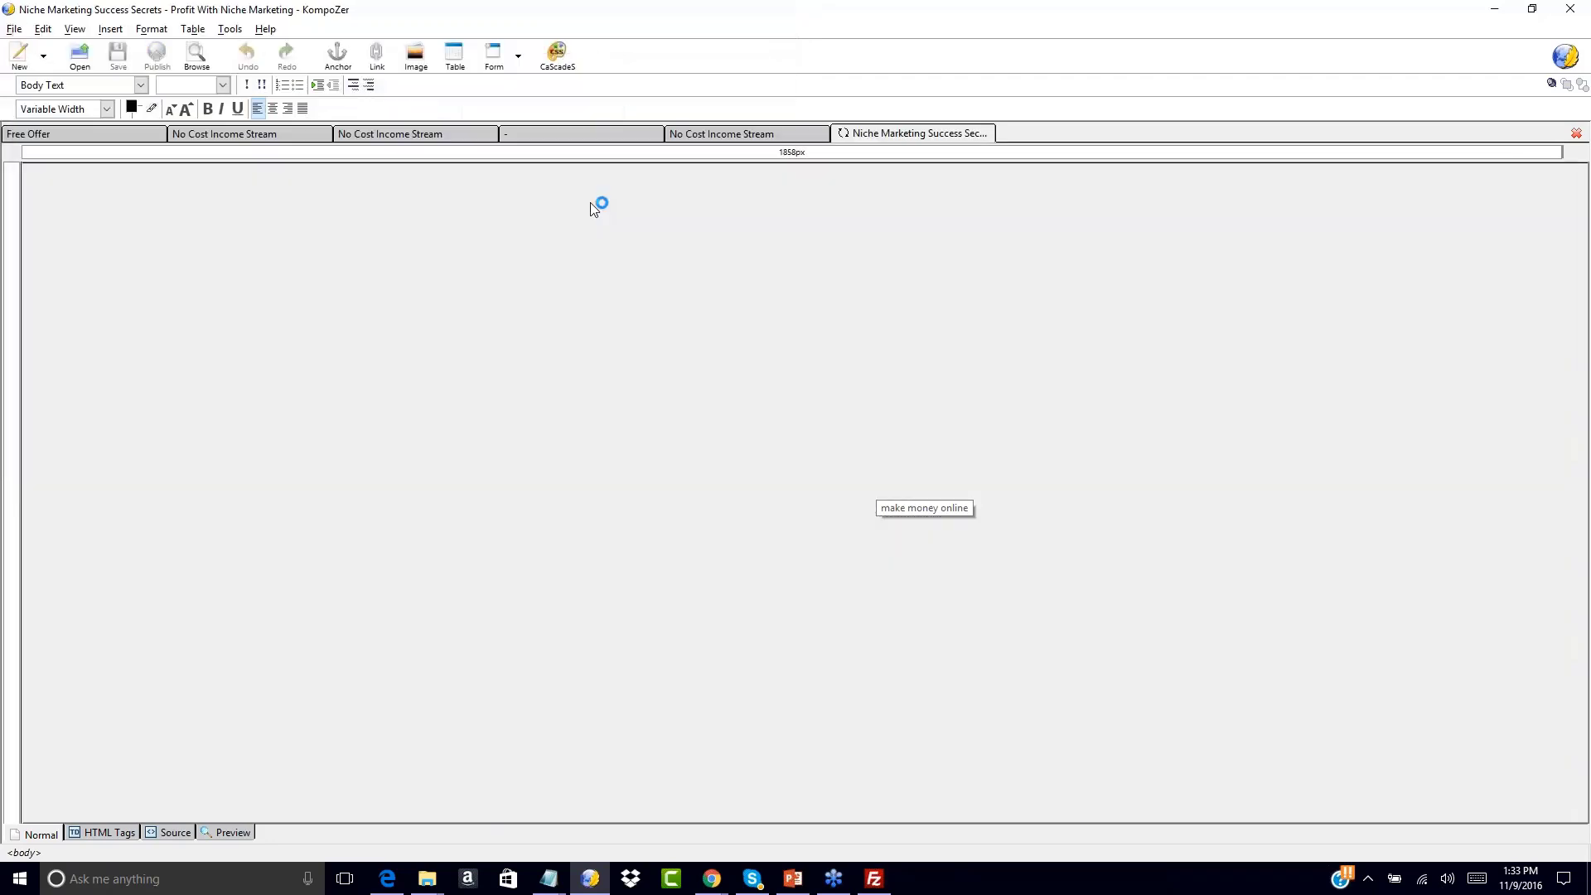
{"action": "scroll", "coordinate": [793, 492], "scroll_direction": "down", "scroll_amount": 2}
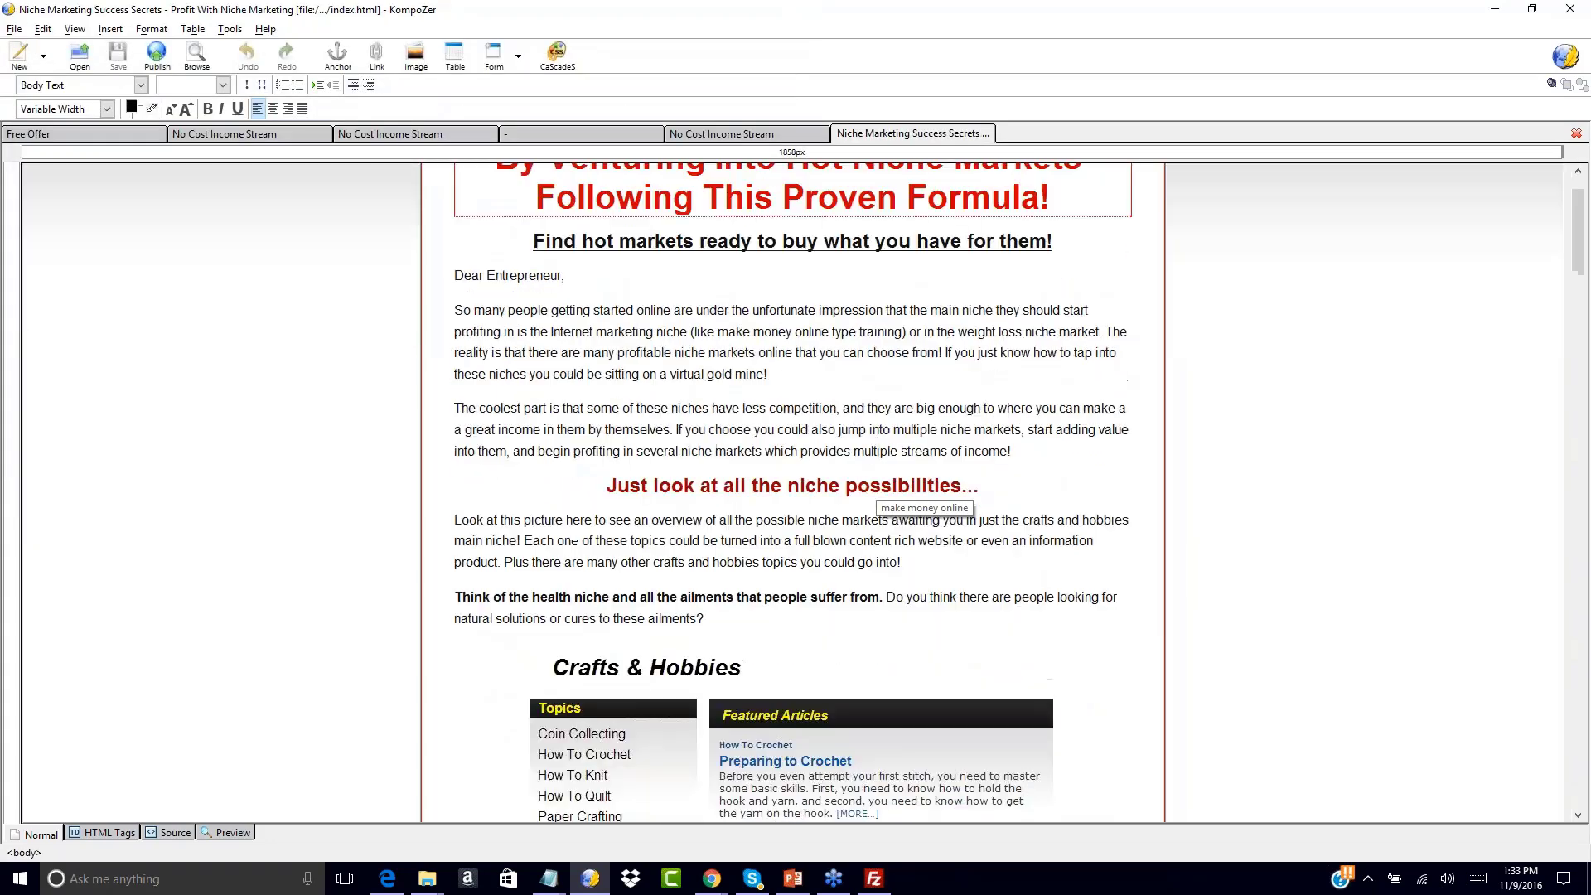
{"action": "scroll", "coordinate": [793, 492], "scroll_direction": "up", "scroll_amount": 2}
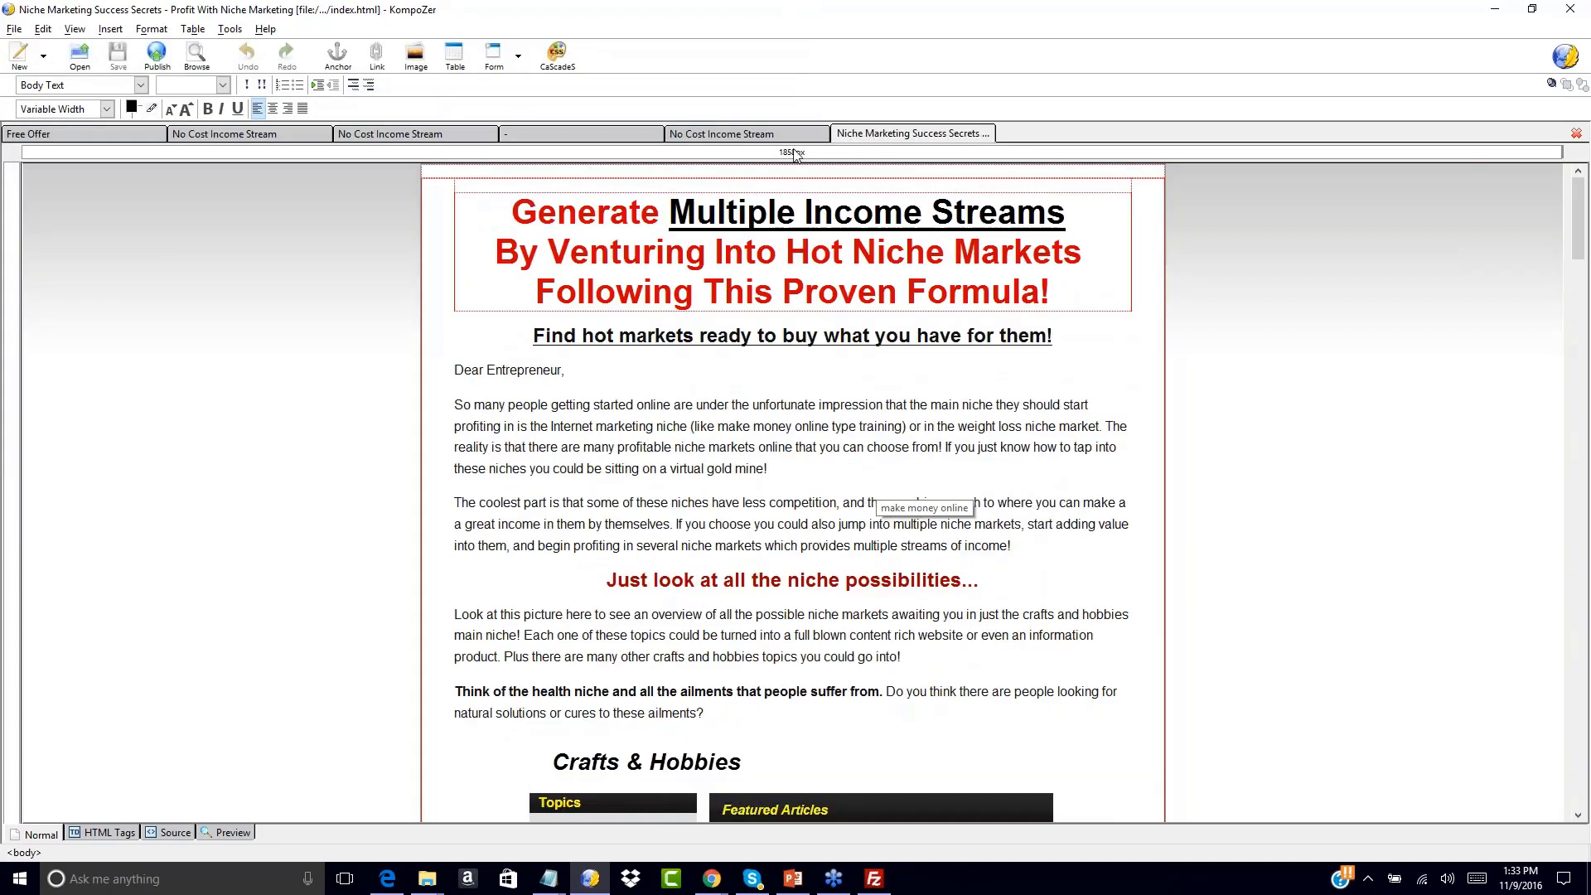
Save the No Cost Income Stream page as salespage-oto1.html, with file type All Files
{"action": "left_click", "coordinate": [722, 135]}
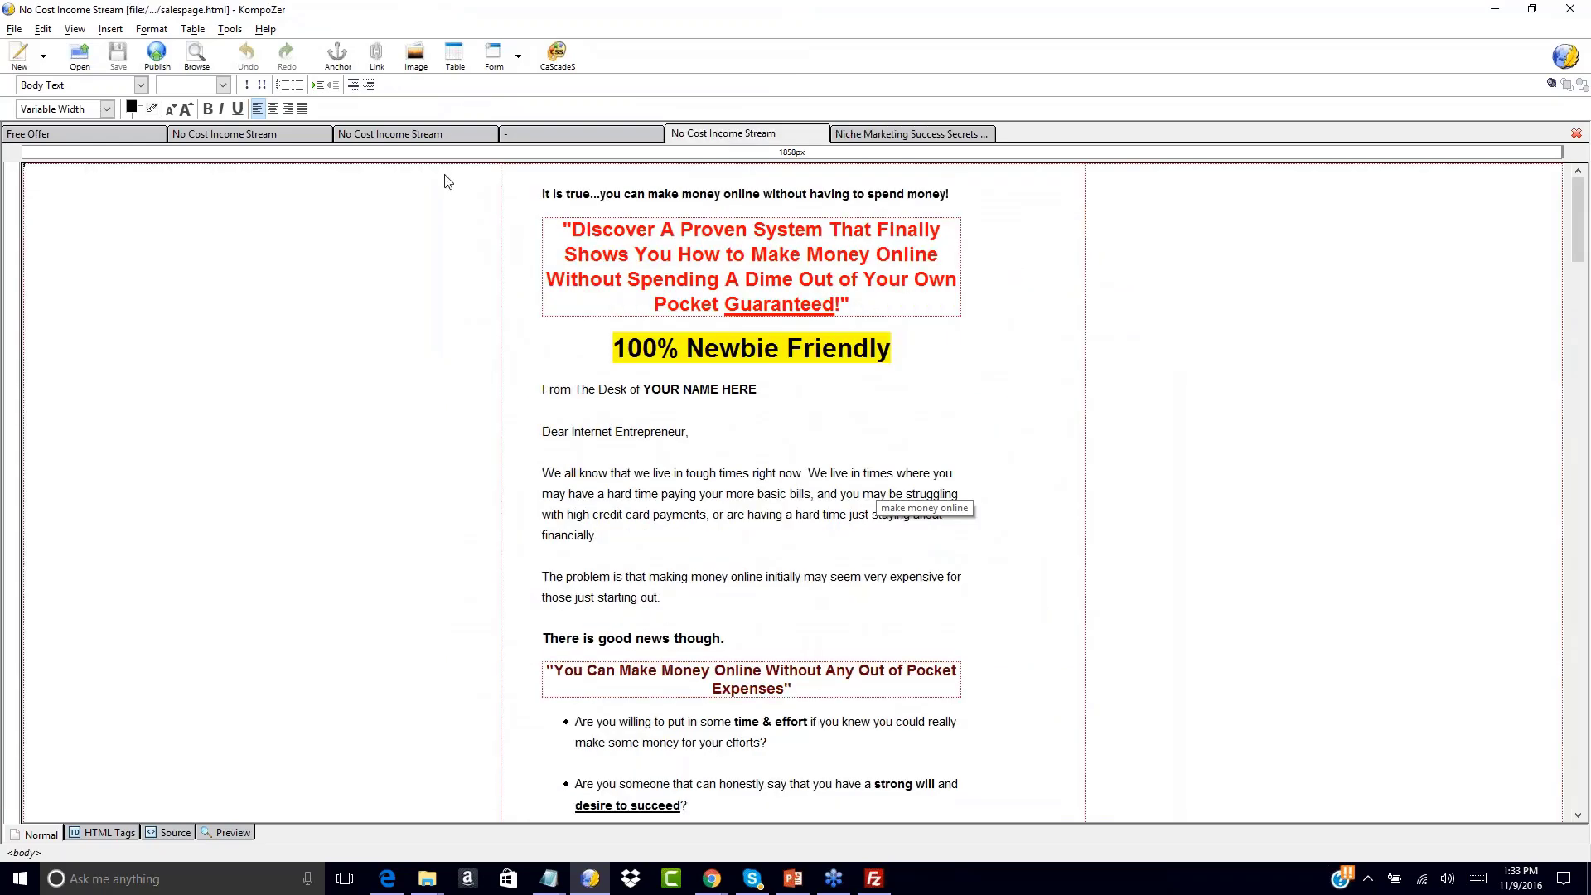
{"action": "left_click", "coordinate": [544, 194]}
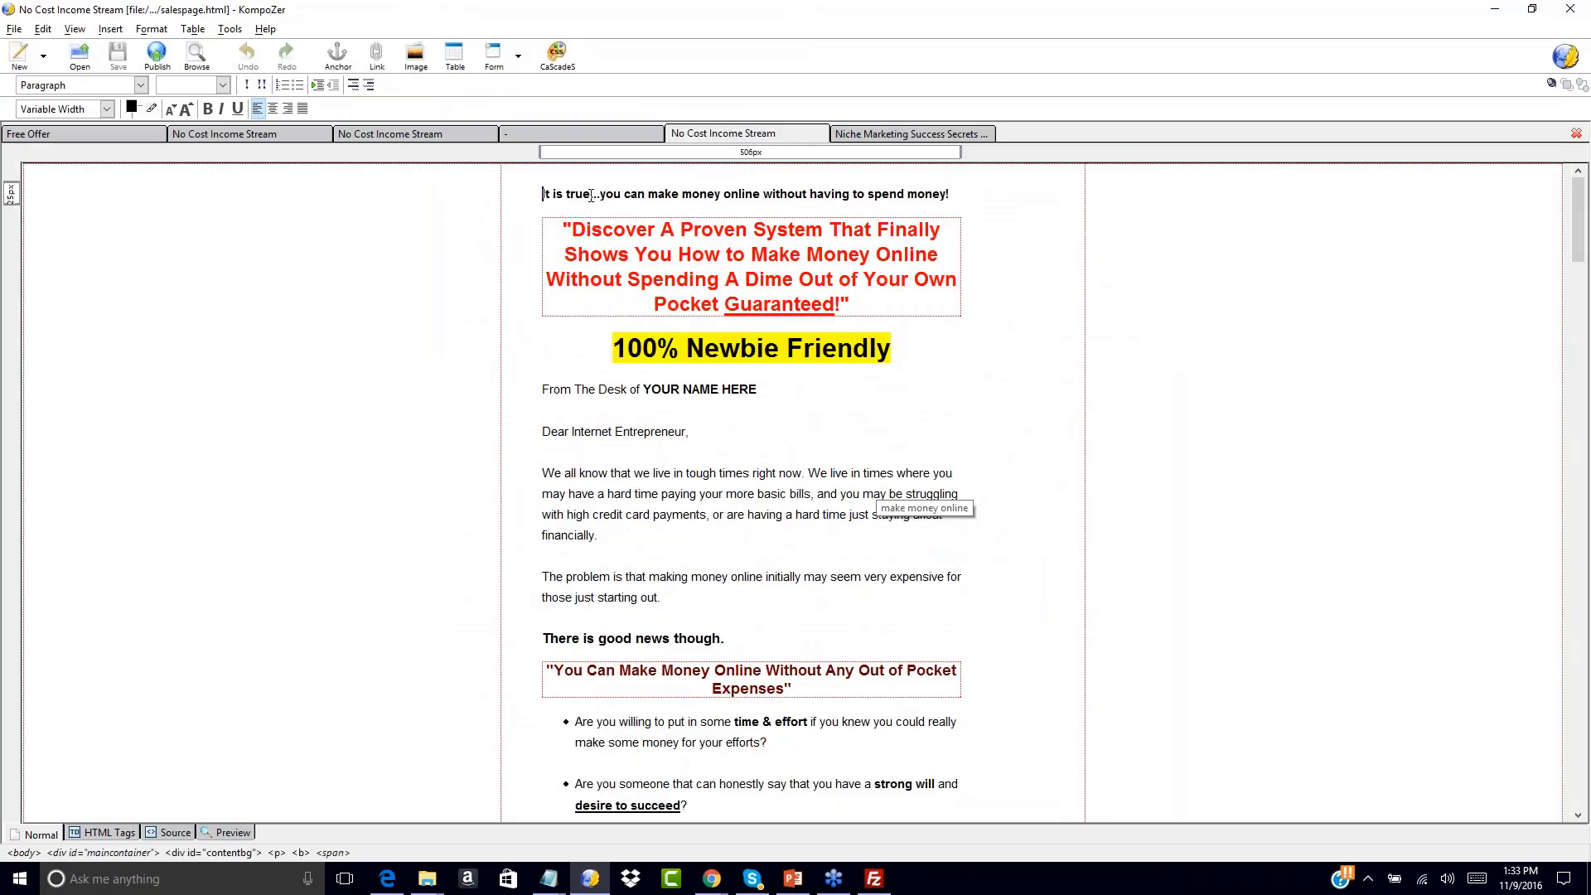
{"action": "left_click", "coordinate": [14, 28]}
{"action": "left_click", "coordinate": [45, 163]}
{"action": "left_click", "coordinate": [165, 402]}
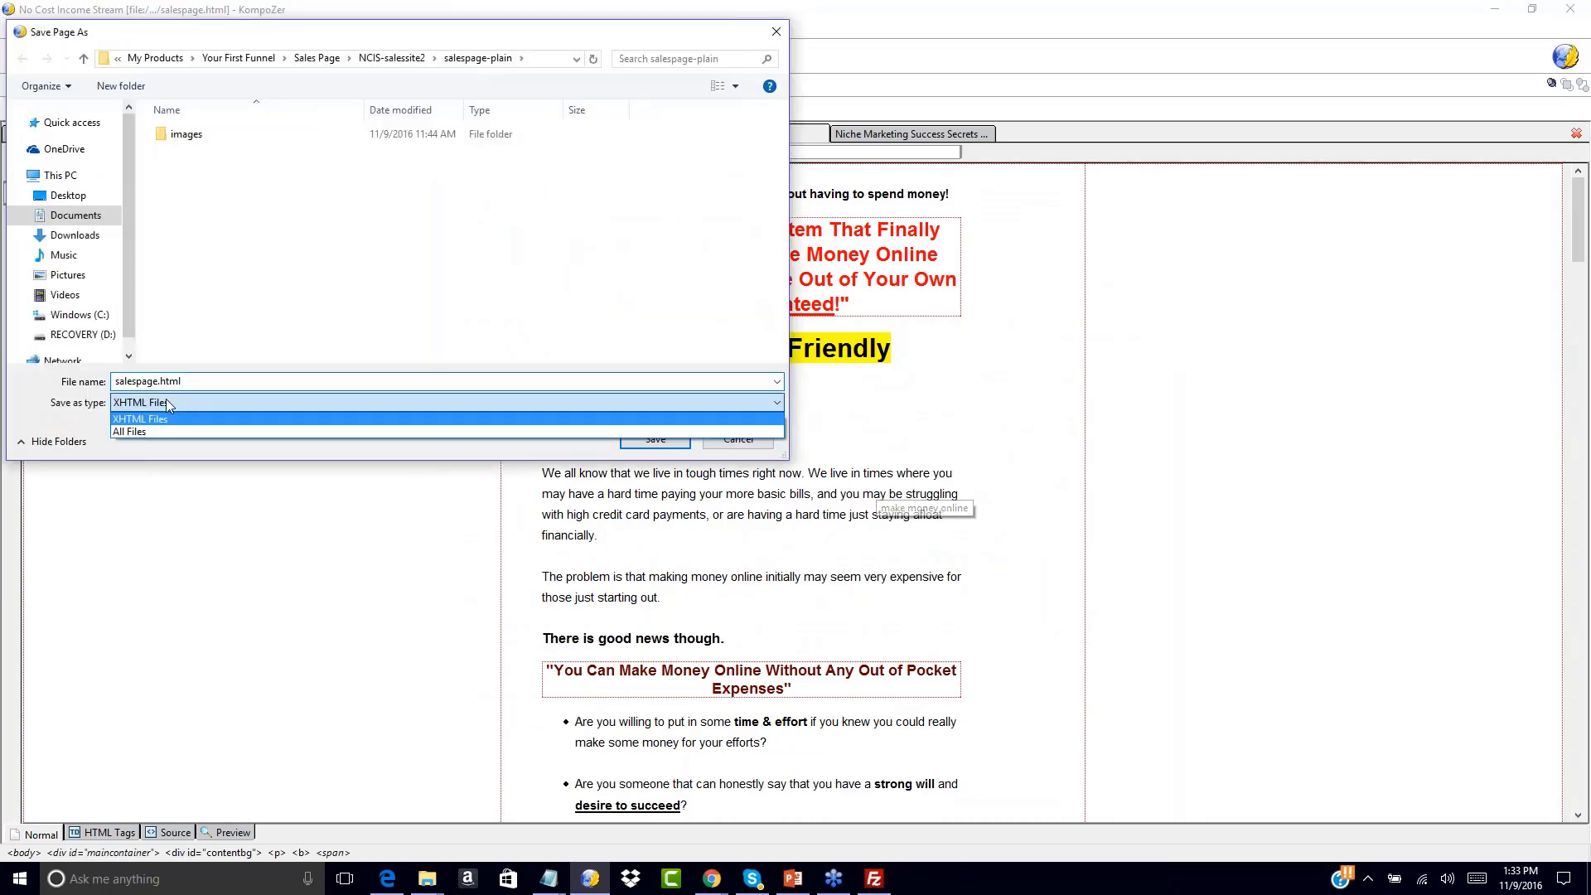
{"action": "left_click", "coordinate": [152, 432]}
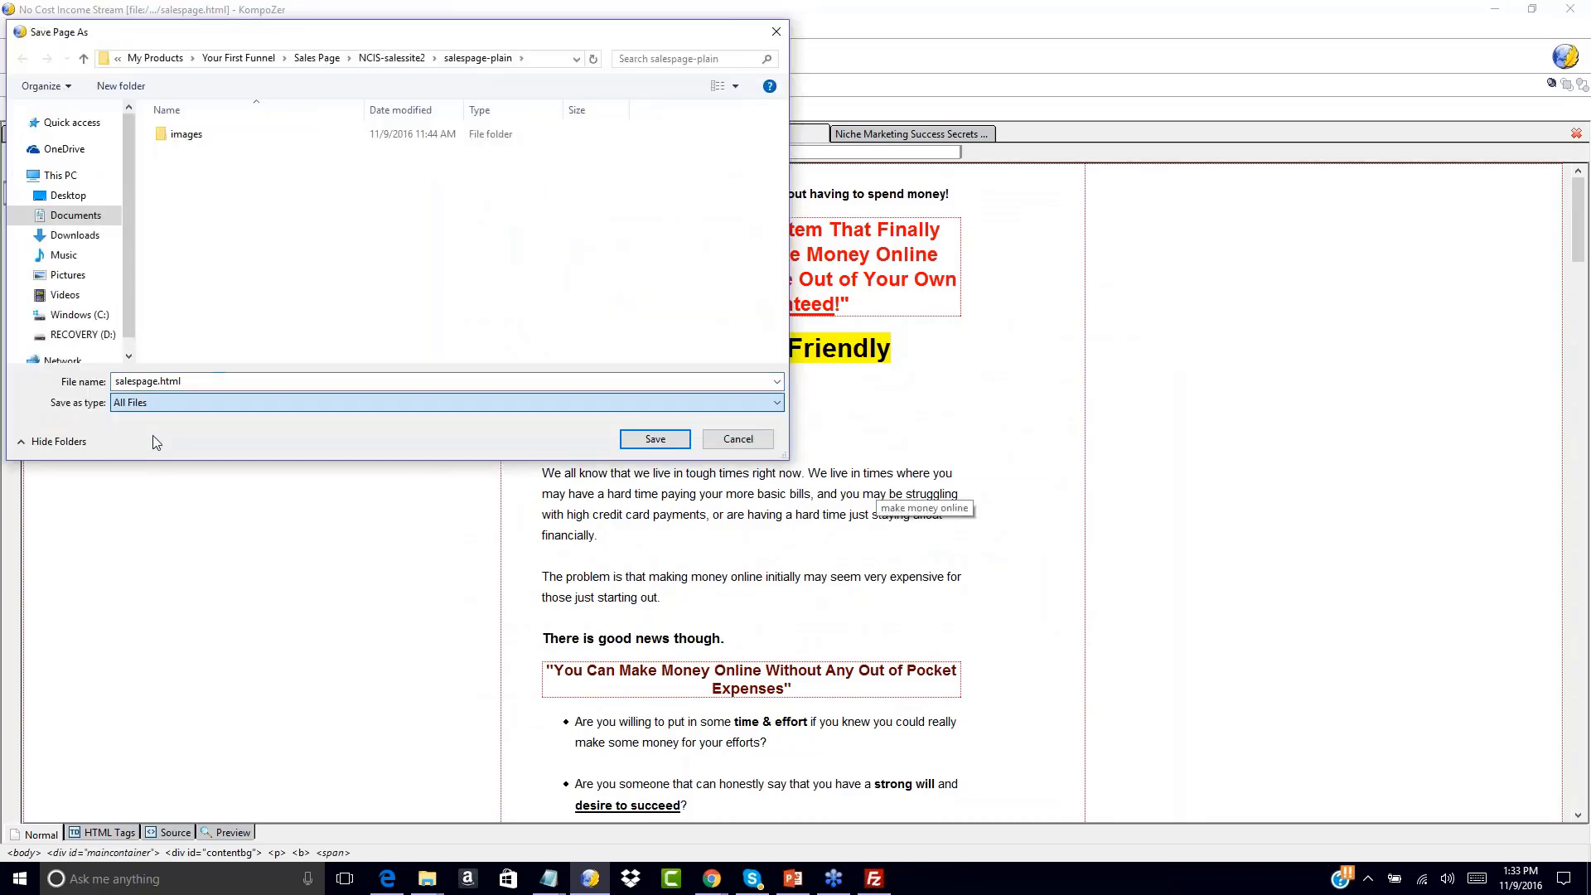
{"action": "left_click", "coordinate": [160, 381]}
{"action": "type", "text": "-0"}
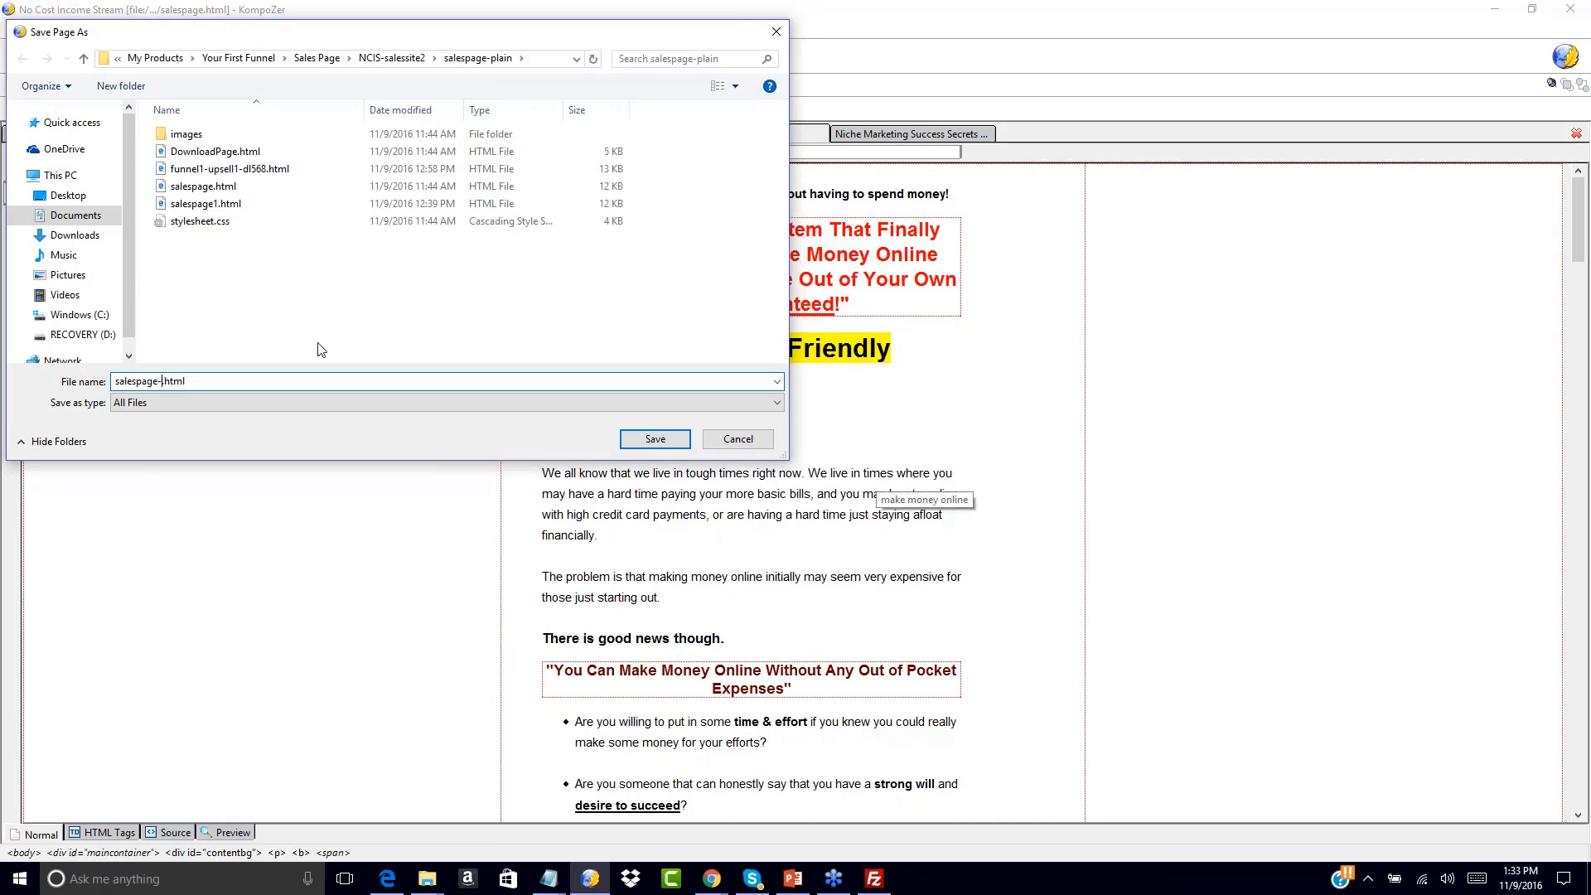
{"action": "type", "text": "oto1"}
{"action": "left_click", "coordinate": [650, 441]}
Save the Niche Marketing Success Secrets page as salespage-oto2.html
{"action": "left_click", "coordinate": [851, 135]}
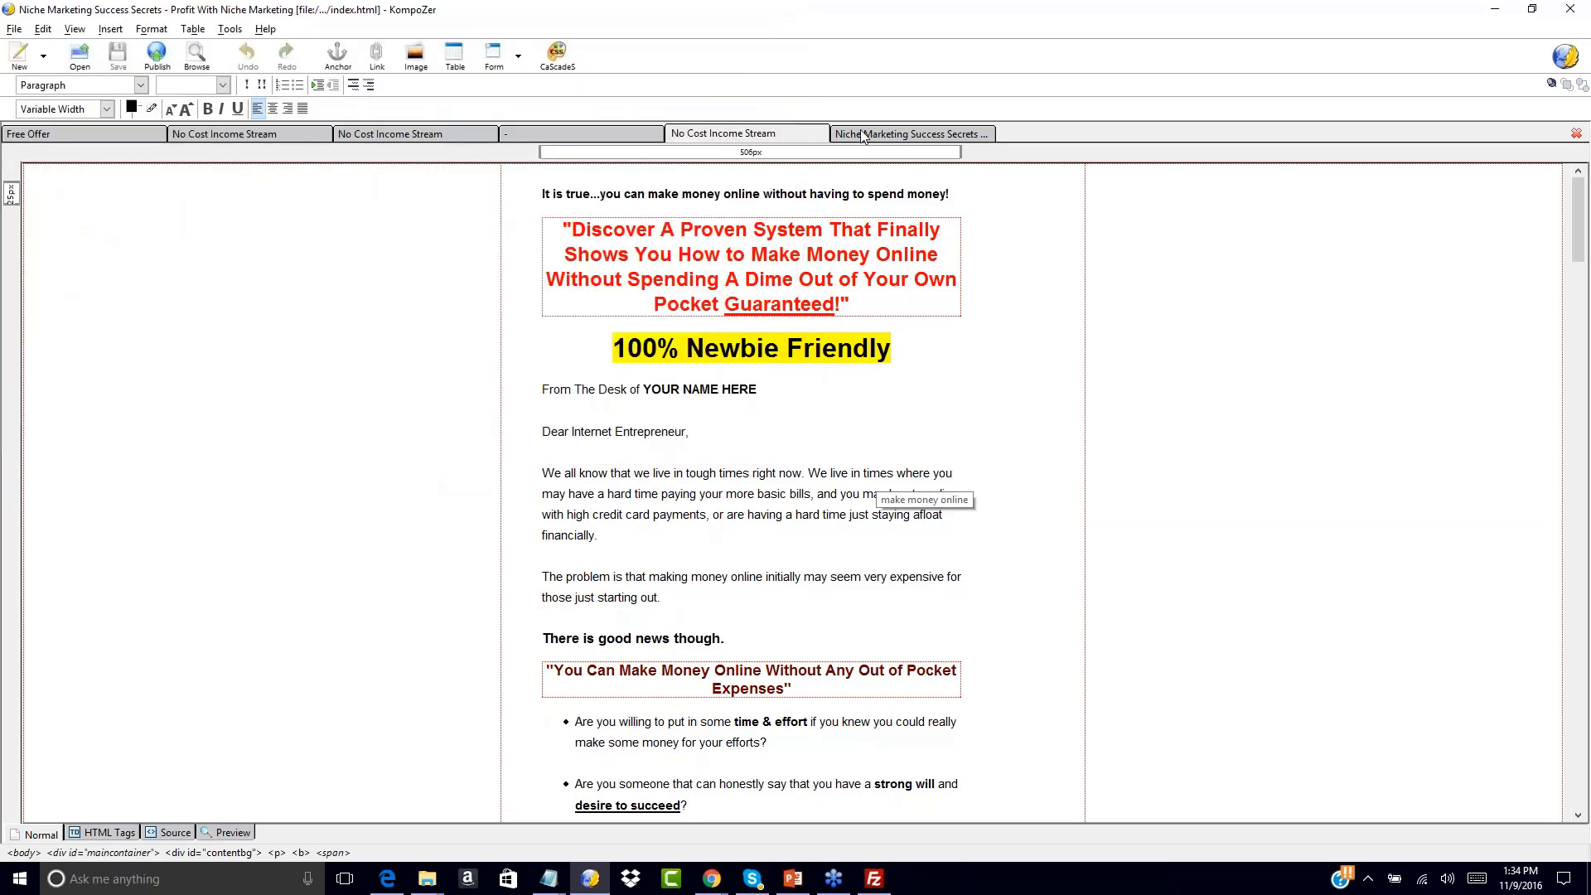
{"action": "left_click", "coordinate": [14, 29]}
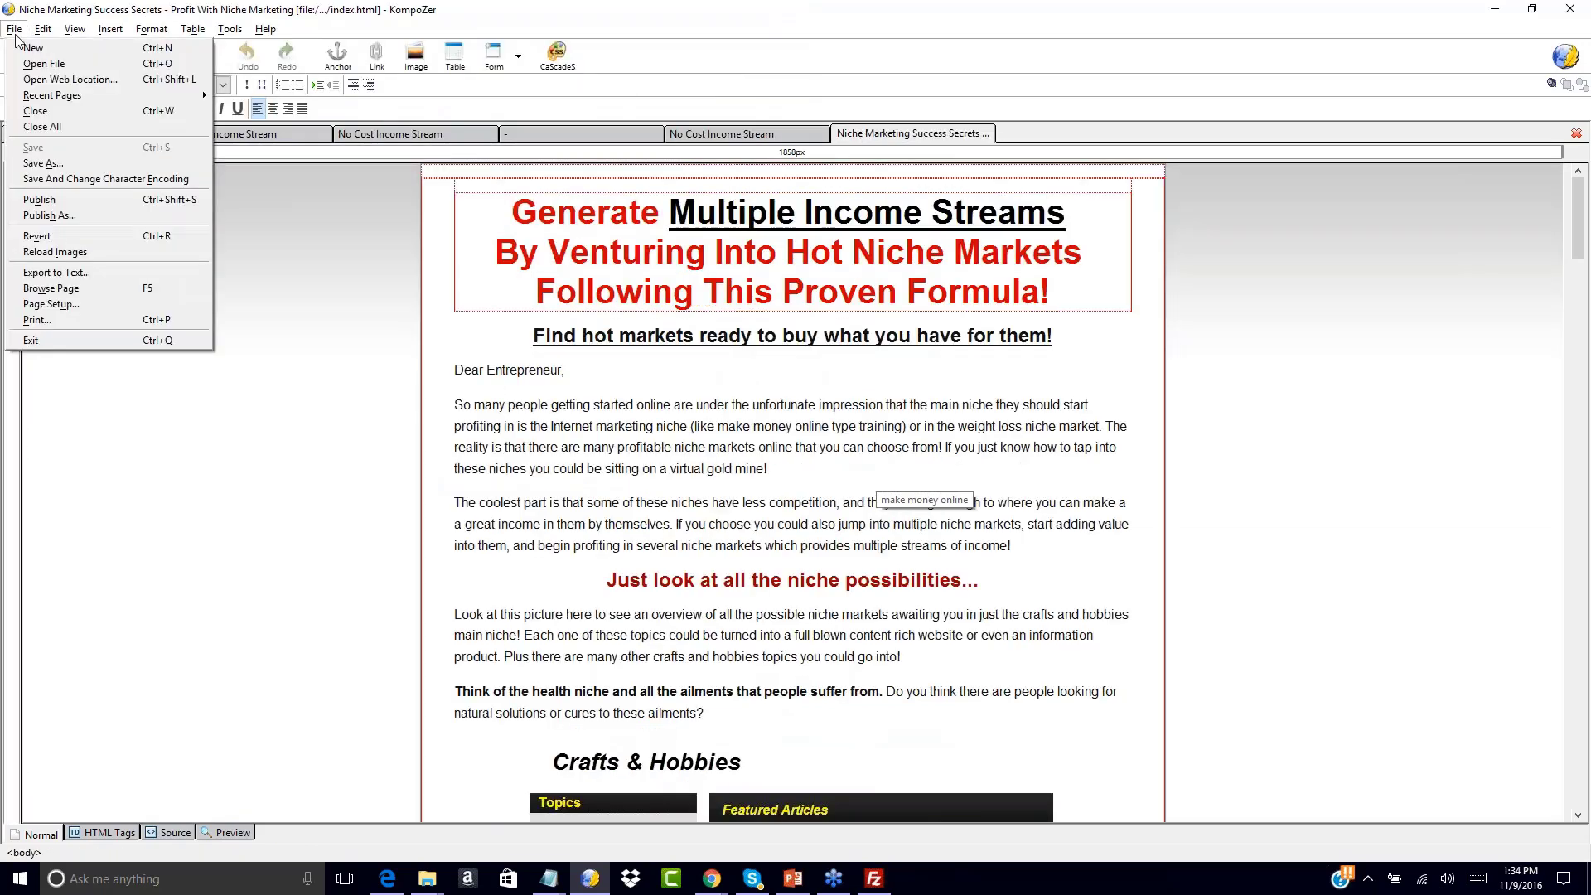
{"action": "left_click", "coordinate": [37, 162]}
{"action": "left_click", "coordinate": [447, 403]}
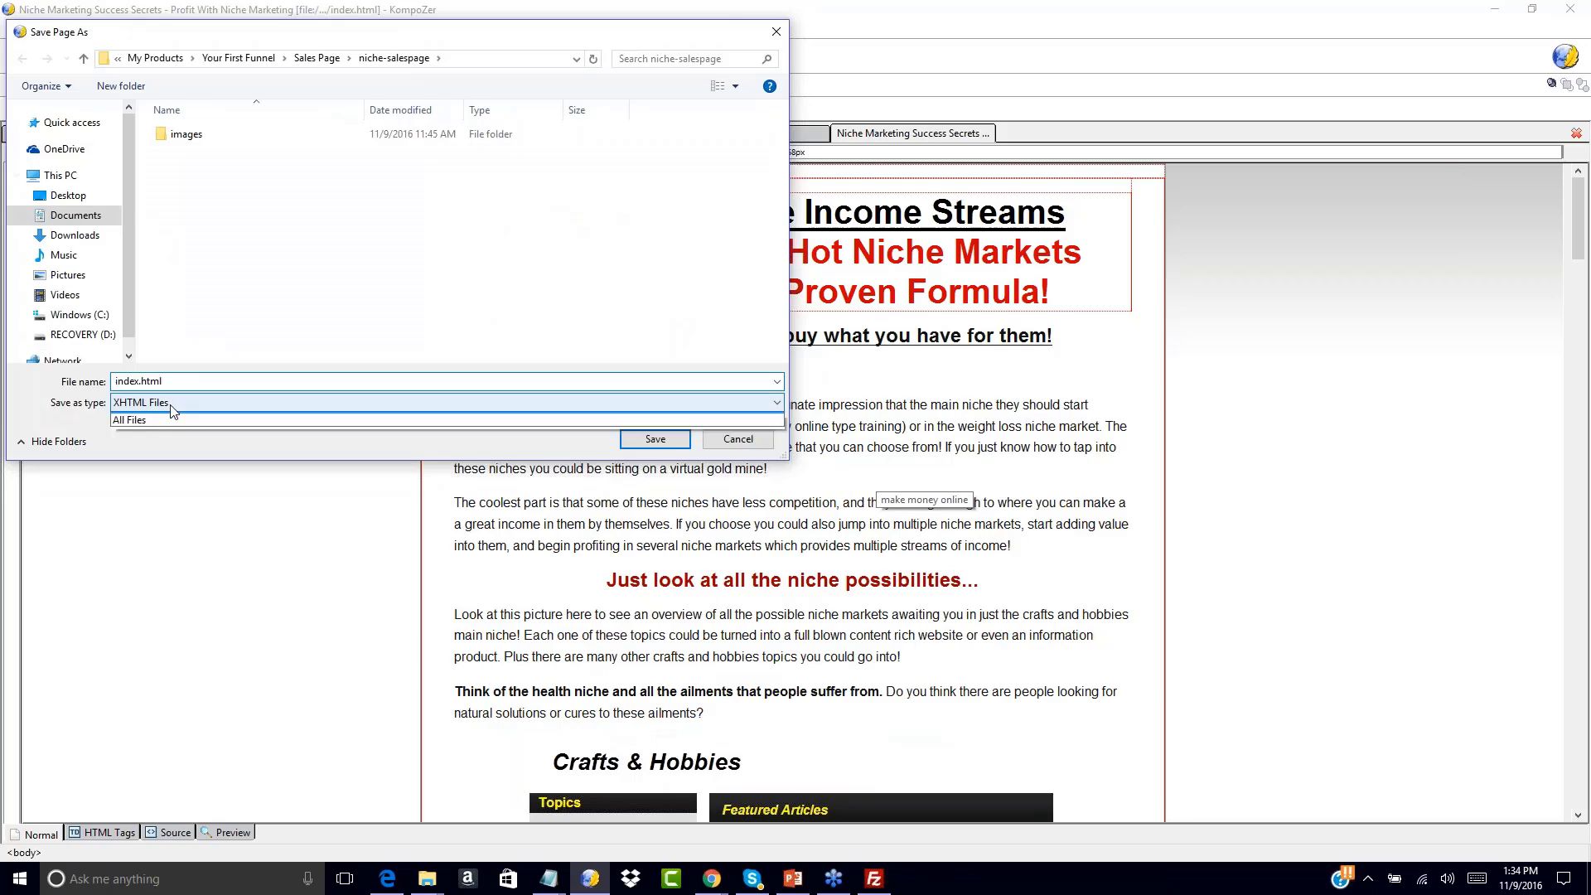
{"action": "left_click", "coordinate": [447, 429]}
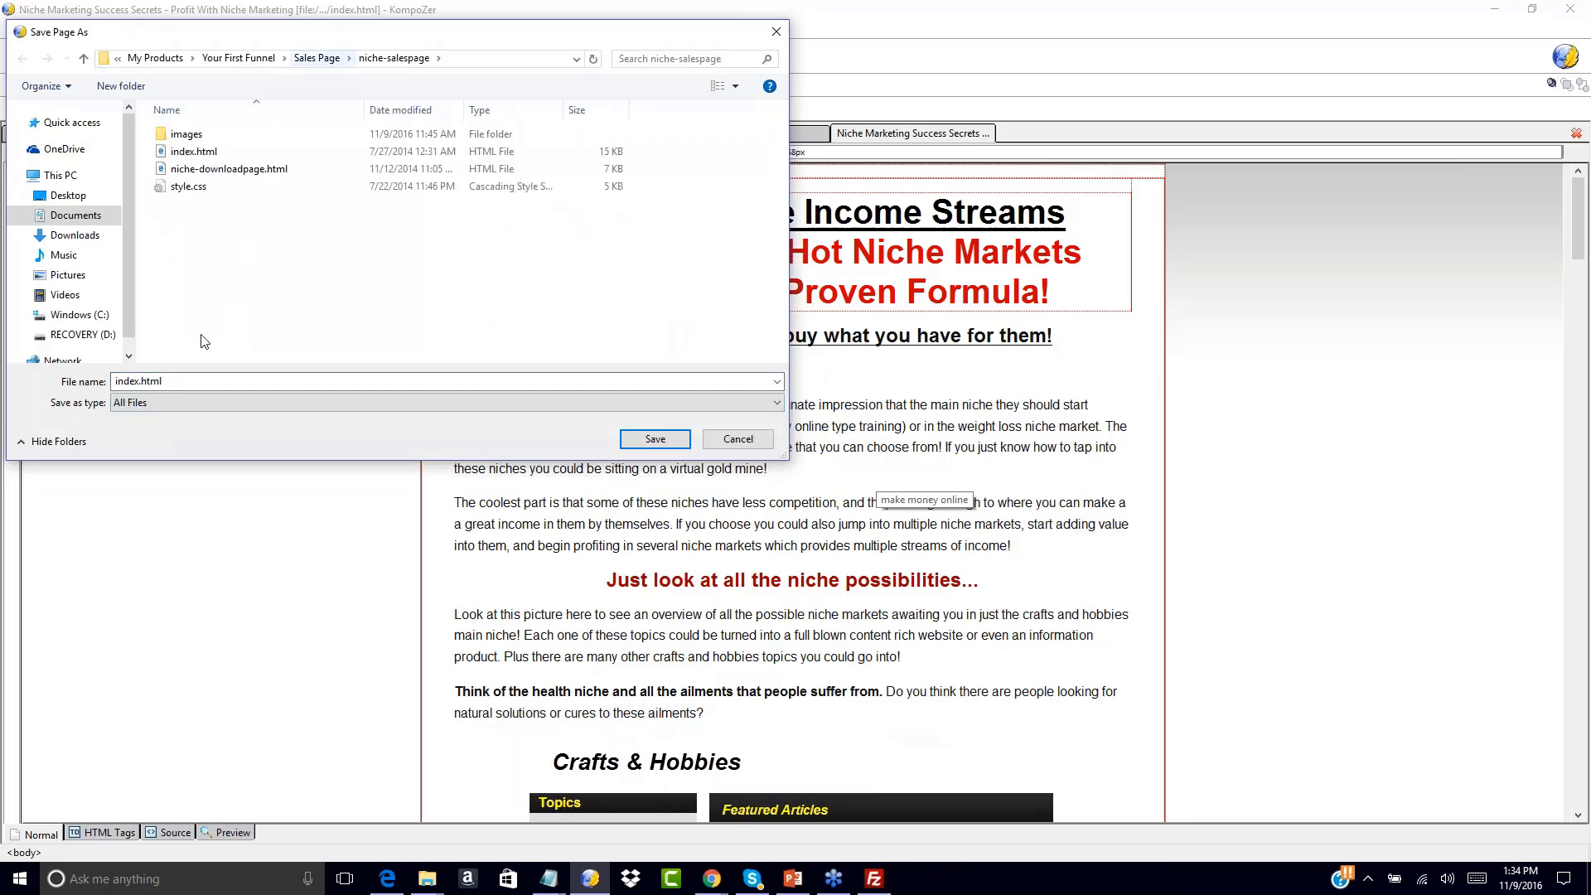
{"action": "left_click", "coordinate": [132, 382]}
{"action": "double_click", "coordinate": [139, 383]}
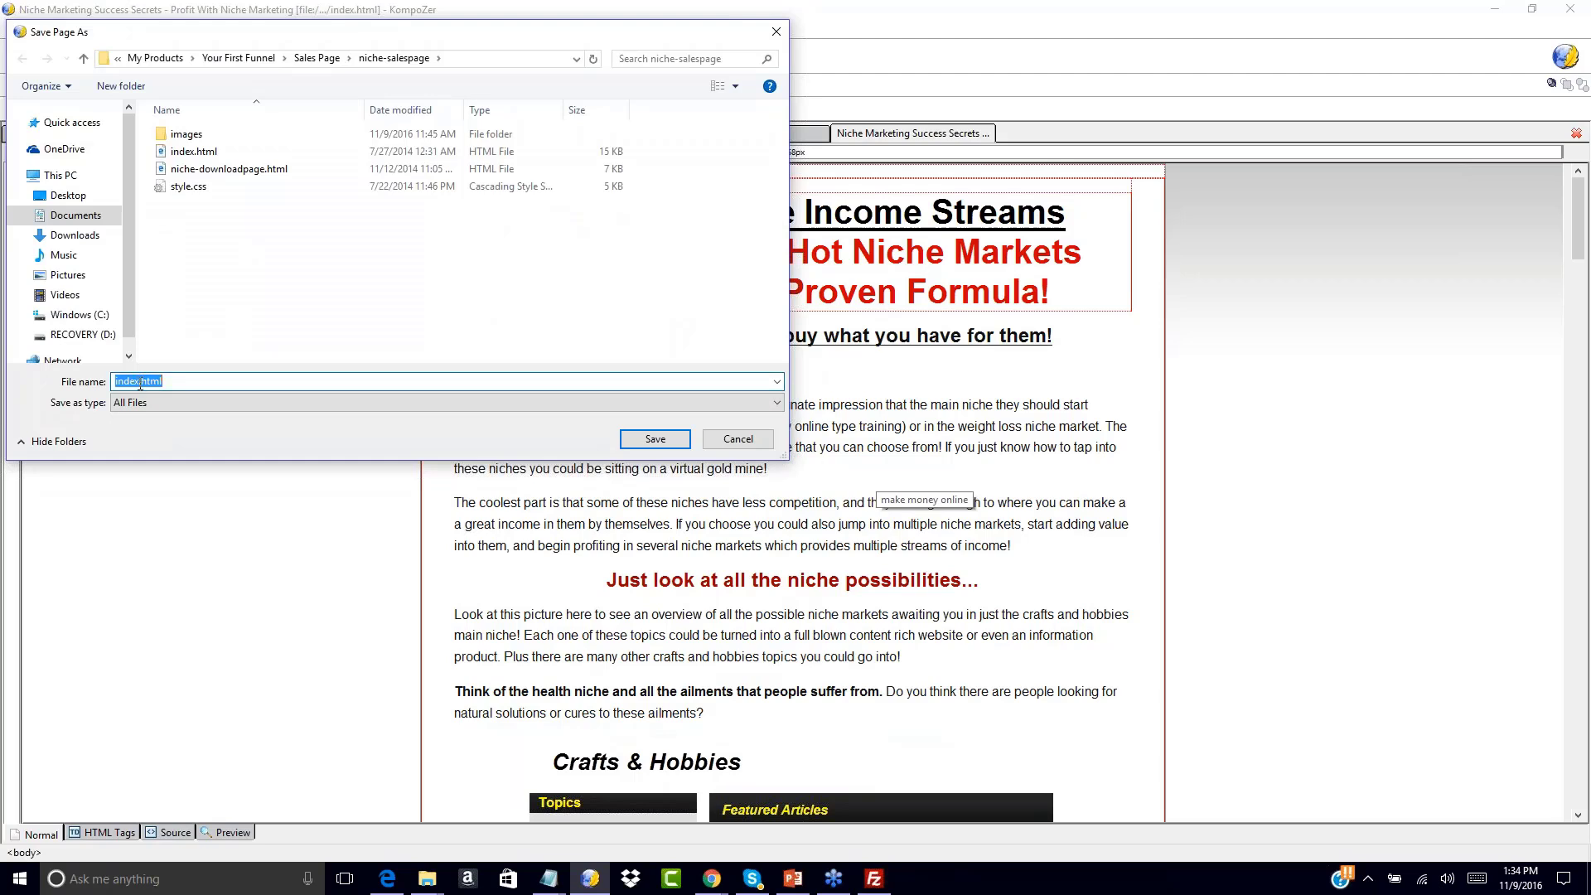
{"action": "left_click", "coordinate": [139, 383]}
{"action": "type", "text": "-oto2"}
{"action": "double_click", "coordinate": [141, 381]}
{"action": "type", "text": "salespage"}
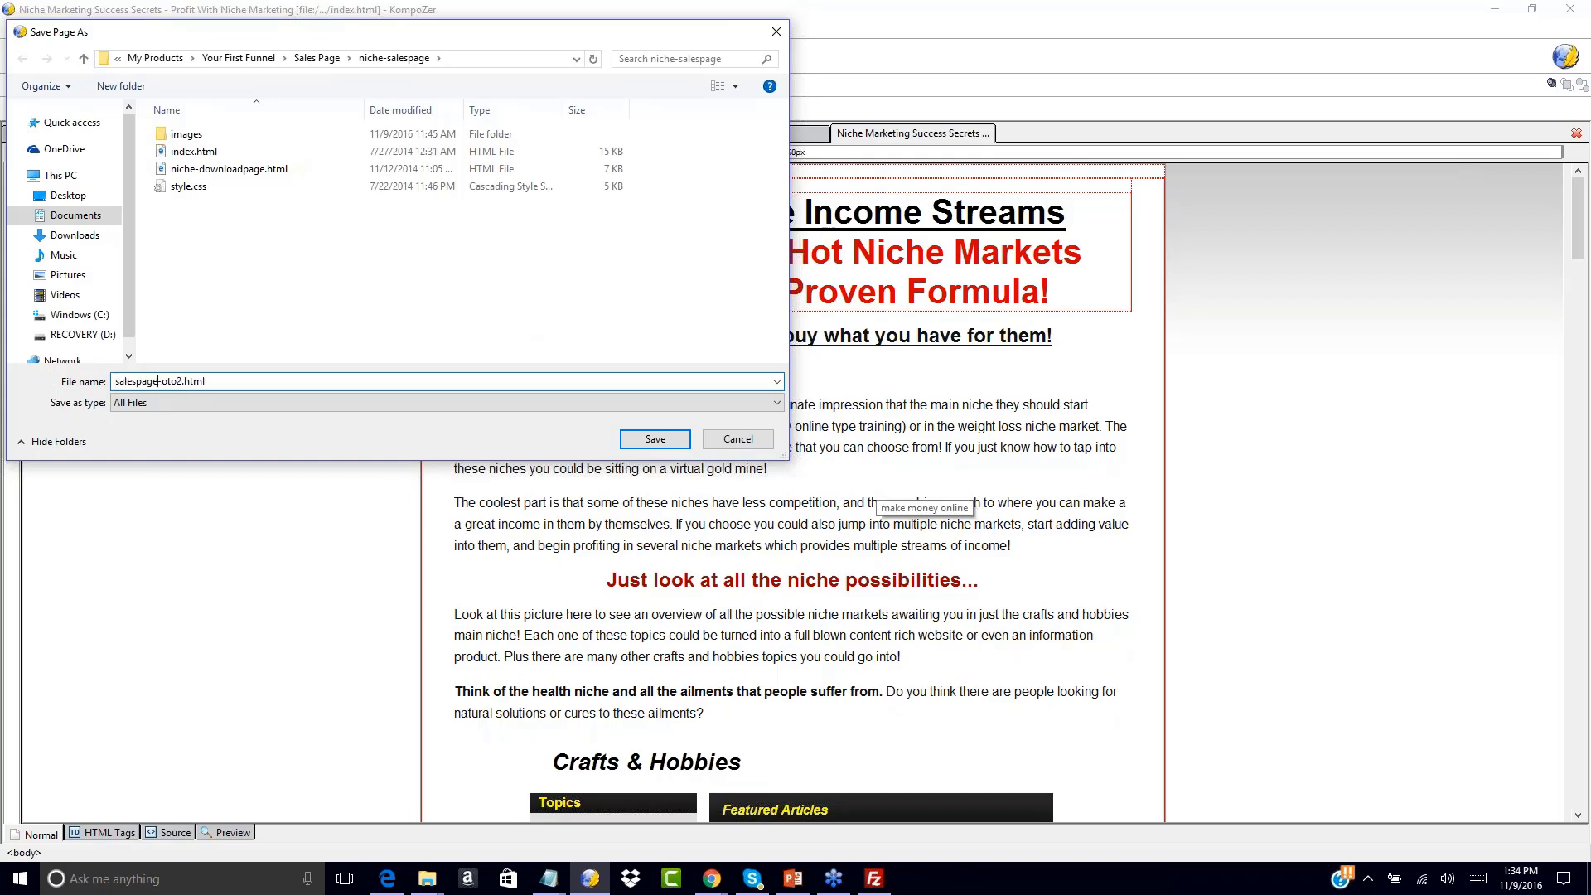
{"action": "key", "text": "Return"}
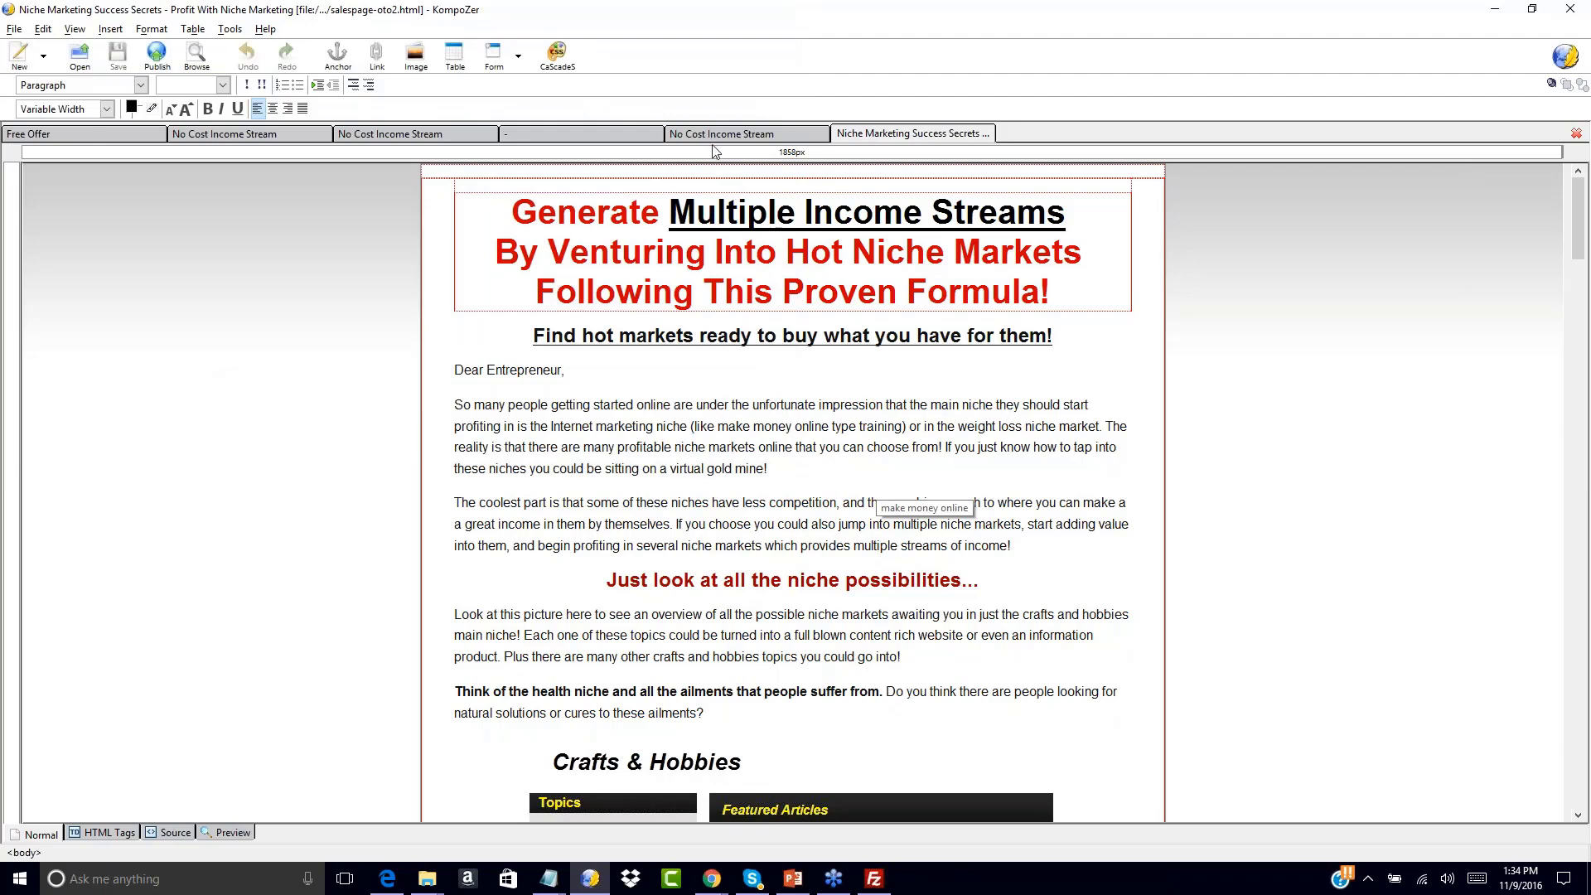
{"action": "left_click", "coordinate": [719, 133]}
Add a centred top line: 'Congrats On Your Investment Today Check Out This Amazing One Time Offer!'
{"action": "key", "text": "Return"}
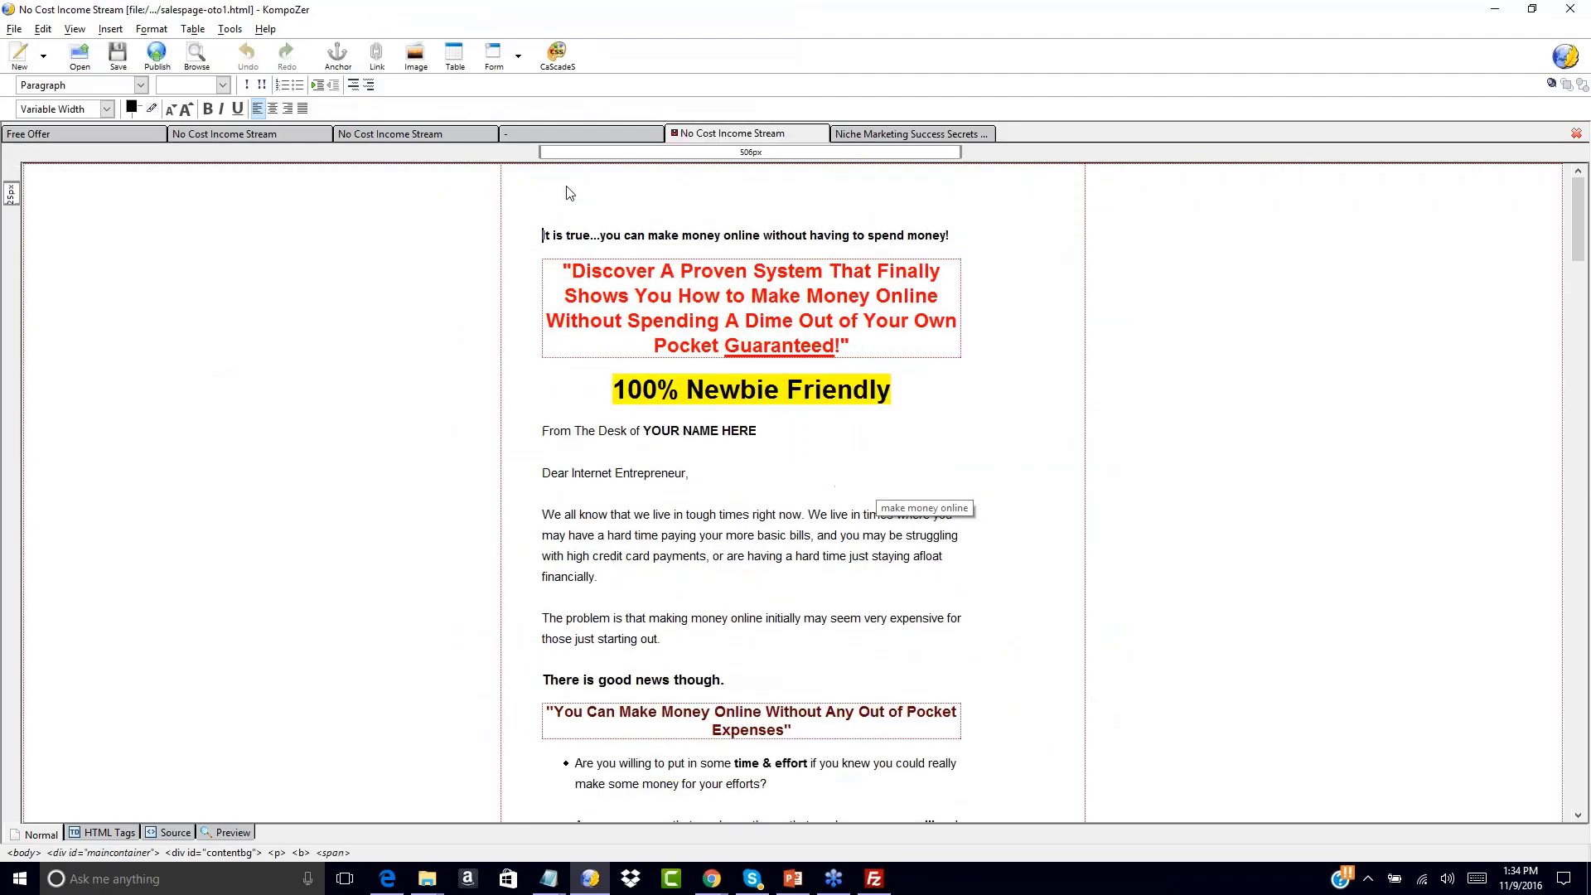
{"action": "left_click", "coordinate": [271, 108]}
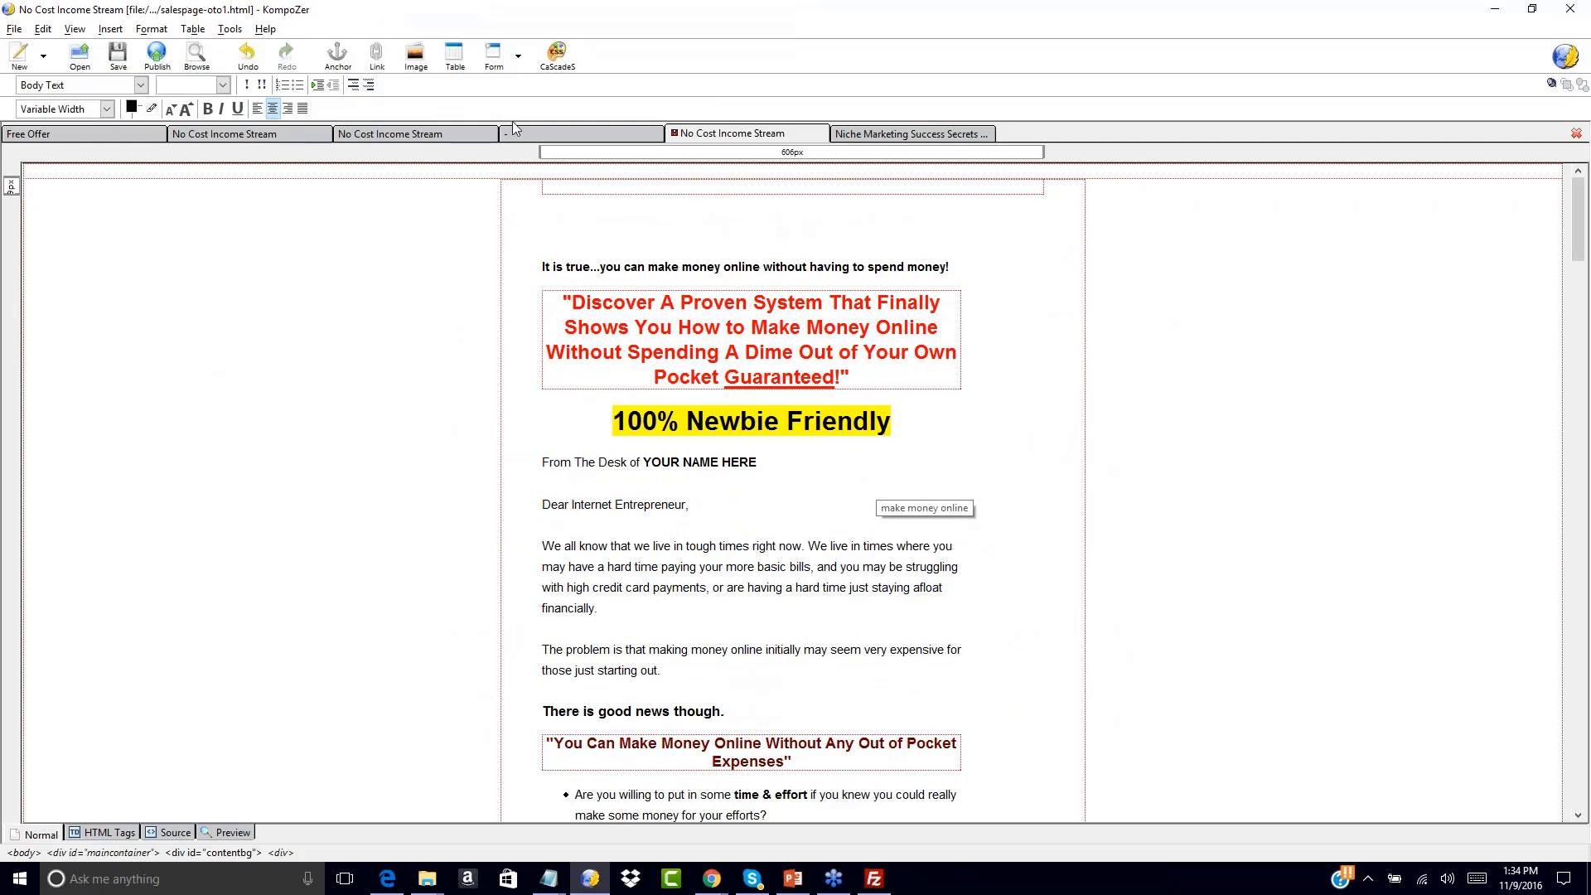
{"action": "left_click", "coordinate": [757, 238]}
{"action": "type", "text": "Congrats On"}
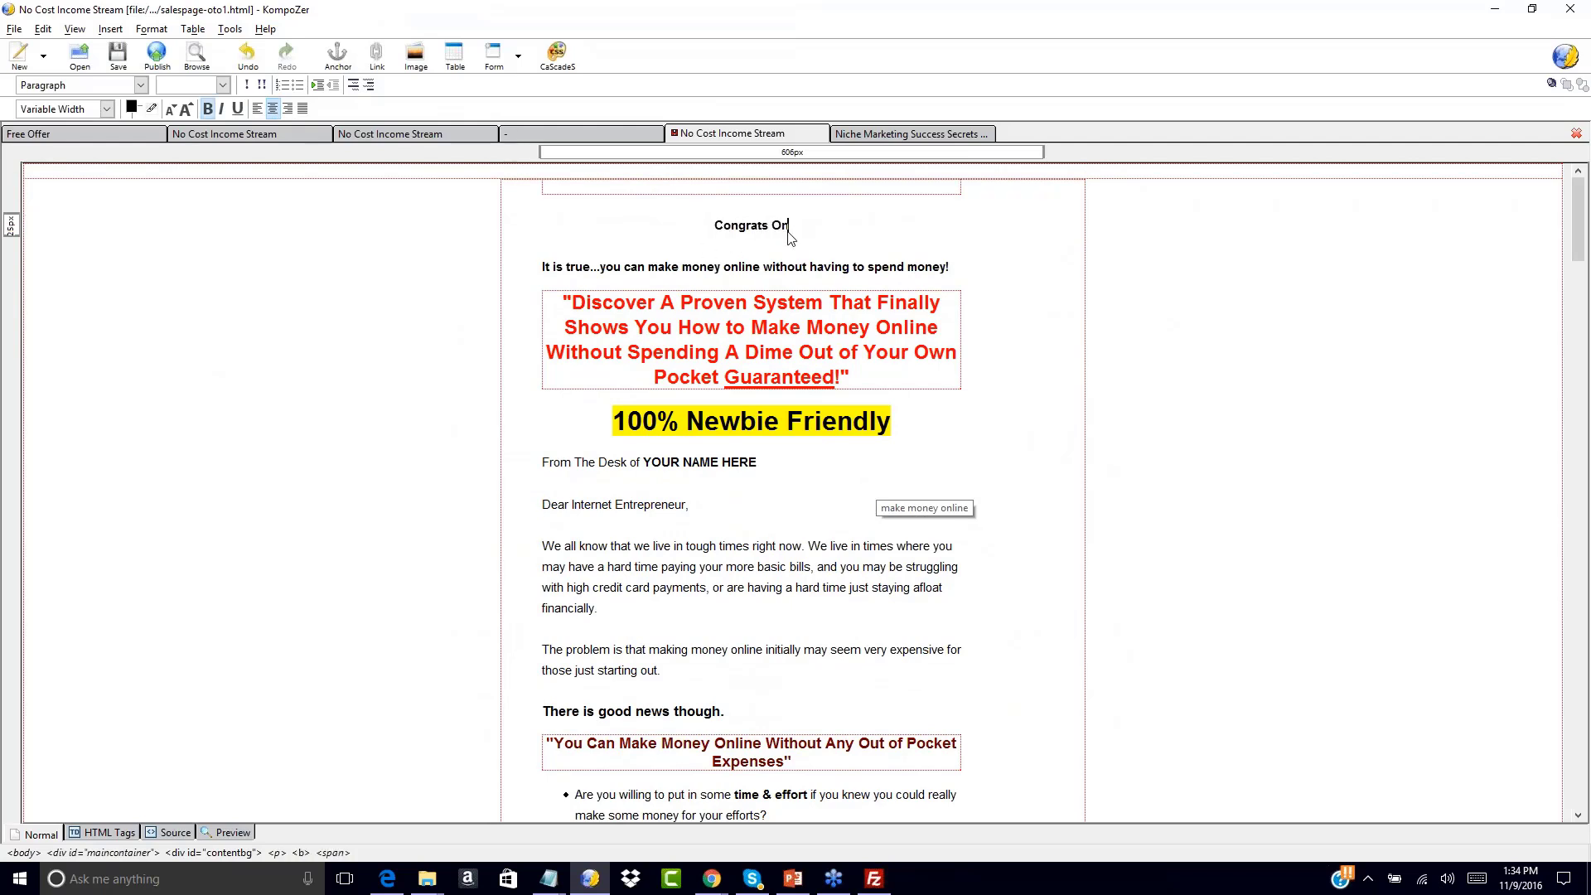
{"action": "type", "text": " Your Investment"}
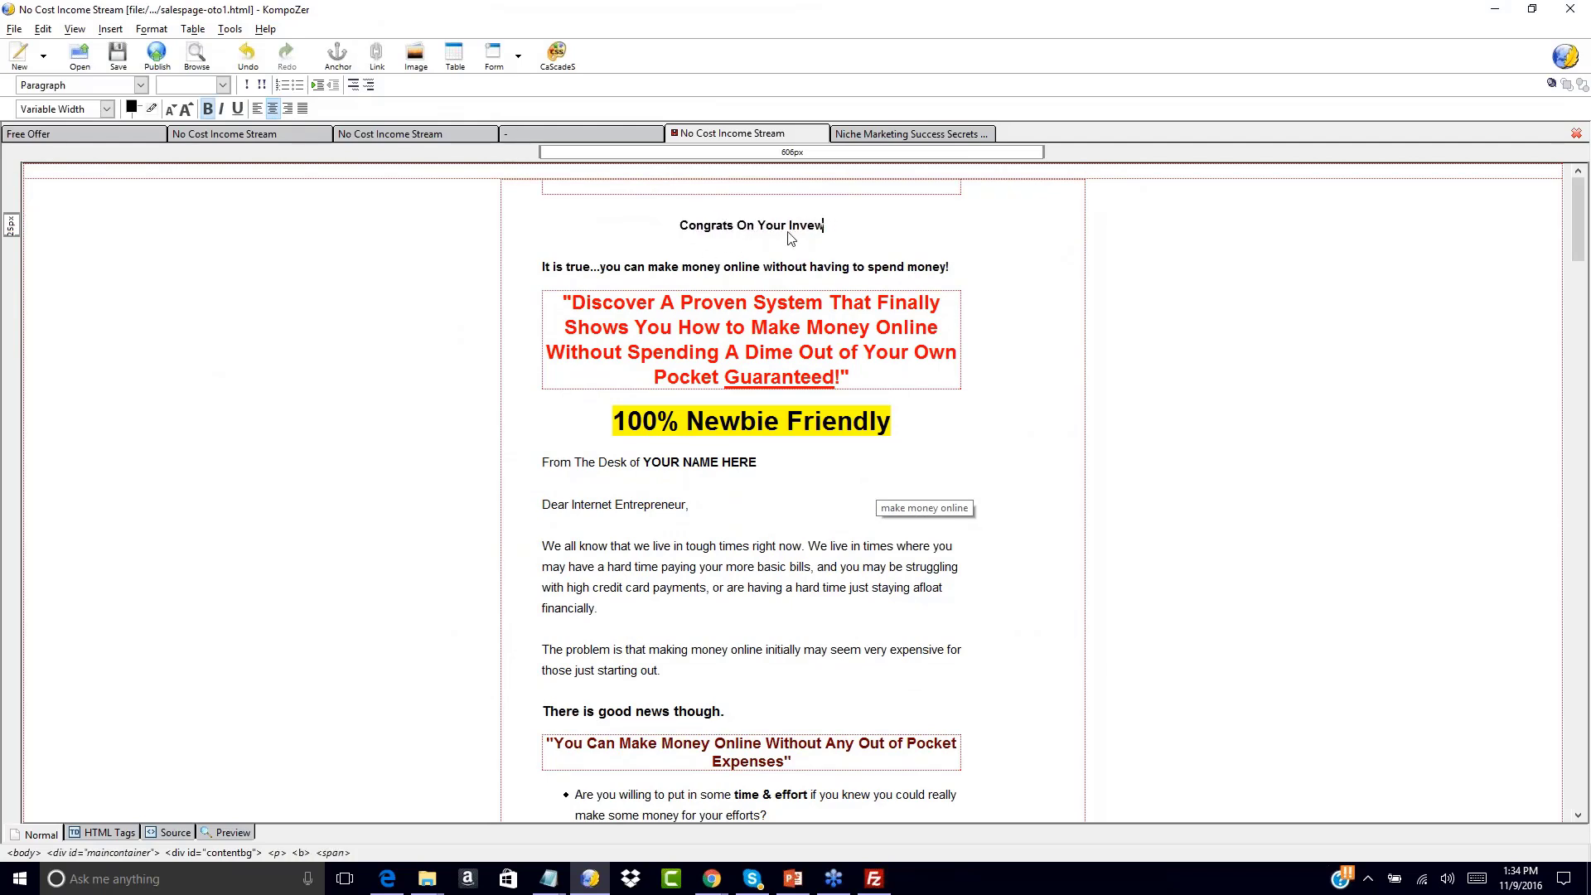
{"action": "type", "text": " Today"}
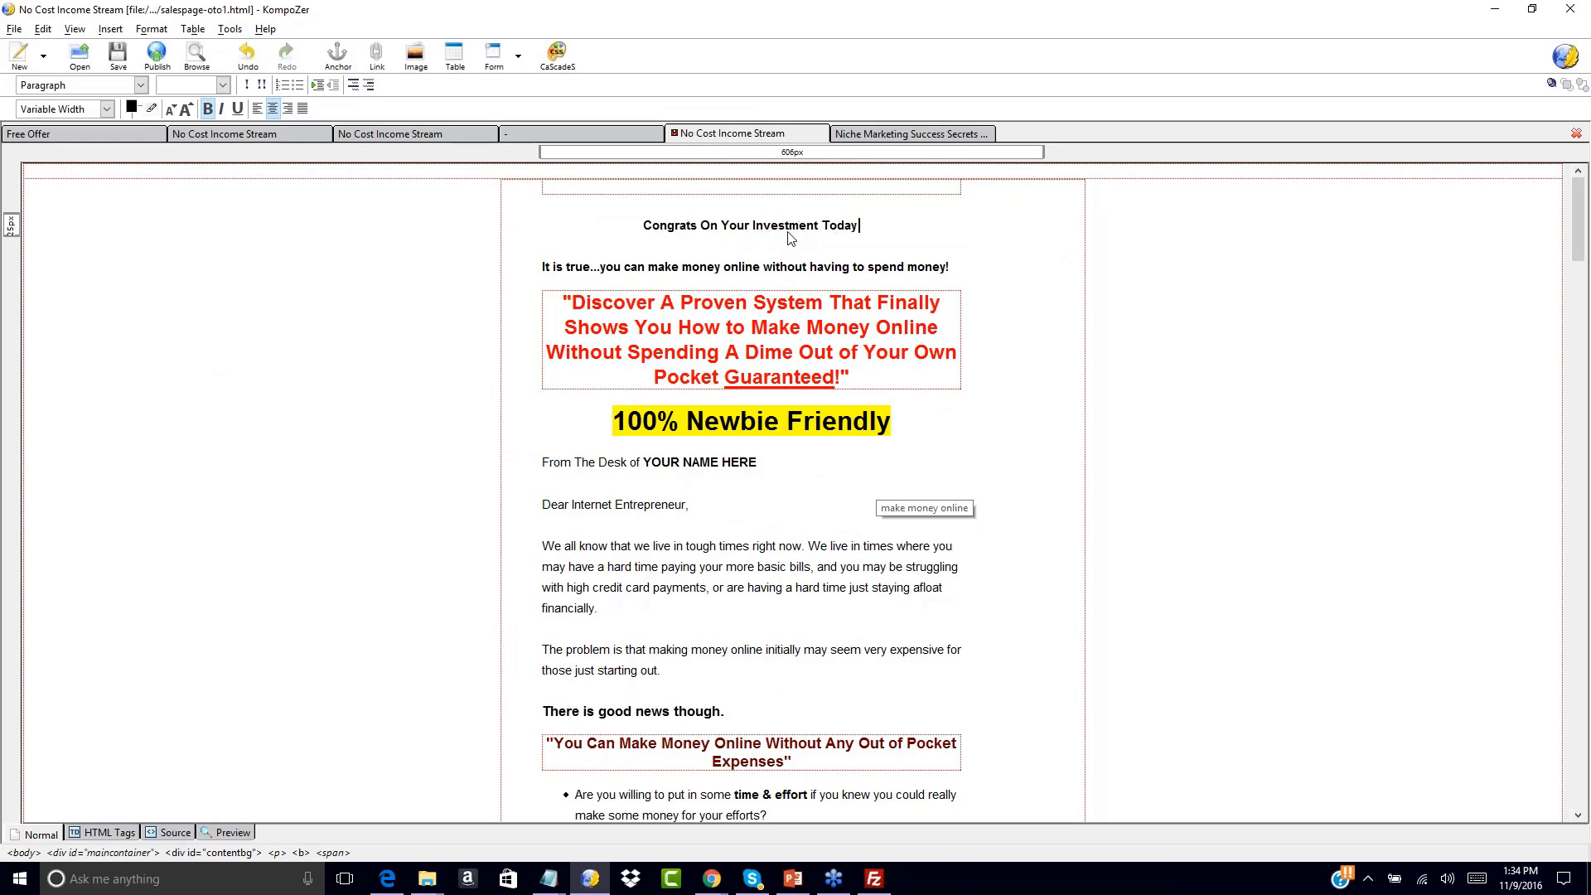
{"action": "type", "text": " Che"}
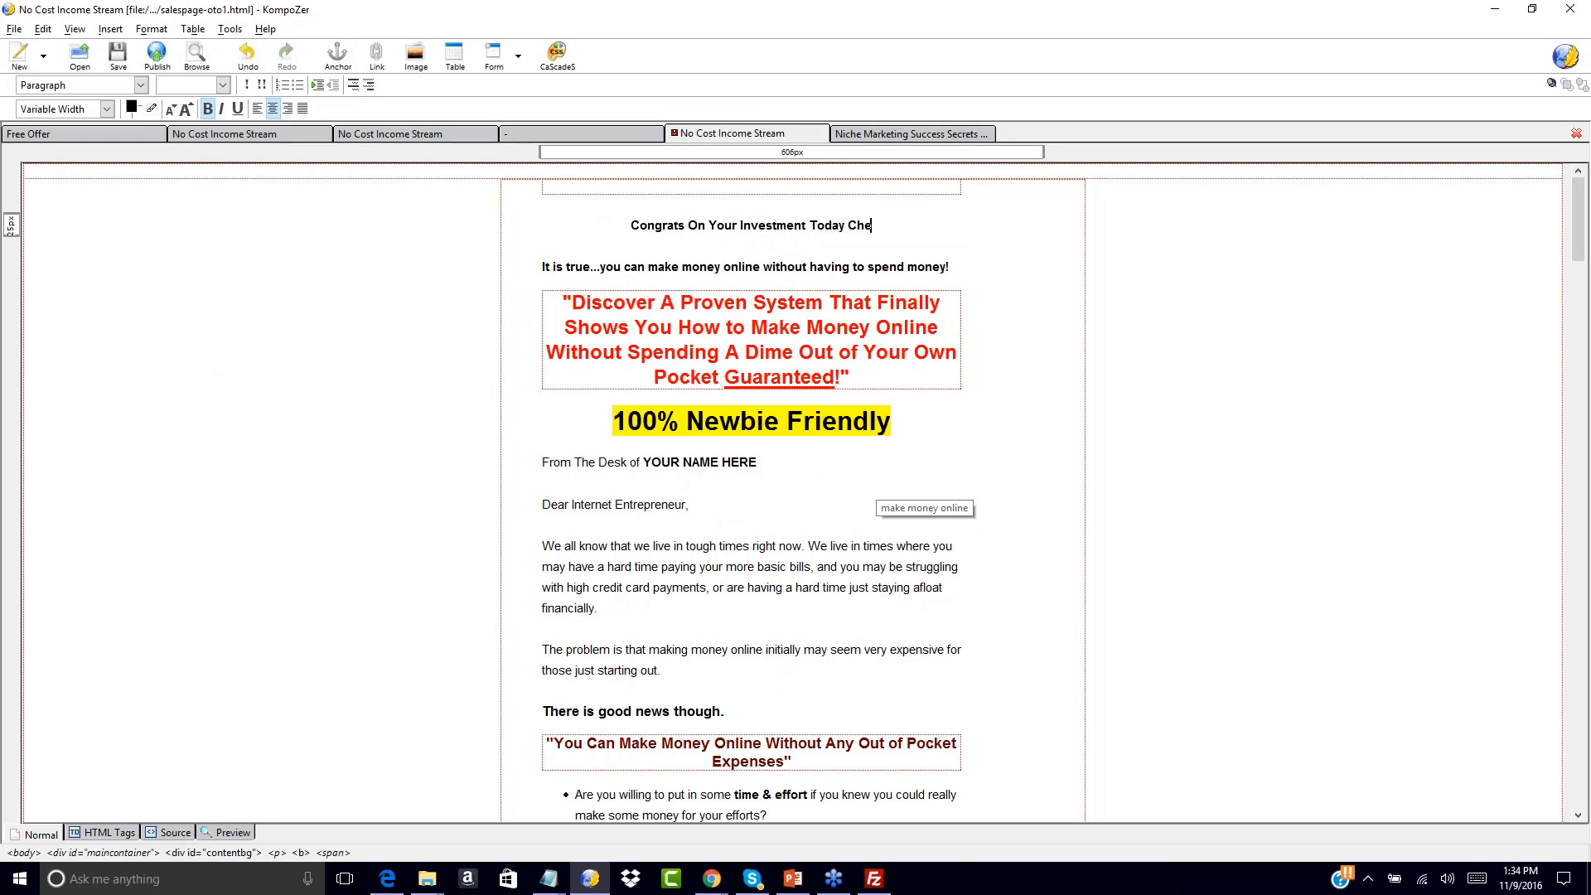
{"action": "type", "text": "ck Out This Amazing "}
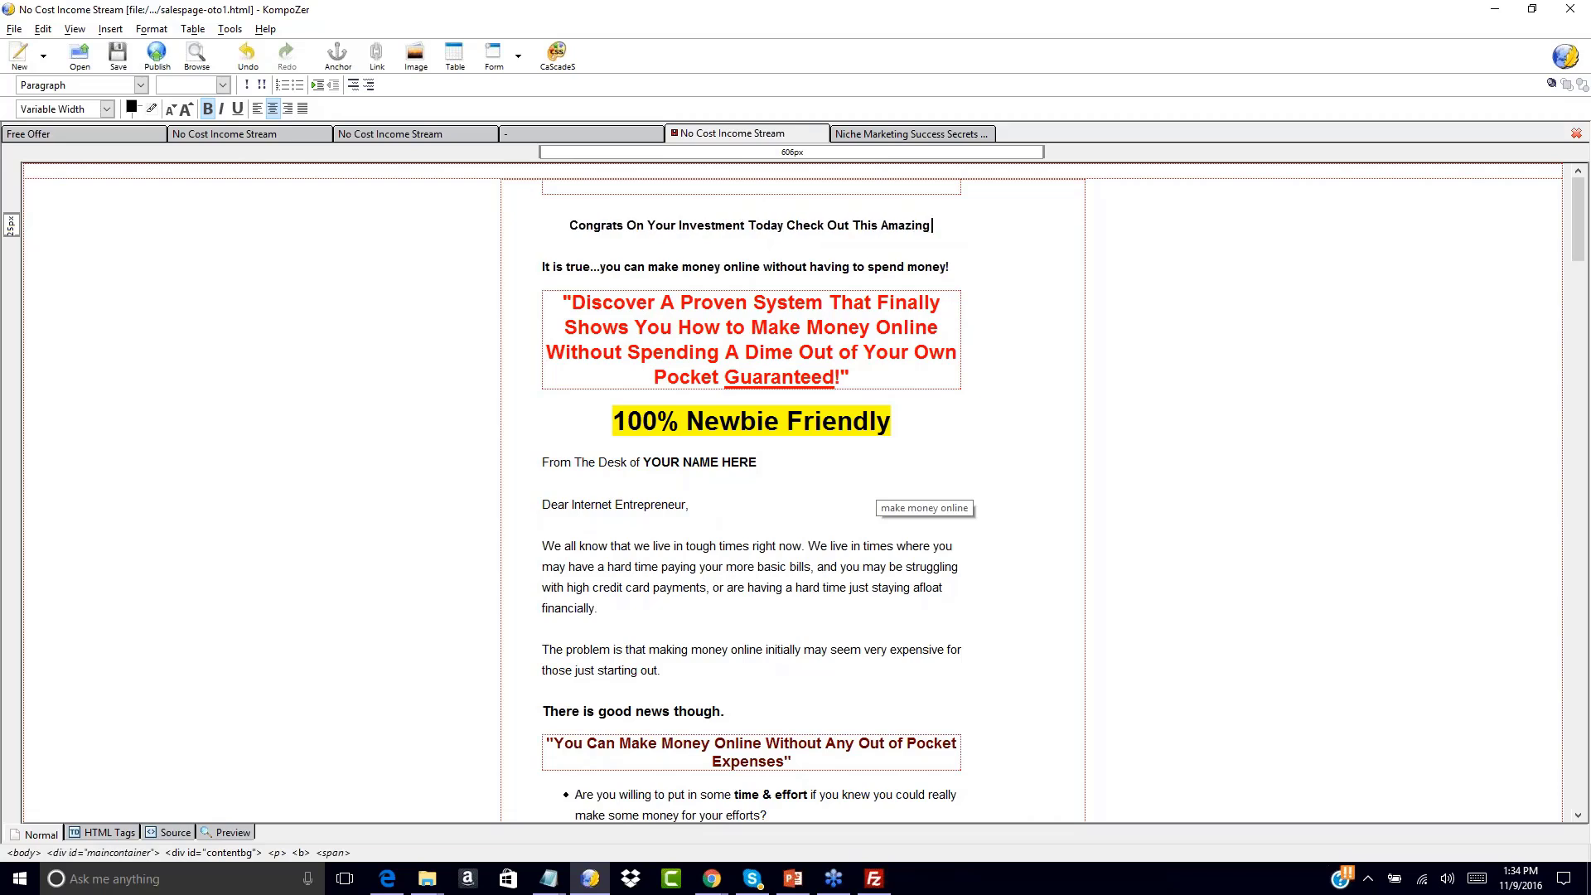
{"action": "type", "text": "One Time Offer!"}
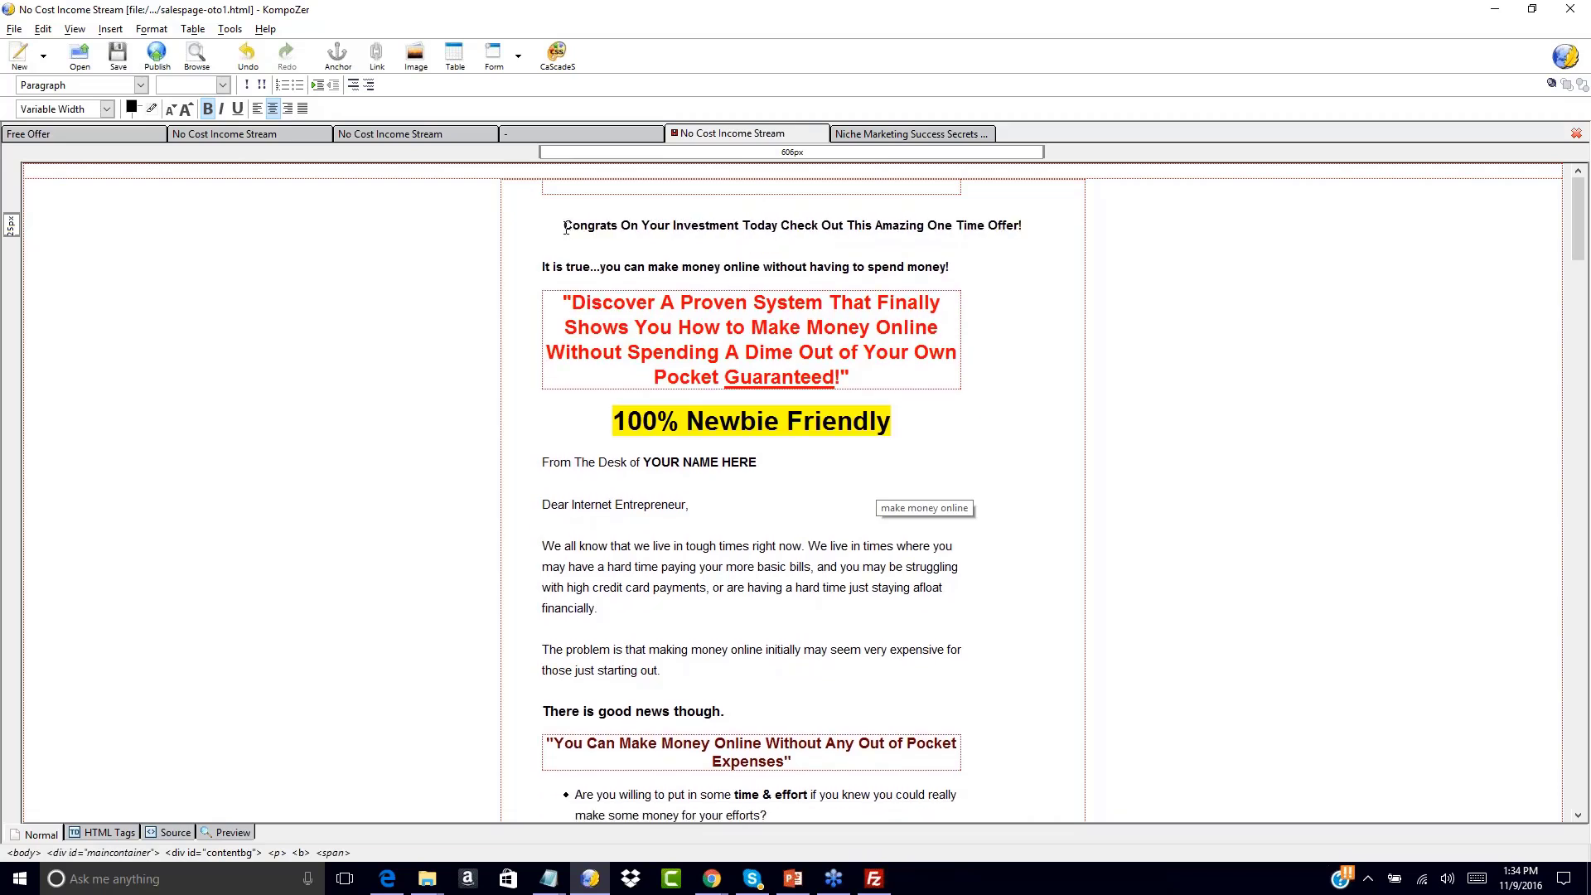
{"action": "left_click_drag", "start_coordinate": [566, 229], "coordinate": [994, 248]}
{"action": "left_click", "coordinate": [928, 247]}
{"action": "left_click", "coordinate": [957, 329]}
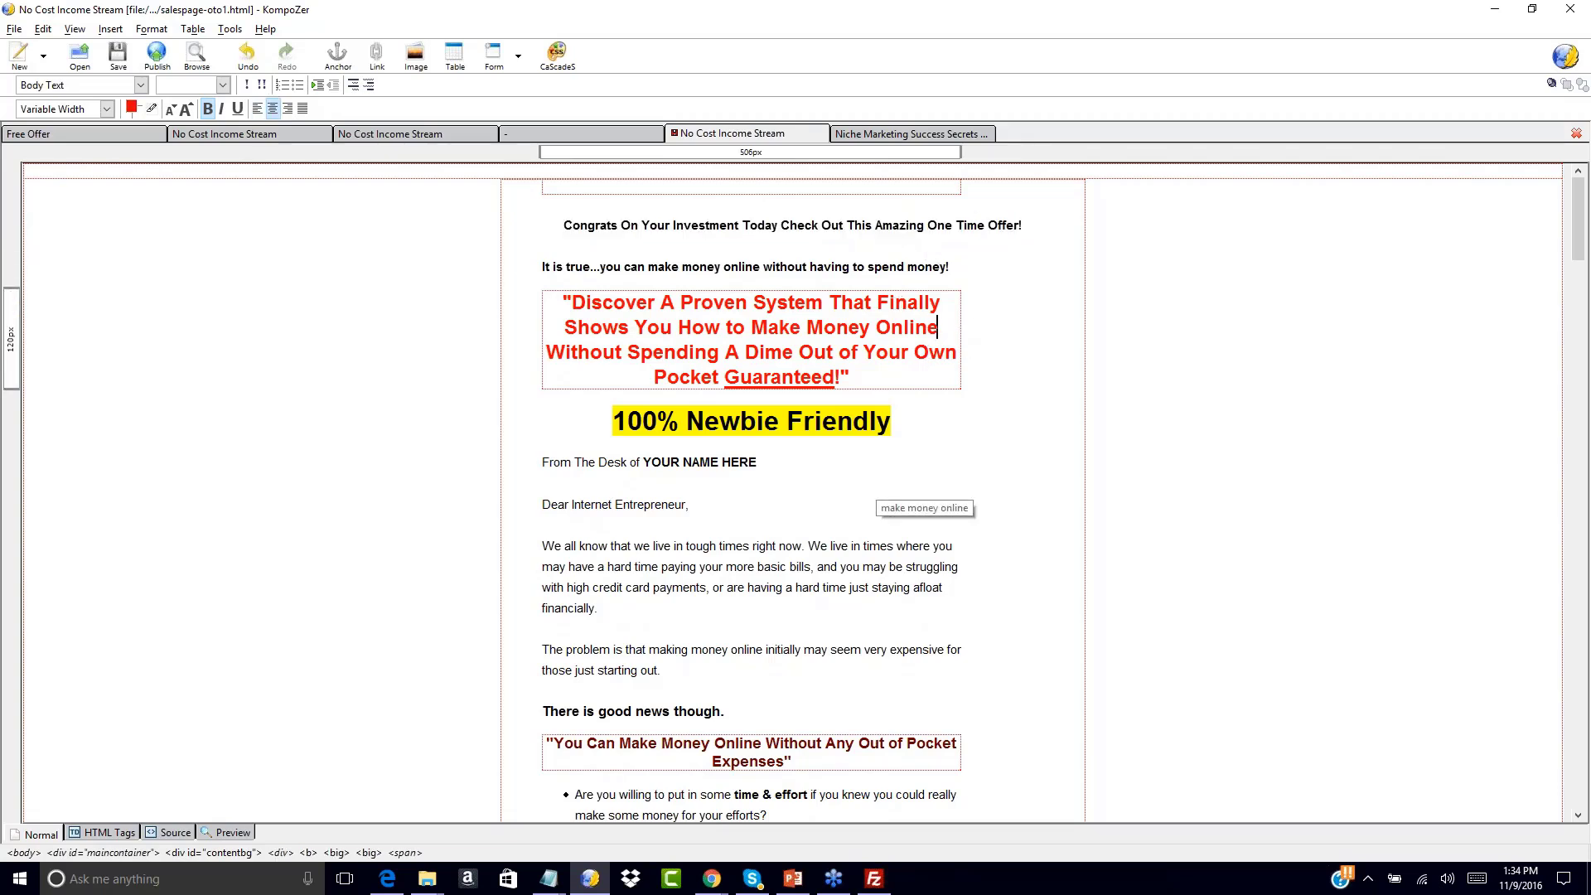
Add a comma after Sincerely and start the 'No, Thanks…' line above the footer links
{"action": "scroll", "coordinate": [654, 501], "scroll_direction": "down", "scroll_amount": 15}
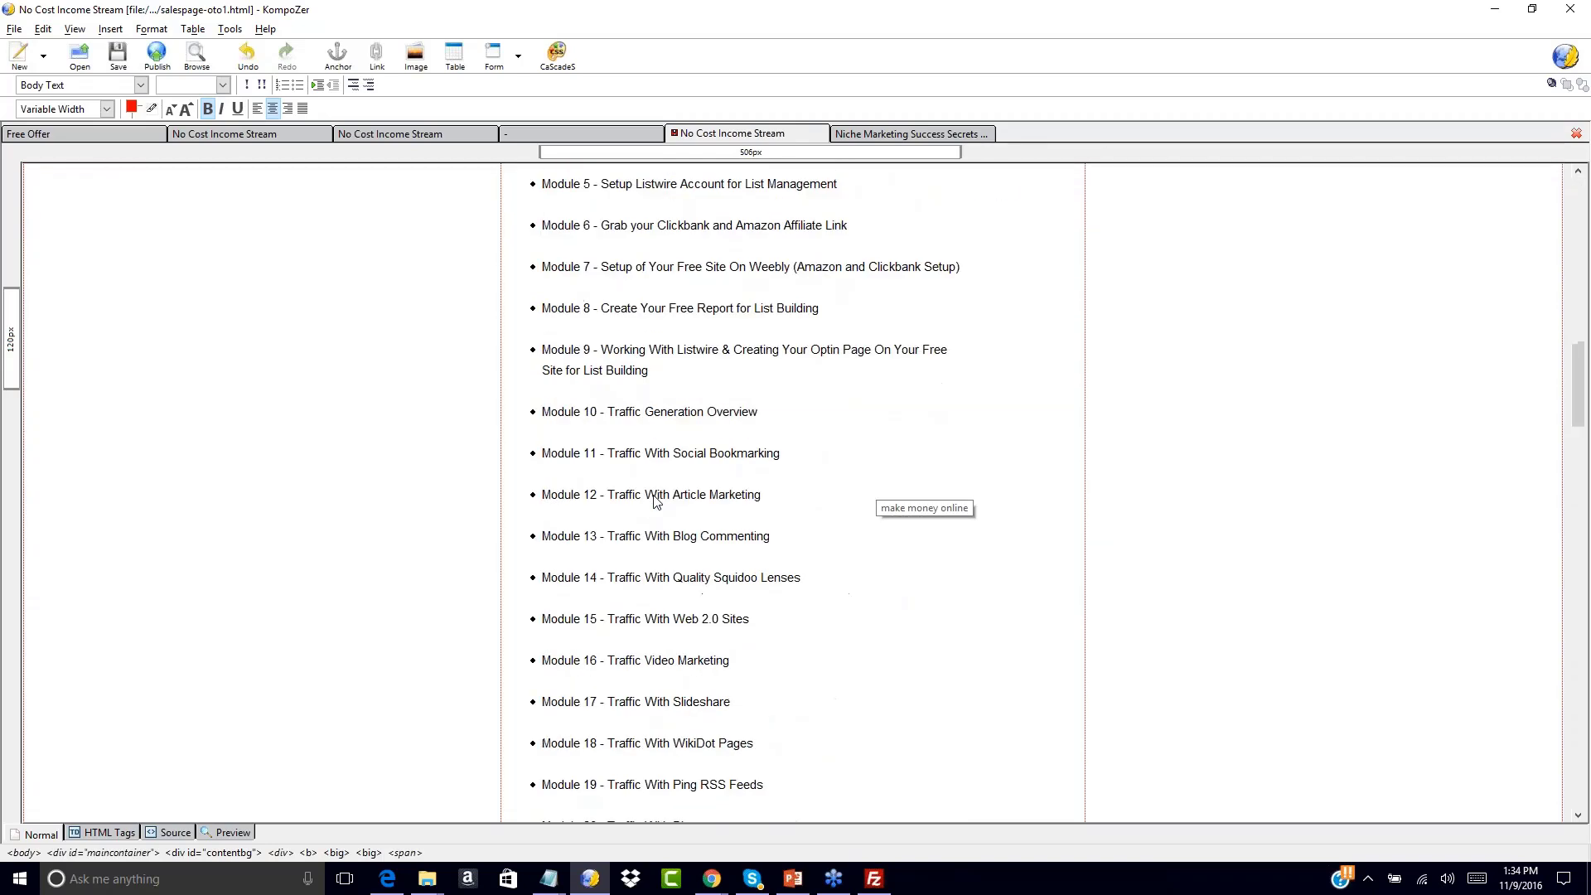
{"action": "scroll", "coordinate": [655, 502], "scroll_direction": "down", "scroll_amount": 15}
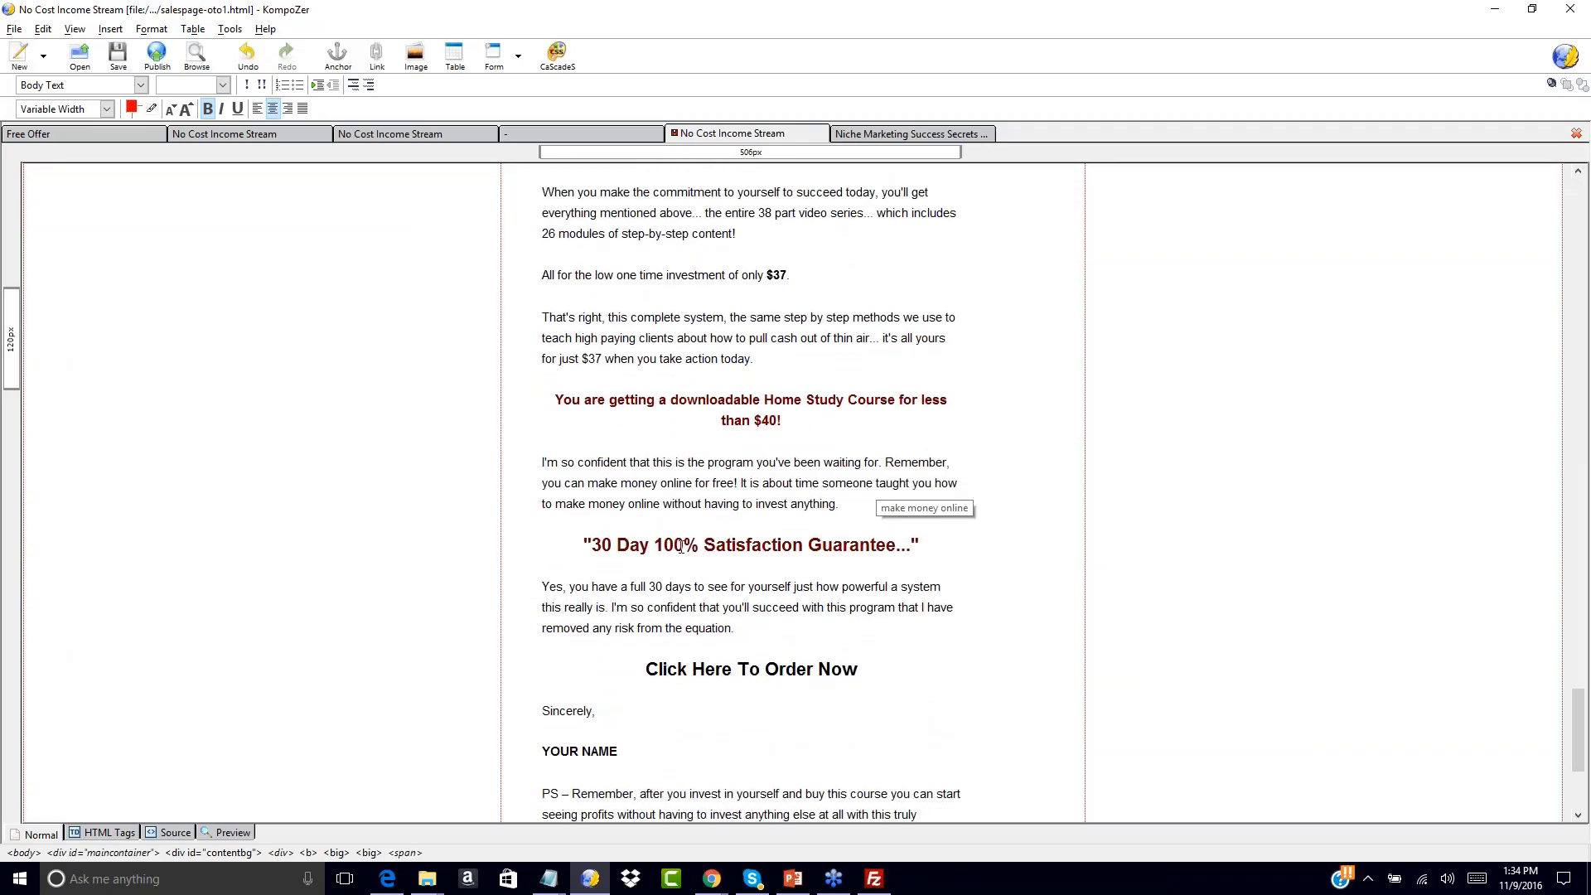
{"action": "scroll", "coordinate": [681, 547], "scroll_direction": "down", "scroll_amount": 5}
{"action": "left_click", "coordinate": [875, 407]}
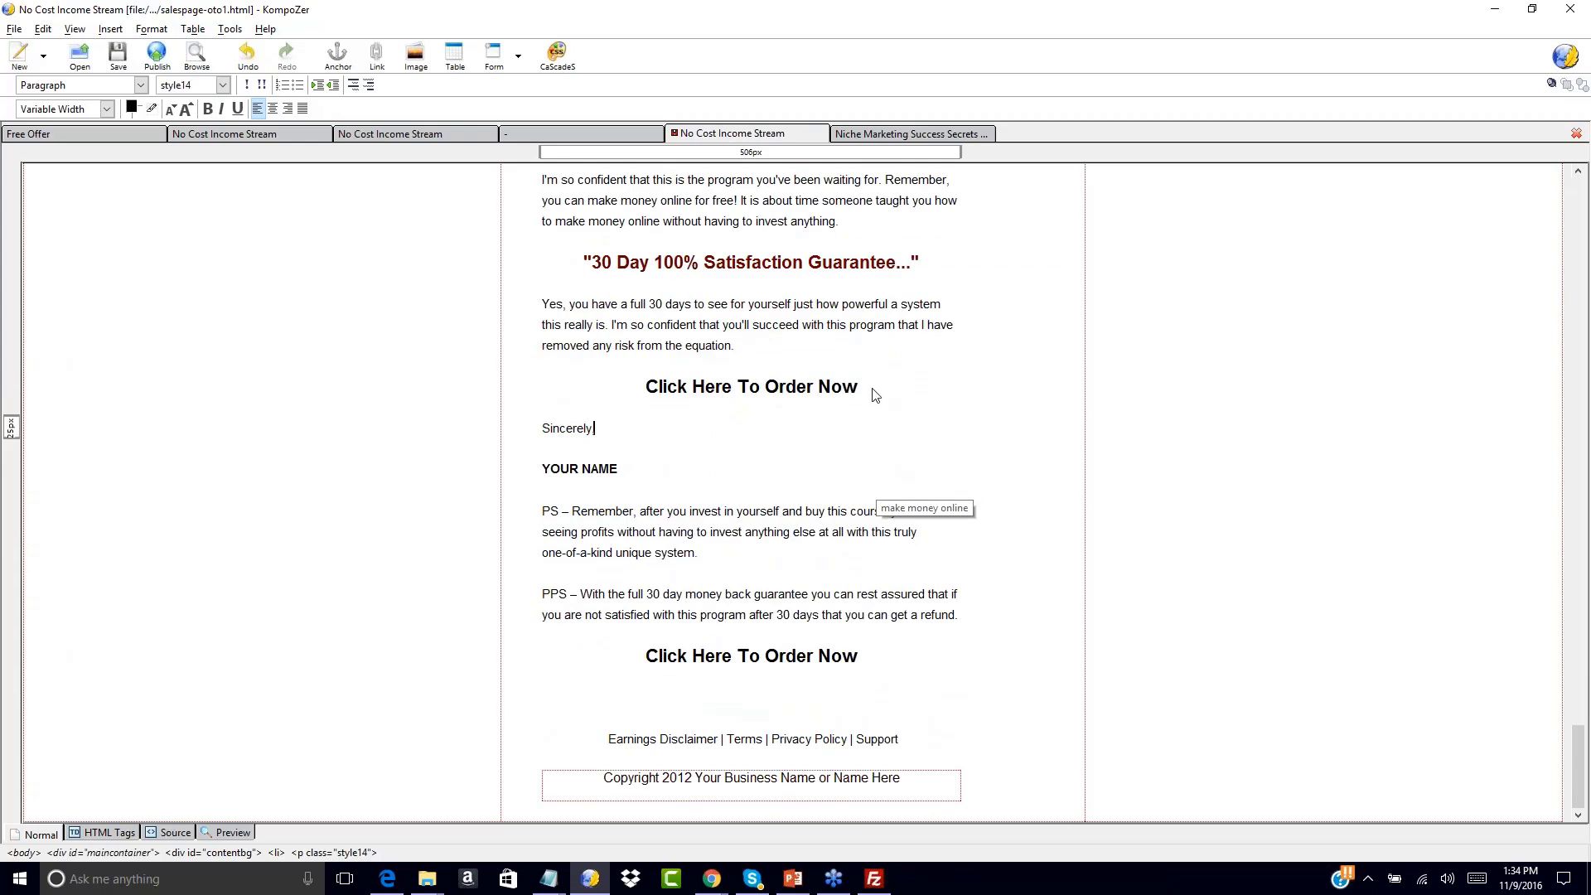
{"action": "type", "text": ","}
{"action": "left_click", "coordinate": [870, 696]}
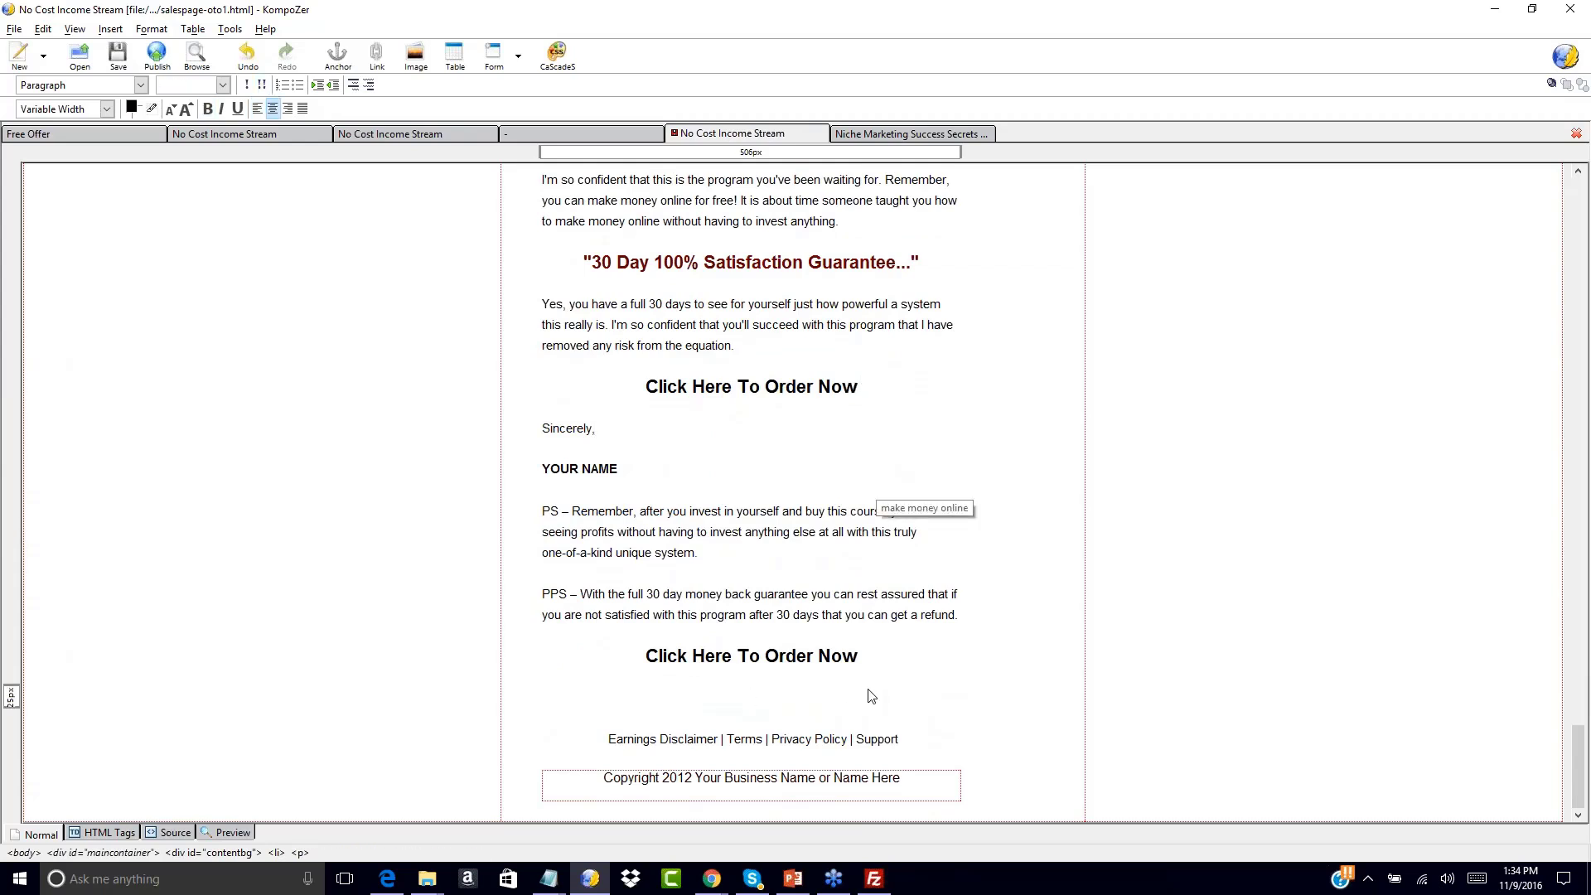
{"action": "type", "text": "No,"}
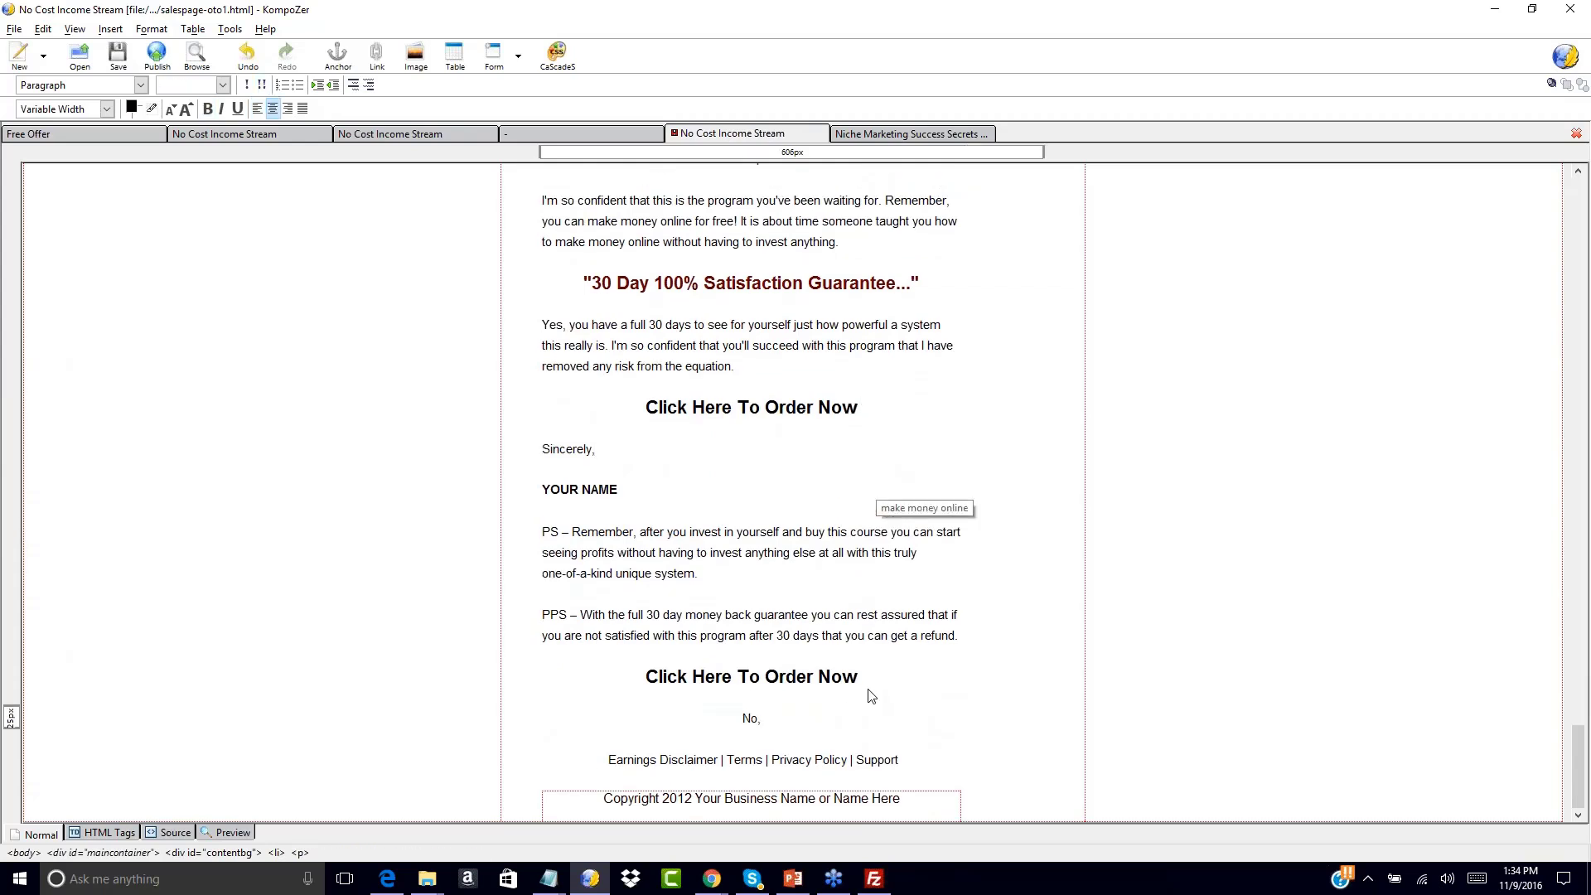
{"action": "type", "text": " Thanks I will pass on this unique upgrade opportun"}
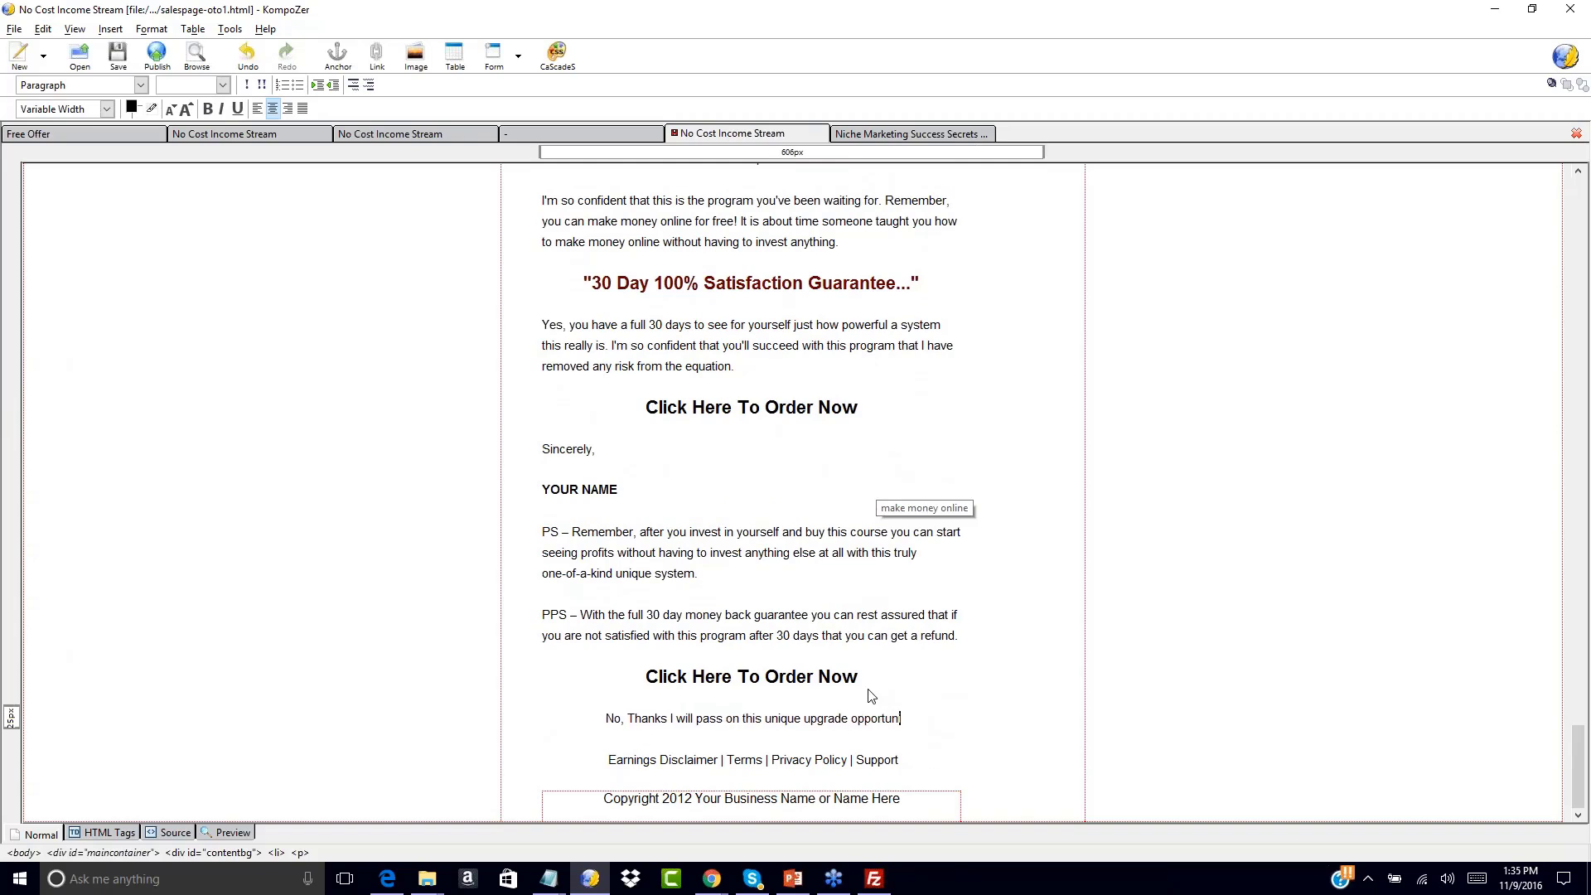
{"action": "type", "text": "ity and say no to th"}
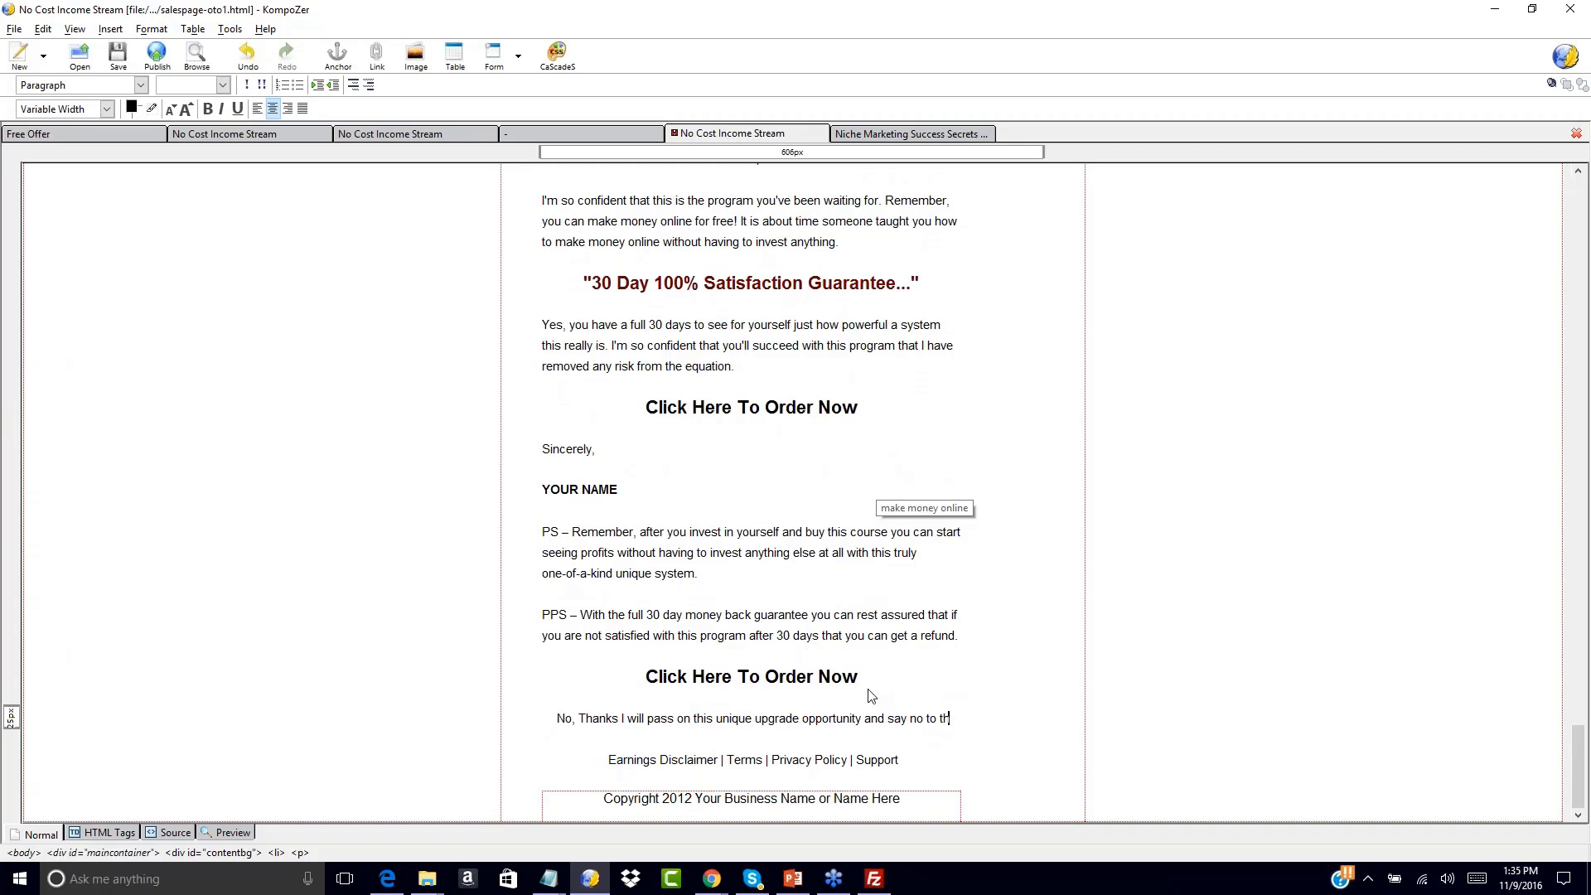
{"action": "type", "text": "e step-by-step"}
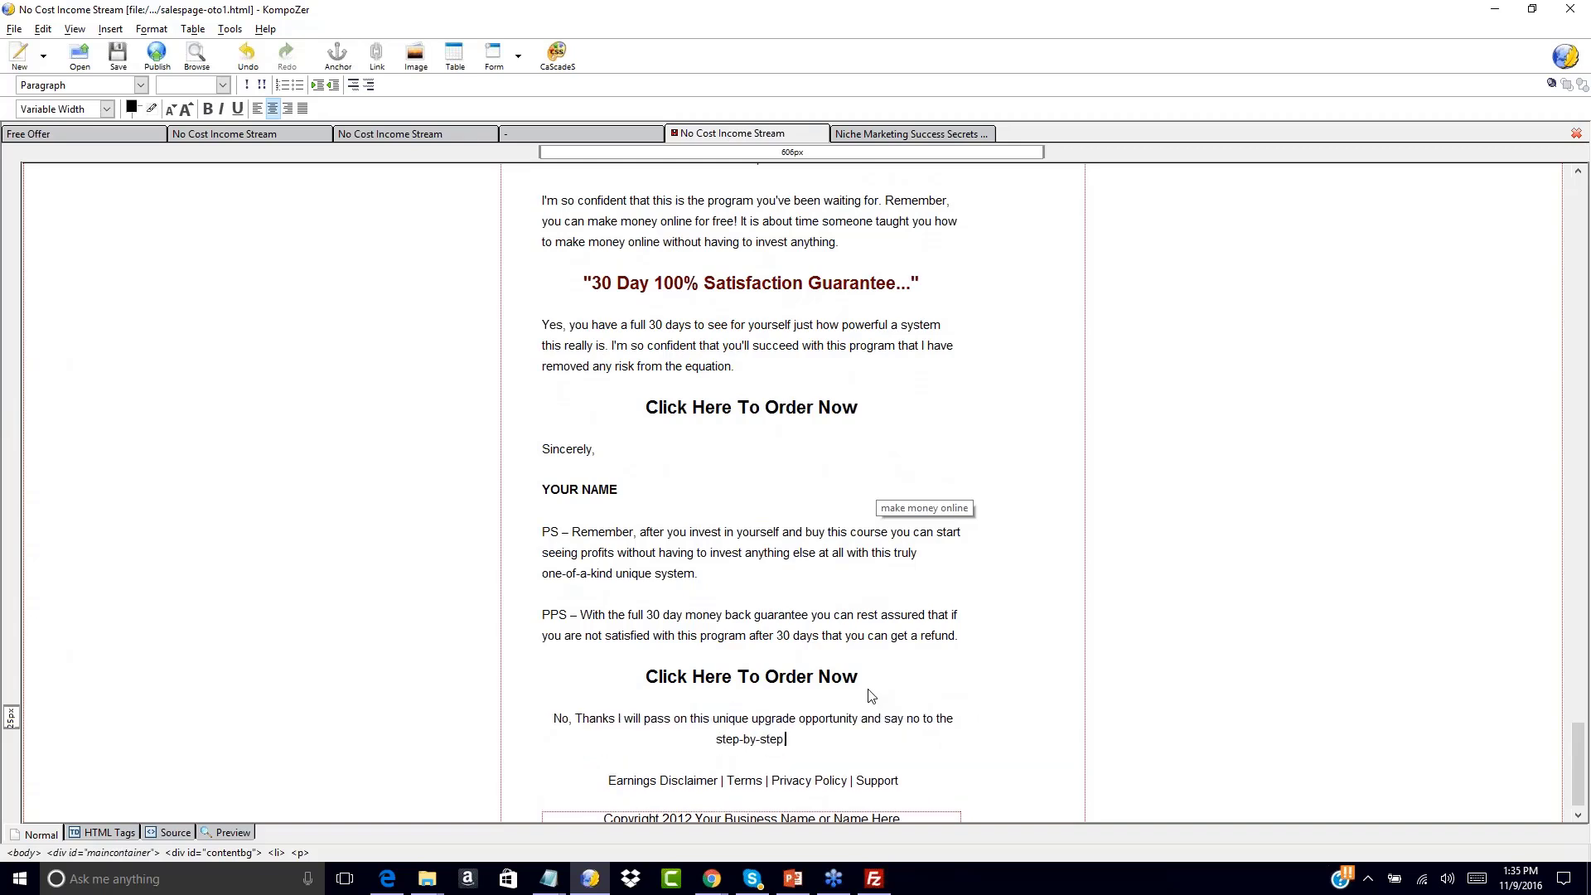
{"action": "type", "text": " video"}
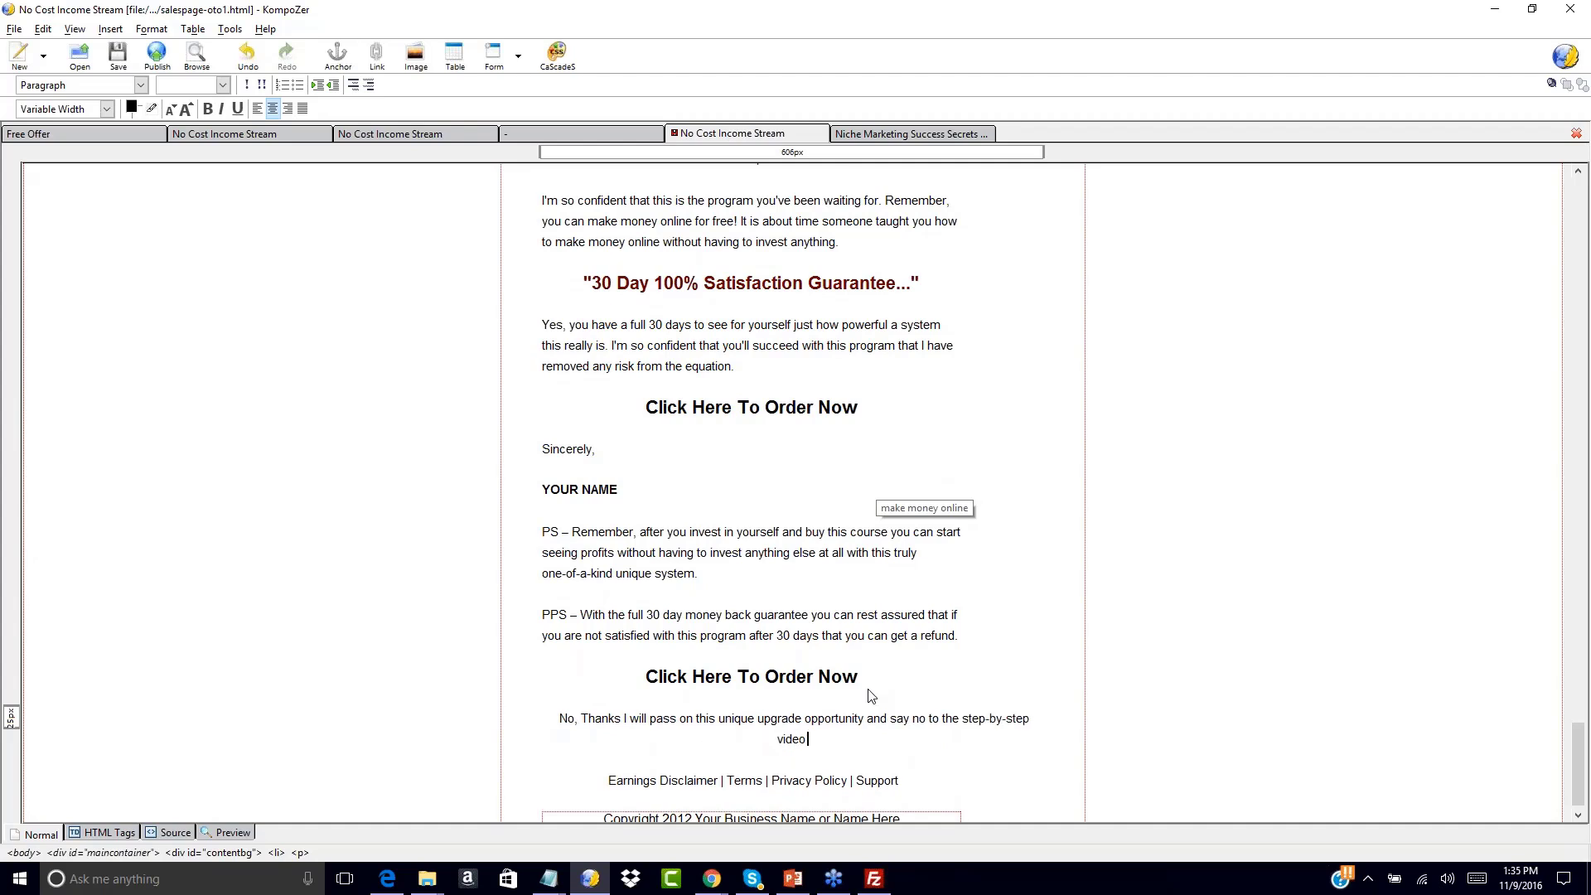
{"action": "type", "text": " training which"}
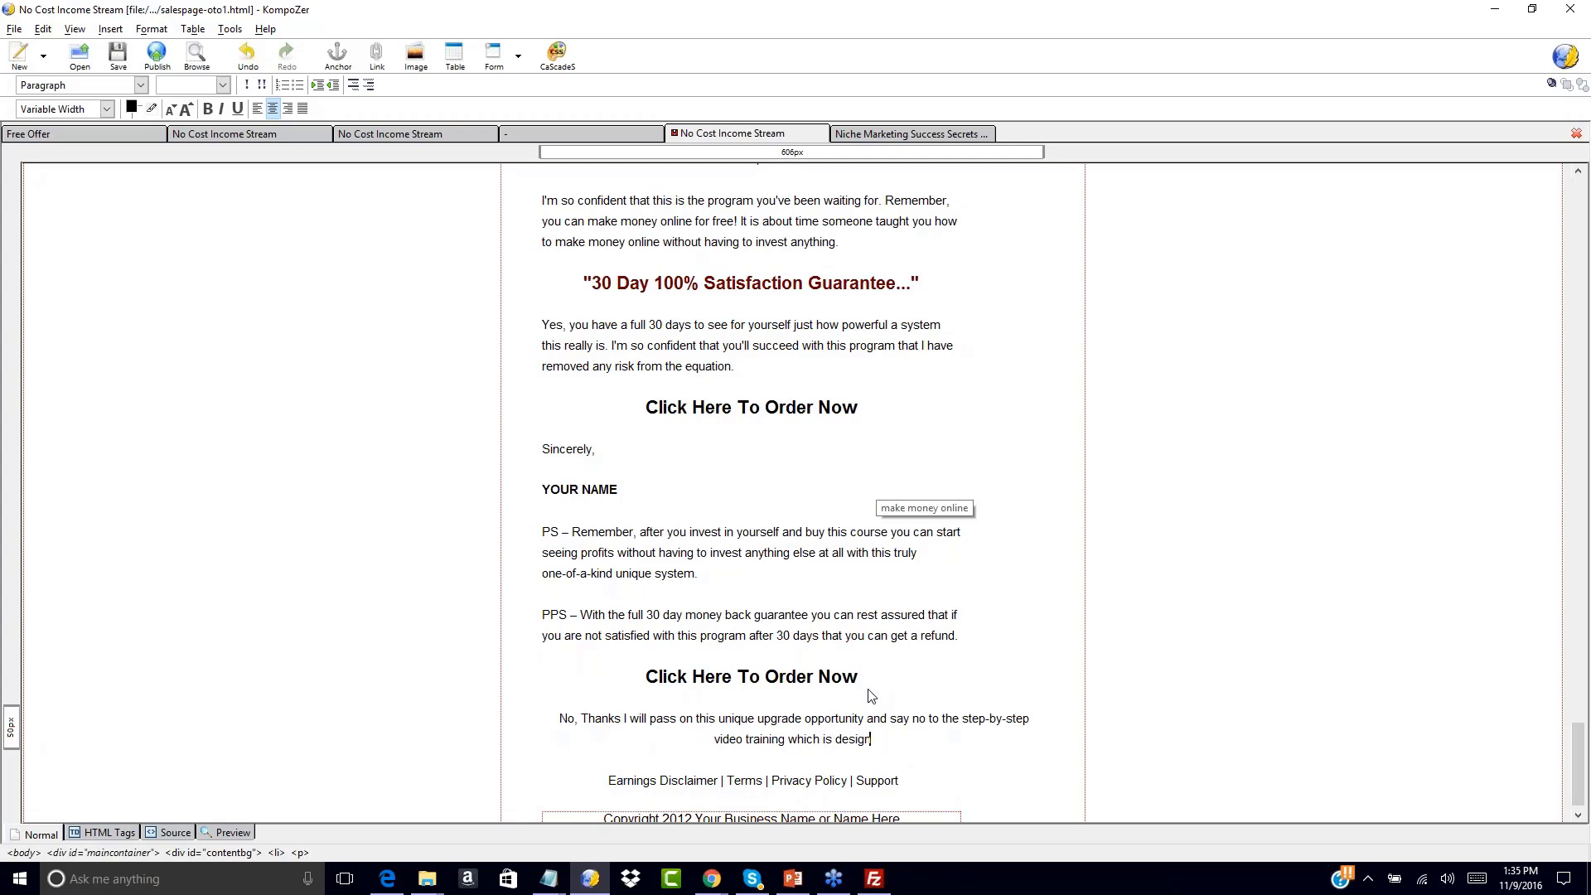
Finish the No, Thanks line with '…is designed to take me to the next level!!' and remove the stray bullet
{"action": "type", "text": "is designed to take me to"}
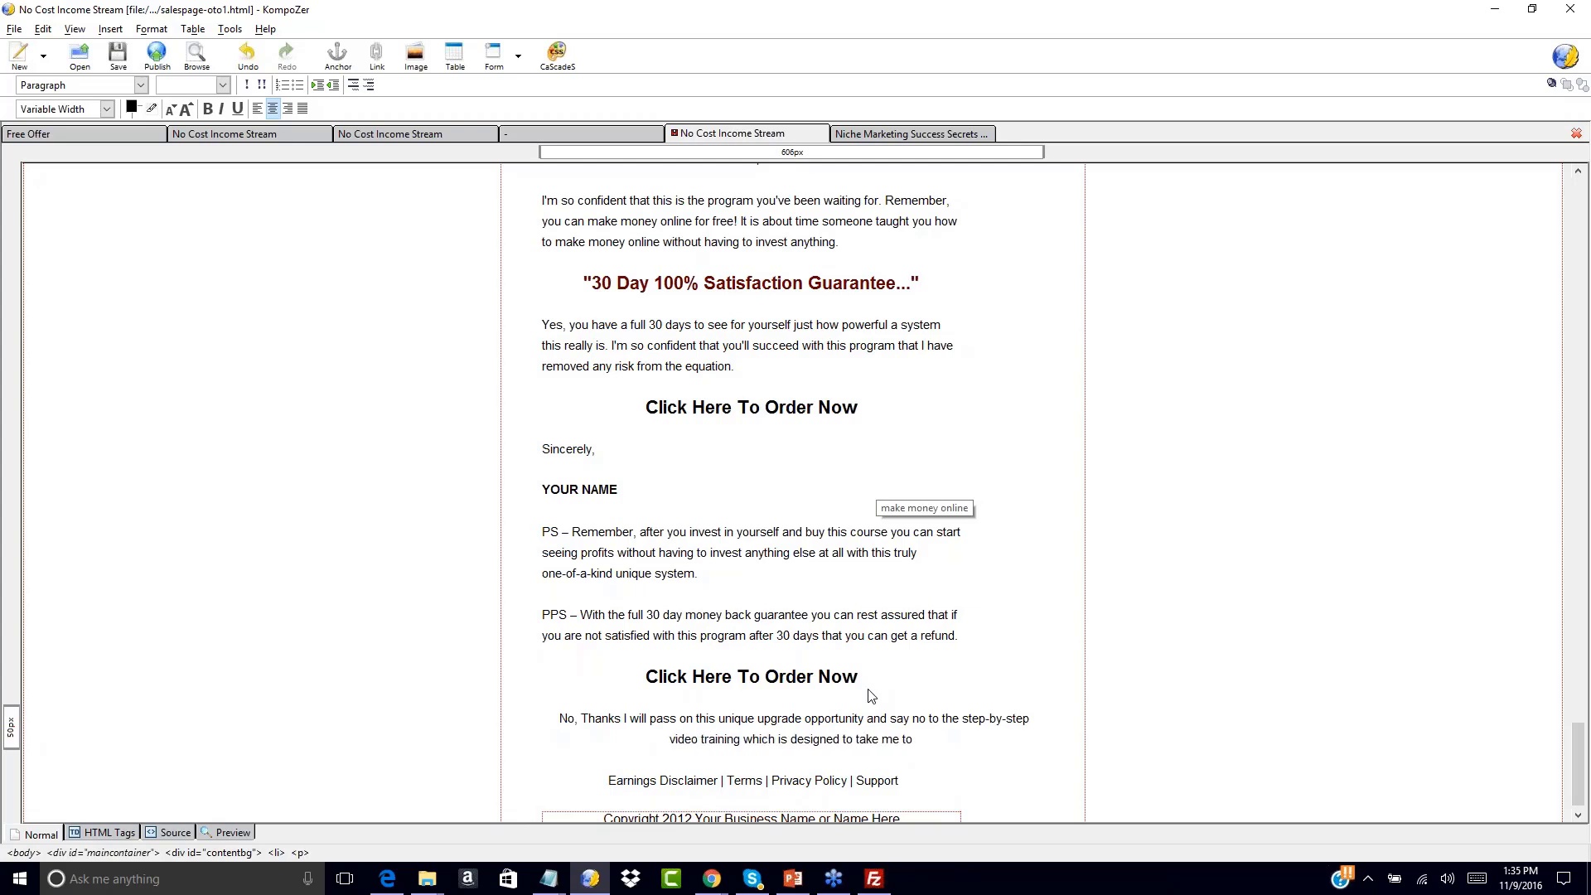
{"action": "type", "text": " the next level!!"}
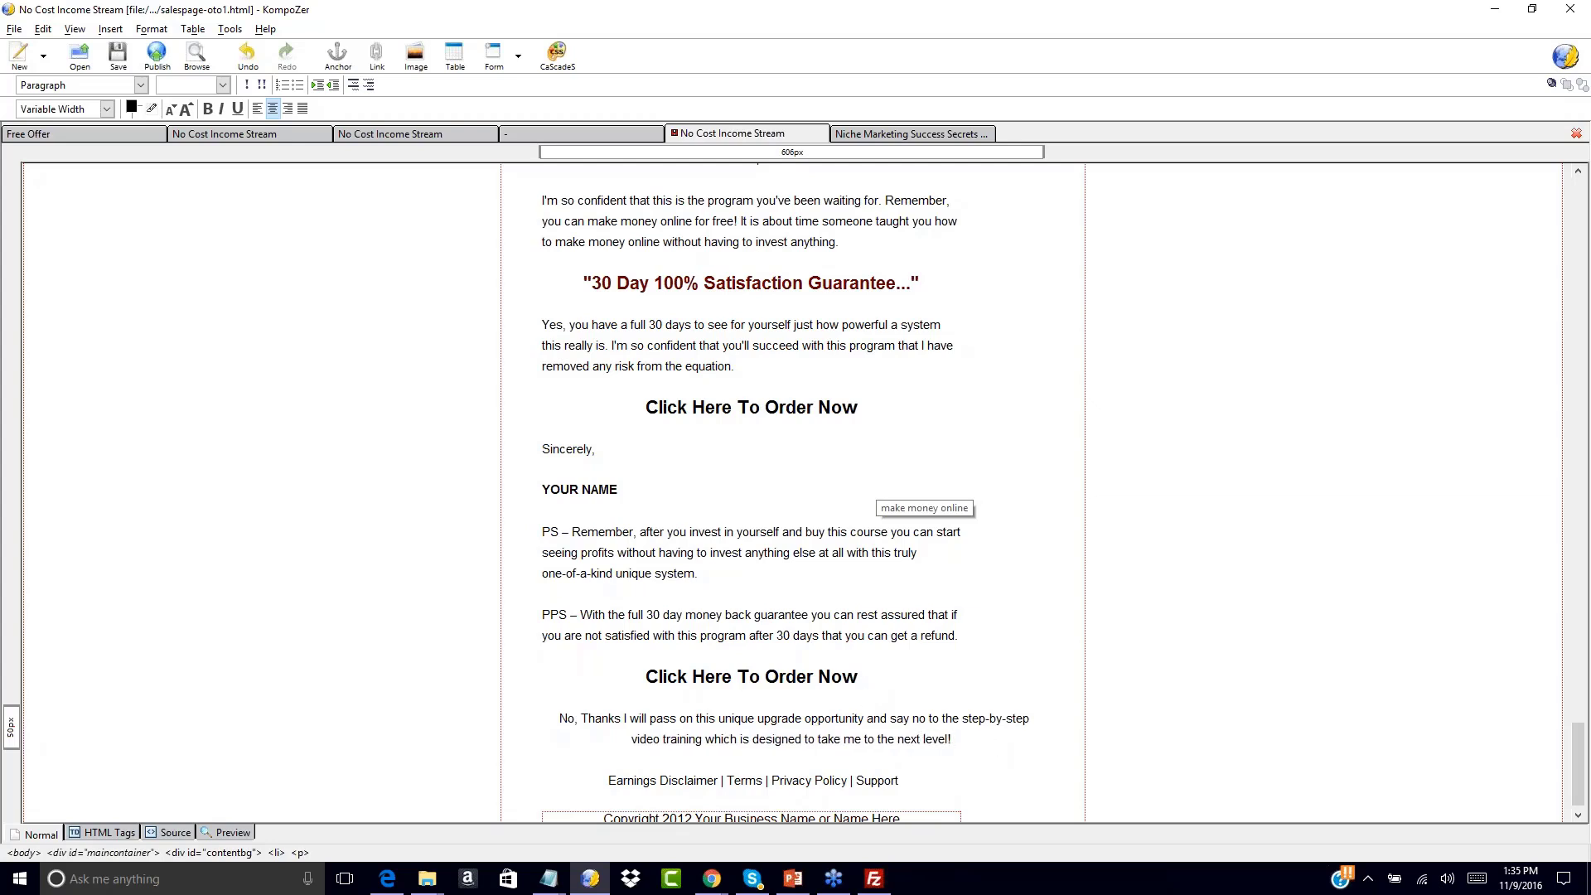
{"action": "key", "text": "Return"}
{"action": "key", "text": "BackSpace"}
{"action": "key", "text": "BackSpace"}
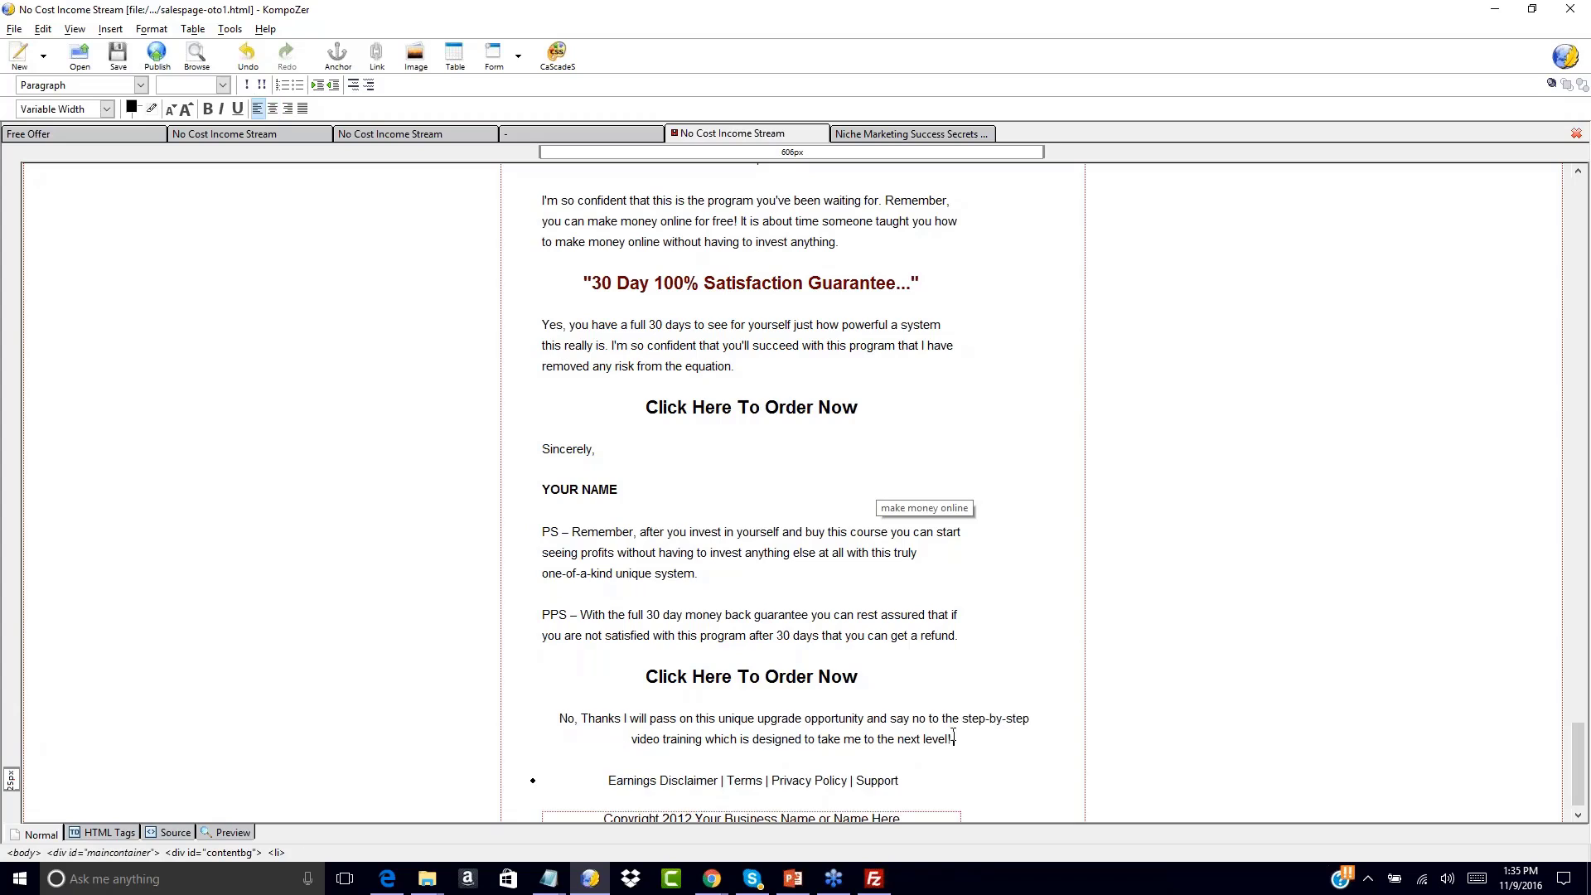
{"action": "key", "text": "ctrl+z"}
{"action": "key", "text": "ctrl+z"}
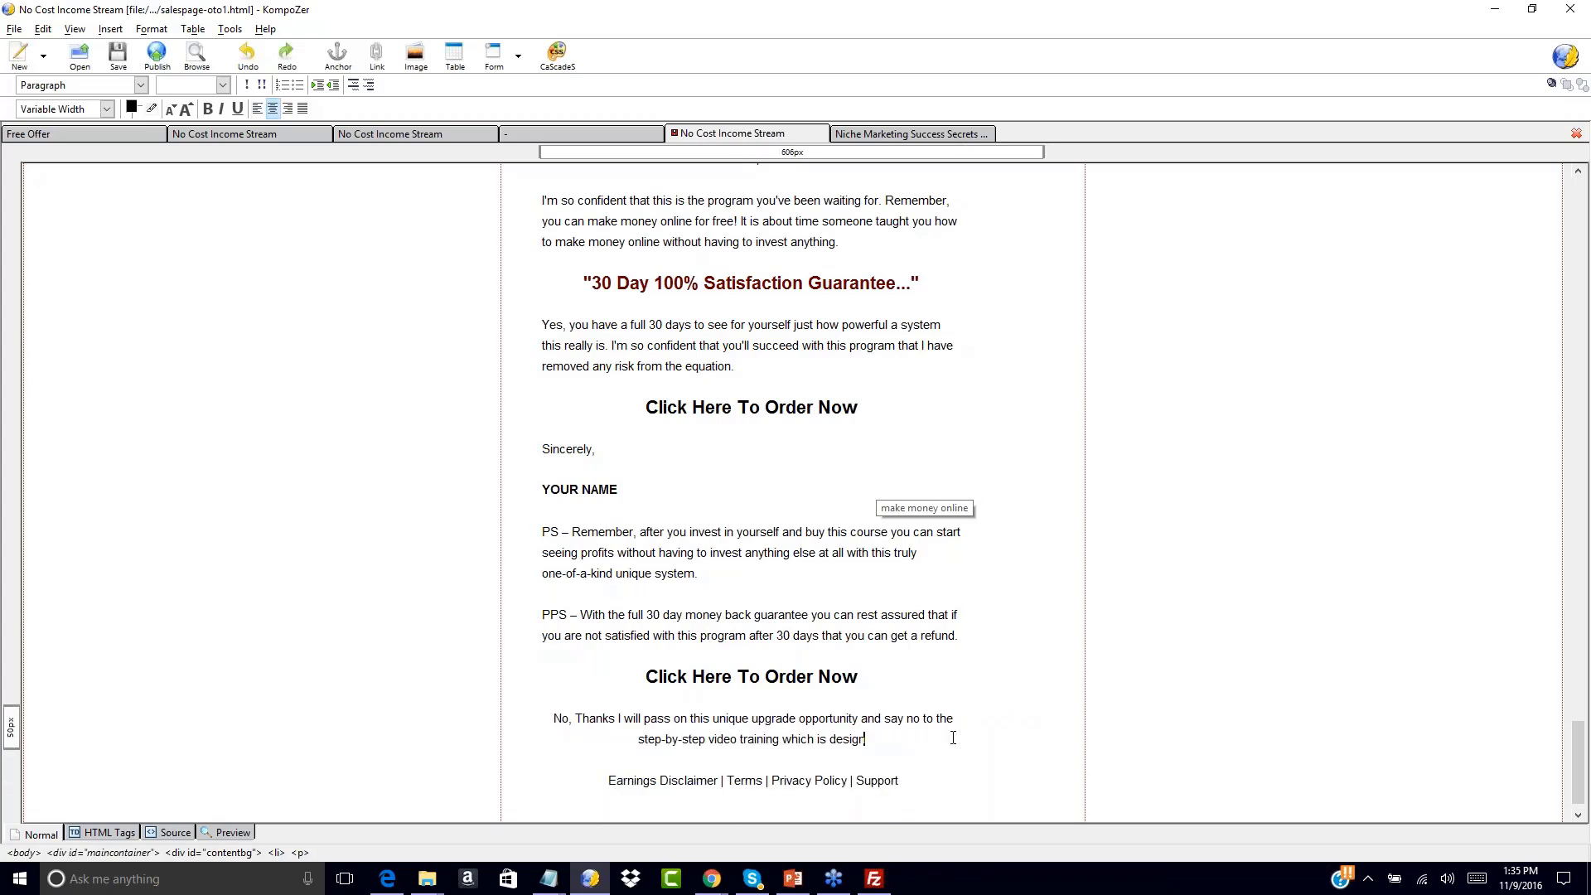
Link the No, Thanks paragraph to salespage-oto2.html and save salespage-oto1.html
{"action": "left_click_drag", "start_coordinate": [553, 718], "coordinate": [891, 753]}
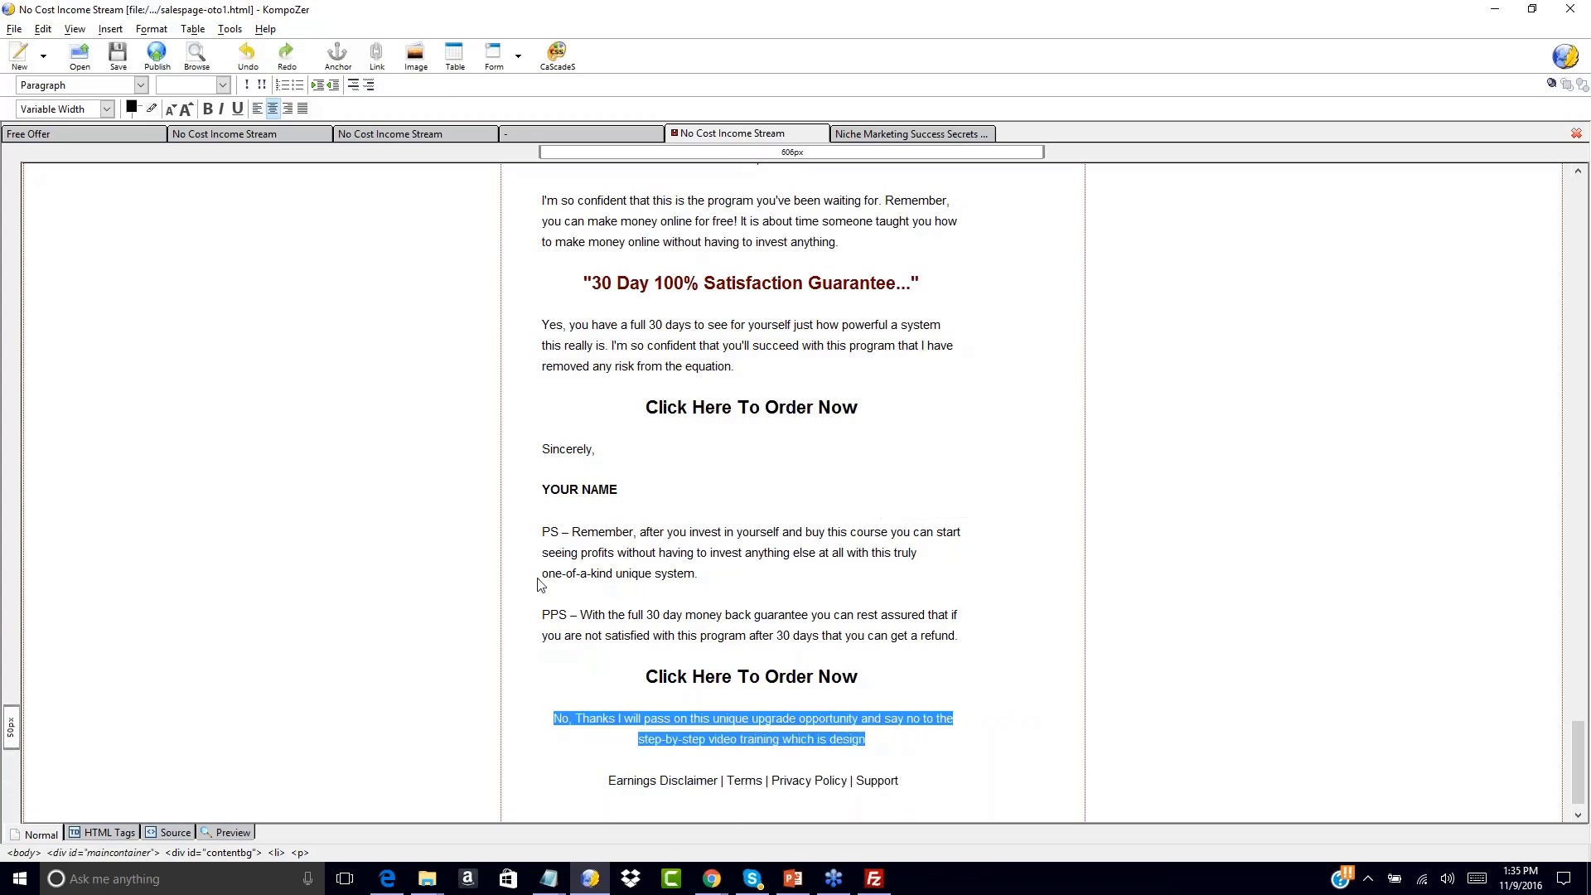
{"action": "left_click", "coordinate": [110, 29]}
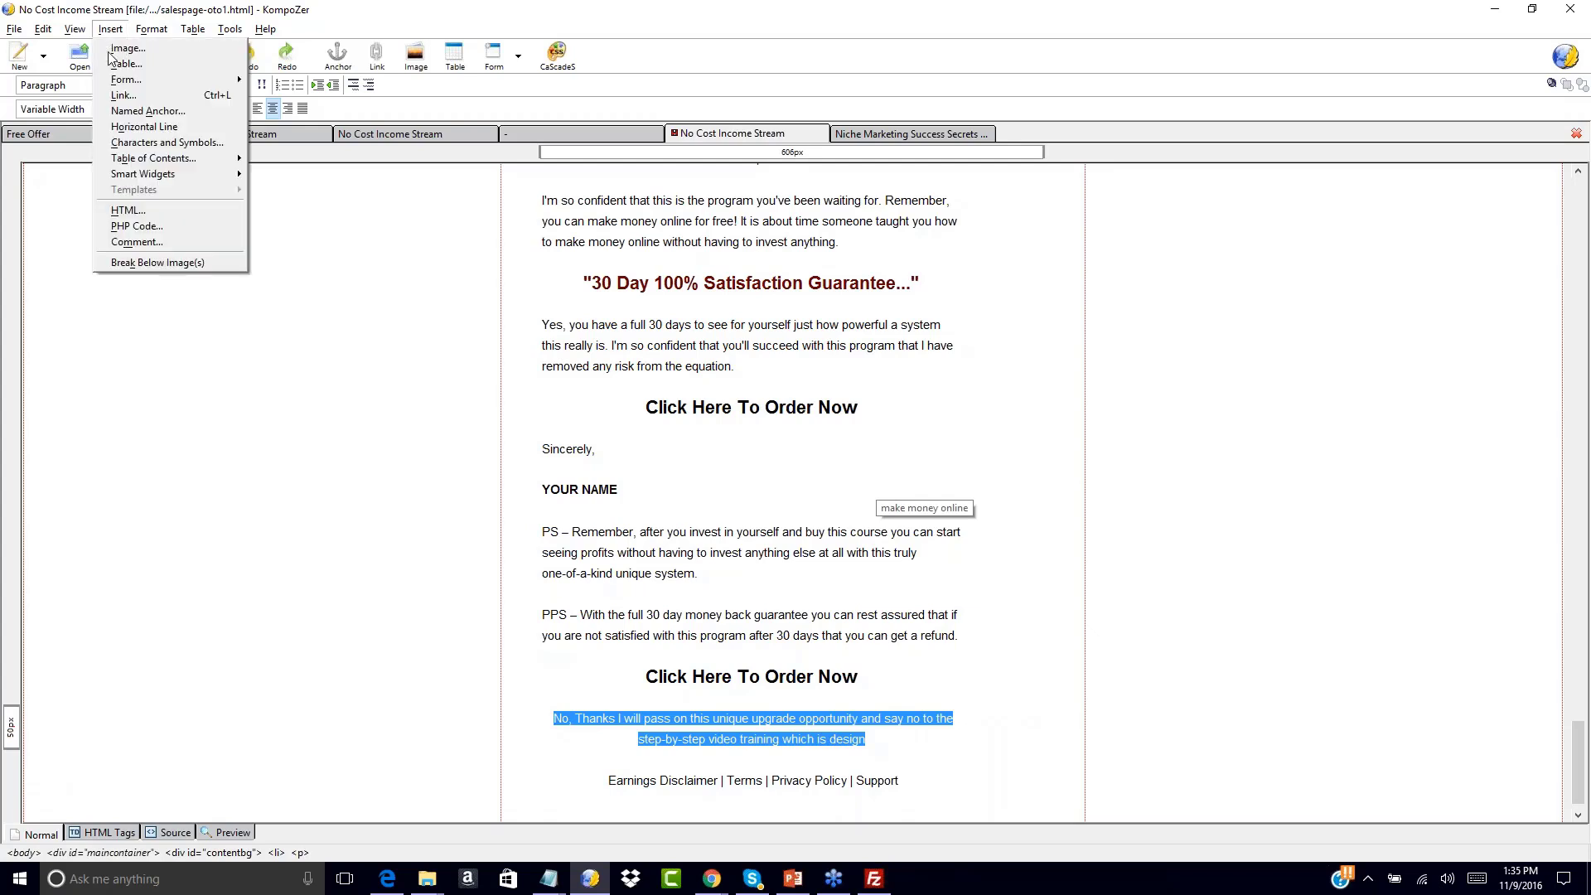
{"action": "left_click", "coordinate": [126, 96]}
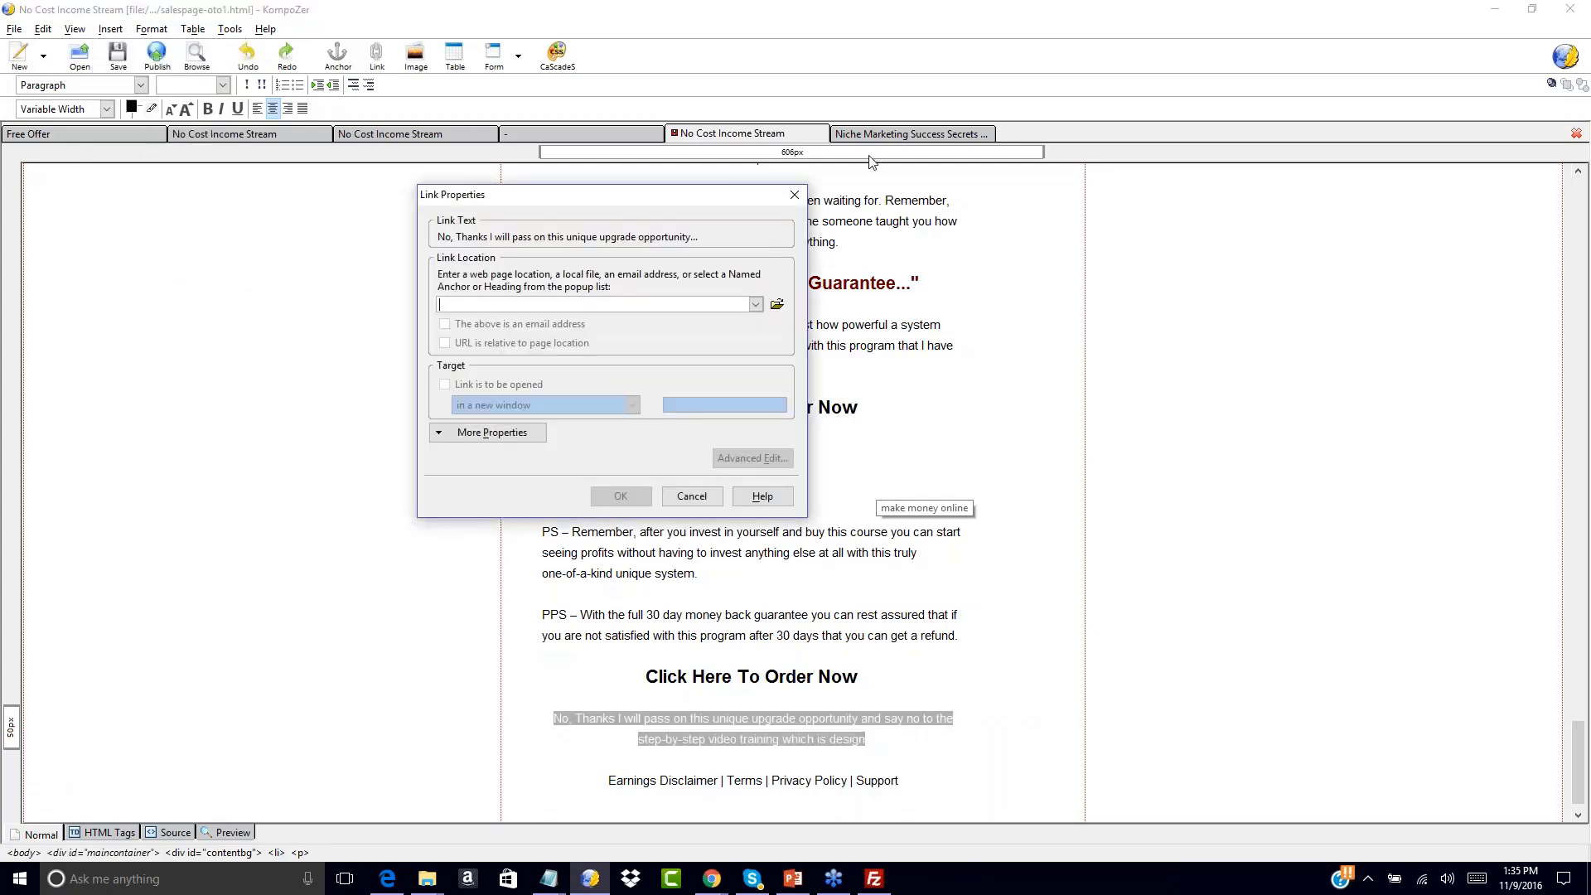
{"action": "left_click", "coordinate": [778, 306]}
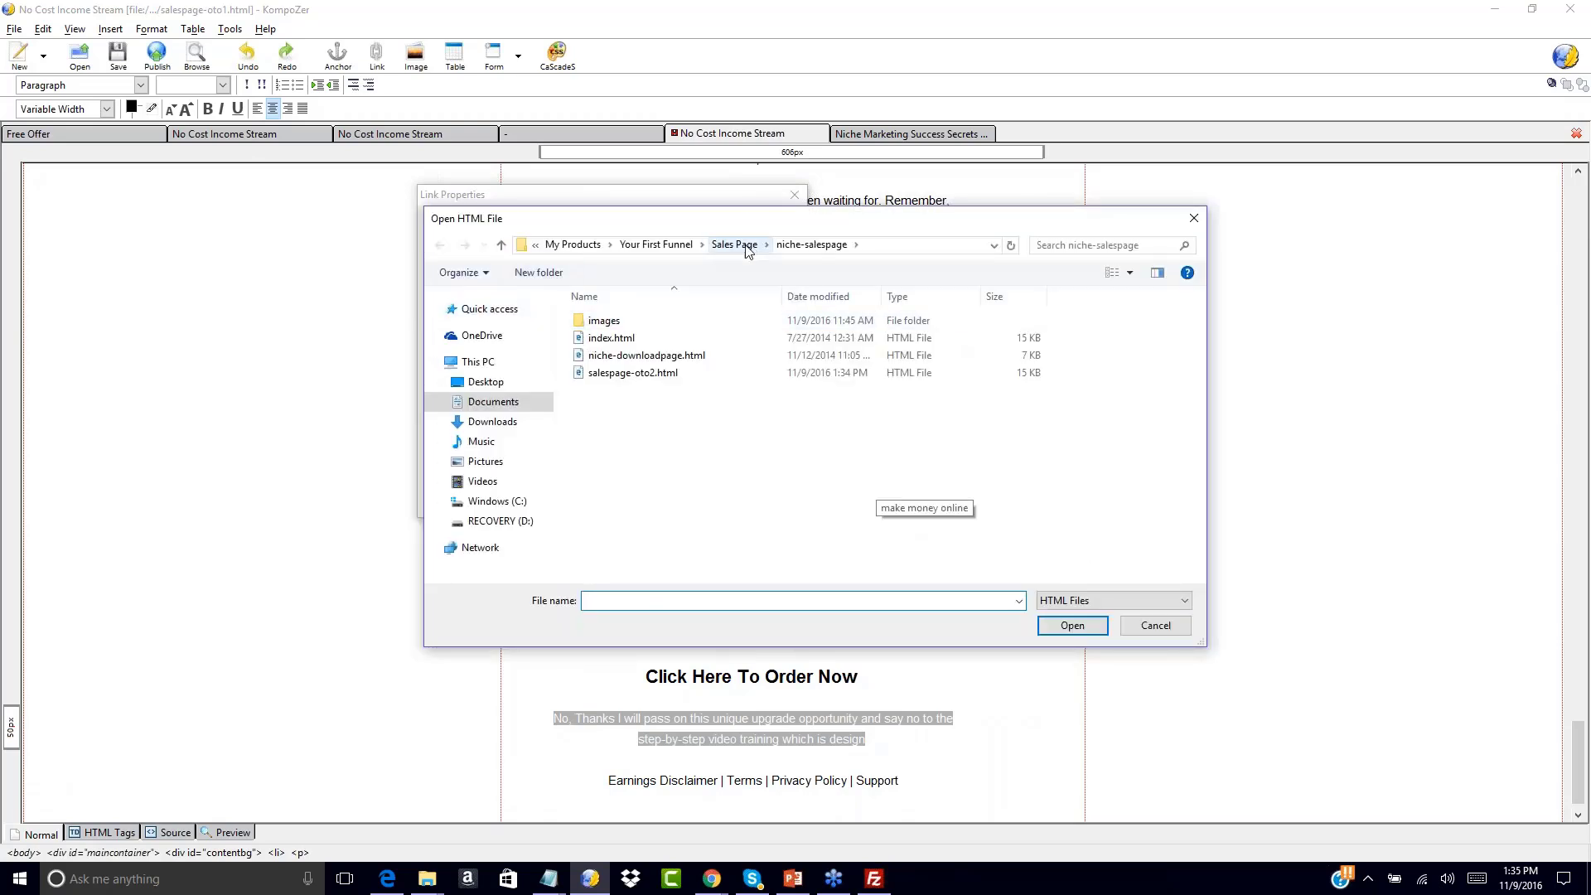
{"action": "double_click", "coordinate": [637, 373]}
{"action": "left_click", "coordinate": [620, 492]}
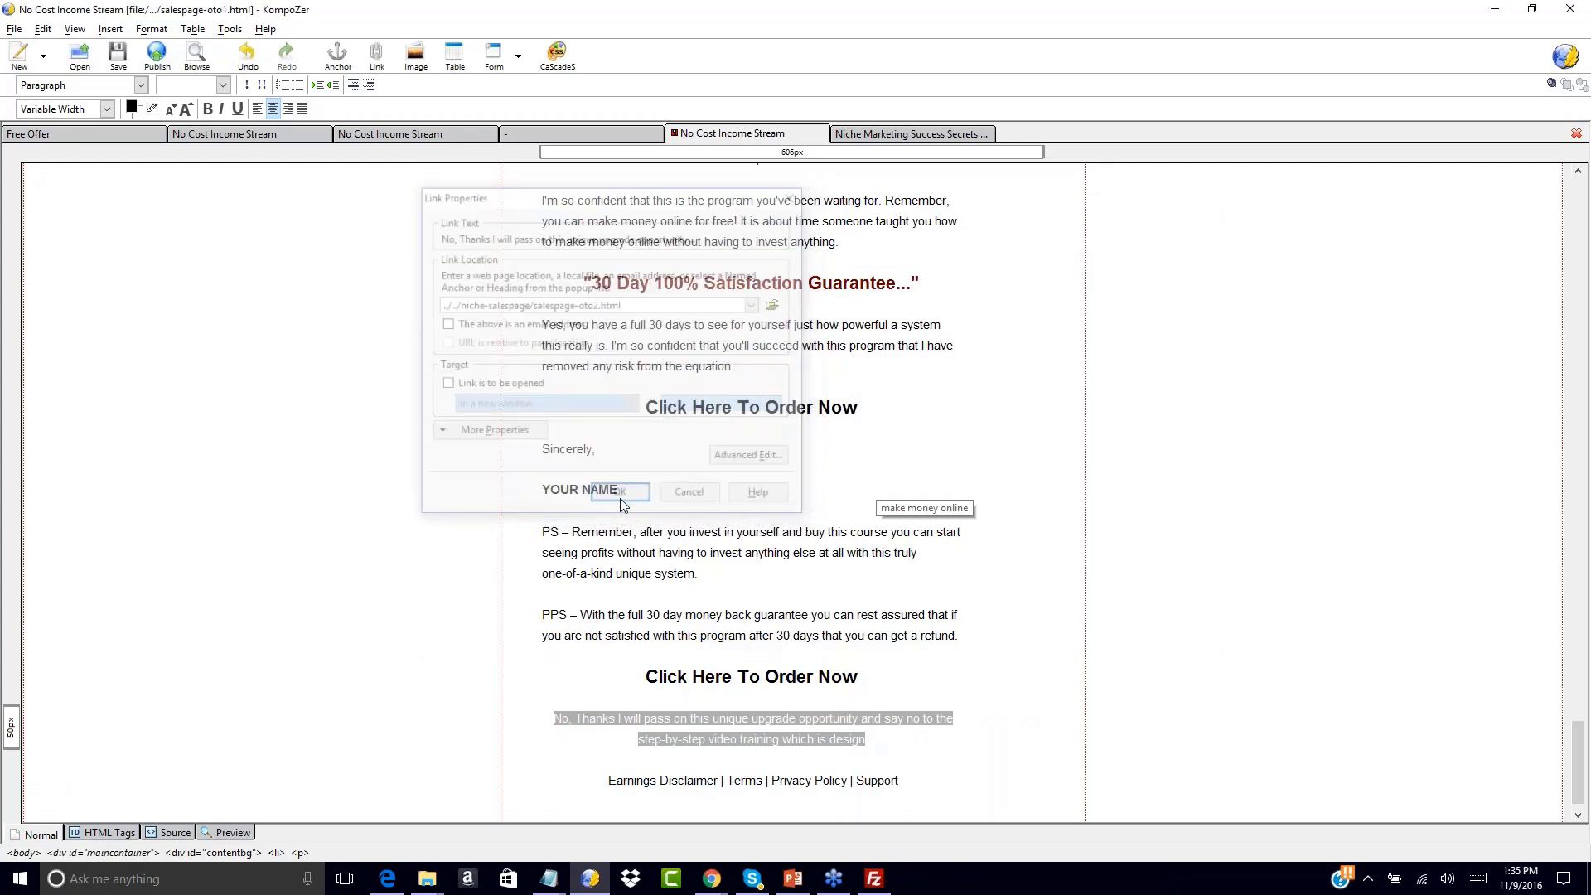
{"action": "left_click", "coordinate": [928, 654]}
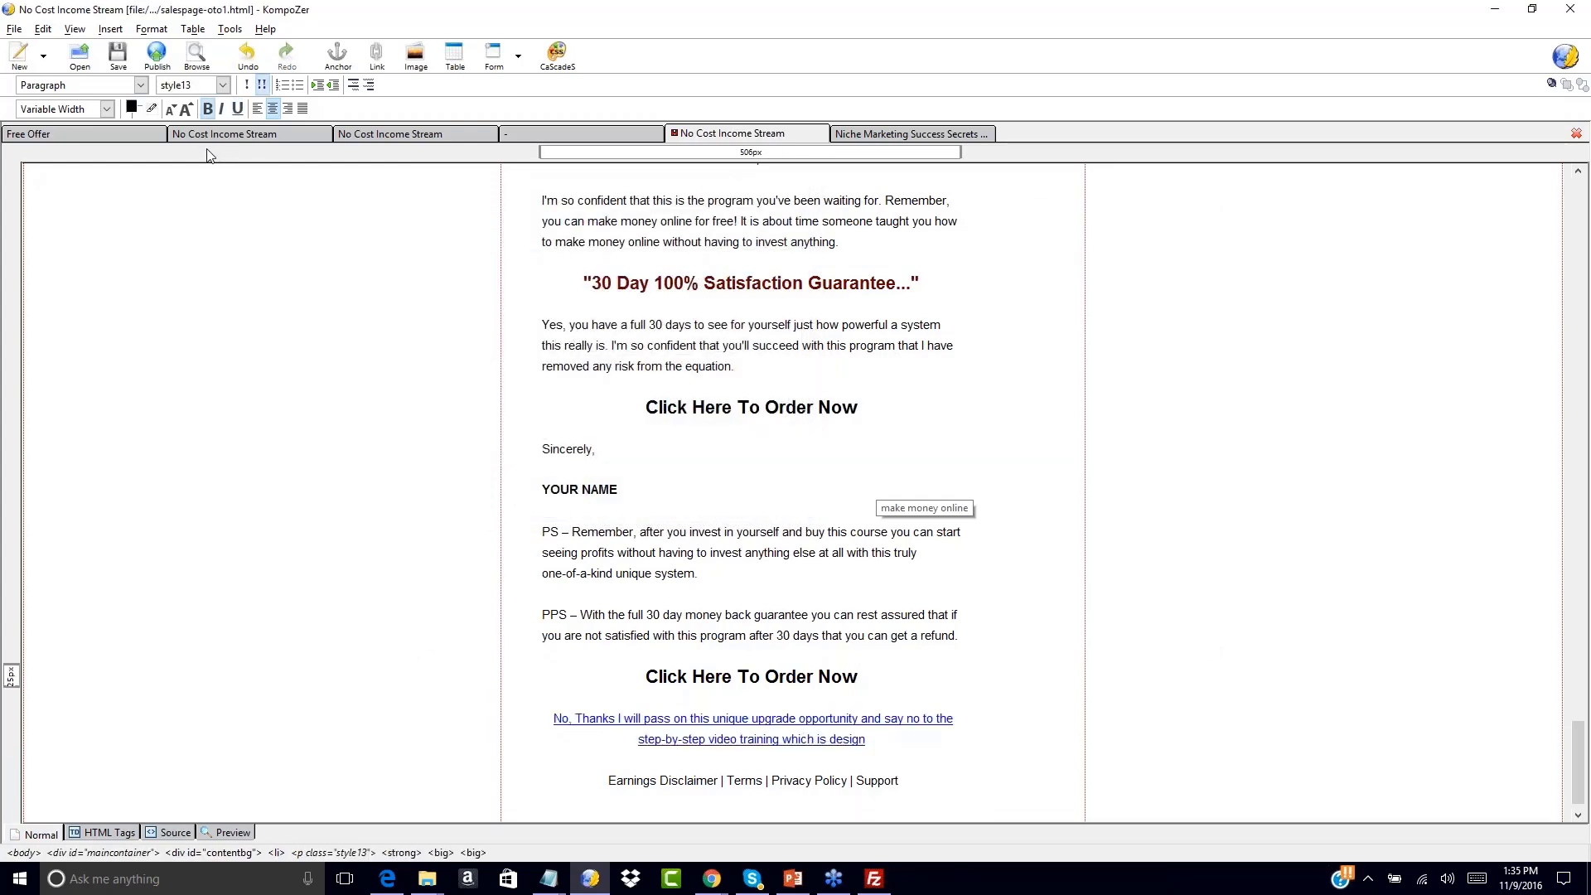
{"action": "left_click", "coordinate": [117, 56]}
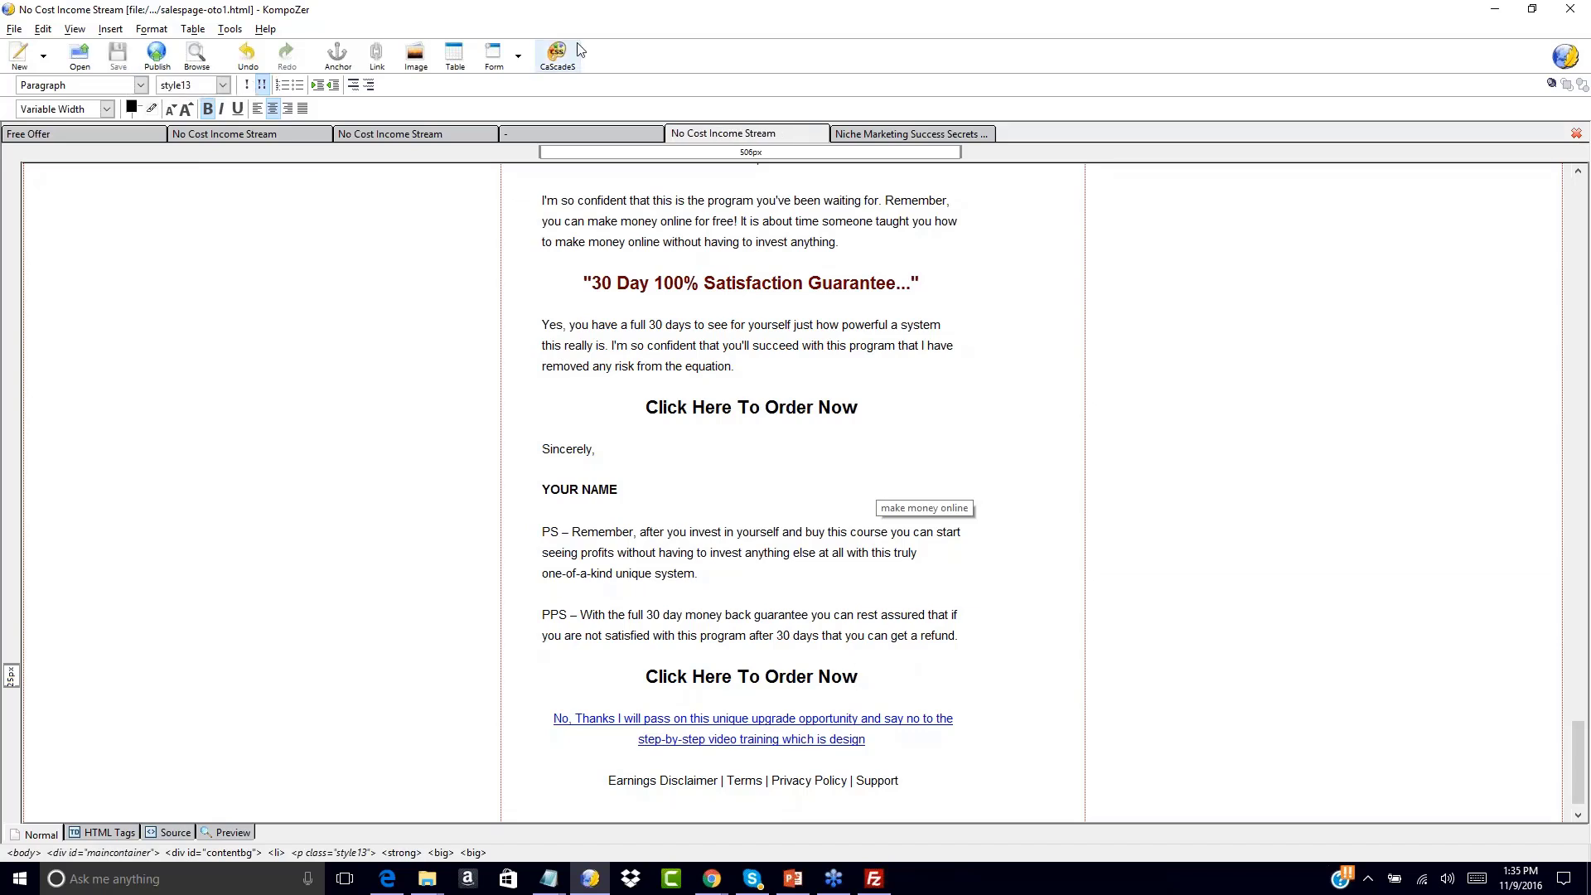
On the niche page, add 'No Thank! I will pass on this and continue to my download page..' below ORDER NOW
{"action": "left_click", "coordinate": [885, 134]}
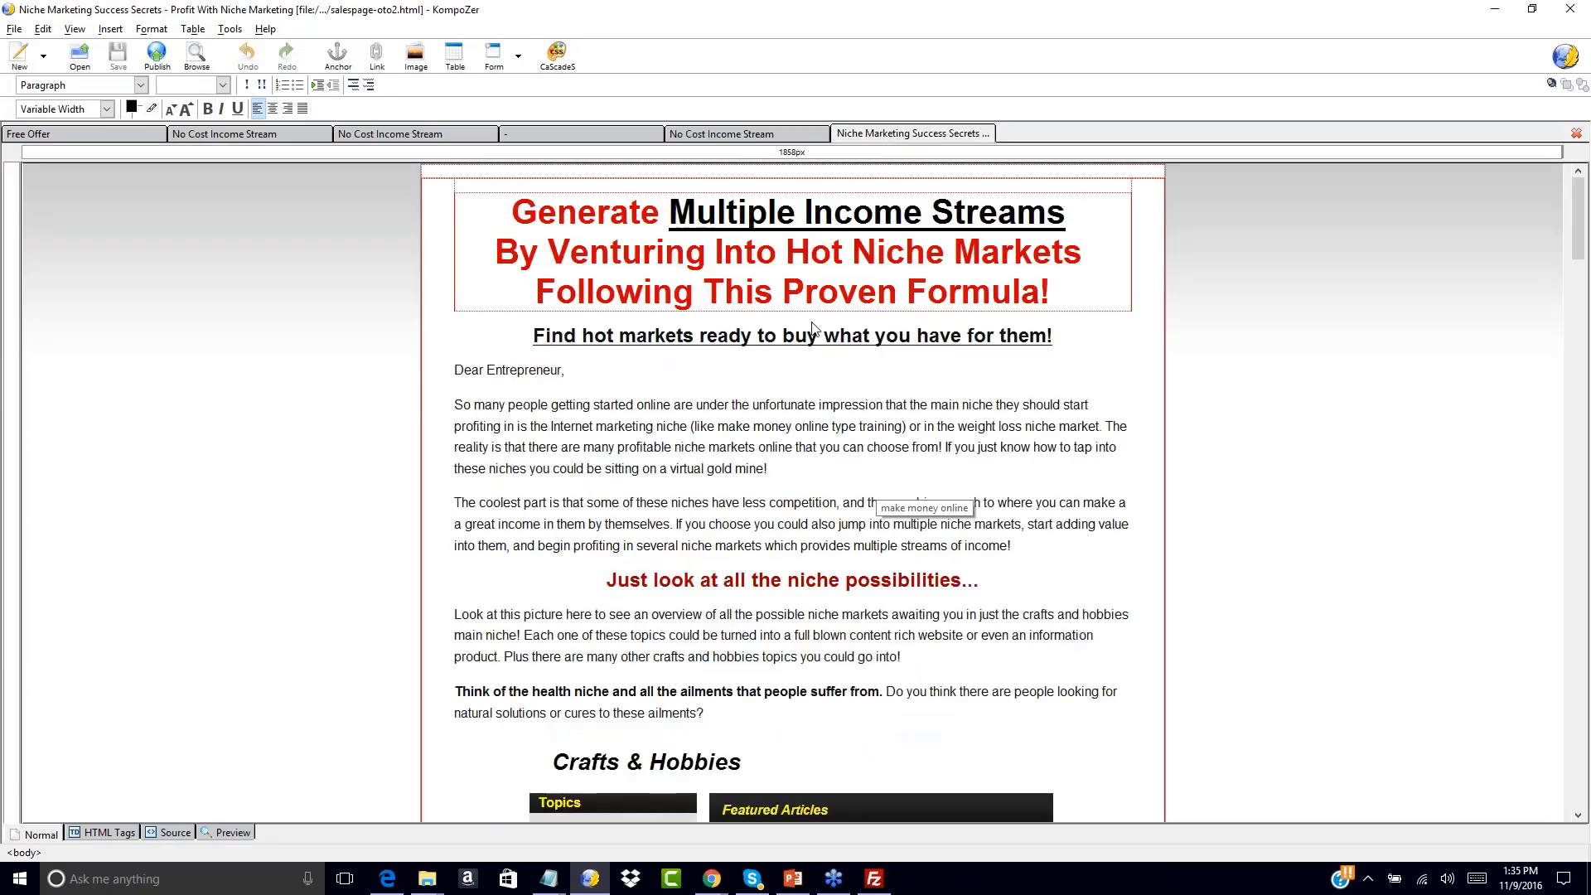
{"action": "scroll", "coordinate": [640, 545], "scroll_direction": "down", "scroll_amount": 20}
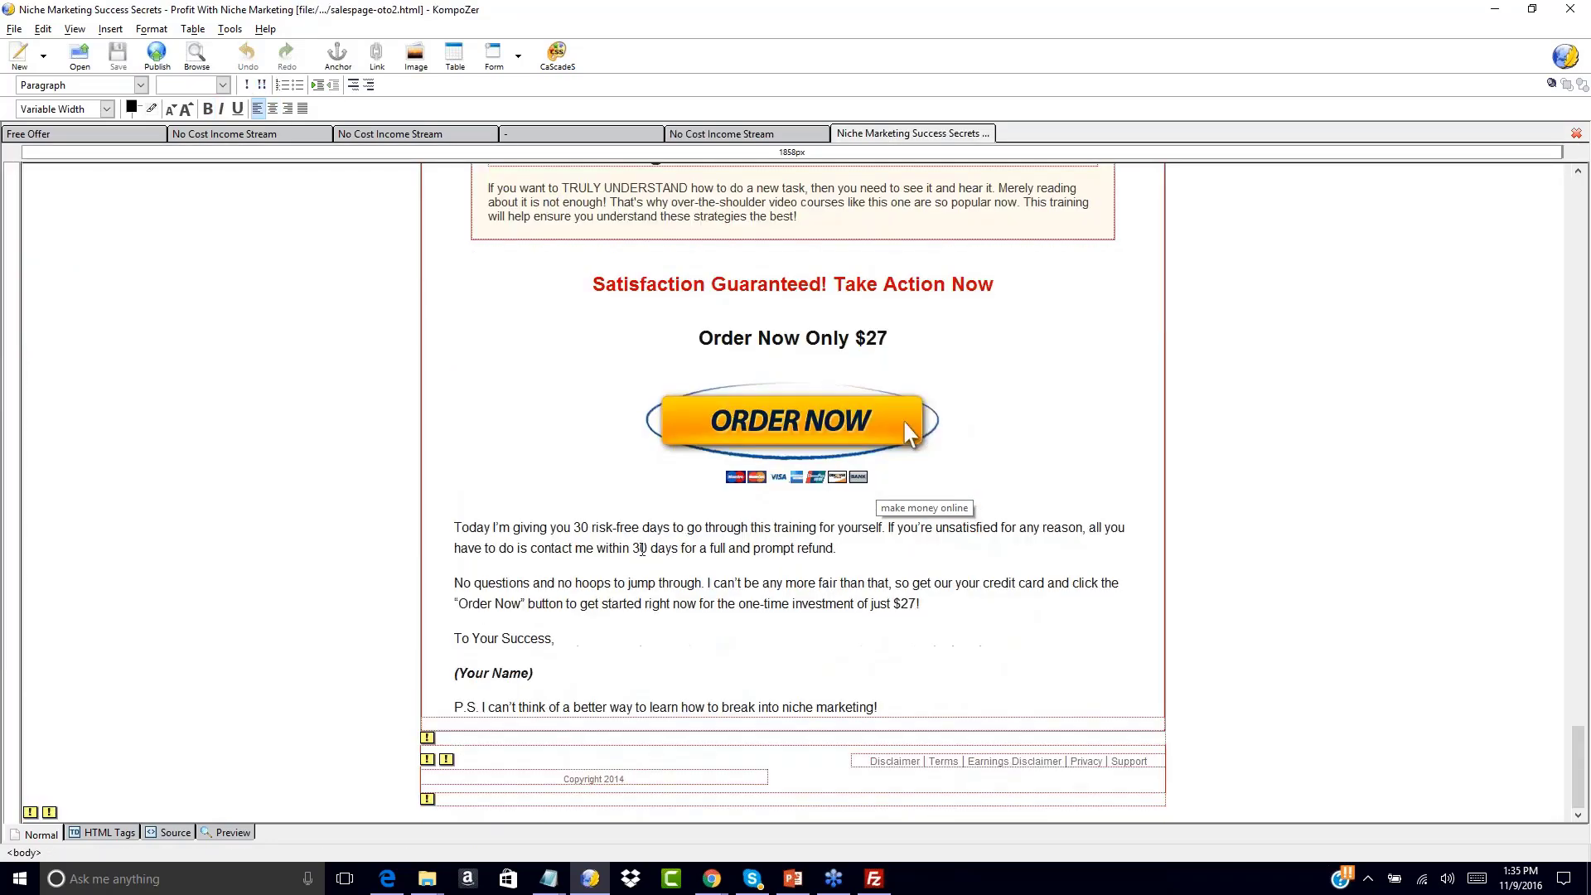
{"action": "left_click", "coordinate": [756, 480]}
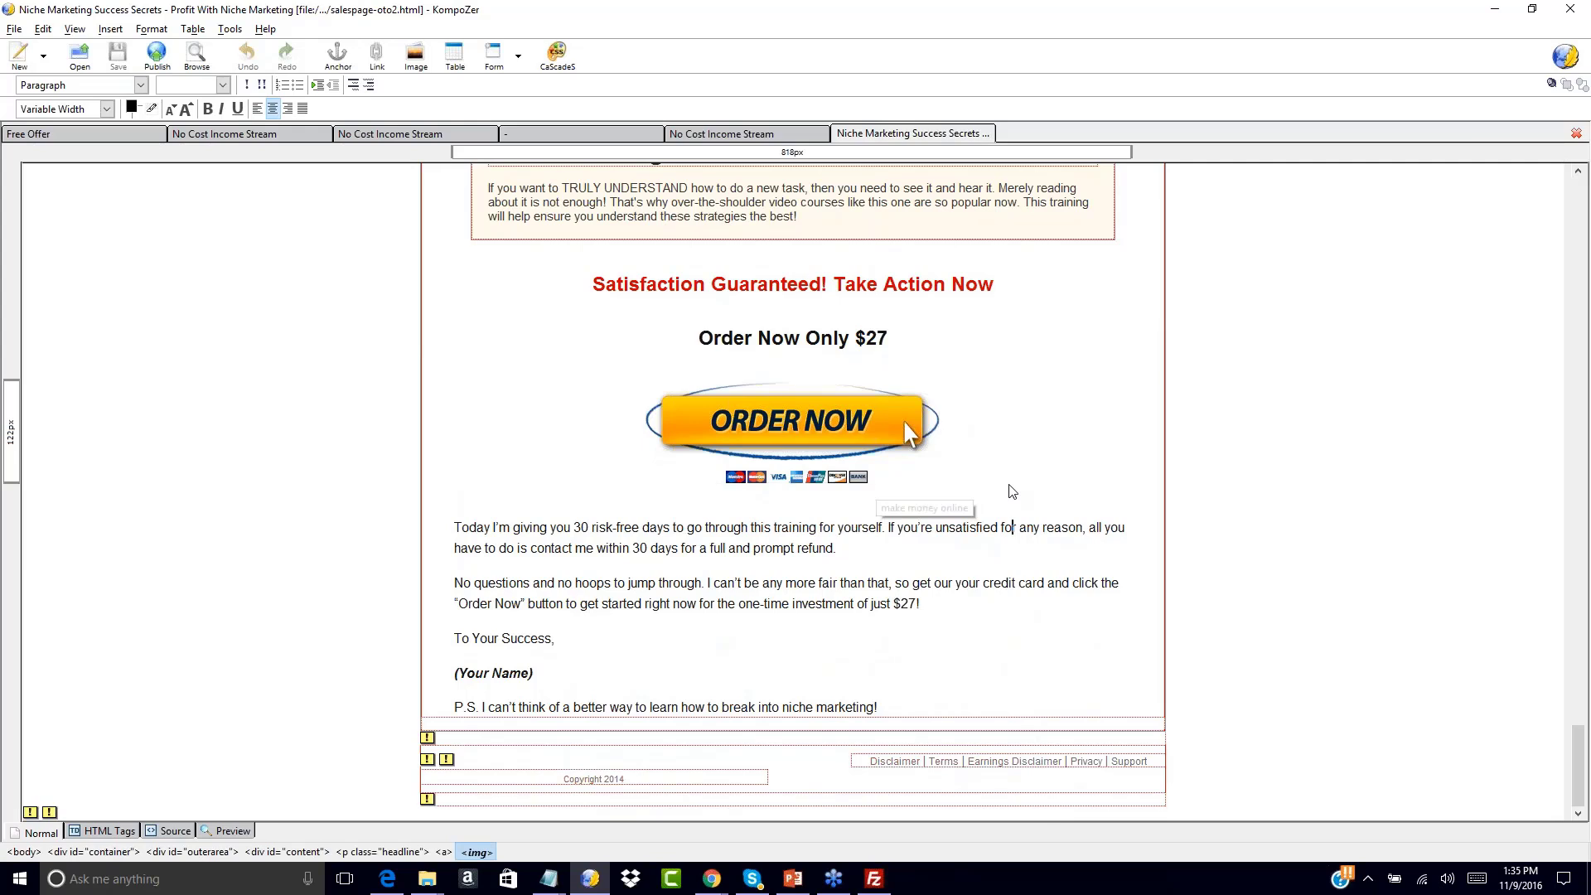
{"action": "left_click", "coordinate": [965, 448]}
{"action": "key", "text": "Return"}
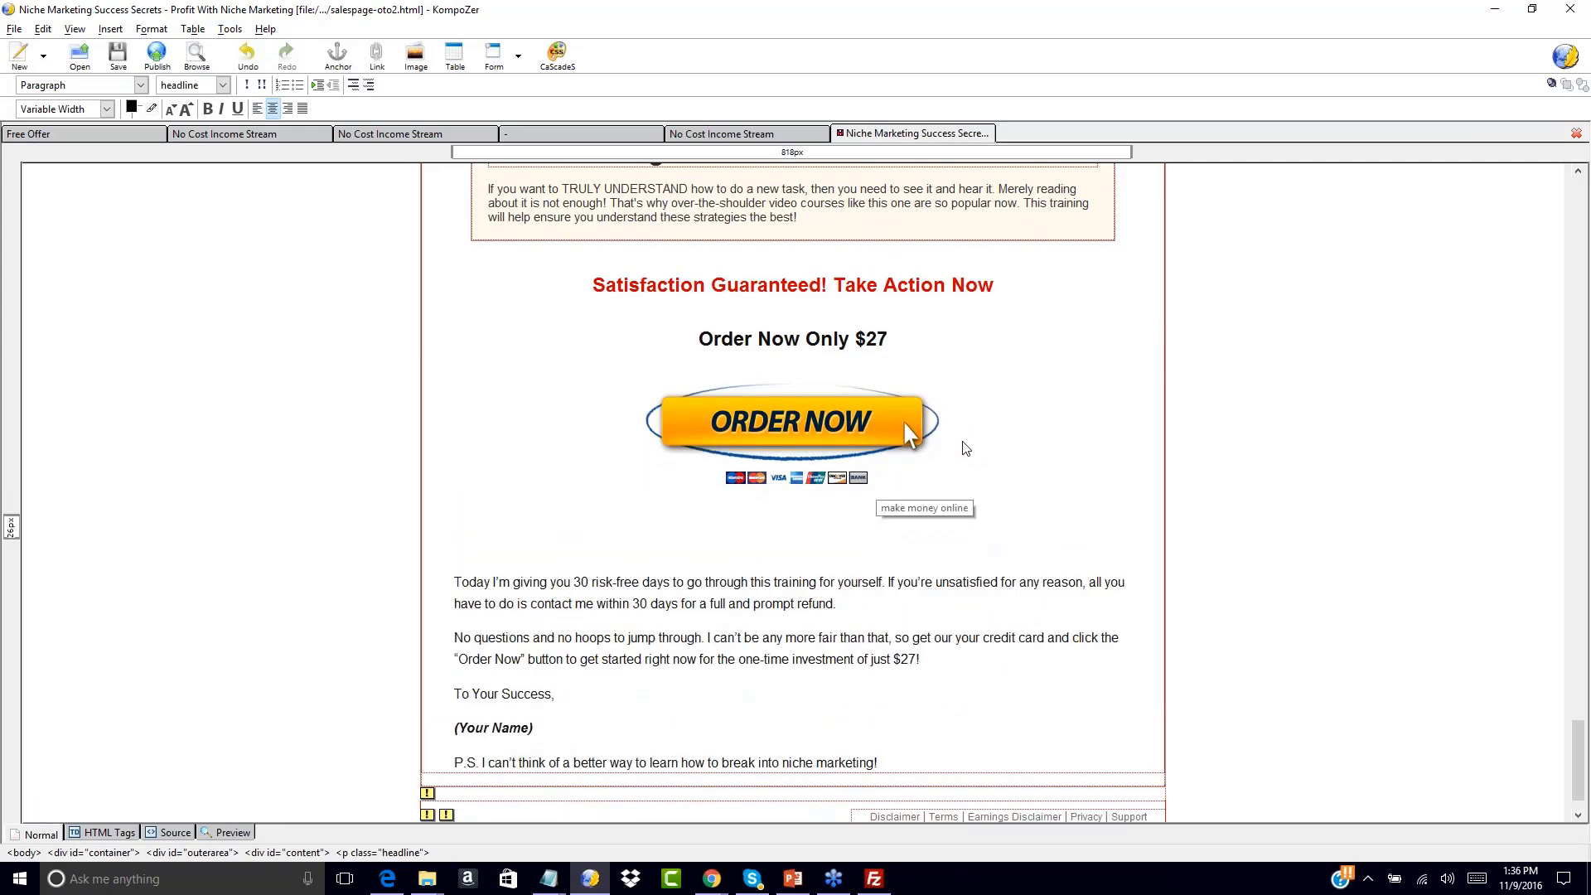
{"action": "type", "text": "No Thank! I will pass on this and con"}
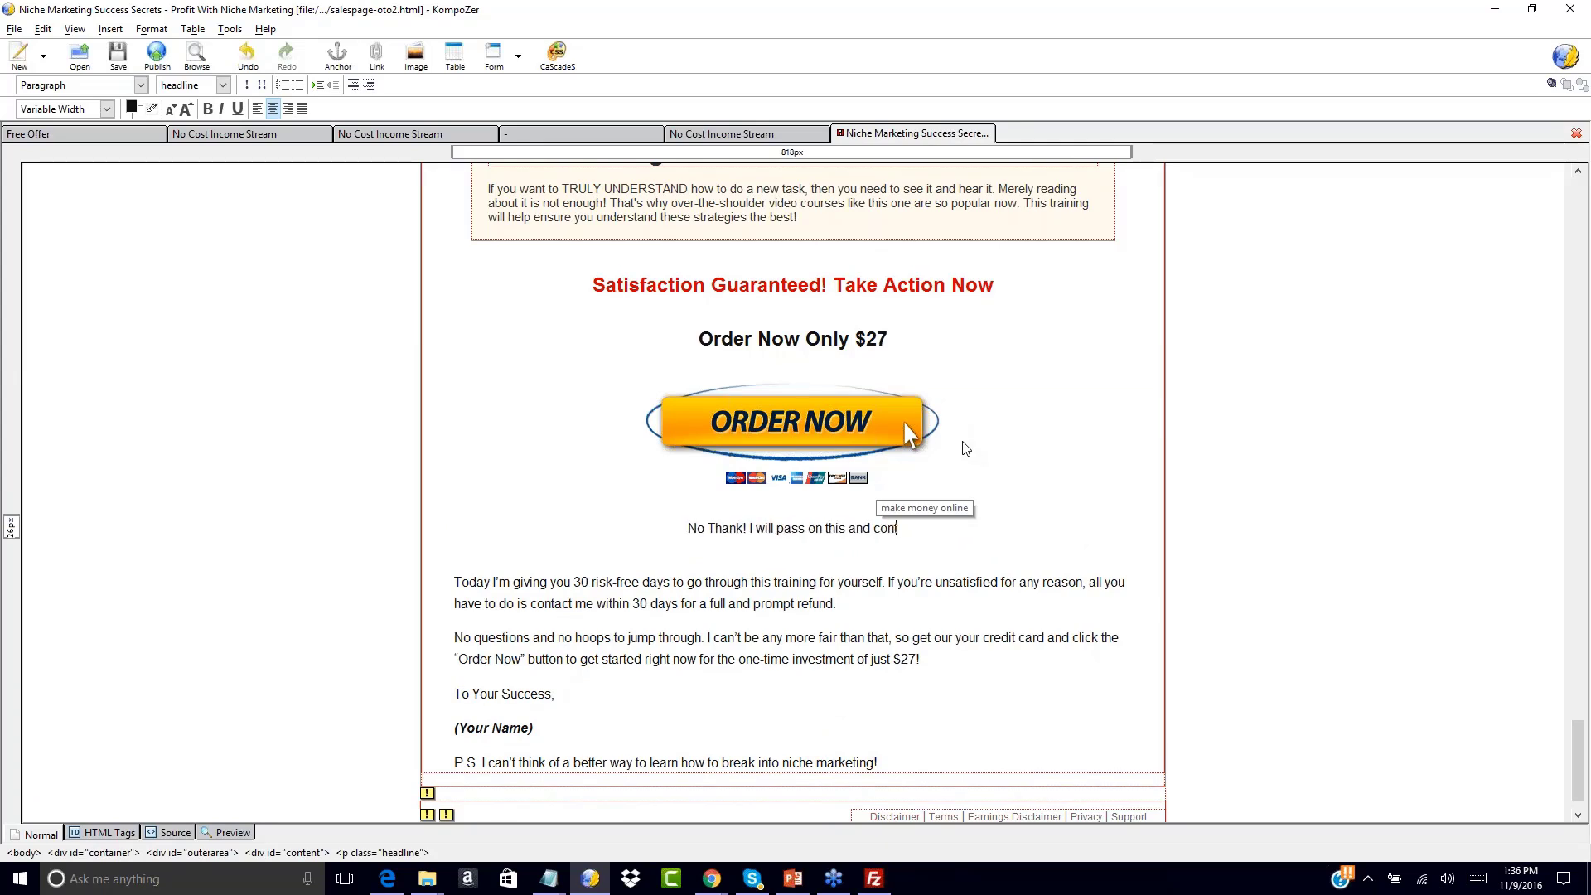
{"action": "type", "text": "tinue to my download page"}
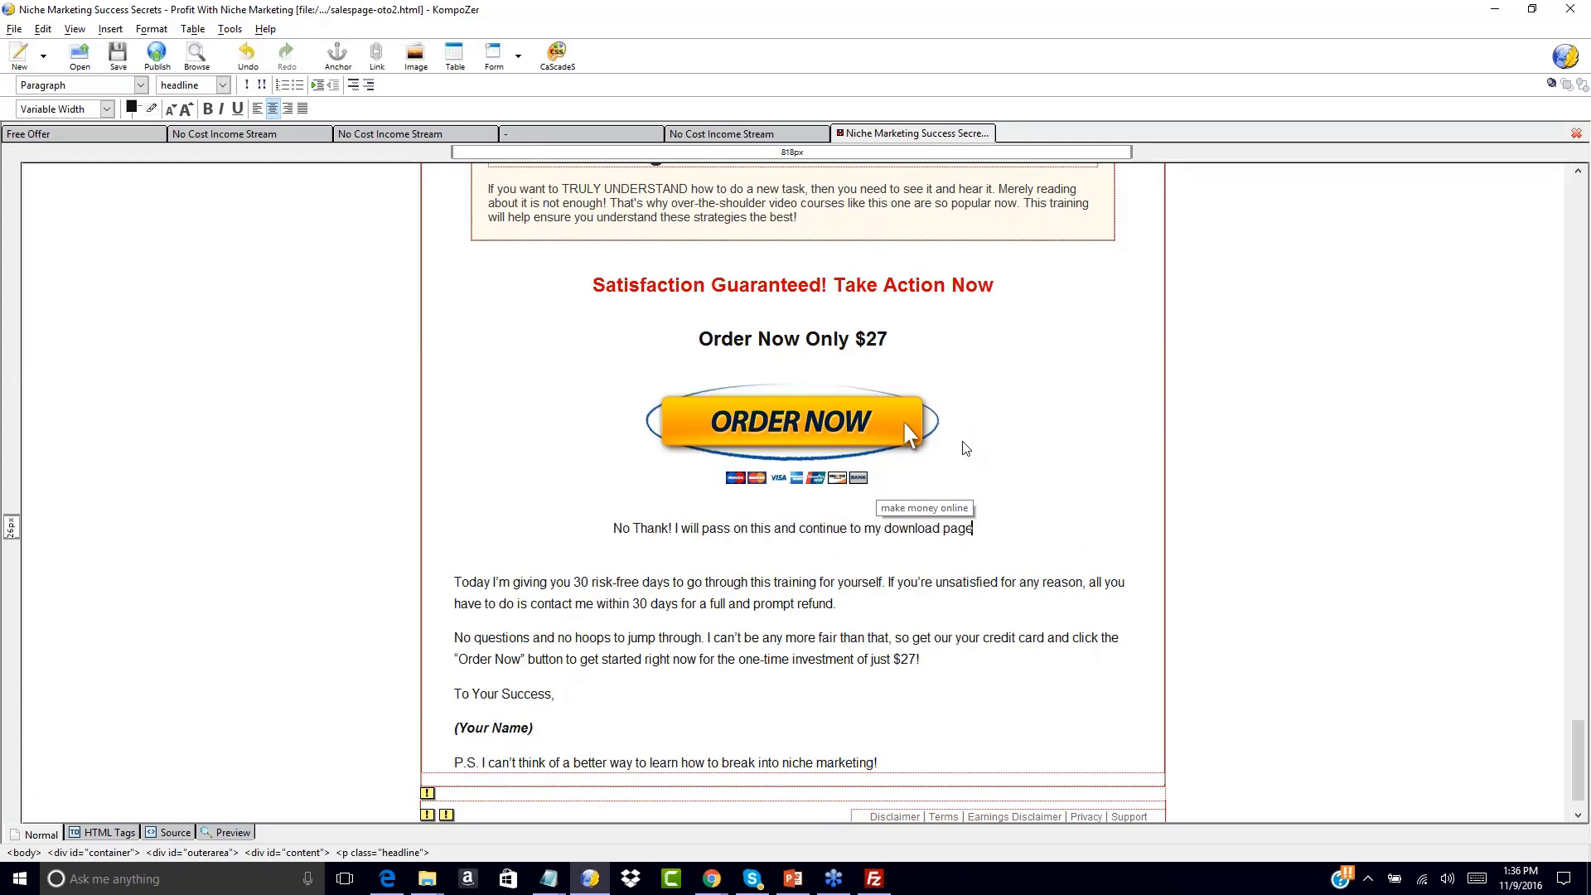
{"action": "type", "text": ".."}
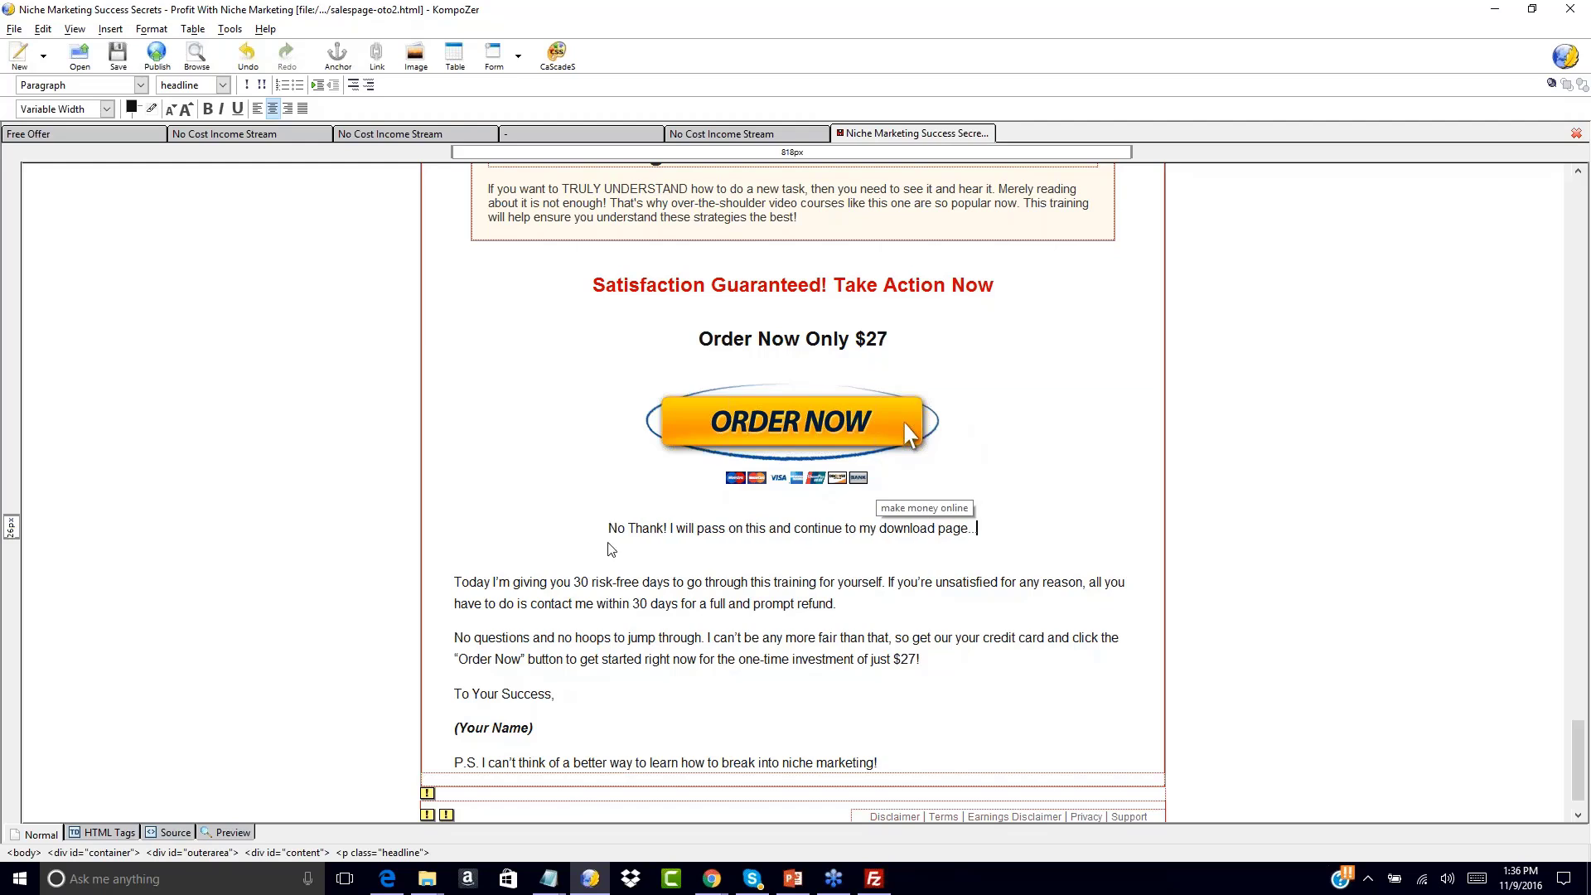
Make the No Thank! line a link to niche-downloadpage.html and save salespage-oto2.html
{"action": "left_click_drag", "start_coordinate": [608, 528], "coordinate": [985, 539]}
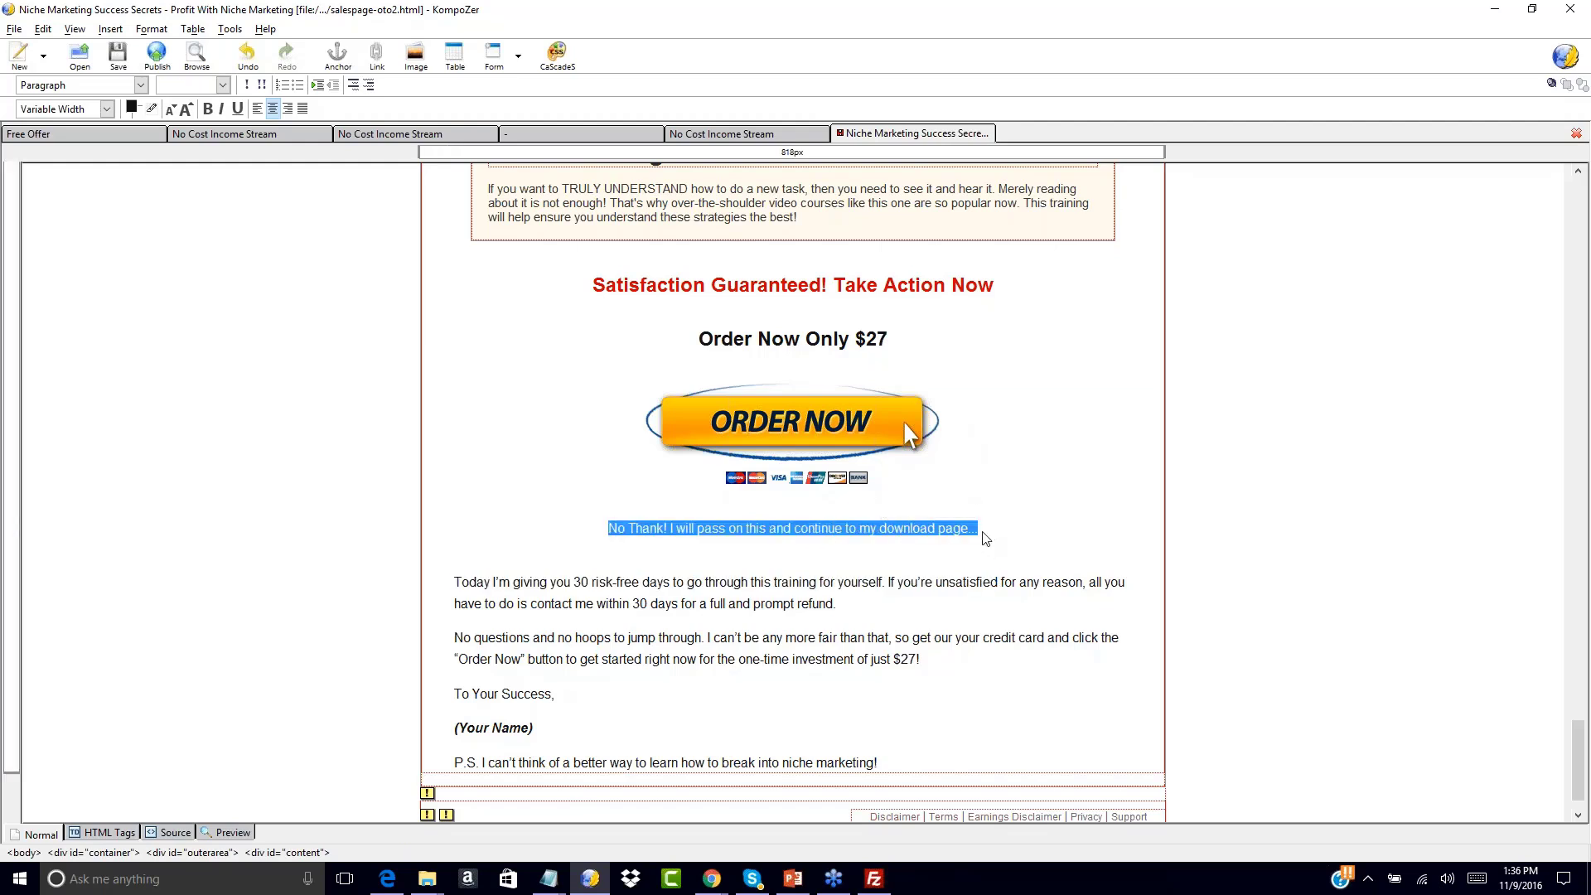
{"action": "left_click", "coordinate": [110, 29]}
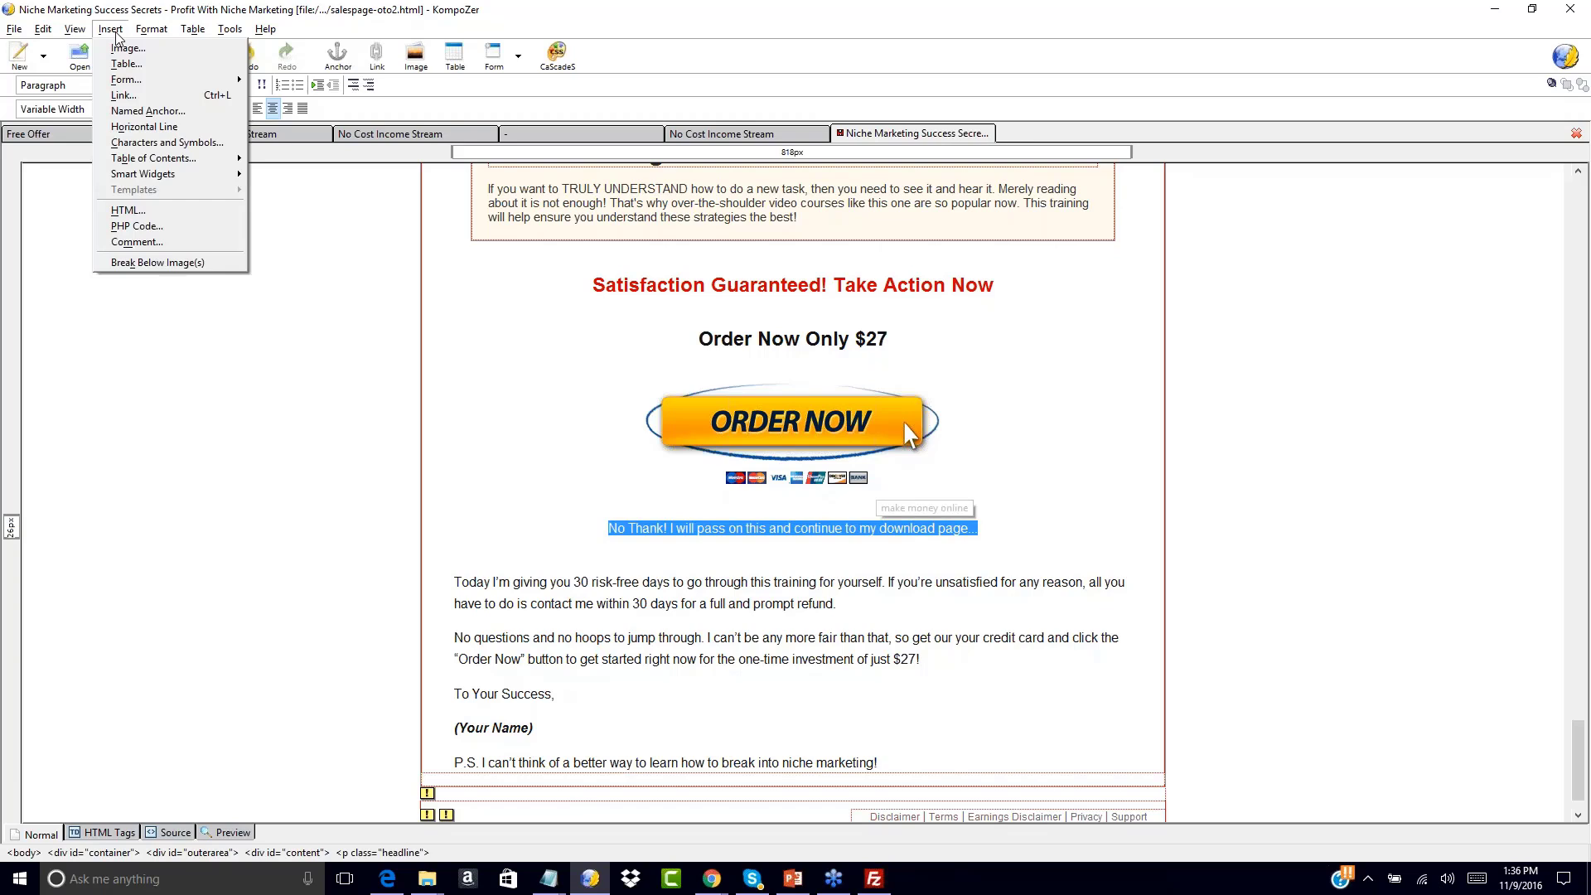
{"action": "left_click", "coordinate": [123, 94]}
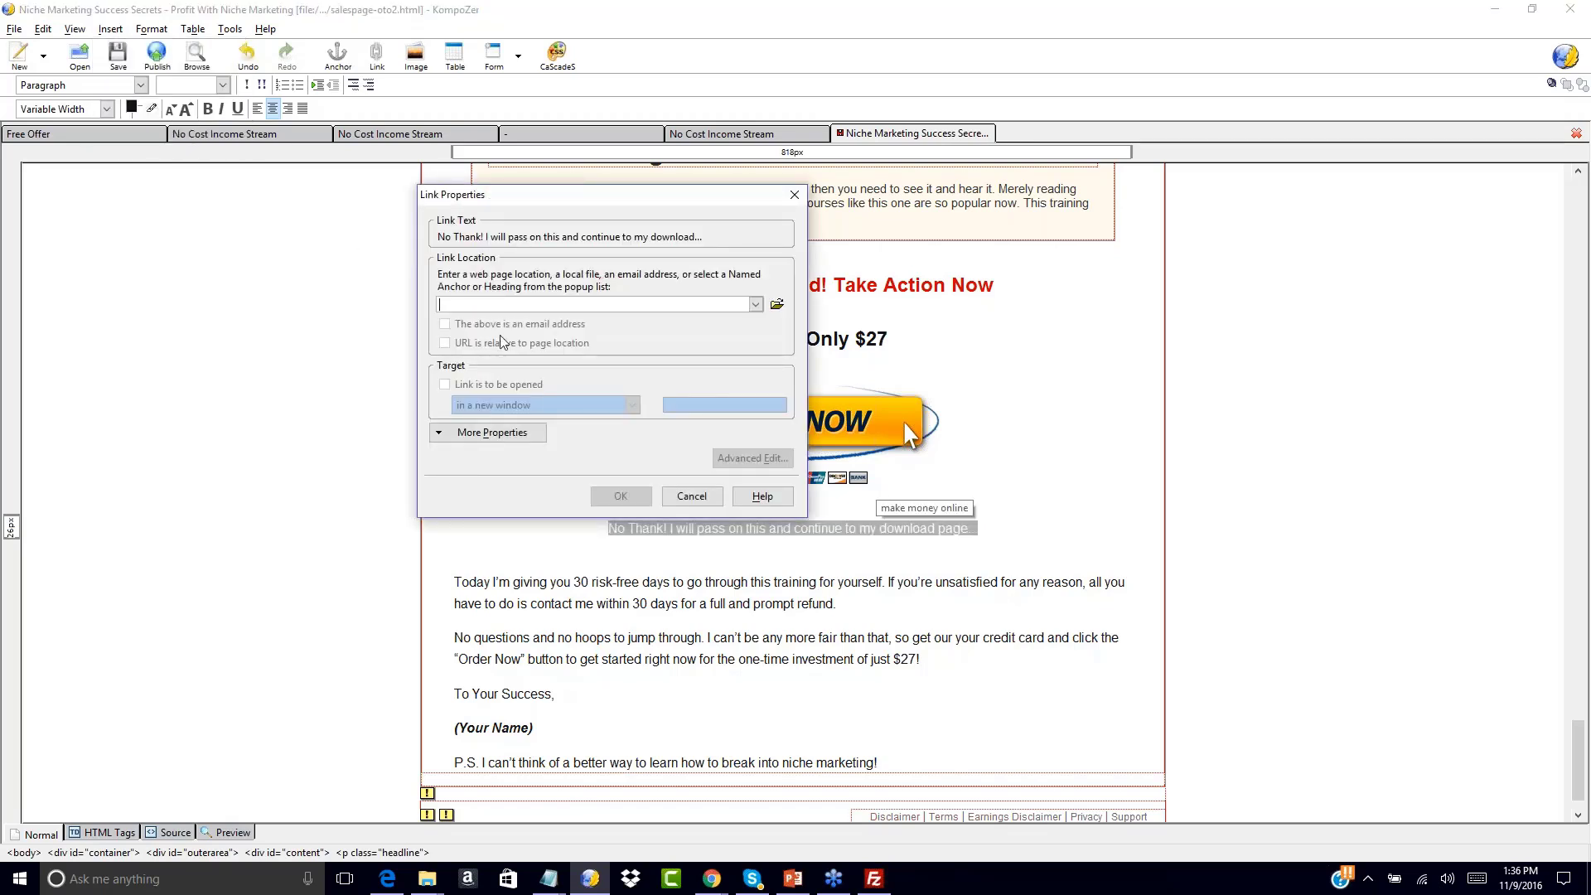
{"action": "left_click", "coordinate": [776, 304]}
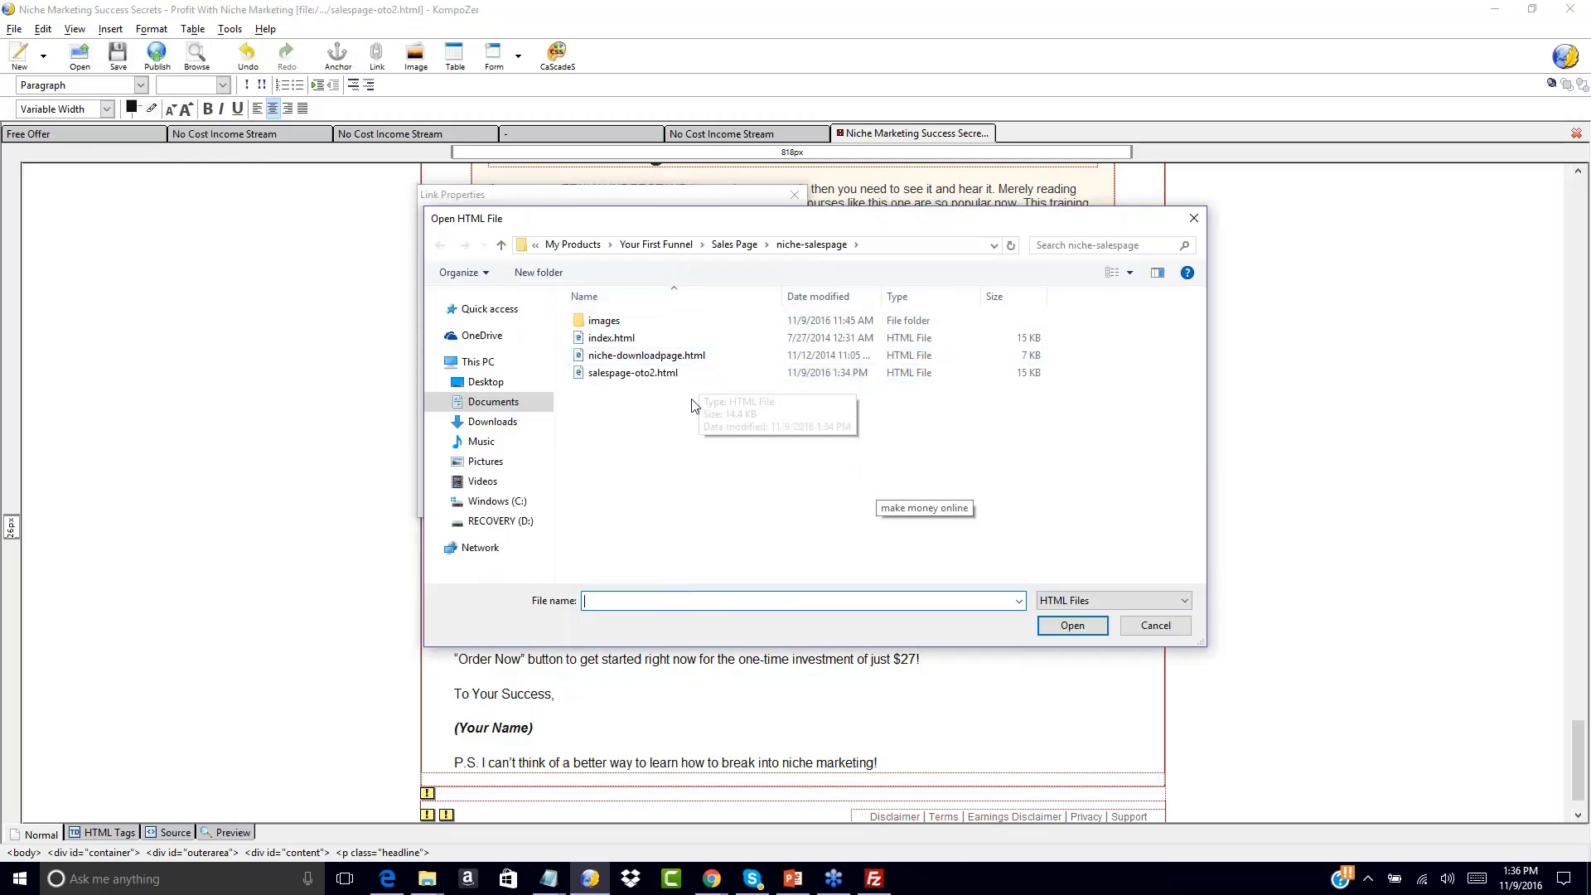
{"action": "double_click", "coordinate": [647, 355]}
{"action": "left_click", "coordinate": [621, 493]}
{"action": "left_click", "coordinate": [326, 270]}
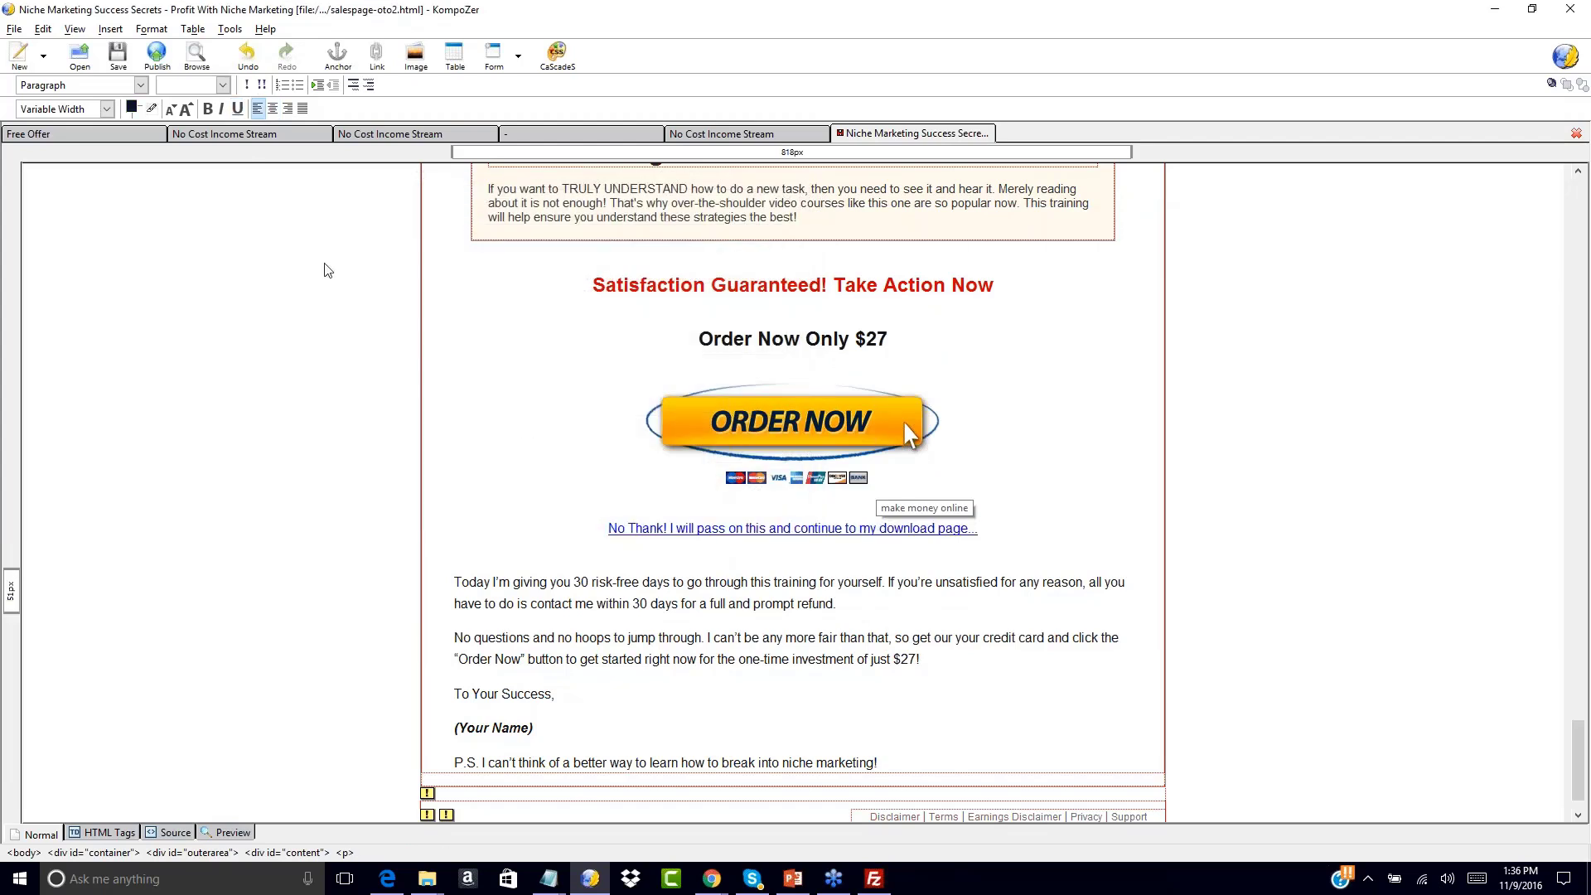
{"action": "left_click", "coordinate": [117, 60]}
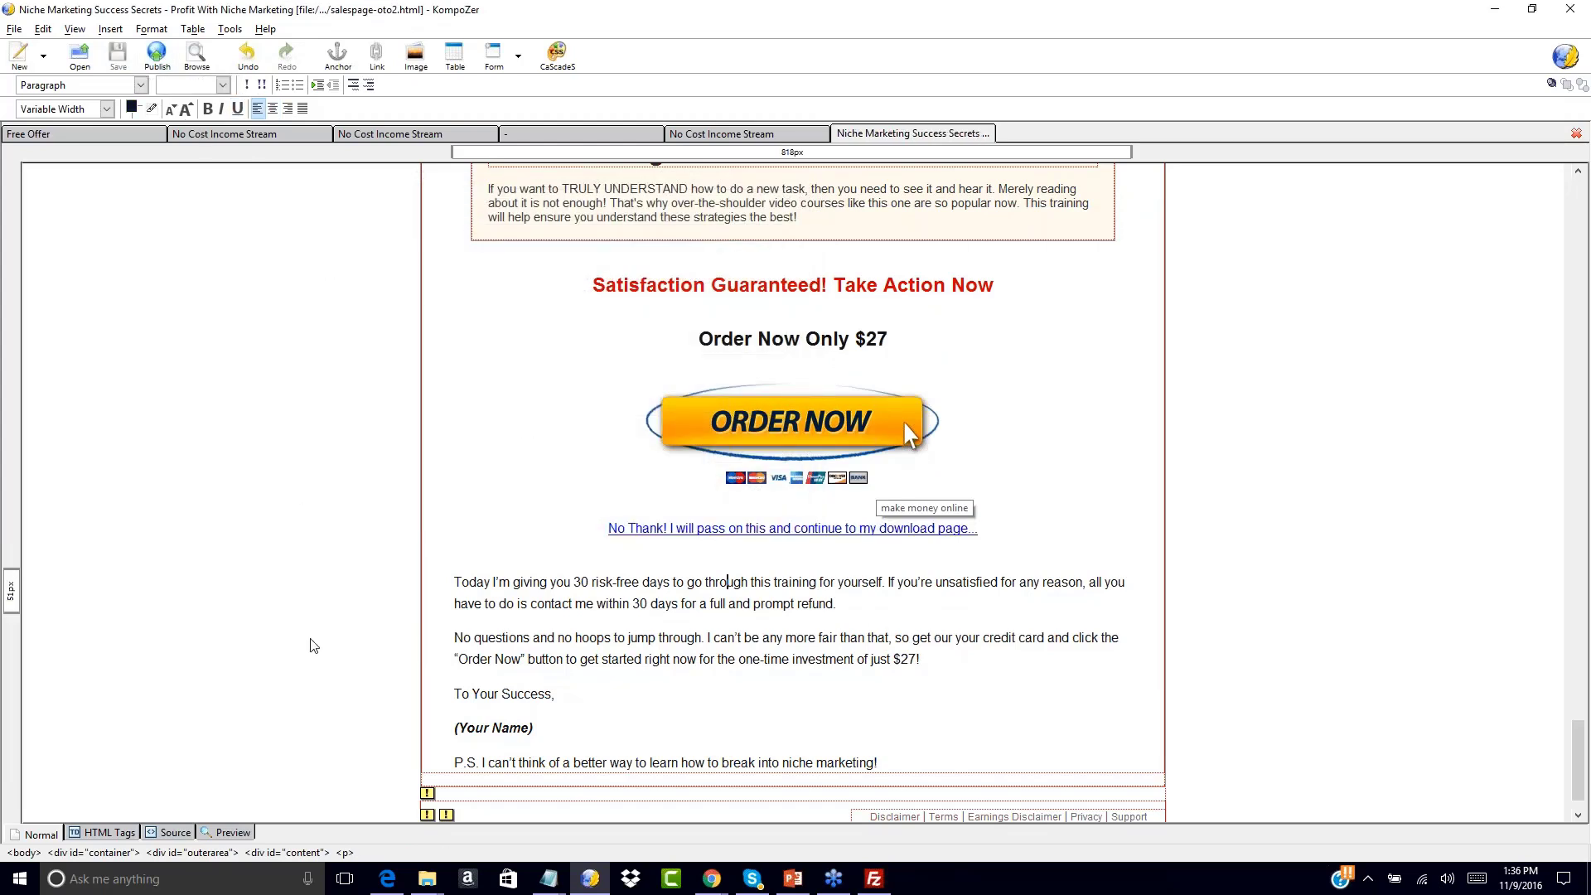
From the Your First Funnel window, open Sales Page > NCIS-salessite2 > salespage-plain > salespage-oto1.html in the browser
{"action": "mouse_move", "coordinate": [427, 878]}
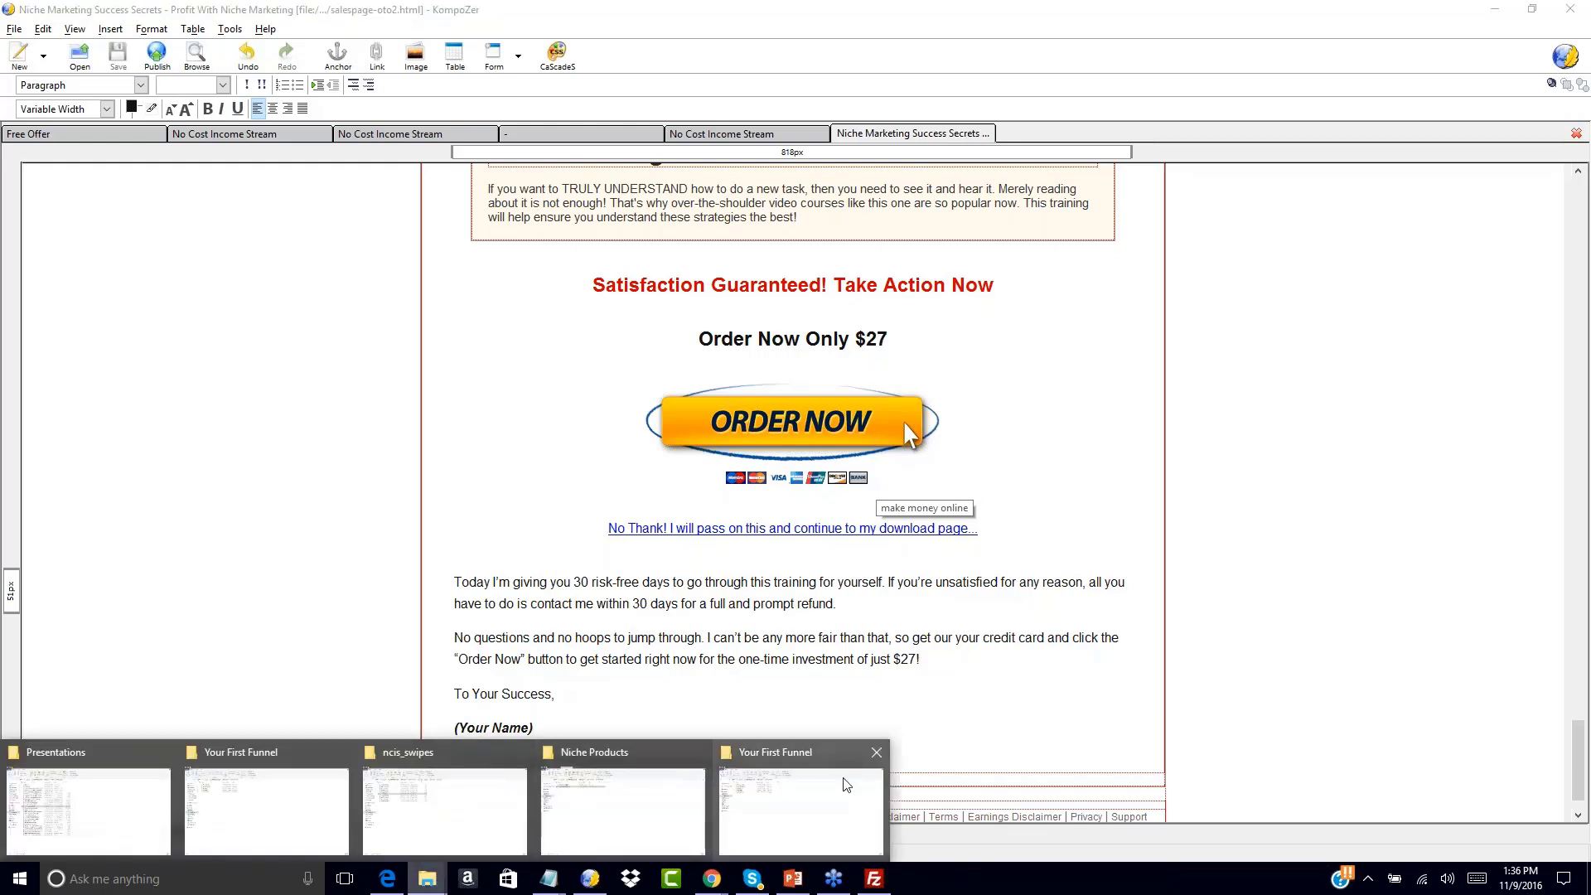
{"action": "mouse_move", "coordinate": [804, 784]}
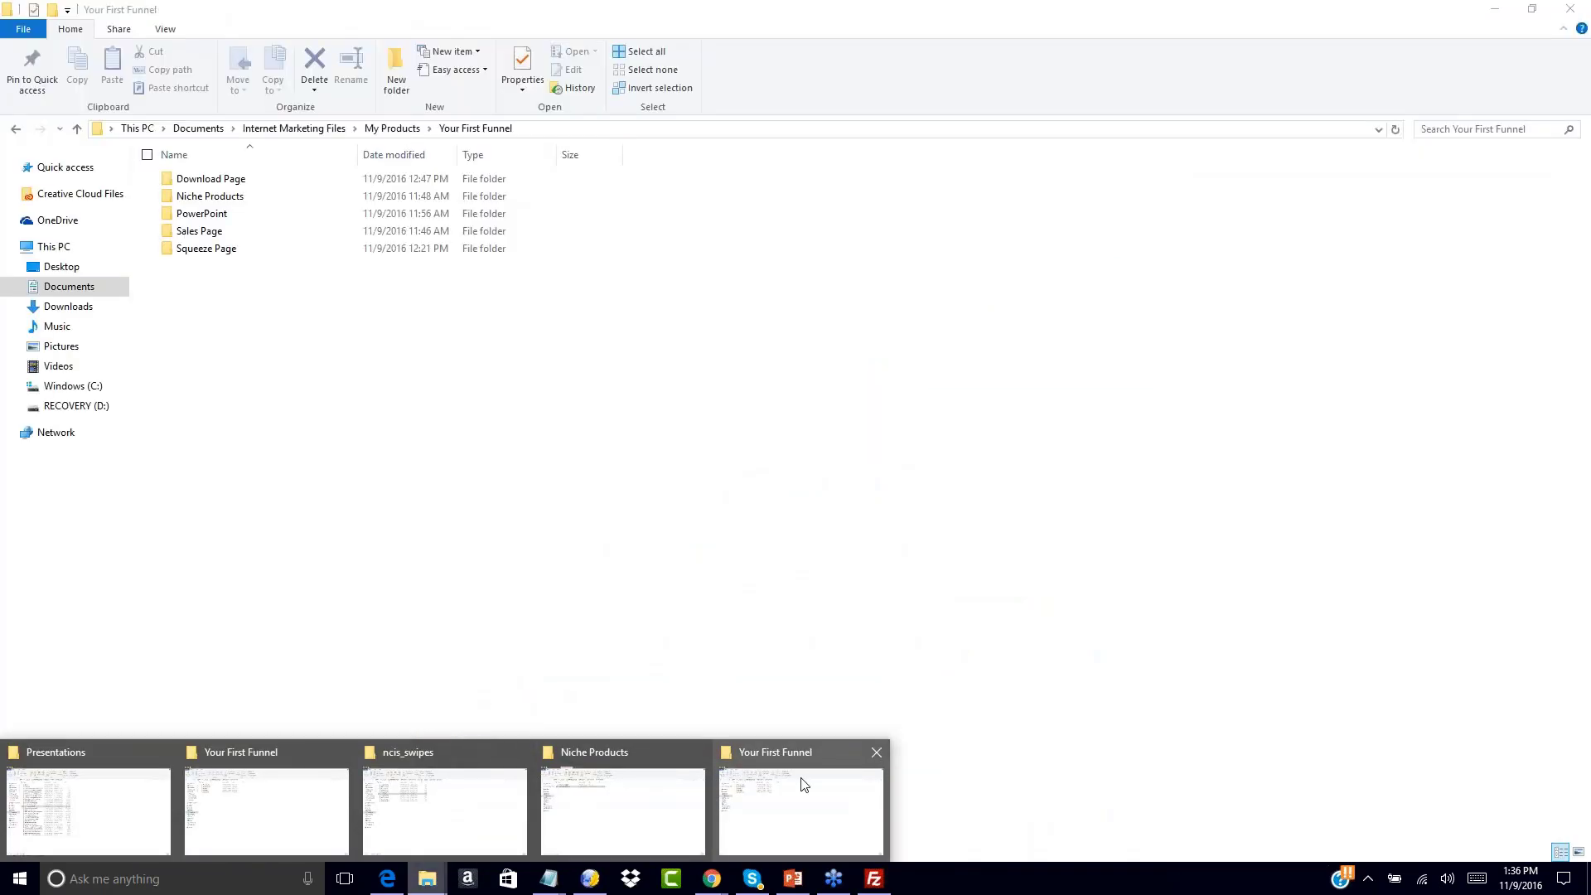
{"action": "left_click", "coordinate": [802, 783]}
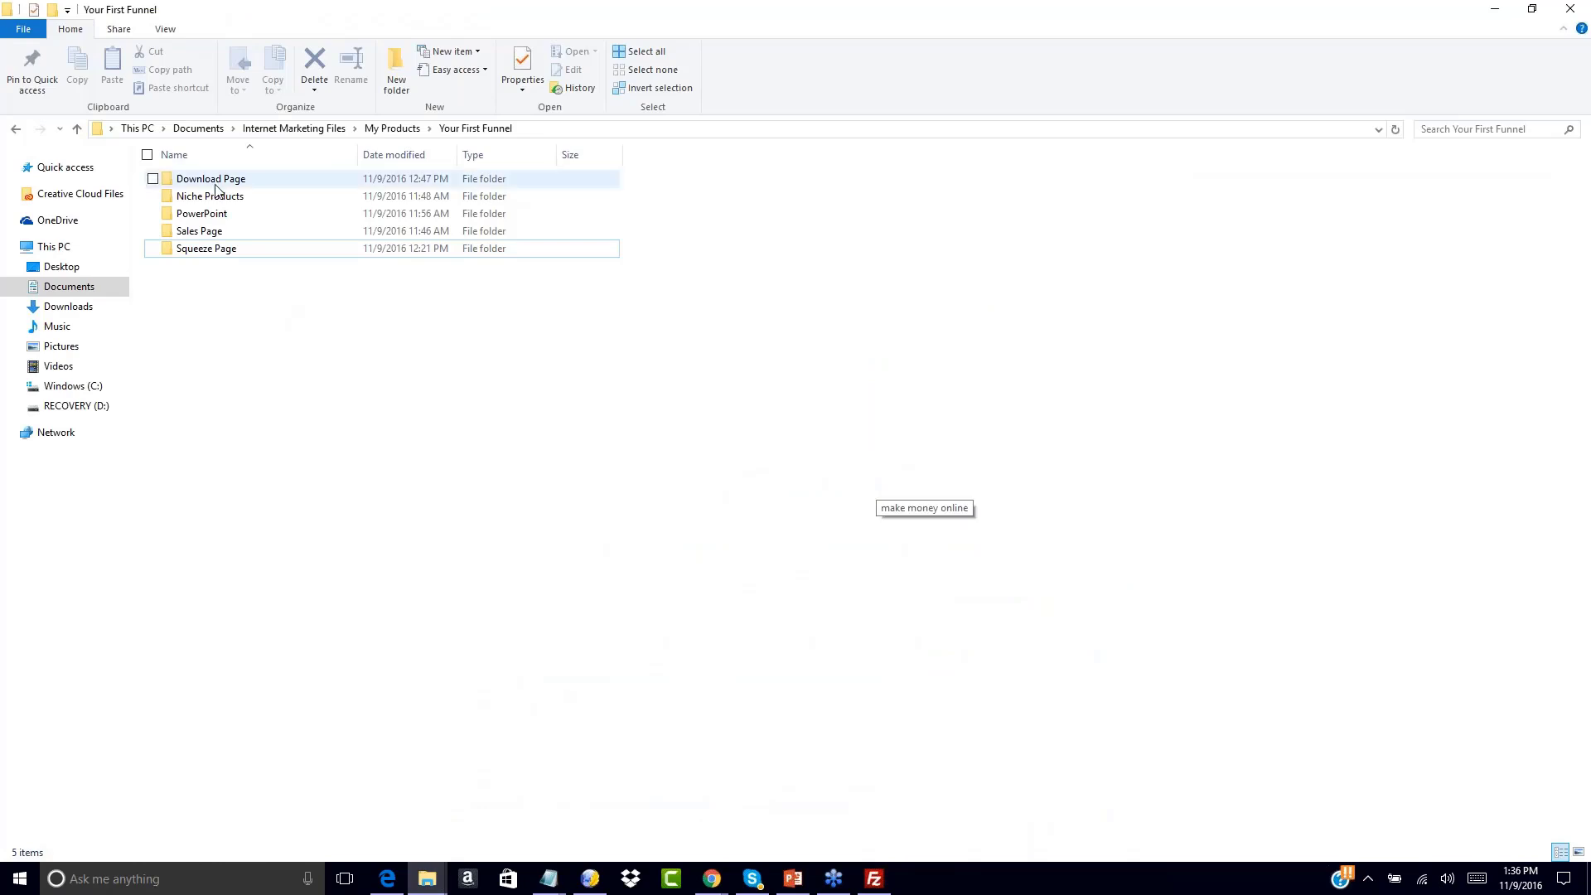
{"action": "left_click", "coordinate": [213, 231]}
{"action": "double_click", "coordinate": [213, 230]}
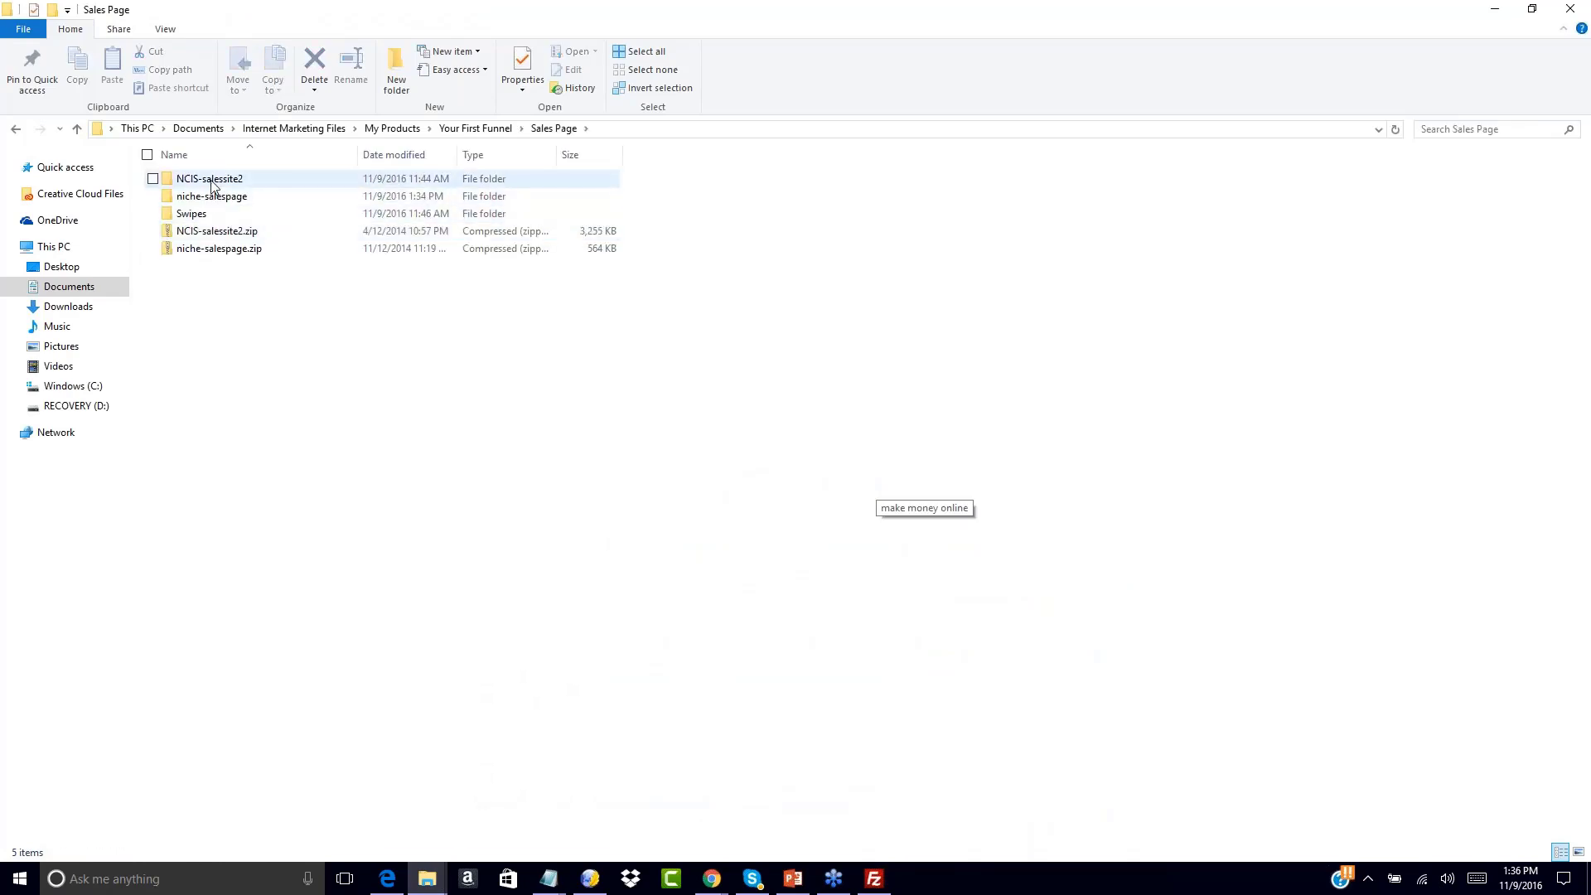
{"action": "double_click", "coordinate": [209, 182]}
{"action": "double_click", "coordinate": [200, 180]}
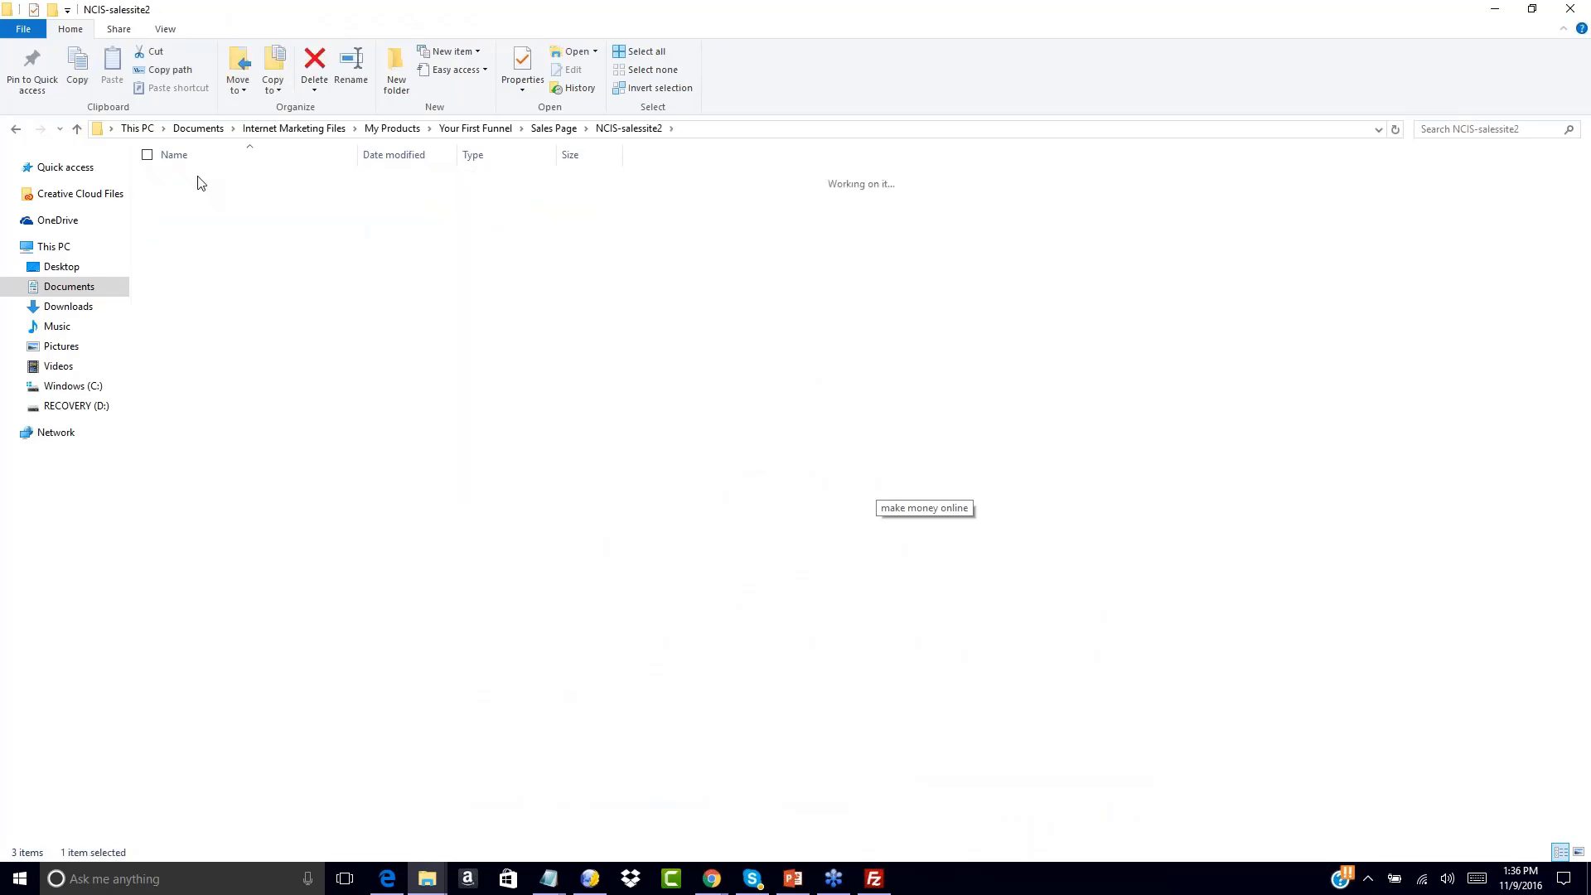
{"action": "double_click", "coordinate": [222, 266]}
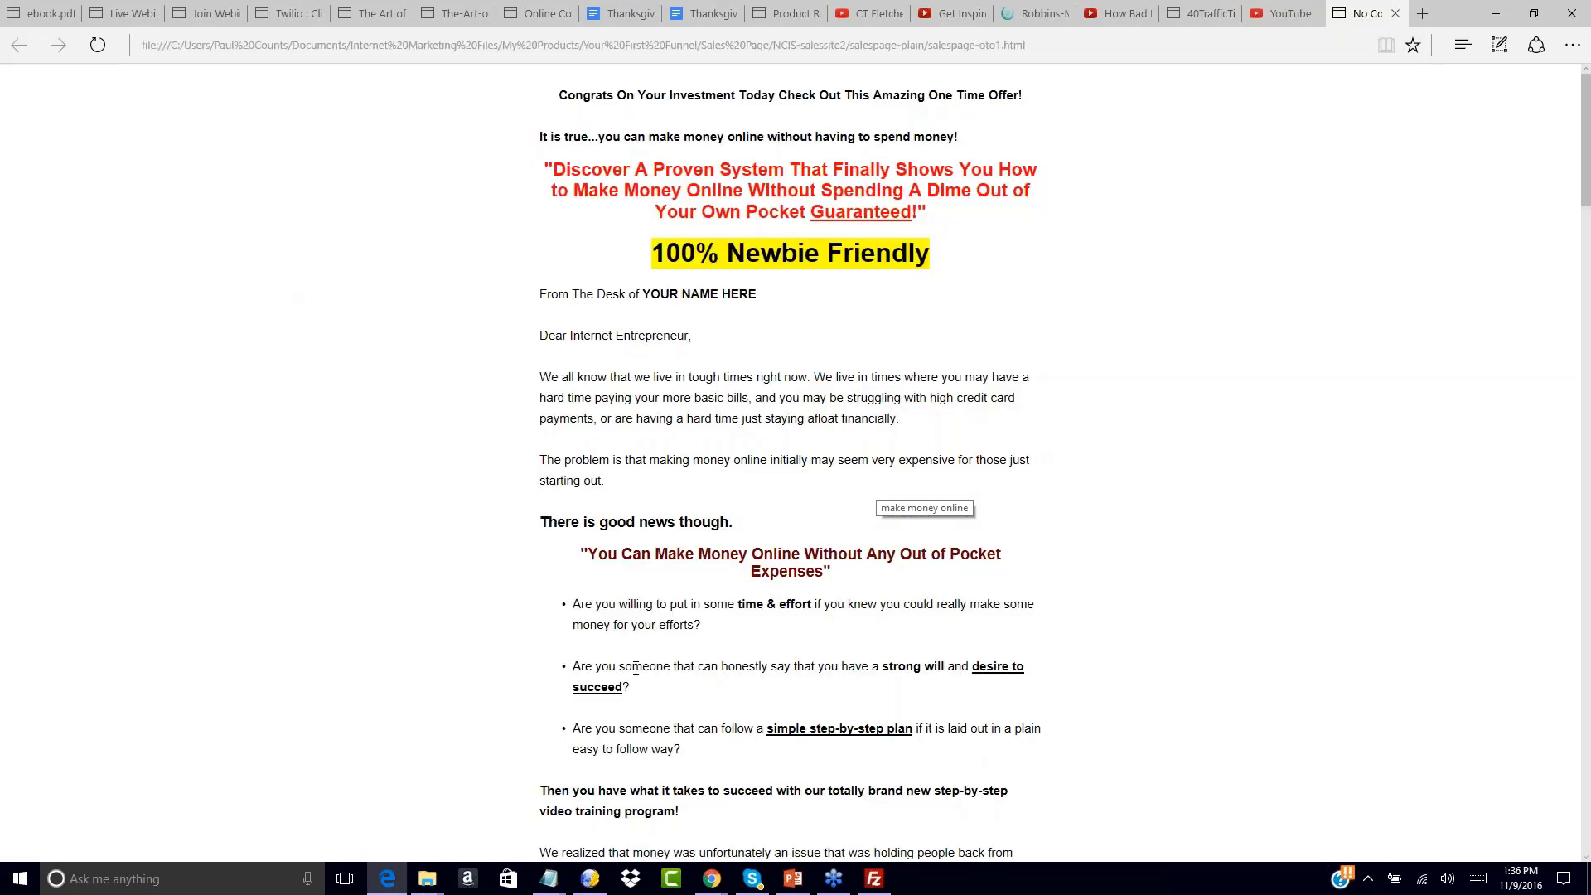
Follow salespage-oto1's No, Thanks link to the second offer page
{"action": "mouse_move", "coordinate": [431, 885]}
{"action": "scroll", "coordinate": [809, 344], "scroll_direction": "down", "scroll_amount": 3}
{"action": "scroll", "coordinate": [696, 776], "scroll_direction": "down", "scroll_amount": 20}
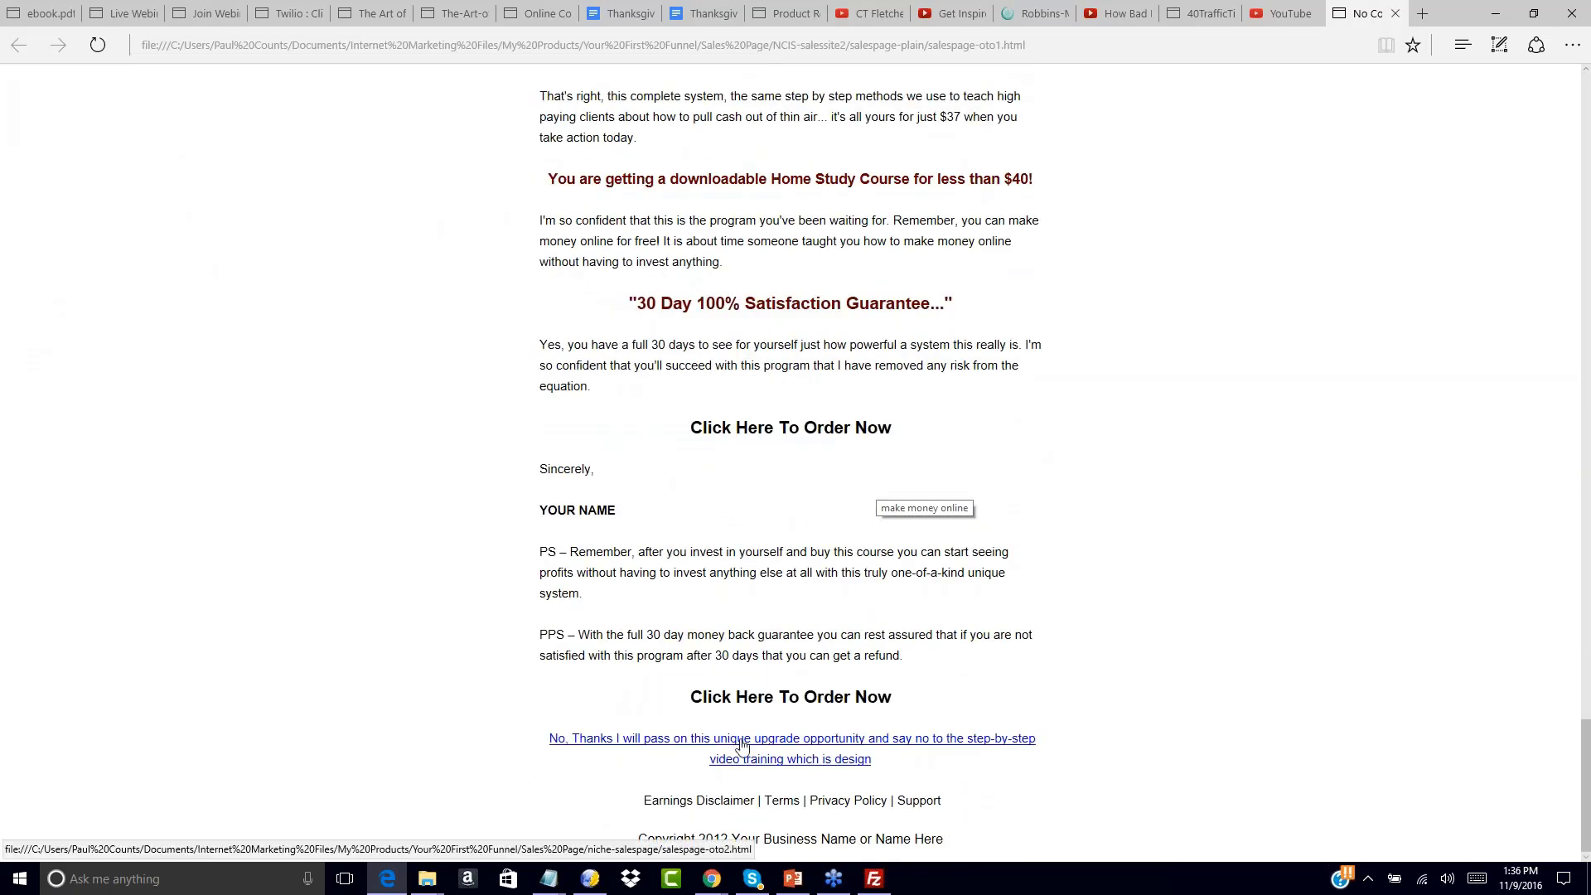
{"action": "left_click", "coordinate": [741, 746]}
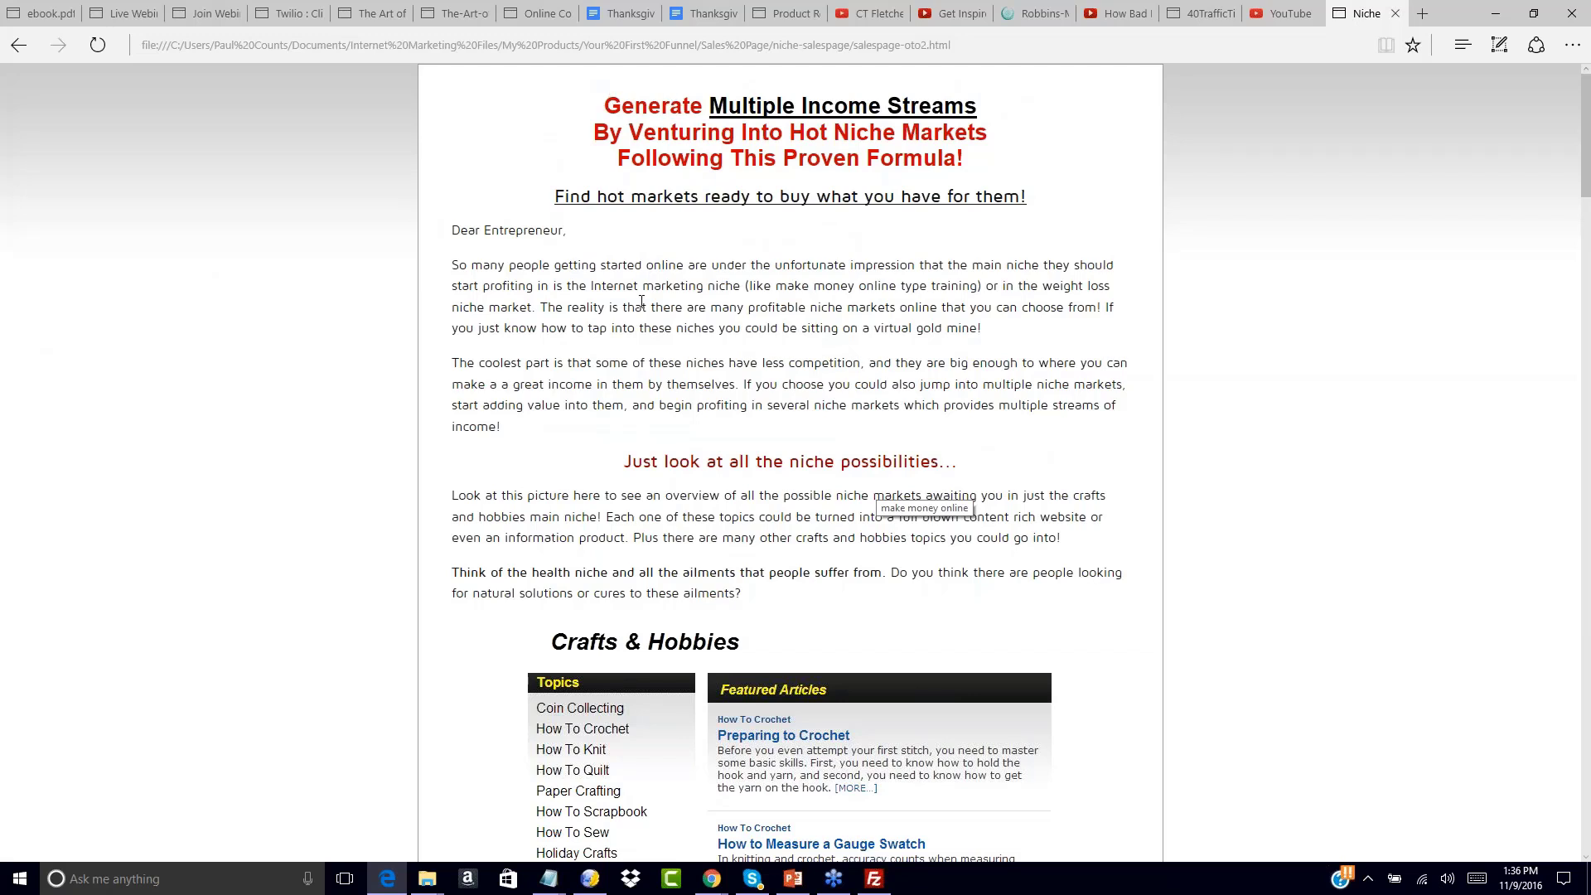
Follow the No Thank! link to the niche download page and scroll through it
{"action": "scroll", "coordinate": [641, 302], "scroll_direction": "down", "scroll_amount": 20}
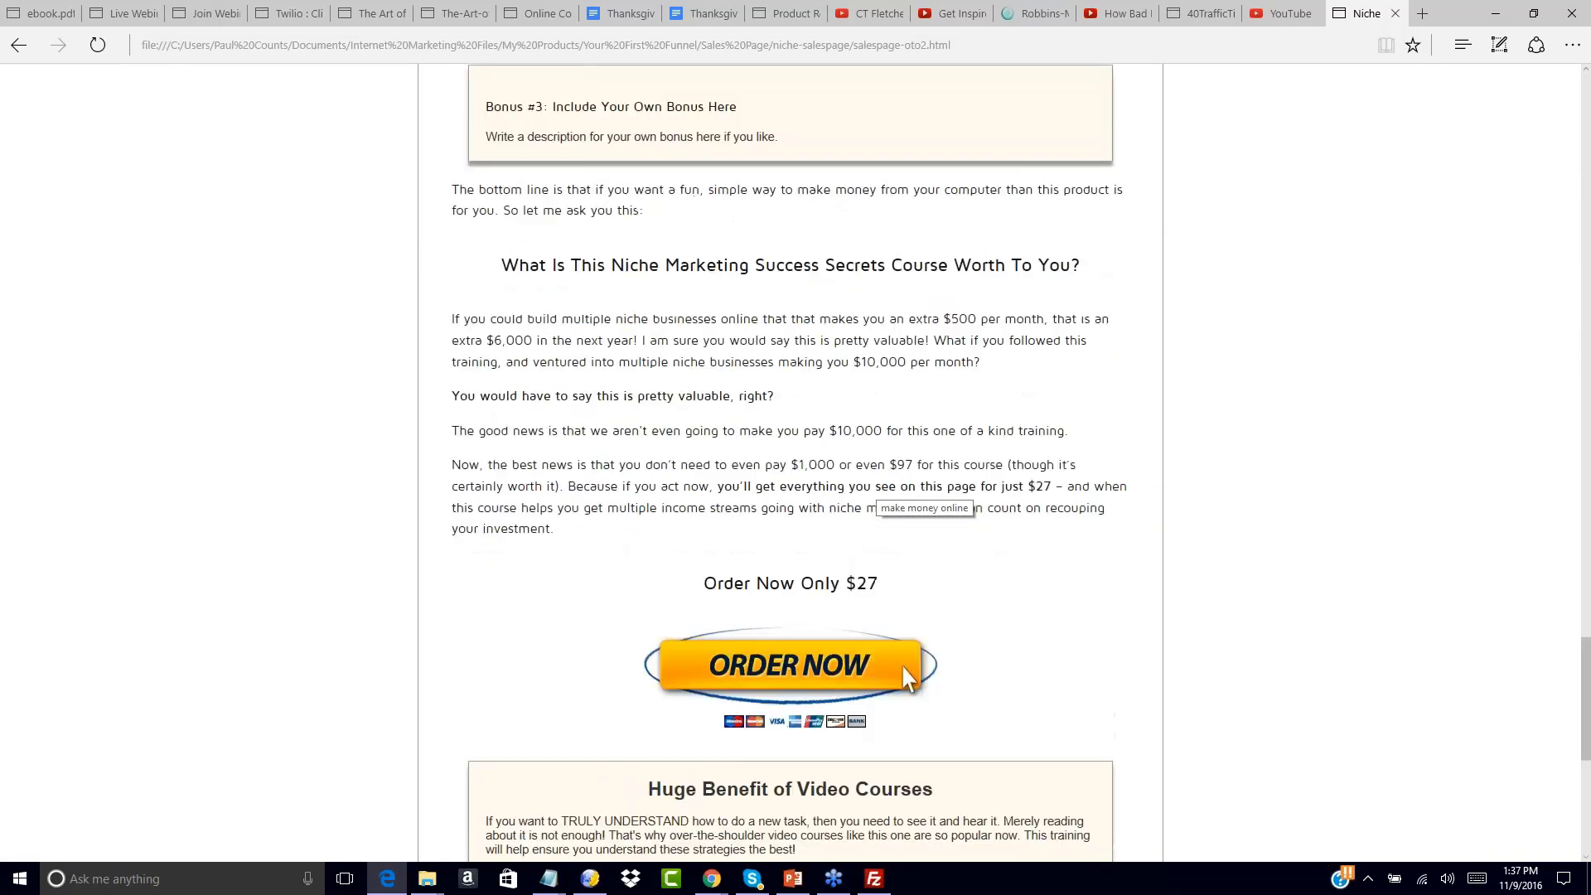
{"action": "scroll", "coordinate": [684, 357], "scroll_direction": "down", "scroll_amount": 7}
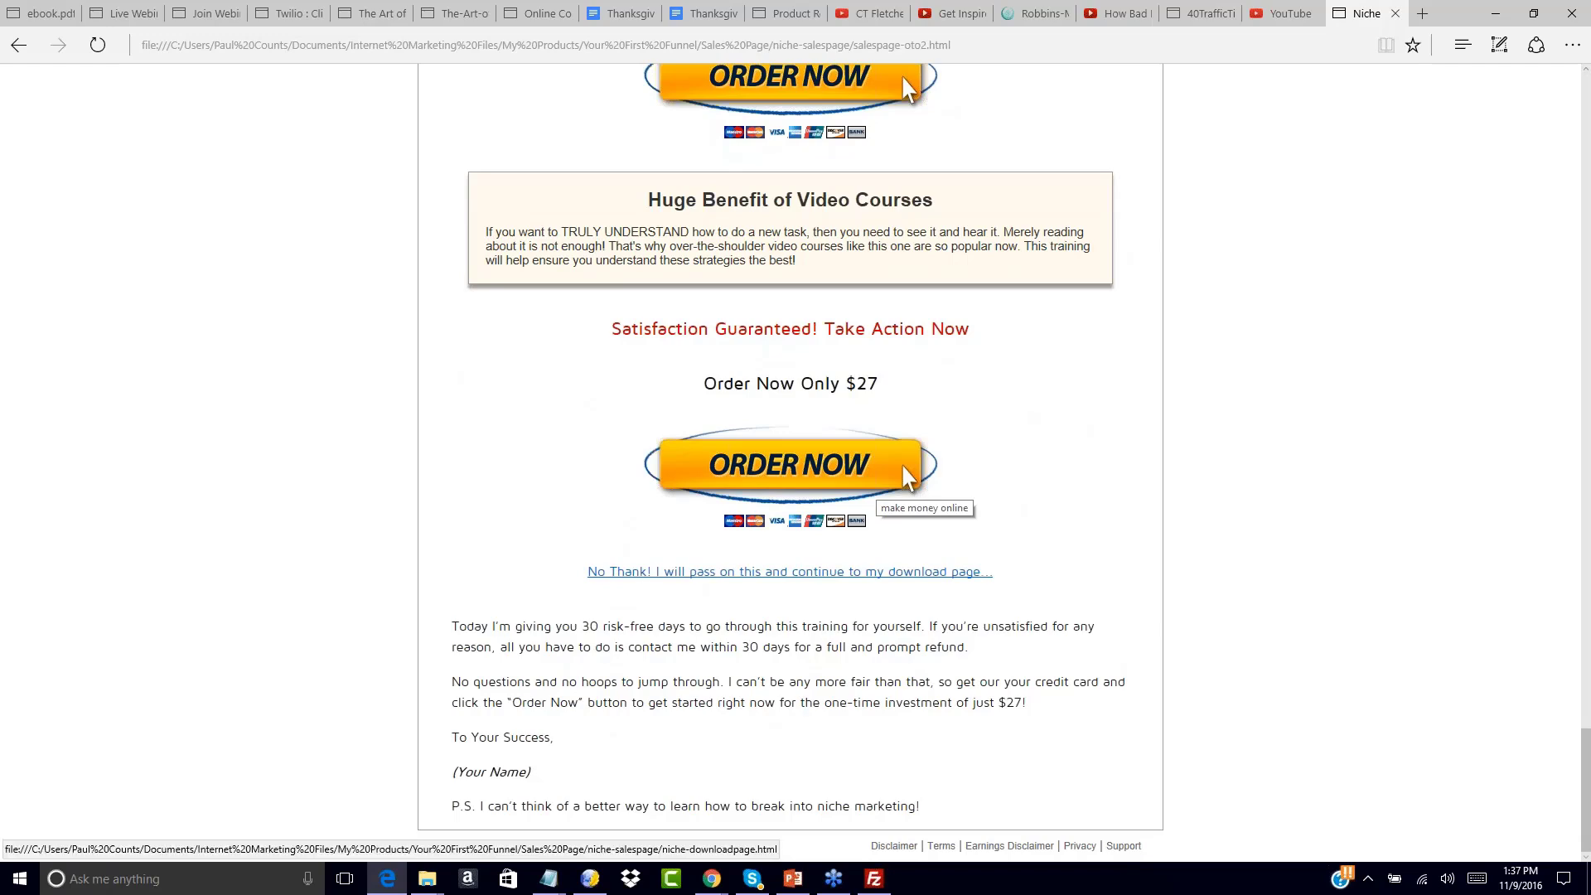
{"action": "left_click", "coordinate": [663, 576]}
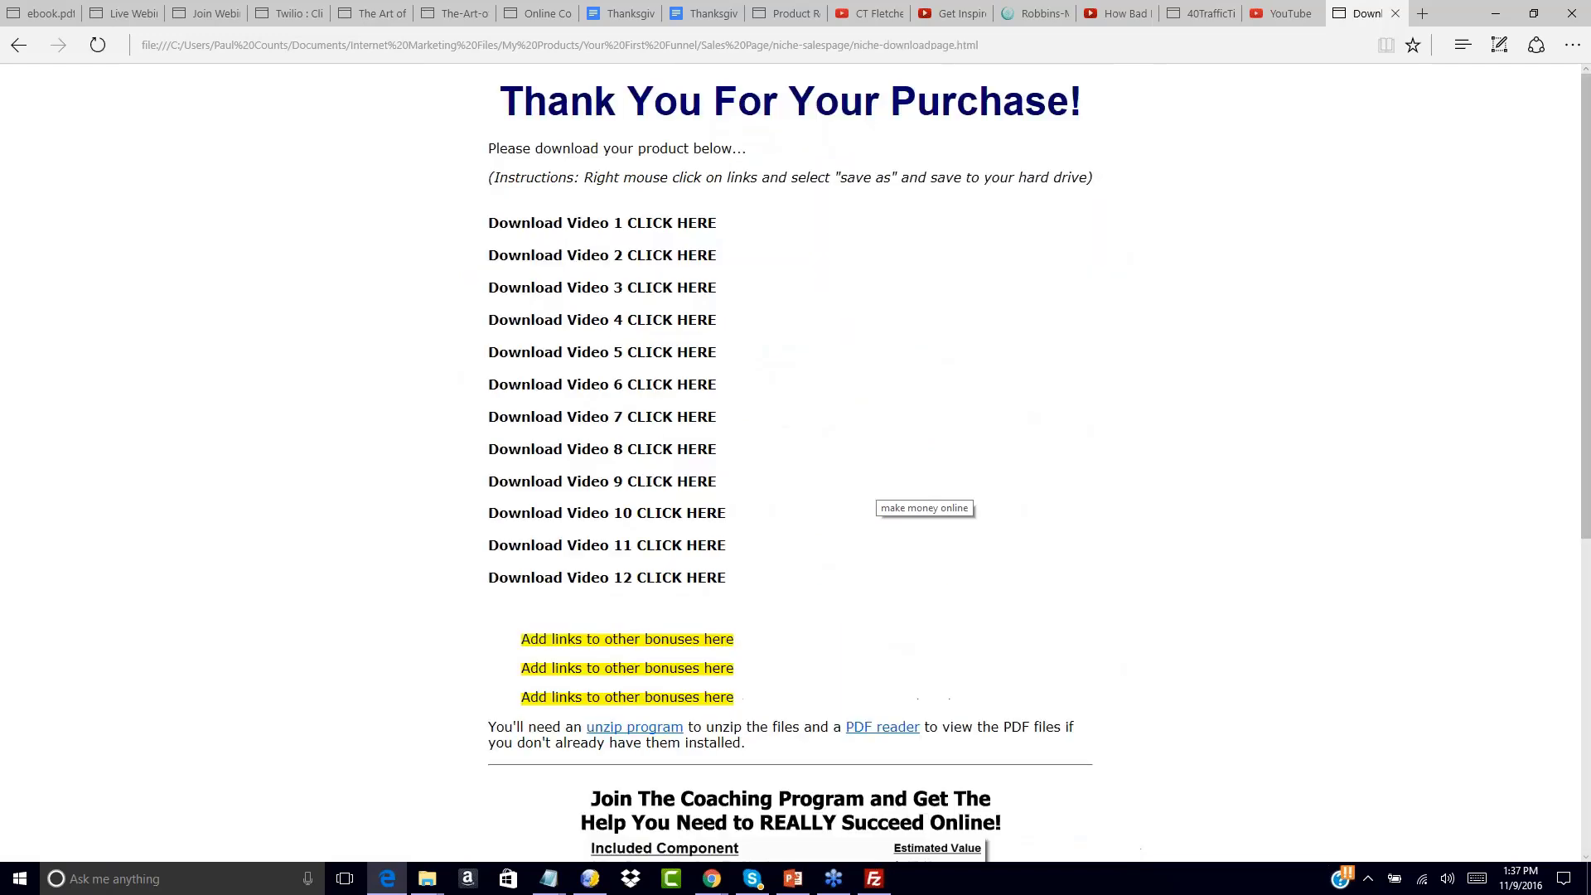
{"action": "scroll", "coordinate": [681, 234], "scroll_direction": "down", "scroll_amount": 6}
{"action": "scroll", "coordinate": [673, 472], "scroll_direction": "up", "scroll_amount": 1}
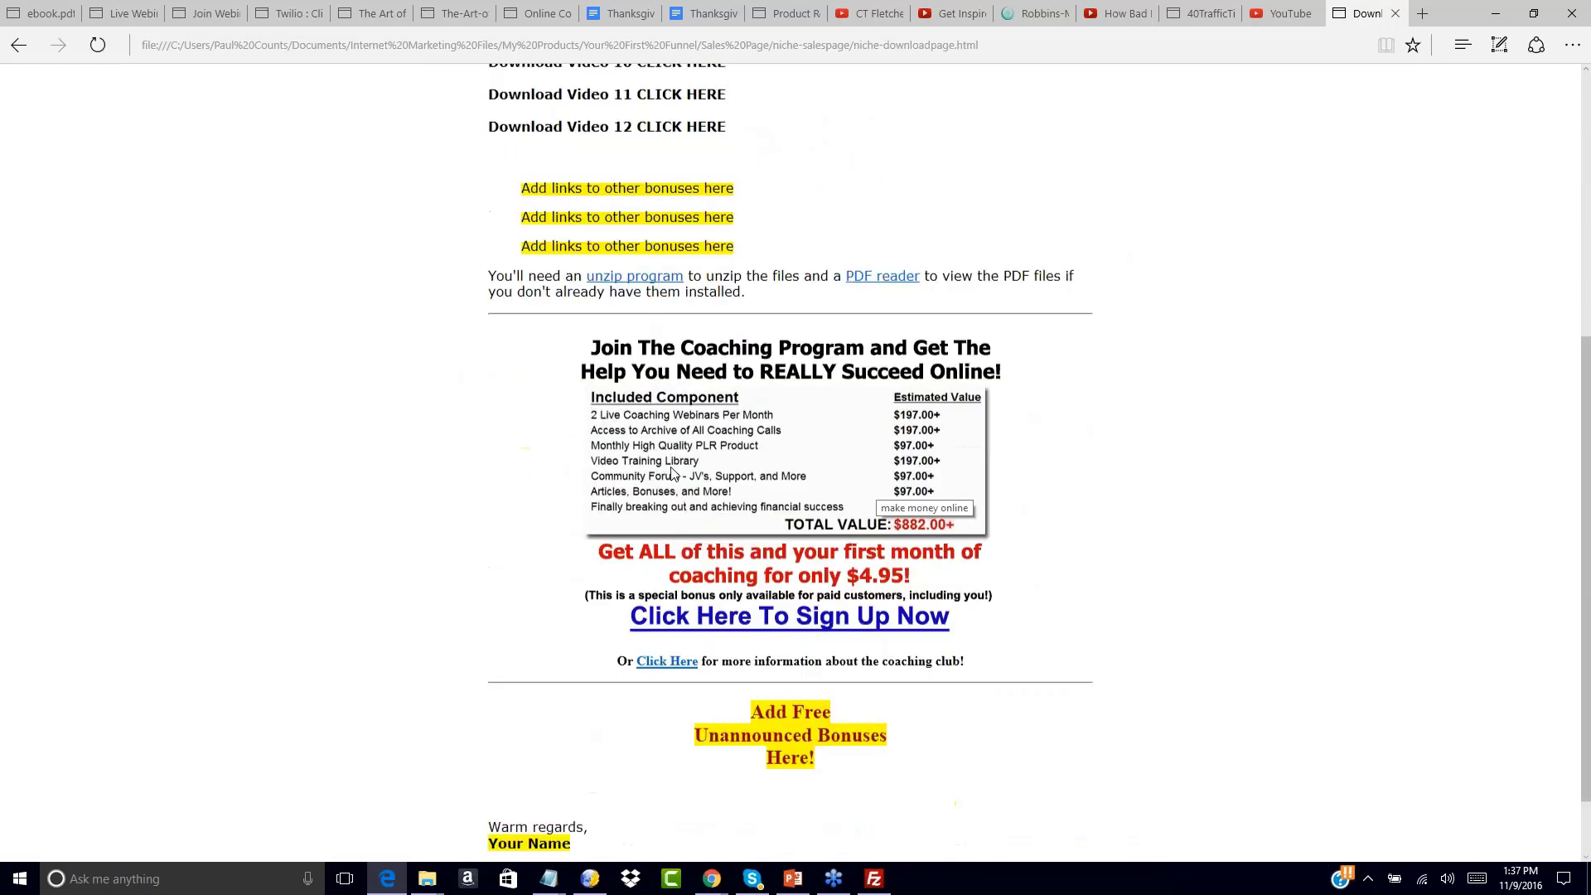
{"action": "scroll", "coordinate": [671, 472], "scroll_direction": "up", "scroll_amount": 5}
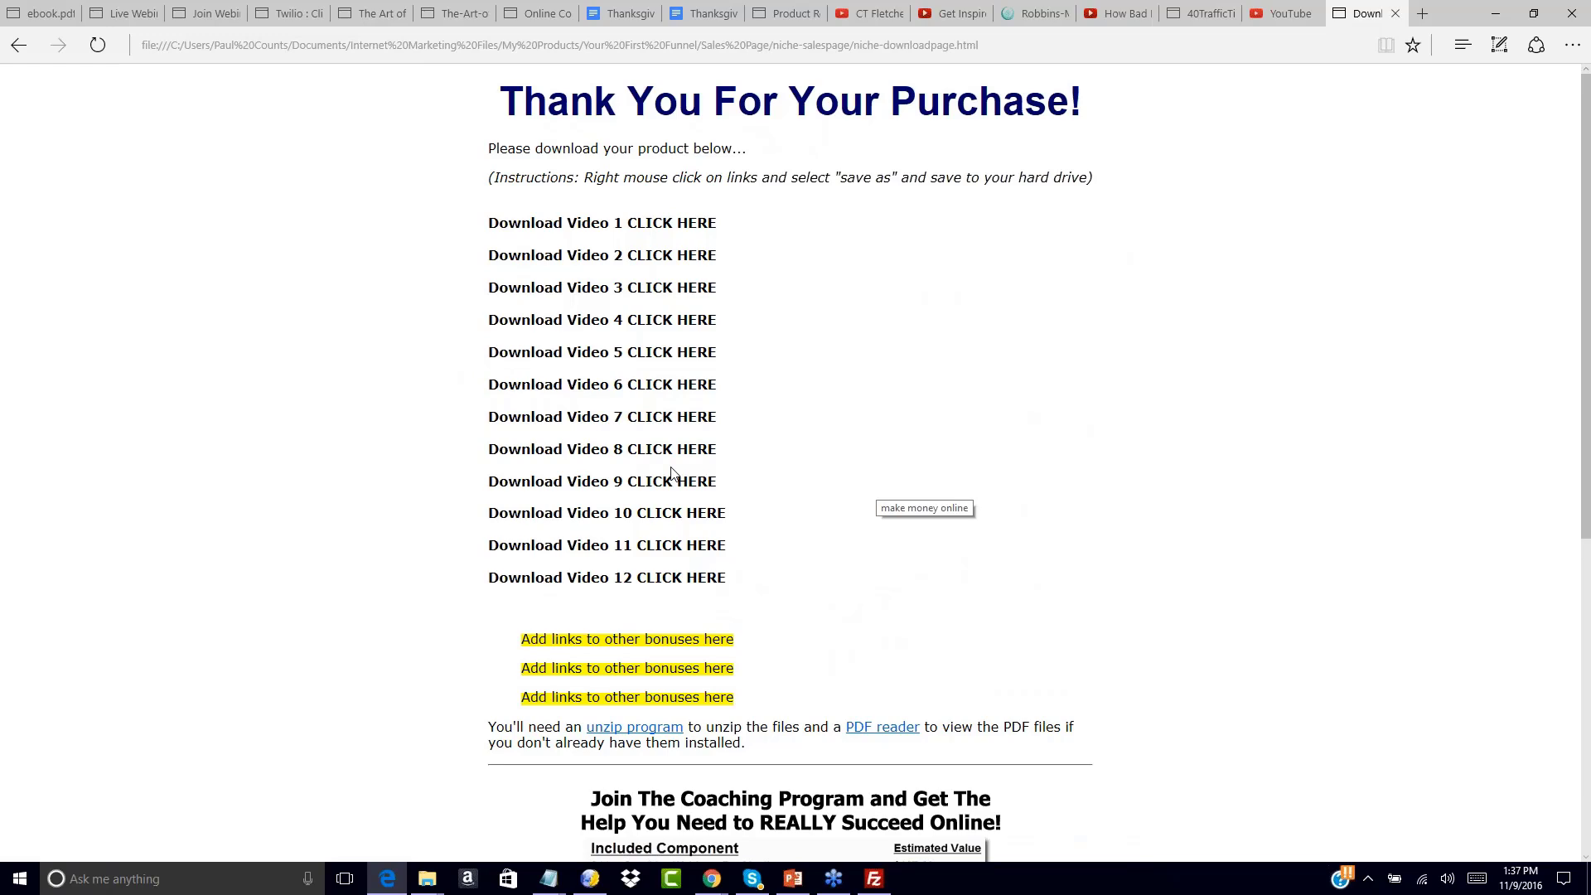
Go back to salespage-oto2.html and scroll through the Generate Multiple Income Streams page to recheck its link
{"action": "left_click", "coordinate": [12, 48]}
{"action": "scroll", "coordinate": [691, 305], "scroll_direction": "up", "scroll_amount": 8}
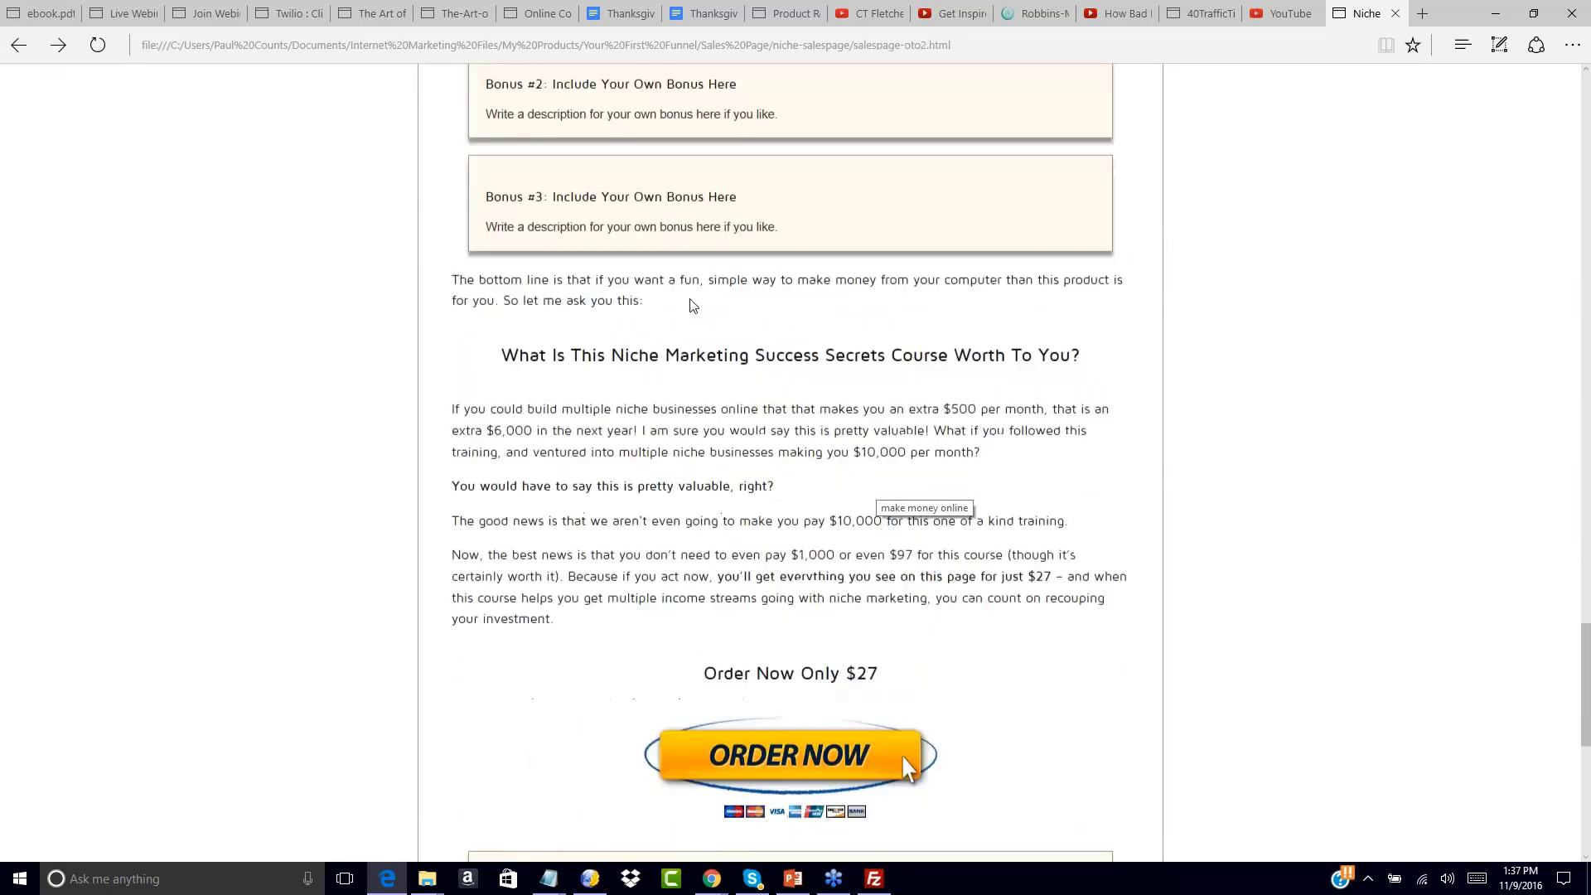
{"action": "scroll", "coordinate": [692, 305], "scroll_direction": "up", "scroll_amount": 15}
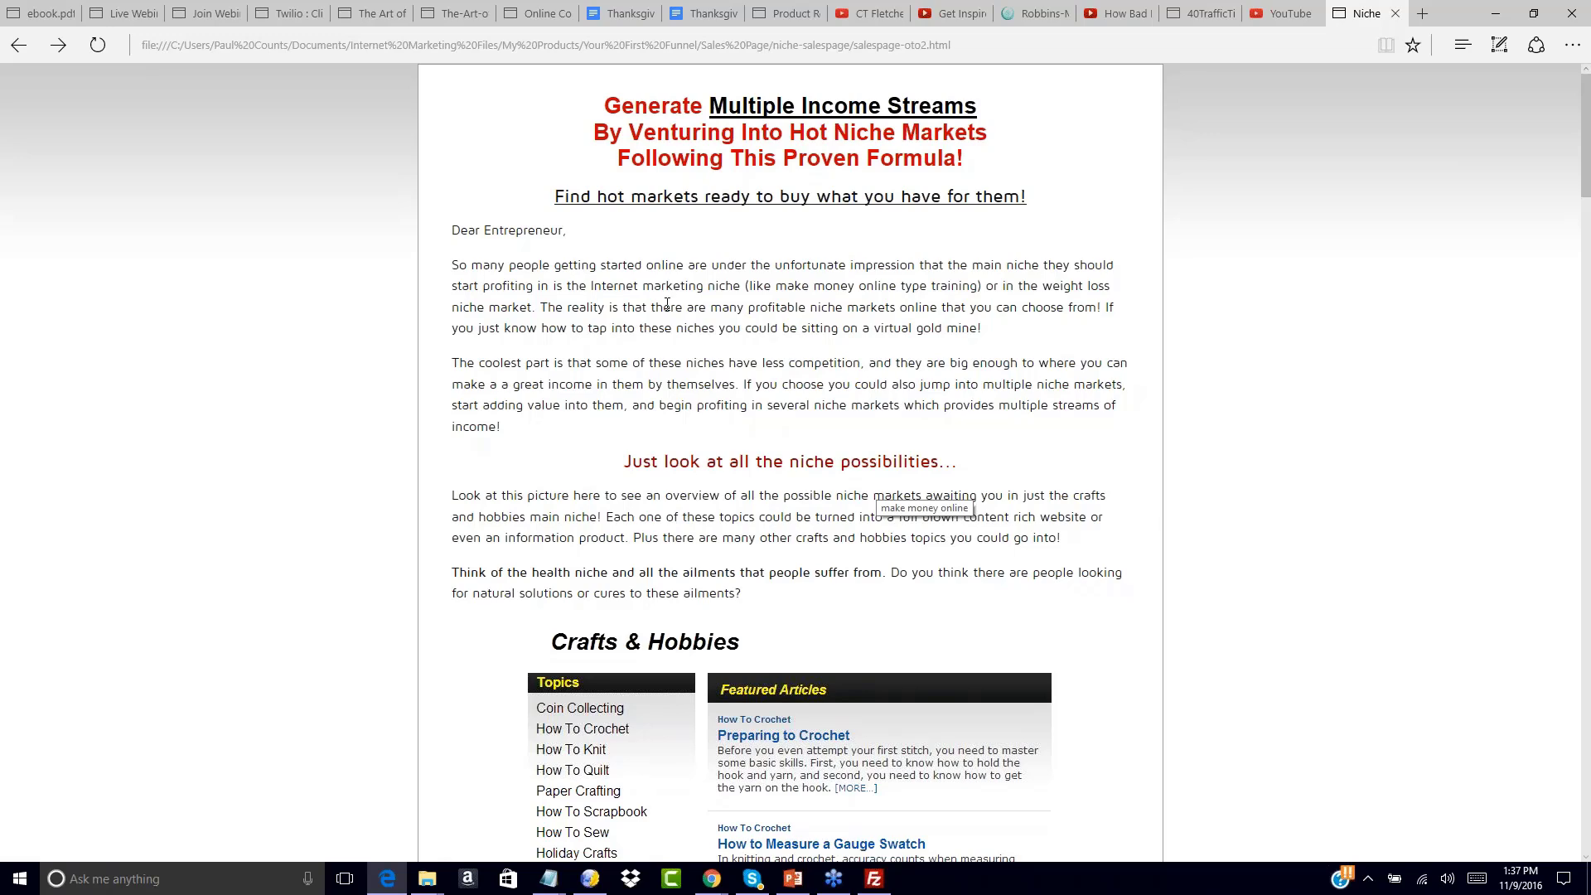
{"action": "scroll", "coordinate": [597, 390], "scroll_direction": "down", "scroll_amount": 20}
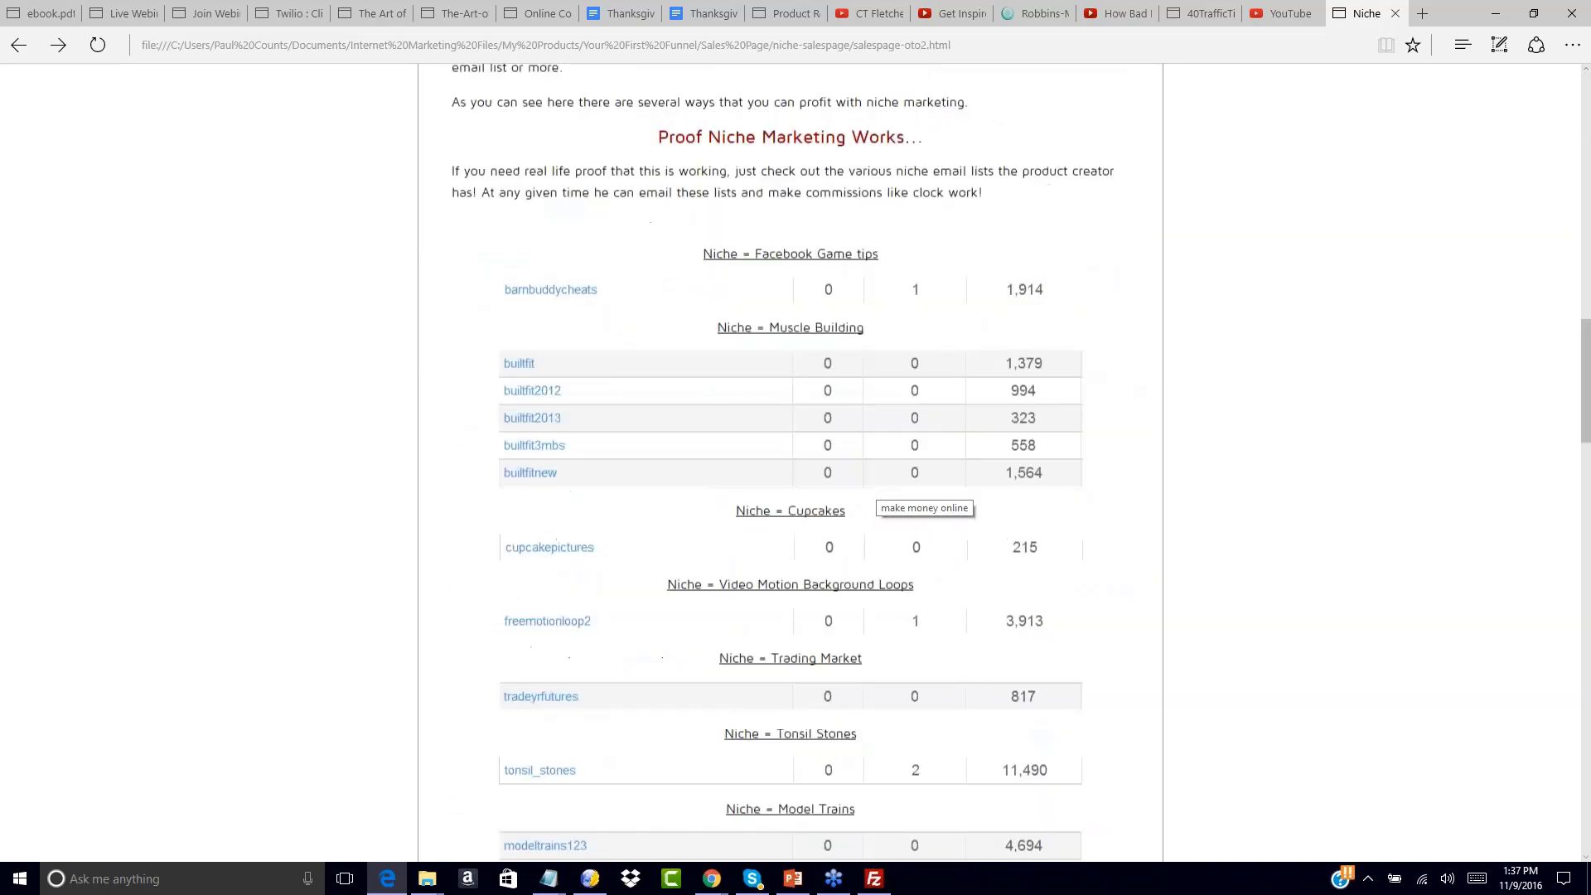
{"action": "scroll", "coordinate": [879, 497], "scroll_direction": "down", "scroll_amount": 1}
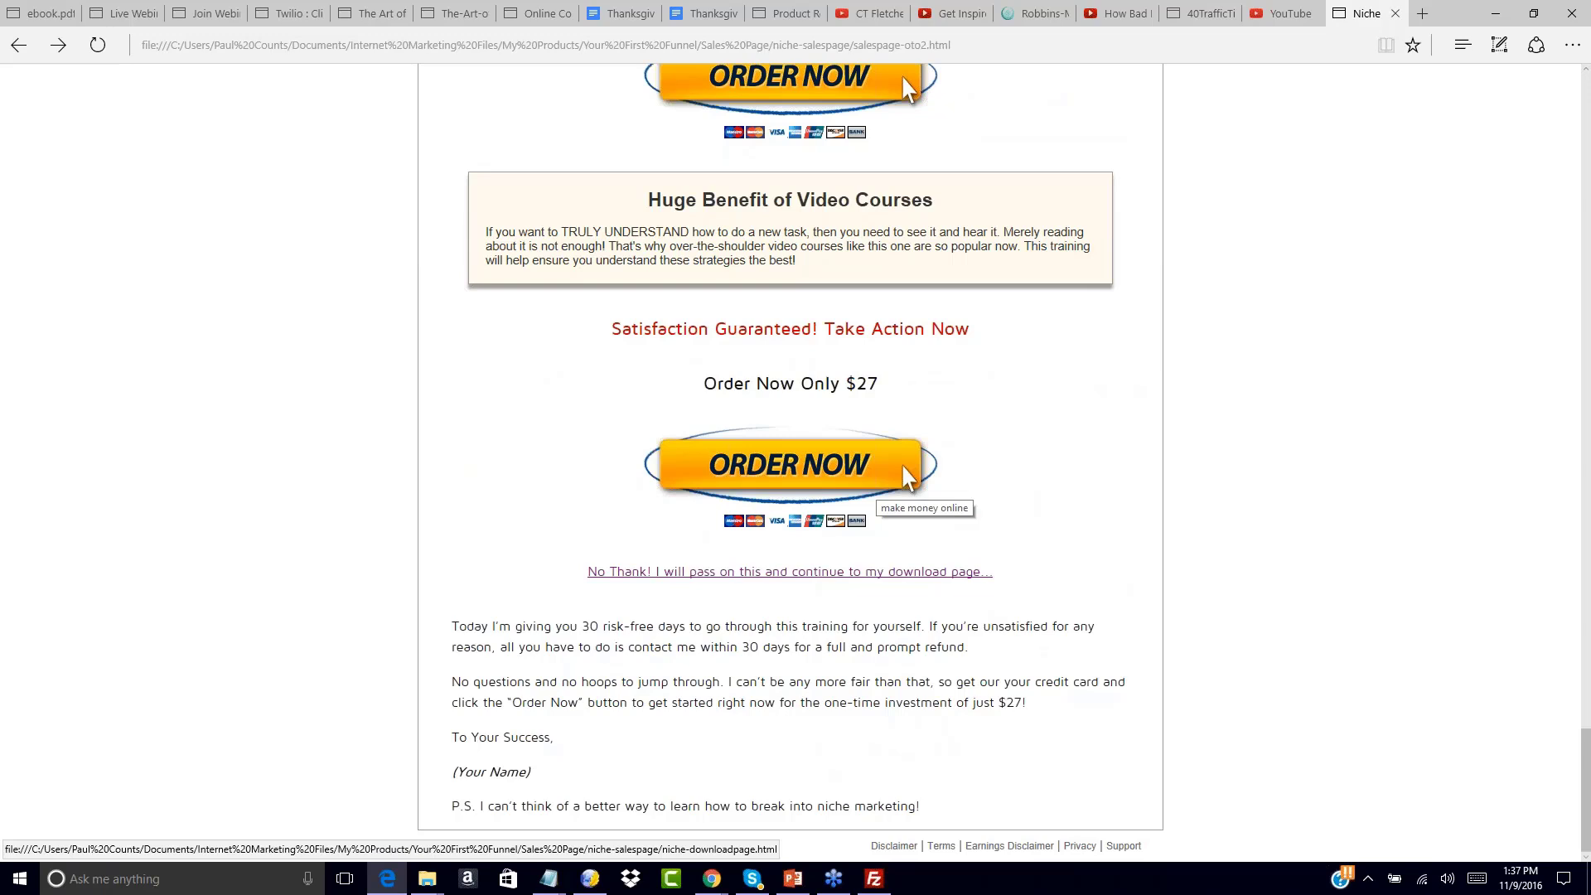
{"action": "scroll", "coordinate": [820, 504], "scroll_direction": "up", "scroll_amount": 8}
{"action": "scroll", "coordinate": [820, 504], "scroll_direction": "down", "scroll_amount": 8}
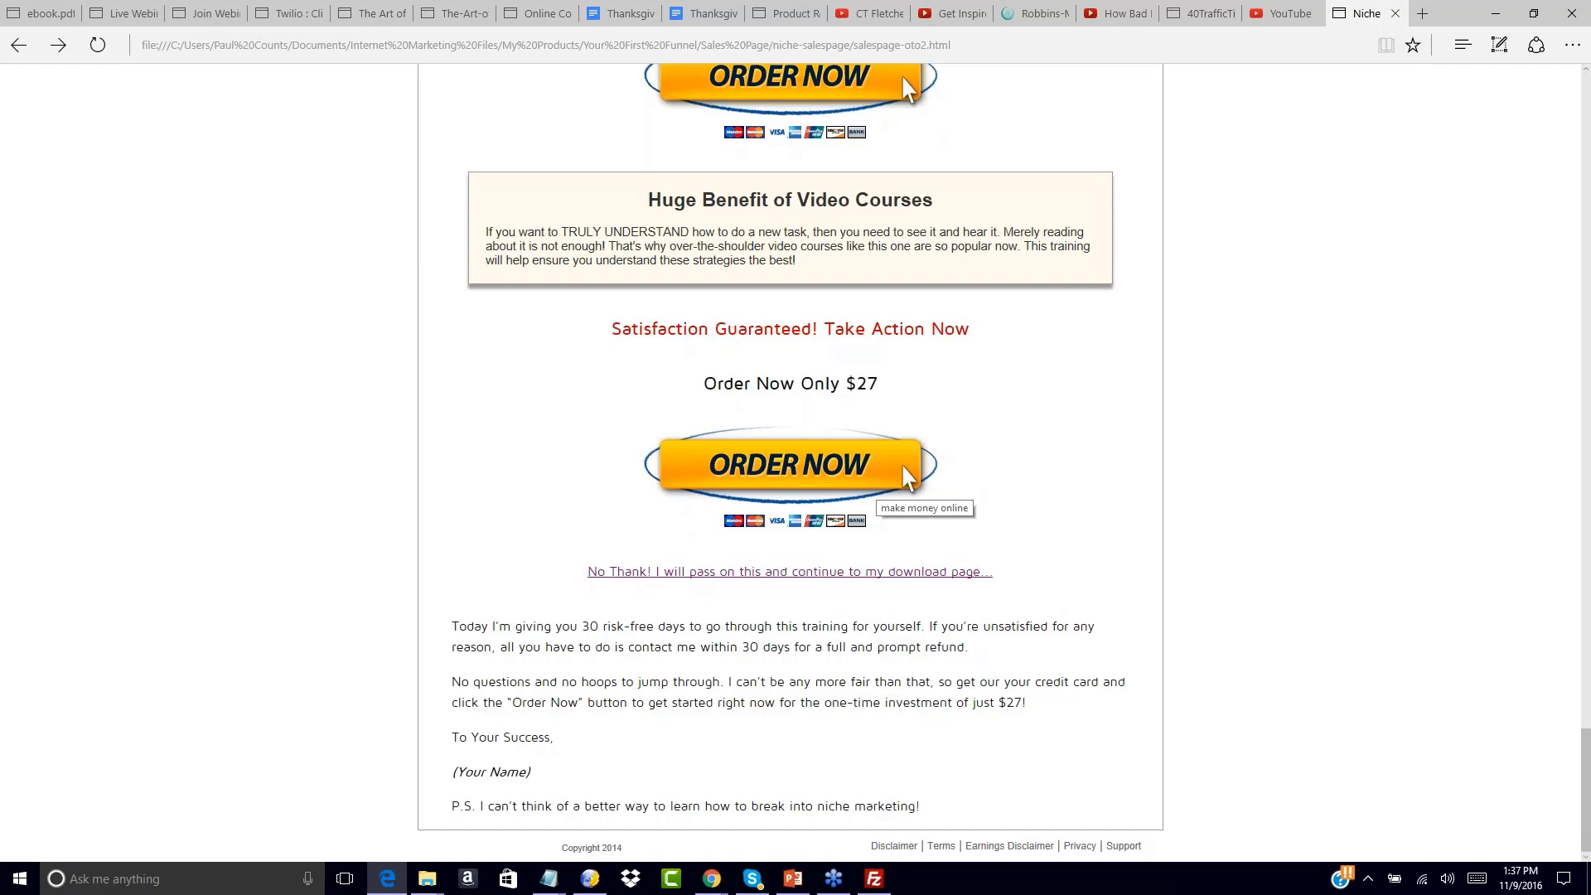
{"action": "scroll", "coordinate": [1097, 479], "scroll_direction": "up", "scroll_amount": 10}
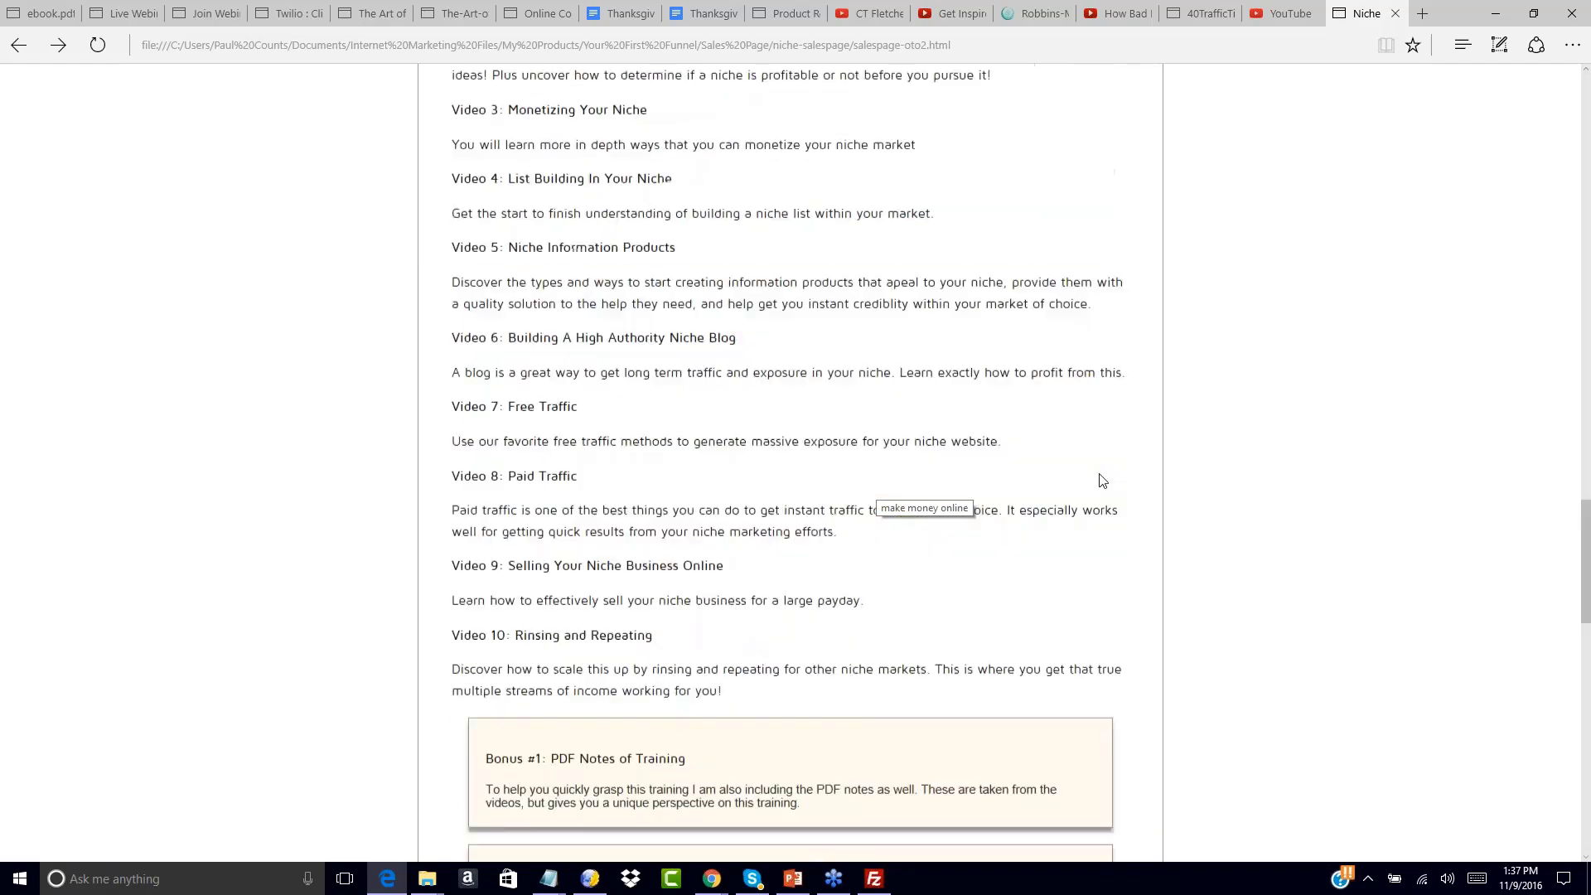
{"action": "scroll", "coordinate": [1102, 481], "scroll_direction": "up", "scroll_amount": 20}
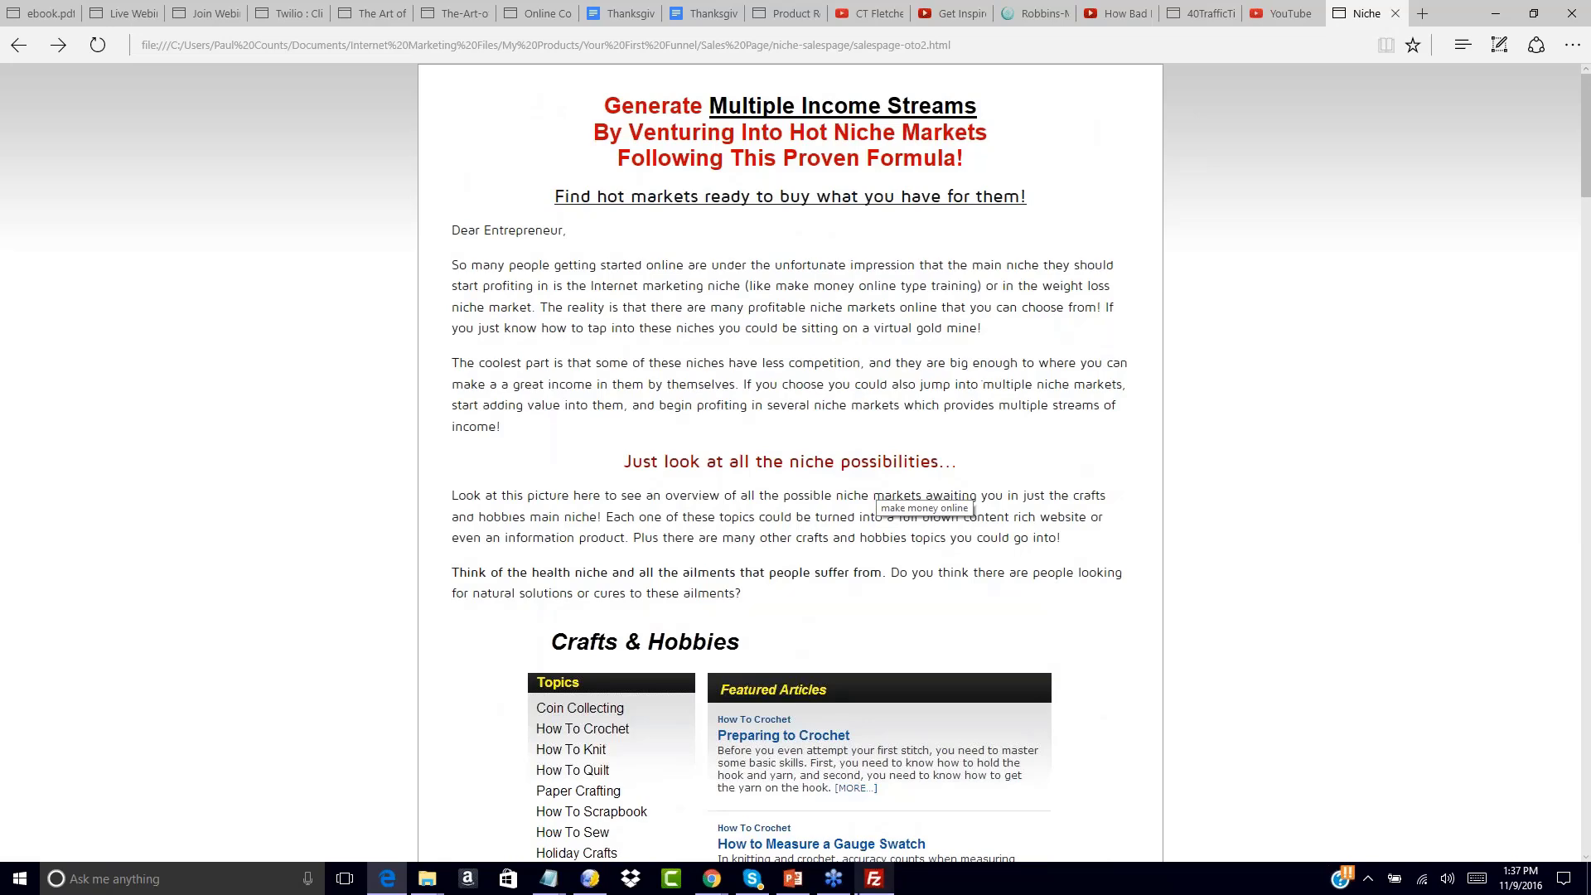
In Chrome, trim the download file name so imguruplr.com/freeoffer1 loads, and focus its Email field
{"action": "left_click", "coordinate": [800, 856]}
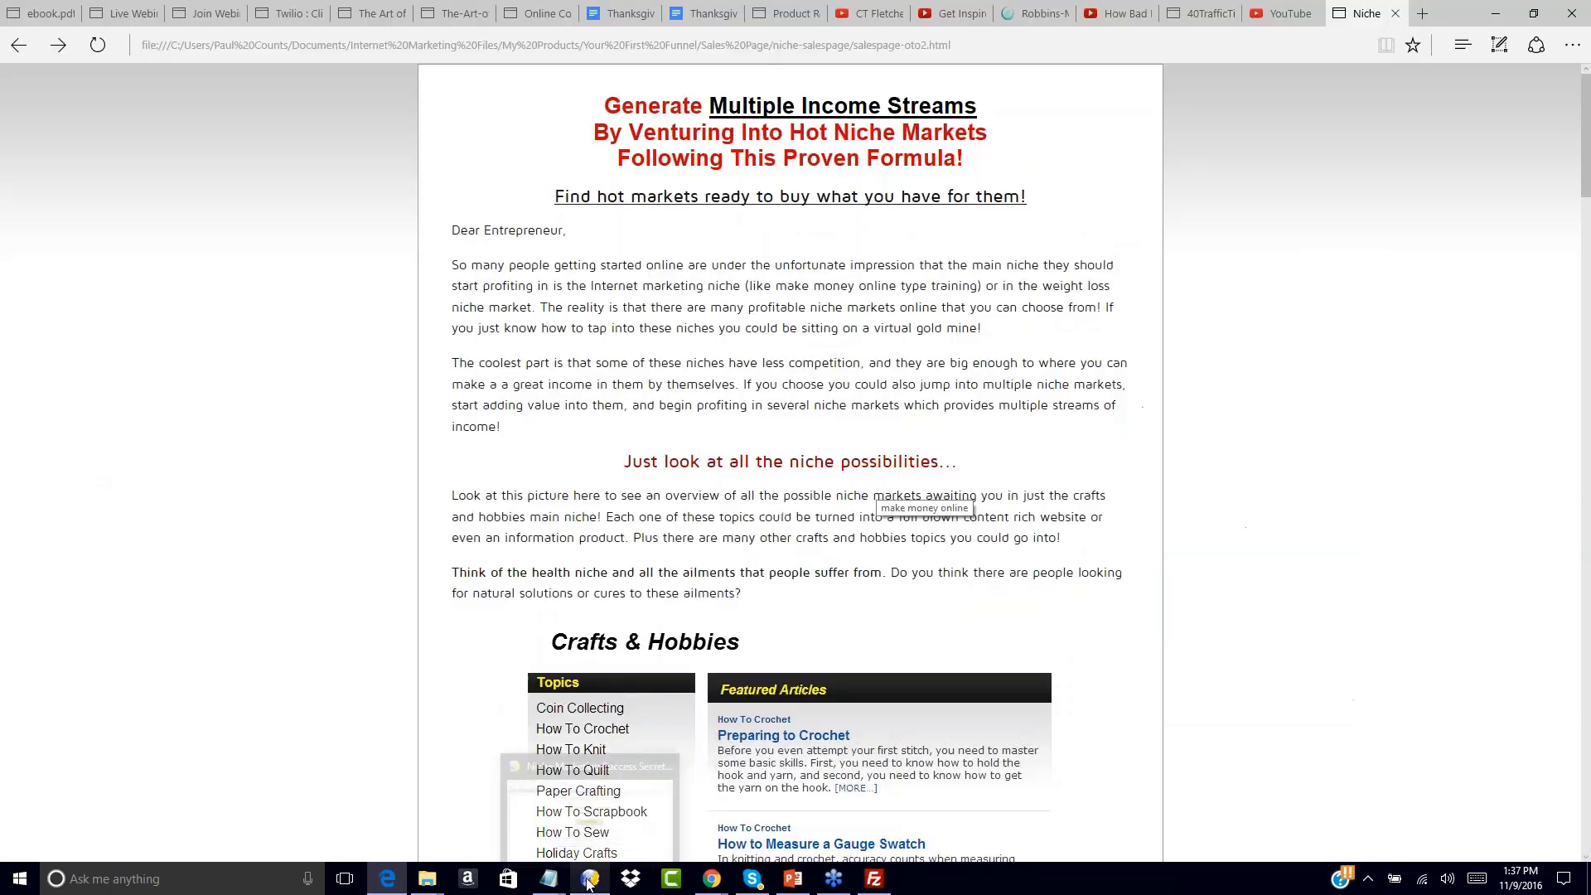
{"action": "mouse_move", "coordinate": [711, 879]}
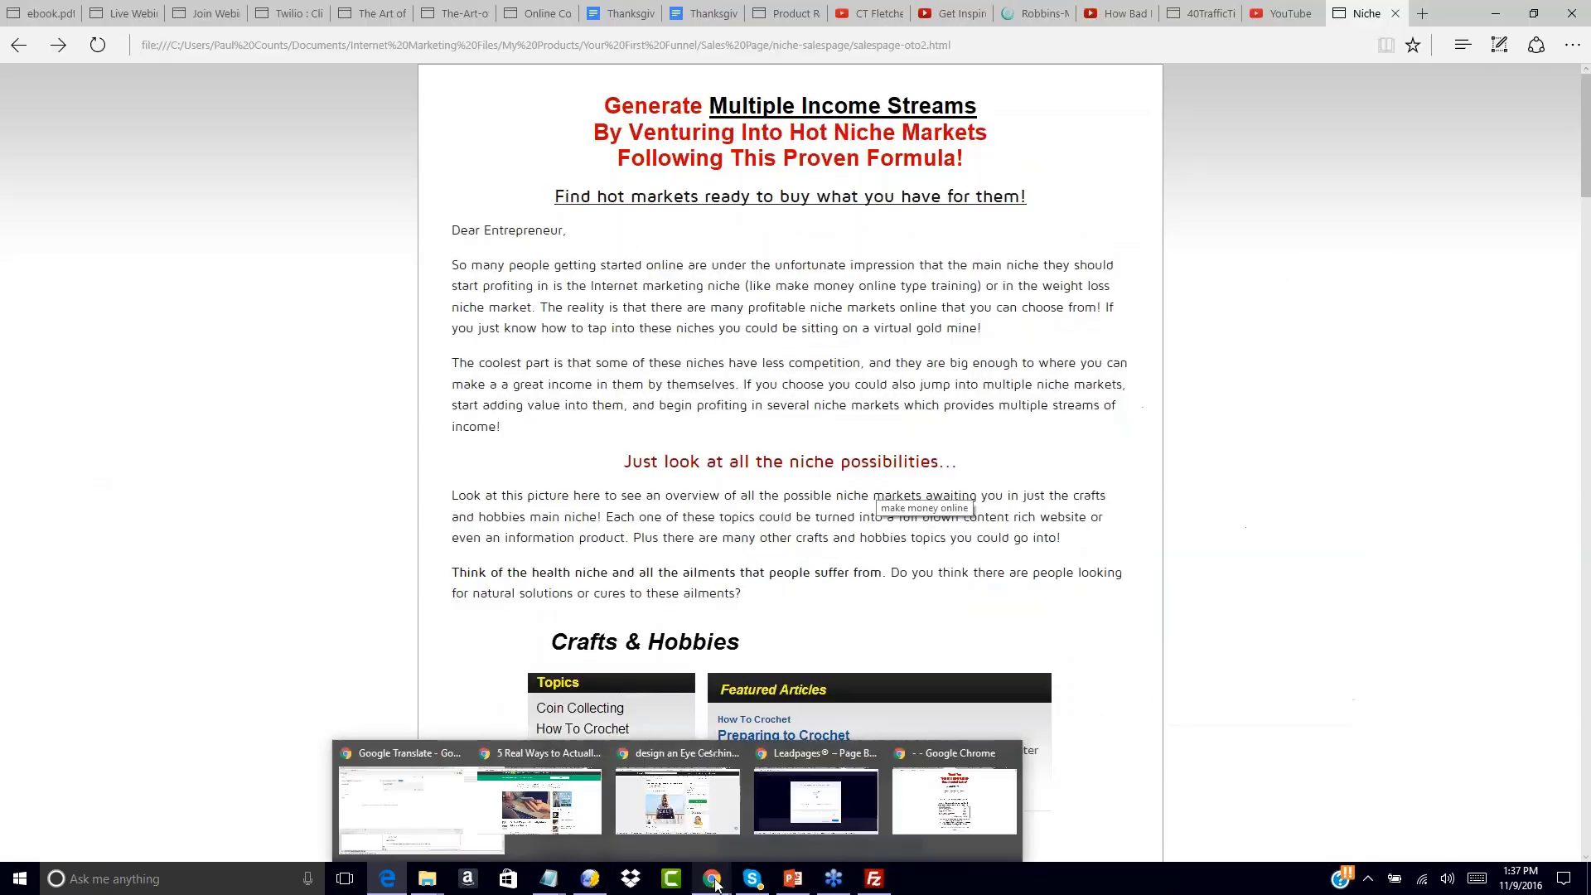
{"action": "left_click", "coordinate": [1017, 811]}
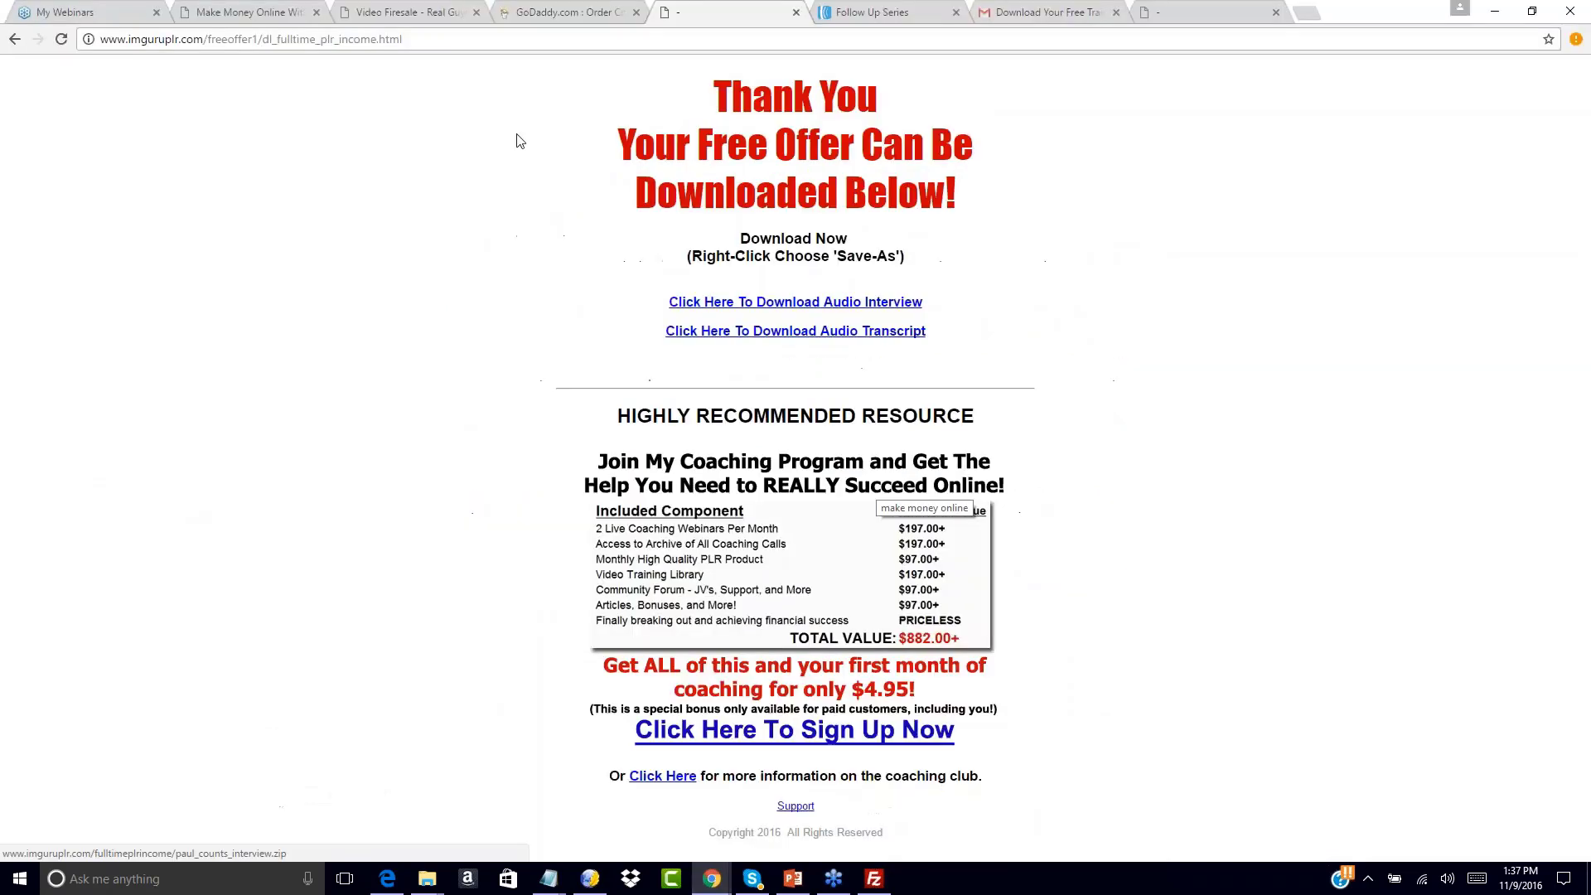
{"action": "left_click_drag", "start_coordinate": [264, 39], "coordinate": [509, 47]}
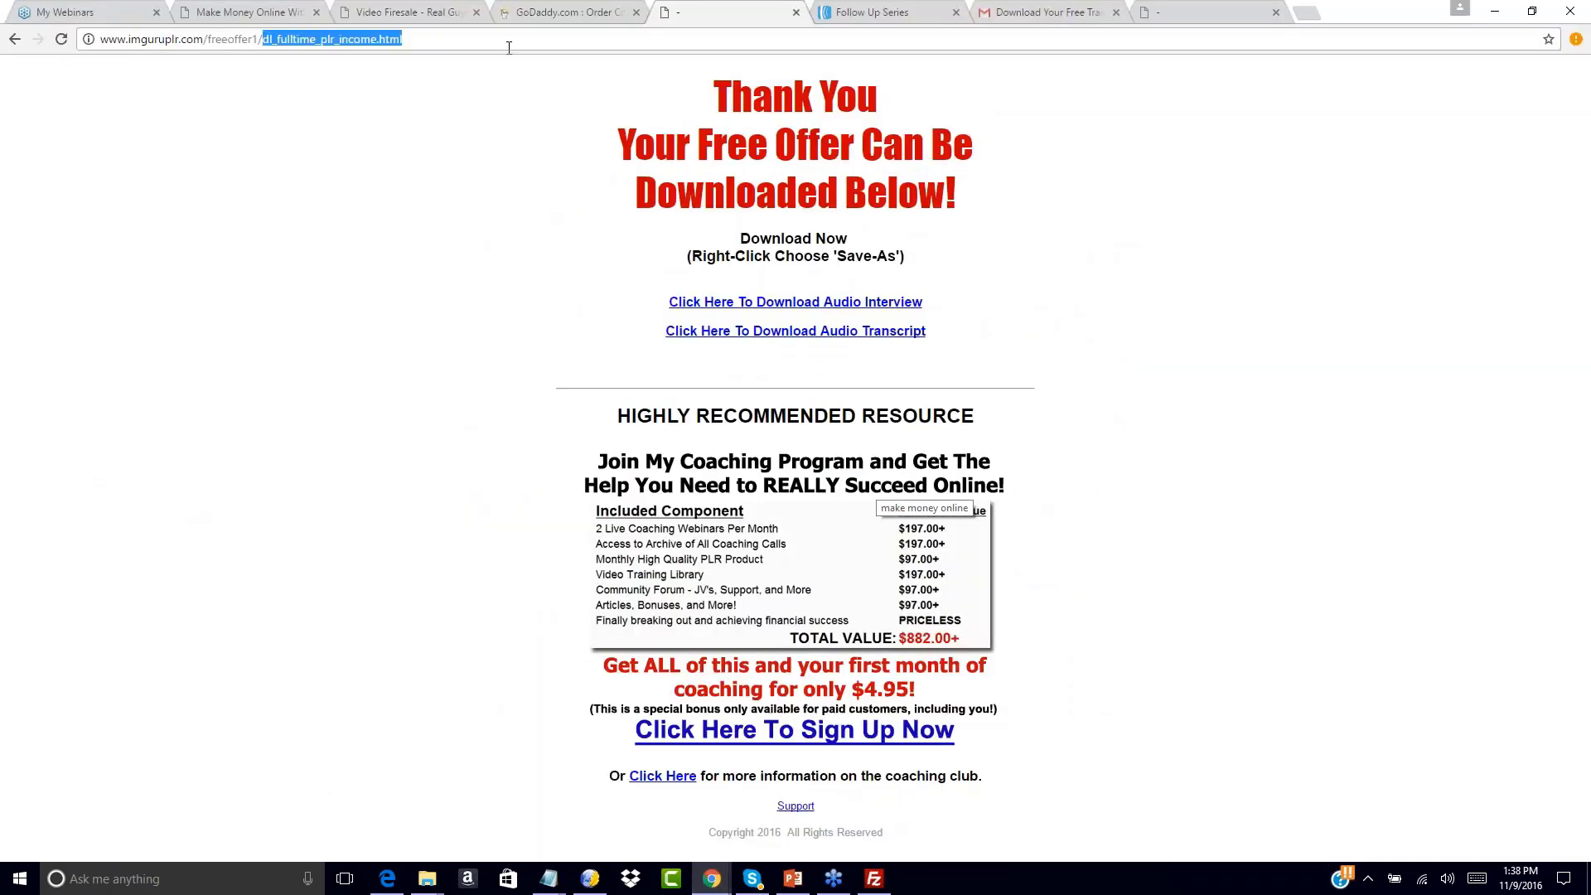
{"action": "key", "text": "BackSpace"}
{"action": "key", "text": "Return"}
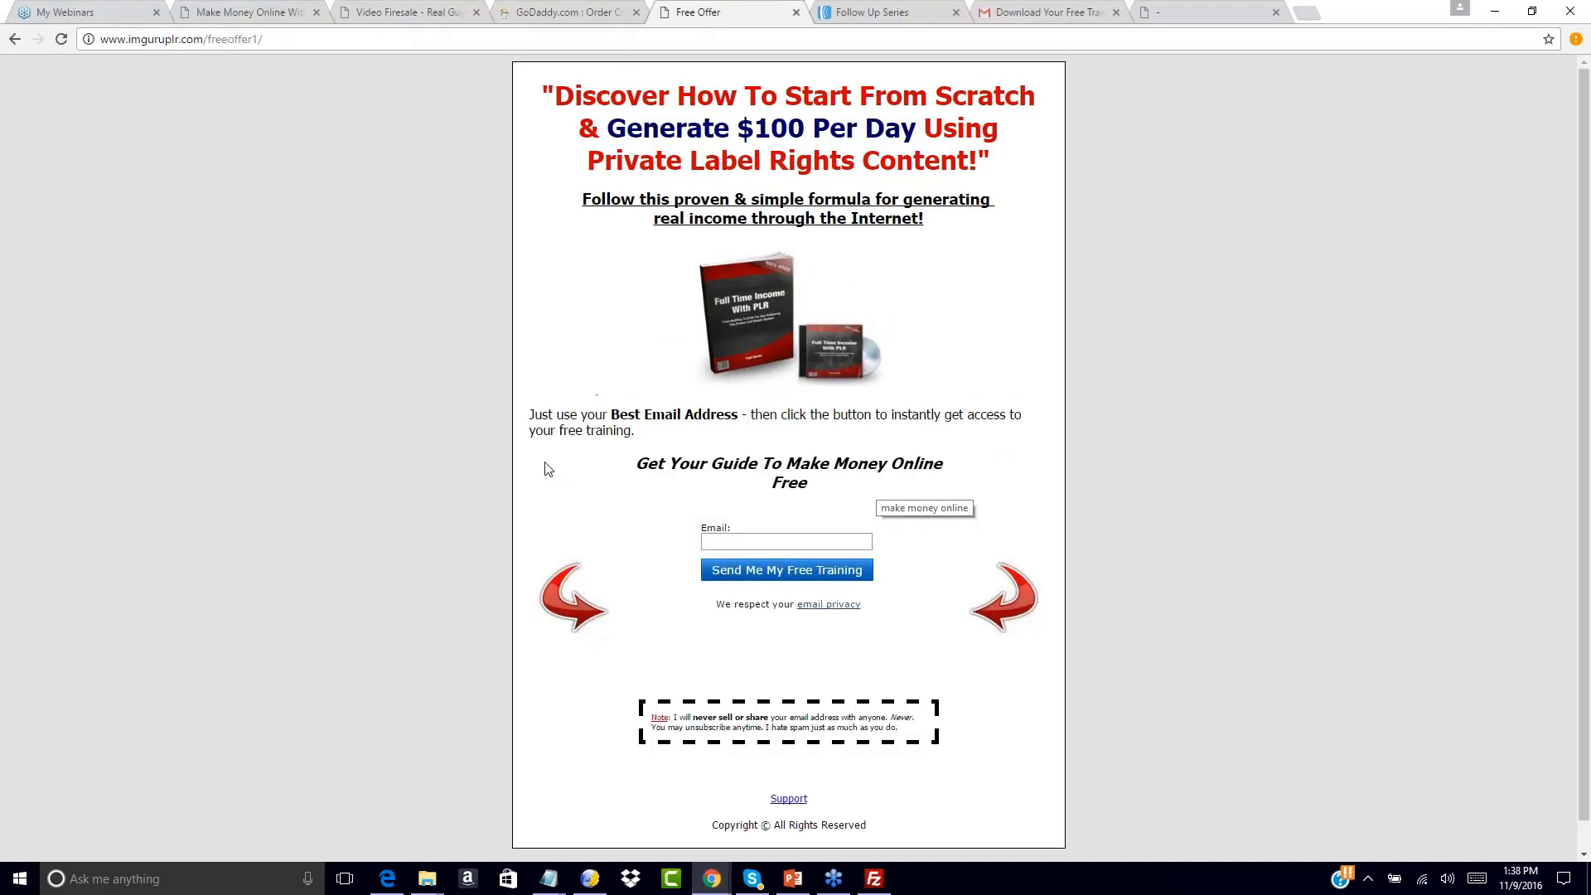
{"action": "left_click", "coordinate": [726, 541]}
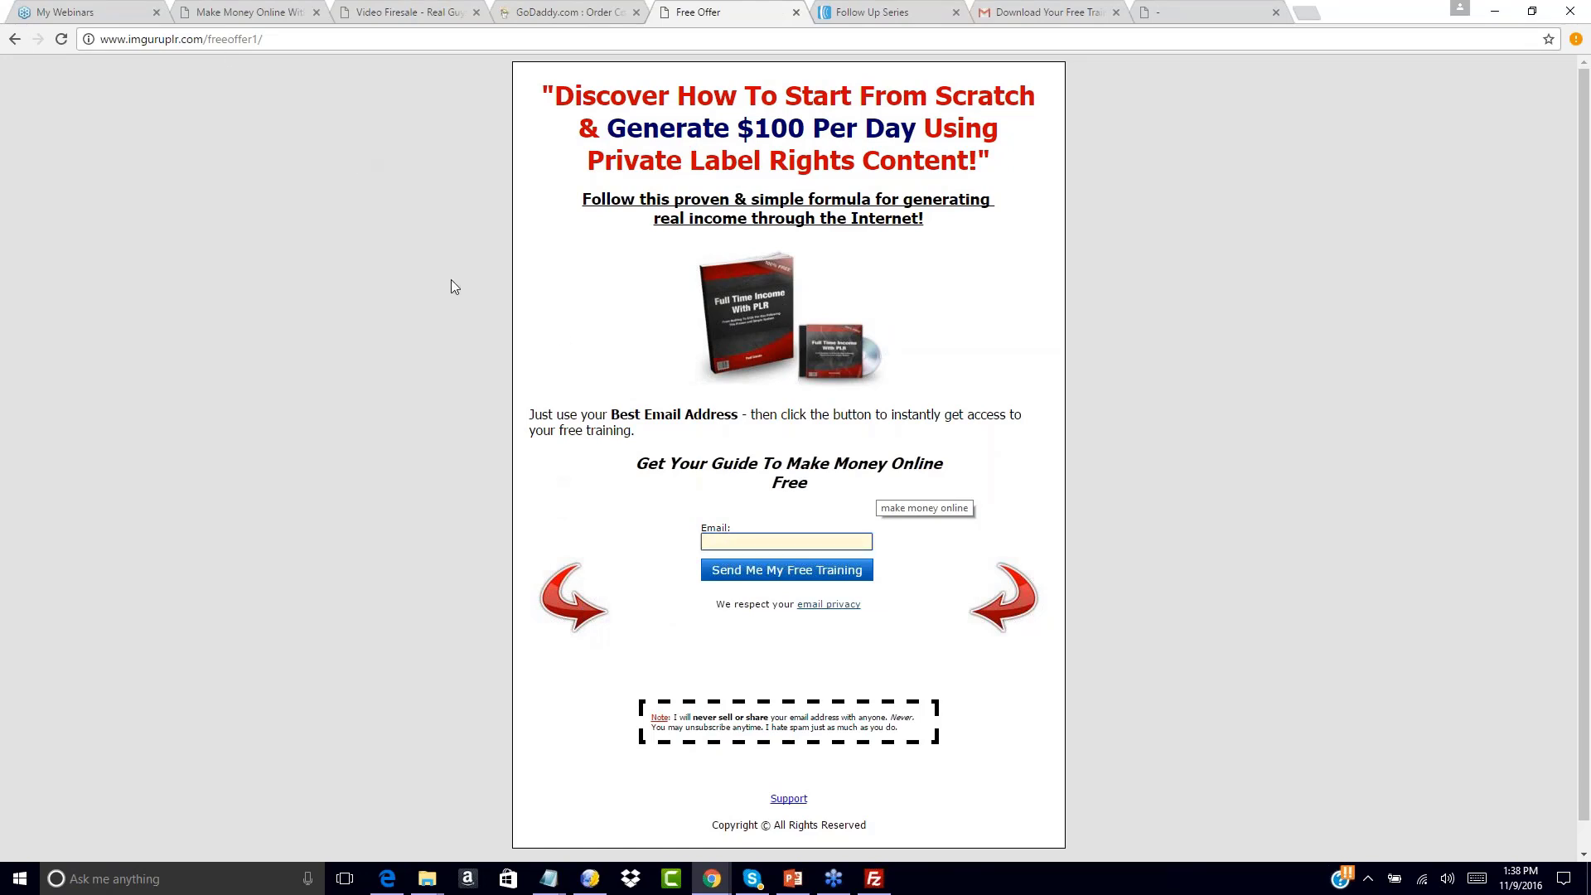
Review the four follow-up messages, starting with 'Download Your Free Training Inside', comparing against the Free Offer page
{"action": "left_click", "coordinate": [866, 11]}
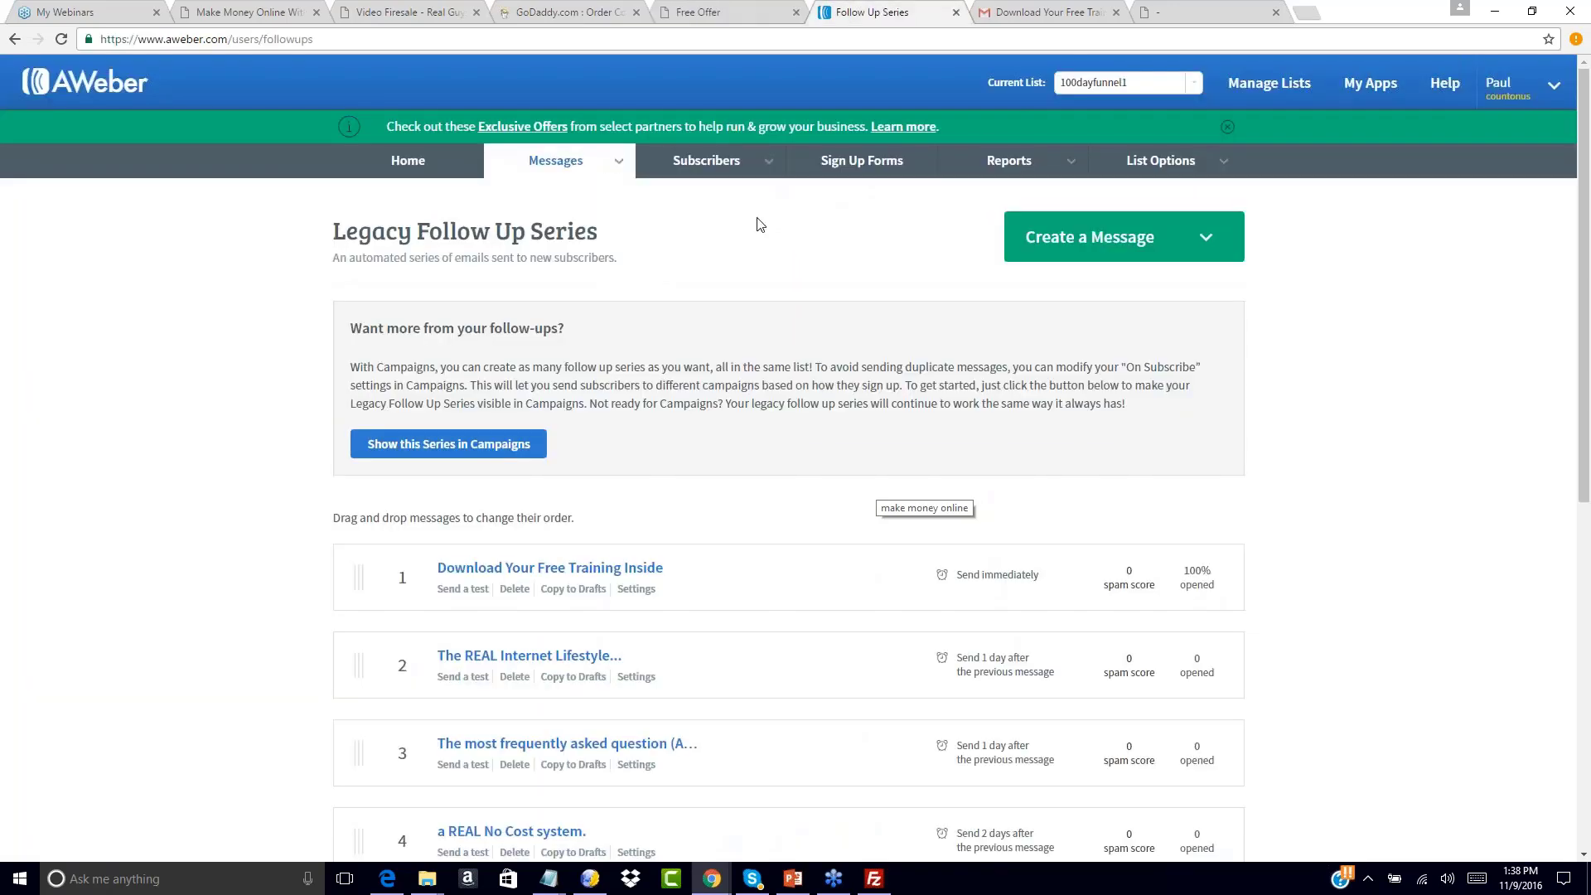
{"action": "scroll", "coordinate": [724, 448], "scroll_direction": "down", "scroll_amount": 5}
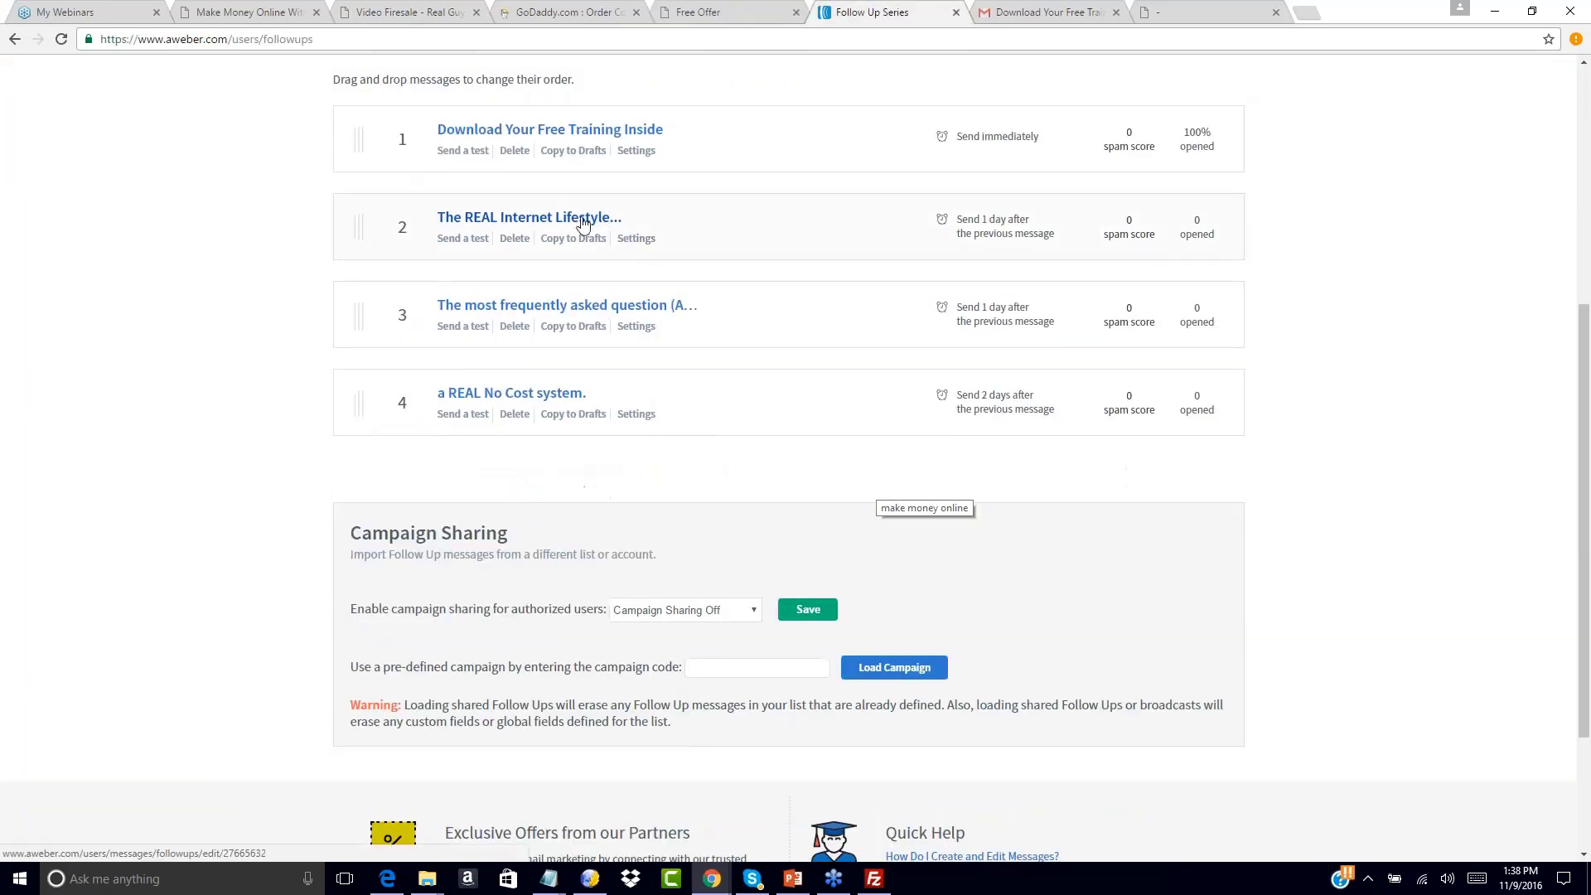
{"action": "scroll", "coordinate": [256, 235], "scroll_direction": "up", "scroll_amount": 5}
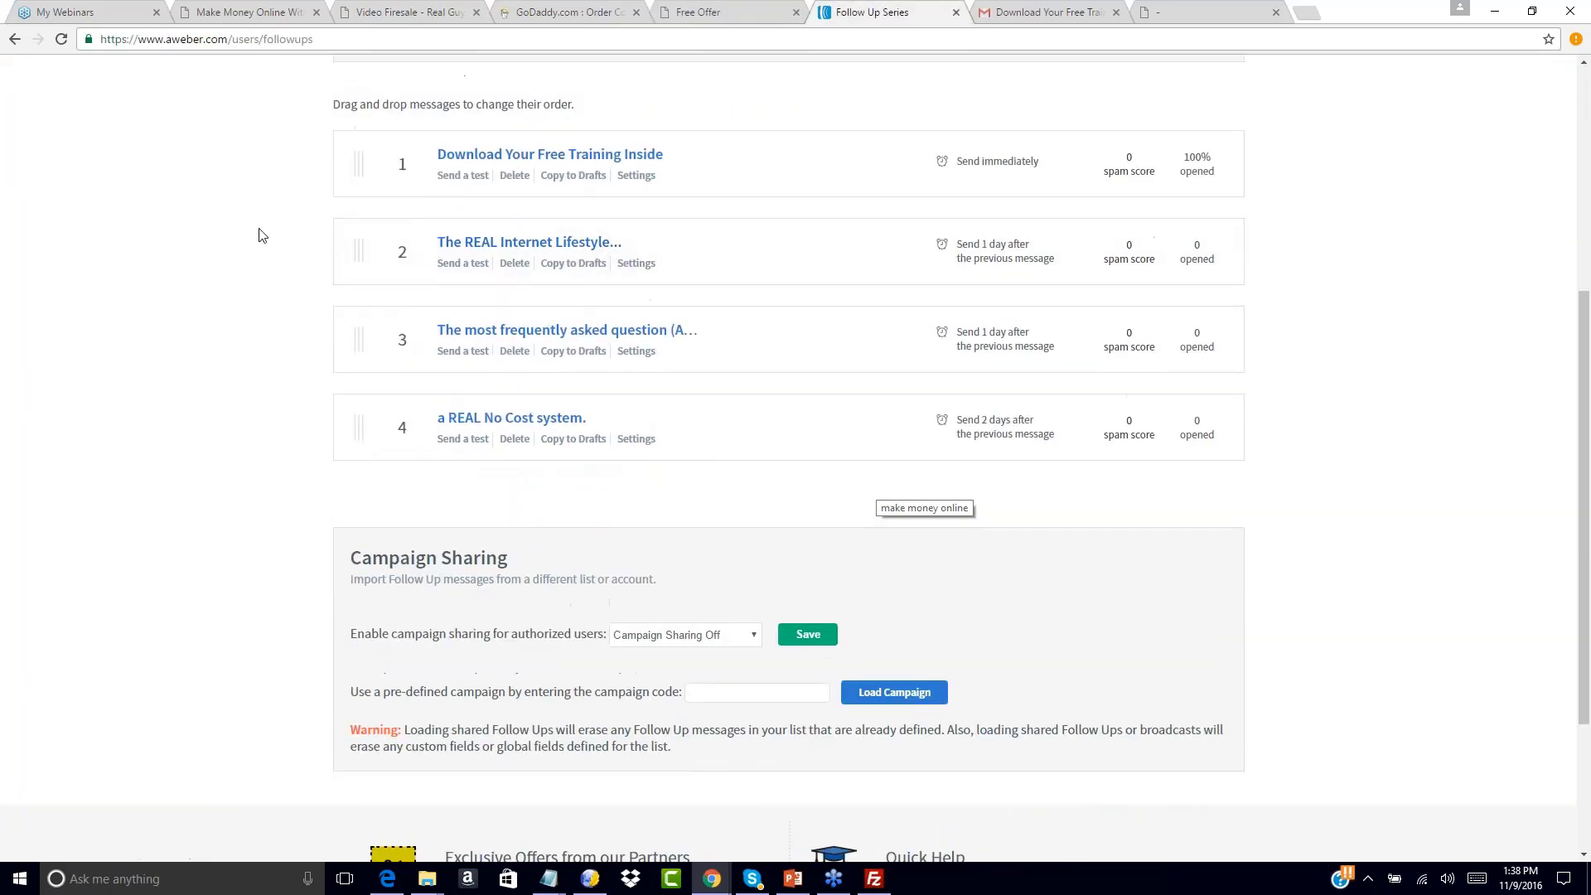
{"action": "left_click", "coordinate": [717, 9]}
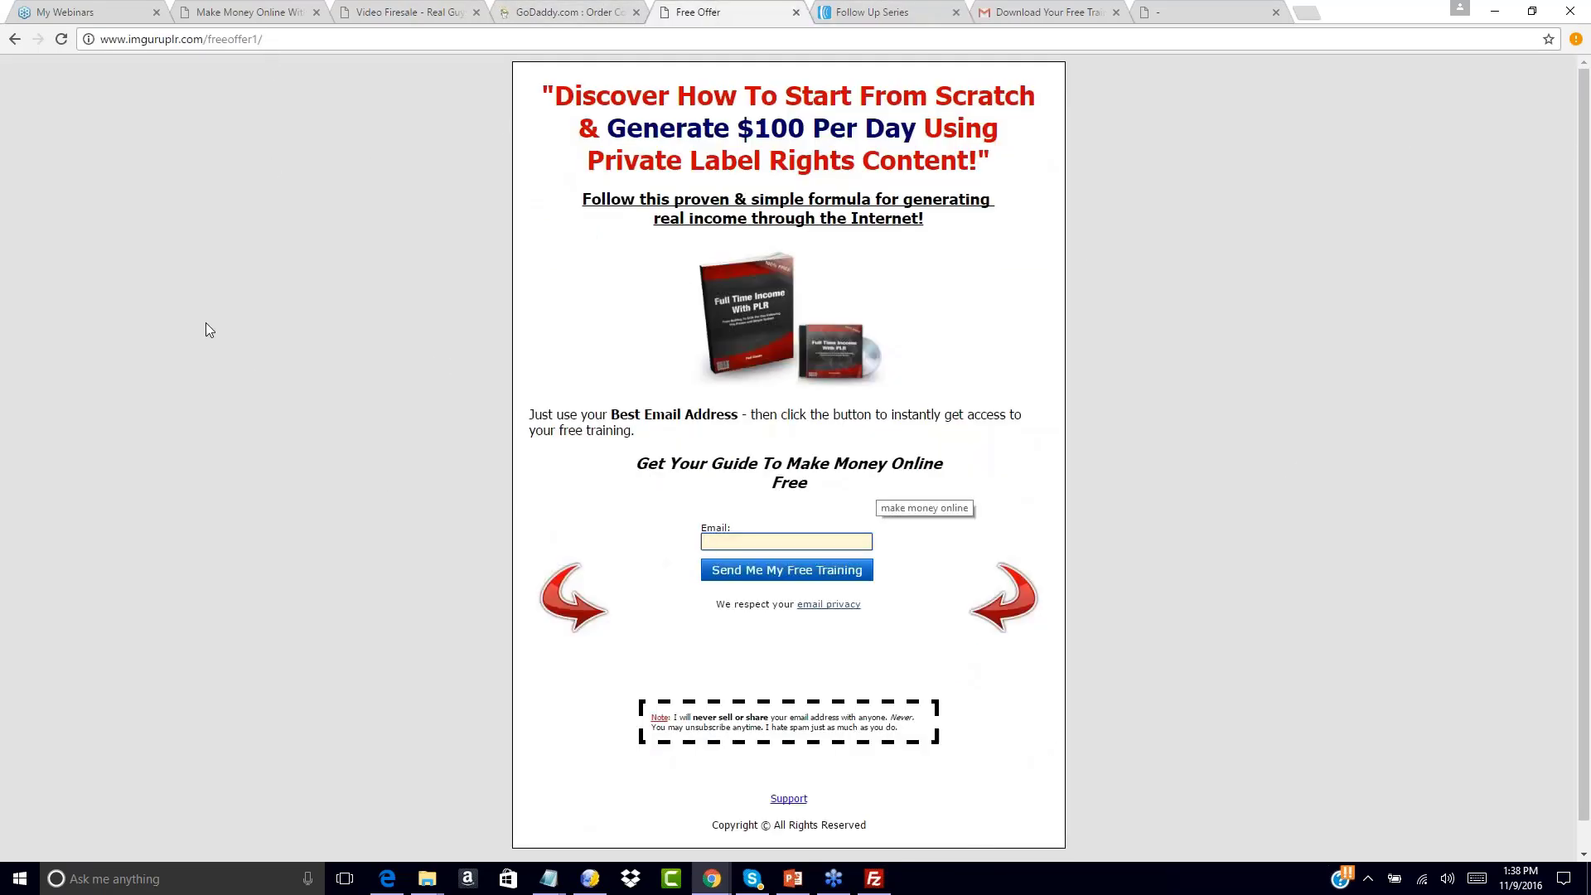
{"action": "left_click", "coordinate": [870, 12]}
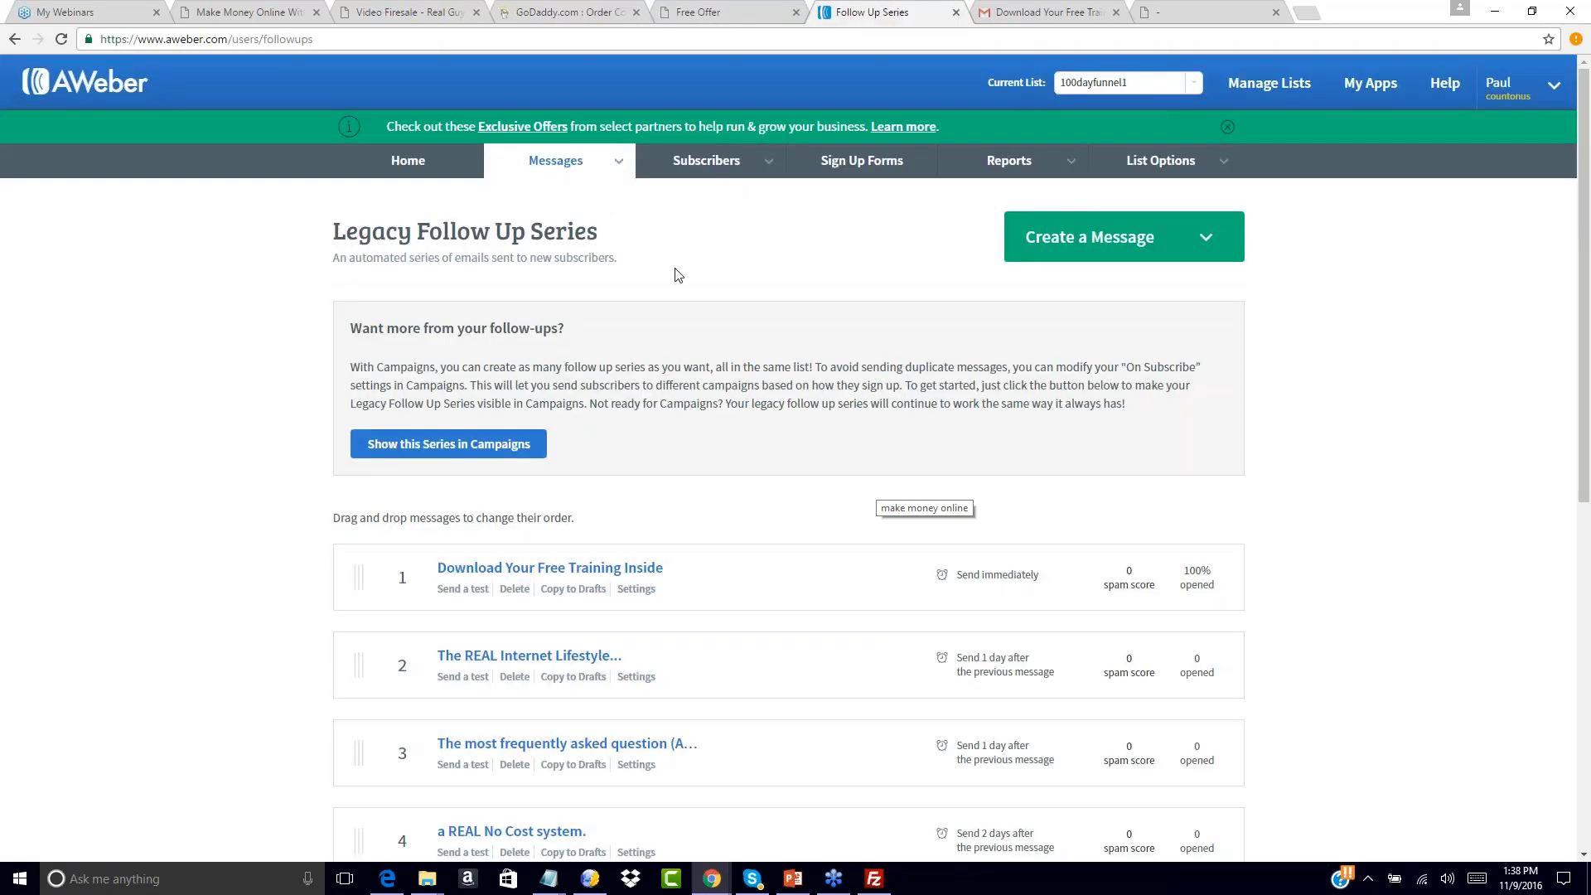
Go to Messages > Broadcasts, checking the Free Offer page and the received training email along the way
{"action": "mouse_move", "coordinate": [623, 166]}
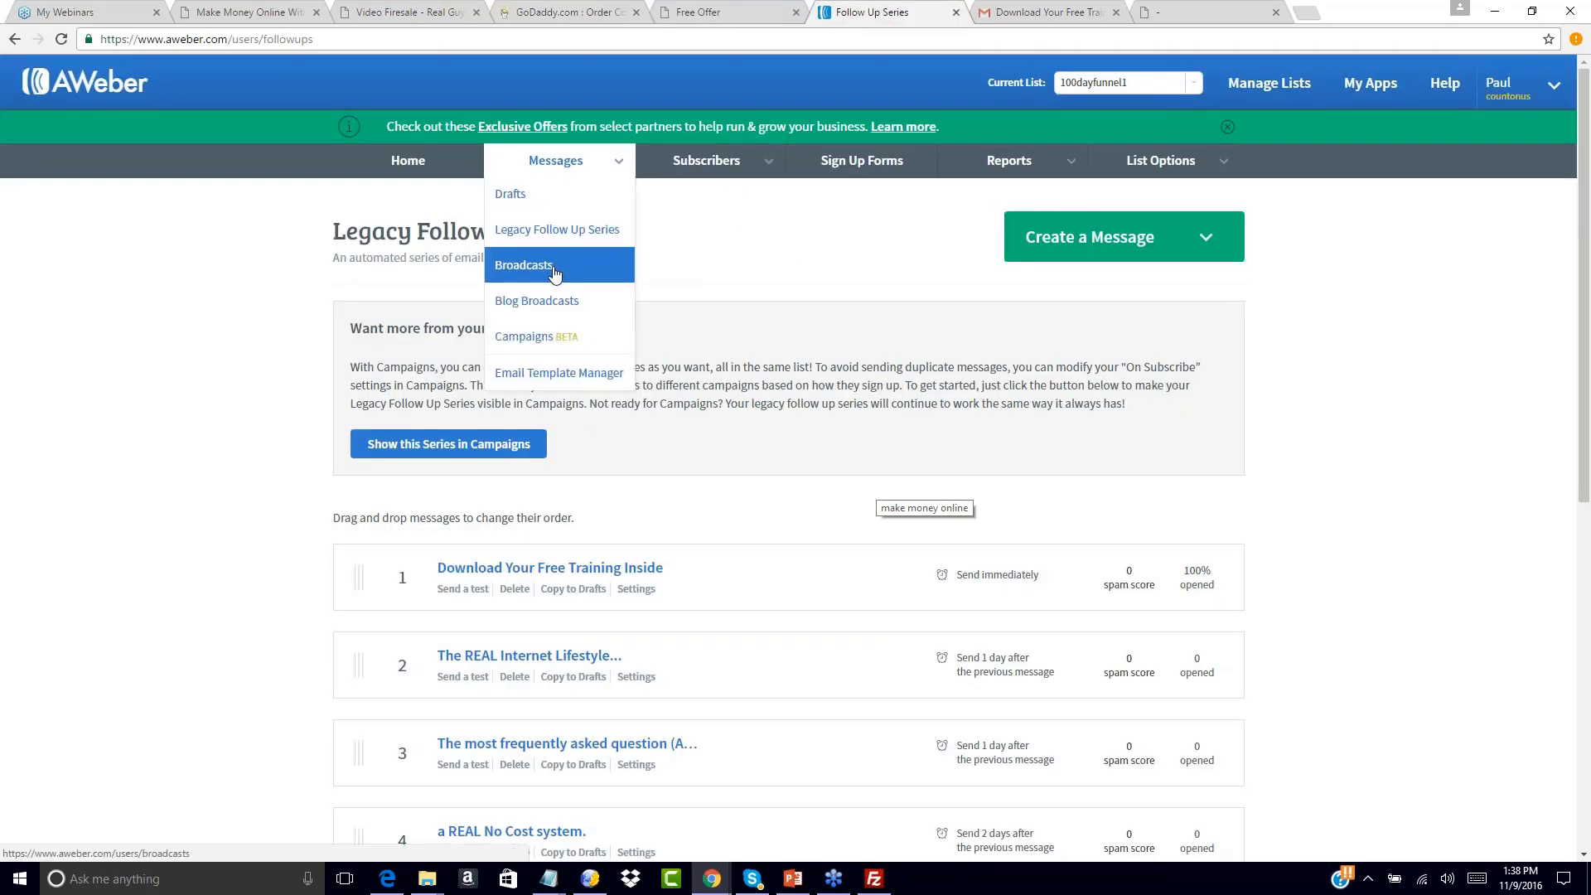
{"action": "left_click", "coordinate": [553, 261]}
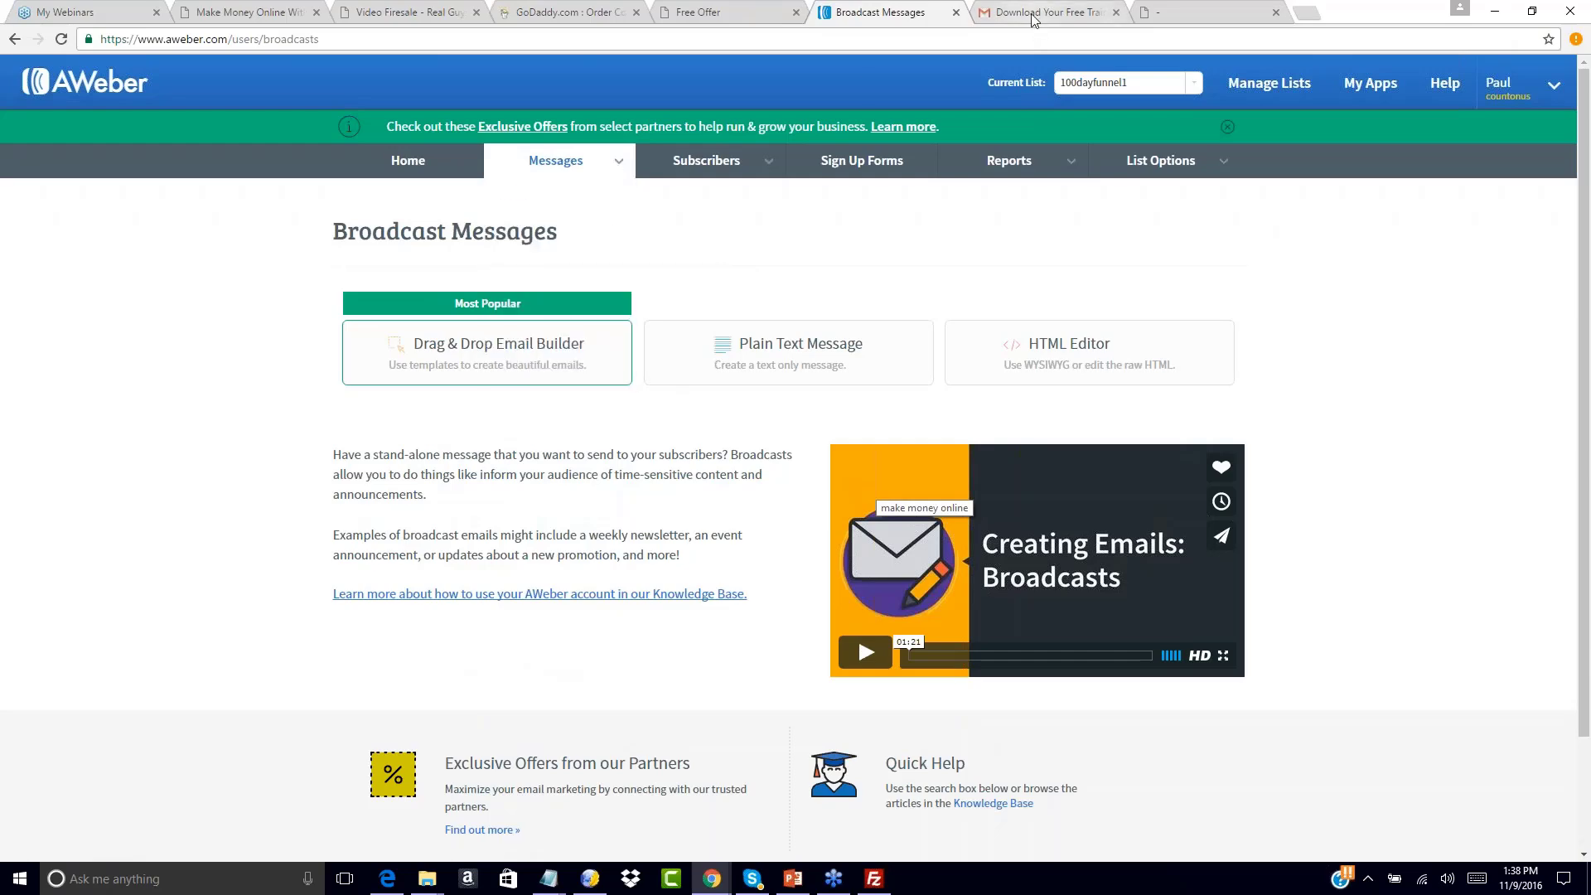
{"action": "left_click", "coordinate": [754, 2]}
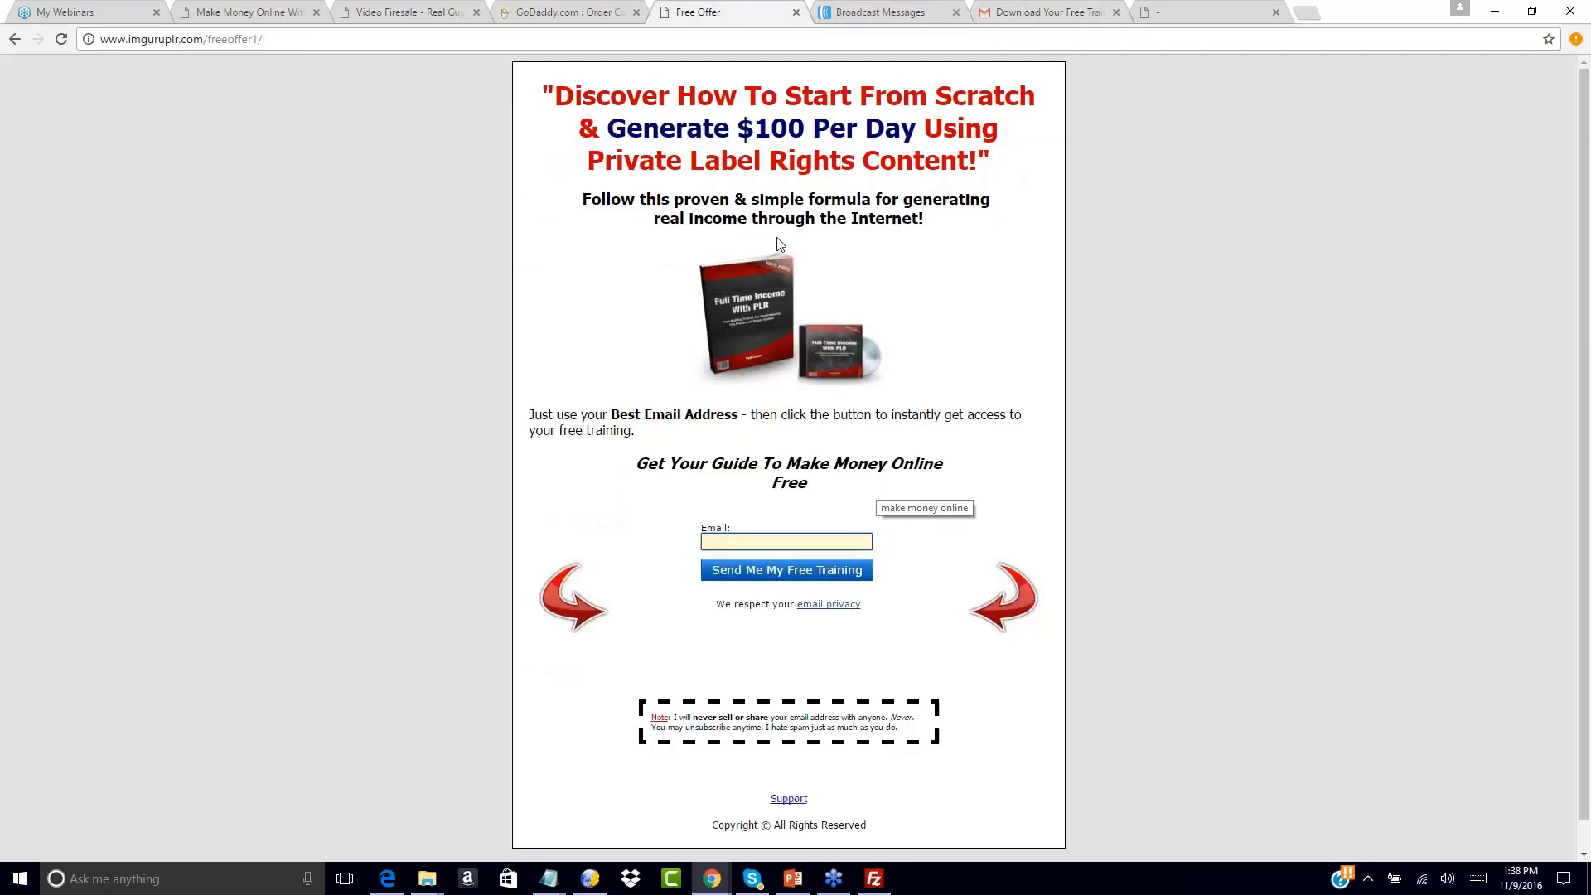
{"action": "left_click", "coordinate": [892, 16]}
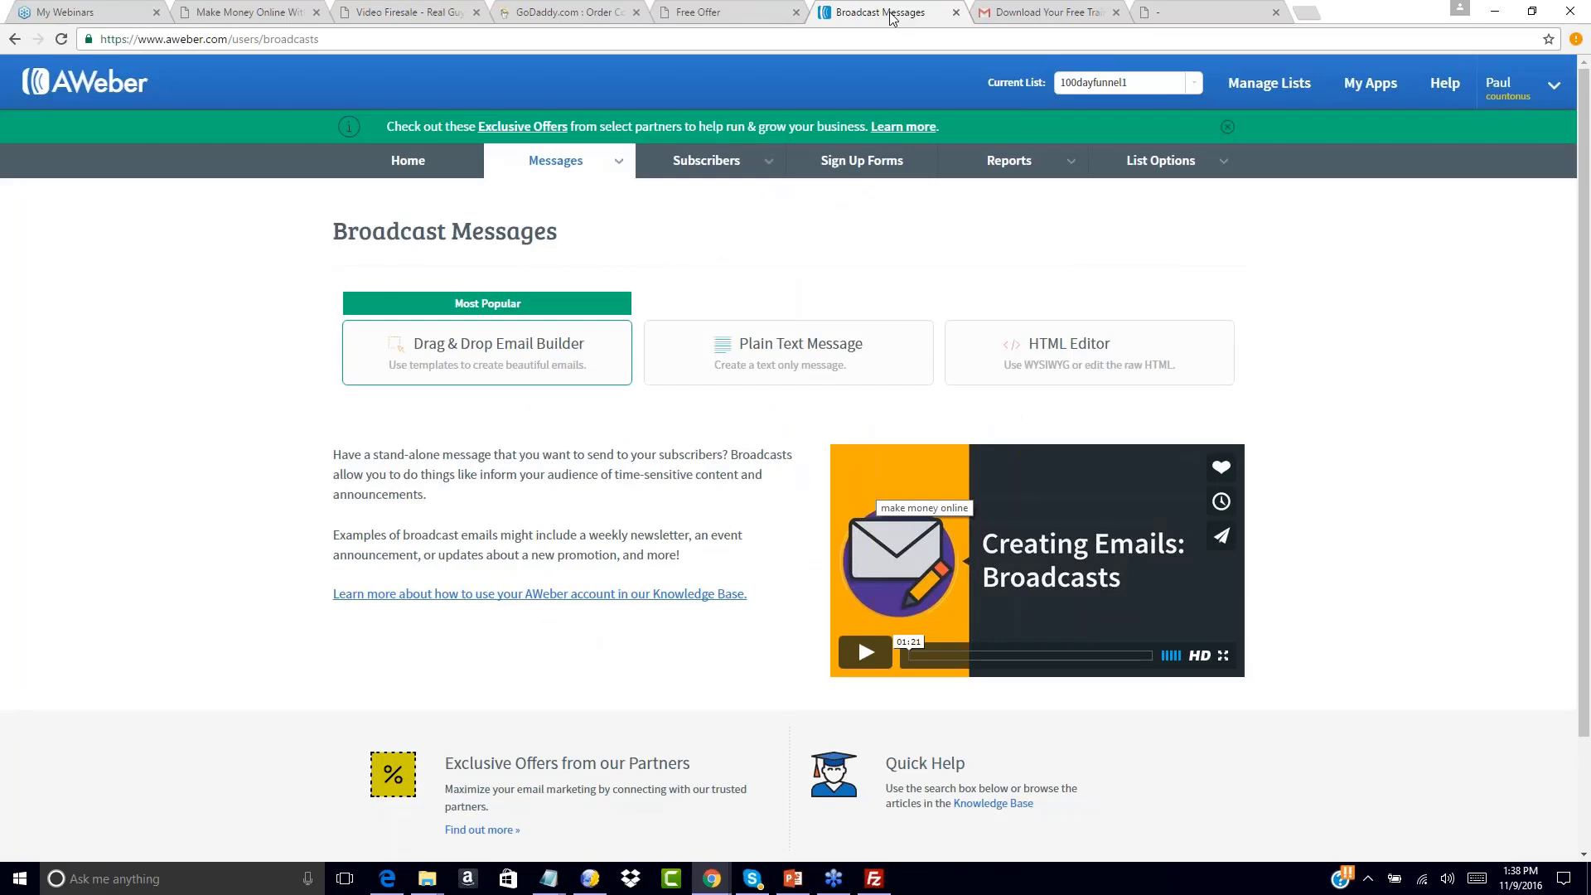
{"action": "left_click", "coordinate": [1023, 11]}
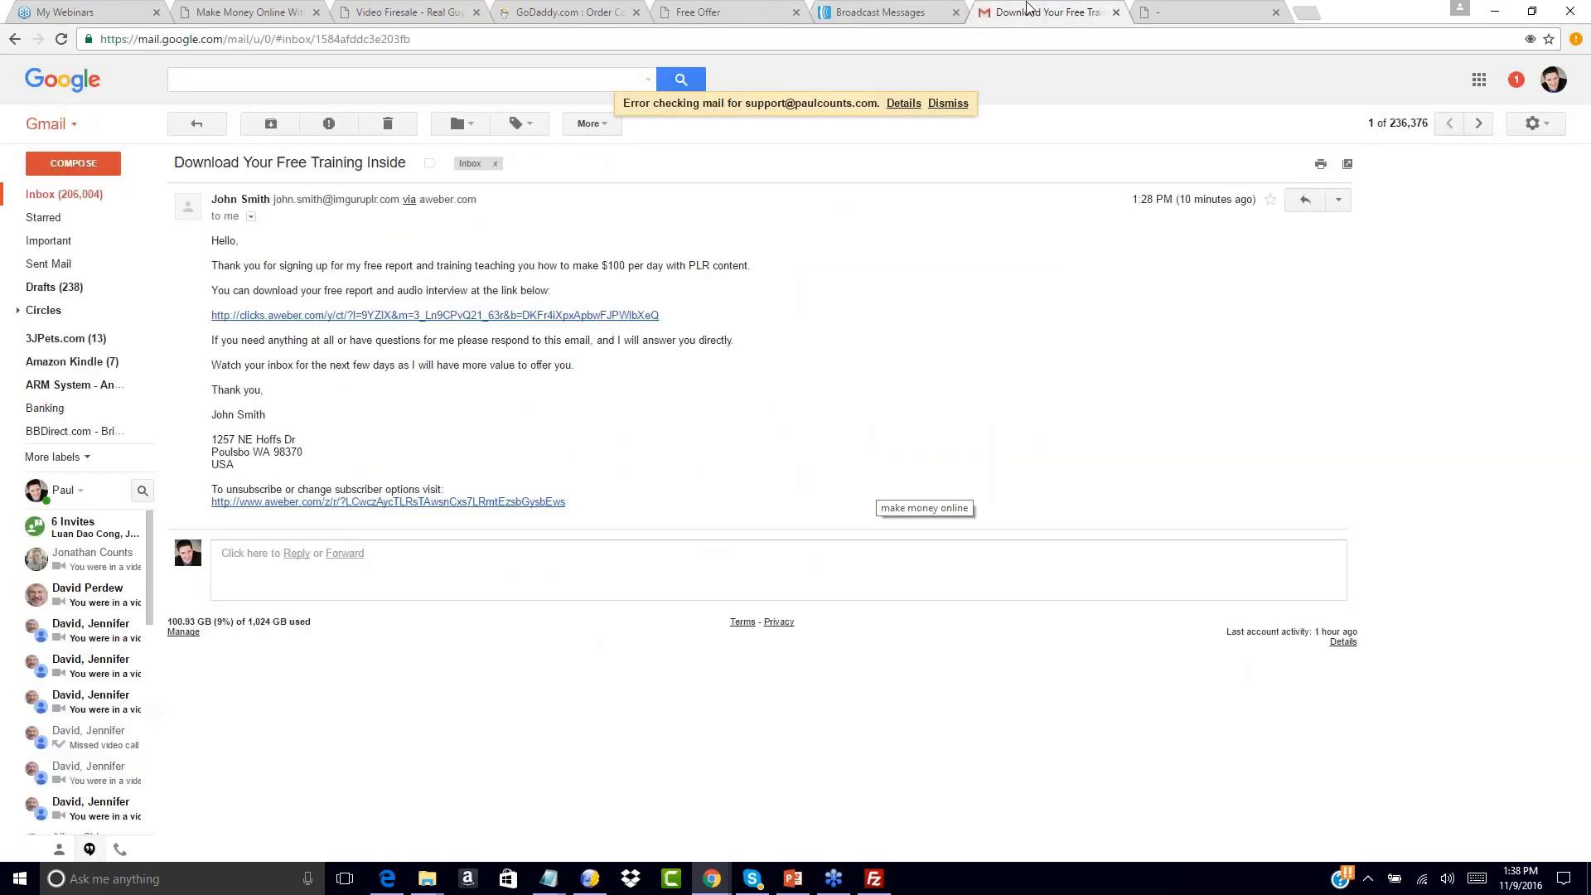
{"action": "left_click", "coordinate": [882, 10]}
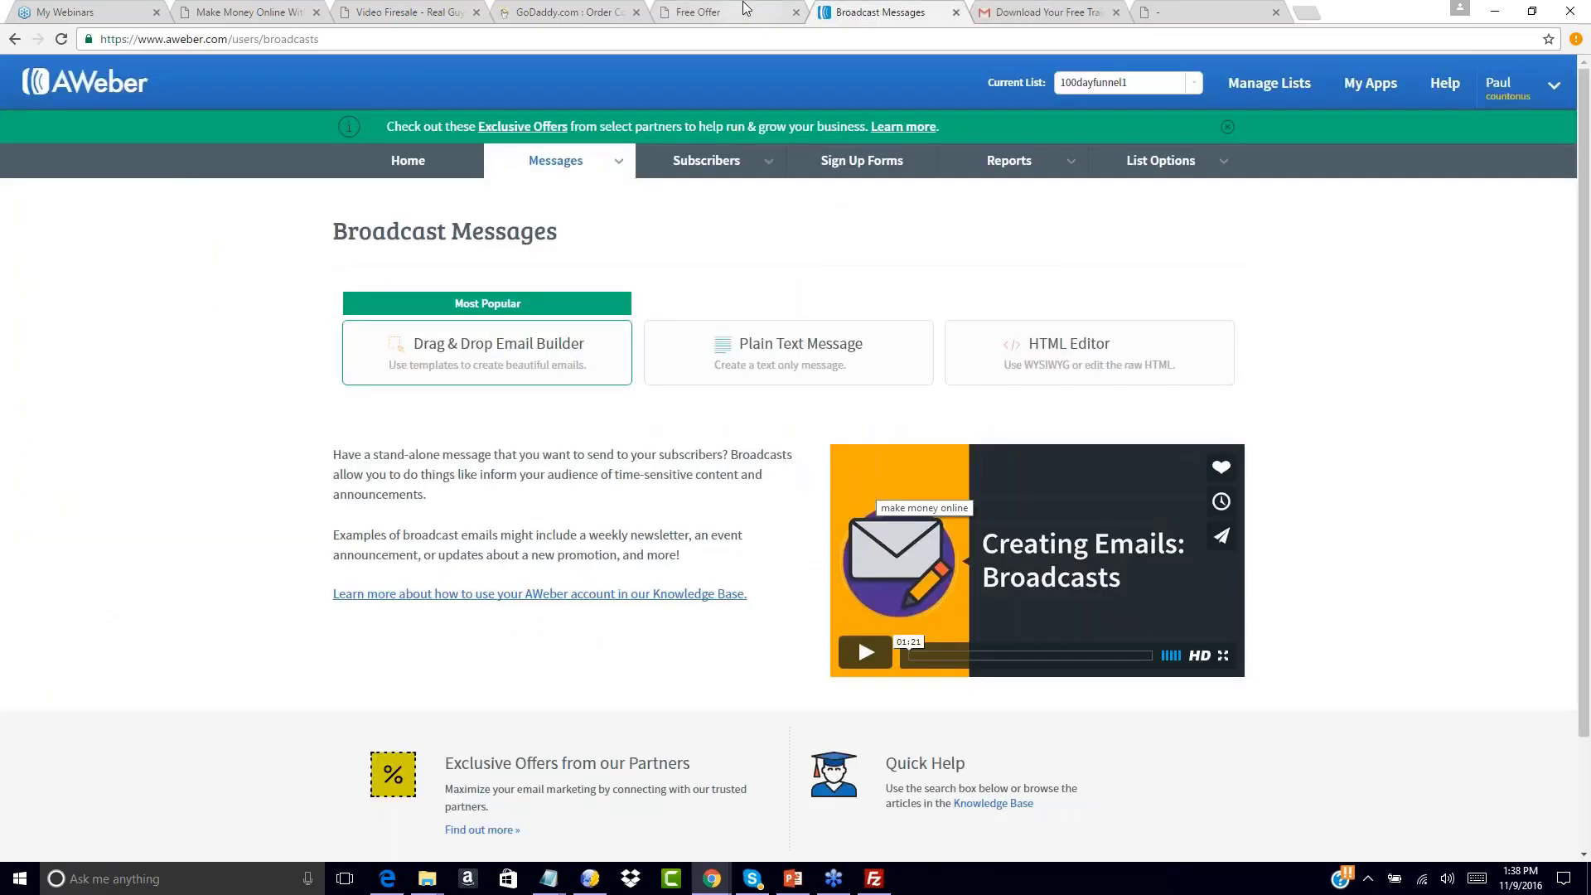